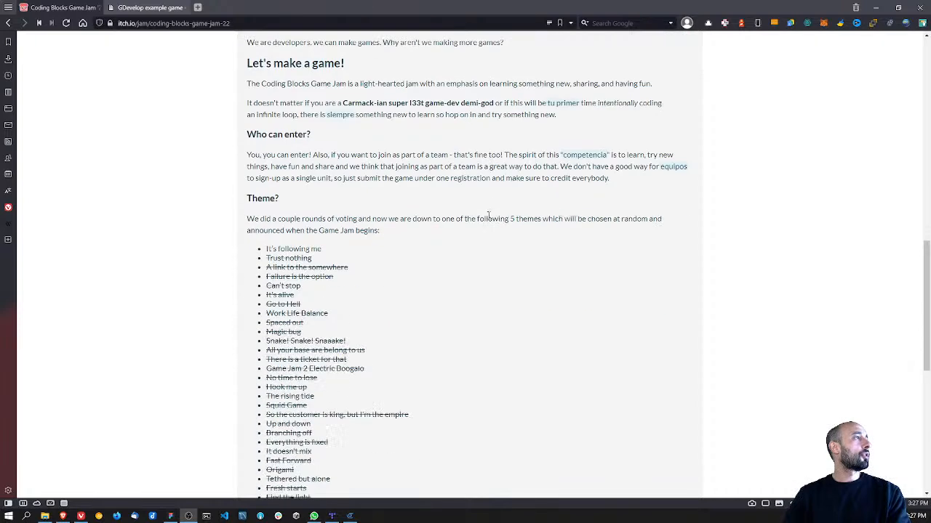
# Step: Highlight the theme "It's following me" in the game jam page's theme list
pyautogui.moveTo(327, 251); pyautogui.dragTo(259, 249)
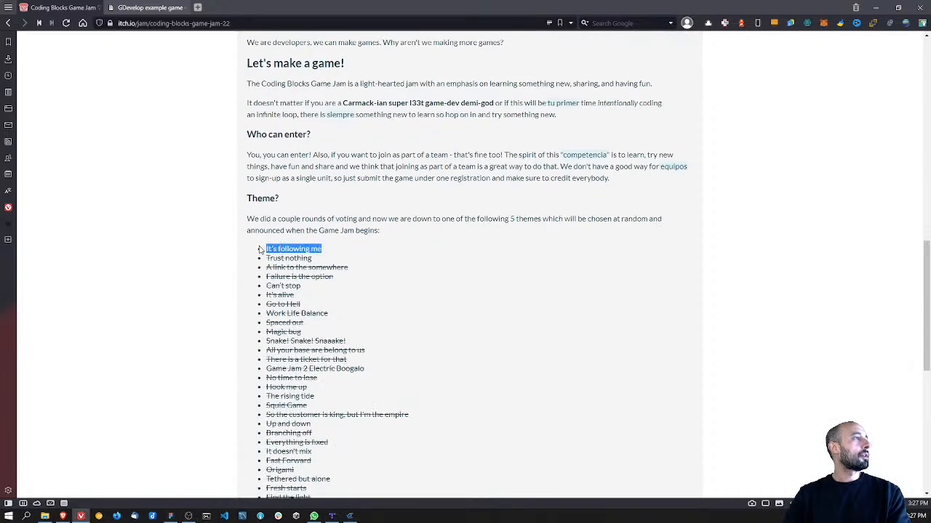
pyautogui.click(343, 250)
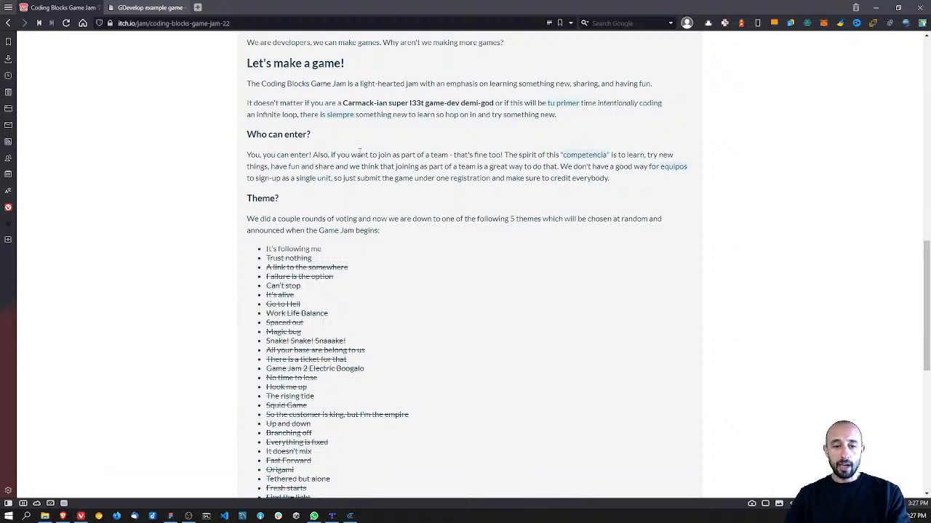
# Step: Switch to the Platformer file in Figma and move the ninja frog onto the first ledge at the start of the top level
pyautogui.hotkey('alt', 'Tab')
pyautogui.hscroll(-10, 465, 247)
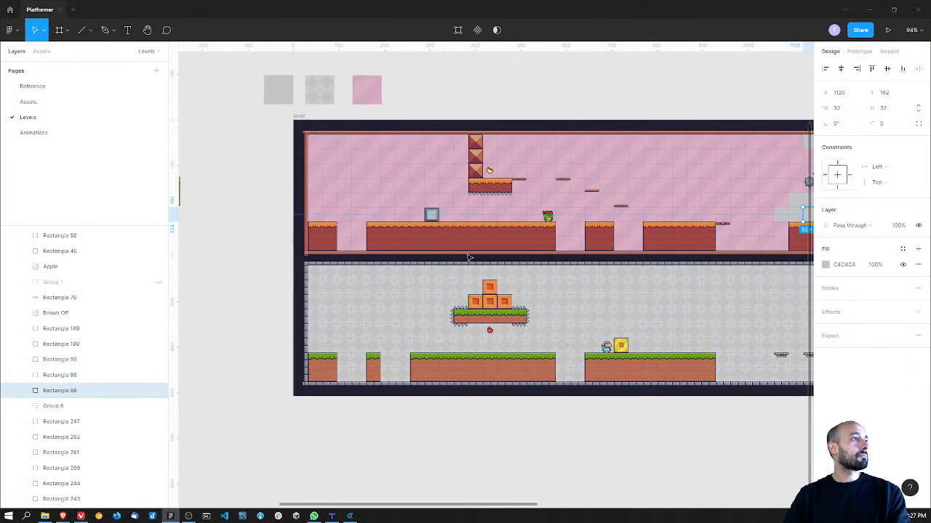
pyautogui.keyDown('ctrl'); pyautogui.scroll(5, 469, 257); pyautogui.keyUp('ctrl')
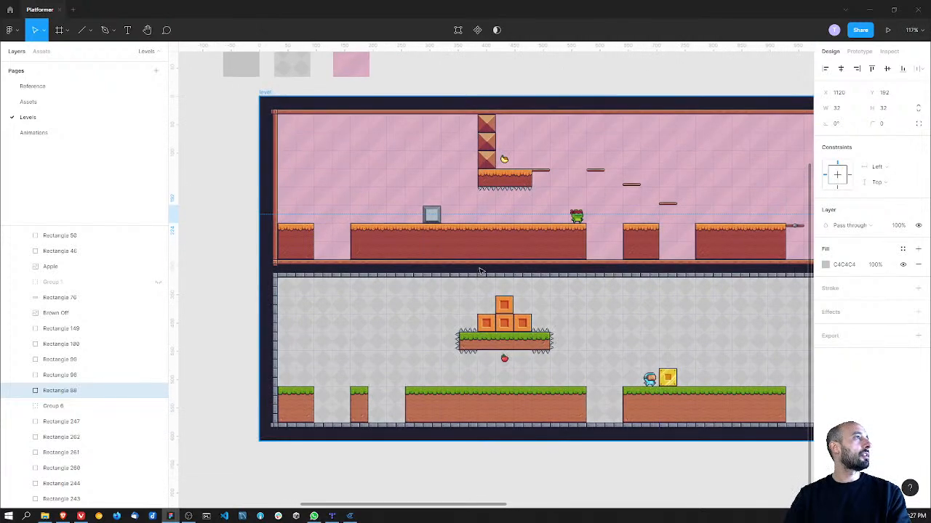
pyautogui.keyDown('ctrl'); pyautogui.scroll(4, 479, 272); pyautogui.keyUp('ctrl')
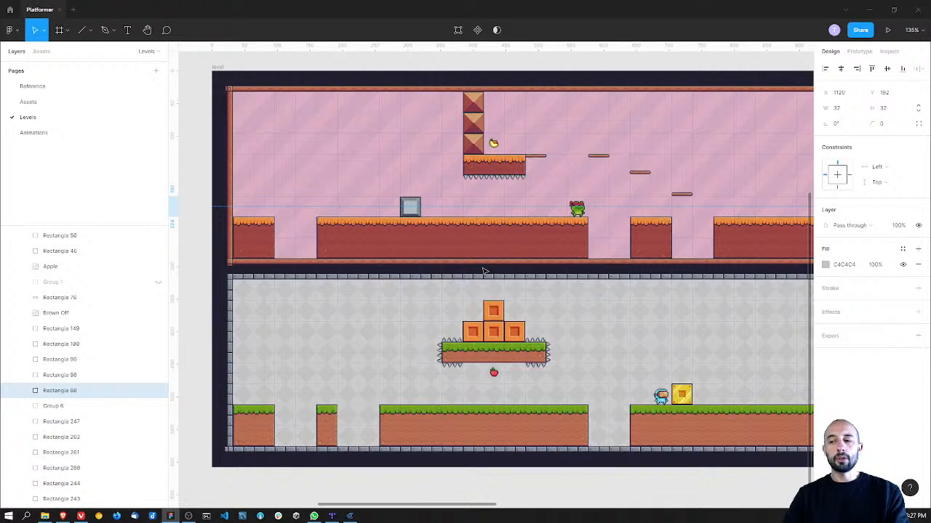
pyautogui.click(575, 211)
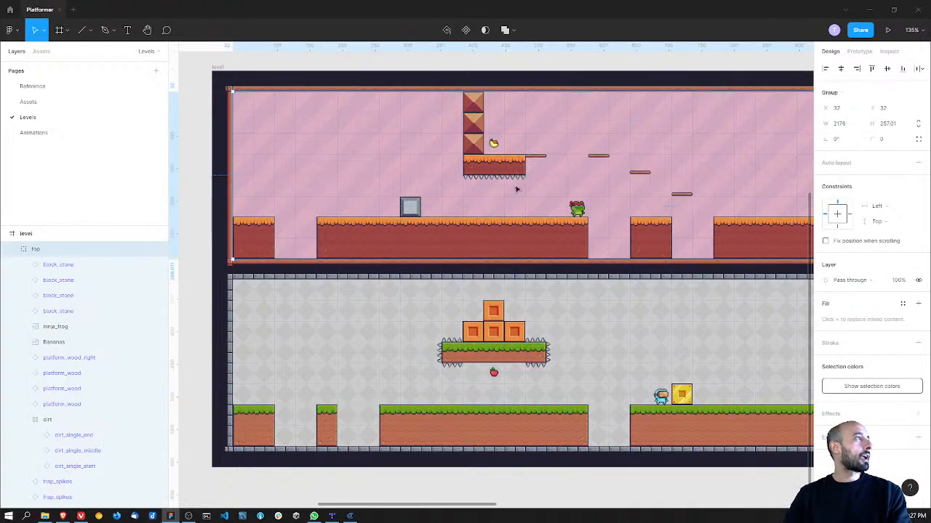
pyautogui.click(577, 211)
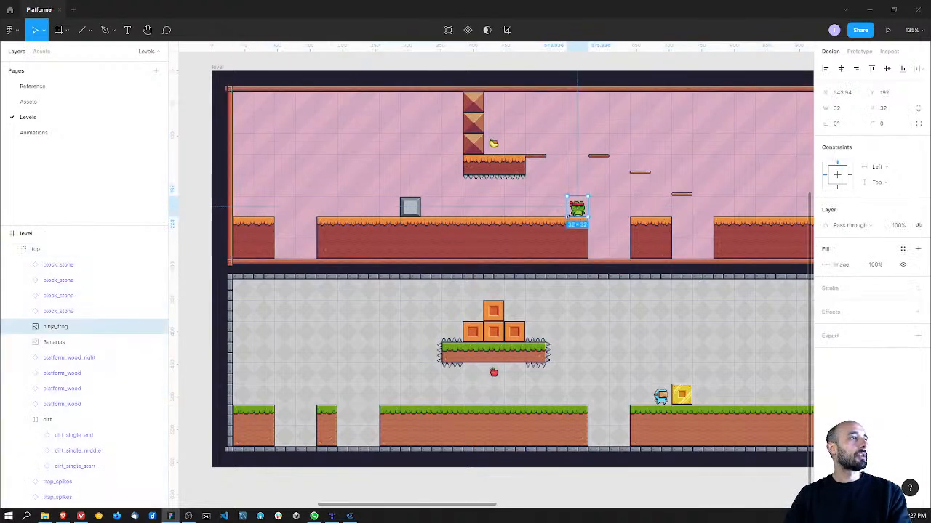
pyautogui.moveTo(570, 210); pyautogui.dragTo(238, 209)
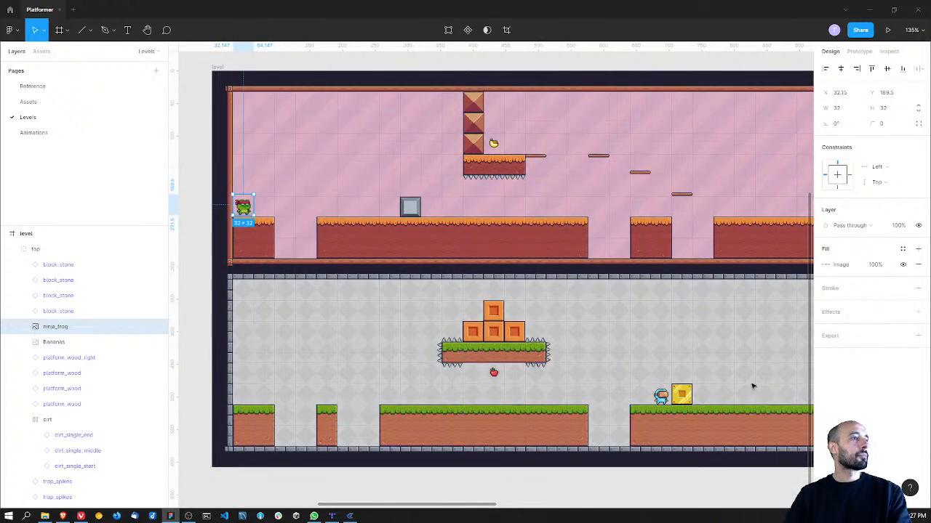
# Step: Move the virtual guy onto the first grass ledge at the start of the bottom level
pyautogui.click(660, 397)
pyautogui.moveTo(660, 397); pyautogui.dragTo(244, 397)
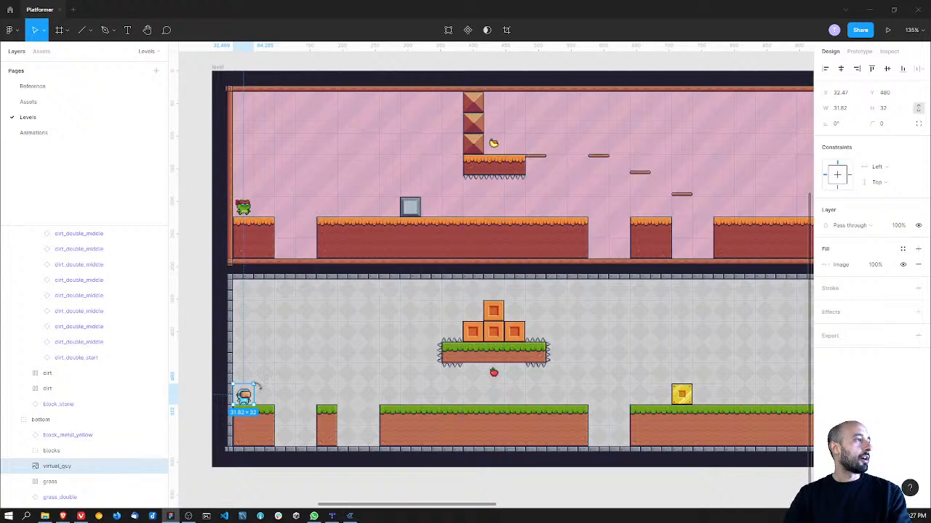
pyautogui.moveTo(309, 343); pyautogui.dragTo(319, 347, button='middle')
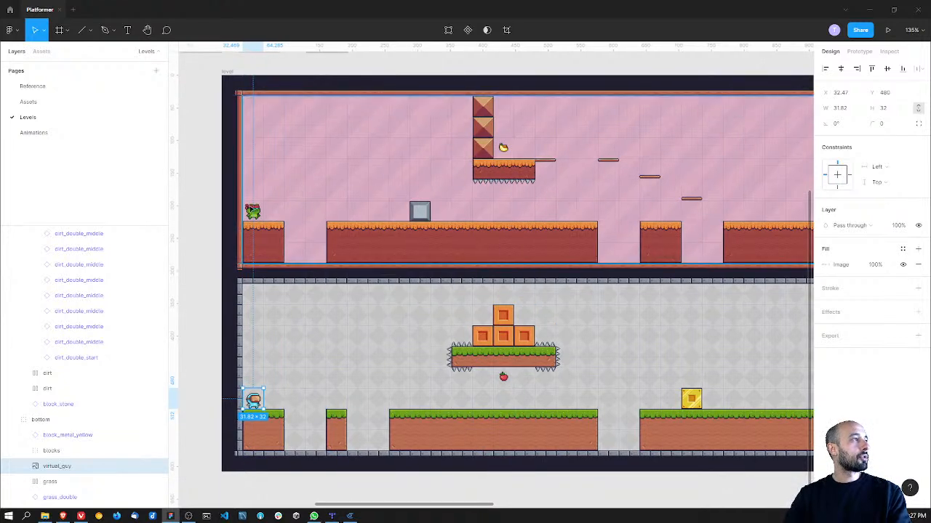
pyautogui.keyDown('shift'); pyautogui.click(254, 209); pyautogui.keyUp('shift')
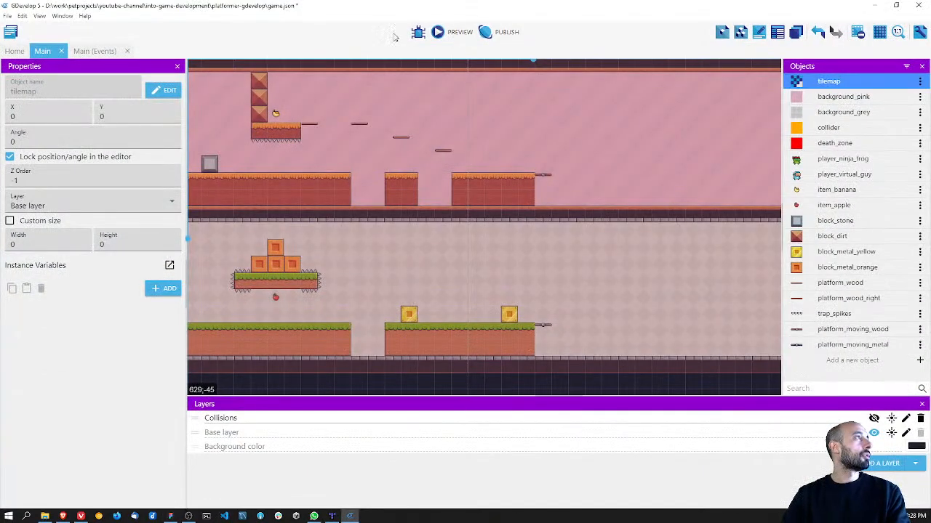
# Step: Switch to GDevelop, save the project, and review the Main scene's level layout and events
pyautogui.hotkey('ctrl', 's')
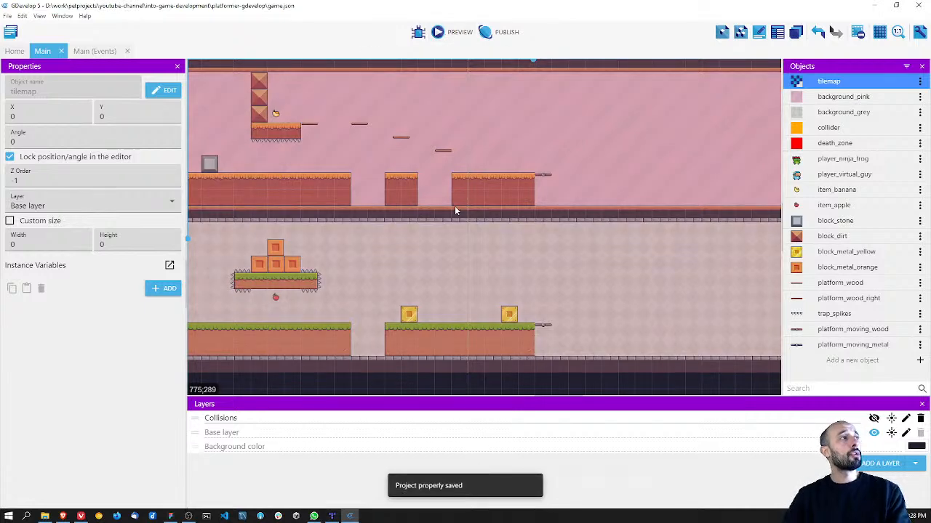
pyautogui.scroll(-2, 456, 208)
pyautogui.moveTo(356, 201); pyautogui.dragTo(462, 217, button='middle')
pyautogui.scroll(3, 526, 213)
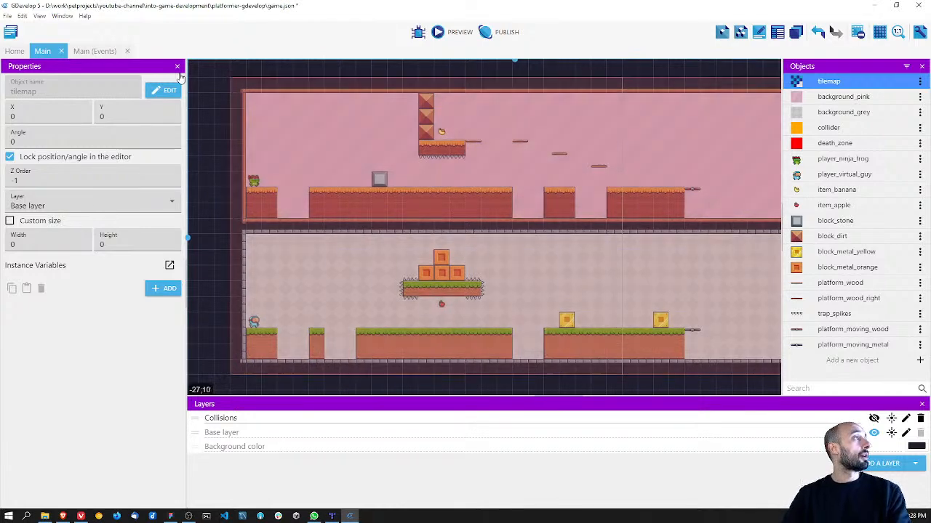
pyautogui.click(93, 51)
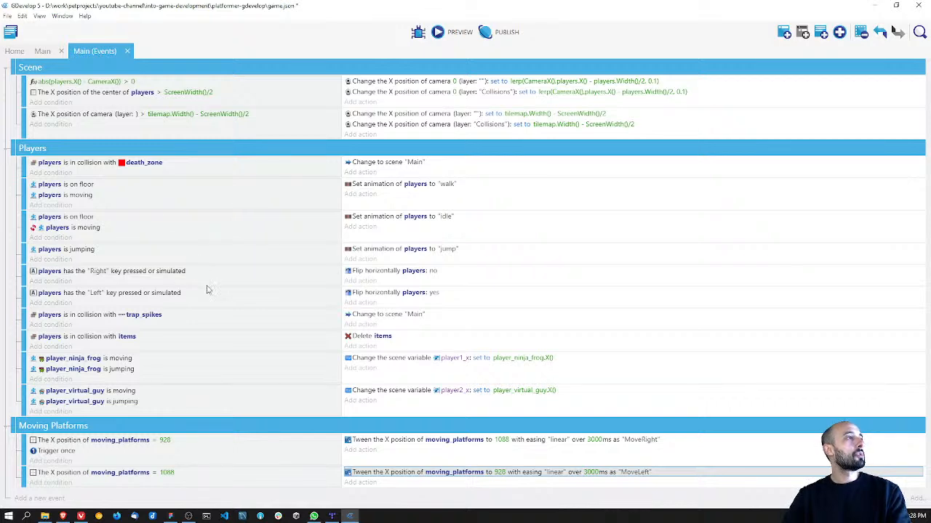
pyautogui.click(42, 50)
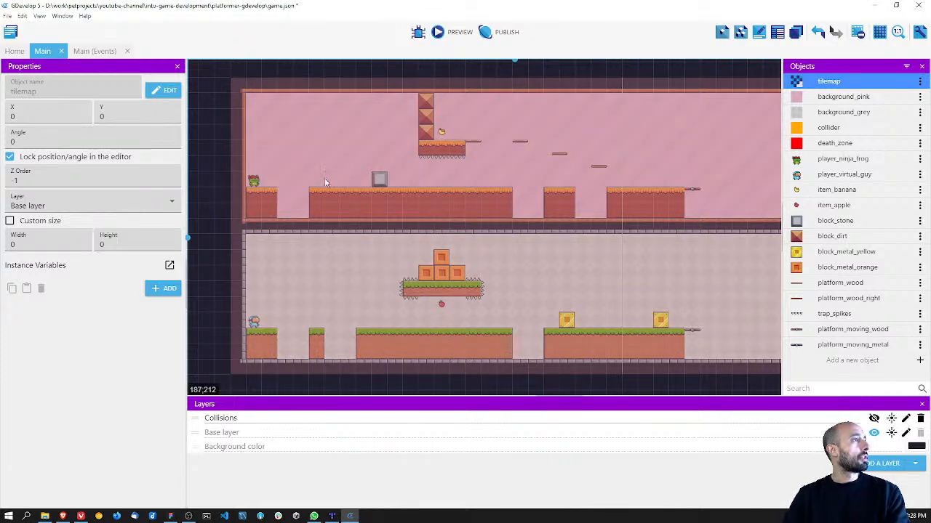
# Step: Preview the Main scene, testing how both players walk back and forth and jump across the first gap
pyautogui.click(447, 33)
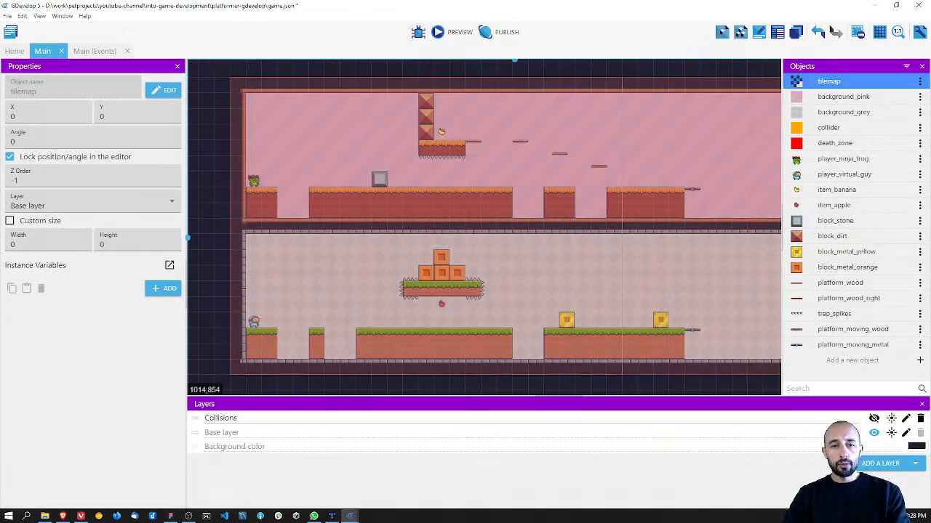
pyautogui.press('Right')
pyautogui.press('Left')
pyautogui.press('Right')
pyautogui.press('Left')
pyautogui.press('Right')
pyautogui.press('Left')
pyautogui.press('Right')
pyautogui.press('Right')
pyautogui.press('space')
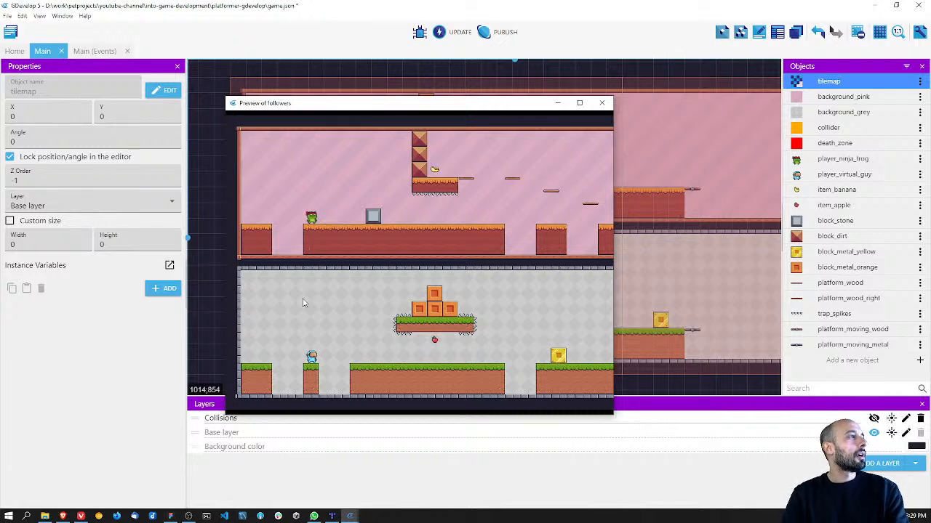
# Step: Run both players from the start to the platform below the apple and jump to collect it with the virtual guy
pyautogui.press('Right')
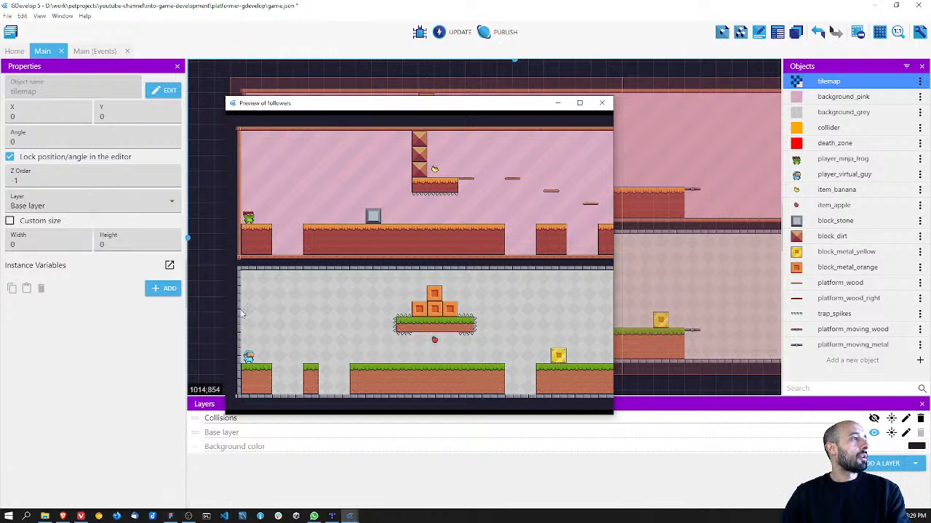
pyautogui.press('Right')
pyautogui.press('space')
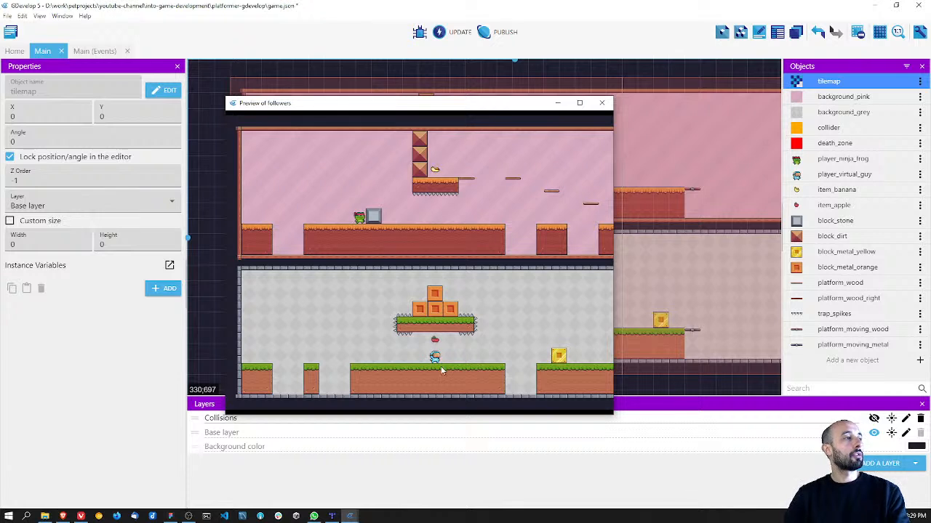
pyautogui.press('space')
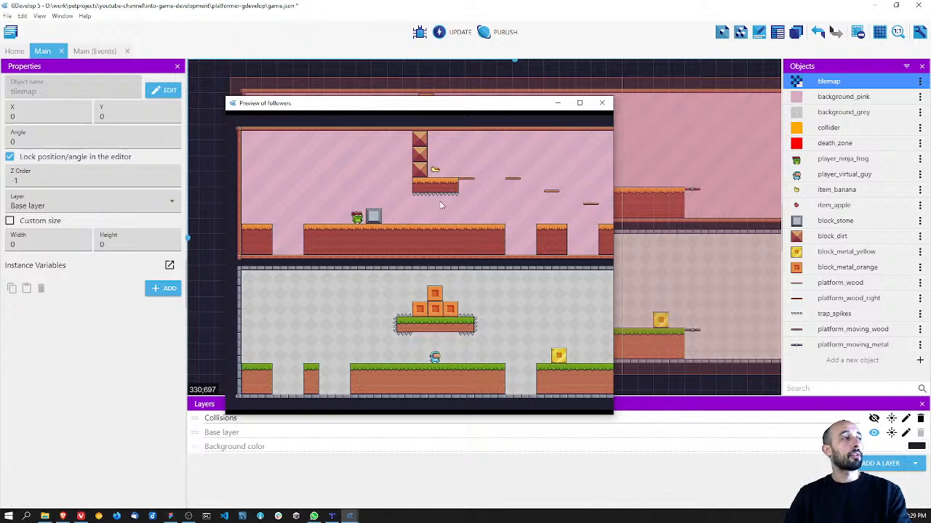
# Step: Jump both players over the gap after the spiked platform and across the section with the two yellow blocks
pyautogui.press('Right')
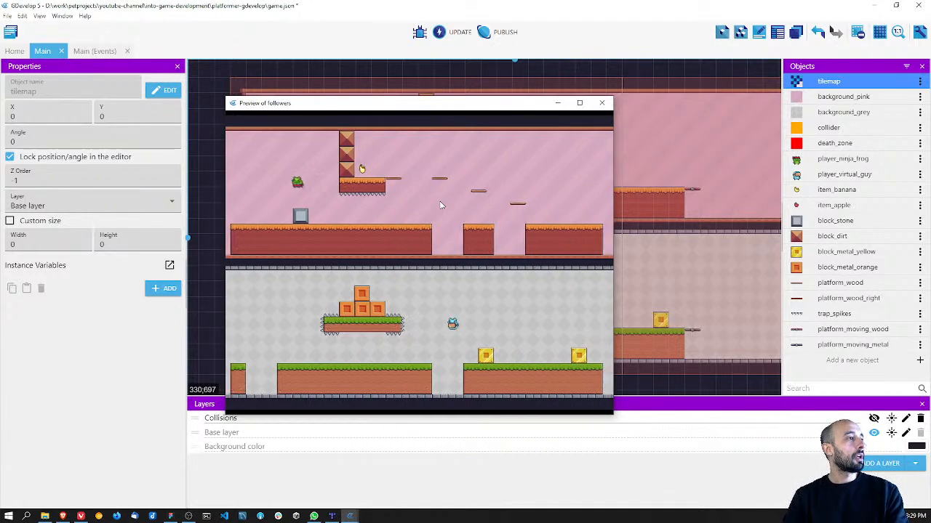
pyautogui.press('Right')
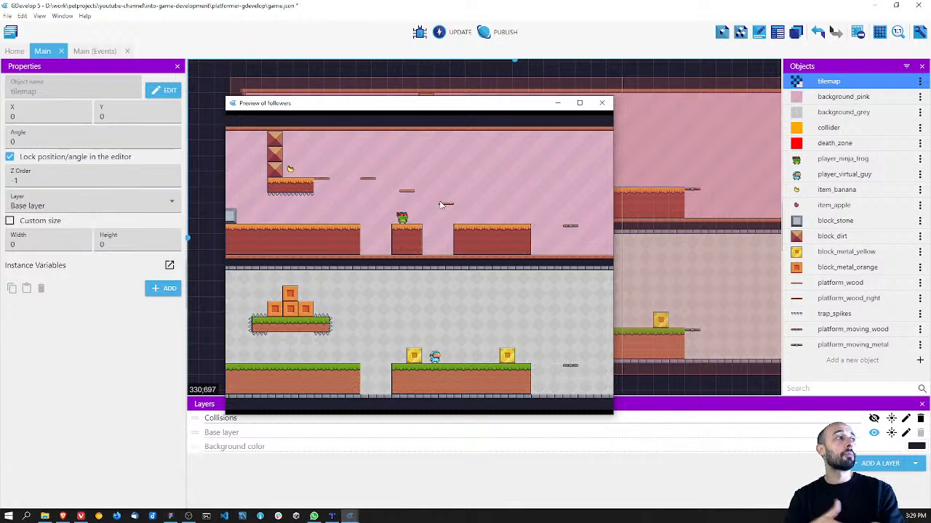
pyautogui.press('space')
pyautogui.press('Right')
pyautogui.press('space')
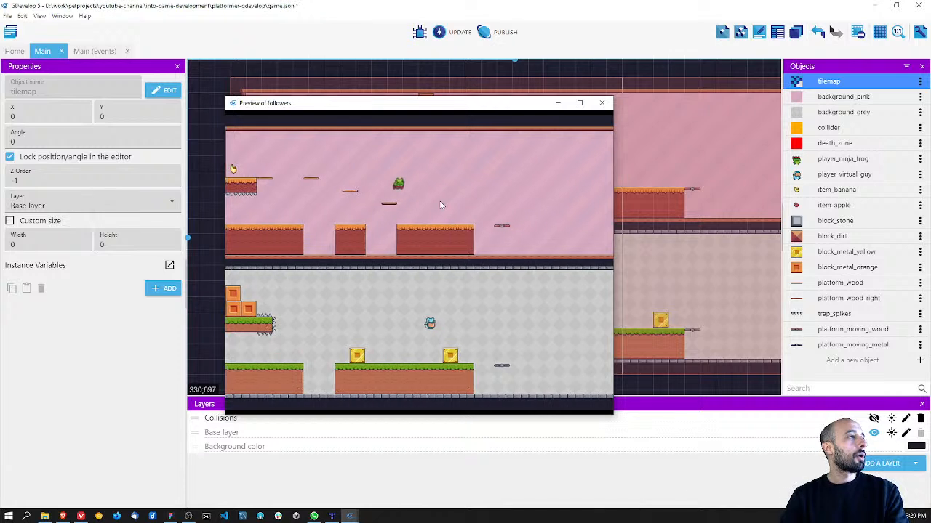
# Step: Jump both players back and forth around the first yellow block, returning them to the long platform before it
pyautogui.press('Left')
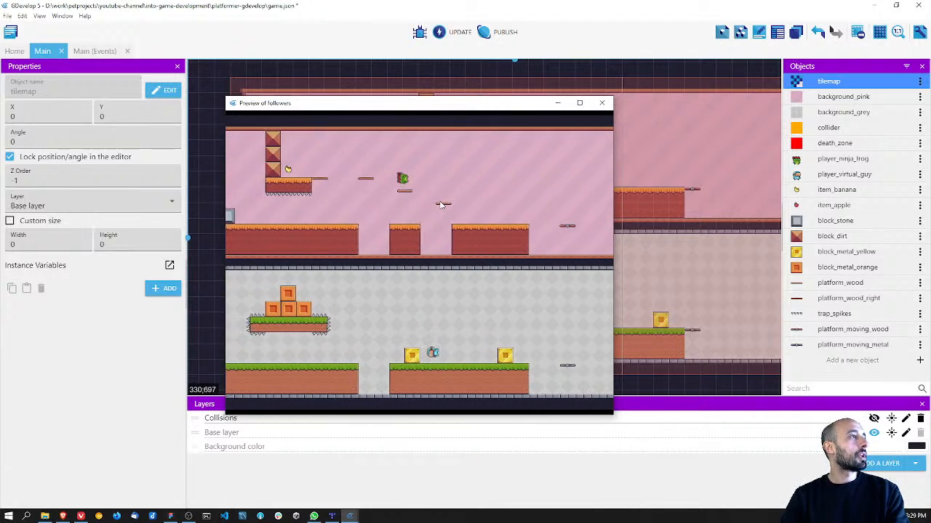
pyautogui.press('space')
pyautogui.press('Left')
pyautogui.press('Right')
pyautogui.press('space')
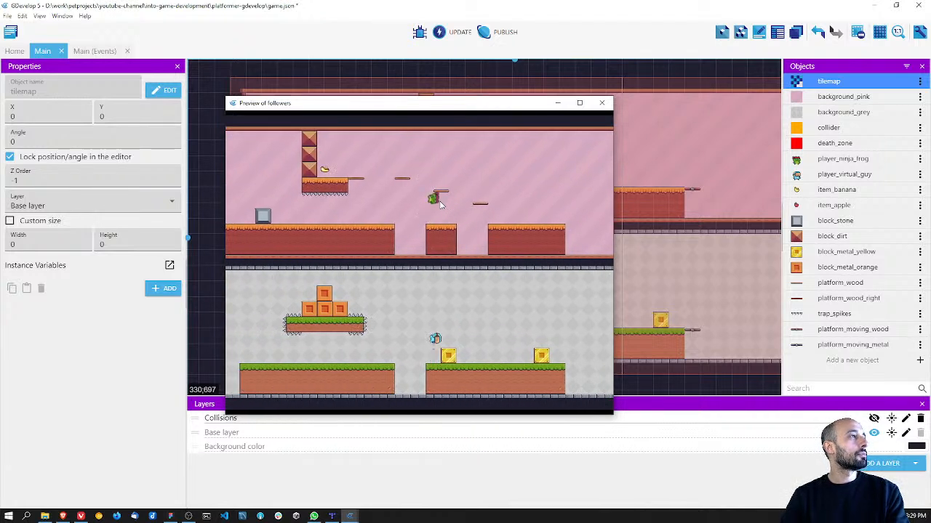
pyautogui.press('Right')
pyautogui.press('space')
pyautogui.press('Right')
pyautogui.press('space')
pyautogui.press('Left')
pyautogui.press('space')
pyautogui.press('Right')
pyautogui.press('Right')
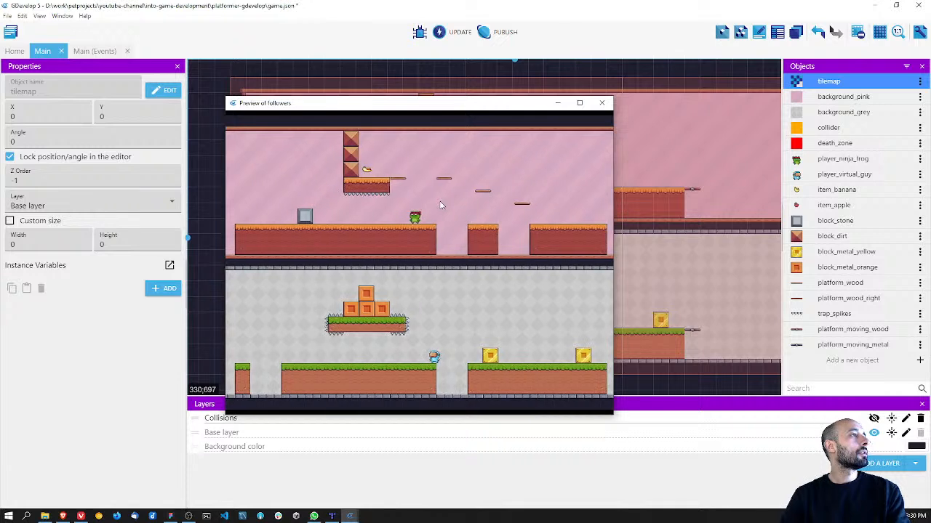
# Step: Jump both players over the gap again, landing the virtual guy on the second yellow block
pyautogui.press('space')
pyautogui.press('Right')
pyautogui.press('space')
pyautogui.press('Right')
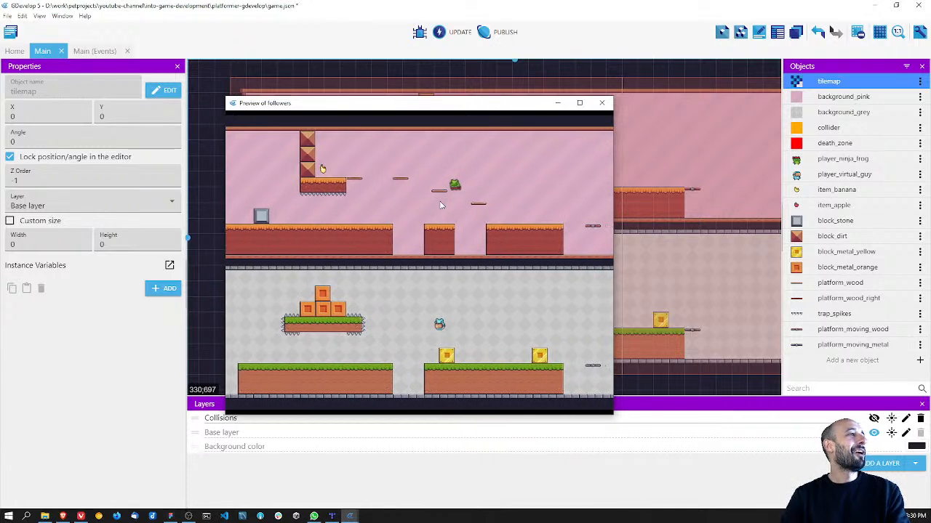
pyautogui.press('space')
pyautogui.press('Right')
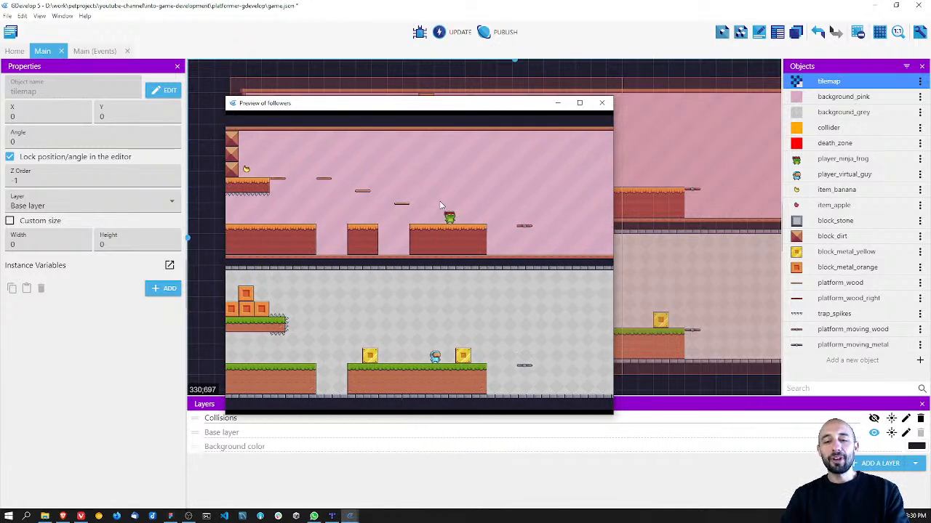
pyautogui.press('space')
pyautogui.press('Right')
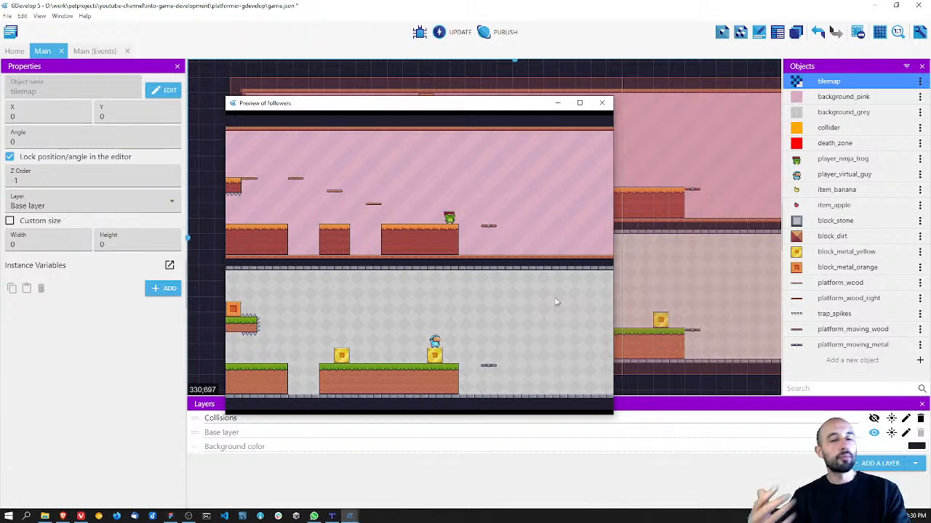
# Step: Walk both players back and forth with the virtual guy between the two yellow blocks
pyautogui.press('Left')
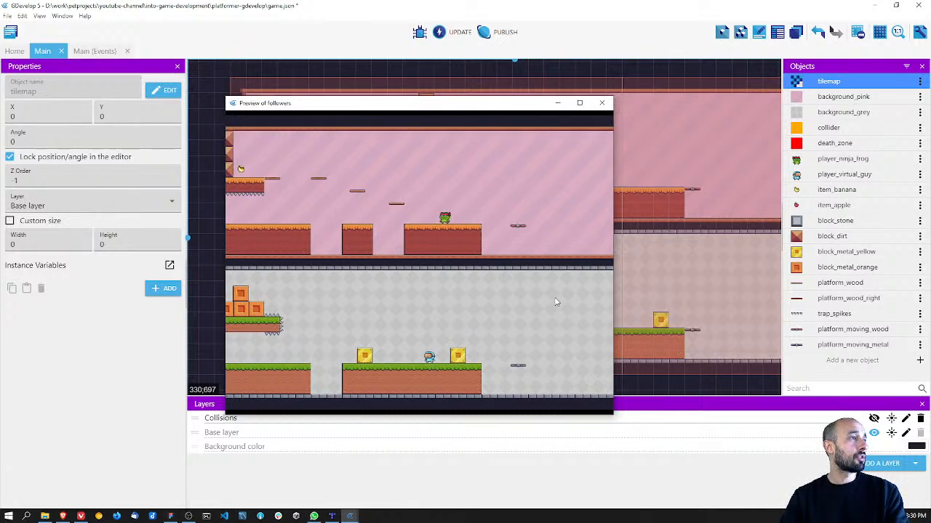
pyautogui.press('Left')
pyautogui.press('Right')
pyautogui.press('Left')
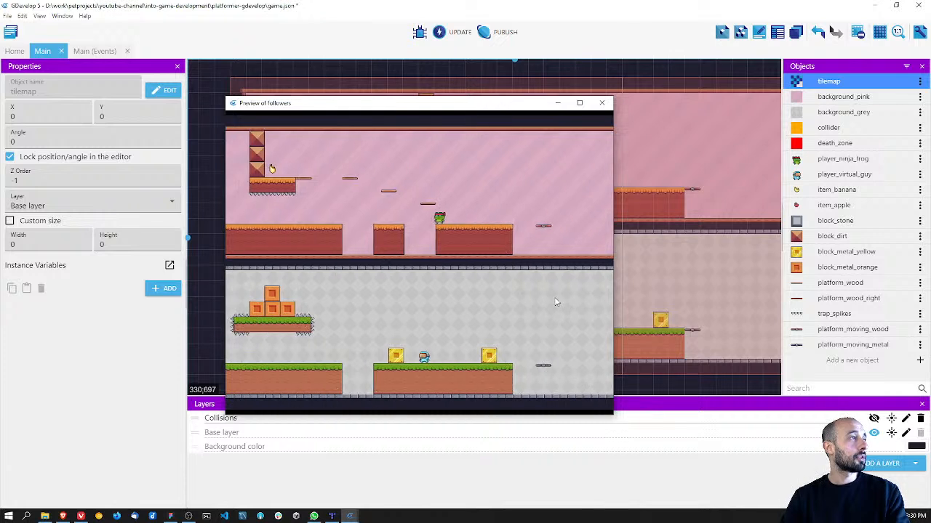
# Step: Try to lead both players past the stone block and jump the gap toward the first yellow block
pyautogui.press('Right')
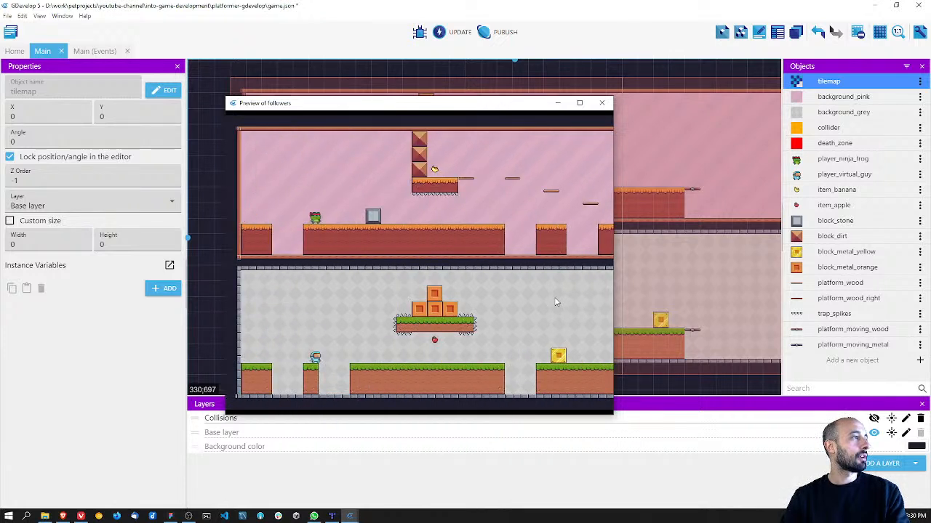
pyautogui.press('Left')
pyautogui.press('Right')
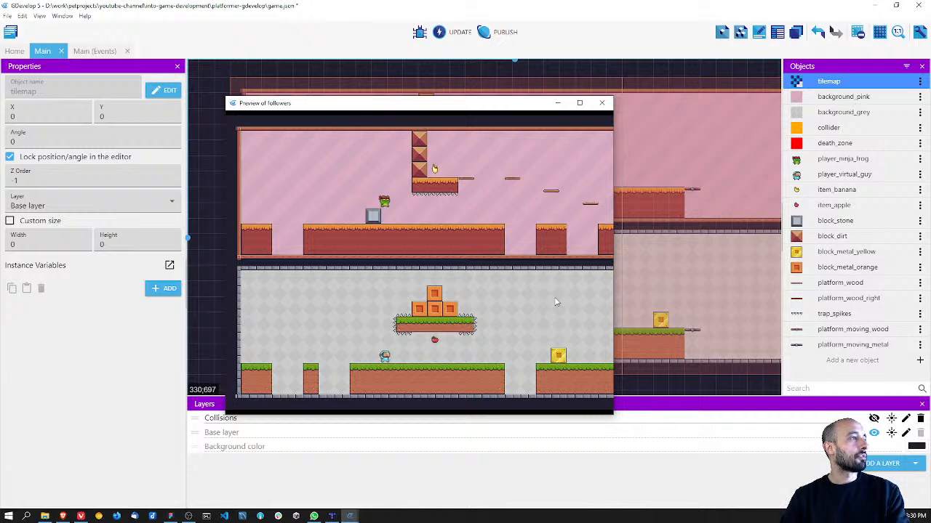
pyautogui.press('Left')
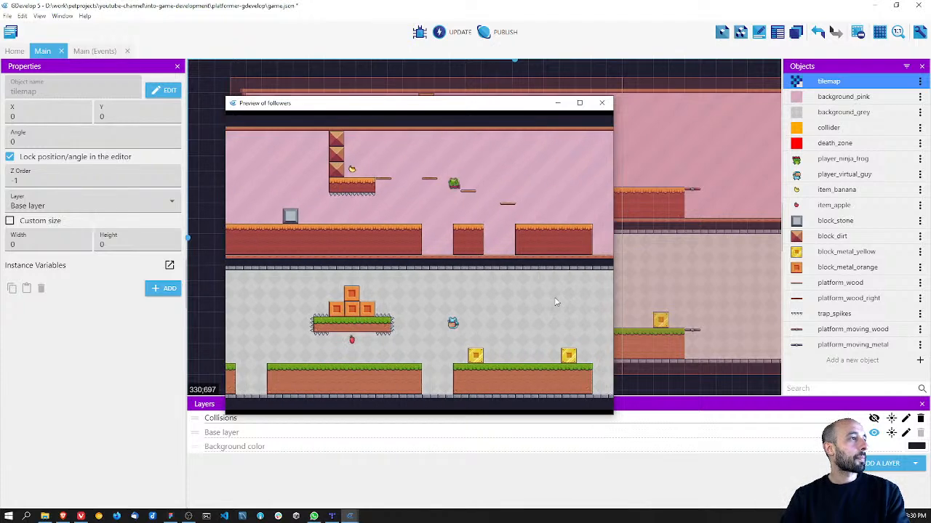
pyautogui.press('Right')
pyautogui.press('space')
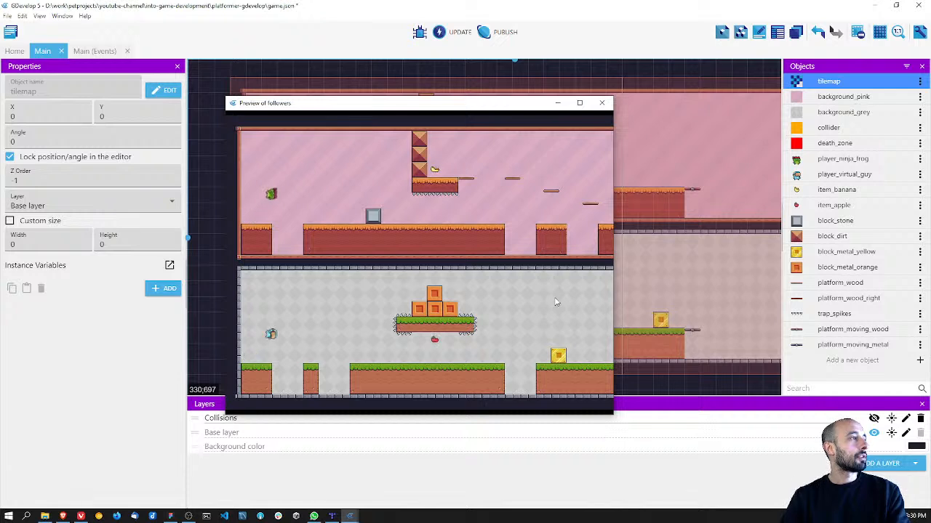
# Step: Restart from the left wall and try to get both players over the stone block, across the gap and past the first yellow block
pyautogui.press('Left')
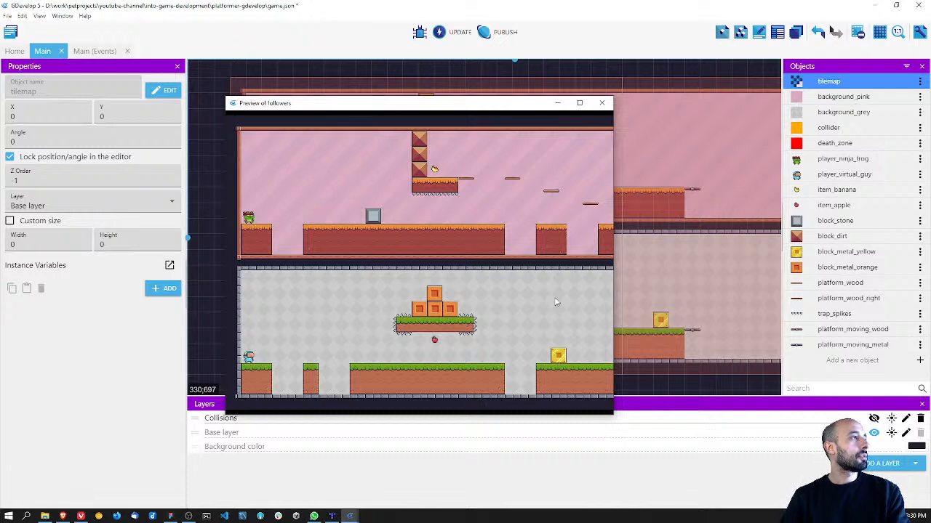
pyautogui.press('Right')
pyautogui.press('space')
pyautogui.press('Right')
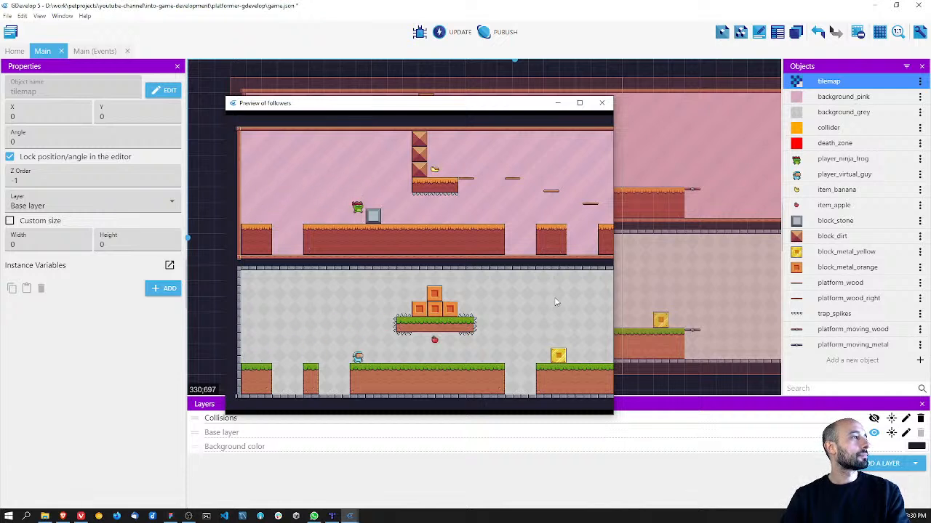
pyautogui.press('Right')
pyautogui.press('Left')
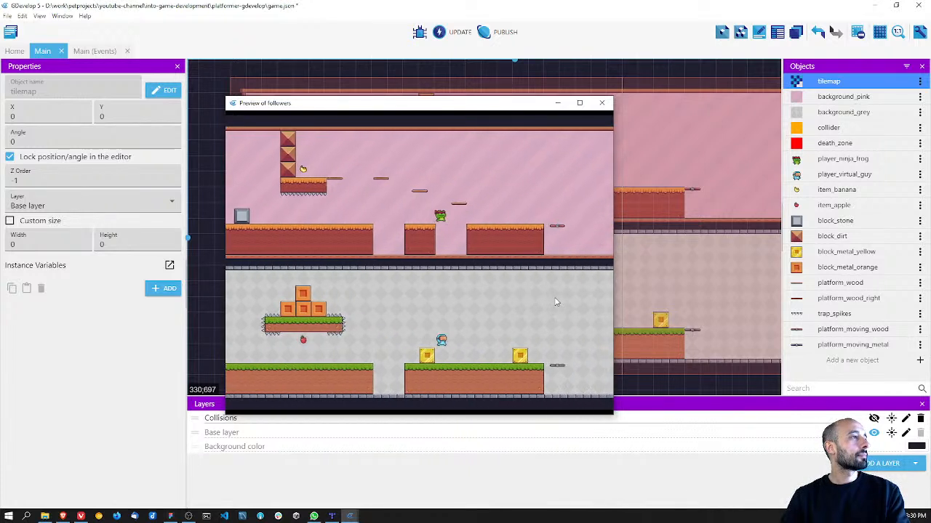
pyautogui.press('space')
pyautogui.press('Right')
pyautogui.press('space')
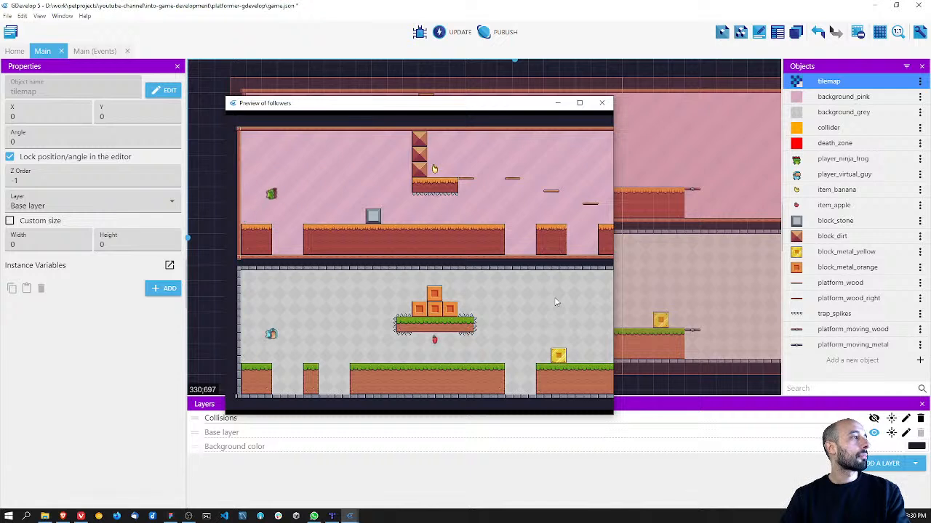
# Step: Lead both players over the stone block and both yellow blocks to the far edge of the last ground platform
pyautogui.press('Right')
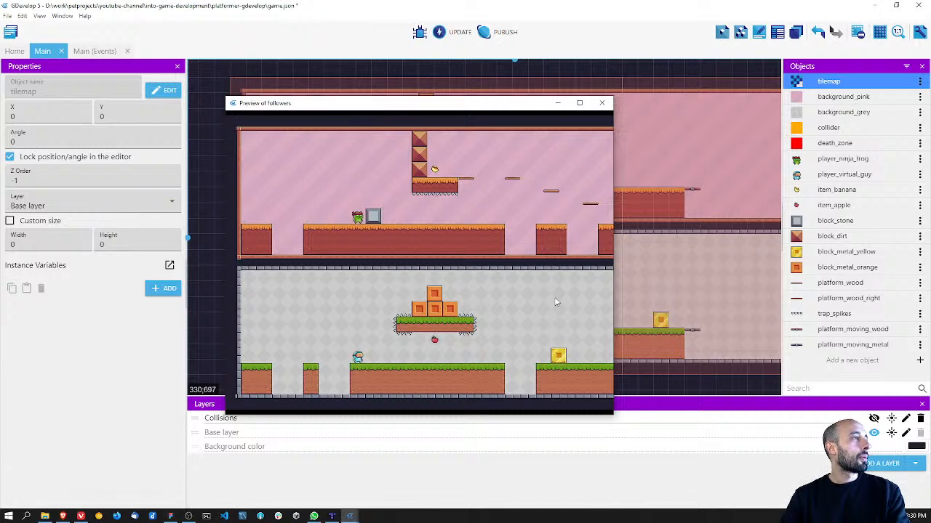
pyautogui.press('space')
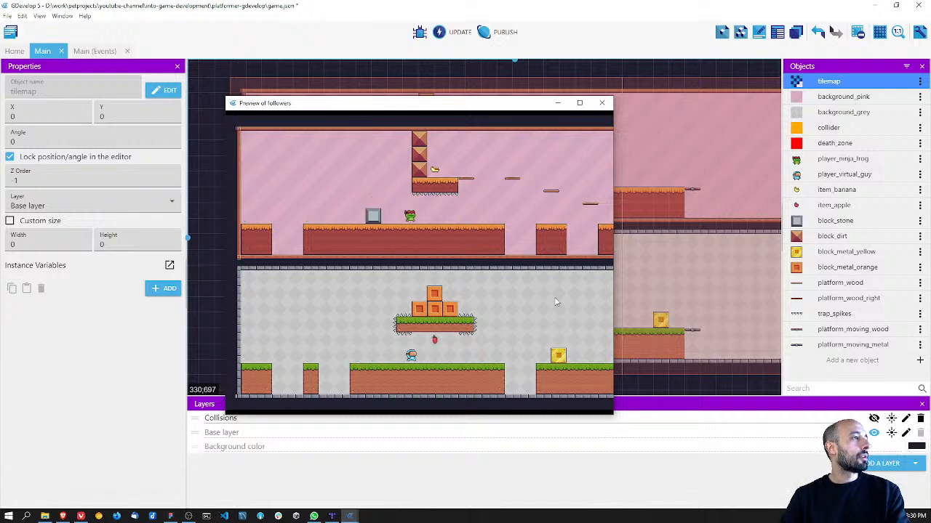
pyautogui.press('Right')
pyautogui.press('space')
pyautogui.press('Right')
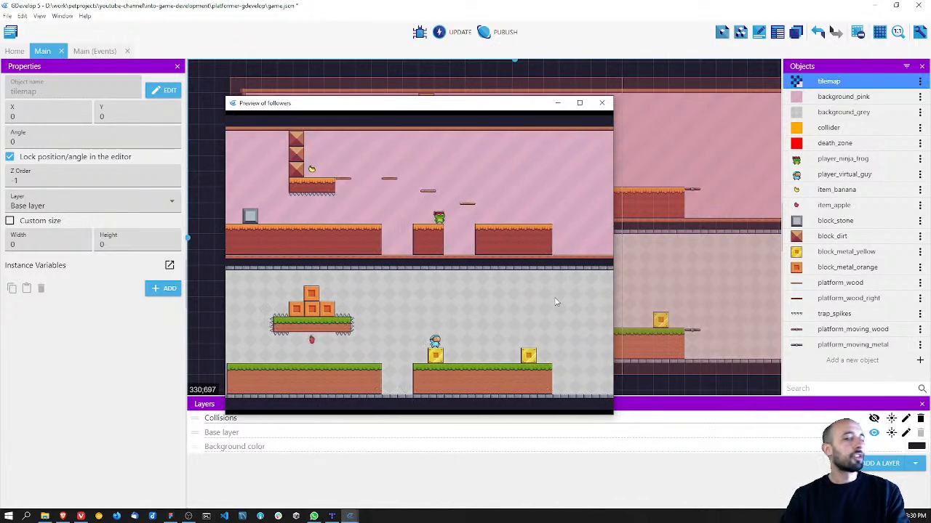
pyautogui.press('space')
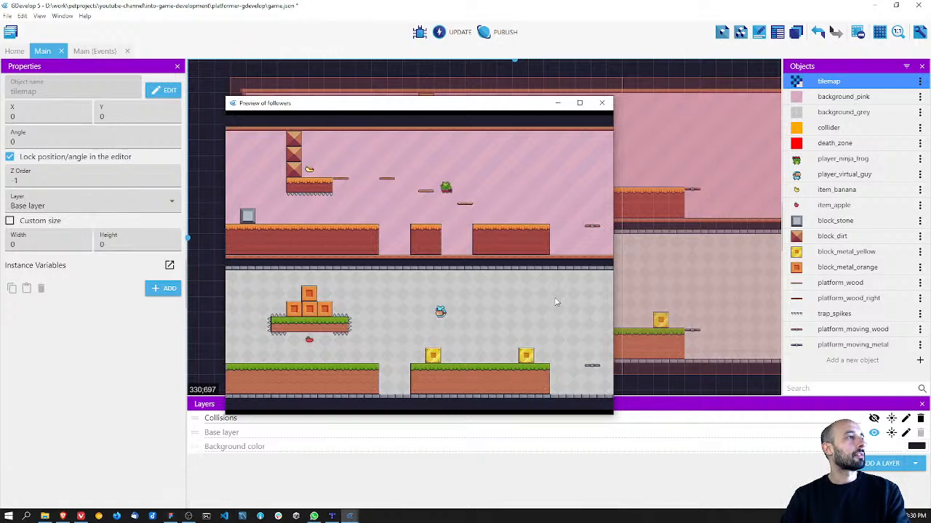
pyautogui.press('Right')
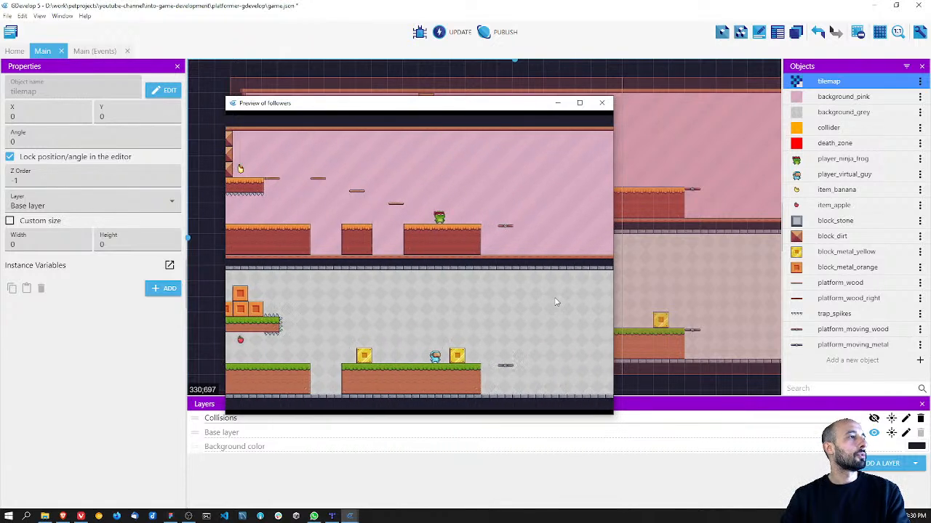
pyautogui.press('Right')
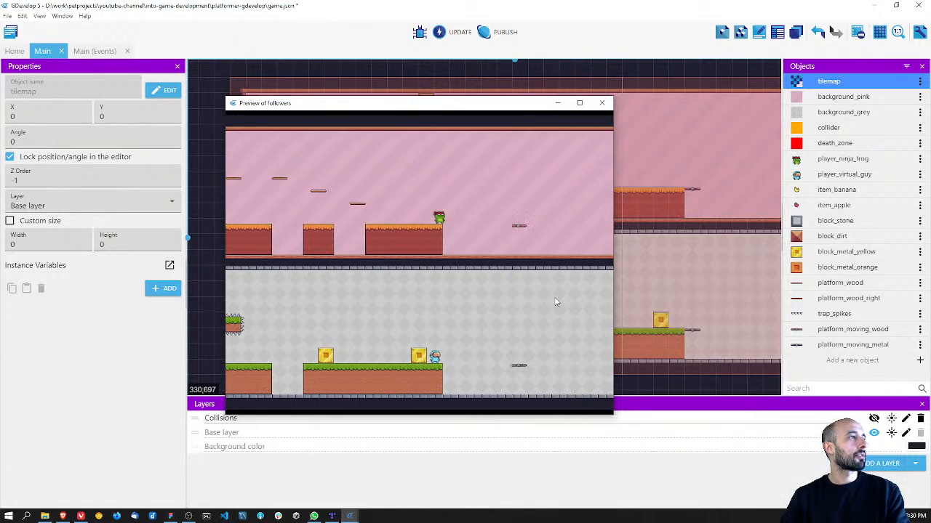
# Step: Jump both players onto the moving platforms beyond the ground's edge and ride them, adjusting their balance
pyautogui.press('space')
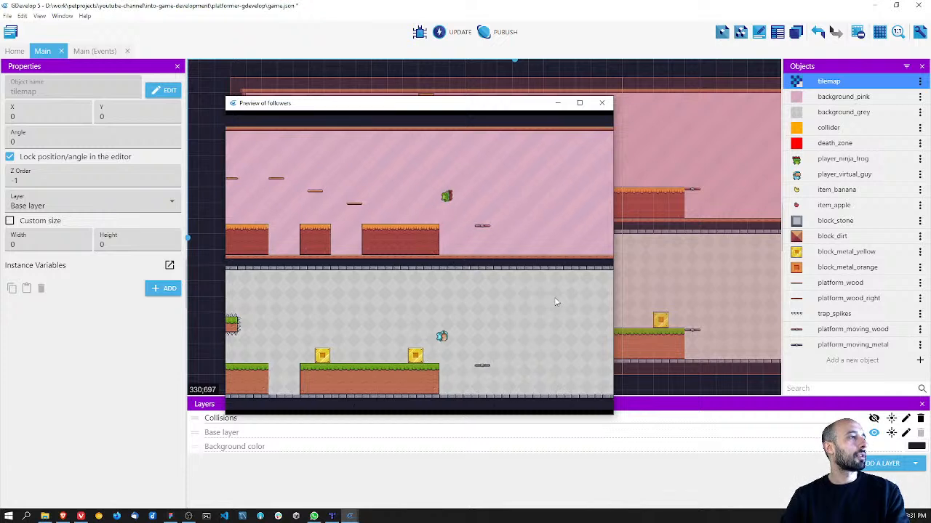
pyautogui.press('Right')
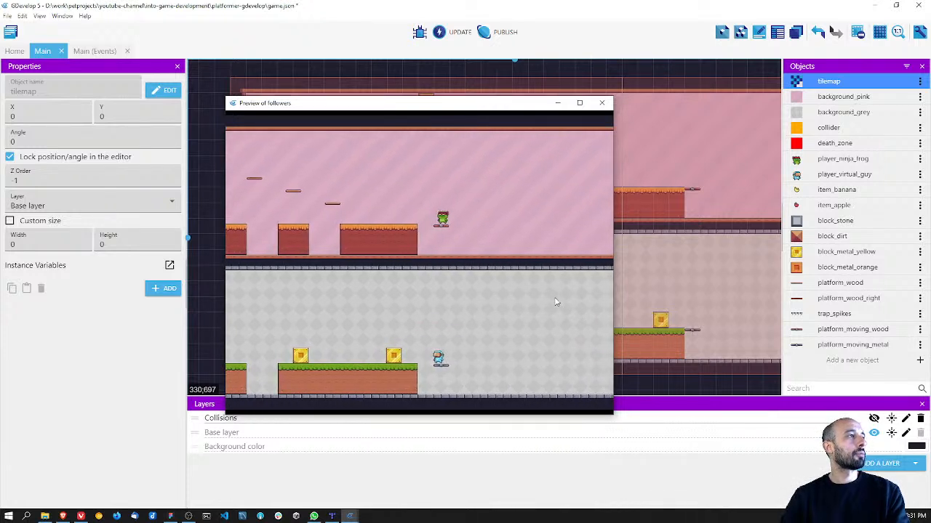
pyautogui.press('Right')
pyautogui.press('Left')
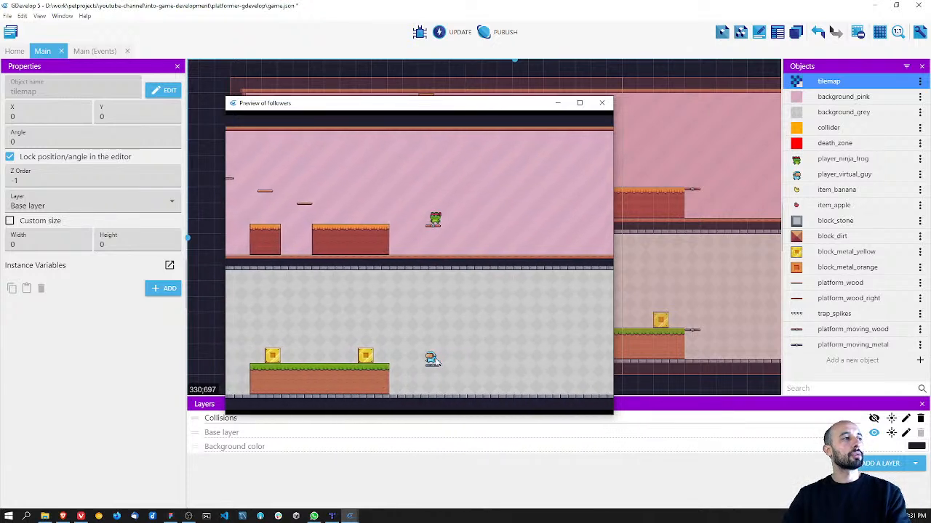
pyautogui.press('Right')
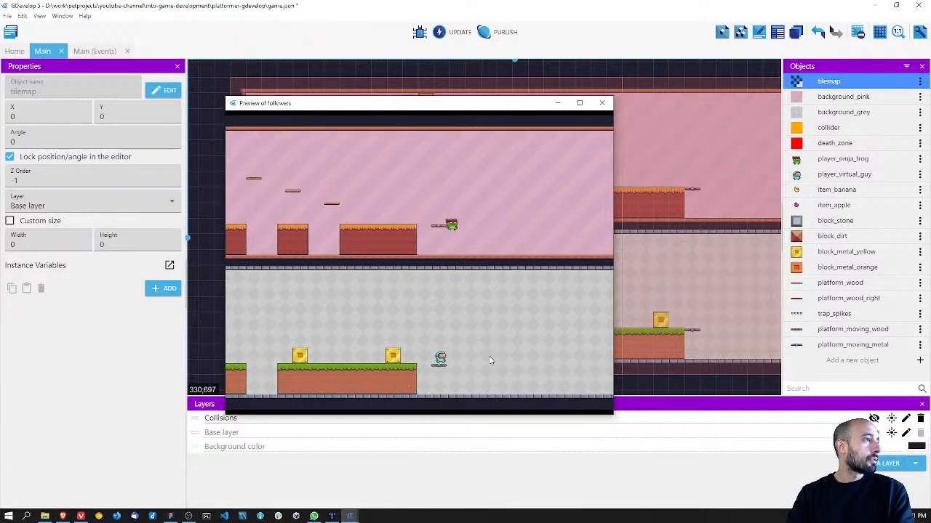
# Step: Close the game preview and briefly show the Collisions layer to inspect the colliders and death zones, hiding it again
pyautogui.click(608, 103)
pyautogui.scroll(-2, 505, 245)
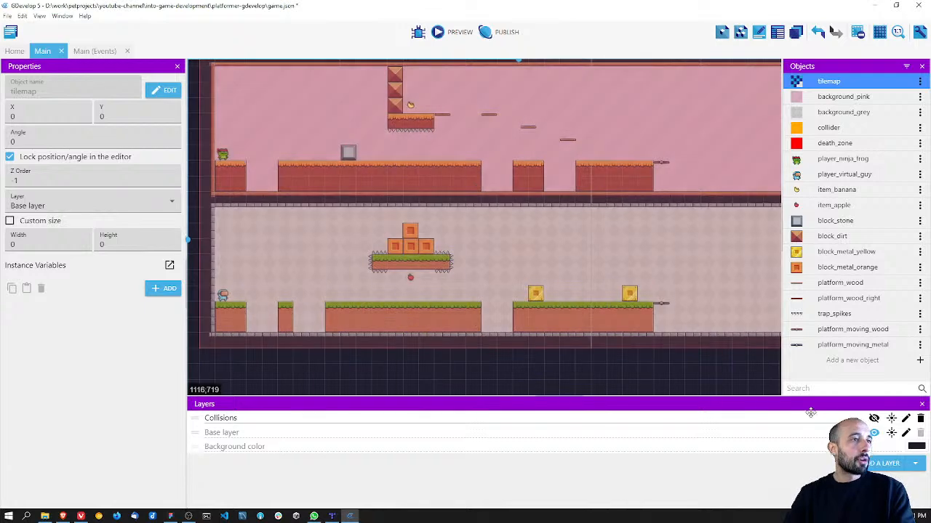
pyautogui.click(874, 418)
pyautogui.moveTo(495, 204); pyautogui.dragTo(499, 219, button='middle')
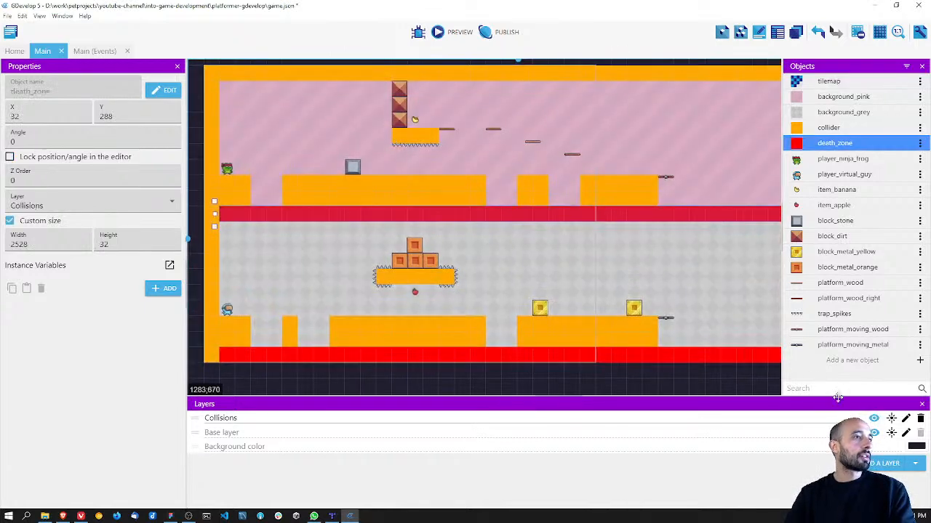
pyautogui.click(873, 418)
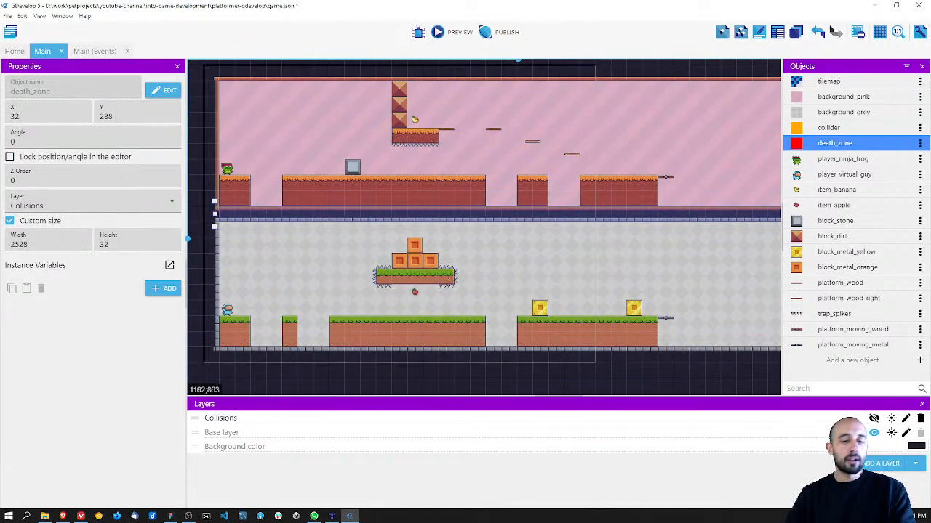
# Step: Switch to Tiled, look over the ground platforms across tilemap.tmx, and minimize its window
pyautogui.hotkey('alt', 'Tab')
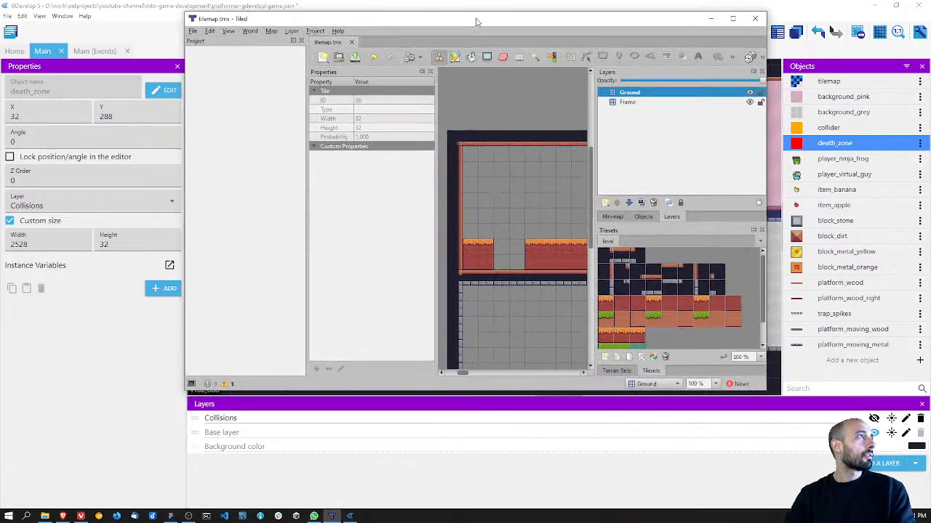
pyautogui.moveTo(478, 21); pyautogui.dragTo(309, 28)
pyautogui.moveTo(598, 398); pyautogui.dragTo(875, 458)
pyautogui.moveTo(543, 268); pyautogui.dragTo(437, 246, button='middle')
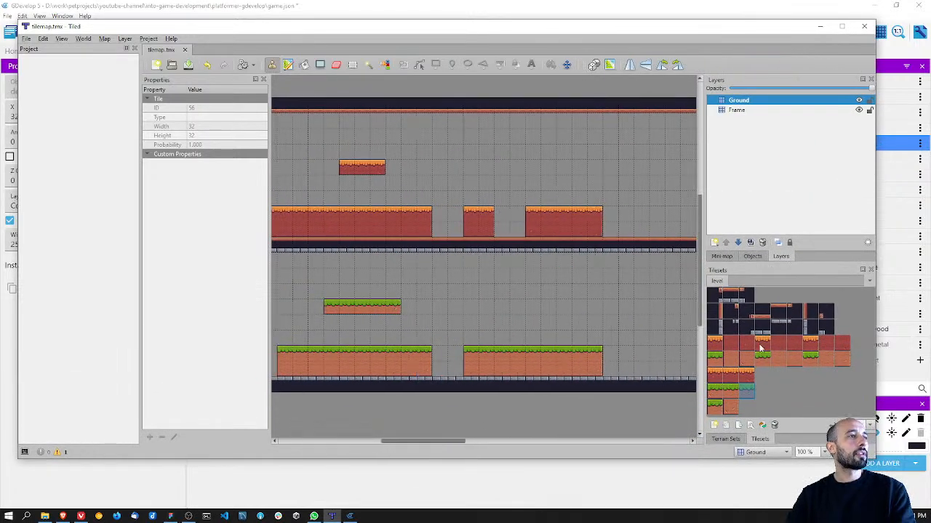
pyautogui.moveTo(356, 247); pyautogui.dragTo(479, 256, button='middle')
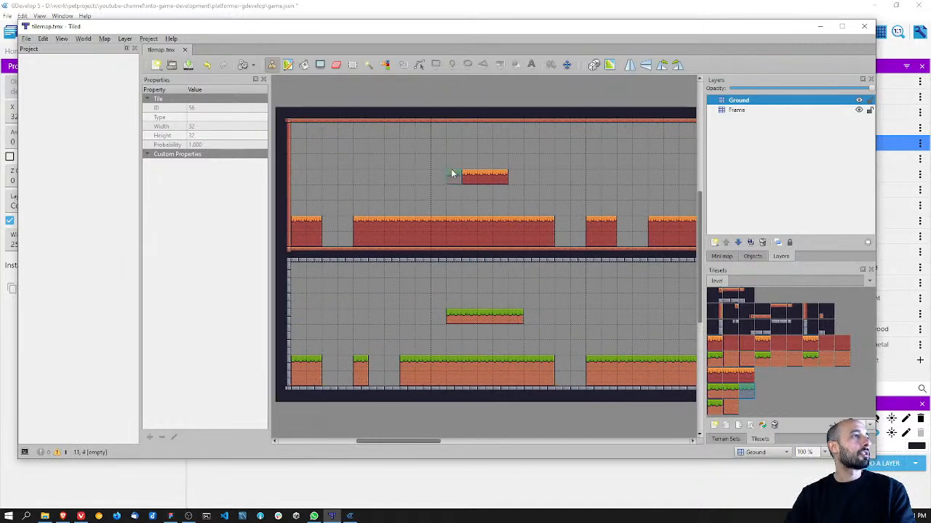
pyautogui.moveTo(621, 305); pyautogui.dragTo(475, 295, button='middle')
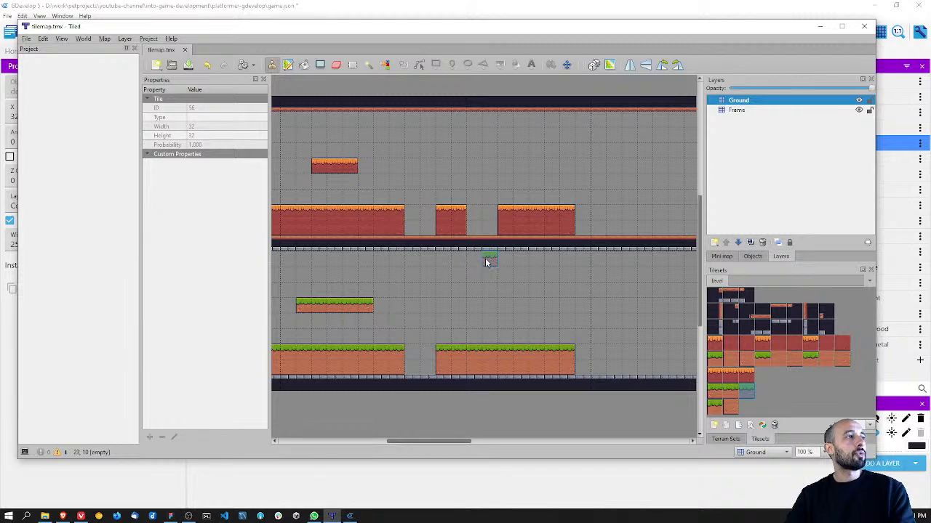
pyautogui.click(819, 27)
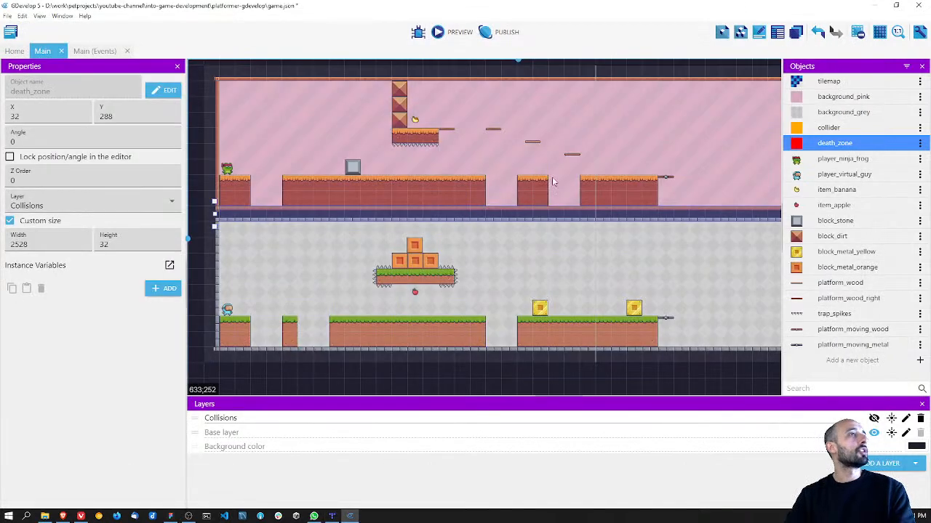
# Step: Select the tilemap object in GDevelop and examine the empty stretch of the level beyond the moving platforms
pyautogui.click(865, 82)
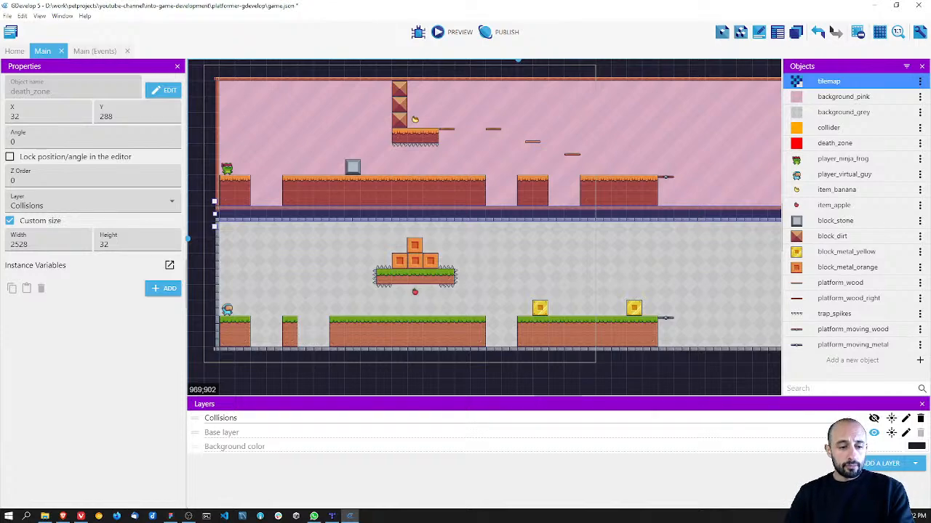
pyautogui.hotkey('alt', 'Tab')
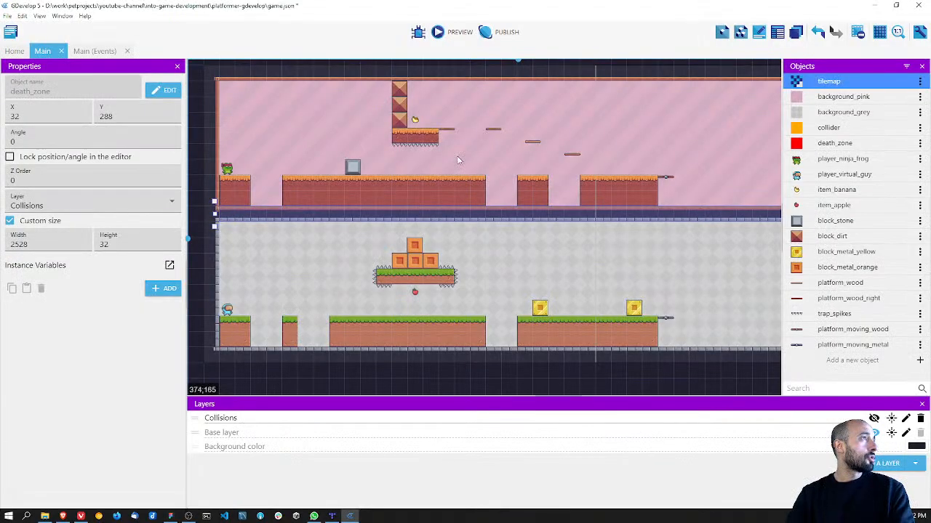
pyautogui.moveTo(618, 239); pyautogui.dragTo(513, 239, button='middle')
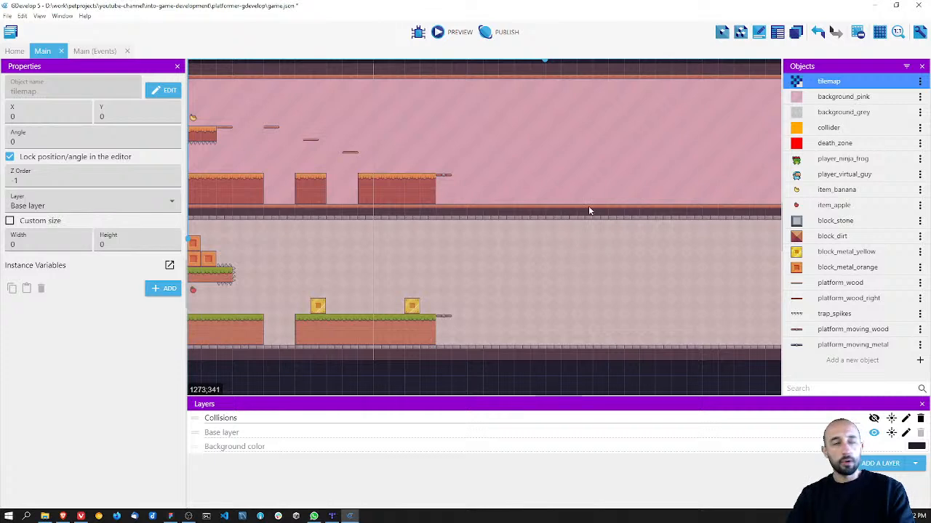
pyautogui.moveTo(338, 269); pyautogui.dragTo(447, 255, button='middle')
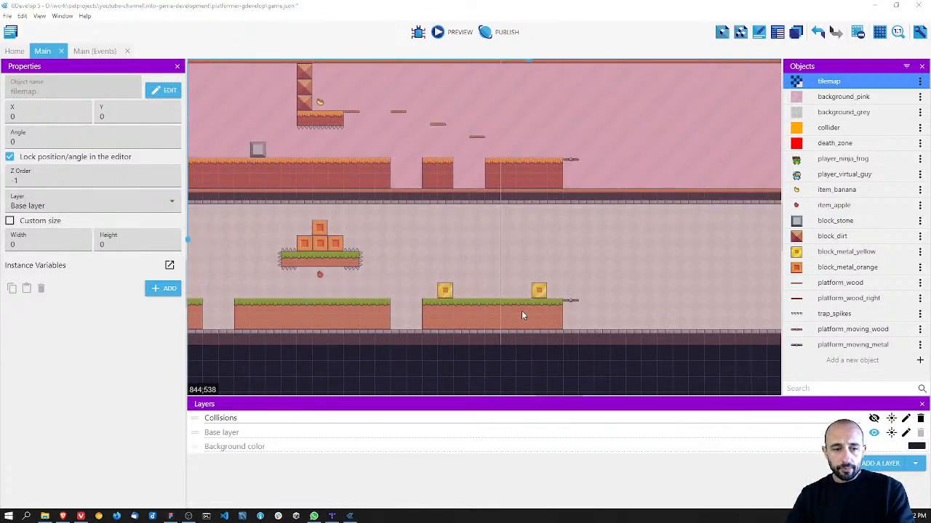
# Step: Switch to the Figma level design and examine its opening section, from the players' start to the orange blocks
pyautogui.hotkey('alt', 'Tab')
pyautogui.keyDown('ctrl'); pyautogui.scroll(-5, 379, 252); pyautogui.keyUp('ctrl')
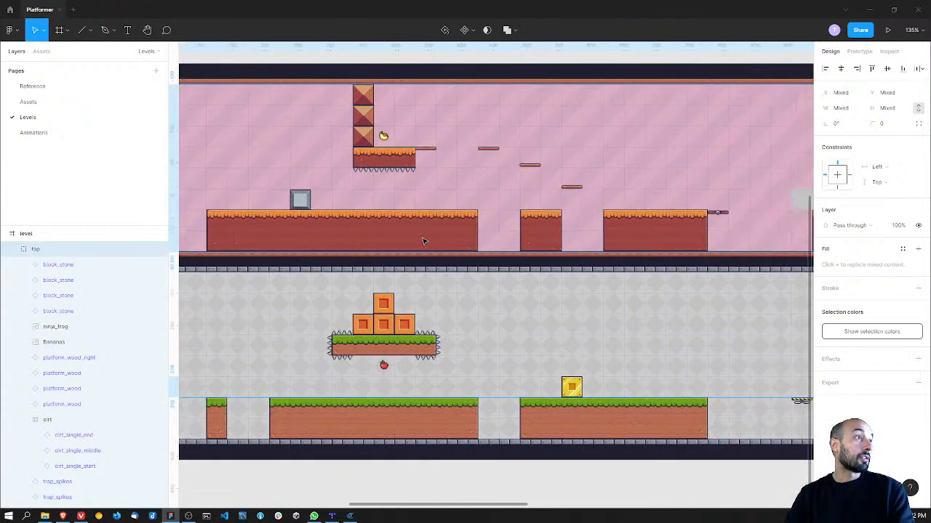
pyautogui.keyDown('ctrl'); pyautogui.scroll(10, 327, 231); pyautogui.keyUp('ctrl')
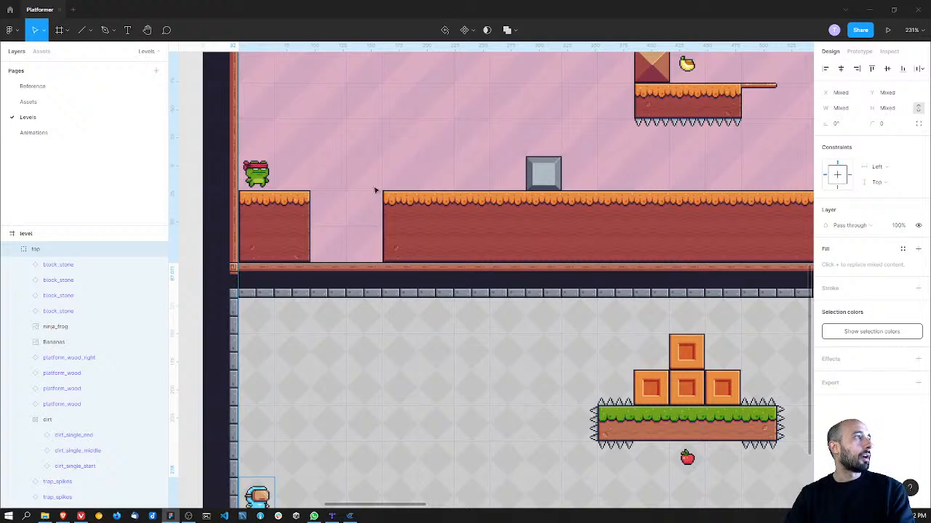
pyautogui.keyDown('ctrl'); pyautogui.scroll(-5, 362, 207); pyautogui.keyUp('ctrl')
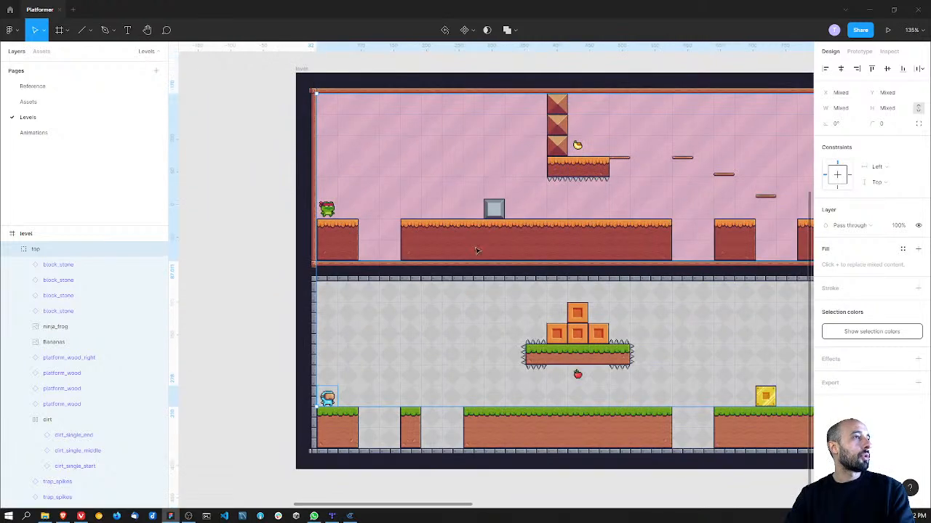
pyautogui.keyDown('ctrl'); pyautogui.scroll(3, 378, 255); pyautogui.keyUp('ctrl')
pyautogui.moveTo(366, 240); pyautogui.dragTo(323, 238, button='middle')
pyautogui.keyDown('ctrl'); pyautogui.scroll(-1, 496, 237); pyautogui.keyUp('ctrl')
# Step: Examine the design's later section with the moving platforms, swinging spiked ball, saws and enemy
pyautogui.moveTo(538, 241); pyautogui.dragTo(351, 239, button='middle')
pyautogui.moveTo(625, 308); pyautogui.dragTo(588, 288, button='middle')
pyautogui.moveTo(369, 250); pyautogui.dragTo(445, 243, button='middle')
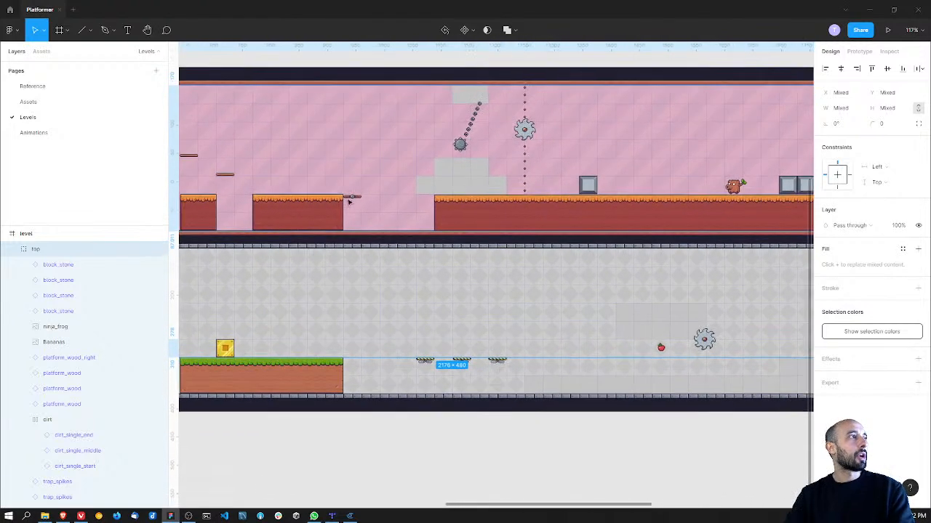
pyautogui.moveTo(333, 231); pyautogui.dragTo(354, 224, button='middle')
pyautogui.moveTo(435, 219); pyautogui.dragTo(327, 244, button='middle')
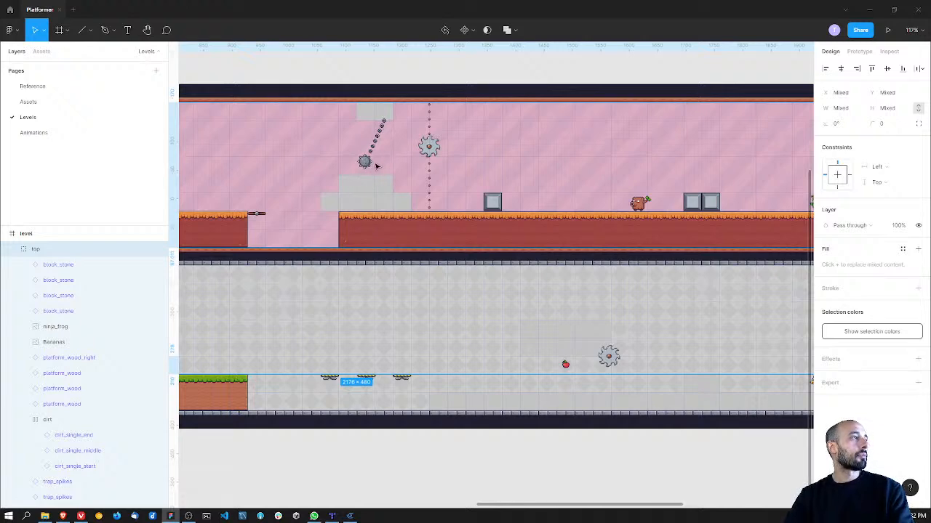
# Step: Examine the level design from the swinging spiked ball past the stone blocks and enemies to the finish flags
pyautogui.keyDown('ctrl'); pyautogui.scroll(5, 378, 163); pyautogui.keyUp('ctrl')
pyautogui.keyDown('ctrl'); pyautogui.scroll(-3, 420, 205); pyautogui.keyUp('ctrl')
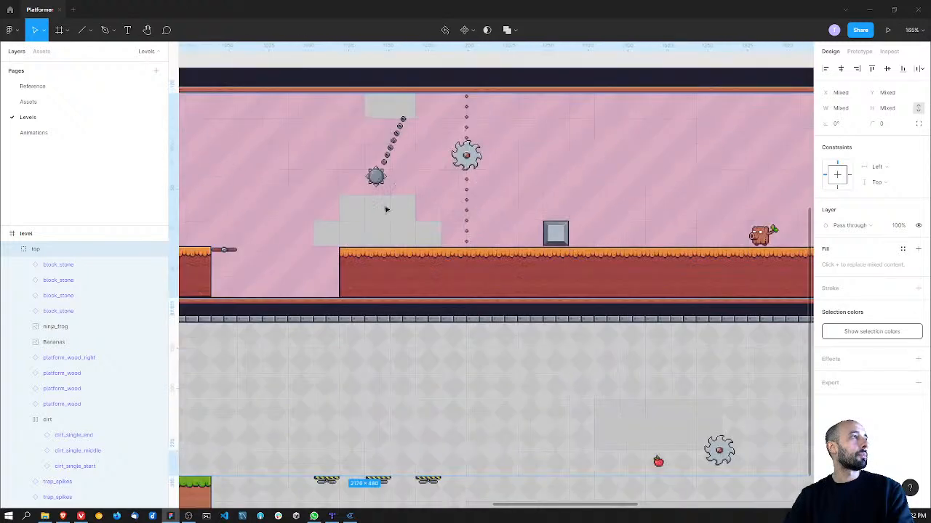
pyautogui.moveTo(366, 344); pyautogui.dragTo(409, 277, button='middle')
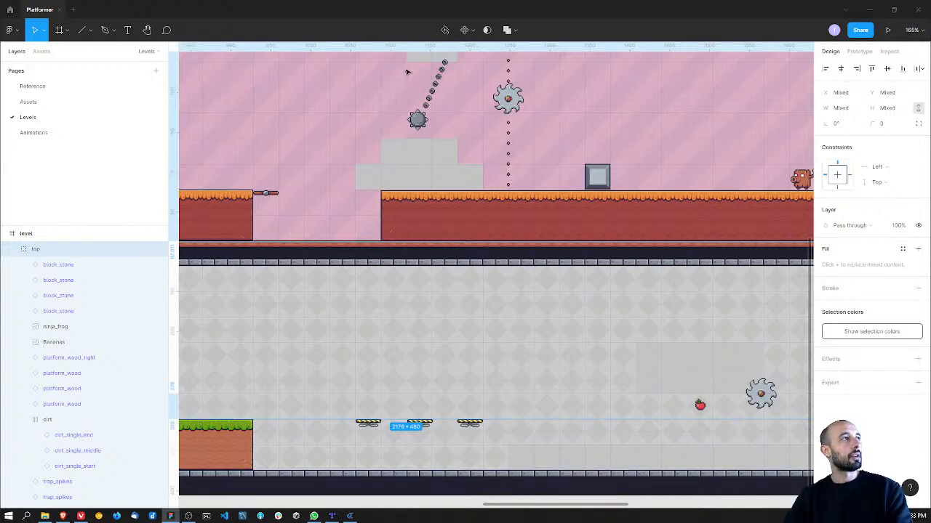
pyautogui.moveTo(482, 151); pyautogui.dragTo(388, 231, button='middle')
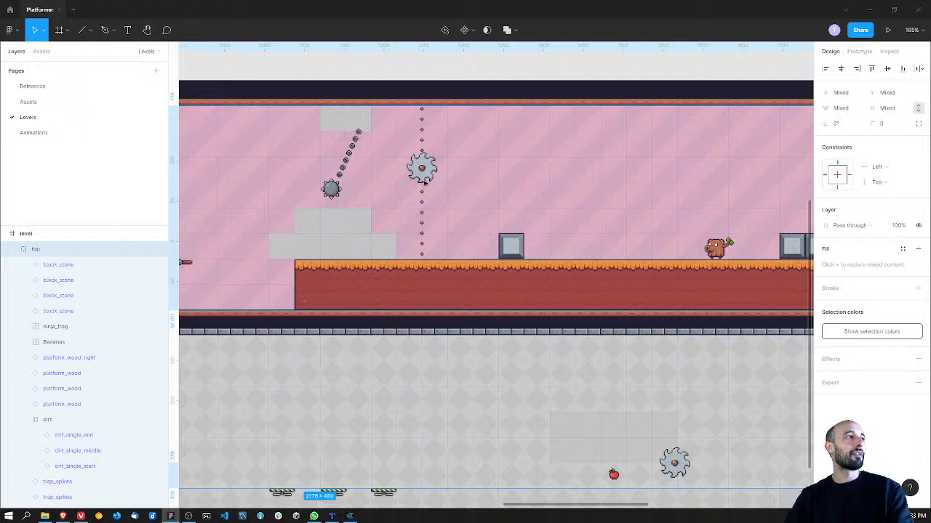
pyautogui.moveTo(480, 270); pyautogui.dragTo(360, 191, button='middle')
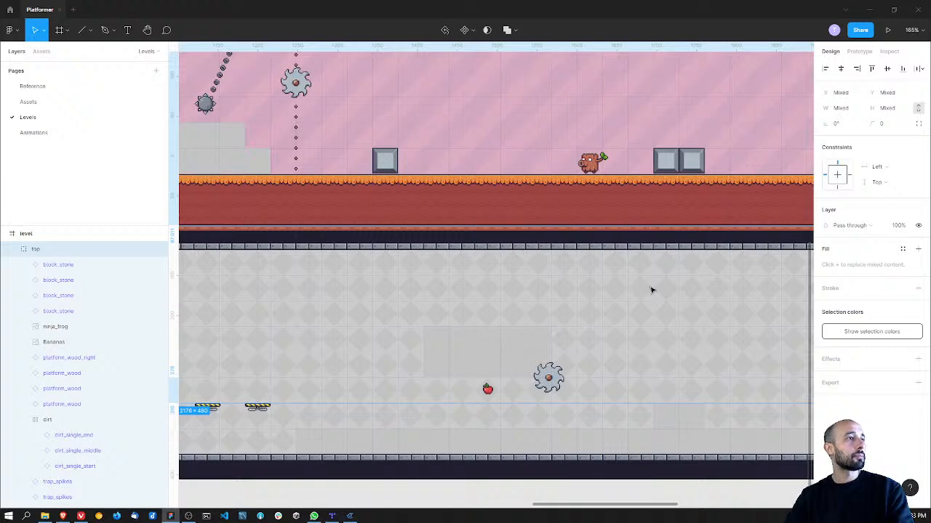
pyautogui.moveTo(650, 289); pyautogui.dragTo(365, 304)
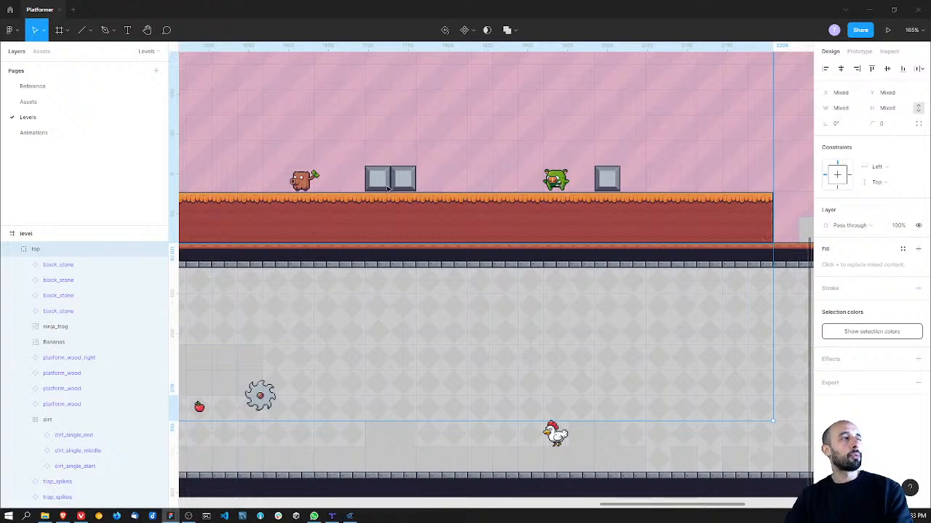
pyautogui.scroll(-1, 512, 186)
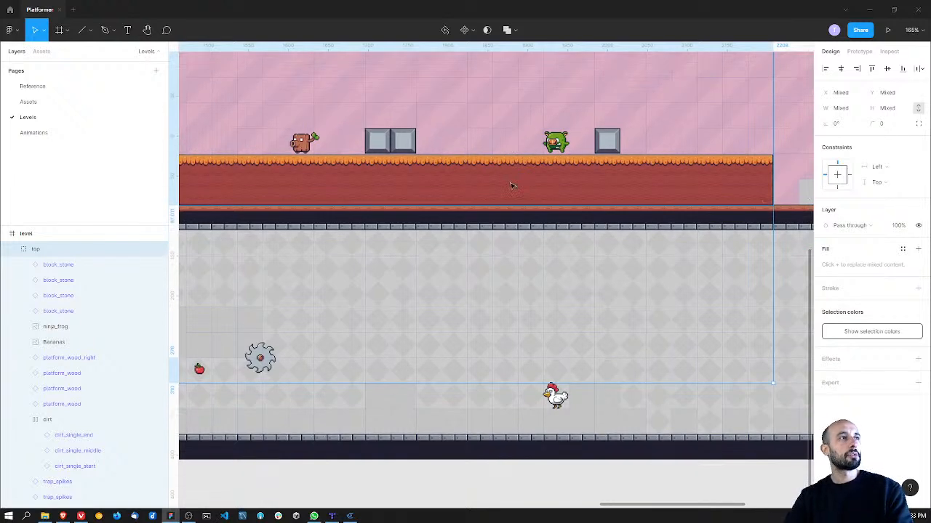
pyautogui.keyDown('ctrl'); pyautogui.scroll(-5, 511, 186); pyautogui.keyUp('ctrl')
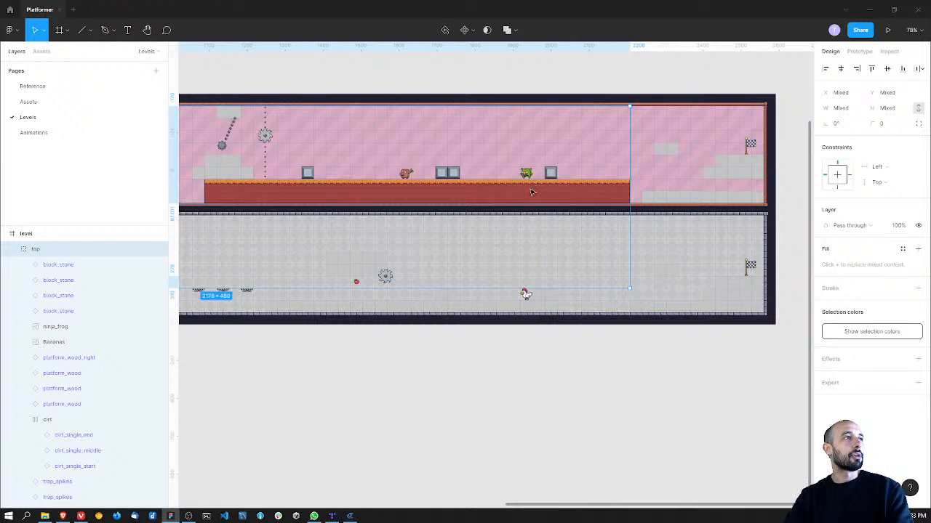
pyautogui.keyDown('shift'); pyautogui.hscroll(4, 569, 188); pyautogui.keyUp('shift')
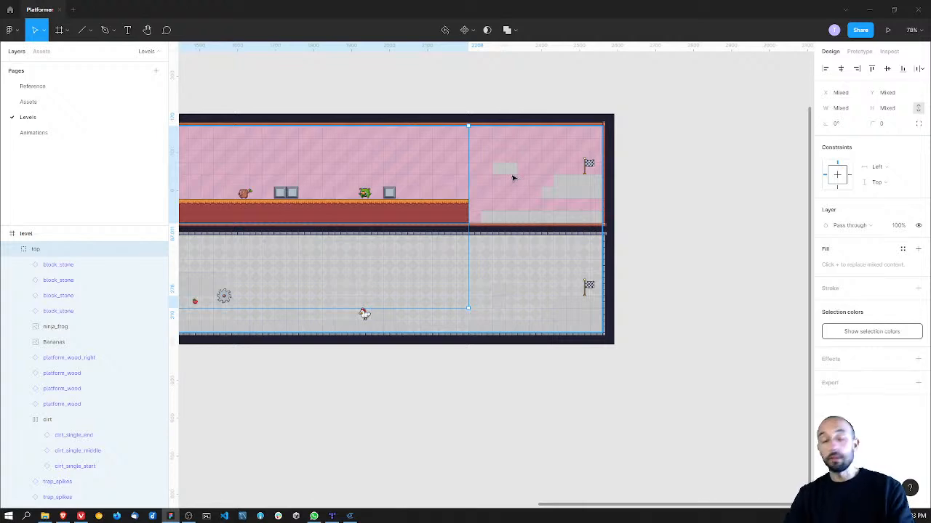
# Step: Select the stepped grey blocks below the spiked ball, try shifting them along the upper lane, and undo the shift
pyautogui.moveTo(287, 257); pyautogui.dragTo(480, 239, button='middle')
pyautogui.keyDown('ctrl'); pyautogui.scroll(3, 439, 200); pyautogui.keyUp('ctrl')
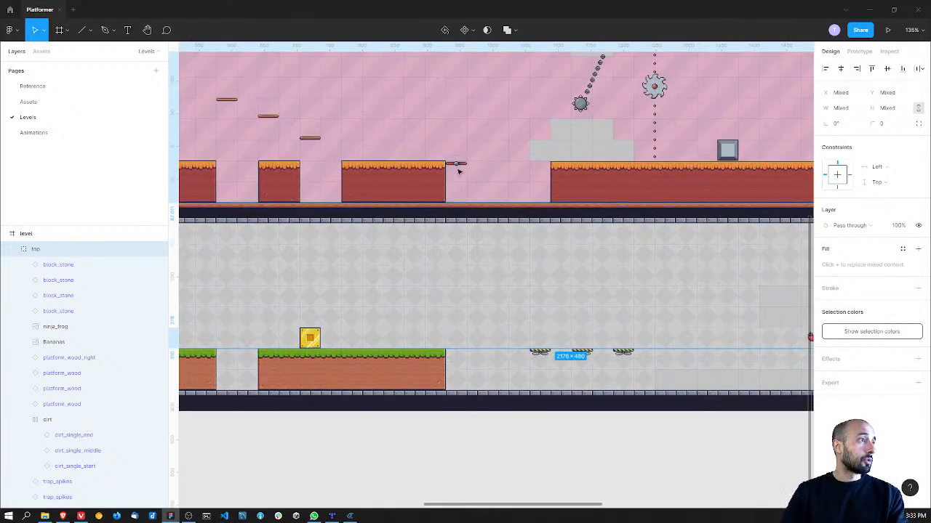
pyautogui.moveTo(504, 166); pyautogui.dragTo(341, 197, button='middle')
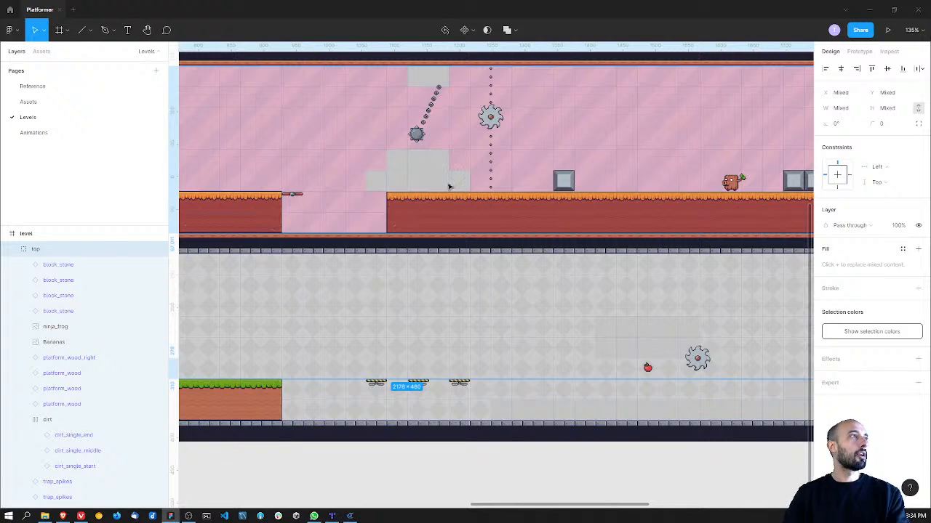
pyautogui.moveTo(449, 186); pyautogui.dragTo(448, 213, button='middle')
pyautogui.doubleClick(417, 195)
pyautogui.click(394, 196)
pyautogui.keyDown('shift'); pyautogui.click(379, 210); pyautogui.keyUp('shift')
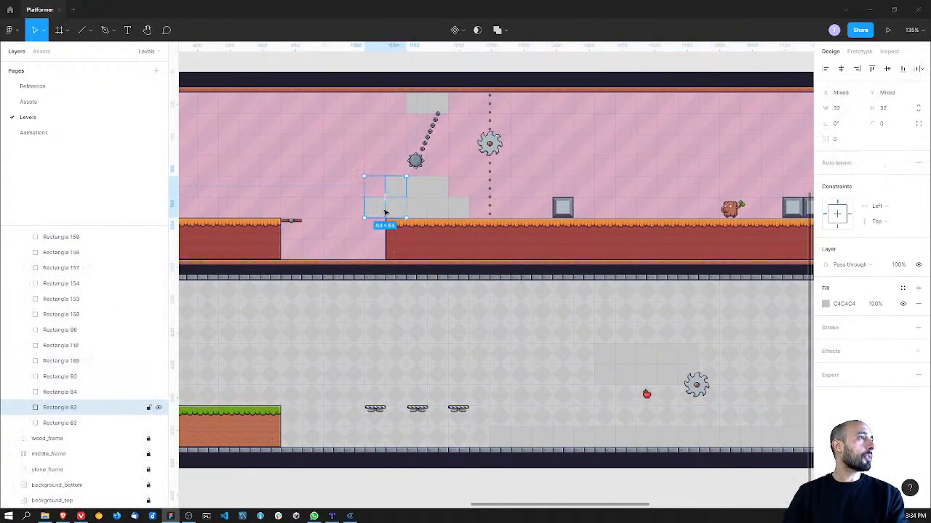
pyautogui.keyDown('shift'); pyautogui.click(396, 209); pyautogui.keyUp('shift')
pyautogui.keyDown('shift'); pyautogui.click(418, 207); pyautogui.keyUp('shift')
pyautogui.keyDown('shift'); pyautogui.click(423, 191); pyautogui.keyUp('shift')
pyautogui.keyDown('shift'); pyautogui.click(439, 191); pyautogui.keyUp('shift')
pyautogui.keyDown('shift'); pyautogui.click(445, 209); pyautogui.keyUp('shift')
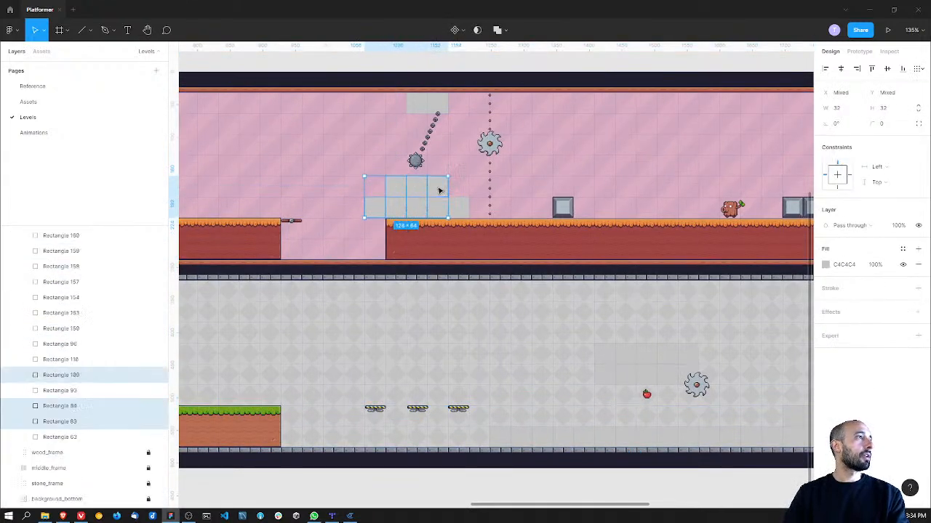
pyautogui.keyDown('shift'); pyautogui.click(461, 210); pyautogui.keyUp('shift')
pyautogui.moveTo(418, 191); pyautogui.dragTo(454, 187)
pyautogui.hotkey('ctrl', 'z')
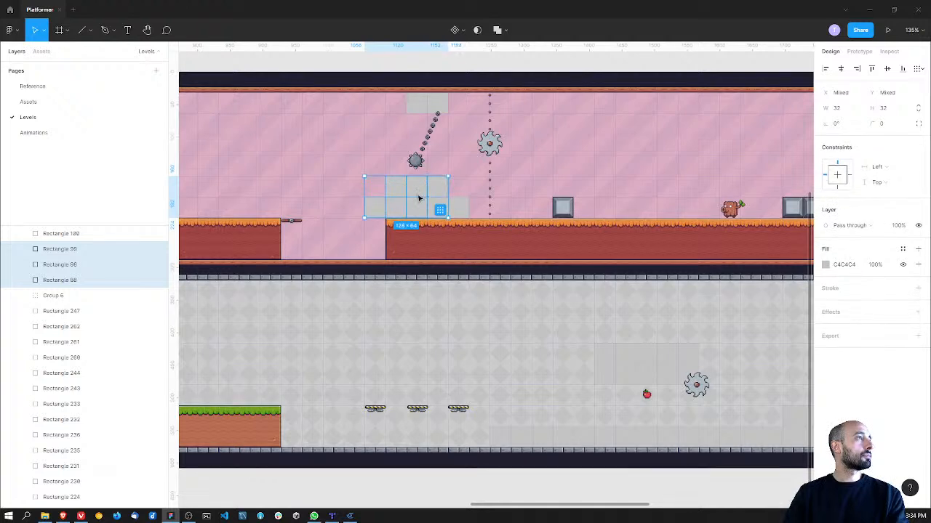
# Step: Add the remaining grey block to the selection and move the stack right, about two tiles in from the dirt platform's start
pyautogui.keyDown('ctrl'); pyautogui.scroll(5, 418, 193); pyautogui.keyUp('ctrl')
pyautogui.keyDown('shift'); pyautogui.click(477, 216); pyautogui.keyUp('shift')
pyautogui.moveTo(455, 191); pyautogui.dragTo(543, 196)
pyautogui.moveTo(569, 173); pyautogui.dragTo(460, 210, button='middle')
pyautogui.keyDown('ctrl'); pyautogui.scroll(-2, 463, 210); pyautogui.keyUp('ctrl')
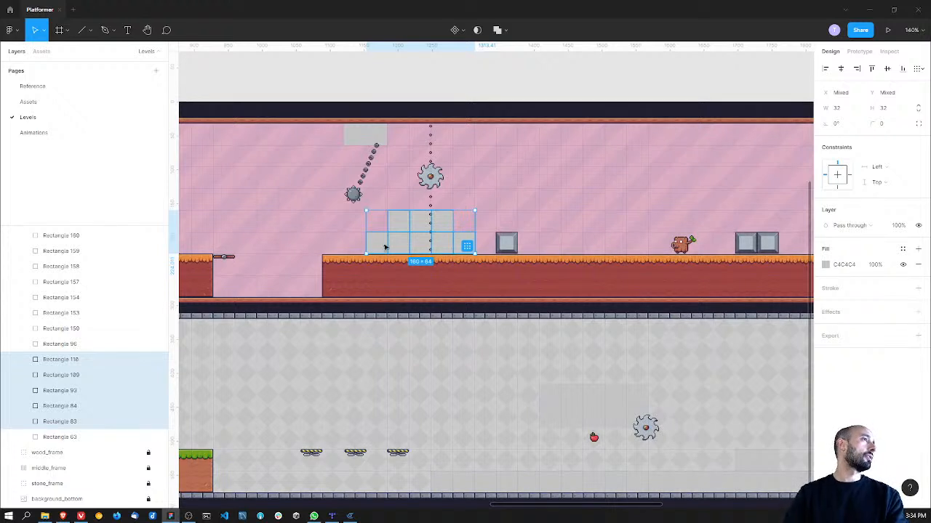
# Step: Delete the first grey ceiling block and move the other one with its spiked ball right, above the grey stack
pyautogui.click(363, 141)
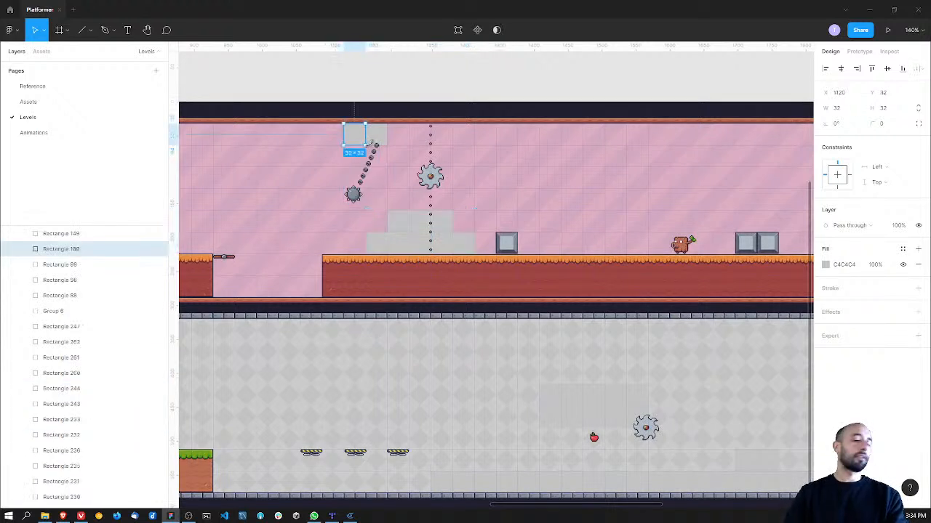
pyautogui.press('Delete')
pyautogui.click(373, 143)
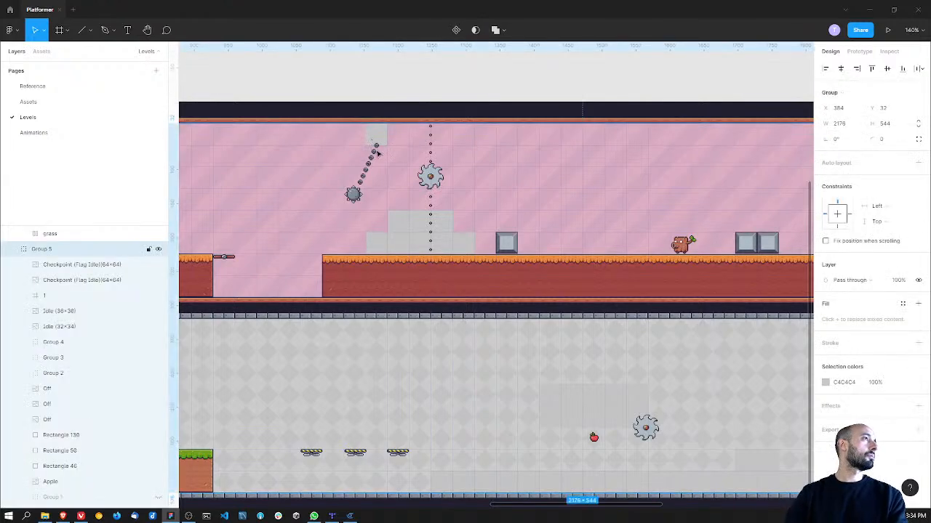
pyautogui.moveTo(383, 135); pyautogui.dragTo(431, 134)
pyautogui.press('Escape')
# Step: Select the vertical saw track group in the upper lane and hide it
pyautogui.click(438, 179)
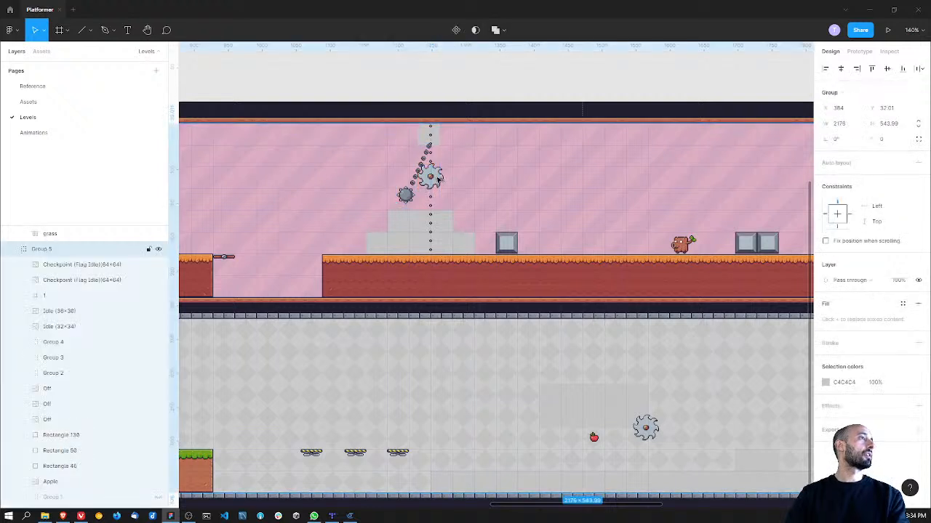
pyautogui.click(158, 358)
# Step: Select the three striped platforms in the lower lane and move them right to line up beneath the grey stack
pyautogui.moveTo(400, 369); pyautogui.dragTo(372, 328, button='middle')
pyautogui.click(362, 416)
pyautogui.keyDown('shift'); pyautogui.click(324, 411); pyautogui.keyUp('shift')
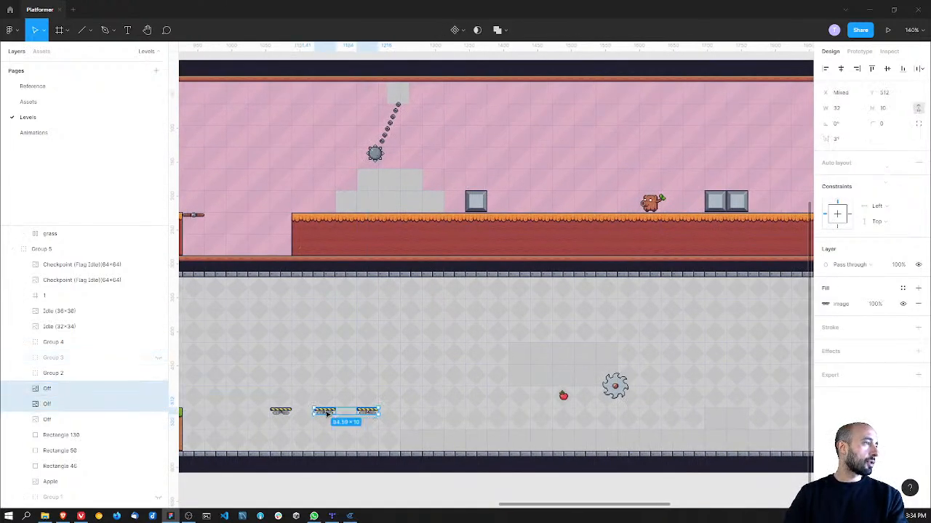
pyautogui.keyDown('shift'); pyautogui.click(281, 411); pyautogui.keyUp('shift')
pyautogui.moveTo(362, 414); pyautogui.dragTo(435, 413)
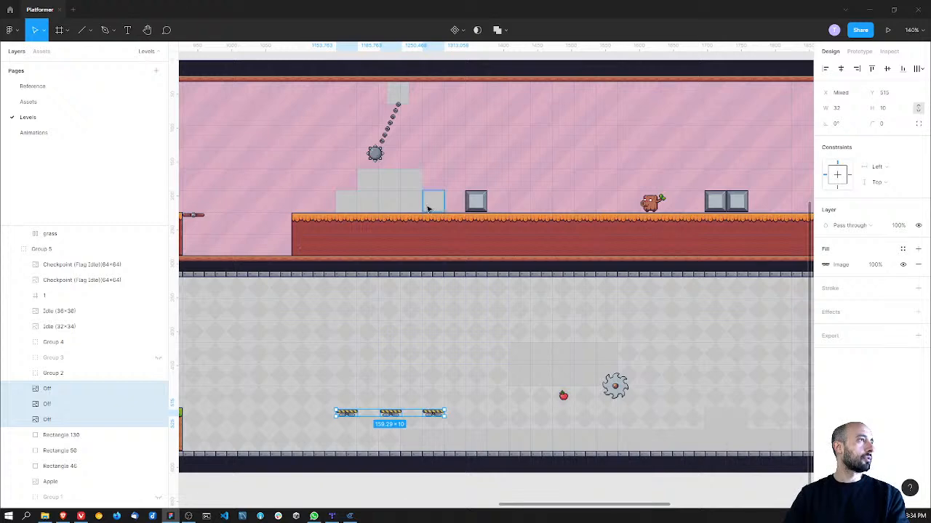
# Step: Duplicate the long grass platform near the yellow block and place the copy at X 1088, Y 512, under the striped platforms
pyautogui.hscroll(-5, 311, 357)
pyautogui.hscroll(-5, 285, 365)
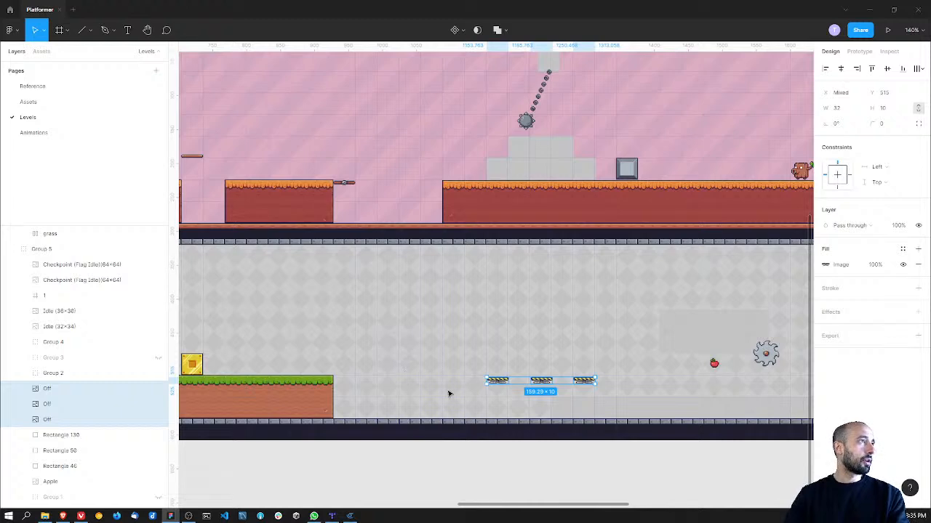
pyautogui.hscroll(-7, 456, 398)
pyautogui.click(357, 388)
pyautogui.doubleClick(357, 388)
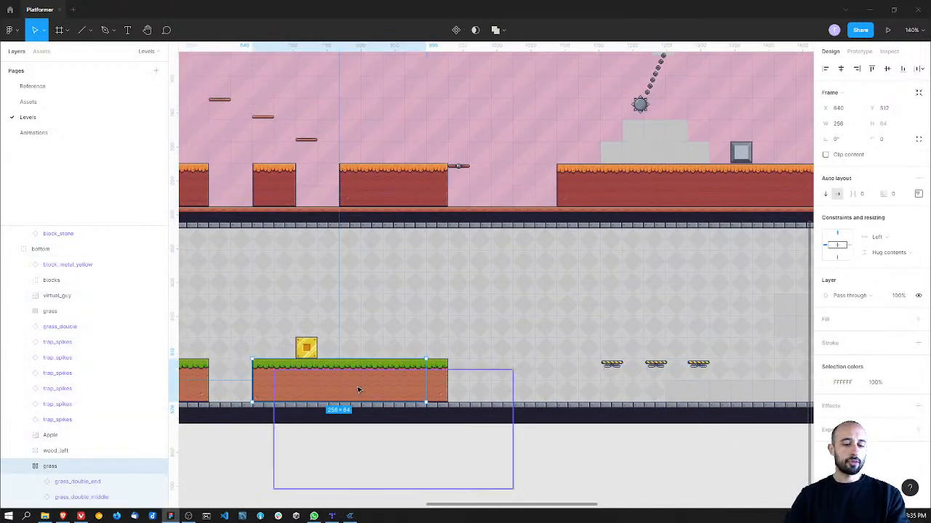
pyautogui.hotkey('ctrl', 'd')
pyautogui.moveTo(324, 386); pyautogui.dragTo(627, 384)
# Step: Delete three grass_double_middle tiles from the copied grass platform
pyautogui.moveTo(625, 310); pyautogui.dragTo(443, 306, button='middle')
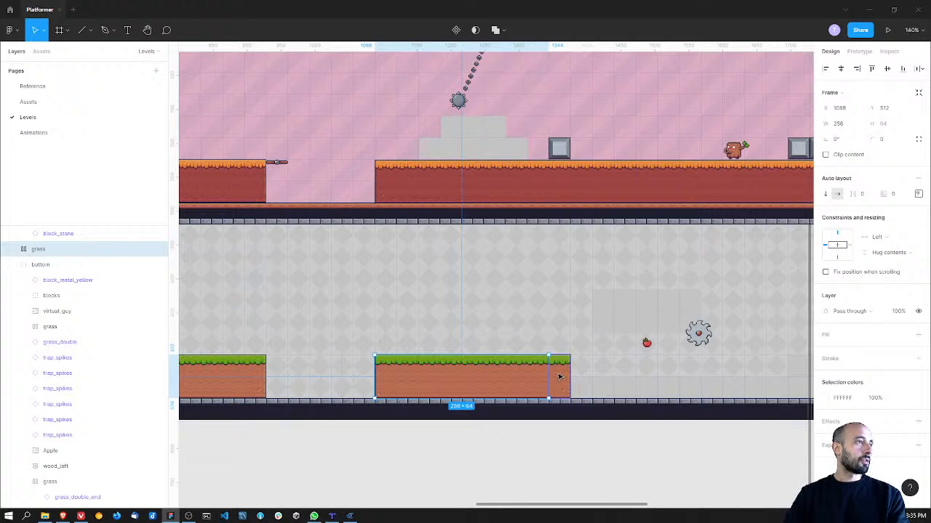
pyautogui.doubleClick(559, 376)
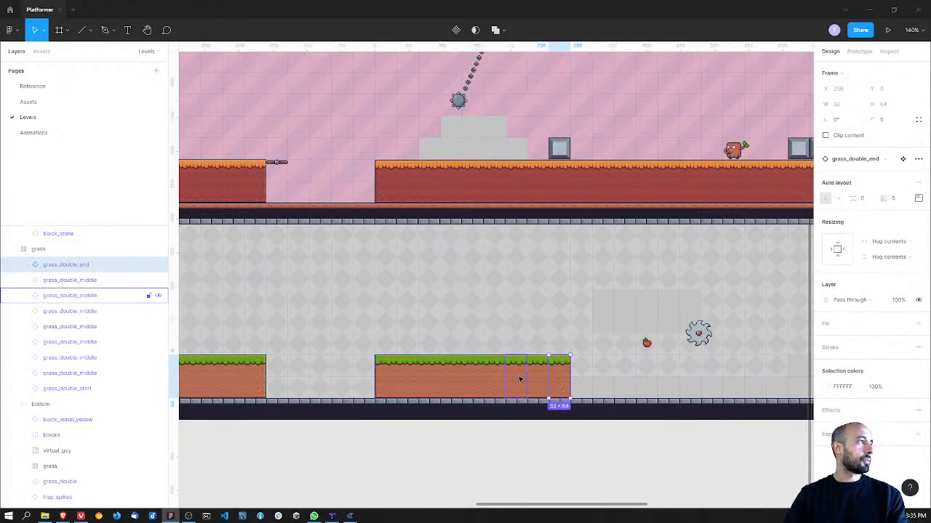
pyautogui.click(520, 379)
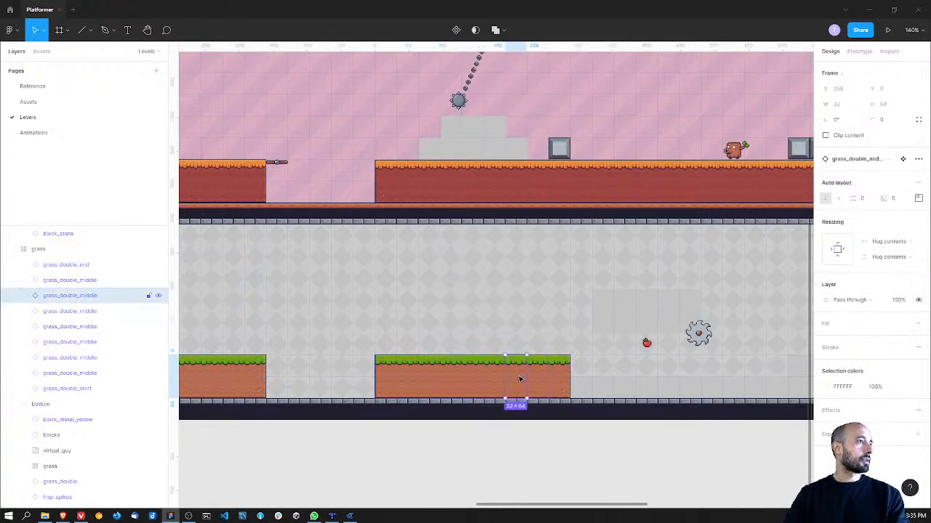
pyautogui.press('Delete')
pyautogui.click(474, 378)
pyautogui.doubleClick(473, 376)
pyautogui.click(473, 375)
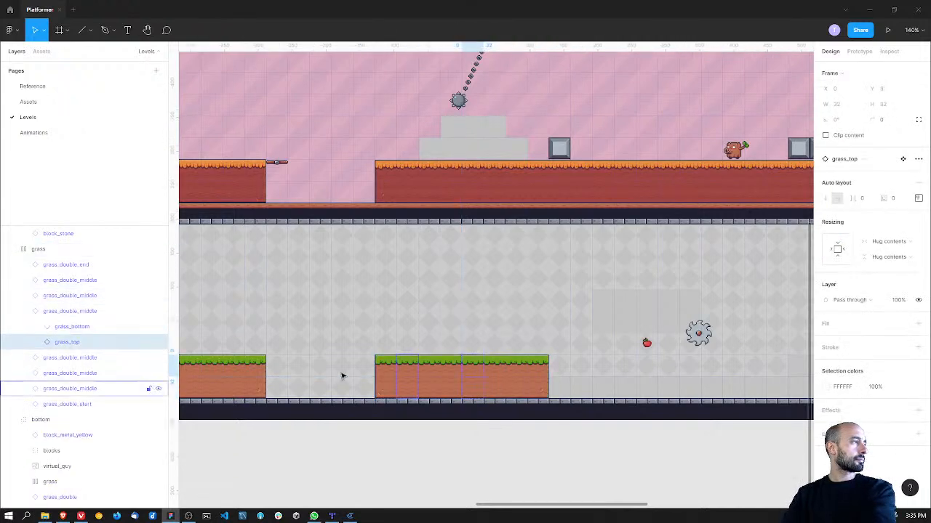
pyautogui.click(83, 316)
pyautogui.press('Delete')
pyautogui.click(80, 305)
pyautogui.press('Delete')
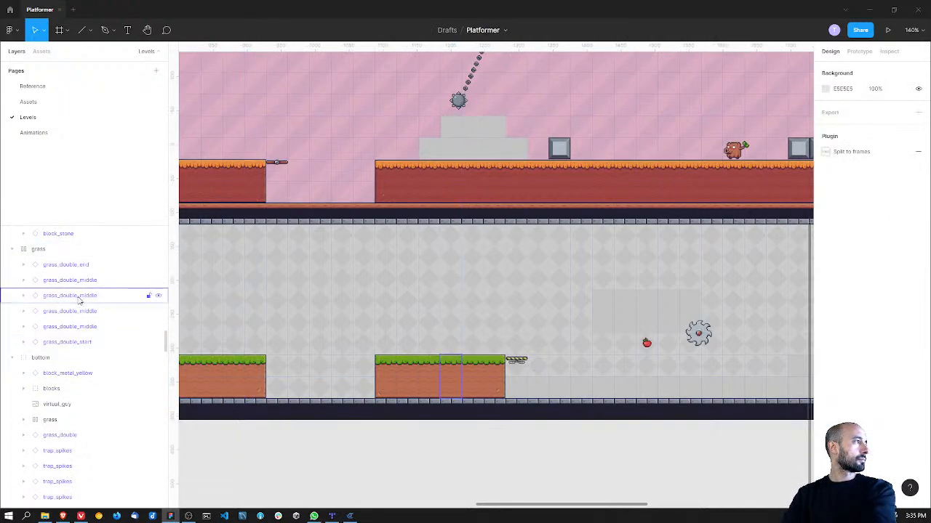
# Step: Delete the four remaining grass_double_middle tiles, leaving only the copied platform's start and end tiles
pyautogui.click(80, 298)
pyautogui.press('Delete')
pyautogui.click(77, 281)
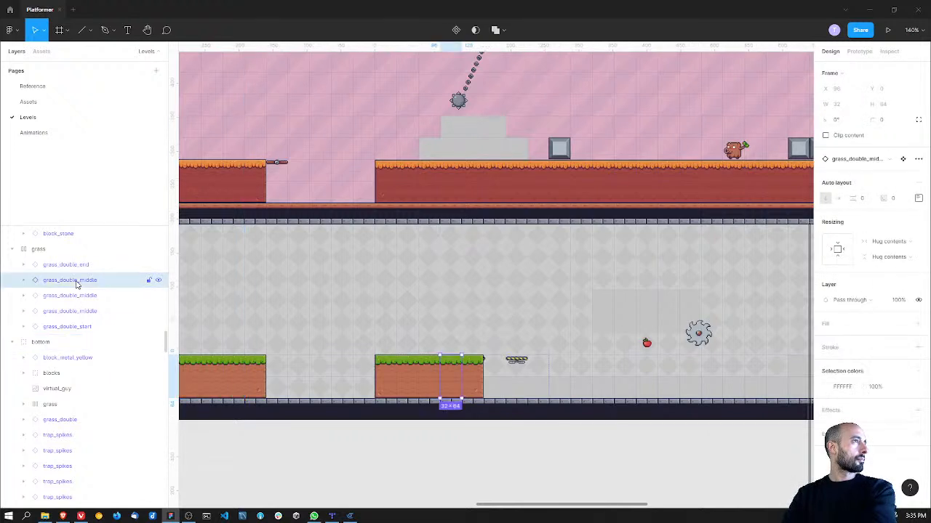
pyautogui.press('Delete')
pyautogui.click(77, 282)
pyautogui.press('Delete')
pyautogui.click(76, 282)
pyautogui.press('Delete')
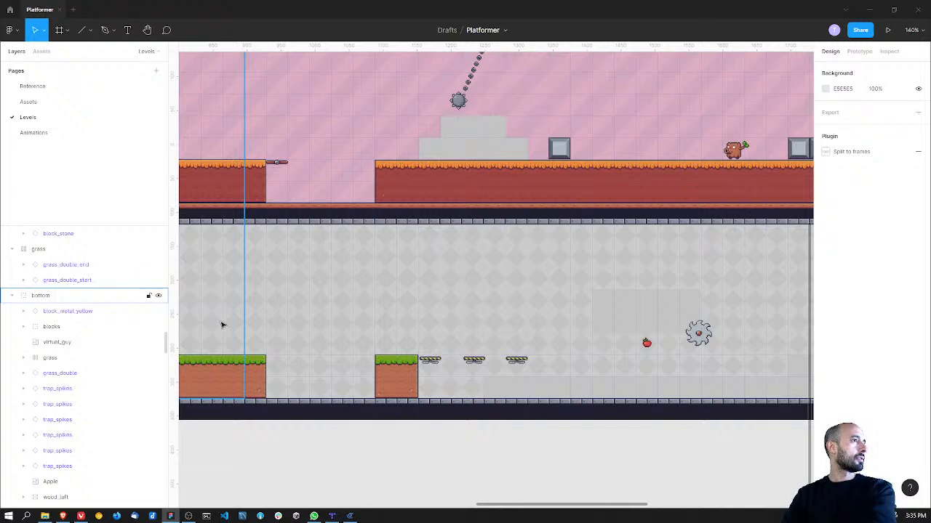
# Step: Select the shortened grass frame and make its width hug its contents at 64 px
pyautogui.click(434, 366)
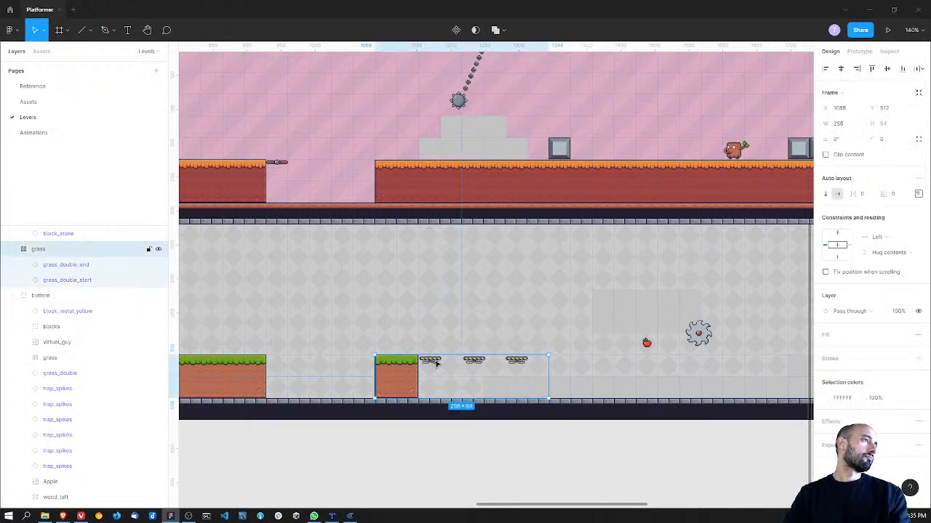
pyautogui.click(449, 342)
pyautogui.click(123, 249)
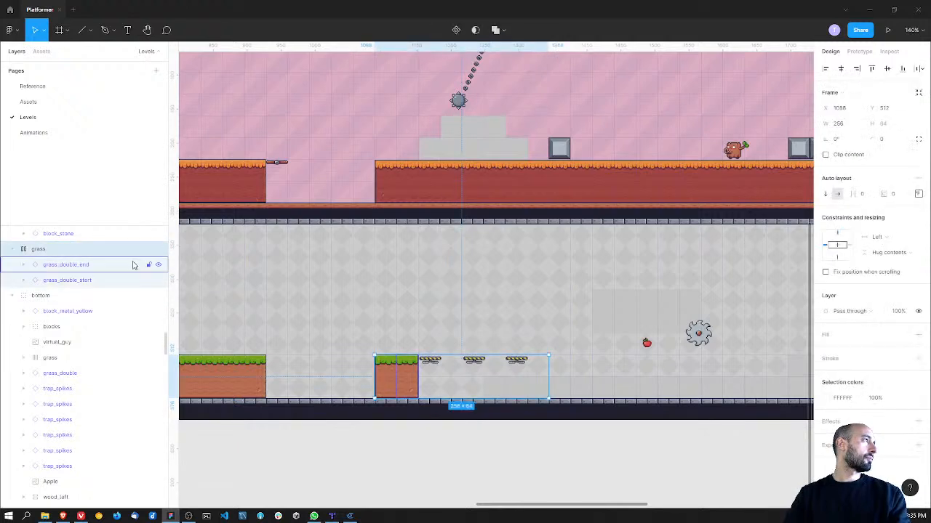
pyautogui.click(415, 356)
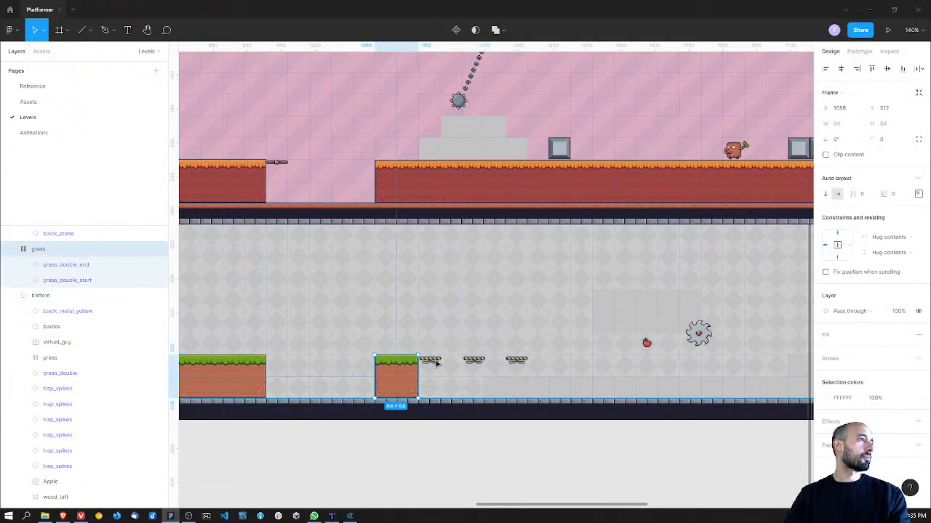
# Step: Select the three striped platforms beside the short grass block and raise them one tile to Y 480
pyautogui.click(435, 361)
pyautogui.keyDown('shift'); pyautogui.click(473, 360); pyautogui.keyUp('shift')
pyautogui.keyDown('shift'); pyautogui.click(516, 360); pyautogui.keyUp('shift')
pyautogui.moveTo(516, 359); pyautogui.dragTo(520, 338)
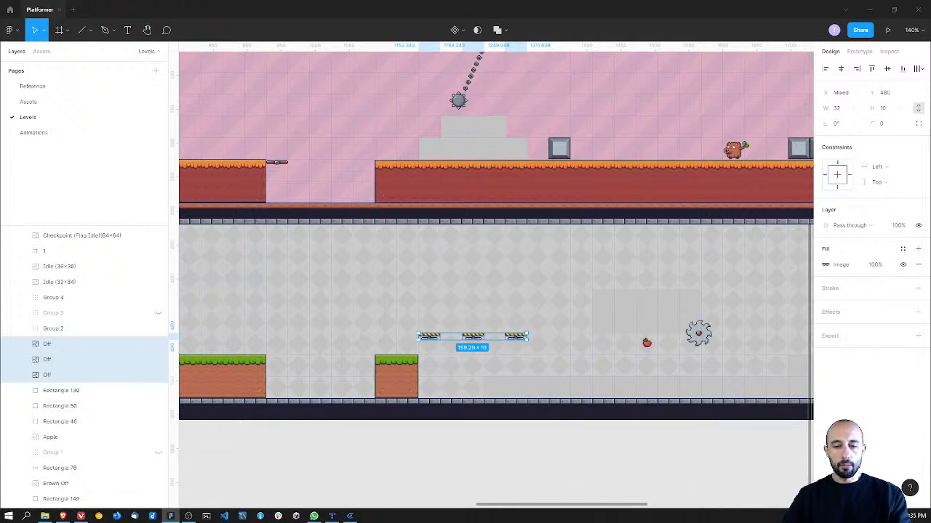
pyautogui.hotkey('alt', 'Tab')
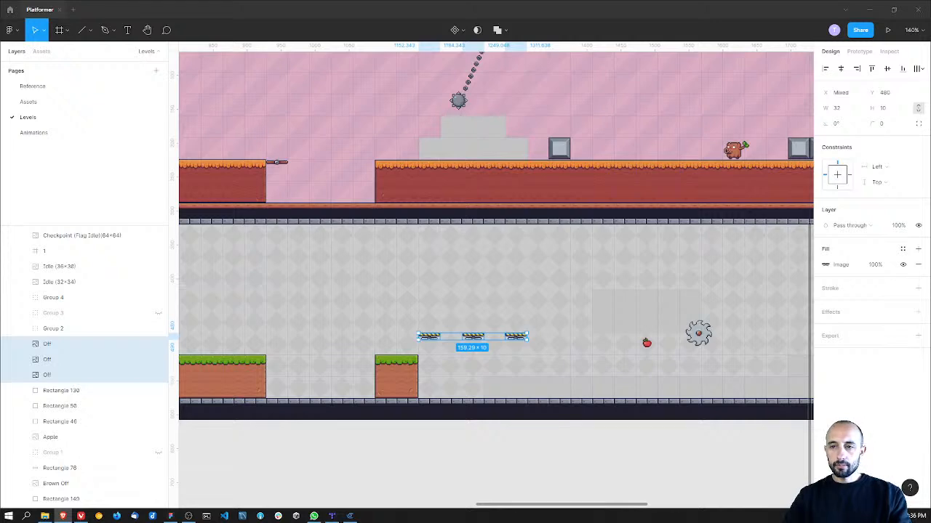
pyautogui.hotkey('alt', 'Tab')
pyautogui.scroll(1, 392, 308)
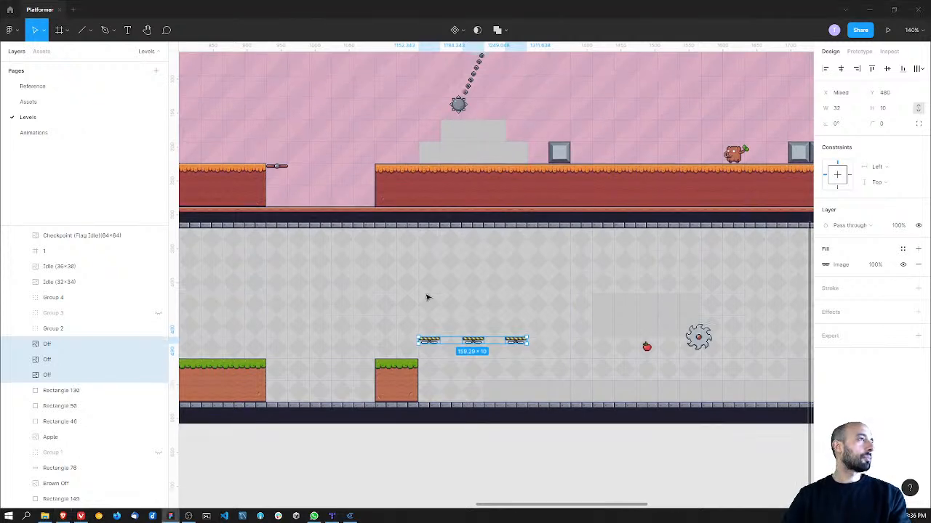
pyautogui.hscroll(3, 497, 270)
pyautogui.scroll(3, 496, 269)
pyautogui.hscroll(2, 501, 284)
pyautogui.scroll(-3, 500, 285)
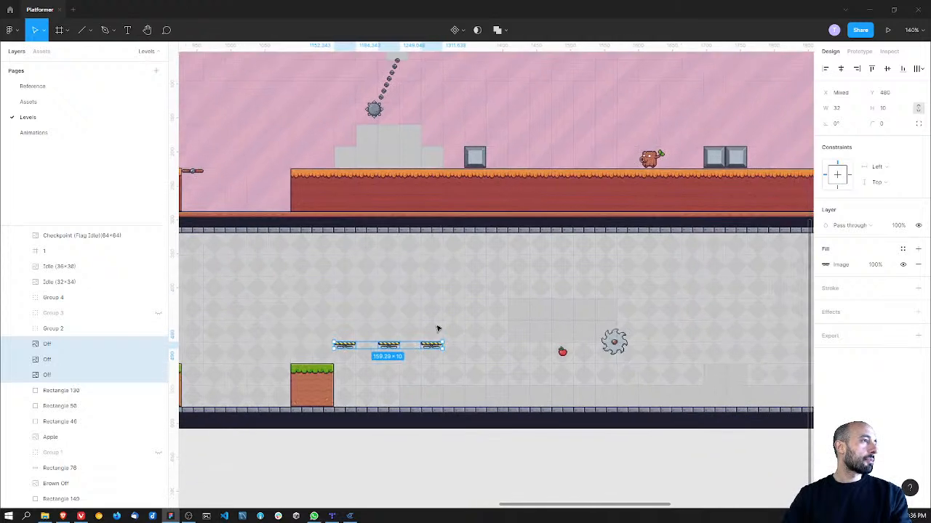
# Step: Delete the gray floor placeholders beside the short grass block and place a copy of that block past the striped platforms, at about X 1313, Y 512
pyautogui.moveTo(411, 406); pyautogui.dragTo(628, 395)
pyautogui.press('Delete')
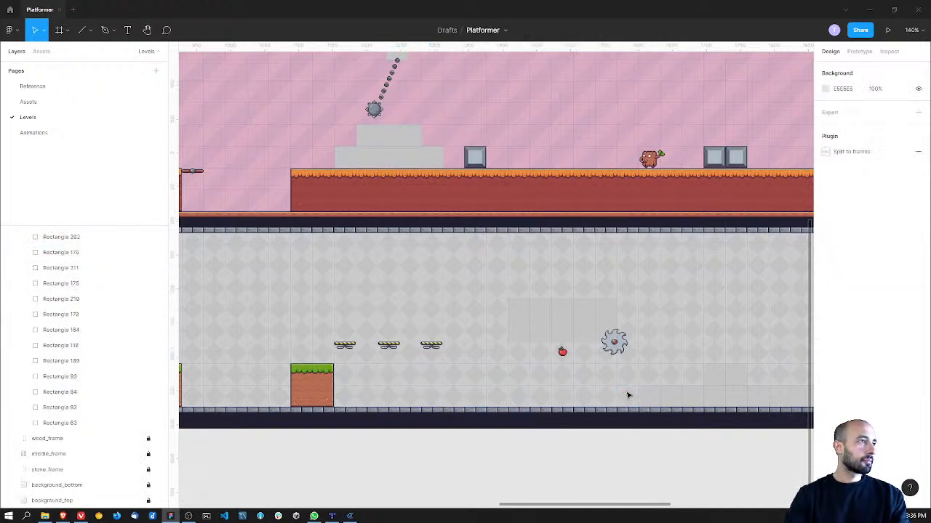
pyautogui.click(311, 386)
pyautogui.hotkey('ctrl', 'd')
pyautogui.moveTo(311, 385); pyautogui.dragTo(463, 389)
pyautogui.moveTo(346, 384); pyautogui.dragTo(353, 415, button='middle')
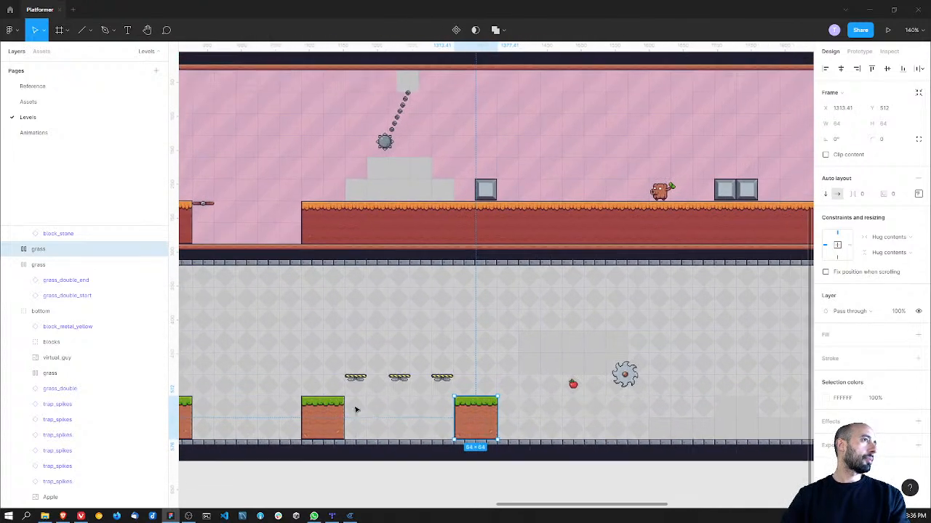
pyautogui.moveTo(405, 316); pyautogui.dragTo(378, 336, button='middle')
pyautogui.click(372, 207)
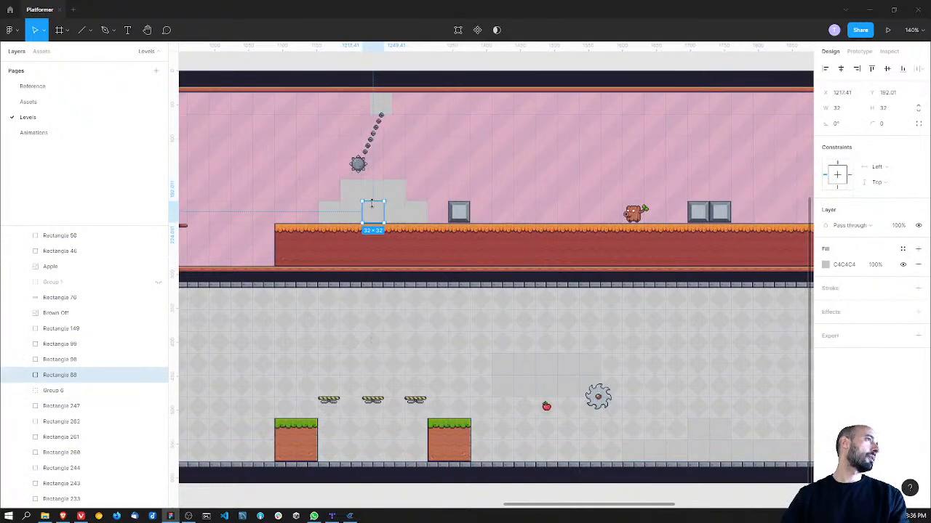
pyautogui.click(338, 213)
pyautogui.keyDown('shift'); pyautogui.click(348, 210); pyautogui.keyUp('shift')
pyautogui.keyDown('shift'); pyautogui.click(354, 197); pyautogui.keyUp('shift')
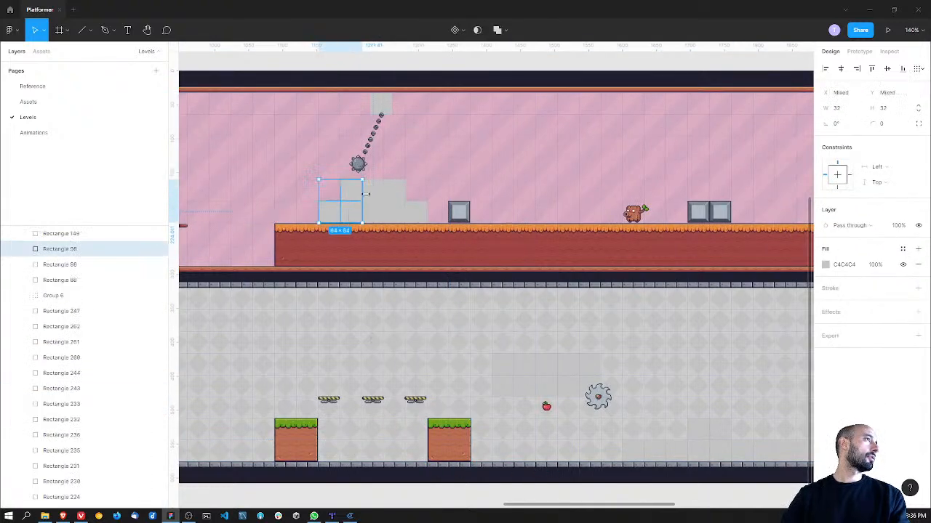
pyautogui.keyDown('shift'); pyautogui.click(372, 194); pyautogui.keyUp('shift')
pyautogui.keyDown('shift'); pyautogui.click(393, 195); pyautogui.keyUp('shift')
pyautogui.keyDown('shift'); pyautogui.click(399, 215); pyautogui.keyUp('shift')
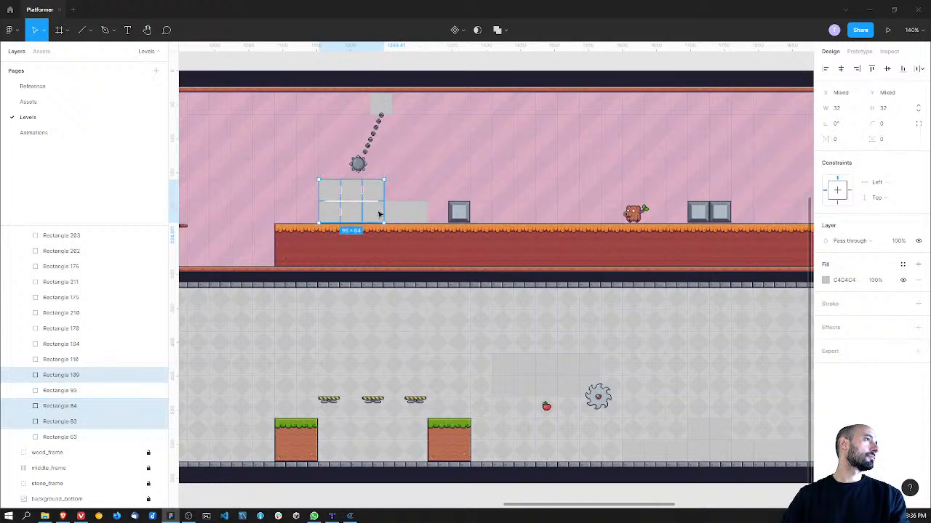
pyautogui.keyDown('shift'); pyautogui.click(379, 214); pyautogui.keyUp('shift')
# Step: Delete the gray placeholder rectangles stacked on the upper ground beneath the spiked ball
pyautogui.click(416, 212)
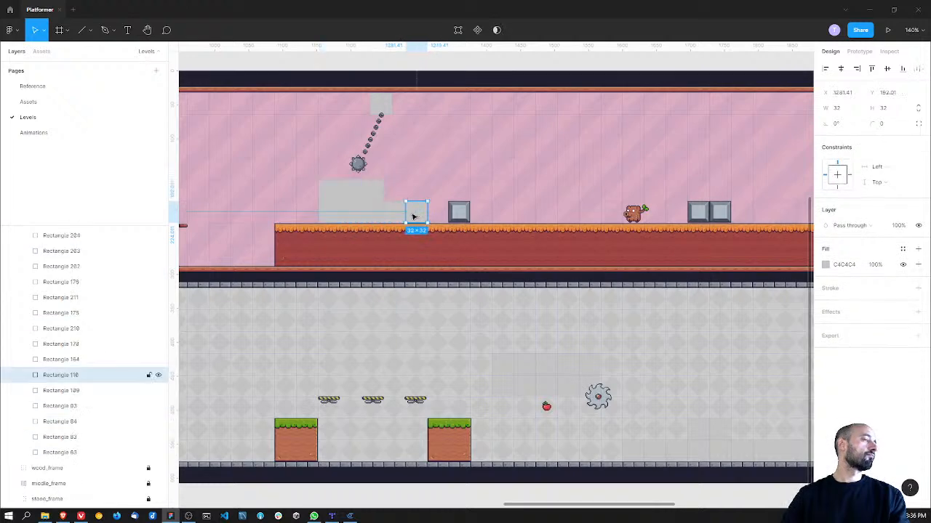
pyautogui.press('Delete')
pyautogui.click(403, 214)
pyautogui.press('Delete')
pyautogui.click(352, 216)
pyautogui.press('Delete')
pyautogui.click(330, 214)
pyautogui.press('Delete')
pyautogui.click(330, 191)
pyautogui.press('Delete')
pyautogui.click(351, 191)
pyautogui.press('Delete')
pyautogui.click(375, 207)
pyautogui.press('Delete')
# Step: Copy the dirt_single_start tile from the tile sheet beside the level
pyautogui.hscroll(-4, 436, 217)
pyautogui.keyDown('ctrl'); pyautogui.scroll(-3, 437, 216); pyautogui.keyUp('ctrl')
pyautogui.hscroll(-5, 465, 250)
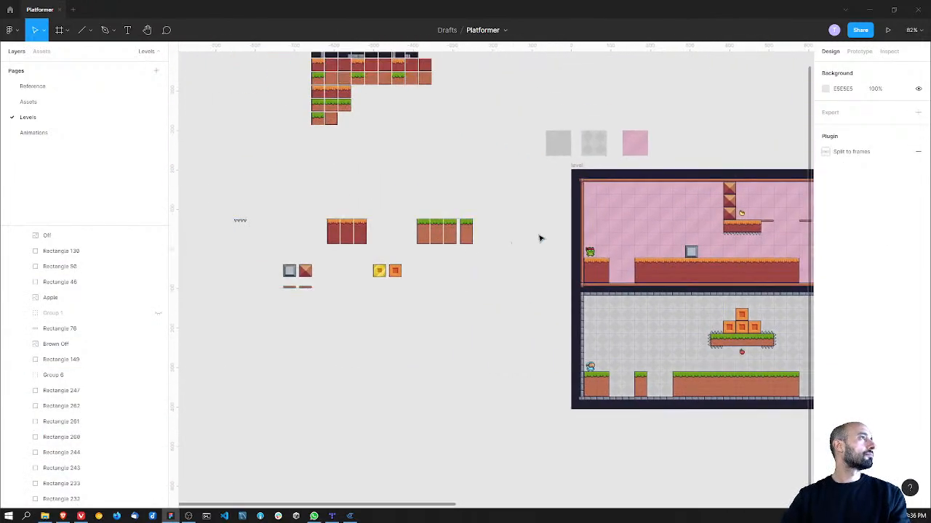
pyautogui.scroll(3, 378, 247)
pyautogui.keyDown('ctrl'); pyautogui.scroll(5, 347, 224); pyautogui.keyUp('ctrl')
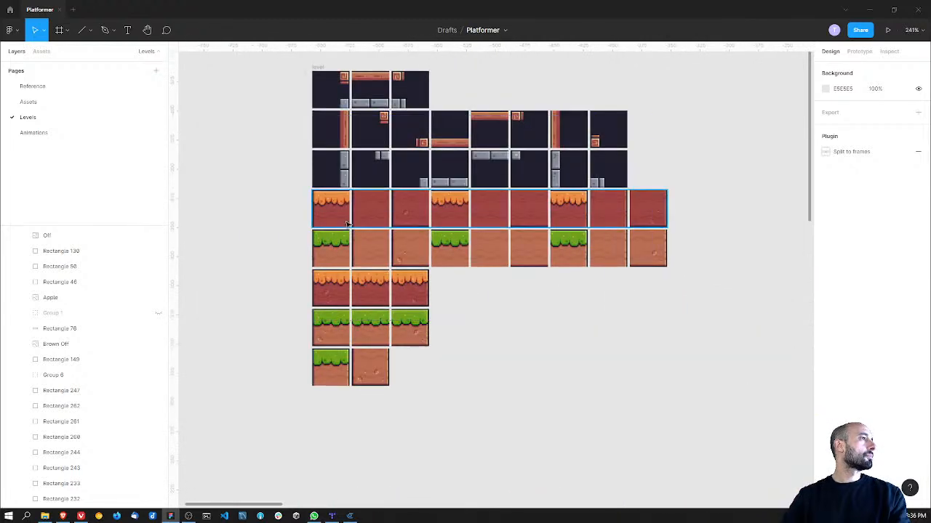
pyautogui.click(336, 293)
pyautogui.doubleClick(333, 292)
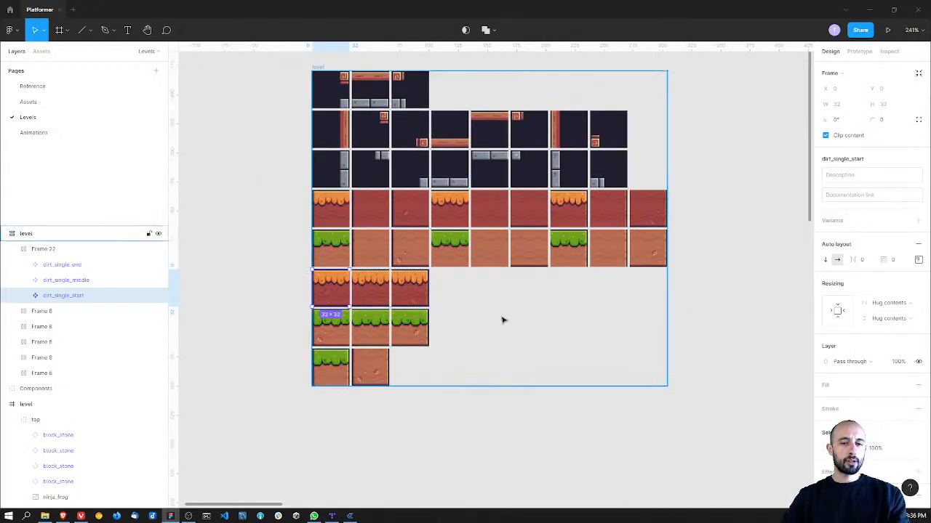
# Step: Paste the dirt_single_start tile into the level's upper section and align it on top of the ground at X 1184
pyautogui.keyDown('ctrl'); pyautogui.scroll(-5, 502, 320); pyautogui.keyUp('ctrl')
pyautogui.scroll(-5, 557, 322)
pyautogui.keyDown('ctrl'); pyautogui.scroll(4, 650, 286); pyautogui.keyUp('ctrl')
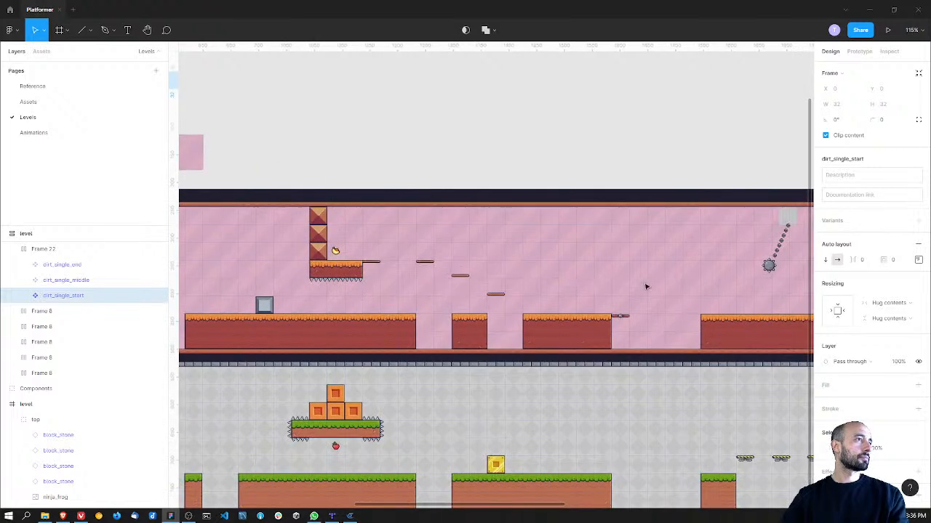
pyautogui.moveTo(777, 305); pyautogui.dragTo(528, 285, button='middle')
pyautogui.keyDown('ctrl'); pyautogui.scroll(2, 524, 285); pyautogui.keyUp('ctrl')
pyautogui.click(516, 292)
pyautogui.click(516, 291)
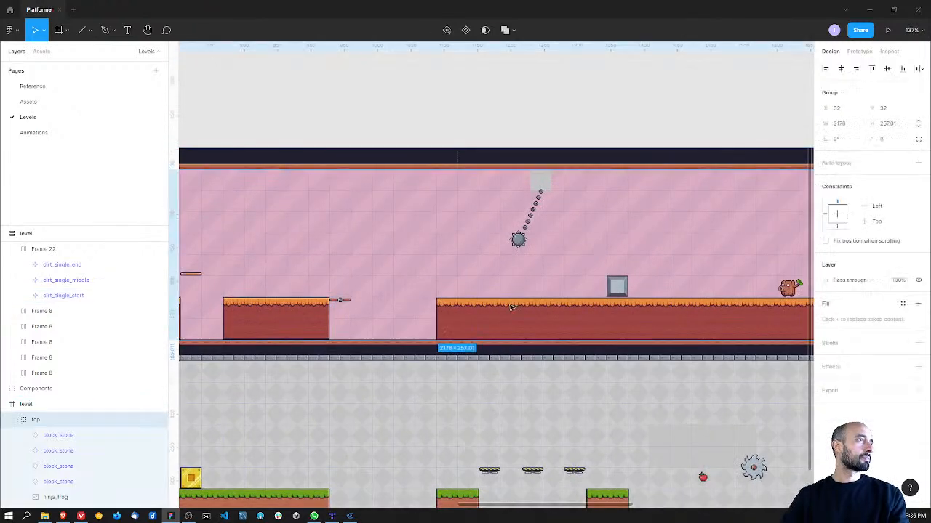
pyautogui.hotkey('ctrl', 'v')
pyautogui.moveTo(497, 285); pyautogui.dragTo(514, 288)
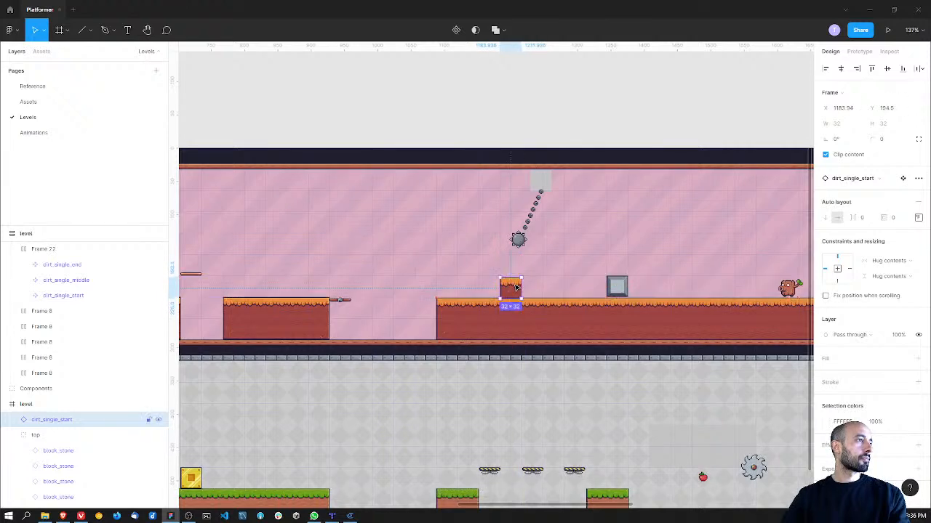
pyautogui.keyDown('ctrl'); pyautogui.scroll(5, 509, 283); pyautogui.keyUp('ctrl')
pyautogui.moveTo(426, 268); pyautogui.dragTo(427, 266)
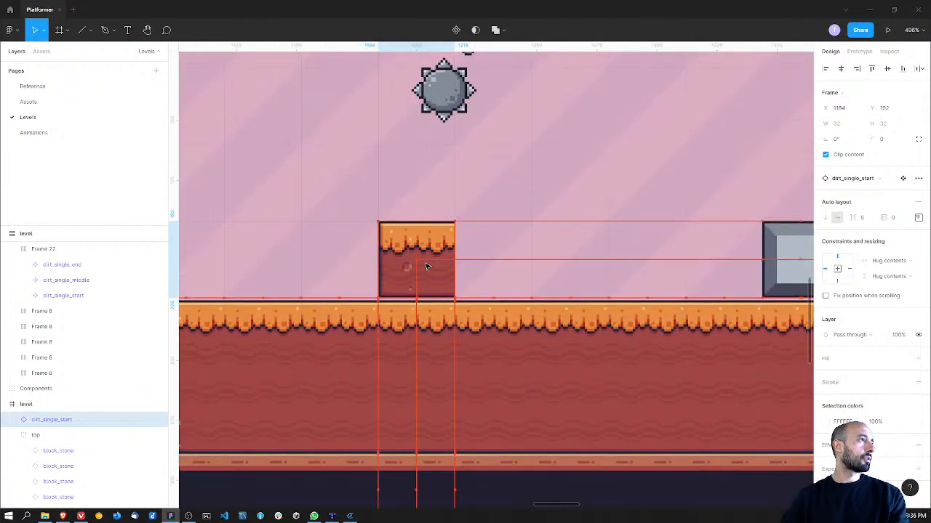
pyautogui.click(528, 266)
pyautogui.keyDown('ctrl'); pyautogui.scroll(-4, 529, 268); pyautogui.keyUp('ctrl')
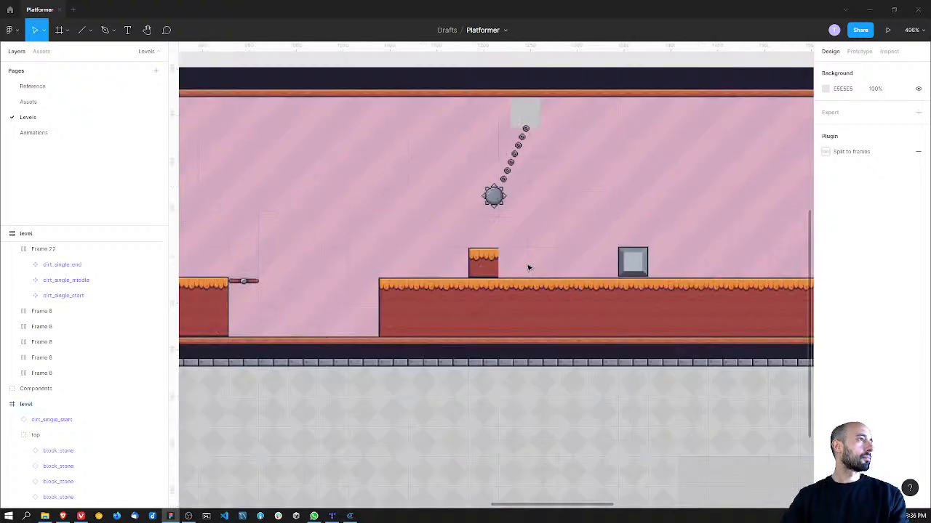
# Step: Replace the pasted dirt_single_start tile with a copy of the ground's dirt_top_left tile at about X 1184, Y 192
pyautogui.click(487, 267)
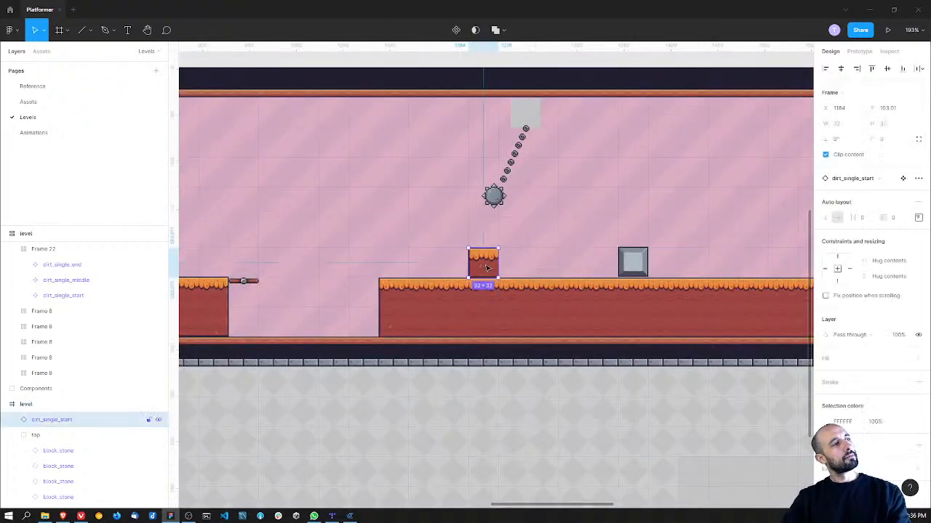
pyautogui.press('Delete')
pyautogui.hscroll(-3, 469, 260)
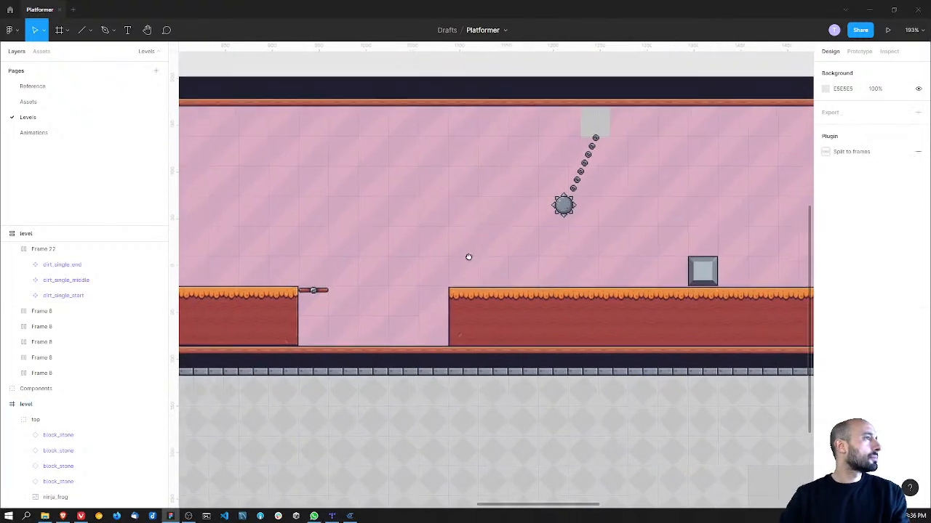
pyautogui.doubleClick(466, 299)
pyautogui.doubleClick(466, 299)
pyautogui.doubleClick(465, 299)
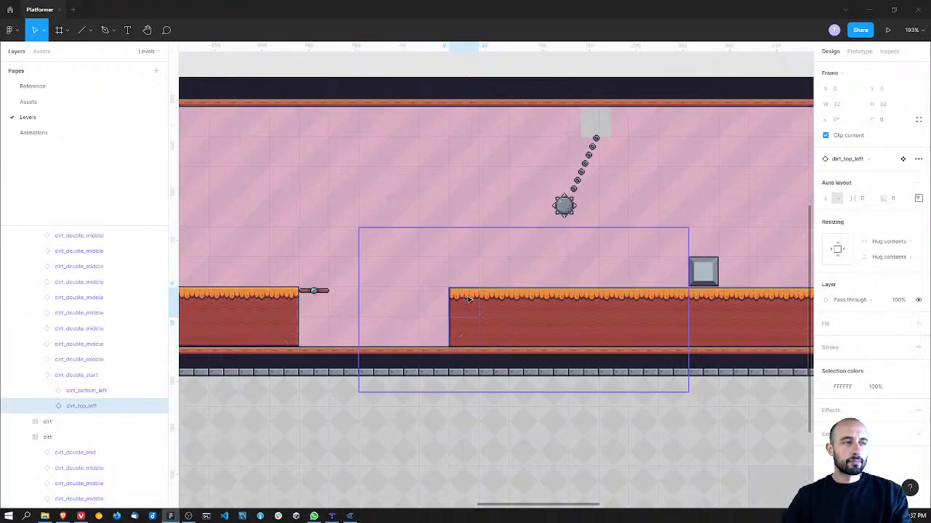
pyautogui.click(532, 266)
pyautogui.hotkey('ctrl', 'v')
pyautogui.moveTo(496, 307); pyautogui.dragTo(558, 275)
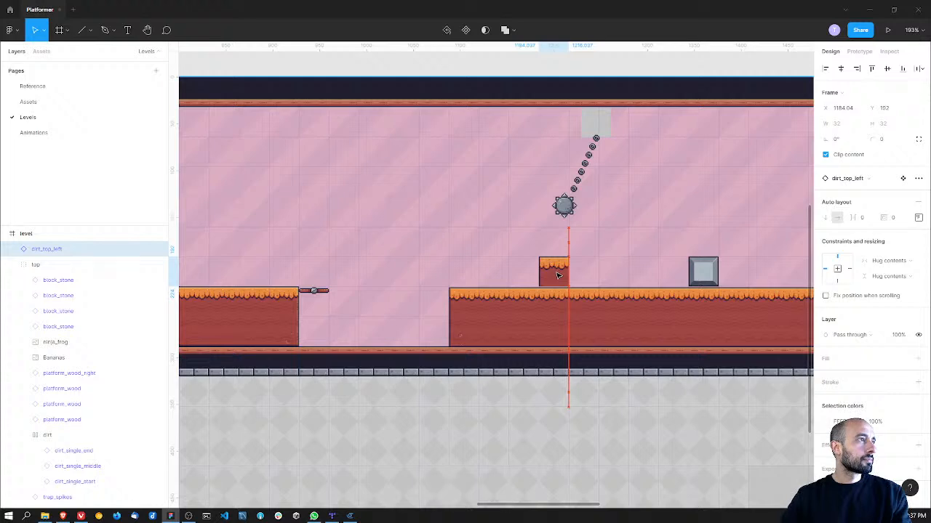
pyautogui.click(584, 268)
# Step: Raise the long dirt ground frame to Y 224, closing the gap beneath the dirt_top_left tile
pyautogui.keyDown('ctrl'); pyautogui.scroll(6, 565, 285); pyautogui.keyUp('ctrl')
pyautogui.doubleClick(475, 266)
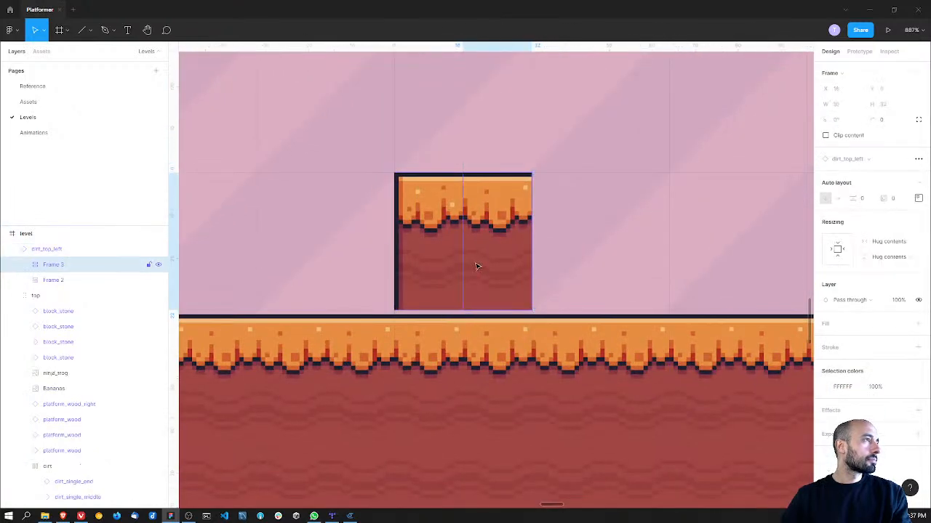
pyautogui.doubleClick(464, 325)
pyautogui.doubleClick(464, 325)
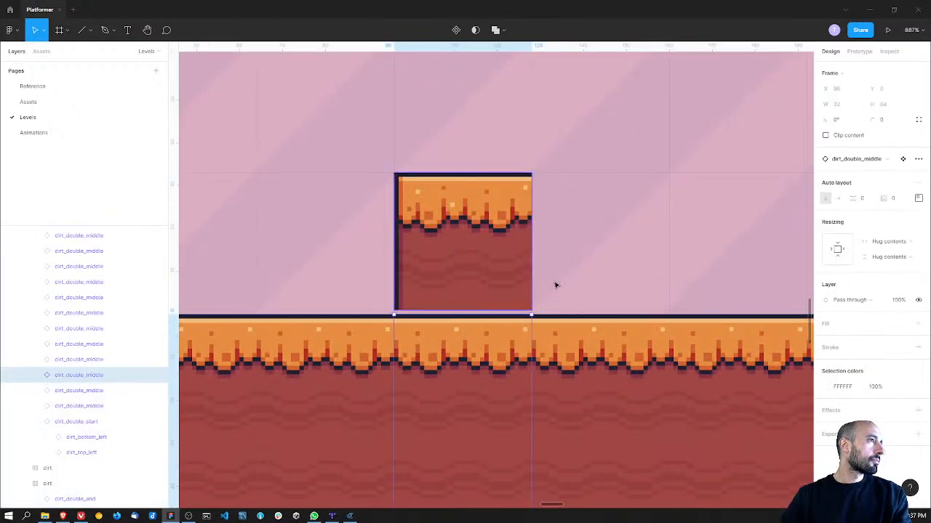
pyautogui.click(555, 285)
pyautogui.moveTo(544, 296); pyautogui.dragTo(666, 203, button='middle')
pyautogui.moveTo(385, 263); pyautogui.dragTo(680, 259, button='middle')
pyautogui.doubleClick(445, 288)
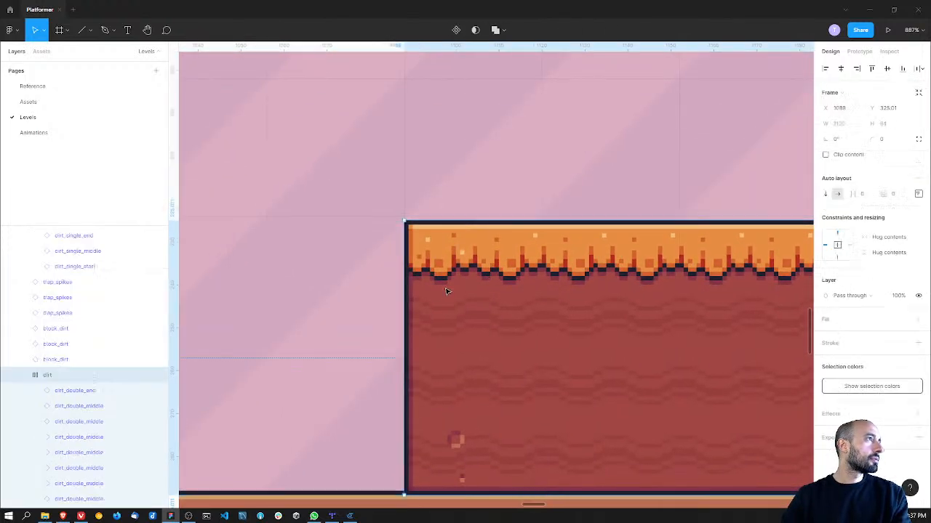
pyautogui.moveTo(450, 287); pyautogui.dragTo(449, 282)
pyautogui.keyDown('ctrl'); pyautogui.scroll(-3, 463, 280); pyautogui.keyUp('ctrl')
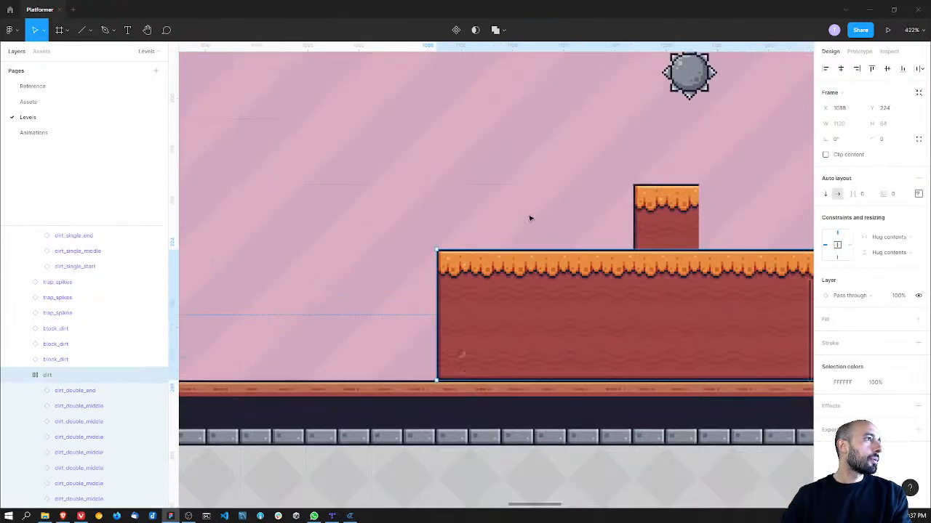
pyautogui.click(530, 218)
# Step: Try a copy of the ground's dirt_top tile as a higher step beside the dirt_top_left tile, and remove it
pyautogui.keyDown('ctrl'); pyautogui.scroll(-5, 453, 235); pyautogui.keyUp('ctrl')
pyautogui.keyDown('ctrl'); pyautogui.scroll(-3, 480, 313); pyautogui.keyUp('ctrl')
pyautogui.doubleClick(390, 344)
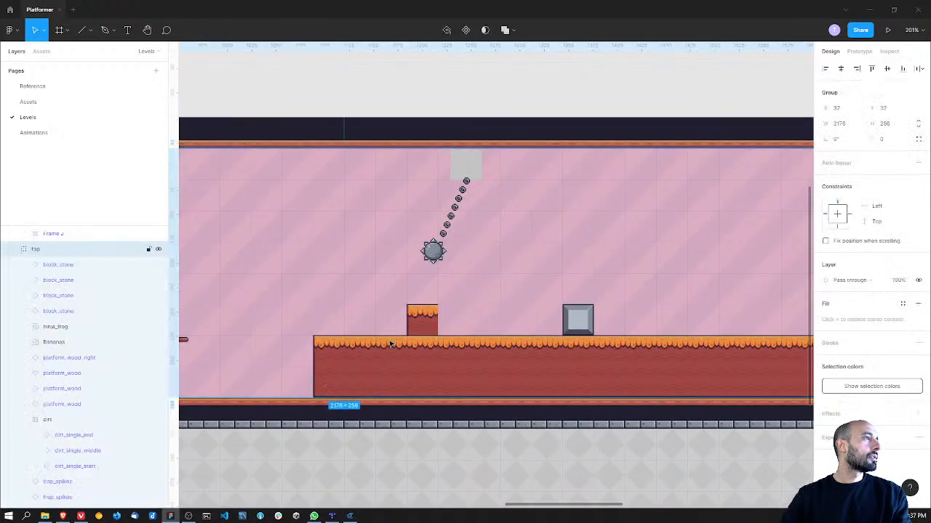
pyautogui.doubleClick(390, 344)
pyautogui.hotkey('ctrl', 'c')
pyautogui.click(494, 310)
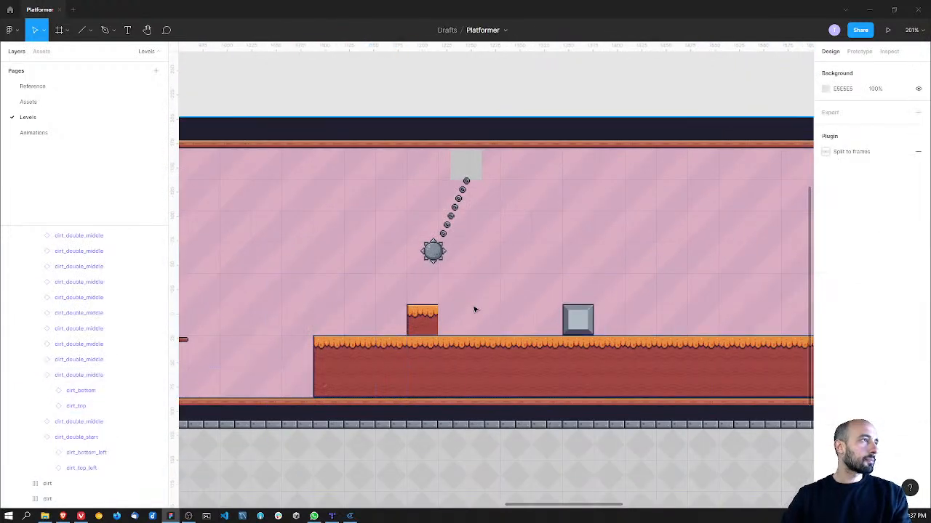
pyautogui.hotkey('ctrl', 'v')
pyautogui.moveTo(422, 361); pyautogui.dragTo(452, 302)
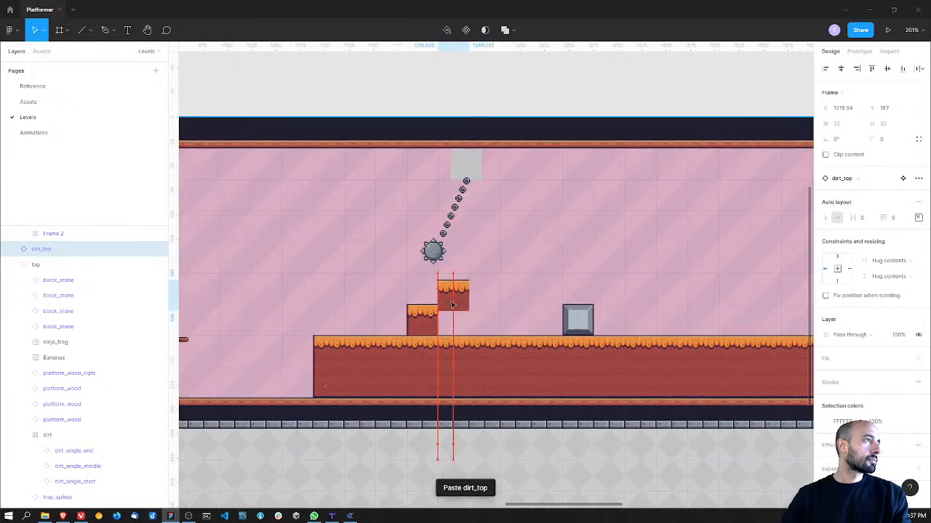
pyautogui.press('Delete')
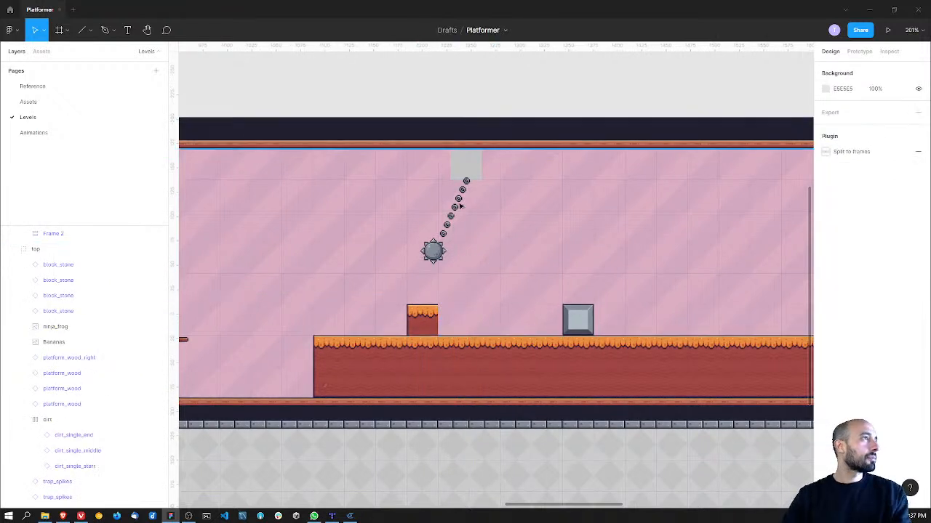
# Step: Move the spiked ball, its chain and the gray ceiling block together to the right to line up with the grid
pyautogui.click(471, 172)
pyautogui.keyDown('shift'); pyautogui.click(462, 207); pyautogui.keyUp('shift')
pyautogui.moveTo(477, 174); pyautogui.dragTo(495, 173)
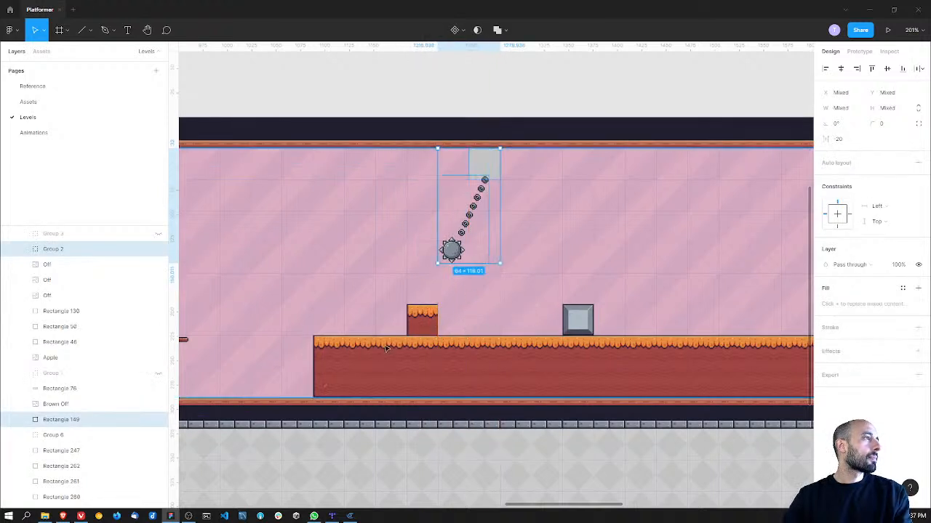
# Step: Copy the dirt_top_right tile from the neighbouring dirt platform and place it on the ground at X 1280, Y 192
pyautogui.hscroll(-5, 388, 330)
pyautogui.click(314, 351)
pyautogui.doubleClick(314, 351)
pyautogui.doubleClick(314, 350)
pyautogui.doubleClick(314, 351)
pyautogui.click(456, 304)
pyautogui.hotkey('ctrl', 'v')
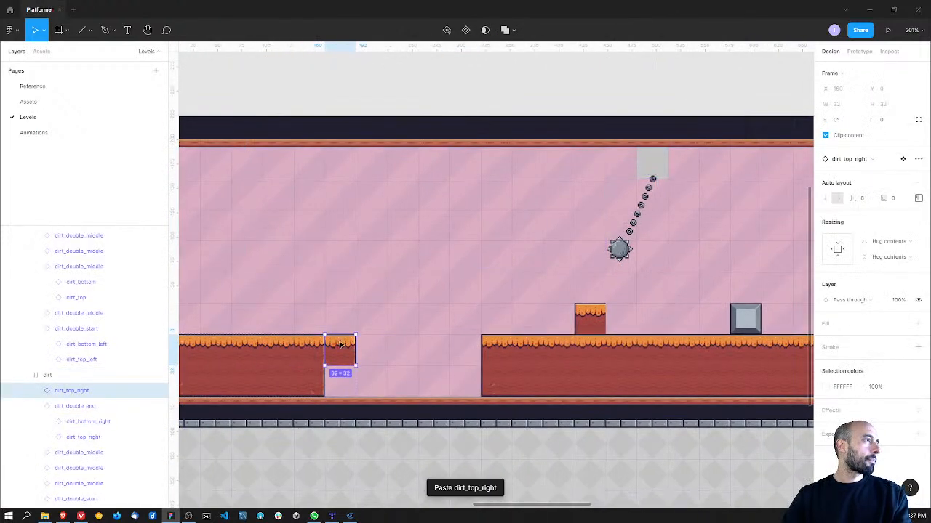
pyautogui.moveTo(335, 354); pyautogui.dragTo(681, 324)
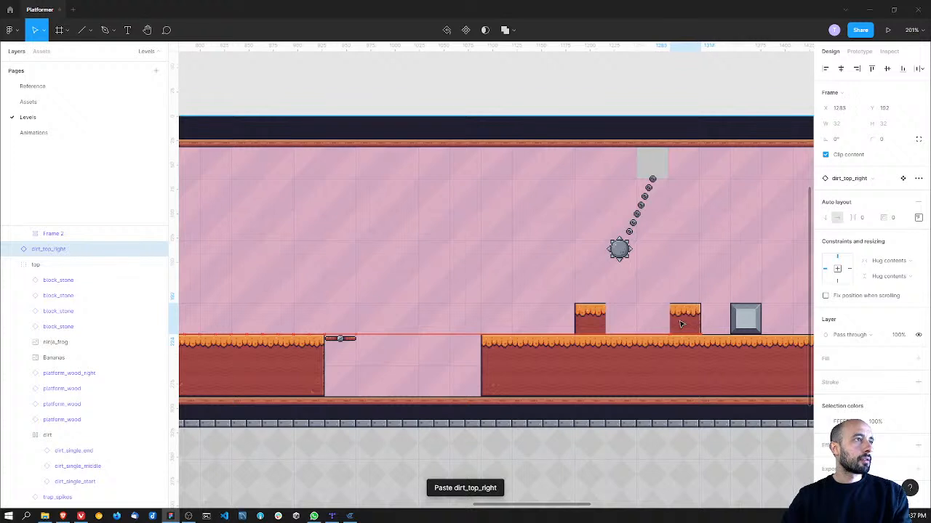
pyautogui.moveTo(685, 268); pyautogui.dragTo(500, 284, button='middle')
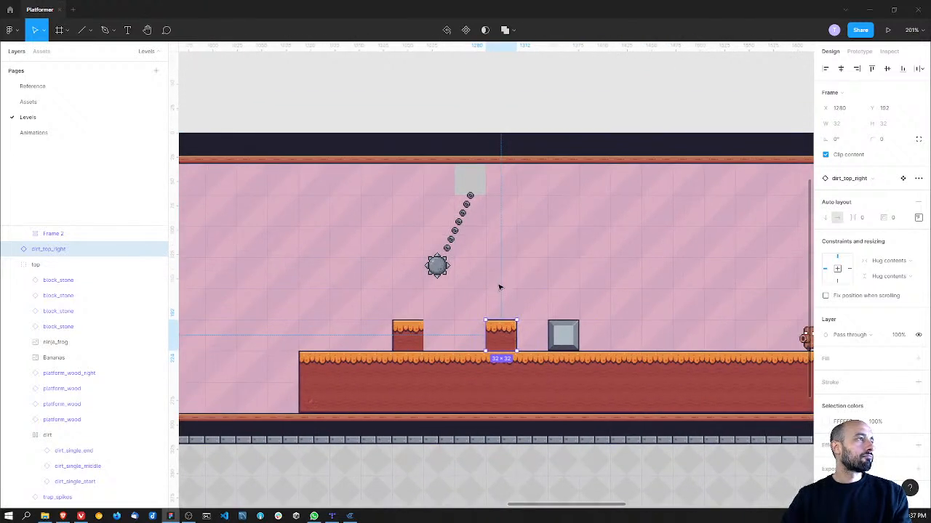
# Step: Duplicate the dirt_top_left and dirt_top_right tiles and place the copies side by side one tile higher, between the two lower tiles
pyautogui.click(407, 336)
pyautogui.hotkey('ctrl', 'd')
pyautogui.moveTo(407, 336); pyautogui.dragTo(443, 304)
pyautogui.click(502, 334)
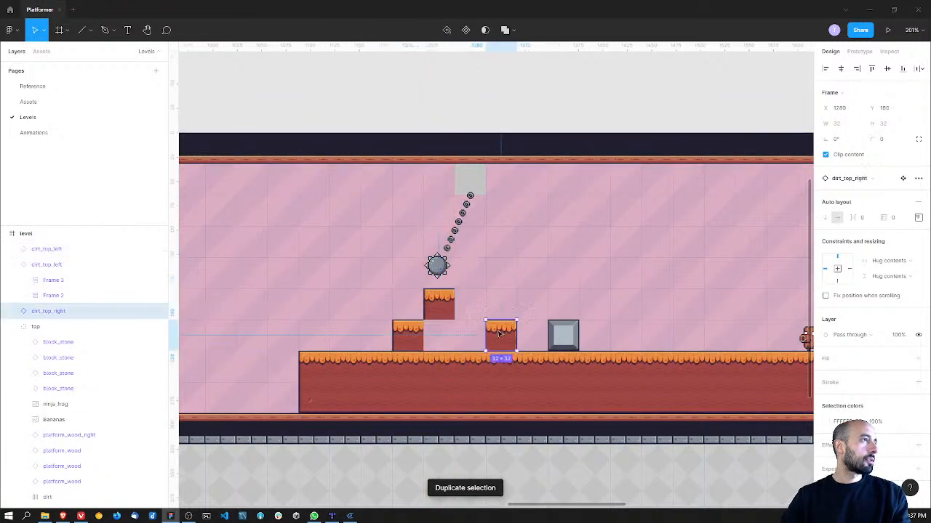
pyautogui.moveTo(502, 334); pyautogui.dragTo(478, 309)
pyautogui.keyDown('ctrl'); pyautogui.scroll(5, 478, 309); pyautogui.keyUp('ctrl')
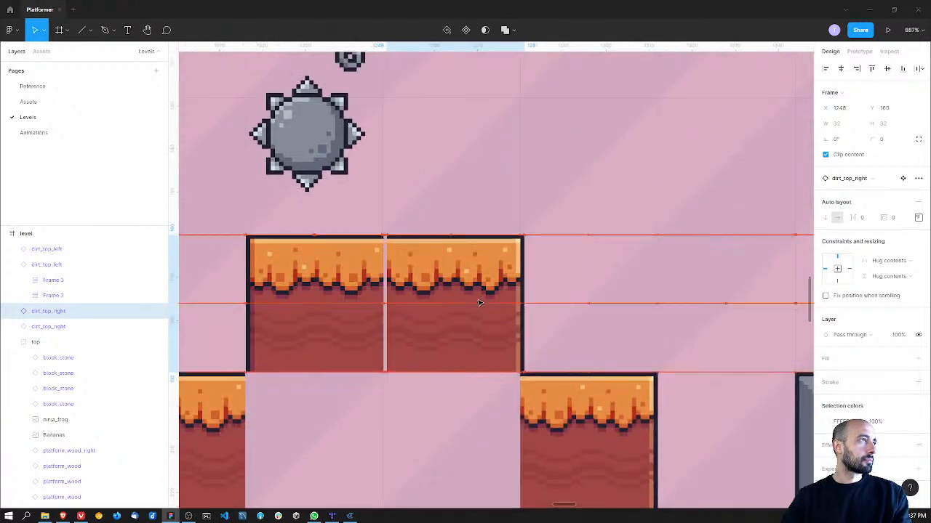
pyautogui.click(568, 295)
# Step: Try a copy of the dirt_left tile in the gap beneath the raised dirt step, and remove it
pyautogui.keyDown('ctrl'); pyautogui.scroll(-8, 568, 294); pyautogui.keyUp('ctrl')
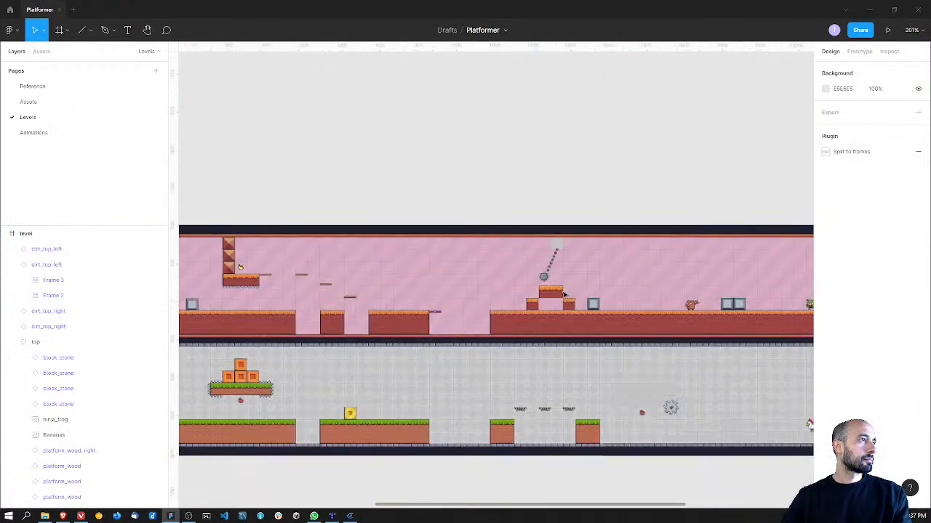
pyautogui.moveTo(353, 175); pyautogui.dragTo(430, 316, button='middle')
pyautogui.keyDown('ctrl'); pyautogui.scroll(4, 422, 309); pyautogui.keyUp('ctrl')
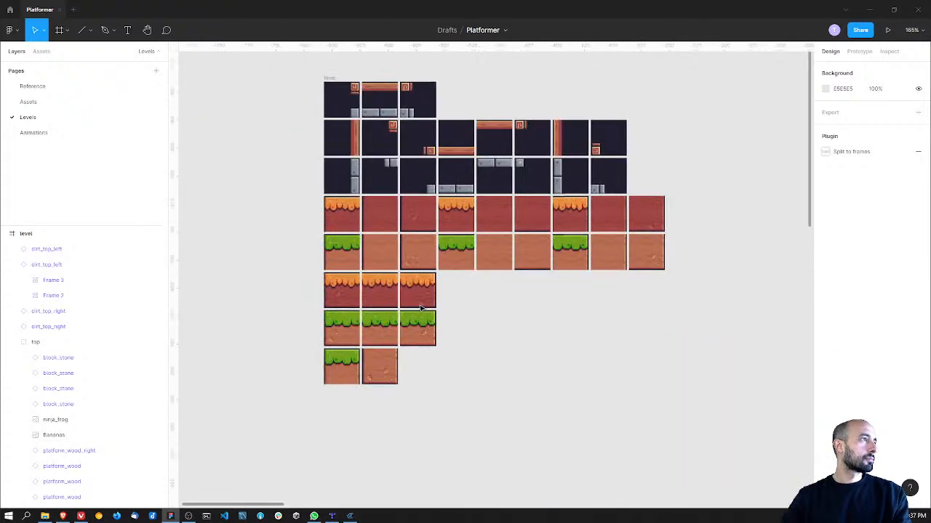
pyautogui.doubleClick(379, 216)
pyautogui.keyDown('ctrl'); pyautogui.scroll(-4, 382, 216); pyautogui.keyUp('ctrl')
pyautogui.keyDown('shift'); pyautogui.hscroll(5, 380, 249); pyautogui.keyUp('shift')
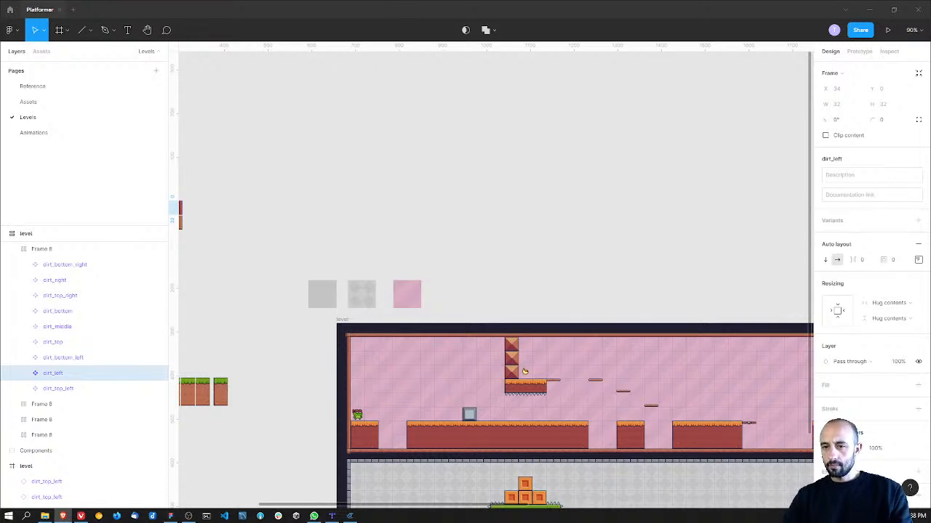
pyautogui.keyDown('ctrl'); pyautogui.scroll(10, 546, 192); pyautogui.keyUp('ctrl')
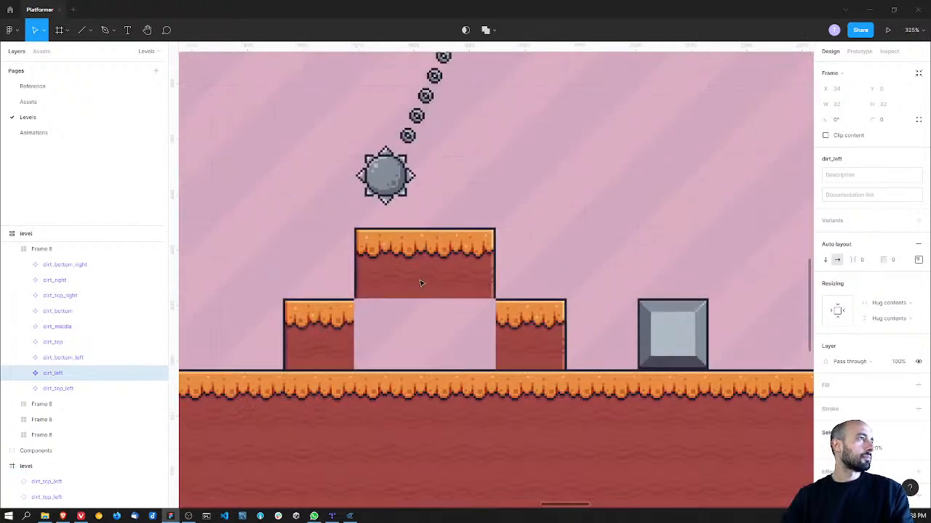
pyautogui.click(402, 286)
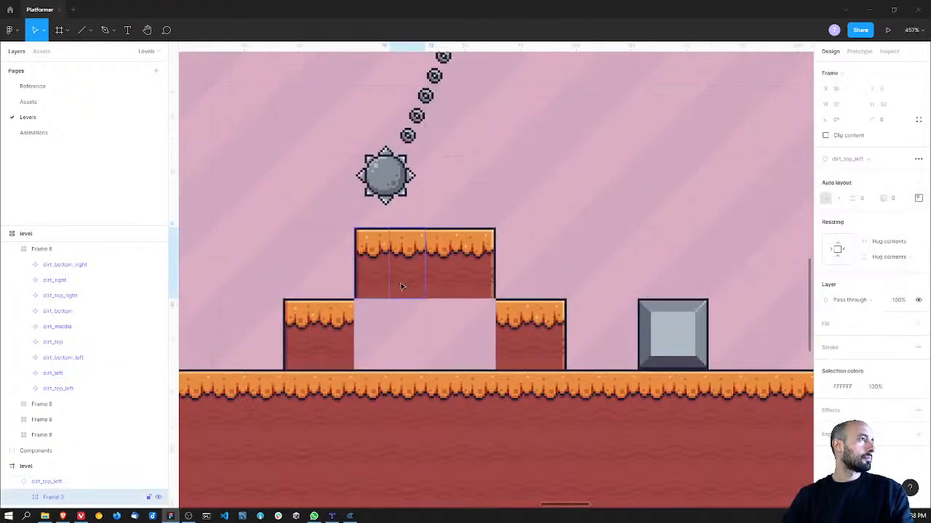
pyautogui.click(415, 308)
pyautogui.hotkey('ctrl', 'v')
pyautogui.moveTo(484, 280); pyautogui.dragTo(398, 326)
pyautogui.press('Delete')
# Step: Copy the dirt_middle tile from the tile components and fill the gap beneath the raised step with two copies side by side
pyautogui.keyDown('ctrl'); pyautogui.scroll(-10, 398, 324); pyautogui.keyUp('ctrl')
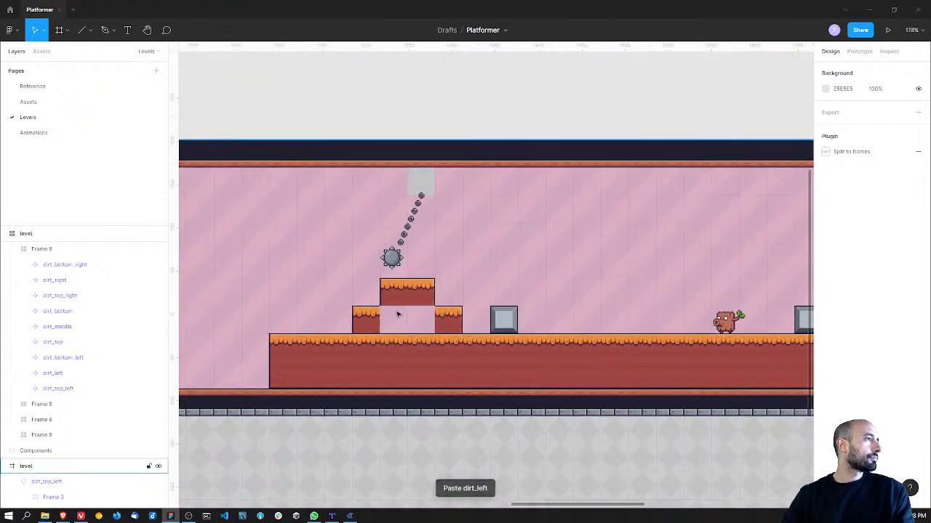
pyautogui.hscroll(-5, 607, 309)
pyautogui.keyDown('ctrl'); pyautogui.scroll(10, 432, 307); pyautogui.keyUp('ctrl')
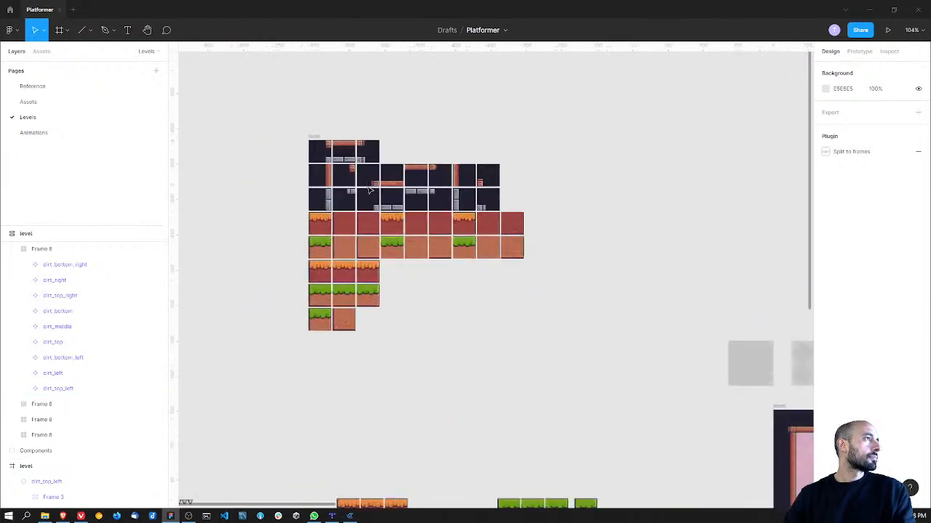
pyautogui.doubleClick(503, 294)
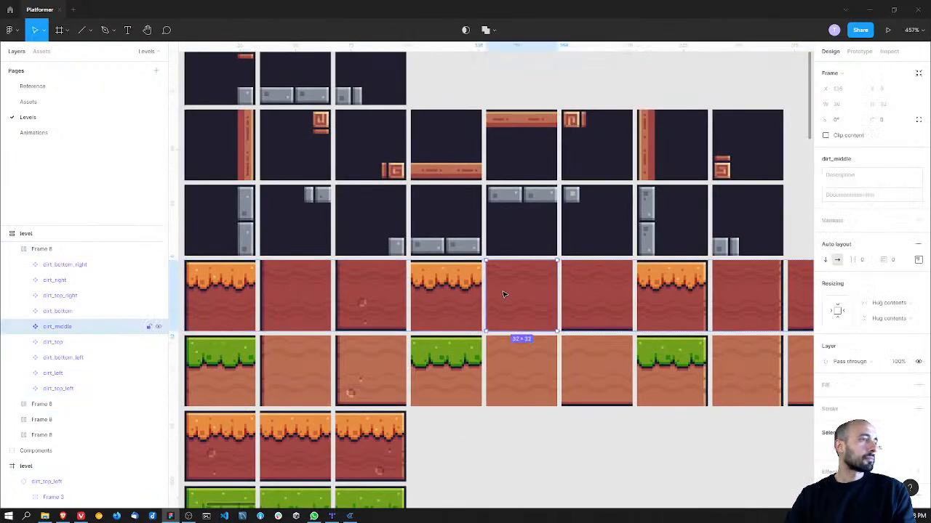
pyautogui.keyDown('ctrl'); pyautogui.scroll(-10, 503, 294); pyautogui.keyUp('ctrl')
pyautogui.hscroll(5, 394, 210)
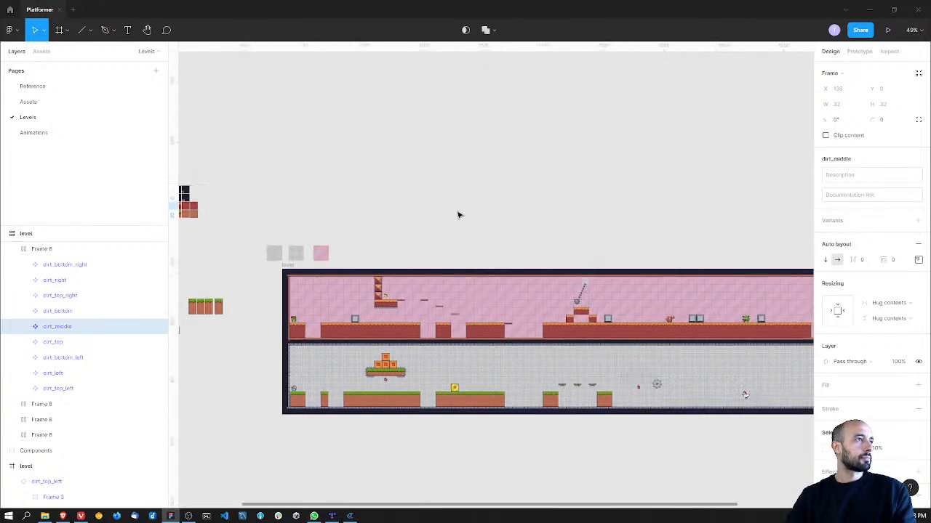
pyautogui.keyDown('ctrl'); pyautogui.scroll(8, 409, 284); pyautogui.keyUp('ctrl')
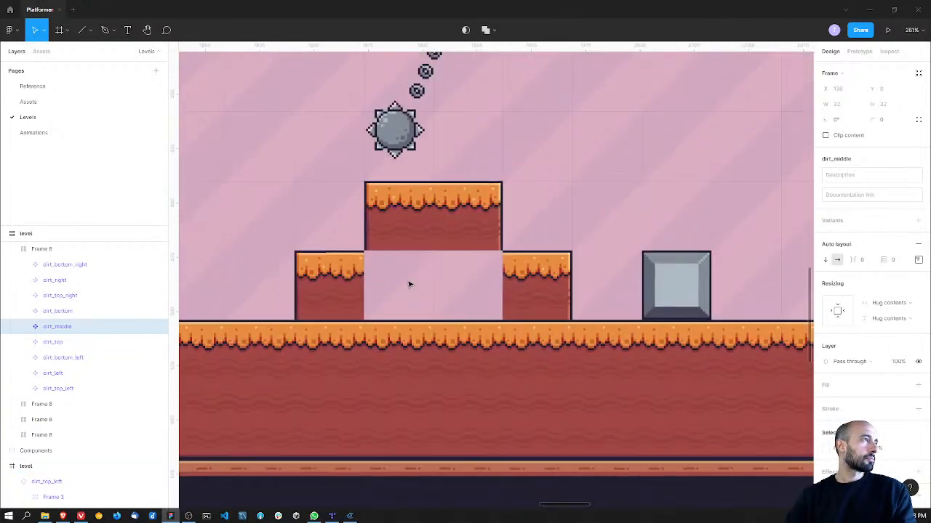
pyautogui.click(407, 271)
pyautogui.doubleClick(410, 245)
pyautogui.hotkey('ctrl', 'v')
pyautogui.moveTo(475, 277); pyautogui.dragTo(453, 288)
pyautogui.click(542, 220)
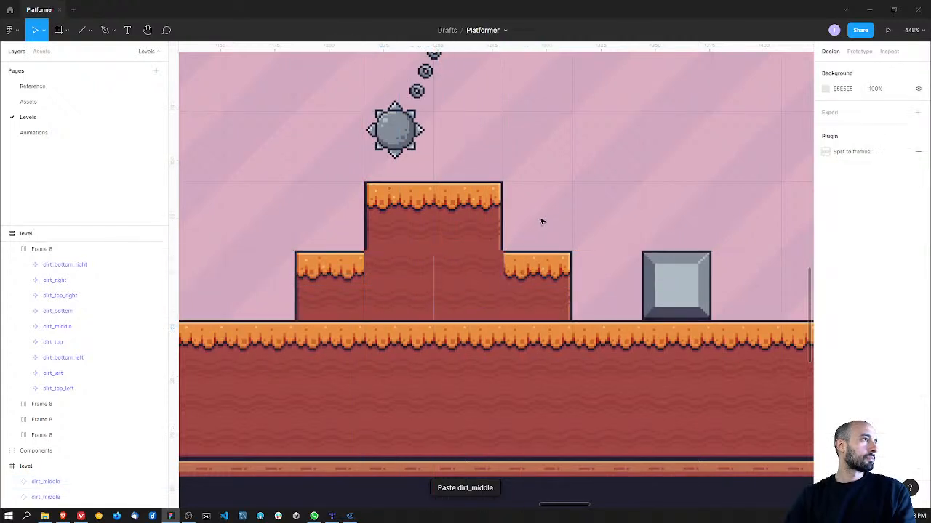
# Step: Align the dirt_middle filler tiles and the adjoining lower step tile so they sit flush with each other
pyautogui.keyDown('ctrl'); pyautogui.scroll(-3, 527, 221); pyautogui.keyUp('ctrl')
pyautogui.keyDown('ctrl'); pyautogui.scroll(3, 493, 259); pyautogui.keyUp('ctrl')
pyautogui.keyDown('ctrl'); pyautogui.scroll(3, 493, 259); pyautogui.keyUp('ctrl')
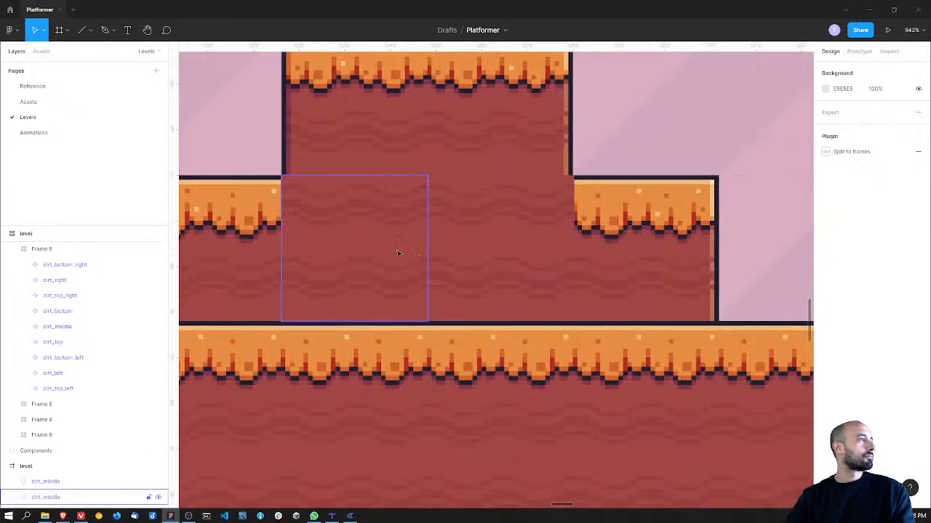
pyautogui.click(443, 255)
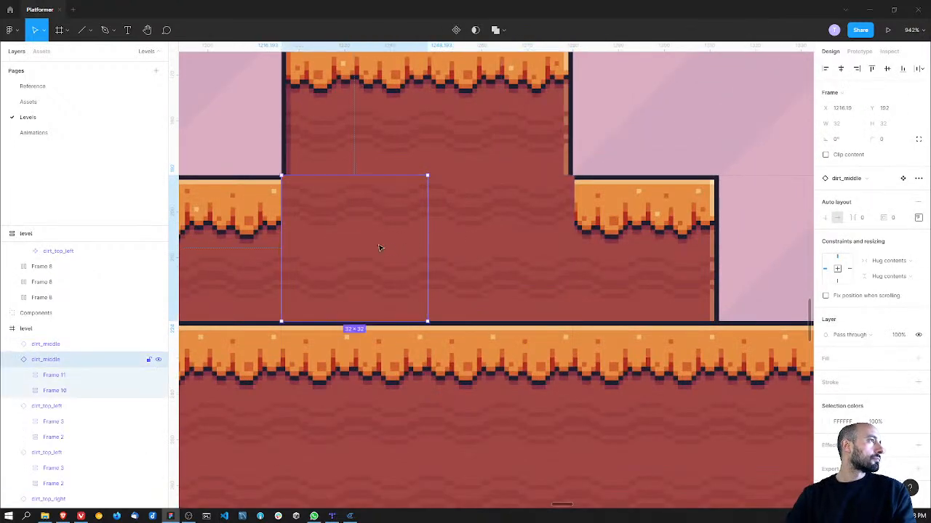
pyautogui.moveTo(459, 243); pyautogui.dragTo(518, 214)
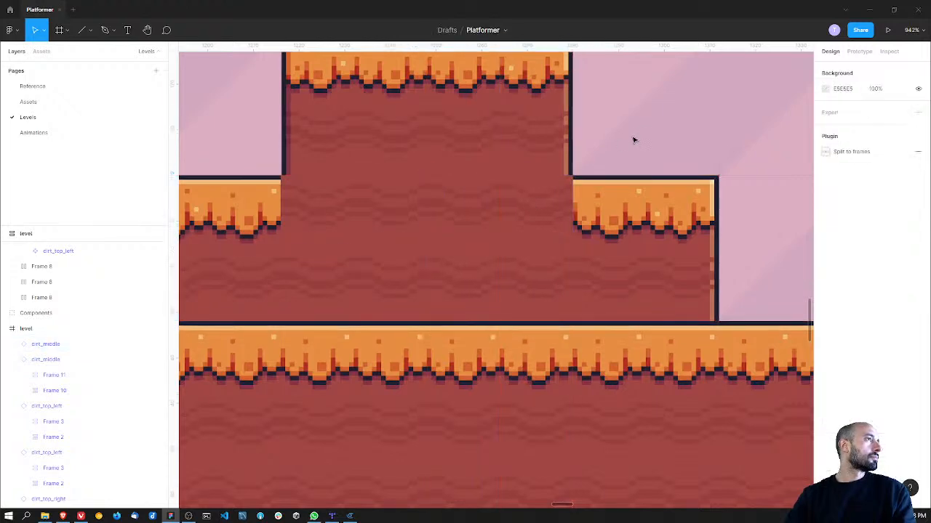
pyautogui.click(634, 141)
# Step: Swap the ground's dirt_top tile beneath the lower left step for the dirt_middle component
pyautogui.keyDown('ctrl'); pyautogui.scroll(-8, 619, 141); pyautogui.keyUp('ctrl')
pyautogui.keyDown('ctrl'); pyautogui.scroll(-5, 524, 214); pyautogui.keyUp('ctrl')
pyautogui.moveTo(524, 214); pyautogui.dragTo(482, 273)
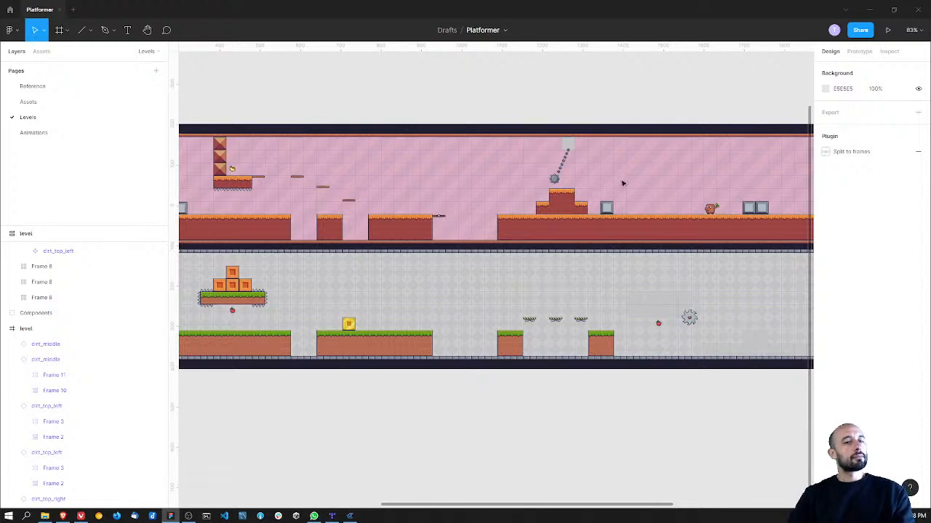
pyautogui.keyDown('ctrl'); pyautogui.scroll(6, 615, 165); pyautogui.keyUp('ctrl')
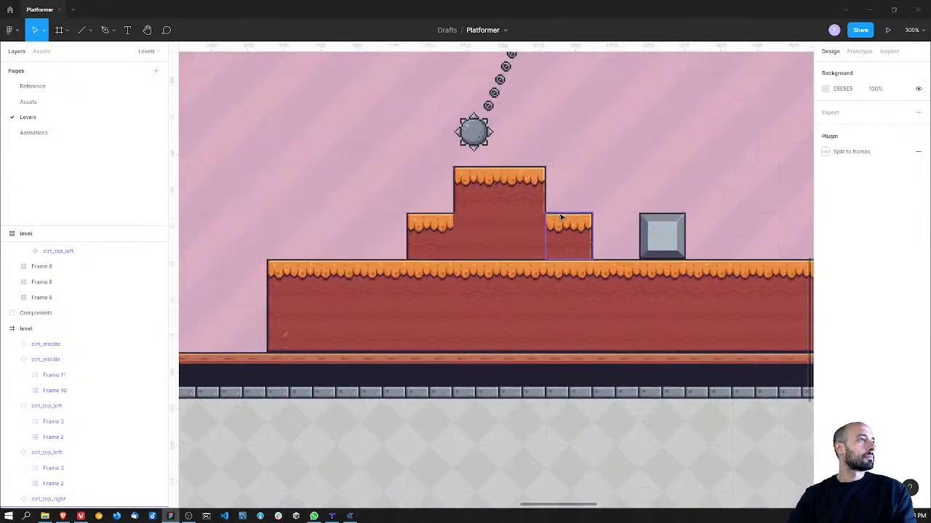
pyautogui.click(439, 276)
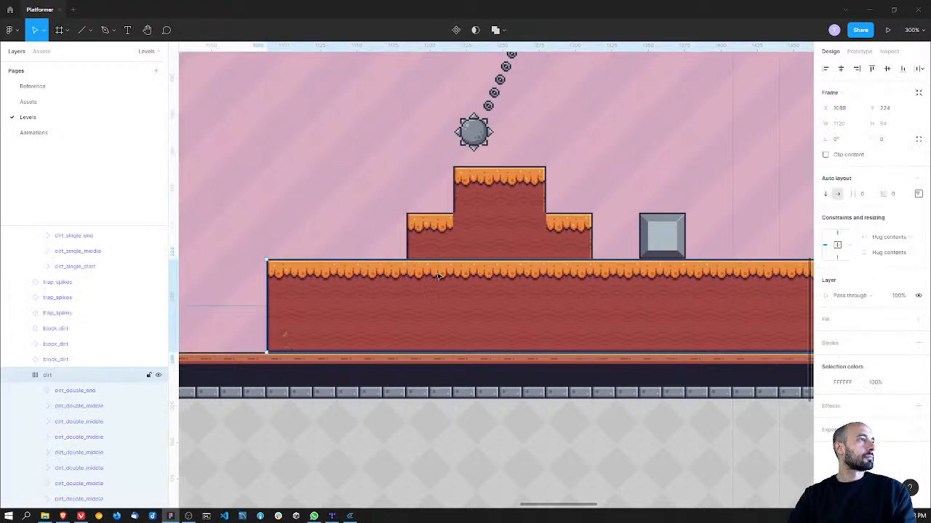
pyautogui.doubleClick(439, 276)
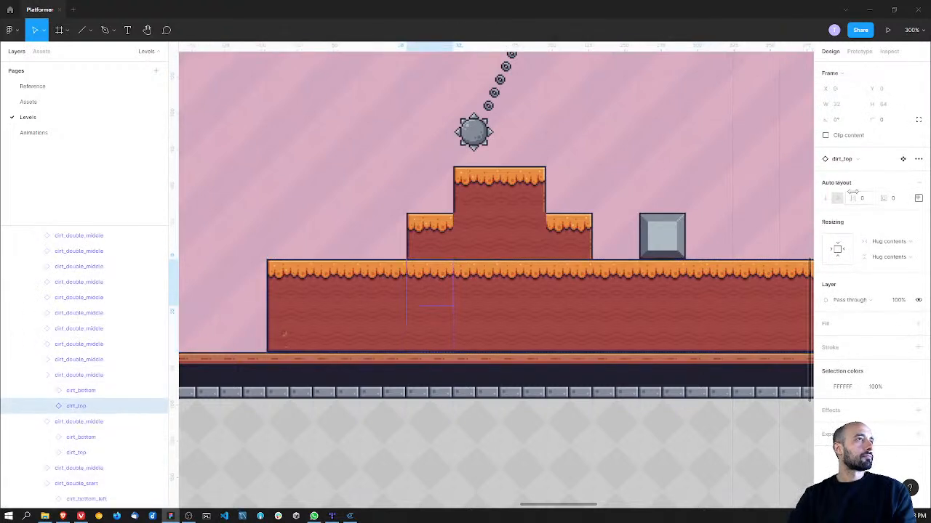
pyautogui.click(852, 159)
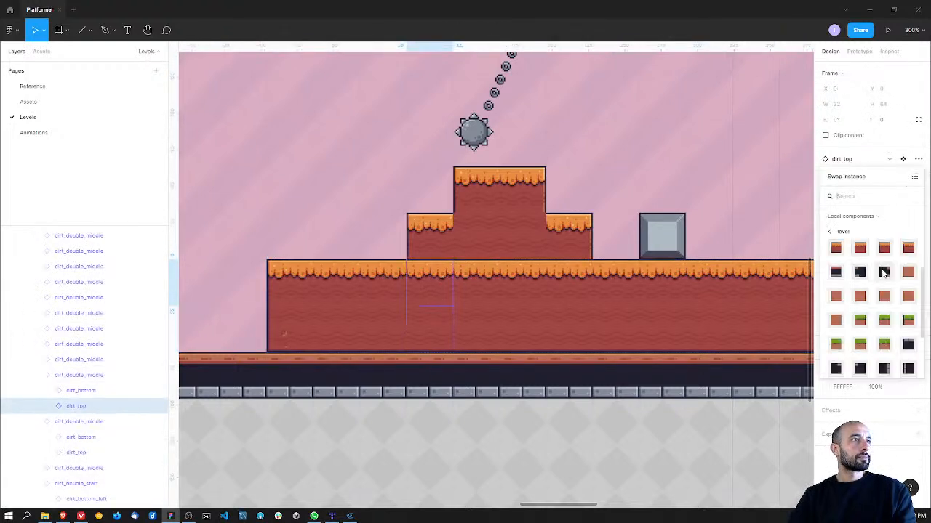
pyautogui.scroll(2, 902, 293)
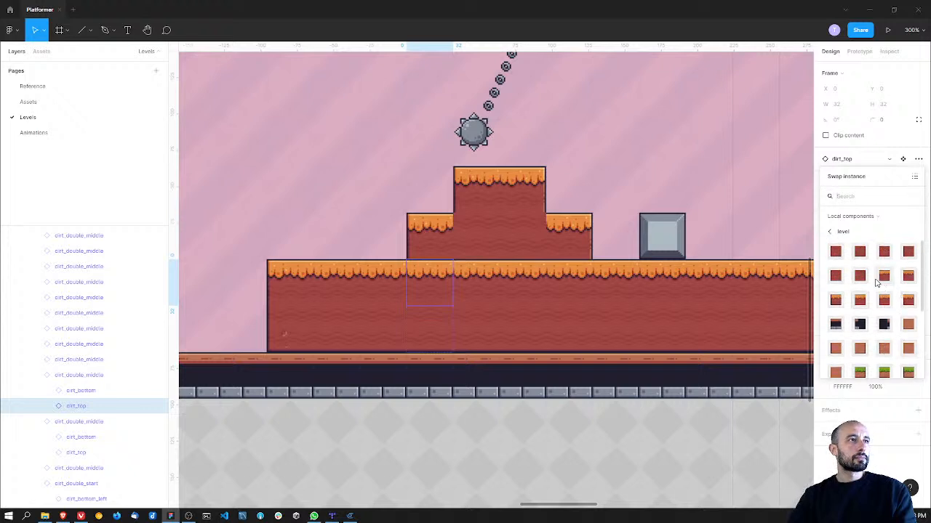
pyautogui.click(840, 277)
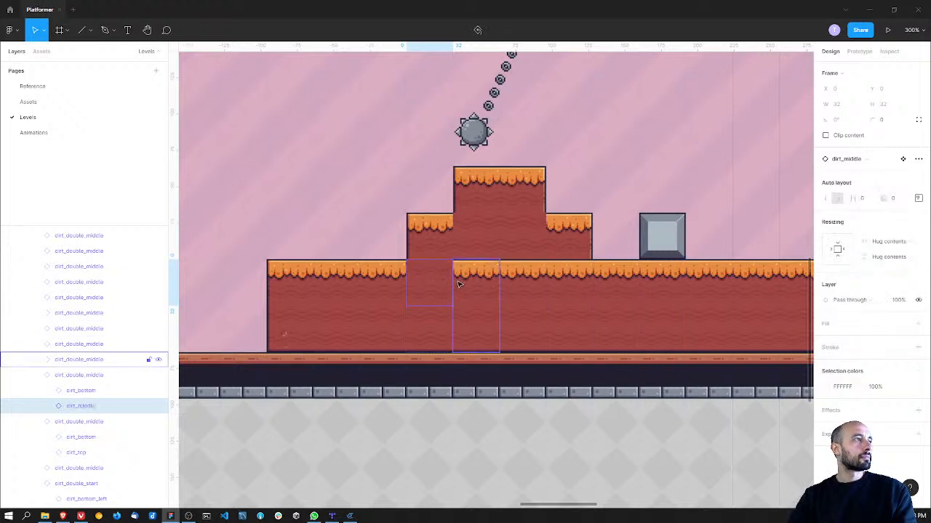
# Step: Swap the next three dirt_top ground tiles beneath the stepped hill for dirt_middle together
pyautogui.click(469, 280)
pyautogui.keyDown('shift'); pyautogui.click(509, 276); pyautogui.keyUp('shift')
pyautogui.keyDown('shift'); pyautogui.click(578, 276); pyautogui.keyUp('shift')
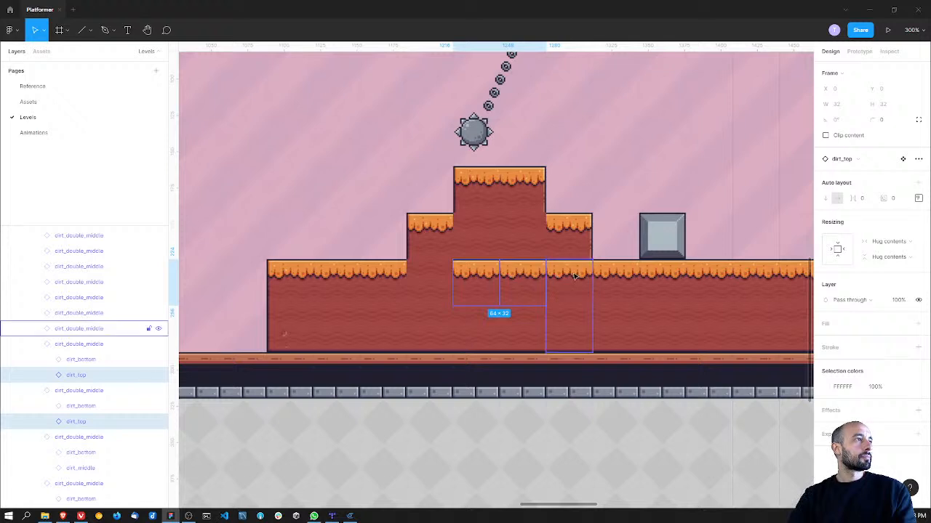
pyautogui.click(860, 159)
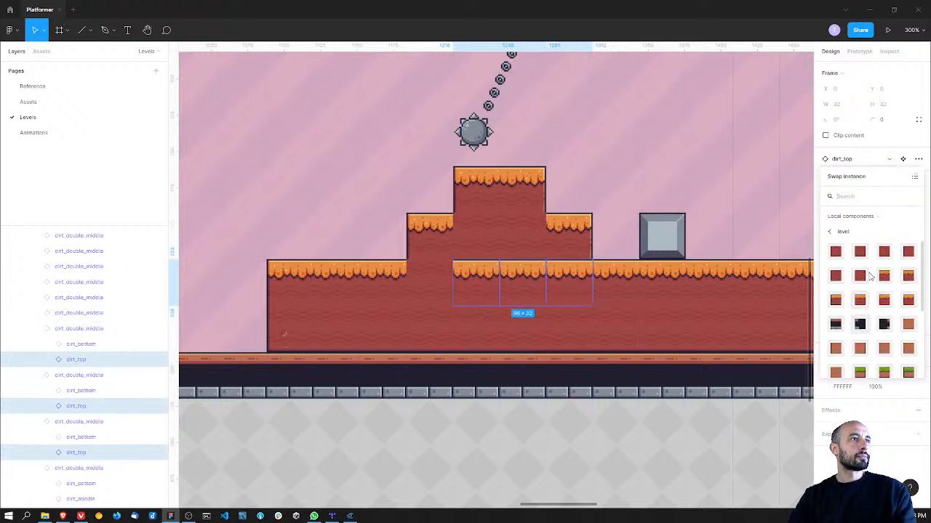
pyautogui.click(840, 276)
pyautogui.press('Escape')
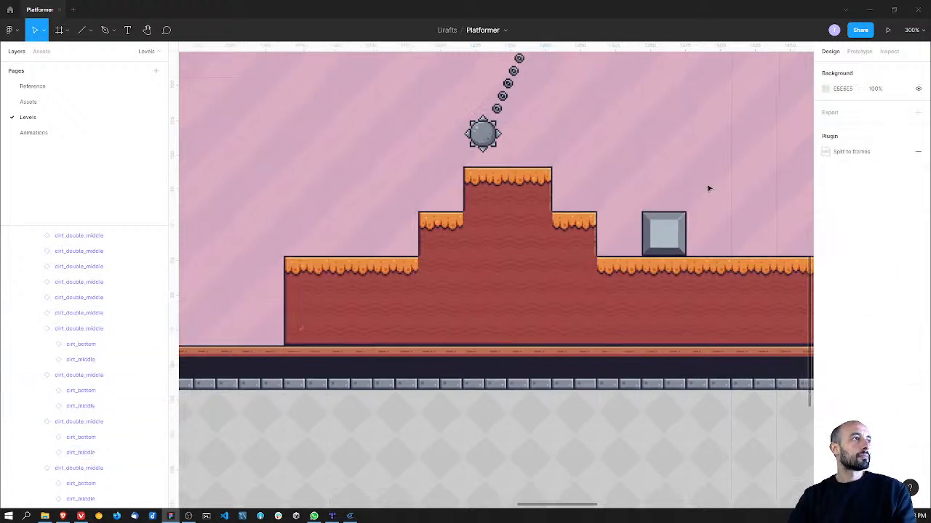
# Step: Move the stone block beside the stepped hill to the right, to X 1444, Y 192
pyautogui.keyDown('ctrl'); pyautogui.scroll(-10, 710, 186); pyautogui.keyUp('ctrl')
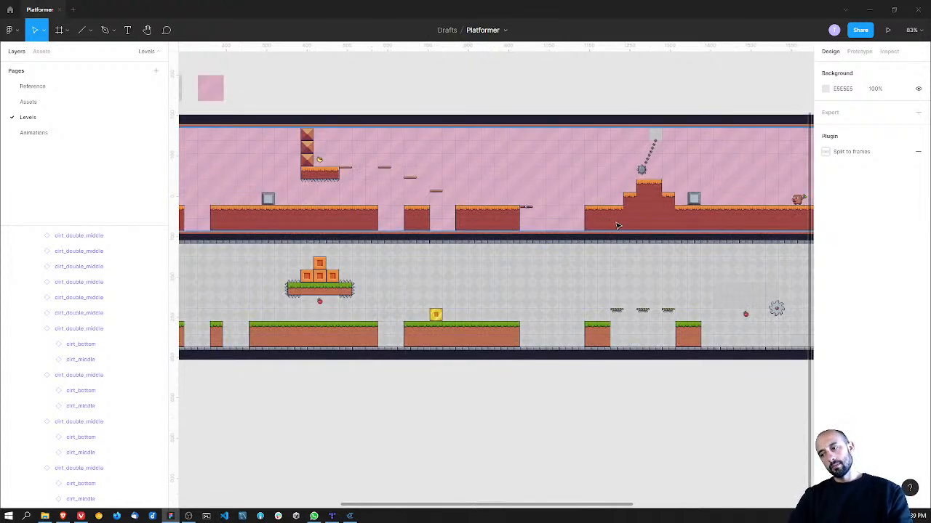
pyautogui.hscroll(4, 541, 268)
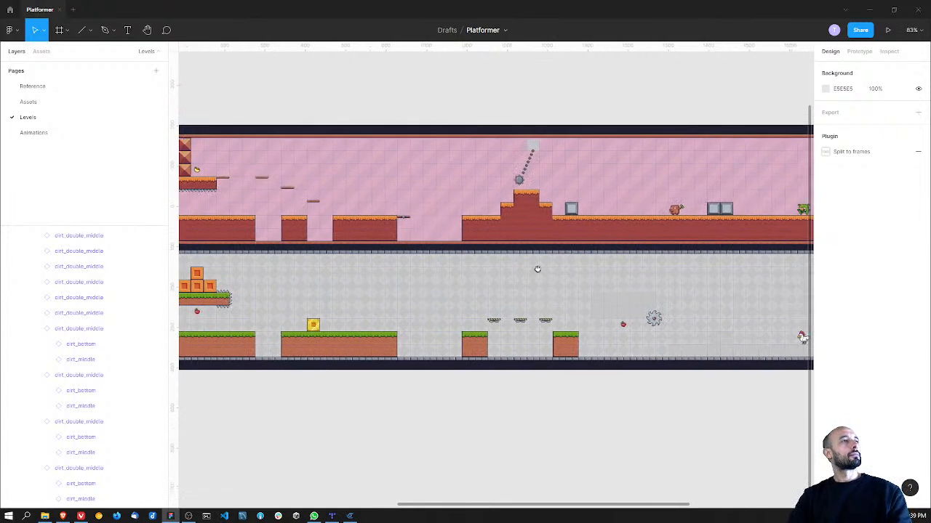
pyautogui.scroll(2, 531, 233)
pyautogui.keyDown('ctrl'); pyautogui.scroll(7, 531, 221); pyautogui.keyUp('ctrl')
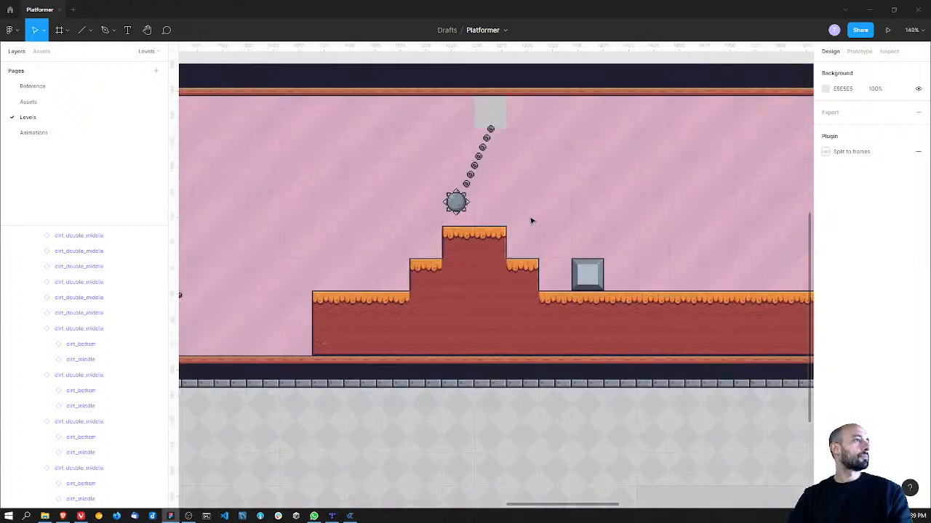
pyautogui.moveTo(535, 233); pyautogui.dragTo(638, 255)
pyautogui.click(536, 253)
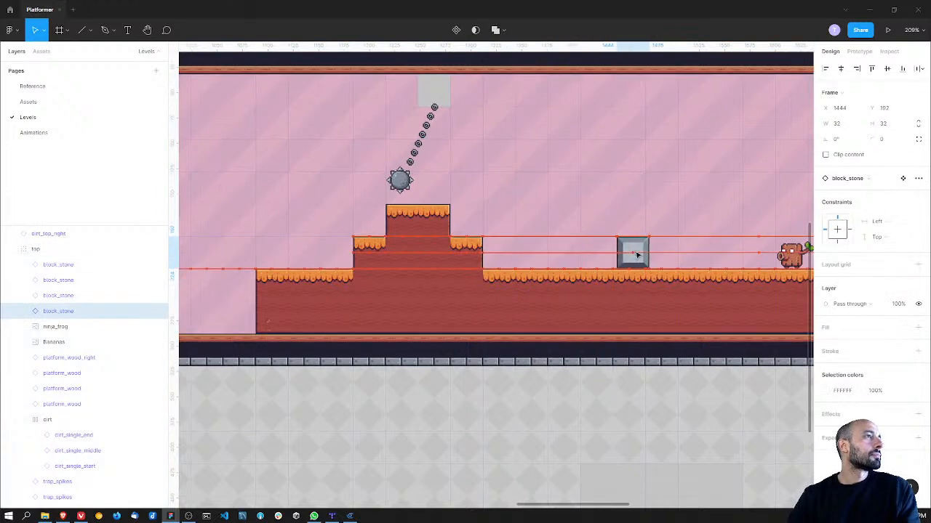
# Step: Move the hill's lower dirt_top_right tile one tile to the right and swap the ground's dirt_top tile beneath it for dirt_middle
pyautogui.click(474, 250)
pyautogui.moveTo(475, 251); pyautogui.dragTo(508, 252)
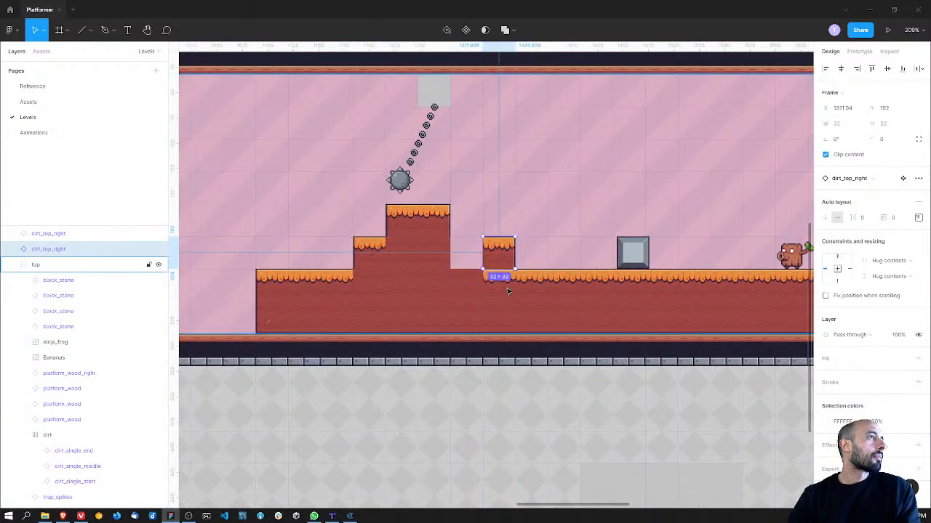
pyautogui.click(508, 292)
pyautogui.doubleClick(508, 292)
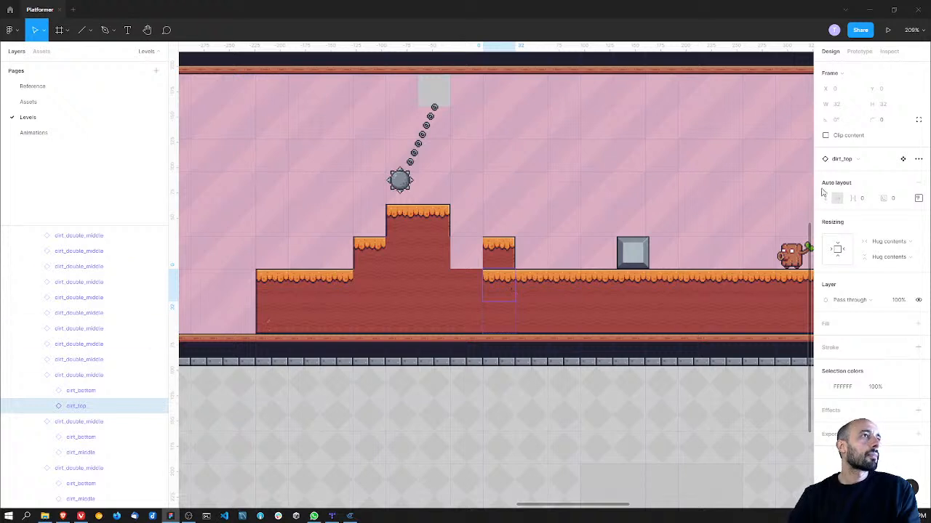
pyautogui.click(843, 158)
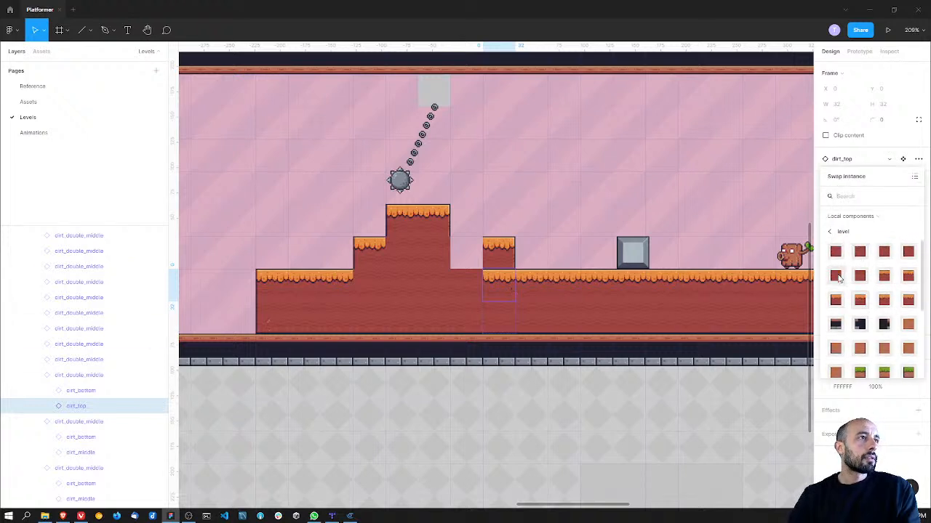
pyautogui.click(836, 275)
# Step: Duplicate a dirt_middle tile into the gap at X 1280, Y 192, and the upper dirt_top_right tile one tile to the right
pyautogui.click(445, 249)
pyautogui.keyDown('alt'); pyautogui.moveTo(443, 253); pyautogui.dragTo(472, 253); pyautogui.keyUp('alt')
pyautogui.click(442, 224)
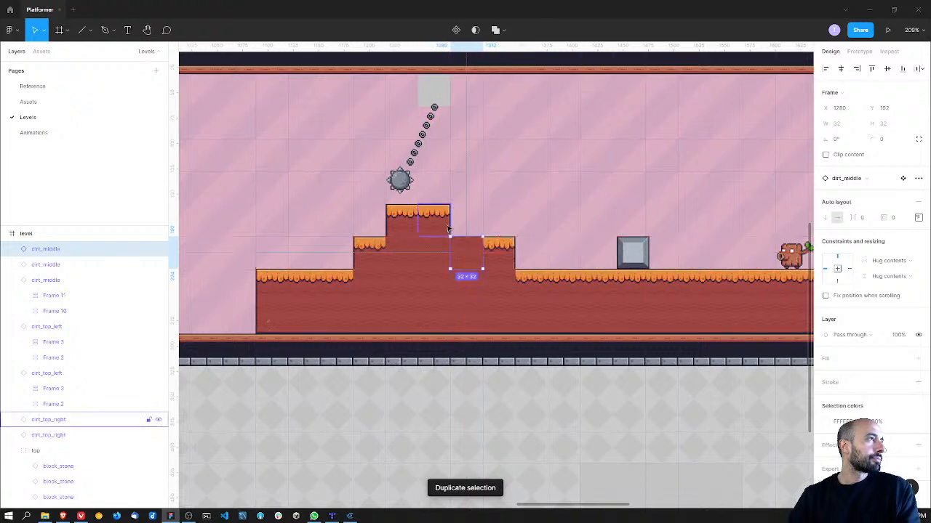
pyautogui.keyDown('alt'); pyautogui.moveTo(442, 224); pyautogui.dragTo(469, 226); pyautogui.keyUp('alt')
# Step: Swap the middle tile of the hill's top row, at X 1248, Y 160, from dirt_top_right to dirt_top
pyautogui.click(440, 222)
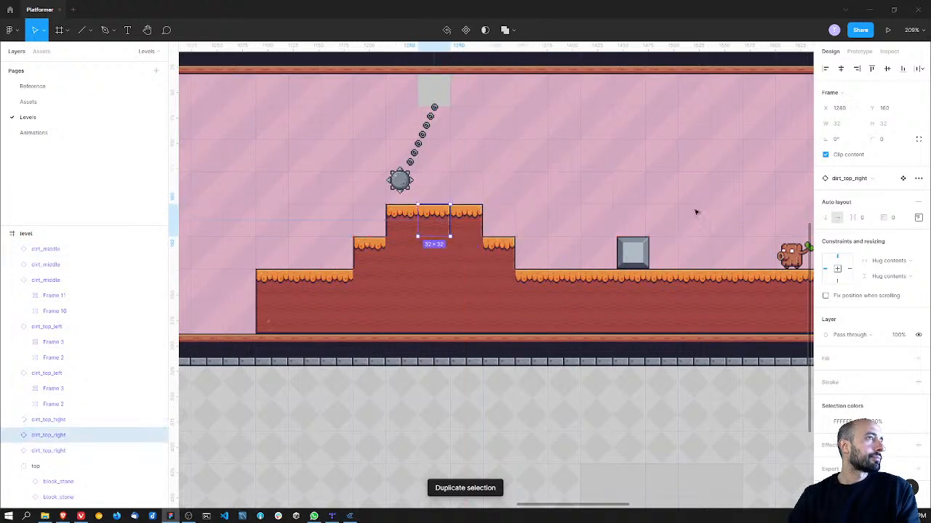
pyautogui.click(850, 179)
pyautogui.click(860, 268)
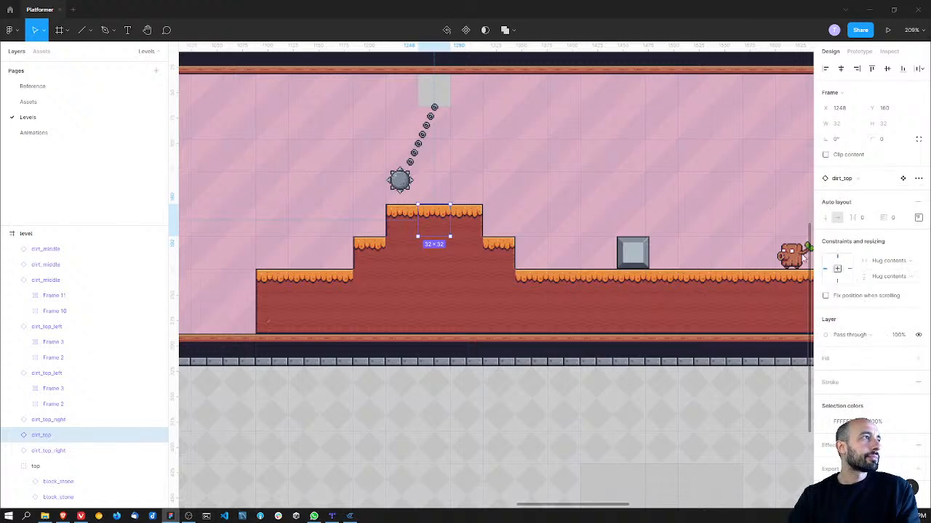
pyautogui.click(640, 206)
pyautogui.keyDown('ctrl'); pyautogui.scroll(-5, 594, 222); pyautogui.keyUp('ctrl')
pyautogui.keyDown('ctrl'); pyautogui.scroll(4, 522, 175); pyautogui.keyUp('ctrl')
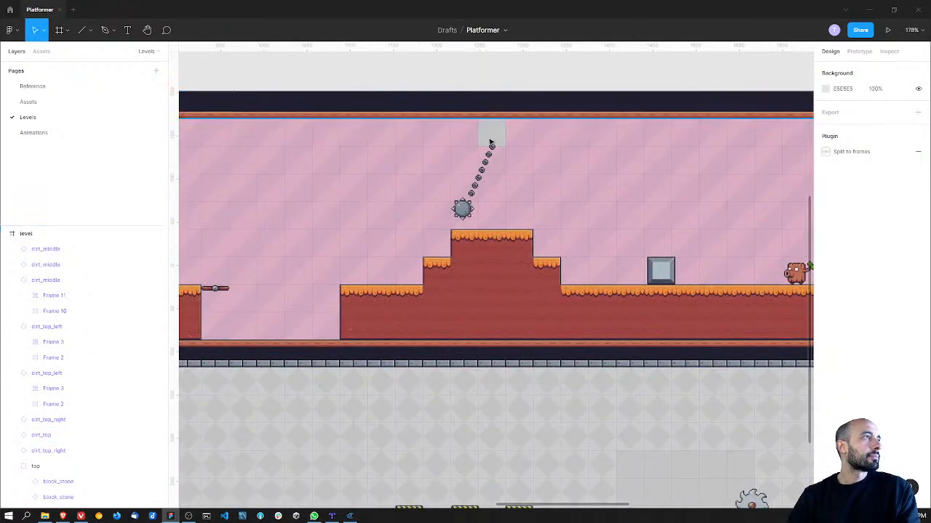
pyautogui.click(490, 164)
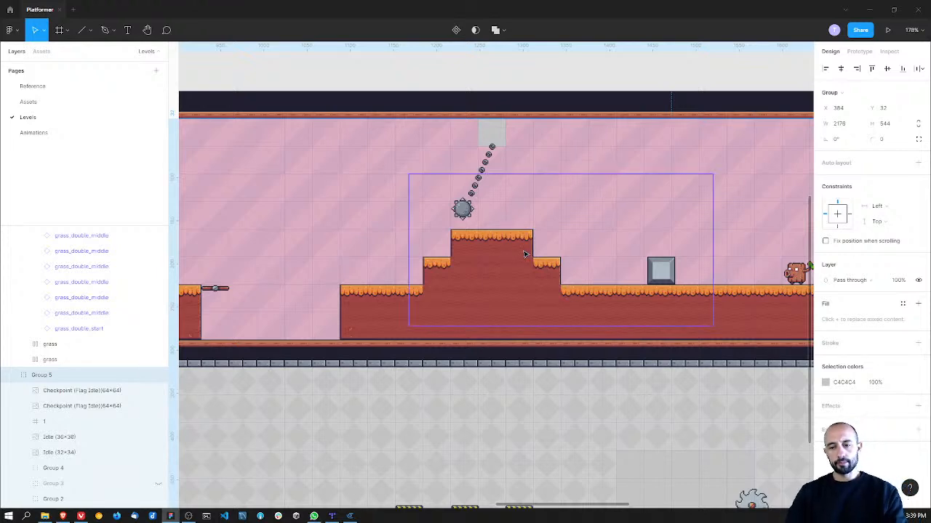
pyautogui.keyDown('ctrl'); pyautogui.scroll(-3, 522, 247); pyautogui.keyUp('ctrl')
pyautogui.keyDown('ctrl'); pyautogui.scroll(2, 524, 253); pyautogui.keyUp('ctrl')
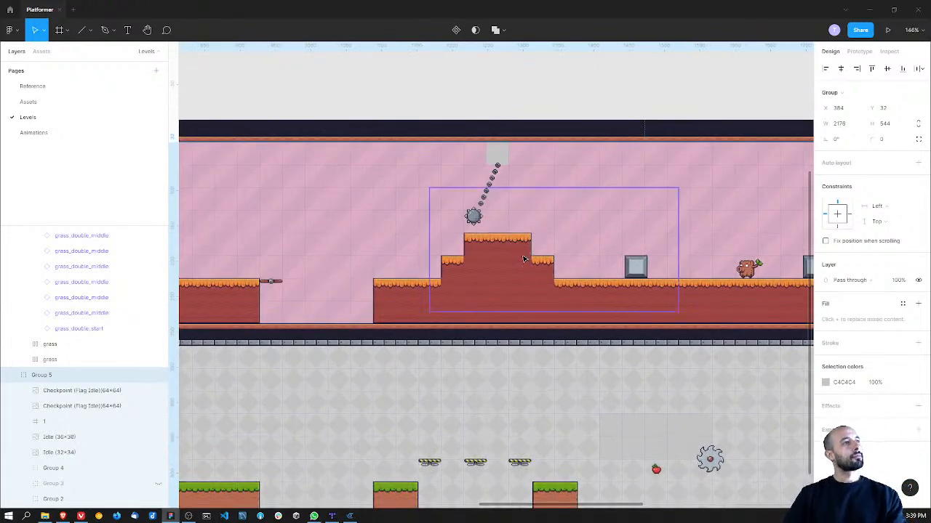
# Step: Move the last grass block of the lower lane one tile to the right
pyautogui.moveTo(524, 369); pyautogui.dragTo(468, 312, button='middle')
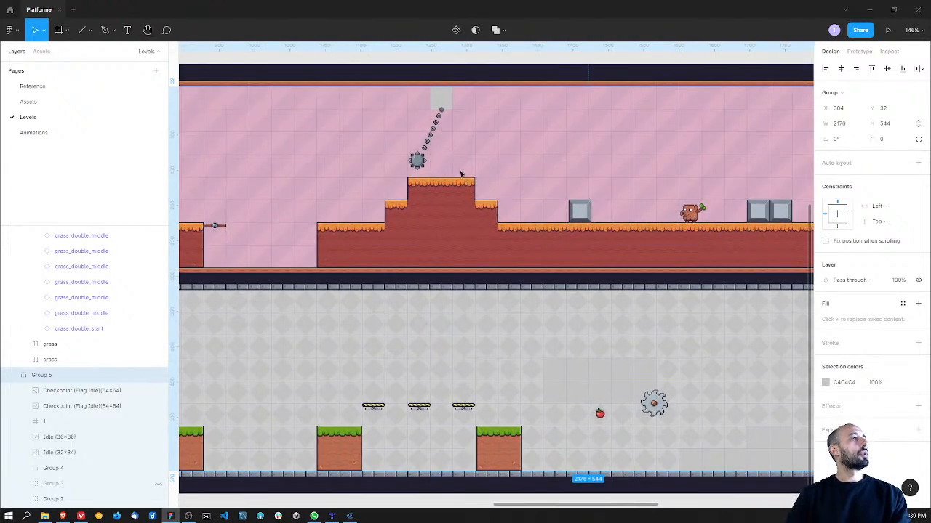
pyautogui.moveTo(467, 343); pyautogui.dragTo(415, 289, button='middle')
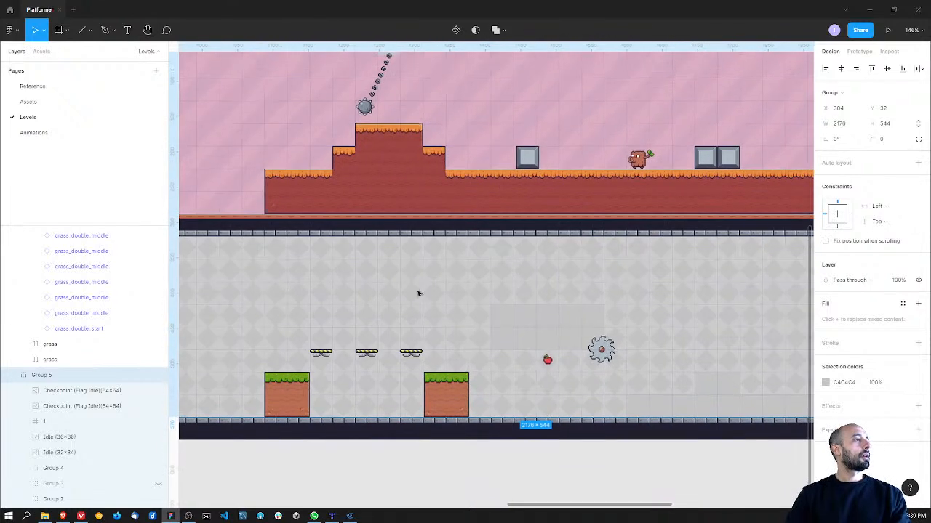
pyautogui.click(451, 392)
pyautogui.moveTo(473, 397); pyautogui.dragTo(472, 397)
# Step: Move the three striped Off platforms between the two small grass blocks one tile to the right
pyautogui.click(412, 357)
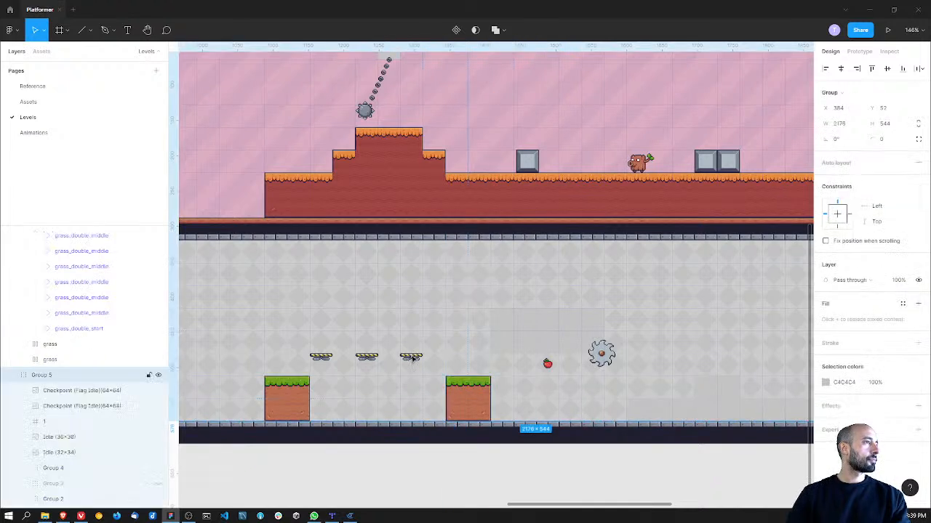
pyautogui.click(372, 358)
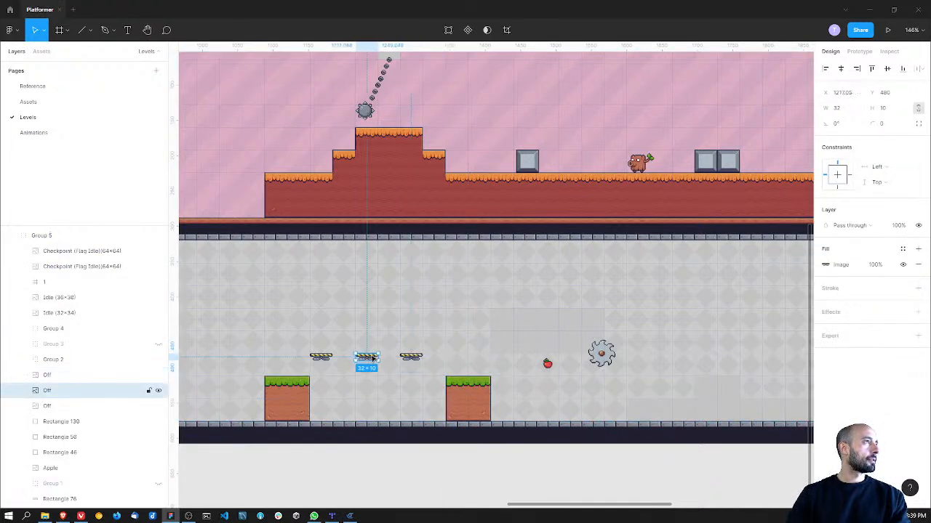
pyautogui.moveTo(372, 352); pyautogui.dragTo(393, 359)
pyautogui.moveTo(326, 357); pyautogui.dragTo(373, 349)
pyautogui.hscroll(2, 406, 350)
pyautogui.hscroll(2, 406, 349)
# Step: Move the grass block after the striped platforms to the right, to X 1376, Y 512
pyautogui.moveTo(406, 389); pyautogui.dragTo(429, 392)
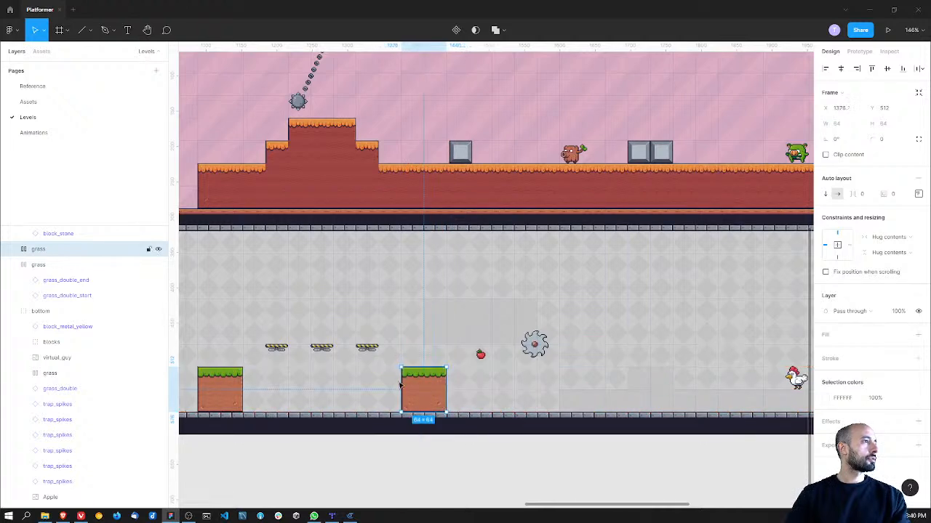
pyautogui.keyDown('ctrl'); pyautogui.scroll(-2, 332, 384); pyautogui.keyUp('ctrl')
pyautogui.keyDown('ctrl'); pyautogui.scroll(-3, 370, 368); pyautogui.keyUp('ctrl')
pyautogui.moveTo(278, 350); pyautogui.dragTo(311, 324, button='middle')
pyautogui.keyDown('ctrl'); pyautogui.scroll(4, 408, 354); pyautogui.keyUp('ctrl')
pyautogui.keyDown('ctrl'); pyautogui.scroll(2, 408, 353); pyautogui.keyUp('ctrl')
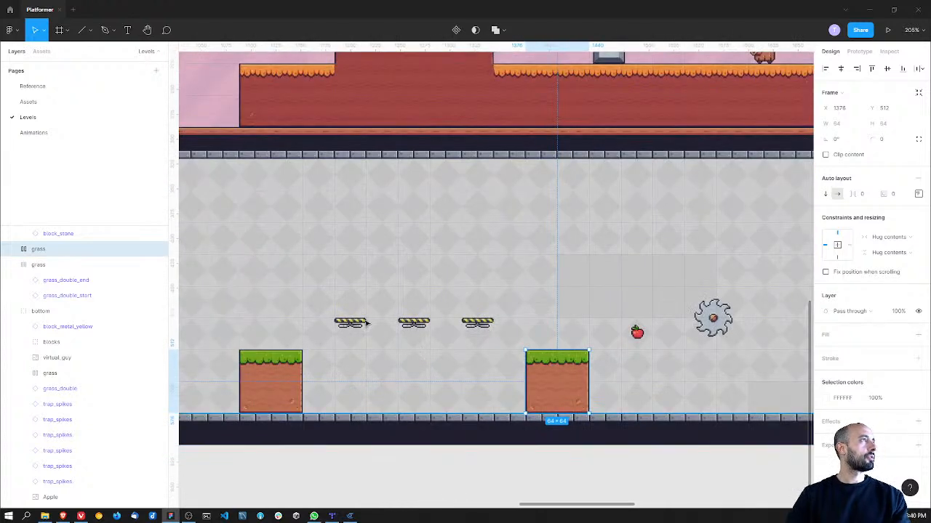
pyautogui.scroll(3, 354, 339)
pyautogui.keyDown('ctrl'); pyautogui.scroll(-3, 357, 338); pyautogui.keyUp('ctrl')
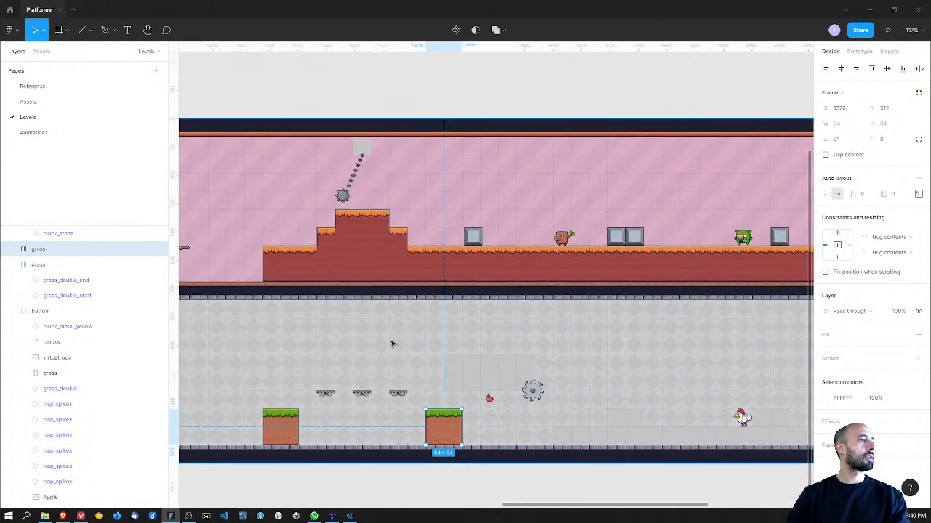
# Step: Move the saw group and the apple together about five tiles to the right, farther from the last grass block
pyautogui.keyDown('ctrl'); pyautogui.scroll(3, 378, 333); pyautogui.keyUp('ctrl')
pyautogui.click(392, 328)
pyautogui.click(392, 328)
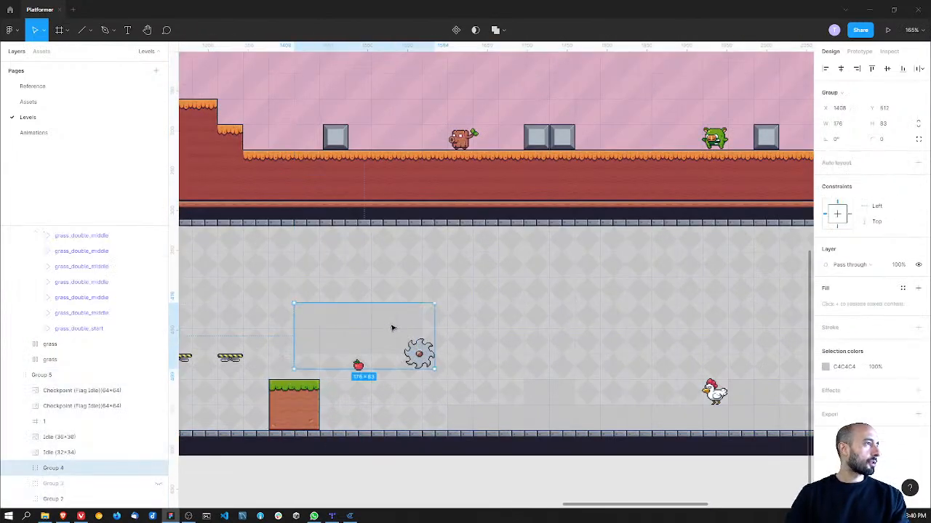
pyautogui.keyDown('shift'); pyautogui.click(355, 363); pyautogui.keyUp('shift')
pyautogui.moveTo(362, 344); pyautogui.dragTo(483, 332)
pyautogui.click(337, 323)
pyautogui.keyDown('ctrl'); pyautogui.scroll(-5, 337, 323); pyautogui.keyUp('ctrl')
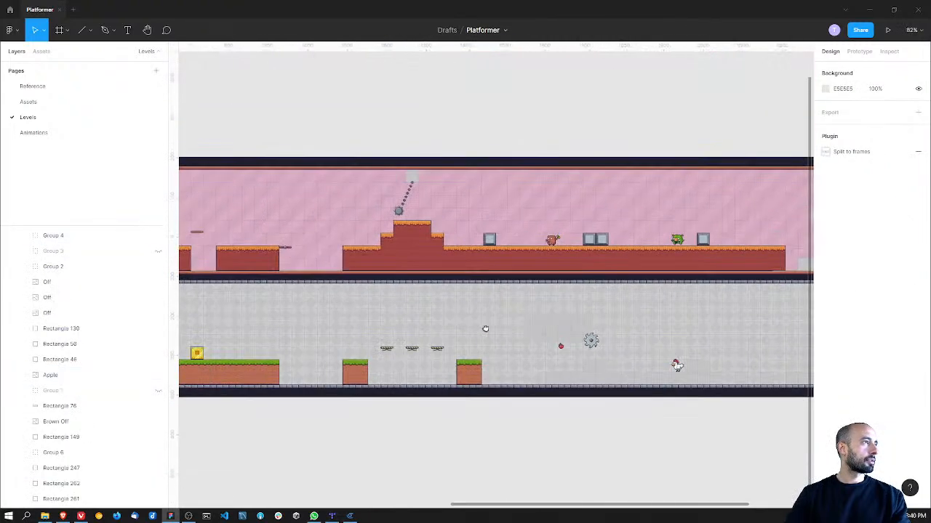
# Step: Move the stone block after the stepped hill to the right, to X 1472.34, Y 187
pyautogui.click(492, 238)
pyautogui.moveTo(494, 244); pyautogui.dragTo(504, 243)
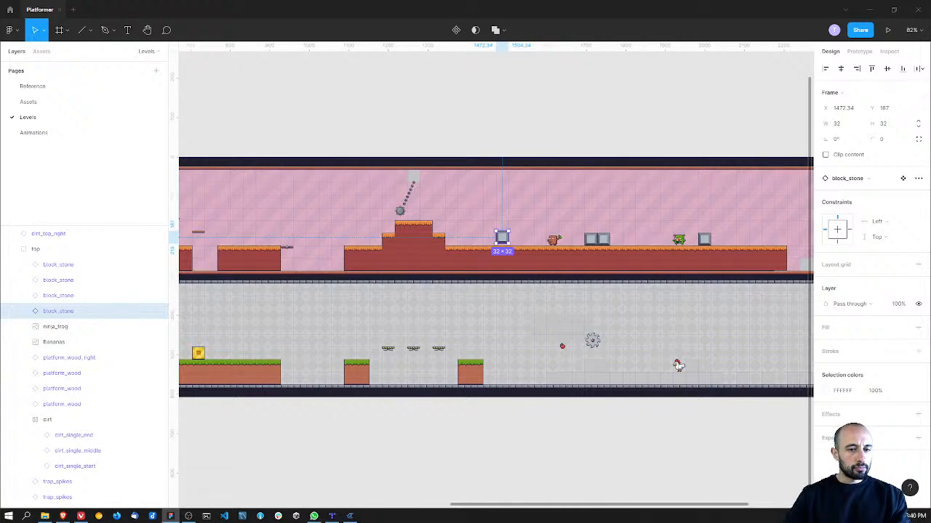
pyautogui.keyDown('shift'); pyautogui.hscroll(-5, 604, 308); pyautogui.keyUp('shift')
pyautogui.keyDown('shift'); pyautogui.hscroll(3, 494, 305); pyautogui.keyUp('shift')
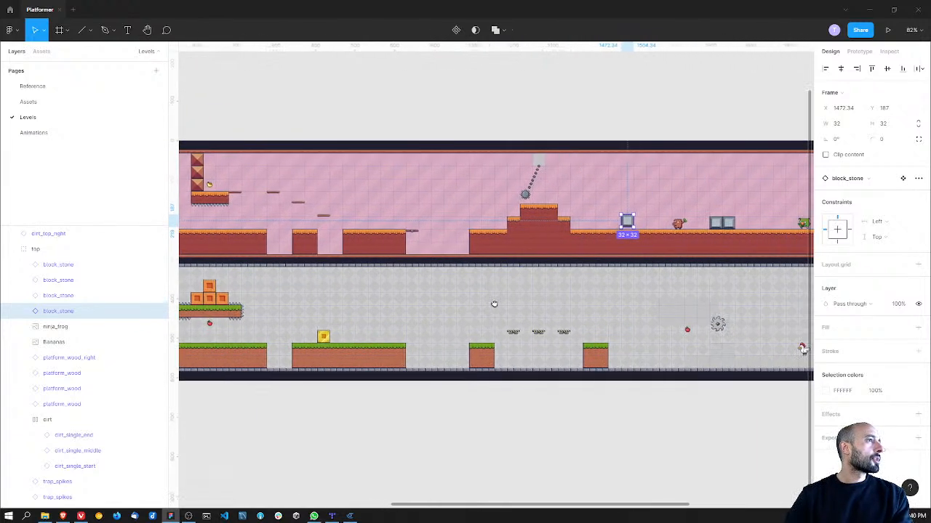
pyautogui.keyDown('ctrl'); pyautogui.scroll(3, 452, 350); pyautogui.keyUp('ctrl')
pyautogui.keyDown('ctrl'); pyautogui.scroll(1, 452, 350); pyautogui.keyUp('ctrl')
pyautogui.keyDown('ctrl'); pyautogui.scroll(-8, 401, 285); pyautogui.keyUp('ctrl')
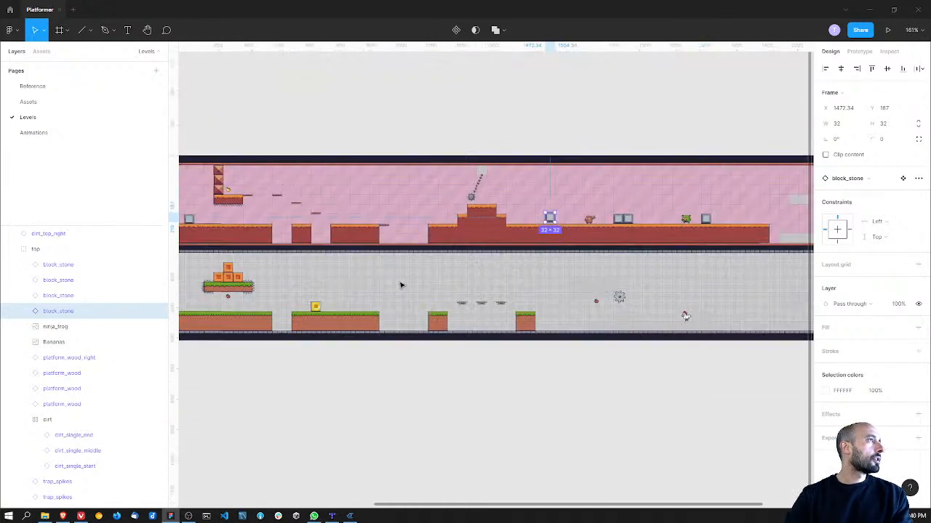
pyautogui.keyDown('ctrl'); pyautogui.scroll(4, 411, 260); pyautogui.keyUp('ctrl')
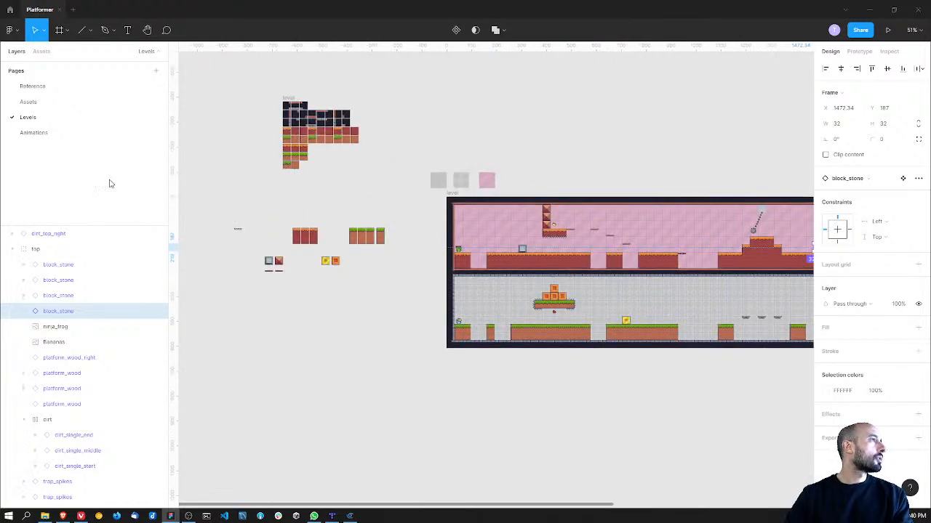
# Step: Copy frame 1 of the grey metal platform from the Animations page
pyautogui.click(49, 132)
pyautogui.scroll(-4, 364, 284)
pyautogui.keyDown('ctrl'); pyautogui.scroll(5, 331, 239); pyautogui.keyUp('ctrl')
pyautogui.doubleClick(336, 248)
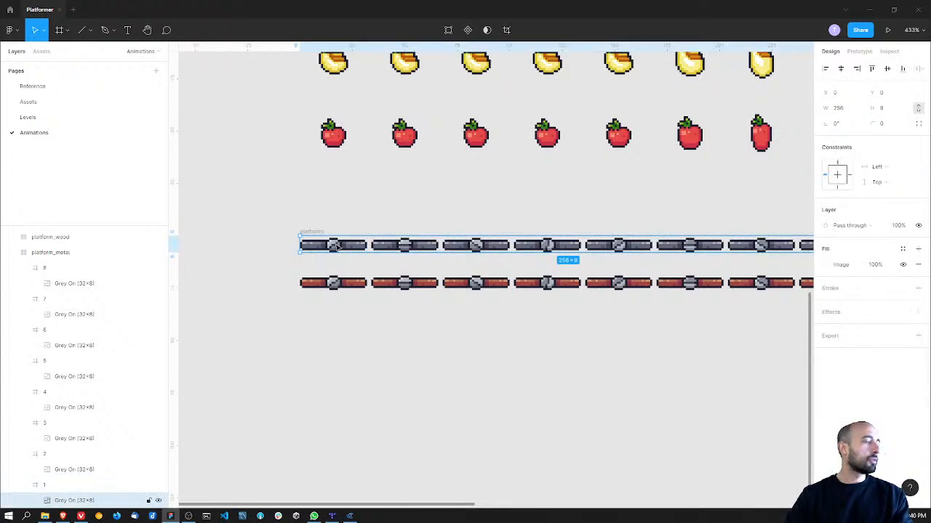
pyautogui.doubleClick(337, 248)
pyautogui.press('Escape')
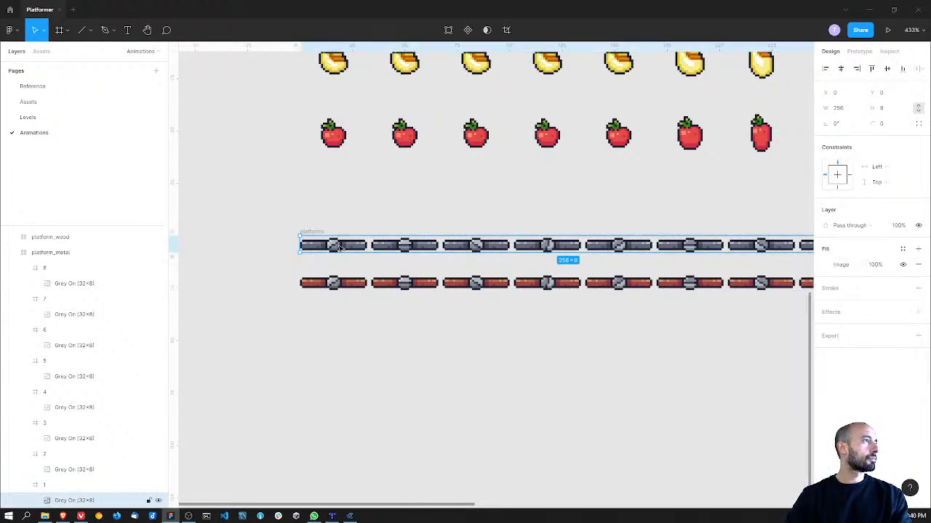
pyautogui.click(264, 259)
pyautogui.click(321, 248)
pyautogui.click(320, 248)
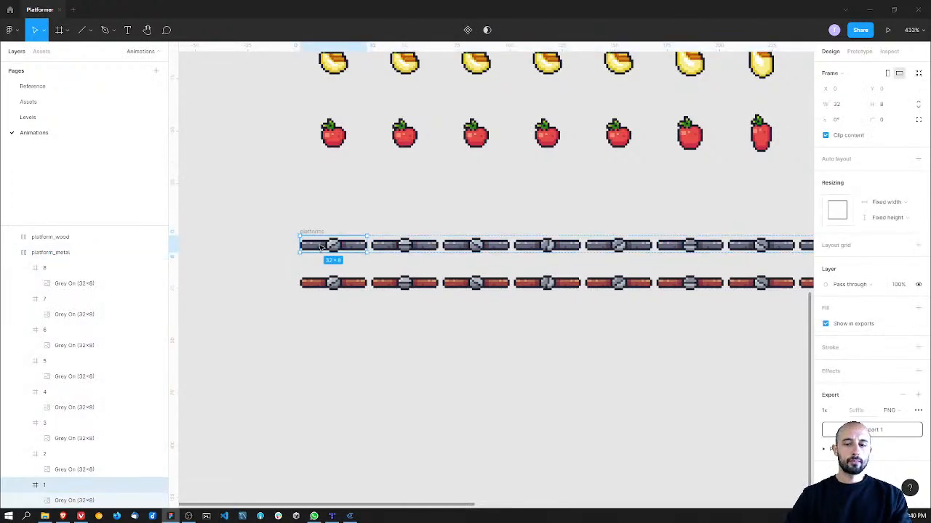
# Step: Paste the metal platform into the Levels page and place it against the right edge of the lower lane's long grass ground
pyautogui.click(63, 119)
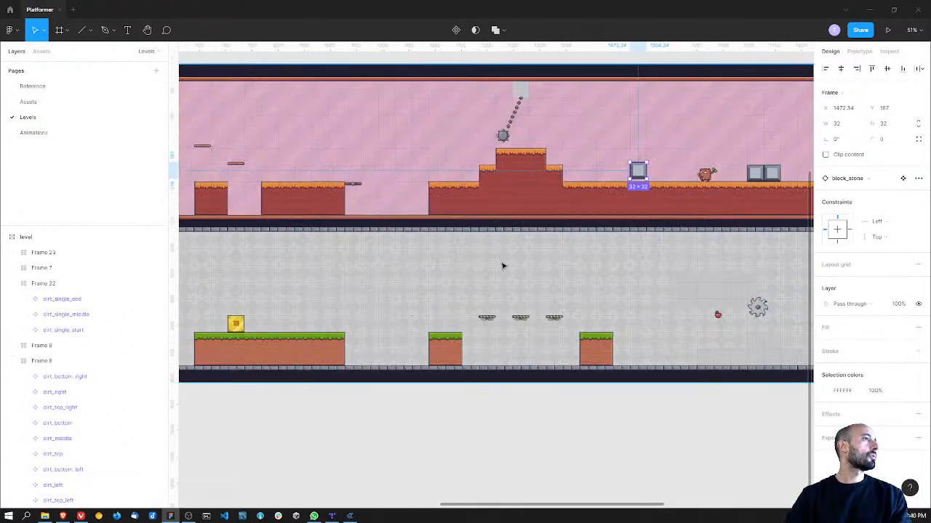
pyautogui.keyDown('ctrl'); pyautogui.scroll(2, 500, 263); pyautogui.keyUp('ctrl')
pyautogui.moveTo(303, 353); pyautogui.dragTo(476, 299, button='middle')
pyautogui.click(476, 299)
pyautogui.hotkey('ctrl', 'v')
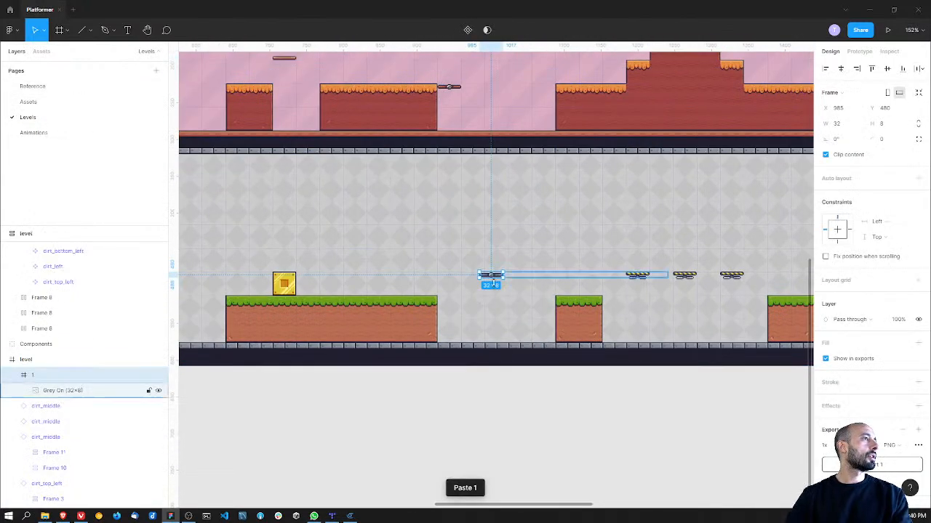
pyautogui.keyDown('ctrl'); pyautogui.scroll(5, 505, 275); pyautogui.keyUp('ctrl')
pyautogui.moveTo(373, 328); pyautogui.dragTo(374, 322)
pyautogui.click(446, 261)
pyautogui.keyDown('ctrl'); pyautogui.scroll(-5, 447, 262); pyautogui.keyUp('ctrl')
pyautogui.keyDown('ctrl'); pyautogui.scroll(-3, 447, 262); pyautogui.keyUp('ctrl')
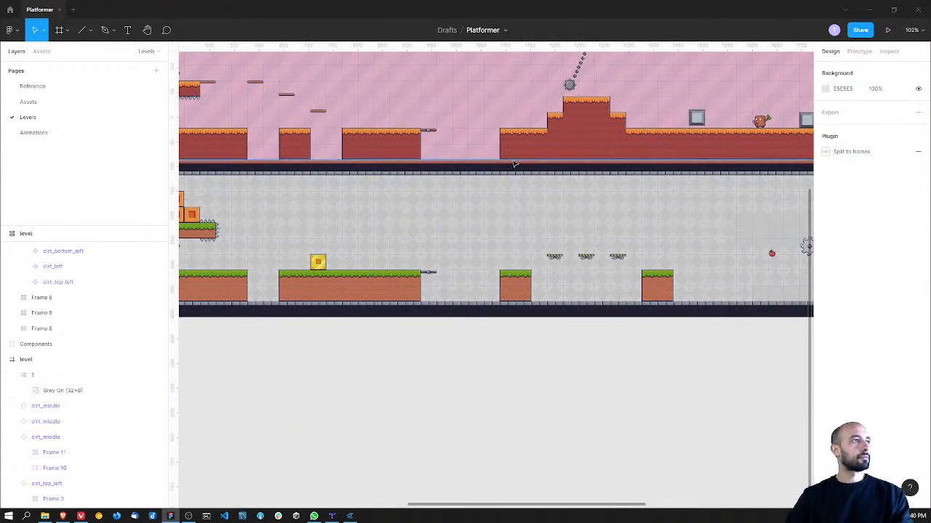
# Step: Examine the layout of the redesigned section across both lanes
pyautogui.scroll(2, 479, 189)
pyautogui.keyDown('shift'); pyautogui.hscroll(3, 376, 255); pyautogui.keyUp('shift')
pyautogui.moveTo(488, 279)
pyautogui.mouseDown(button='middle')
pyautogui.moveTo(524, 269)
pyautogui.moveTo(344, 266)
pyautogui.moveTo(394, 266)
pyautogui.moveTo(460, 245)
pyautogui.moveTo(675, 236)
pyautogui.moveTo(496, 279)
pyautogui.mouseUp(button='middle')
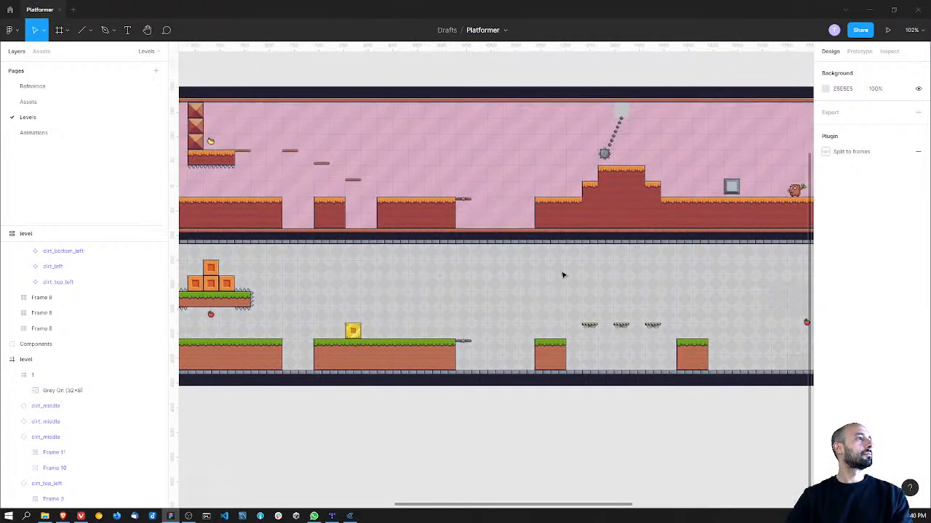
pyautogui.moveTo(775, 218); pyautogui.dragTo(538, 245, button='middle')
pyautogui.keyDown('ctrl'); pyautogui.scroll(3, 524, 228); pyautogui.keyUp('ctrl')
pyautogui.click(447, 198)
pyautogui.doubleClick(447, 198)
pyautogui.moveTo(447, 199); pyautogui.dragTo(450, 204)
# Step: Switch to the tilemap in Tiled and place dirt top-left tiles on the Ground layer at 34,7, 37,6 and 38,5
pyautogui.moveTo(415, 8); pyautogui.dragTo(930, 451)
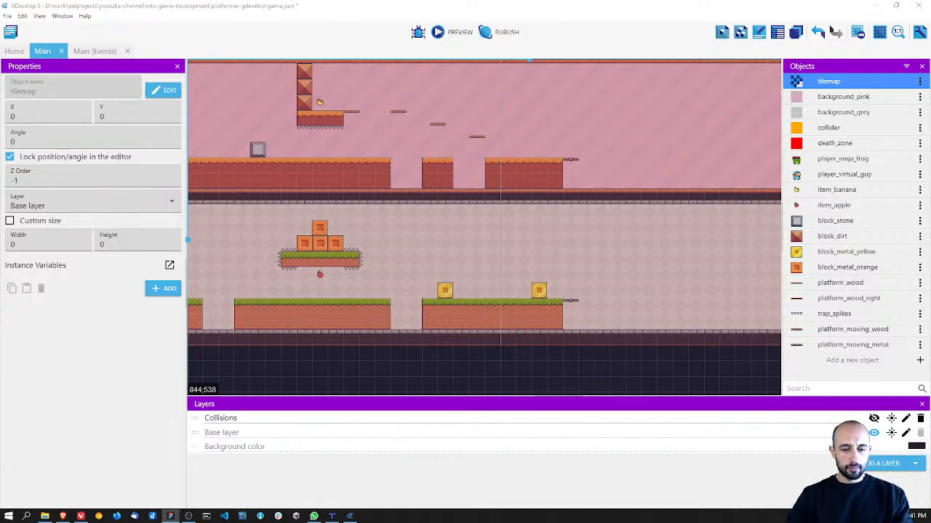
pyautogui.hotkey('alt', 'Tab')
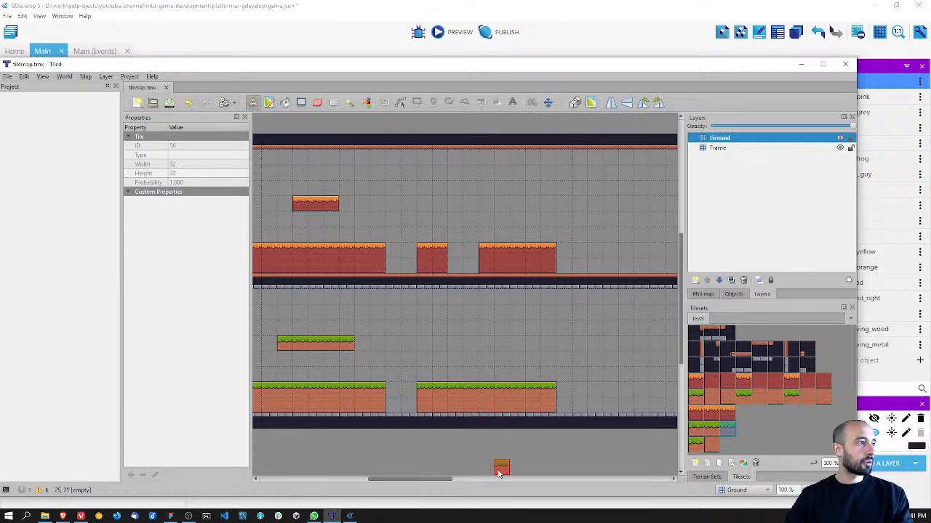
pyautogui.moveTo(438, 482); pyautogui.dragTo(467, 482)
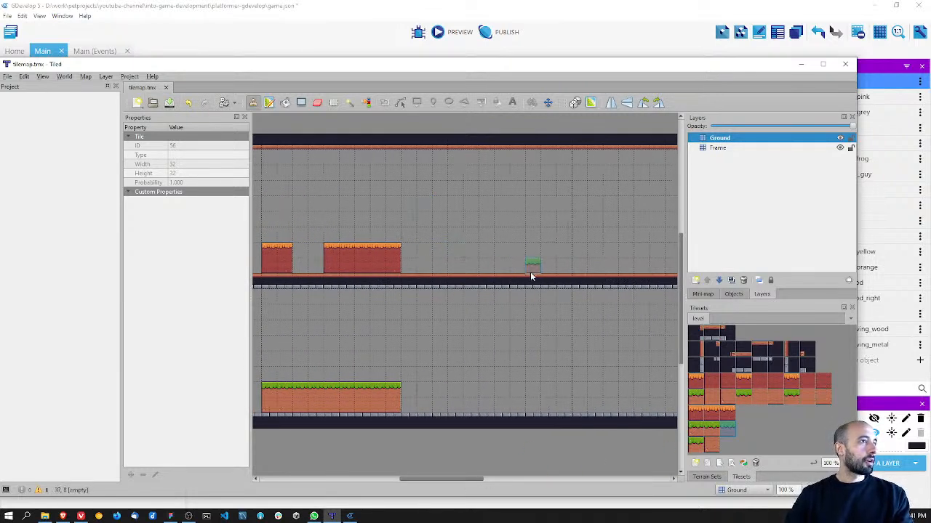
pyautogui.click(694, 383)
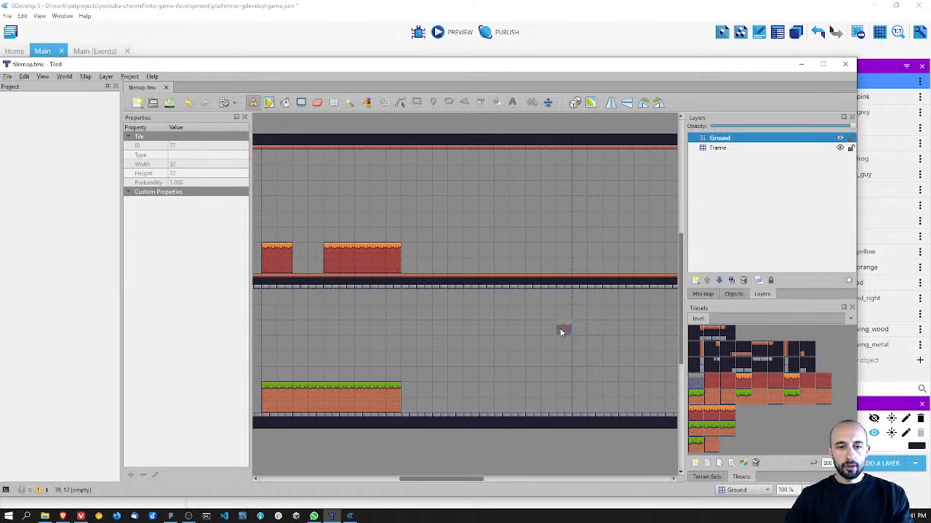
pyautogui.click(486, 250)
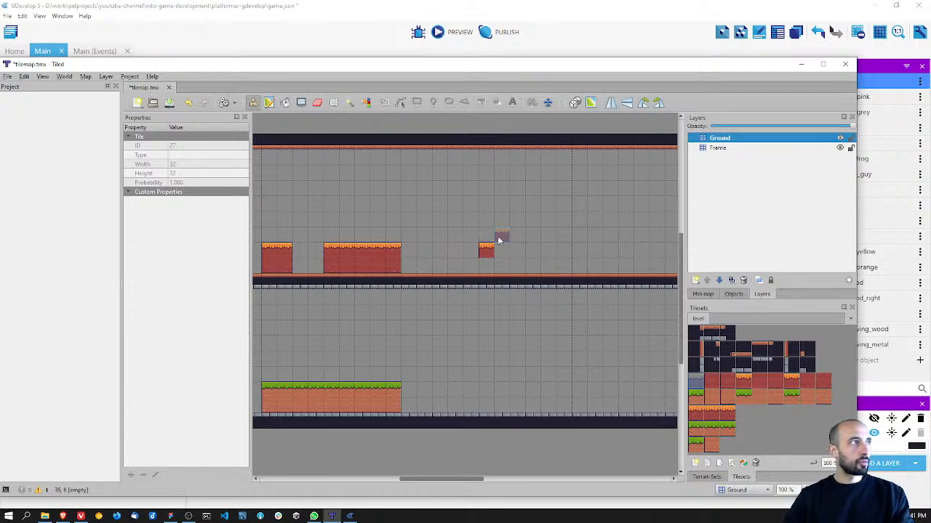
pyautogui.click(531, 237)
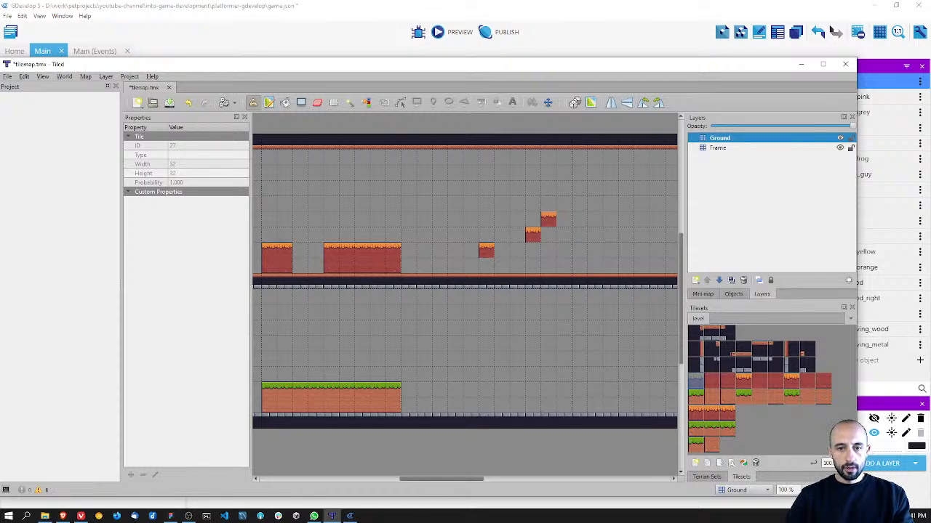
# Step: Complete the hill's surface with dirt top tiles, top-right corners at 40,5 and 41,6, and three top tiles at its right foot
pyautogui.click(744, 382)
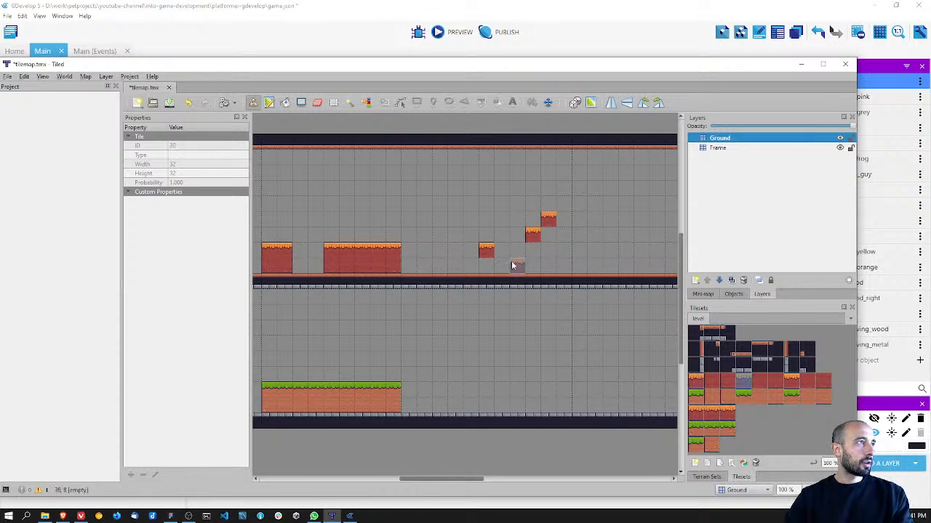
pyautogui.moveTo(509, 257); pyautogui.dragTo(518, 254)
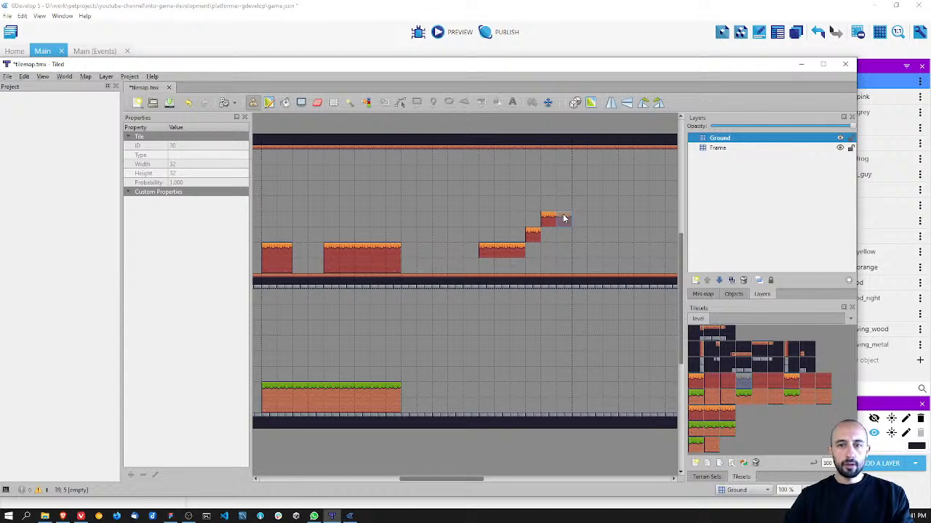
pyautogui.click(564, 218)
pyautogui.click(791, 382)
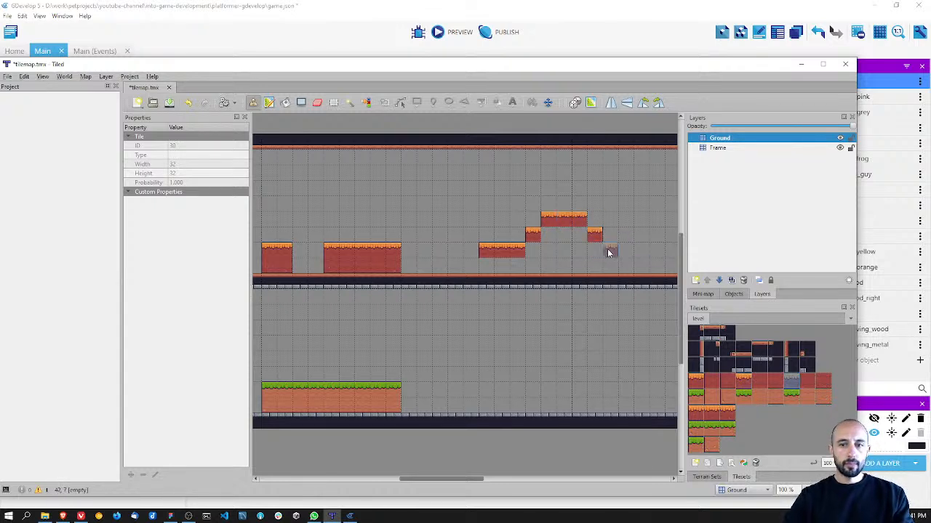
pyautogui.click(743, 384)
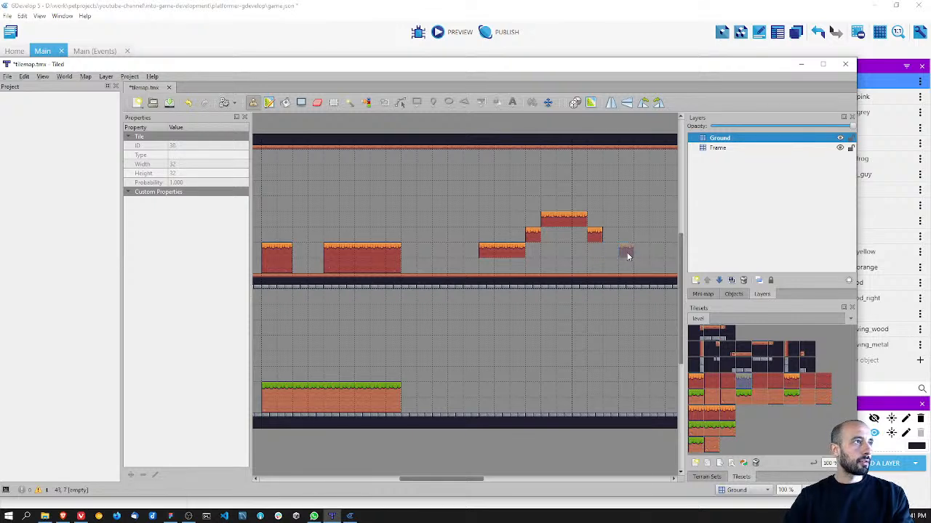
pyautogui.click(639, 252)
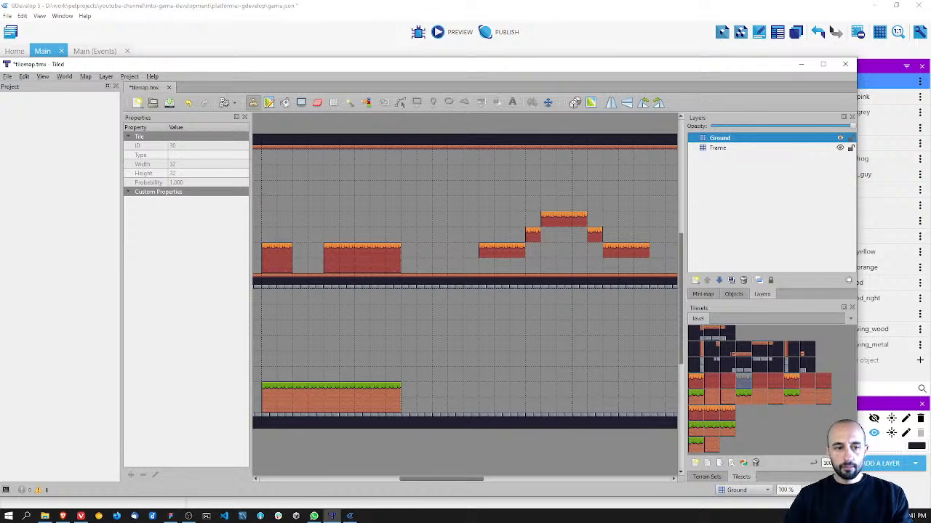
# Step: Lay the hill's bottom row with dirt tiles from column 34 to 44, using edge tiles at both ends
pyautogui.click(490, 265)
pyautogui.click(823, 380)
pyautogui.click(641, 266)
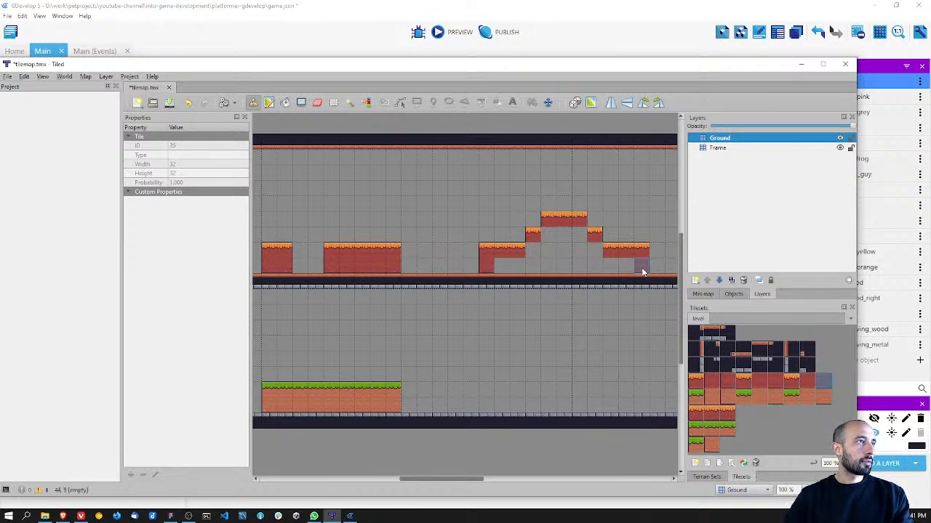
pyautogui.click(775, 381)
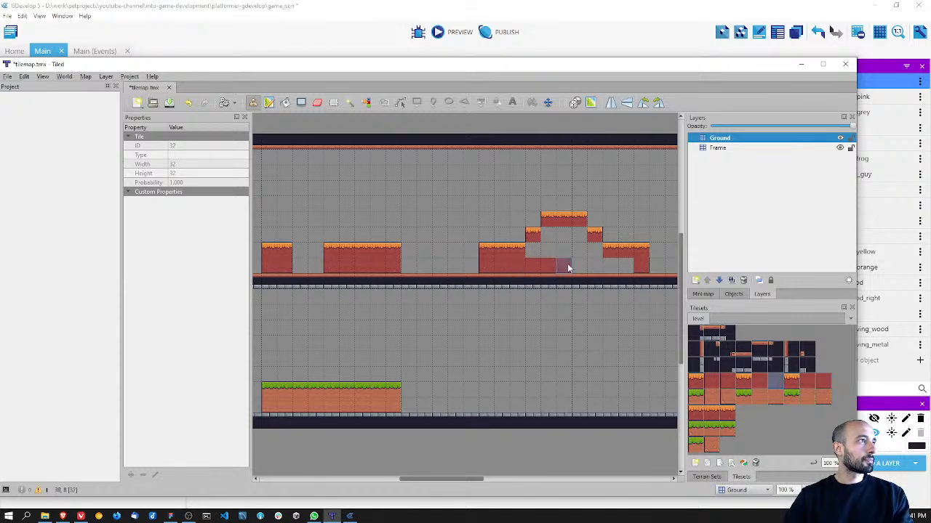
pyautogui.moveTo(566, 269); pyautogui.dragTo(623, 265)
# Step: Fill the hill's remaining interior with dirt middle tiles
pyautogui.click(759, 382)
pyautogui.click(552, 234)
pyautogui.moveTo(553, 252); pyautogui.dragTo(533, 251)
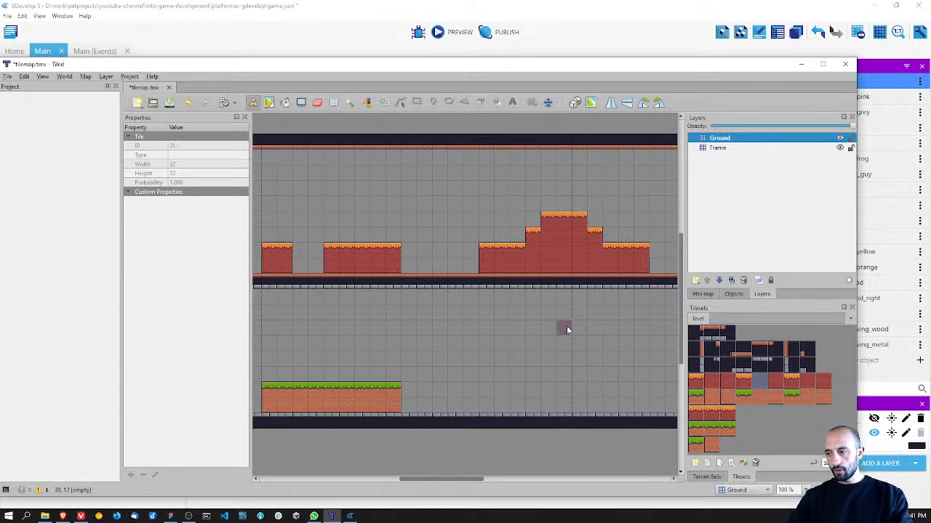
pyautogui.moveTo(544, 343); pyautogui.dragTo(510, 321, button='middle')
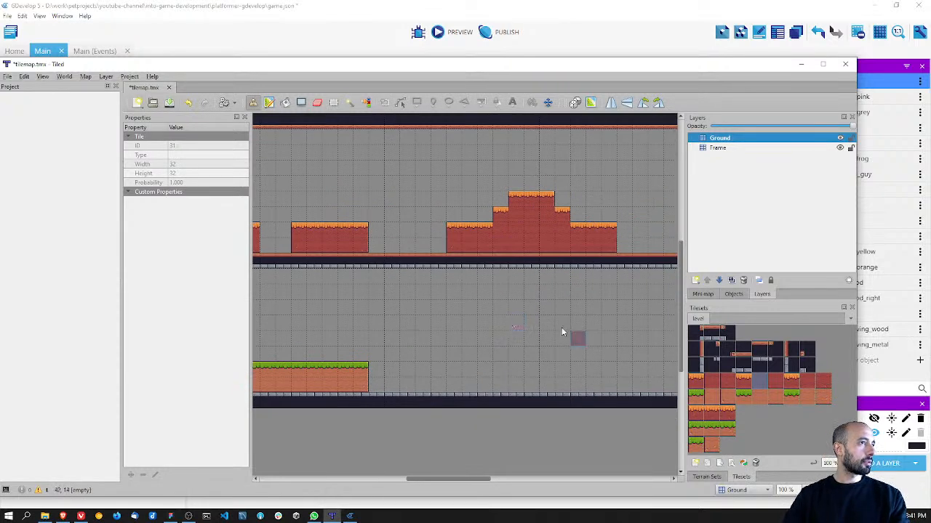
# Step: Build a two-tile-wide grass block in the lower area below the hill's left end, at columns 34 and 35, rows 16 and 17
pyautogui.click(695, 396)
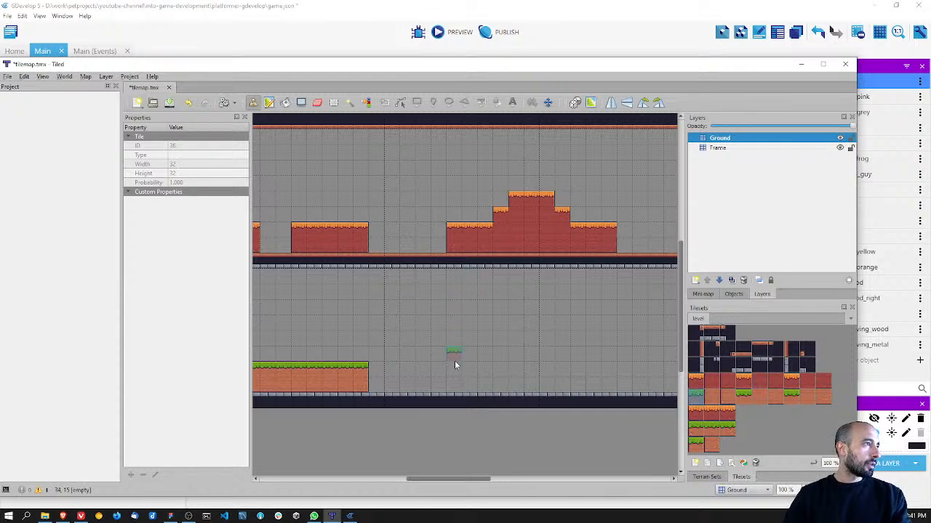
pyautogui.click(455, 368)
pyautogui.click(729, 396)
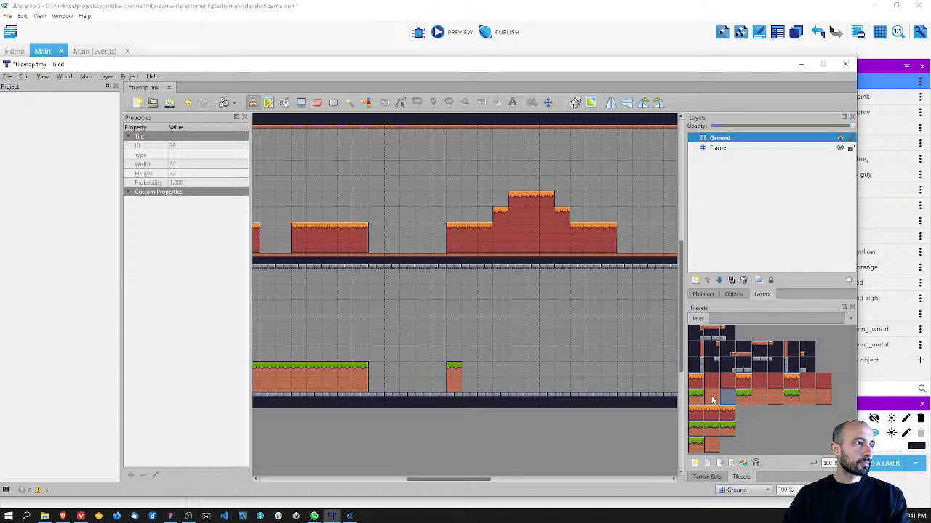
pyautogui.click(469, 369)
pyautogui.click(793, 396)
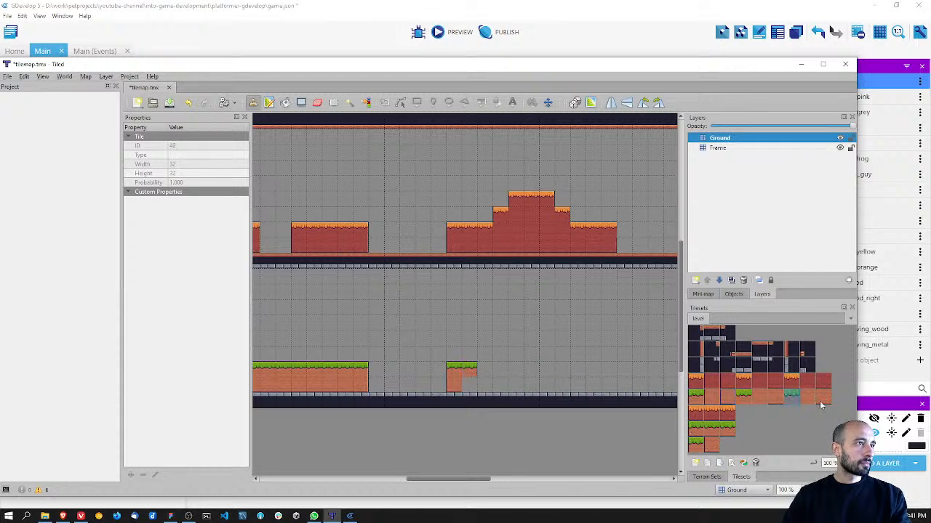
pyautogui.click(829, 399)
pyautogui.click(469, 385)
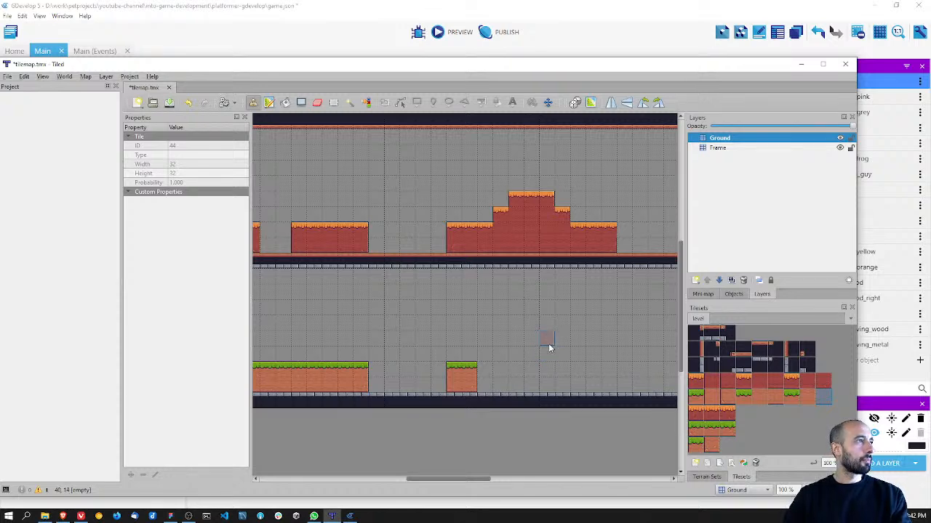
# Step: Build a matching two-tile-wide grass block at columns 43 and 44, rows 16 and 17, below the hill's right end
pyautogui.moveTo(530, 342); pyautogui.dragTo(495, 337, button='middle')
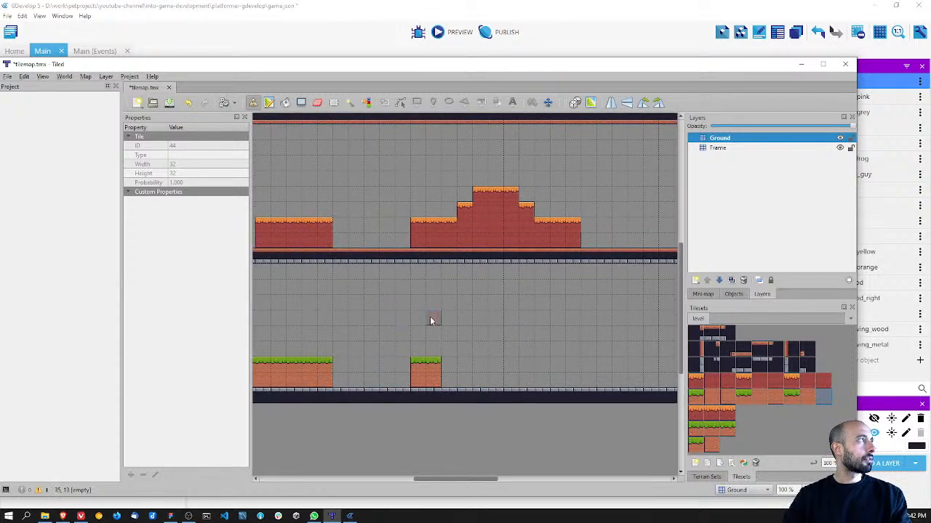
pyautogui.click(701, 397)
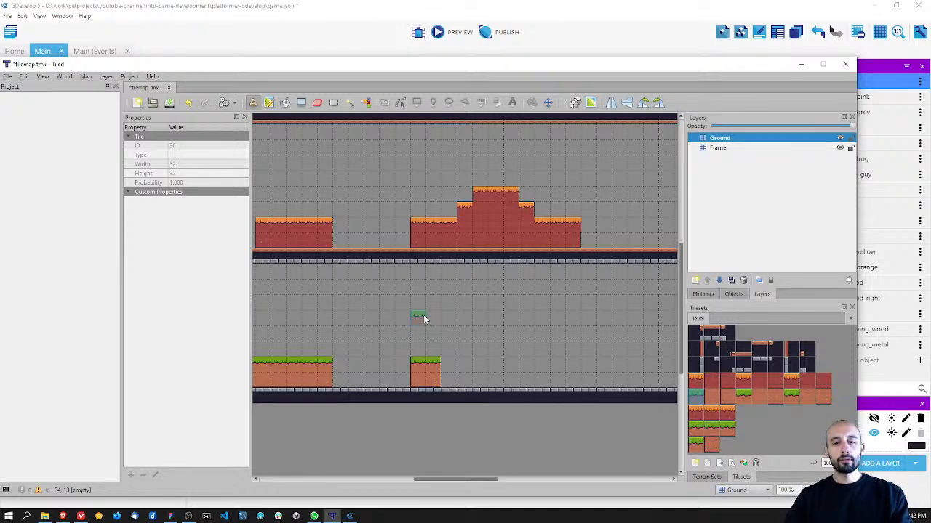
pyautogui.click(556, 363)
pyautogui.click(571, 365)
pyautogui.click(729, 401)
pyautogui.click(559, 381)
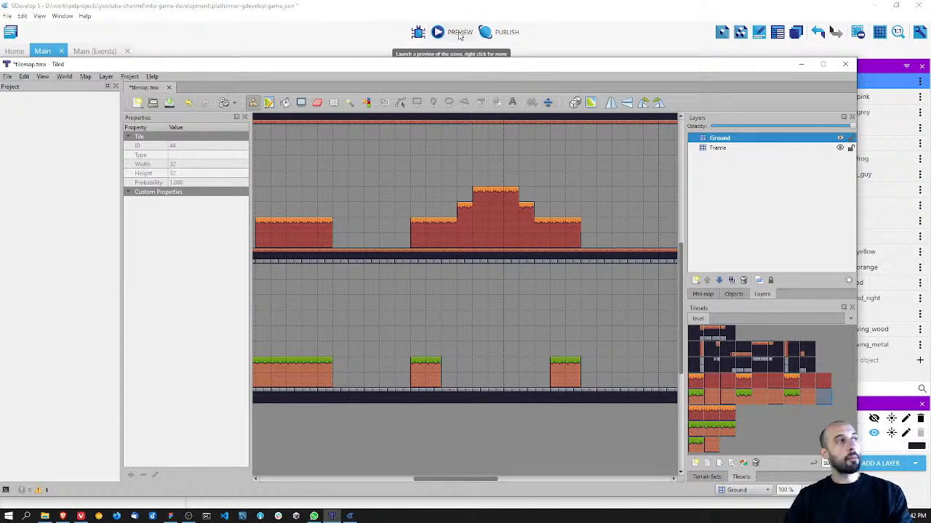
pyautogui.click(458, 208)
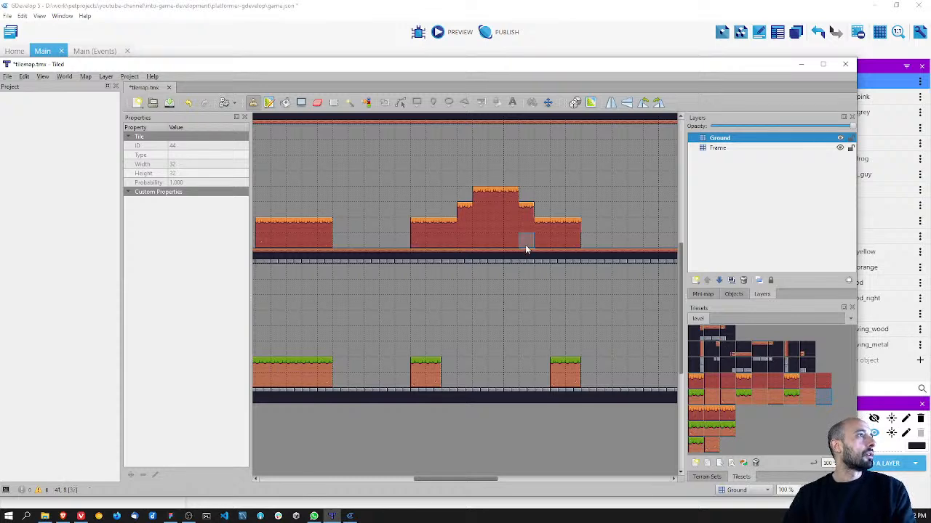
# Step: Export the tilemap as JSON to the game project's assets/level folder
pyautogui.moveTo(560, 69); pyautogui.dragTo(544, 36)
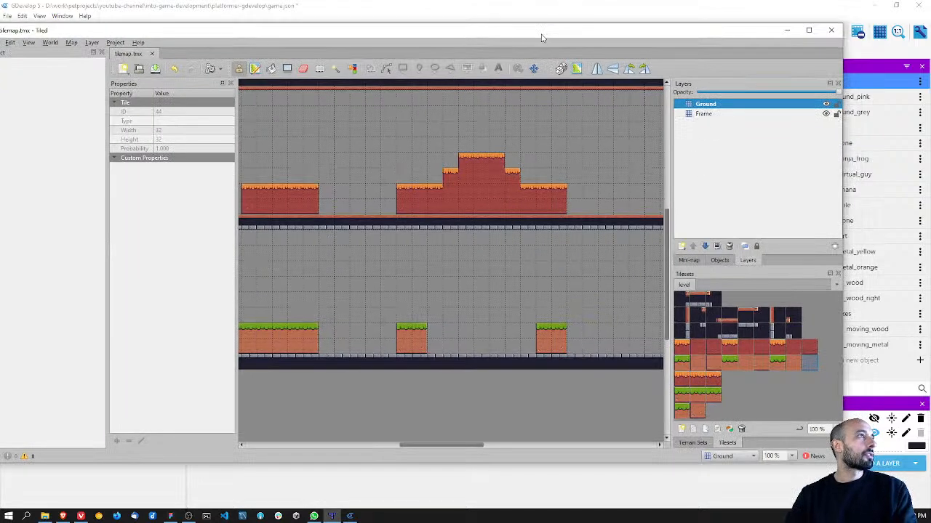
pyautogui.click(13, 42)
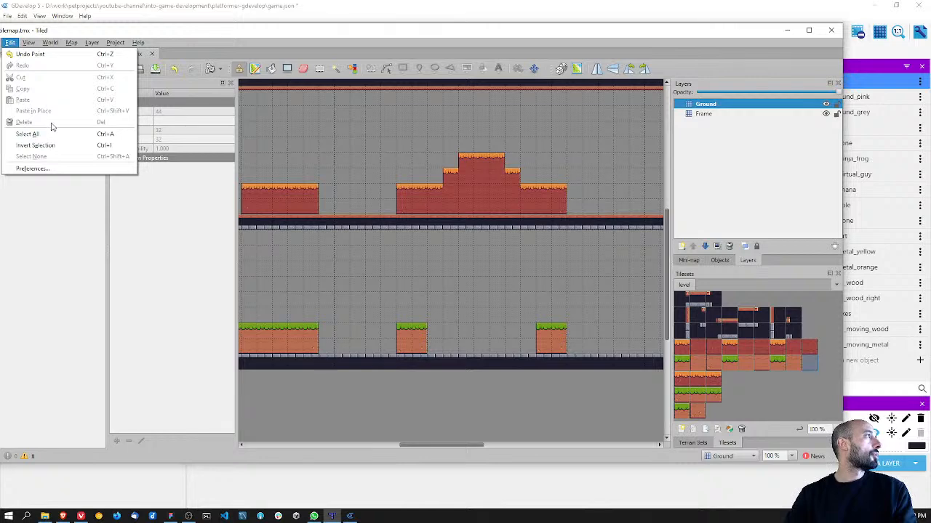
pyautogui.click(120, 33)
pyautogui.moveTo(173, 34); pyautogui.dragTo(243, 45)
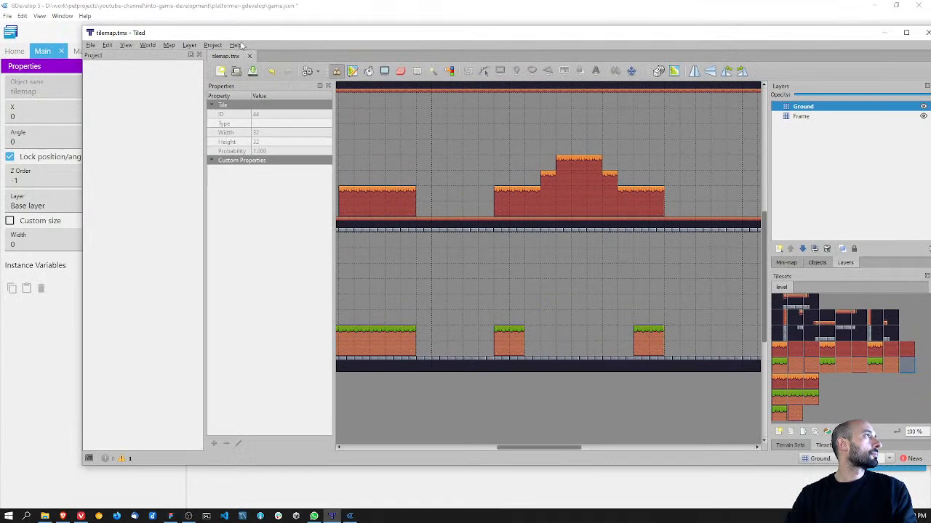
pyautogui.click(91, 45)
pyautogui.click(147, 140)
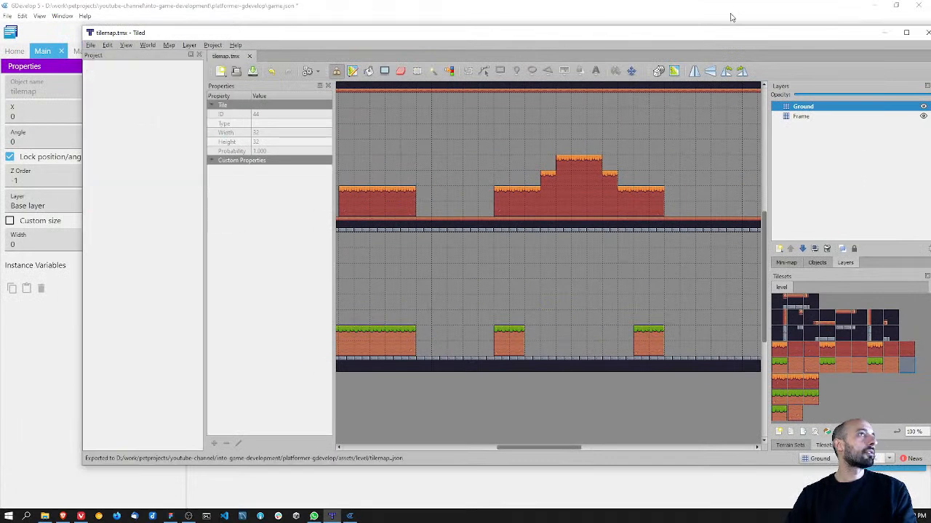
# Step: Switch to GDevelop and choose the exported JSON again as the tilemap object's Tilemap JSON file, applying the change
pyautogui.click(884, 33)
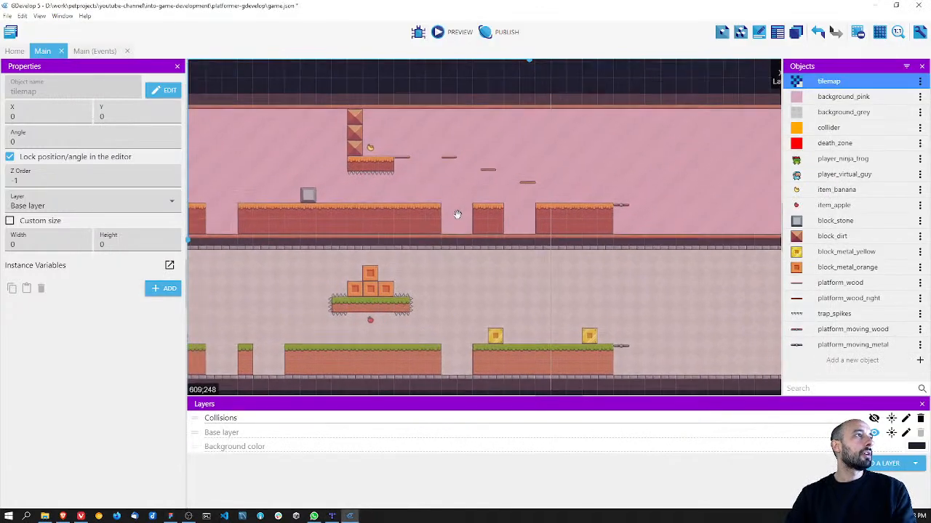
pyautogui.click(920, 82)
pyautogui.click(906, 95)
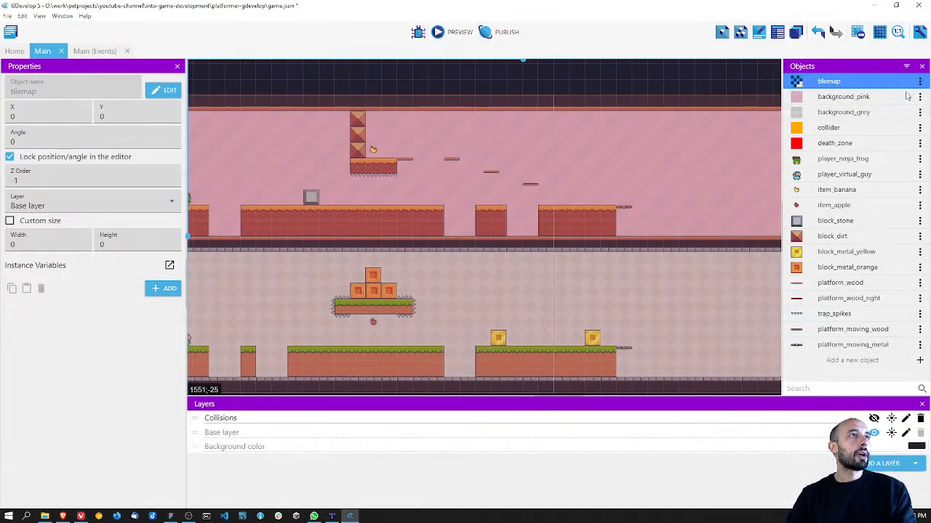
pyautogui.click(311, 266)
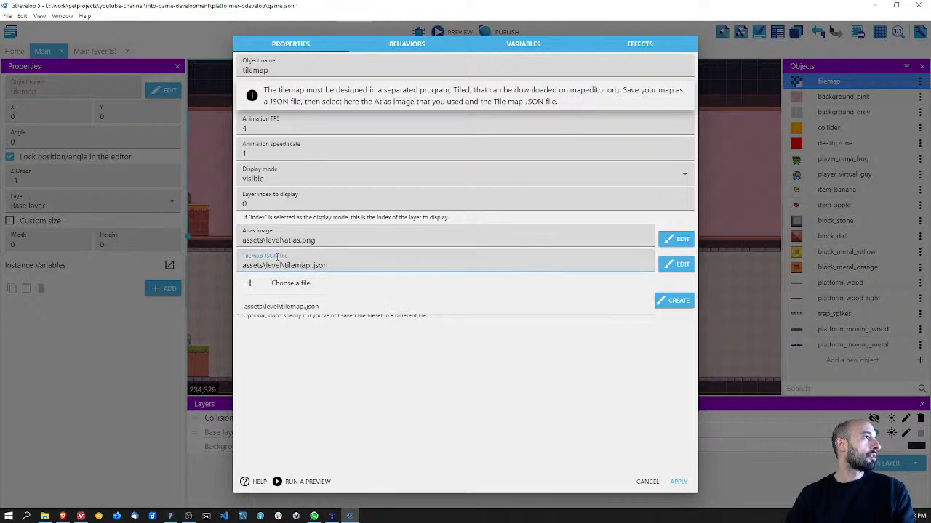
pyautogui.click(299, 284)
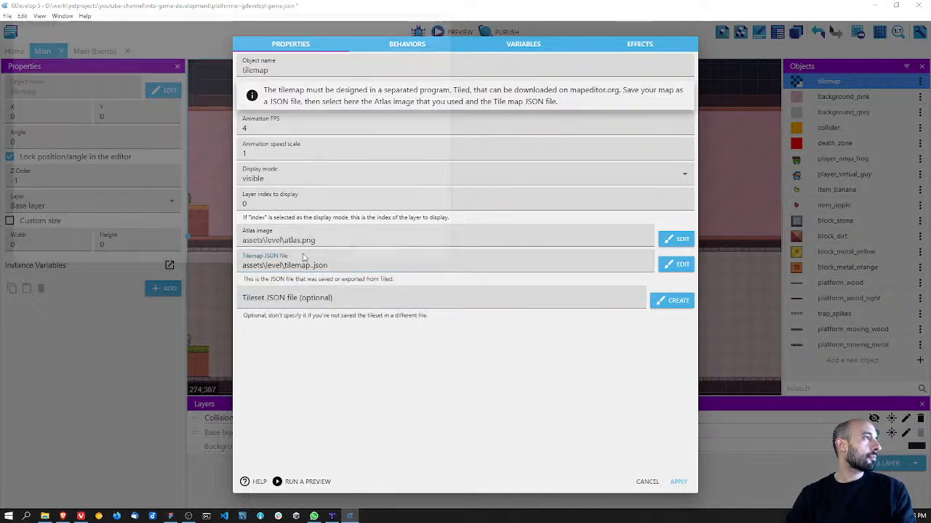
pyautogui.doubleClick(165, 93)
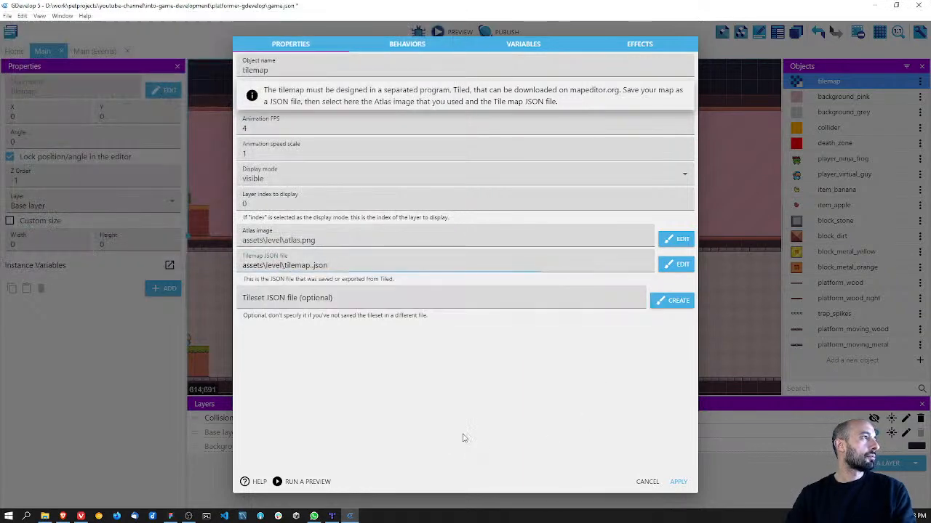
pyautogui.click(675, 482)
pyautogui.moveTo(429, 291); pyautogui.dragTo(497, 289, button='middle')
pyautogui.moveTo(653, 293); pyautogui.dragTo(453, 295, button='middle')
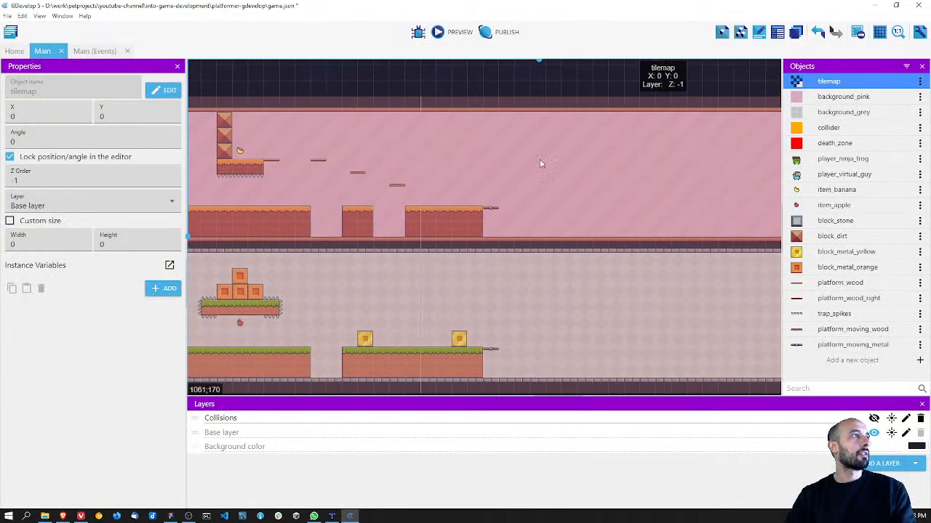
# Step: Preview the game and play both characters through the level to the moving platforms, examining the new ground beyond them
pyautogui.click(451, 33)
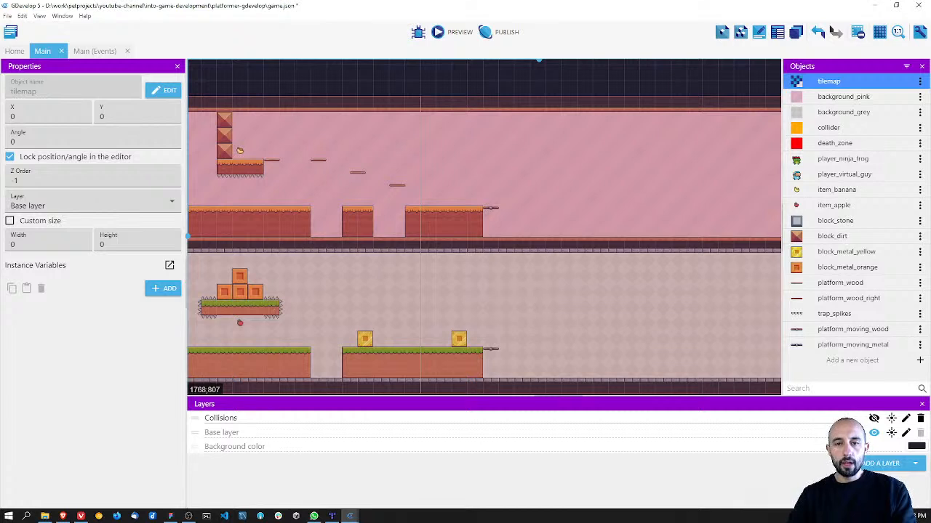
pyautogui.press('Right')
pyautogui.press('space')
pyautogui.press('space')
pyautogui.press('Right')
pyautogui.press('Right')
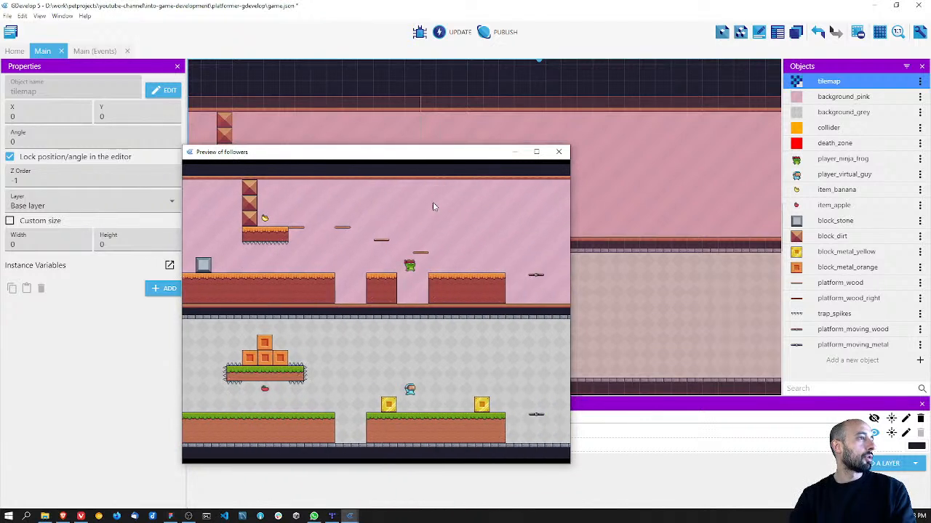
pyautogui.press('space')
pyautogui.press('Right')
pyautogui.press('space')
pyautogui.press('space')
pyautogui.press('Right')
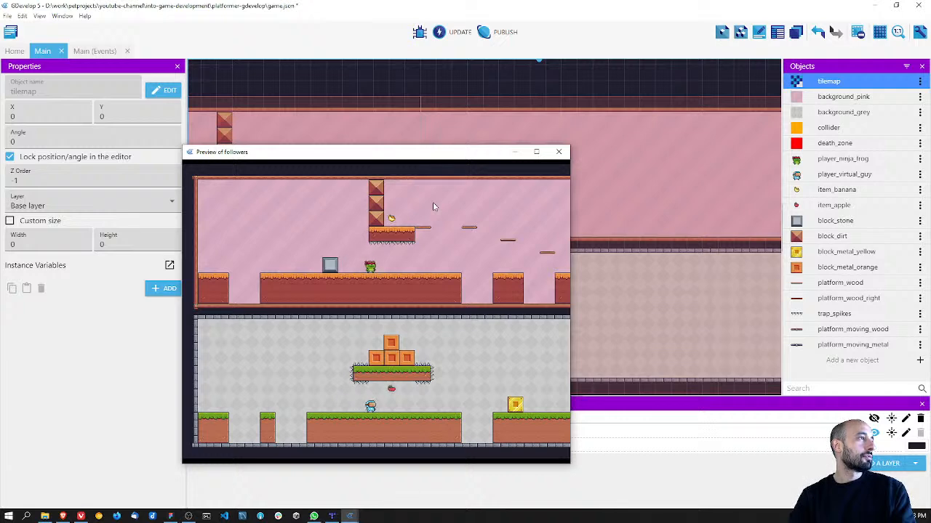
pyautogui.press('Right')
pyautogui.press('space')
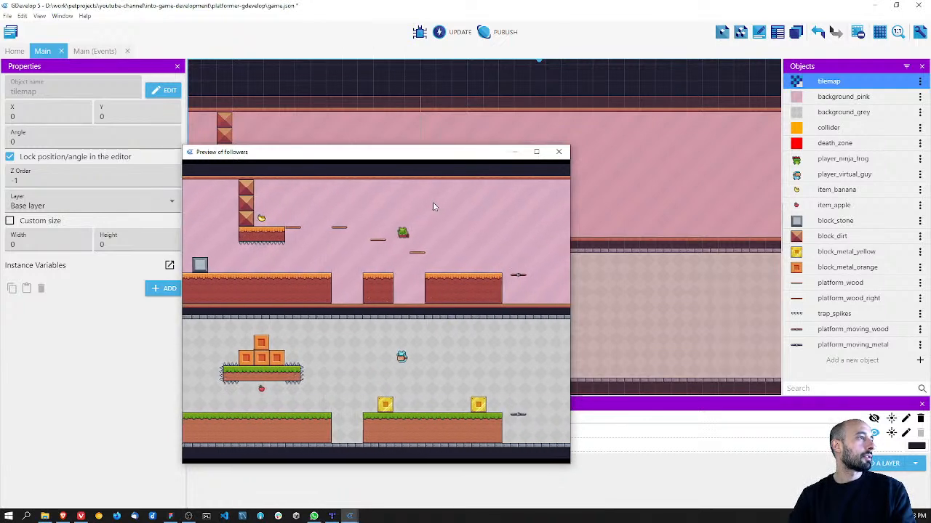
pyautogui.press('Right')
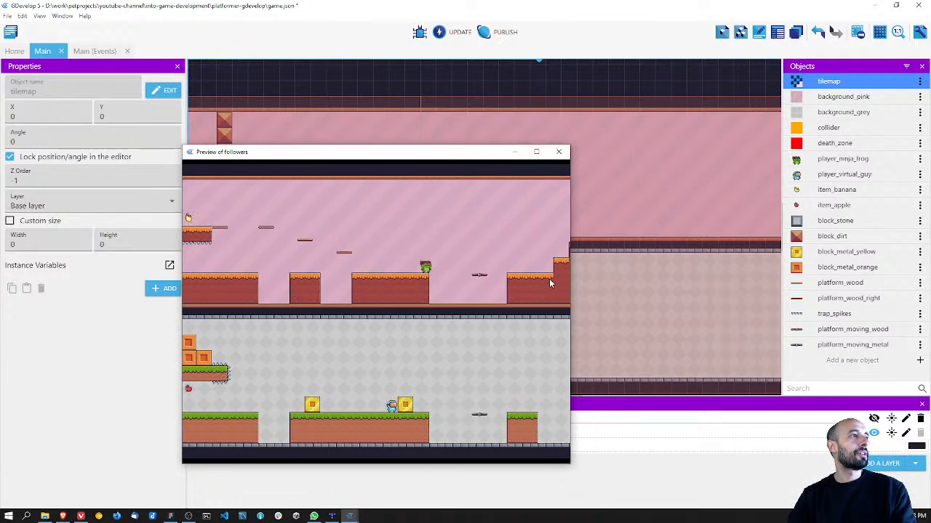
pyautogui.moveTo(473, 153); pyautogui.dragTo(467, 166)
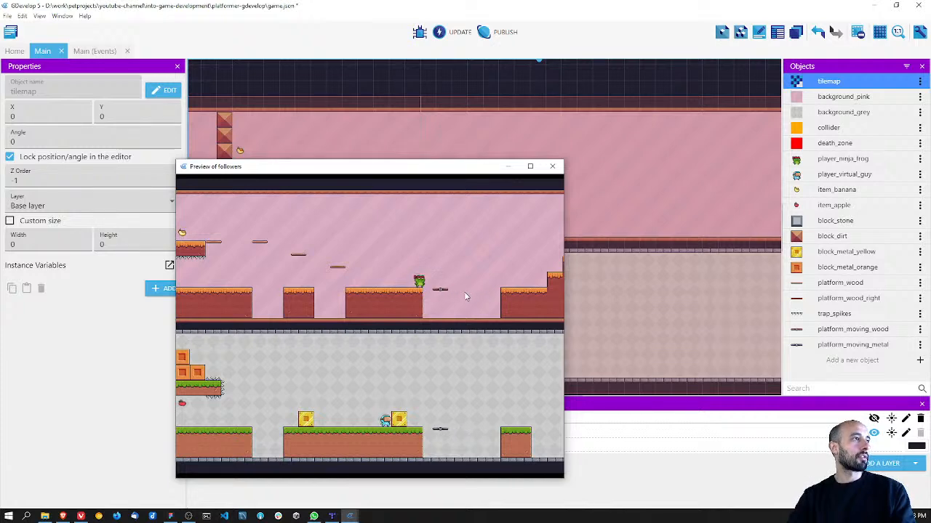
pyautogui.click(552, 167)
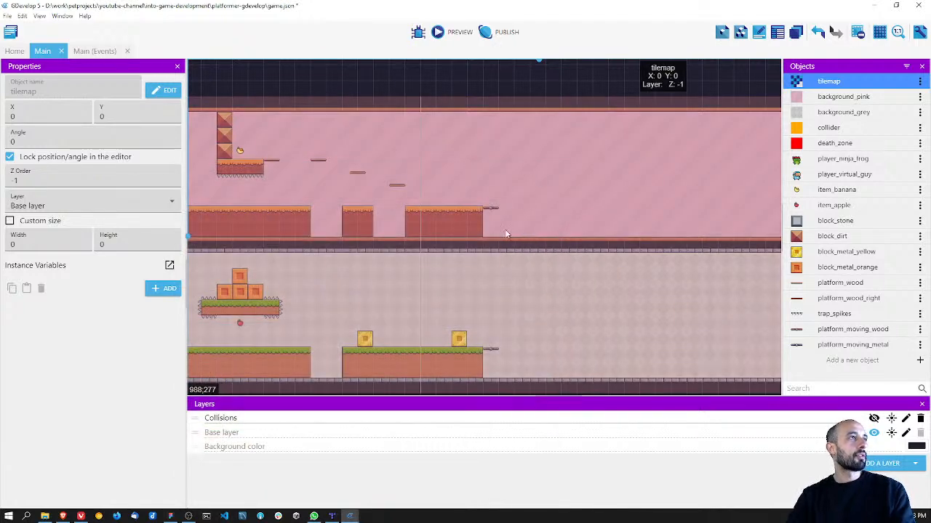
# Step: Save the project and restart GDevelop to reload the updated tilemap in the Main scene
pyautogui.moveTo(426, 195); pyautogui.dragTo(461, 190, button='middle')
pyautogui.hotkey('ctrl', 's')
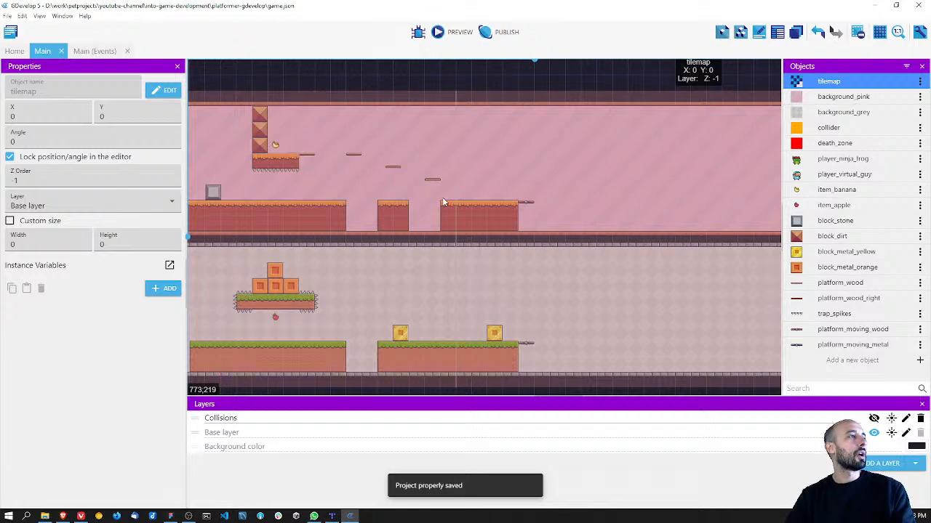
pyautogui.click(917, 5)
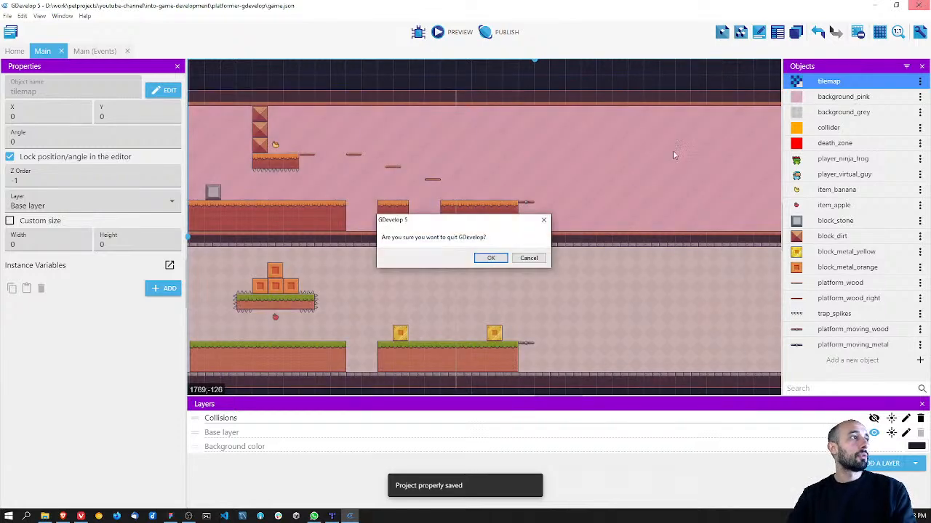
pyautogui.click(490, 259)
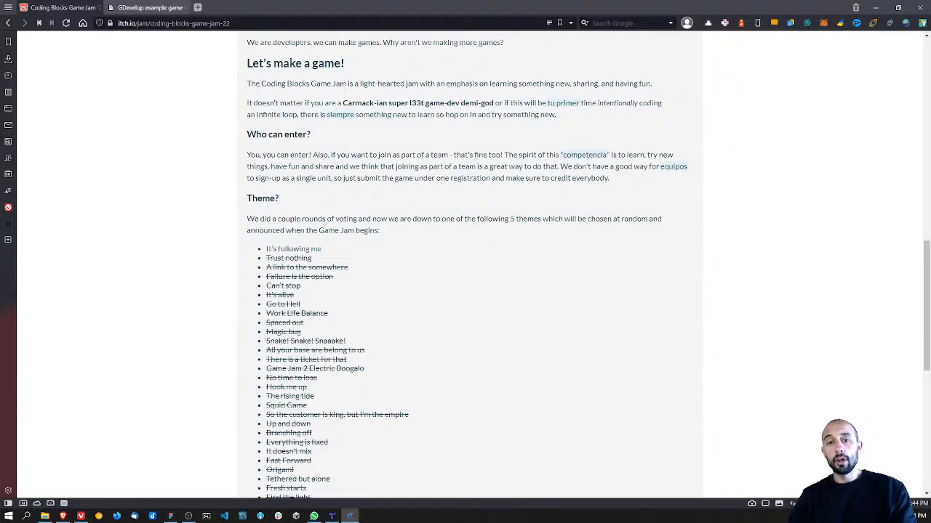
pyautogui.moveTo(513, 522); pyautogui.dragTo(361, 2)
pyautogui.hotkey('alt', 'Tab')
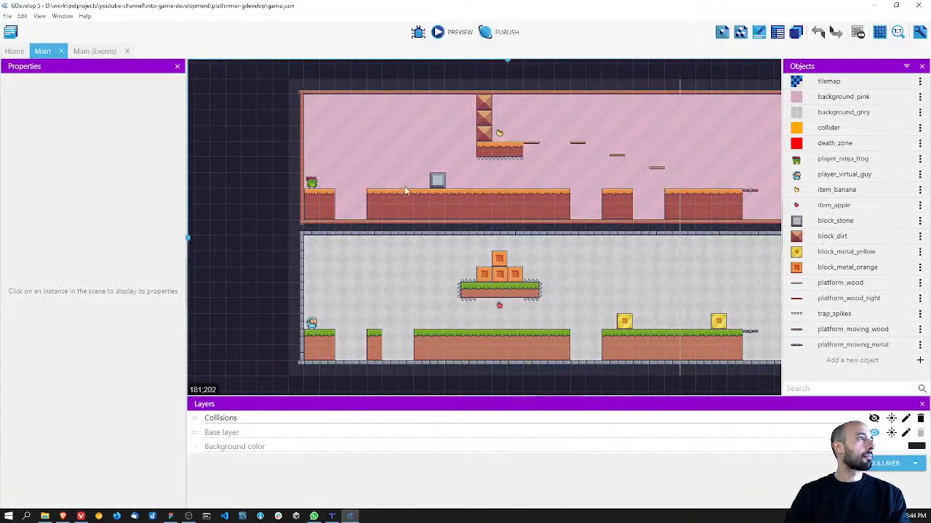
pyautogui.click(406, 191)
# Step: Compare the moving platforms with the new ground in the Main scene, and set the MoveRight tween's target X to 1056
pyautogui.hscroll(5, 254, 201)
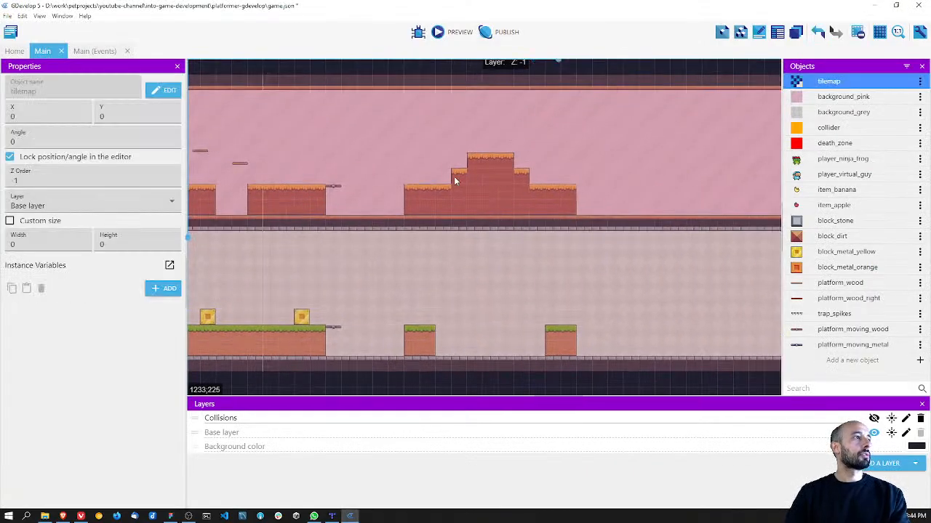
pyautogui.keyDown('shift'); pyautogui.hscroll(-3, 459, 226); pyautogui.keyUp('shift')
pyautogui.scroll(2, 454, 241)
pyautogui.scroll(-4, 452, 240)
pyautogui.keyDown('ctrl'); pyautogui.scroll(1, 438, 242); pyautogui.keyUp('ctrl')
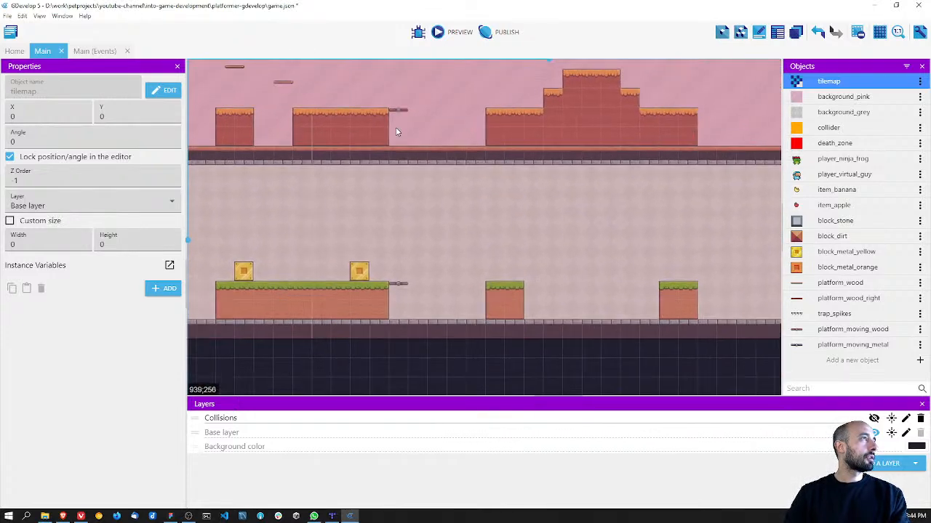
pyautogui.keyDown('ctrl'); pyautogui.scroll(3, 400, 135); pyautogui.keyUp('ctrl')
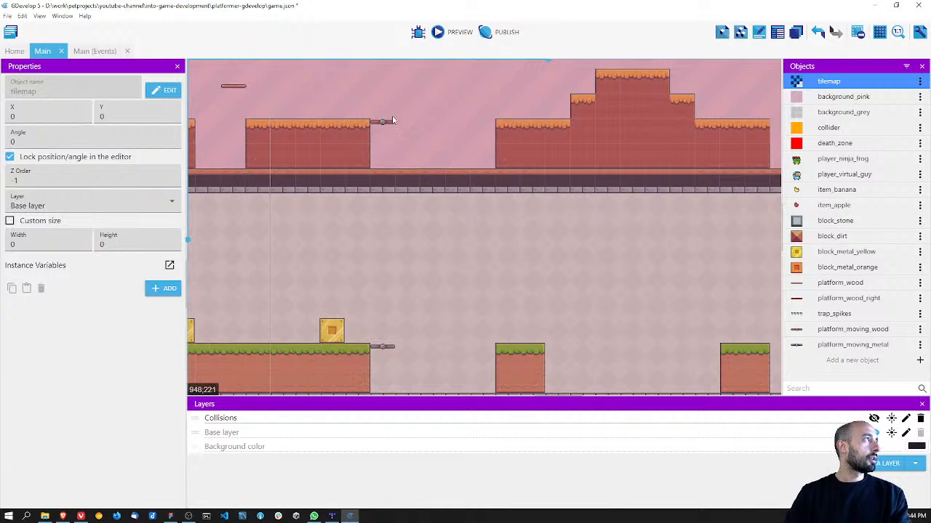
pyautogui.click(94, 51)
pyautogui.hotkey('ctrl', 's')
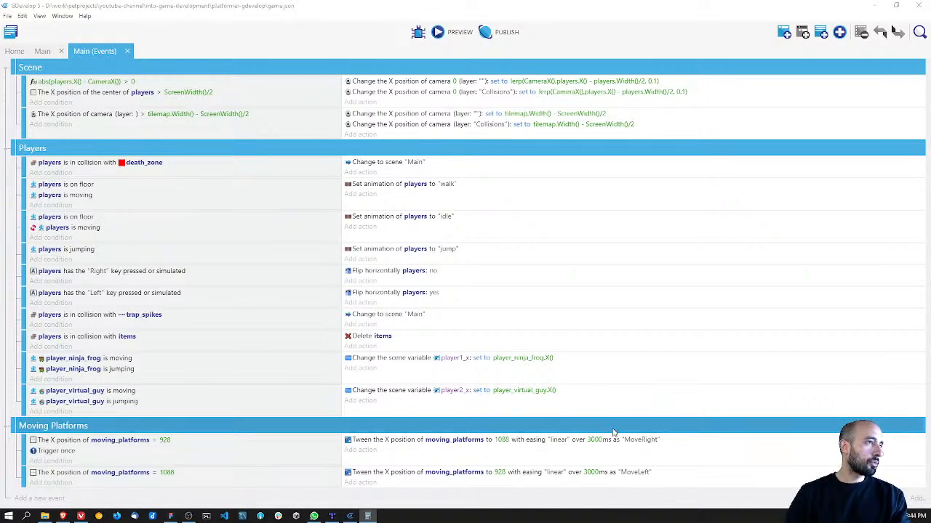
pyautogui.click(501, 440)
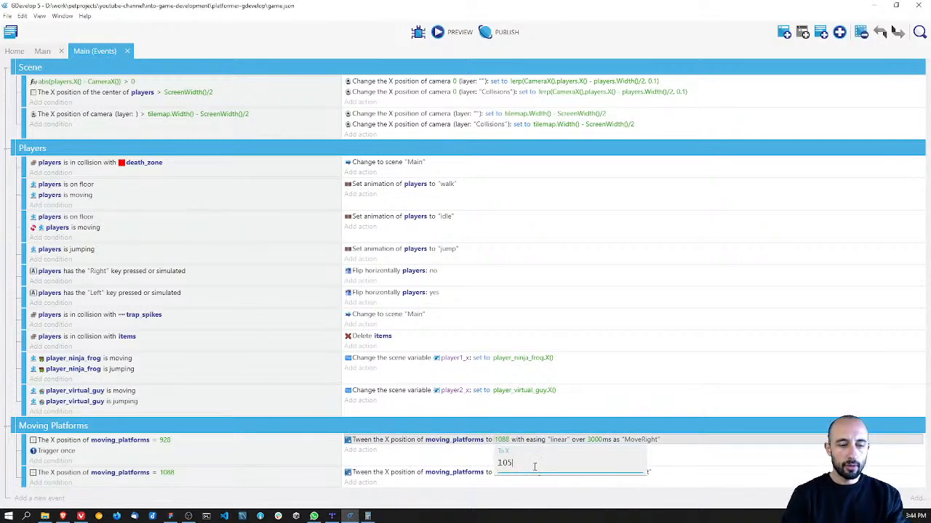
# Step: Set the X position compared in the MoveLeft event's moving_platforms condition to 1056 and save the project
pyautogui.click(175, 474)
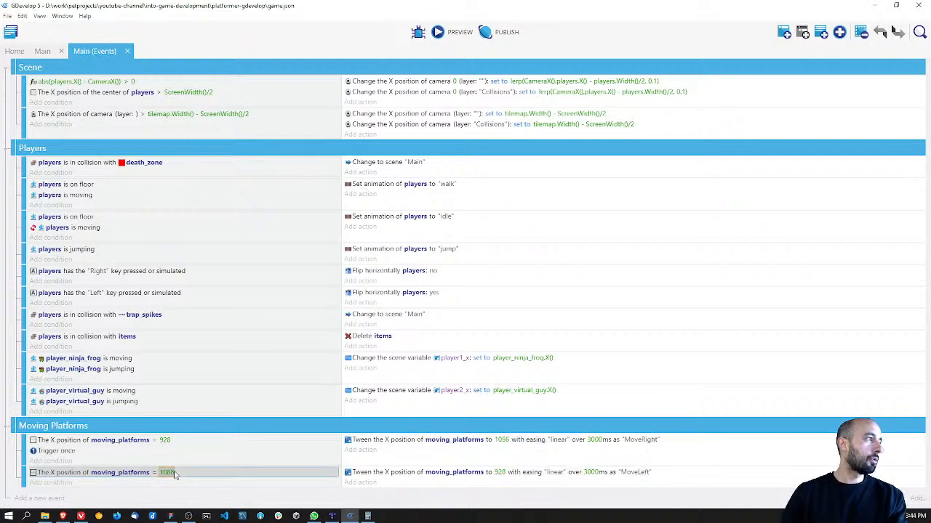
pyautogui.click(167, 473)
pyautogui.click(196, 455)
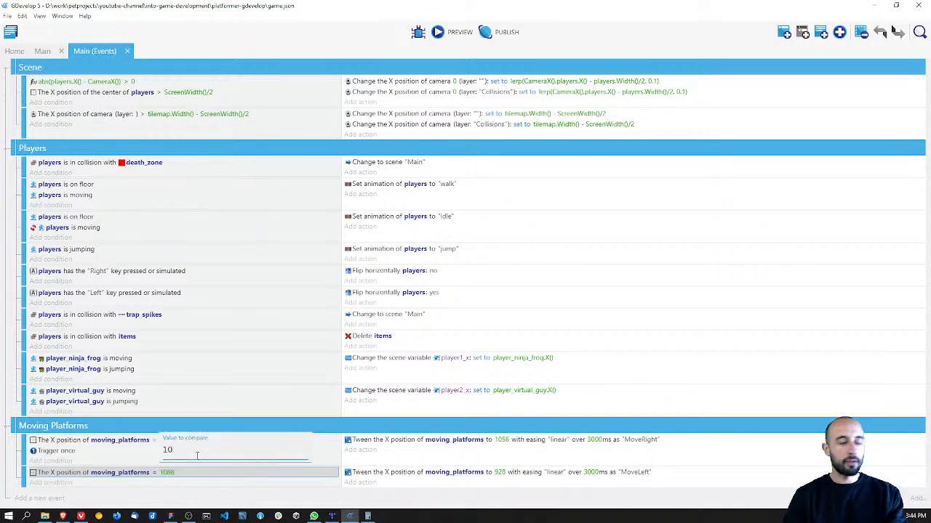
pyautogui.press('Return')
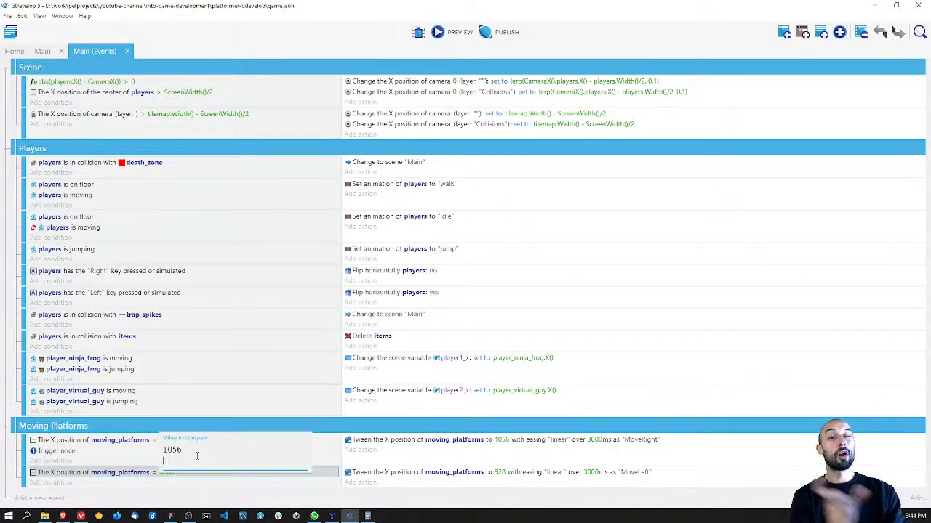
pyautogui.click(235, 402)
pyautogui.hotkey('ctrl', 's')
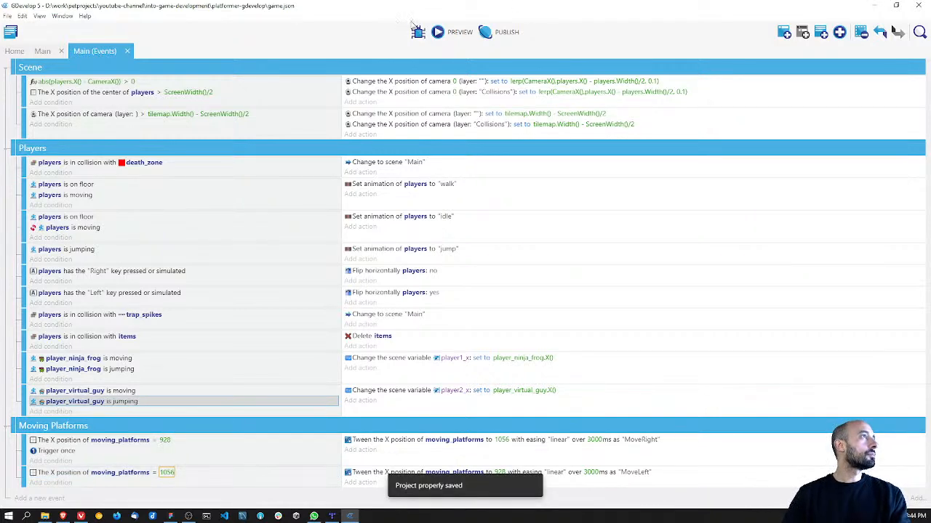
# Step: Preview the game to test the moving platforms' adjusted travel, and close the preview
pyautogui.click(452, 32)
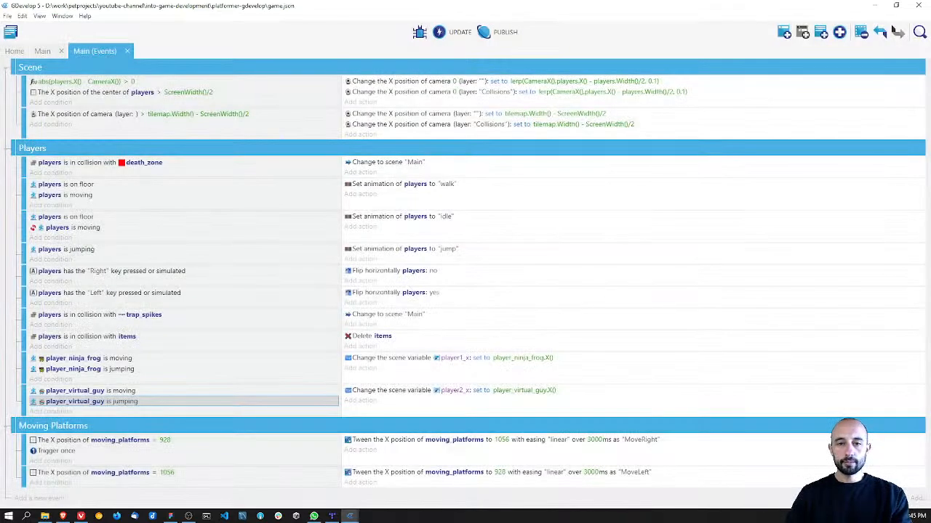
pyautogui.moveTo(436, 171); pyautogui.dragTo(441, 138)
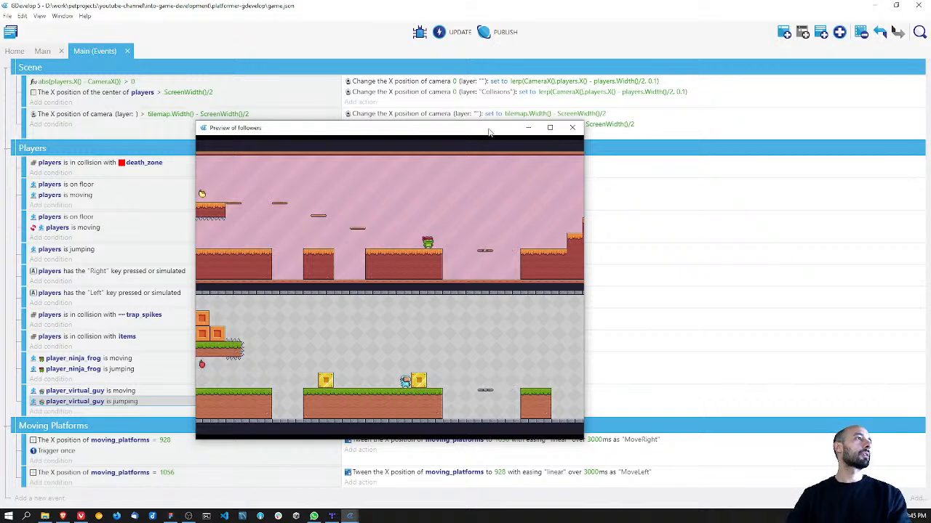
pyautogui.click(572, 128)
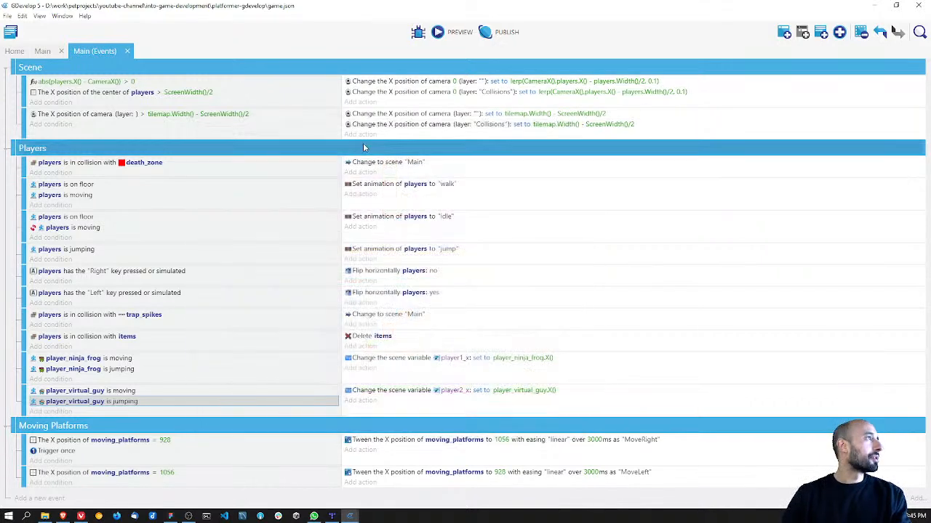
# Step: In the Main scene, relocate player_ninja_frog to X 1088, Y 192 on the upper ground beyond the moving platform
pyautogui.click(42, 51)
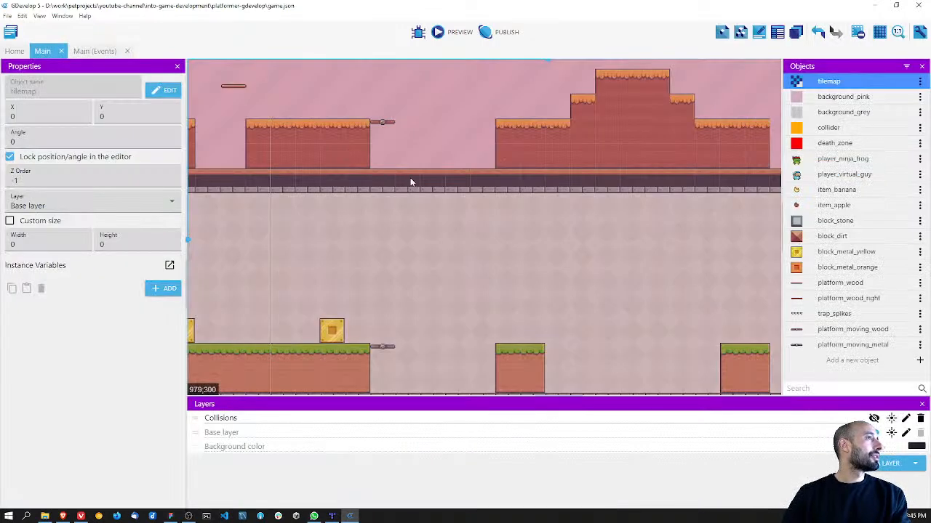
pyautogui.scroll(-5, 410, 182)
pyautogui.scroll(-8, 411, 182)
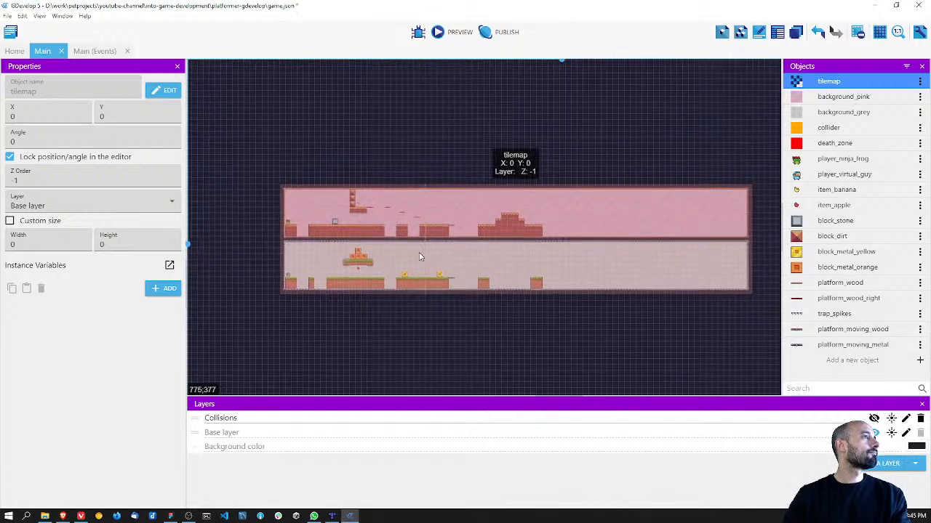
pyautogui.scroll(6, 421, 256)
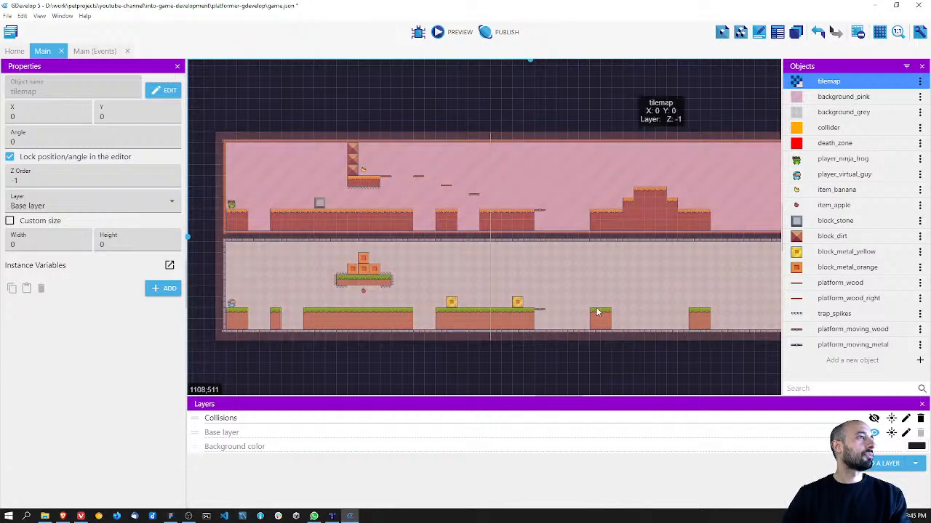
pyautogui.click(231, 204)
pyautogui.keyDown('shift'); pyautogui.click(232, 304); pyautogui.keyUp('shift')
pyautogui.moveTo(231, 305); pyautogui.dragTo(592, 305)
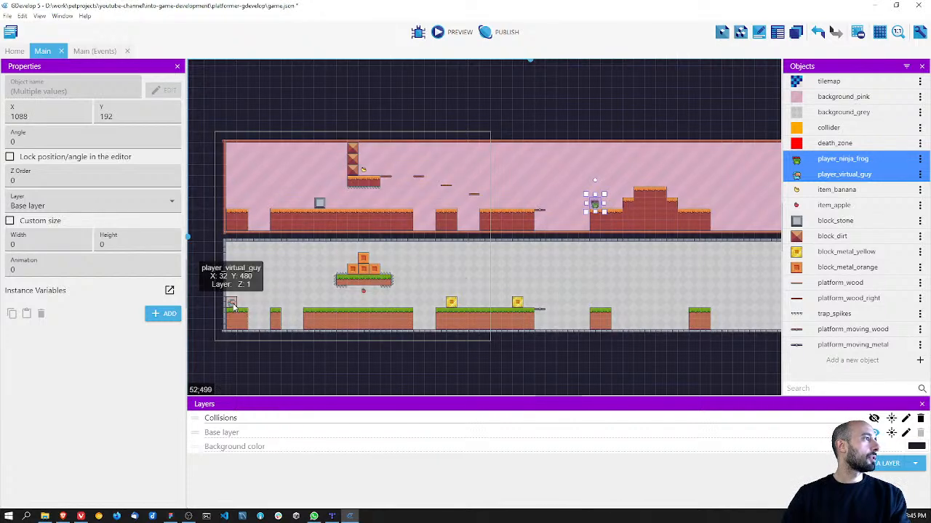
pyautogui.click(661, 141)
# Step: Unlock player_virtual_guy, place it on the lower ground block beyond the moving platform, and save the project
pyautogui.click(231, 304)
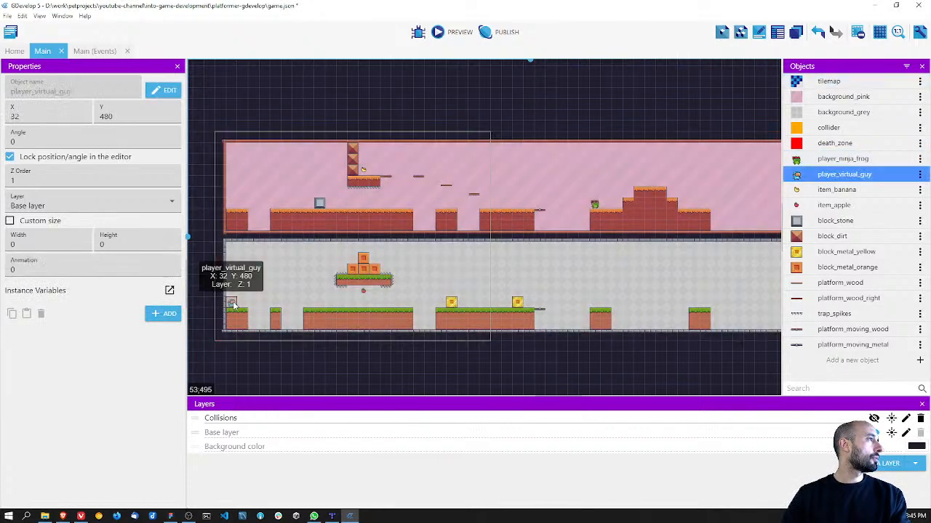
pyautogui.click(10, 157)
pyautogui.moveTo(233, 305); pyautogui.dragTo(595, 303)
pyautogui.moveTo(666, 277); pyautogui.dragTo(633, 236, button='middle')
pyautogui.scroll(1, 513, 255)
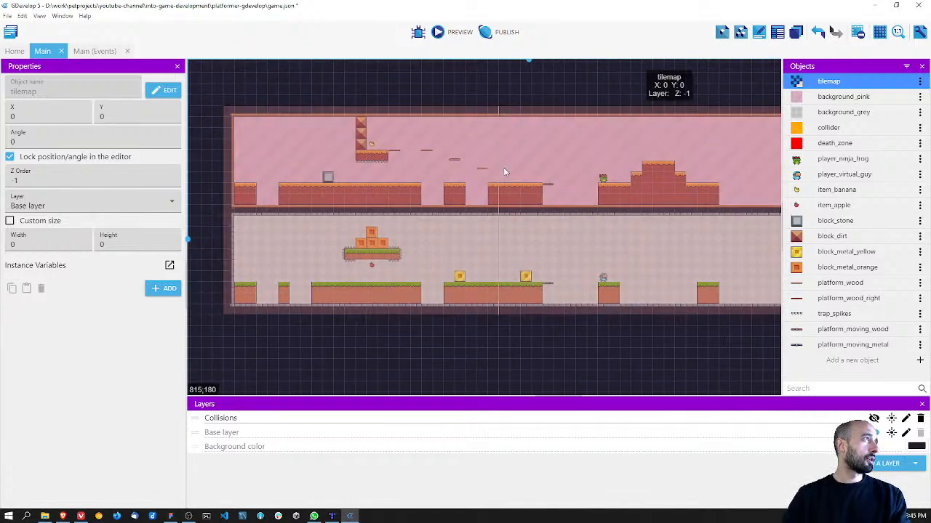
pyautogui.hotkey('ctrl', 's')
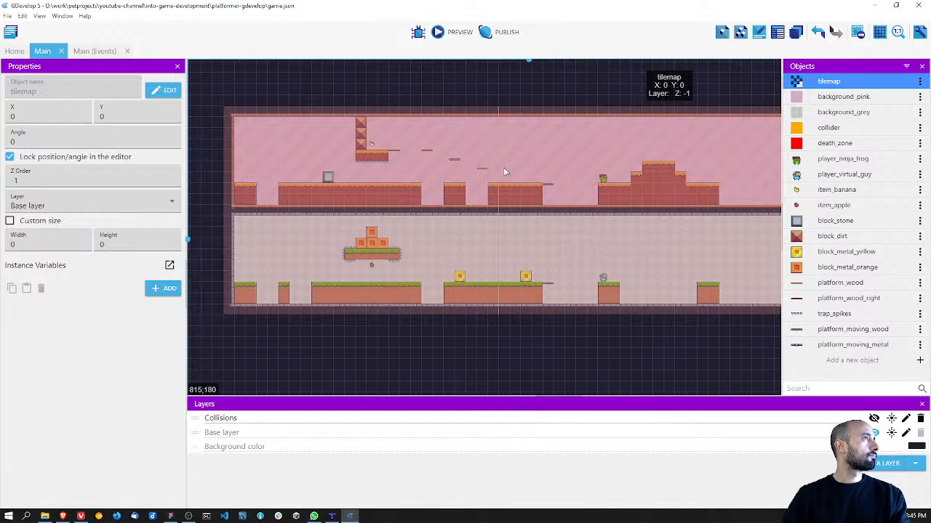
pyautogui.click(94, 51)
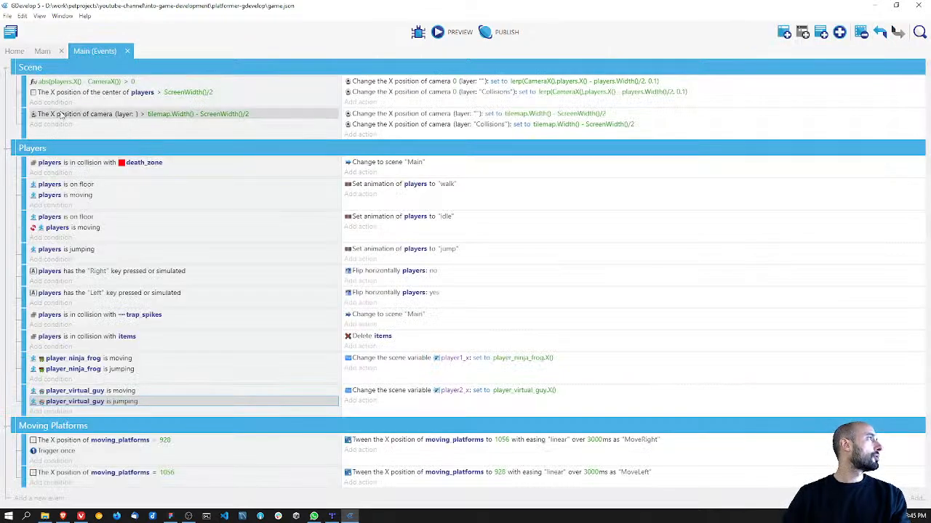
pyautogui.click(13, 51)
pyautogui.click(41, 51)
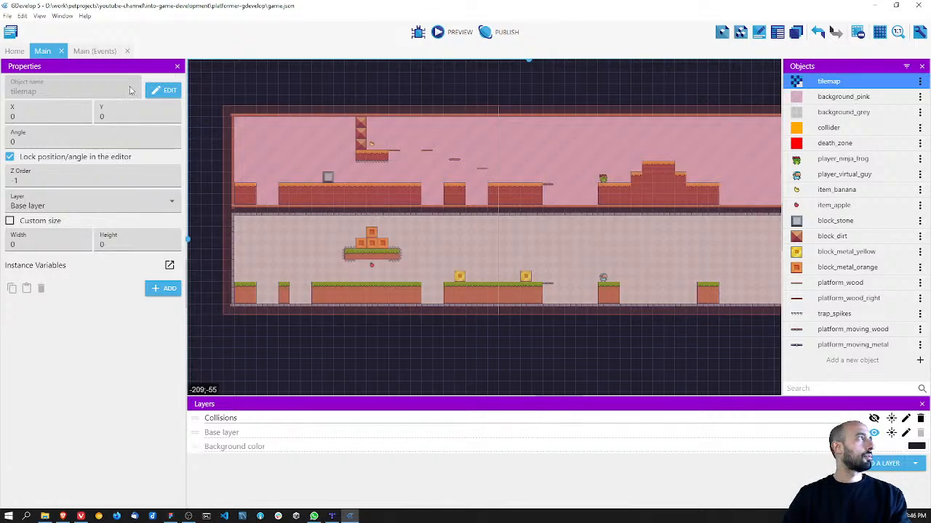
# Step: Add a new event at the end of the Scene group in the Main events, with a Trigger once while true condition
pyautogui.click(101, 51)
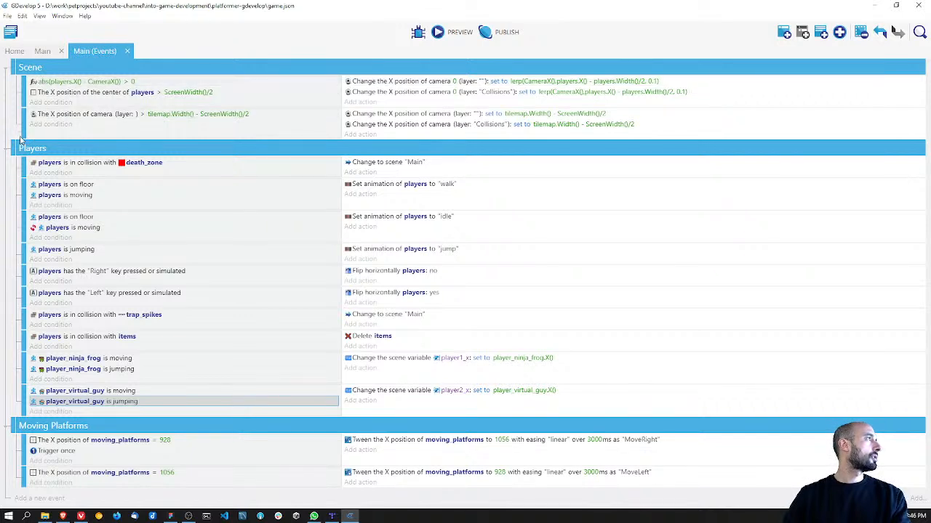
pyautogui.rightClick(32, 69)
pyautogui.click(72, 167)
pyautogui.click(51, 149)
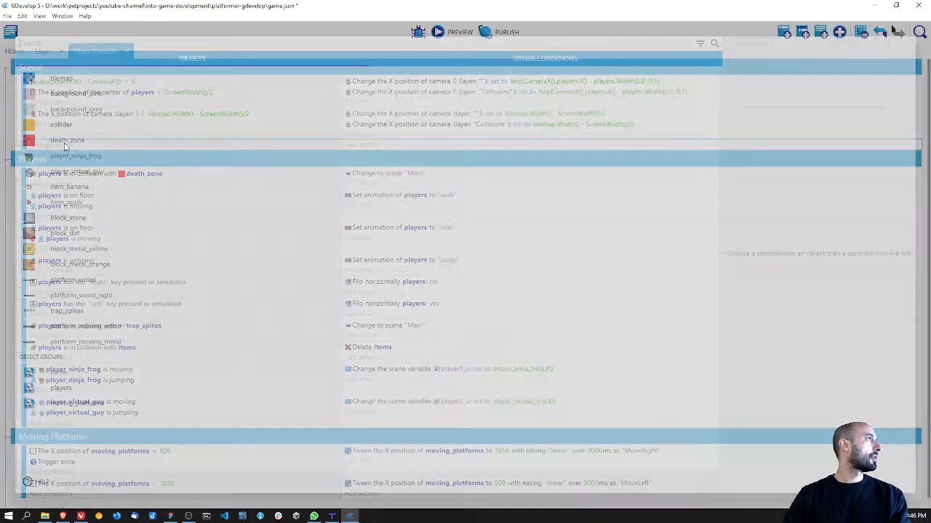
pyautogui.write('trigger')
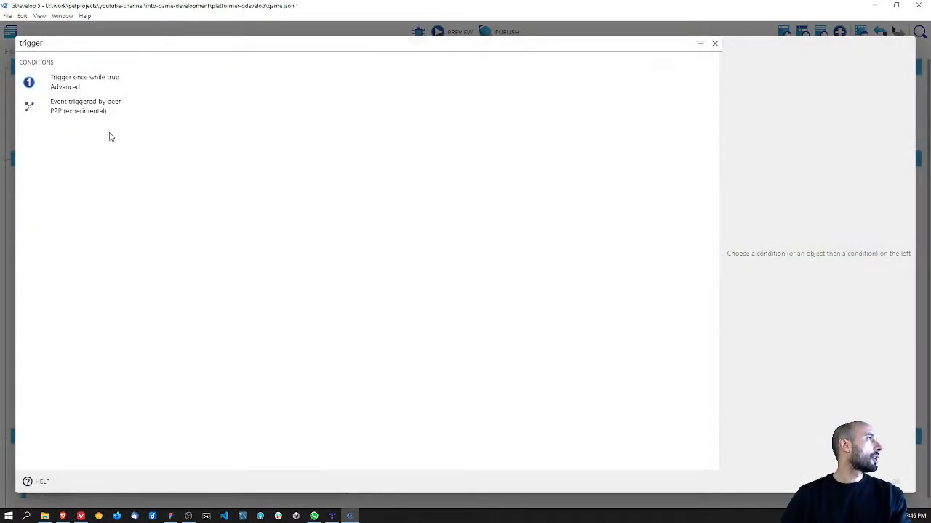
pyautogui.click(83, 87)
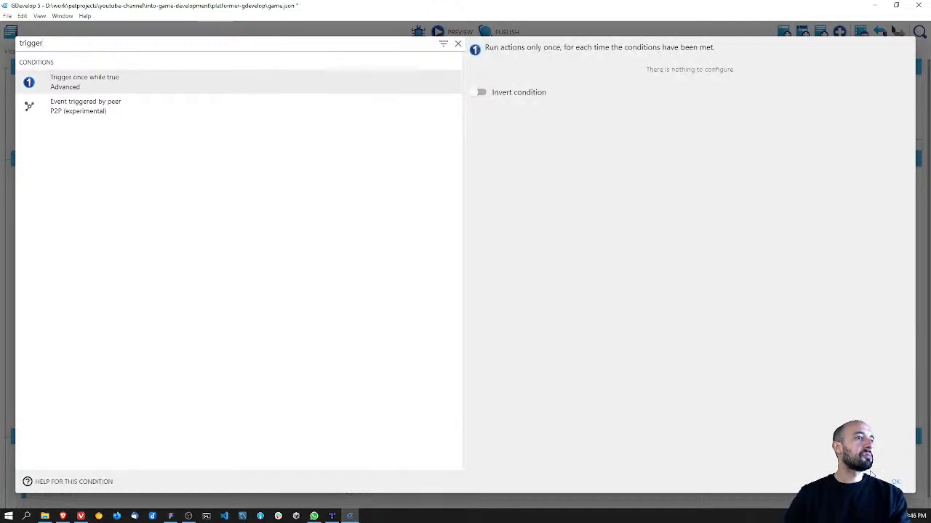
pyautogui.click(896, 482)
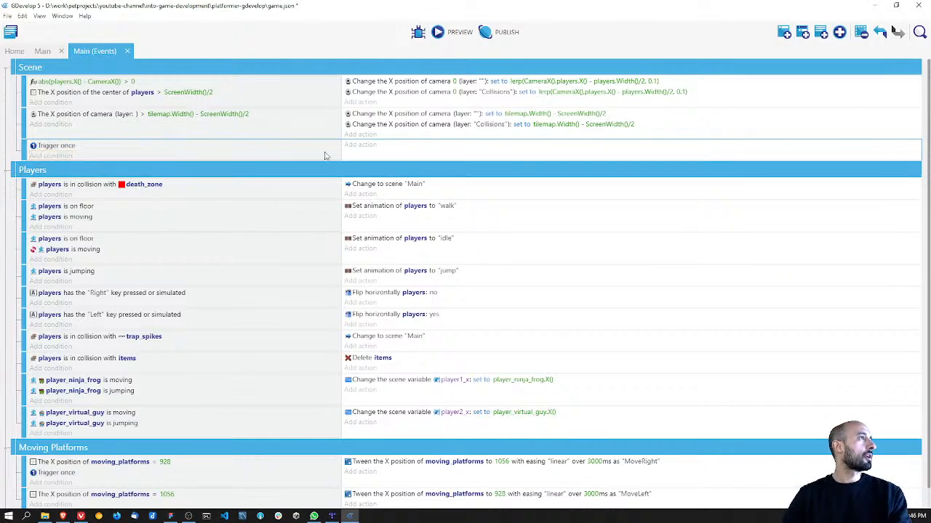
# Step: Add a Camera center X position action to the Trigger once event, setting the base layer camera to 1200
pyautogui.click(361, 146)
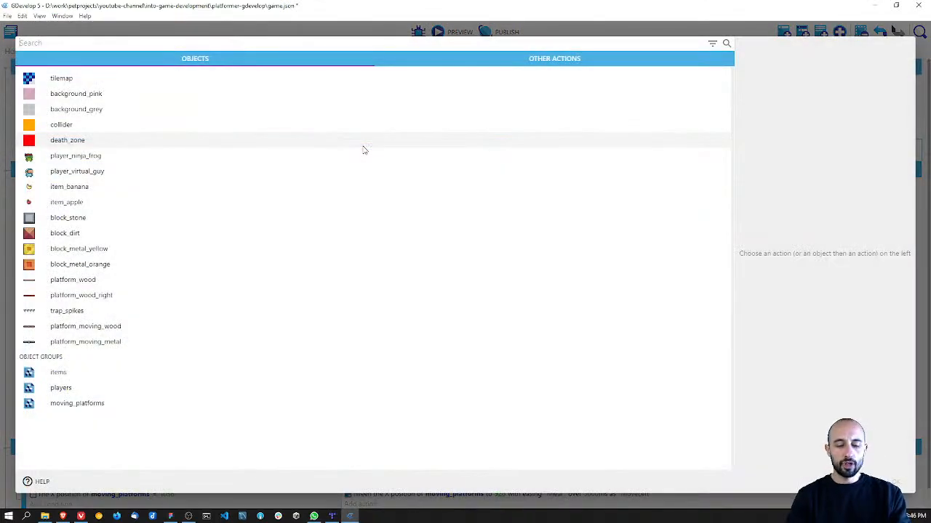
pyautogui.write('xamre')
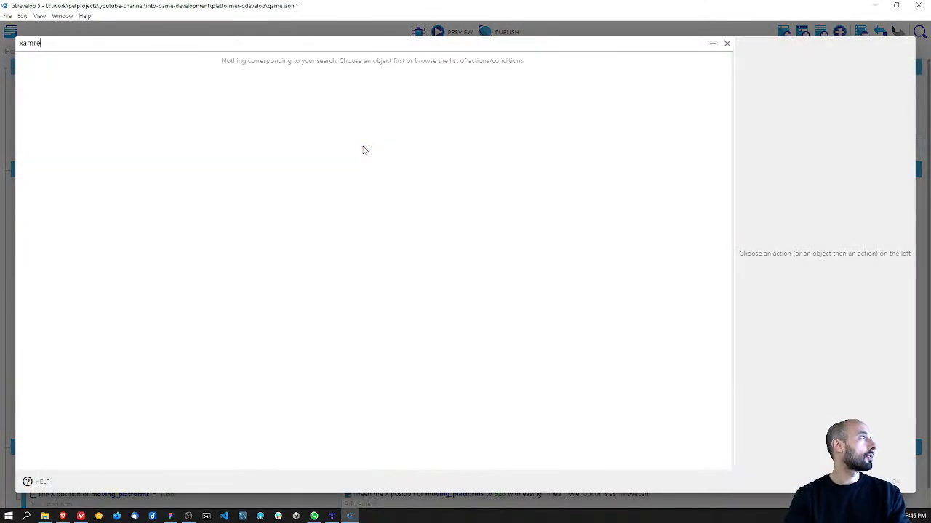
pyautogui.press('BackSpace')
pyautogui.press('BackSpace')
pyautogui.press('BackSpace')
pyautogui.press('BackSpace')
pyautogui.press('BackSpace')
pyautogui.write('camera x')
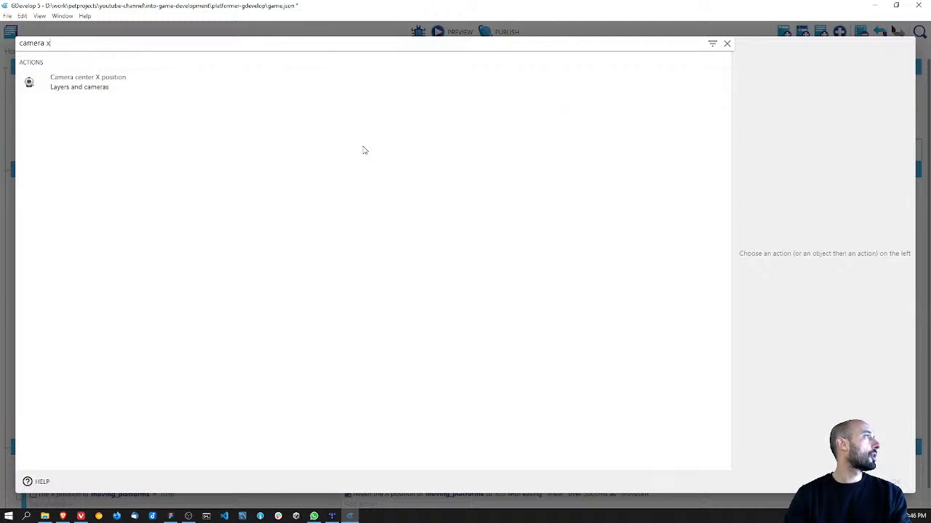
pyautogui.click(208, 80)
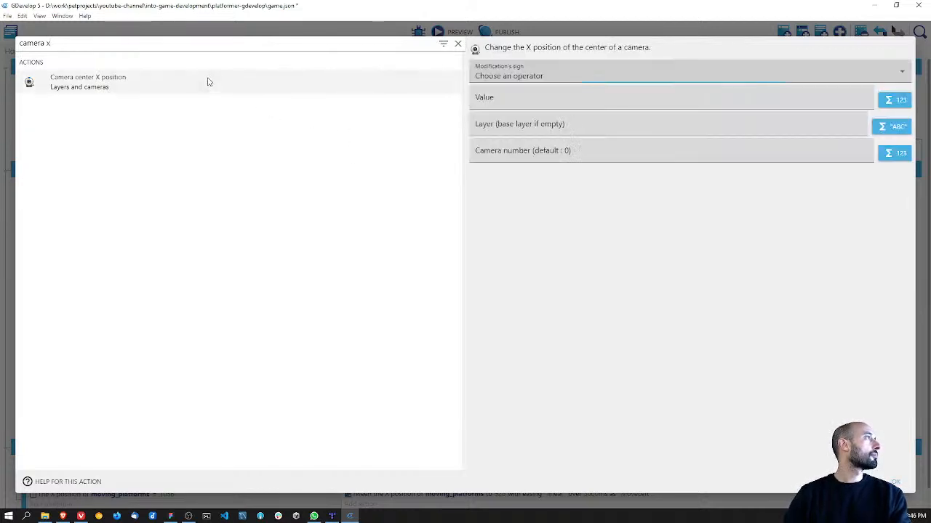
pyautogui.click(531, 77)
pyautogui.click(506, 97)
pyautogui.click(505, 99)
pyautogui.write('1200')
pyautogui.click(625, 207)
pyautogui.click(899, 484)
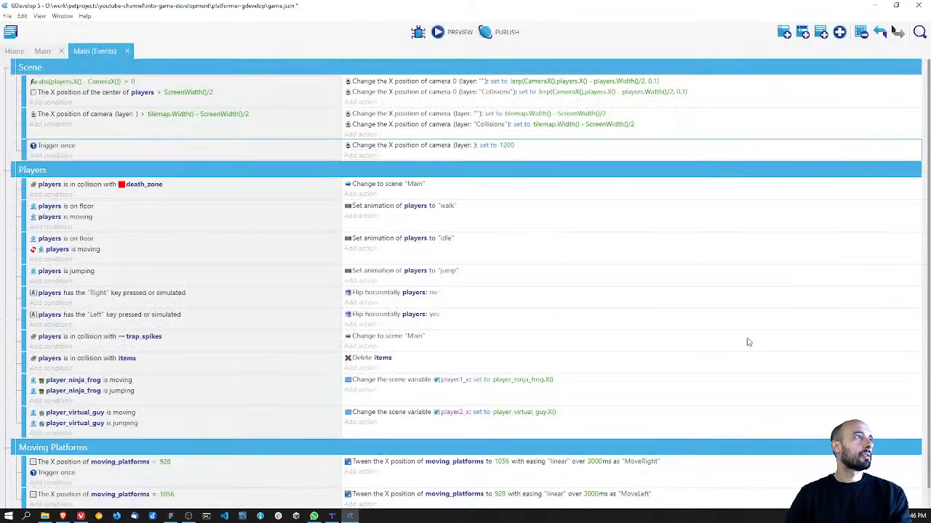
# Step: Duplicate the camera X position action within the Trigger once event
pyautogui.rightClick(423, 145)
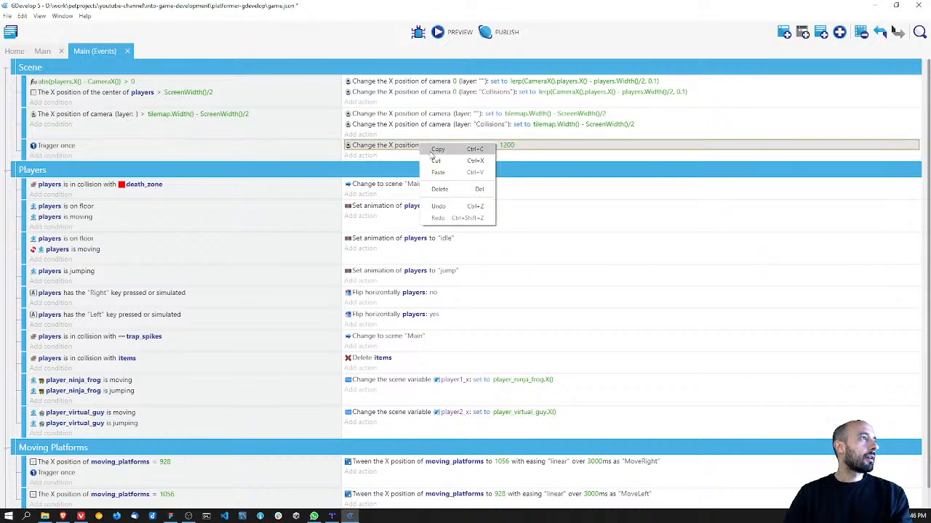
pyautogui.click(364, 156)
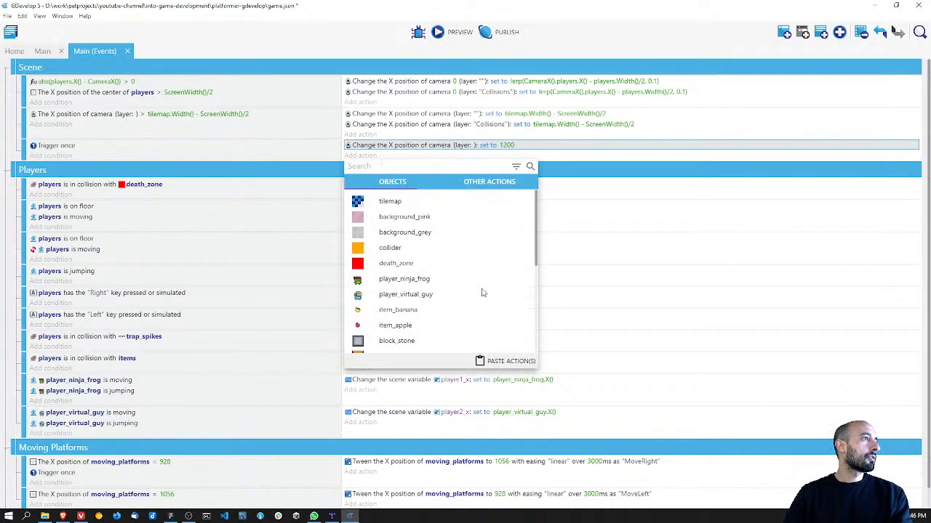
pyautogui.click(507, 361)
pyautogui.click(540, 166)
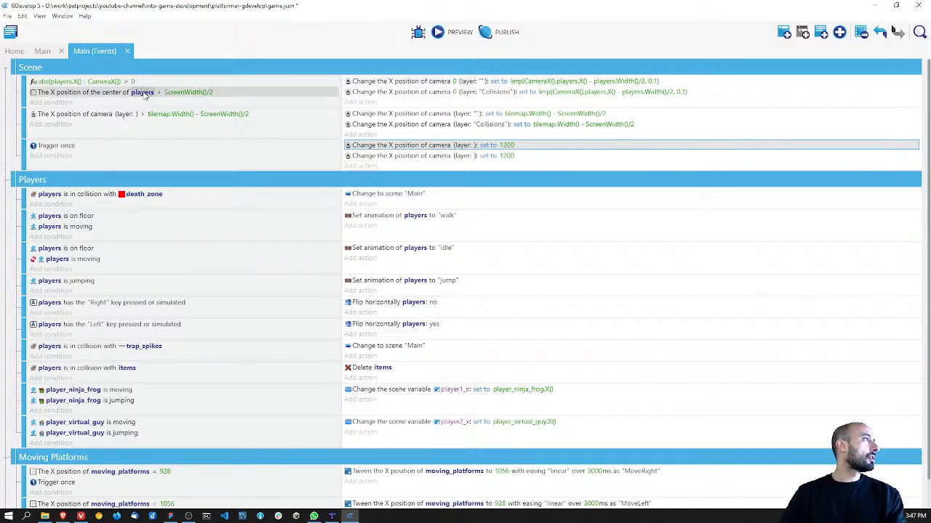
# Step: Check the players object used in the first camera event's condition and examine the Main scene's object groups
pyautogui.click(142, 92)
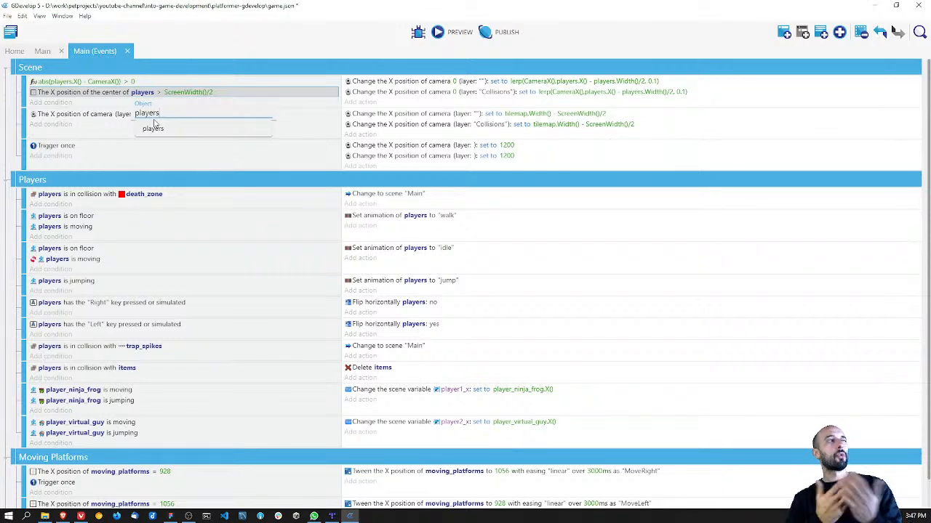
pyautogui.click(43, 50)
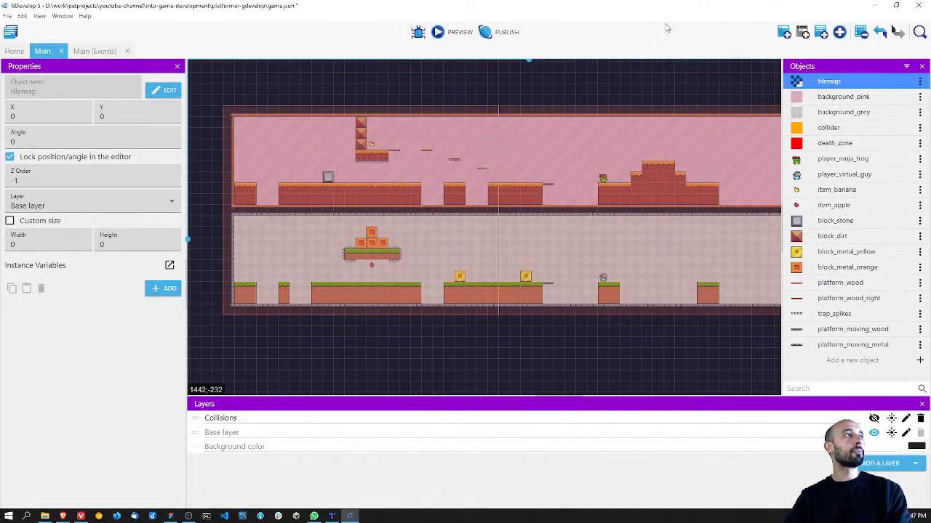
pyautogui.click(579, 84)
pyautogui.click(741, 32)
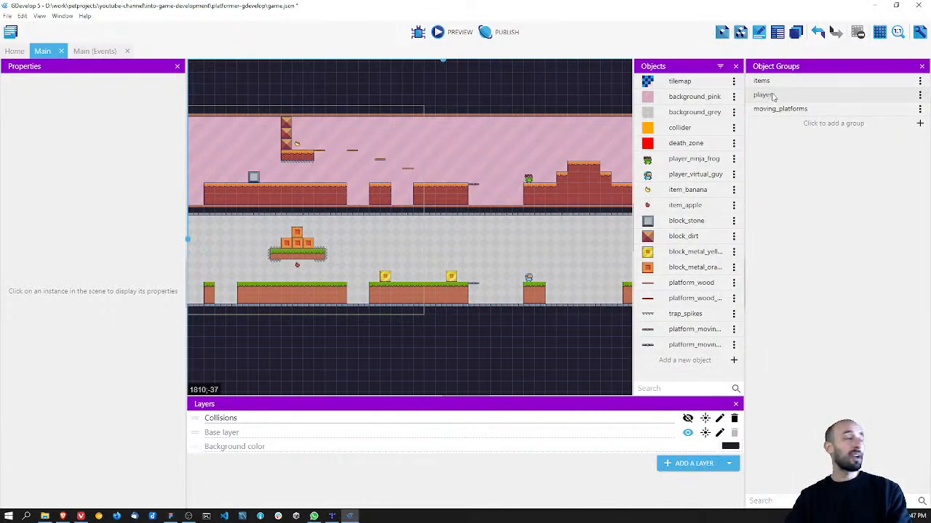
pyautogui.click(95, 51)
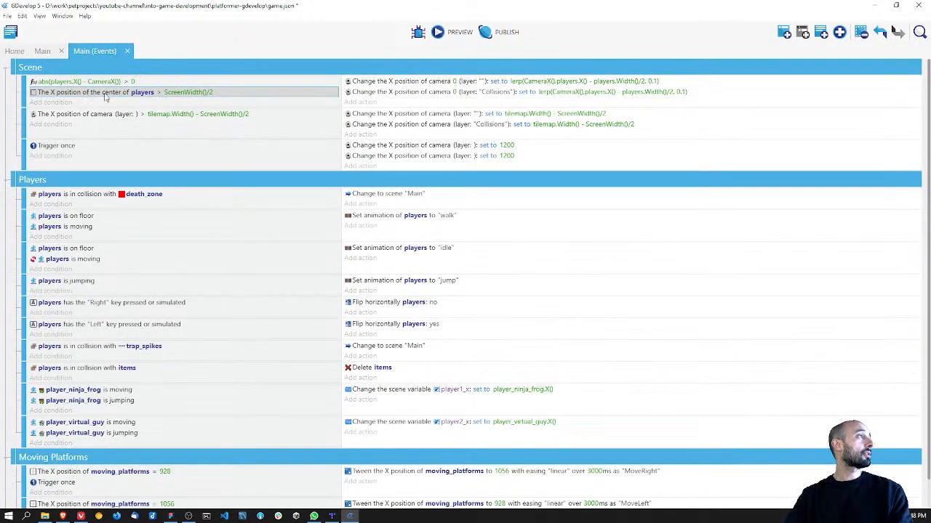
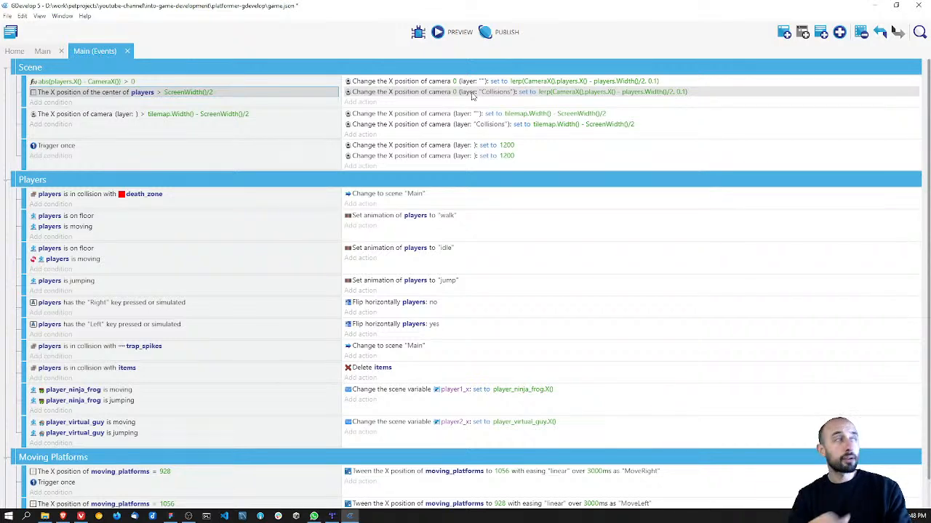
# Step: Show the Collisions layer in the Main scene and examine the colliders covering the existing ground and the uncovered new ground
pyautogui.click(43, 50)
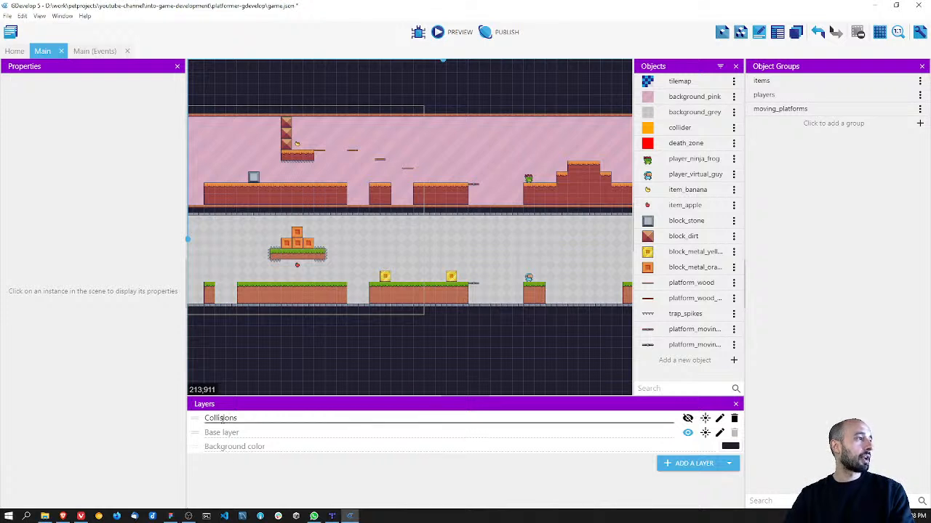
pyautogui.click(688, 418)
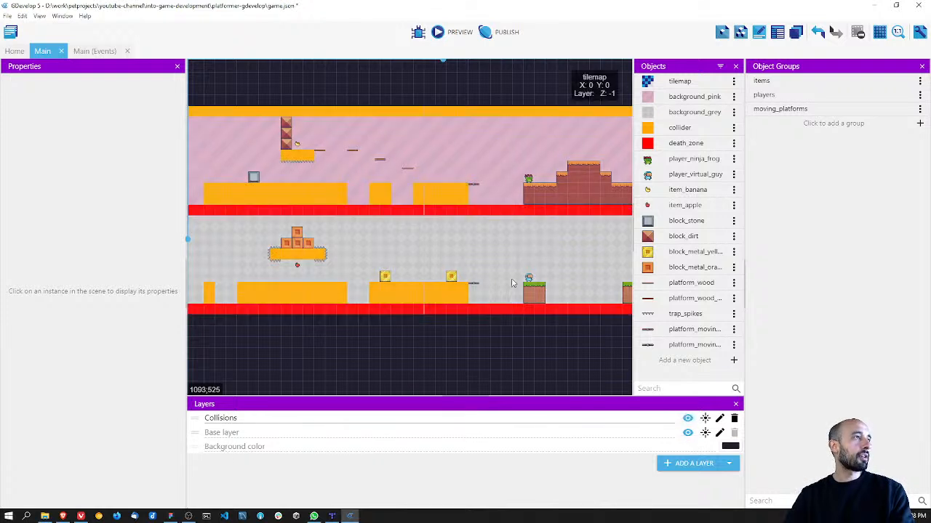
pyautogui.moveTo(385, 267); pyautogui.dragTo(469, 263, button='middle')
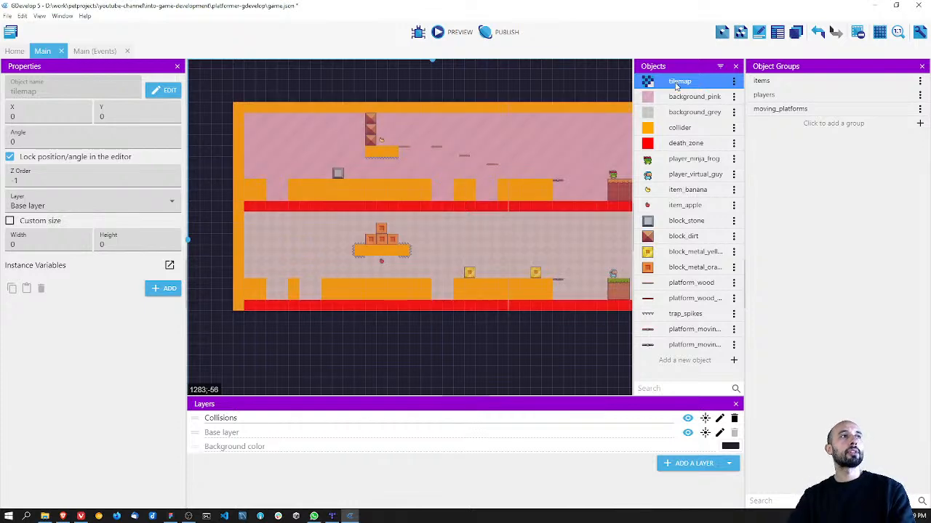
pyautogui.click(241, 418)
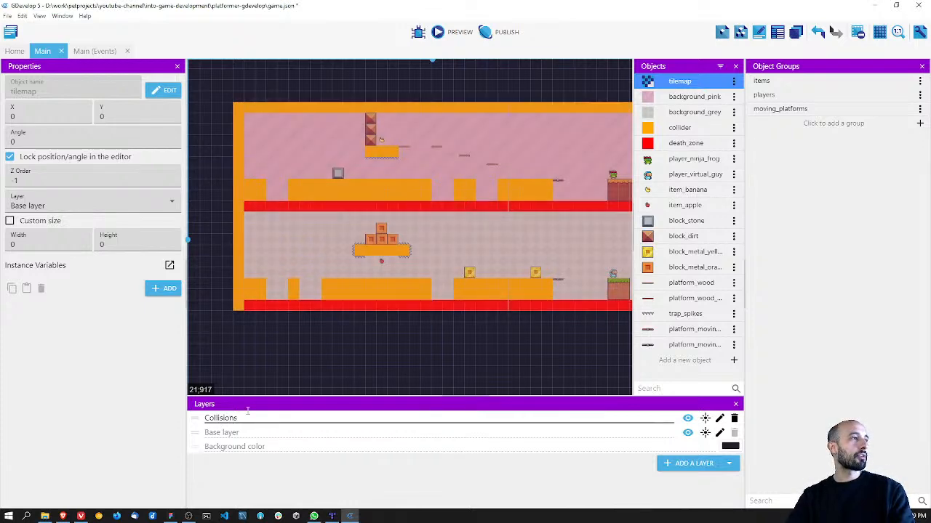
pyautogui.click(299, 187)
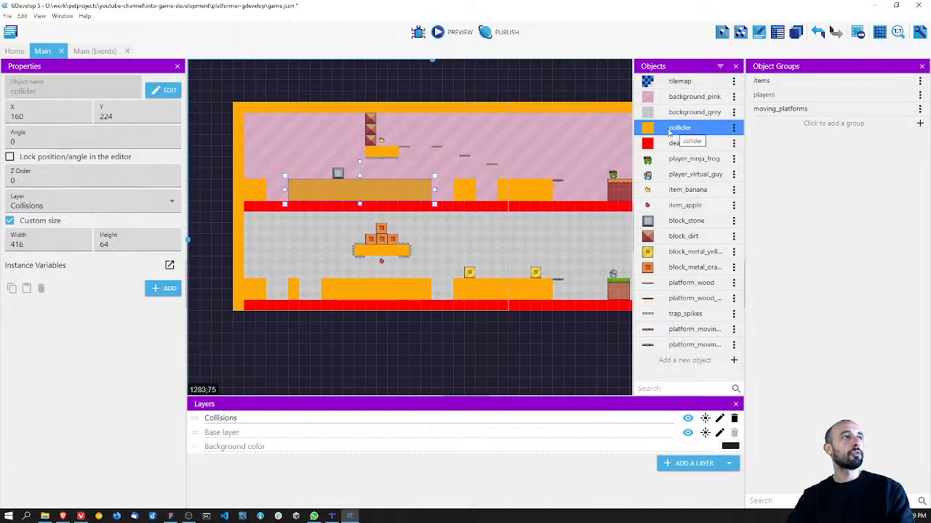
pyautogui.click(464, 188)
pyautogui.click(513, 187)
pyautogui.moveTo(528, 229); pyautogui.dragTo(385, 227, button='middle')
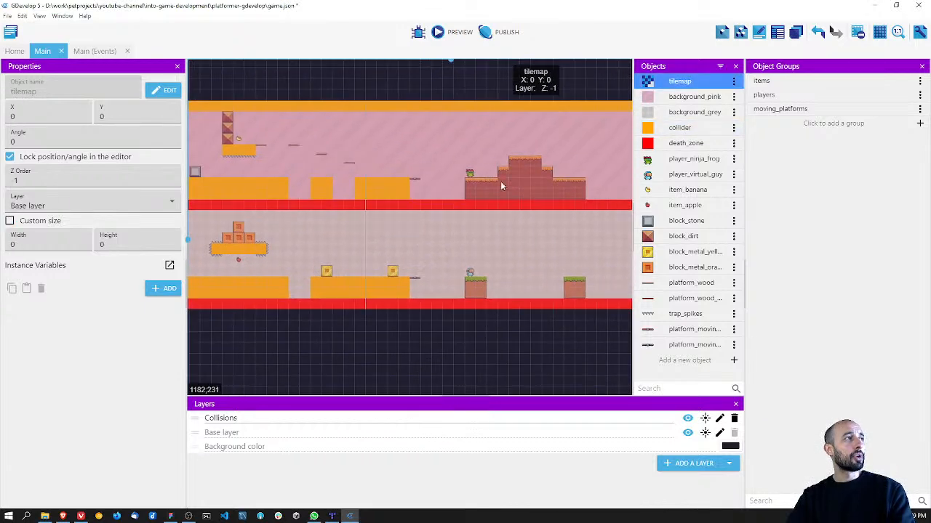
pyautogui.click(324, 189)
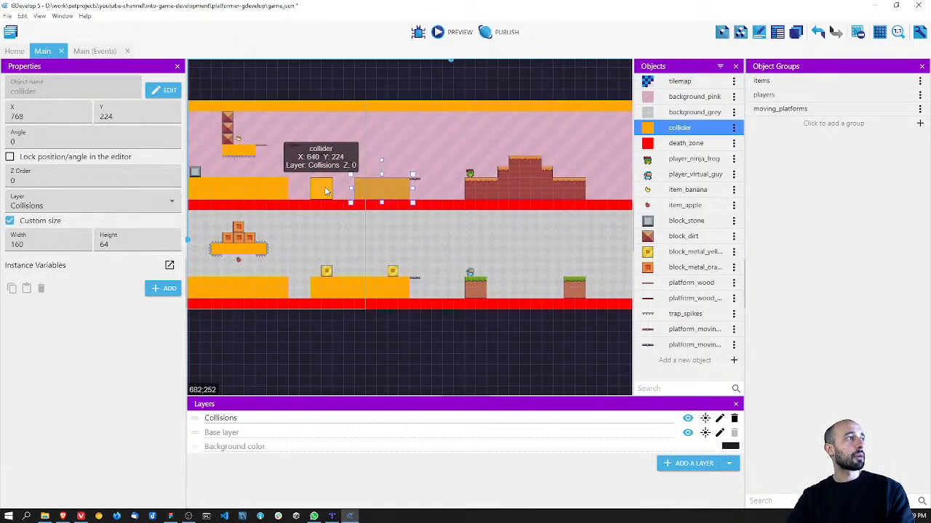
pyautogui.click(268, 188)
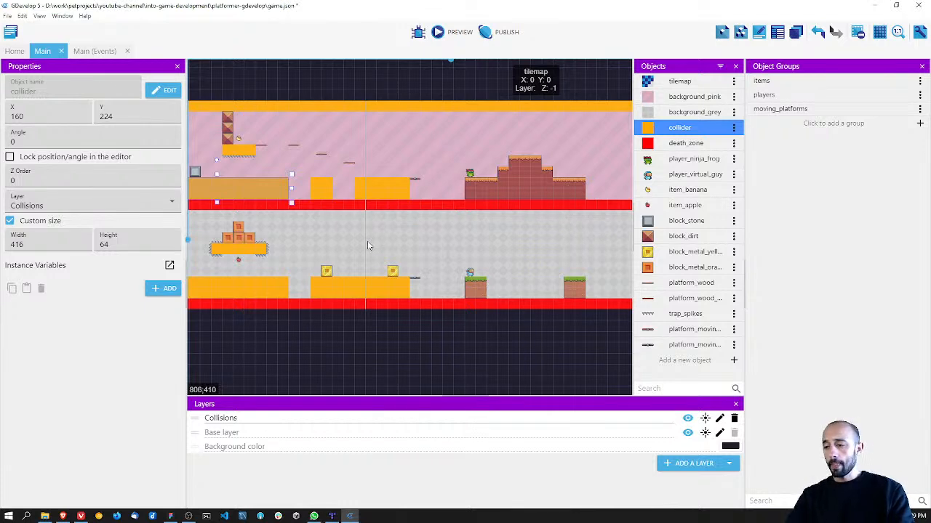
pyautogui.click(306, 243)
pyautogui.moveTo(306, 242); pyautogui.dragTo(418, 233, button='middle')
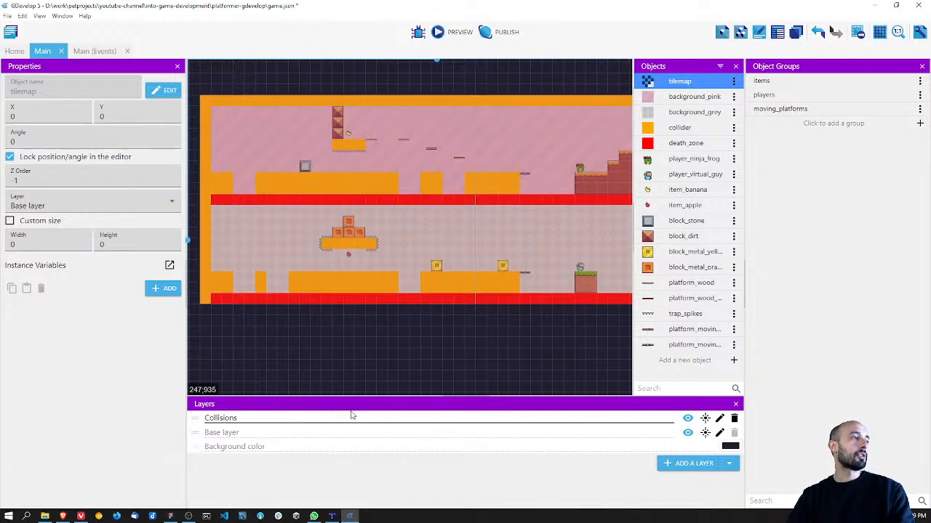
# Step: Hide the Collisions layer and close the object groups list
pyautogui.click(687, 418)
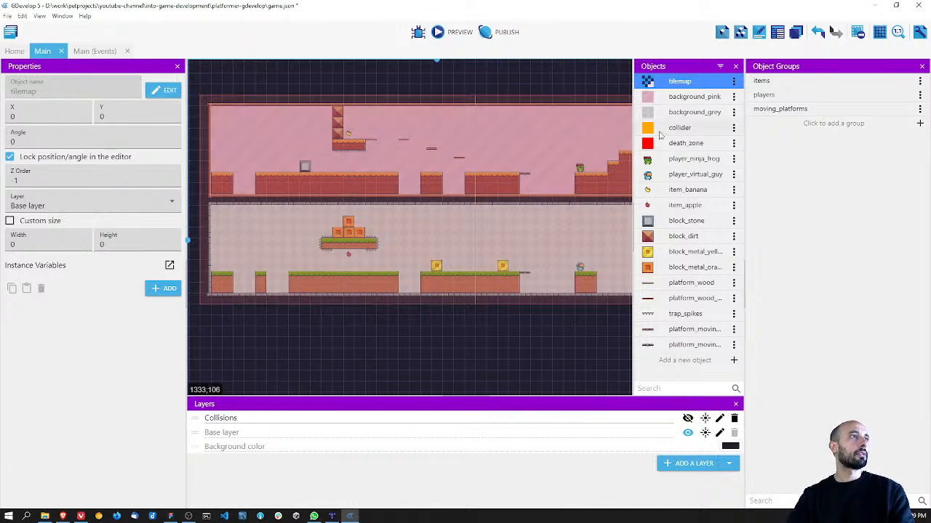
pyautogui.click(921, 66)
pyautogui.moveTo(590, 223); pyautogui.dragTo(526, 226, button='middle')
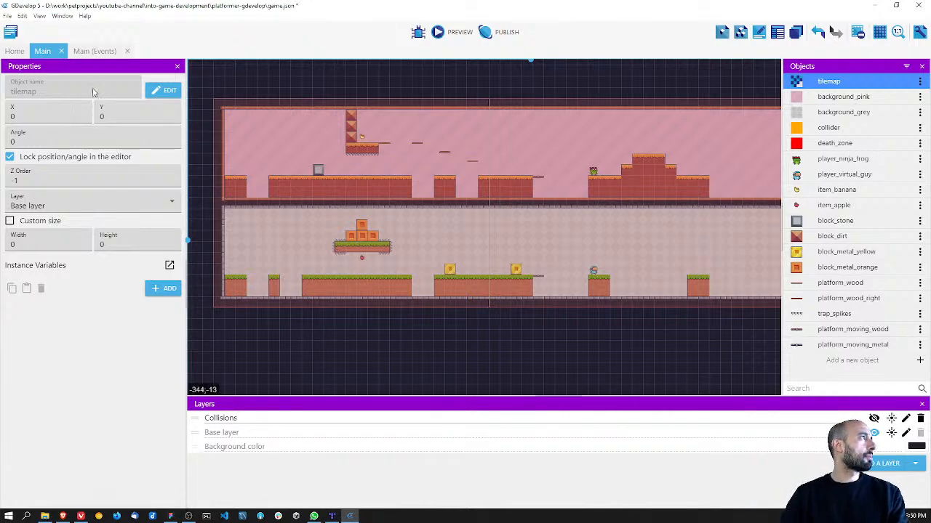
# Step: In the Main events, set the layer of the first Trigger once camera action to the base layer ""
pyautogui.click(86, 51)
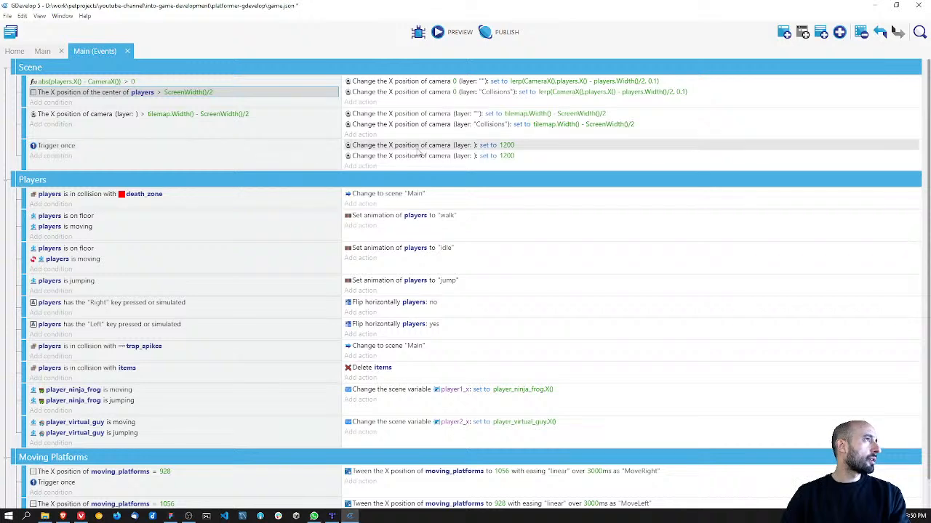
pyautogui.click(469, 146)
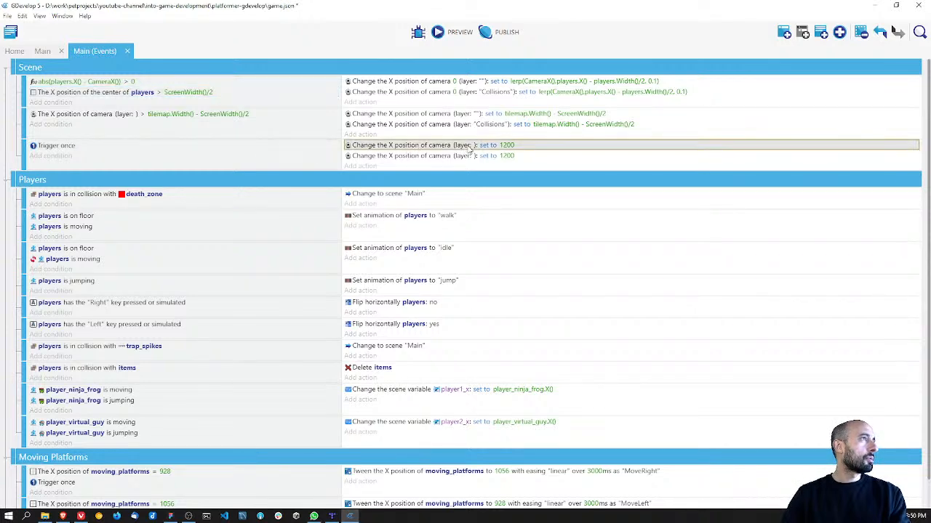
pyautogui.doubleClick(469, 146)
pyautogui.click(516, 125)
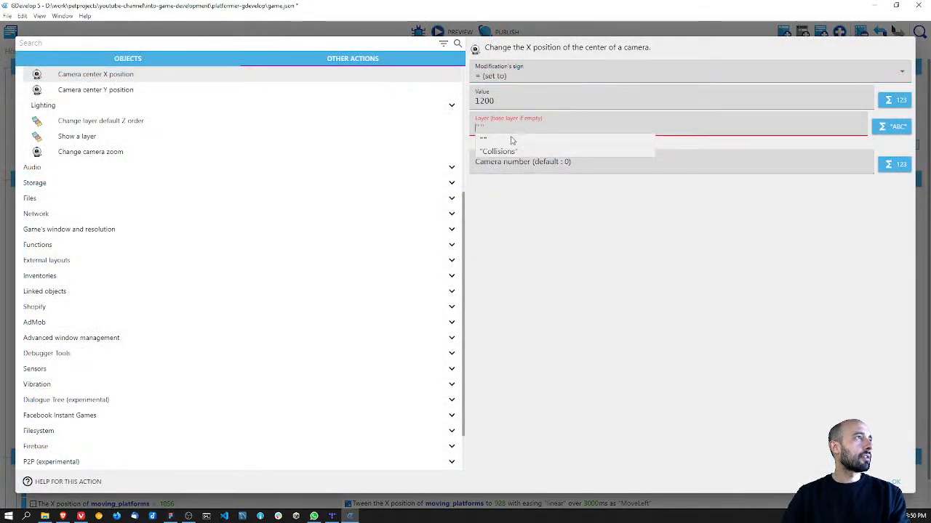
pyautogui.click(509, 141)
pyautogui.click(895, 482)
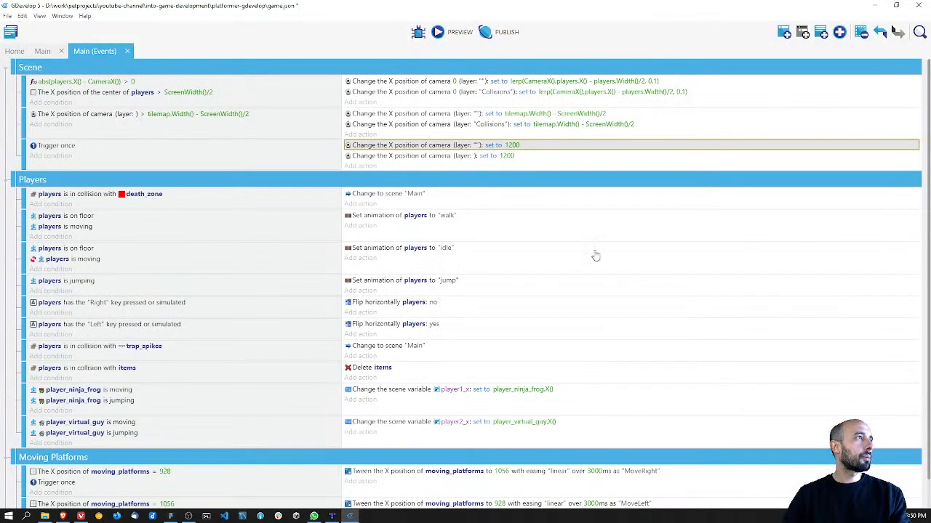
# Step: Set the layer of the second Trigger once camera action to "Collisions"
pyautogui.click(469, 155)
pyautogui.doubleClick(469, 155)
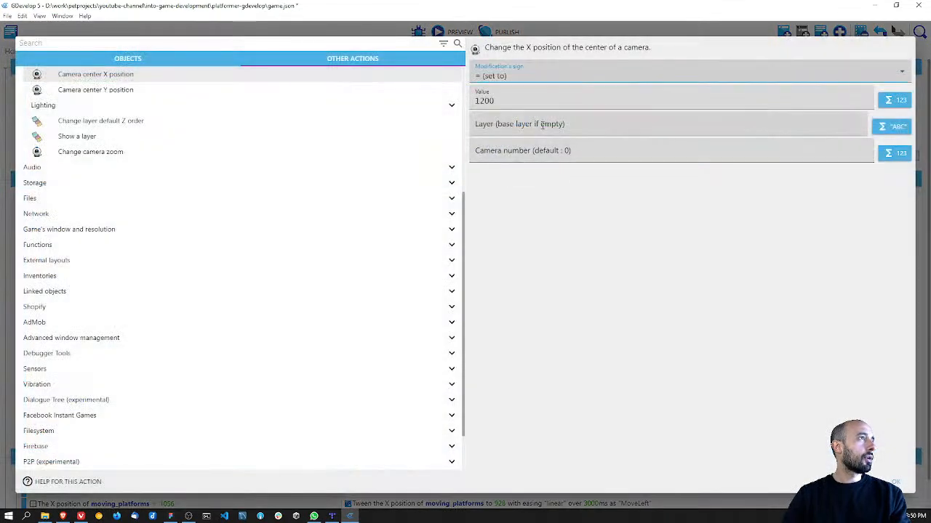
pyautogui.click(541, 125)
pyautogui.click(518, 151)
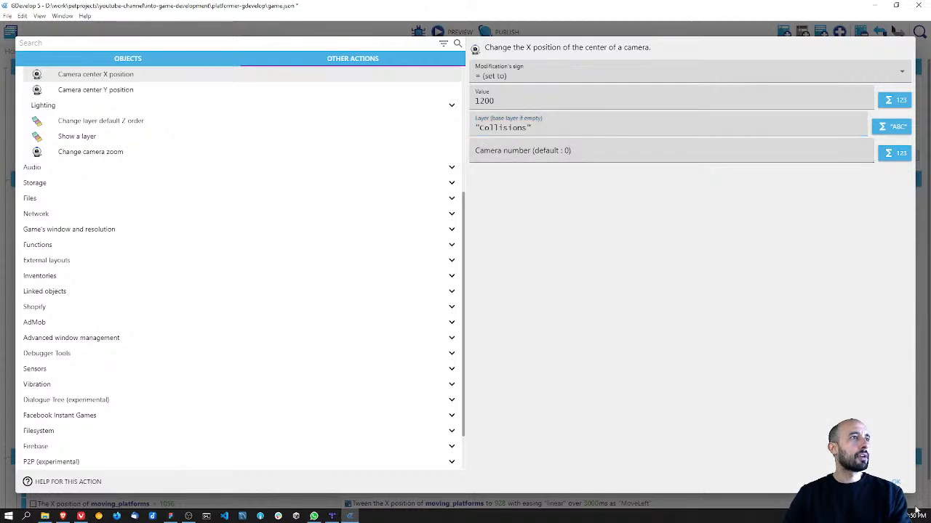
pyautogui.click(899, 484)
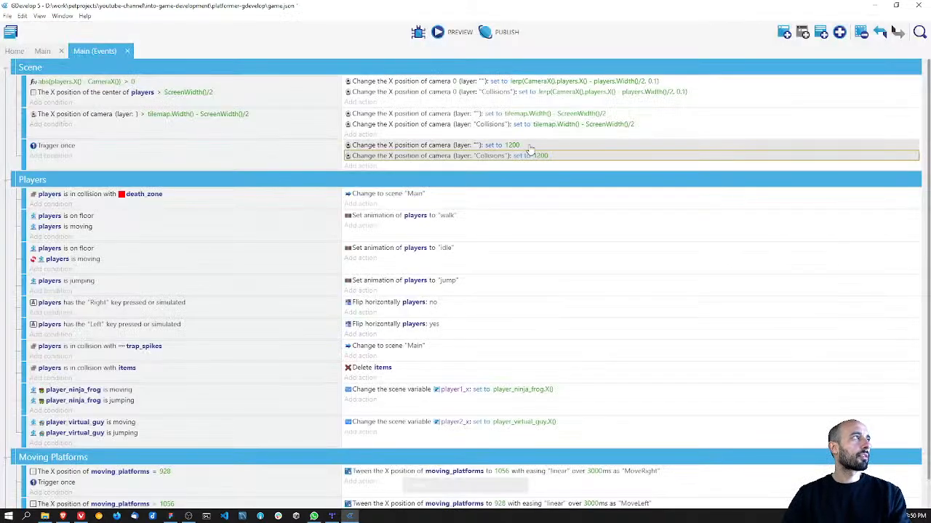
# Step: Save the project and preview the game to check the starting camera position around the two players
pyautogui.hotkey('ctrl', 's')
pyautogui.click(452, 32)
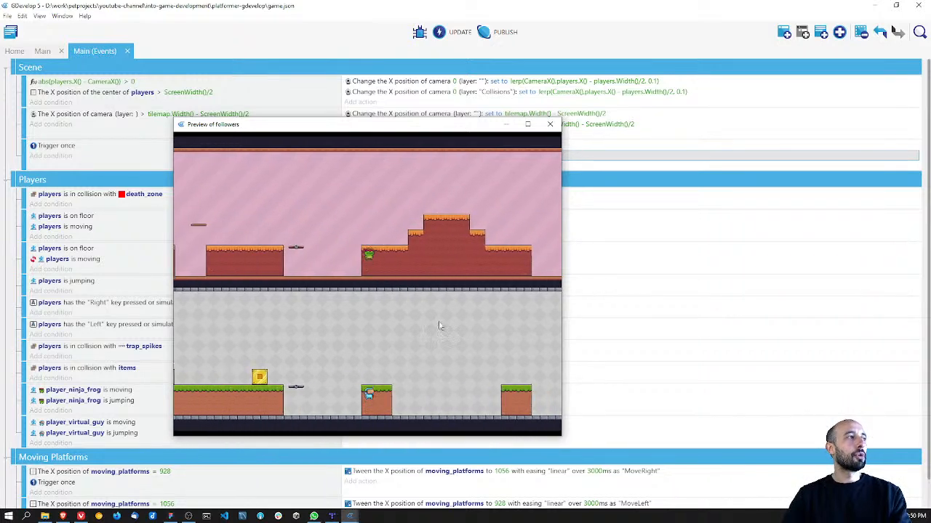
pyautogui.click(549, 124)
pyautogui.hotkey('ctrl', 's')
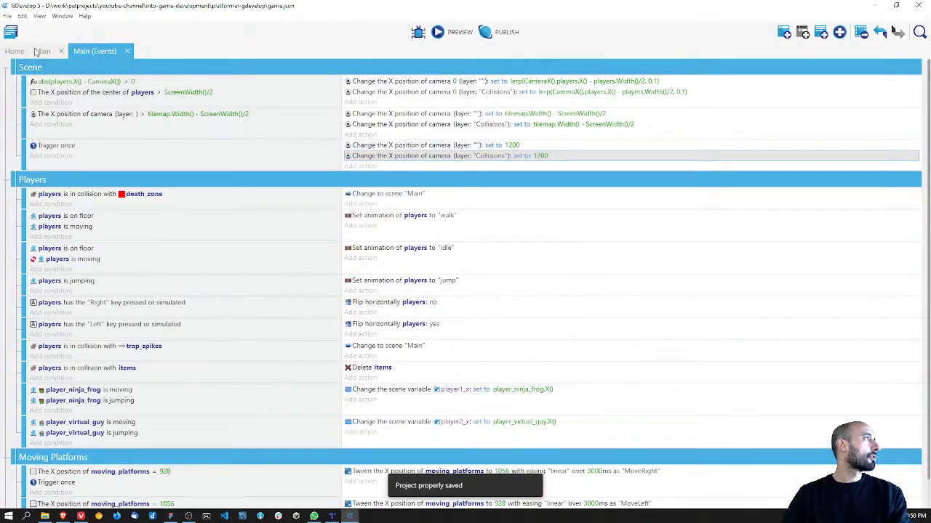
# Step: Show the Collisions layer in the Main scene and place a new collider at X 1088, Y 224, on the stepped ground's left end
pyautogui.click(51, 52)
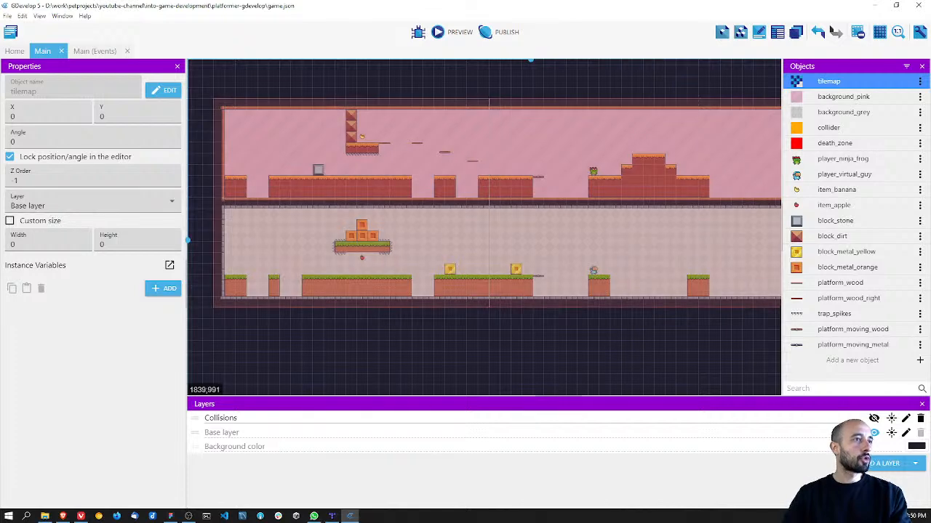
pyautogui.click(873, 420)
pyautogui.keyDown('ctrl'); pyautogui.scroll(3, 461, 285); pyautogui.keyUp('ctrl')
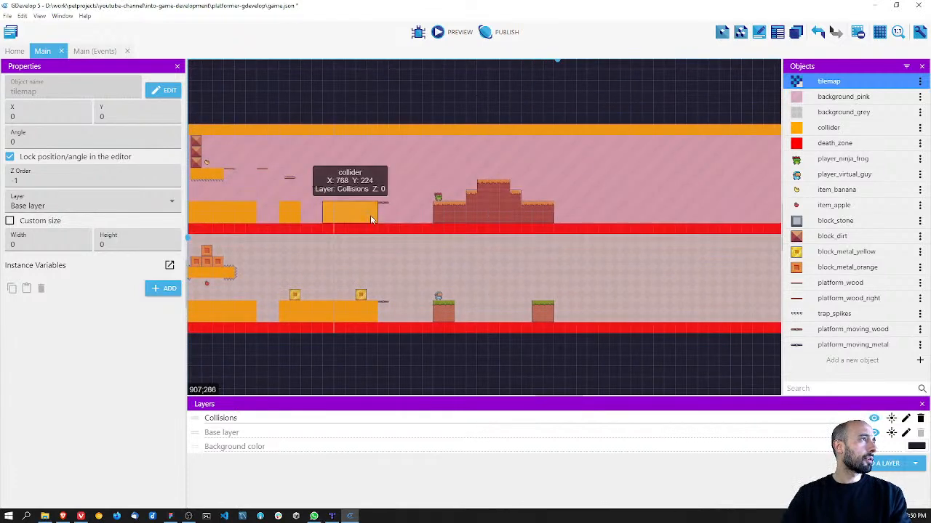
pyautogui.rightClick(370, 216)
pyautogui.click(398, 224)
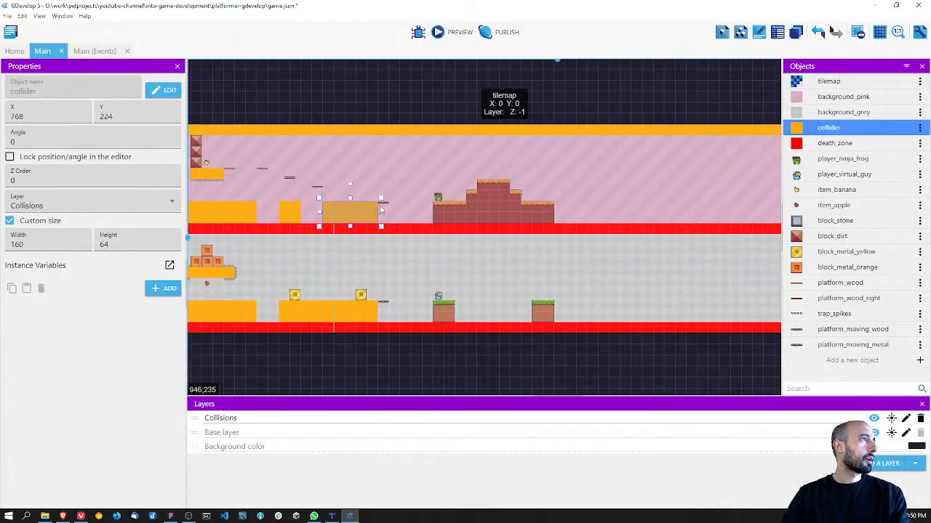
pyautogui.moveTo(365, 214); pyautogui.dragTo(363, 182)
pyautogui.moveTo(372, 216); pyautogui.dragTo(440, 210)
pyautogui.moveTo(360, 186); pyautogui.dragTo(362, 219)
pyautogui.click(439, 208)
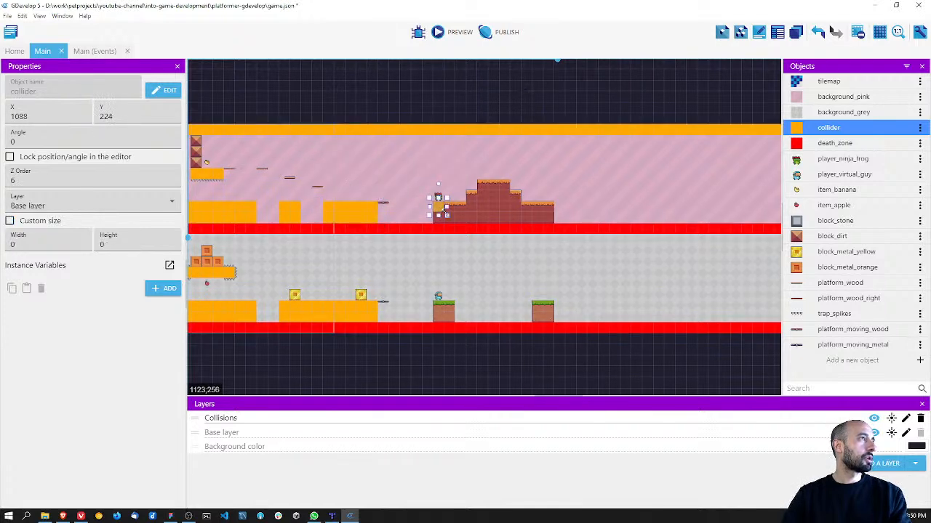
# Step: Stretch the new collider across the base of the stepped ground to 352 by 64 and set its Z order to 0
pyautogui.moveTo(447, 215); pyautogui.dragTo(557, 227)
pyautogui.scroll(2, 519, 216)
pyautogui.scroll(1, 519, 218)
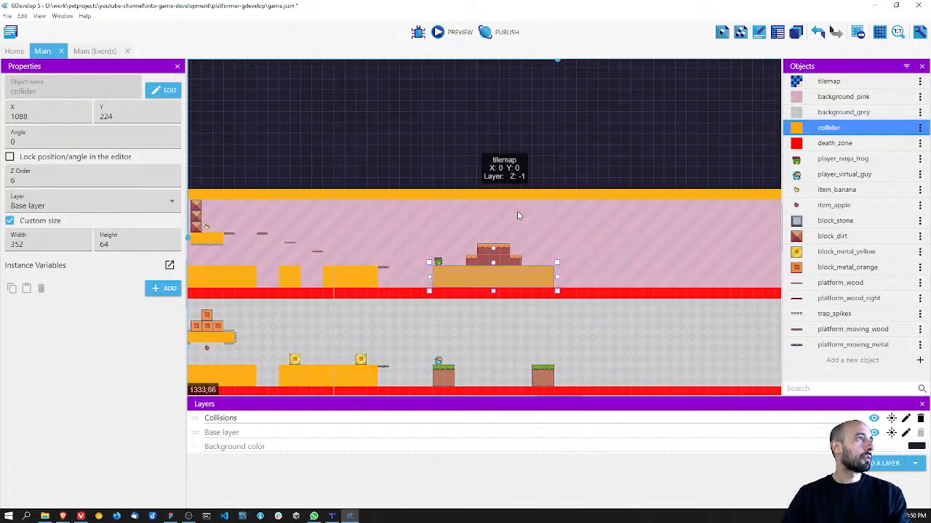
pyautogui.keyDown('ctrl'); pyautogui.scroll(-1, 519, 252); pyautogui.keyUp('ctrl')
pyautogui.keyDown('ctrl'); pyautogui.scroll(2, 516, 264); pyautogui.keyUp('ctrl')
pyautogui.moveTo(528, 243); pyautogui.dragTo(500, 170, button='middle')
pyautogui.click(448, 201)
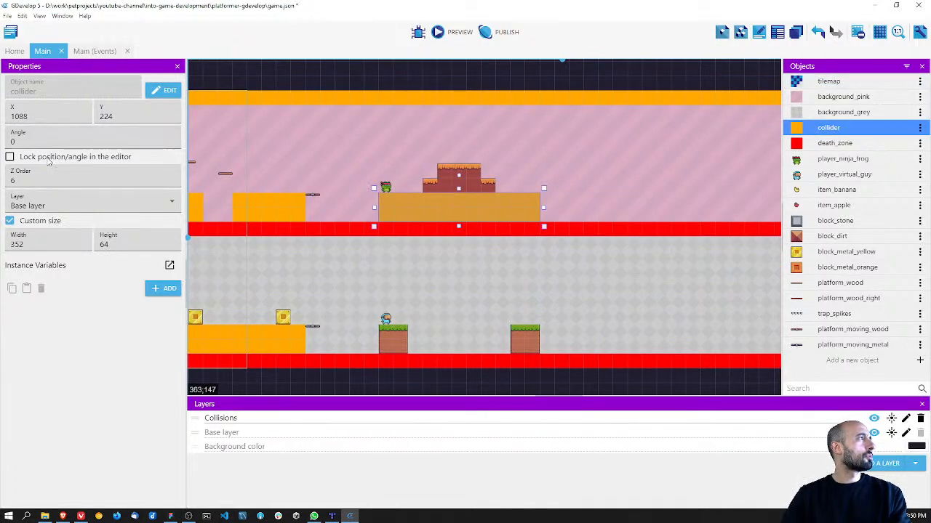
pyautogui.doubleClick(12, 180)
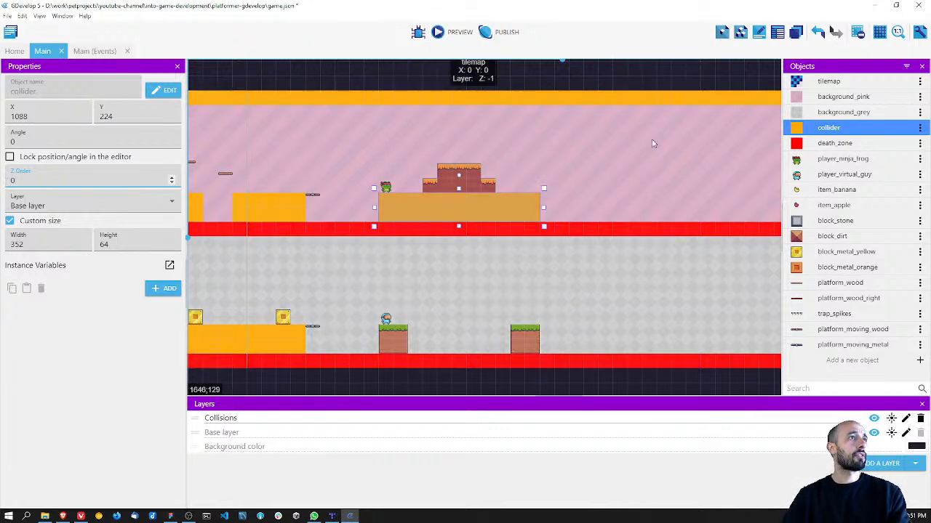
# Step: Look up the tilemap and background_pink instances in the instances list and check their Z order and layer
pyautogui.click(821, 99)
pyautogui.click(822, 83)
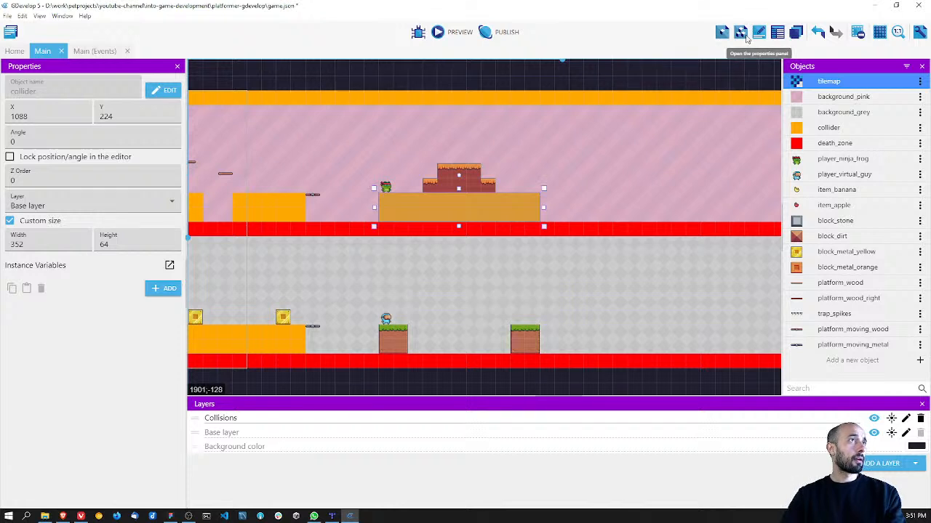
pyautogui.click(740, 33)
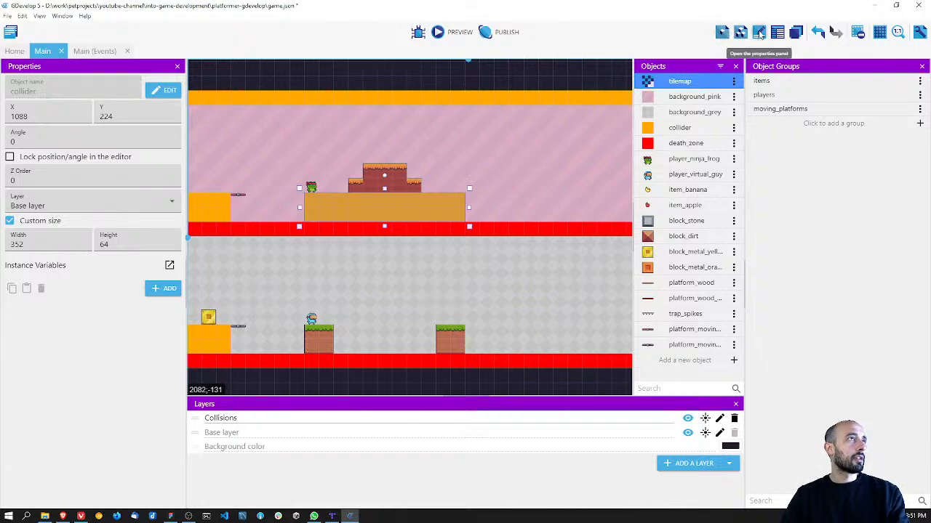
pyautogui.click(777, 32)
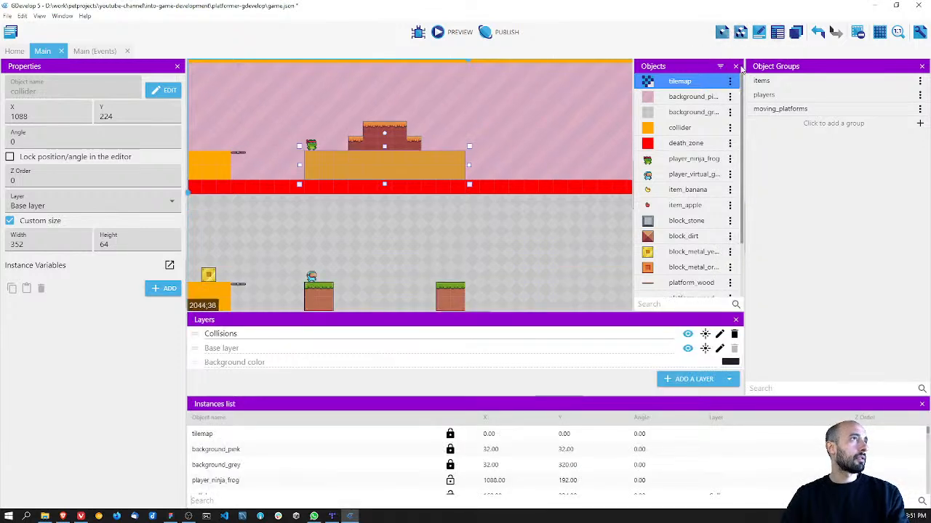
pyautogui.click(922, 66)
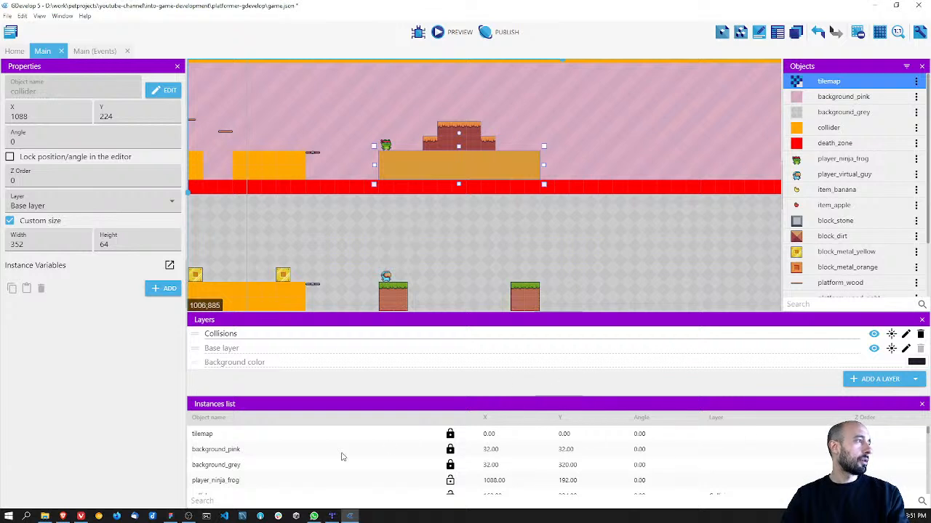
pyautogui.click(320, 436)
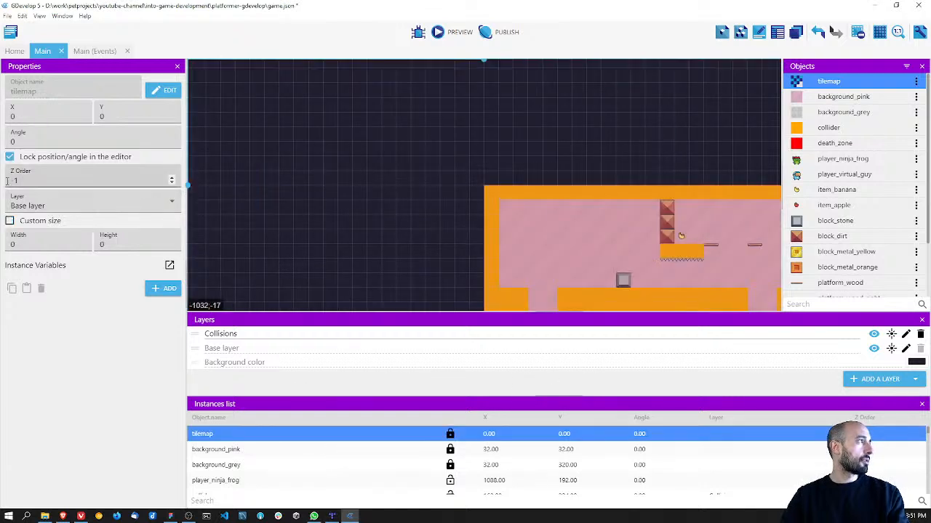
pyautogui.click(226, 454)
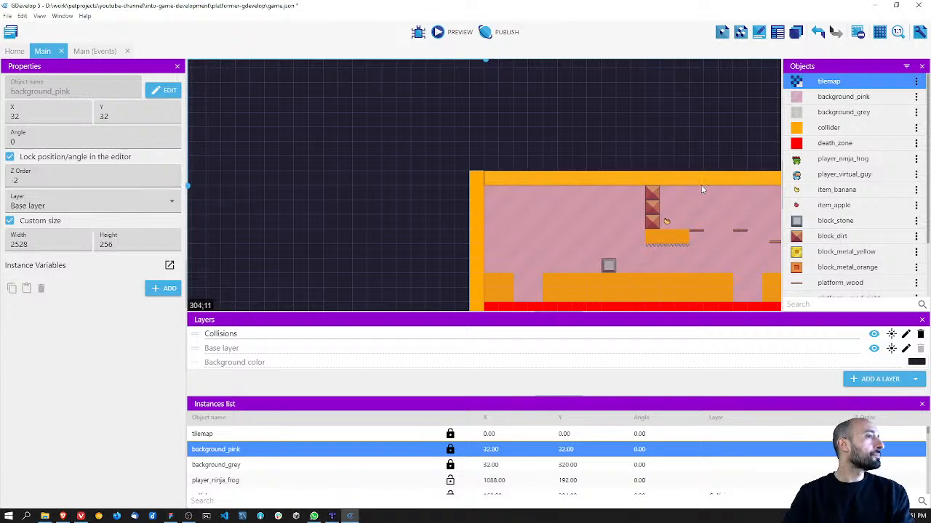
pyautogui.click(922, 404)
# Step: Duplicate the base collider of the stepped ground and fit the copy to the middle step at X 1184, Y 192, sized 160 by 32
pyautogui.click(666, 262)
pyautogui.moveTo(598, 234); pyautogui.dragTo(308, 122, button='middle')
pyautogui.moveTo(566, 195); pyautogui.dragTo(340, 201, button='middle')
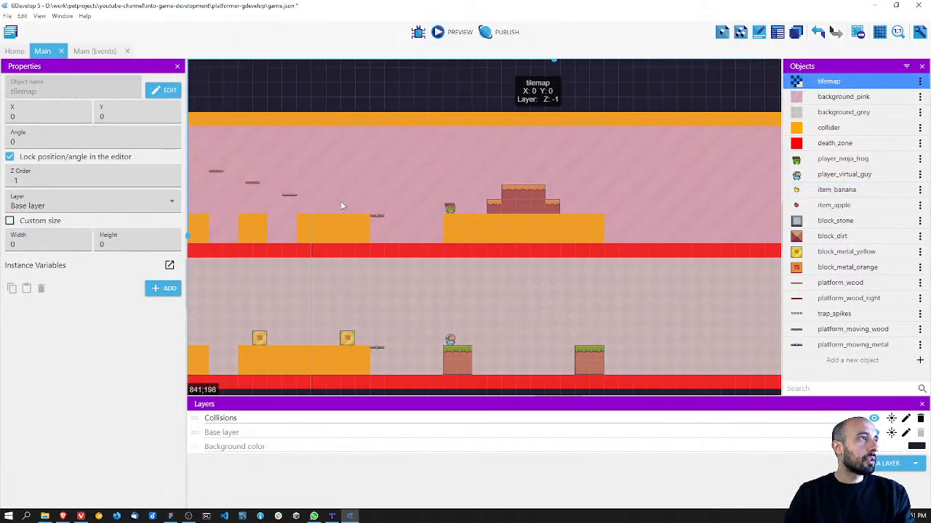
pyautogui.click(474, 221)
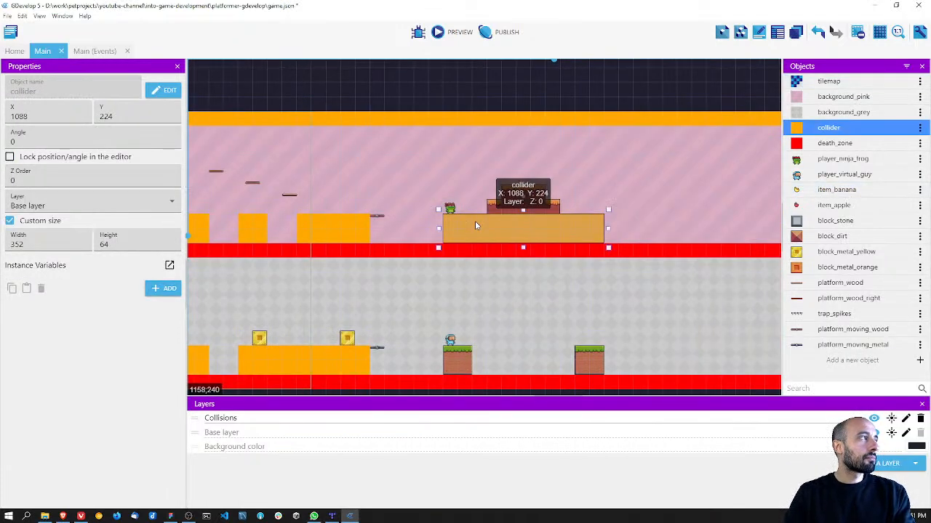
pyautogui.moveTo(523, 235); pyautogui.dragTo(530, 193)
pyautogui.hotkey('ctrl', 'z')
pyautogui.click(513, 229)
pyautogui.moveTo(515, 231); pyautogui.dragTo(529, 195)
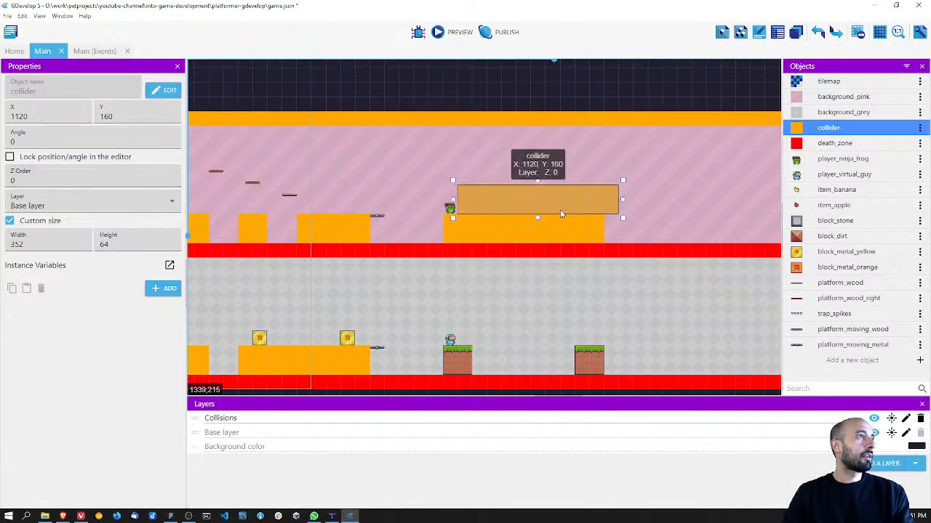
pyautogui.moveTo(620, 198); pyautogui.dragTo(561, 190)
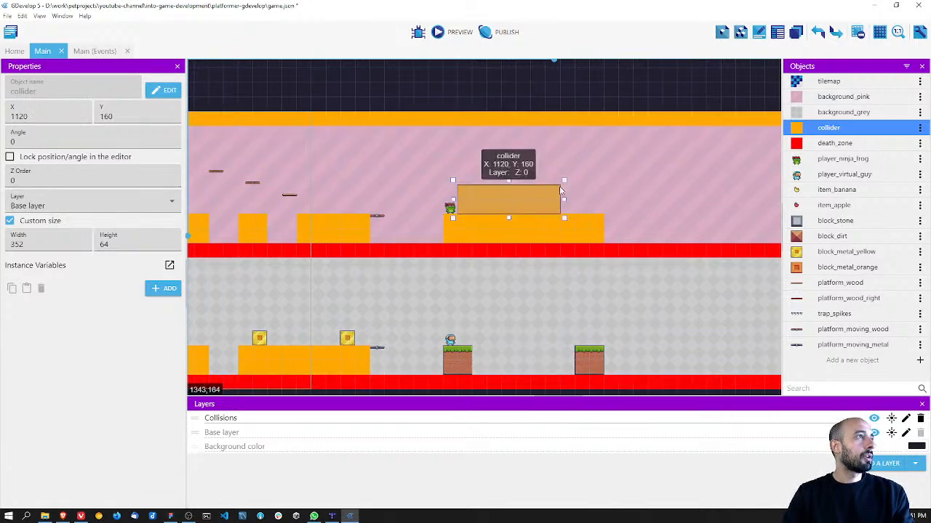
pyautogui.moveTo(453, 198); pyautogui.dragTo(482, 207)
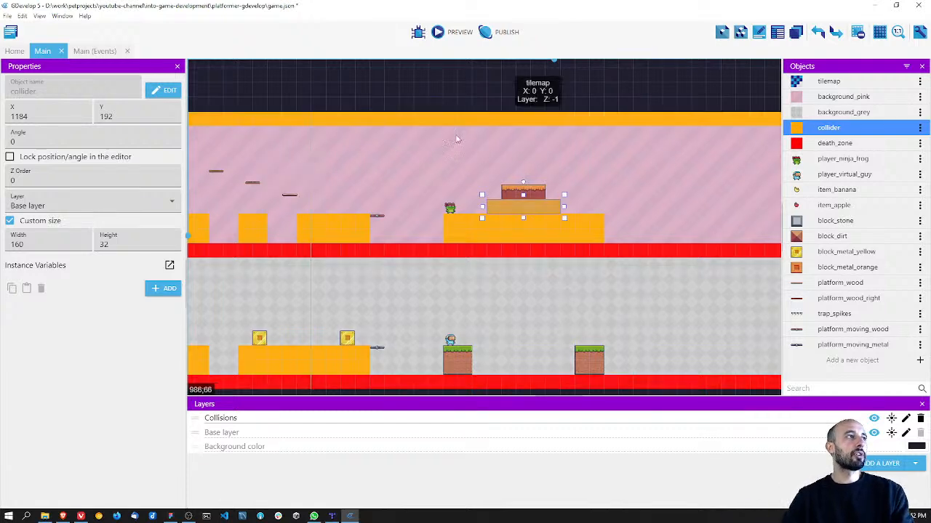
# Step: Duplicate the middle-step collider and fit the copy to the top step at X 1216, Y 160
pyautogui.click(569, 205)
pyautogui.click(551, 209)
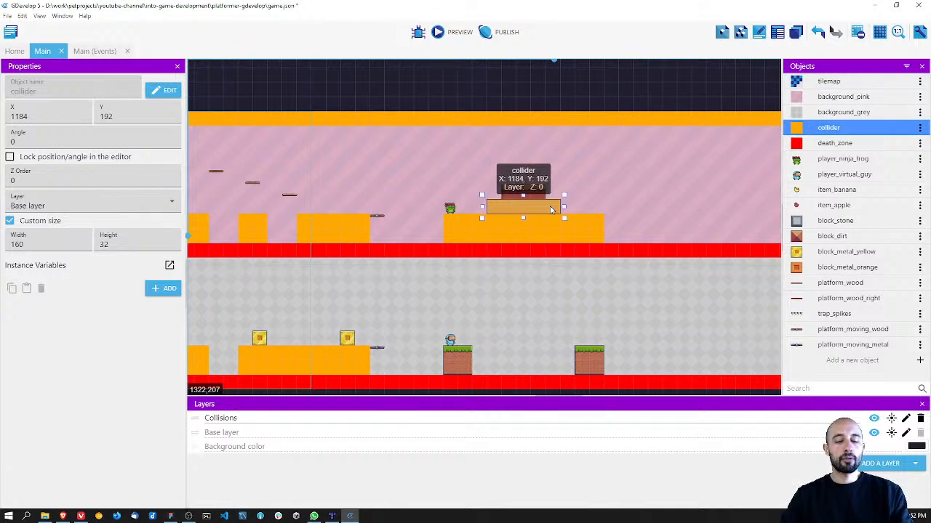
pyautogui.moveTo(550, 208)
pyautogui.keyDown('ctrl'); pyautogui.mouseDown()
pyautogui.moveTo(566, 193)
pyautogui.moveTo(536, 192)
pyautogui.moveTo(547, 191)
pyautogui.mouseUp(); pyautogui.keyUp('ctrl')
# Step: Cover the two grass blocks in the lower player's section with collider copies and save the project
pyautogui.click(567, 322)
pyautogui.moveTo(567, 322); pyautogui.dragTo(571, 296, button='middle')
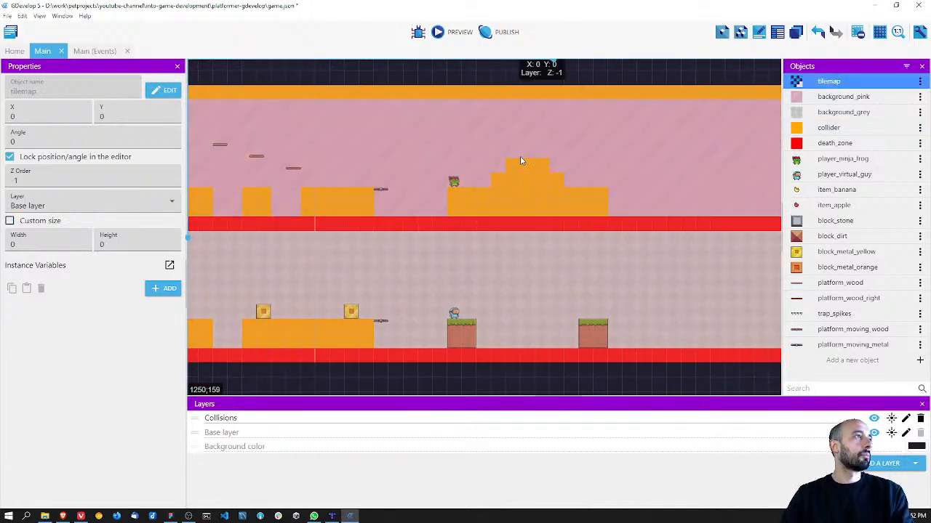
pyautogui.click(520, 164)
pyautogui.keyDown('ctrl'); pyautogui.moveTo(520, 165); pyautogui.dragTo(592, 328); pyautogui.keyUp('ctrl')
pyautogui.click(596, 270)
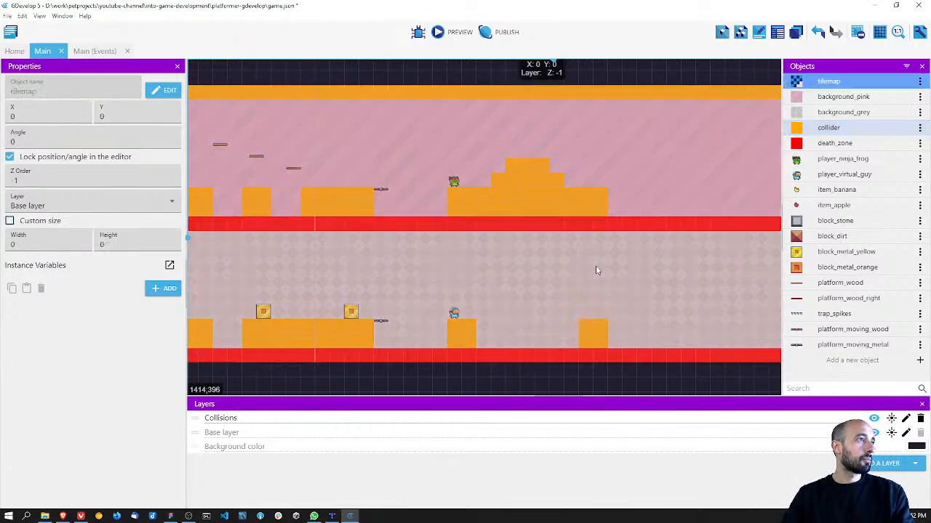
pyautogui.hotkey('ctrl', 's')
# Step: Check the ledge settings in the collider's Platform behavior and in player_ninja_frog's PlatformerObject behavior
pyautogui.moveTo(385, 225); pyautogui.dragTo(479, 227, button='middle')
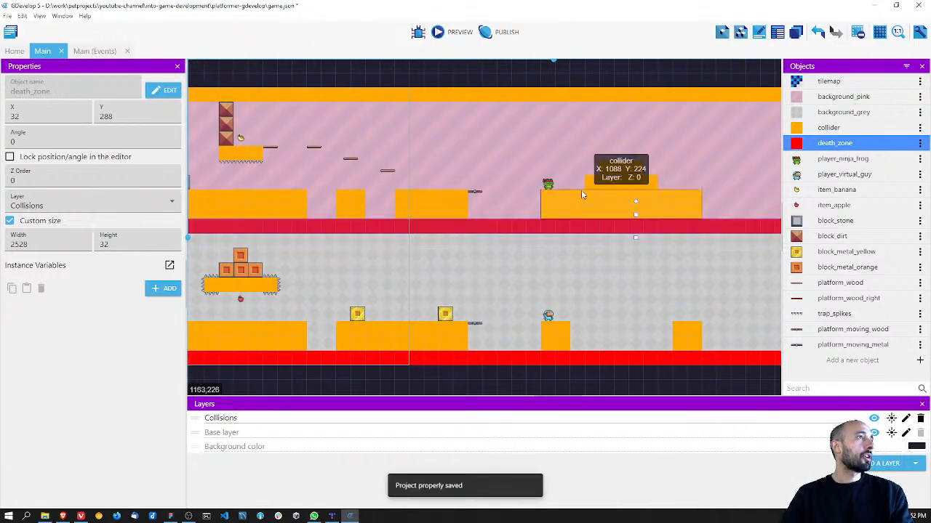
pyautogui.click(575, 194)
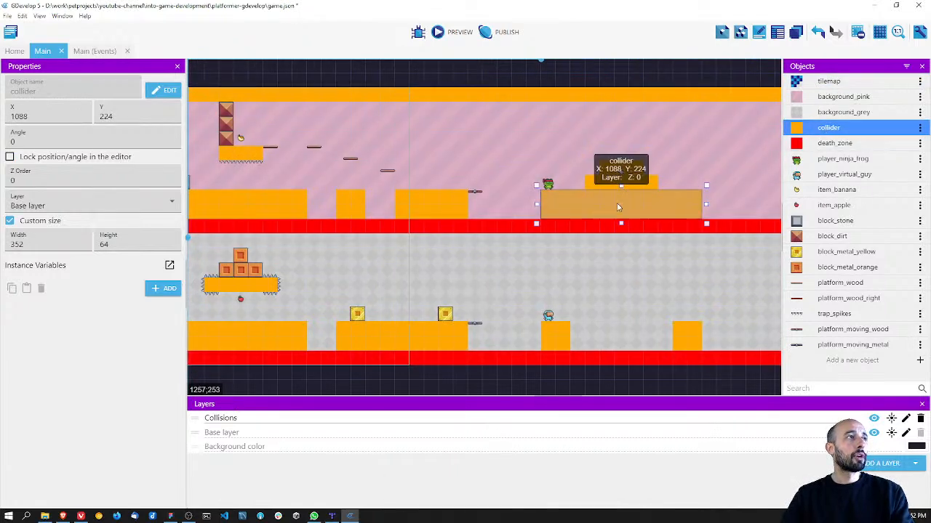
pyautogui.doubleClick(620, 208)
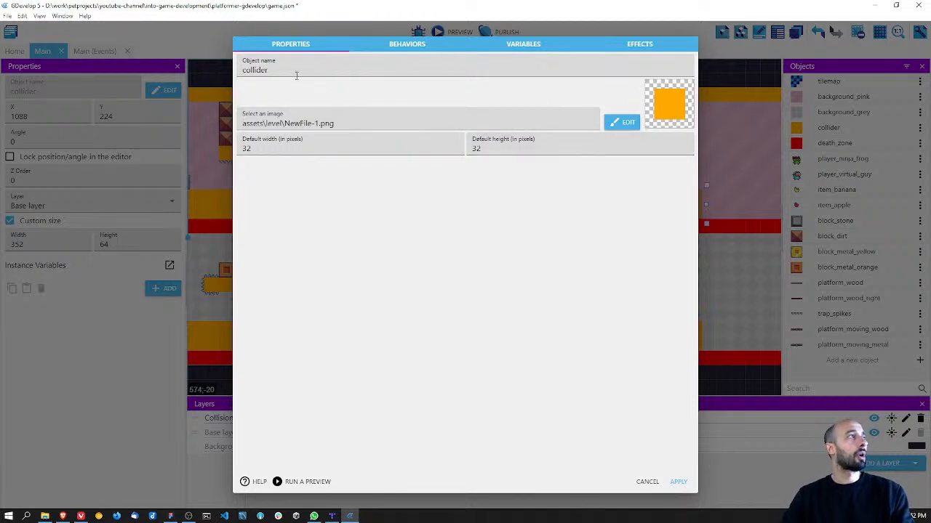
pyautogui.click(407, 45)
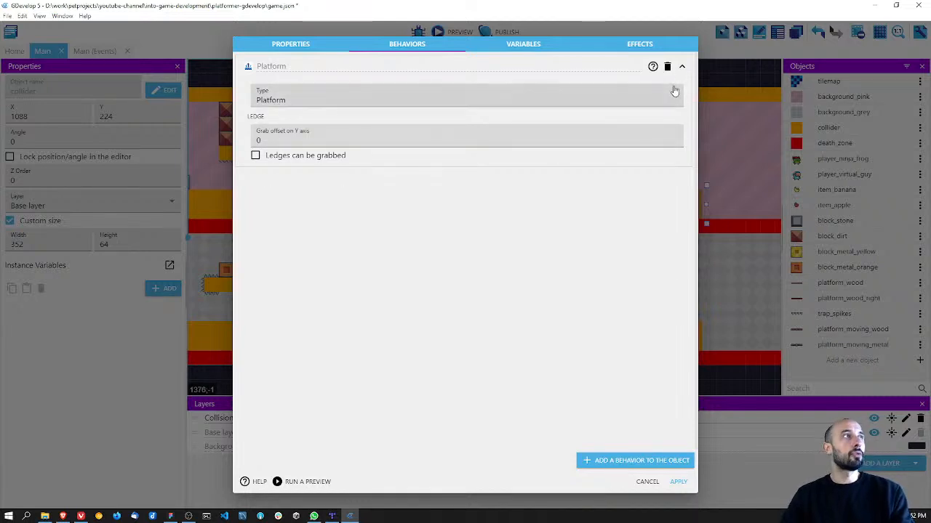
pyautogui.click(647, 482)
pyautogui.doubleClick(842, 158)
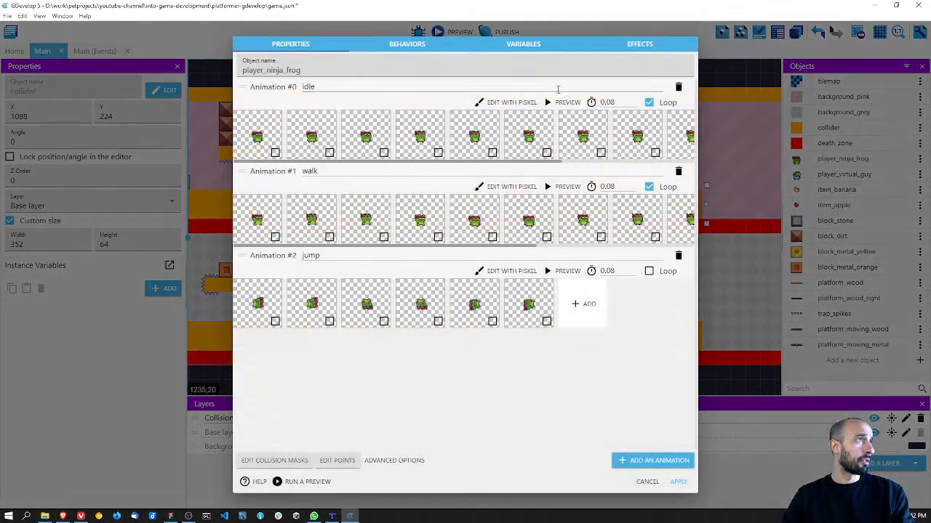
pyautogui.click(407, 45)
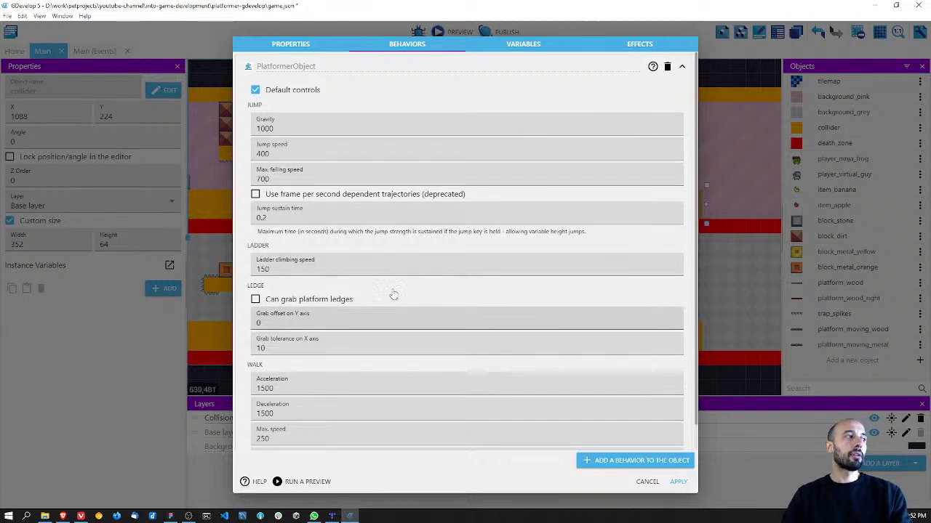
pyautogui.click(678, 482)
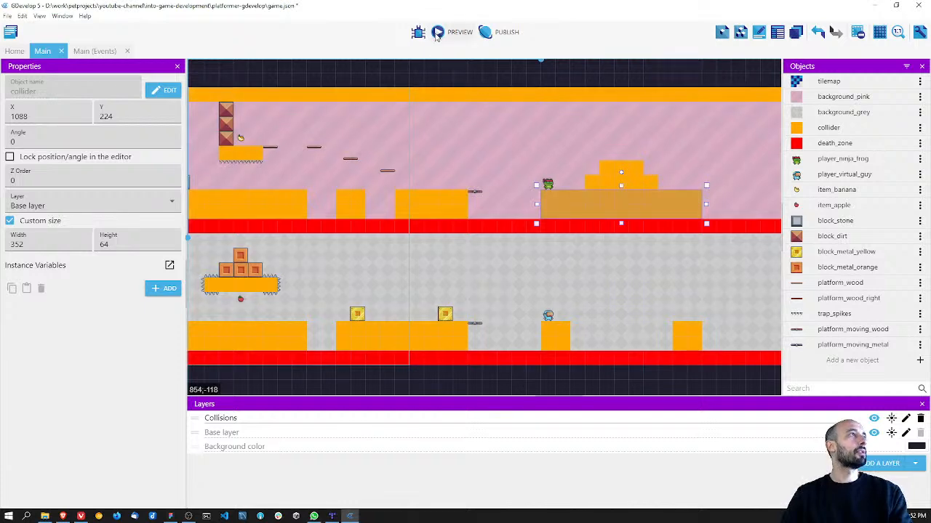
# Step: Preview the game to check the new colliders around both players, close the preview and save the project
pyautogui.click(437, 32)
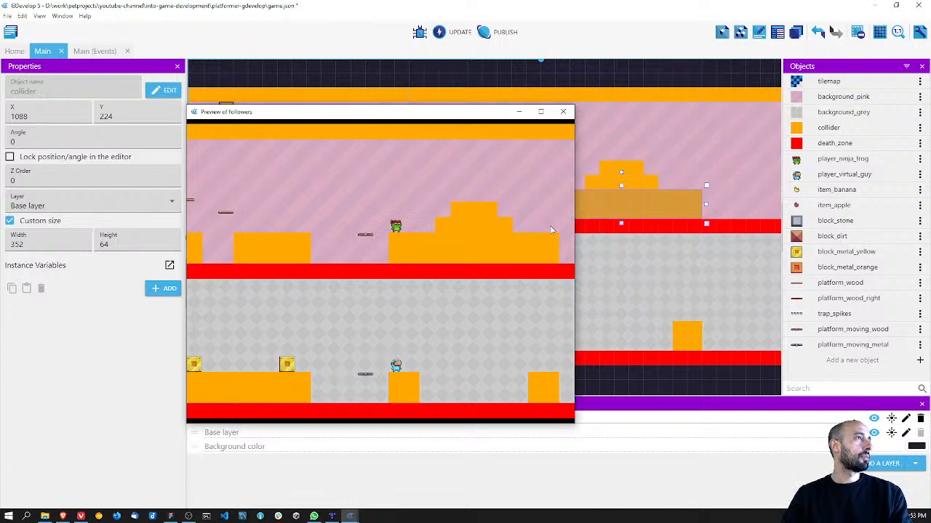
pyautogui.click(562, 111)
pyautogui.hotkey('ctrl', 's')
# Step: Set the camera X position in the Trigger once event to 1600 for both the base and Collisions layers, and save
pyautogui.click(92, 51)
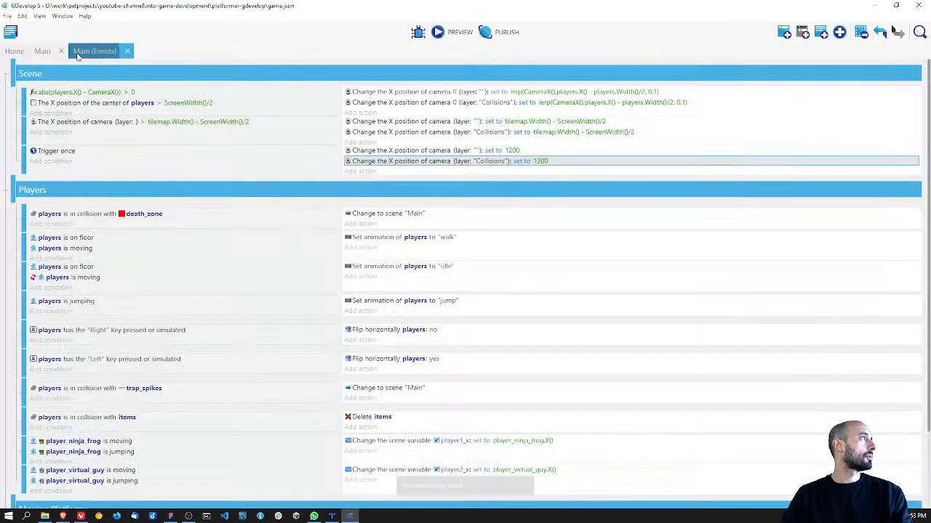
pyautogui.click(512, 145)
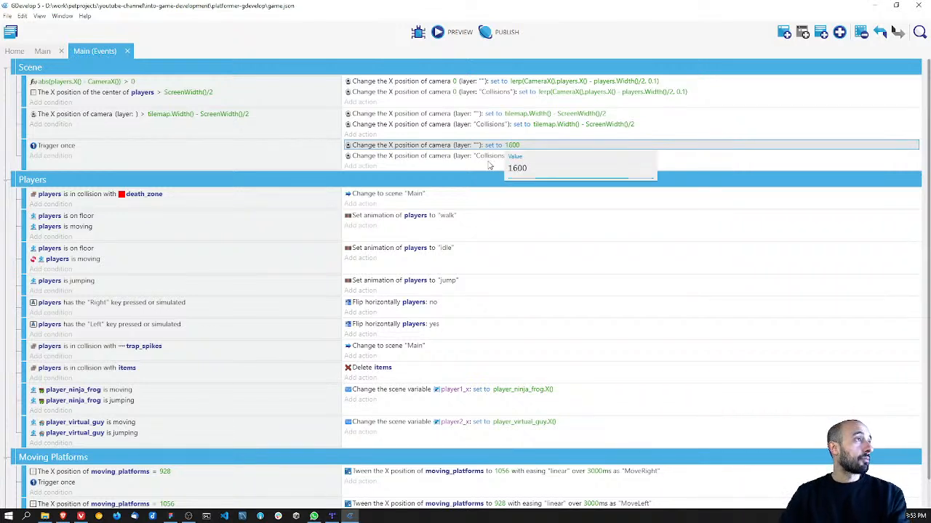
pyautogui.press('Return')
pyautogui.click(538, 156)
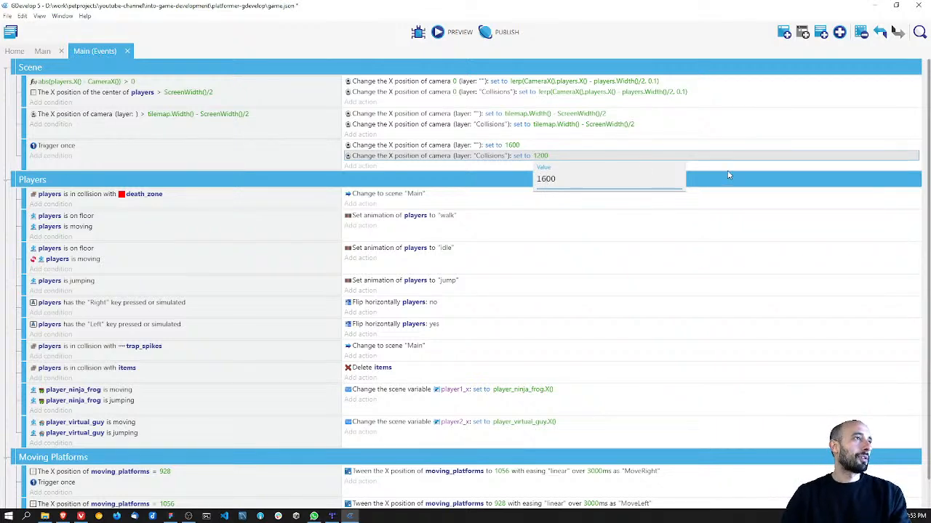
pyautogui.press('Return')
pyautogui.hotkey('ctrl', 's')
# Step: Preview the game, move and jump both players near the new ground to test the camera, close the preview and save
pyautogui.click(458, 32)
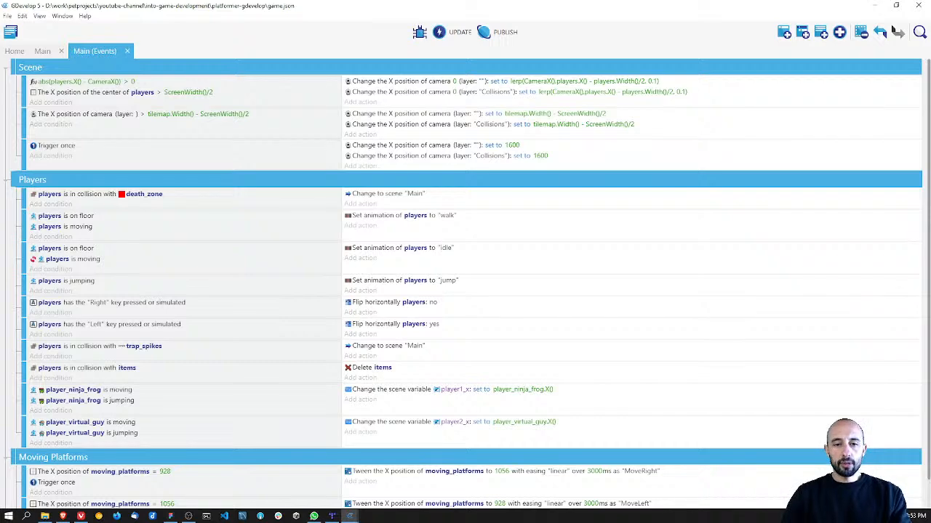
pyautogui.moveTo(386, 328); pyautogui.dragTo(338, 115)
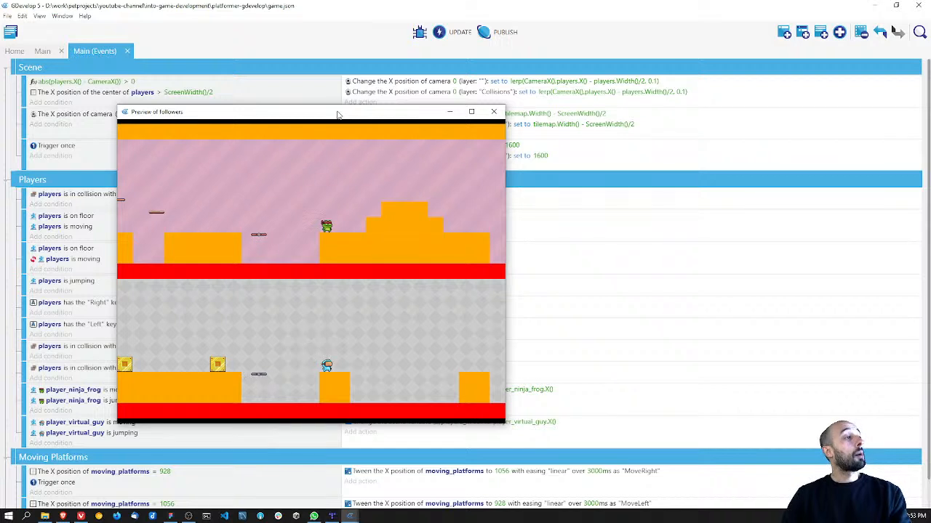
pyautogui.moveTo(338, 115); pyautogui.dragTo(381, 174)
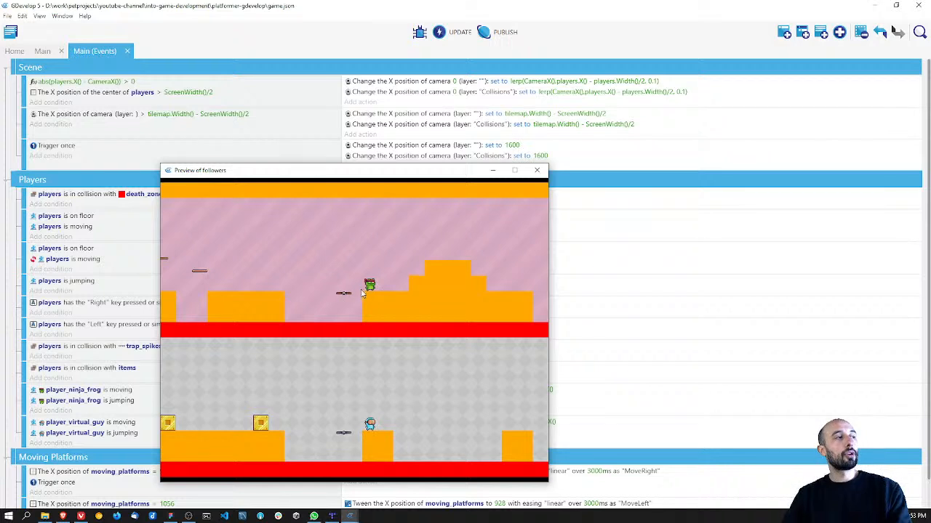
pyautogui.press('Right')
pyautogui.press('Left')
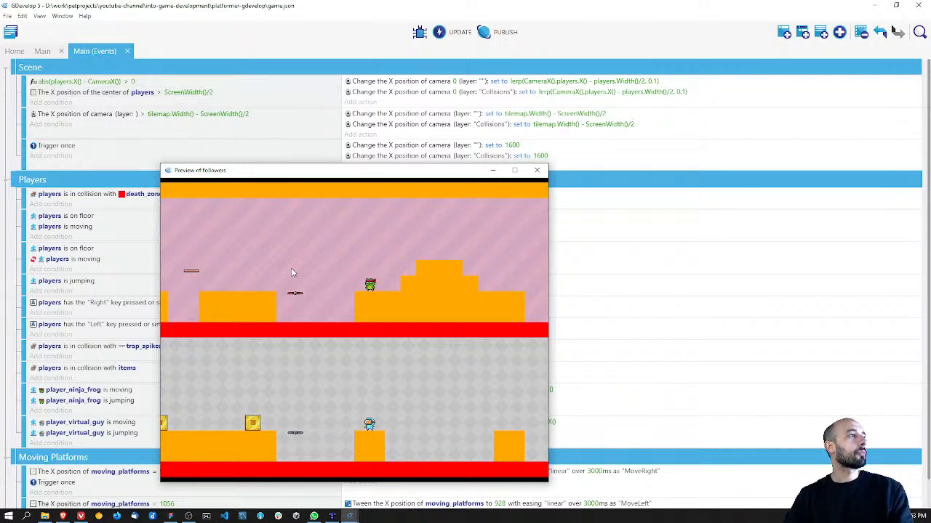
pyautogui.press('Right')
pyautogui.press('space')
pyautogui.press('Left')
pyautogui.press('Right')
pyautogui.press('space')
pyautogui.press('Right')
pyautogui.press('Left')
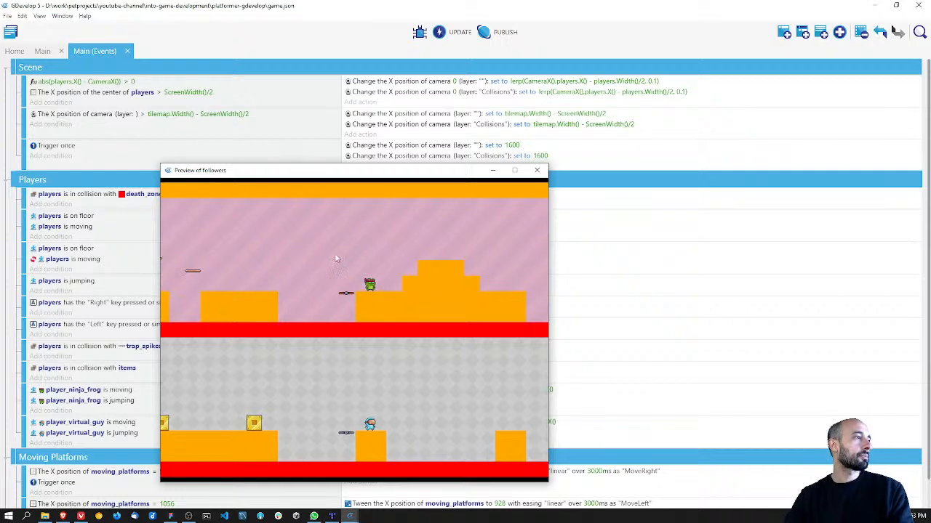
pyautogui.click(537, 170)
pyautogui.hotkey('ctrl', 's')
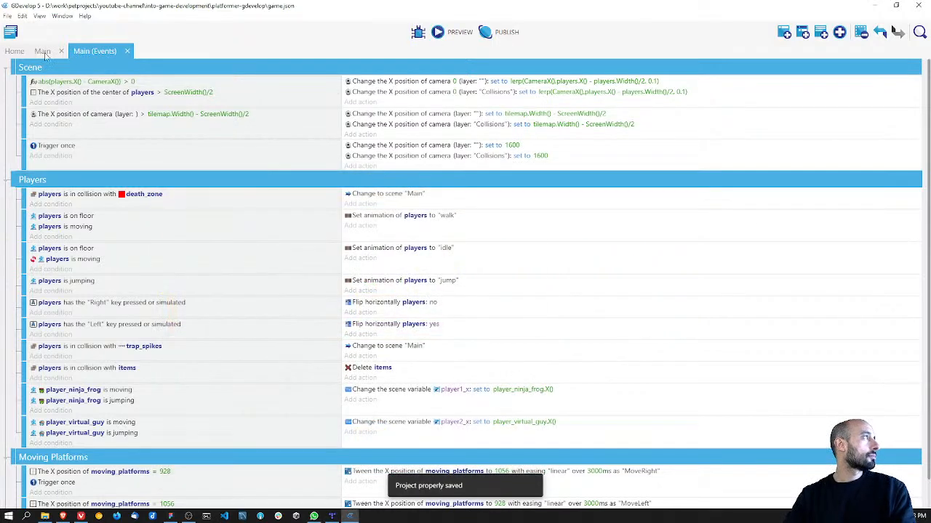
# Step: Hide the Collisions layer in the Main scene while keeping the base layer shown
pyautogui.click(42, 51)
pyautogui.moveTo(541, 230); pyautogui.dragTo(405, 220, button='middle')
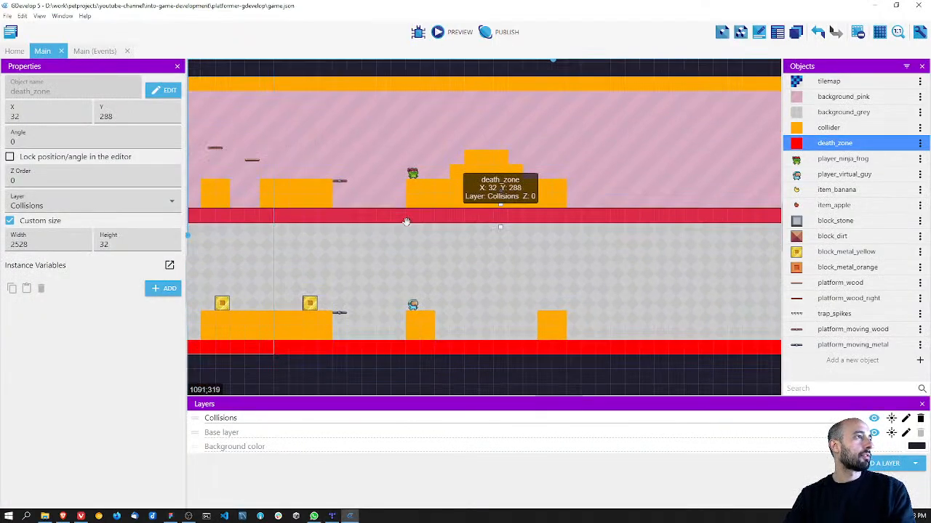
pyautogui.click(874, 419)
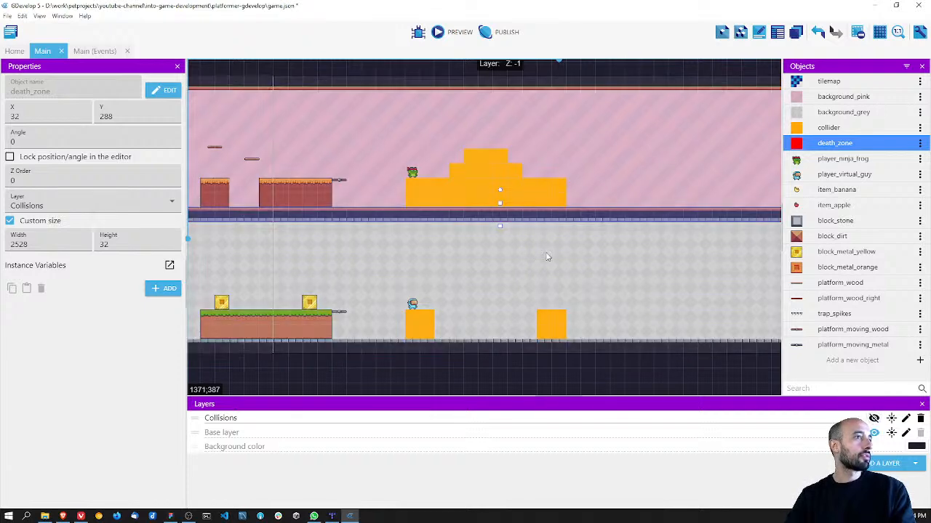
pyautogui.click(874, 432)
pyautogui.click(874, 433)
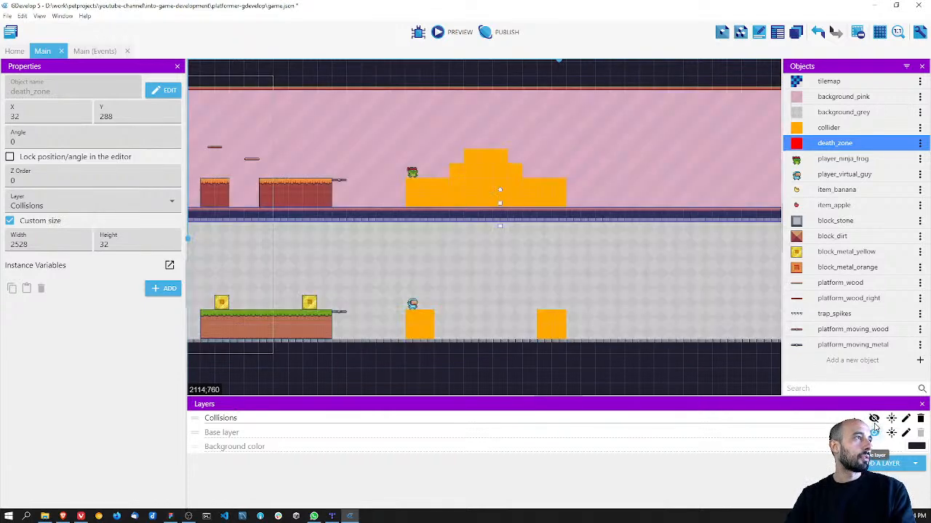
# Step: Select all five colliders on the stepped ground and the two grass blocks, assign them to the Collisions layer and save
pyautogui.click(451, 194)
pyautogui.keyDown('shift'); pyautogui.click(478, 172); pyautogui.keyUp('shift')
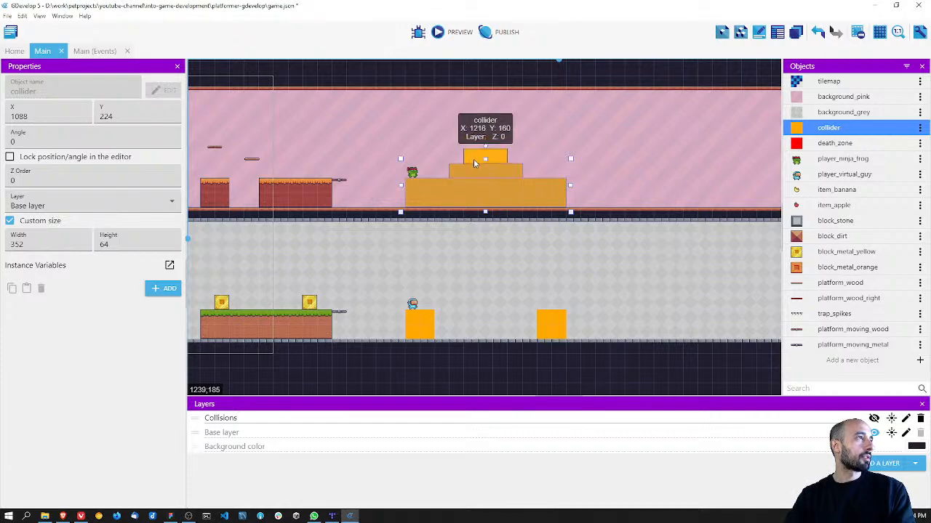
pyautogui.keyDown('shift'); pyautogui.click(478, 159); pyautogui.keyUp('shift')
pyautogui.keyDown('shift'); pyautogui.click(426, 320); pyautogui.keyUp('shift')
pyautogui.keyDown('shift'); pyautogui.click(552, 328); pyautogui.keyUp('shift')
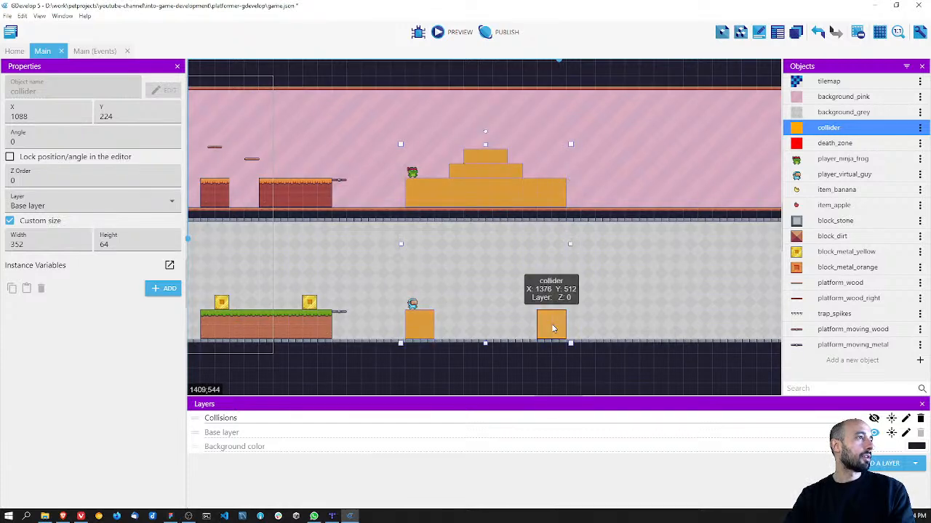
pyautogui.click(75, 205)
pyautogui.click(69, 228)
pyautogui.hotkey('ctrl', 's')
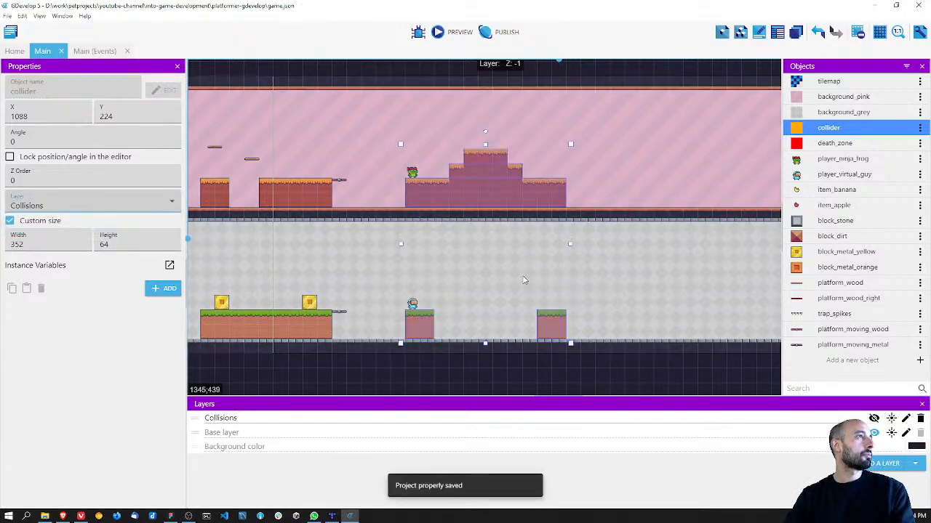
# Step: Switch to the Figma level design, examine the obstacles and platforms around the stepped ground and grass blocks, and return to GDevelop
pyautogui.click(529, 257)
pyautogui.scroll(1, 528, 258)
pyautogui.click(534, 76)
pyautogui.scroll(5, 488, 267)
pyautogui.moveTo(480, 280); pyautogui.dragTo(462, 259, button='middle')
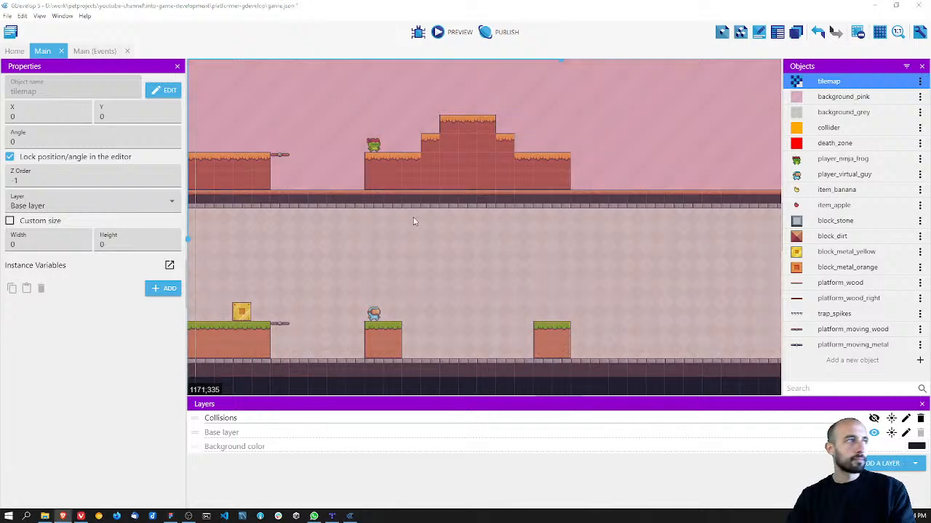
pyautogui.scroll(1, 451, 243)
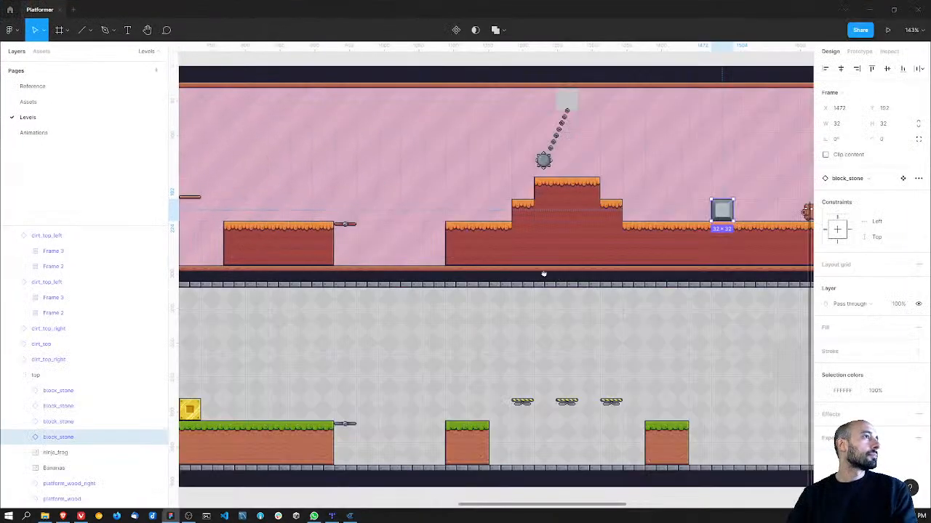
pyautogui.moveTo(550, 278); pyautogui.dragTo(433, 263, button='middle')
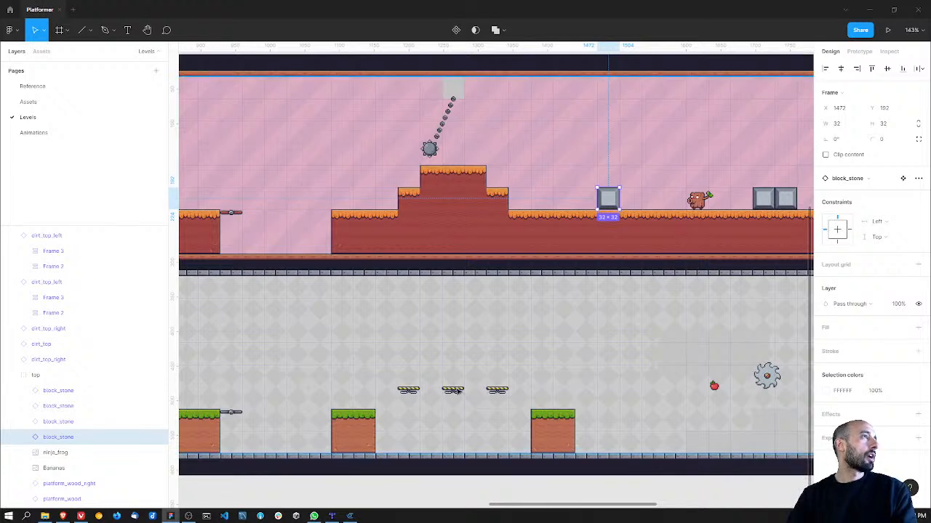
pyautogui.hotkey('alt', 'Tab')
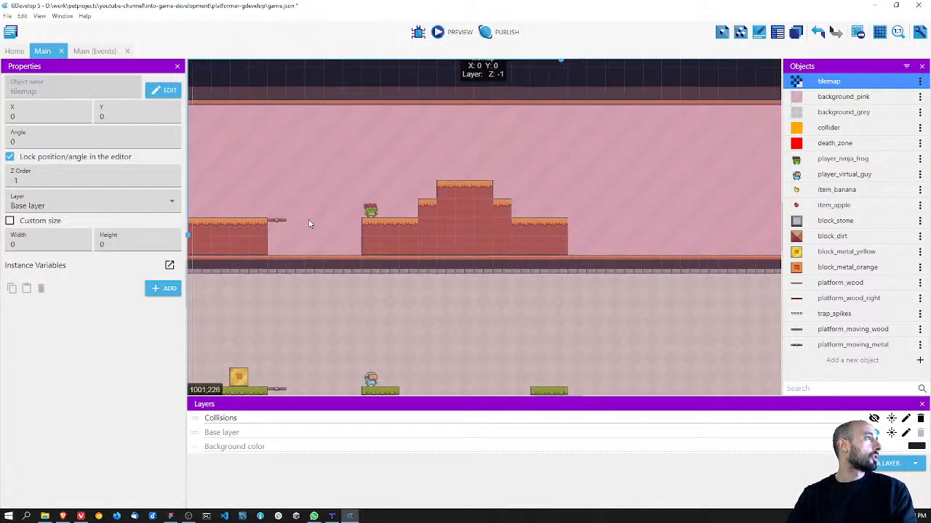
# Step: Place a block_dirt block against the ceiling, centred above the highest part of the stepped ground in the pink area
pyautogui.moveTo(832, 235); pyautogui.dragTo(465, 114)
pyautogui.click(470, 155)
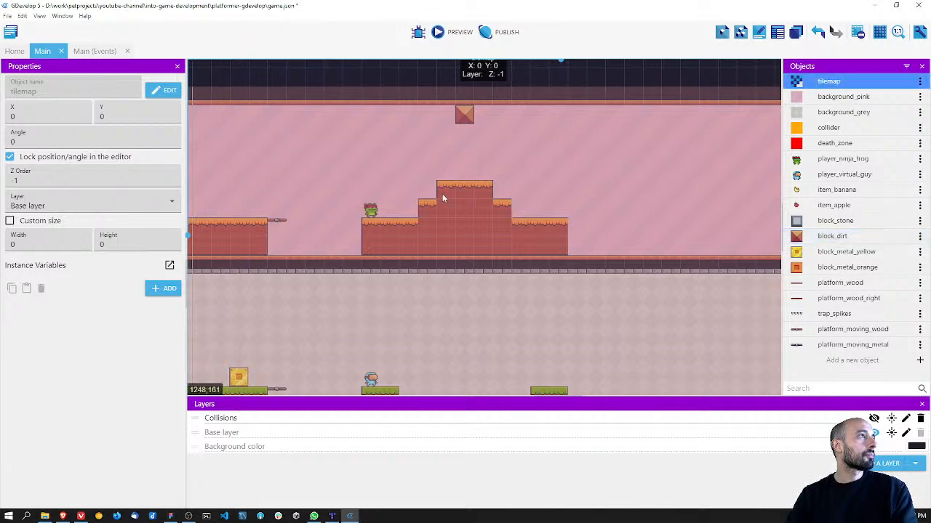
pyautogui.moveTo(371, 210); pyautogui.dragTo(644, 205, button='middle')
pyautogui.moveTo(502, 218); pyautogui.dragTo(742, 210, button='middle')
pyautogui.moveTo(545, 221); pyautogui.dragTo(453, 218, button='middle')
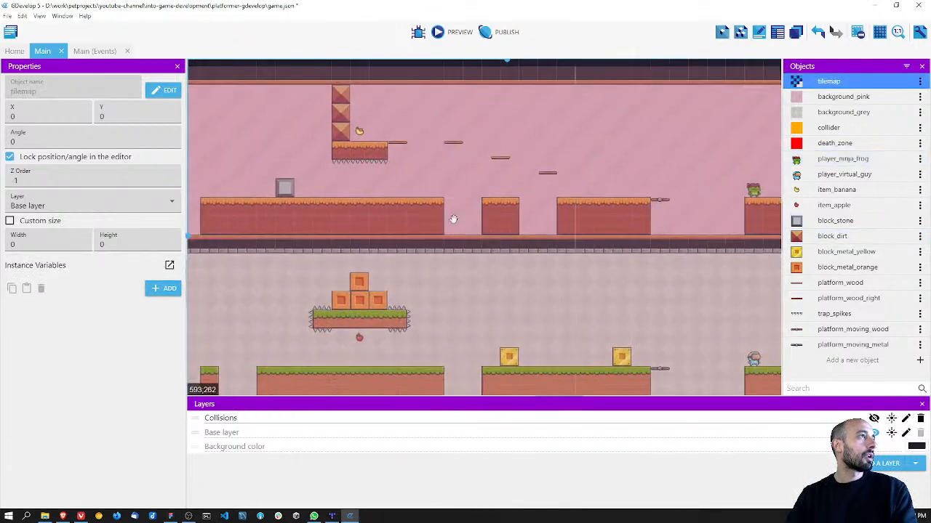
pyautogui.moveTo(528, 217); pyautogui.dragTo(477, 217, button='middle')
pyautogui.moveTo(701, 192); pyautogui.dragTo(386, 235, button='middle')
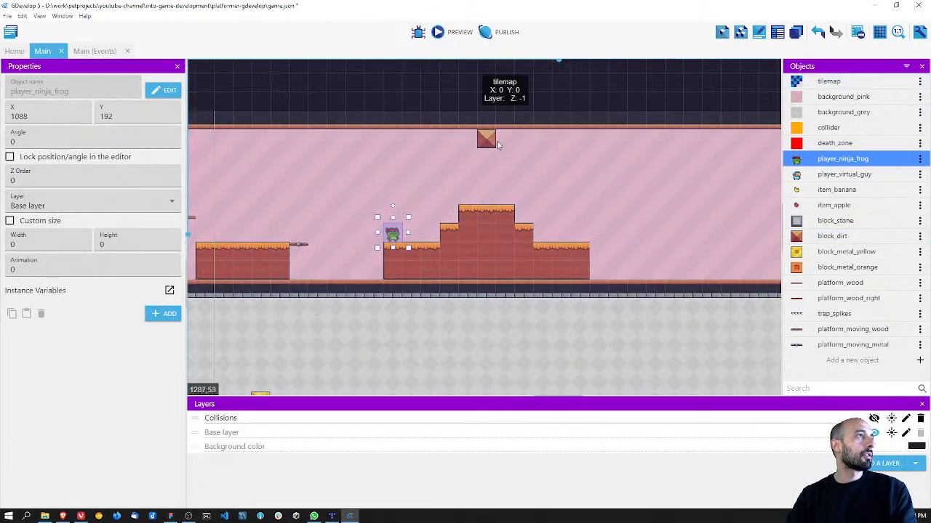
pyautogui.moveTo(531, 266); pyautogui.dragTo(512, 242, button='middle')
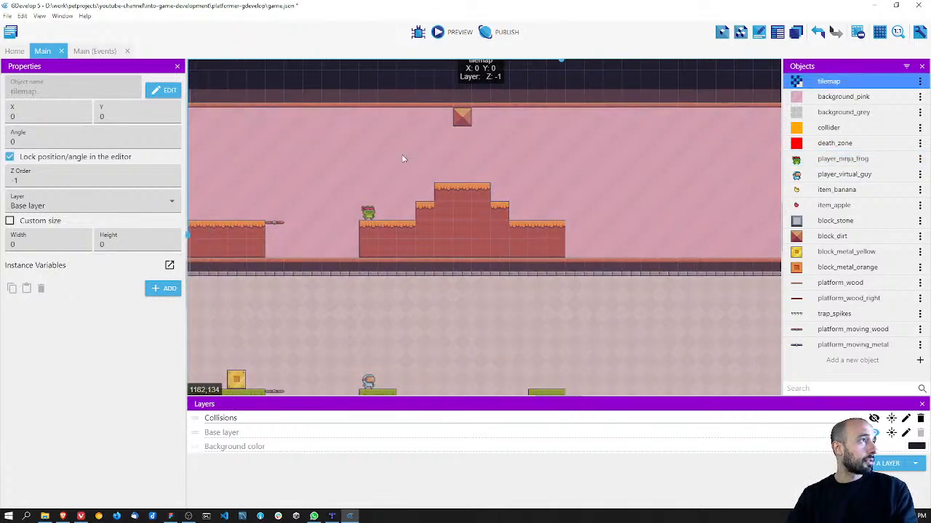
# Step: Switch to the Figma level design and select all the chain links of the spiked ball hanging above the stepped ground
pyautogui.hotkey('alt', 'Tab')
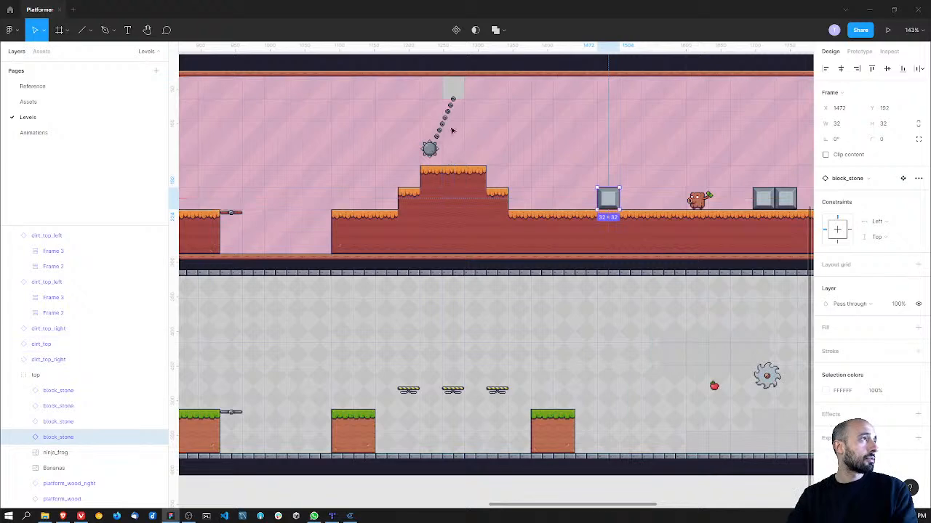
pyautogui.keyDown('ctrl'); pyautogui.scroll(10, 444, 125); pyautogui.keyUp('ctrl')
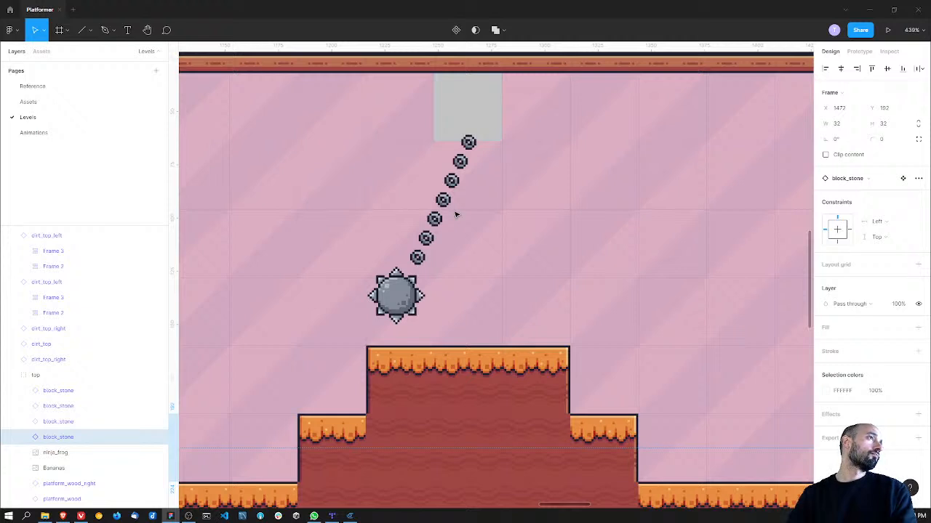
pyautogui.click(473, 148)
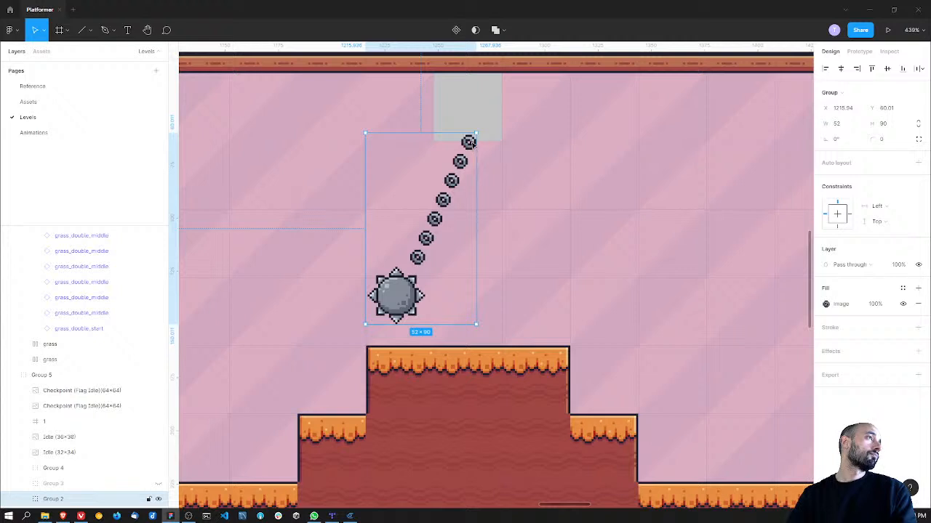
pyautogui.doubleClick(469, 142)
pyautogui.keyDown('shift'); pyautogui.click(459, 162); pyautogui.keyUp('shift')
pyautogui.keyDown('shift'); pyautogui.click(452, 180); pyautogui.keyUp('shift')
pyautogui.keyDown('shift'); pyautogui.click(442, 199); pyautogui.keyUp('shift')
pyautogui.keyDown('shift'); pyautogui.click(435, 219); pyautogui.keyUp('shift')
pyautogui.keyDown('shift'); pyautogui.click(426, 237); pyautogui.keyUp('shift')
pyautogui.keyDown('shift'); pyautogui.click(416, 257); pyautogui.keyUp('shift')
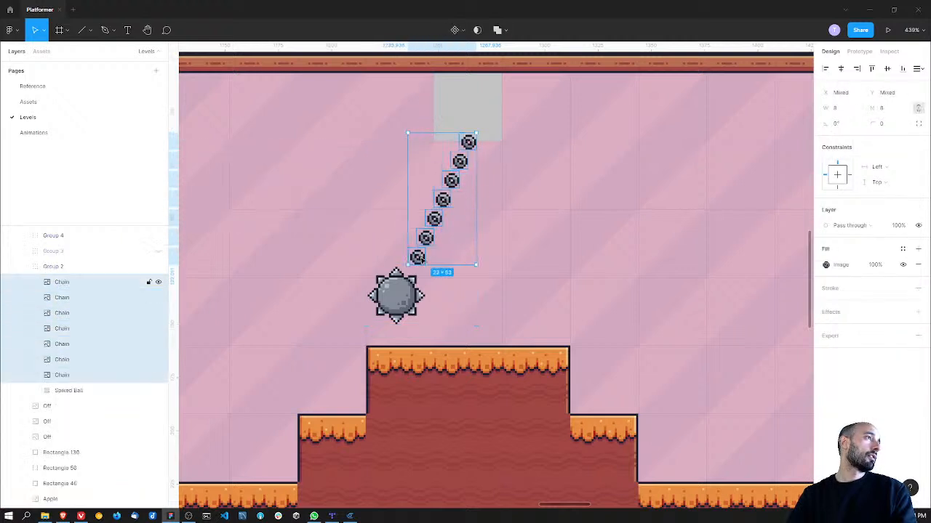
# Step: Move the spiked ball directly beneath the ceiling block, just above the peak of the stepped ground
pyautogui.click(394, 294)
pyautogui.click(445, 294)
pyautogui.click(402, 298)
pyautogui.doubleClick(402, 298)
pyautogui.doubleClick(402, 298)
pyautogui.moveTo(401, 298); pyautogui.dragTo(470, 312)
pyautogui.moveTo(418, 258); pyautogui.dragTo(469, 264)
pyautogui.hotkey('ctrl', 'z')
# Step: Select the seven diagonal chain links and align them on their horizontal centres into one vertical column
pyautogui.click(416, 257)
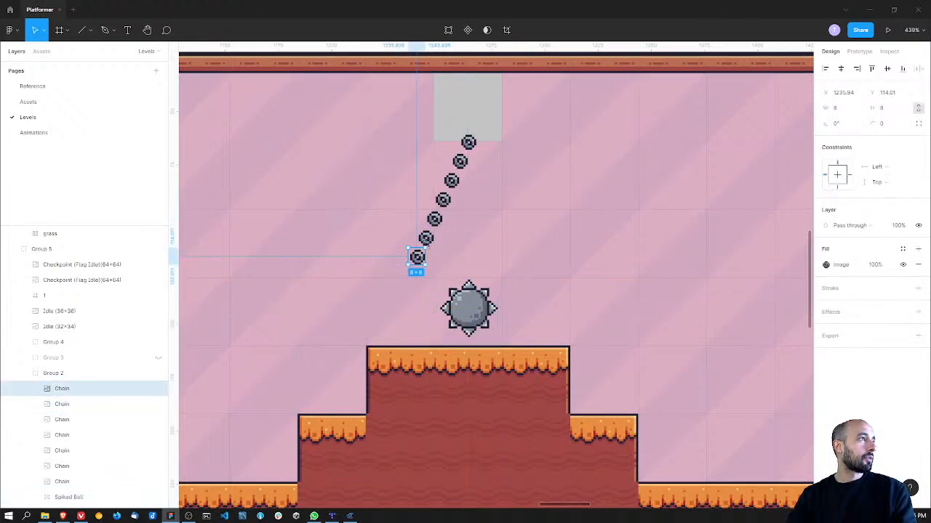
pyautogui.keyDown('shift'); pyautogui.click(425, 238); pyautogui.keyUp('shift')
pyautogui.keyDown('shift'); pyautogui.click(434, 219); pyautogui.keyUp('shift')
pyautogui.keyDown('shift'); pyautogui.click(443, 200); pyautogui.keyUp('shift')
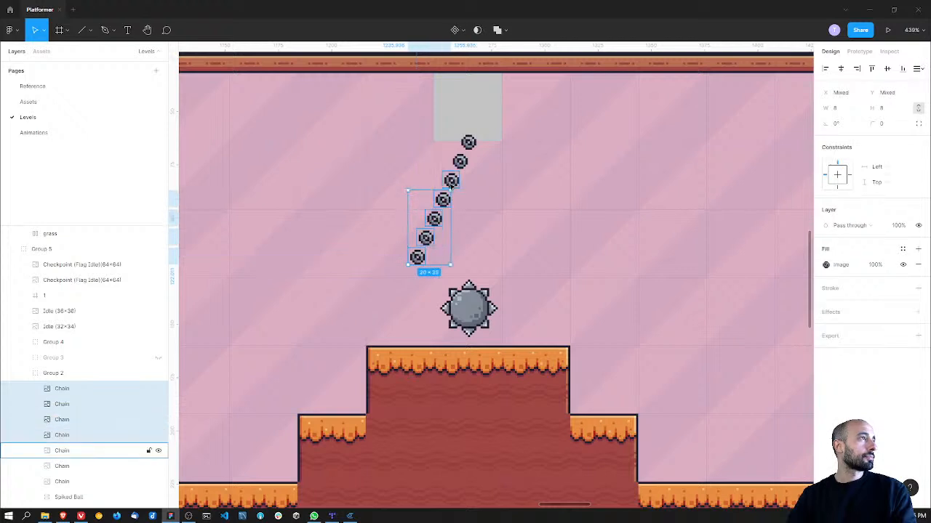
pyautogui.keyDown('shift'); pyautogui.click(452, 181); pyautogui.keyUp('shift')
pyautogui.keyDown('shift'); pyautogui.click(463, 160); pyautogui.keyUp('shift')
pyautogui.keyDown('shift'); pyautogui.click(468, 142); pyautogui.keyUp('shift')
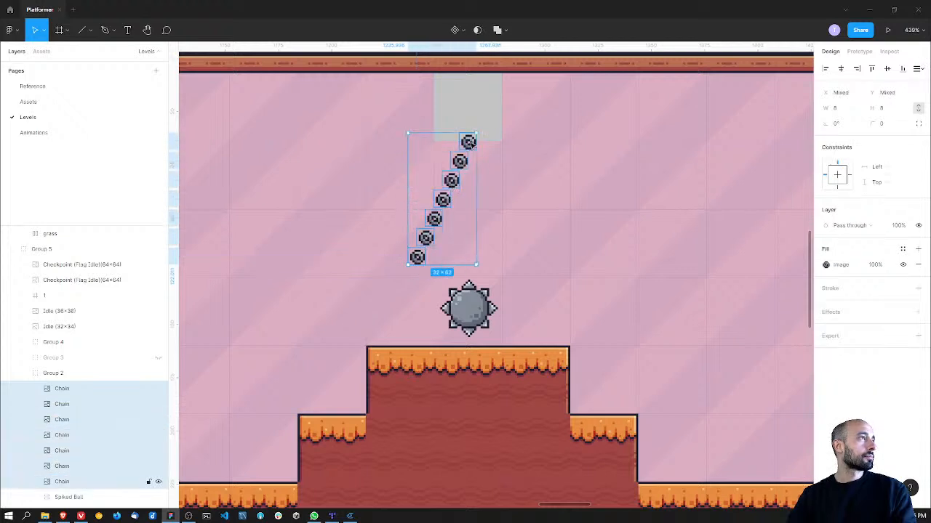
pyautogui.click(840, 68)
# Step: Shift the chain column right and down so it hangs centred between the ceiling block and the spiked ball
pyautogui.hotkey('shift', 'Right')
pyautogui.press('Left')
pyautogui.press('Left')
pyautogui.press('Left')
pyautogui.press('Left')
pyautogui.press('Left')
pyautogui.press('Right')
pyautogui.press('Right')
pyautogui.press('Right')
pyautogui.press('Down')
pyautogui.press('Down')
pyautogui.press('Down')
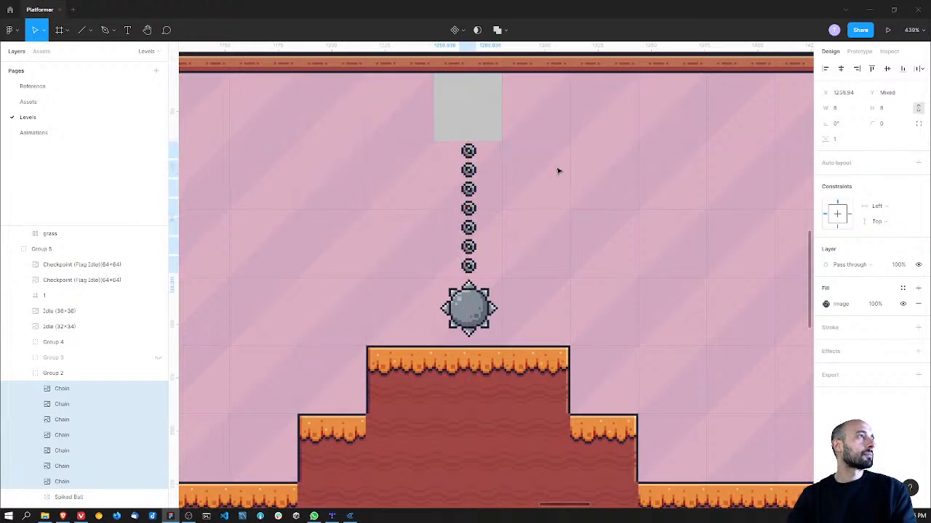
# Step: Duplicate the top chain link in place
pyautogui.click(468, 151)
pyautogui.hotkey('ctrl', 'd')
pyautogui.moveTo(471, 151)
pyautogui.mouseDown()
pyautogui.moveTo(469, 118)
pyautogui.moveTo(468, 150)
pyautogui.mouseUp()
# Step: Set the vertical spacing between the seven chain links to 2 and raise the chain to overlap the ceiling block's lower edge
pyautogui.keyDown('shift'); pyautogui.click(468, 170); pyautogui.keyUp('shift')
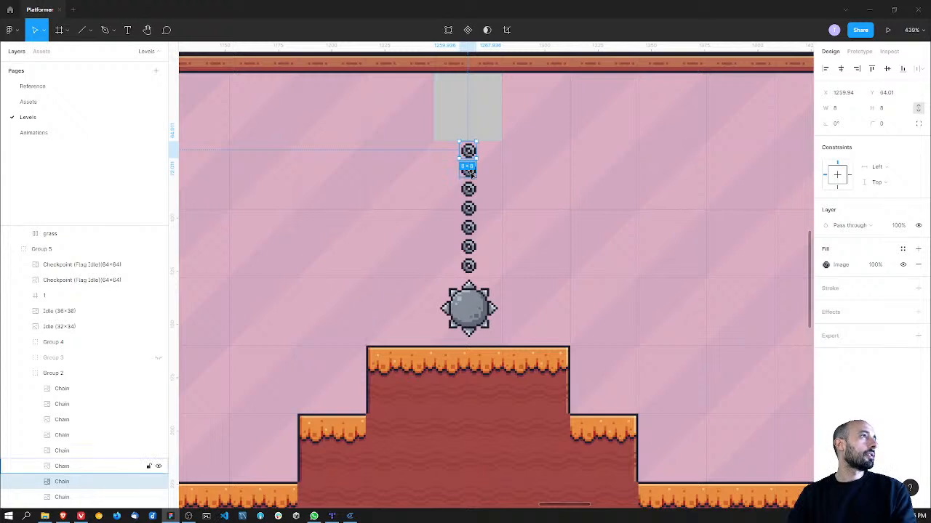
pyautogui.keyDown('shift'); pyautogui.click(468, 189); pyautogui.keyUp('shift')
pyautogui.keyDown('shift'); pyautogui.click(468, 208); pyautogui.keyUp('shift')
pyautogui.keyDown('shift'); pyautogui.click(471, 227); pyautogui.keyUp('shift')
pyautogui.keyDown('shift'); pyautogui.click(468, 246); pyautogui.keyUp('shift')
pyautogui.keyDown('shift'); pyautogui.click(469, 266); pyautogui.keyUp('shift')
pyautogui.moveTo(825, 139); pyautogui.dragTo(828, 139)
pyautogui.click(839, 144)
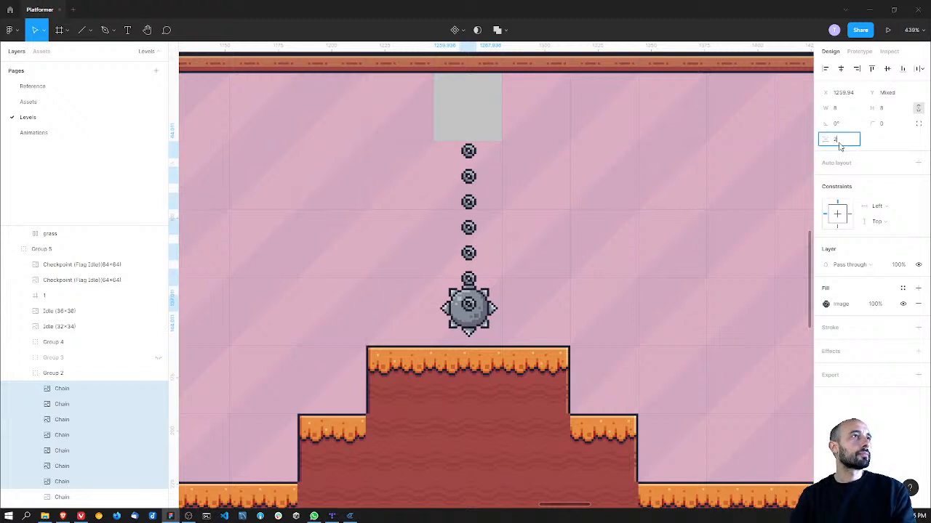
pyautogui.write('2')
pyautogui.press('Return')
pyautogui.hotkey('shift', 'Up')
pyautogui.press('Down')
pyautogui.press('Down')
pyautogui.press('Down')
pyautogui.press('Down')
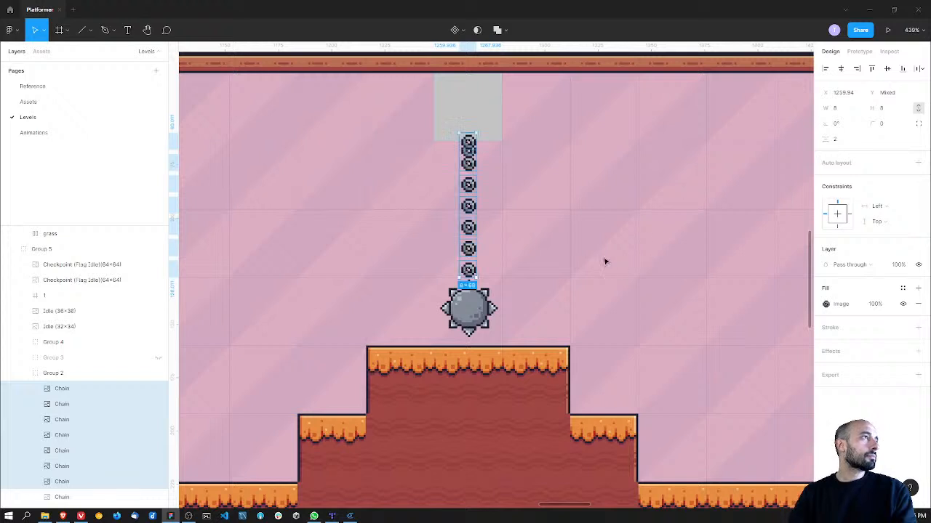
# Step: Move the chain column aside and delete the leftover duplicate link beneath it
pyautogui.moveTo(469, 155); pyautogui.dragTo(495, 155)
pyautogui.click(471, 154)
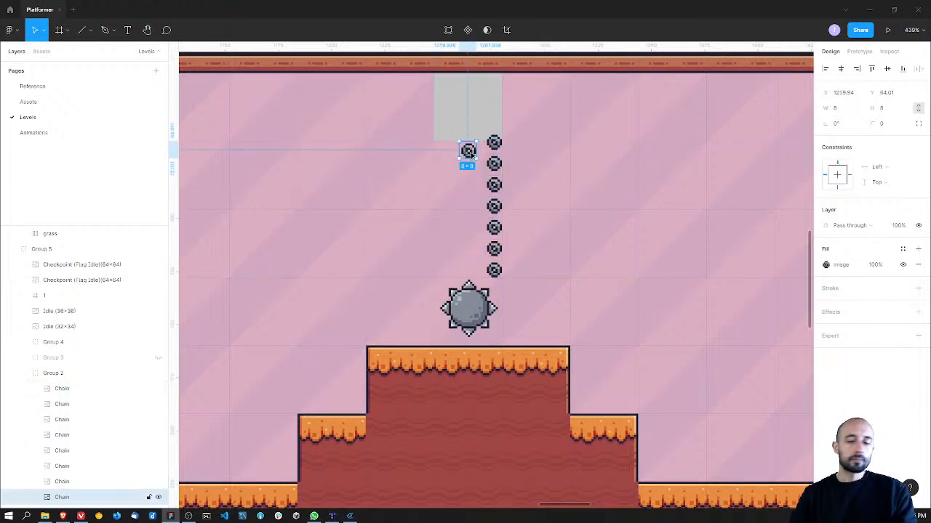
pyautogui.press('Delete')
# Step: Select the seven remaining chain links and shift them left until they are centred above the spiked ball
pyautogui.click(494, 143)
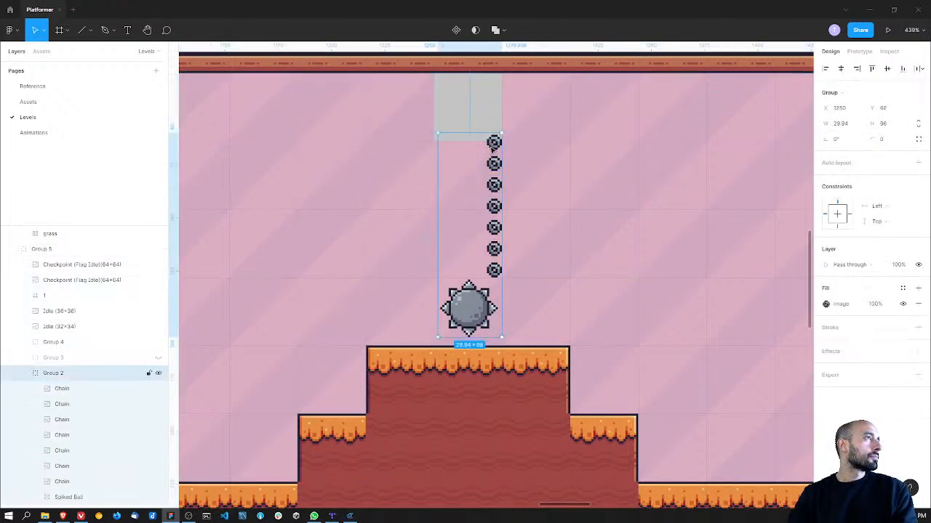
pyautogui.click(73, 389)
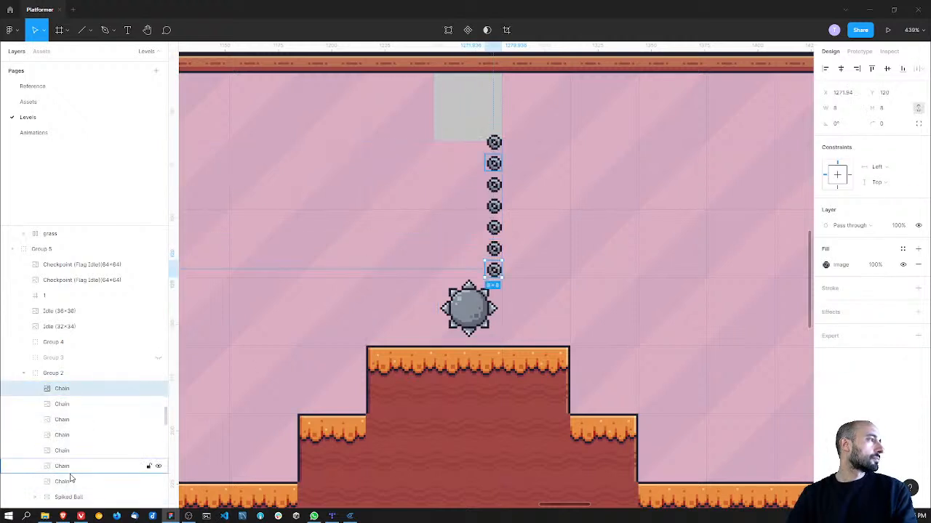
pyautogui.keyDown('shift'); pyautogui.click(71, 481); pyautogui.keyUp('shift')
pyautogui.press('Left')
pyautogui.press('Left')
pyautogui.press('Left')
pyautogui.press('Left')
pyautogui.press('Left')
pyautogui.press('Left')
pyautogui.press('Left')
pyautogui.press('Left')
pyautogui.press('Left')
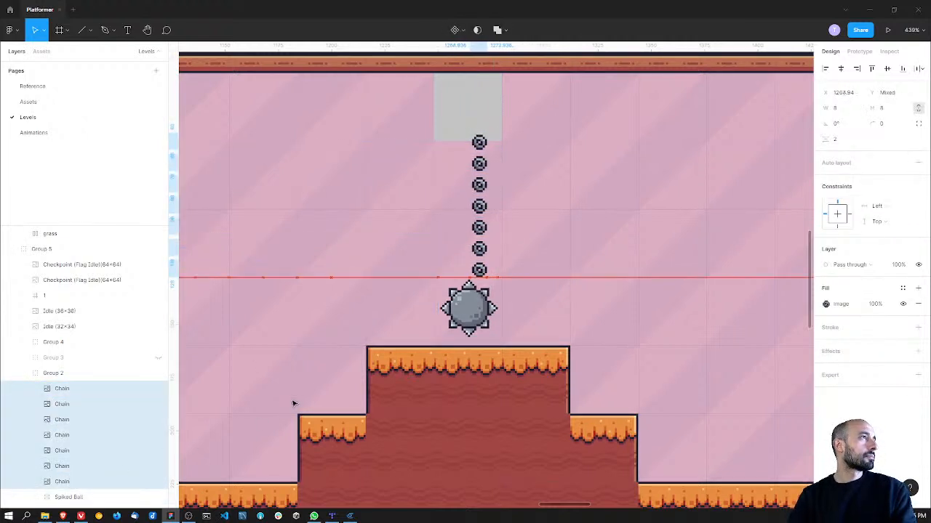
pyautogui.press('Left')
pyautogui.press('Left')
pyautogui.press('Left')
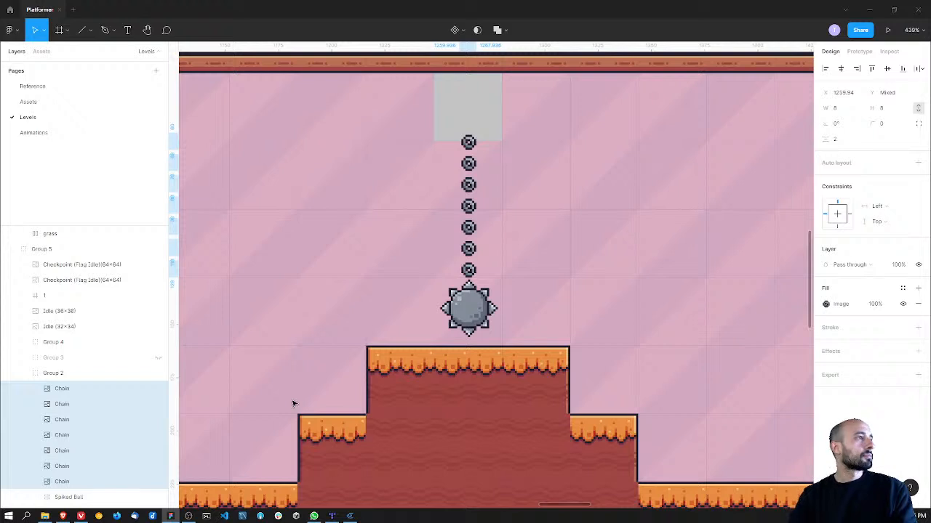
pyautogui.press('Up')
pyautogui.press('Down')
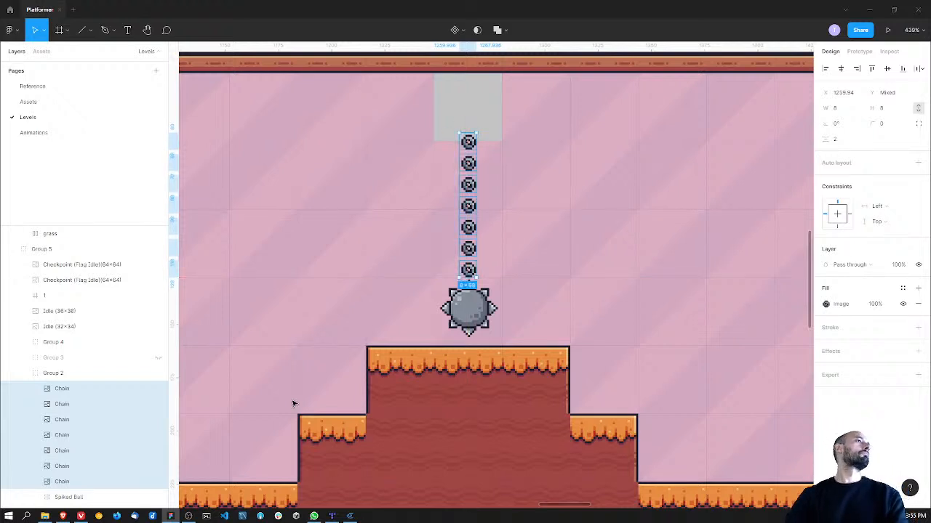
# Step: Lower the spiked ball slightly to leave a 2 px gap under the chain, and select the whole ball-and-chain group
pyautogui.click(486, 307)
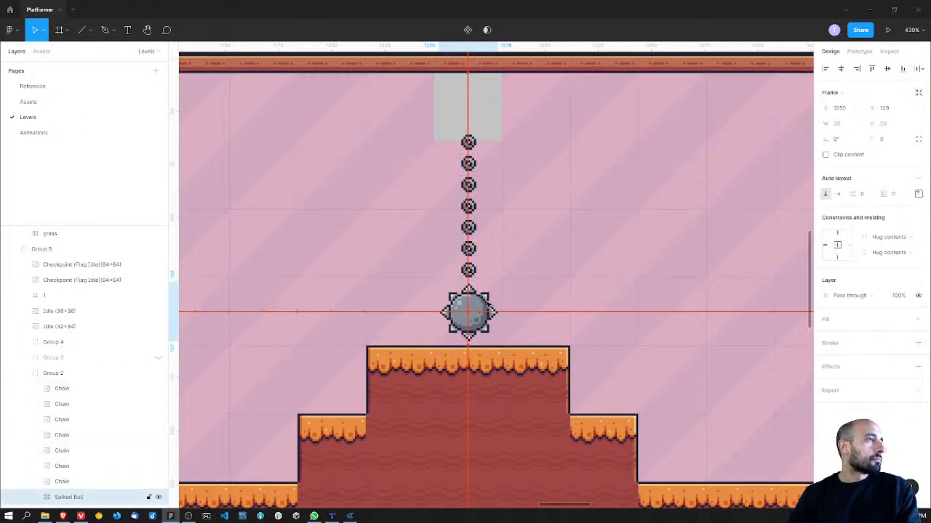
pyautogui.keyDown('shift'); pyautogui.click(481, 244); pyautogui.keyUp('shift')
pyautogui.click(53, 373)
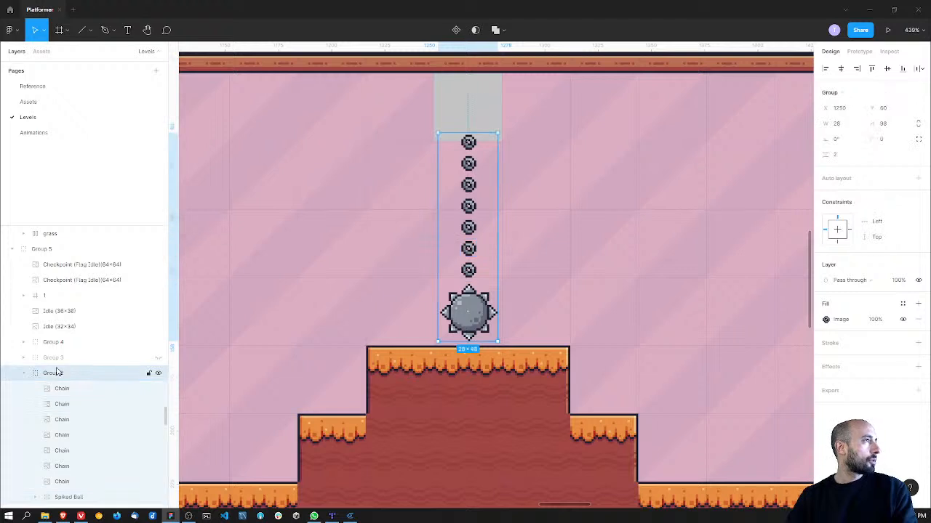
pyautogui.click(26, 373)
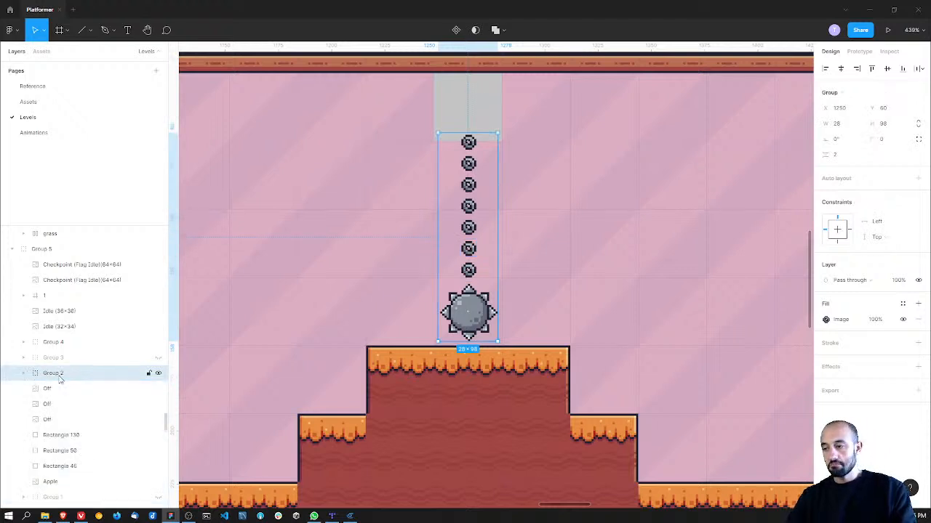
pyautogui.doubleClick(60, 377)
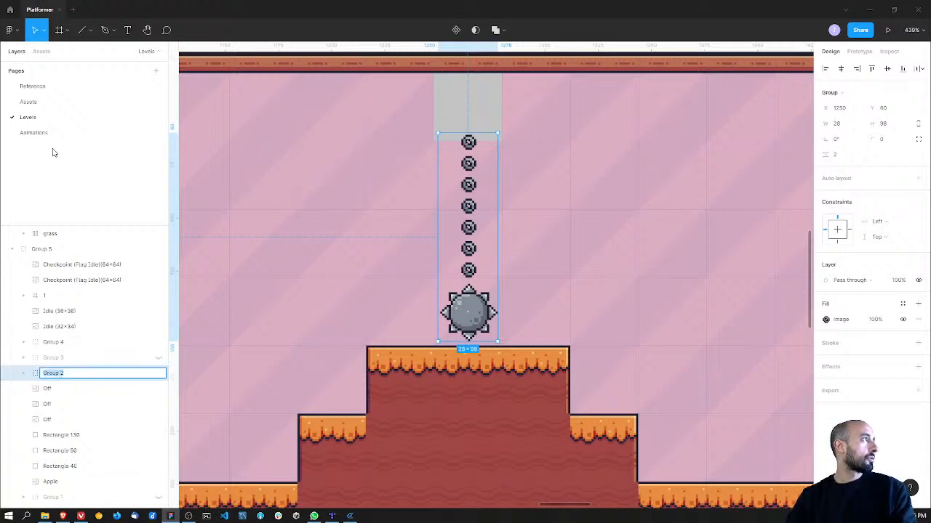
# Step: Look up the name of the spiked ball asset on the Assets page and return to the Levels page
pyautogui.click(44, 100)
pyautogui.keyDown('ctrl'); pyautogui.scroll(-5, 330, 237); pyautogui.keyUp('ctrl')
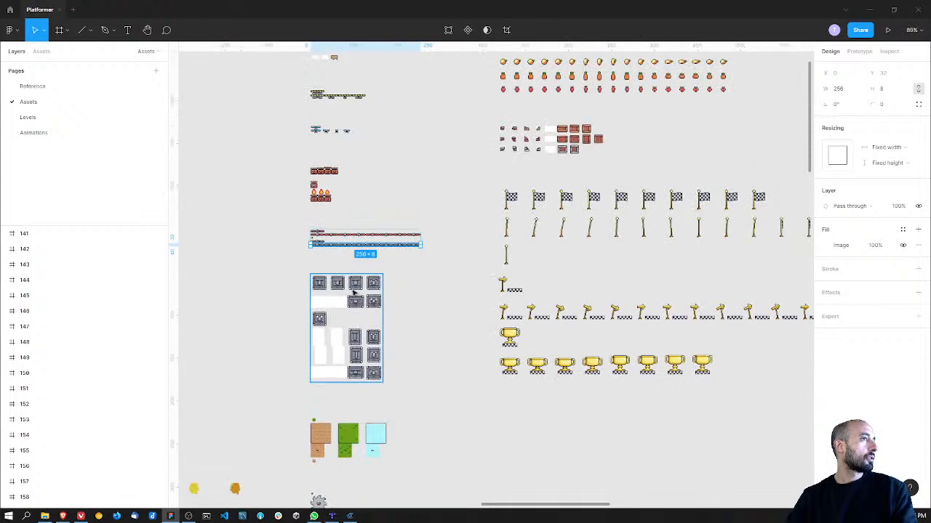
pyautogui.scroll(-10, 440, 246)
pyautogui.scroll(-5, 440, 246)
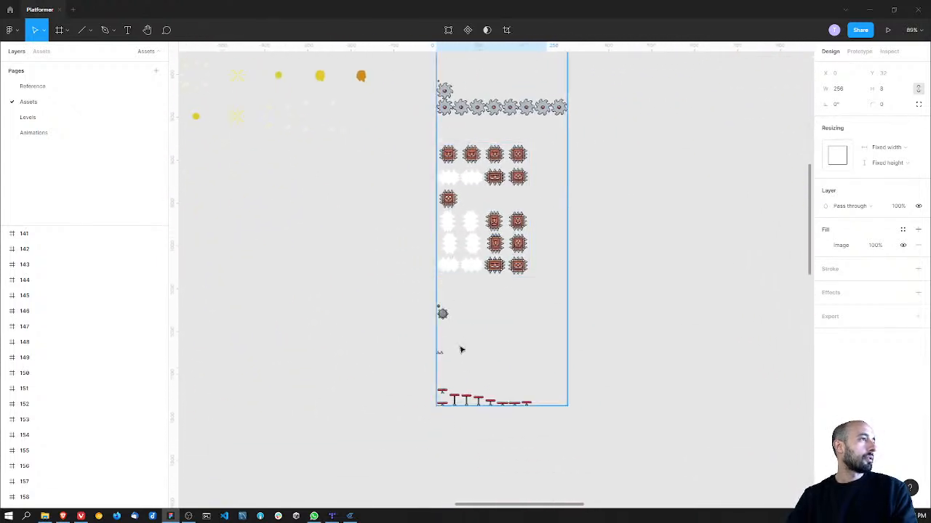
pyautogui.keyDown('ctrl'); pyautogui.scroll(5, 437, 305); pyautogui.keyUp('ctrl')
pyautogui.click(432, 304)
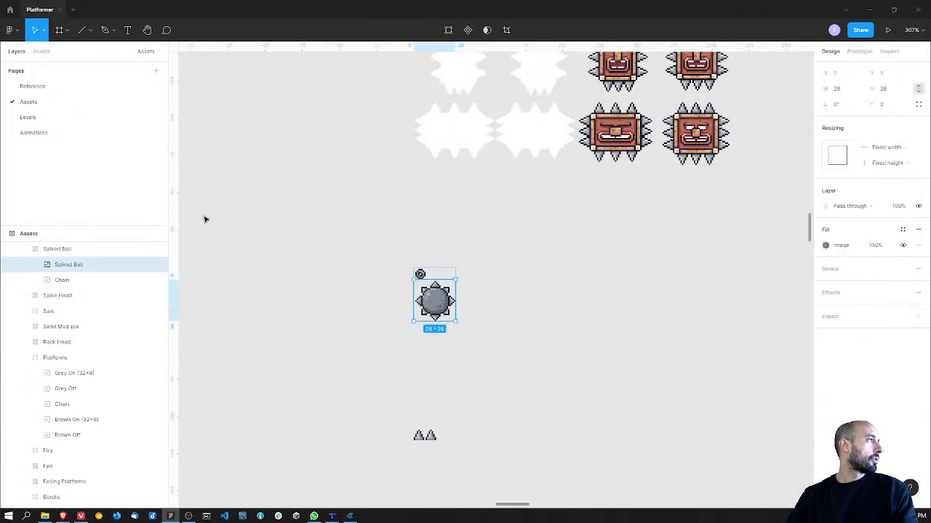
pyautogui.click(59, 130)
pyautogui.click(58, 118)
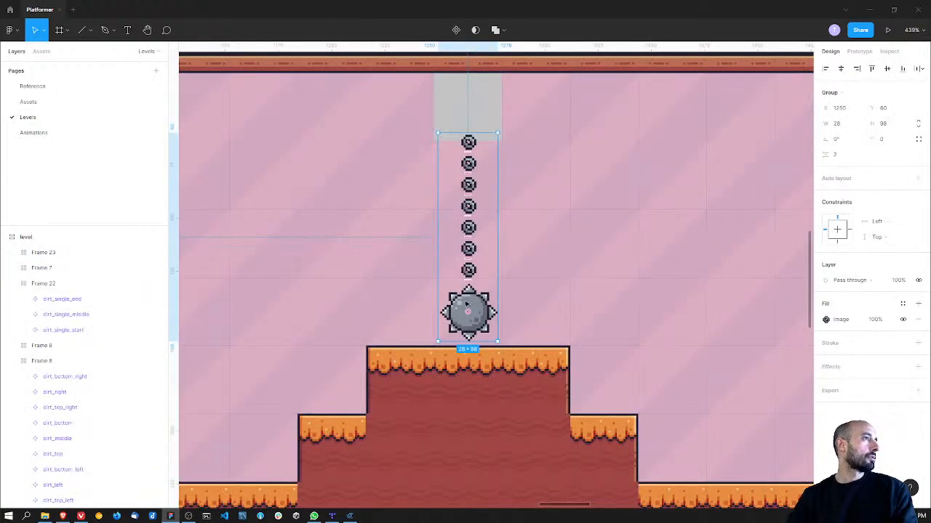
# Step: Rename the ball-and-chain group Group 2 as spiked_ball
pyautogui.scroll(-10, 92, 363)
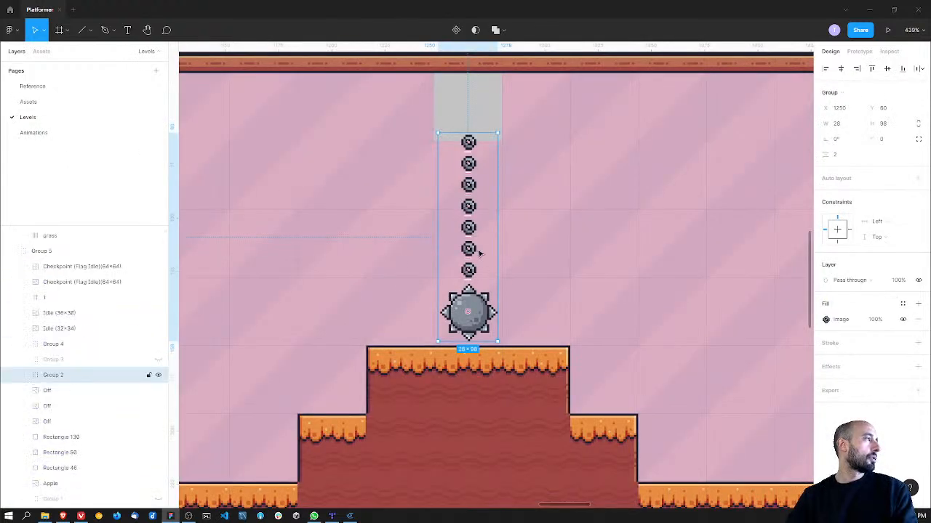
pyautogui.doubleClick(65, 378)
pyautogui.write('spiked ball')
pyautogui.press('Return')
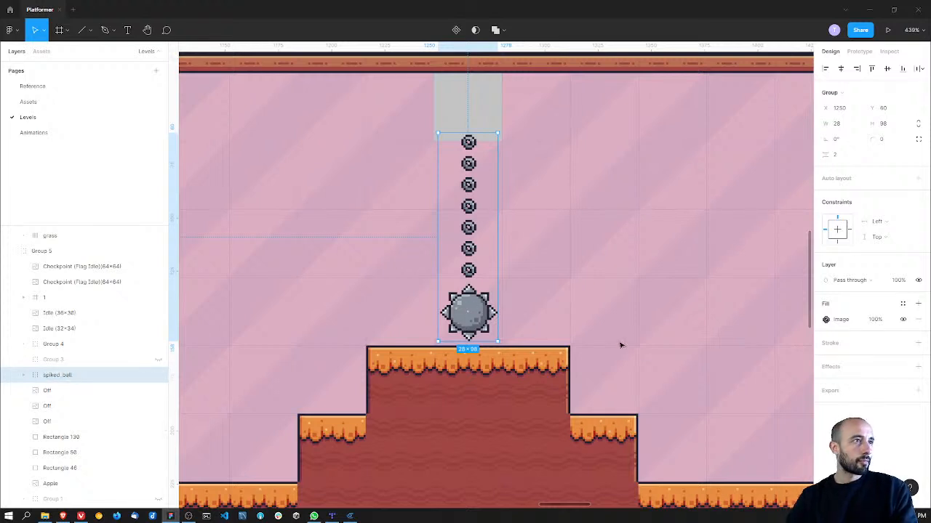
# Step: Export the spiked_ball group as a 1x PNG named trap_spiked_ball.png into the project's assets/traps folder
pyautogui.click(918, 390)
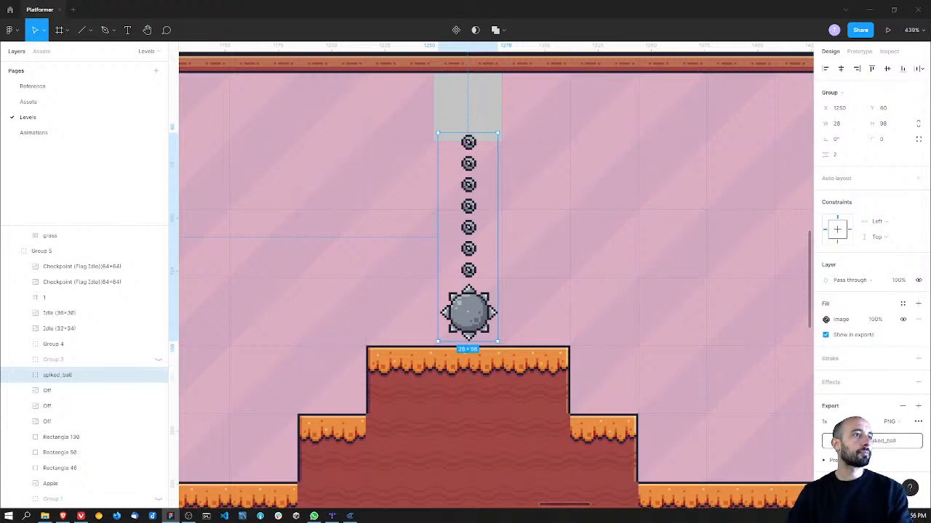
pyautogui.click(872, 441)
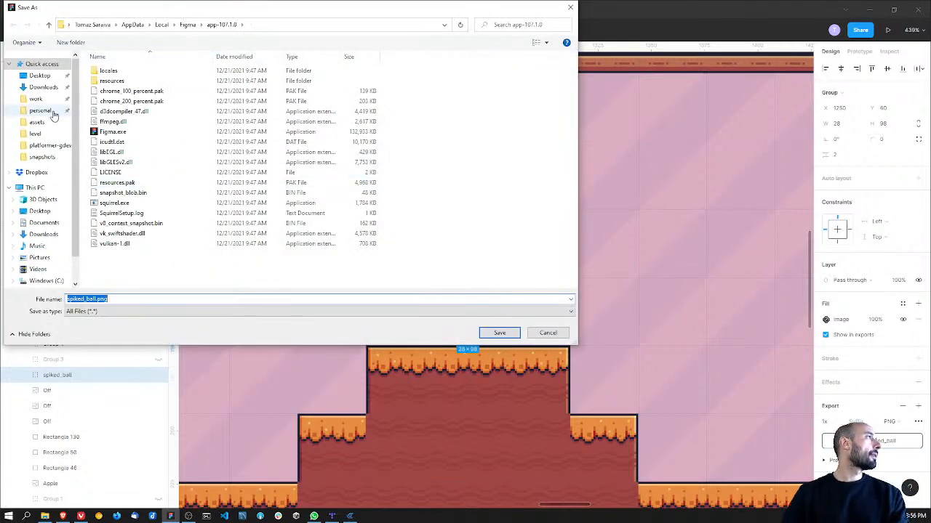
pyautogui.click(49, 146)
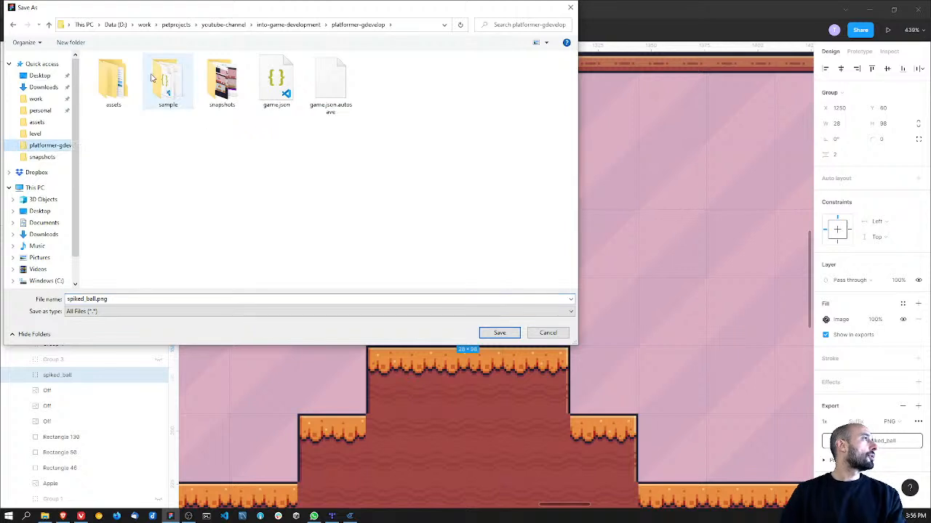
pyautogui.doubleClick(112, 80)
pyautogui.doubleClick(331, 80)
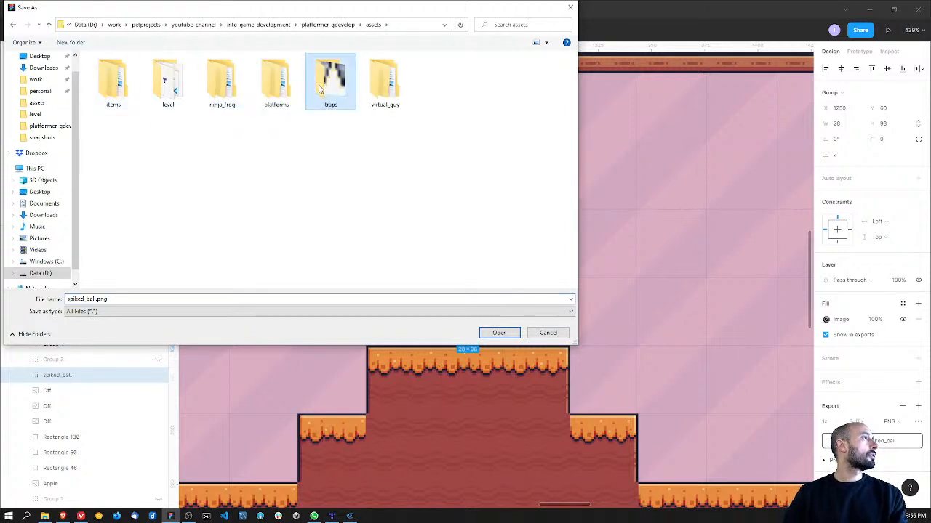
pyautogui.click(148, 298)
pyautogui.press('Home')
pyautogui.write('trap_')
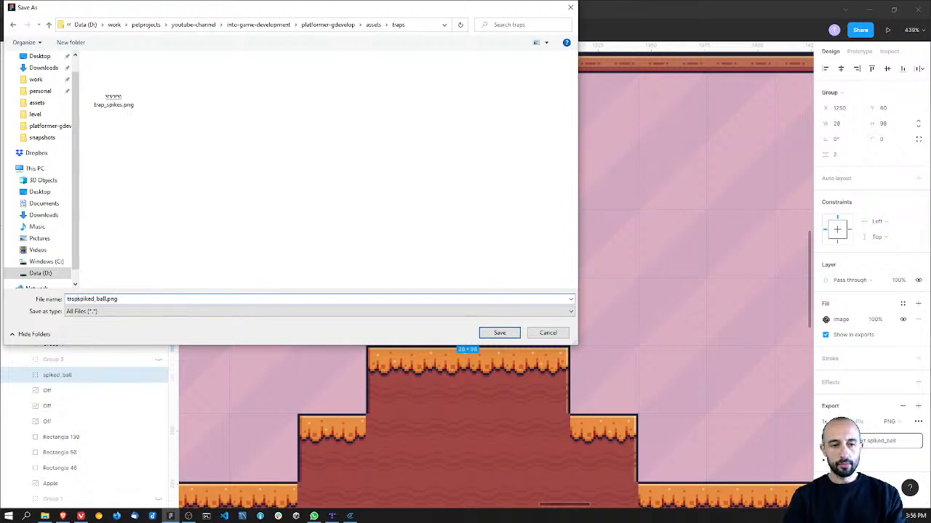
pyautogui.press('Return')
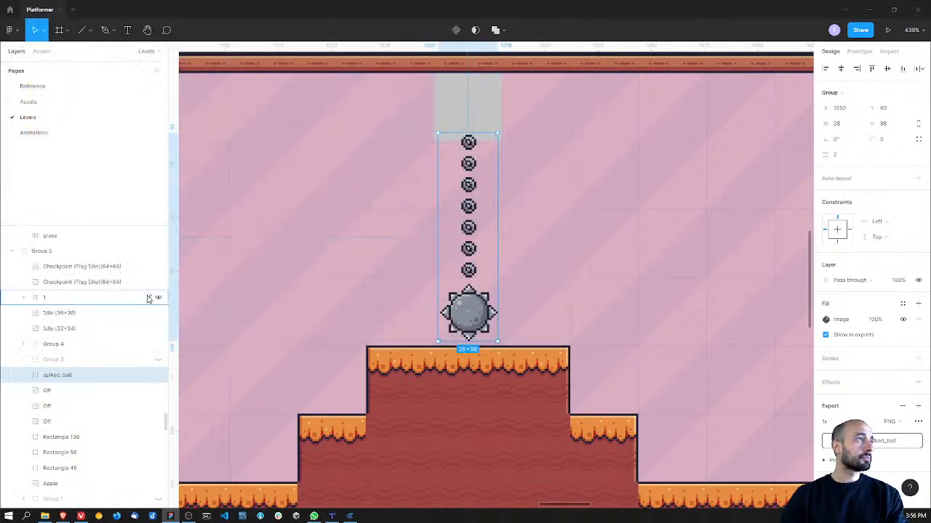
# Step: Switch to GDevelop and add a new Sprite object named trap_spiked_ball
pyautogui.hotkey('alt', 'Tab')
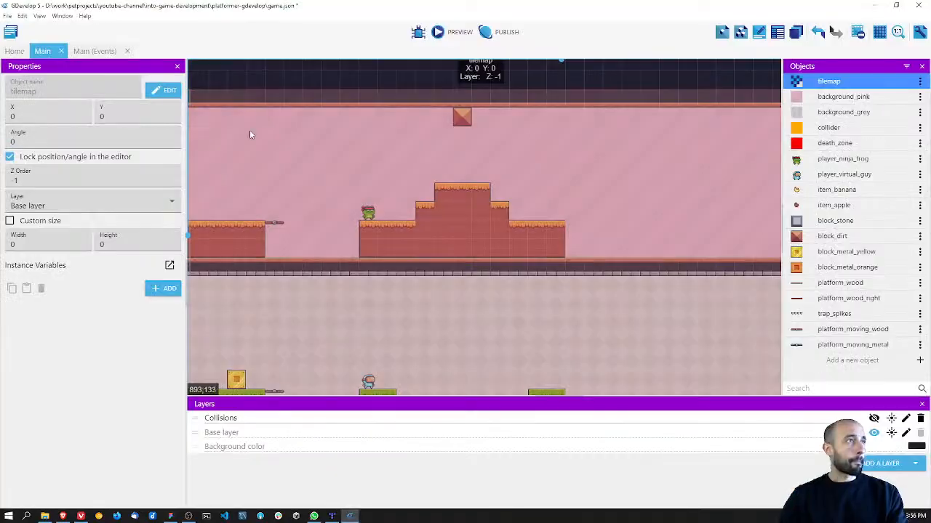
pyautogui.click(852, 360)
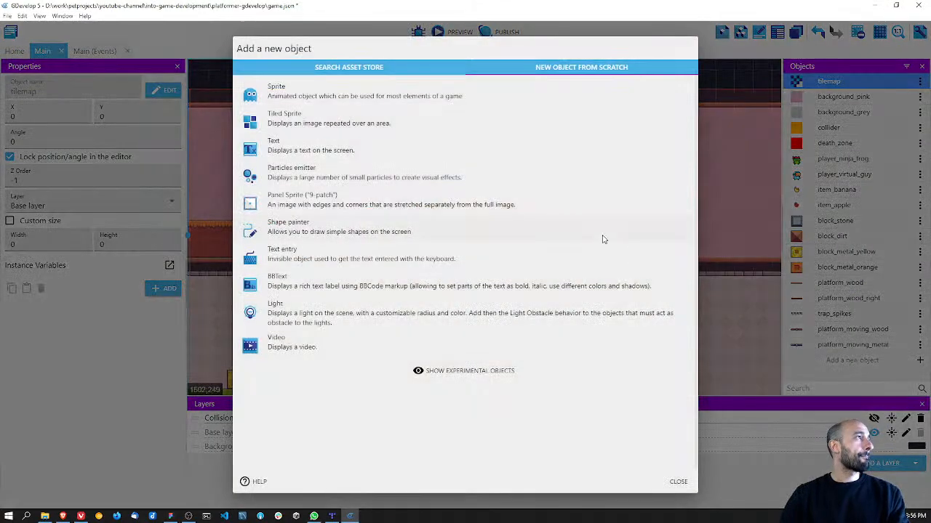
pyautogui.click(363, 88)
pyautogui.click(305, 70)
pyautogui.moveTo(306, 71); pyautogui.dragTo(219, 67)
pyautogui.write('trap_spiked_ball')
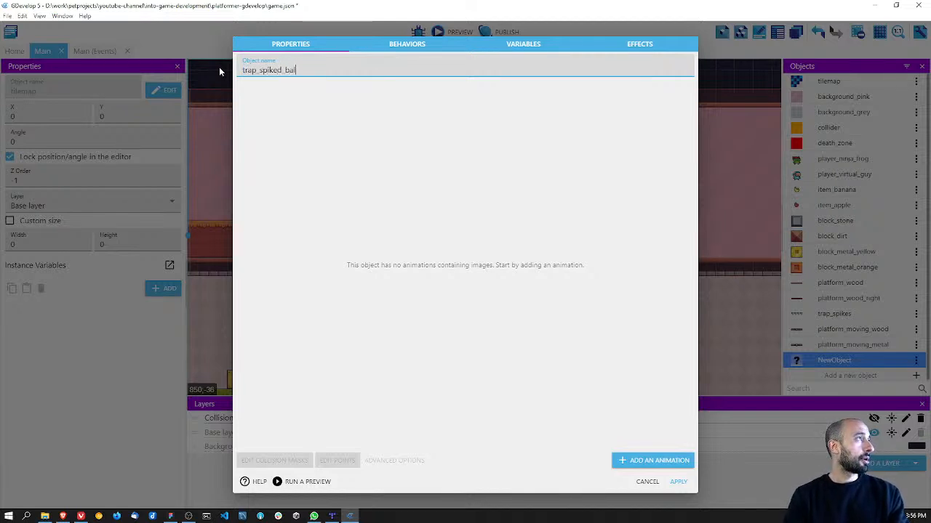
# Step: Add an animation to trap_spiked_ball using the image trap_spiked_ball.png from assets/traps
pyautogui.click(652, 461)
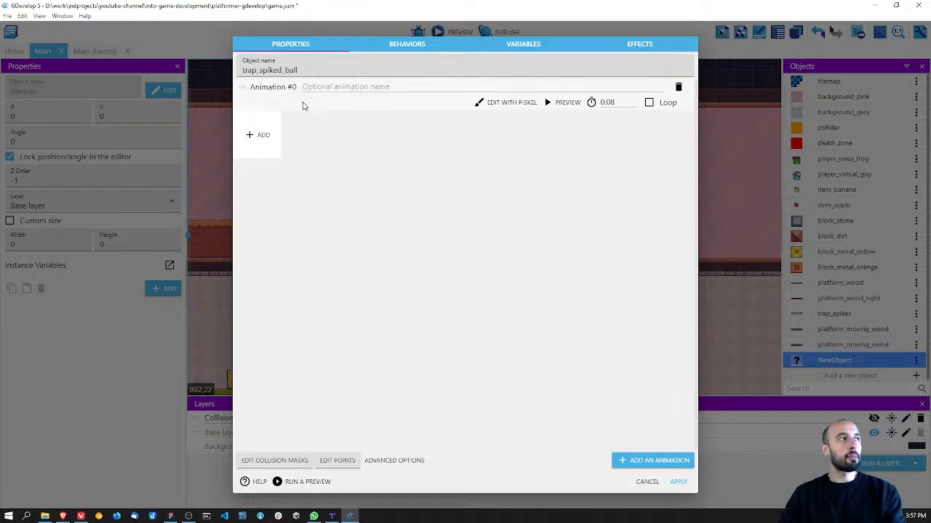
pyautogui.click(261, 137)
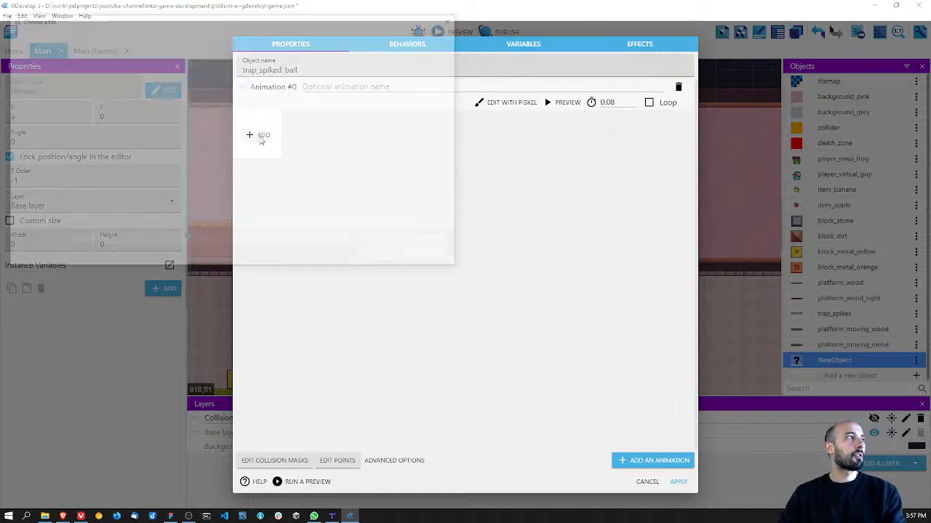
pyautogui.click(177, 36)
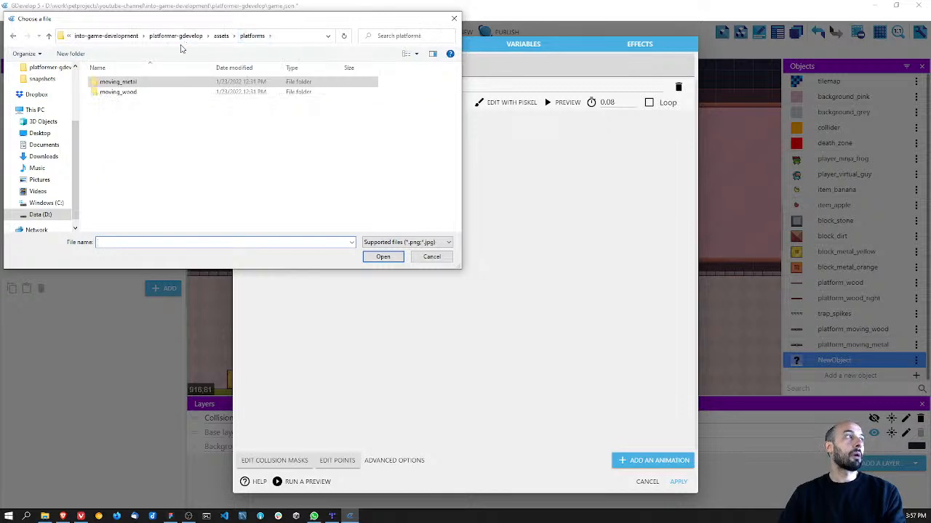
pyautogui.click(178, 36)
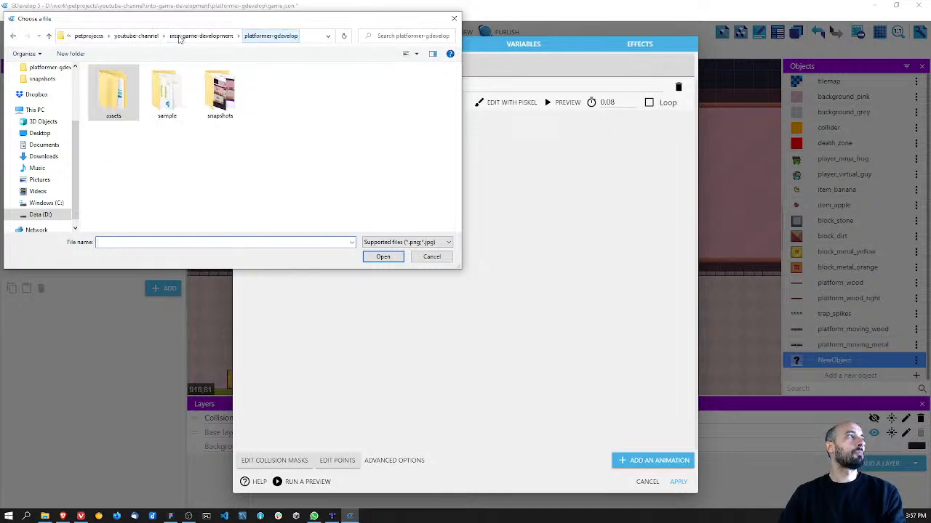
pyautogui.doubleClick(117, 95)
pyautogui.doubleClick(321, 101)
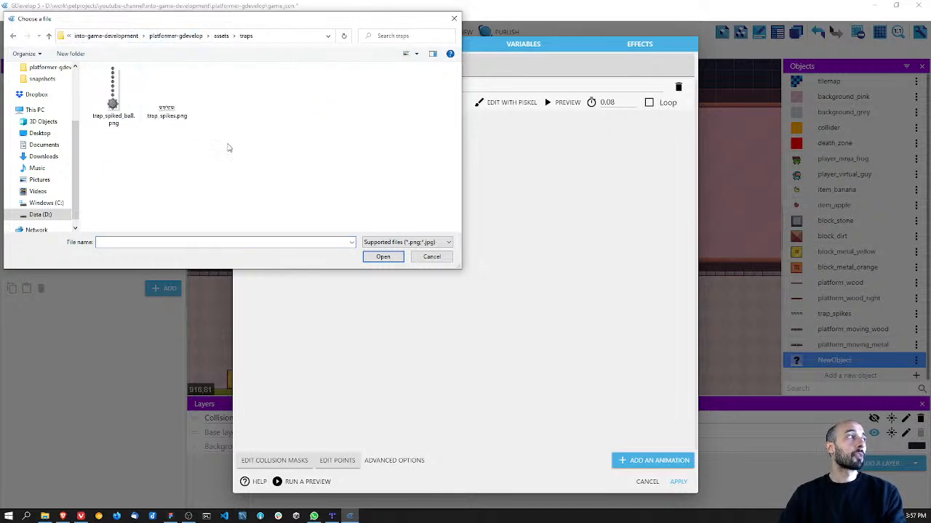
pyautogui.doubleClick(112, 94)
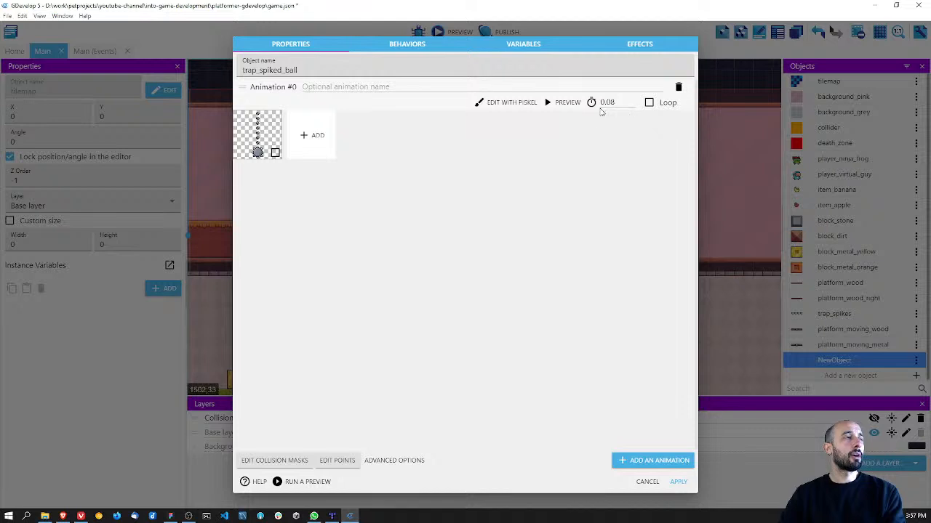
# Step: Try a time between frames of 0.00001 for the animation and set it back to 0.08
pyautogui.moveTo(617, 103); pyautogui.dragTo(584, 103)
pyautogui.write('0.00001')
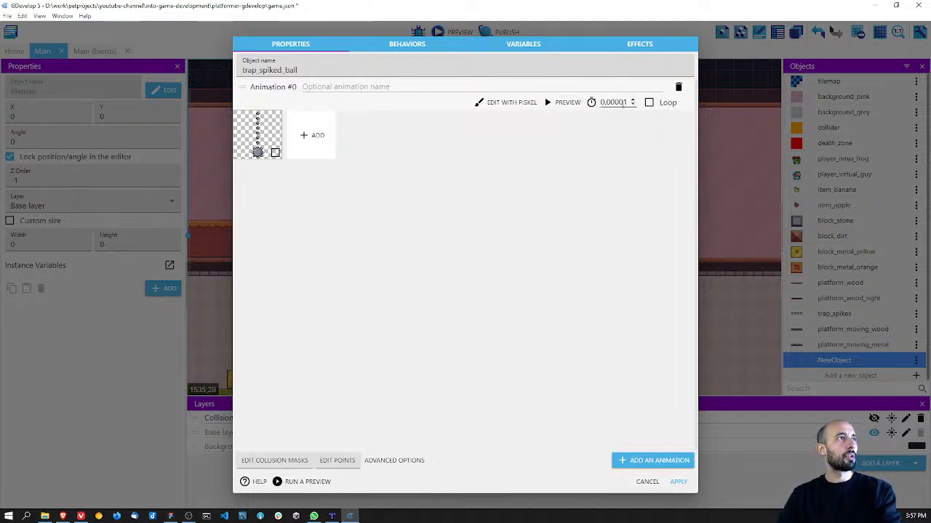
pyautogui.moveTo(626, 102); pyautogui.dragTo(597, 102)
pyautogui.write('0.08')
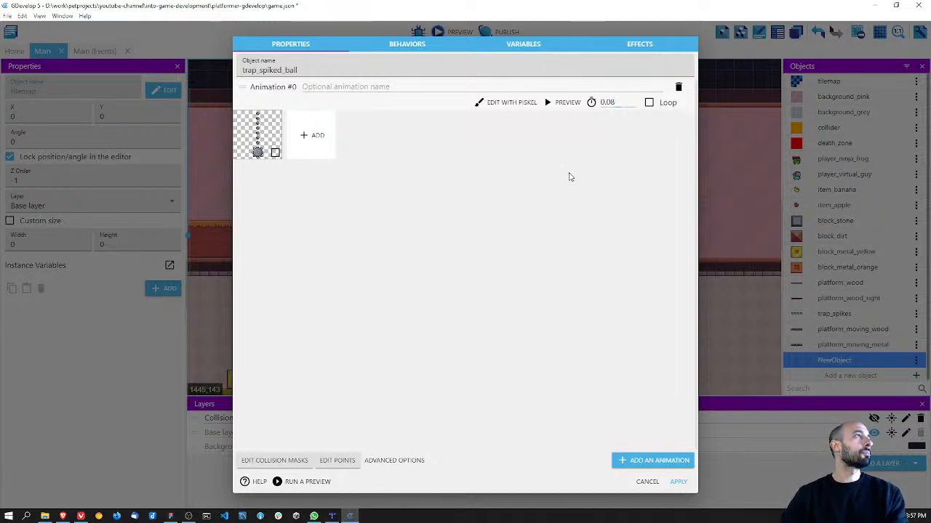
# Step: Apply the new object and place trap_spiked_ball directly below trap_spikes in the object list, saving the project
pyautogui.click(678, 482)
pyautogui.hotkey('ctrl', 's')
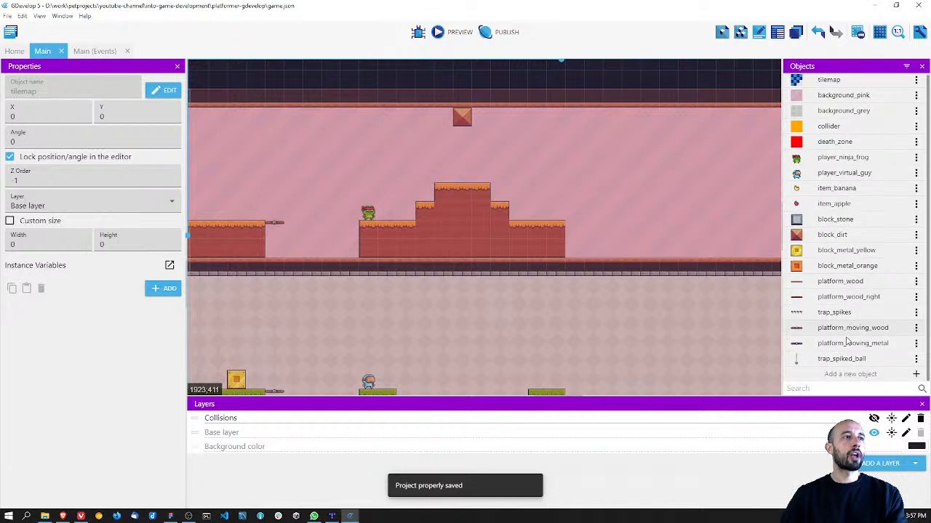
pyautogui.moveTo(834, 367); pyautogui.dragTo(831, 324)
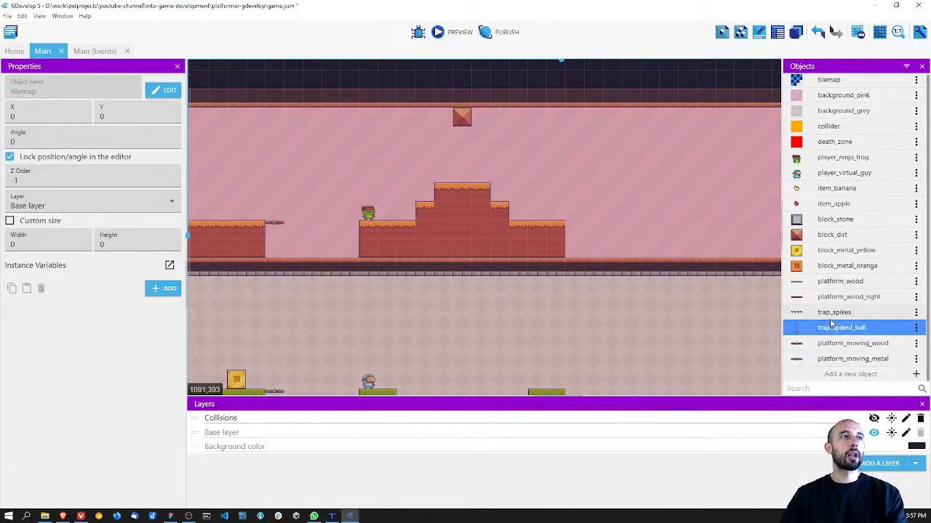
pyautogui.hotkey('ctrl', 's')
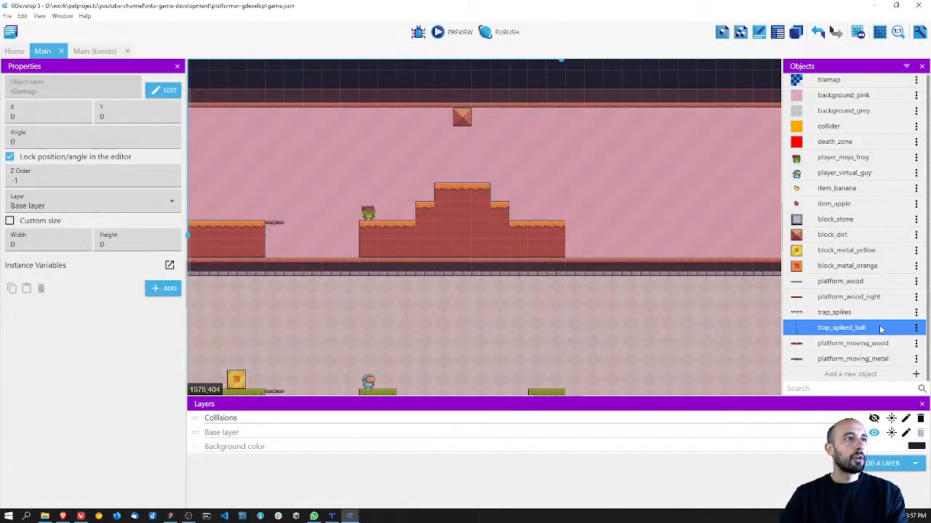
# Step: Place a trap_spiked_ball instance in the scene hanging under the ceiling dirt block at X 1248, Y 64
pyautogui.click(860, 375)
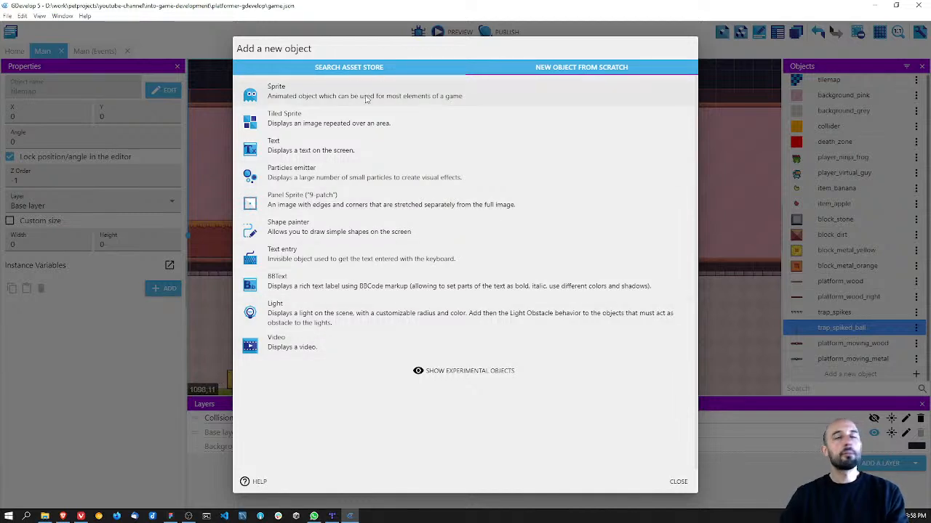
pyautogui.click(677, 482)
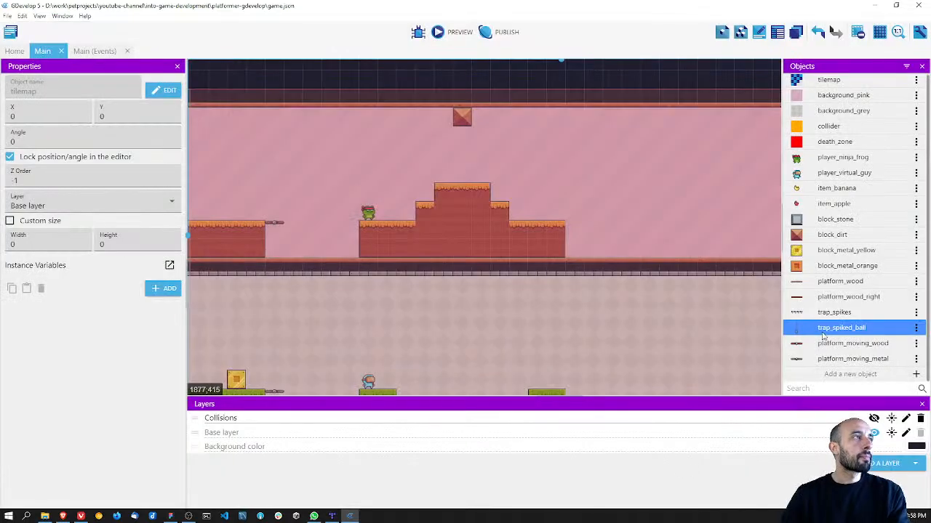
pyautogui.moveTo(840, 329); pyautogui.dragTo(459, 120)
pyautogui.scroll(2, 479, 133)
pyautogui.keyDown('ctrl'); pyautogui.scroll(2, 482, 252); pyautogui.keyUp('ctrl')
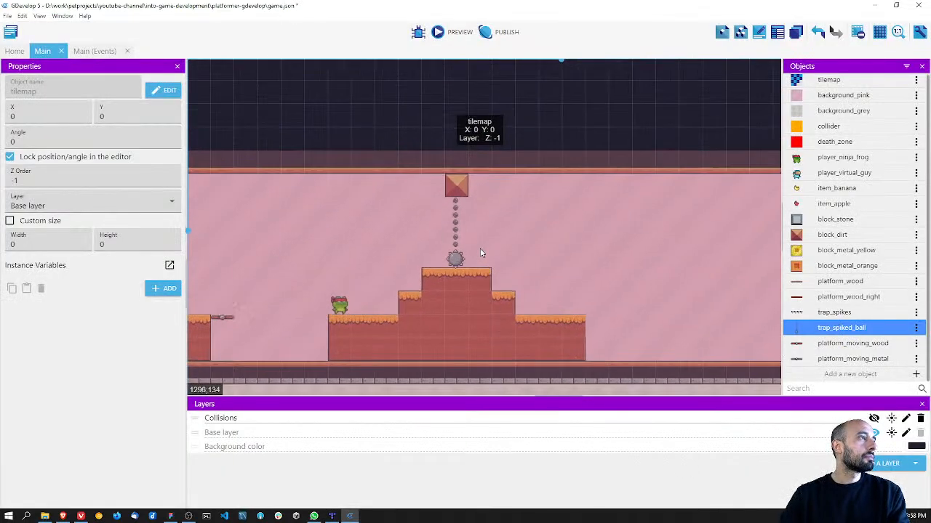
pyautogui.keyDown('ctrl'); pyautogui.scroll(4, 480, 253); pyautogui.keyUp('ctrl')
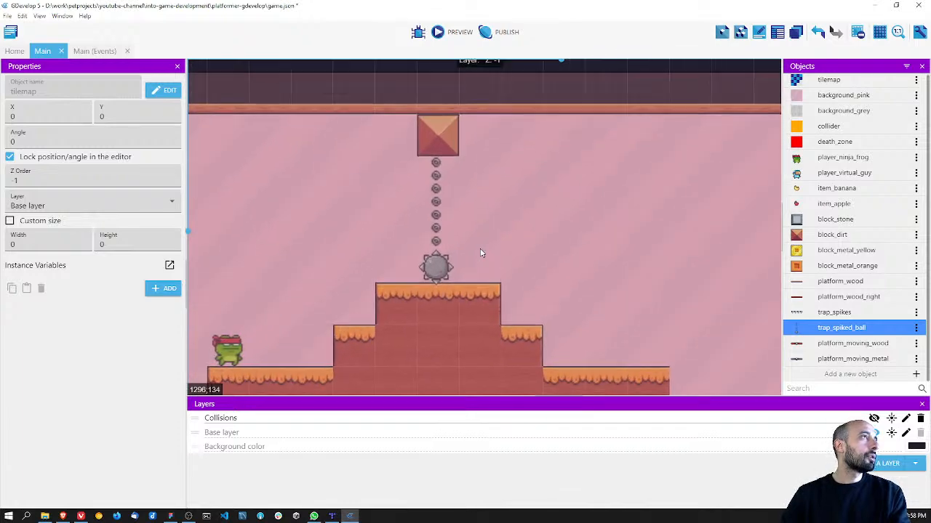
pyautogui.moveTo(434, 221); pyautogui.dragTo(434, 166)
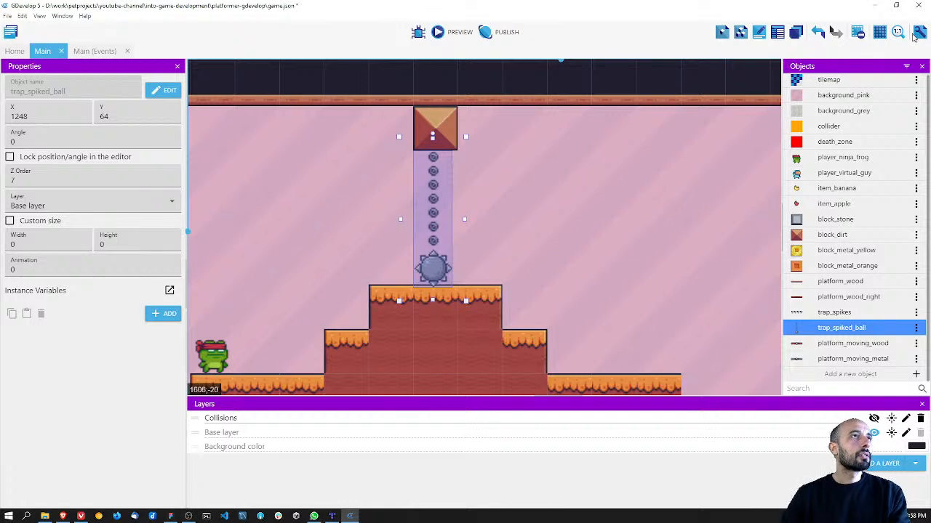
# Step: Move the spiked ball trap to X 1249, Y 59 with the grid temporarily turned off, and deselect it
pyautogui.click(880, 32)
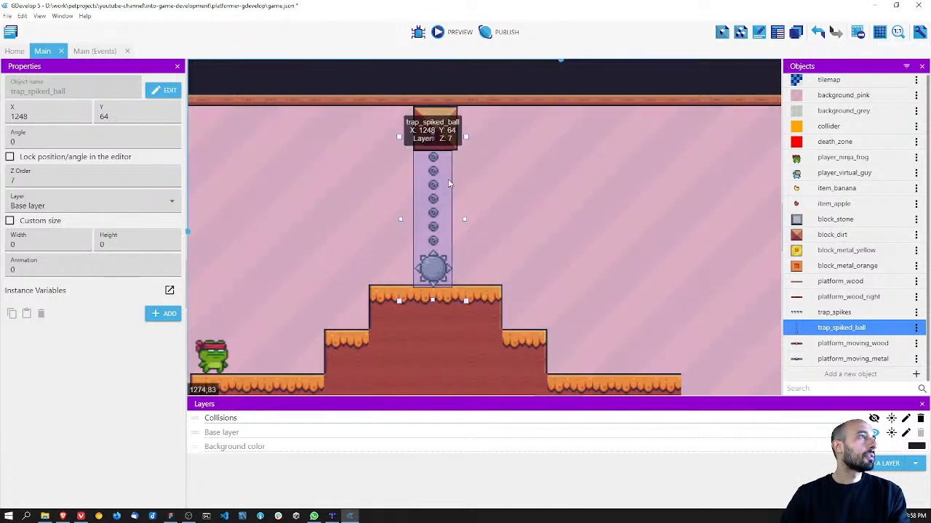
pyautogui.moveTo(442, 182); pyautogui.dragTo(442, 179)
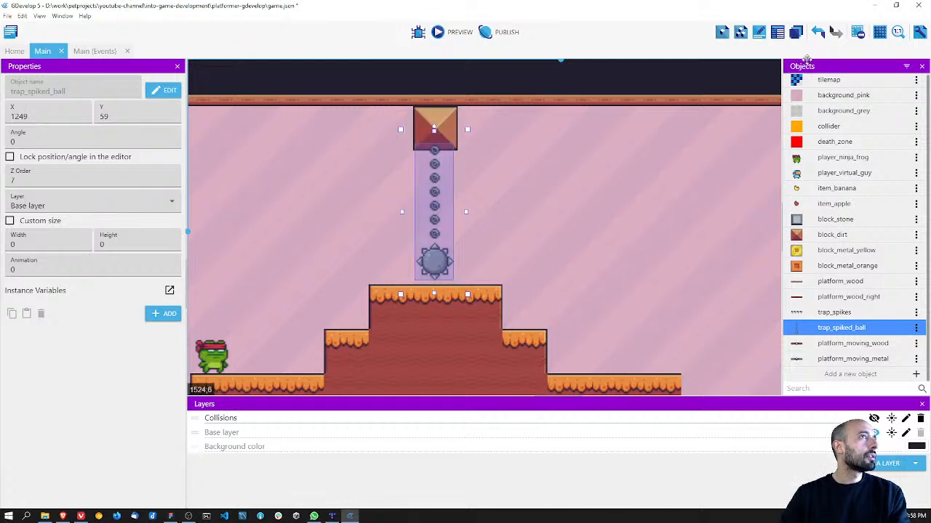
pyautogui.click(886, 38)
pyautogui.click(910, 63)
pyautogui.click(617, 189)
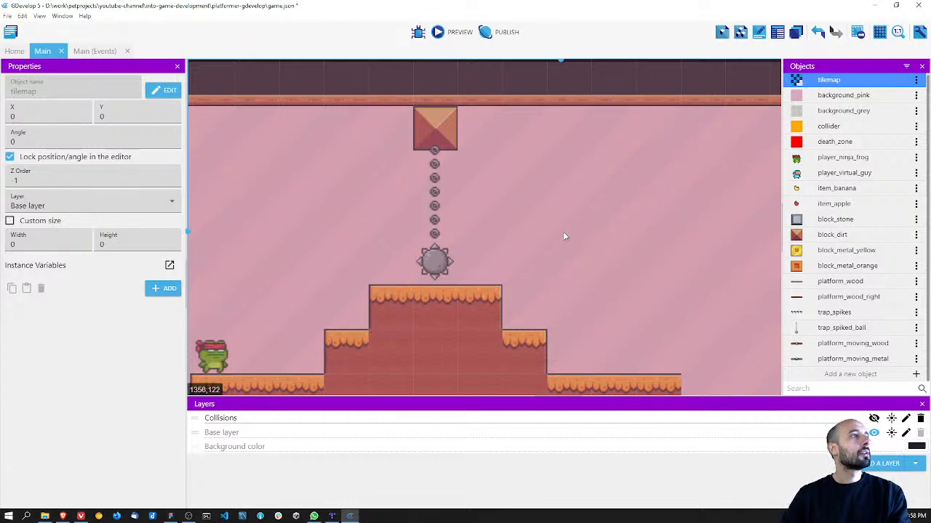
# Step: Select the placed spiked ball trap, try adjusting it at the upper end of the chain and undo that change
pyautogui.scroll(-5, 563, 231)
pyautogui.scroll(5, 549, 228)
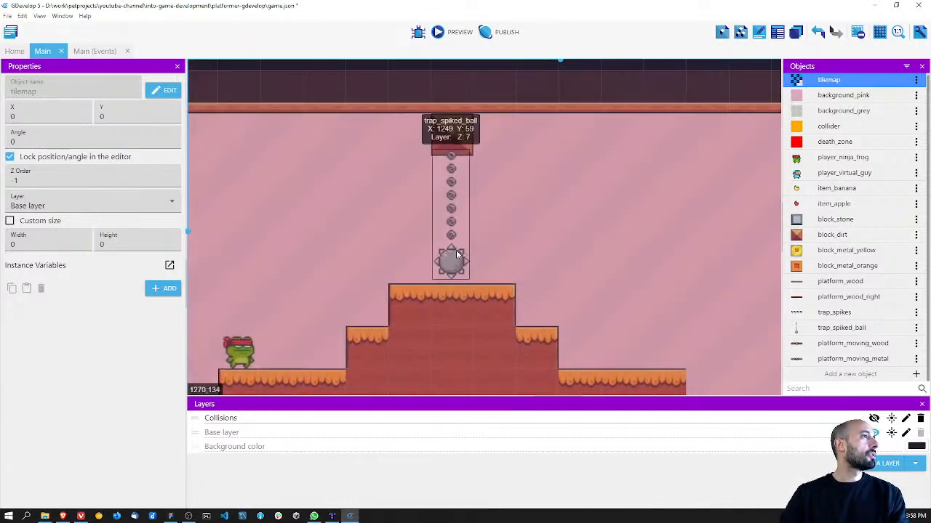
pyautogui.click(461, 252)
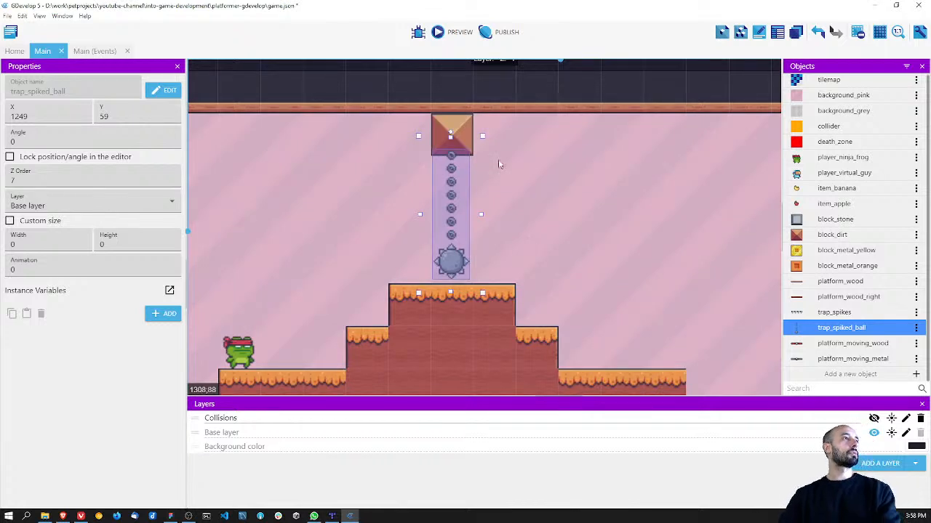
pyautogui.moveTo(455, 133); pyautogui.dragTo(464, 149)
pyautogui.hotkey('ctrl', 'z')
pyautogui.click(450, 181)
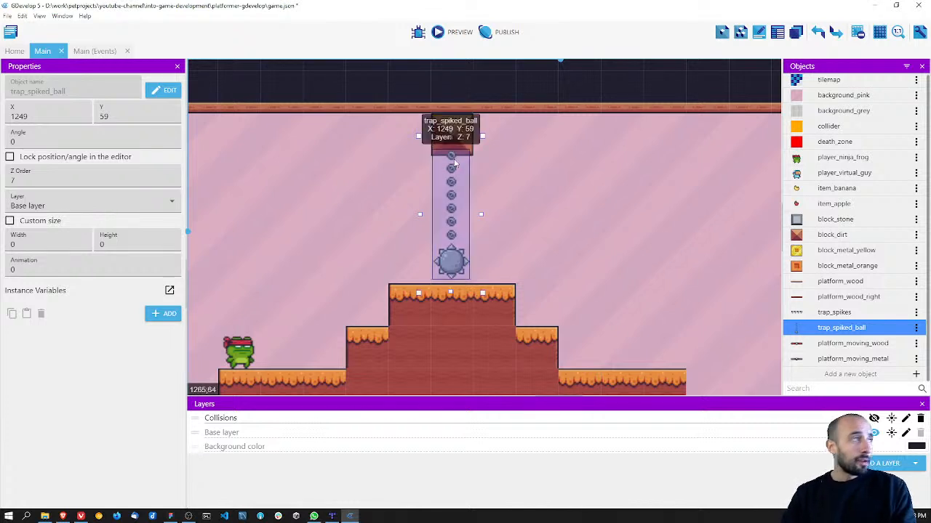
# Step: Save the project and collapse the Scene and Players groups in the Main scene's events sheet
pyautogui.hotkey('ctrl', 's')
pyautogui.click(93, 51)
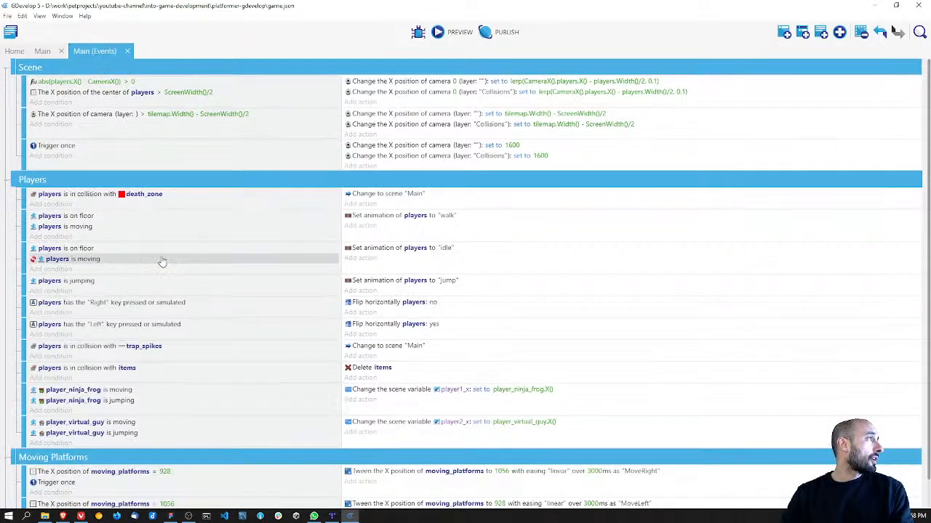
pyautogui.click(7, 67)
pyautogui.click(6, 85)
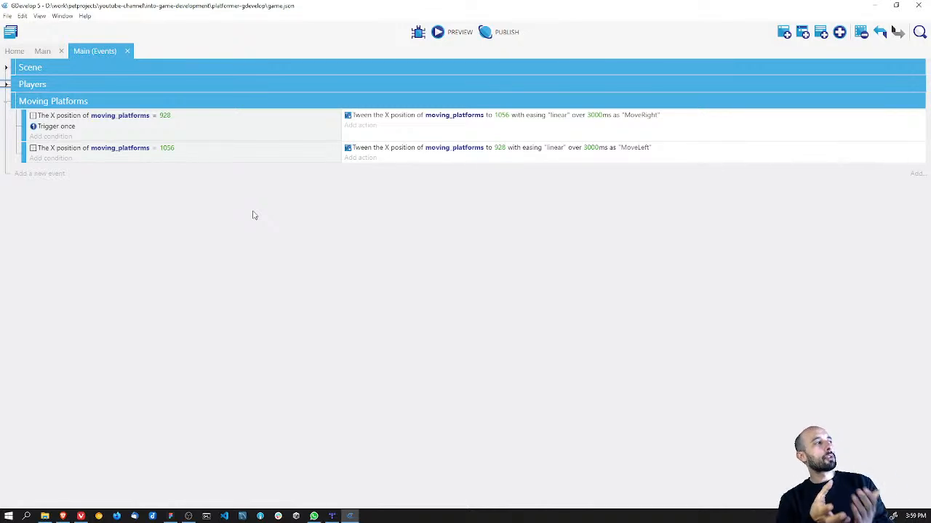
# Step: Expand the Players and Scene event groups to review their events, and collapse both again
pyautogui.click(6, 85)
pyautogui.click(6, 67)
pyautogui.scroll(-2, 122, 327)
pyautogui.scroll(2, 100, 218)
pyautogui.click(6, 67)
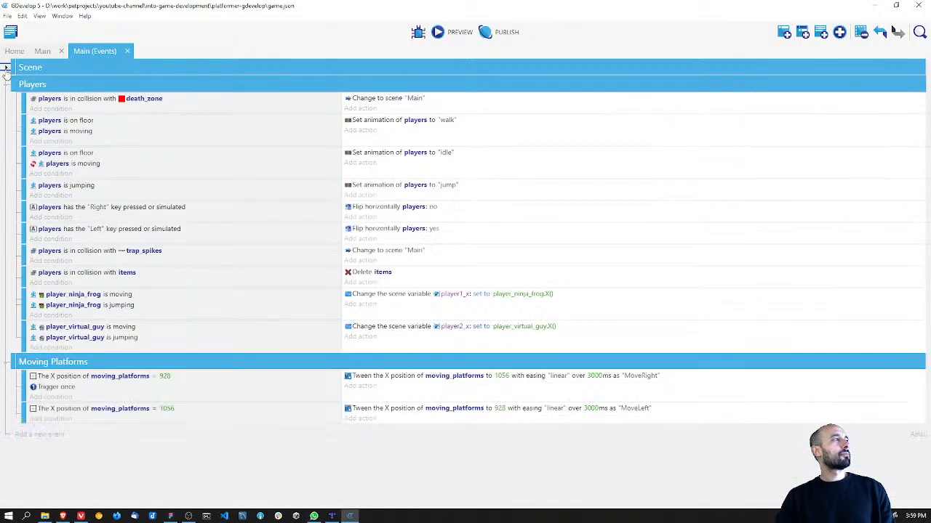
pyautogui.click(6, 85)
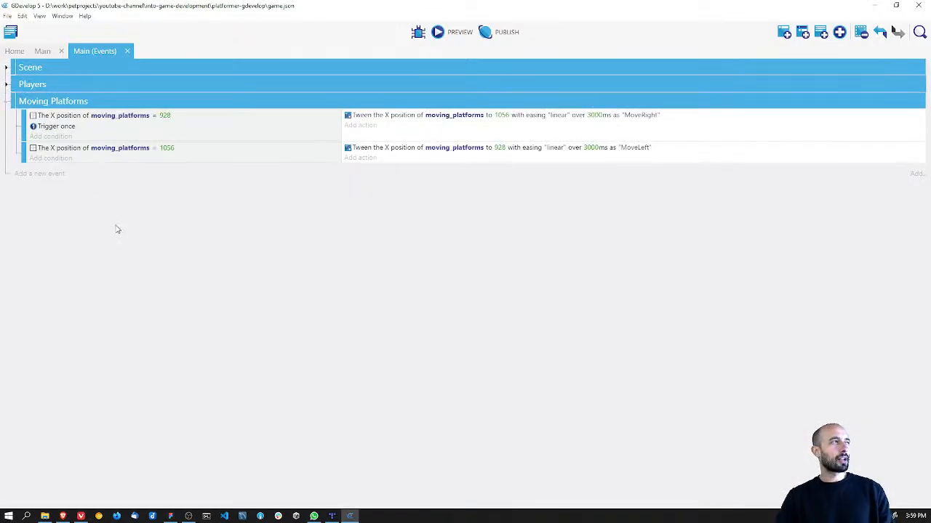
# Step: Examine the events inside the Scene, Players and Moving Platforms groups, and leave all three groups collapsed
pyautogui.click(6, 101)
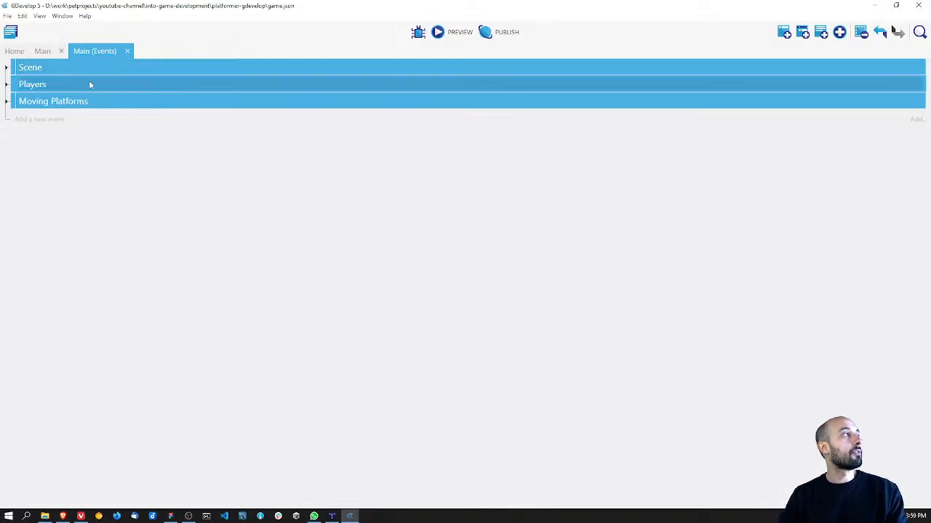
pyautogui.click(5, 67)
pyautogui.click(6, 67)
pyautogui.click(6, 66)
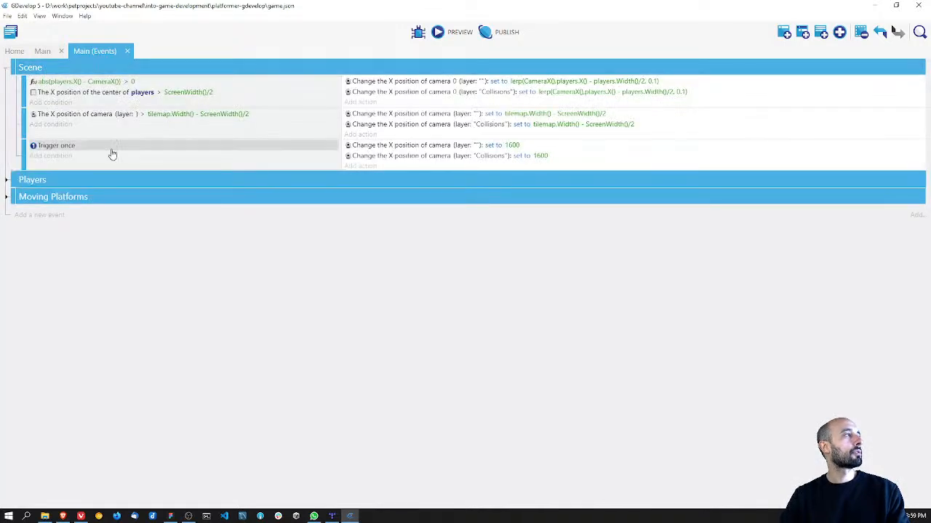
pyautogui.click(6, 67)
pyautogui.click(5, 85)
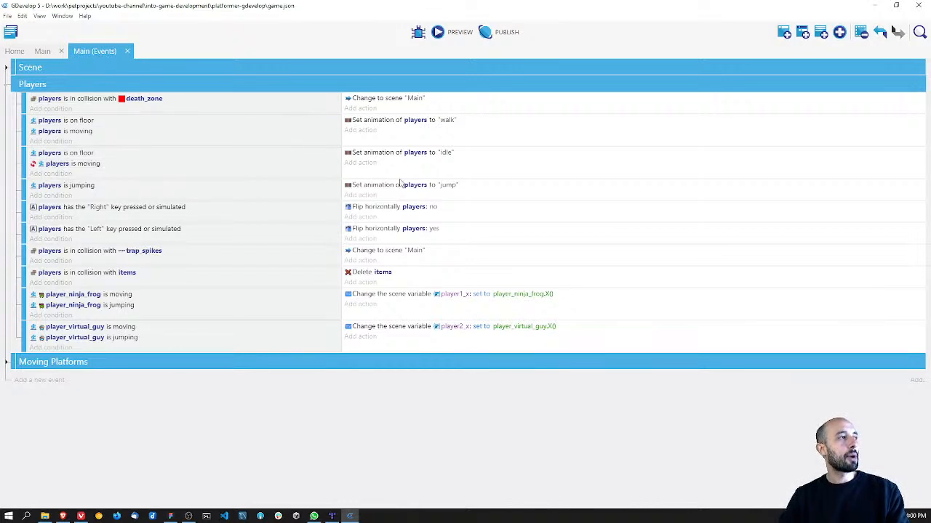
pyautogui.click(5, 85)
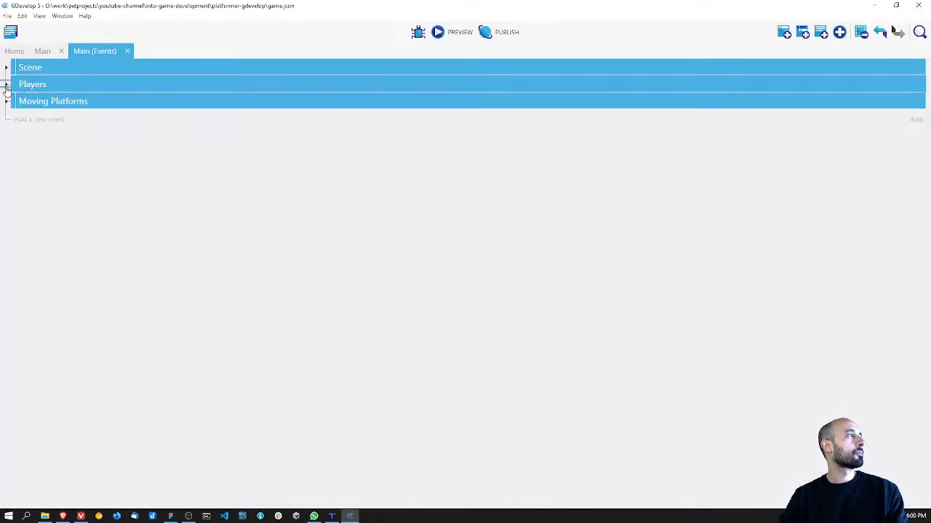
pyautogui.click(6, 101)
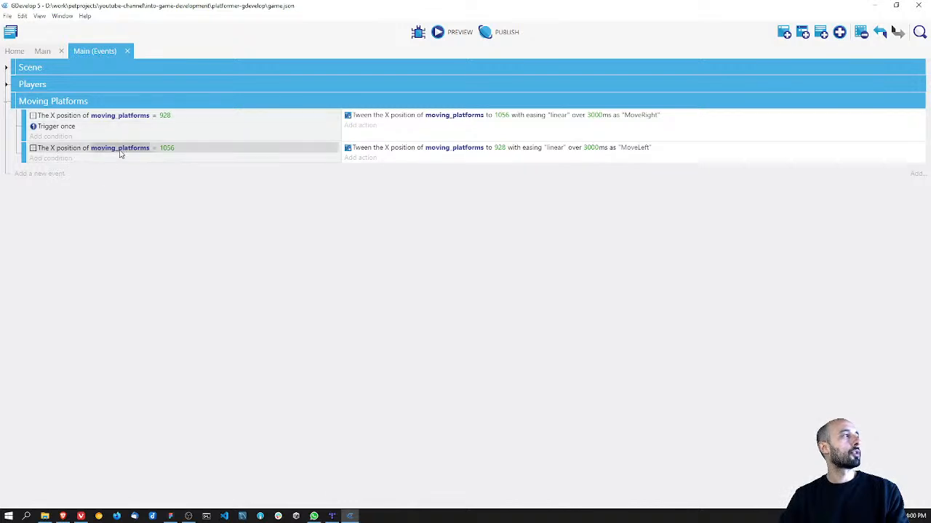
pyautogui.click(5, 102)
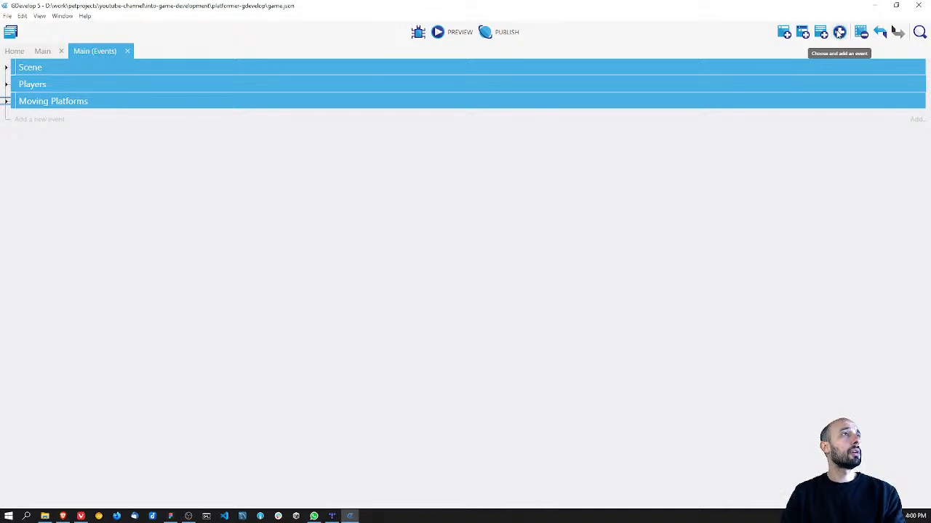
# Step: Add a new event group to the Main scene's events and name it Spiked Ball
pyautogui.click(839, 32)
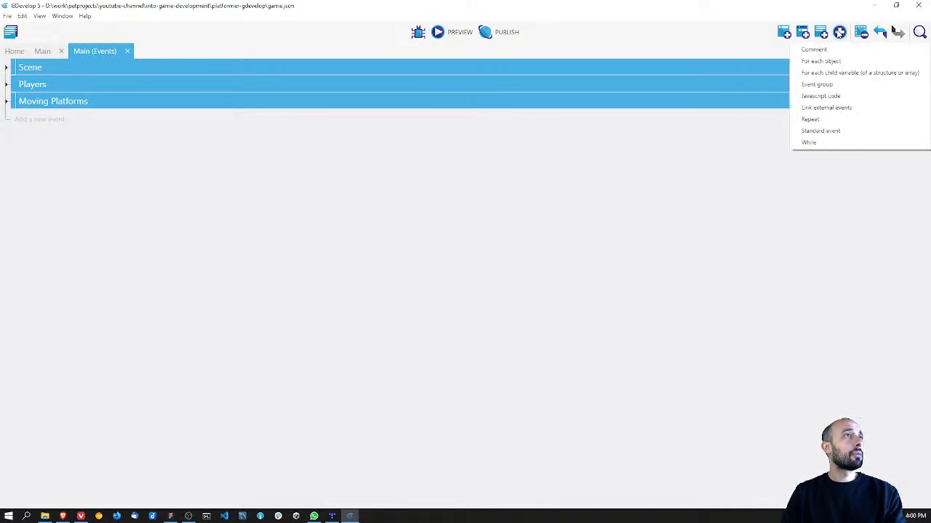
pyautogui.click(825, 85)
pyautogui.click(67, 84)
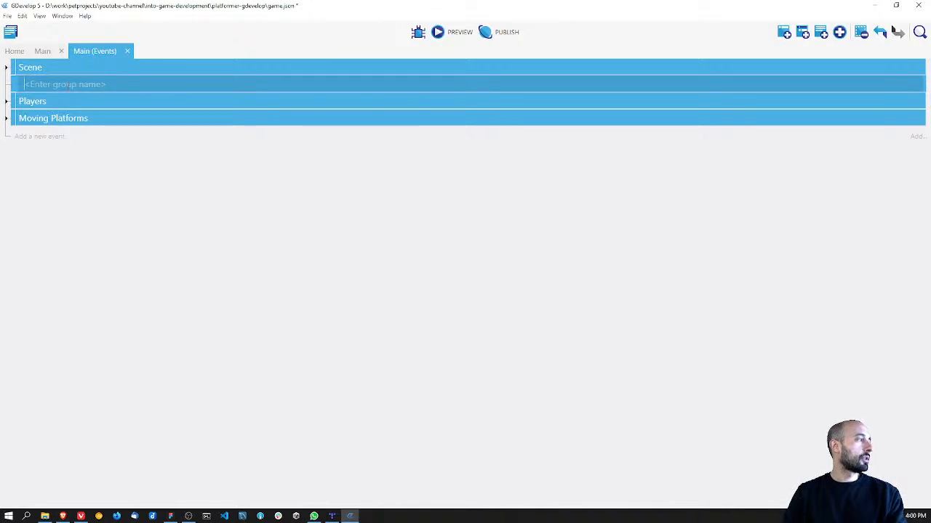
pyautogui.write('Spiked')
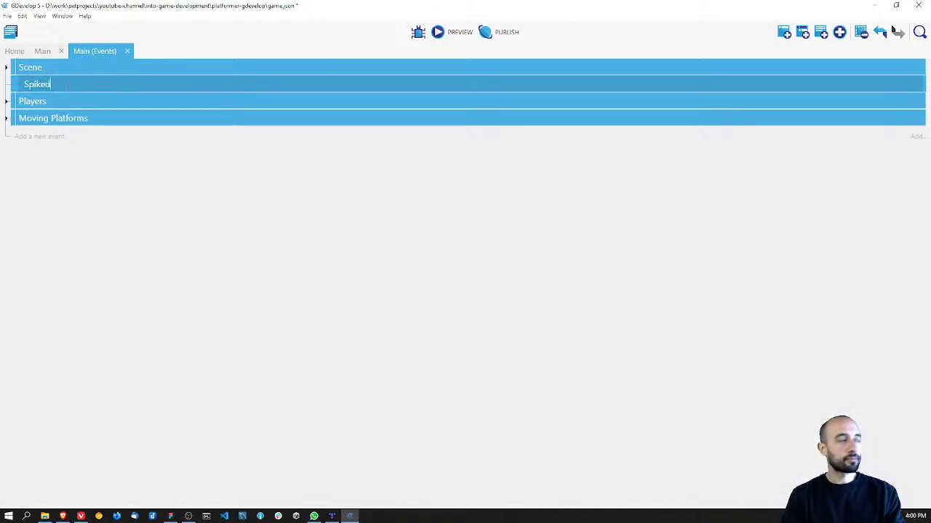
pyautogui.write(' bAllAll')
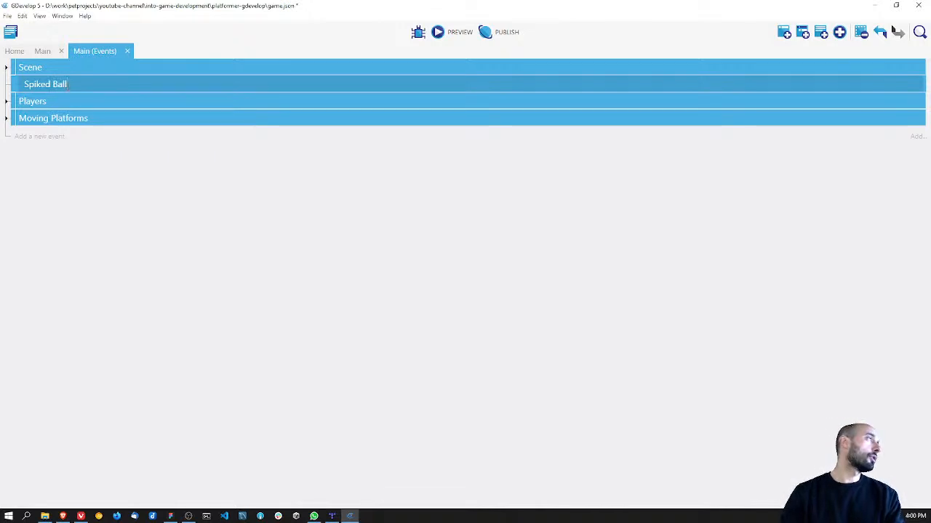
pyautogui.press('Return')
# Step: Move the Spiked Ball group below the Moving Platforms group and keep its name as it is
pyautogui.moveTo(13, 83); pyautogui.dragTo(14, 119)
pyautogui.click(7, 68)
pyautogui.click(7, 68)
pyautogui.click(7, 84)
pyautogui.click(6, 85)
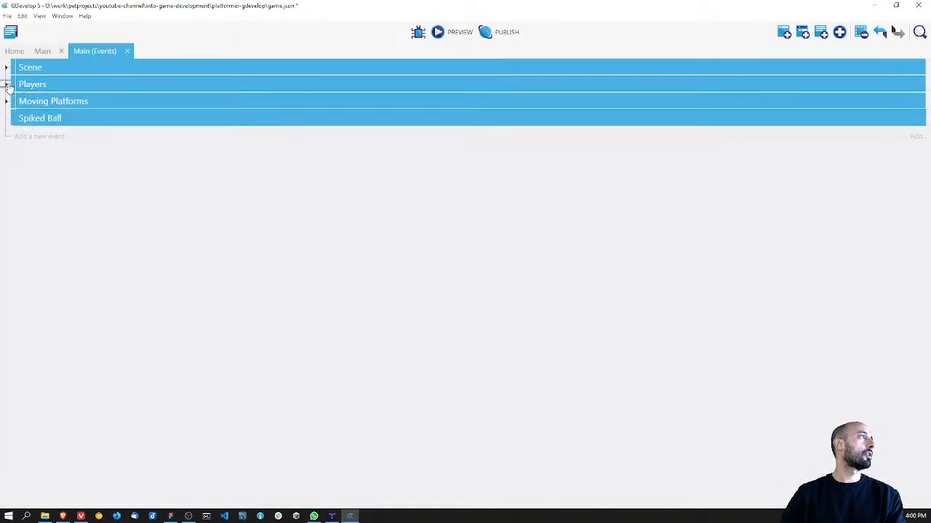
pyautogui.click(54, 119)
pyautogui.press('Return')
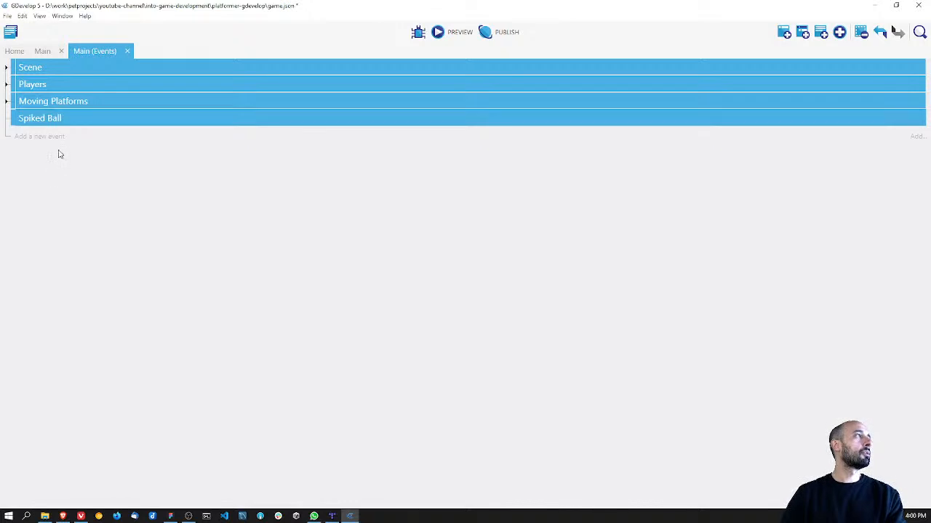
# Step: Add a sub-event to the Spiked Ball group with the condition Trigger once while true
pyautogui.rightClick(31, 122)
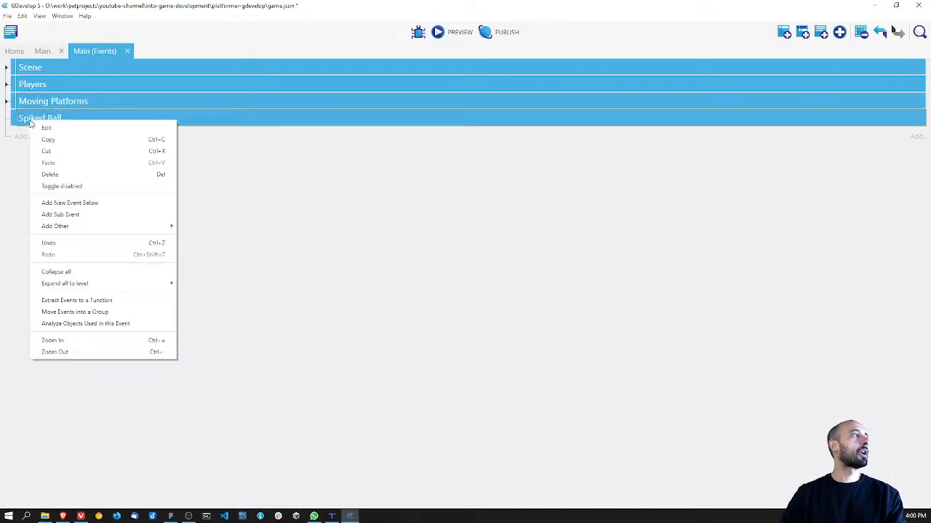
pyautogui.click(100, 215)
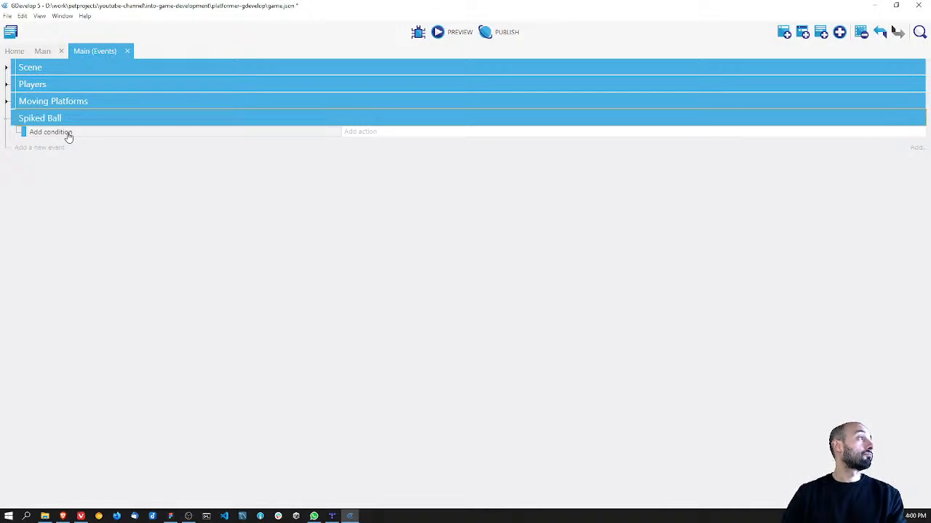
pyautogui.click(59, 132)
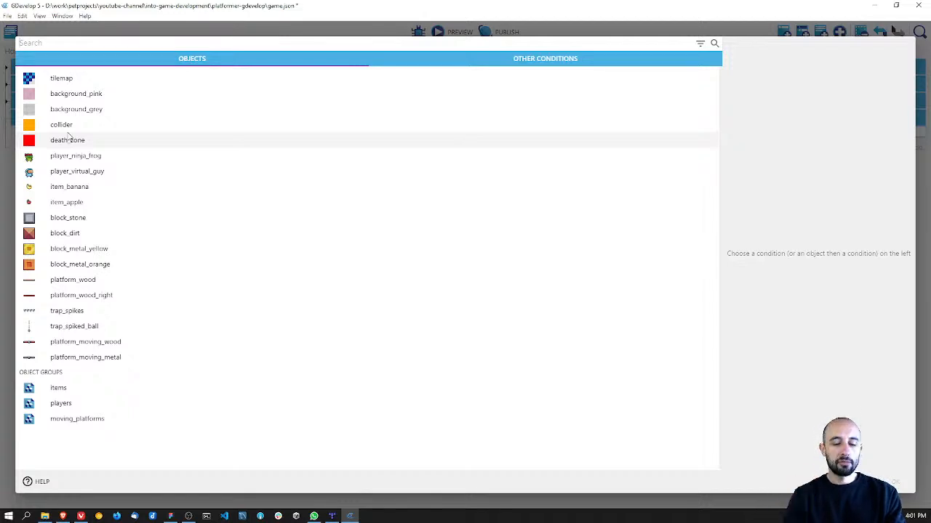
pyautogui.write('trigger')
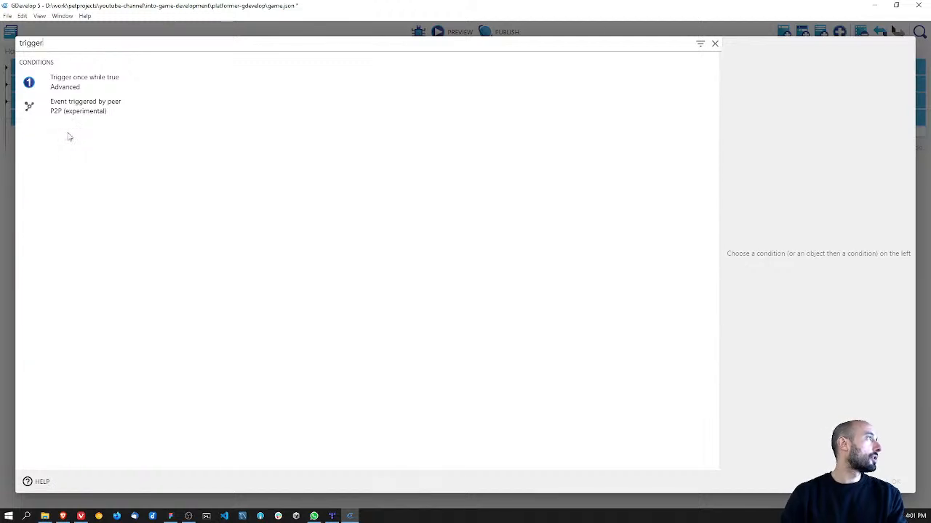
pyautogui.click(73, 84)
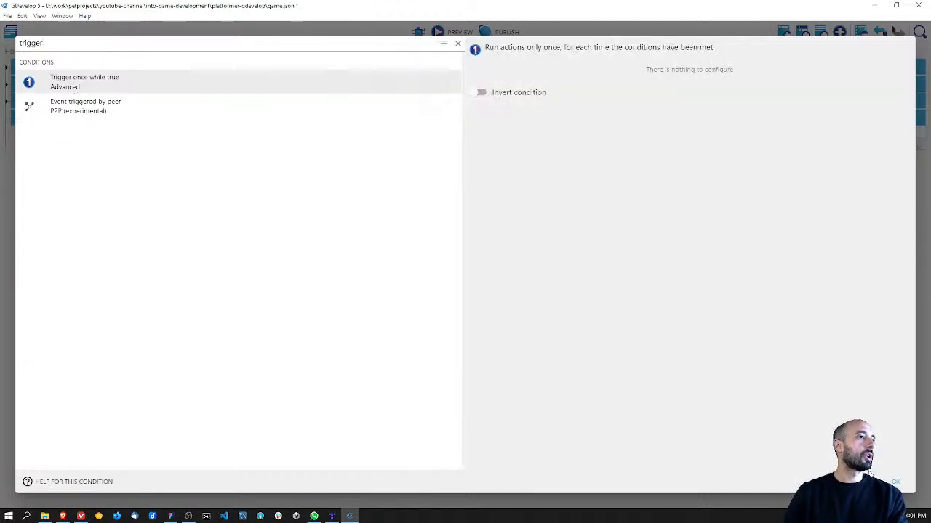
pyautogui.click(894, 483)
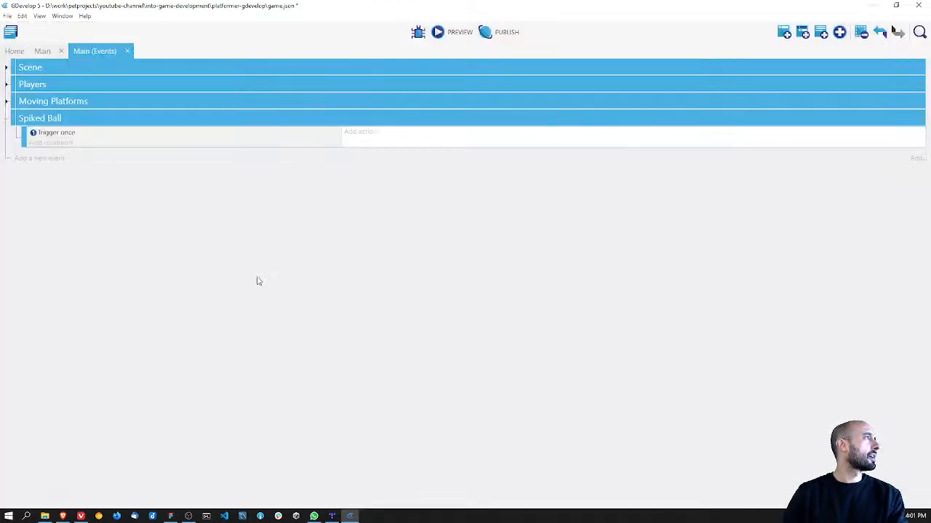
# Step: Add a Rotate action for trap_spiked_ball to the Spiked Ball event with an angular speed of 10 degrees per second
pyautogui.click(357, 133)
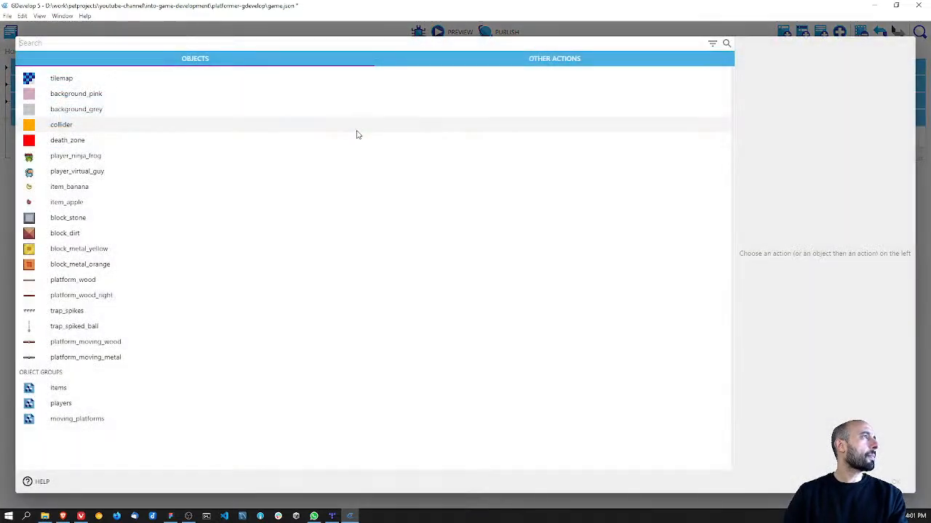
pyautogui.click(73, 327)
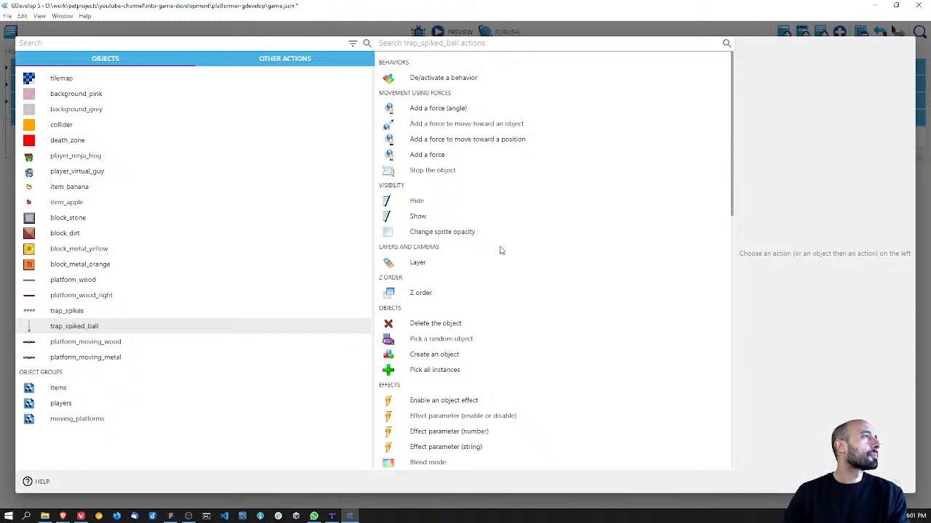
pyautogui.scroll(-2, 501, 250)
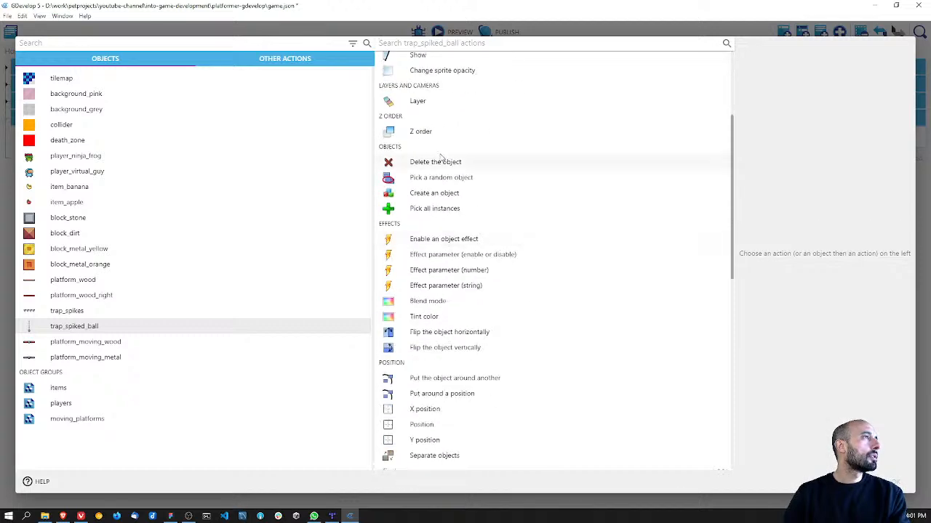
pyautogui.scroll(-3, 491, 251)
pyautogui.scroll(2, 484, 251)
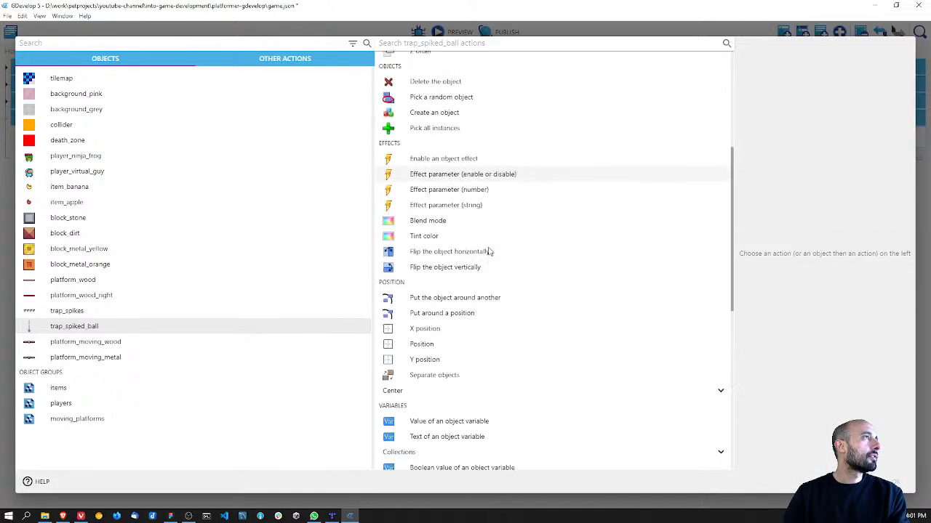
pyautogui.scroll(-2, 490, 252)
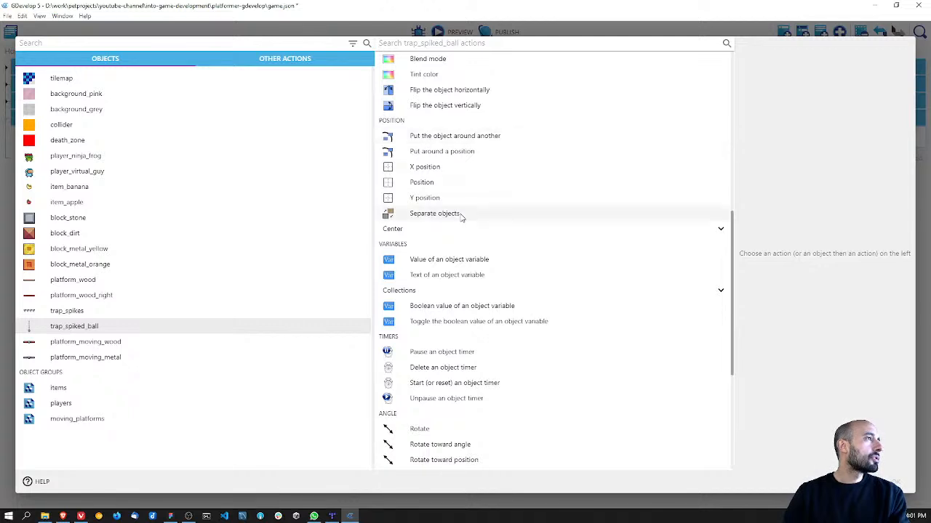
pyautogui.scroll(-3, 462, 217)
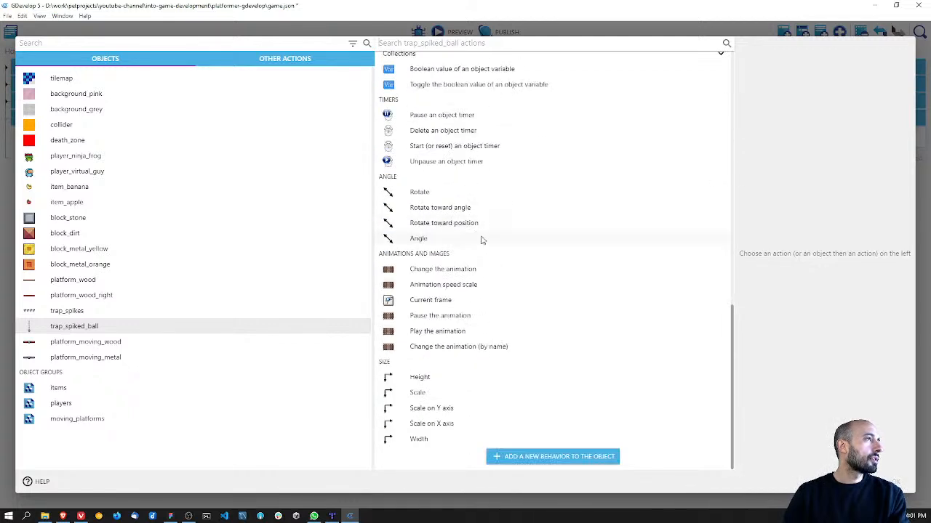
pyautogui.click(449, 194)
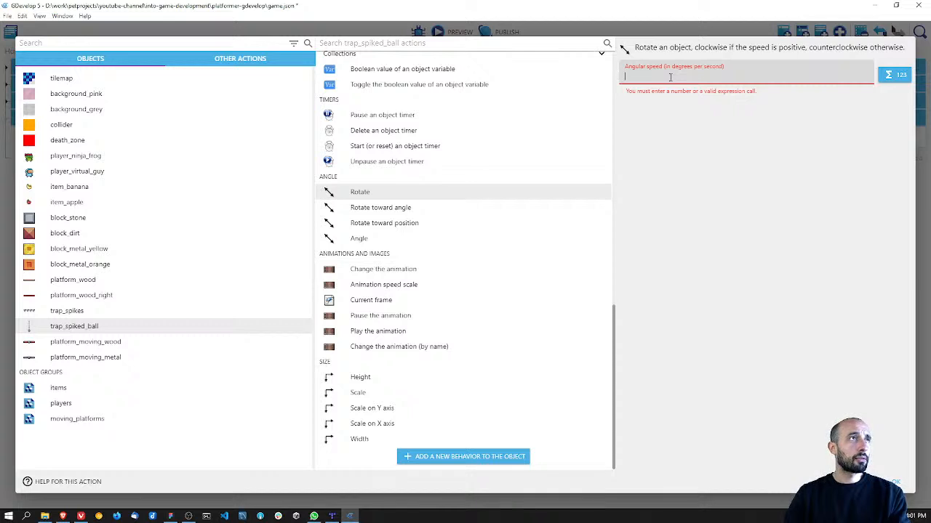
pyautogui.write('10')
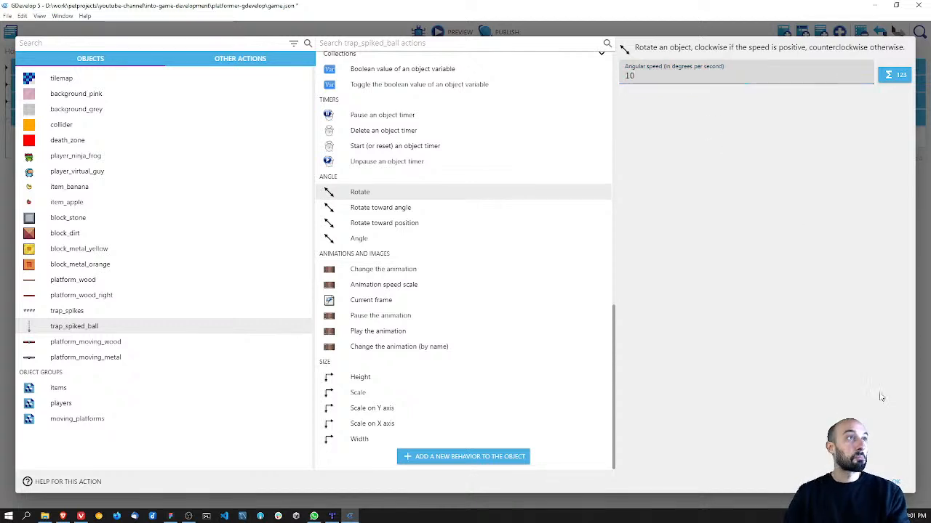
pyautogui.click(902, 492)
# Step: Save the project and preview the game to check whether the spiked ball rotates, closing the preview when done
pyautogui.hotkey('ctrl', 's')
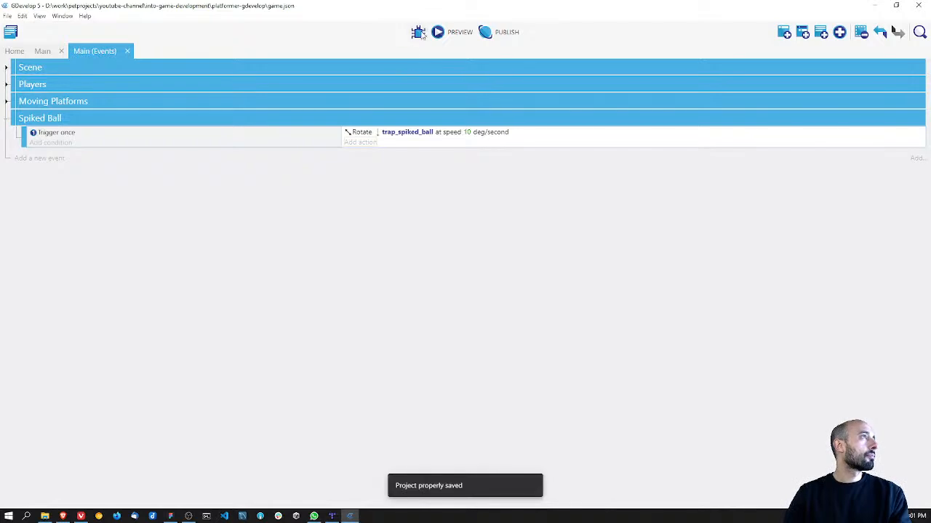
pyautogui.click(433, 33)
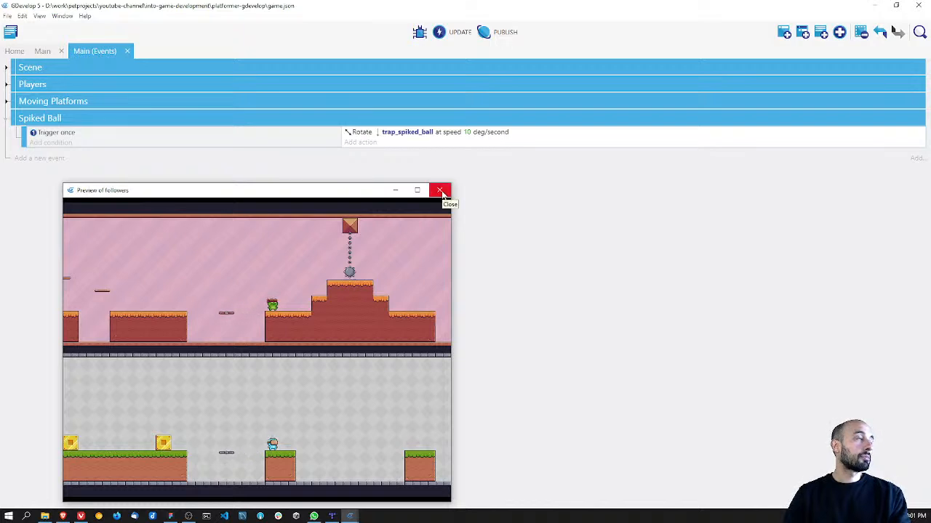
pyautogui.click(439, 191)
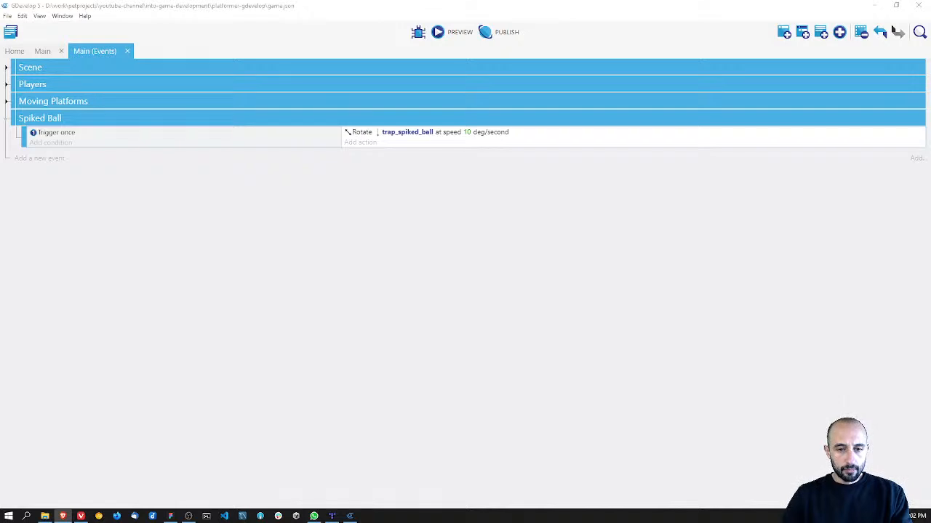
# Step: Delete the Trigger once condition from the Spiked Ball event and save the project
pyautogui.rightClick(46, 133)
pyautogui.click(67, 179)
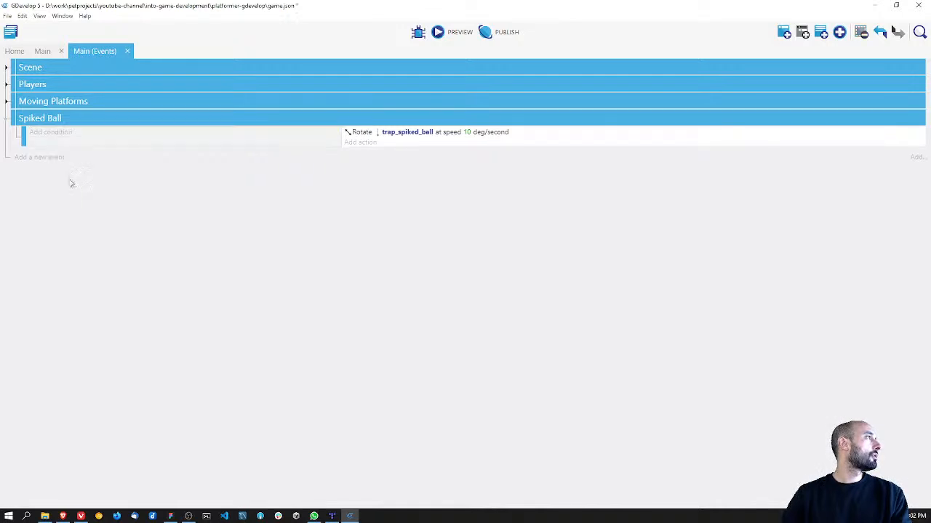
pyautogui.hotkey('ctrl', 's')
# Step: Preview the game without the Trigger once condition to examine the spiked ball's point of rotation, and close the preview
pyautogui.click(460, 32)
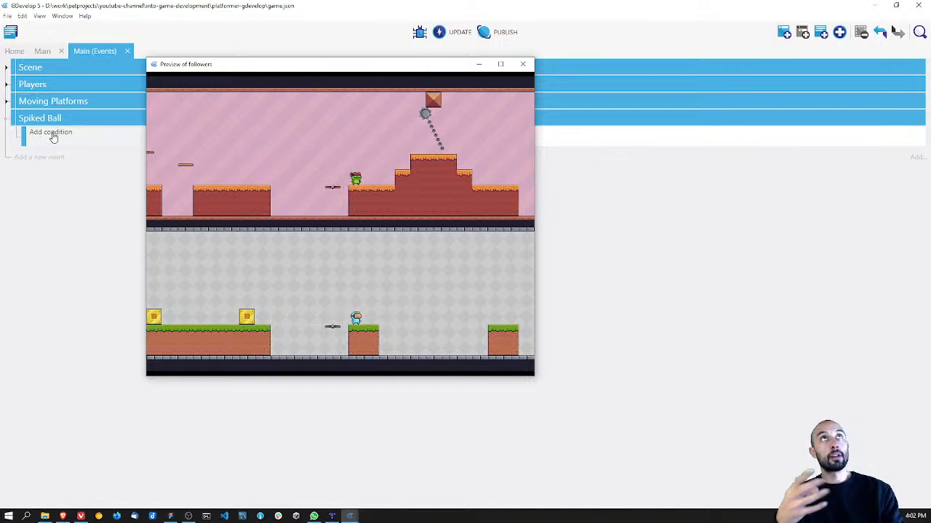
pyautogui.moveTo(299, 65); pyautogui.dragTo(361, 155)
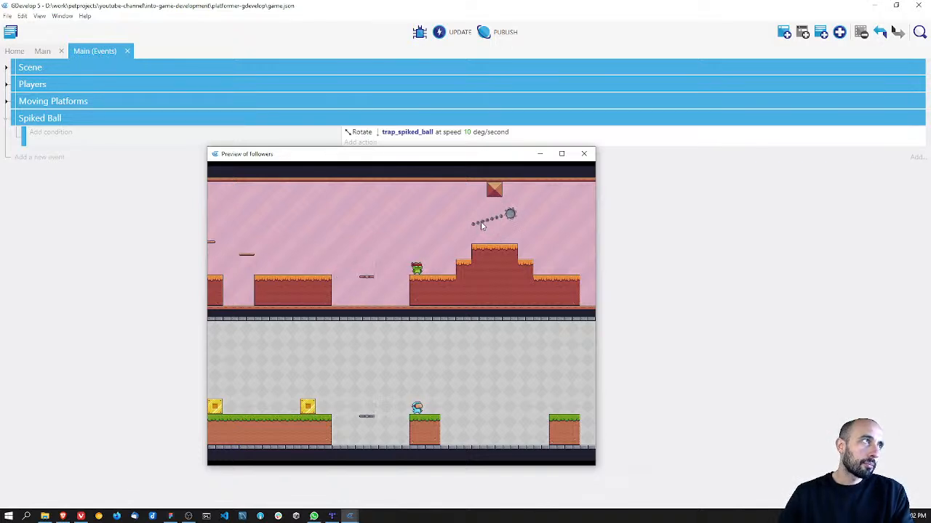
pyautogui.click(583, 154)
# Step: Search the available actions for the Spiked Ball event for "anchor" and for "pivot"
pyautogui.click(359, 143)
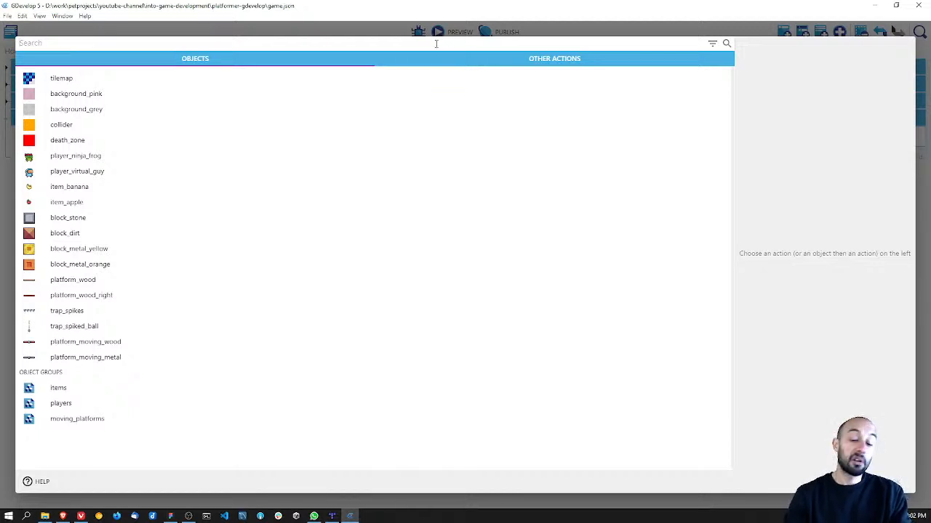
pyautogui.write('anchor')
pyautogui.press('BackSpace')
pyautogui.press('BackSpace')
pyautogui.press('BackSpace')
pyautogui.press('BackSpace')
pyautogui.press('BackSpace')
pyautogui.press('BackSpace')
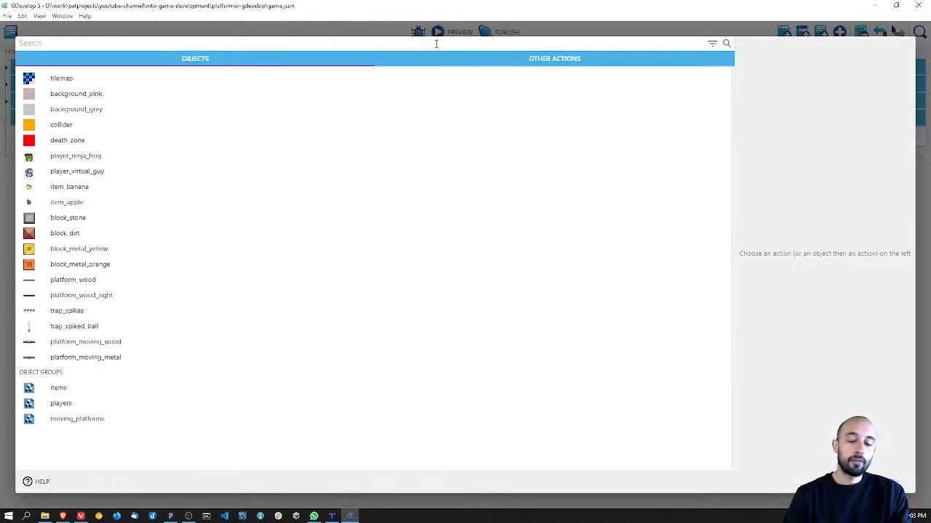
pyautogui.write('pivot')
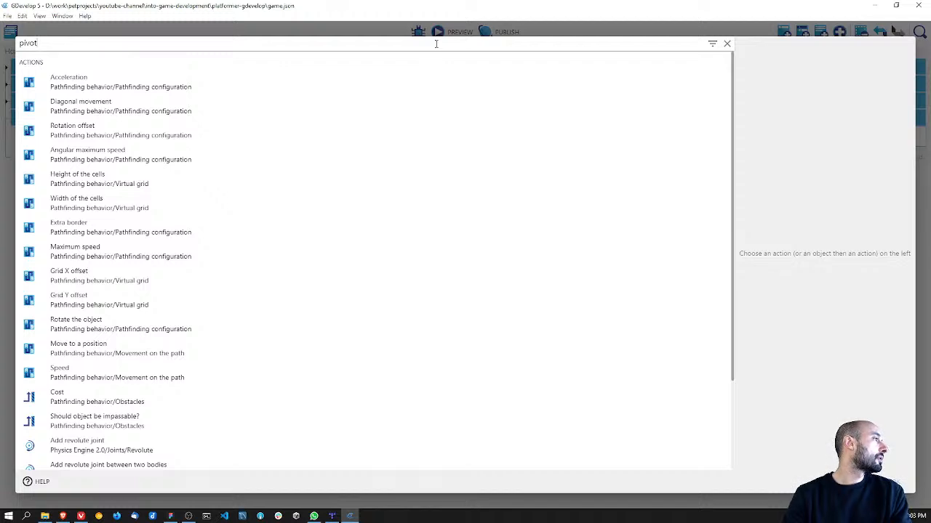
# Step: Search the Spiked Ball event's available actions for "rotate", look through the list, and leave without adding an action
pyautogui.press('BackSpace')
pyautogui.press('BackSpace')
pyautogui.press('BackSpace')
pyautogui.press('BackSpace')
pyautogui.press('BackSpace')
pyautogui.write('rotate')
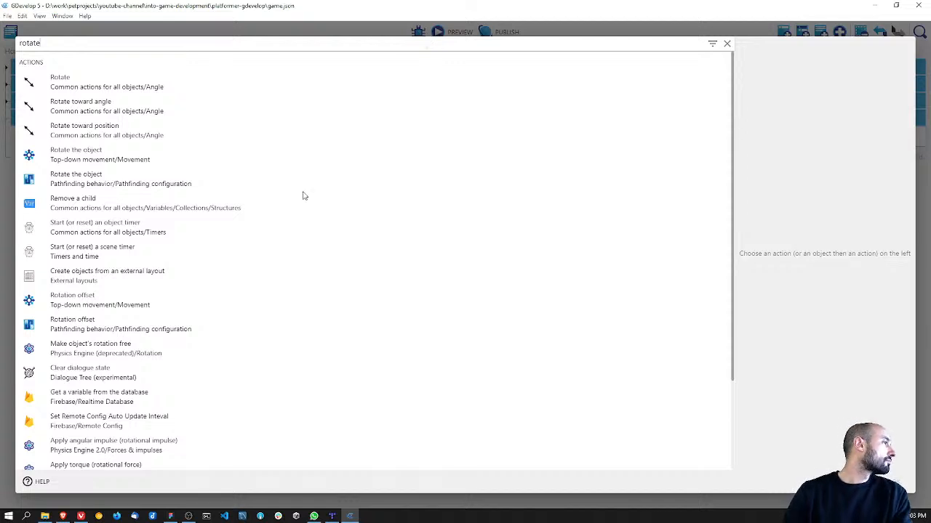
pyautogui.scroll(-3, 266, 260)
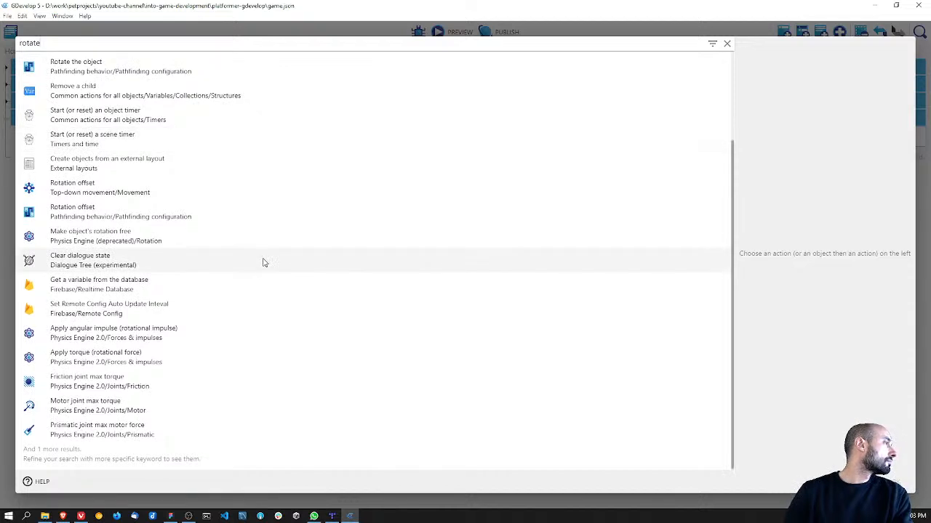
pyautogui.scroll(3, 167, 426)
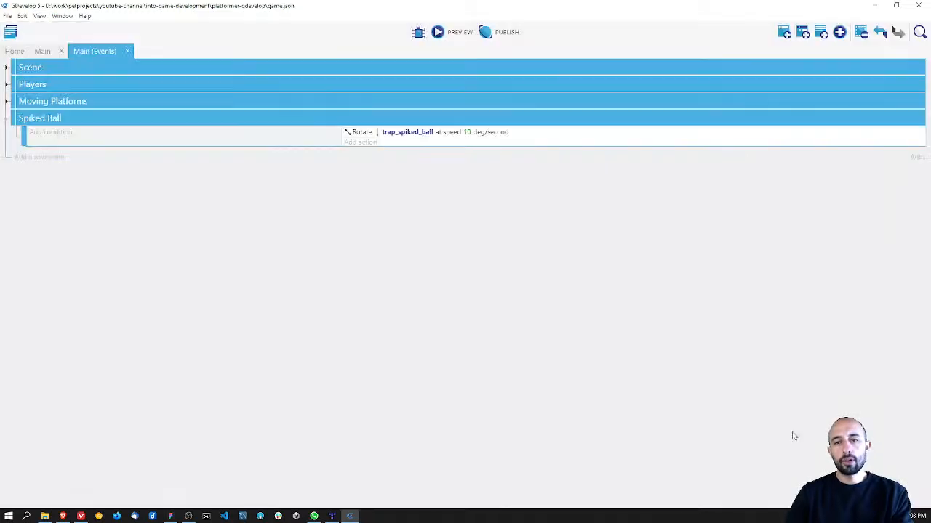
pyautogui.hotkey('alt', 'Tab')
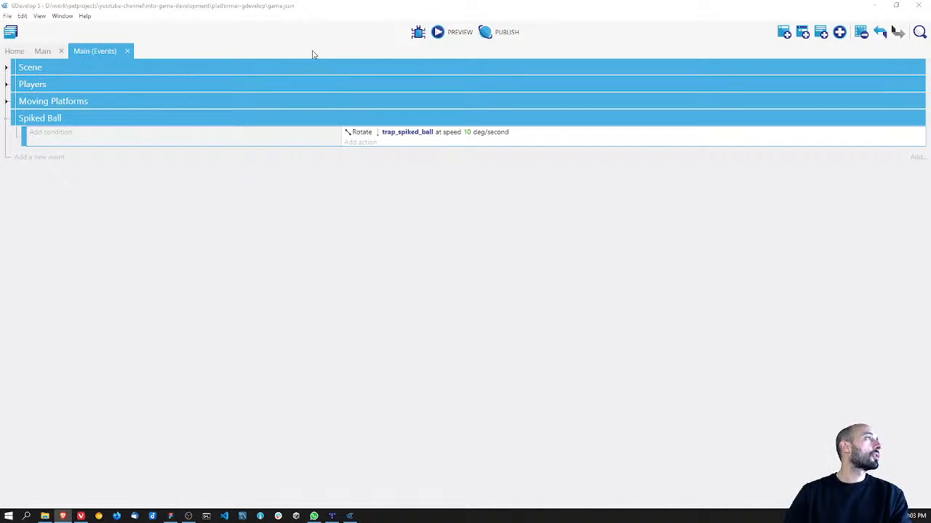
# Step: Set trap_spiked_ball's Center point to X 15, Y 4 at the first chain link, apply the object changes and save
pyautogui.click(42, 51)
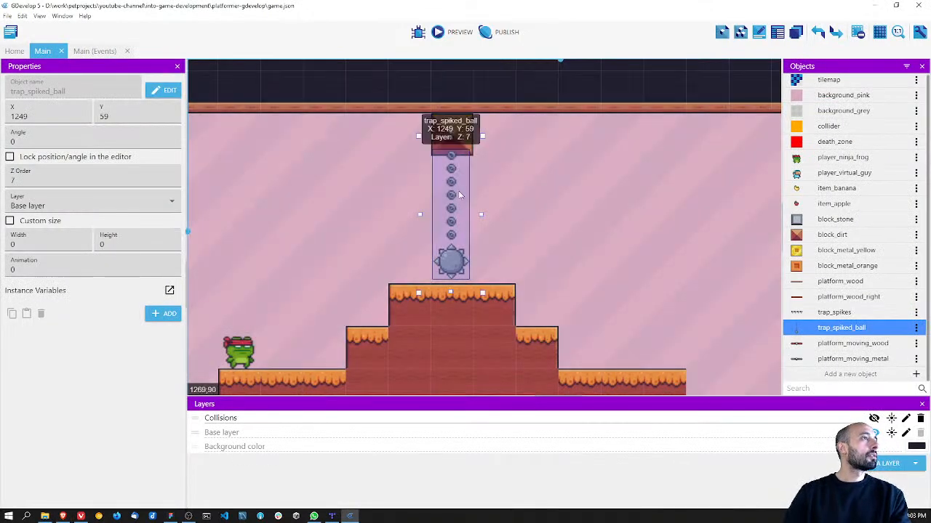
pyautogui.doubleClick(457, 190)
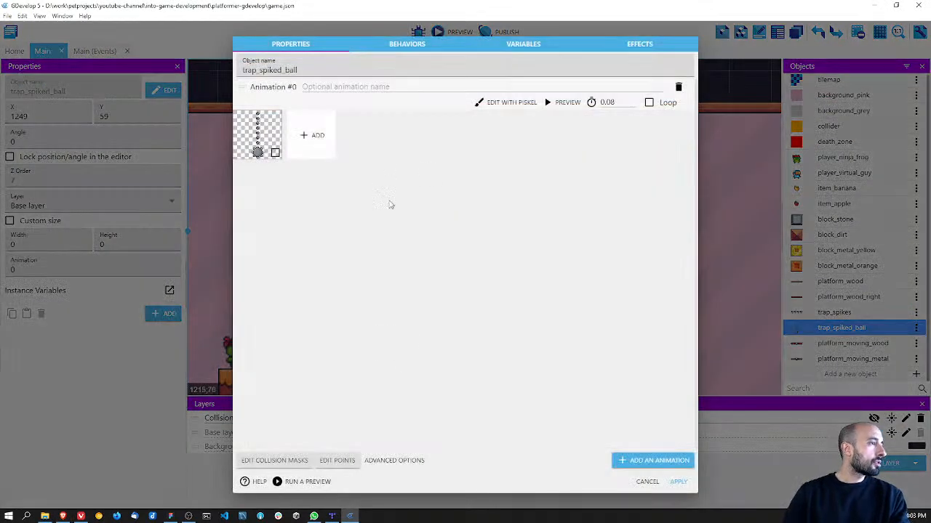
pyautogui.click(338, 461)
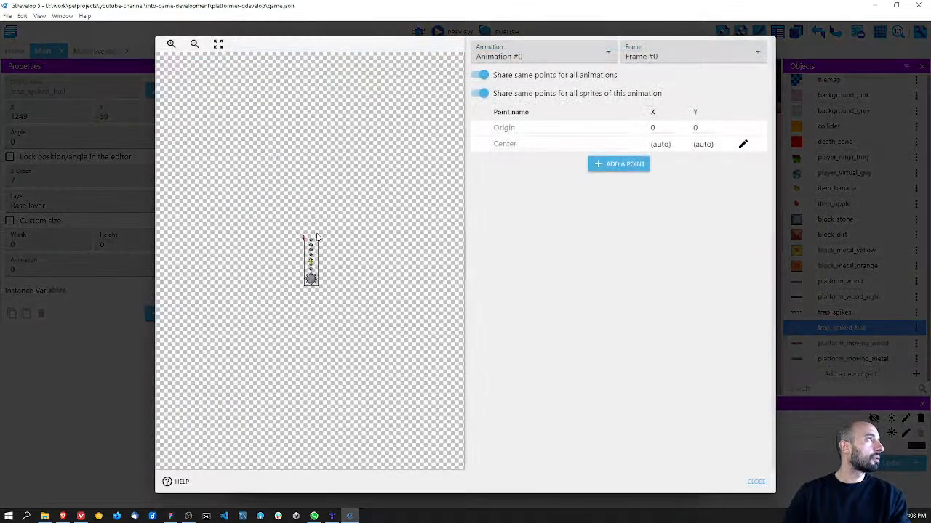
pyautogui.scroll(5, 323, 263)
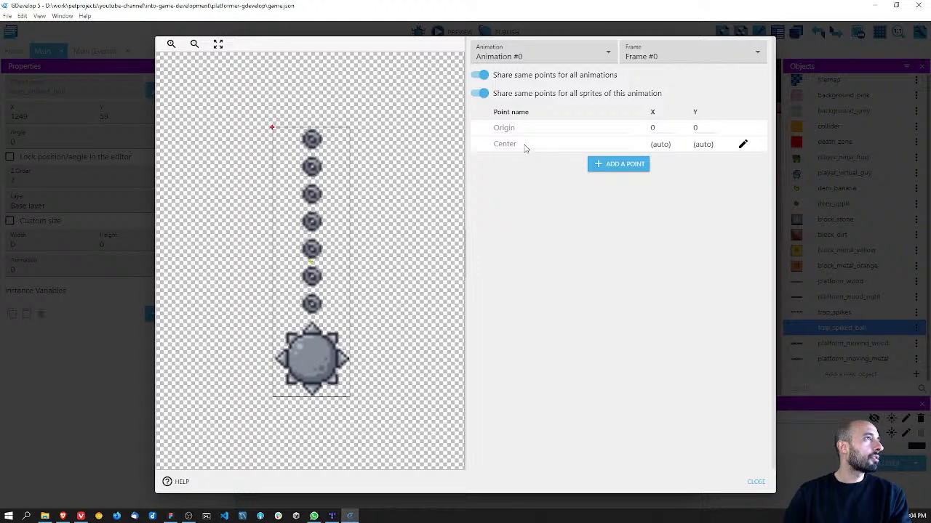
pyautogui.click(742, 144)
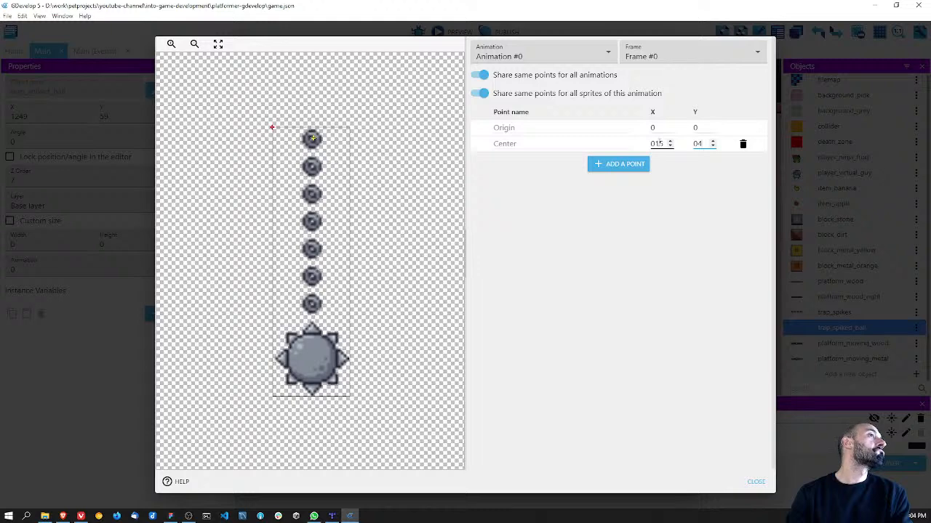
pyautogui.click(646, 242)
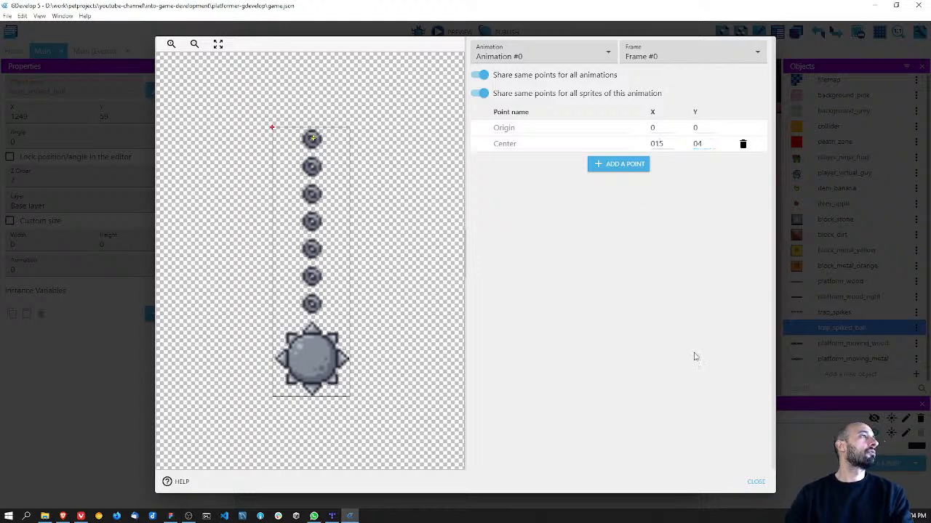
pyautogui.click(755, 482)
pyautogui.hotkey('ctrl', 's')
pyautogui.click(678, 482)
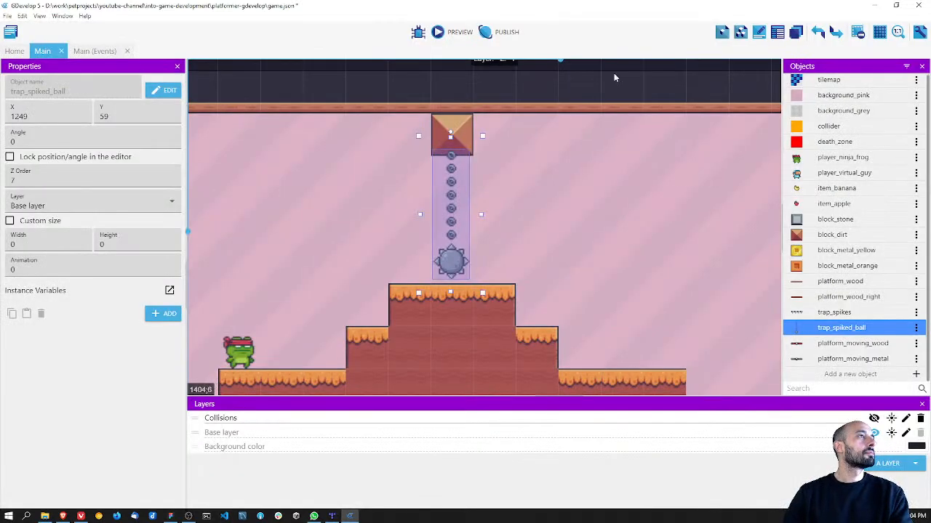
# Step: Preview the game to examine the spiked ball rotating about its new center point, close the preview and save the project
pyautogui.click(452, 32)
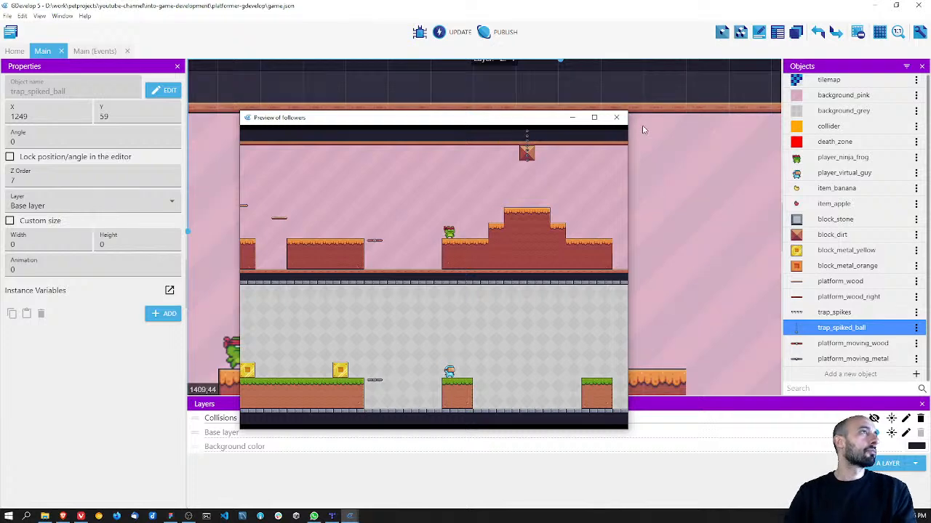
pyautogui.click(616, 117)
pyautogui.hotkey('ctrl', 's')
# Step: Set the Rotate action's angular speed for trap_spiked_ball to 45 degrees per second and save the project
pyautogui.click(93, 51)
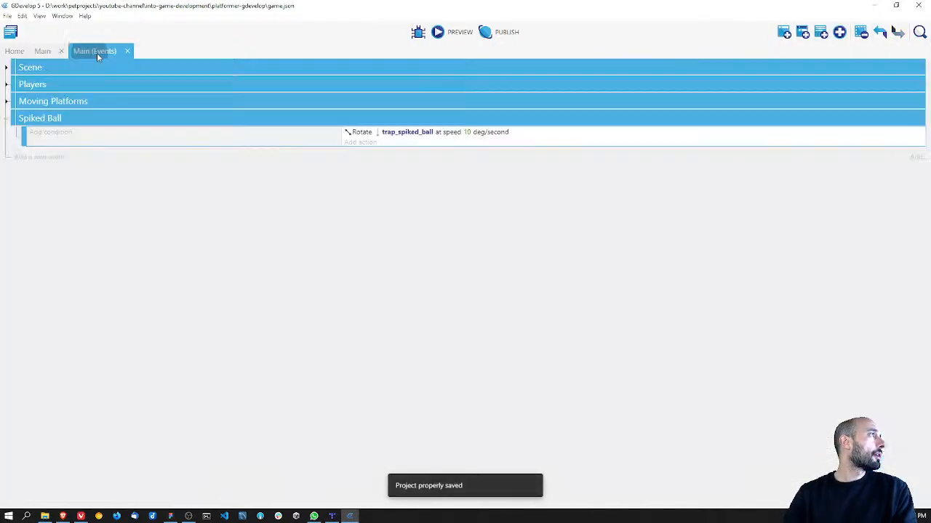
pyautogui.click(466, 131)
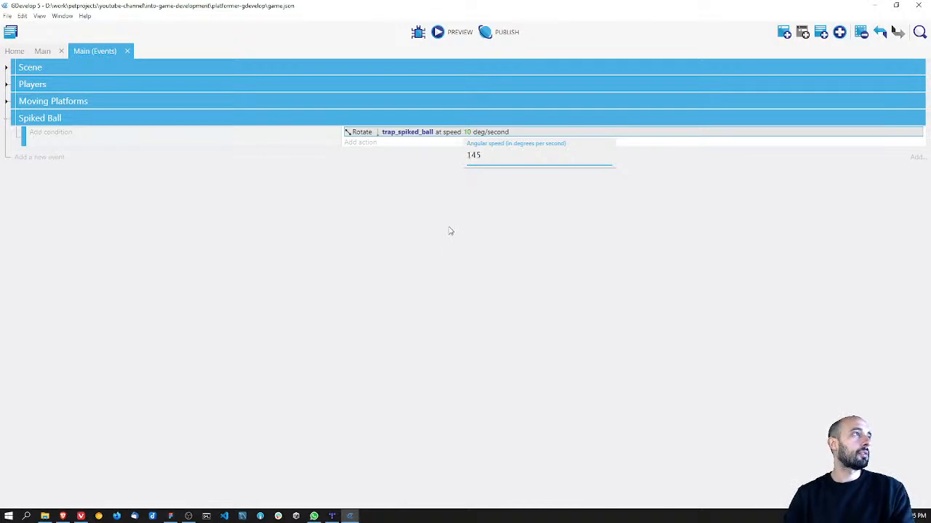
pyautogui.press('Return')
pyautogui.hotkey('ctrl', 's')
# Step: Preview the game, move and jump with the players near the spiked ball to judge its rotation speed, and close the preview
pyautogui.click(447, 31)
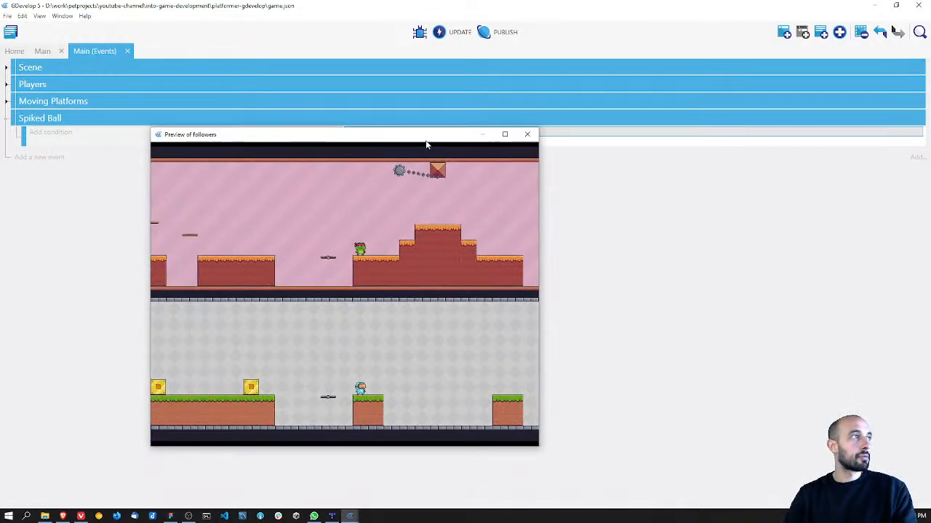
pyautogui.press('space')
pyautogui.press('Right')
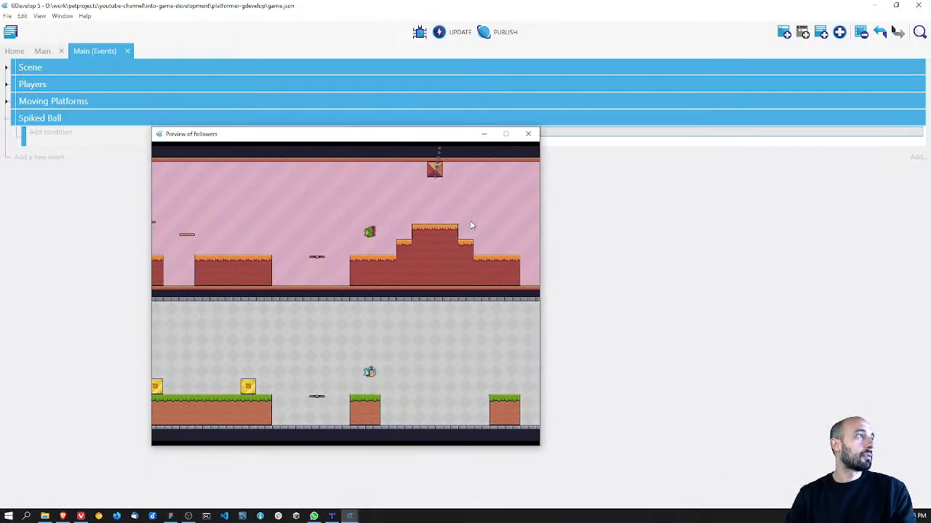
pyautogui.press('space')
pyautogui.press('Left')
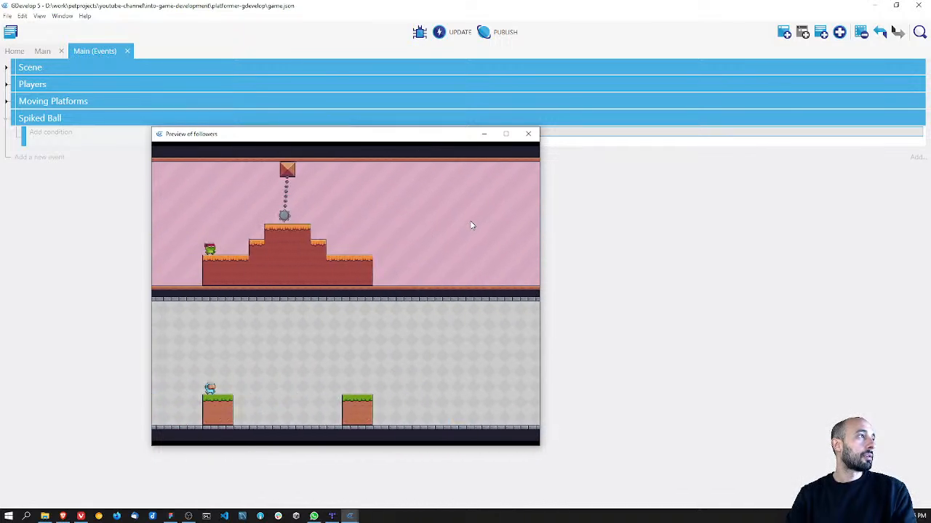
pyautogui.press('Right')
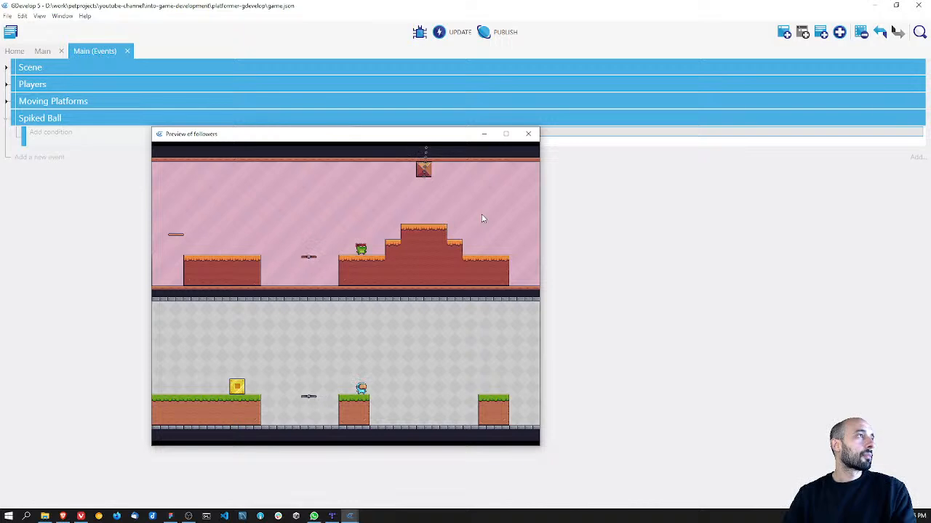
pyautogui.click(528, 134)
# Step: Set trap_spiked_ball's angular speed to 90 degrees per second, save, and check the rotation in a game preview
pyautogui.click(469, 134)
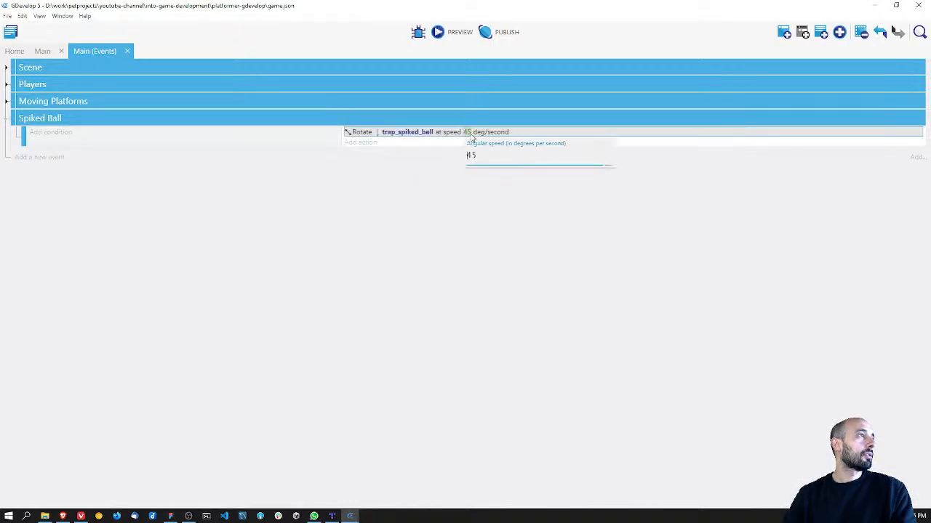
pyautogui.press('BackSpace')
pyautogui.write('90')
pyautogui.press('Return')
pyautogui.hotkey('ctrl', 's')
pyautogui.click(452, 32)
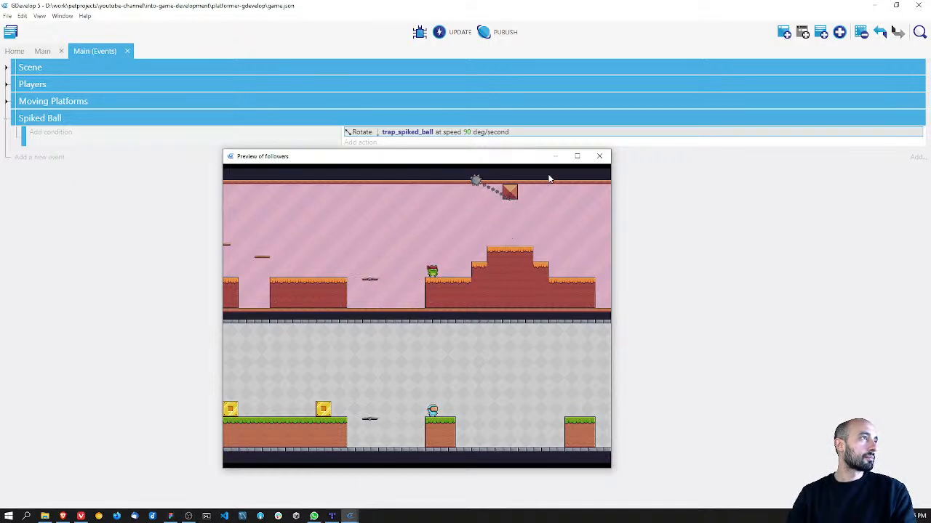
pyautogui.click(600, 157)
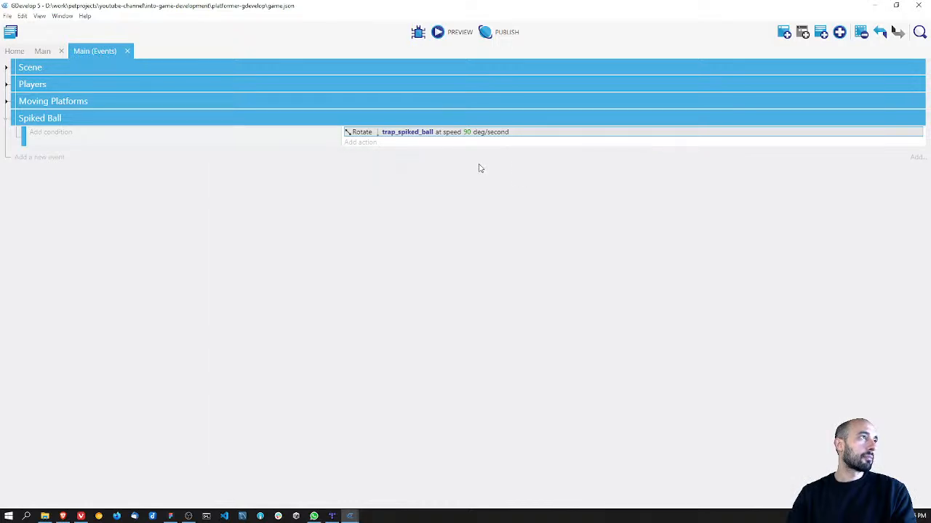
# Step: Set trap_spiked_ball's angular speed to 135 degrees per second, check it in a game preview, and save the project
pyautogui.click(468, 133)
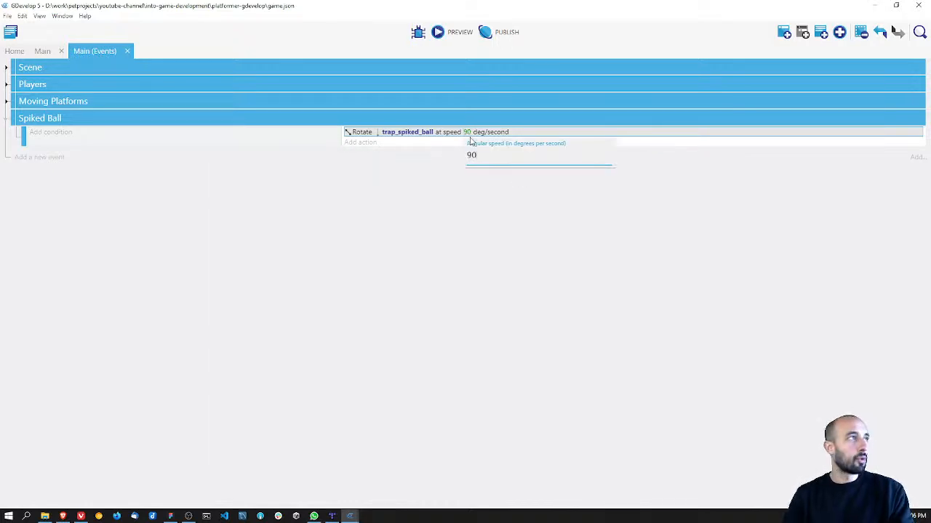
pyautogui.press('BackSpace')
pyautogui.write('135')
pyautogui.click(505, 243)
pyautogui.hotkey('ctrl', 's')
pyautogui.click(452, 33)
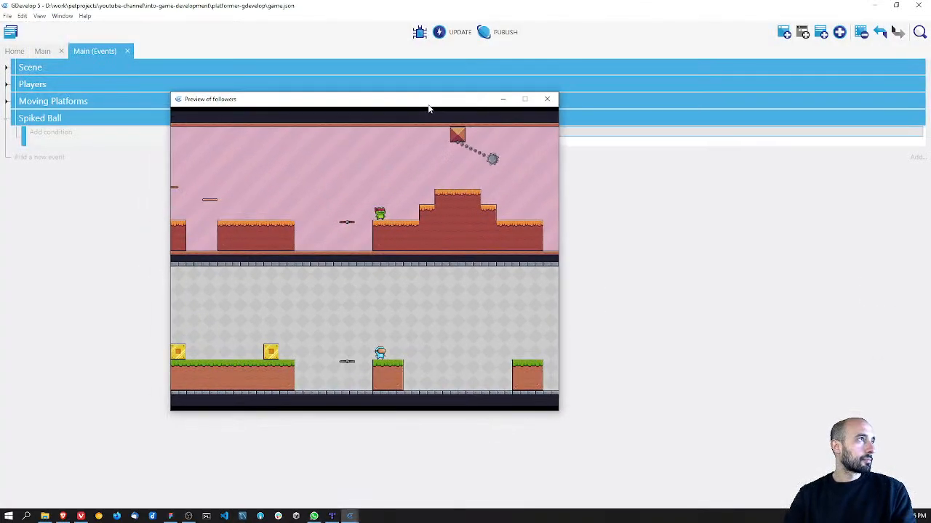
pyautogui.click(550, 99)
pyautogui.hotkey('ctrl', 's')
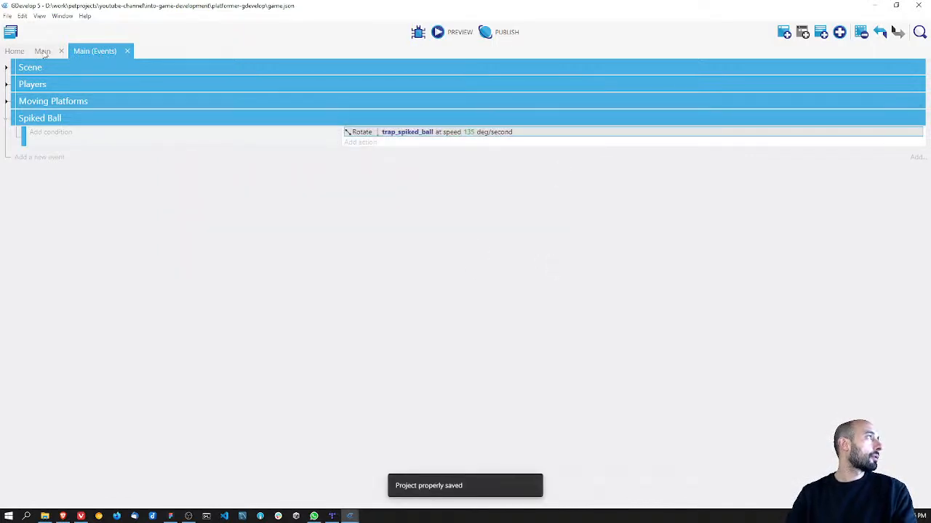
# Step: Expand the Moving Platforms and Players event groups, and create an object group named "traps" in the Main scene
pyautogui.click(6, 102)
pyautogui.click(6, 84)
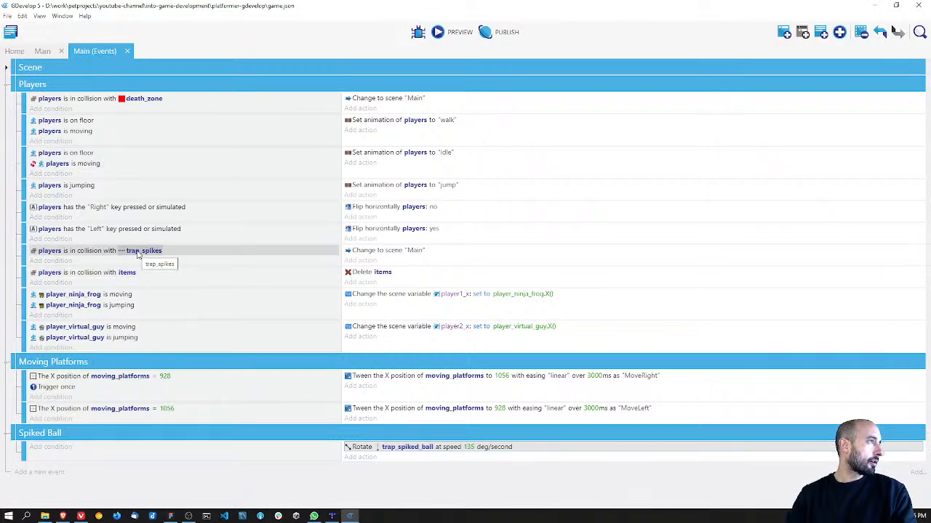
pyautogui.click(43, 52)
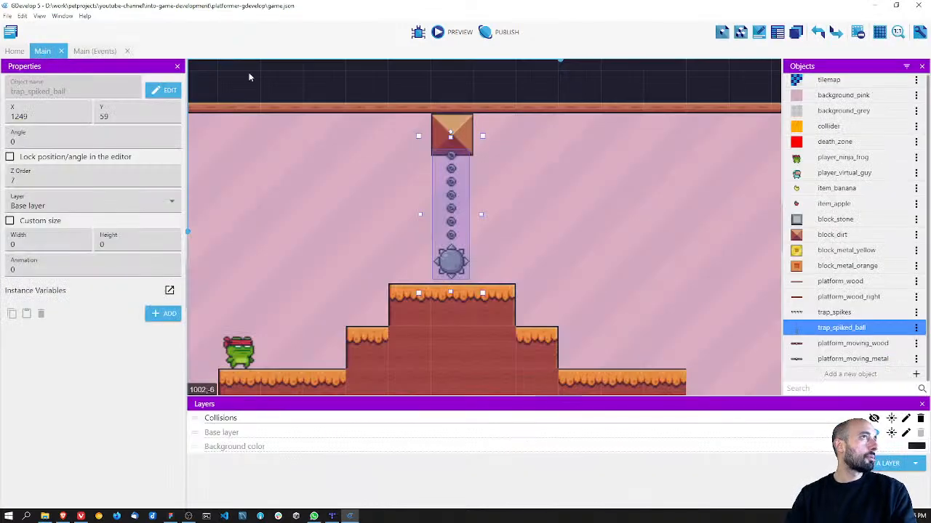
pyautogui.click(740, 32)
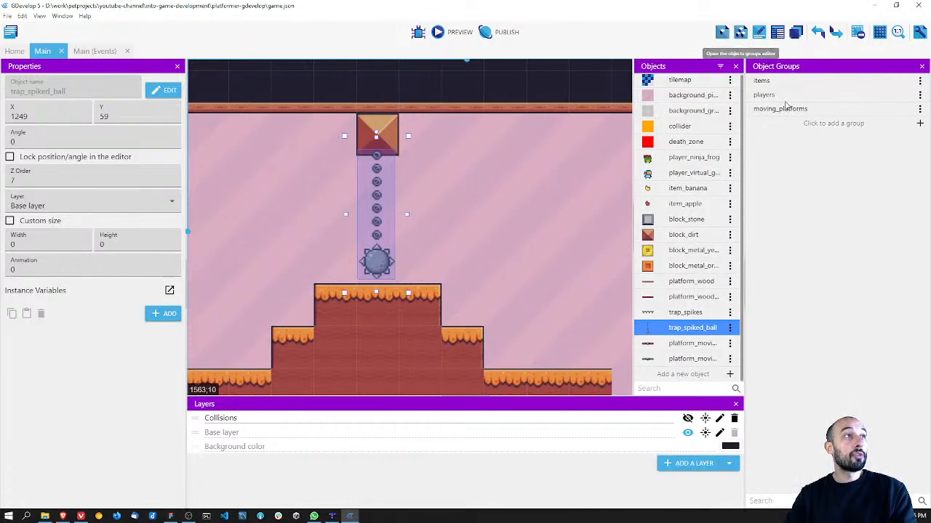
pyautogui.click(816, 125)
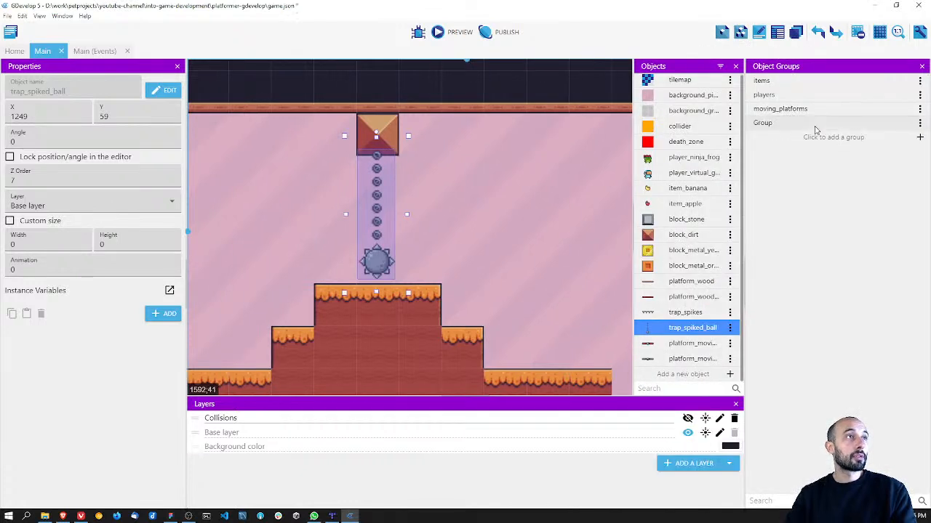
pyautogui.click(920, 123)
pyautogui.click(882, 160)
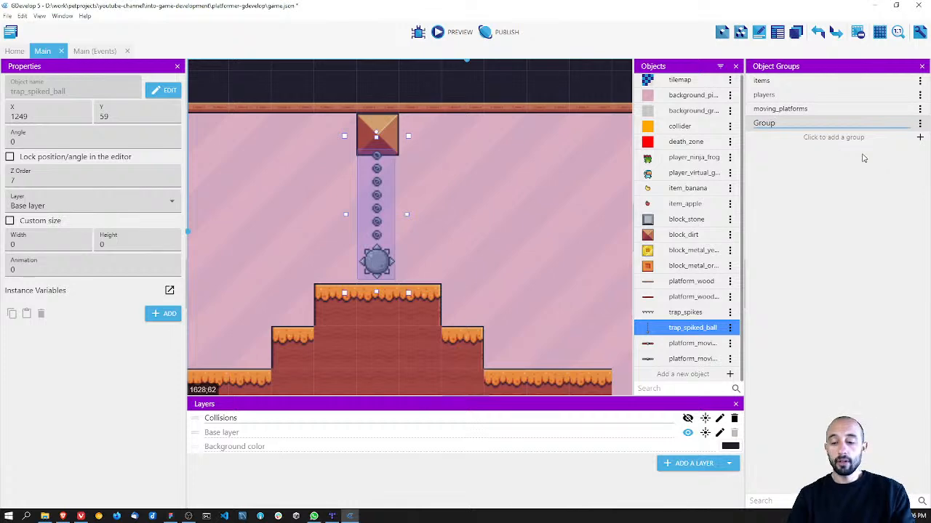
pyautogui.press('Return')
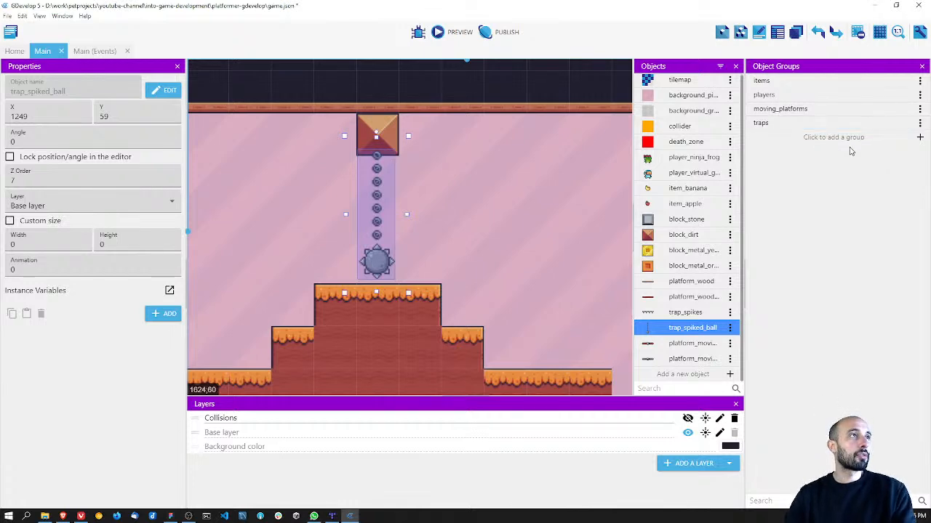
# Step: Add the objects trap_spikes and trap_spiked_ball to the traps group and confirm the group
pyautogui.click(829, 123)
pyautogui.click(418, 285)
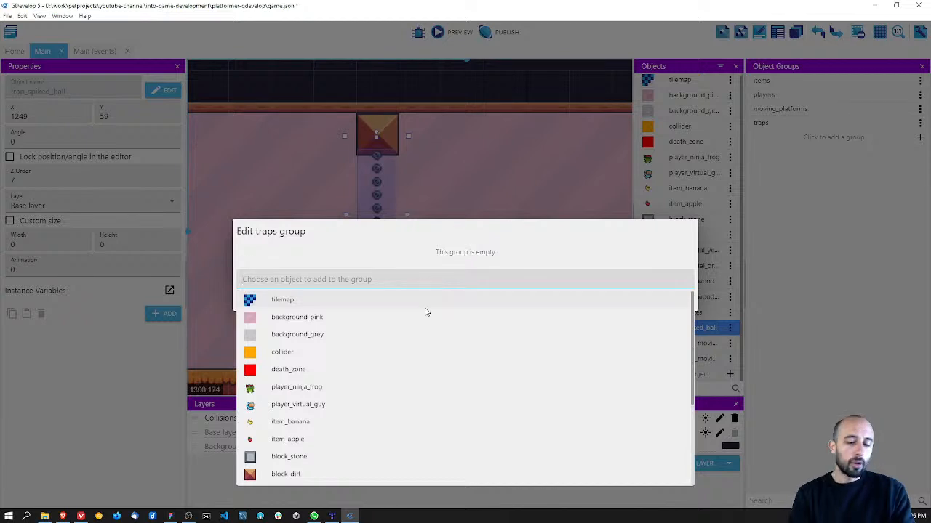
pyautogui.write('trap')
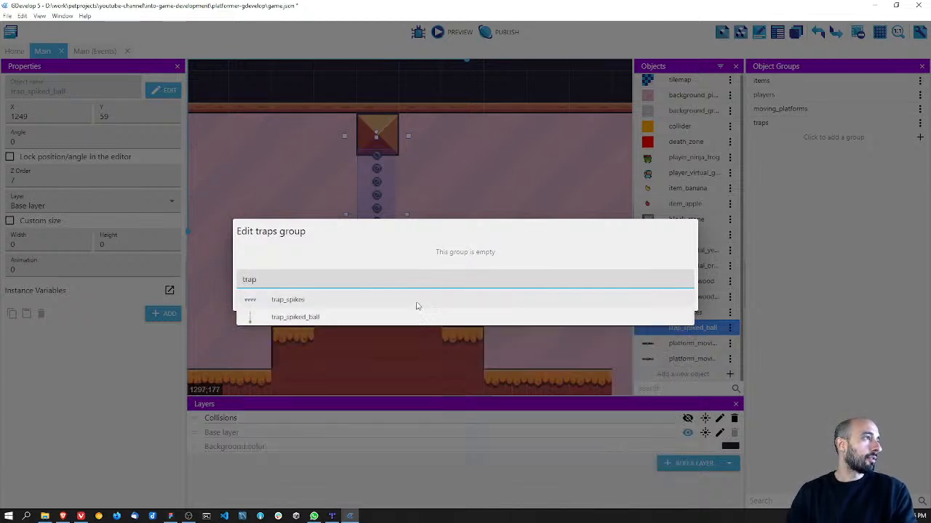
pyautogui.click(415, 300)
pyautogui.write('tra')
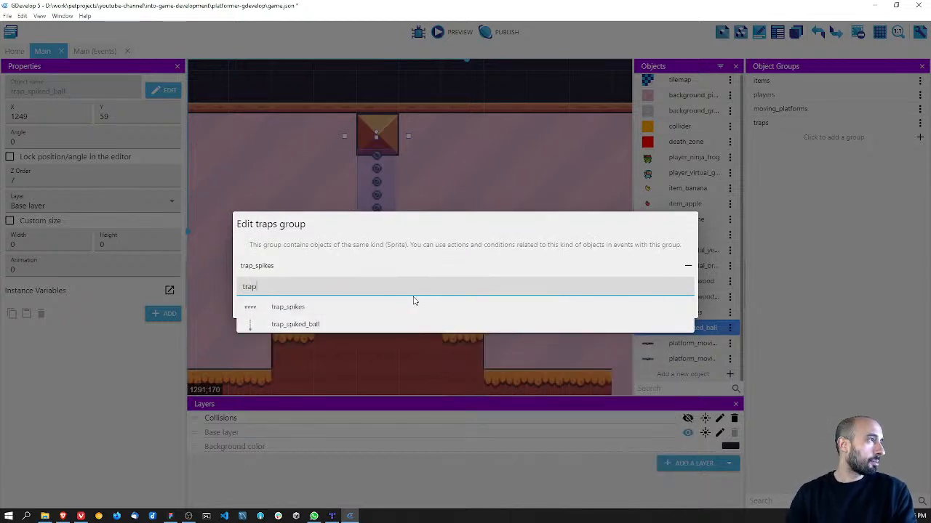
pyautogui.click(380, 320)
pyautogui.click(675, 314)
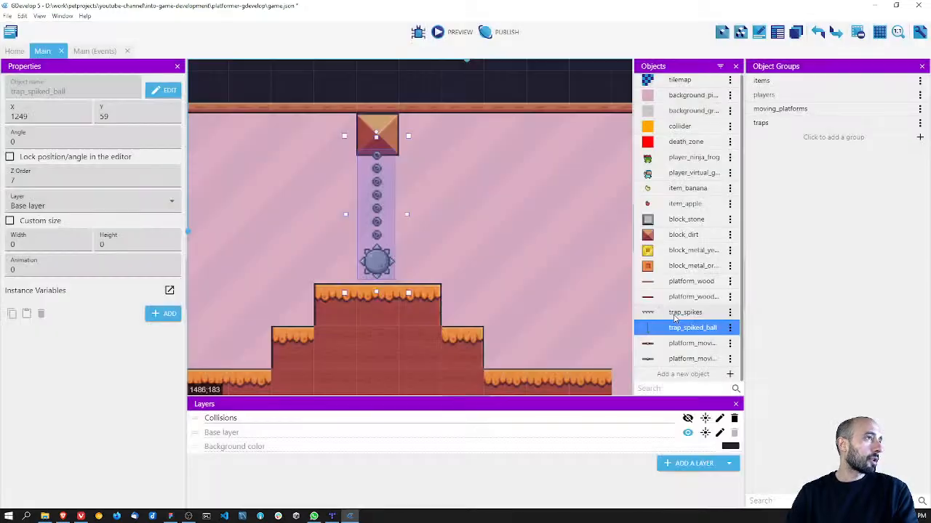
# Step: Close the object groups editor, save the project, and return to the Main scene's events
pyautogui.click(921, 66)
pyautogui.hotkey('ctrl', 's')
pyautogui.click(94, 51)
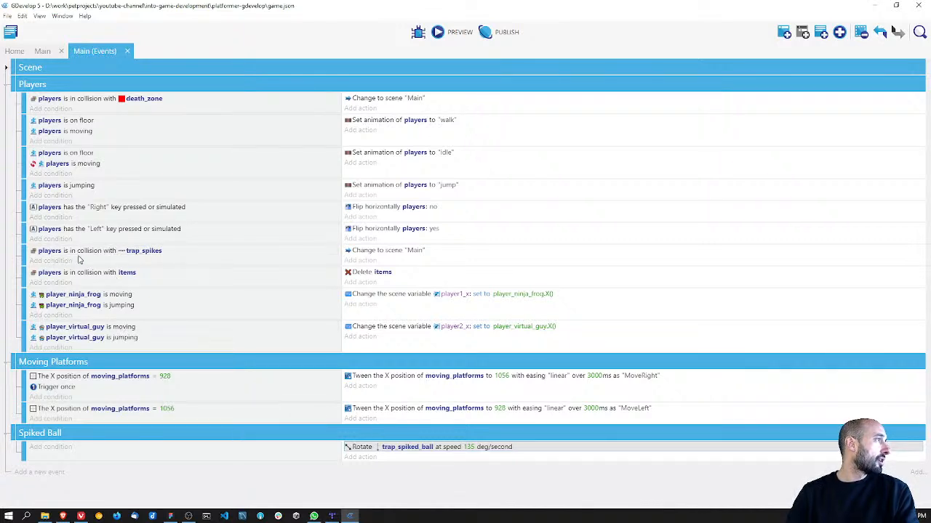
# Step: Change the trap_spikes object in the players collision condition to the traps group, test it in a game preview, and save the project
pyautogui.click(141, 251)
pyautogui.hotkey('ctrl', 'a')
pyautogui.write('traps')
pyautogui.click(139, 286)
pyautogui.hotkey('ctrl', 's')
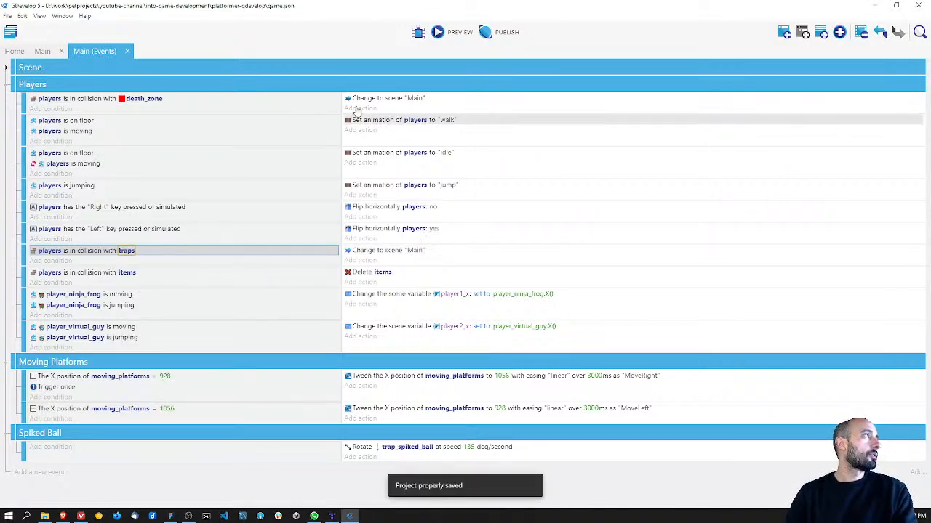
pyautogui.click(437, 33)
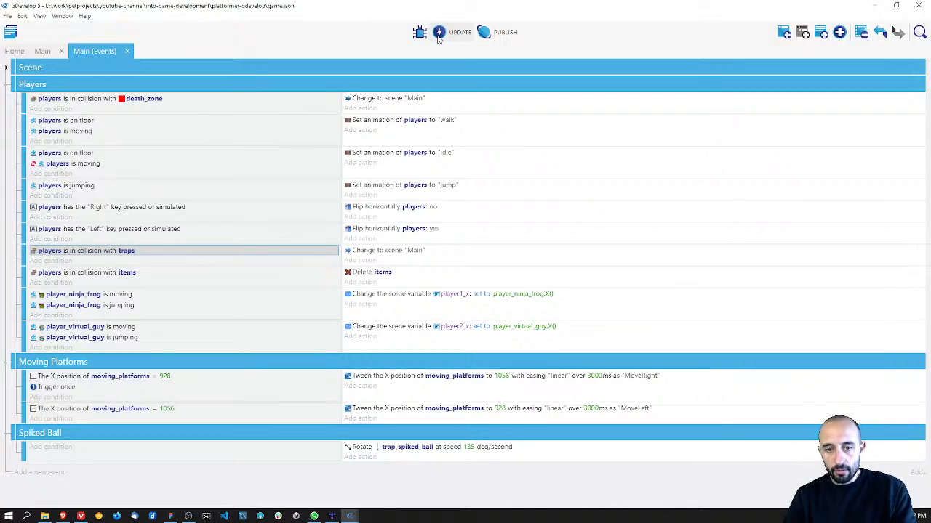
pyautogui.hotkey('ctrl', 's')
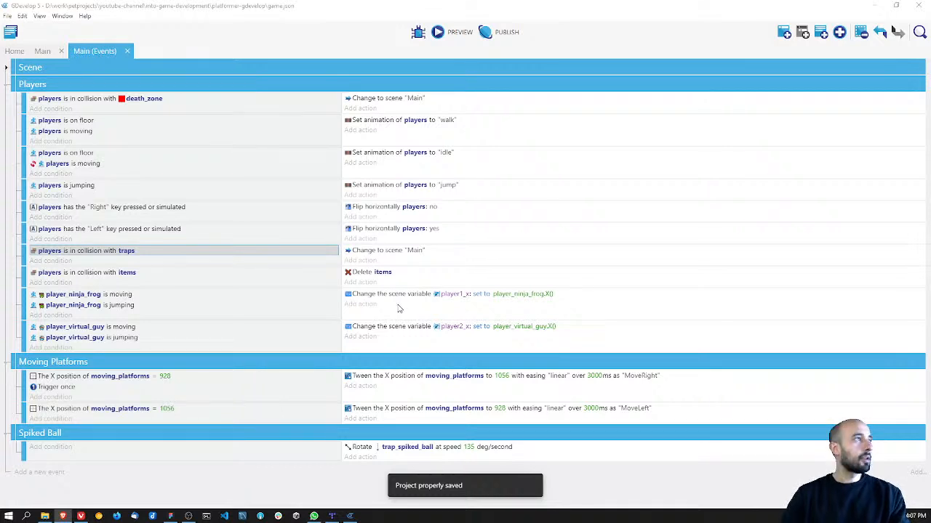
# Step: Examine the Main scene's level layout from the spiked ball down to the gap between the lower grass blocks, and save the project
pyautogui.click(42, 51)
pyautogui.moveTo(410, 335); pyautogui.dragTo(425, 158, button='middle')
pyautogui.moveTo(427, 269); pyautogui.dragTo(426, 223, button='middle')
pyautogui.scroll(-1, 424, 242)
pyautogui.scroll(-5, 424, 246)
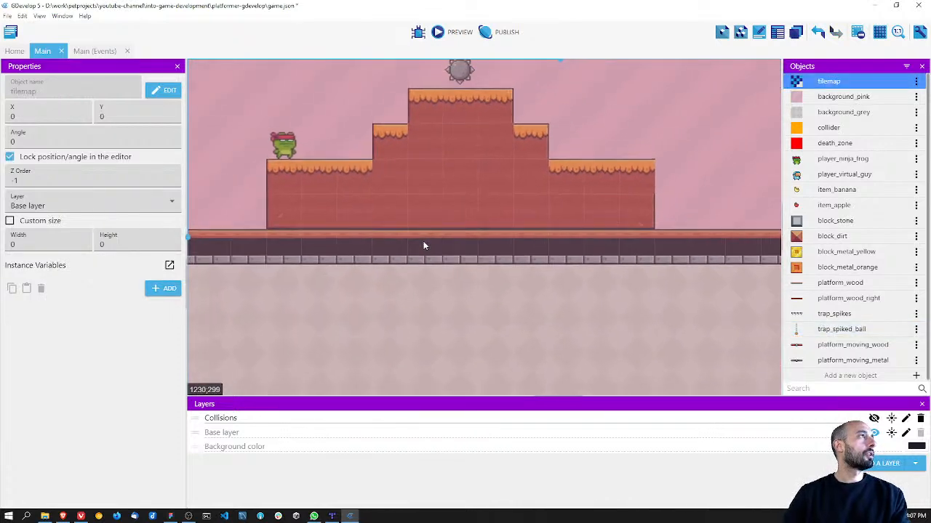
pyautogui.scroll(-5, 422, 245)
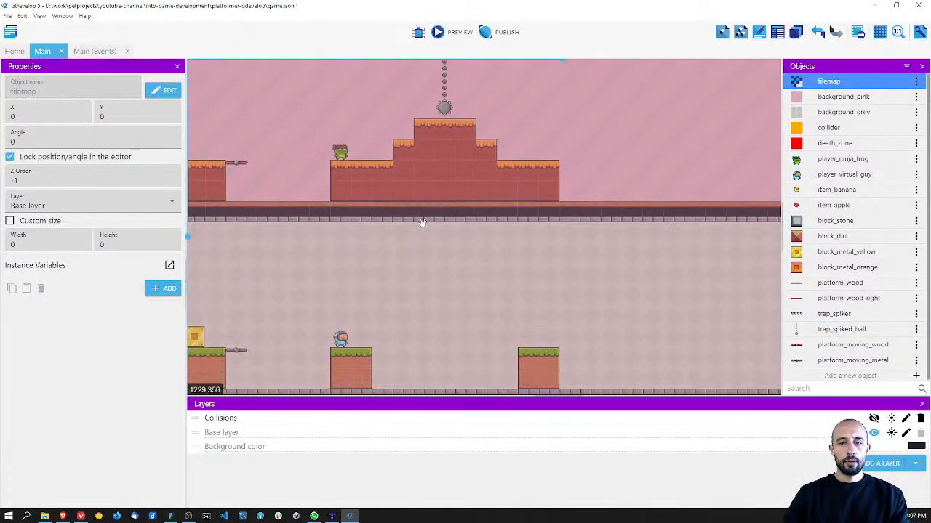
pyautogui.scroll(2, 437, 217)
pyautogui.hotkey('ctrl', 's')
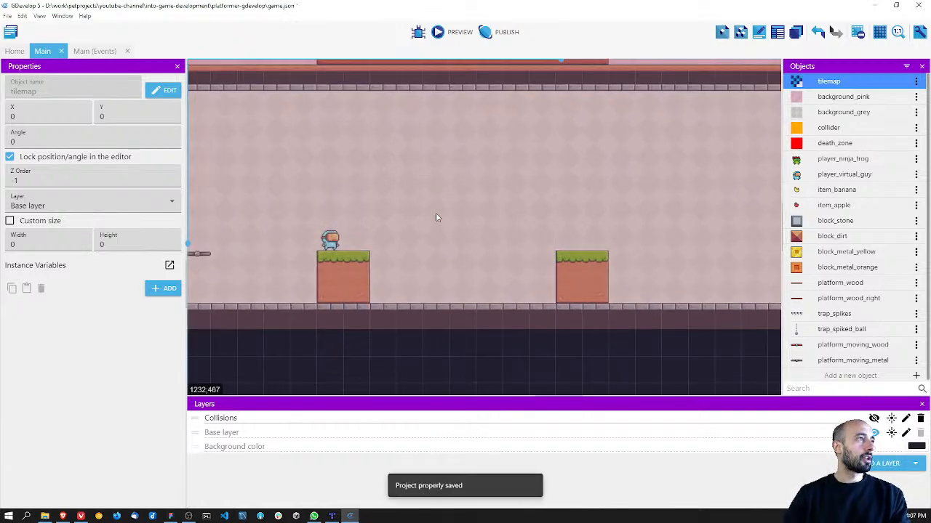
# Step: Switch to Figma and examine the falling platforms between the lower grass blocks in the level design
pyautogui.hotkey('alt', 'Tab')
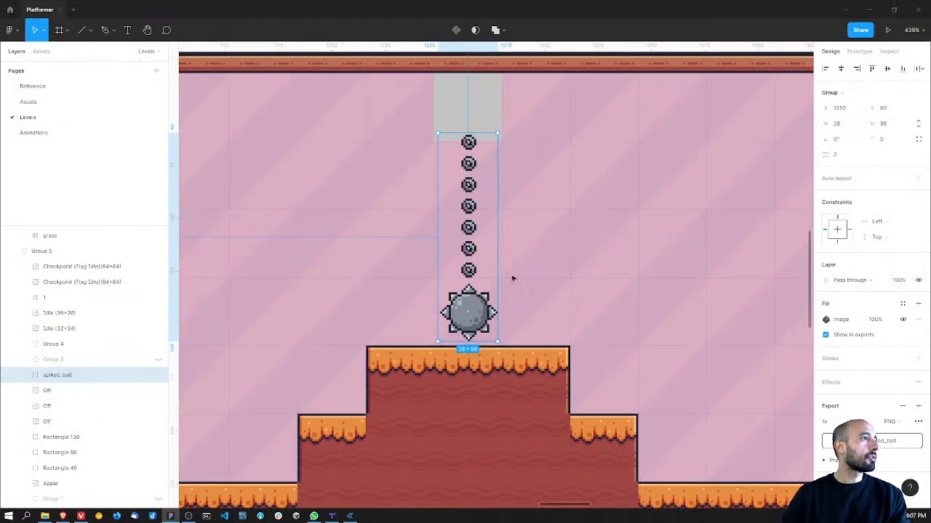
pyautogui.moveTo(511, 267); pyautogui.dragTo(530, 138, button='middle')
pyautogui.keyDown('ctrl'); pyautogui.scroll(-3, 507, 182); pyautogui.keyUp('ctrl')
pyautogui.keyDown('ctrl'); pyautogui.scroll(-3, 509, 192); pyautogui.keyUp('ctrl')
pyautogui.keyDown('ctrl'); pyautogui.scroll(5, 492, 234); pyautogui.keyUp('ctrl')
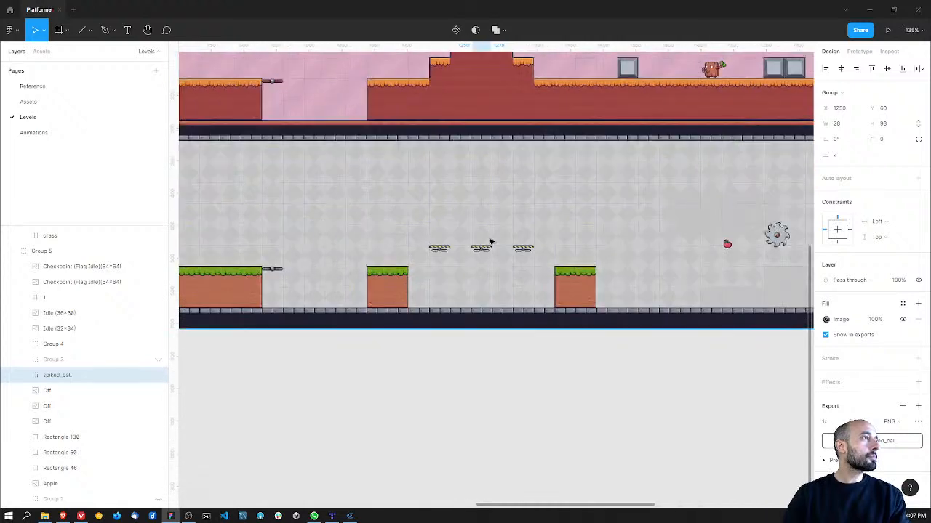
# Step: Find the Falling Platforms sprites on the Assets page and select the yellow-striped On (32×10) strip
pyautogui.click(391, 256)
pyautogui.click(63, 88)
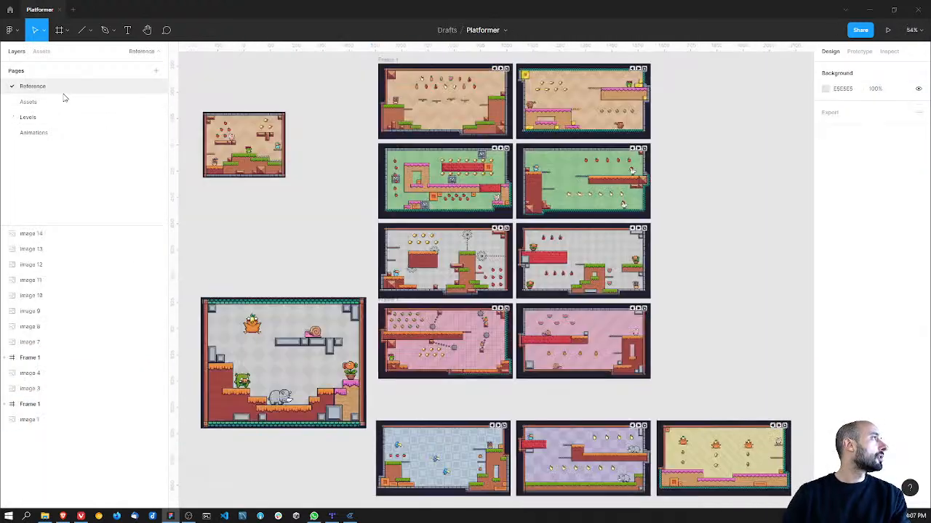
pyautogui.click(62, 101)
pyautogui.keyDown('ctrl'); pyautogui.scroll(-10, 492, 188); pyautogui.keyUp('ctrl')
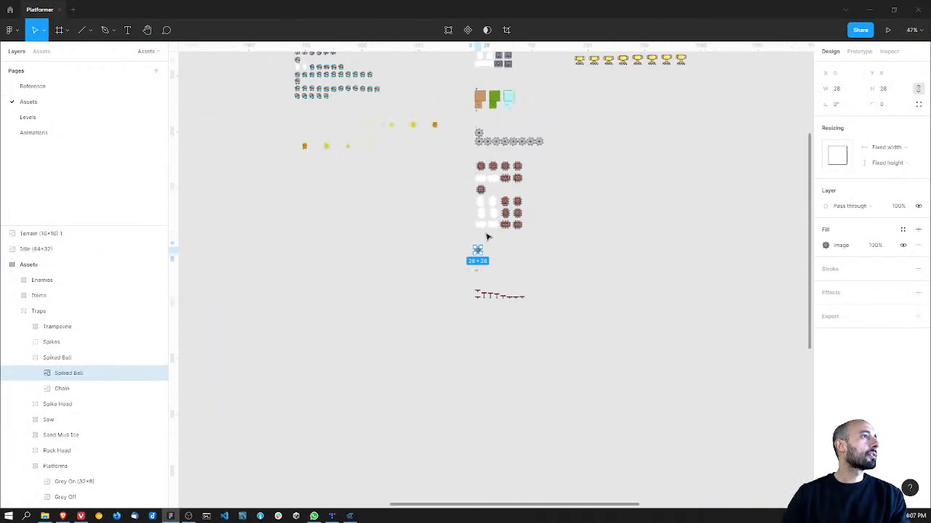
pyautogui.moveTo(561, 245); pyautogui.dragTo(418, 373)
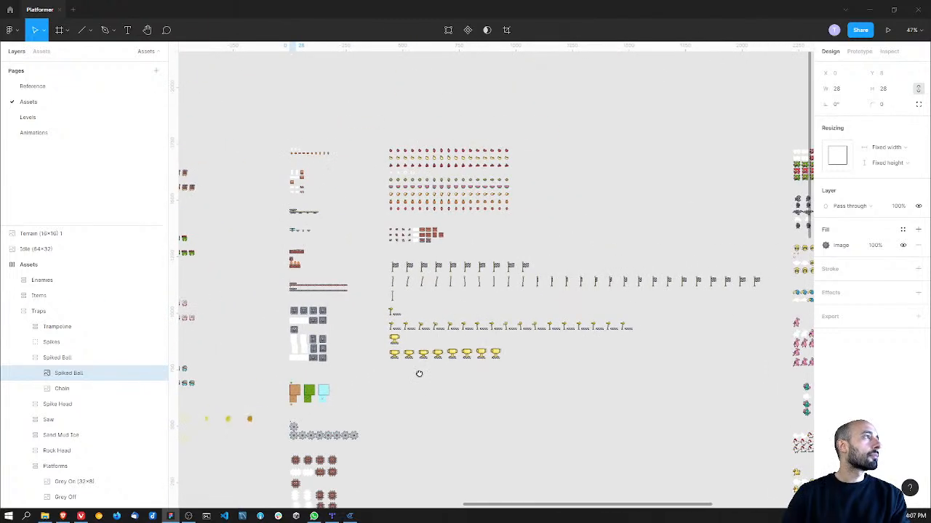
pyautogui.keyDown('ctrl'); pyautogui.scroll(15, 444, 245); pyautogui.keyUp('ctrl')
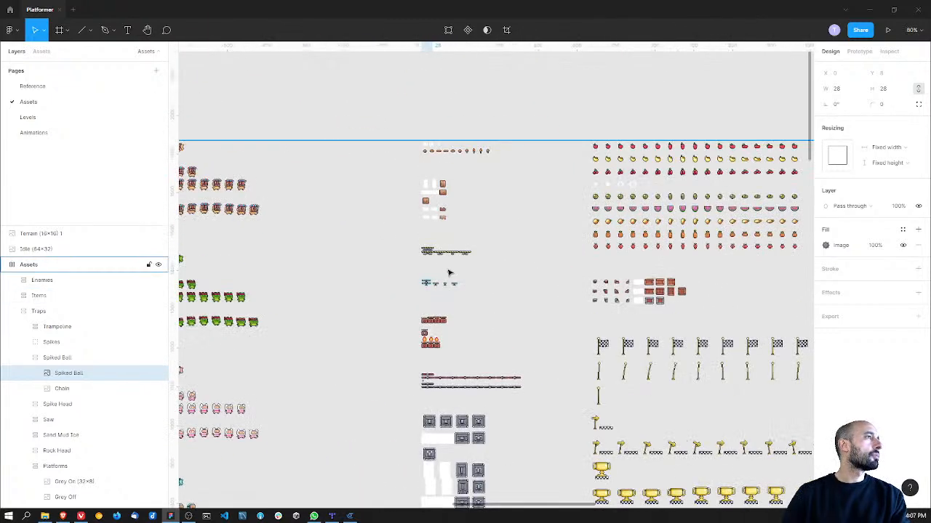
pyautogui.click(324, 212)
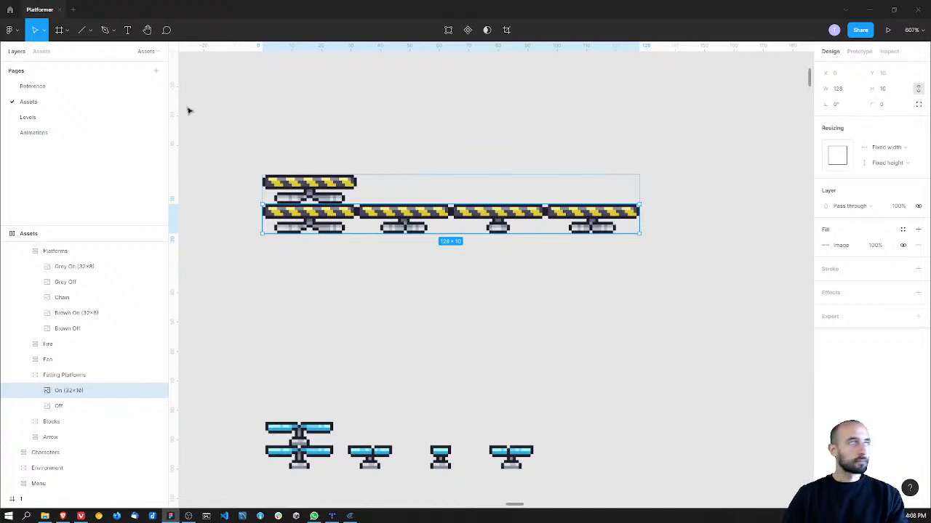
# Step: Paste a copy of the On (32×10) strip on the Animations page and place it below the platforms frame
pyautogui.click(34, 119)
pyautogui.click(33, 132)
pyautogui.keyDown('ctrl'); pyautogui.scroll(-5, 432, 259); pyautogui.keyUp('ctrl')
pyautogui.click(478, 328)
pyautogui.hotkey('ctrl', 'v')
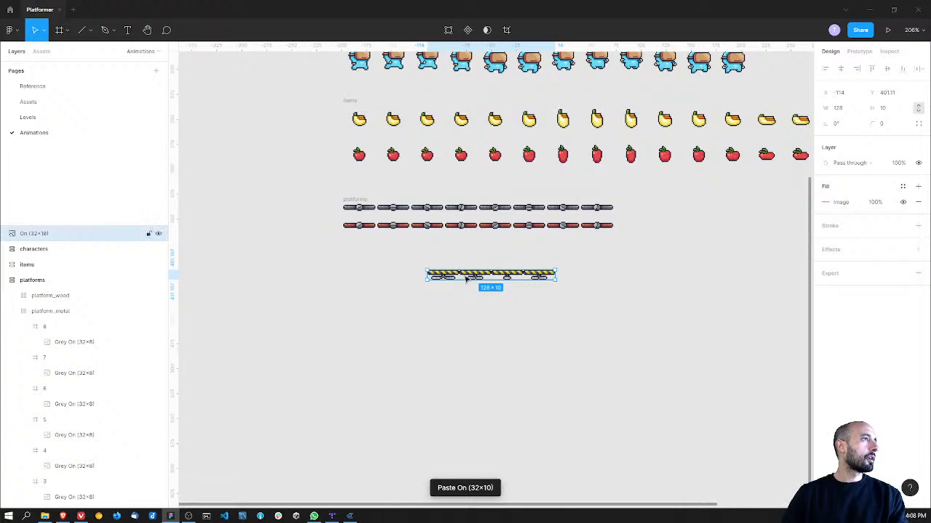
pyautogui.keyDown('ctrl'); pyautogui.scroll(4, 452, 265); pyautogui.keyUp('ctrl')
pyautogui.moveTo(454, 275); pyautogui.dragTo(303, 273)
pyautogui.moveTo(303, 273); pyautogui.dragTo(370, 307, button='middle')
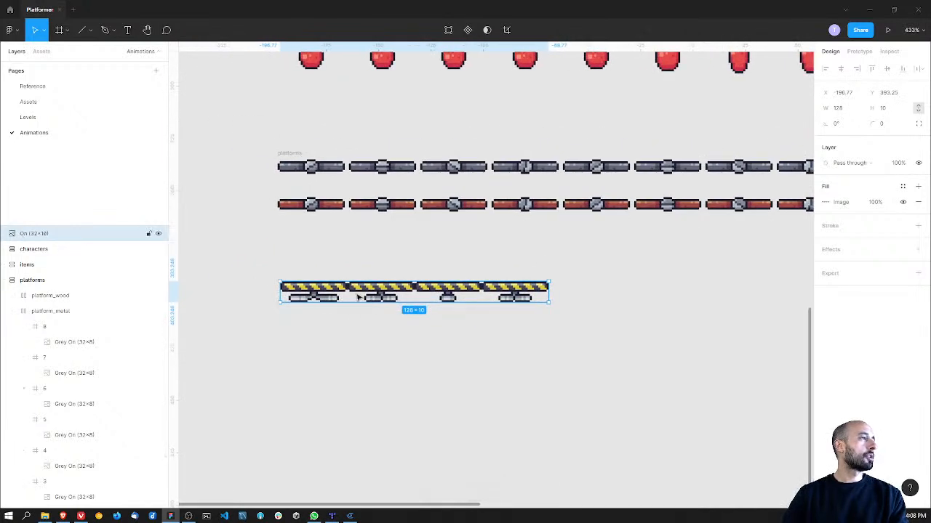
pyautogui.moveTo(362, 291); pyautogui.dragTo(390, 302)
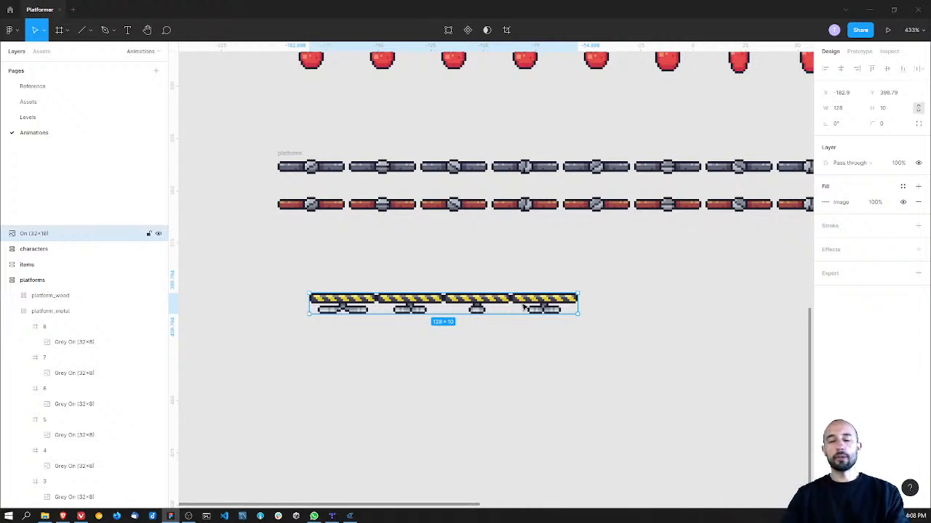
# Step: Split the strip with the Split to frames plugin by rows and columns, using 1 row and 4 columns, and close the plugin
pyautogui.rightClick(454, 309)
pyautogui.moveTo(554, 432)
pyautogui.moveTo(612, 429)
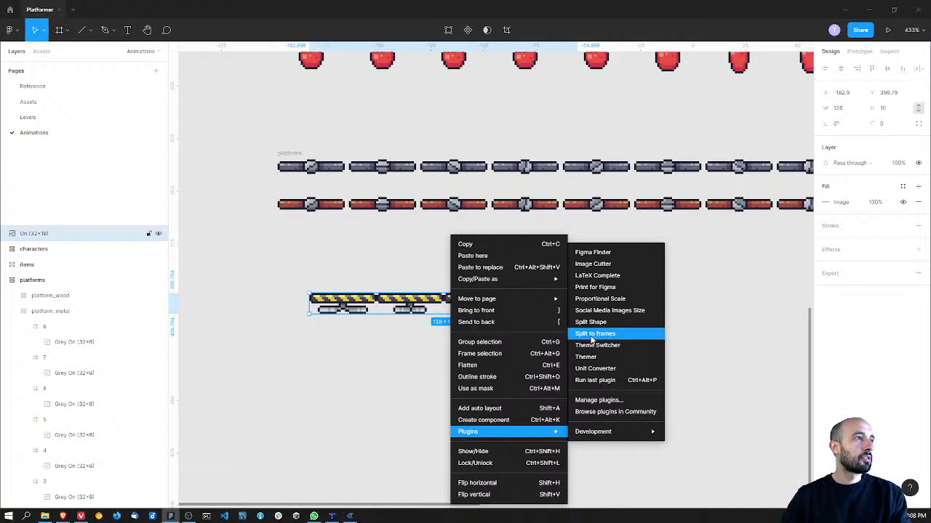
pyautogui.click(592, 336)
pyautogui.moveTo(528, 112); pyautogui.dragTo(522, 93)
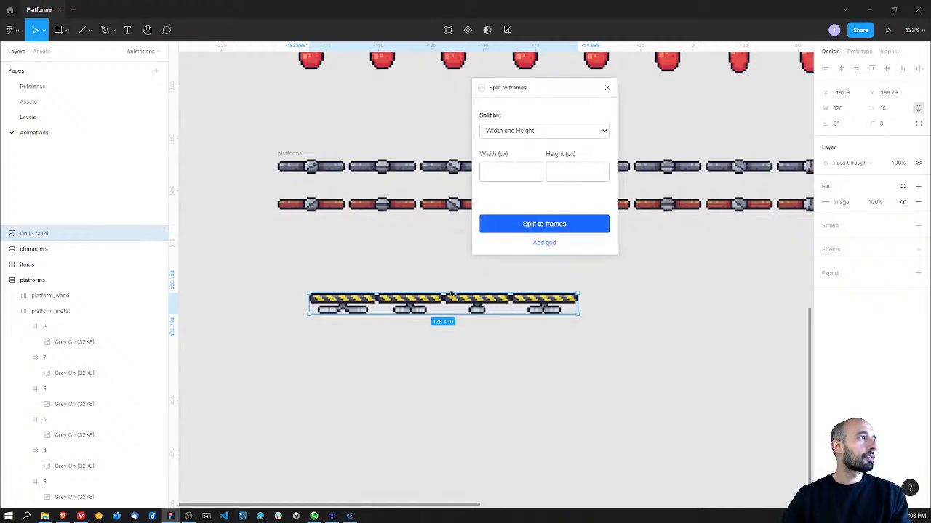
pyautogui.click(538, 134)
pyautogui.click(523, 151)
pyautogui.click(521, 169)
pyautogui.write('1')
pyautogui.click(574, 169)
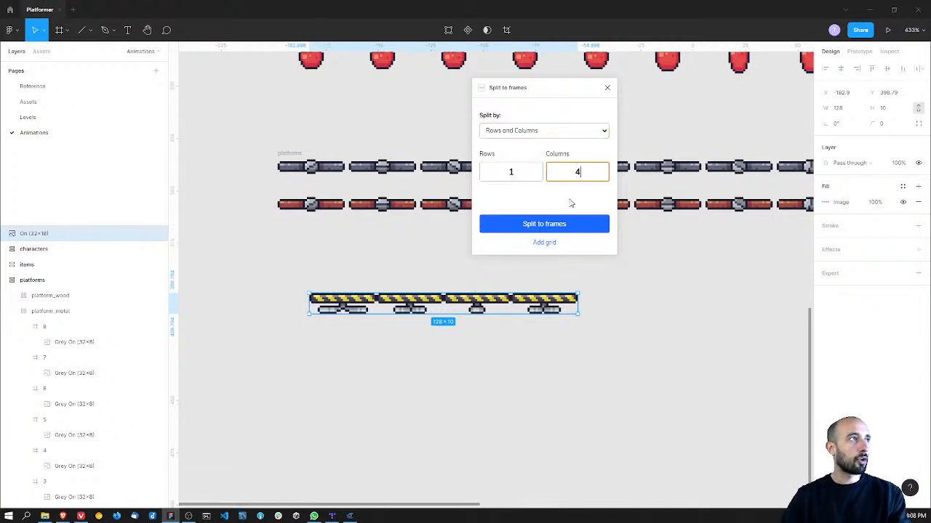
pyautogui.write('4')
pyautogui.click(559, 225)
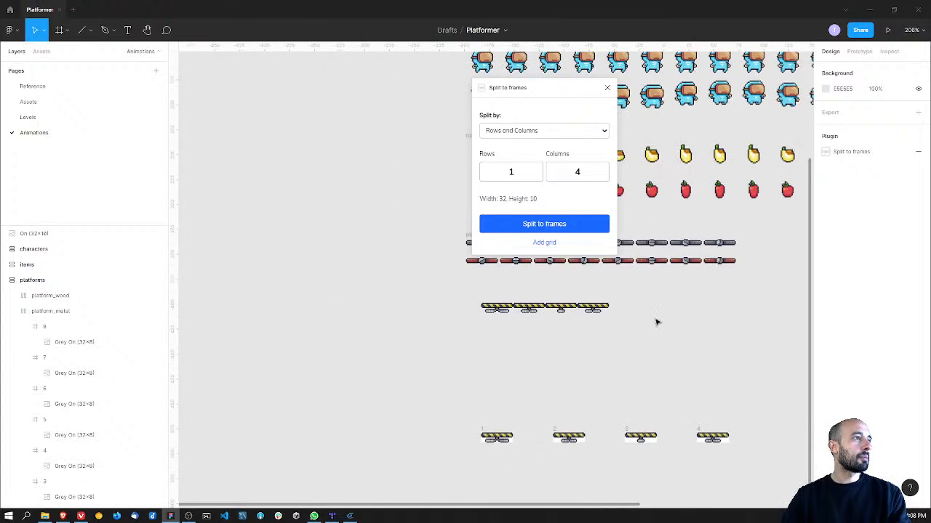
pyautogui.click(607, 87)
# Step: Delete the original unsplit strip and group the four new platform frames
pyautogui.click(533, 287)
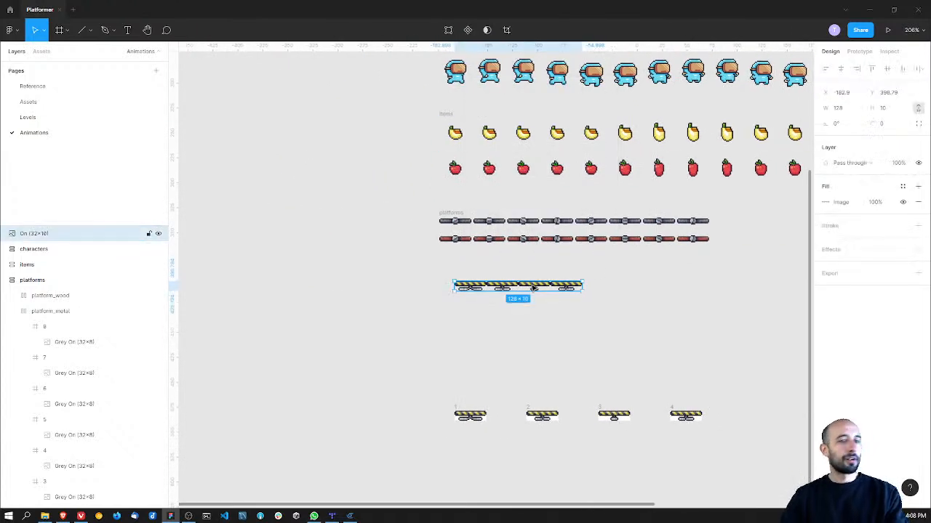
pyautogui.press('Delete')
pyautogui.moveTo(440, 390); pyautogui.dragTo(715, 450)
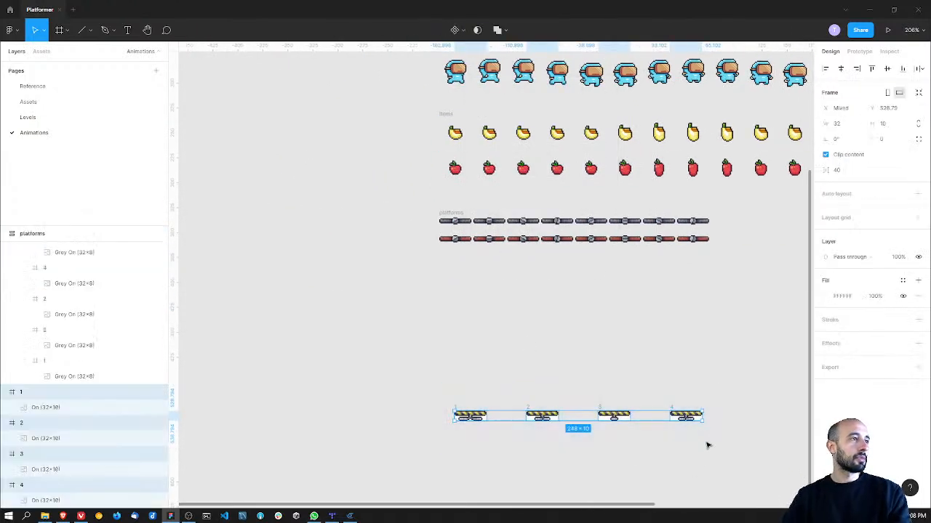
pyautogui.hotkey('ctrl', 'g')
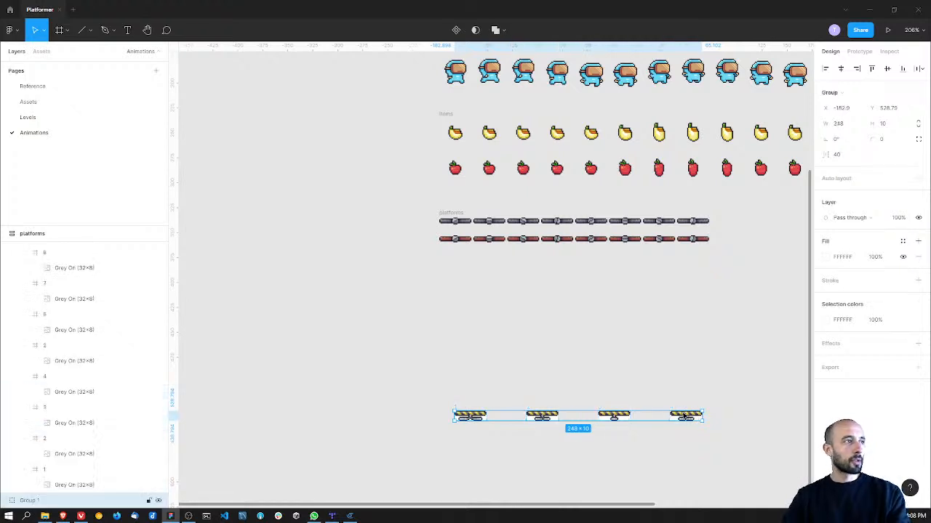
# Step: Set the spacing between the grouped frames to 2 and remove the group's white fill
pyautogui.click(849, 154)
pyautogui.write('2')
pyautogui.press('Return')
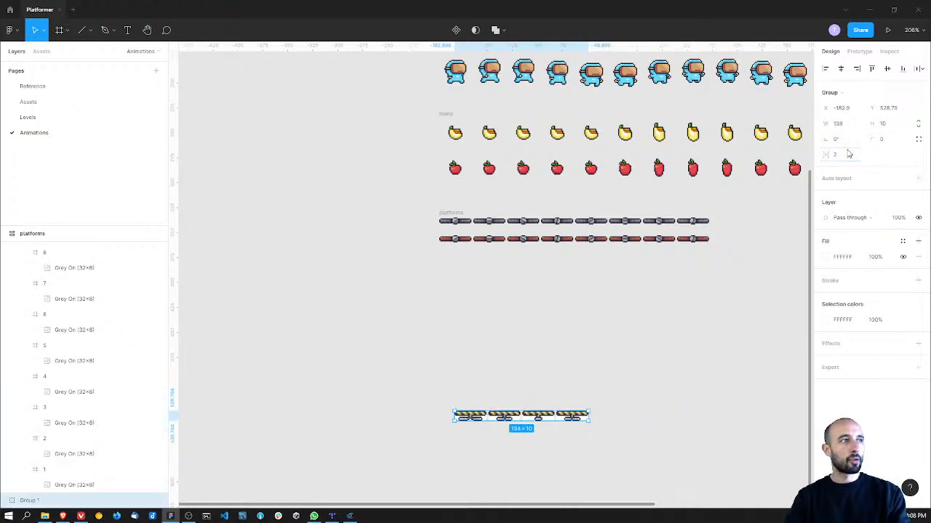
pyautogui.click(919, 258)
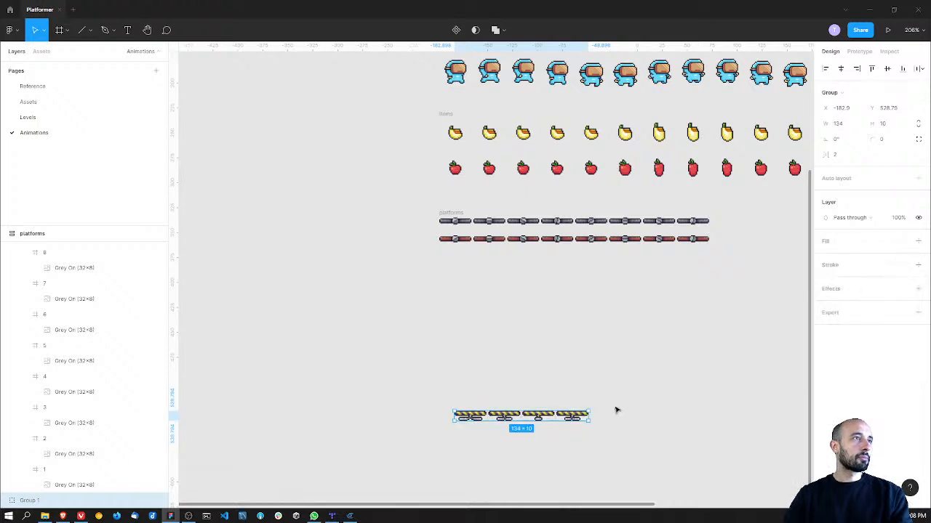
# Step: Move the group directly below the platforms frame, aligned with its left edge, and rename it platform_falling
pyautogui.moveTo(517, 420); pyautogui.dragTo(503, 274)
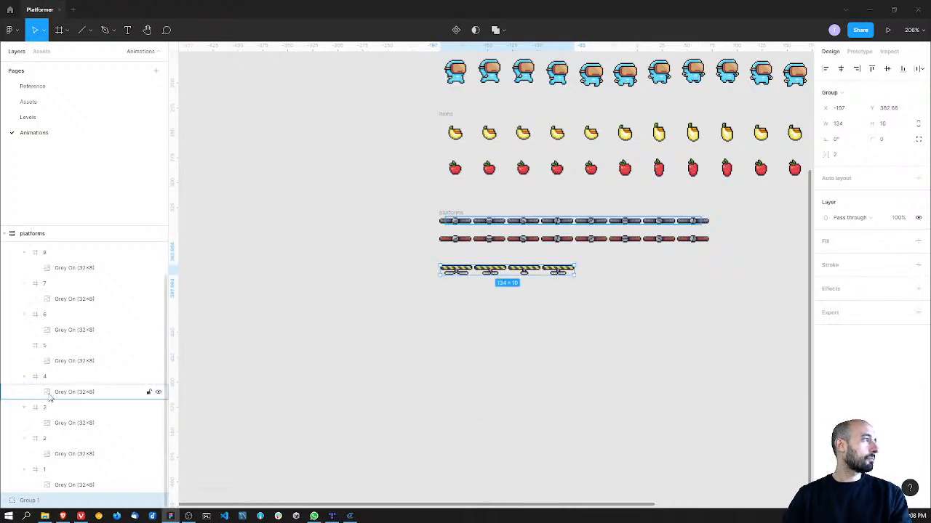
pyautogui.doubleClick(35, 502)
pyautogui.write('f')
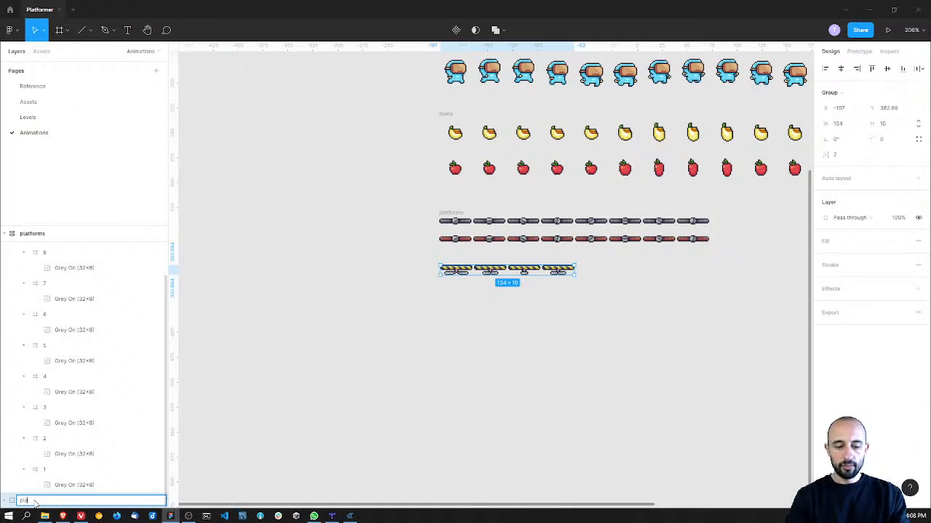
pyautogui.write('latform_falling')
pyautogui.press('Return')
# Step: Move platform_falling into the platforms frame above platform_wood in the layer order, and add auto layout to it
pyautogui.scroll(3, 73, 405)
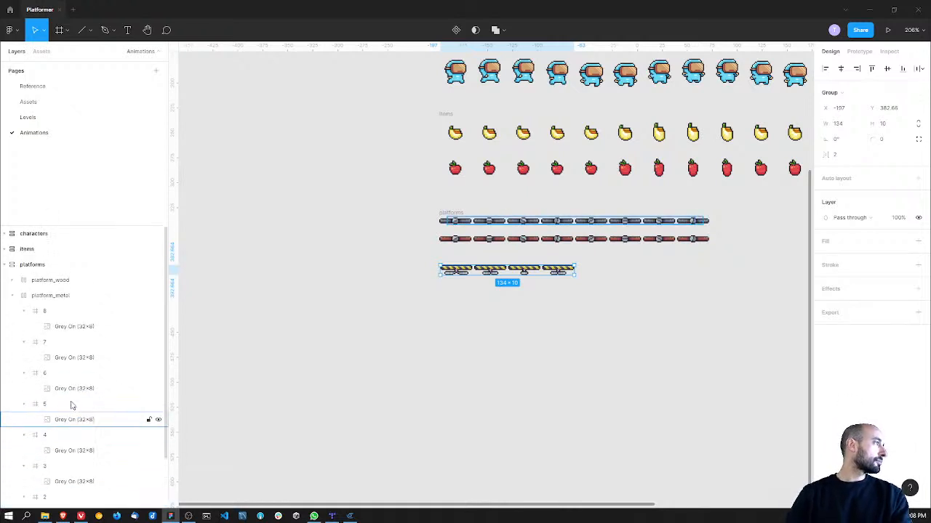
pyautogui.click(13, 296)
pyautogui.moveTo(40, 313); pyautogui.dragTo(33, 267)
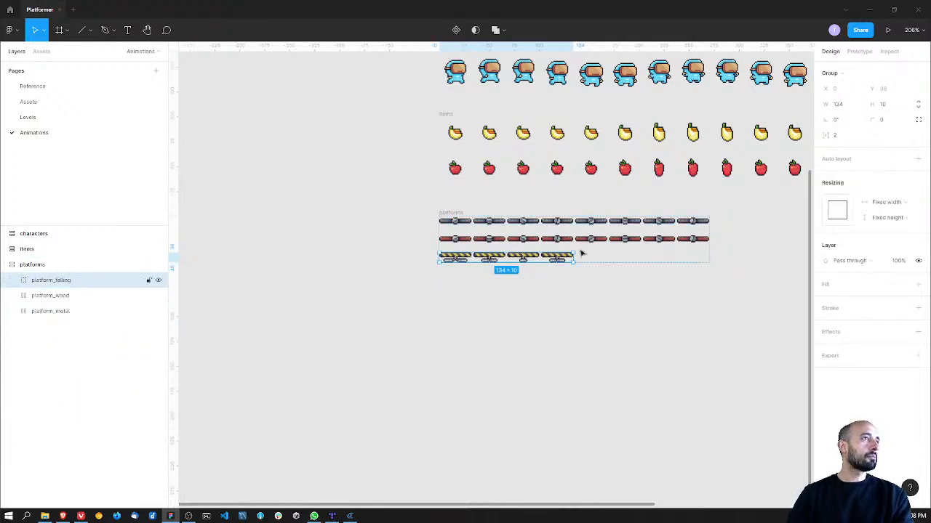
pyautogui.click(918, 159)
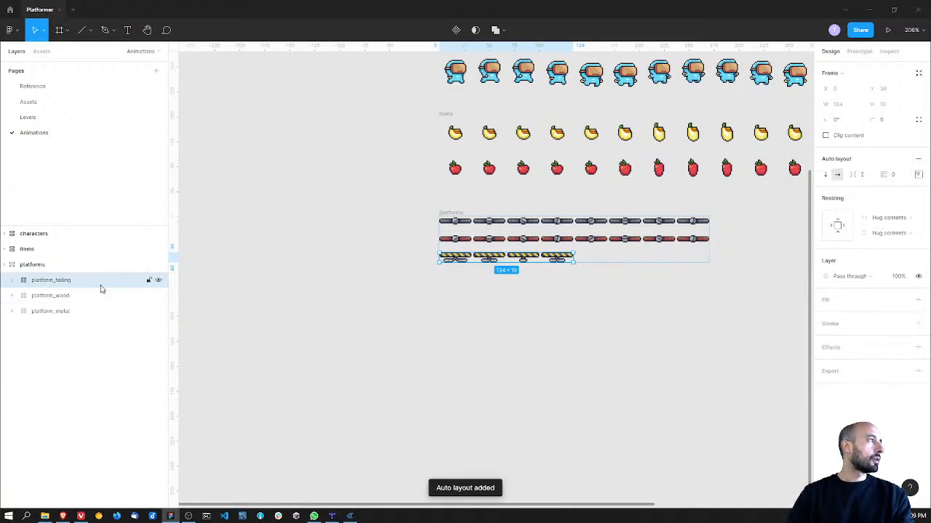
# Step: Select frames 1 to 4 inside platform_falling and add a 1x PNG export setting to them
pyautogui.click(11, 285)
pyautogui.click(43, 295)
pyautogui.keyDown('shift'); pyautogui.click(83, 393); pyautogui.keyUp('shift')
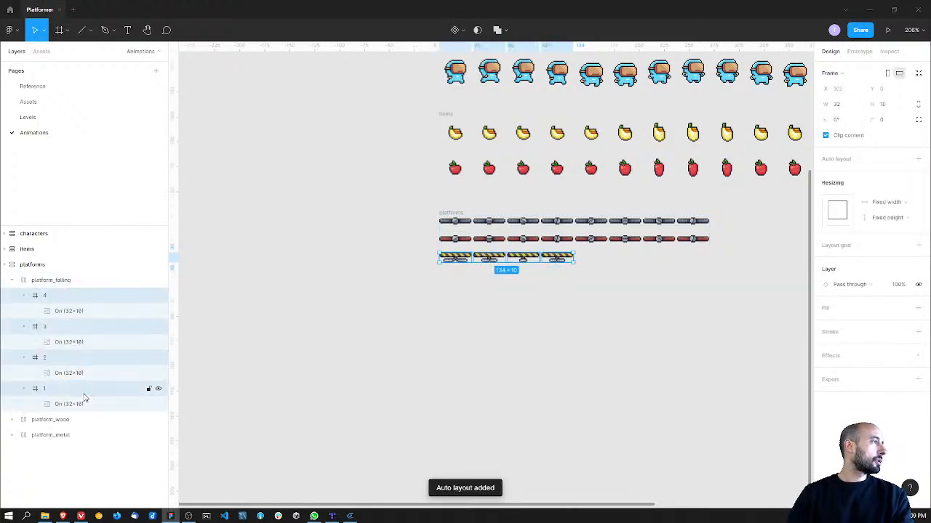
pyautogui.click(918, 355)
# Step: Start exporting the four layers and create a folder named "falling" inside assets/platforms for them
pyautogui.click(872, 406)
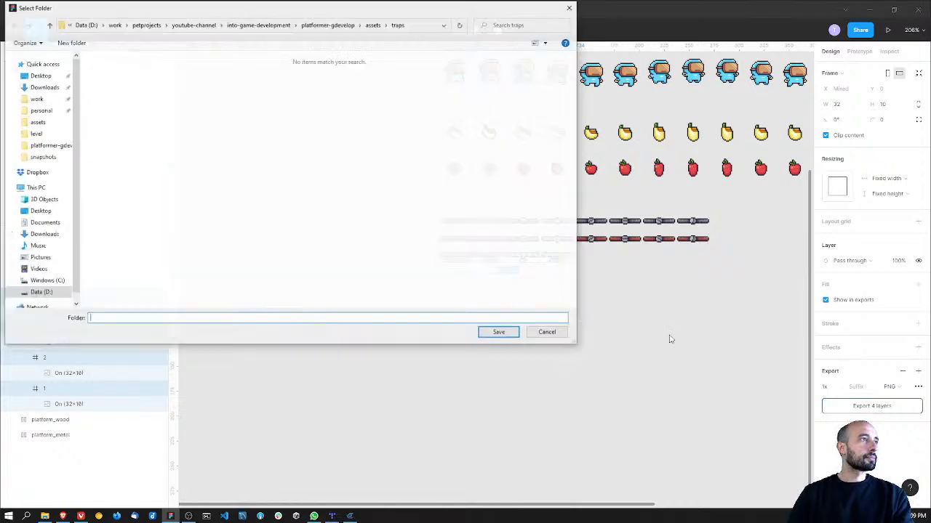
pyautogui.click(373, 24)
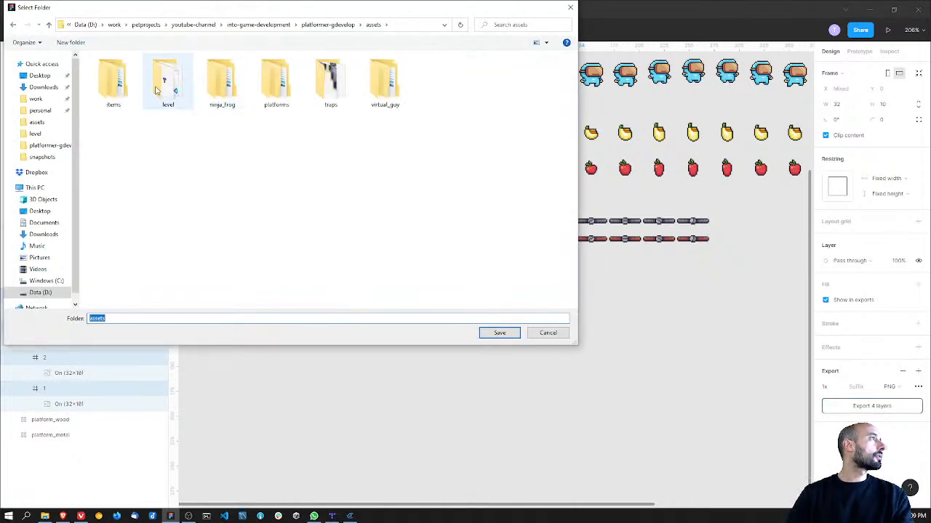
pyautogui.doubleClick(277, 82)
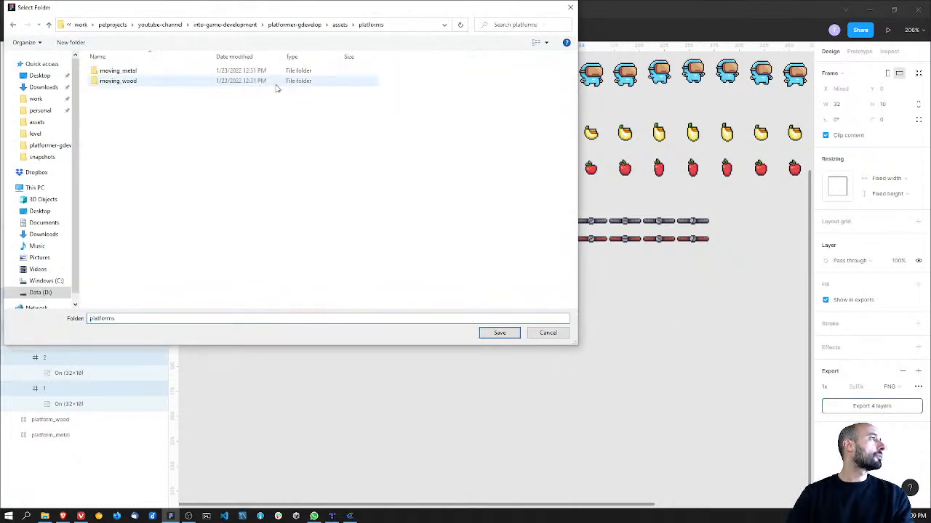
pyautogui.click(70, 43)
pyautogui.write('falling')
pyautogui.press('Return')
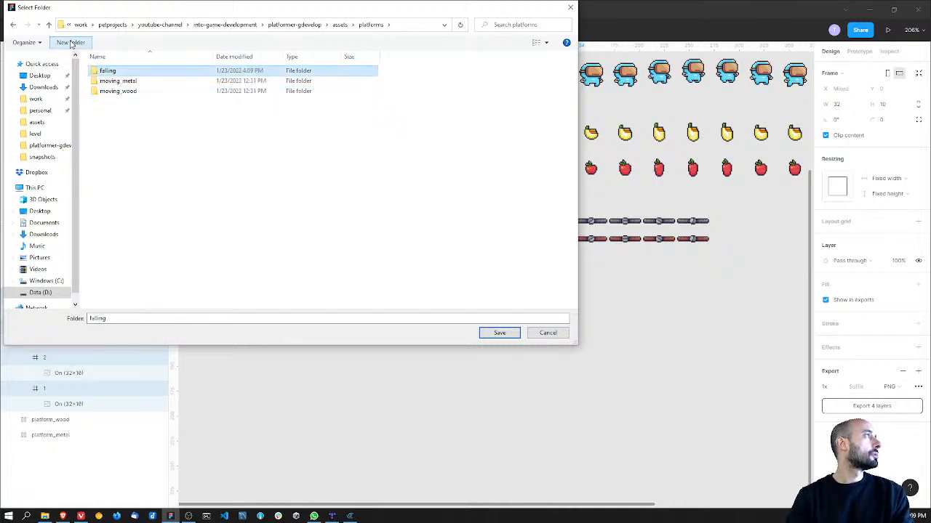
# Step: Save the four exported frames into the new falling folder
pyautogui.press('Return')
pyautogui.click(486, 334)
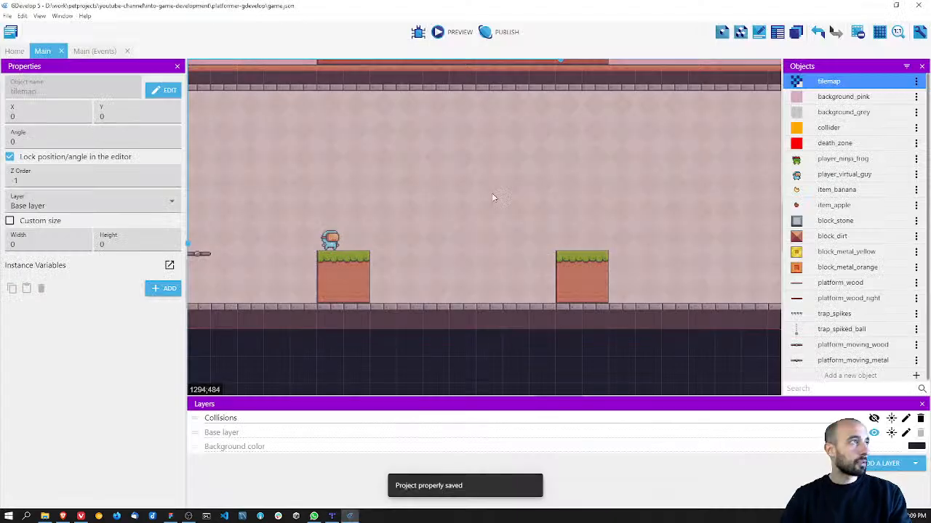
# Step: Switch to GDevelop and add a sprite object named platform_falling with an animation named idle
pyautogui.click(831, 376)
pyautogui.click(388, 93)
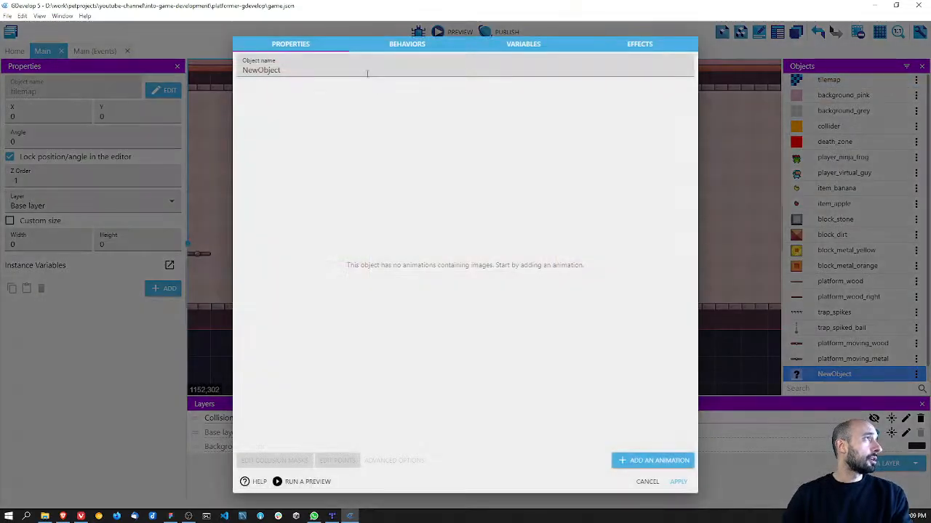
pyautogui.write('platfor')
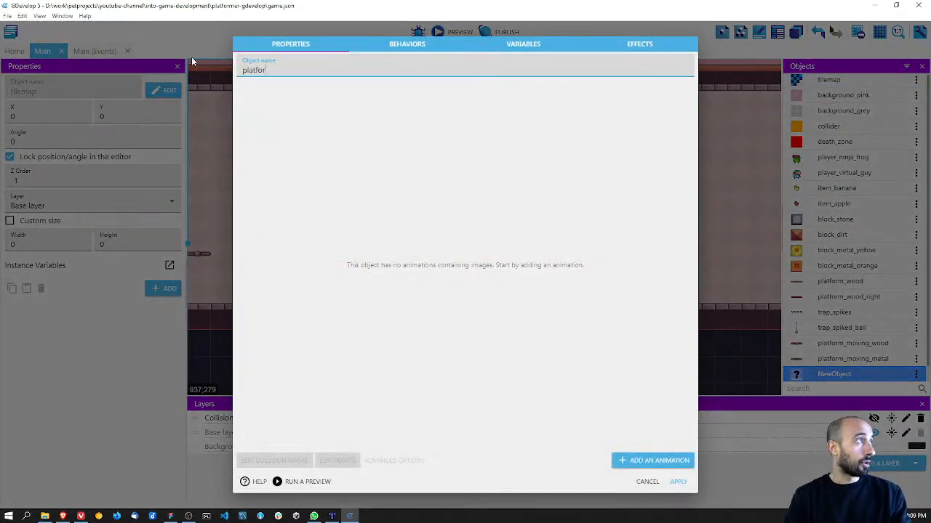
pyautogui.write('m_falling')
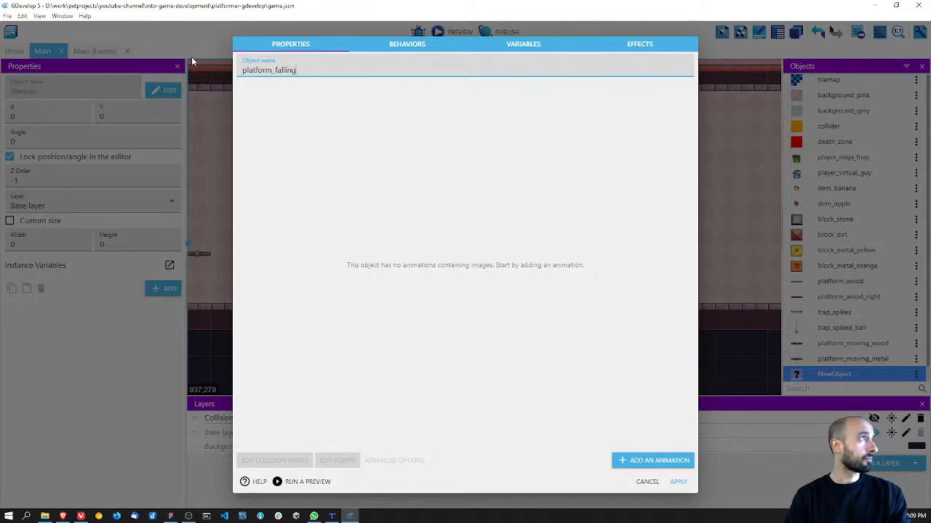
pyautogui.click(251, 108)
pyautogui.click(652, 460)
pyautogui.click(338, 86)
pyautogui.write('idle')
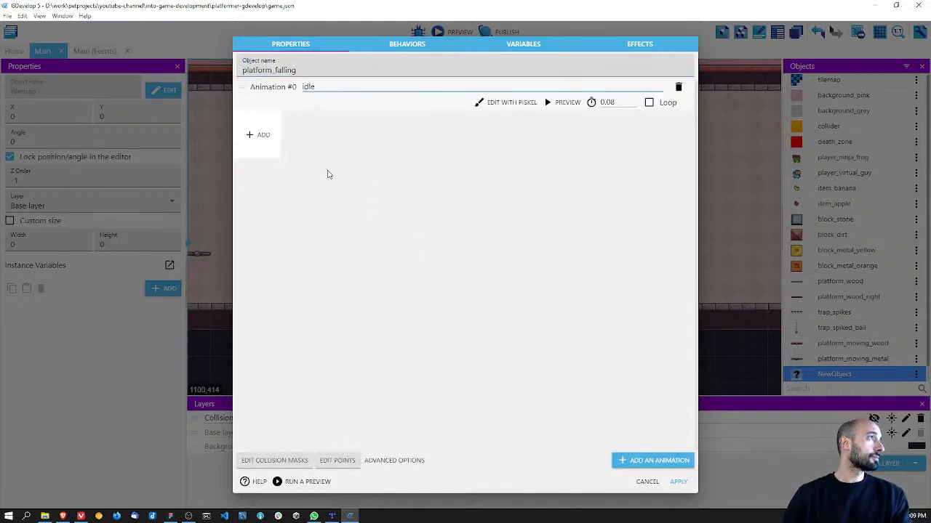
# Step: Add frames 1.png to 4.png from assets/platforms/falling to the idle animation
pyautogui.click(259, 135)
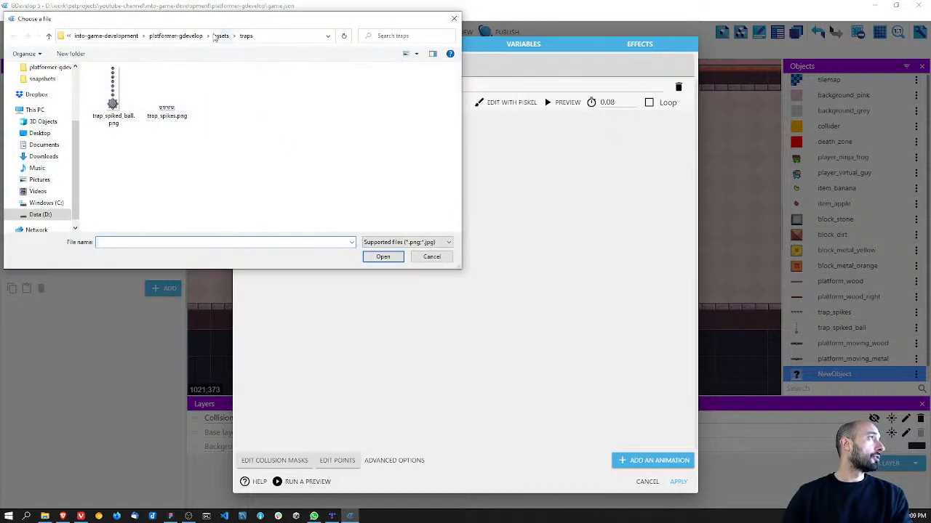
pyautogui.click(219, 35)
pyautogui.doubleClick(270, 91)
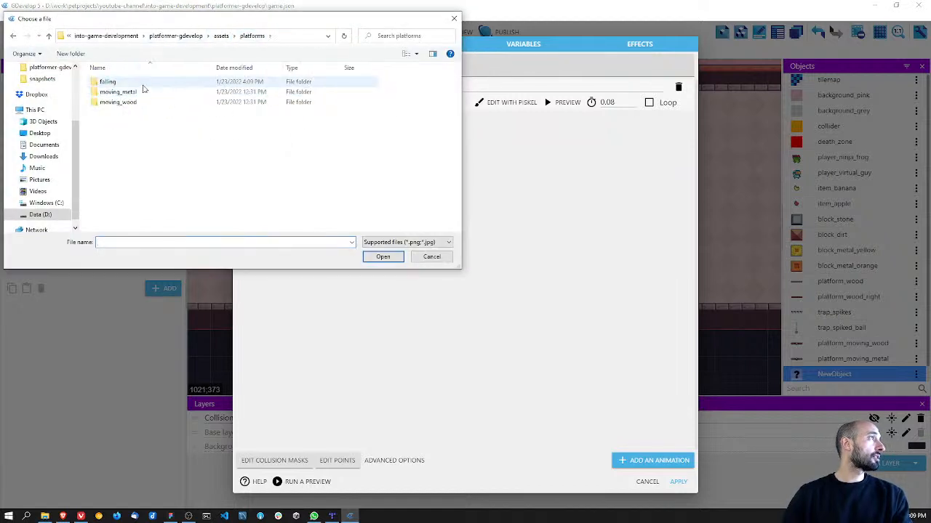
pyautogui.doubleClick(108, 81)
pyautogui.click(114, 73)
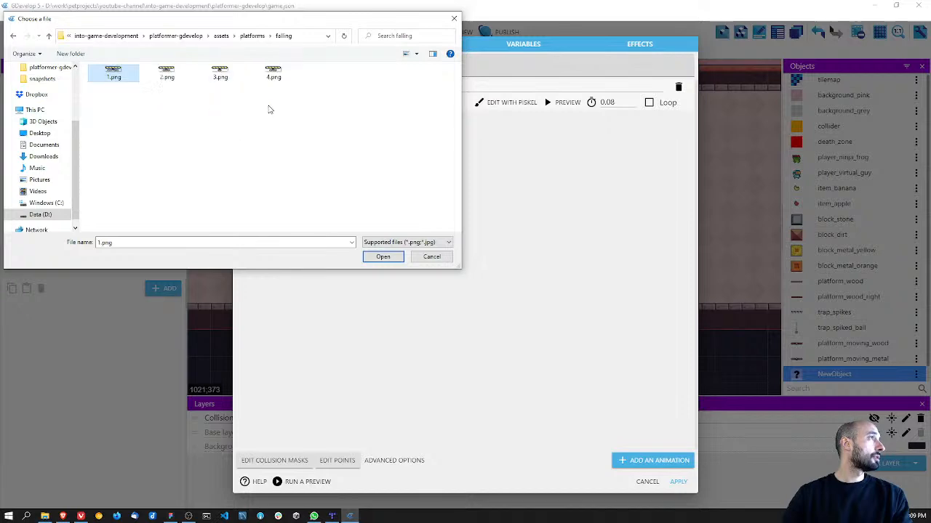
pyautogui.keyDown('shift'); pyautogui.click(274, 80); pyautogui.keyUp('shift')
pyautogui.click(383, 256)
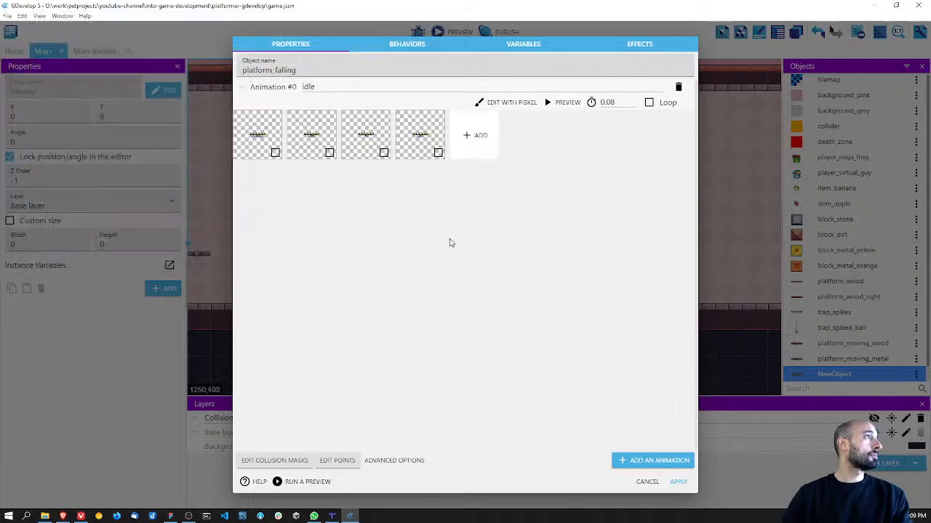
# Step: Make the idle animation loop, check it in the animation preview, and apply and save the object
pyautogui.click(563, 101)
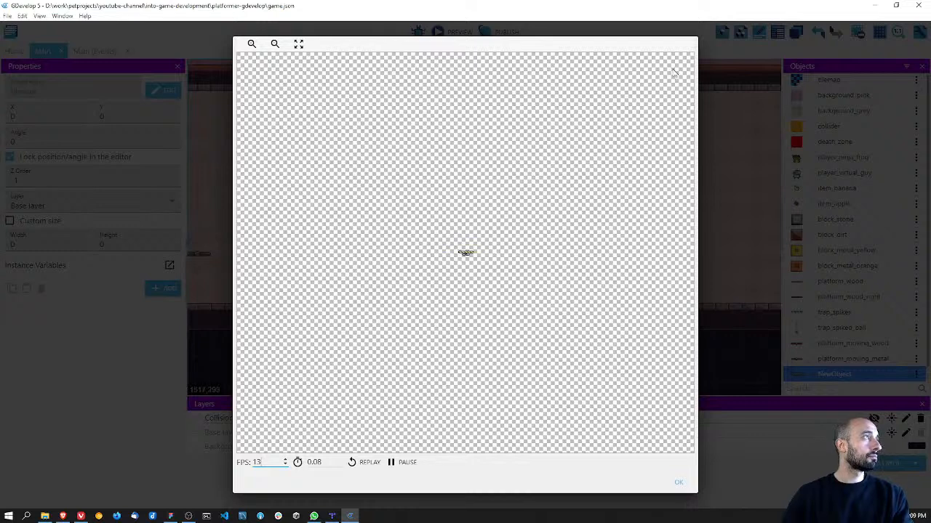
pyautogui.click(679, 482)
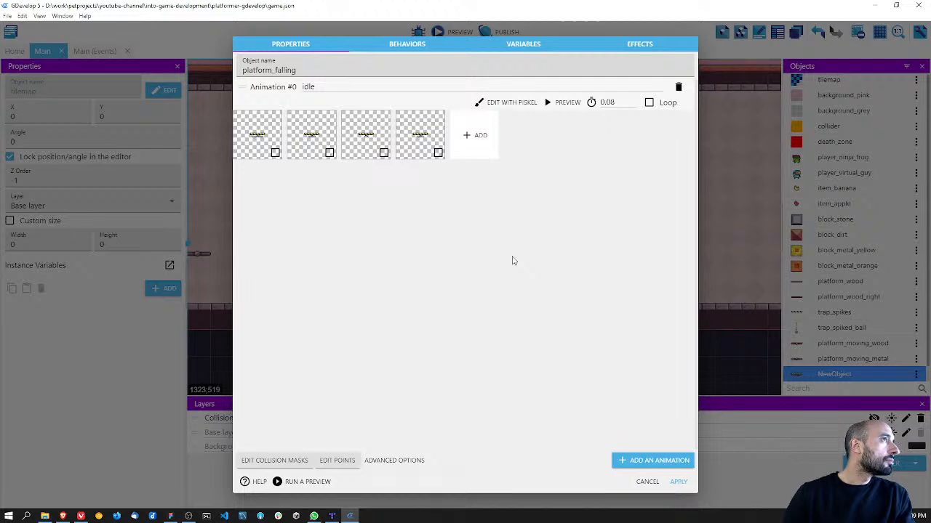
pyautogui.click(649, 102)
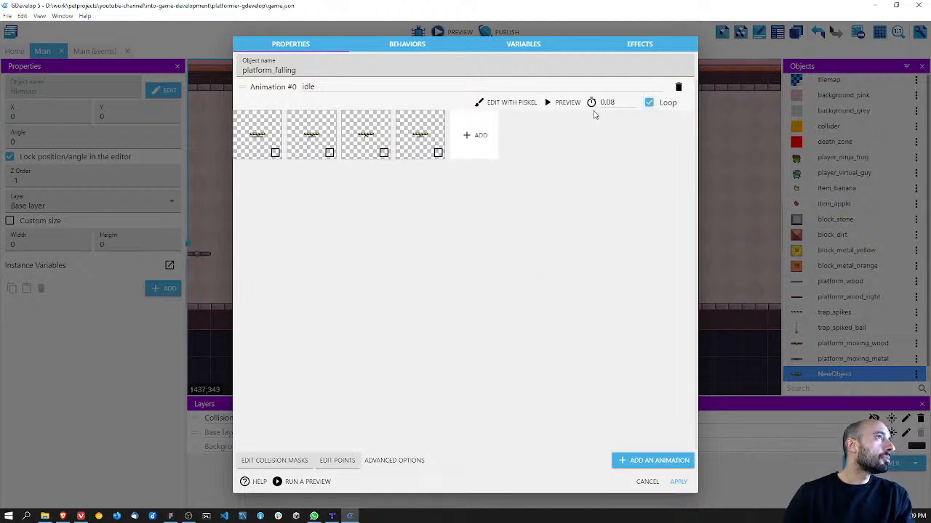
pyautogui.click(561, 103)
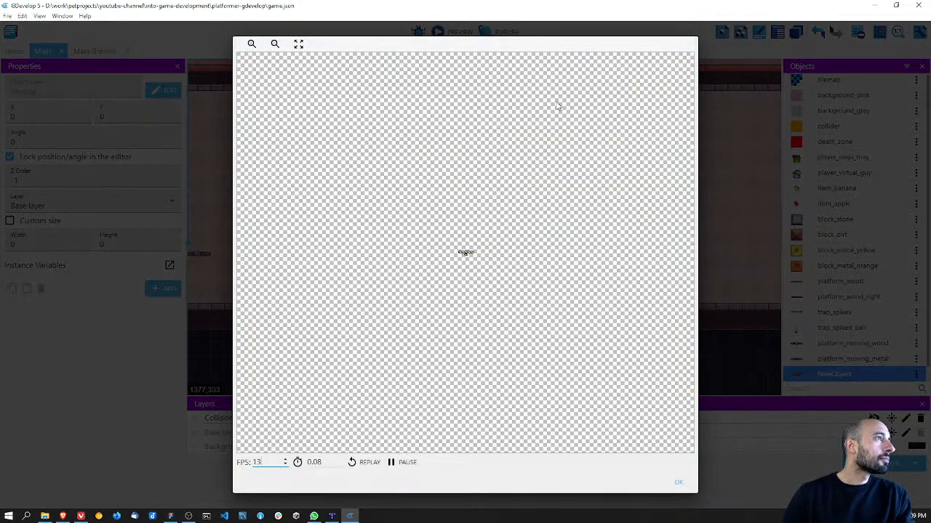
pyautogui.scroll(5, 470, 260)
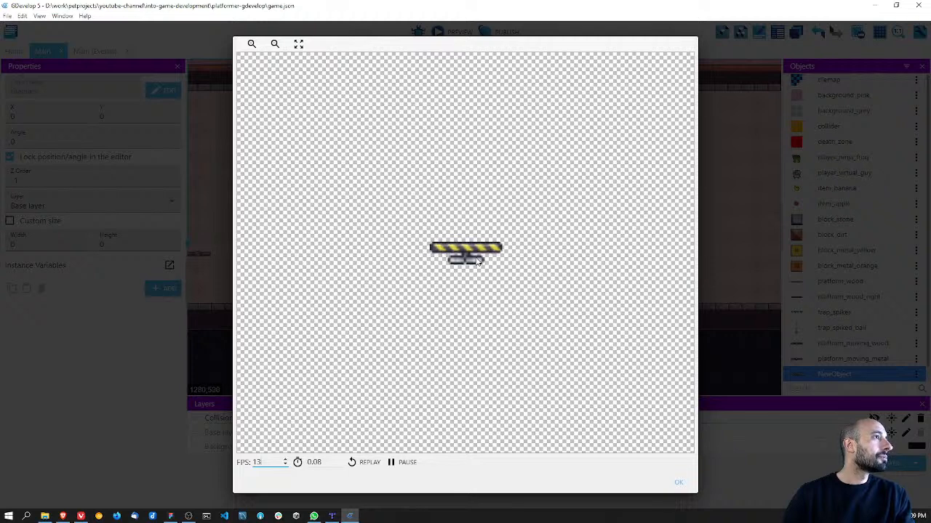
pyautogui.click(678, 483)
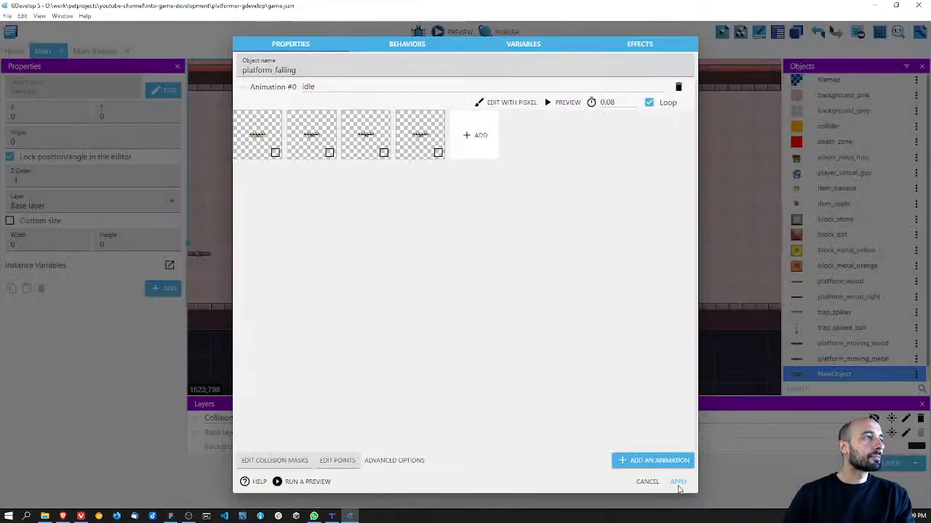
pyautogui.hotkey('ctrl', 's')
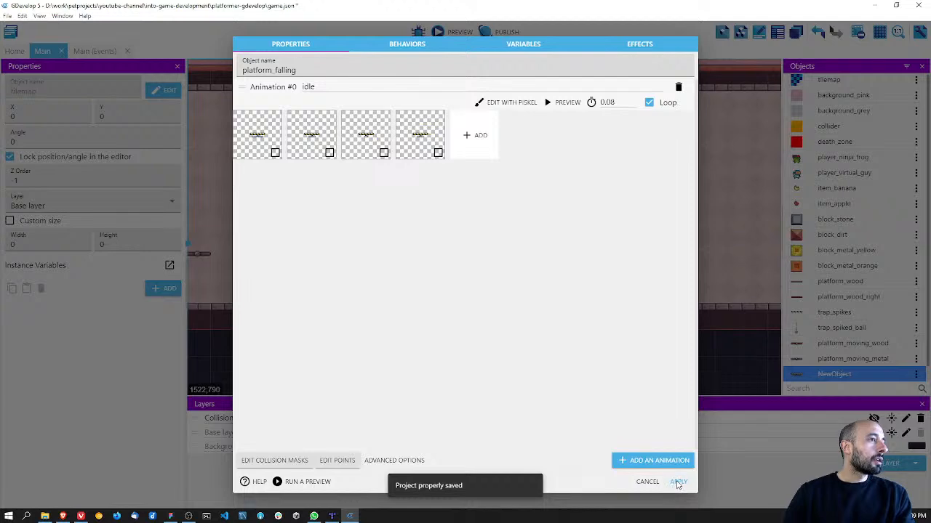
pyautogui.click(676, 482)
pyautogui.hotkey('ctrl', 's')
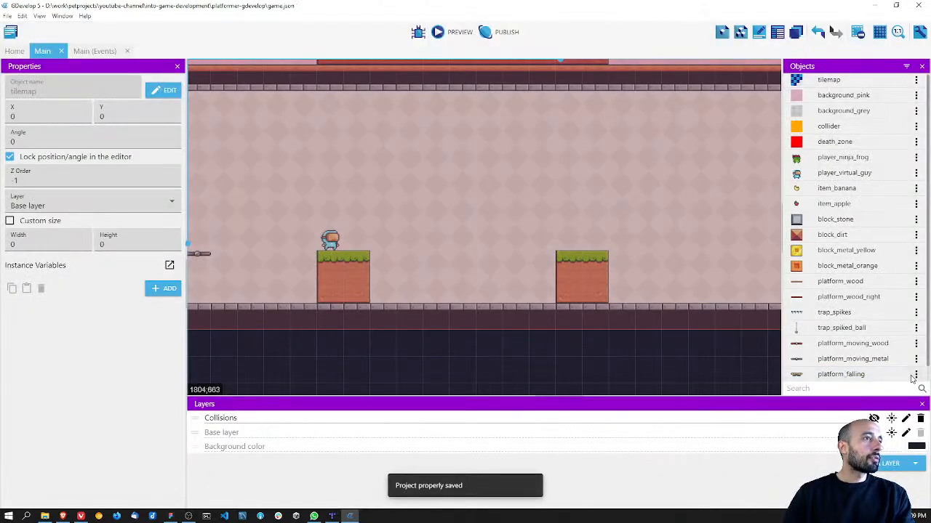
# Step: Give platform_falling a Platform behavior of type Platform with ledge grabbing disabled, and apply the changes
pyautogui.click(916, 375)
pyautogui.click(858, 217)
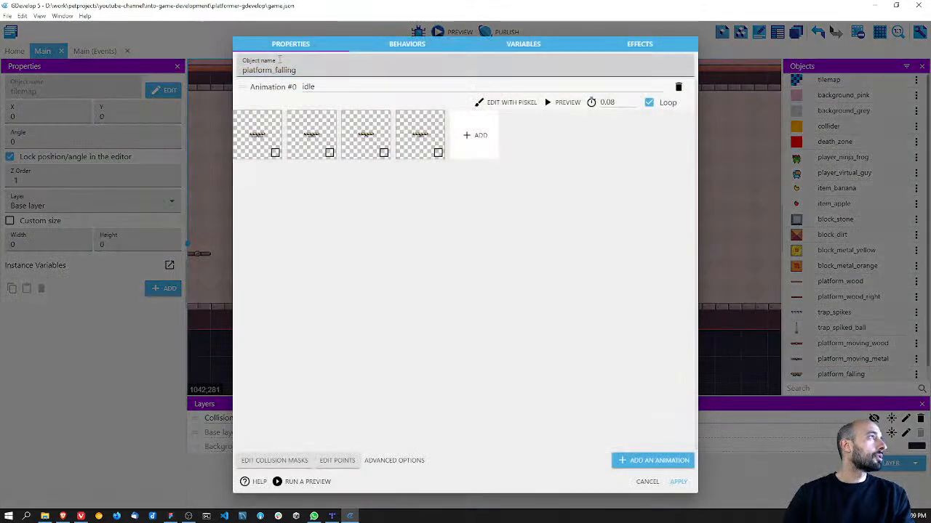
pyautogui.click(393, 46)
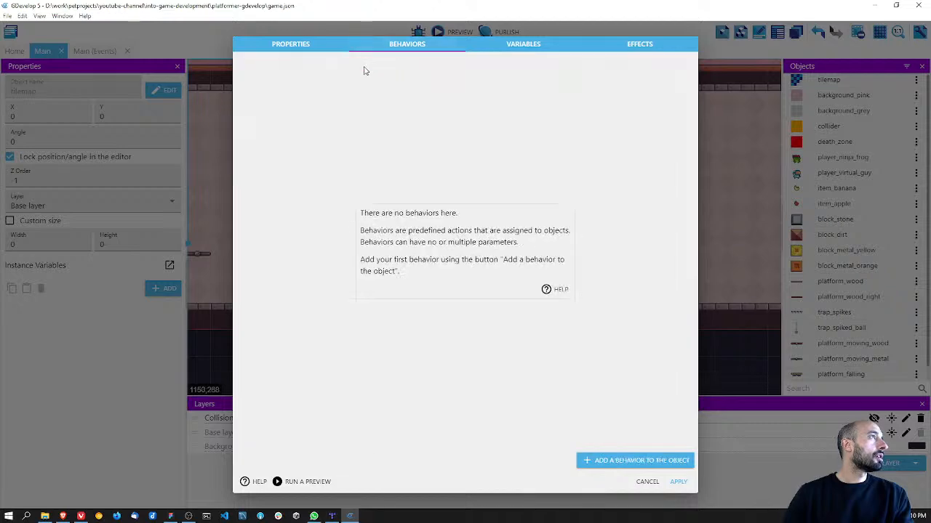
pyautogui.click(637, 461)
pyautogui.click(317, 99)
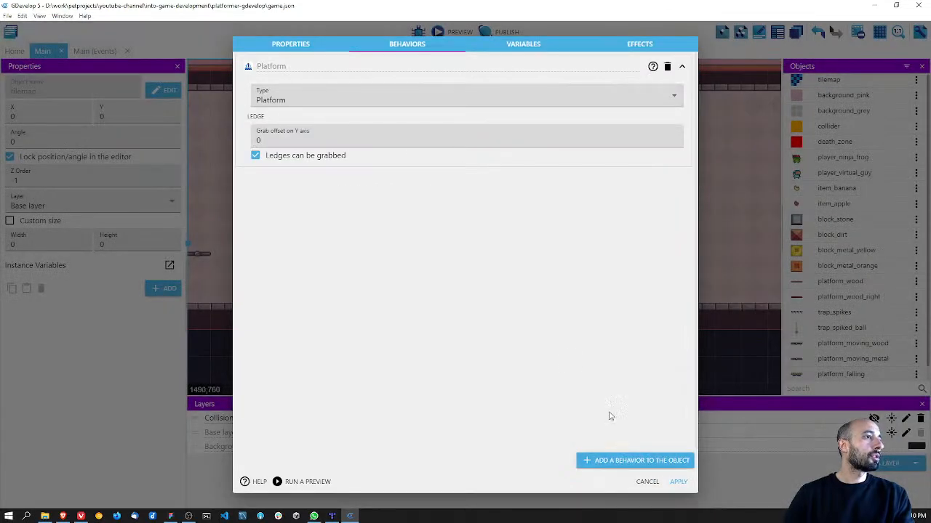
pyautogui.click(303, 155)
pyautogui.click(307, 101)
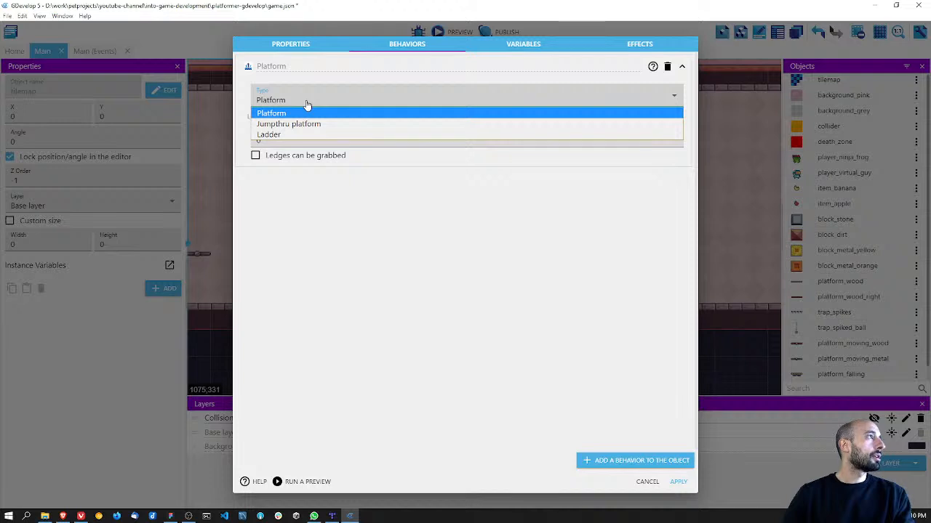
pyautogui.click(306, 113)
pyautogui.hotkey('ctrl', 's')
pyautogui.click(678, 481)
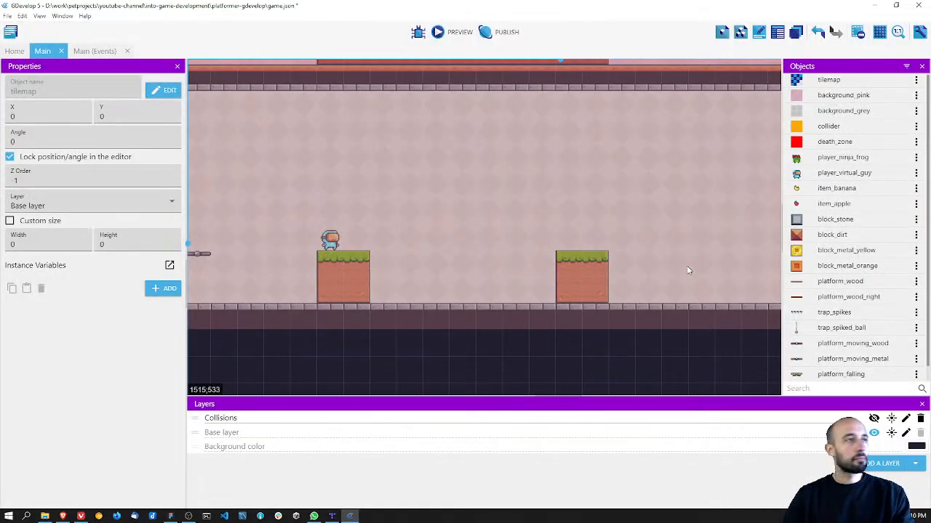
# Step: Place three platform_falling instances in a row between the two grass-topped blocks, save, and compare them with the Levels page in Figma
pyautogui.scroll(-1, 827, 367)
pyautogui.moveTo(836, 360); pyautogui.dragTo(404, 231)
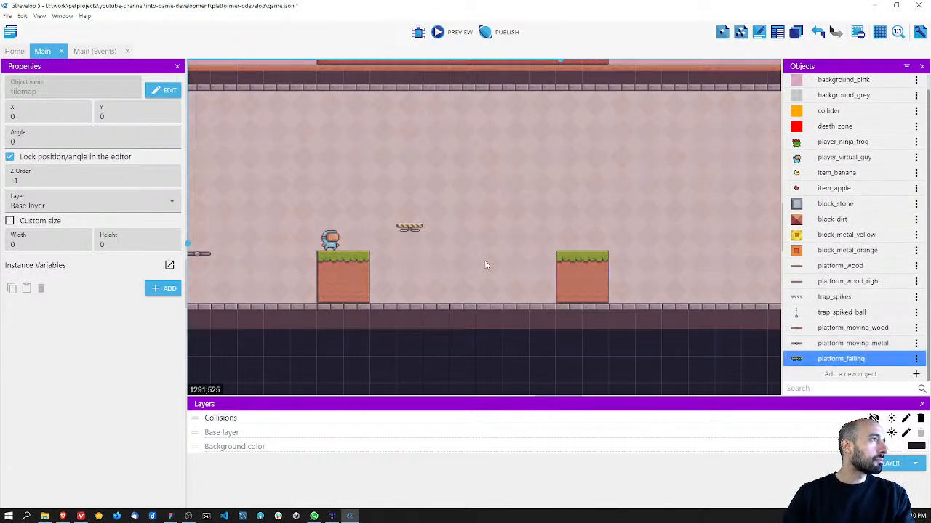
pyautogui.moveTo(837, 359); pyautogui.dragTo(458, 230)
pyautogui.moveTo(827, 360); pyautogui.dragTo(515, 228)
pyautogui.scroll(-2, 518, 179)
pyautogui.scroll(4, 520, 176)
pyautogui.hotkey('ctrl', 's')
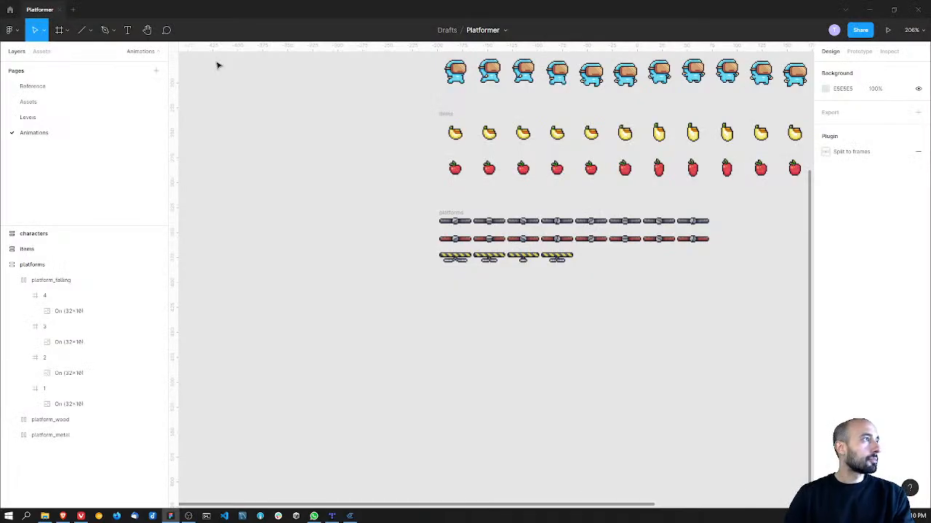
pyautogui.click(85, 119)
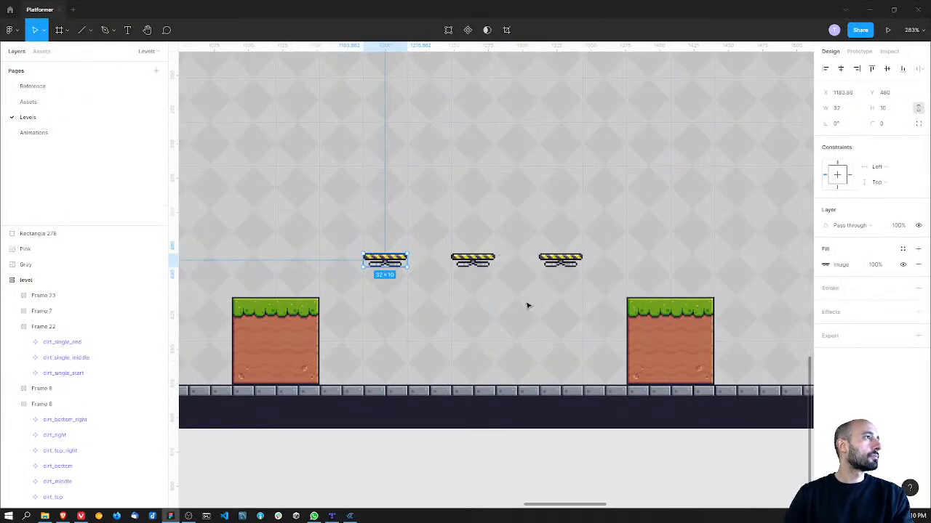
pyautogui.press('alt')
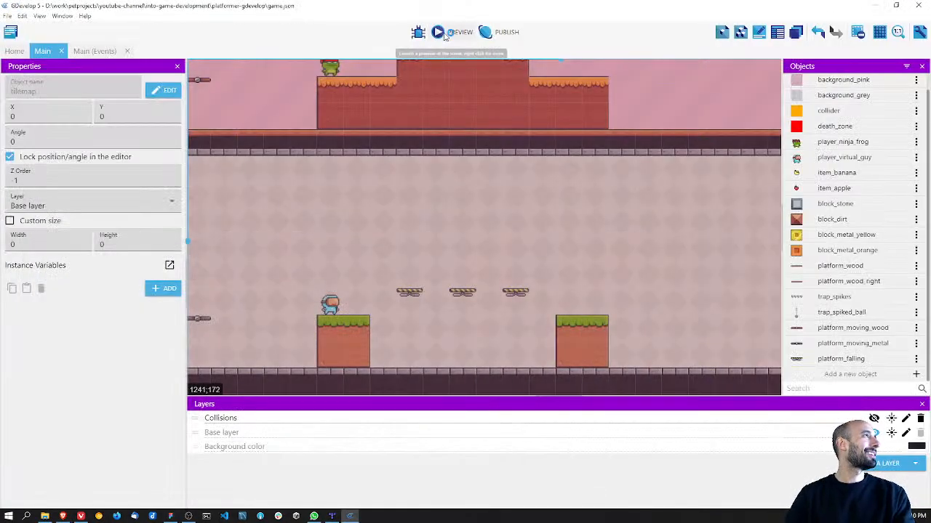
# Step: Preview the game from GDevelop and test jumping the player onto and between the falling platforms and back to the grass block
pyautogui.click(446, 33)
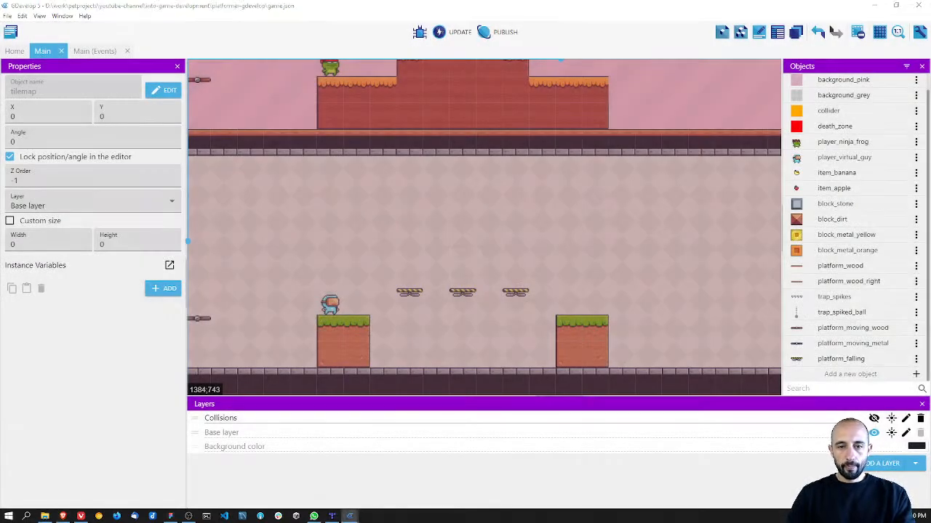
pyautogui.moveTo(0, 199); pyautogui.dragTo(315, 198)
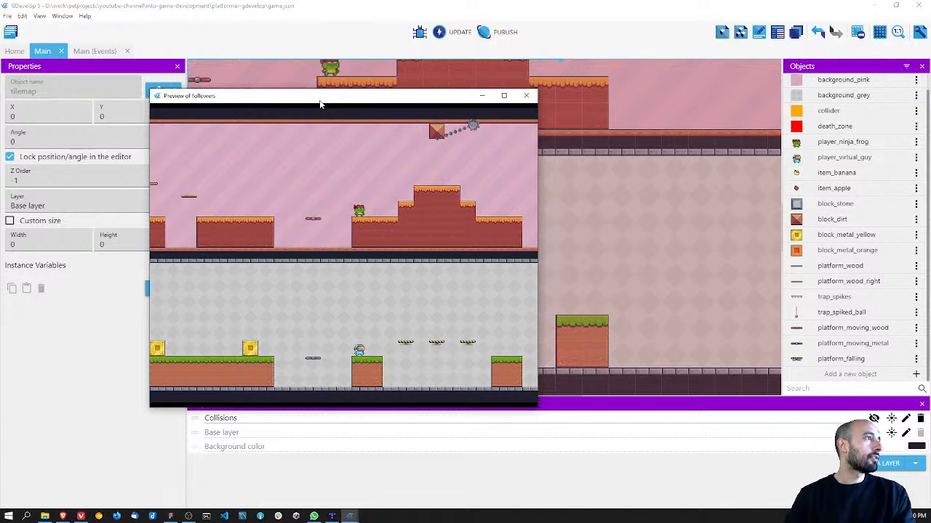
pyautogui.press('Right')
pyautogui.press('space')
pyautogui.press('Right')
pyautogui.press('Left')
pyautogui.press('Right')
pyautogui.press('Left')
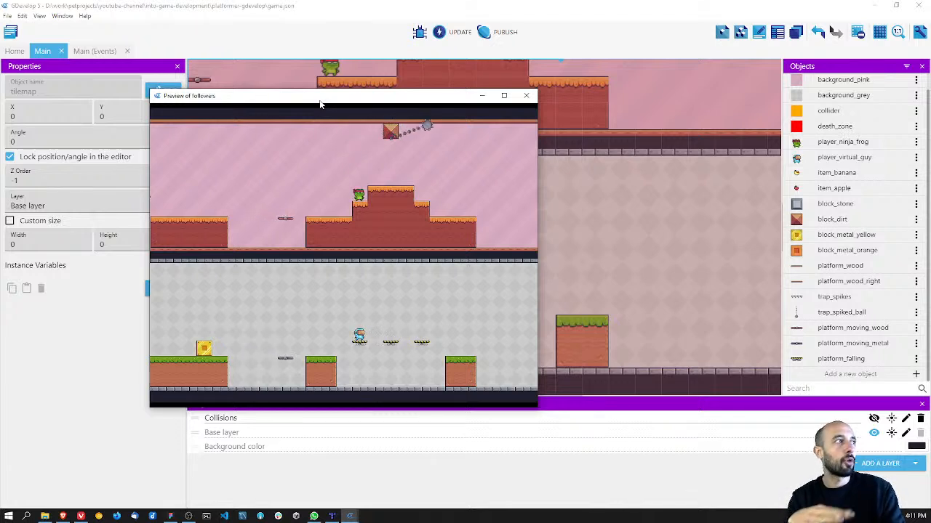
pyautogui.press('space')
pyautogui.press('Right')
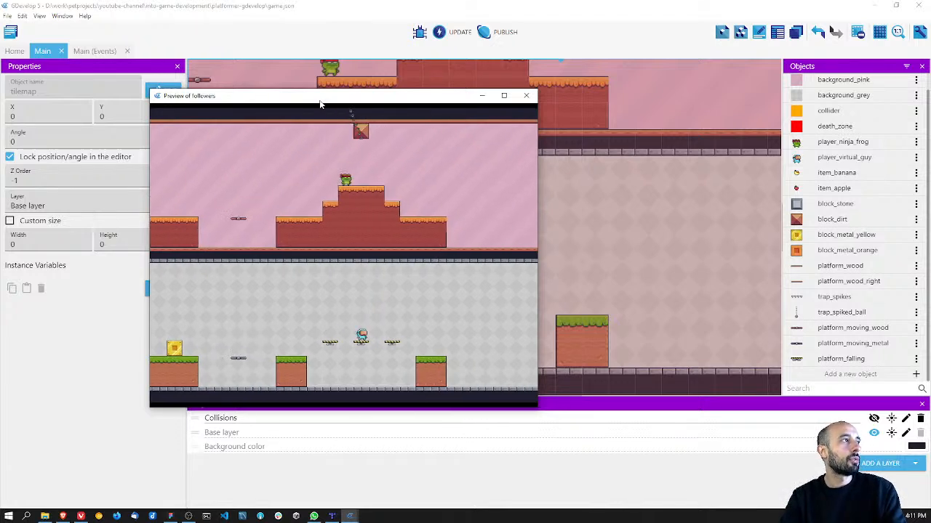
pyautogui.press('Left')
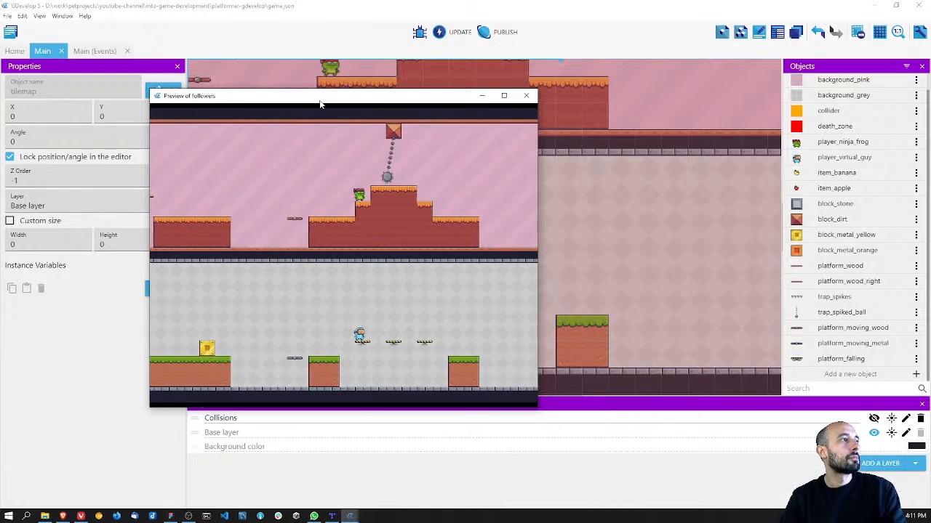
pyautogui.press('Left')
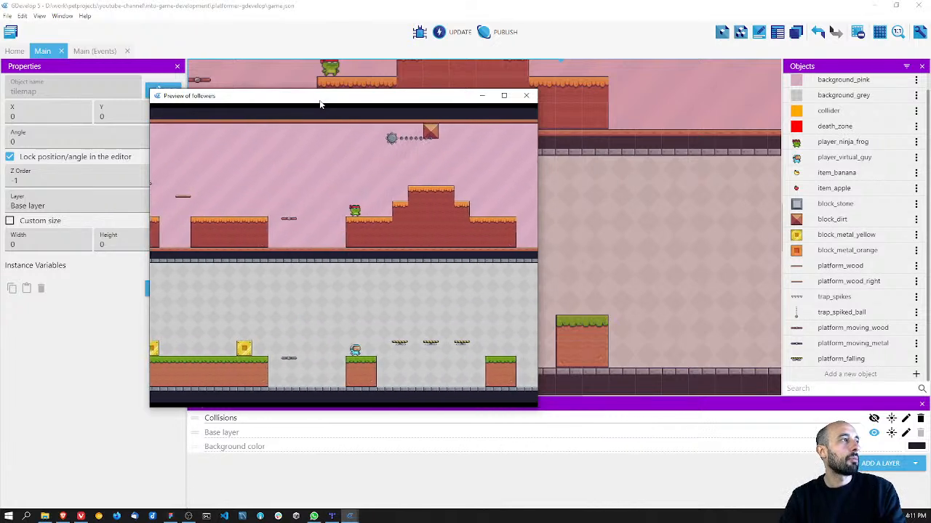
pyautogui.press('space')
pyautogui.press('Left')
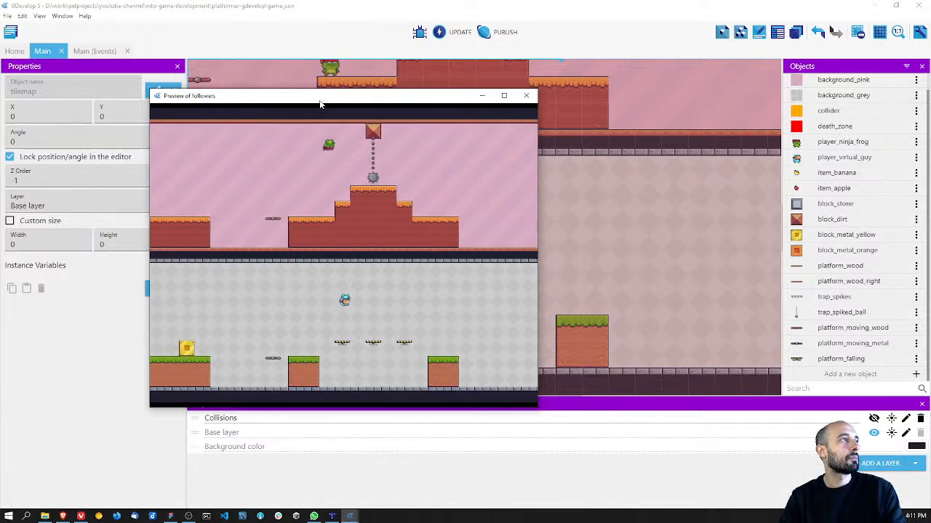
pyautogui.press('Right')
pyautogui.press('space')
pyautogui.press('space')
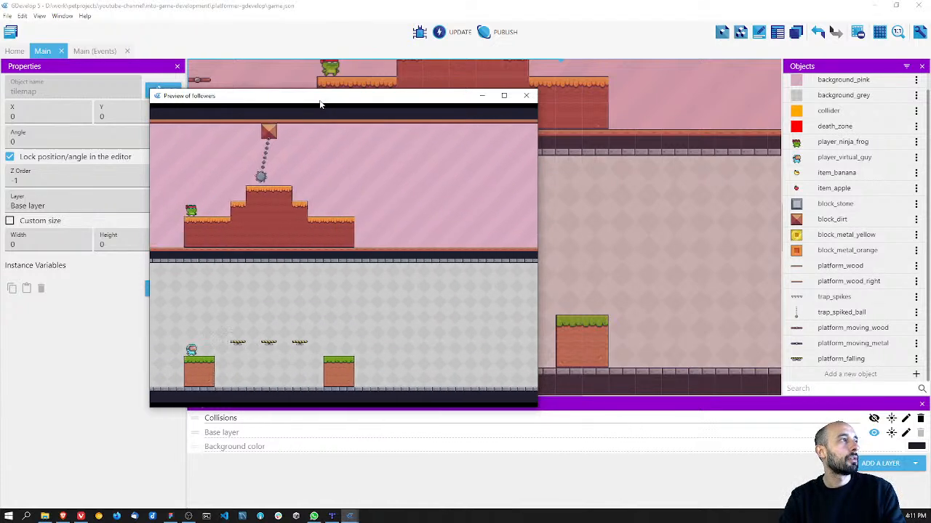
pyautogui.press('Right')
pyautogui.press('space')
pyautogui.press('space')
pyautogui.press('Left')
pyautogui.press('Right')
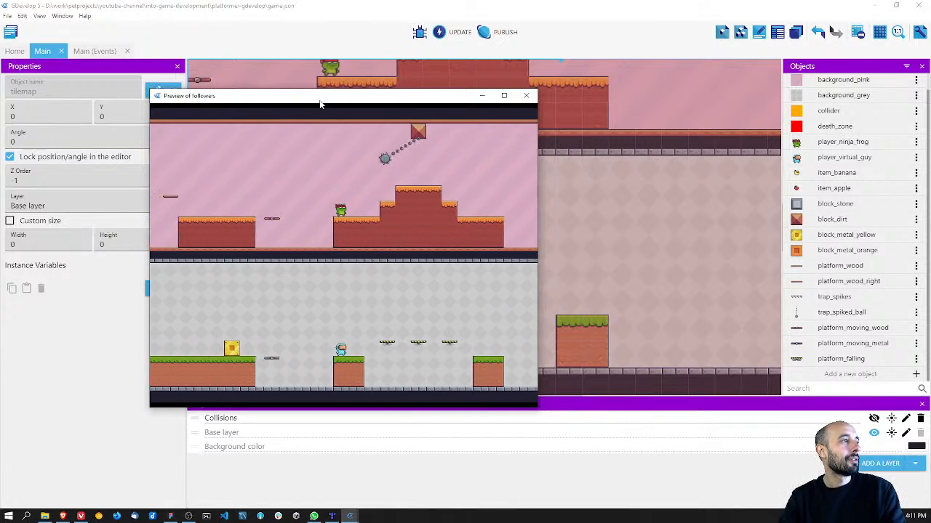
pyautogui.press('Right')
pyautogui.press('space')
pyautogui.press('Left')
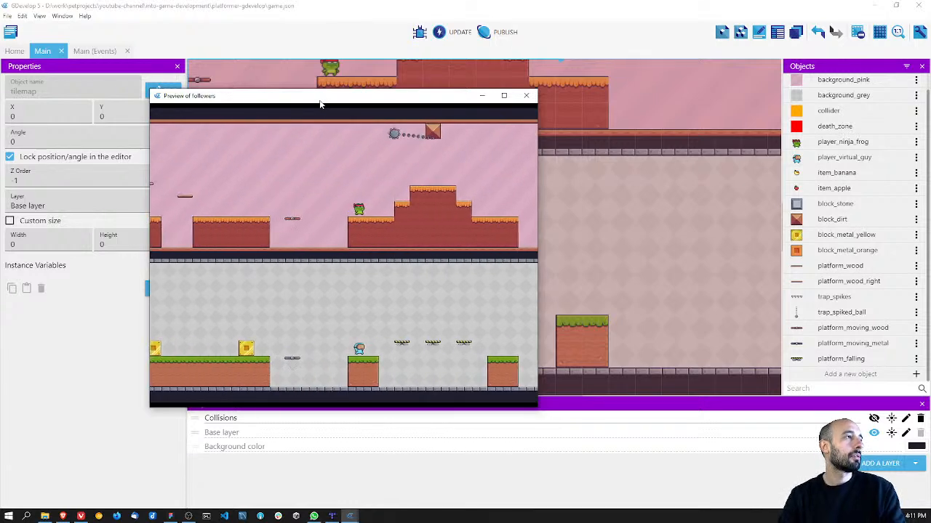
# Step: Finish the jump test, close the game preview, and select the first falling platform beside the grass block in the scene
pyautogui.press('Right')
pyautogui.press('space')
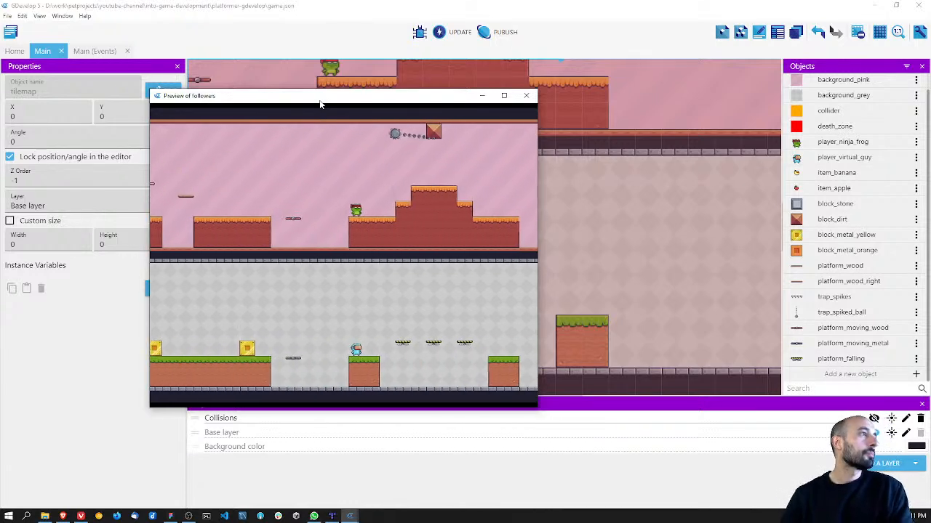
pyautogui.click(530, 96)
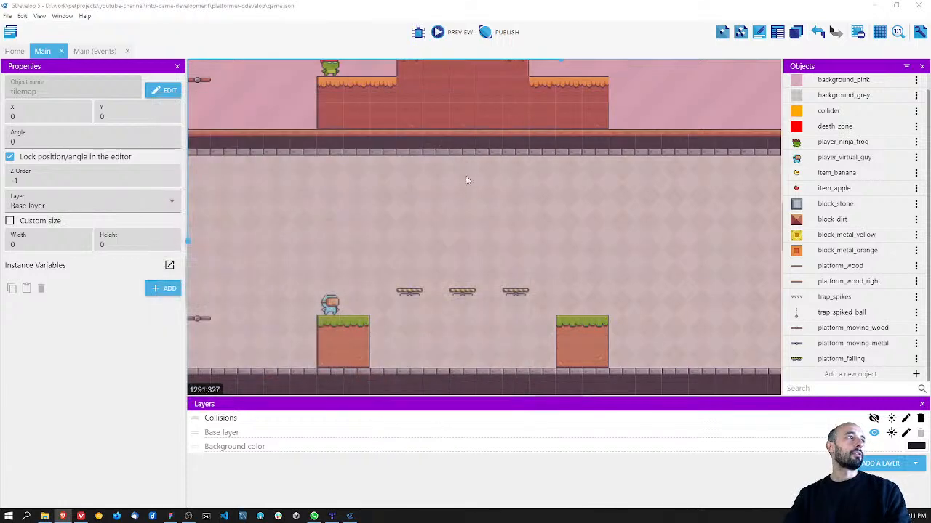
pyautogui.moveTo(446, 153); pyautogui.dragTo(450, 251, button='middle')
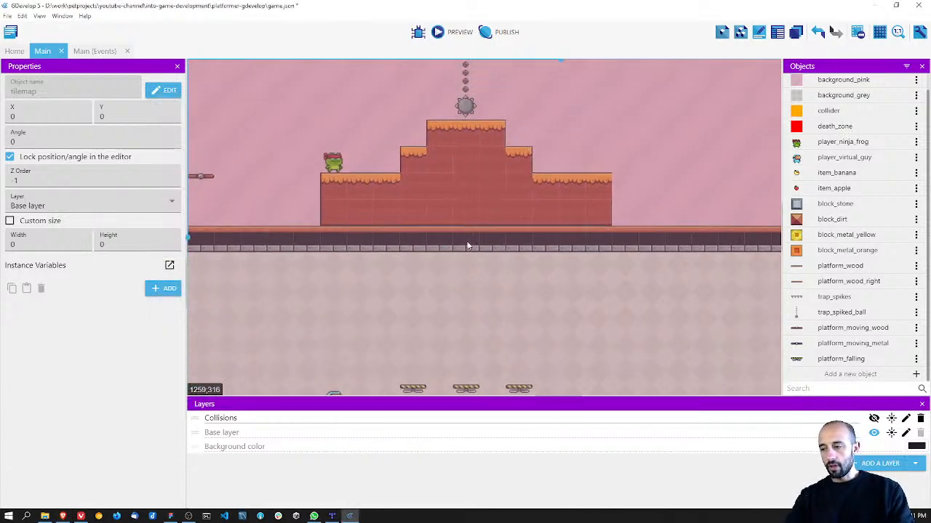
pyautogui.hotkey('alt', 'Tab')
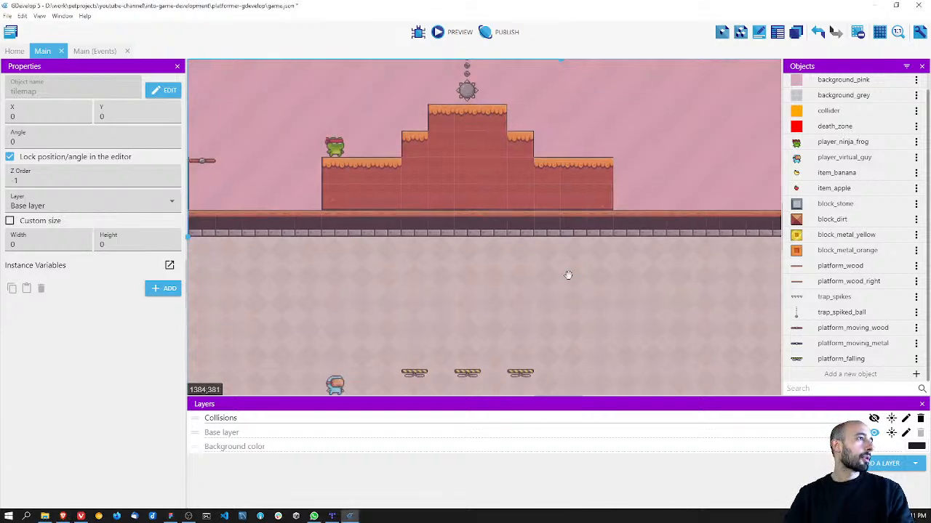
pyautogui.moveTo(565, 288); pyautogui.dragTo(594, 152, button='middle')
pyautogui.click(446, 237)
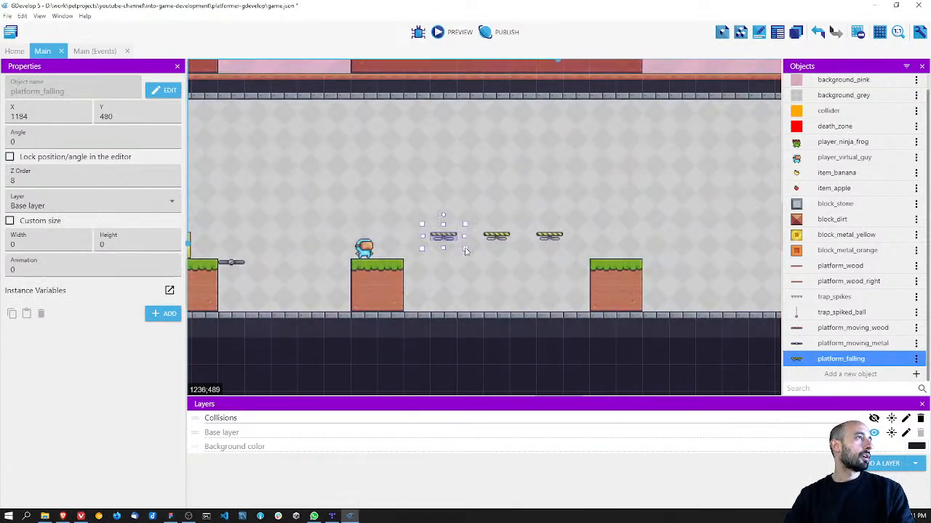
# Step: Open the Main scene's events and collapse the Players, Moving Platforms and Spiked Ball groups
pyautogui.click(95, 51)
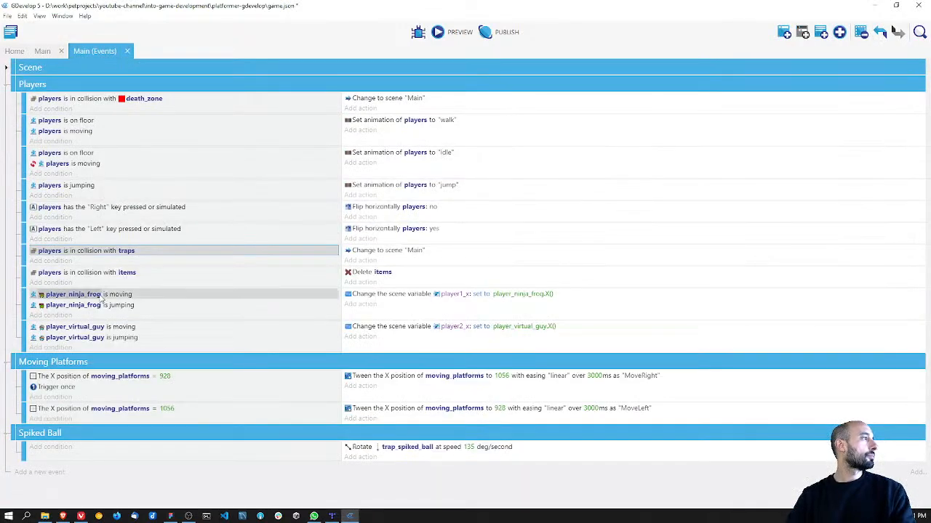
pyautogui.click(6, 84)
pyautogui.click(6, 101)
pyautogui.click(6, 118)
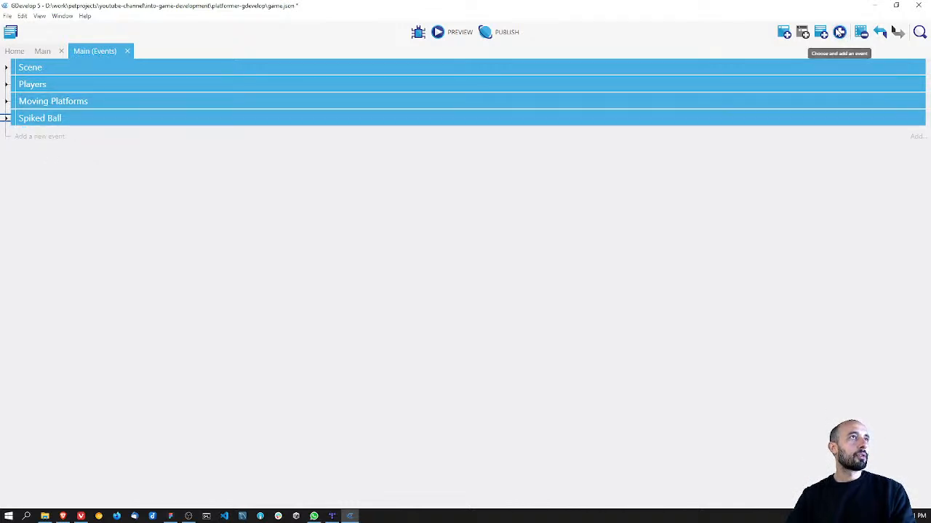
# Step: Add an event group named "Falling Platforms" and place it between Moving Platforms and Spiked Ball
pyautogui.click(839, 32)
pyautogui.click(819, 83)
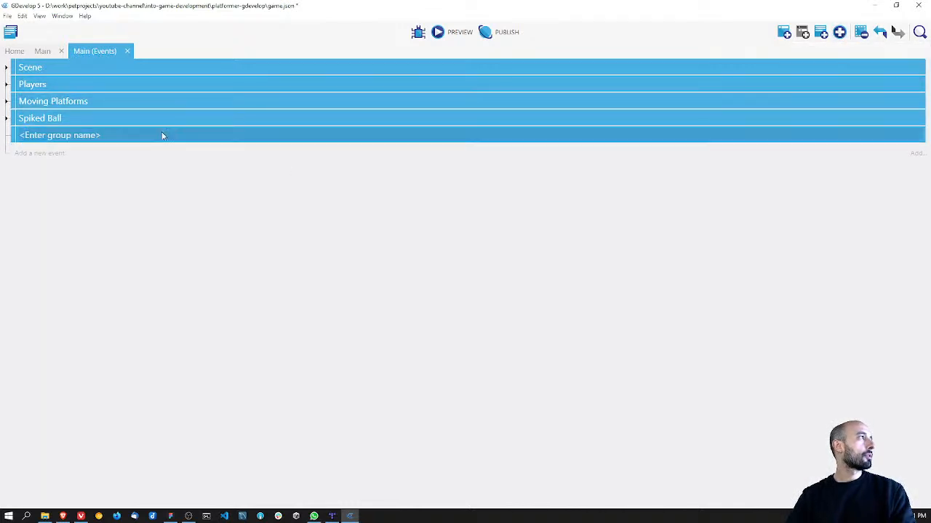
pyautogui.click(72, 135)
pyautogui.write('Falling Platfo')
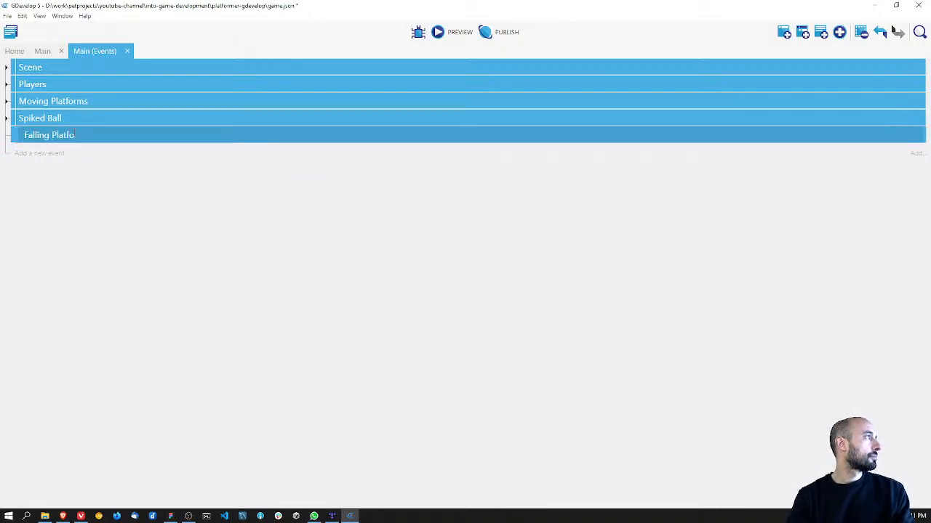
pyautogui.click(85, 206)
pyautogui.moveTo(18, 138); pyautogui.dragTo(16, 118)
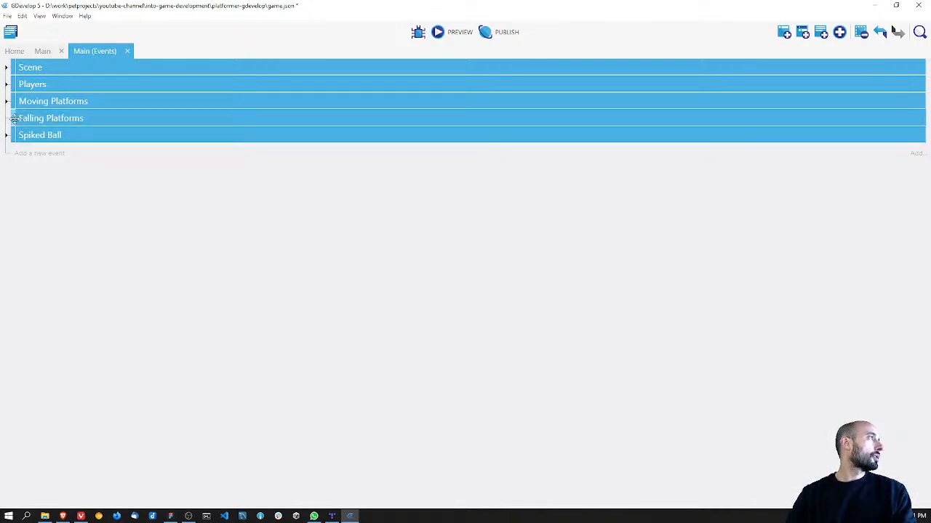
# Step: Add an empty sub-event inside the Falling Platforms group
pyautogui.rightClick(39, 118)
pyautogui.click(86, 212)
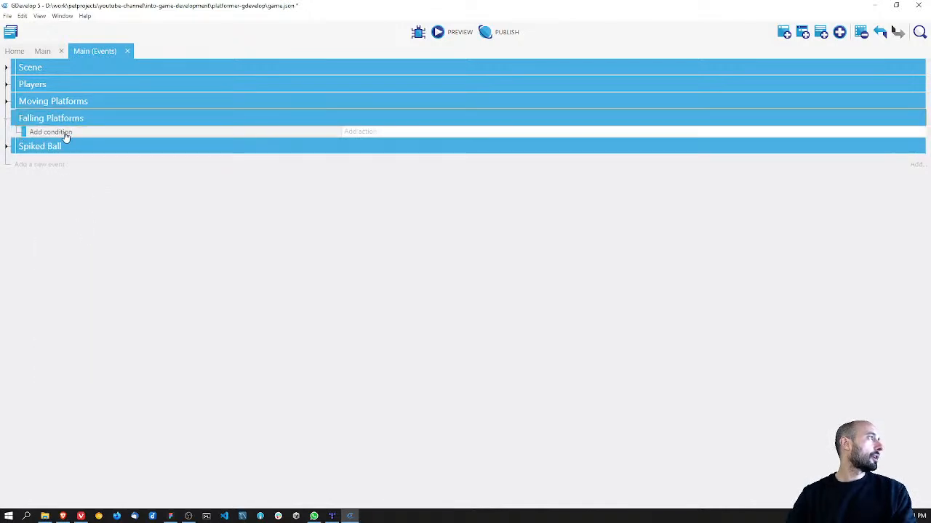
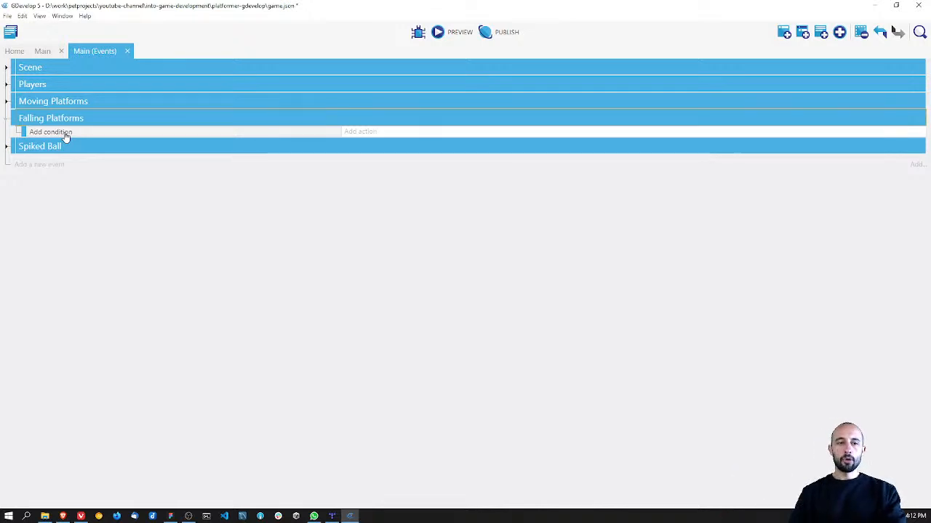
# Step: Add a condition to the Falling Platforms event that checks collision between platform_falling and the players group, and save the project
pyautogui.click(51, 132)
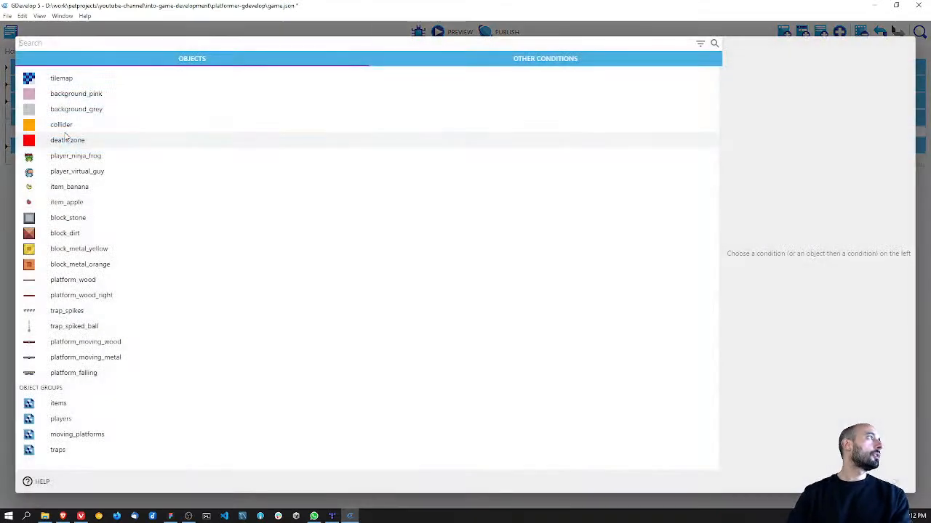
pyautogui.click(73, 372)
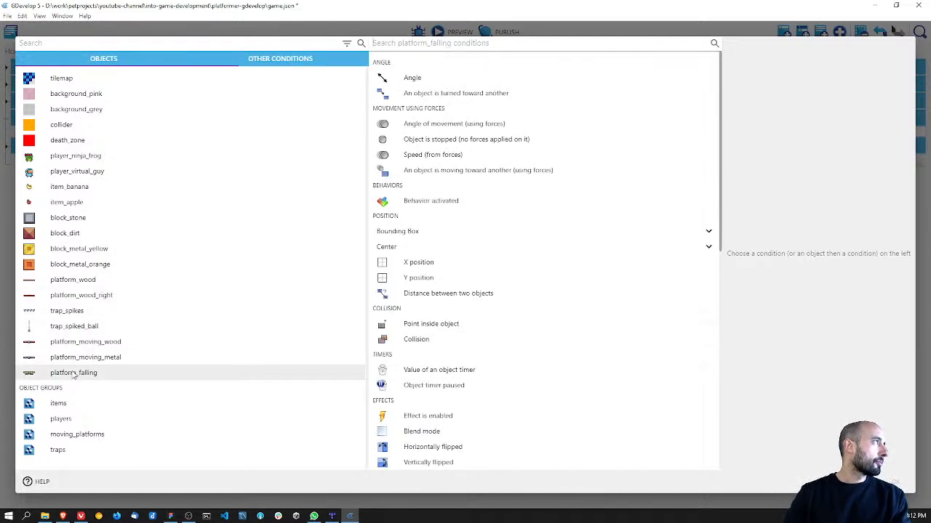
pyautogui.click(414, 43)
pyautogui.write('col')
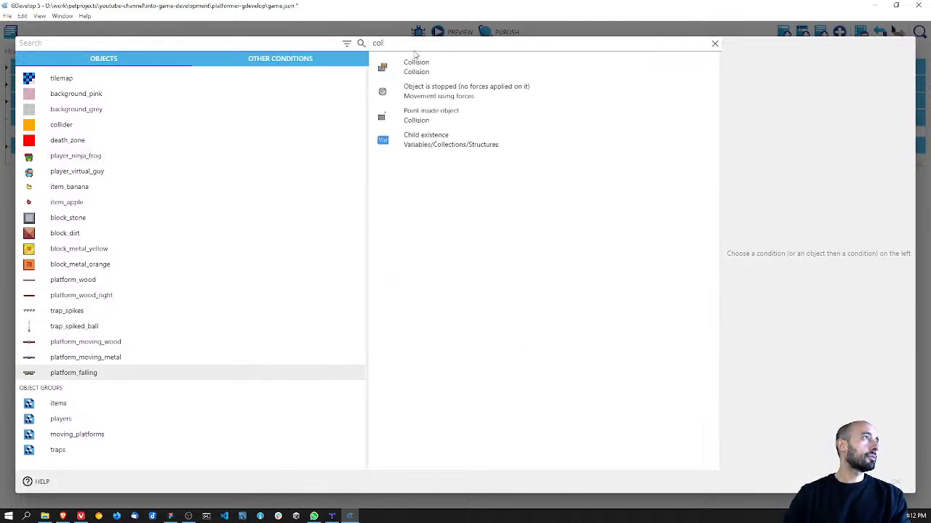
pyautogui.click(416, 66)
pyautogui.scroll(-5, 689, 235)
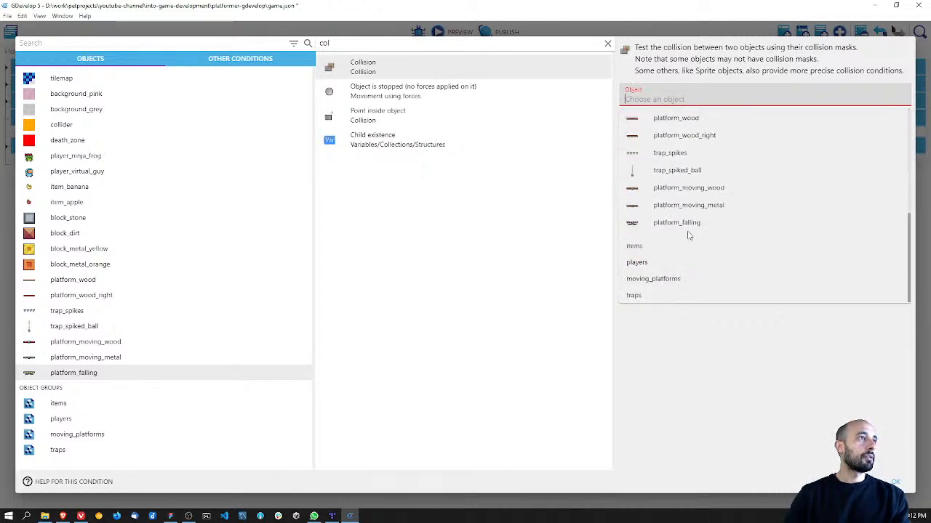
pyautogui.click(638, 262)
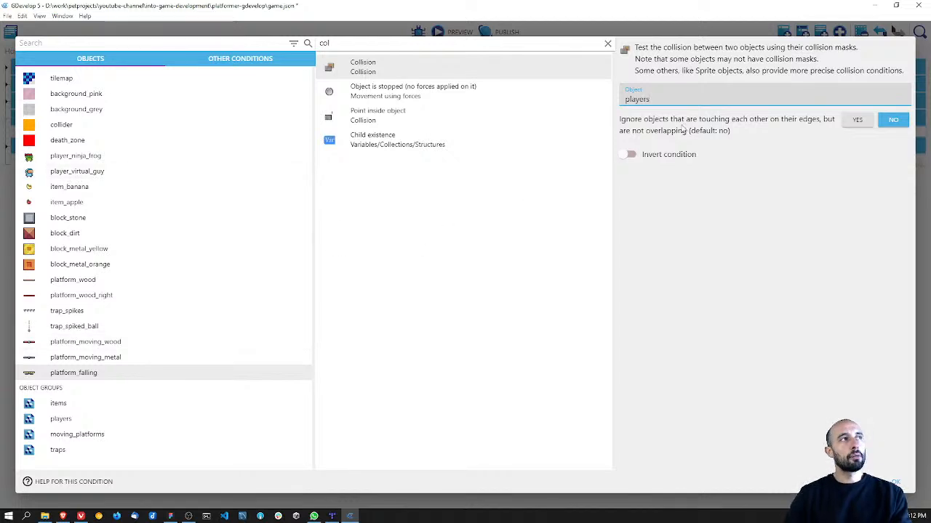
pyautogui.click(894, 482)
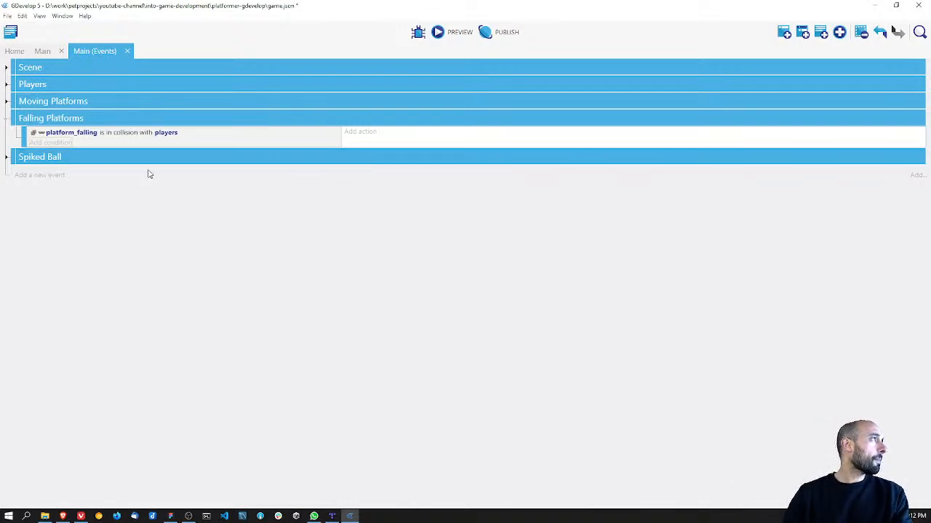
pyautogui.hotkey('ctrl', 's')
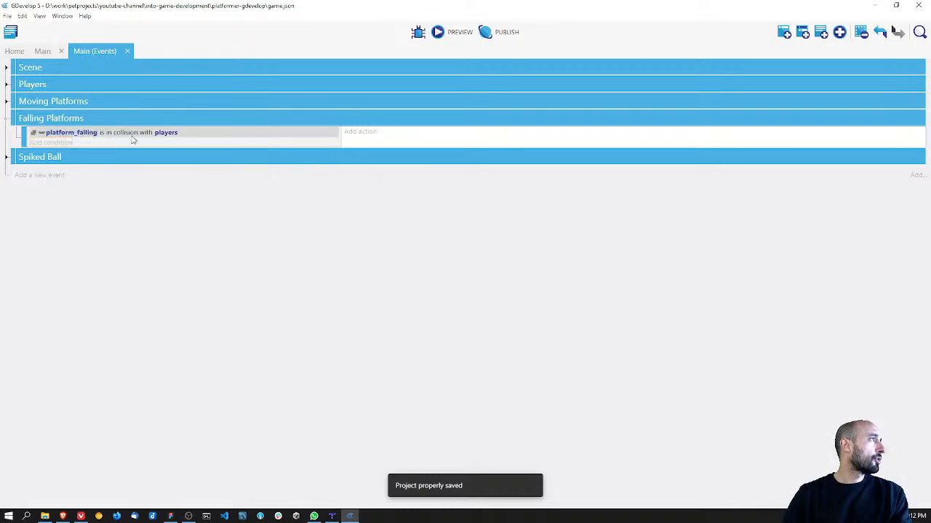
# Step: Start an action on platform_falling for the collision event and look through its available actions
pyautogui.click(361, 132)
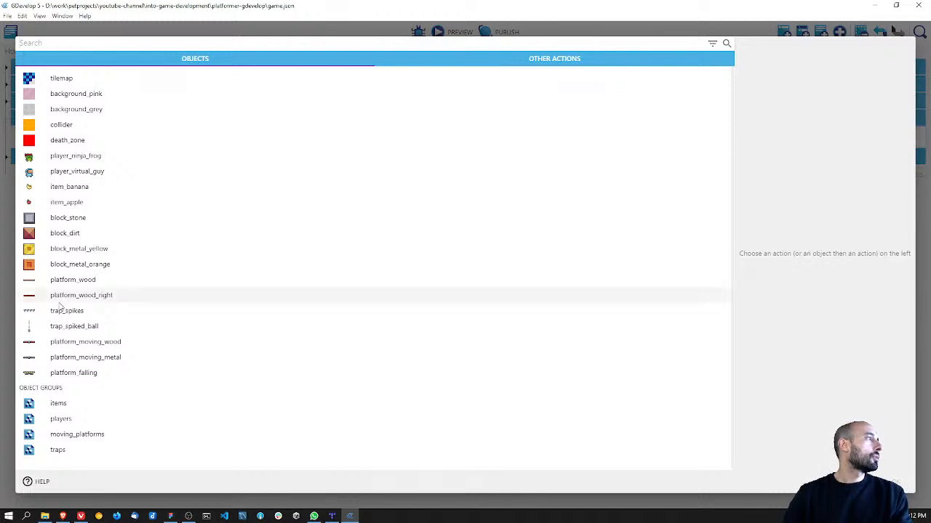
pyautogui.click(69, 372)
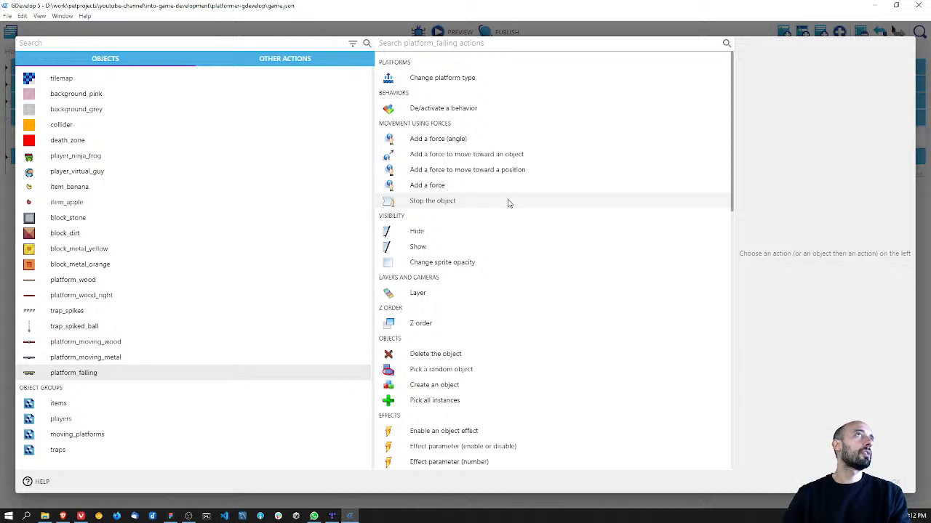
pyautogui.scroll(-5, 509, 204)
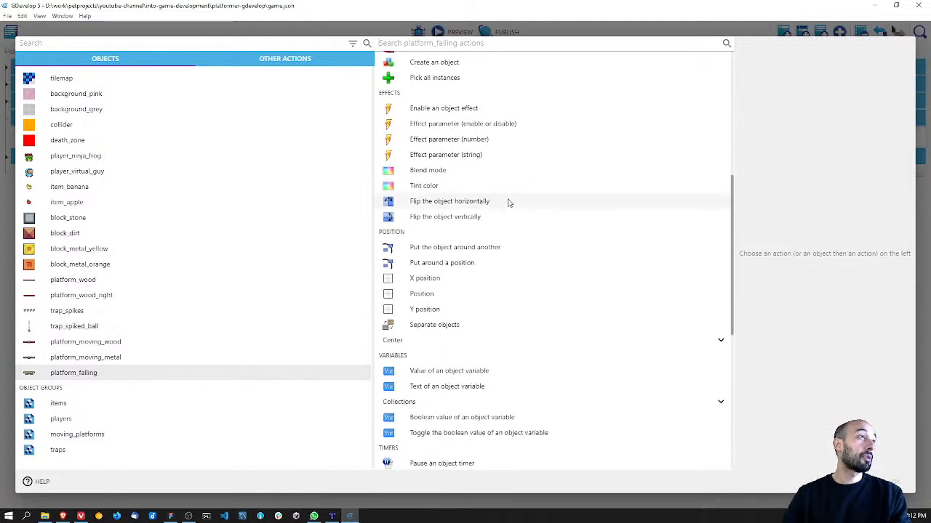
pyautogui.scroll(-3, 509, 203)
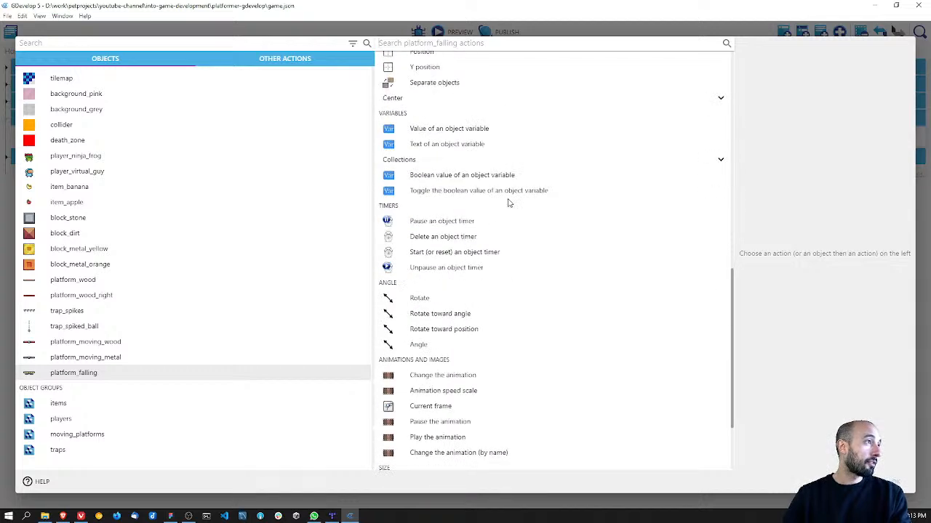
pyautogui.scroll(-2, 509, 203)
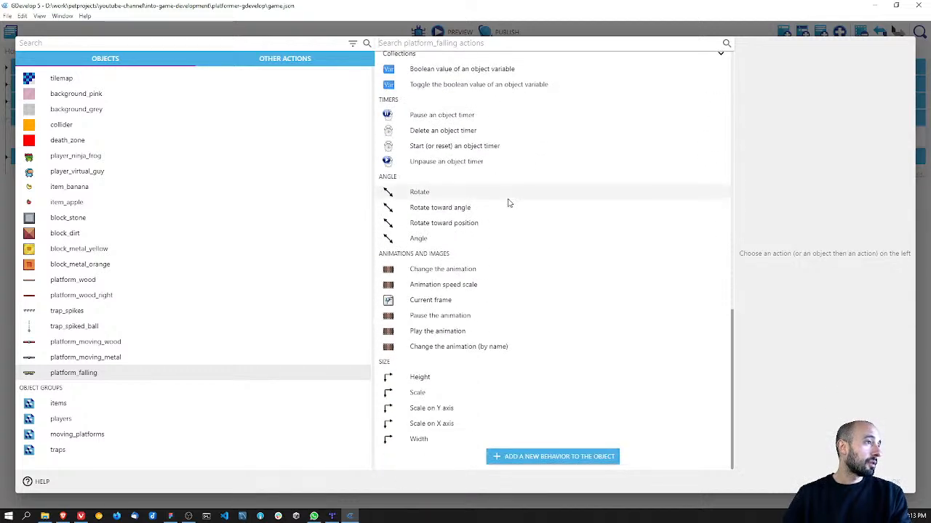
pyautogui.scroll(4, 509, 204)
pyautogui.scroll(4, 509, 203)
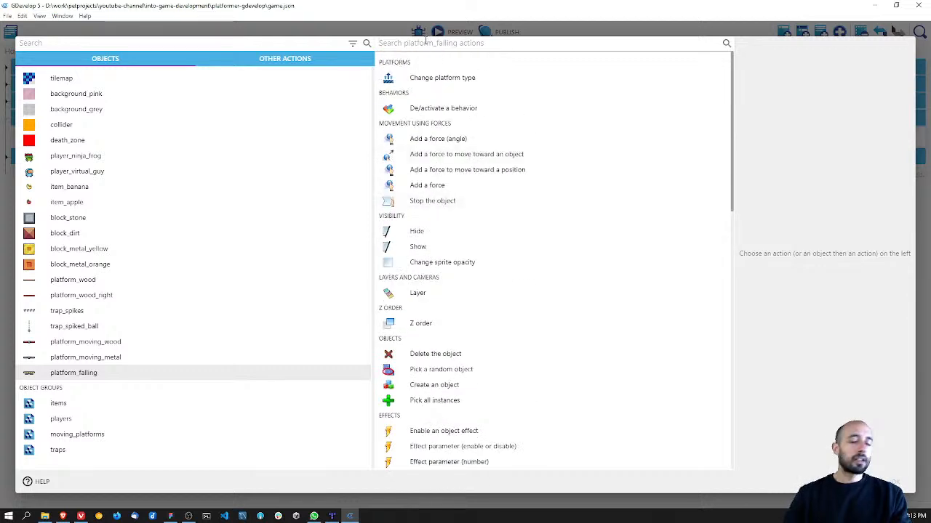
# Step: Search the platform_falling actions for "physic", "phy", "dro" and "fall", and clear the search
pyautogui.write('physic')
pyautogui.press('BackSpace')
pyautogui.press('BackSpace')
pyautogui.press('BackSpace')
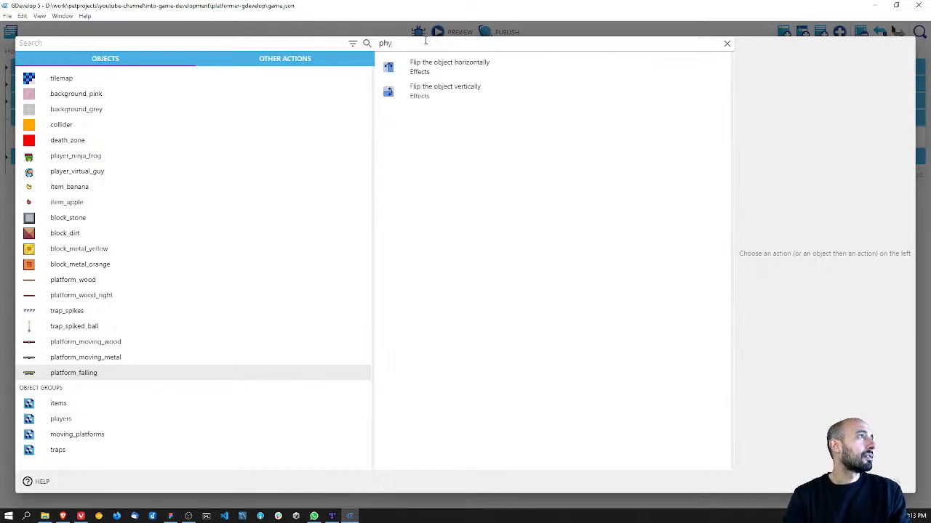
pyautogui.press('BackSpace')
pyautogui.press('BackSpace')
pyautogui.press('BackSpace')
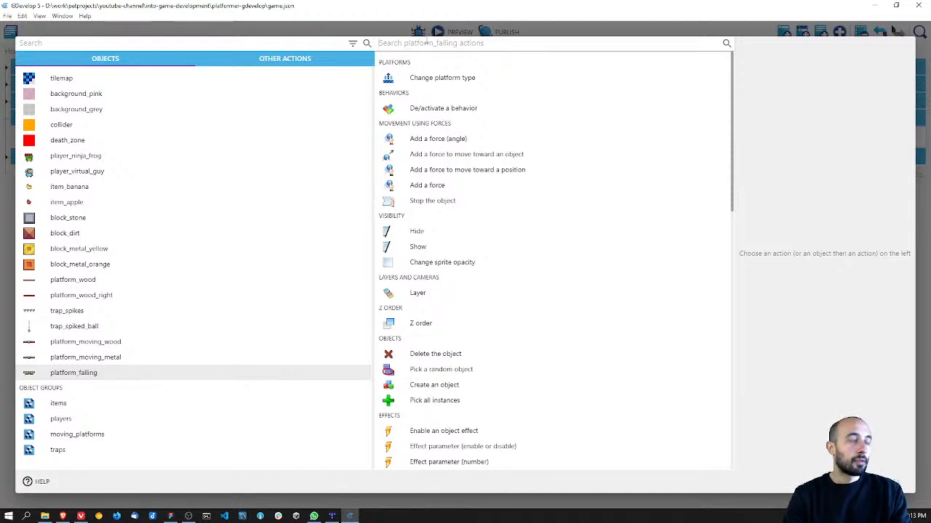
pyautogui.write('phy')
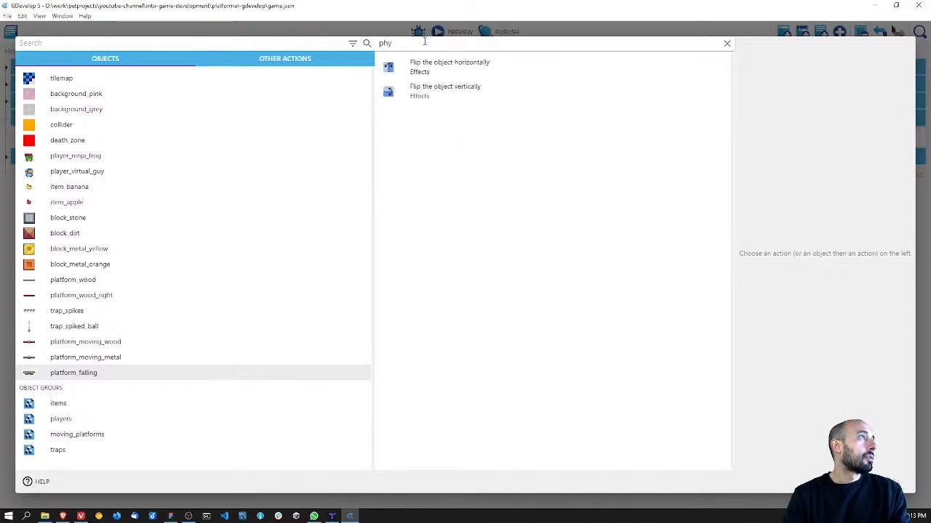
pyautogui.press('BackSpace')
pyautogui.press('BackSpace')
pyautogui.press('BackSpace')
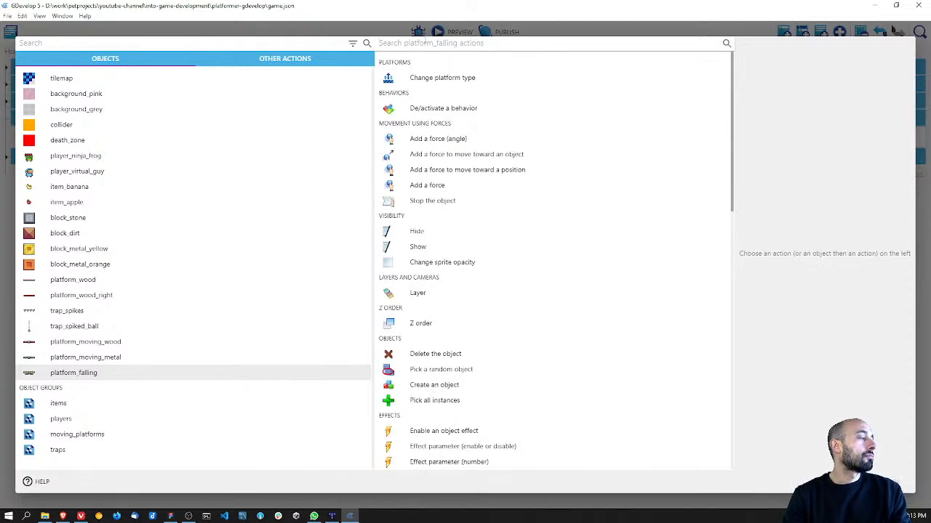
pyautogui.write('dro')
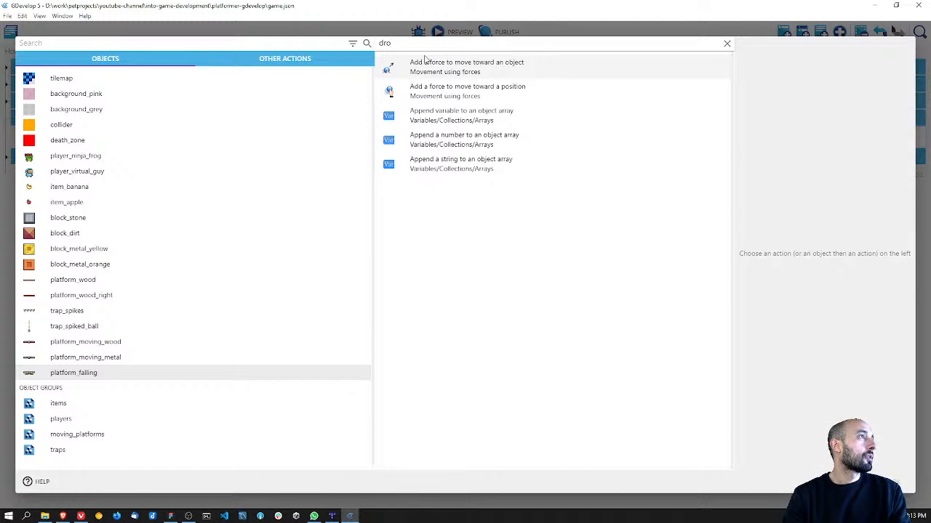
pyautogui.press('BackSpace')
pyautogui.press('BackSpace')
pyautogui.press('BackSpace')
pyautogui.write('fall')
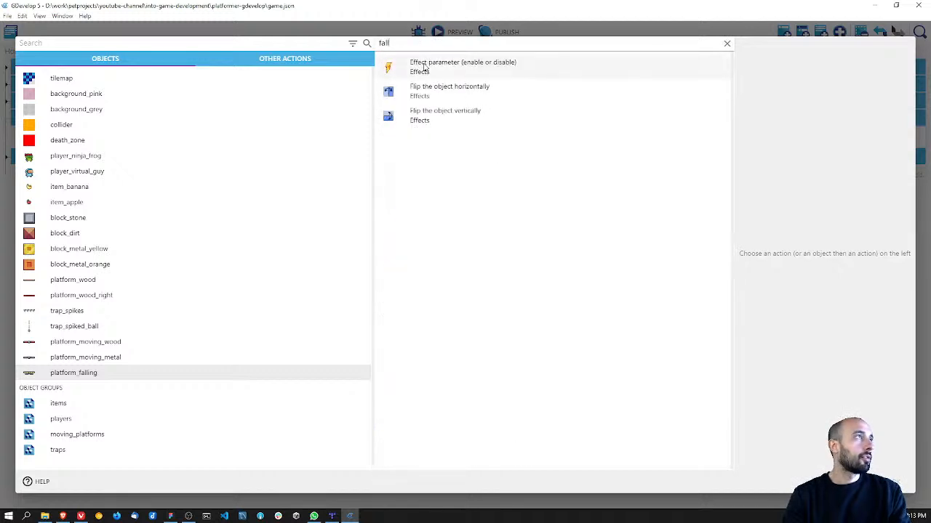
pyautogui.press('BackSpace')
pyautogui.press('BackSpace')
pyautogui.press('BackSpace')
pyautogui.press('BackSpace')
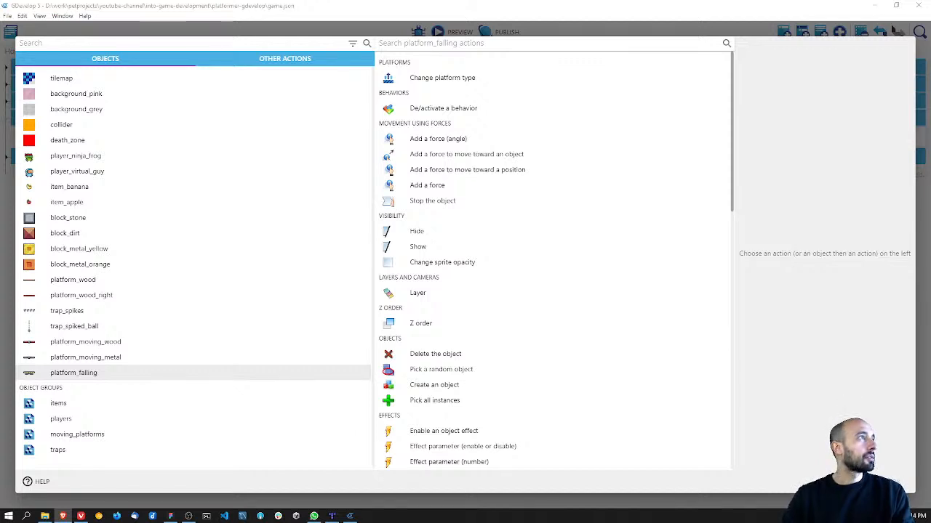
# Step: Add an instant force to platform_falling with X speed 0 and Y speed -1, and save the project
pyautogui.click(434, 185)
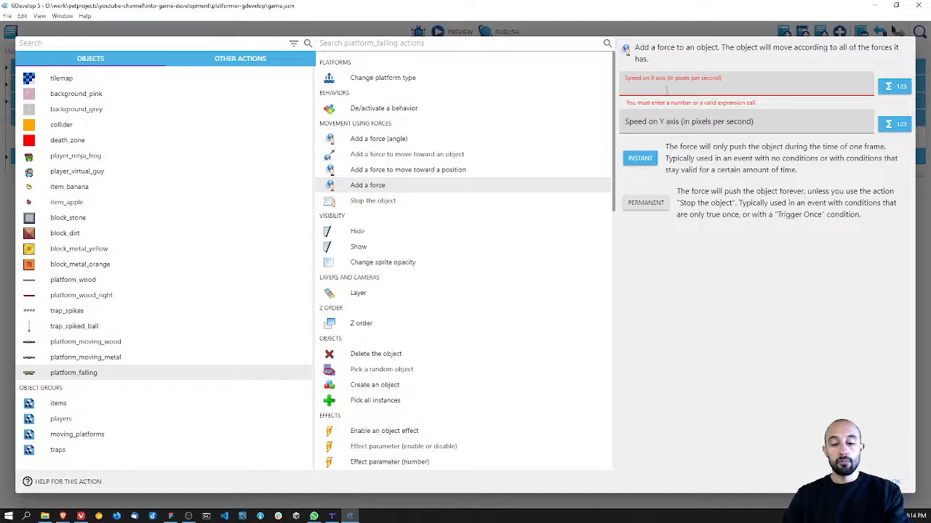
pyautogui.write('0')
pyautogui.press('Tab')
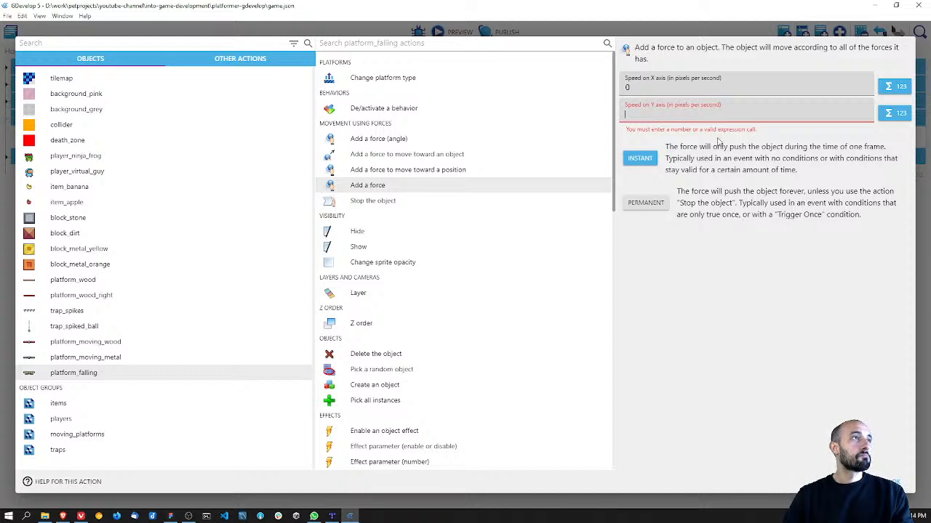
pyautogui.click(644, 160)
pyautogui.click(650, 117)
pyautogui.write('-1')
pyautogui.click(733, 274)
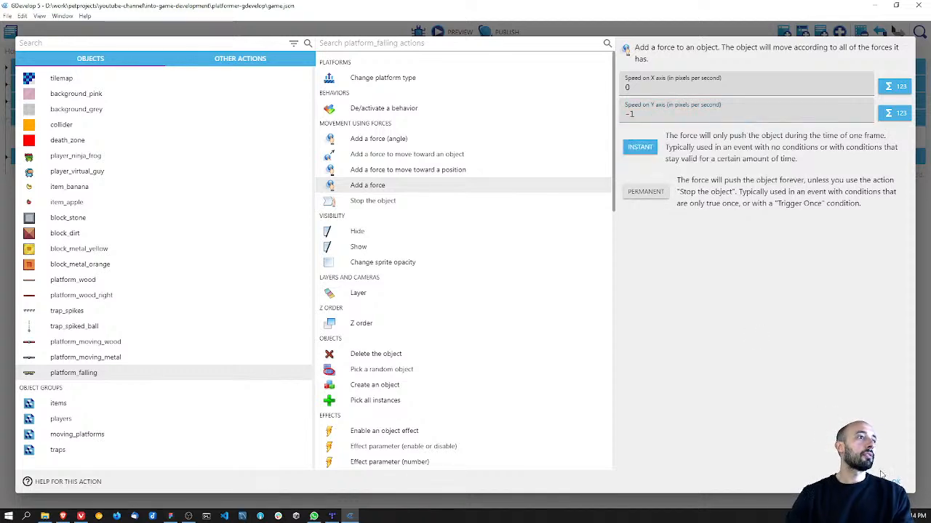
pyautogui.click(899, 483)
pyautogui.hotkey('ctrl', 's')
# Step: Preview the game, test the first falling platform by standing and jumping on it, and close the preview
pyautogui.click(440, 31)
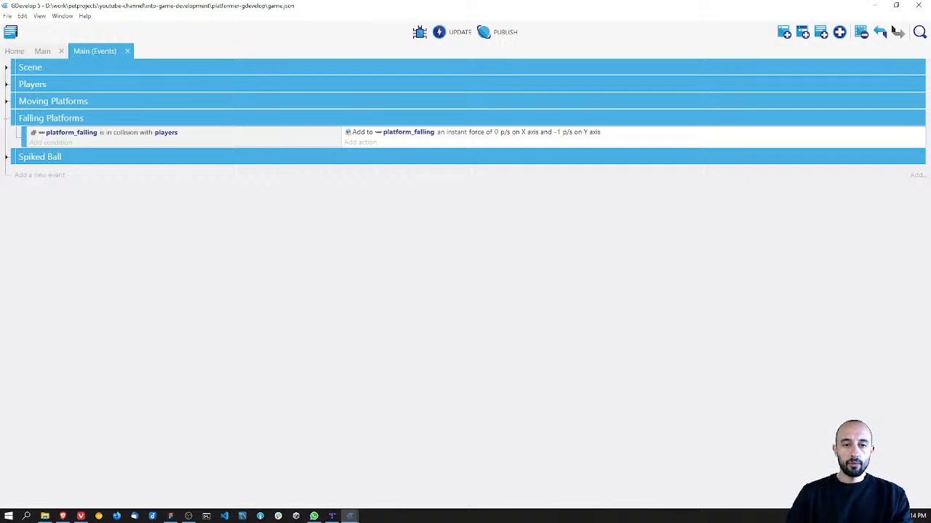
pyautogui.moveTo(119, 258); pyautogui.dragTo(172, 196)
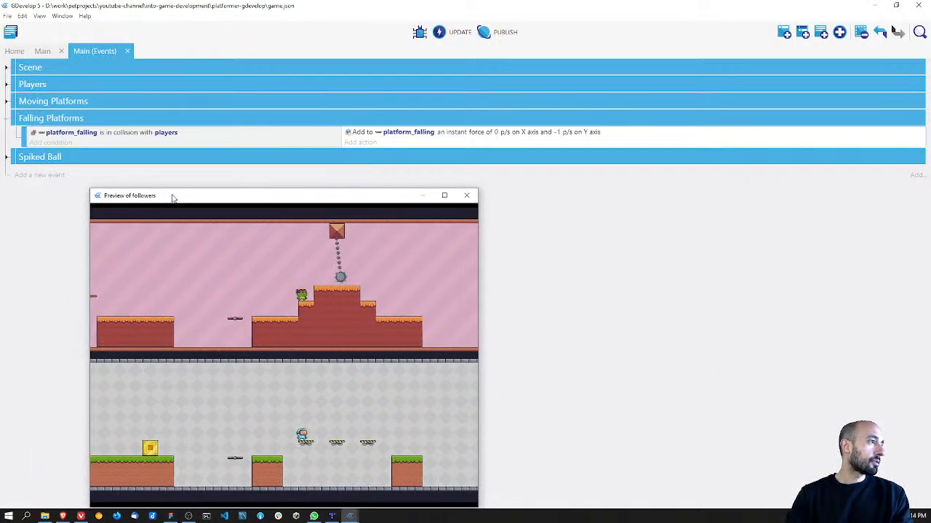
pyautogui.press('Right')
pyautogui.press('space')
pyautogui.press('space')
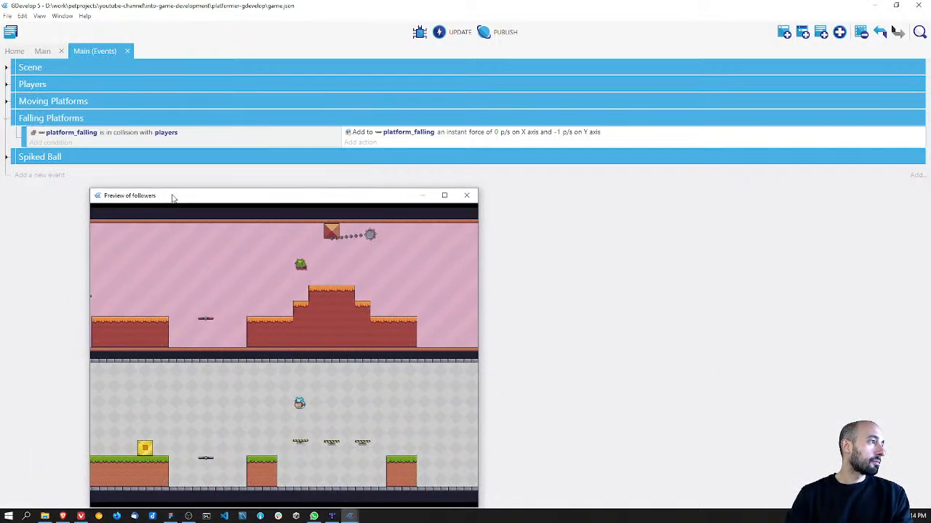
pyautogui.press('space')
pyautogui.press('Right')
pyautogui.press('space')
pyautogui.press('Left')
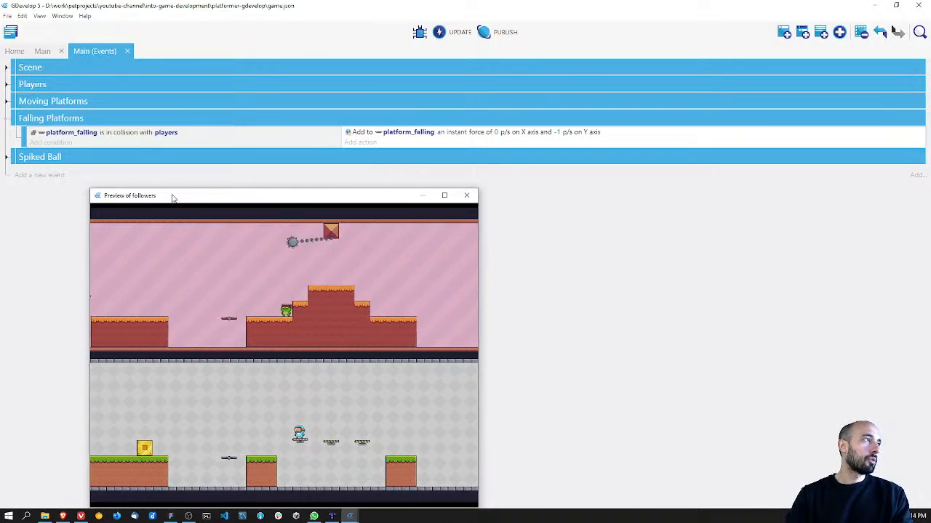
pyautogui.press('space')
pyautogui.press('Right')
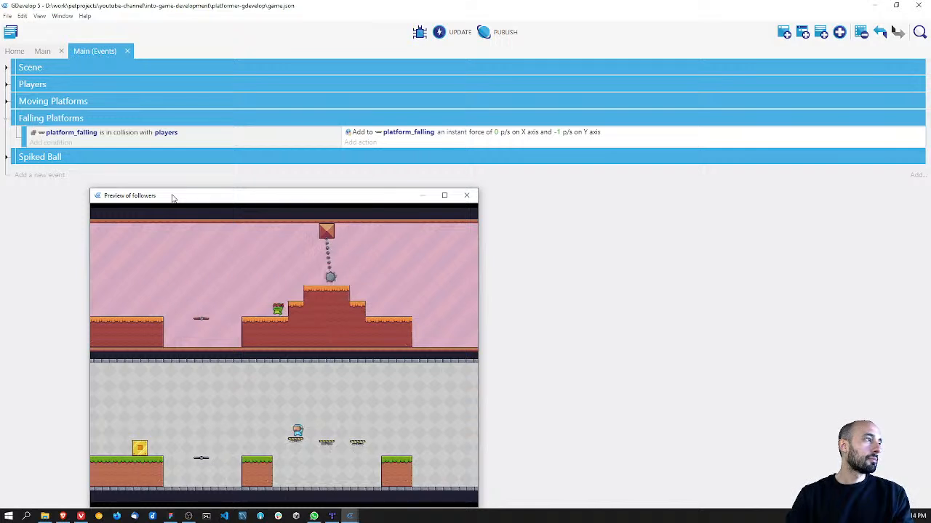
pyautogui.press('space')
pyautogui.press('Left')
pyautogui.press('space')
pyautogui.press('Right')
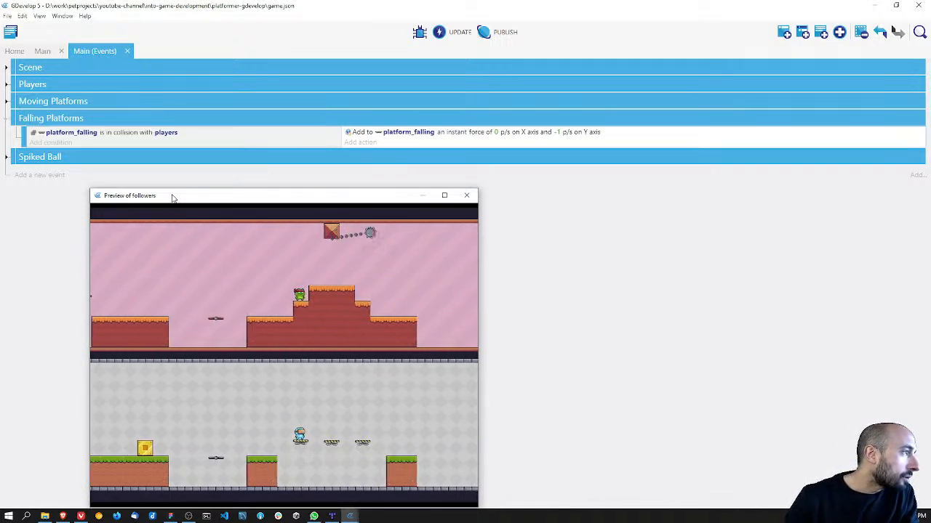
pyautogui.press('space')
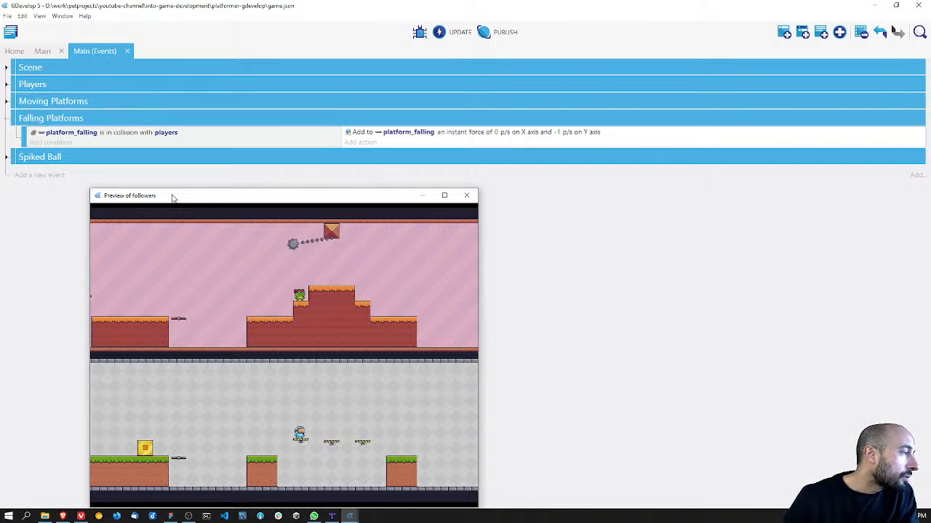
pyautogui.press('space')
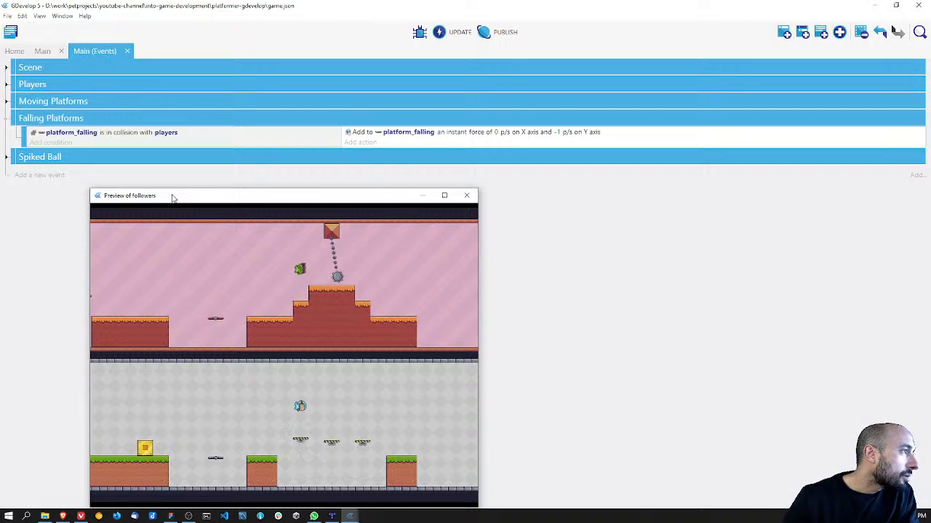
pyautogui.press('Right')
pyautogui.click(466, 198)
# Step: Set the platform_falling force's Y-axis speed to 10 pixels per second, save the project and preview the game
pyautogui.click(557, 131)
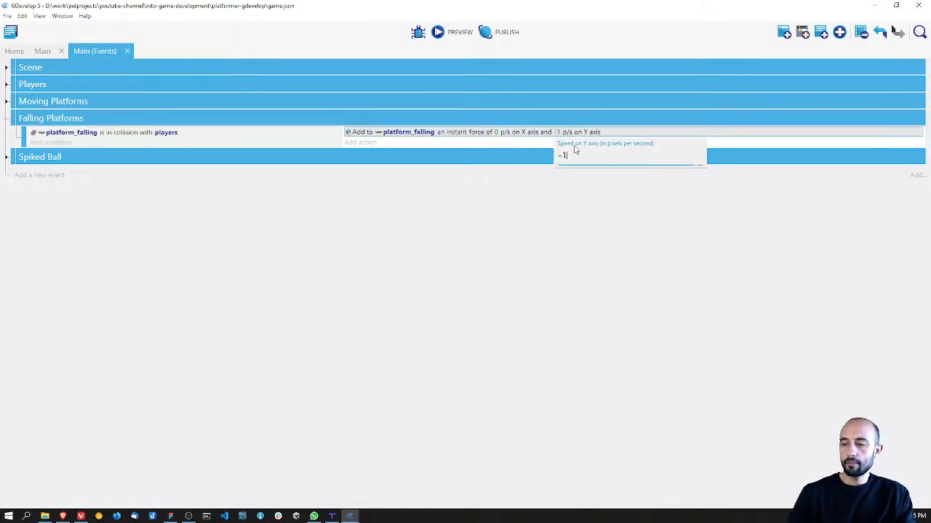
pyautogui.write('0')
pyautogui.click(553, 255)
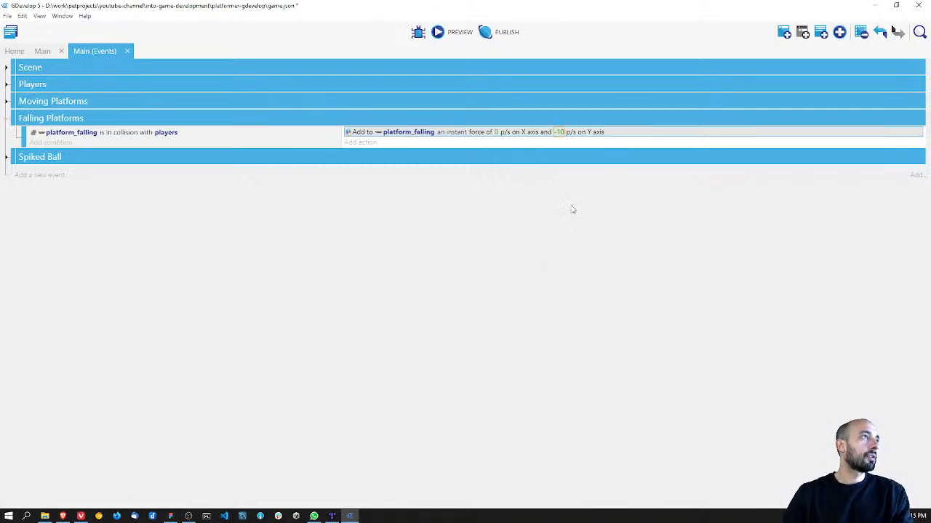
pyautogui.click(559, 133)
pyautogui.press('BackSpace')
pyautogui.click(459, 245)
pyautogui.hotkey('ctrl', 's')
pyautogui.click(443, 32)
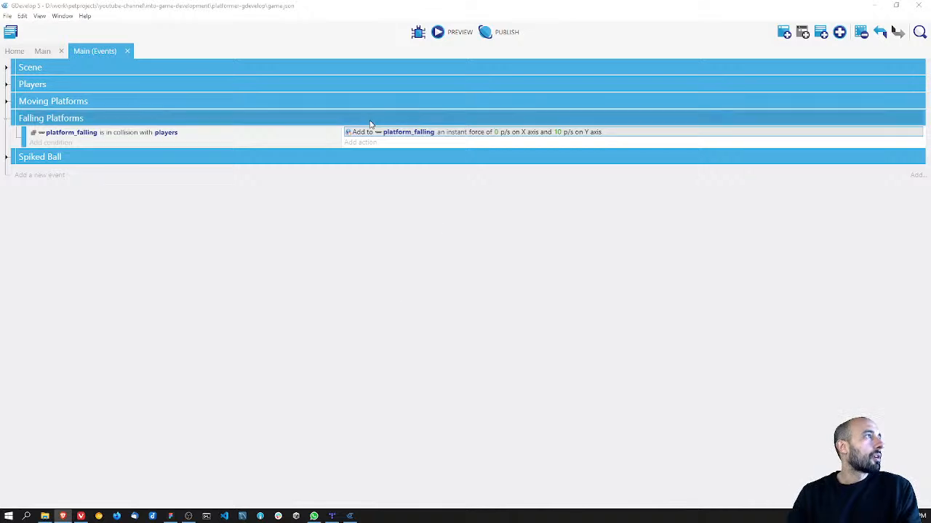
# Step: Add the Physics Engine 2.0 behavior to the platform_falling object in the Main scene
pyautogui.click(43, 50)
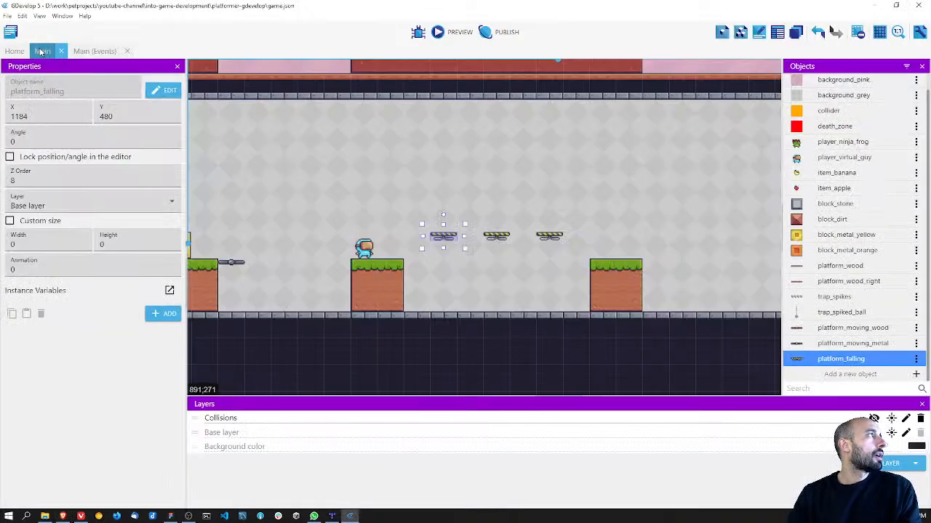
pyautogui.doubleClick(841, 357)
pyautogui.click(429, 45)
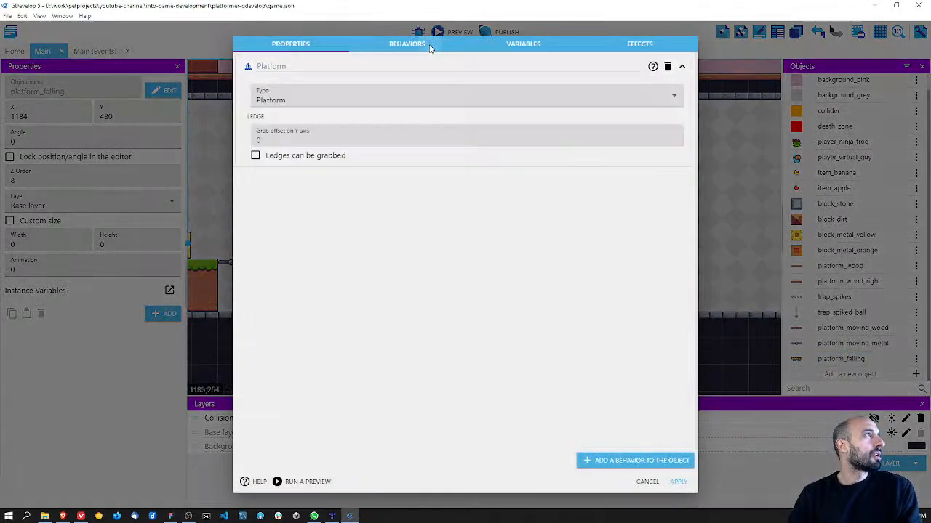
pyautogui.click(640, 466)
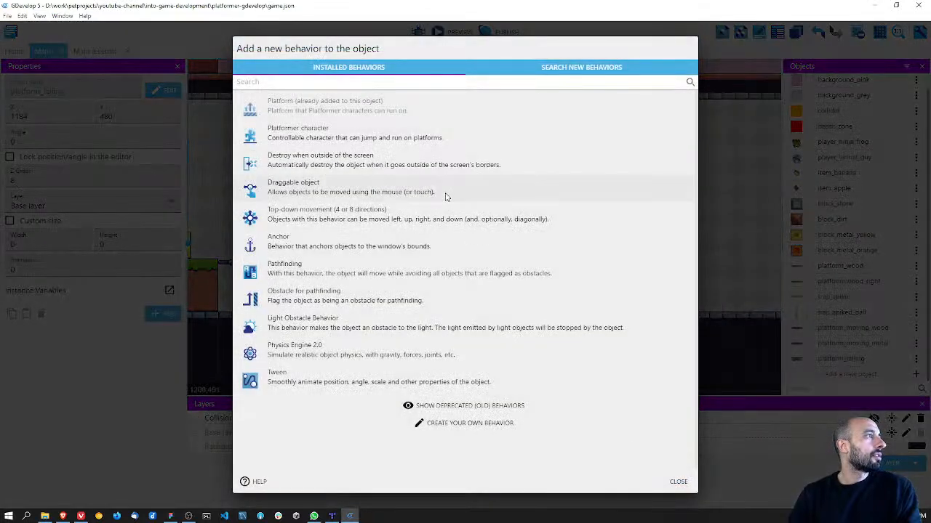
pyautogui.click(330, 354)
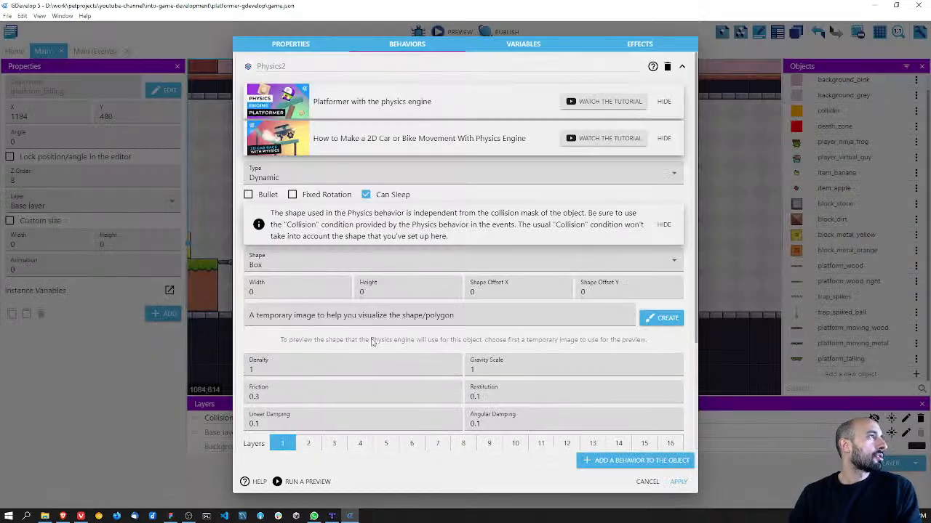
# Step: Hide the two tutorial suggestions in the Physics2 behavior, keep the collision shape hint, and review the behavior's settings
pyautogui.click(667, 102)
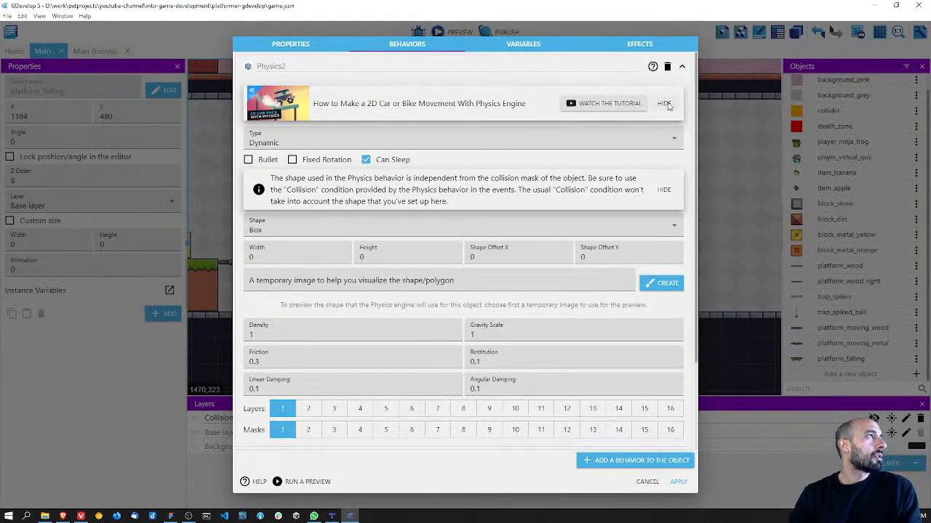
pyautogui.click(664, 103)
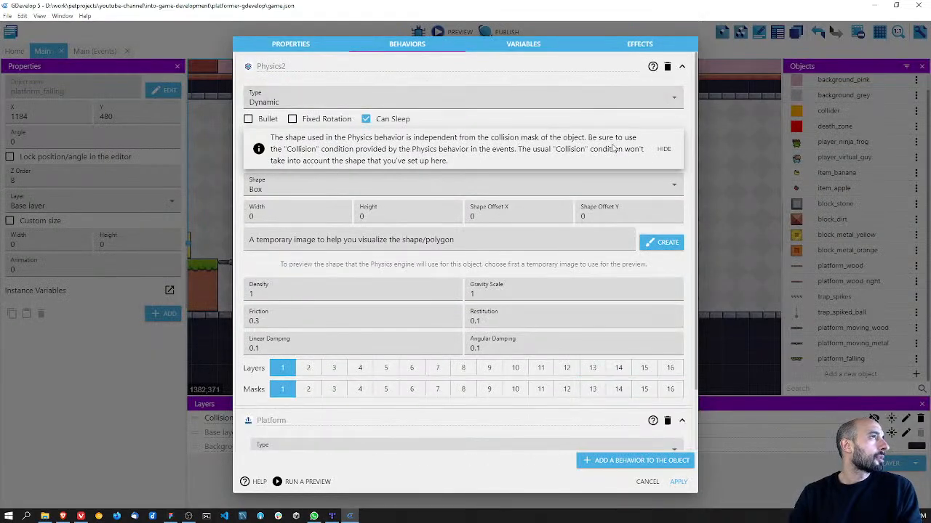
pyautogui.click(664, 149)
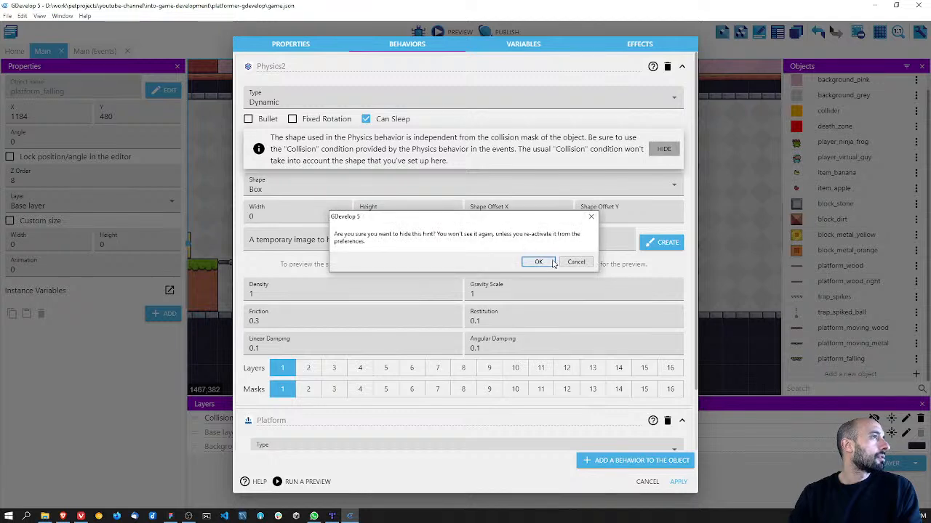
pyautogui.click(575, 263)
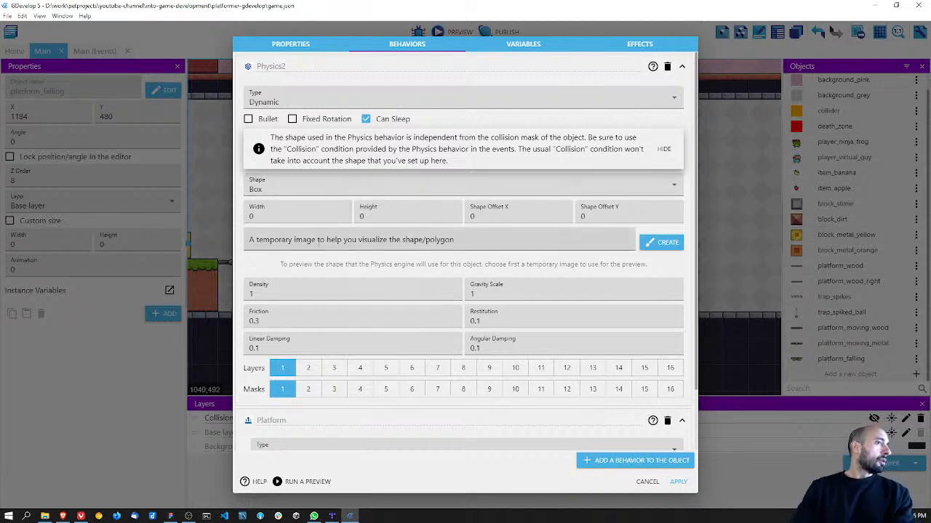
pyautogui.scroll(-1, 325, 271)
pyautogui.scroll(1, 325, 271)
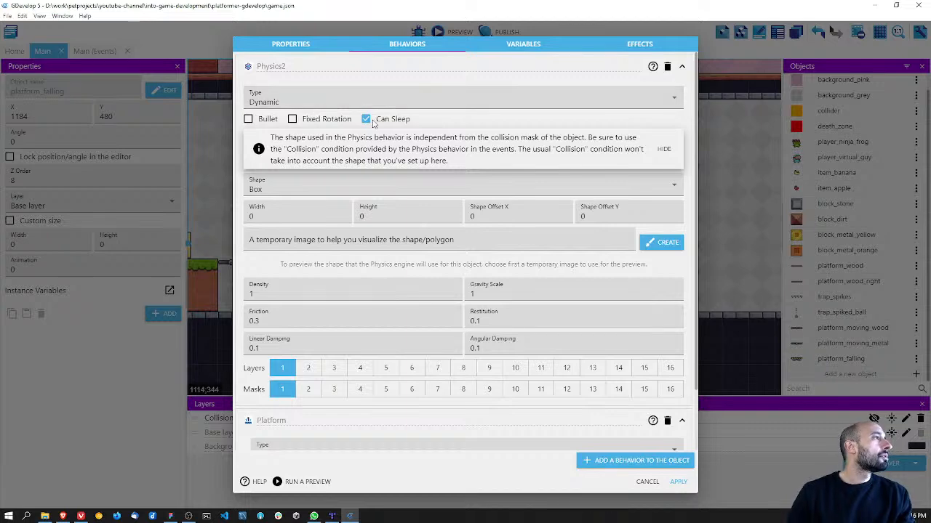
# Step: Apply the platform_falling behavior changes, preview the game and save the project
pyautogui.click(682, 483)
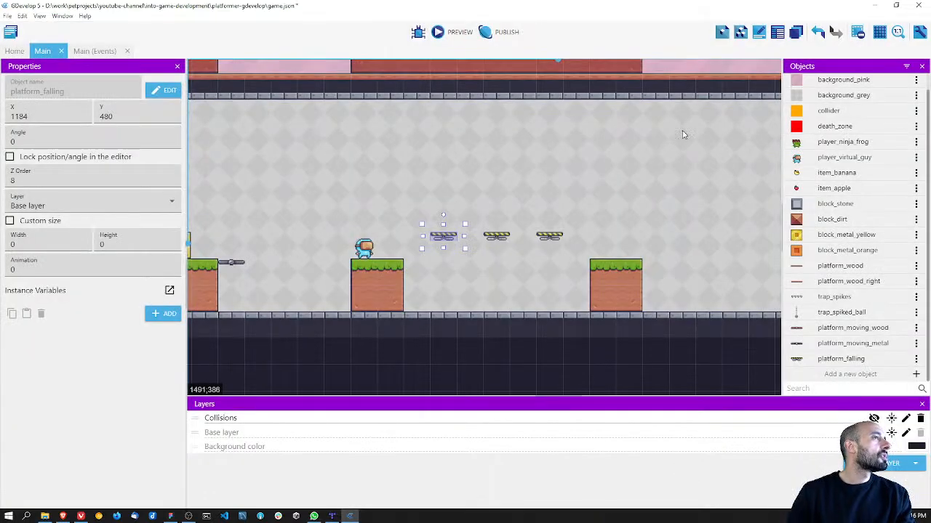
pyautogui.click(440, 33)
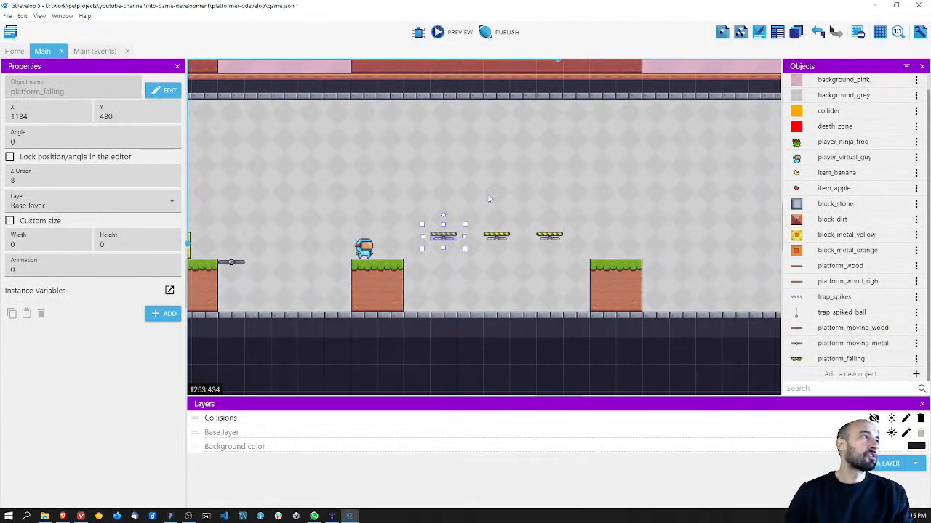
pyautogui.hotkey('ctrl', 's')
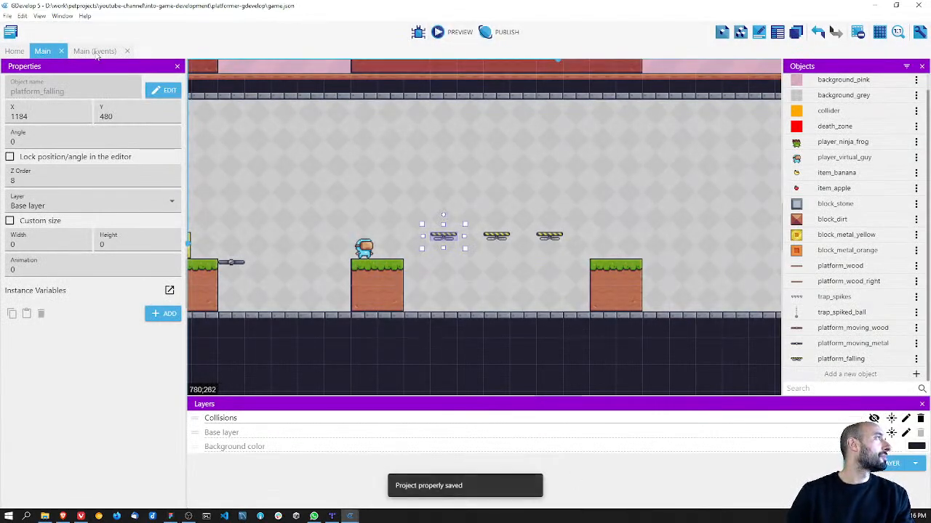
# Step: Delete the instant force action from the platform_falling collision event and save the project
pyautogui.click(95, 51)
pyautogui.rightClick(368, 136)
pyautogui.click(385, 180)
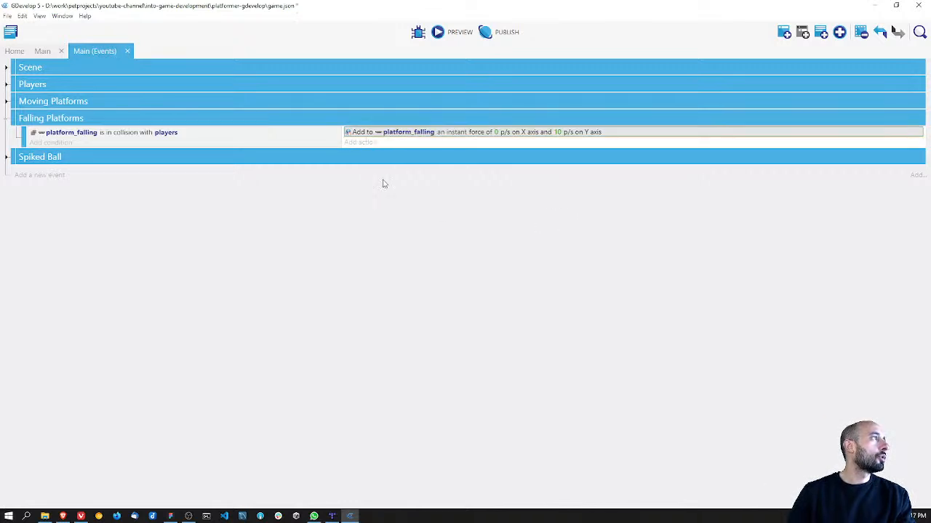
pyautogui.hotkey('ctrl', 's')
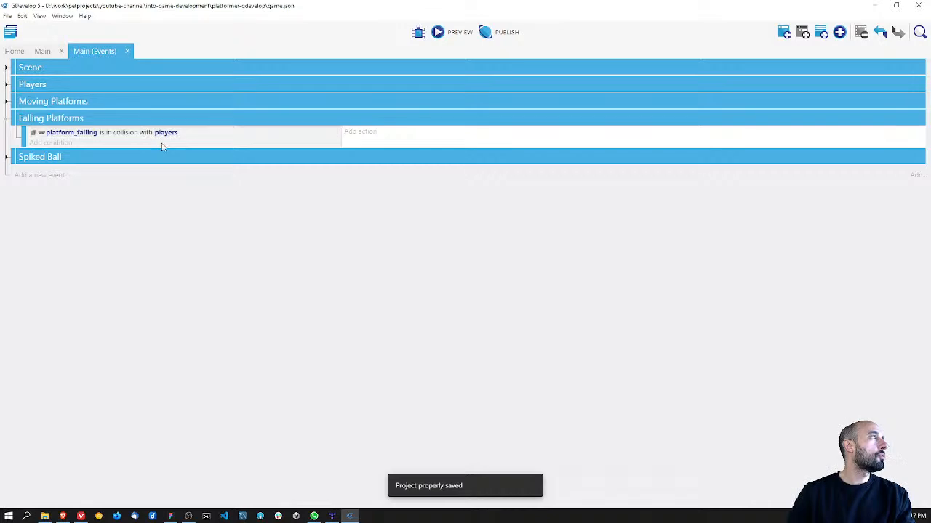
# Step: Examine the type options and settings of platform_falling's Physics2 behavior, keeping Dynamic, and close the object editor without applying
pyautogui.click(42, 51)
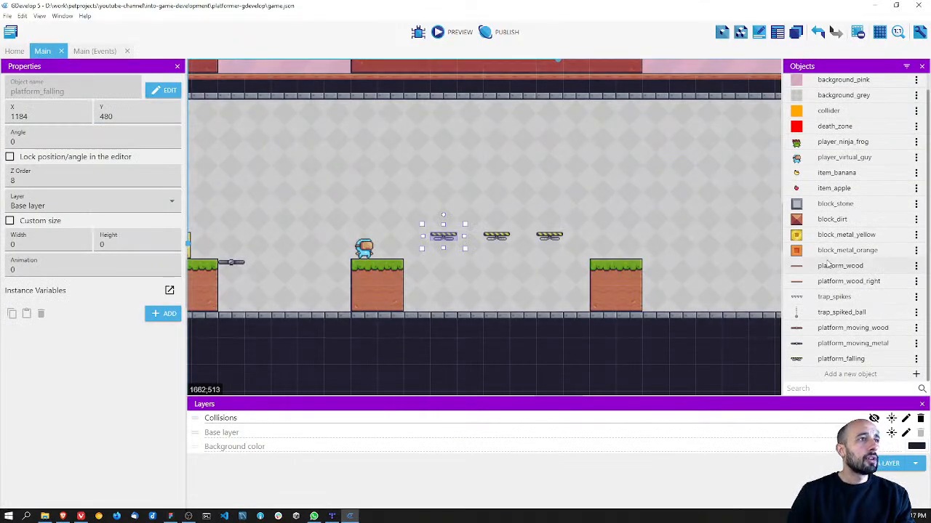
pyautogui.doubleClick(836, 359)
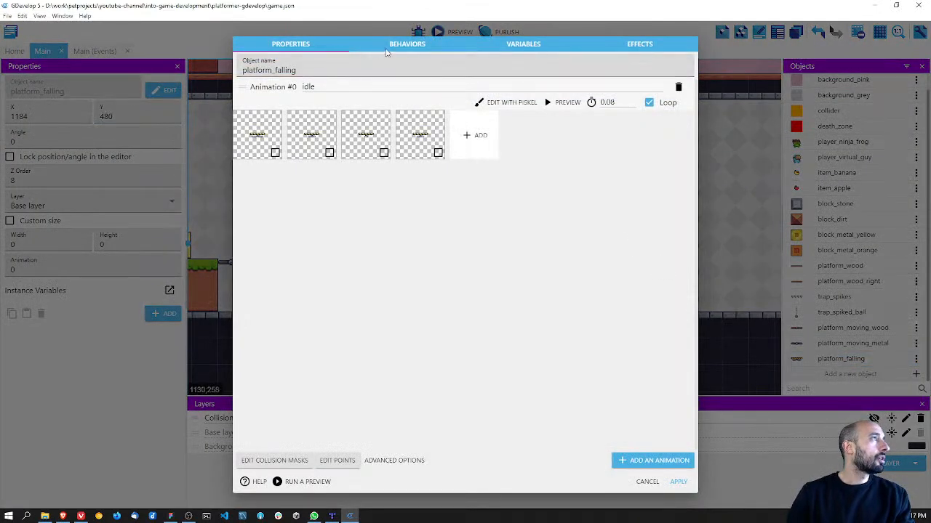
pyautogui.click(393, 46)
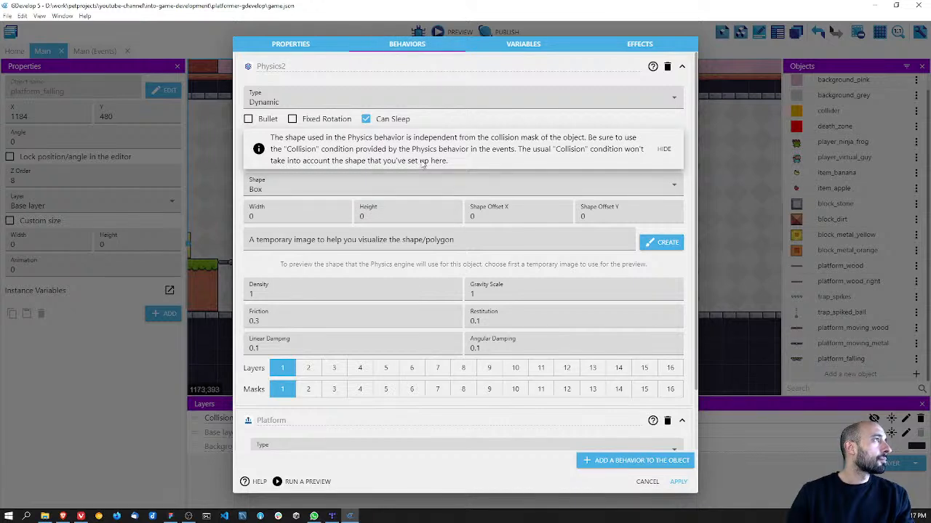
pyautogui.click(440, 102)
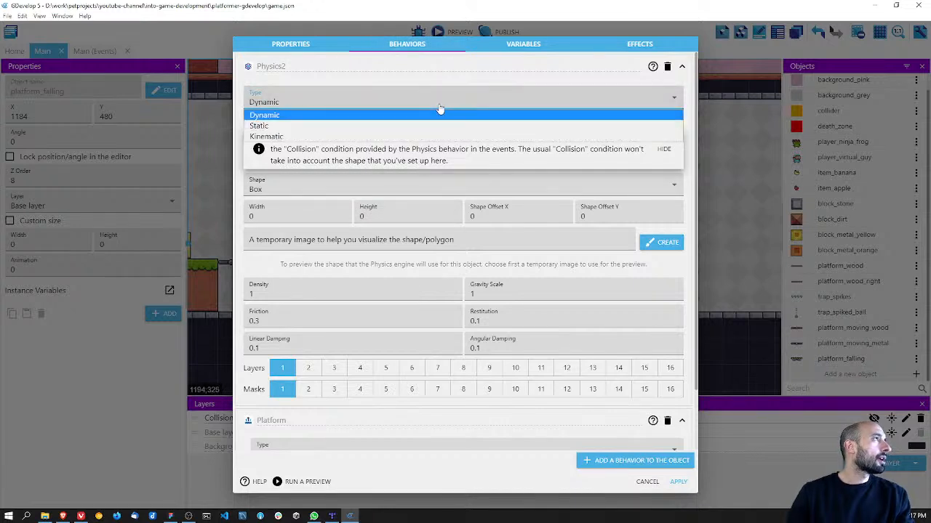
pyautogui.click(439, 114)
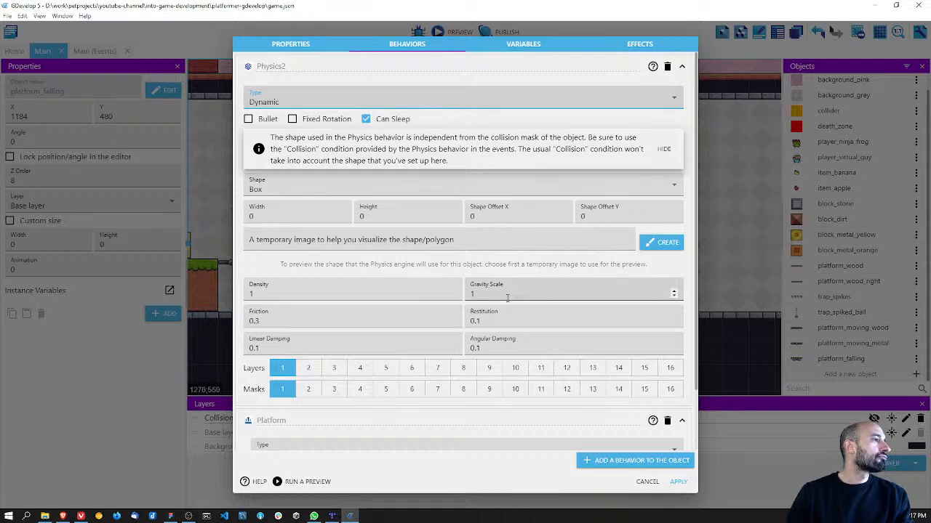
pyautogui.click(645, 482)
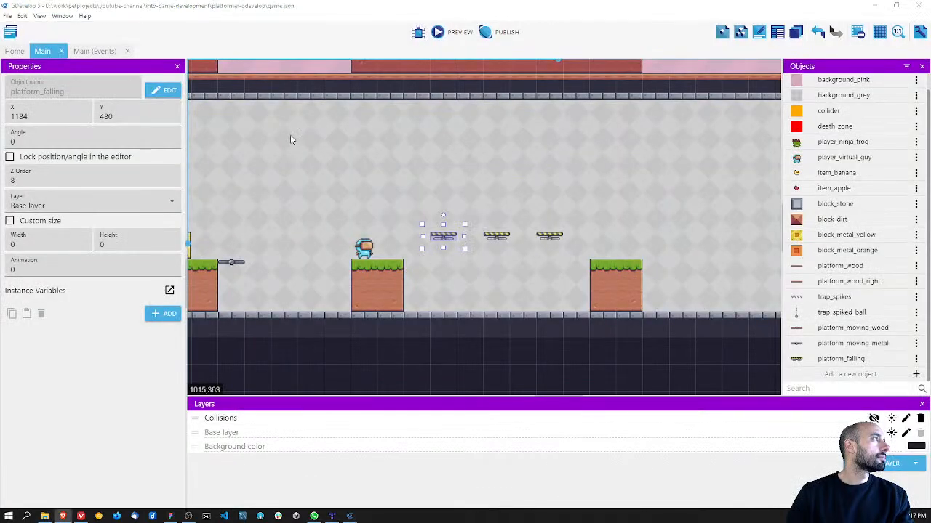
# Step: Add a sub-event to the Falling Platforms group with the "Trigger once while true" condition
pyautogui.click(96, 51)
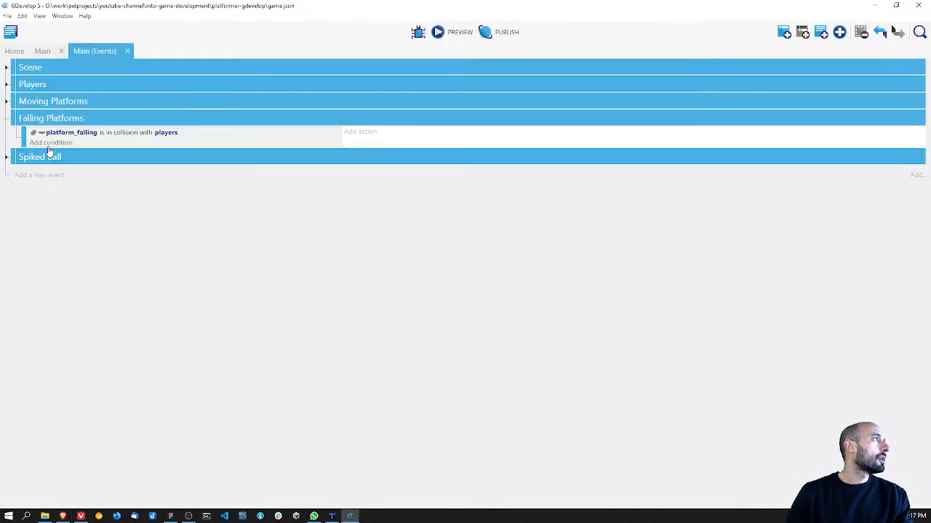
pyautogui.rightClick(32, 118)
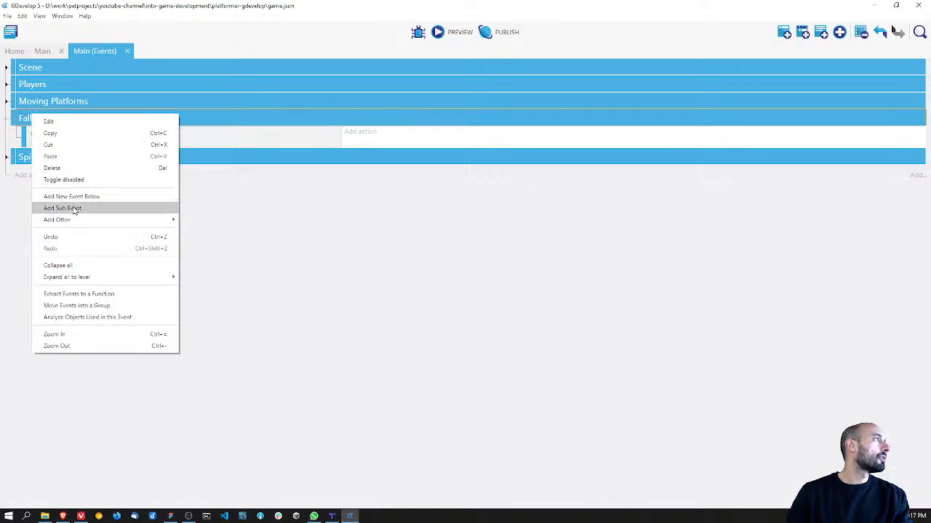
pyautogui.click(72, 210)
pyautogui.click(53, 155)
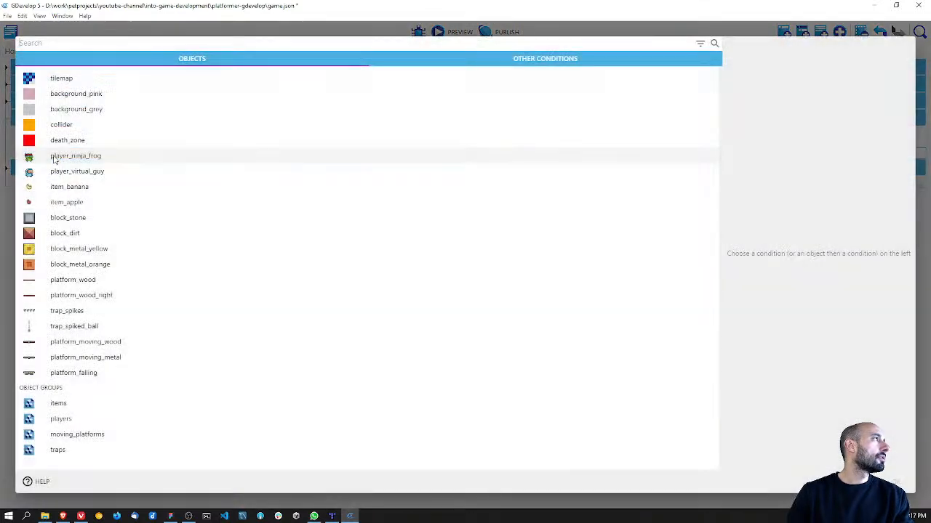
pyautogui.write('trigger')
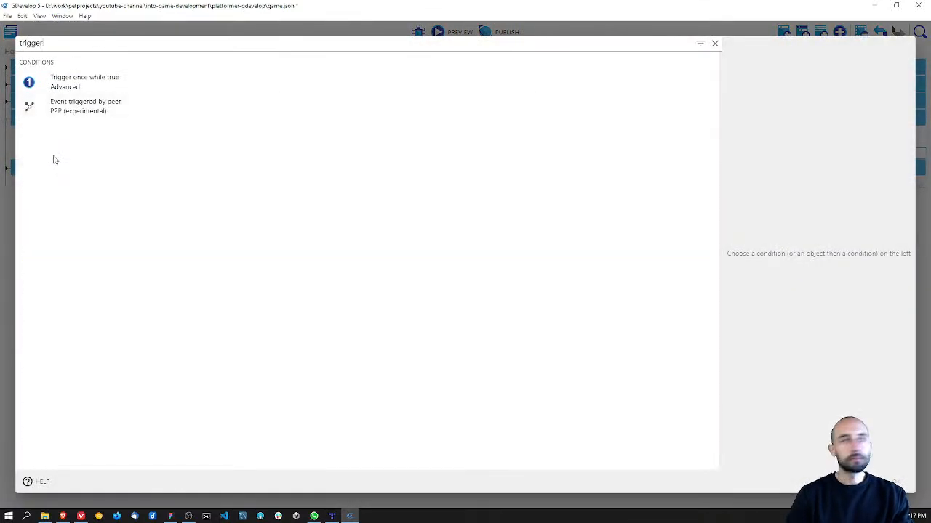
pyautogui.click(86, 90)
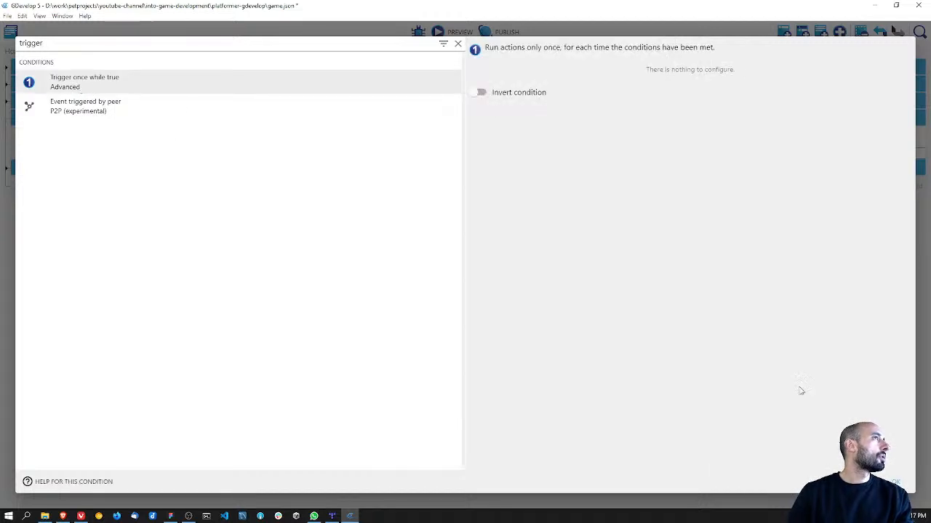
pyautogui.click(891, 481)
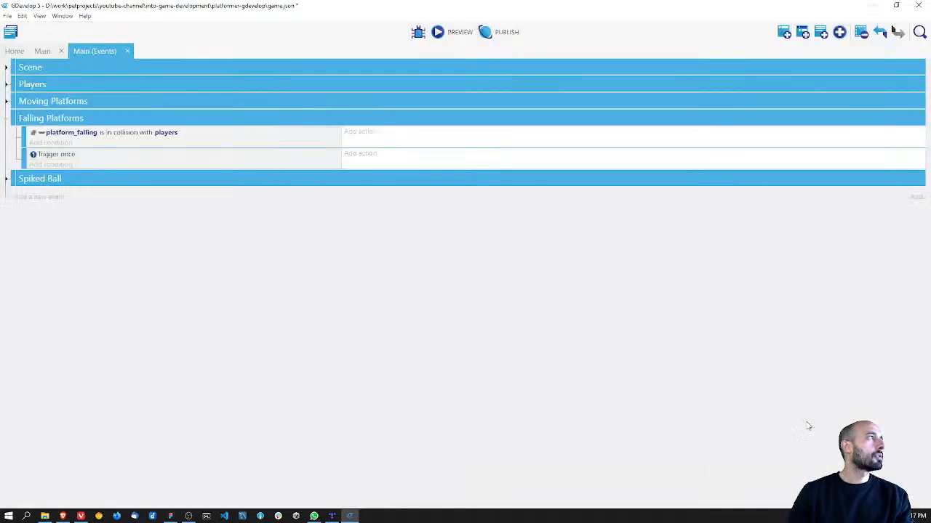
# Step: Search the available actions for the Trigger once event with "physics", look through the list, and clear the search
pyautogui.click(372, 157)
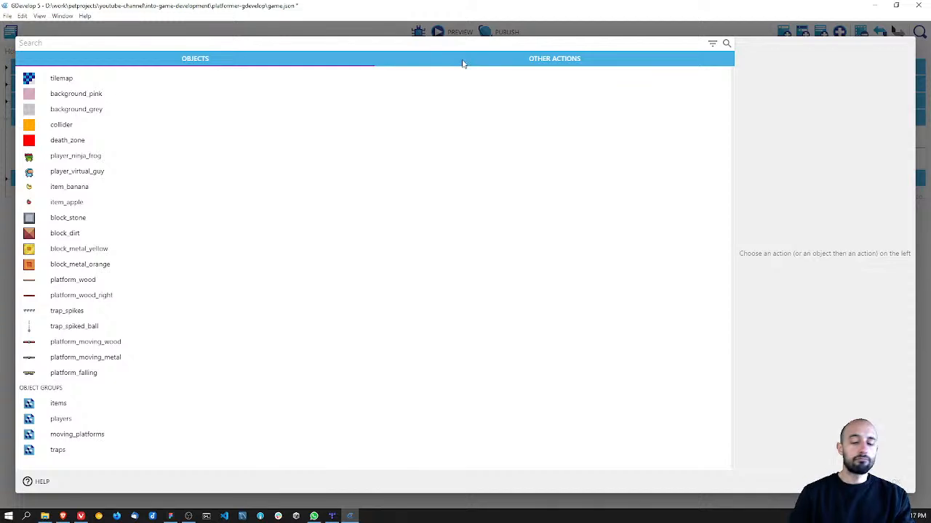
pyautogui.write('physics')
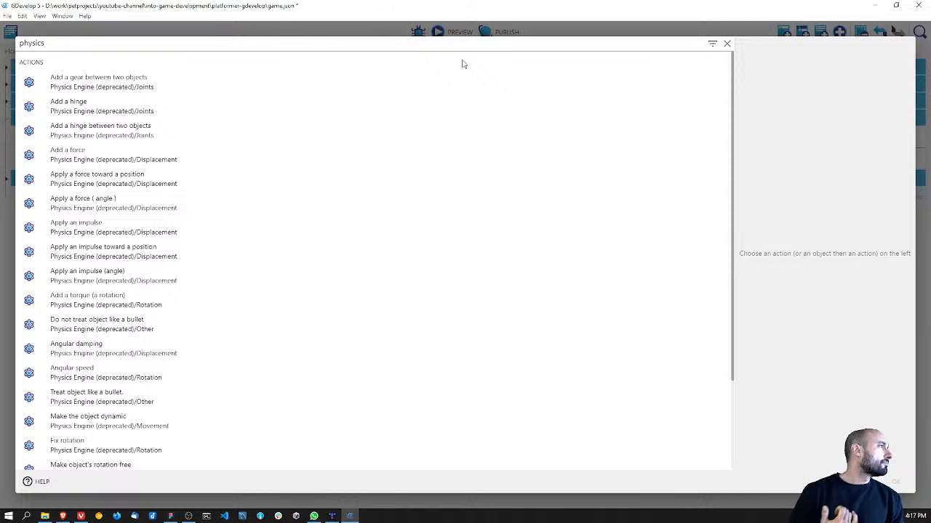
pyautogui.scroll(-3, 302, 220)
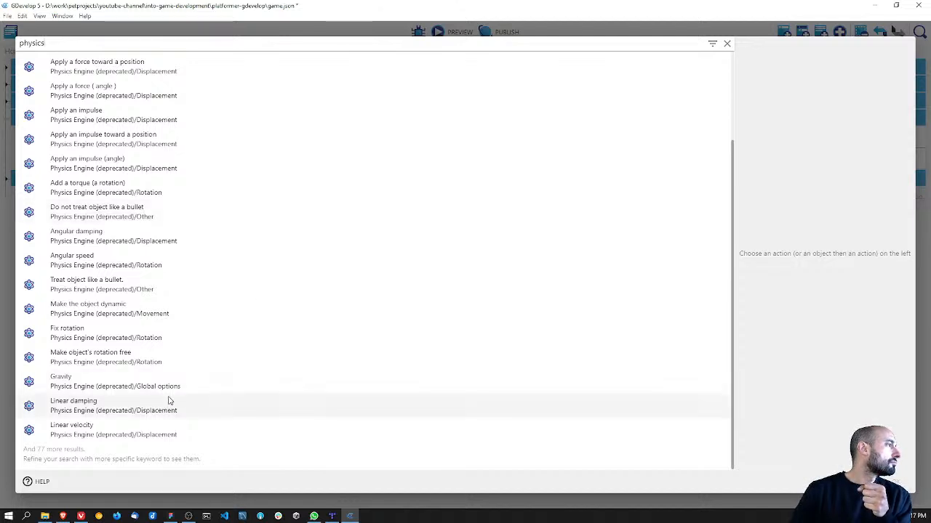
pyautogui.scroll(2, 260, 335)
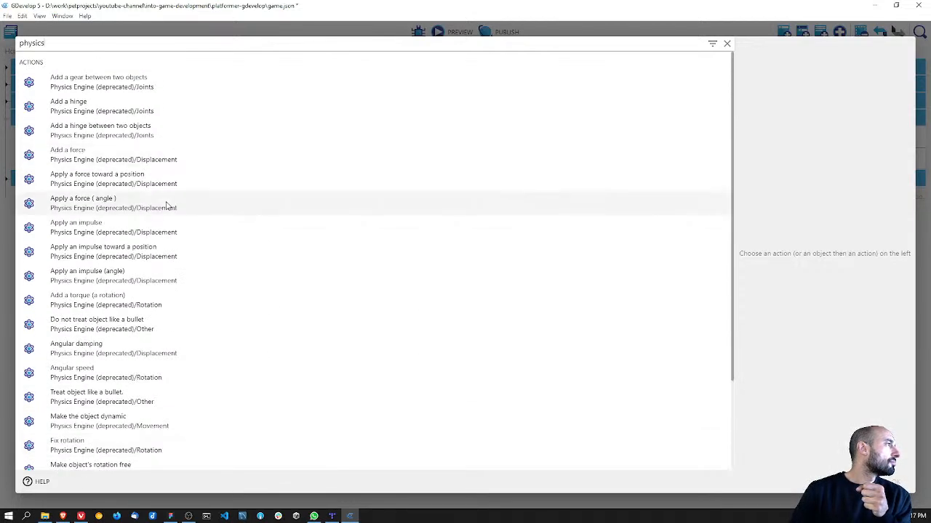
pyautogui.press('BackSpace')
pyautogui.press('BackSpace')
pyautogui.press('BackSpace')
pyautogui.press('BackSpace')
pyautogui.press('BackSpace')
pyautogui.press('BackSpace')
pyautogui.press('BackSpace')
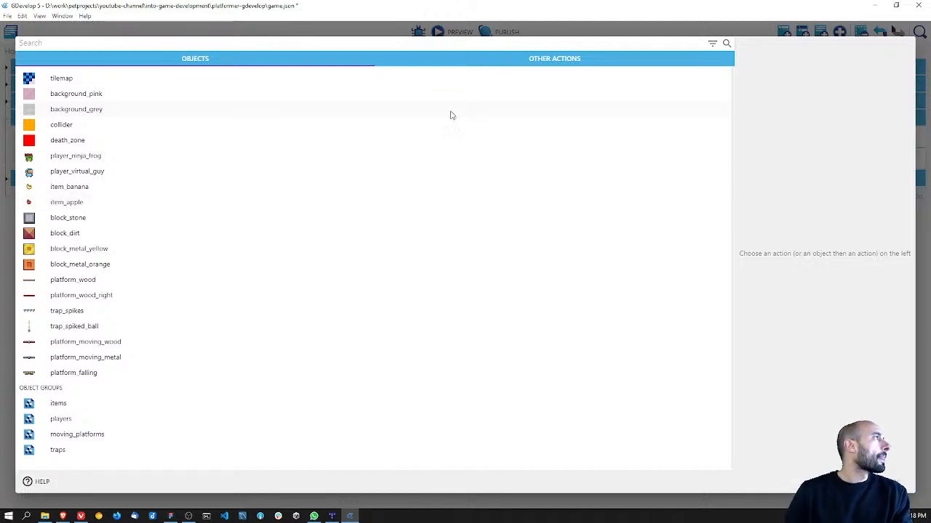
# Step: Look through the general action categories, including movement using forces, objects and Physics Engine 2.0, for a suitable physics action
pyautogui.click(501, 54)
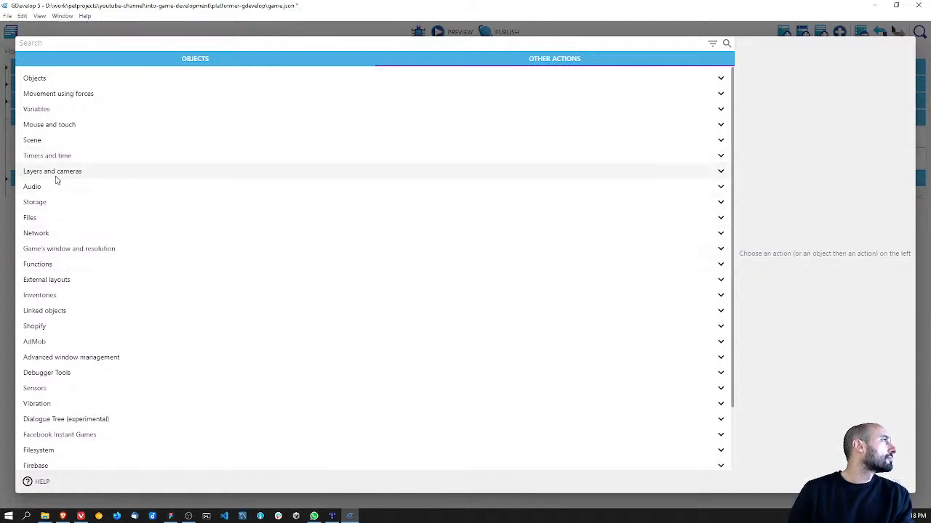
pyautogui.click(76, 95)
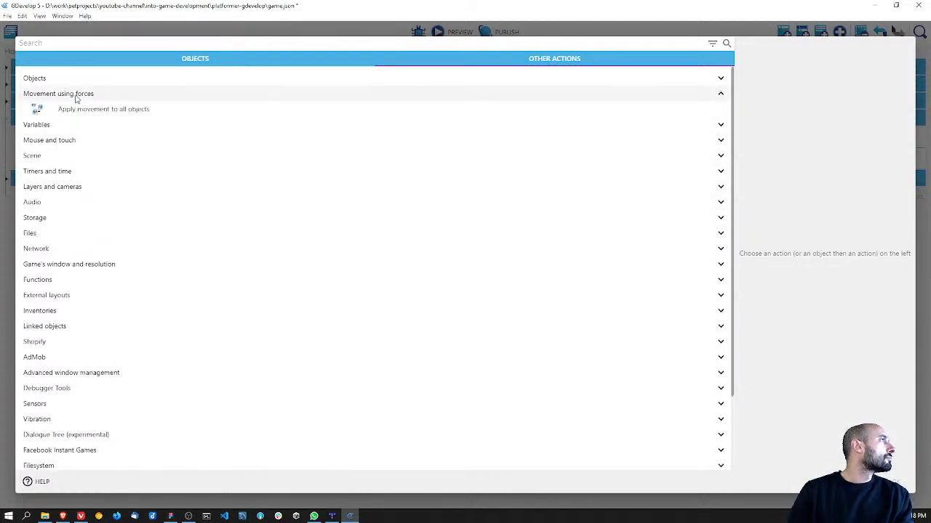
pyautogui.click(76, 96)
pyautogui.click(70, 82)
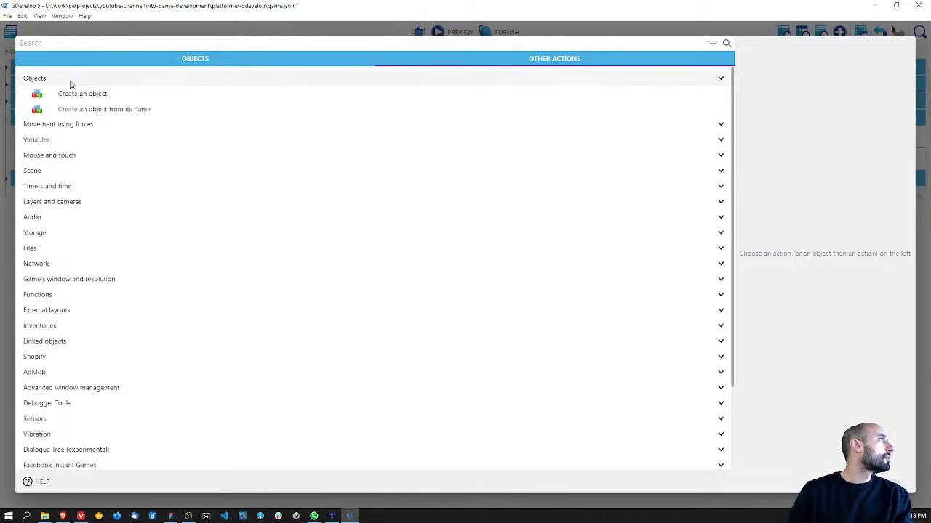
pyautogui.click(71, 83)
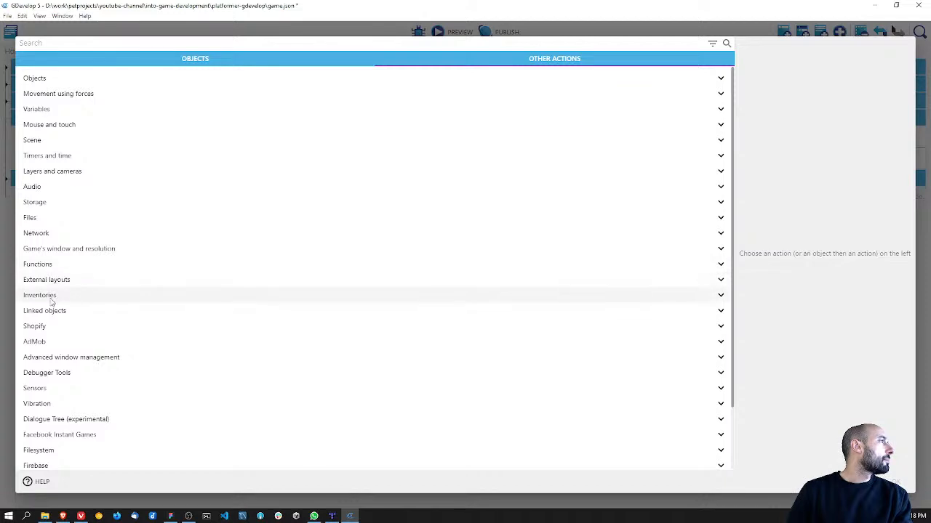
pyautogui.scroll(-2, 107, 447)
pyautogui.click(107, 425)
pyautogui.click(114, 425)
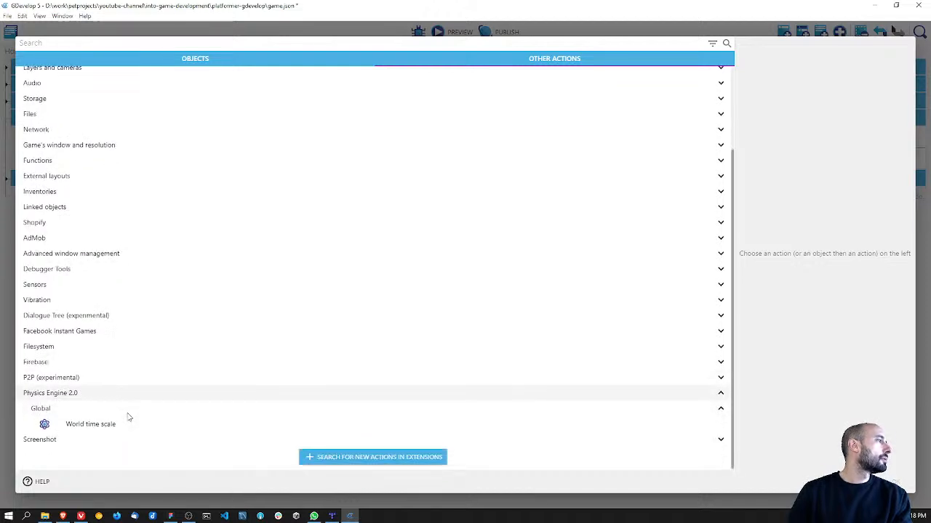
pyautogui.scroll(2, 120, 429)
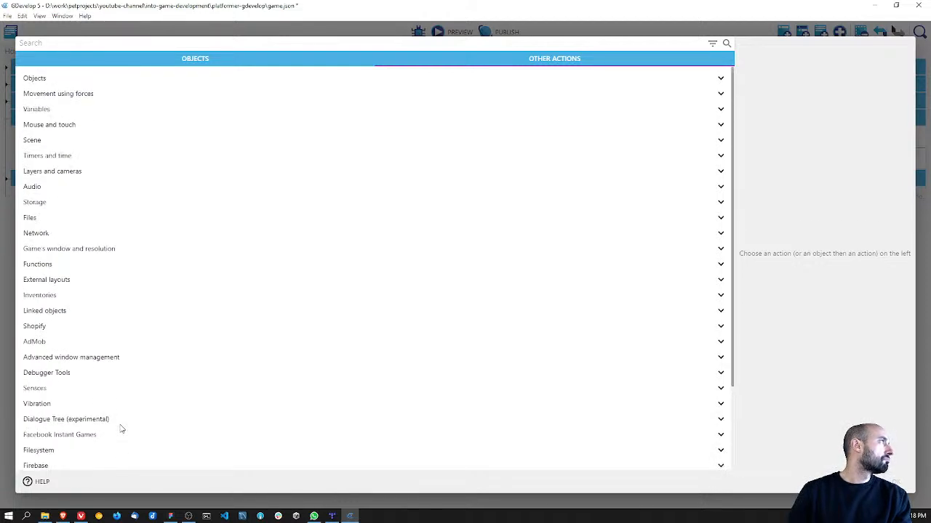
# Step: Add a "Set as static" action for platform_falling to the Trigger once event and move that event above the collision event
pyautogui.click(234, 61)
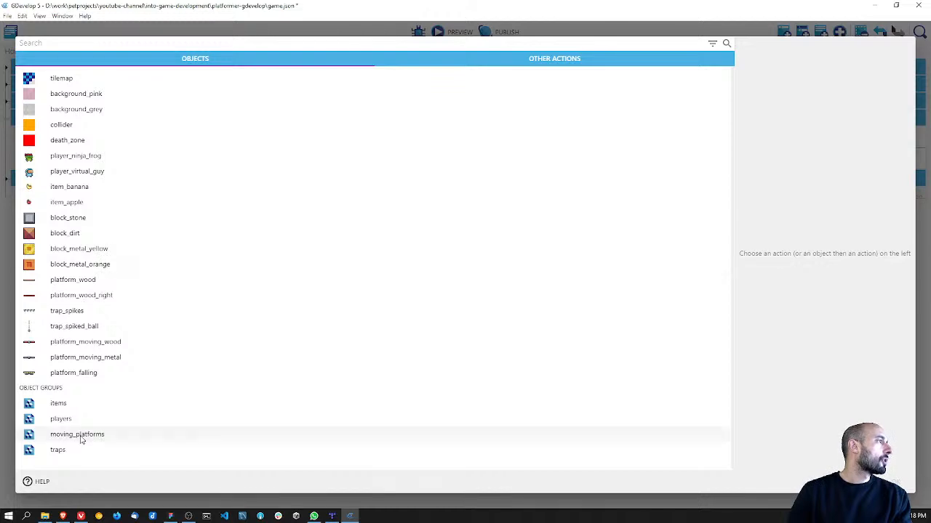
pyautogui.click(84, 376)
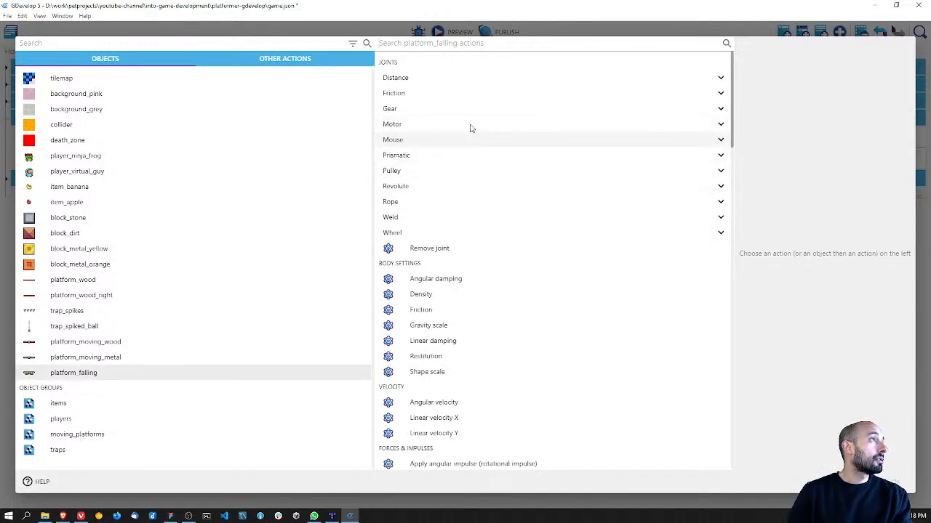
pyautogui.scroll(-2, 499, 174)
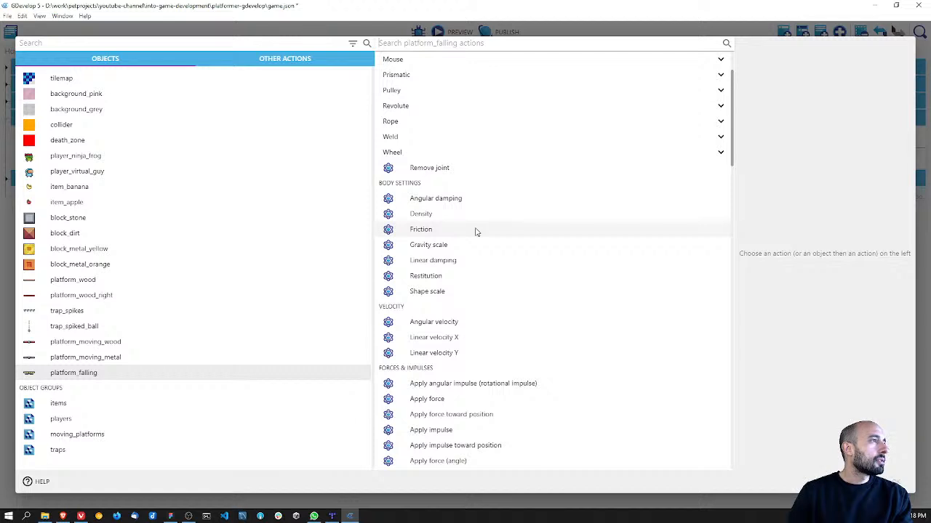
pyautogui.scroll(-4, 477, 231)
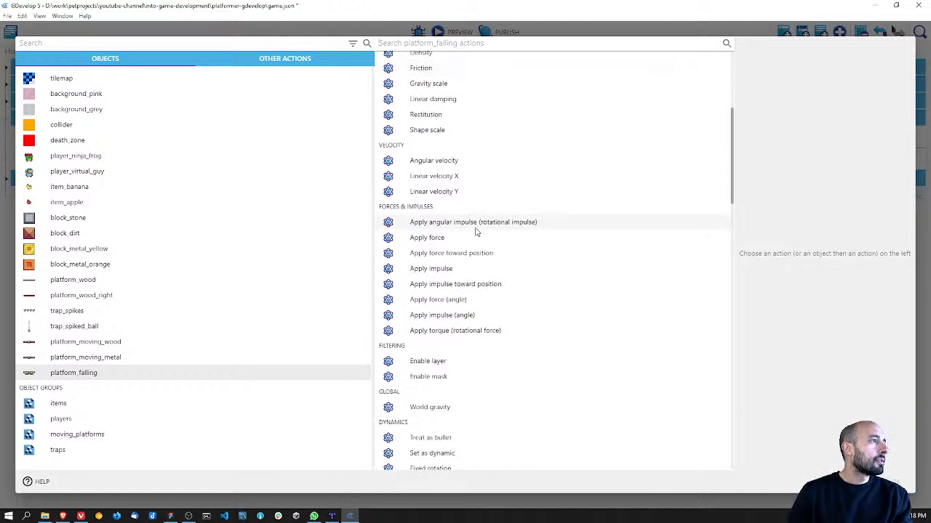
pyautogui.scroll(-6, 476, 231)
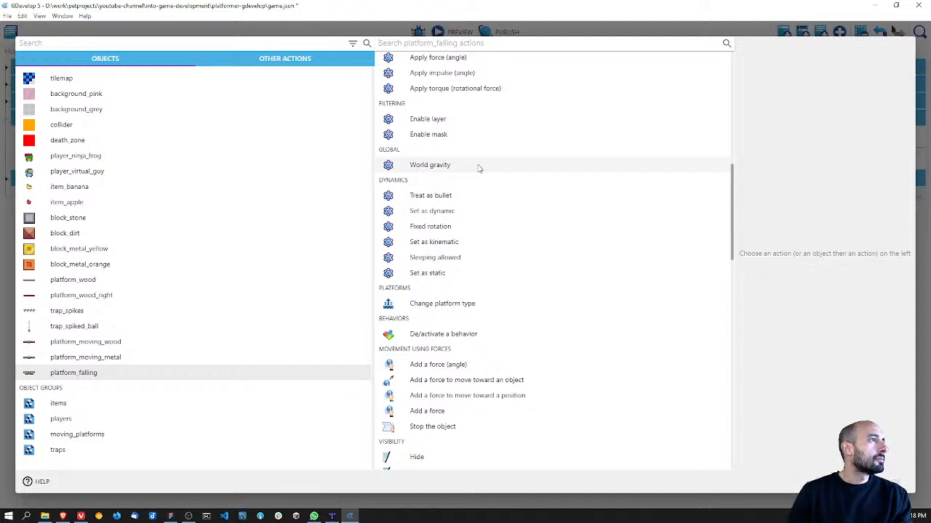
pyautogui.click(452, 274)
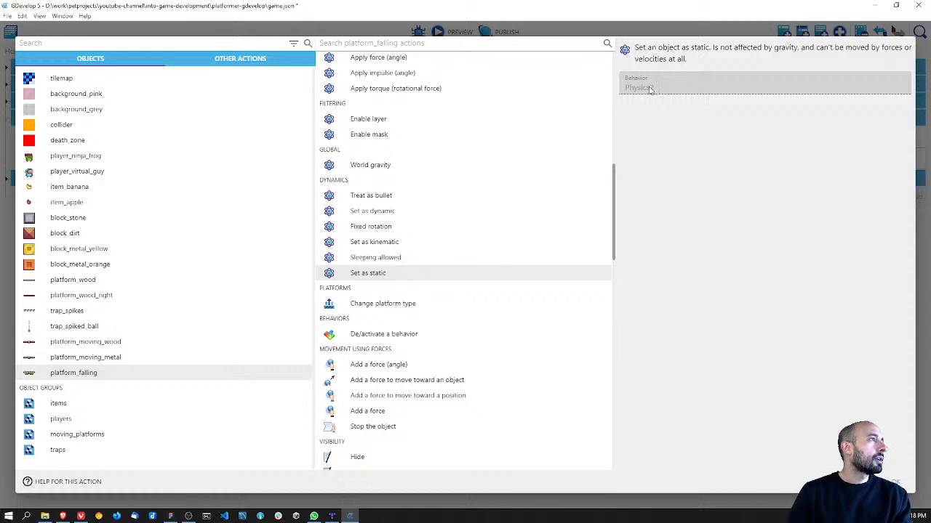
pyautogui.click(897, 480)
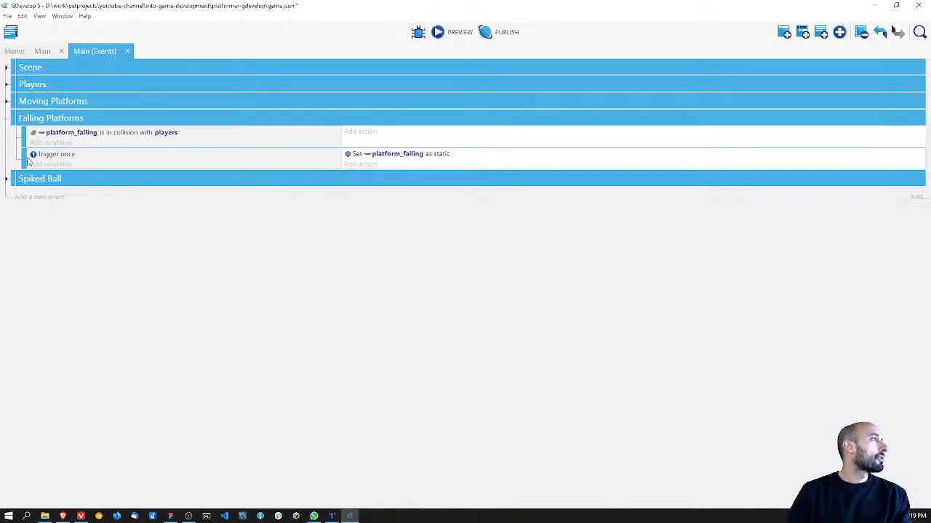
pyautogui.moveTo(29, 160); pyautogui.dragTo(28, 131)
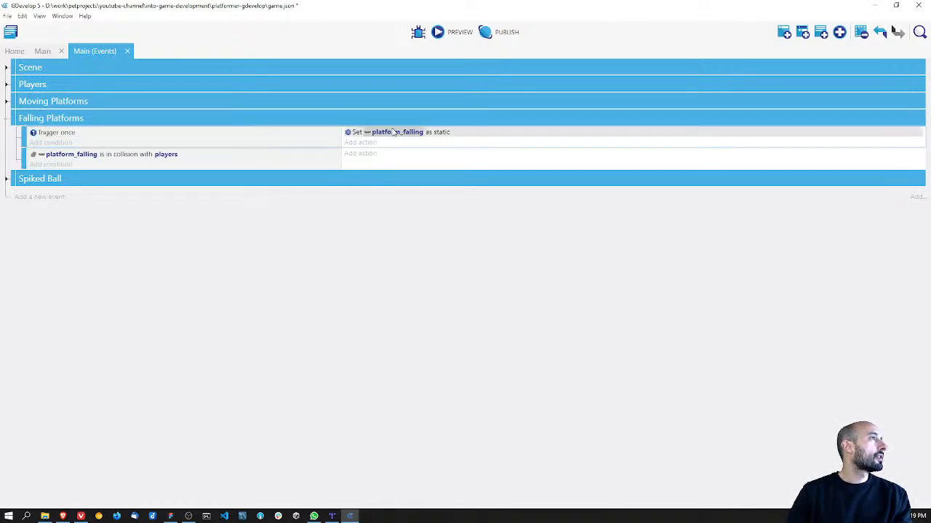
# Step: Add a "Set as dynamic" action for platform_falling to the event for its collision with players, and save the project
pyautogui.click(360, 153)
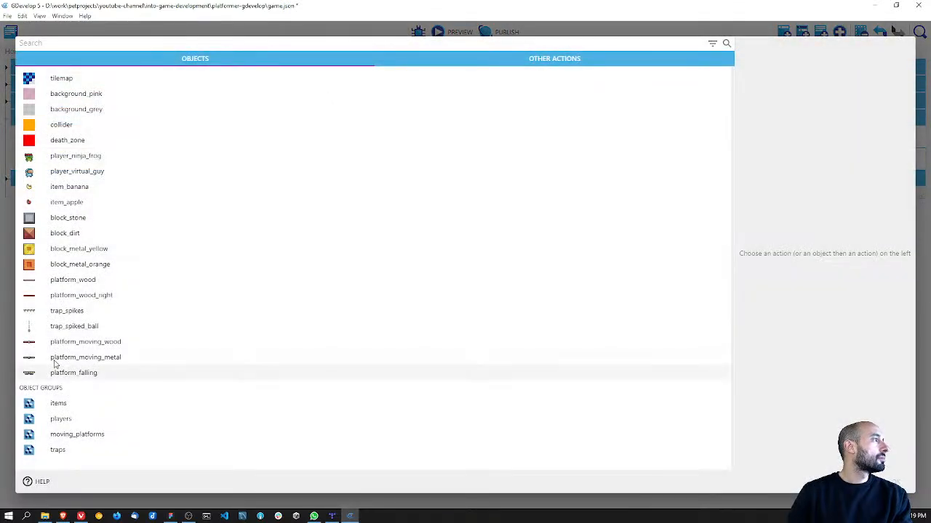
pyautogui.click(76, 373)
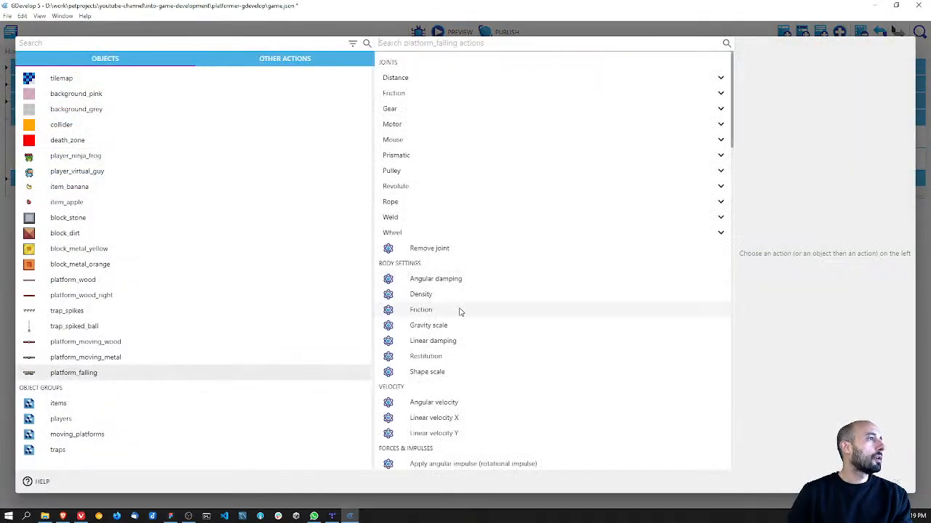
pyautogui.scroll(-4, 460, 312)
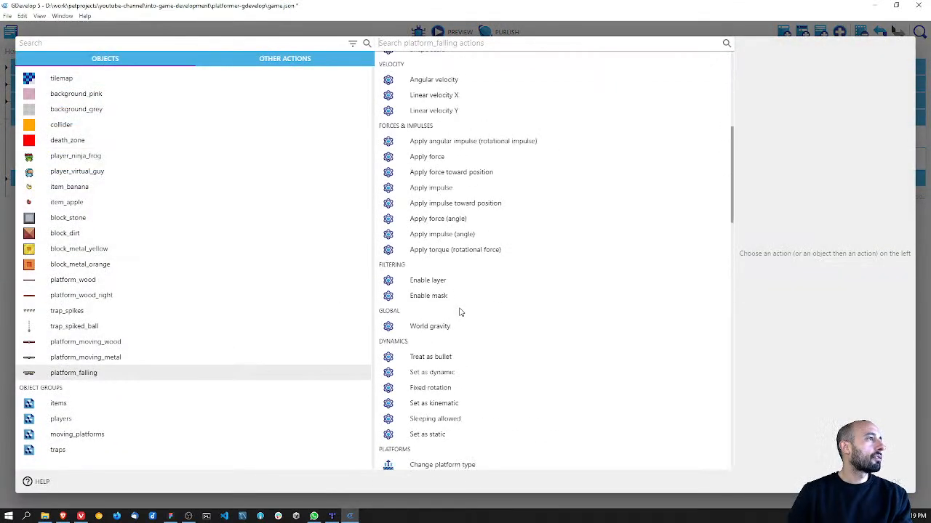
pyautogui.click(434, 373)
pyautogui.click(893, 472)
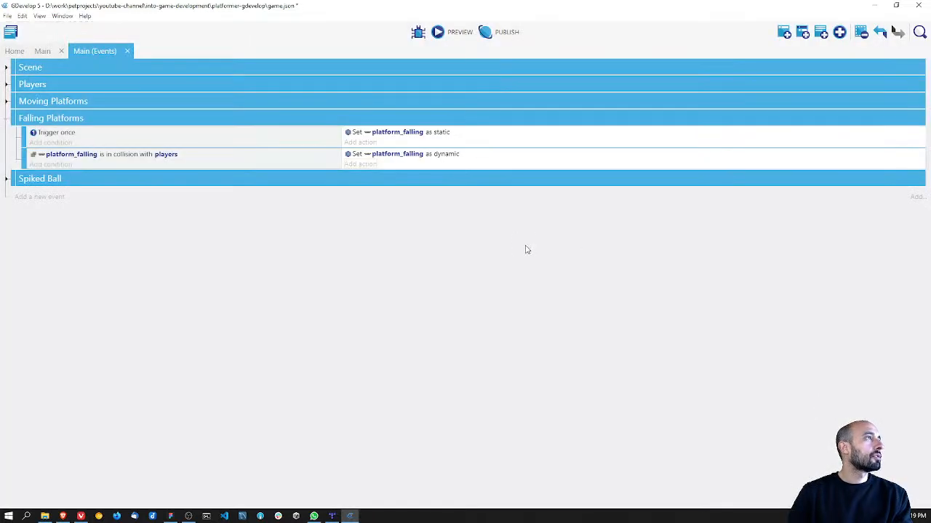
pyautogui.hotkey('ctrl', 's')
# Step: Preview the game, run and jump the players onto the falling platforms to test them, and close the preview
pyautogui.click(447, 32)
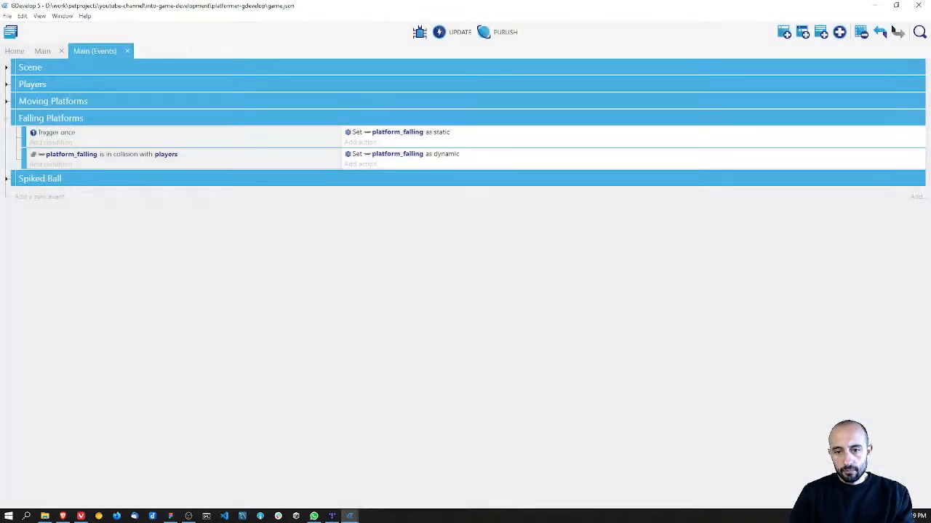
pyautogui.moveTo(364, 195); pyautogui.dragTo(367, 178)
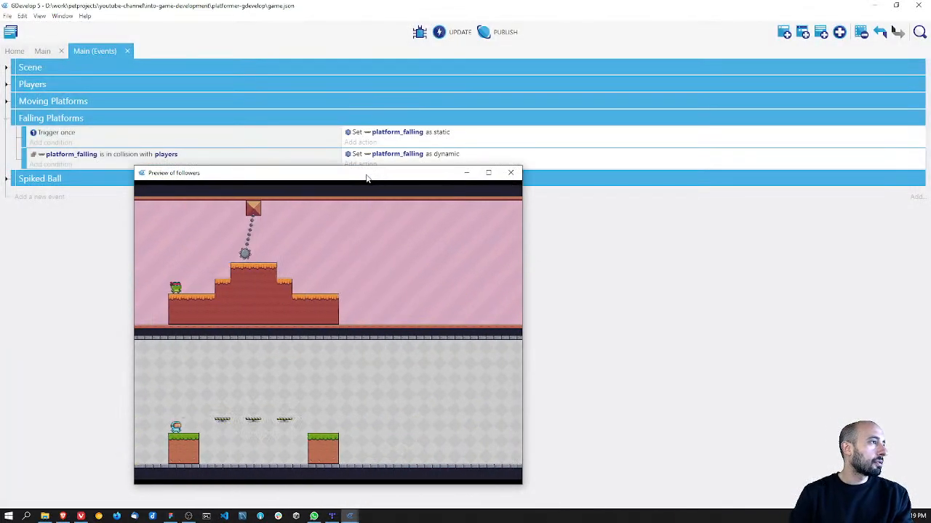
pyautogui.press('Right')
pyautogui.press('space')
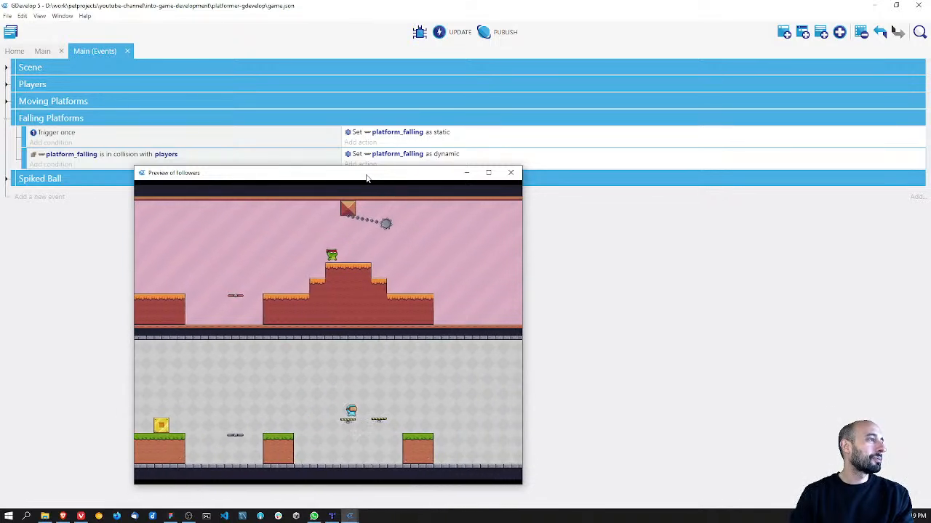
pyautogui.press('Right')
pyautogui.press('space')
pyautogui.press('Right')
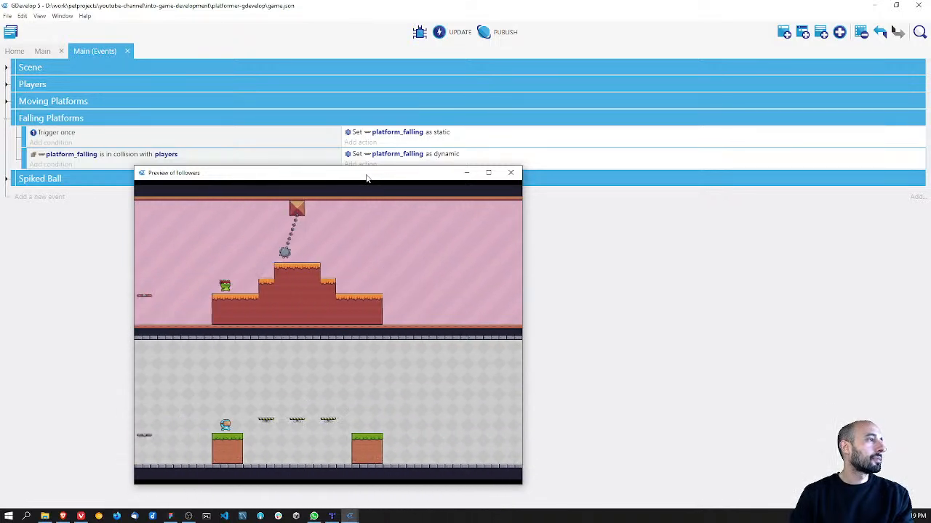
pyautogui.press('Right')
pyautogui.press('space')
pyautogui.press('Right')
pyautogui.press('space')
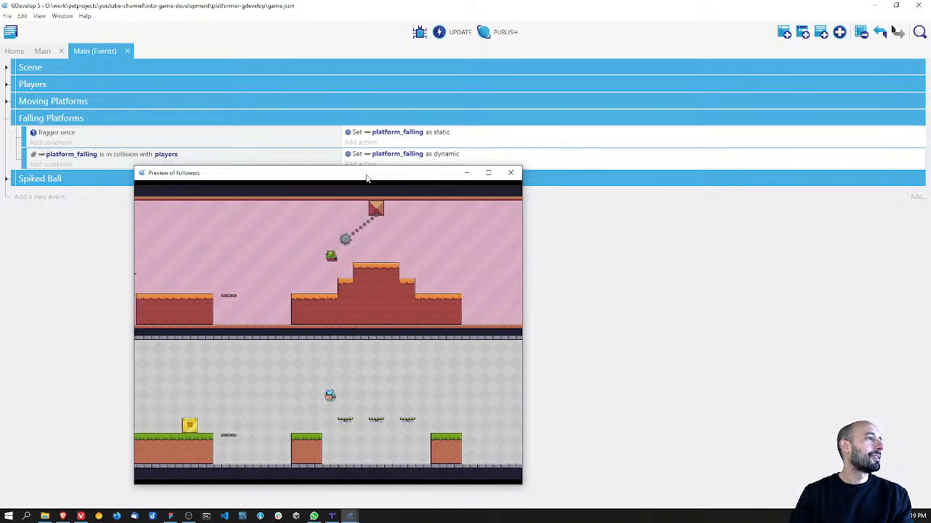
pyautogui.press('Right')
pyautogui.press('space')
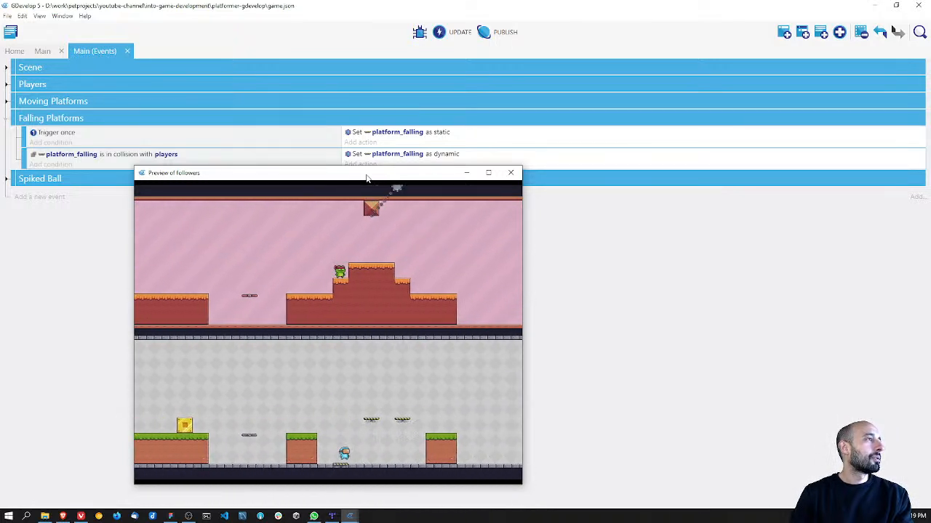
pyautogui.click(512, 174)
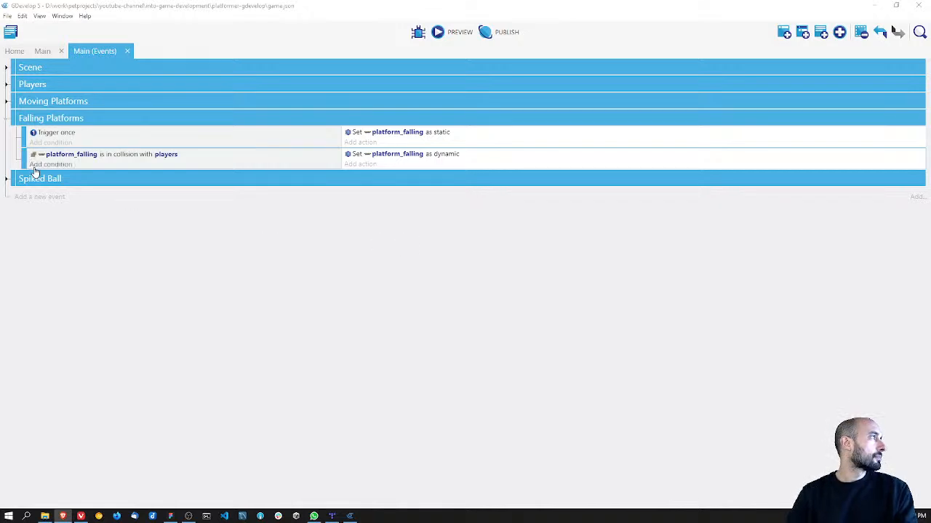
# Step: Search the available actions for the platform_falling collision event with "seconds", "after" and "time", and clear the search
pyautogui.click(364, 163)
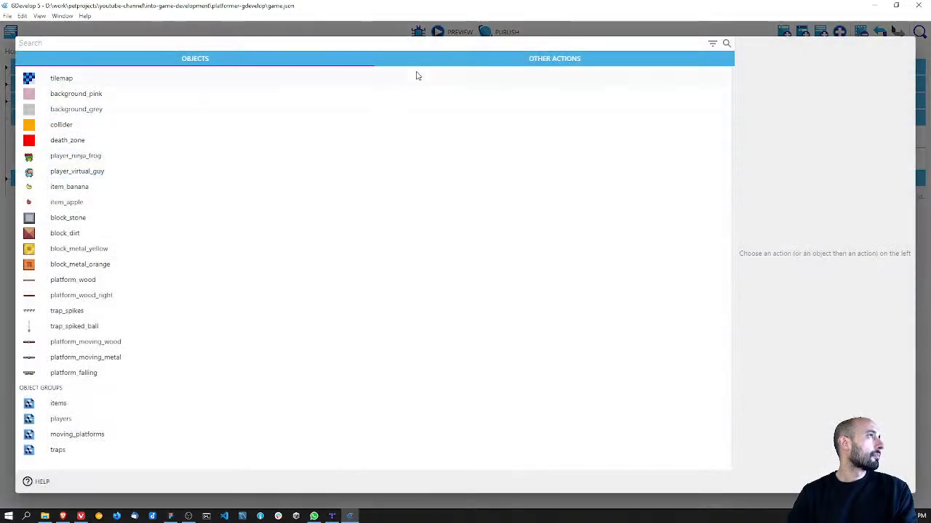
pyautogui.write('seconds')
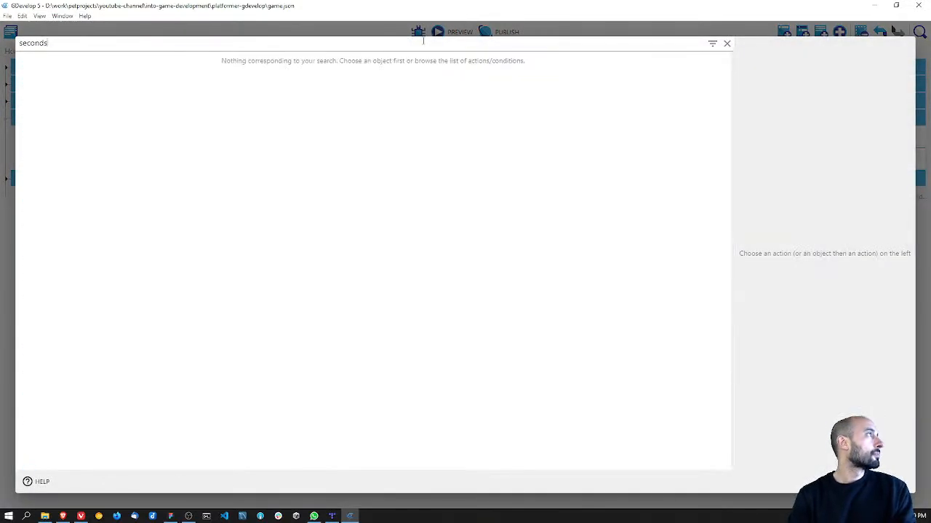
pyautogui.press('BackSpace')
pyautogui.press('BackSpace')
pyautogui.press('BackSpace')
pyautogui.press('BackSpace')
pyautogui.press('BackSpace')
pyautogui.press('BackSpace')
pyautogui.press('BackSpace')
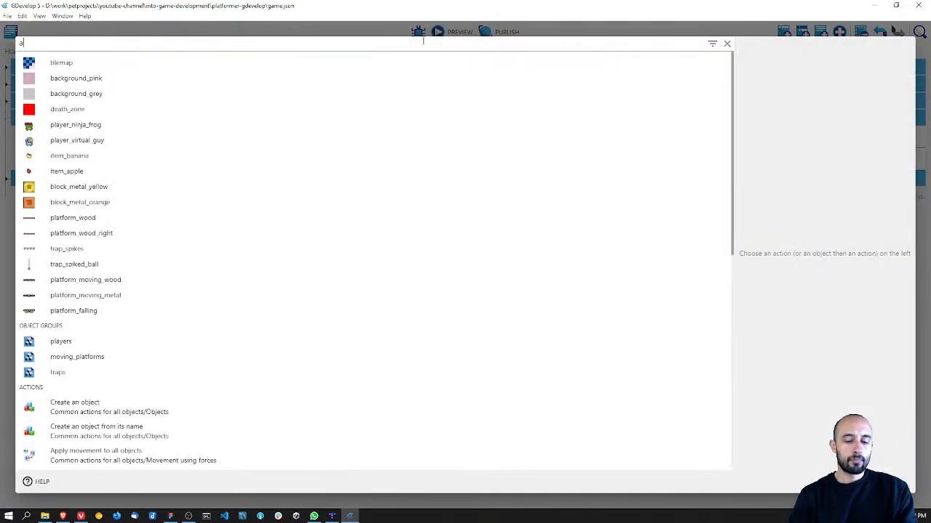
pyautogui.write('after')
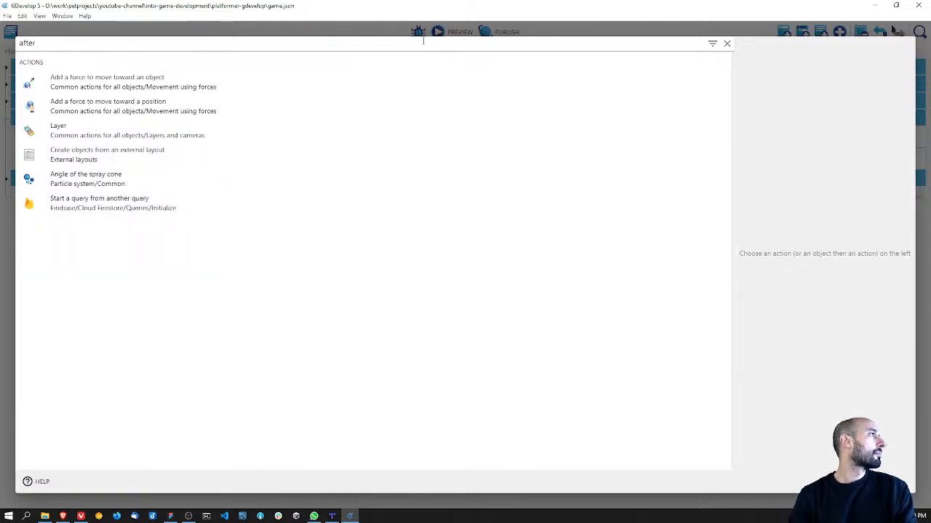
pyautogui.press('BackSpace')
pyautogui.press('BackSpace')
pyautogui.press('BackSpace')
pyautogui.press('BackSpace')
pyautogui.press('BackSpace')
pyautogui.press('BackSpace')
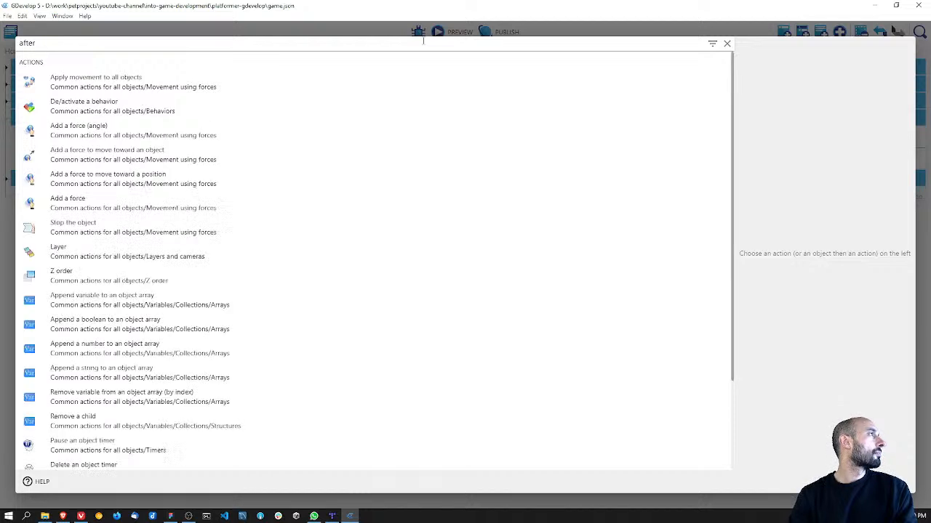
pyautogui.write('second')
pyautogui.press('BackSpace')
pyautogui.press('BackSpace')
pyautogui.press('BackSpace')
pyautogui.press('BackSpace')
pyautogui.press('BackSpace')
pyautogui.press('BackSpace')
pyautogui.write('time')
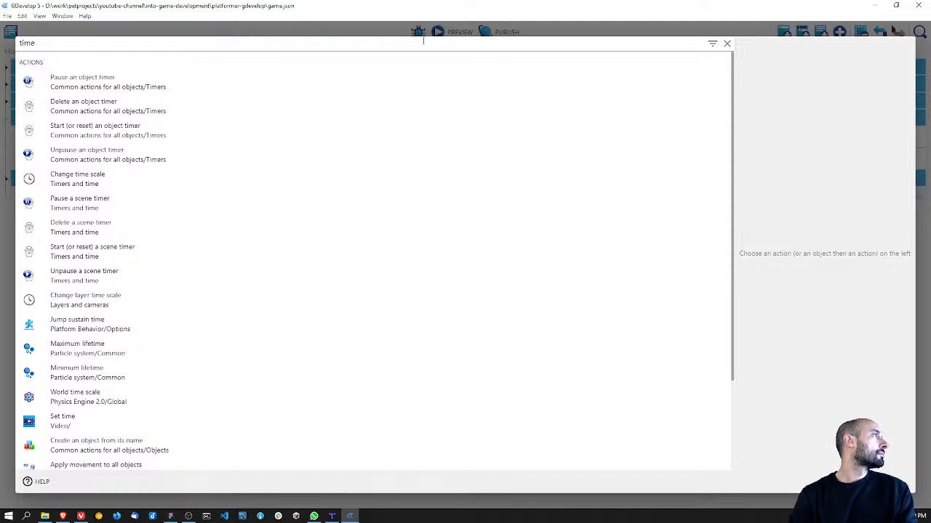
pyautogui.click(727, 43)
# Step: Add a "Start (or reset) a scene timer" action with the timer name "Timer" to the platform_falling collision event
pyautogui.click(583, 64)
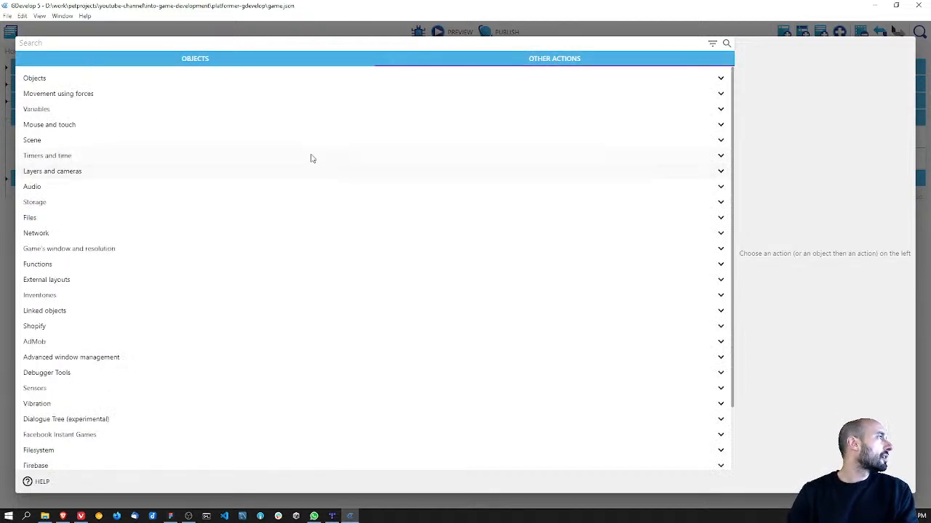
pyautogui.click(193, 154)
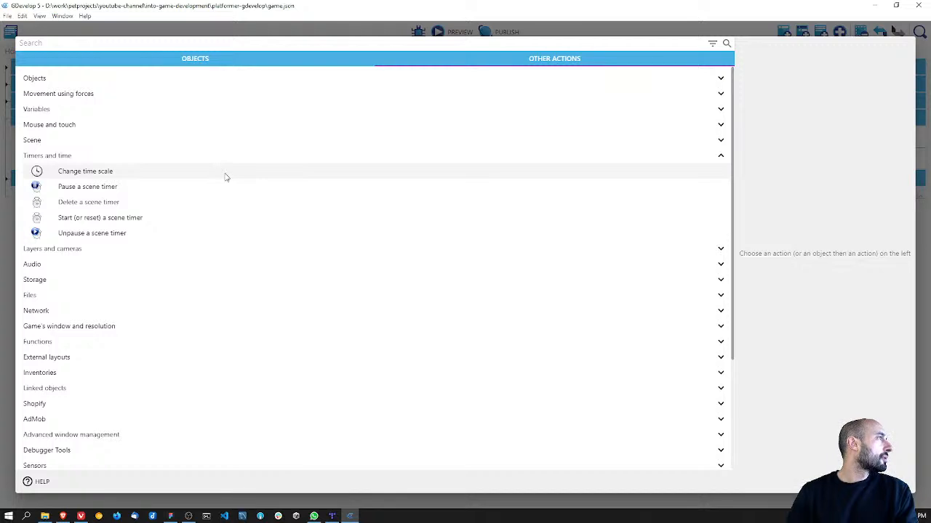
pyautogui.click(222, 224)
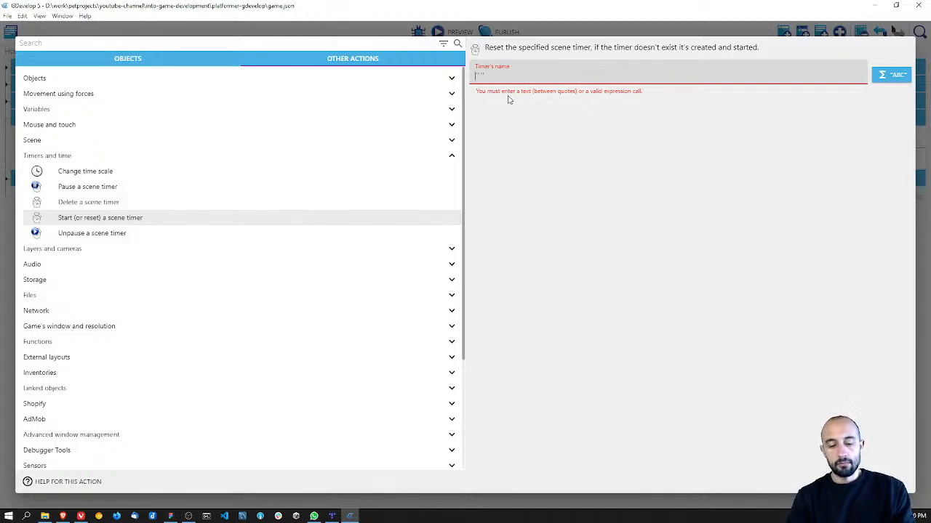
pyautogui.write('Timer')
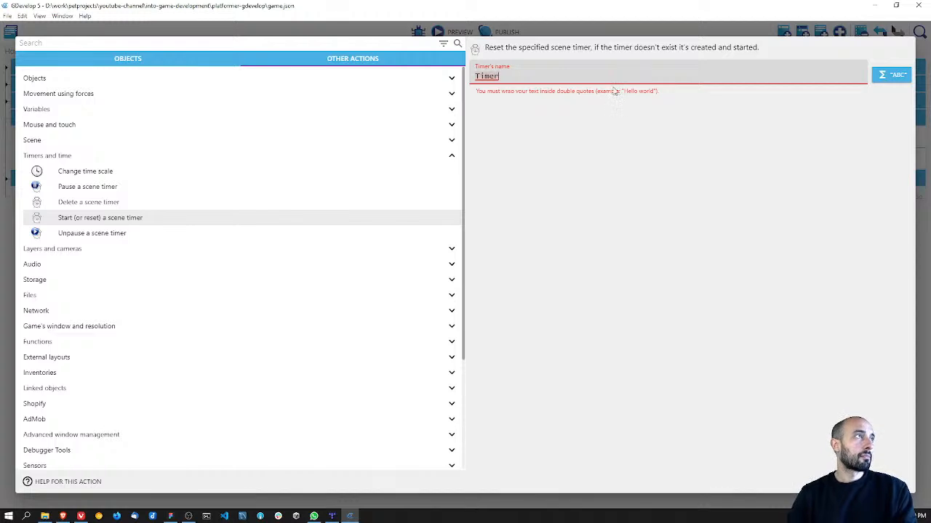
pyautogui.press('Home')
pyautogui.write('"')
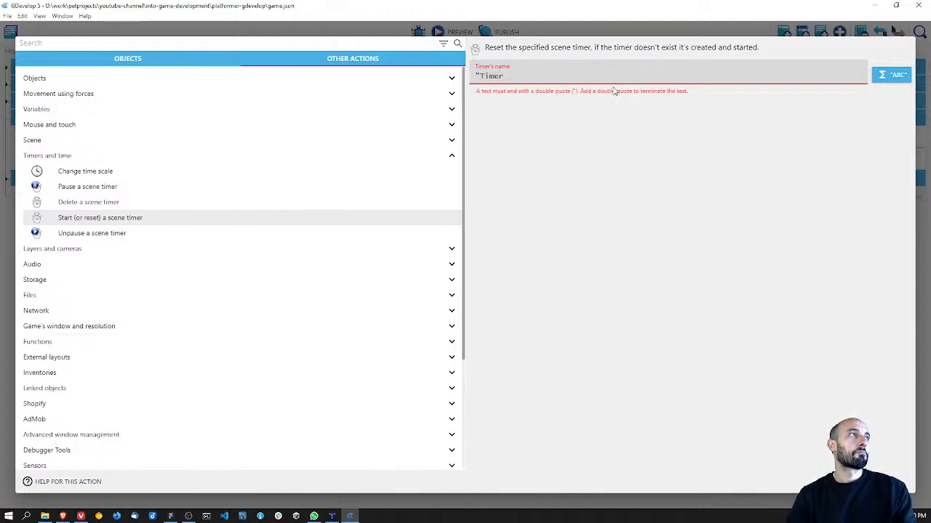
pyautogui.write('"')
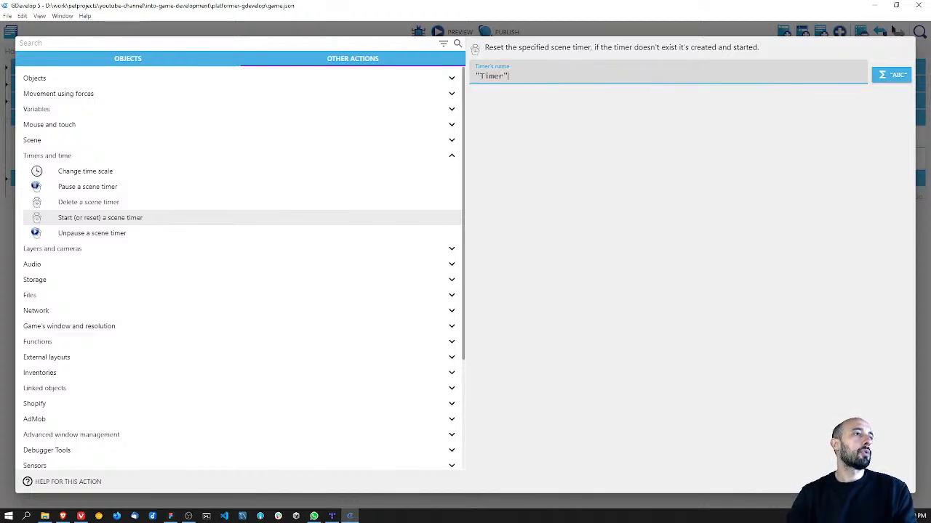
pyautogui.click(892, 482)
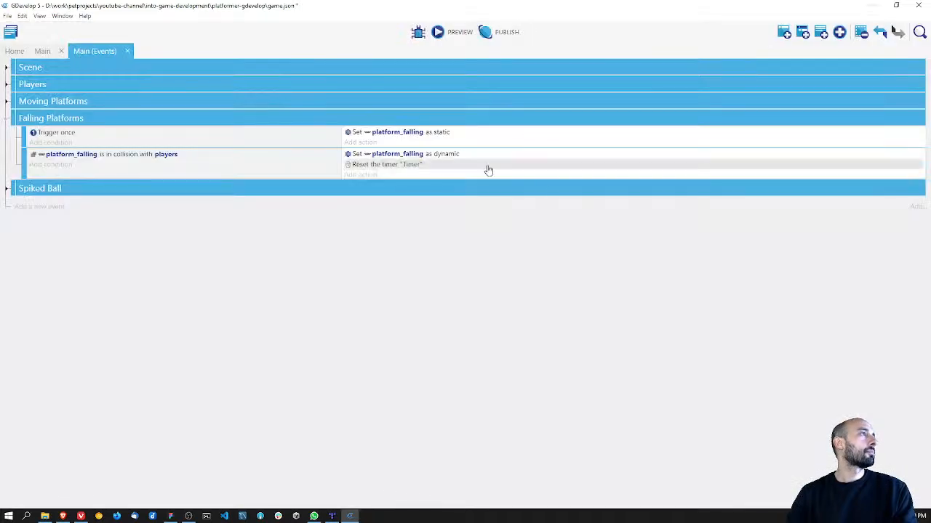
# Step: Delete the "Timer" reset action from the platform_falling collision event
pyautogui.click(378, 167)
pyautogui.rightClick(378, 166)
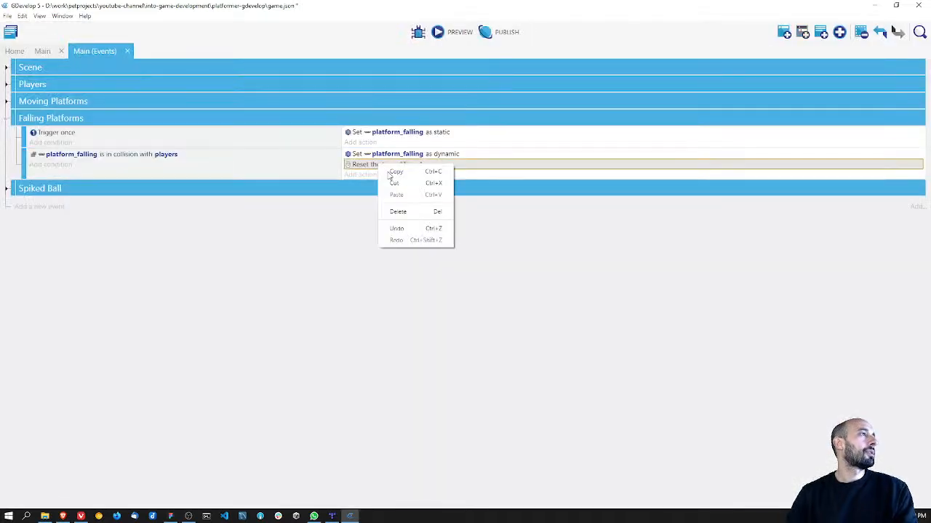
pyautogui.click(413, 210)
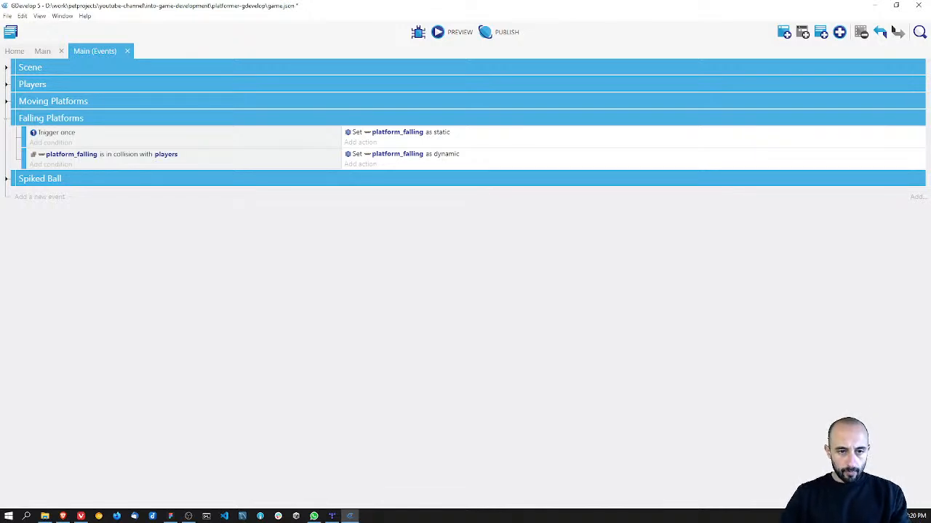
pyautogui.hotkey('alt', 'Tab')
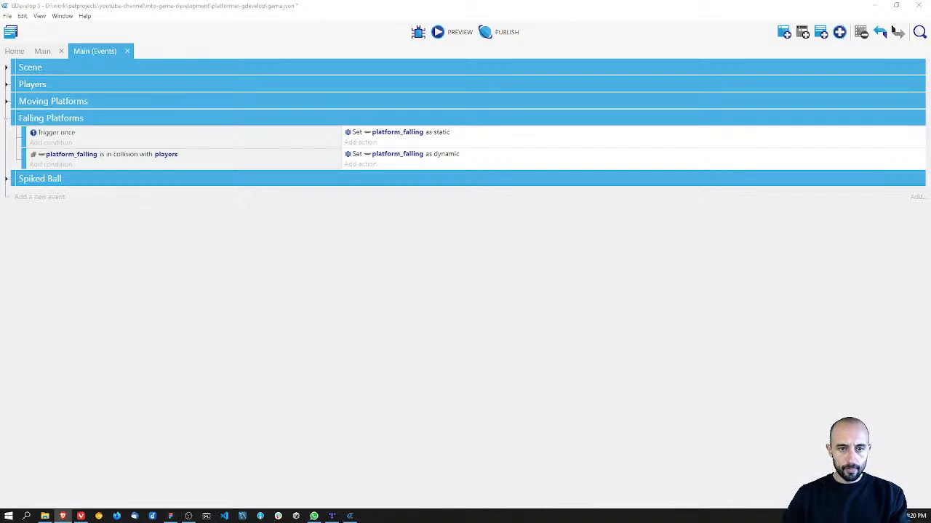
pyautogui.click(844, 36)
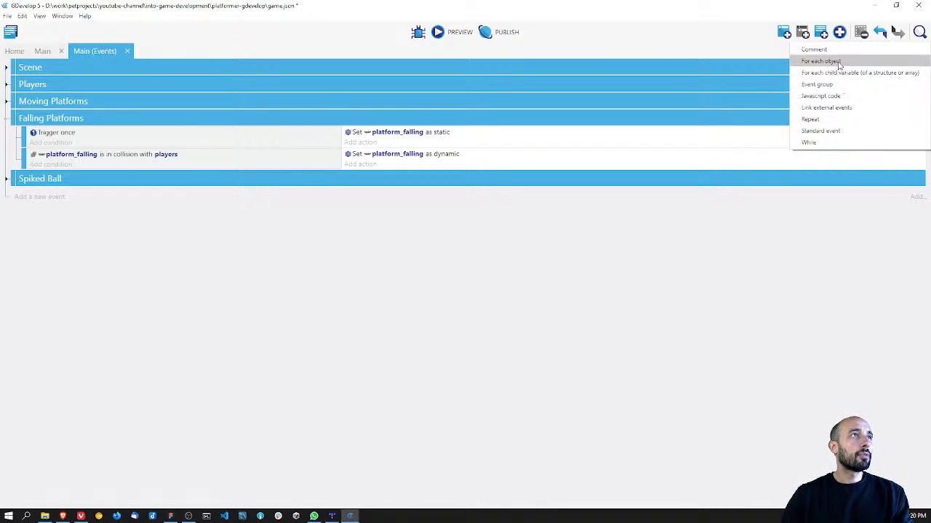
pyautogui.hotkey('alt', 'Tab')
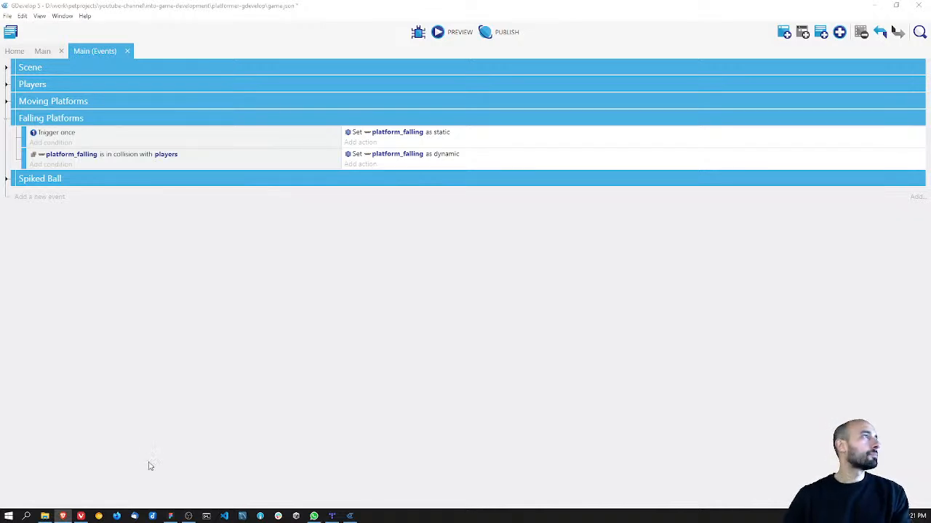
# Step: Add a "Start (or reset) a scene timer" action with the timer name "Platform" to the platform_falling collision event
pyautogui.click(358, 164)
pyautogui.click(493, 61)
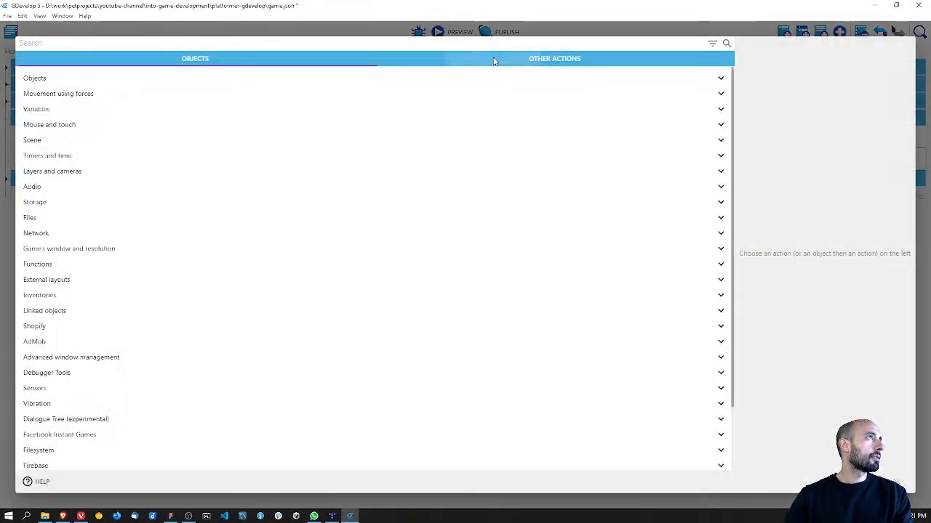
pyautogui.click(51, 156)
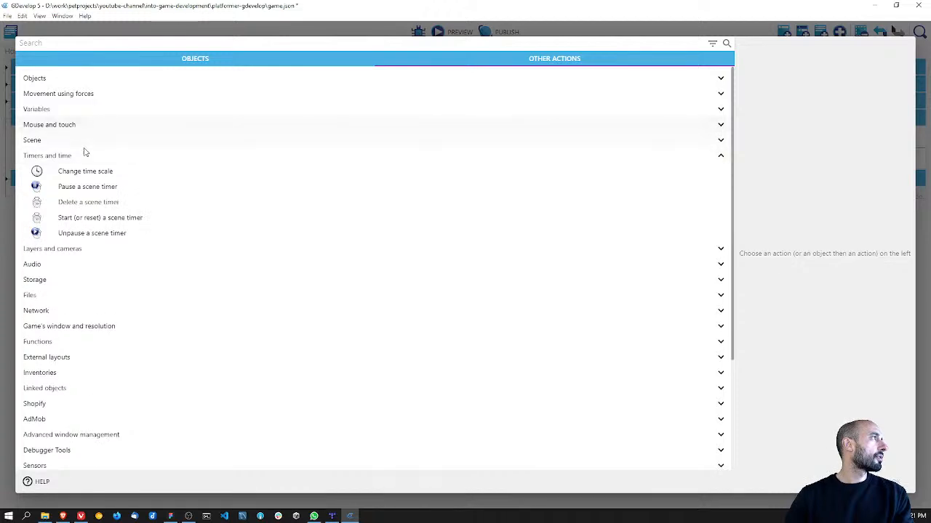
pyautogui.click(91, 217)
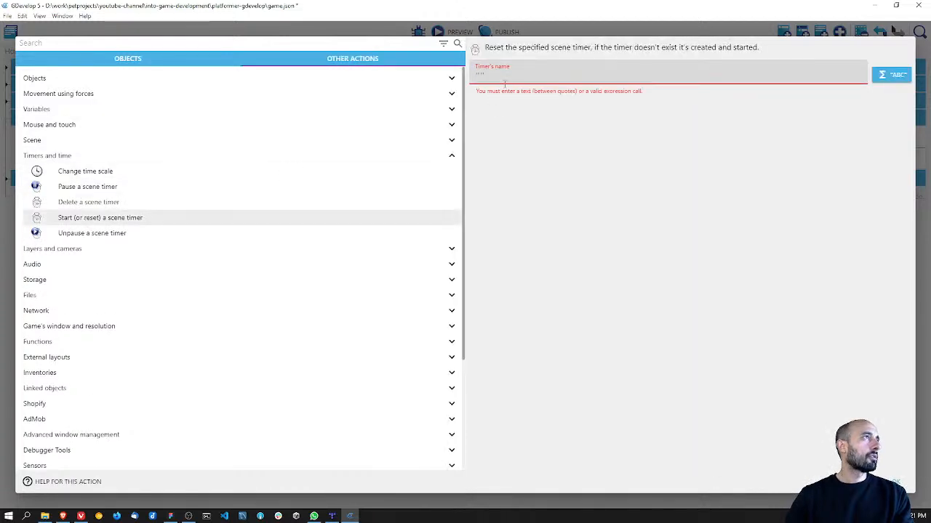
pyautogui.write('""')
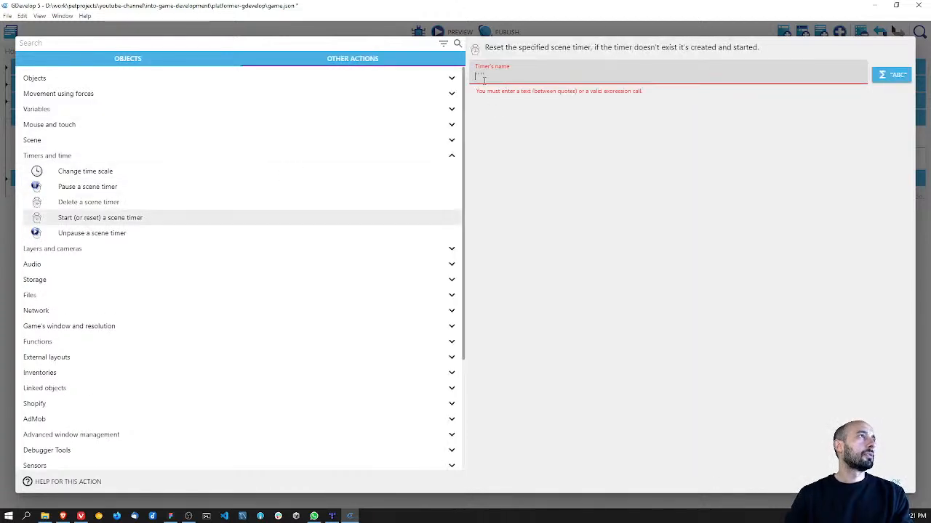
pyautogui.hotkey('ctrl', 'a')
pyautogui.write('""')
pyautogui.press('Left')
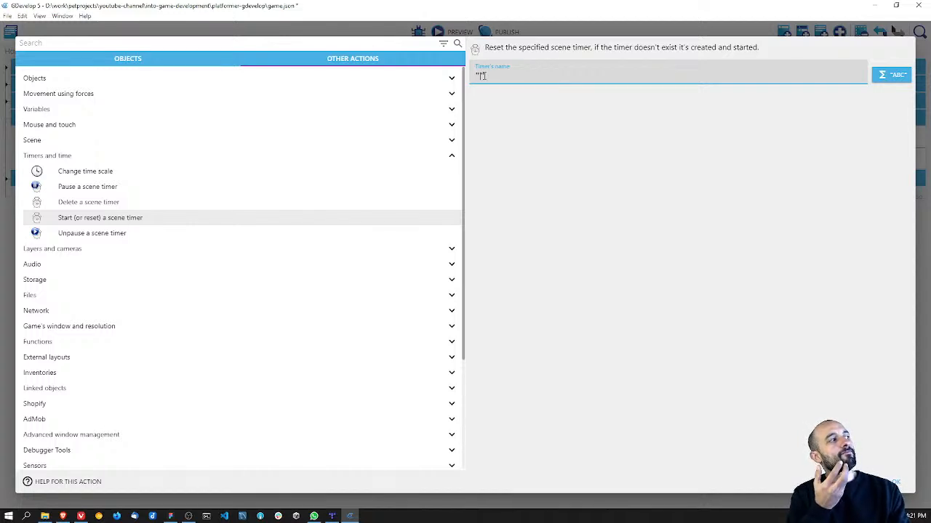
pyautogui.write('Platform')
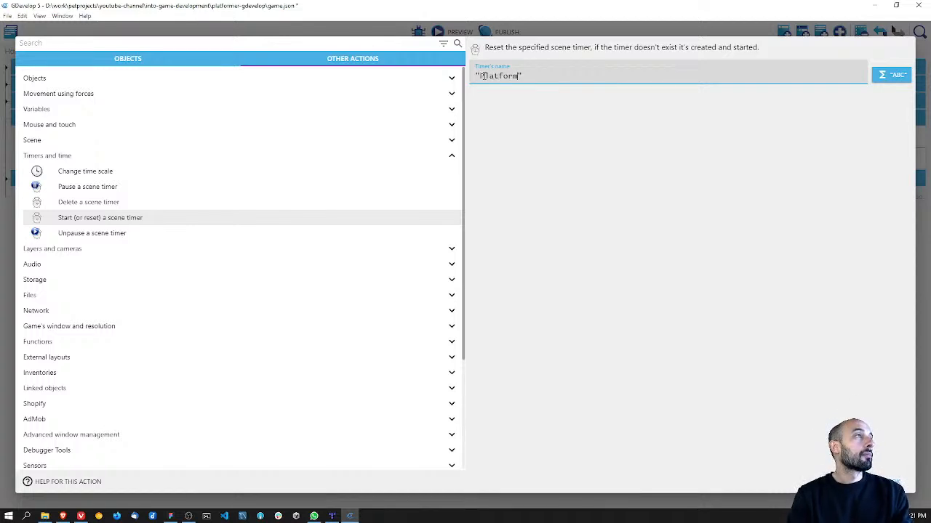
pyautogui.press('Return')
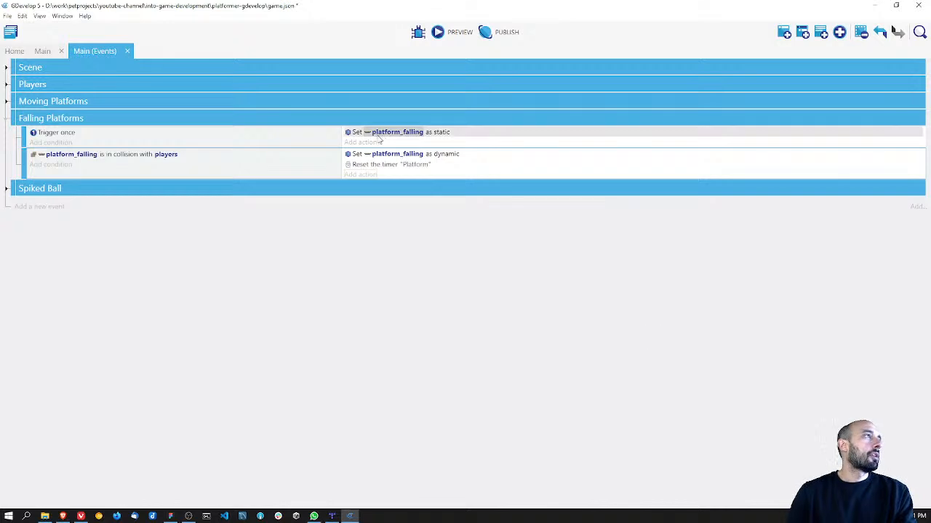
# Step: Reopen the "Platform" timer reset action to review its settings and the available timer actions, and close it
pyautogui.click(390, 168)
pyautogui.rightClick(389, 167)
pyautogui.click(386, 167)
pyautogui.doubleClick(386, 167)
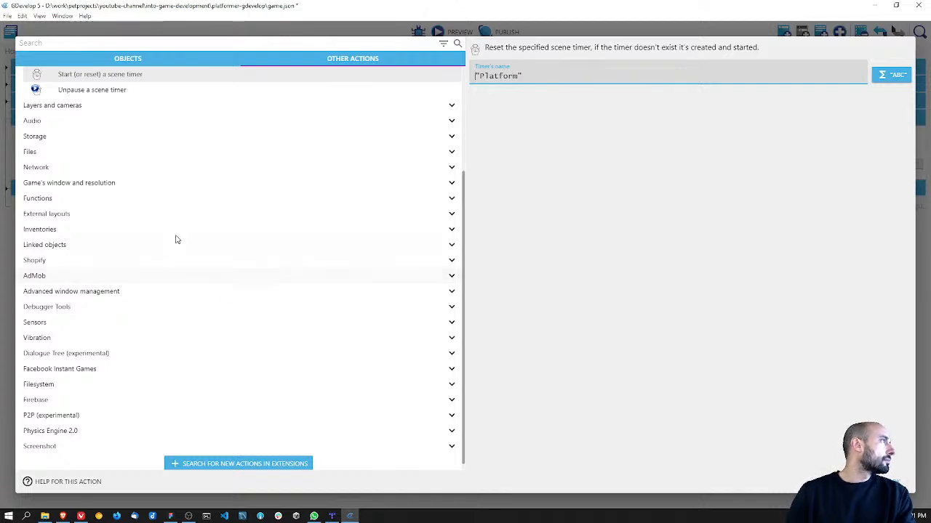
pyautogui.scroll(2, 59, 153)
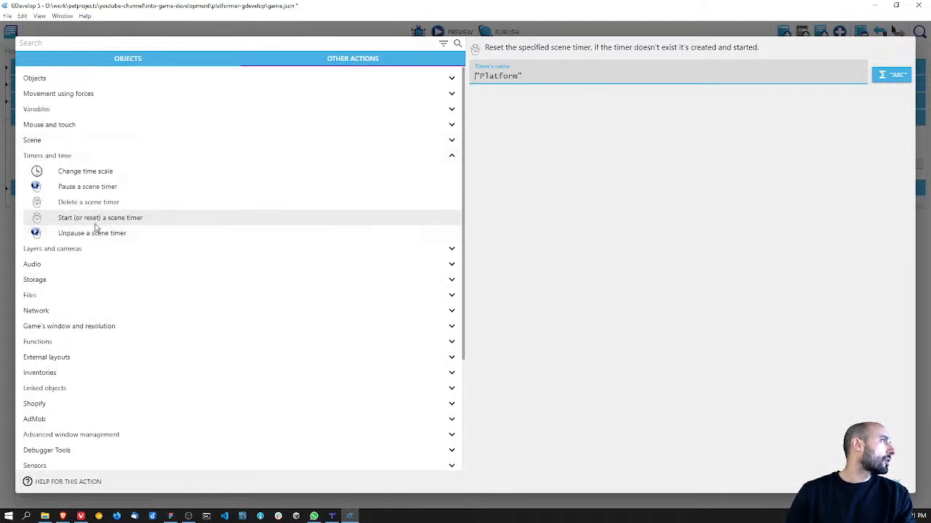
pyautogui.click(851, 182)
pyautogui.click(896, 482)
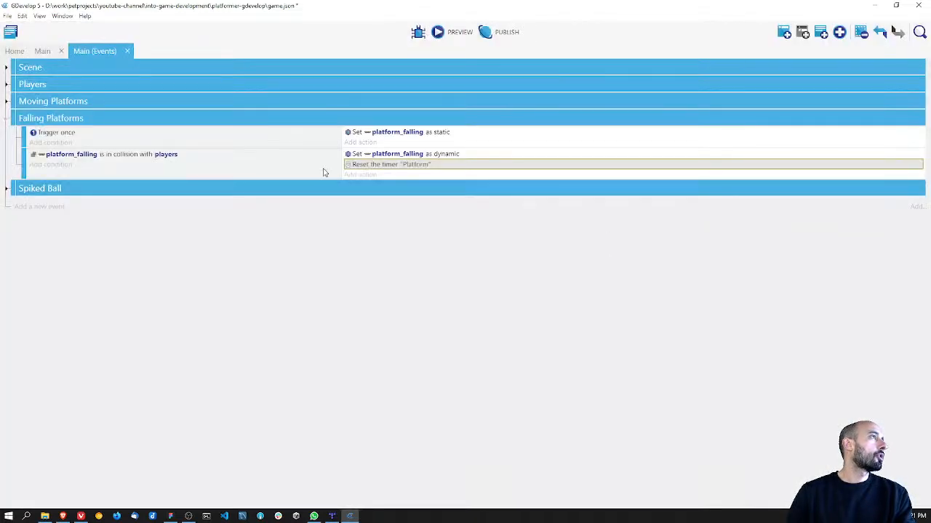
pyautogui.click(45, 165)
pyautogui.press('Escape')
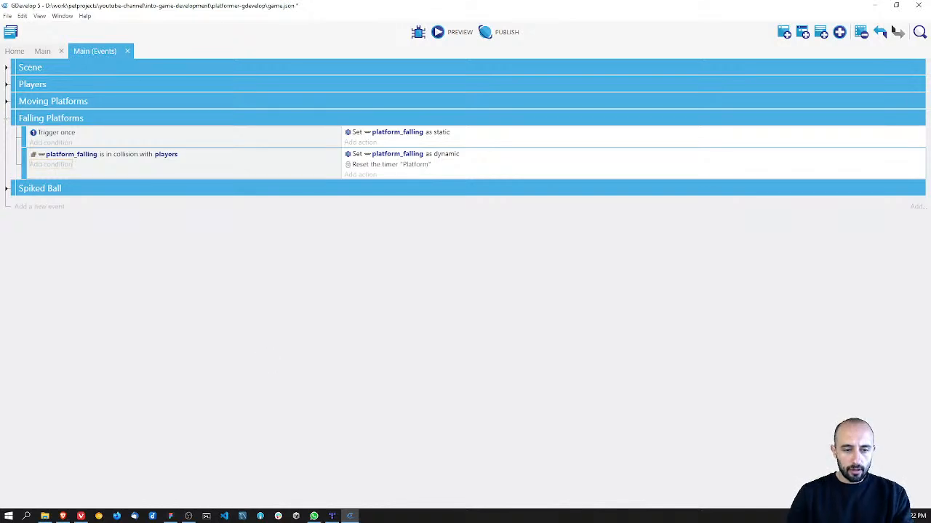
# Step: Add a sub-event to the Falling Platforms group and begin a "Value of an object timer" condition for platform_falling
pyautogui.rightClick(44, 127)
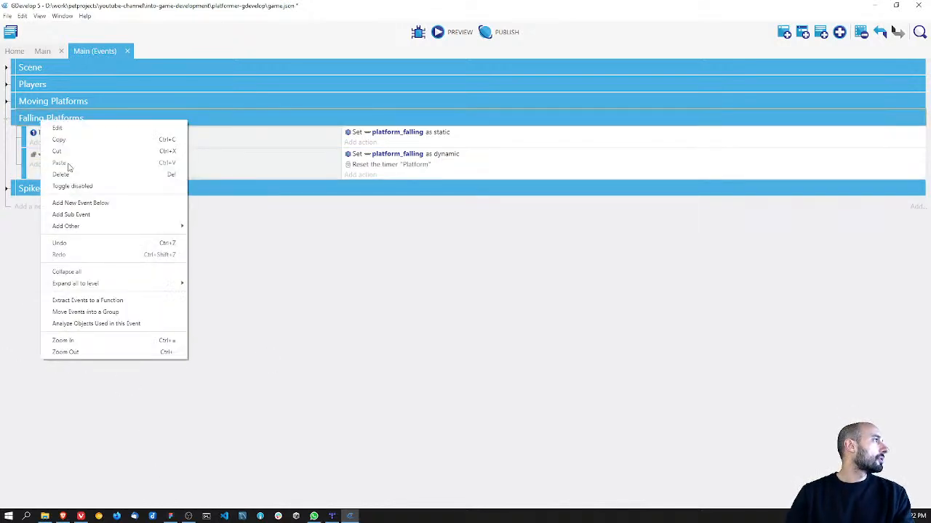
pyautogui.click(72, 214)
pyautogui.click(68, 188)
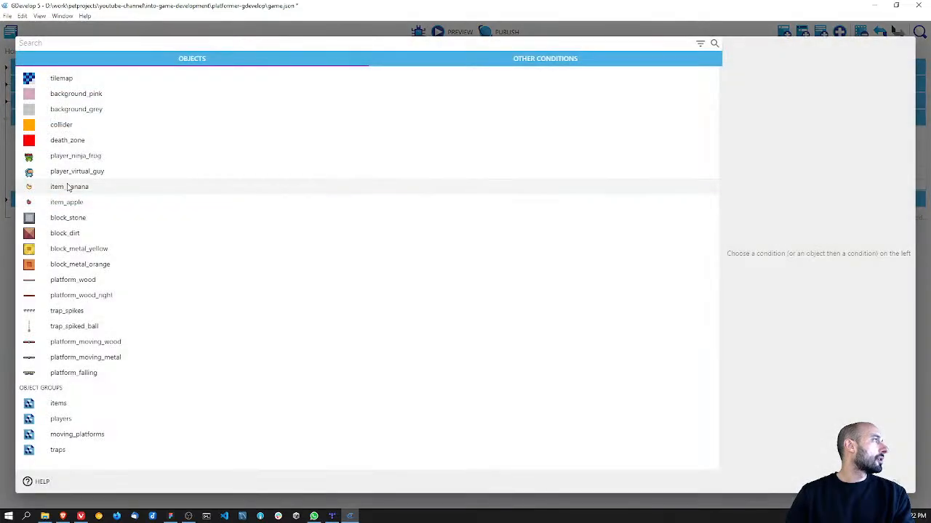
pyautogui.write('timer')
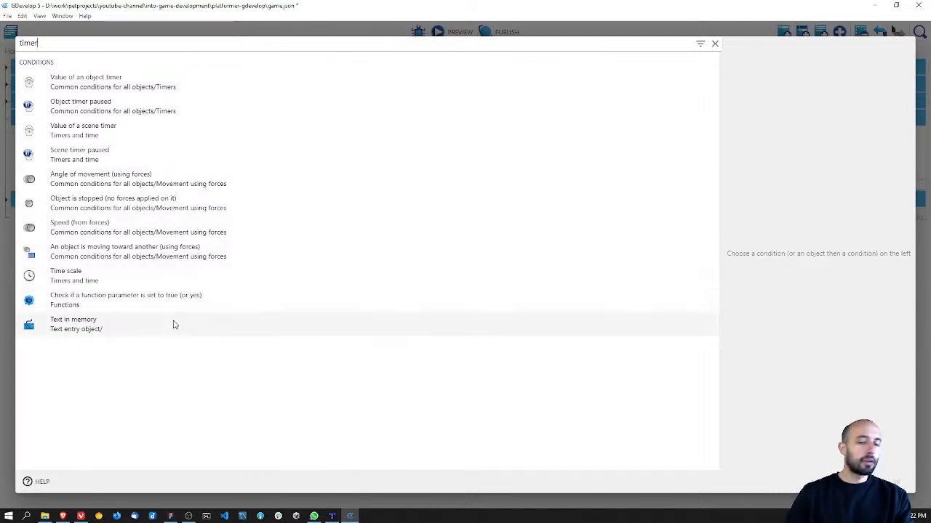
pyautogui.click(159, 88)
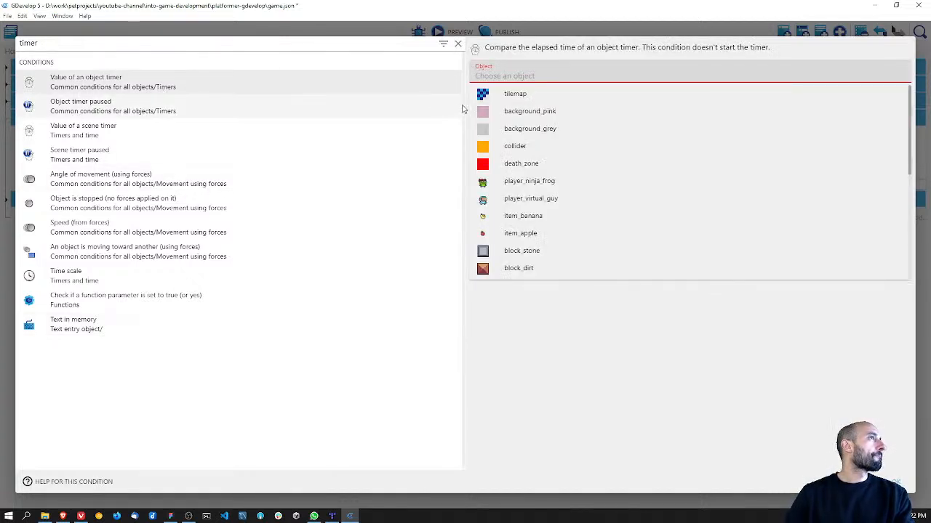
pyautogui.scroll(-10, 563, 248)
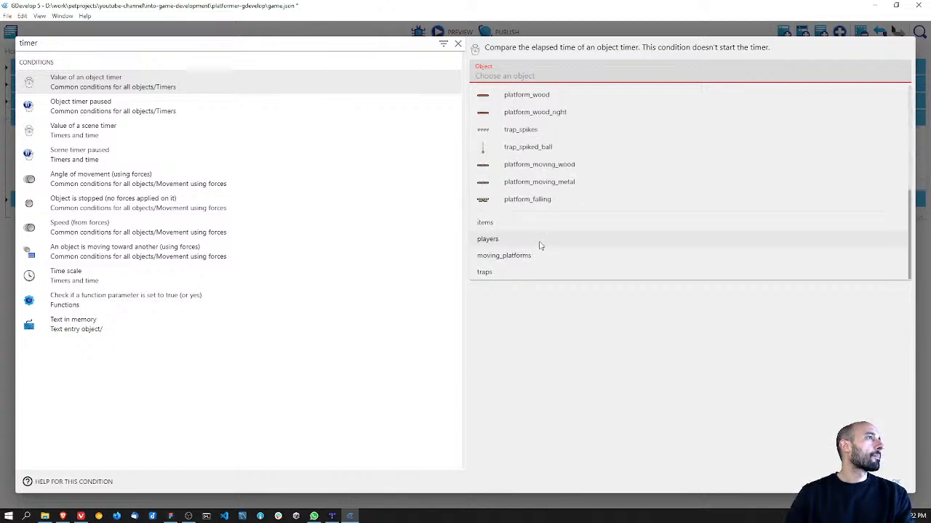
pyautogui.click(538, 200)
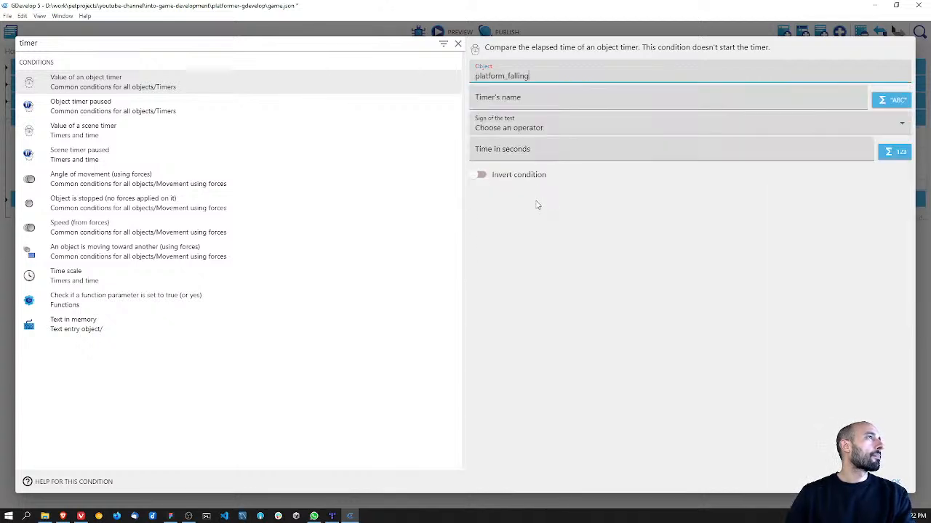
# Step: Complete the platform_falling object timer condition with the timer name "Platform", the greater than operator and 2 seconds
pyautogui.click(541, 101)
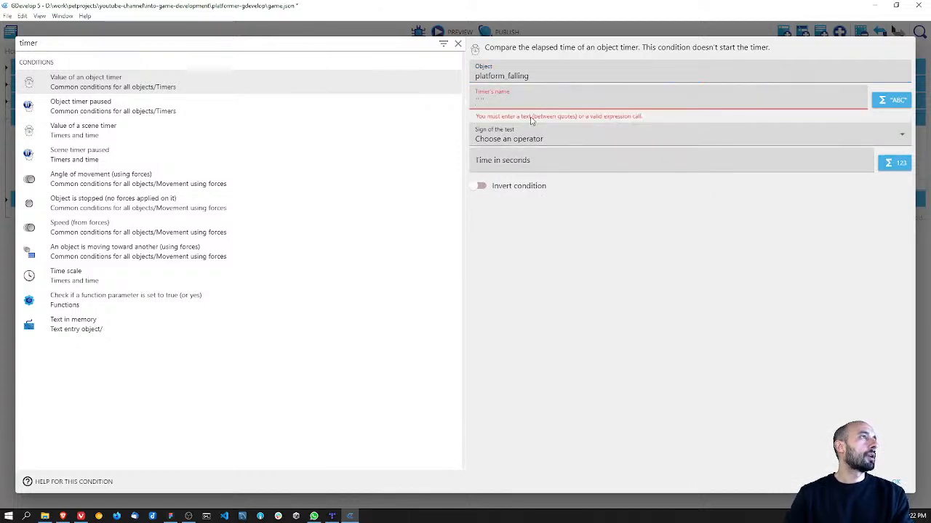
pyautogui.write('"Pla')
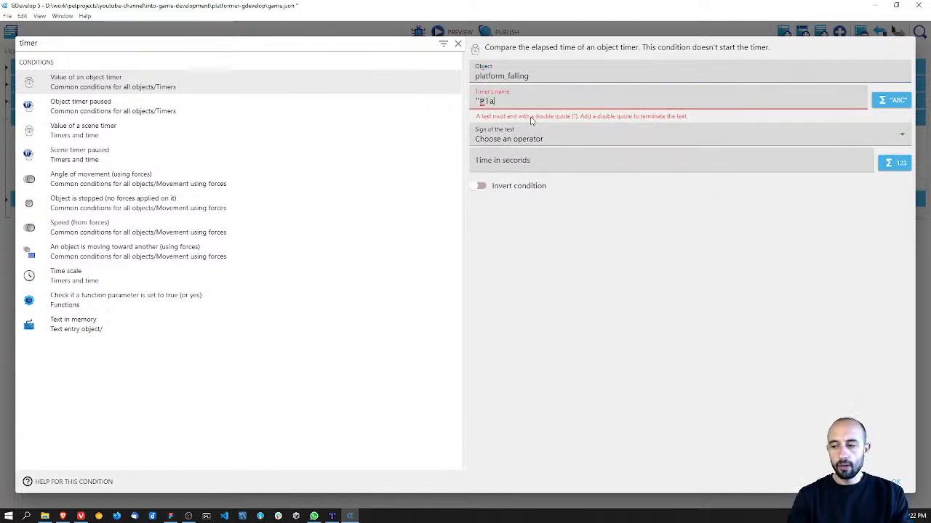
pyautogui.write('tform"')
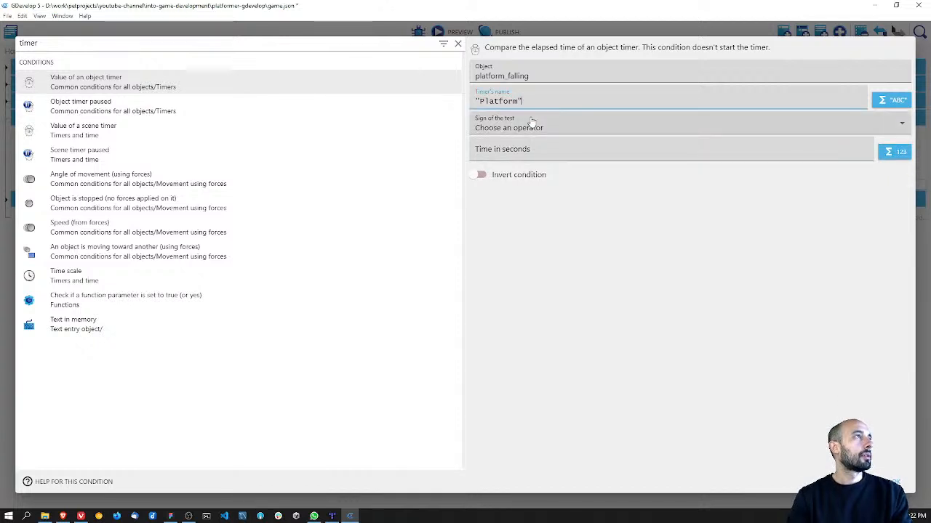
pyautogui.click(532, 122)
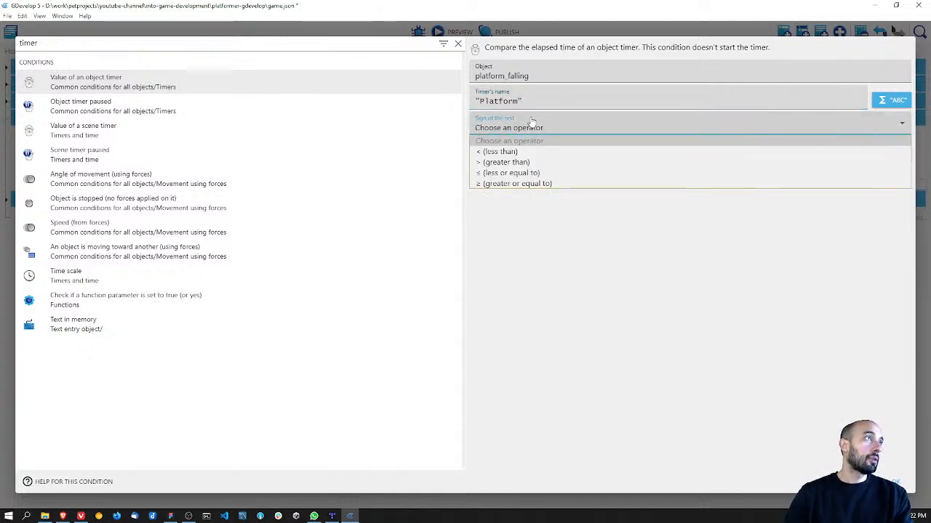
pyautogui.click(530, 160)
pyautogui.click(522, 154)
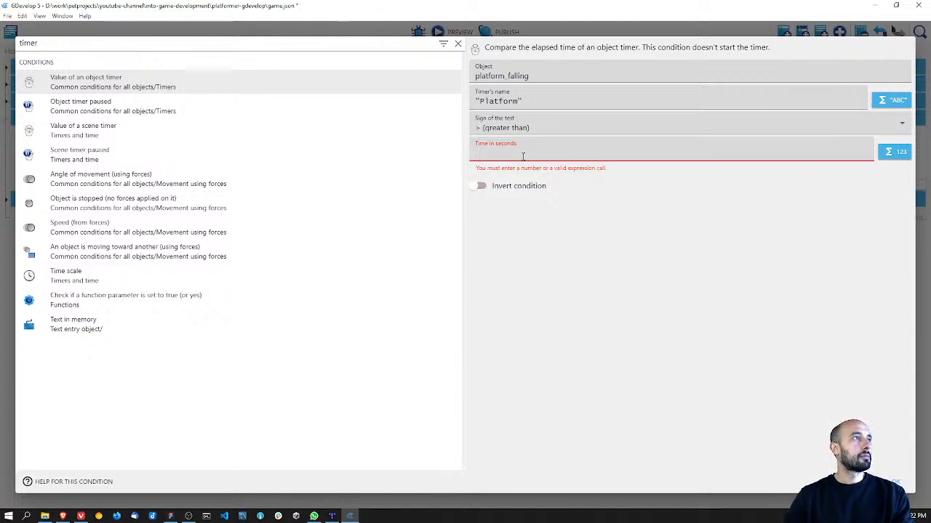
pyautogui.write('2')
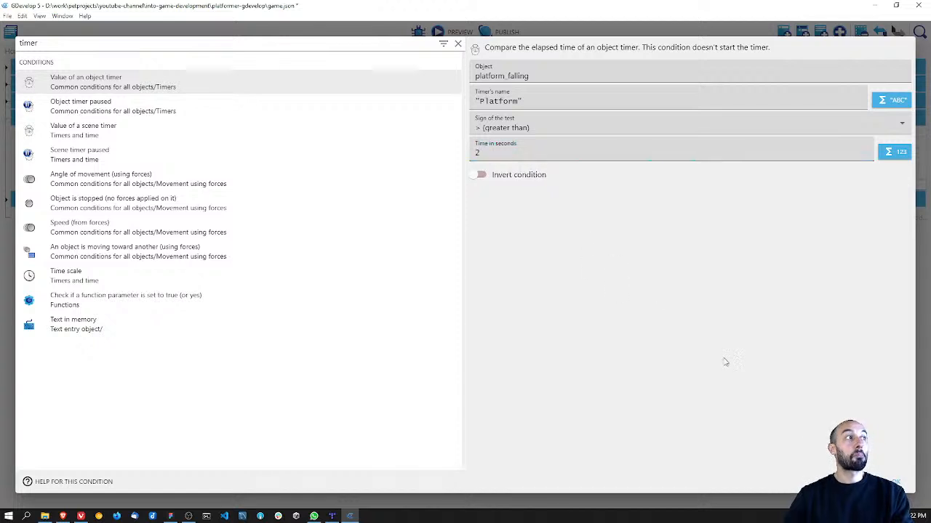
pyautogui.click(896, 482)
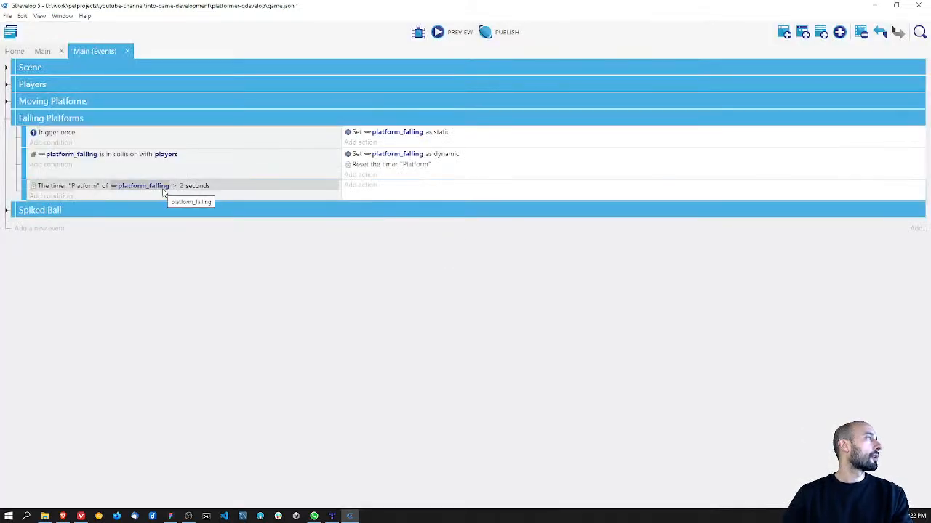
# Step: Move the "Set platform_falling as dynamic" action from the collision event to the "Platform" timer event and save the project
pyautogui.moveTo(395, 155); pyautogui.dragTo(409, 187)
pyautogui.hotkey('ctrl', 's')
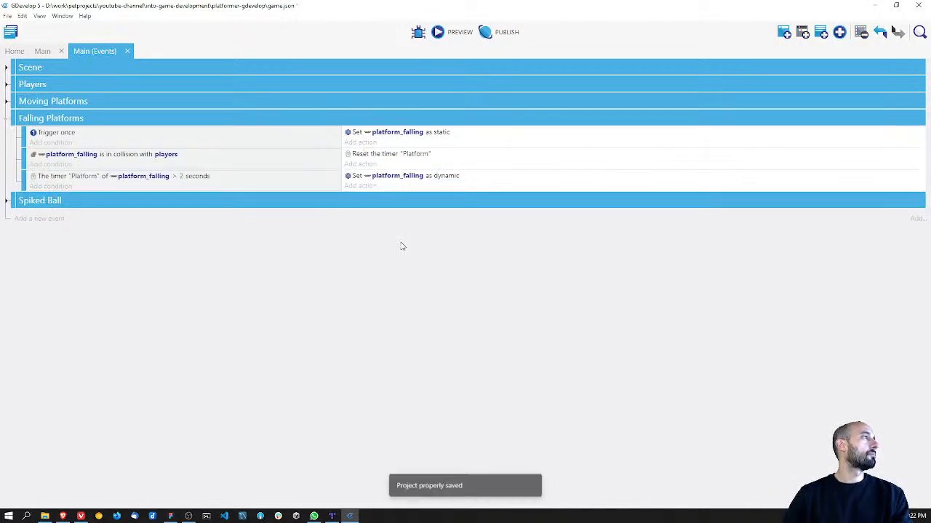
# Step: Preview the game, jump the players onto the falling platforms to test the delayed drop, and close the preview
pyautogui.click(452, 32)
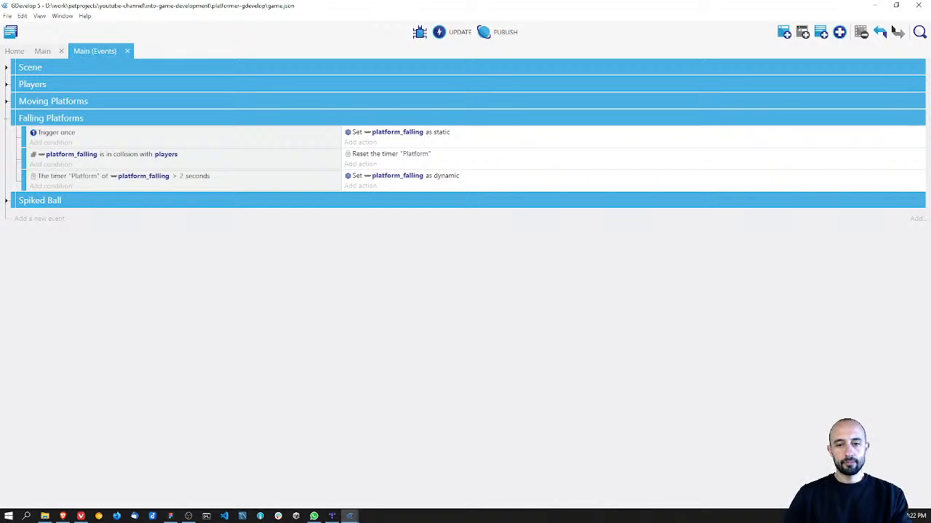
pyautogui.moveTo(236, 194); pyautogui.dragTo(230, 175)
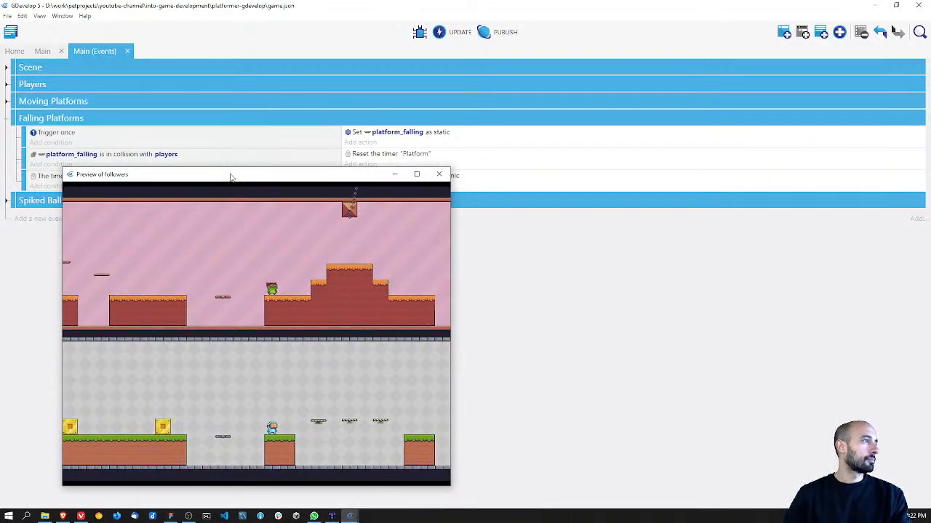
pyautogui.press('Right')
pyautogui.press('space')
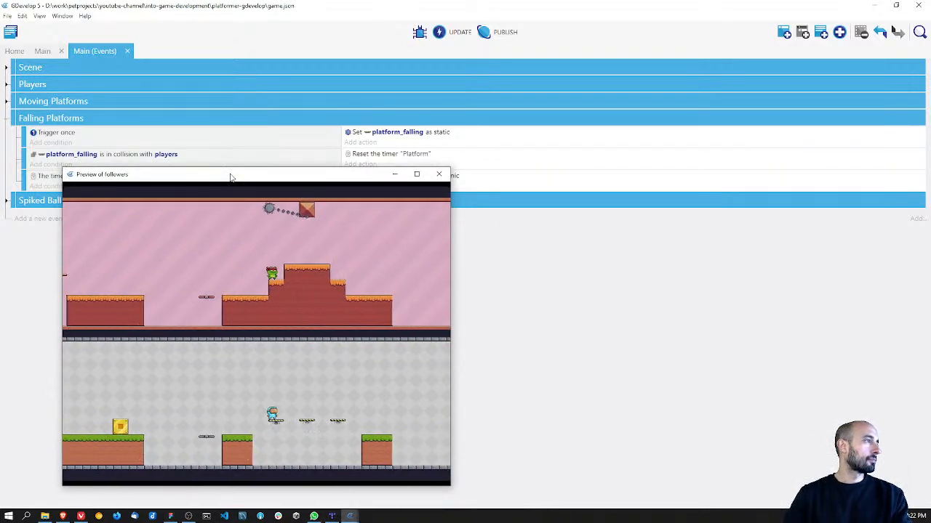
pyautogui.press('Left')
pyautogui.press('space')
pyautogui.press('Right')
pyautogui.press('space')
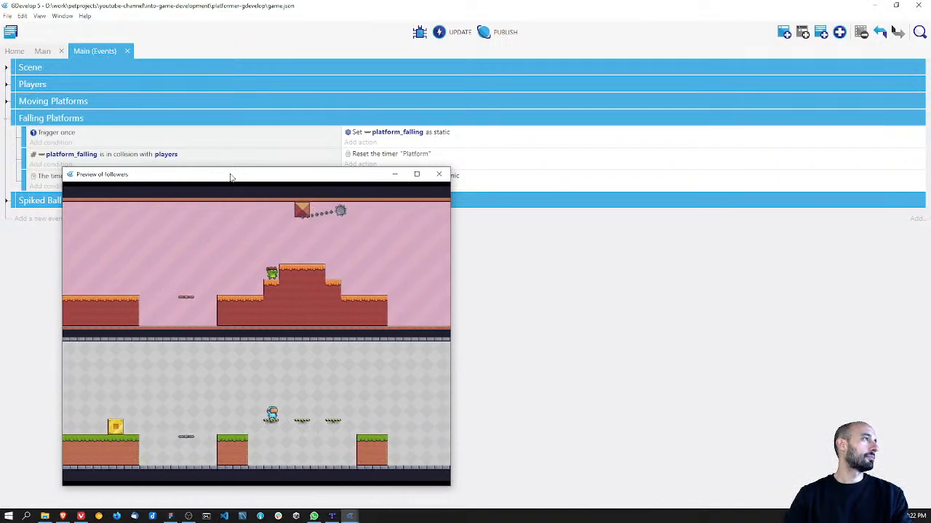
pyautogui.press('Right')
pyautogui.press('space')
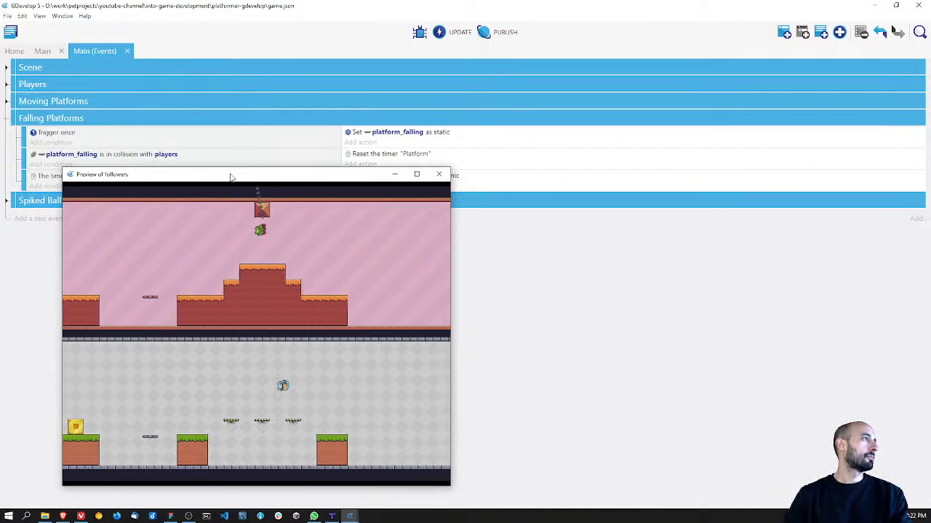
pyautogui.press('Left')
pyautogui.press('Right')
pyautogui.press('space')
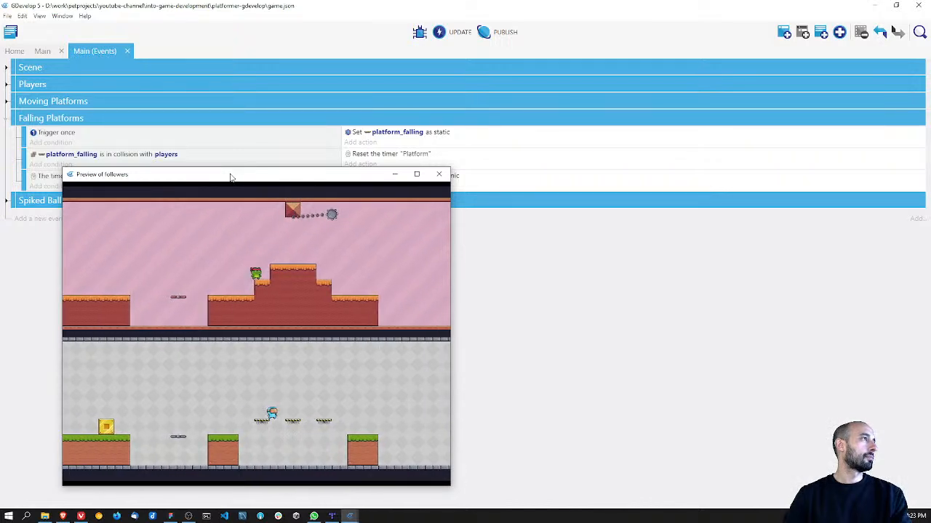
pyautogui.press('space')
pyautogui.press('Right')
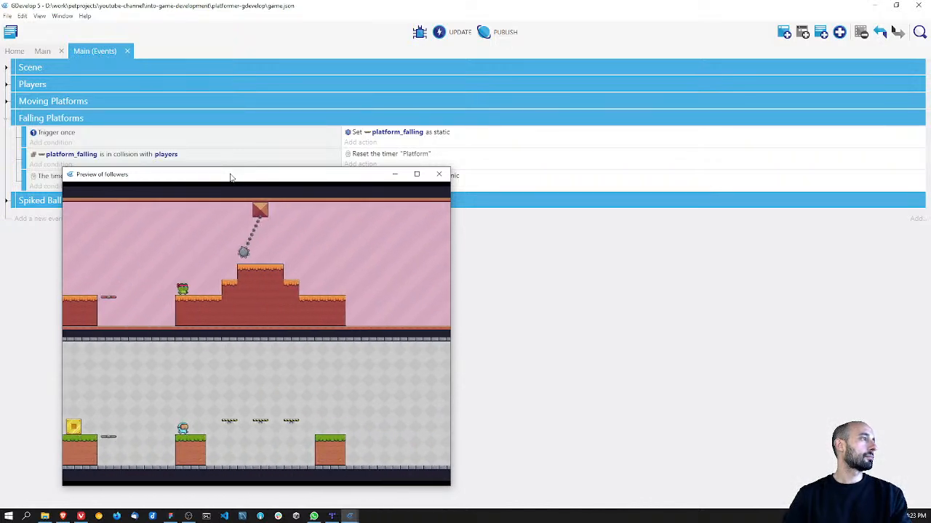
pyautogui.press('space')
pyautogui.press('Right')
pyautogui.press('Right')
pyautogui.press('space')
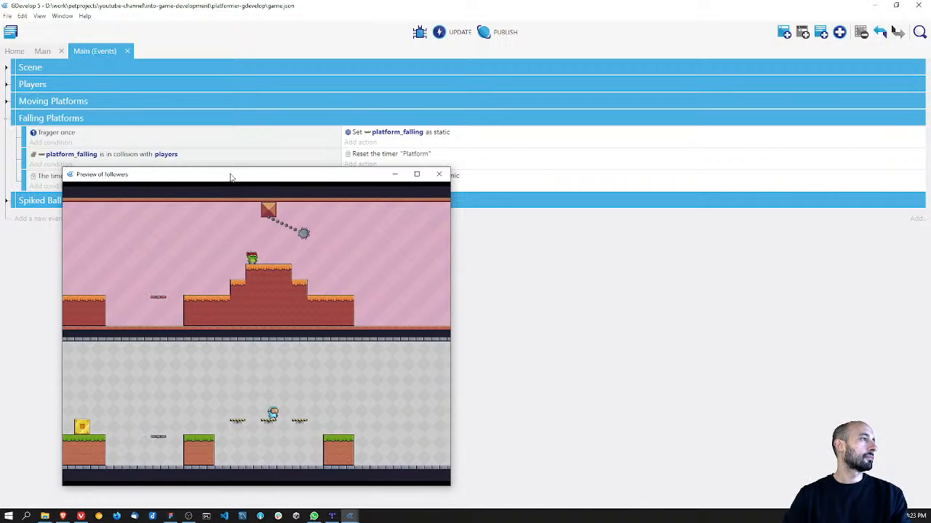
pyautogui.click(438, 174)
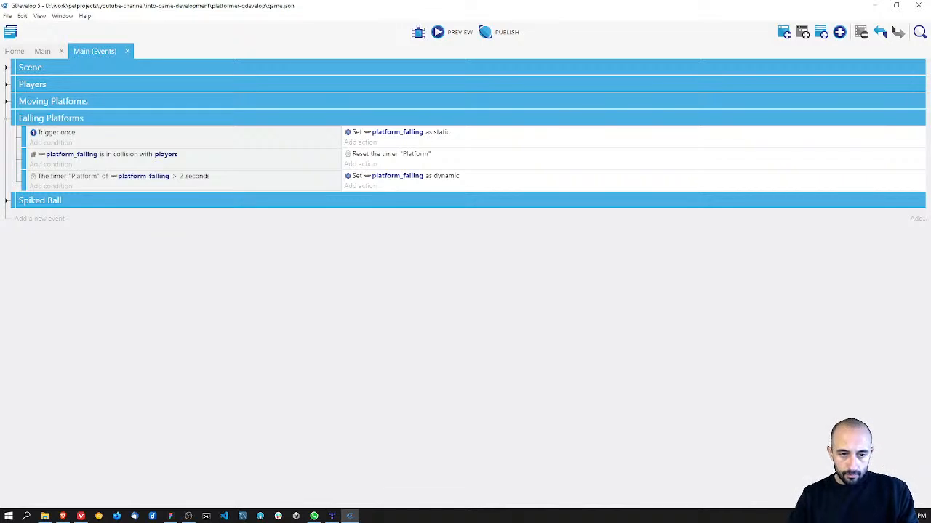
# Step: Replace the scene timer reset in the collision event with a "Start (or reset) an object timer" action for platform_falling, named "Platform"
pyautogui.rightClick(391, 154)
pyautogui.click(407, 174)
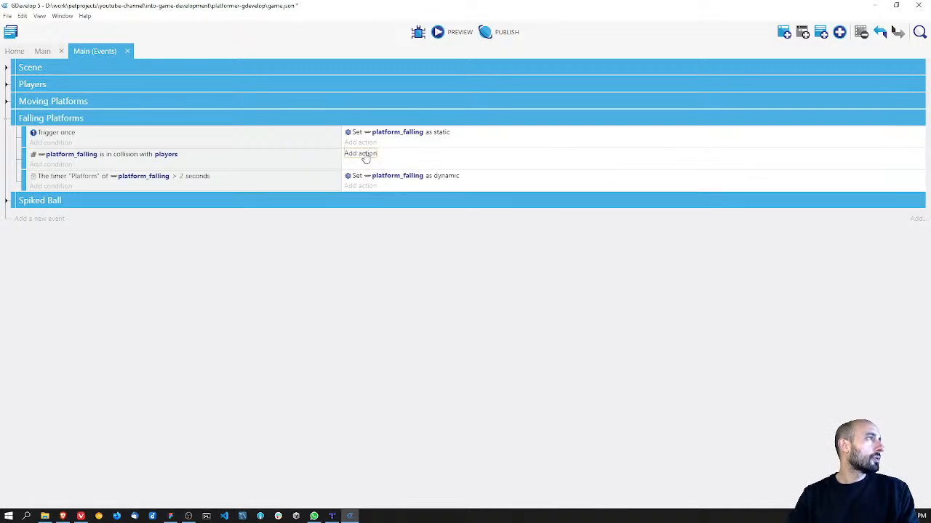
pyautogui.click(366, 156)
pyautogui.click(74, 373)
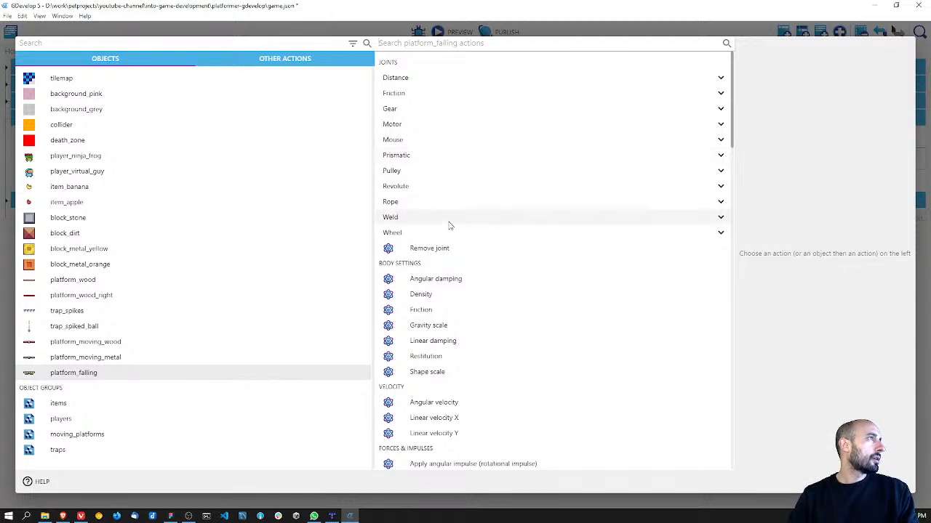
pyautogui.write('timer')
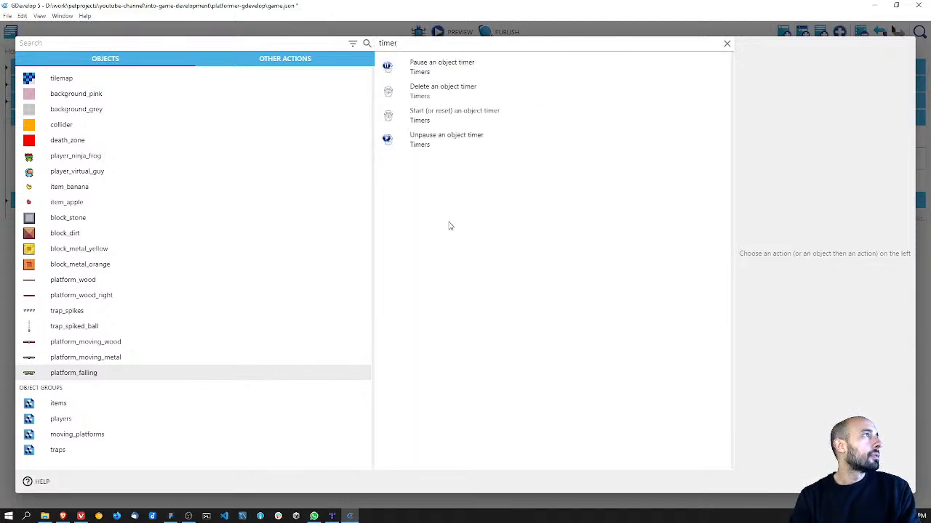
pyautogui.click(446, 119)
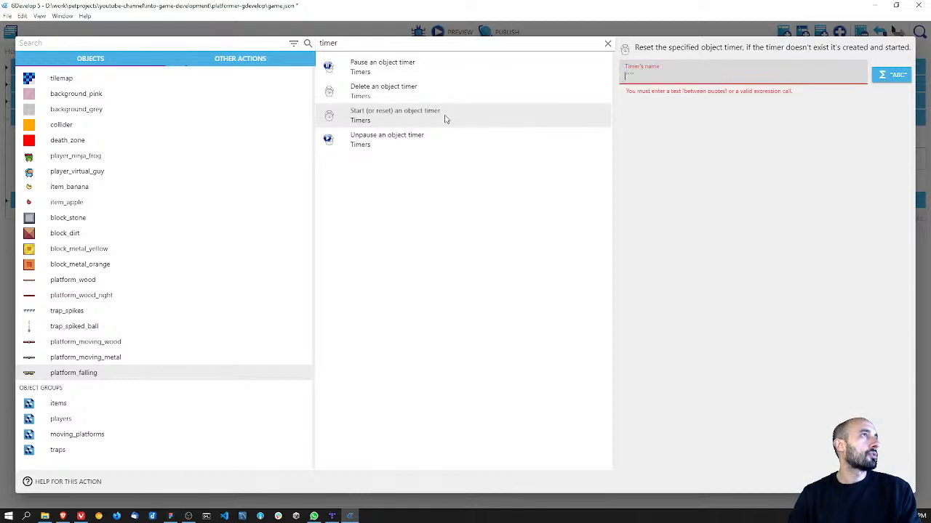
pyautogui.write('"platform')
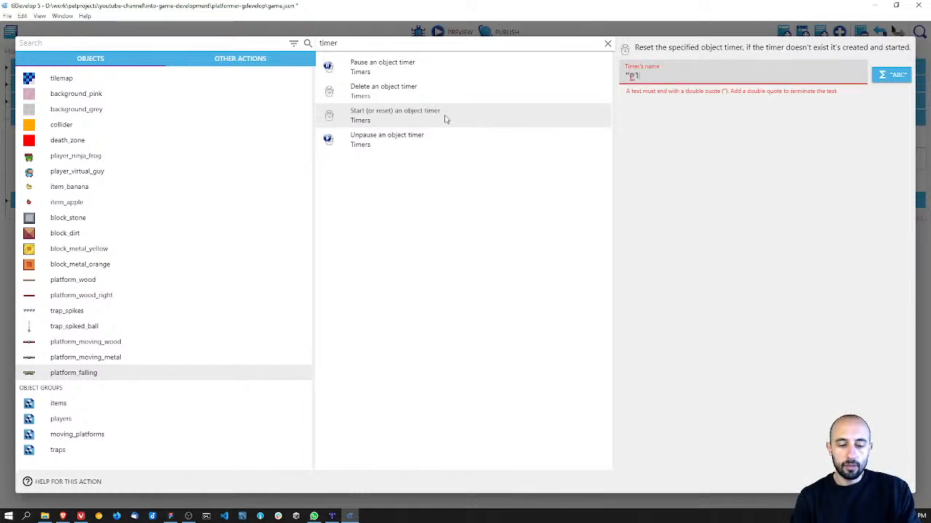
pyautogui.write('"')
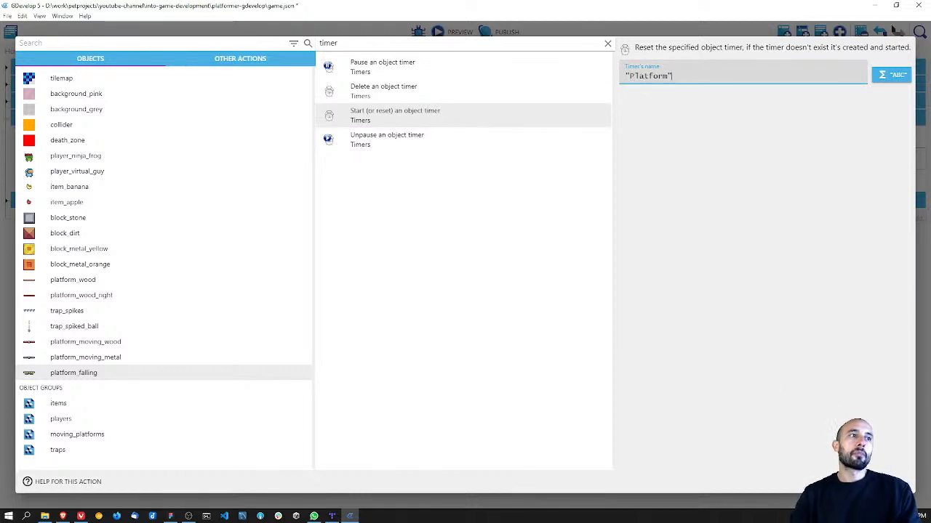
pyautogui.press('Return')
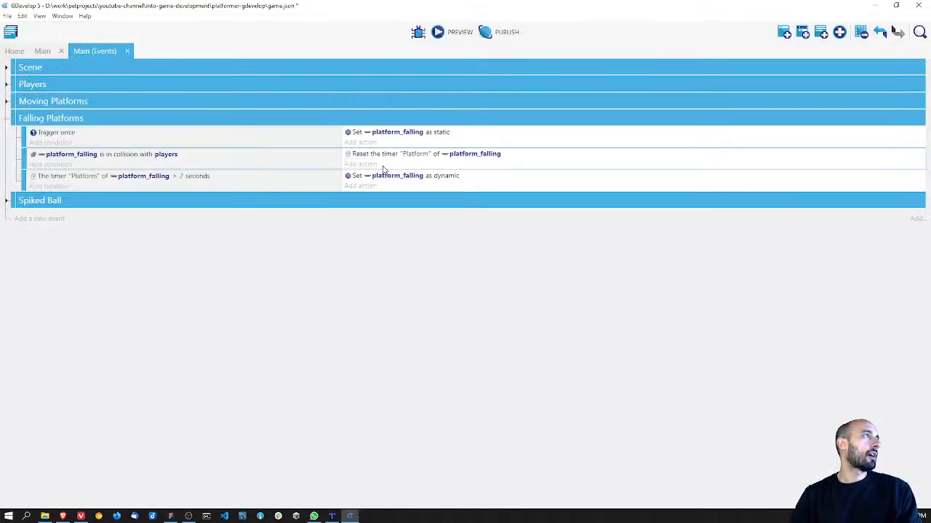
# Step: Save the project and preview the game to test the falling platforms with the object timer
pyautogui.hotkey('ctrl', 's')
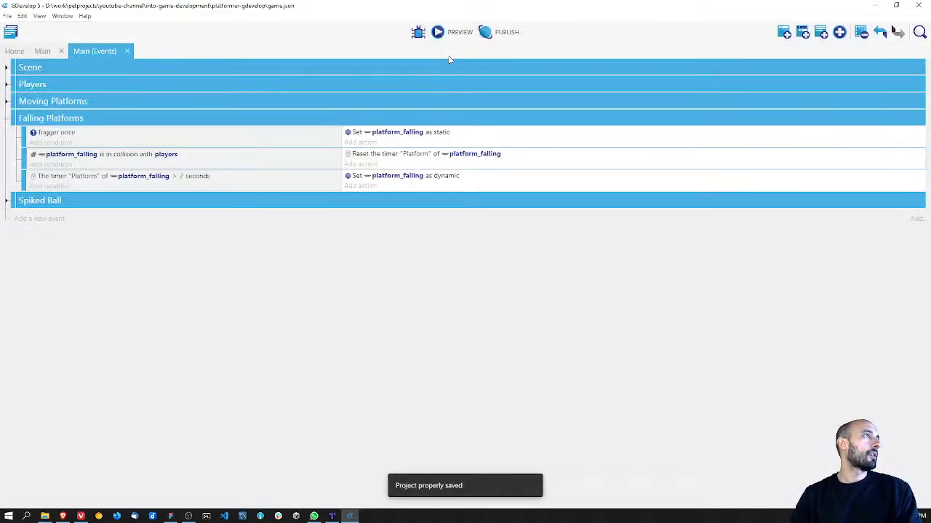
pyautogui.click(439, 35)
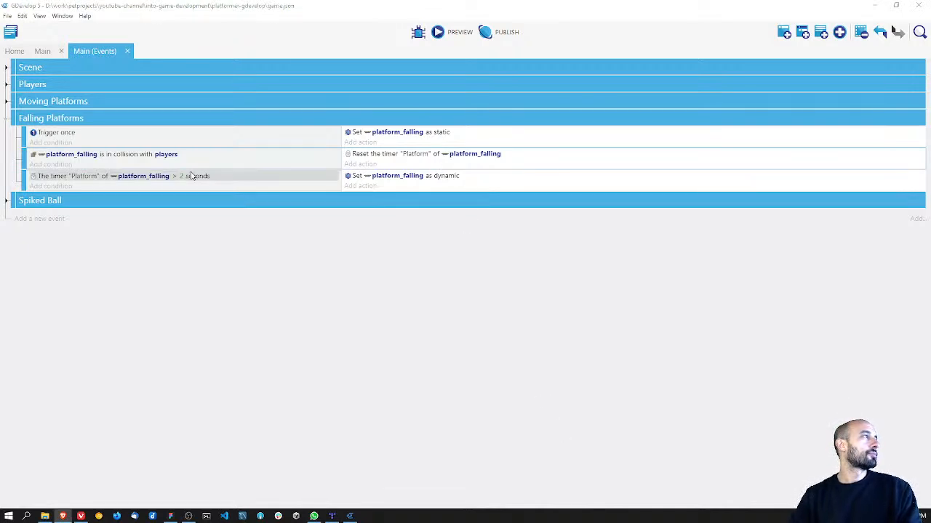
# Step: Open the platform_falling collision condition, search its conditions for collision options, and close it without changes
pyautogui.click(118, 156)
pyautogui.doubleClick(118, 156)
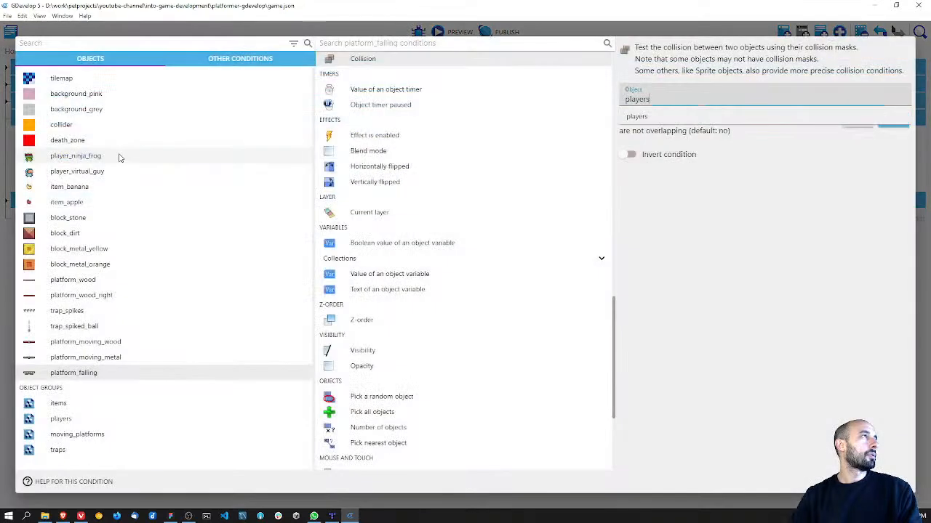
pyautogui.click(383, 43)
pyautogui.write('collisio')
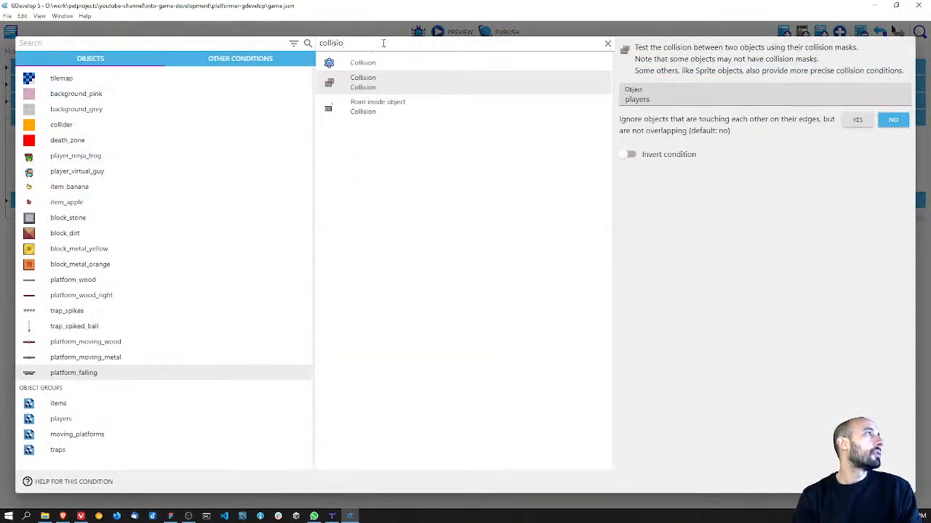
pyautogui.press('BackSpace')
pyautogui.press('BackSpace')
pyautogui.press('BackSpace')
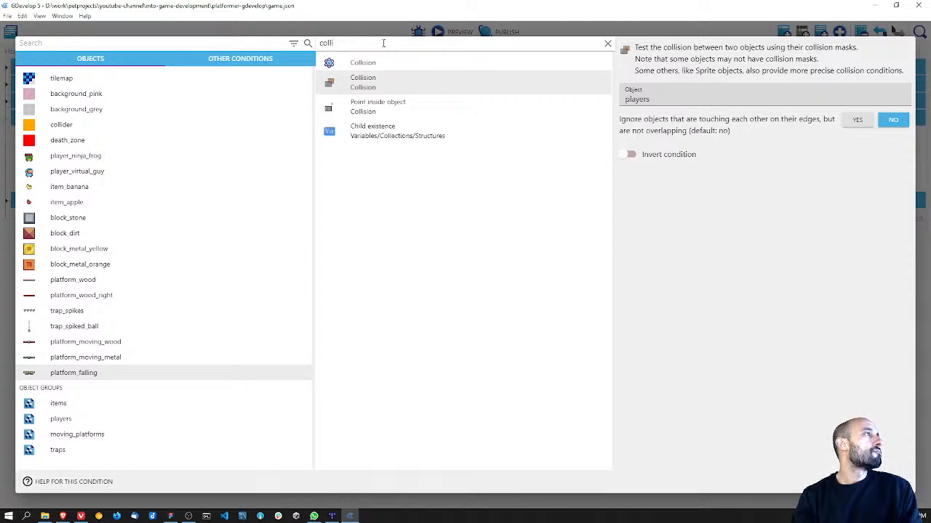
pyautogui.press('BackSpace')
pyautogui.press('BackSpace')
pyautogui.press('BackSpace')
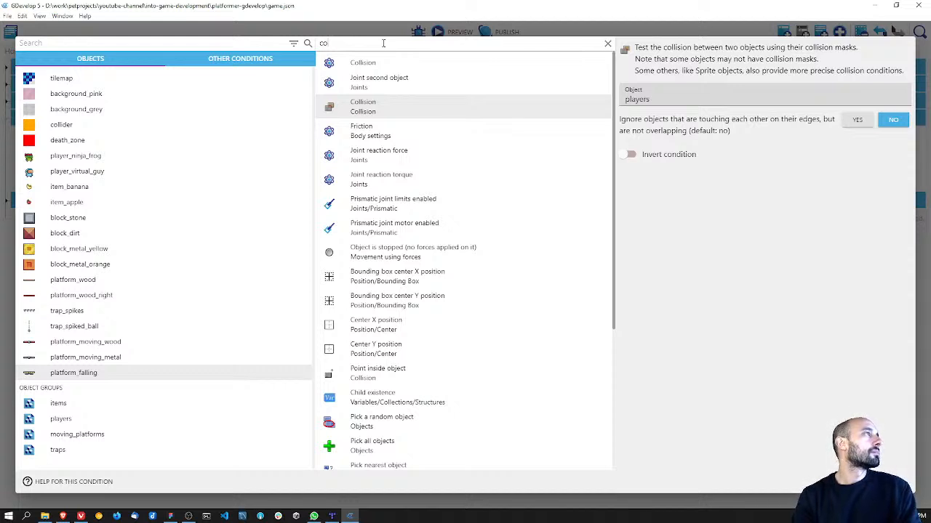
pyautogui.press('Escape')
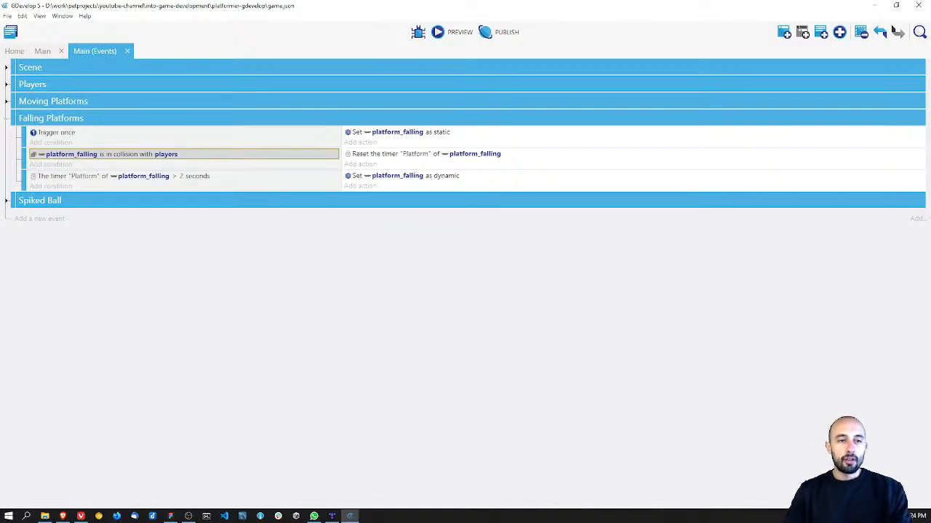
pyautogui.hotkey('alt', 'Tab')
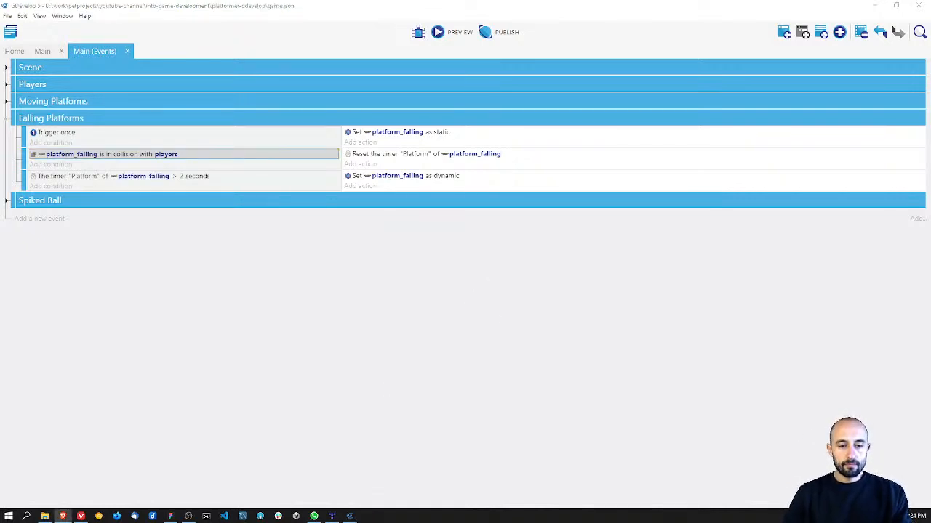
pyautogui.hotkey('alt', 'Tab')
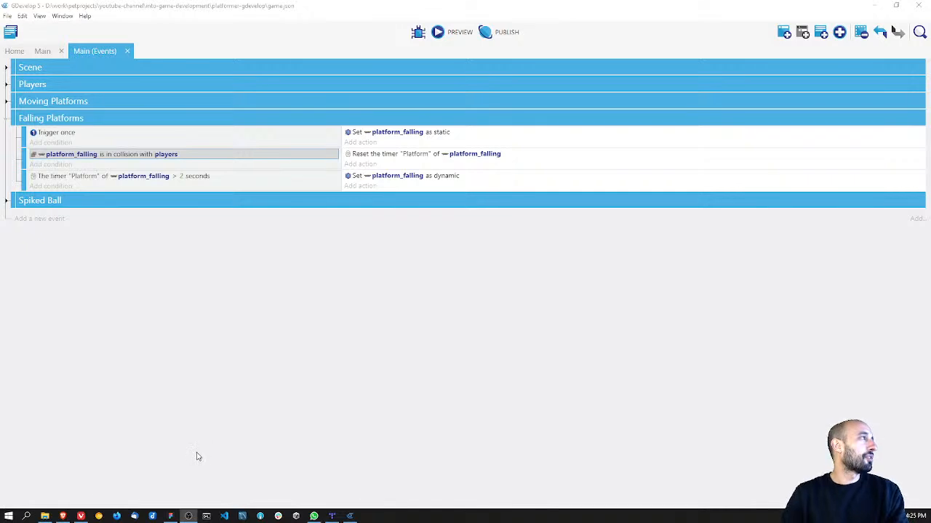
pyautogui.click(180, 306)
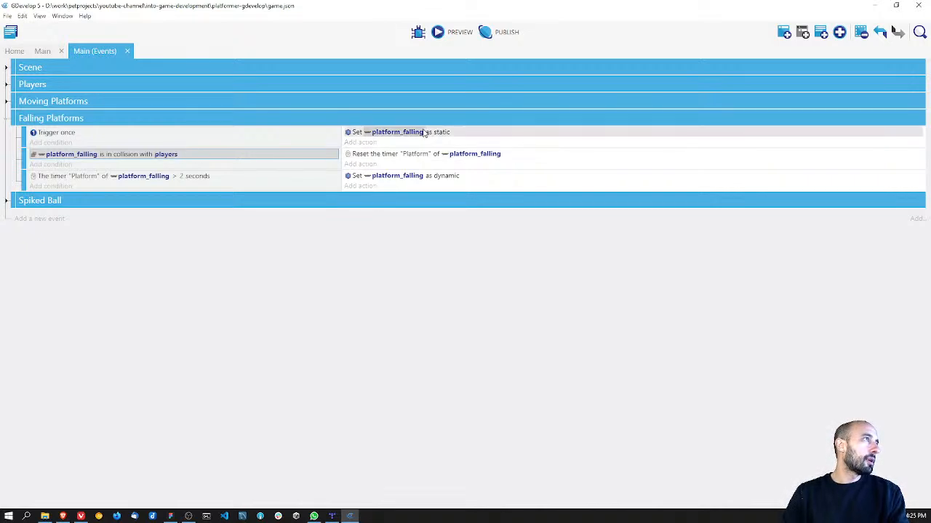
pyautogui.click(359, 143)
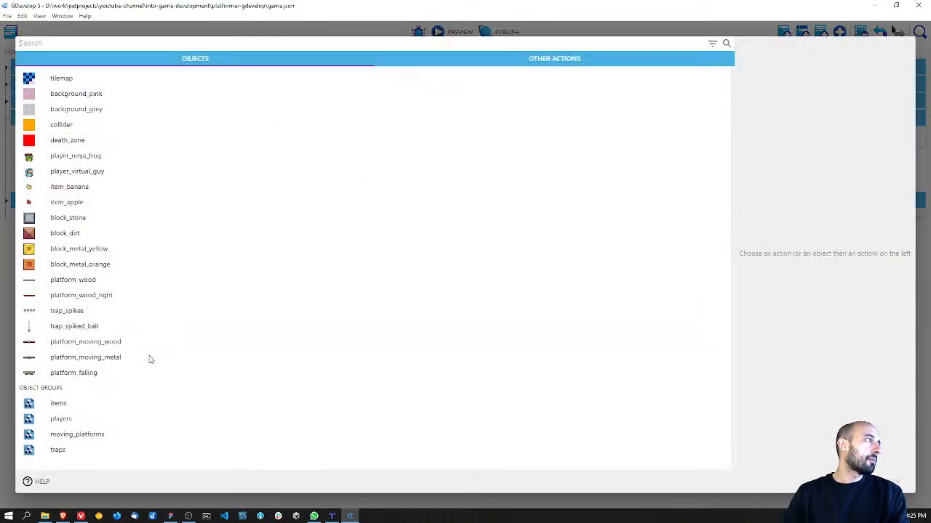
pyautogui.click(102, 435)
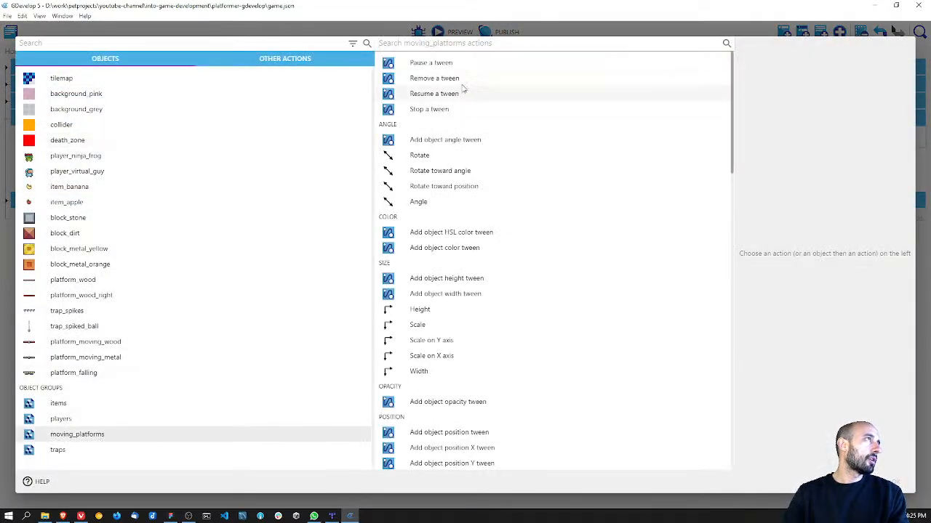
pyautogui.scroll(-1, 444, 216)
pyautogui.scroll(-10, 445, 216)
pyautogui.scroll(-4, 446, 216)
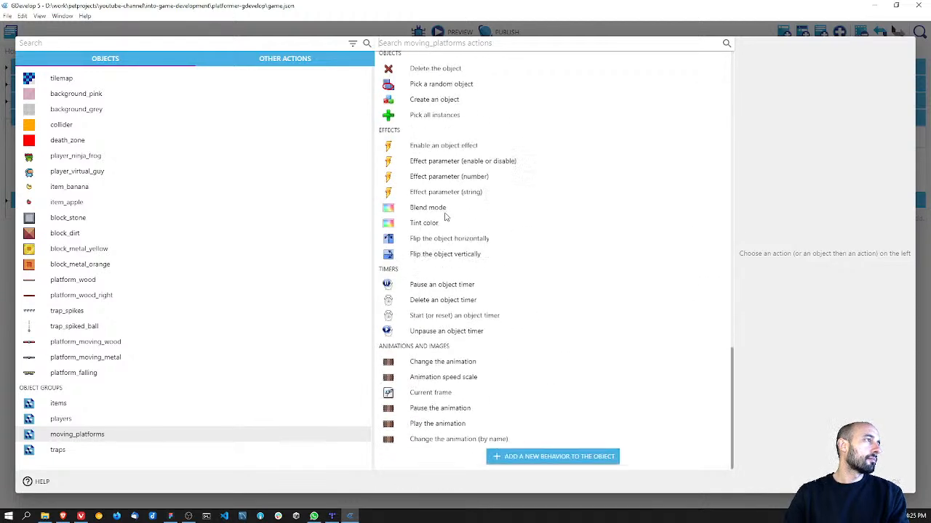
pyautogui.scroll(7, 492, 293)
pyautogui.scroll(8, 492, 293)
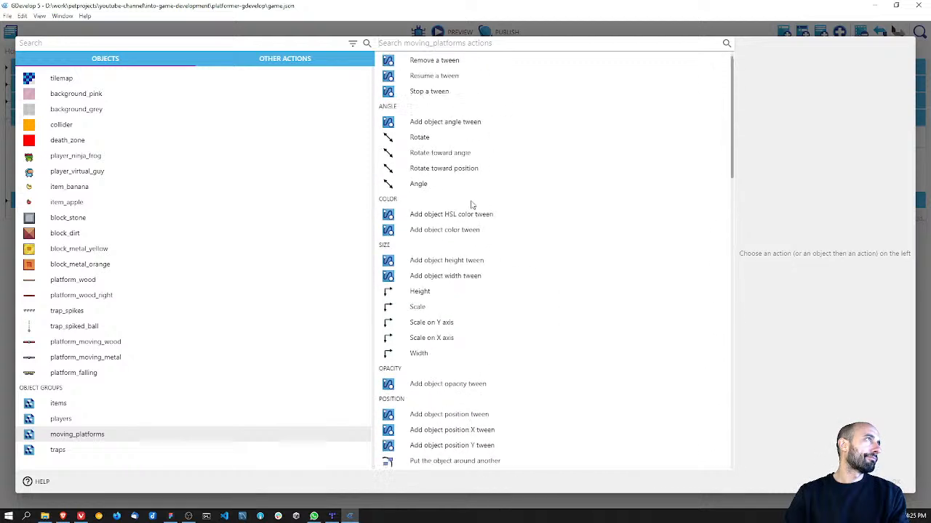
pyautogui.write('physics')
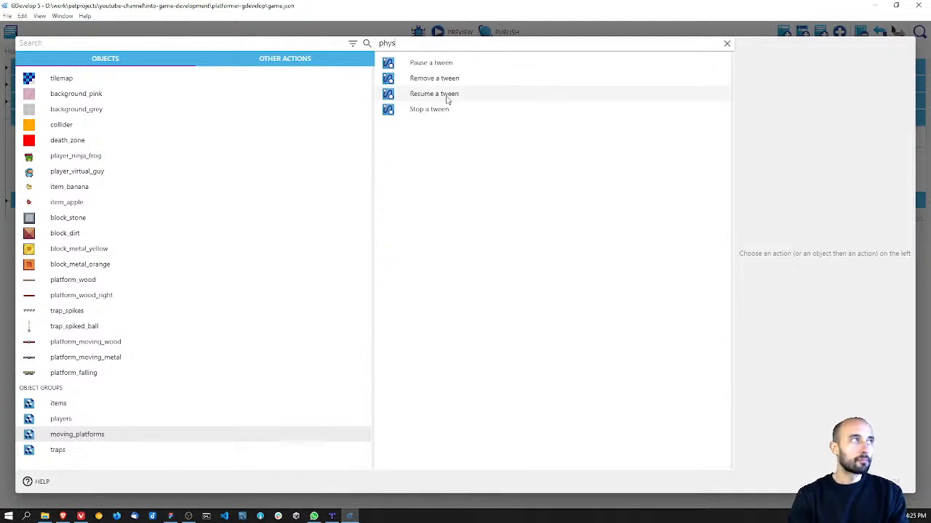
pyautogui.press('Escape')
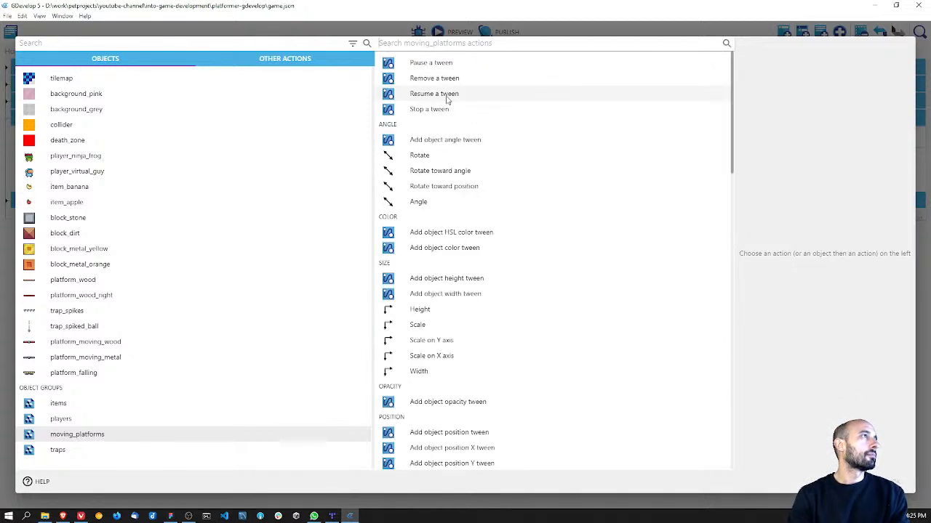
pyautogui.press('Escape')
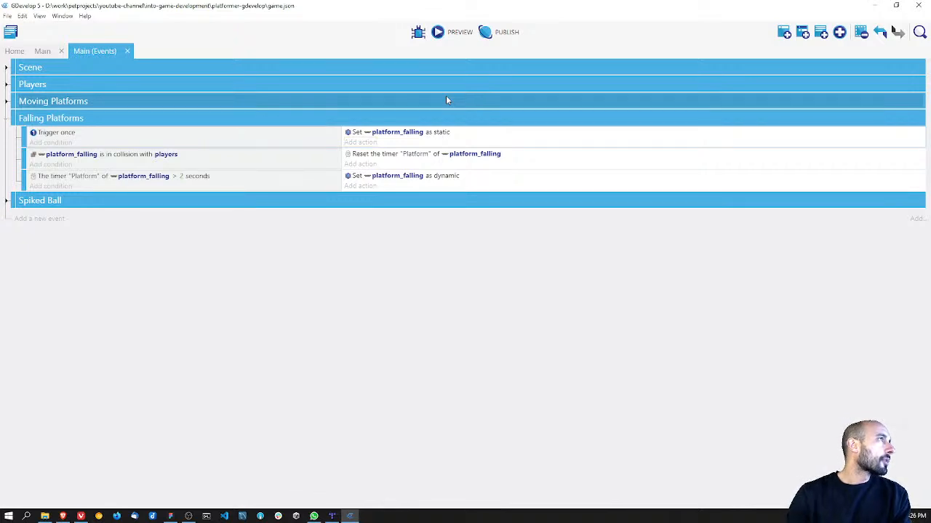
# Step: Add a Gravity scale action to the Trigger once event that sets platform_falling's gravity scale to 0
pyautogui.click(361, 142)
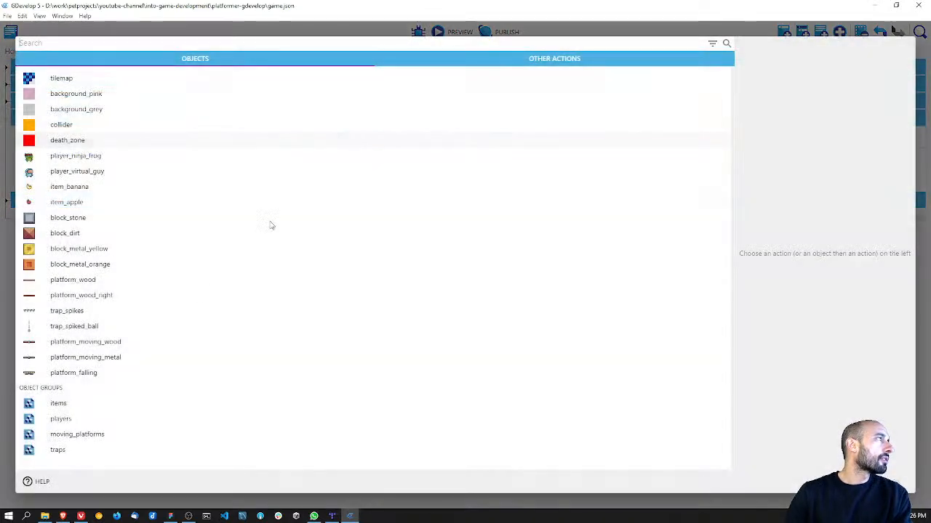
pyautogui.click(76, 373)
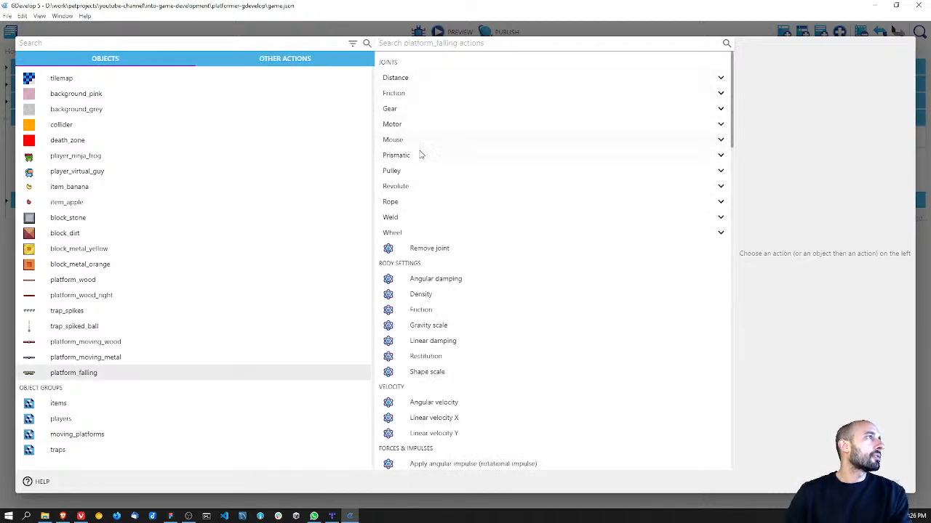
pyautogui.write('physi')
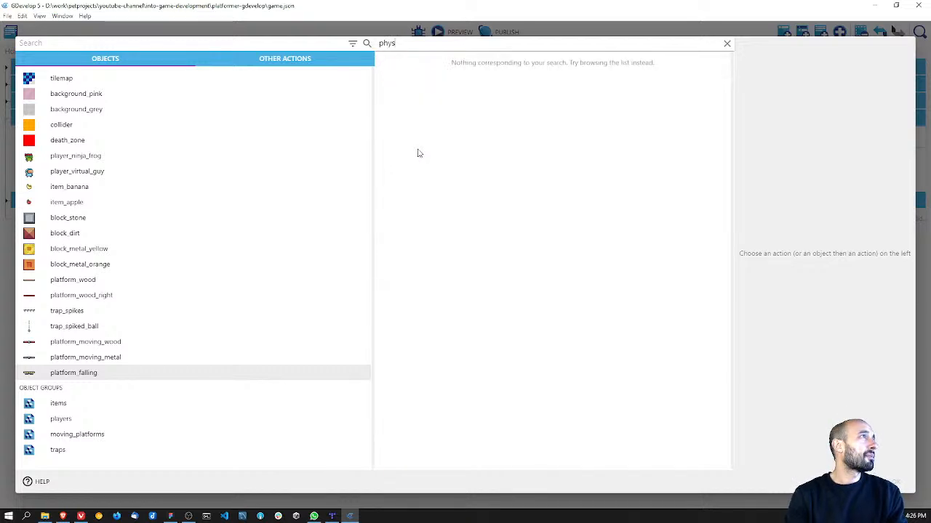
pyautogui.press('BackSpace')
pyautogui.press('BackSpace')
pyautogui.press('BackSpace')
pyautogui.press('BackSpace')
pyautogui.press('BackSpace')
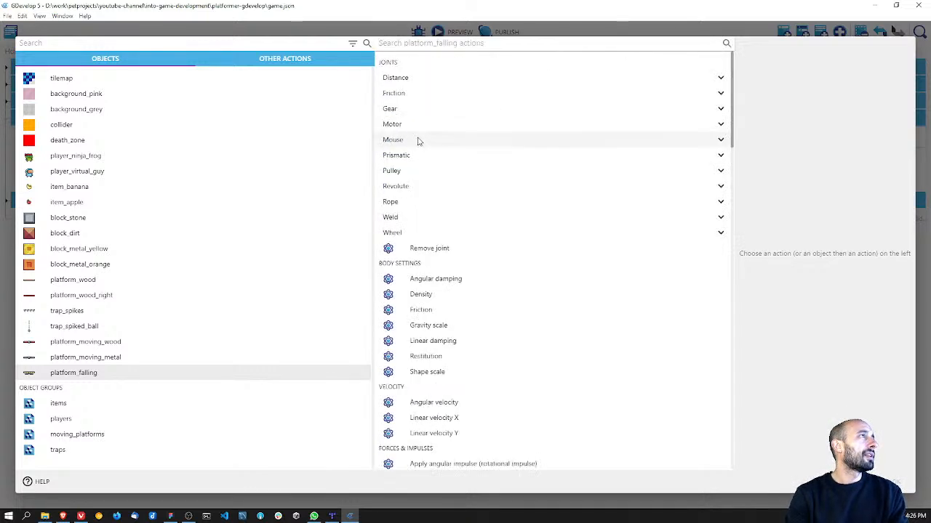
pyautogui.scroll(-3, 508, 202)
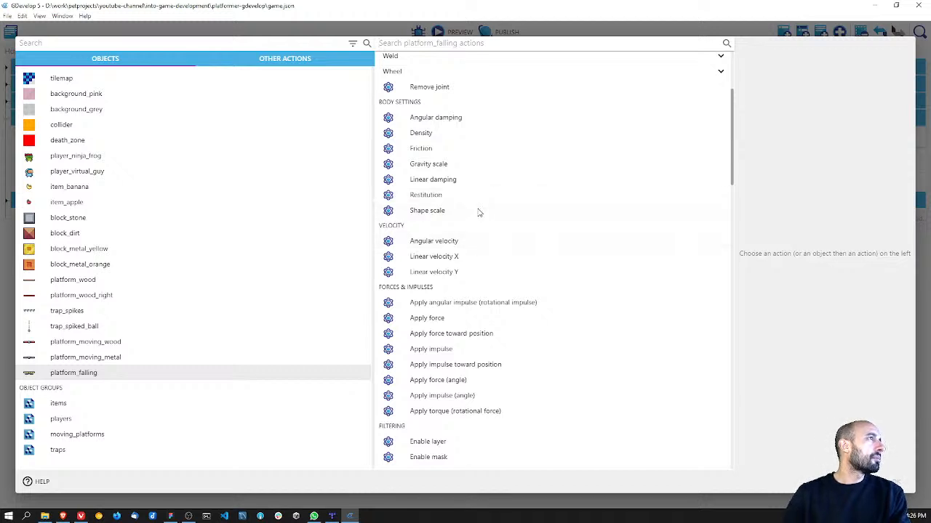
pyautogui.click(471, 167)
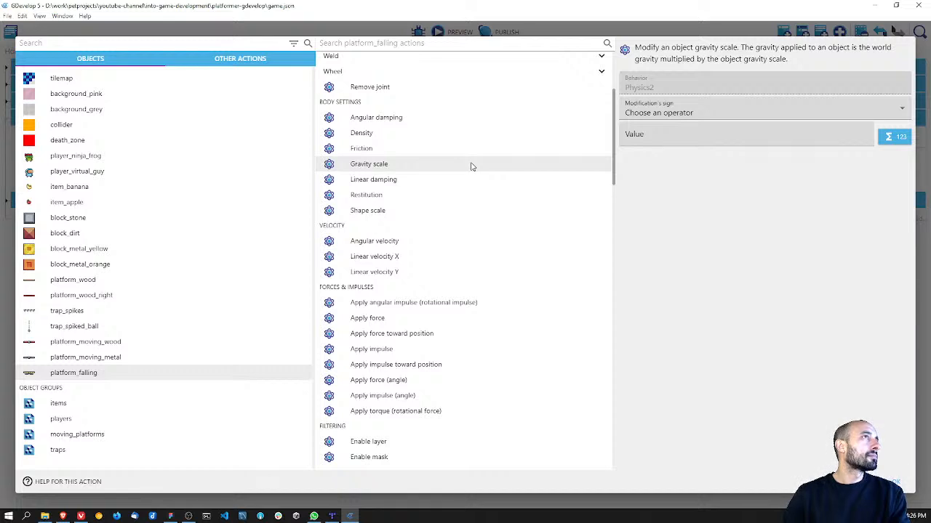
pyautogui.click(664, 114)
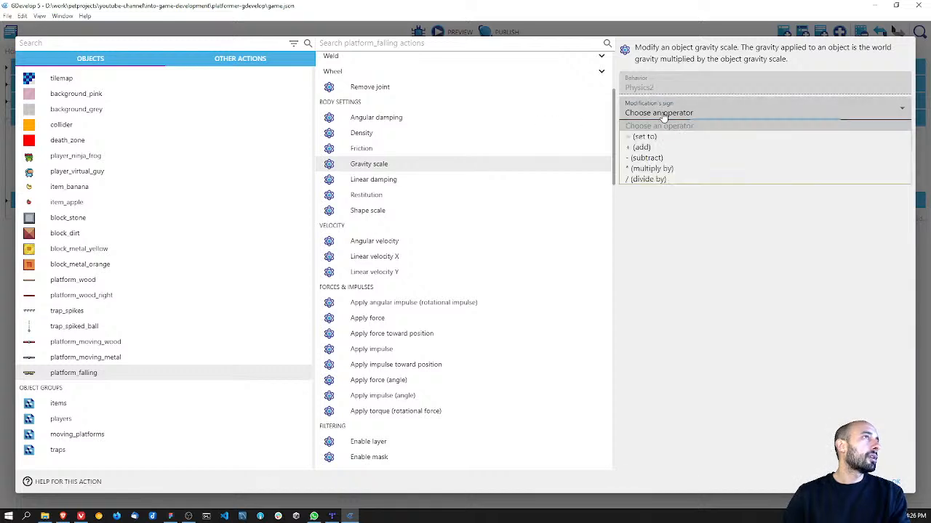
pyautogui.click(663, 133)
pyautogui.click(663, 135)
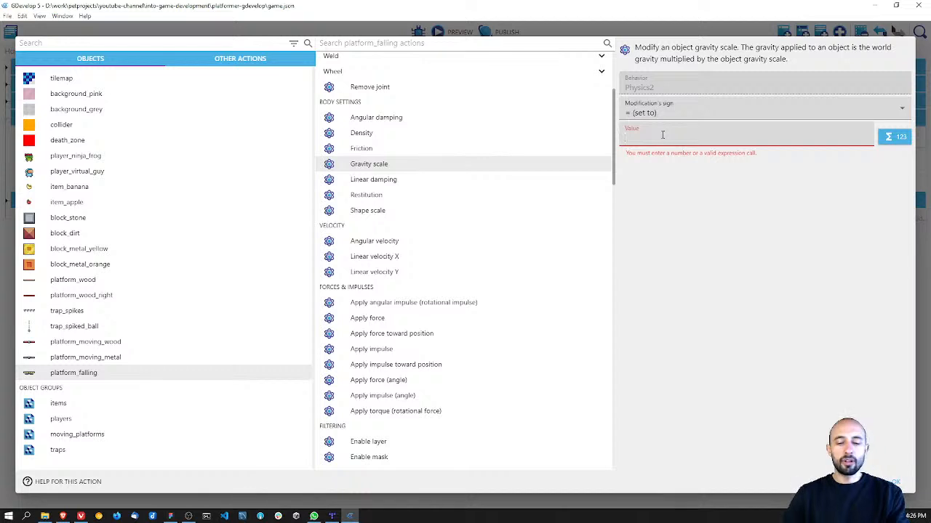
pyautogui.write('0')
pyautogui.click(707, 239)
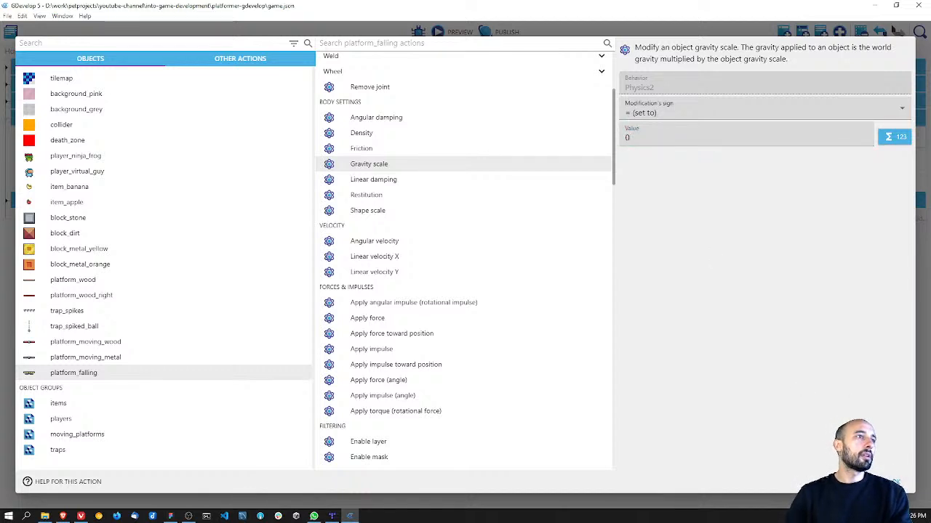
pyautogui.click(896, 482)
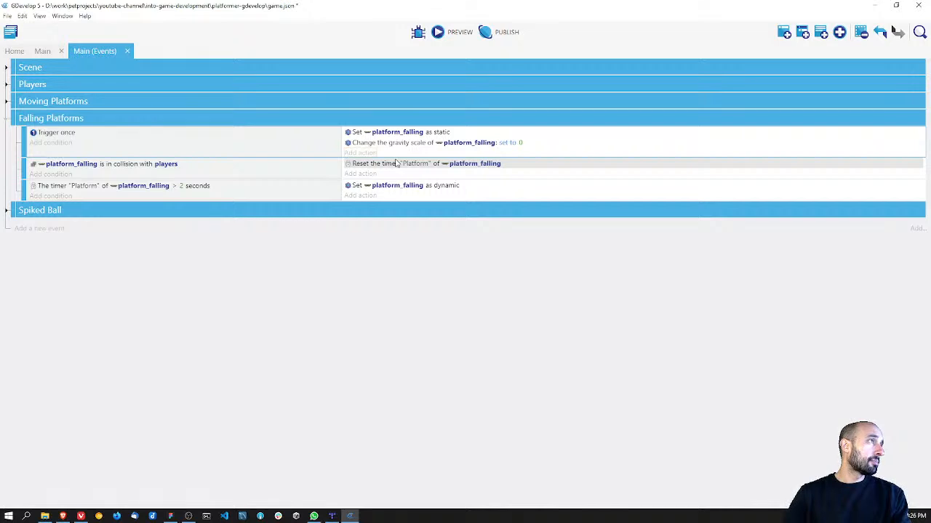
# Step: Add a second condition to the platform_falling collision event requiring platform_falling's gravity scale to equal 0
pyautogui.click(42, 176)
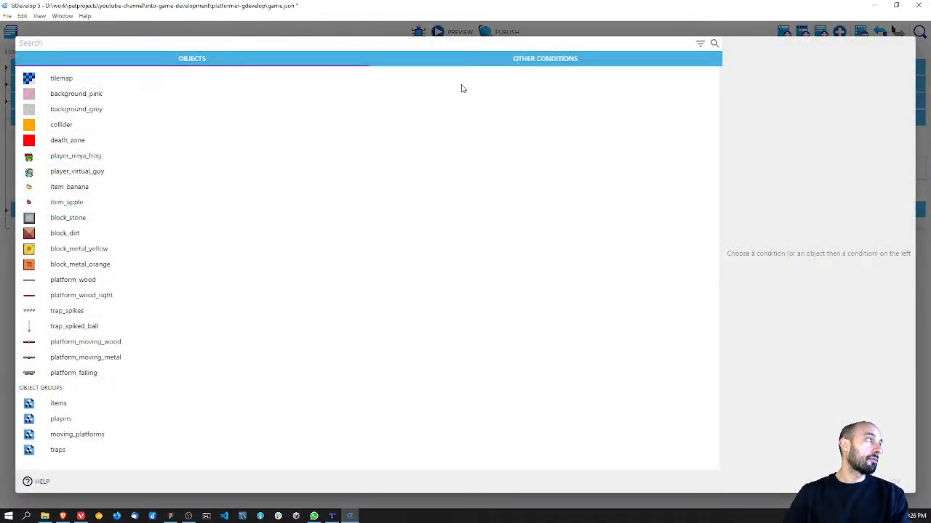
pyautogui.click(90, 376)
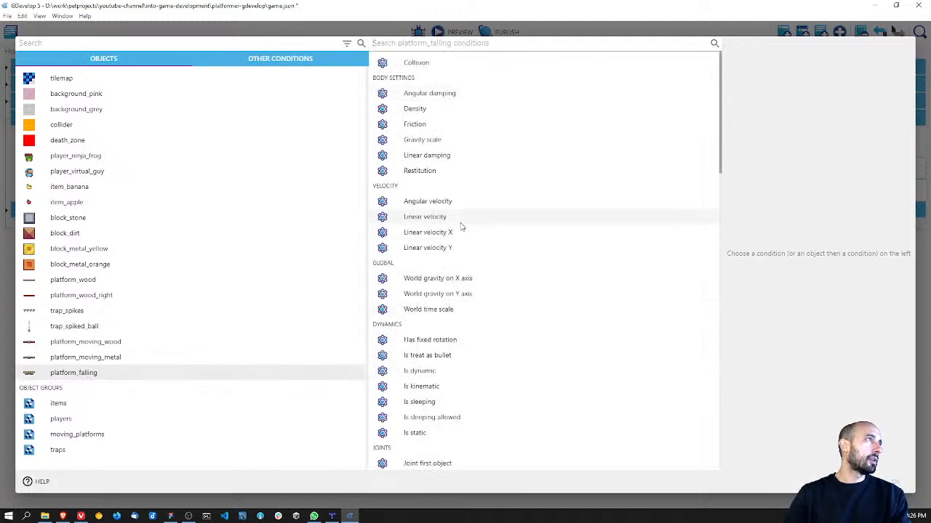
pyautogui.click(436, 140)
pyautogui.click(723, 99)
pyautogui.click(704, 125)
pyautogui.write('0')
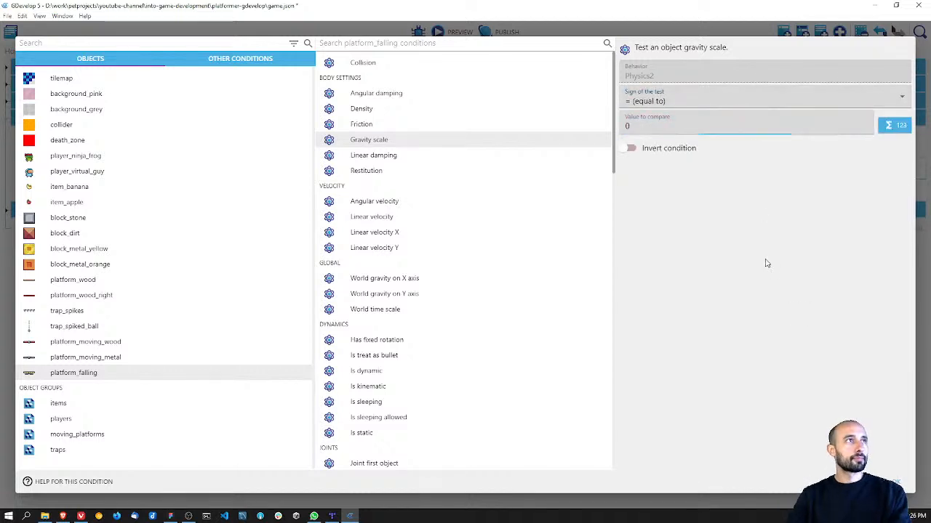
pyautogui.click(896, 482)
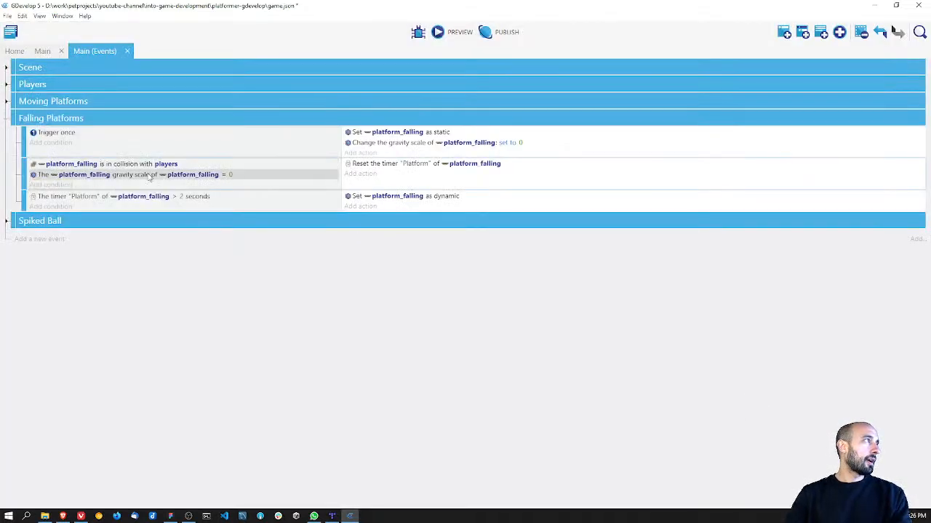
# Step: Add an action setting platform_falling's gravity scale to 1 in the collision event and place it above the timer reset
pyautogui.click(368, 175)
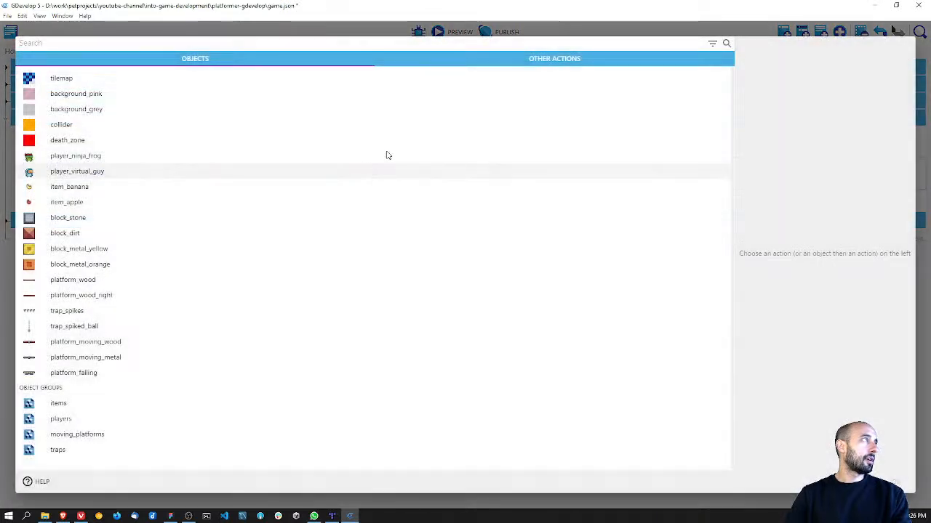
pyautogui.click(79, 374)
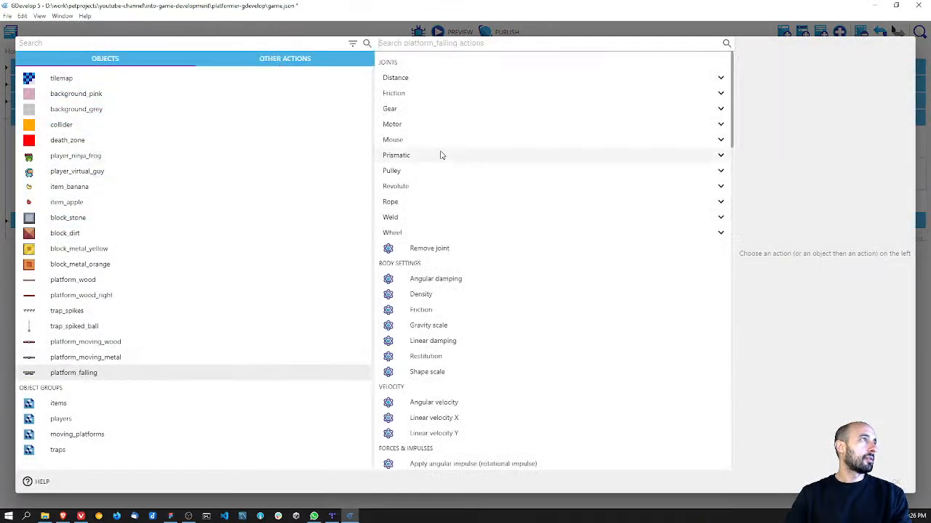
pyautogui.click(474, 328)
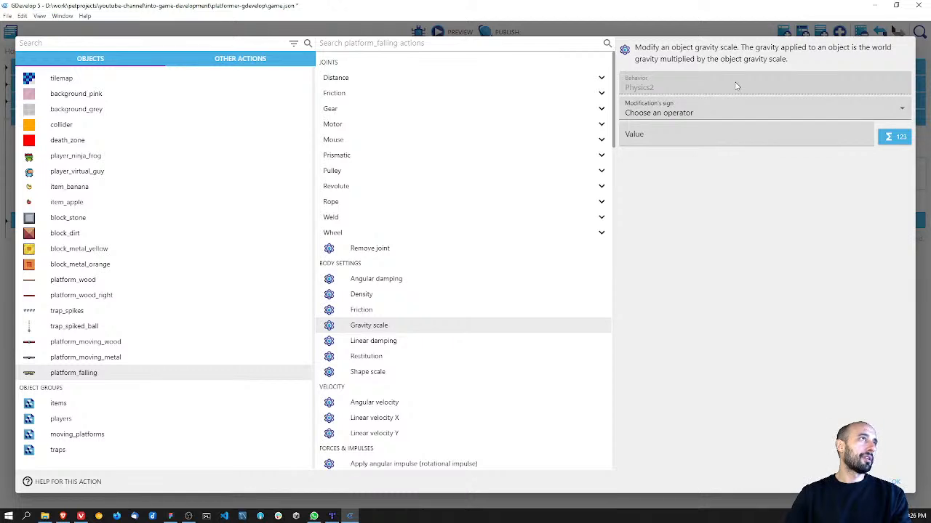
pyautogui.click(725, 112)
pyautogui.click(704, 137)
pyautogui.click(700, 138)
pyautogui.write('1')
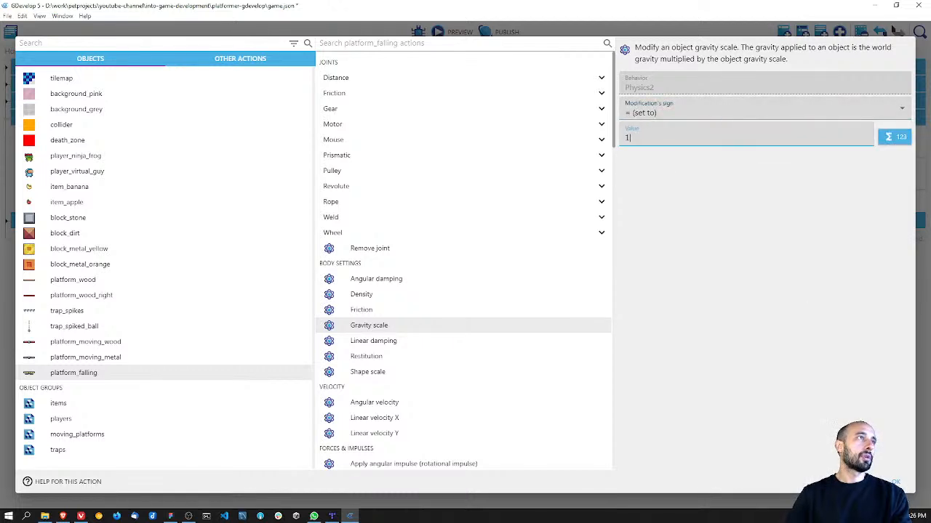
pyautogui.click(906, 493)
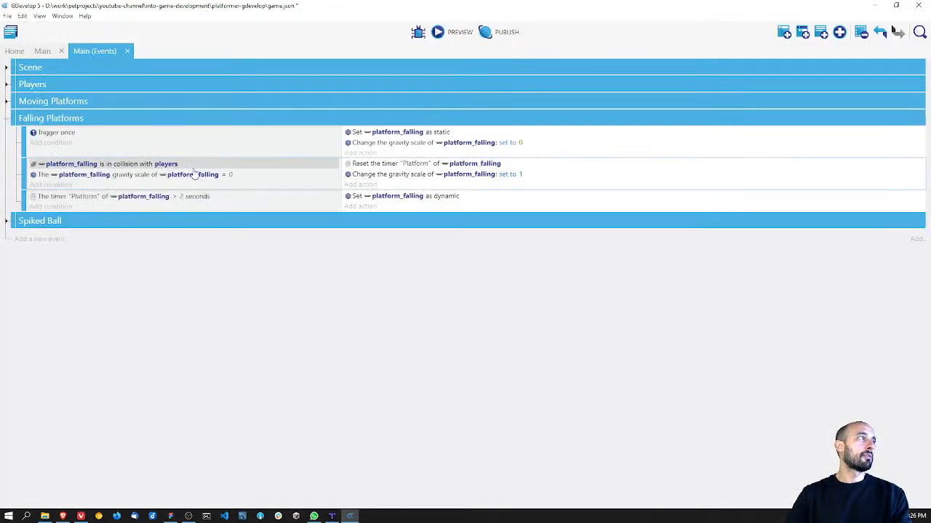
pyautogui.moveTo(363, 175); pyautogui.dragTo(383, 169)
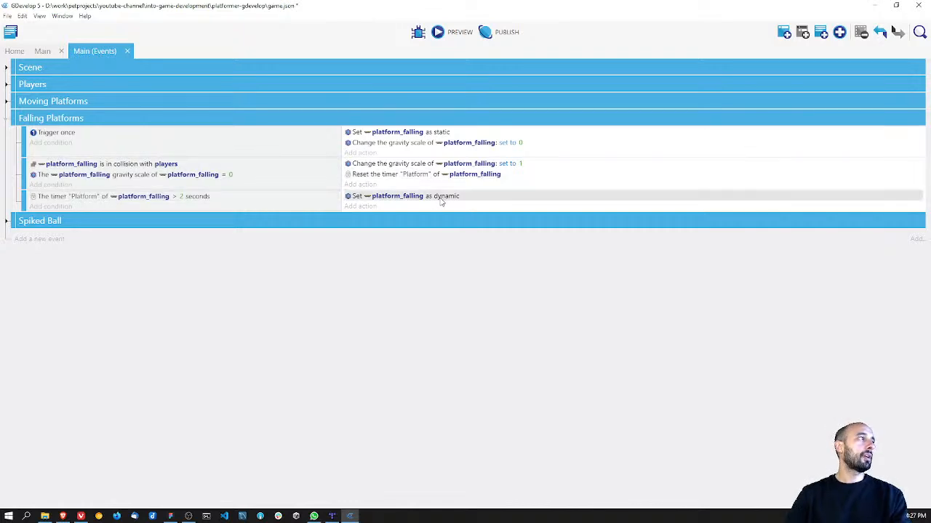
# Step: Save the project, preview the game to test the falling platforms with the gravity scale check, and close the preview
pyautogui.hotkey('ctrl', 's')
pyautogui.click(449, 34)
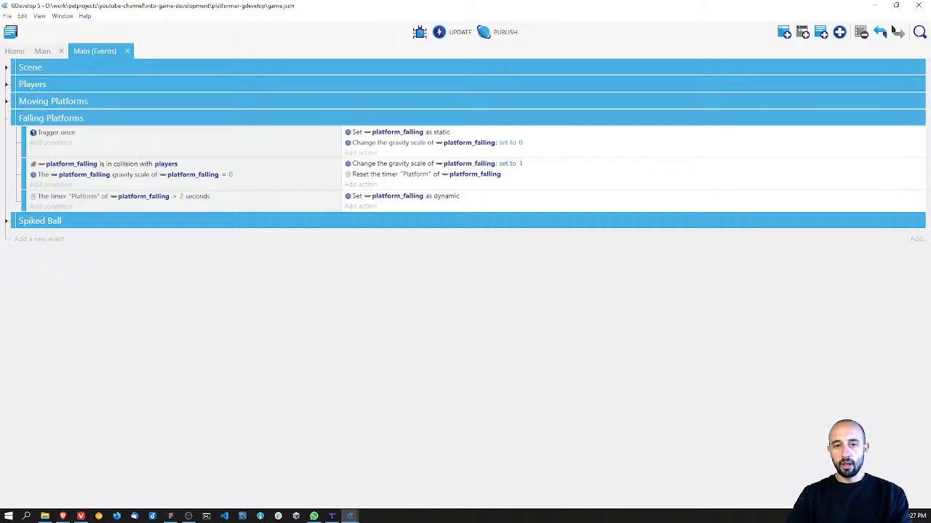
pyautogui.moveTo(193, 240); pyautogui.dragTo(207, 208)
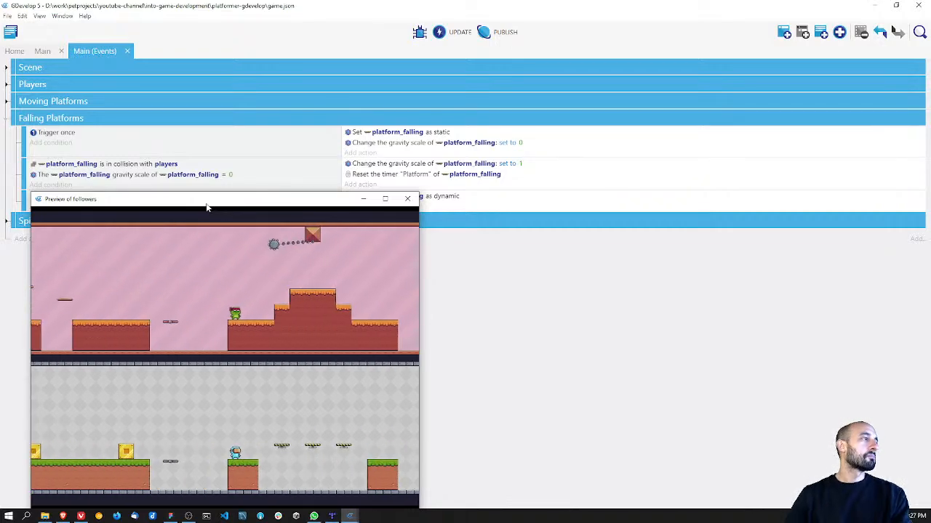
pyautogui.moveTo(207, 210); pyautogui.dragTo(486, 135)
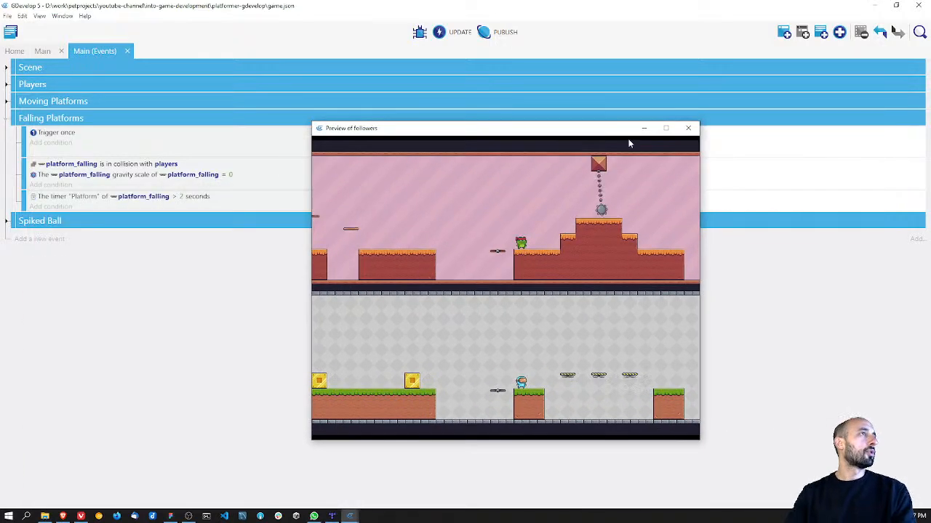
pyautogui.click(689, 129)
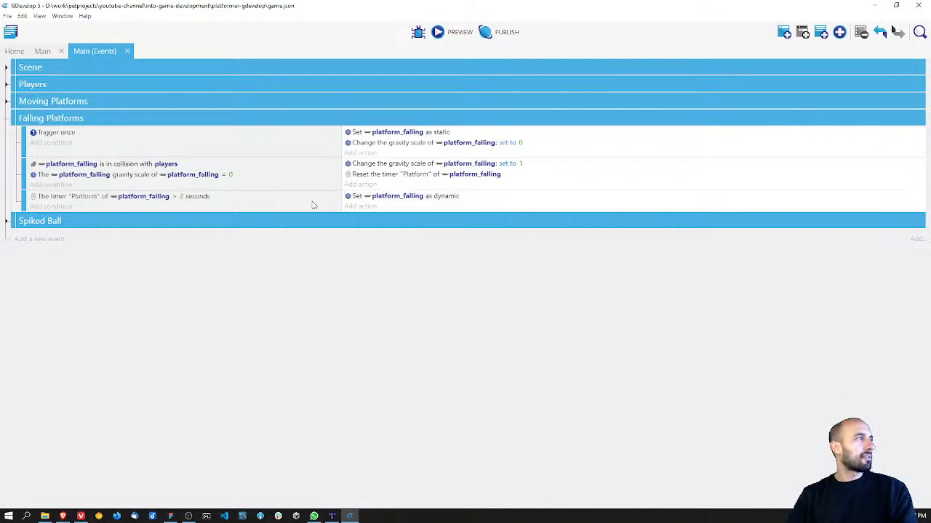
# Step: Set the "Platform" object timer condition of platform_falling to greater than 1 second
pyautogui.click(184, 196)
pyautogui.doubleClick(184, 199)
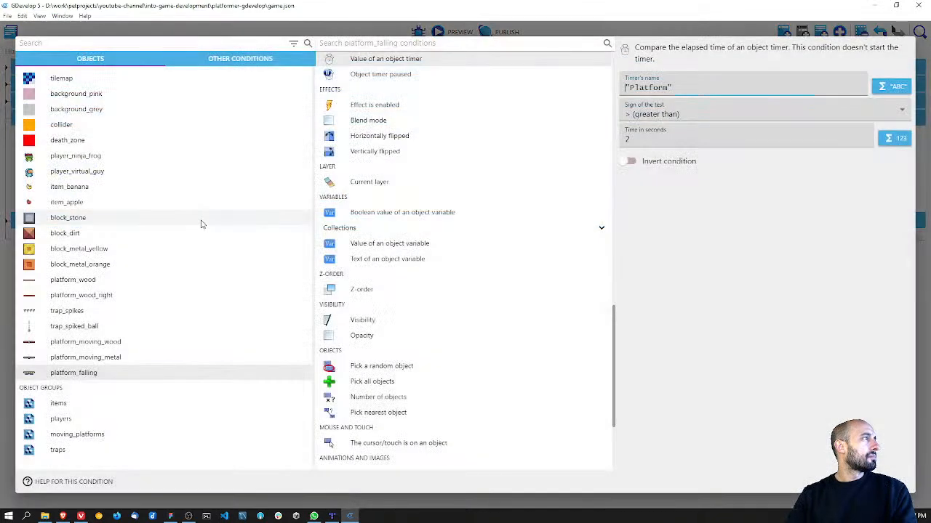
pyautogui.moveTo(641, 141); pyautogui.dragTo(613, 138)
pyautogui.write('1')
pyautogui.press('Return')
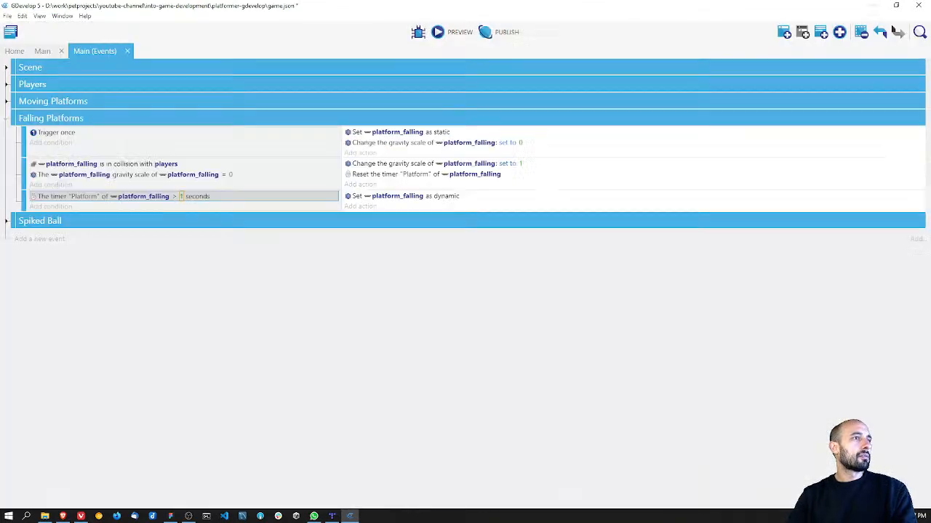
# Step: Save the project and preview the game to test the falling platforms with the shorter delay
pyautogui.hotkey('ctrl', 's')
pyautogui.click(448, 31)
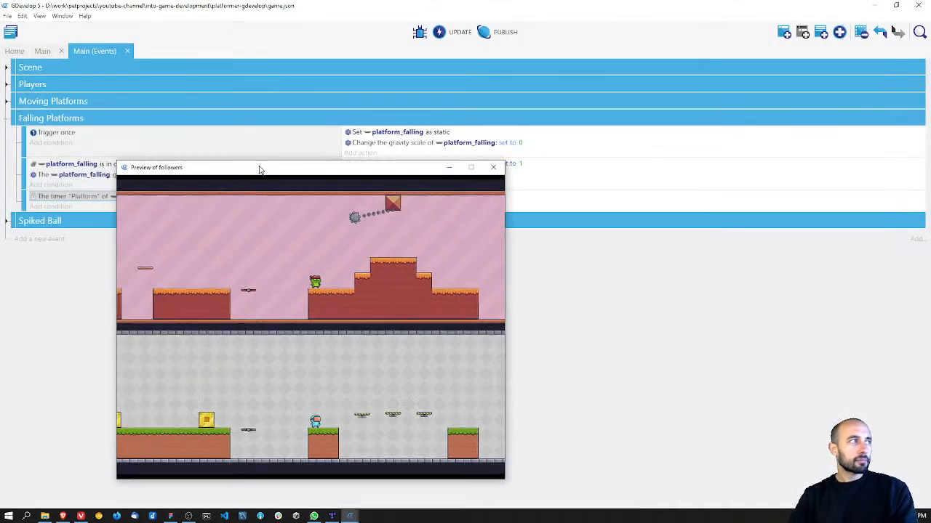
pyautogui.moveTo(259, 170); pyautogui.dragTo(271, 125)
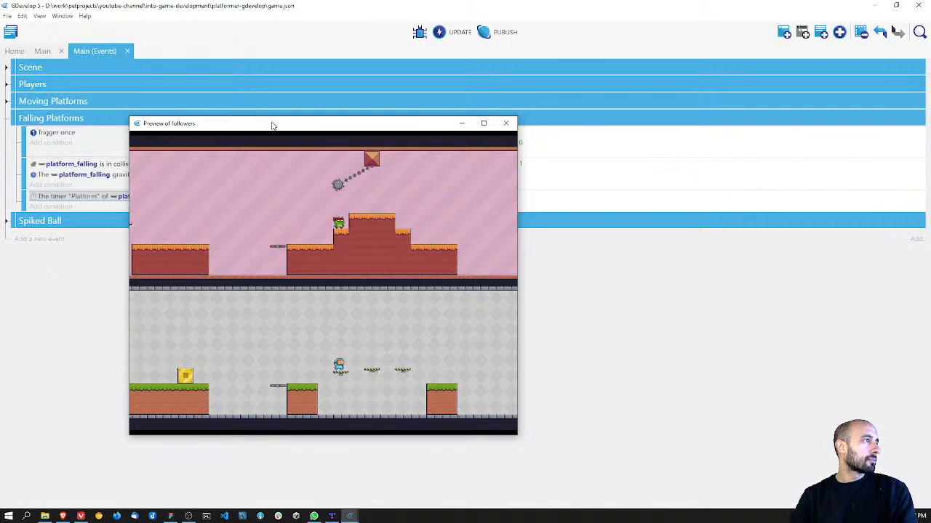
# Step: Play-test the falling platforms with both characters in the running preview and close the preview
pyautogui.press('space')
pyautogui.press('Left')
pyautogui.press('Right')
pyautogui.press('space')
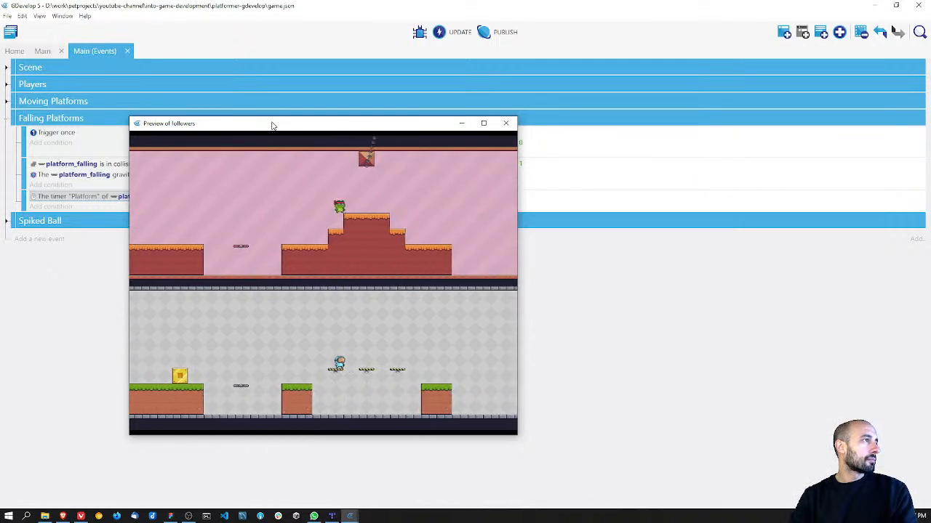
pyautogui.press('space')
pyautogui.press('Left')
pyautogui.press('space')
pyautogui.press('Right')
pyautogui.press('space')
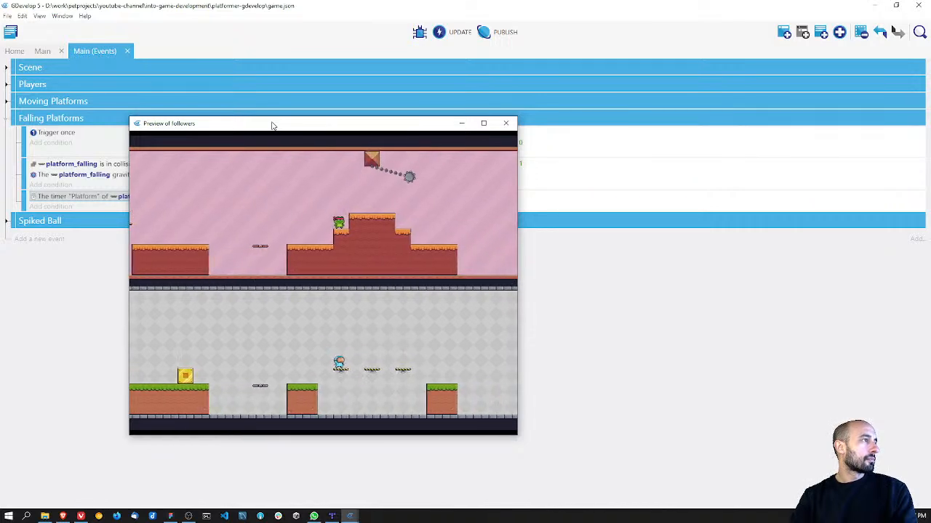
pyautogui.press('Left')
pyautogui.press('Right')
pyautogui.press('space')
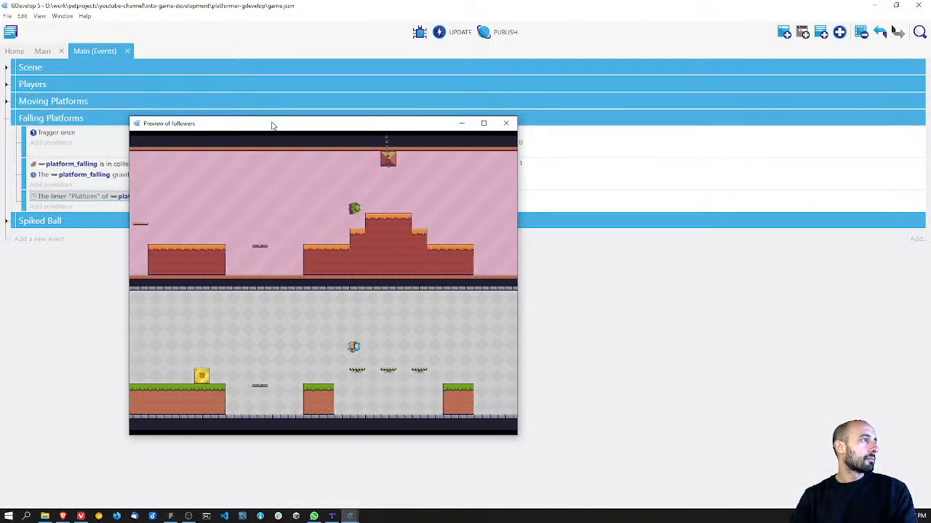
pyautogui.press('Right')
pyautogui.press('space')
pyautogui.press('Left')
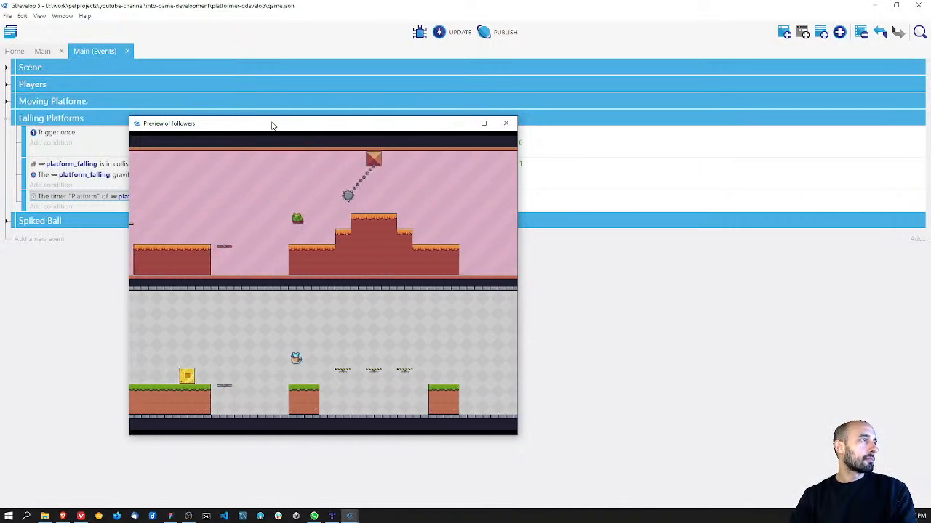
pyautogui.press('Right')
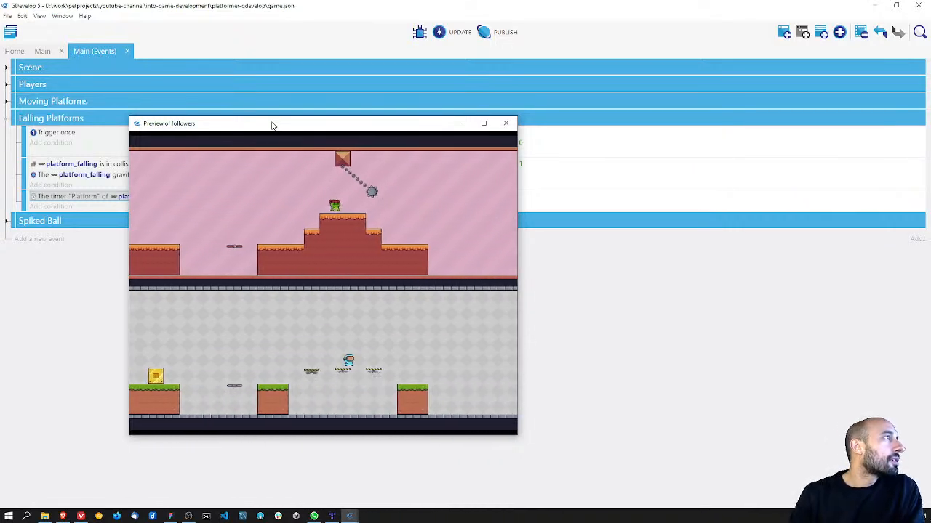
pyautogui.press('Left')
pyautogui.press('Right')
pyautogui.press('space')
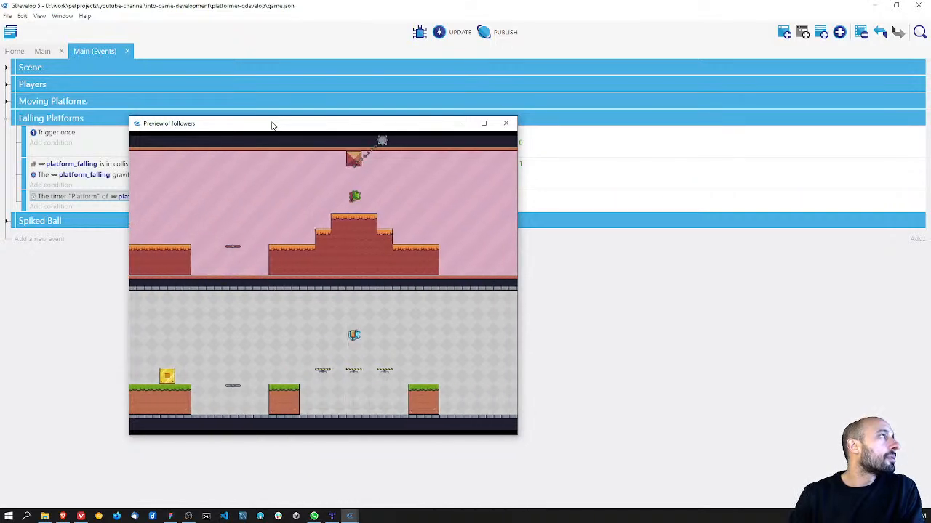
pyautogui.press('Left')
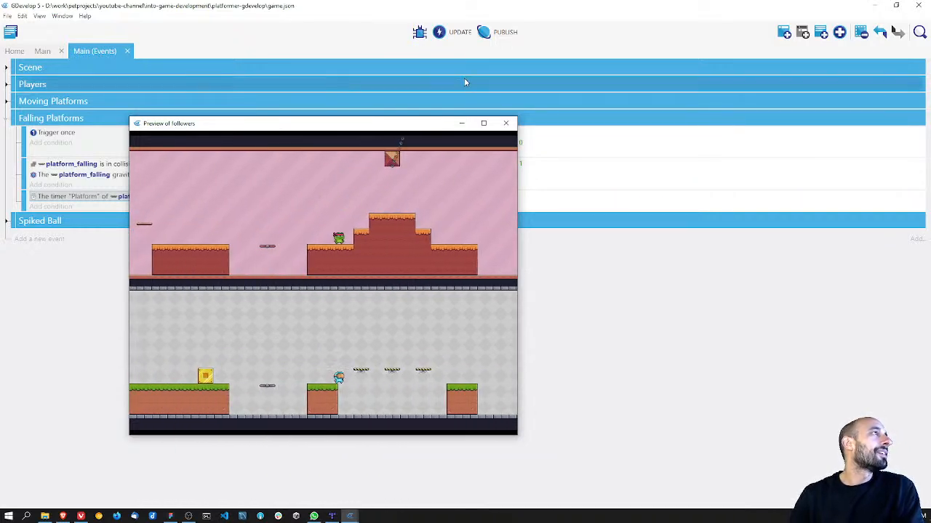
pyautogui.click(505, 122)
# Step: Save the project, collapse the Falling Platforms event group and expand the Spiked Ball group
pyautogui.hotkey('ctrl', 's')
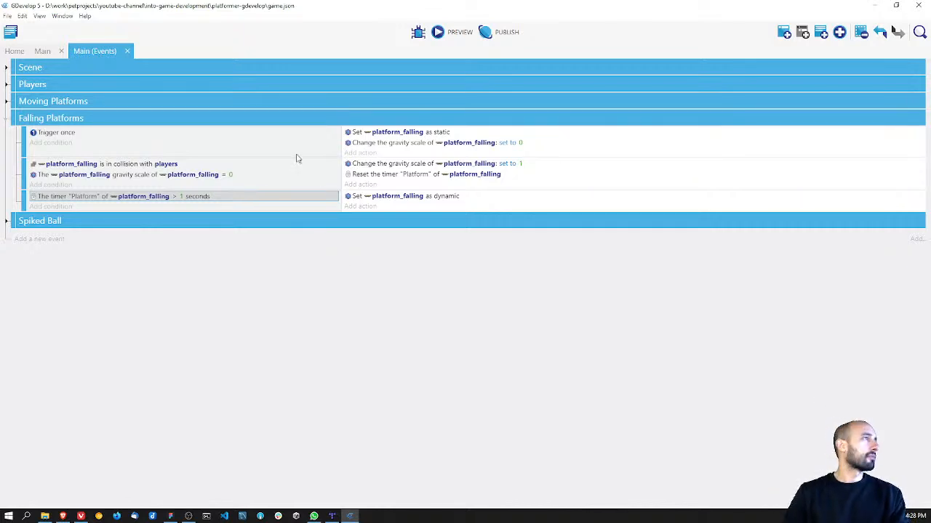
pyautogui.click(7, 119)
pyautogui.click(6, 136)
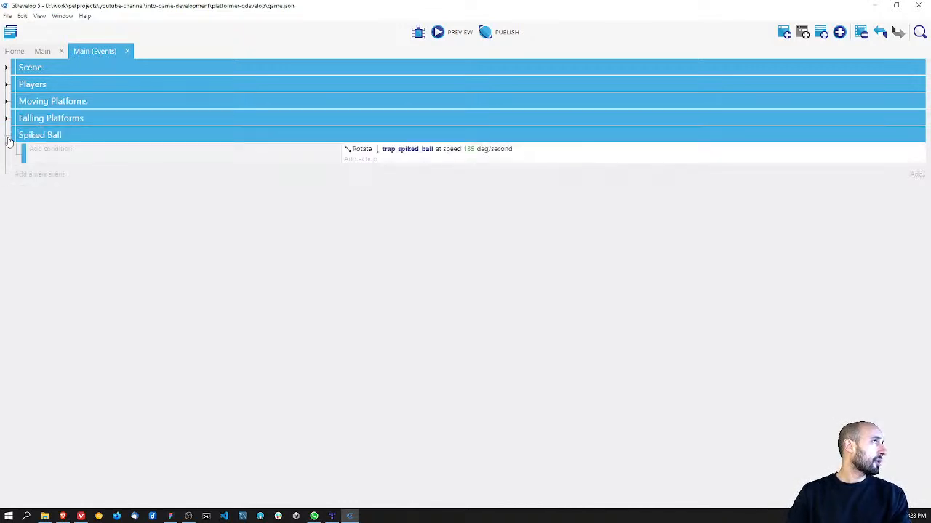
# Step: Set the rotation speed of trap_spiked_ball to 115 deg/second and save the project
pyautogui.click(469, 149)
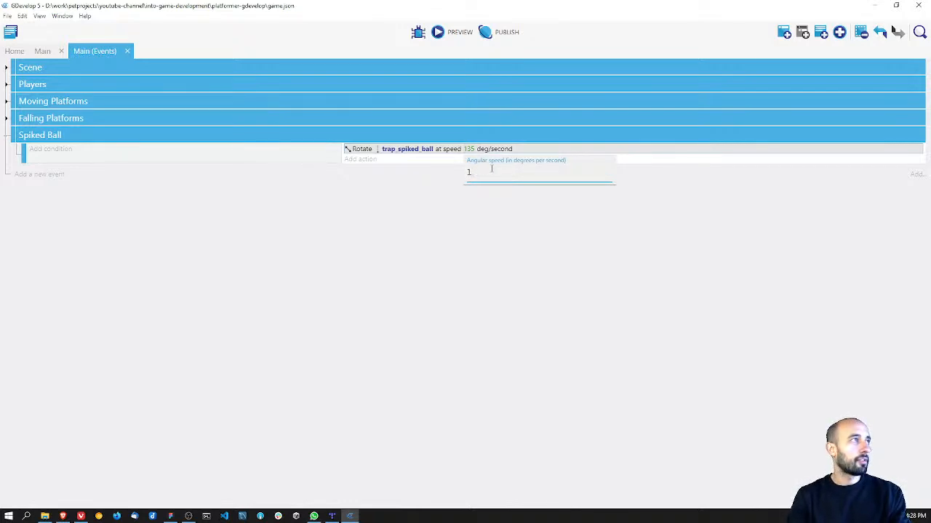
pyautogui.press('Return')
pyautogui.hotkey('ctrl', 's')
# Step: Preview the game to test passing the slower spiked ball while crossing the falling platforms, and close the preview
pyautogui.click(448, 32)
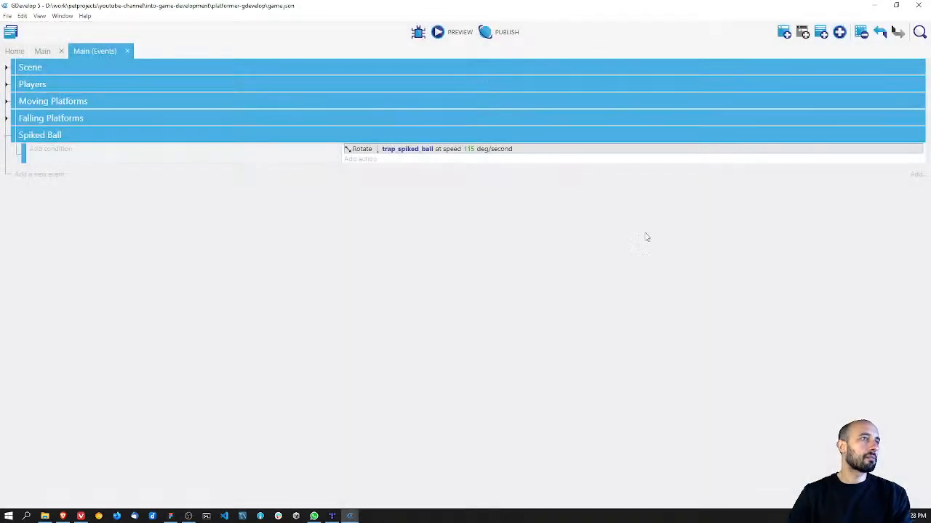
pyautogui.moveTo(286, 361); pyautogui.dragTo(270, 144)
pyautogui.press('Right')
pyautogui.press('space')
pyautogui.press('Left')
pyautogui.press('Right')
pyautogui.press('Right')
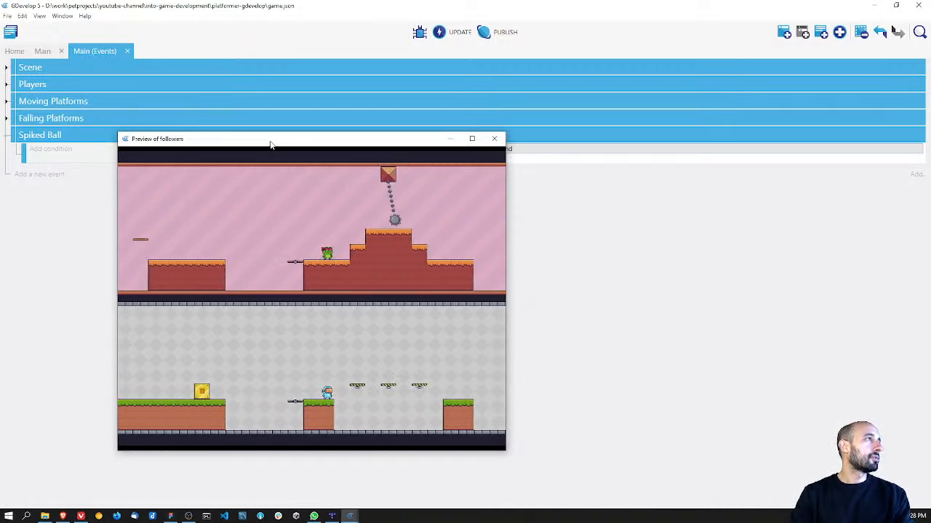
pyautogui.press('Right')
pyautogui.press('space')
pyautogui.press('Right')
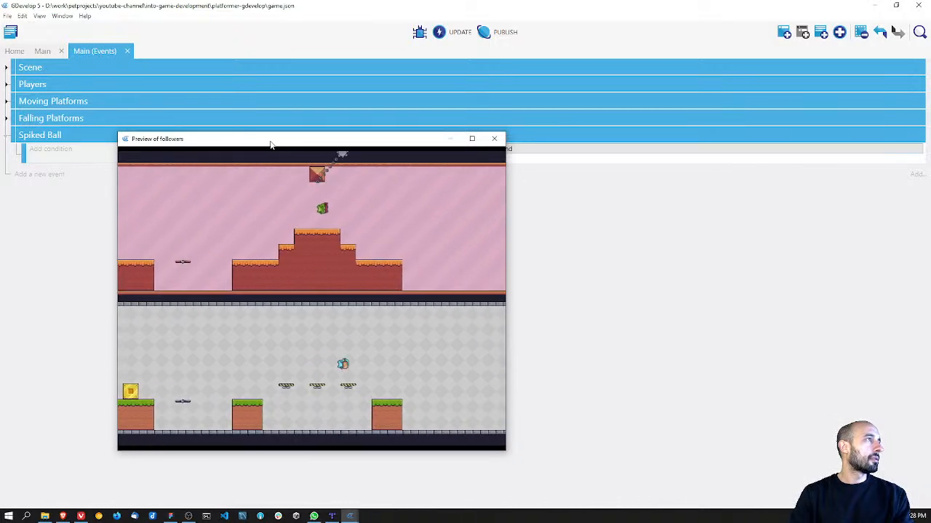
pyautogui.press('Right')
pyautogui.press('space')
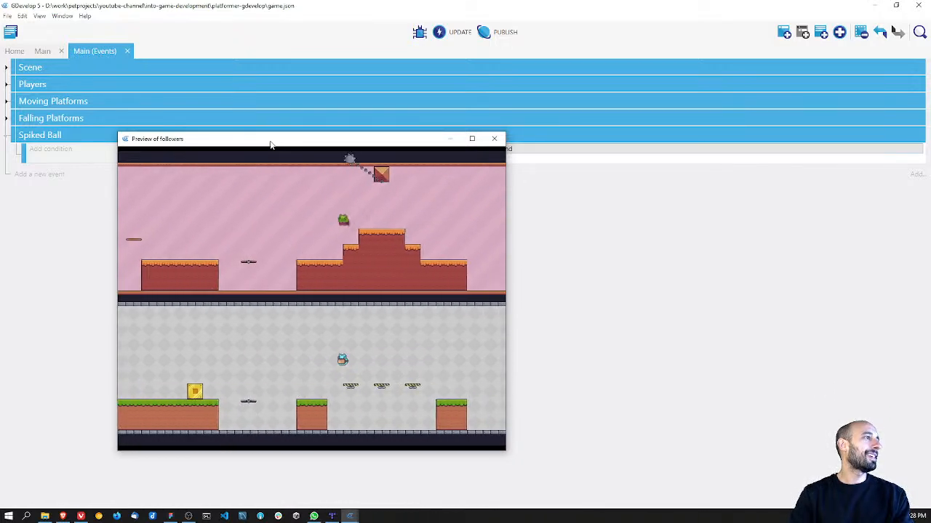
pyautogui.press('Right')
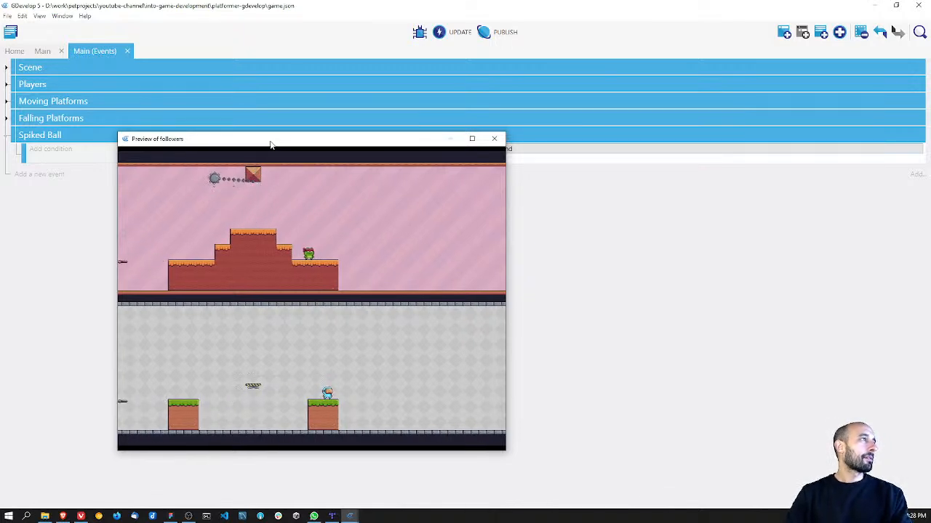
pyautogui.press('Right')
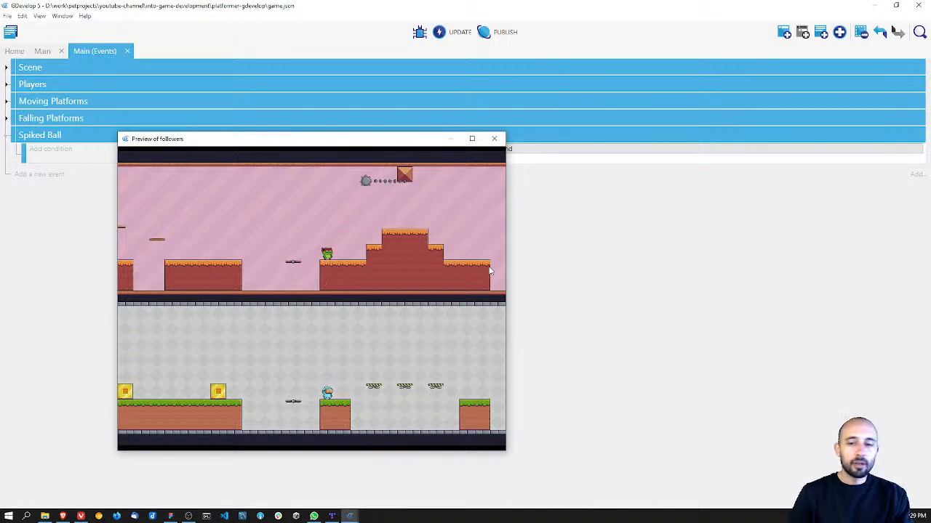
pyautogui.press('Right')
pyautogui.press('space')
pyautogui.press('Left')
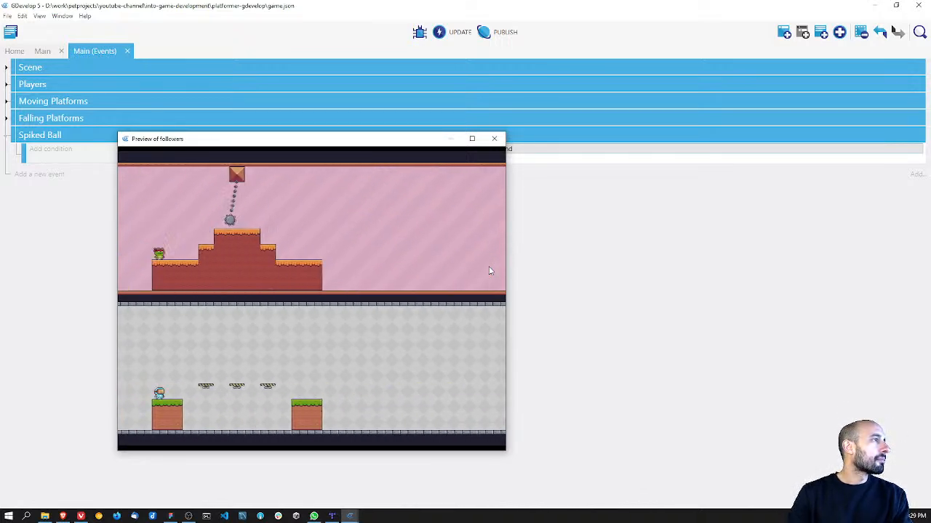
pyautogui.press('Right')
pyautogui.press('space')
pyautogui.press('space')
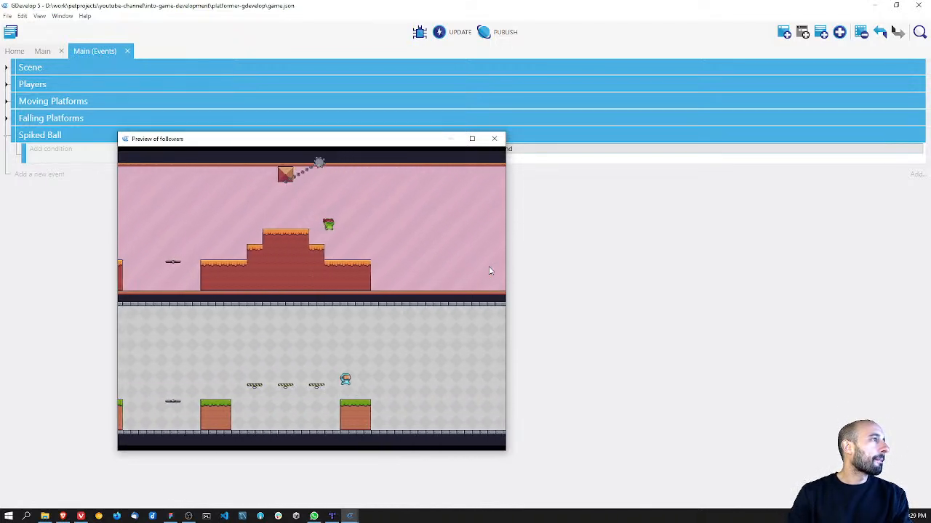
pyautogui.press('Left')
pyautogui.press('space')
pyautogui.press('space')
pyautogui.press('Right')
pyautogui.press('Right')
pyautogui.press('space')
pyautogui.press('Right')
pyautogui.press('space')
pyautogui.press('space')
pyautogui.press('Right')
pyautogui.press('space')
pyautogui.press('Left')
pyautogui.press('Right')
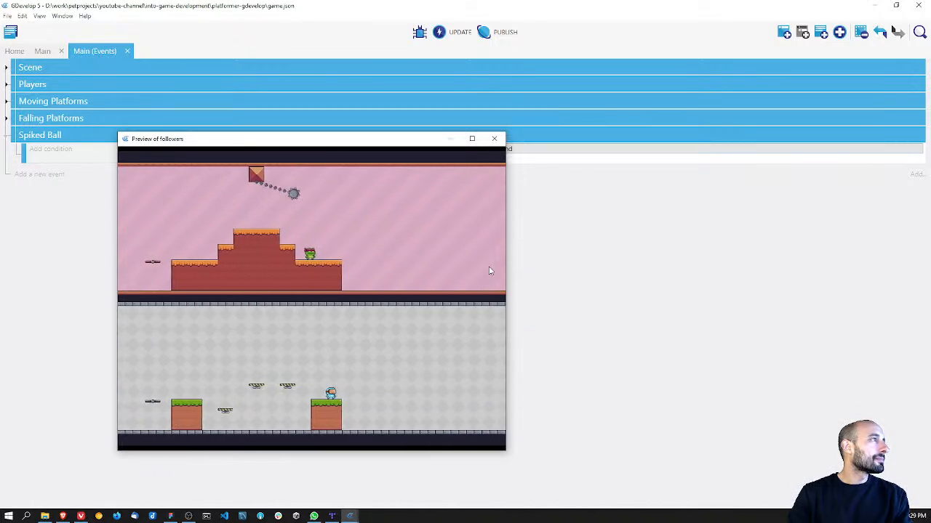
pyautogui.click(494, 138)
# Step: Restore the trap_spiked_ball rotation speed to 135 deg/second and save the project
pyautogui.click(469, 148)
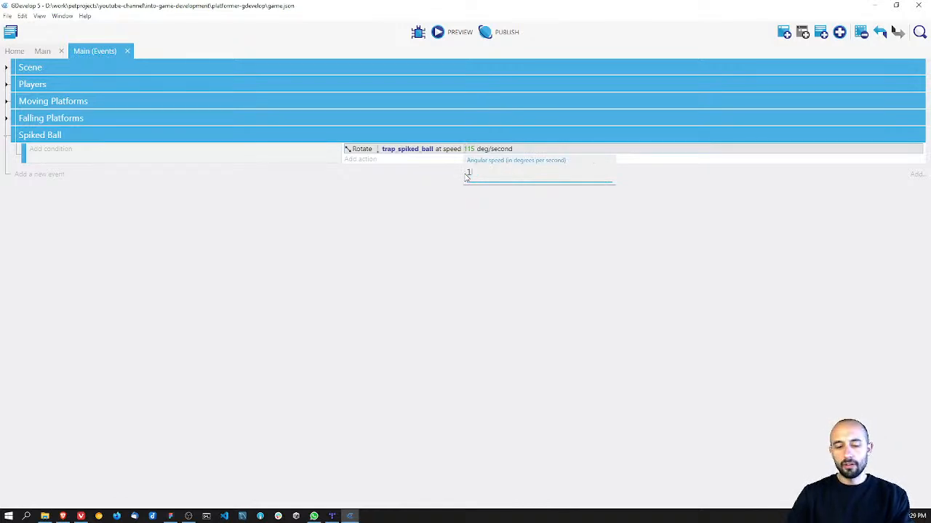
pyautogui.press('Return')
pyautogui.hotkey('ctrl', 's')
# Step: Preview the game to test the spiked ball at 135 deg/second together with the falling platforms, and close the preview
pyautogui.click(455, 32)
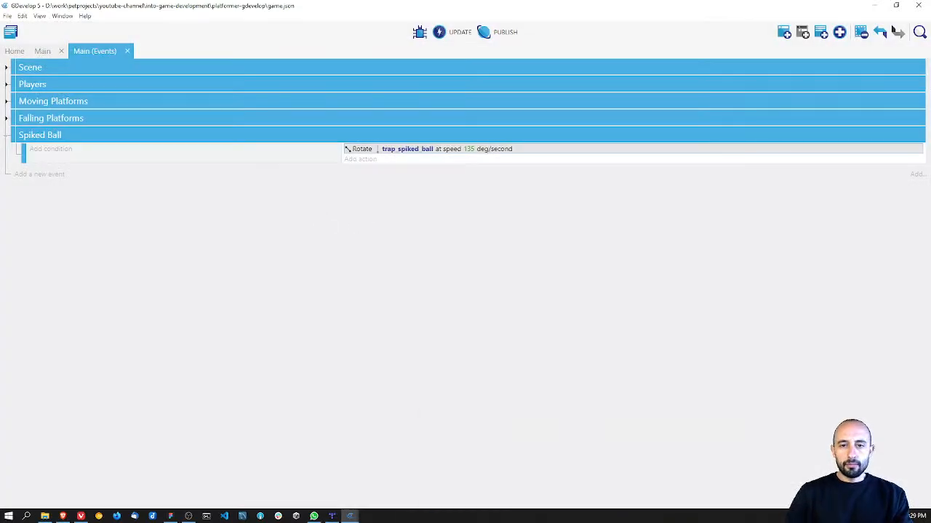
pyautogui.moveTo(440, 169); pyautogui.dragTo(462, 137)
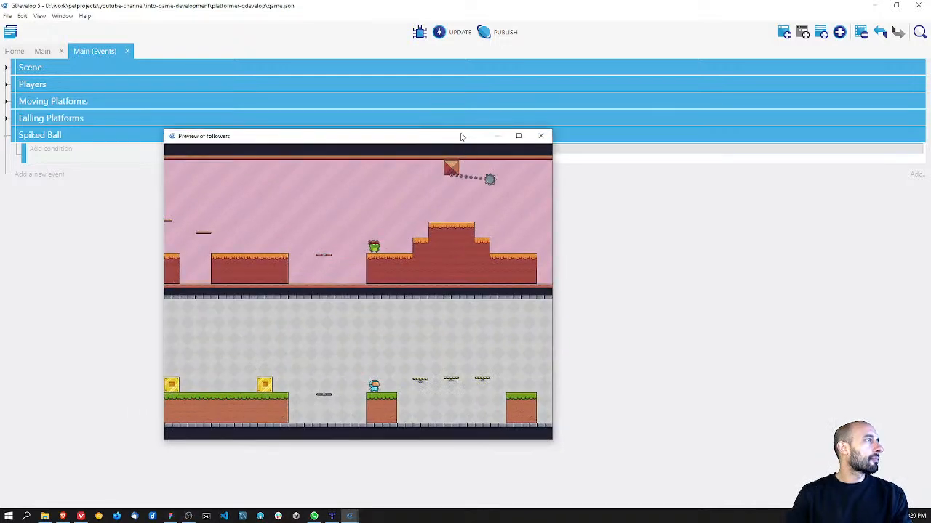
pyautogui.press('Right')
pyautogui.press('space')
pyautogui.press('Left')
pyautogui.press('Right')
pyautogui.press('space')
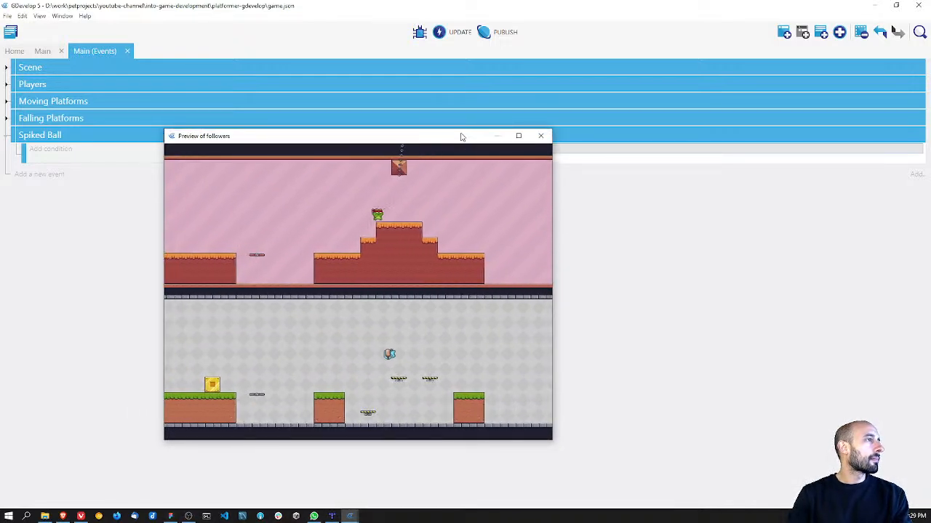
pyautogui.press('space')
pyautogui.press('Right')
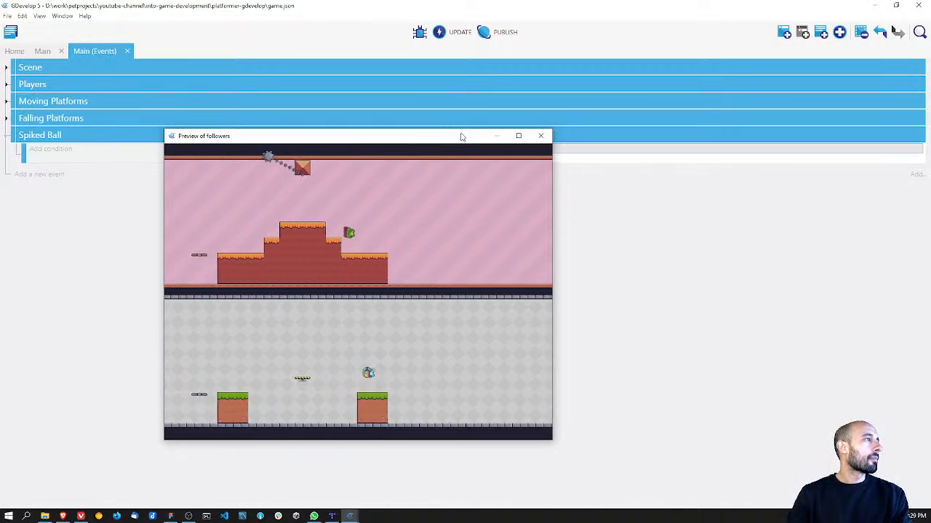
pyautogui.press('Left')
pyautogui.press('space')
pyautogui.press('Right')
pyautogui.press('Left')
pyautogui.press('Right')
pyautogui.press('space')
pyautogui.press('Left')
pyautogui.press('Right')
pyautogui.press('space')
pyautogui.press('Right')
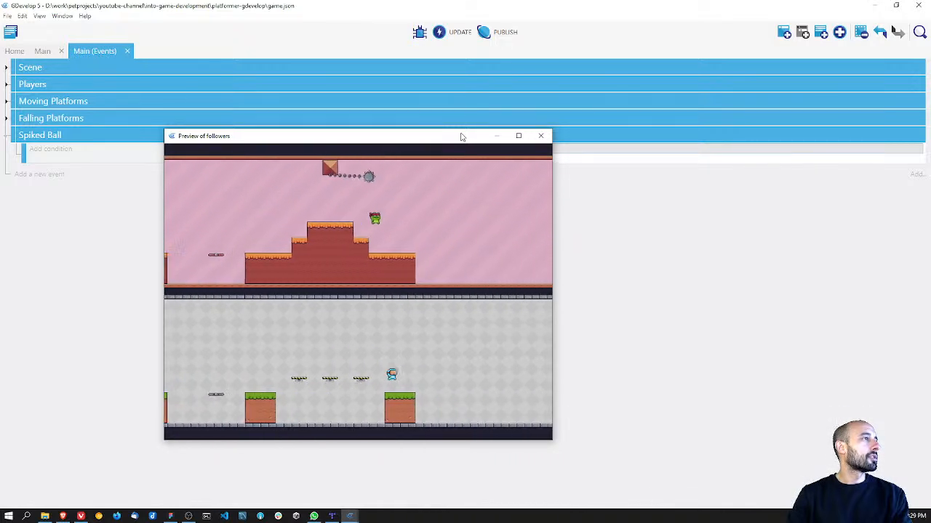
pyautogui.press('Left')
pyautogui.press('Right')
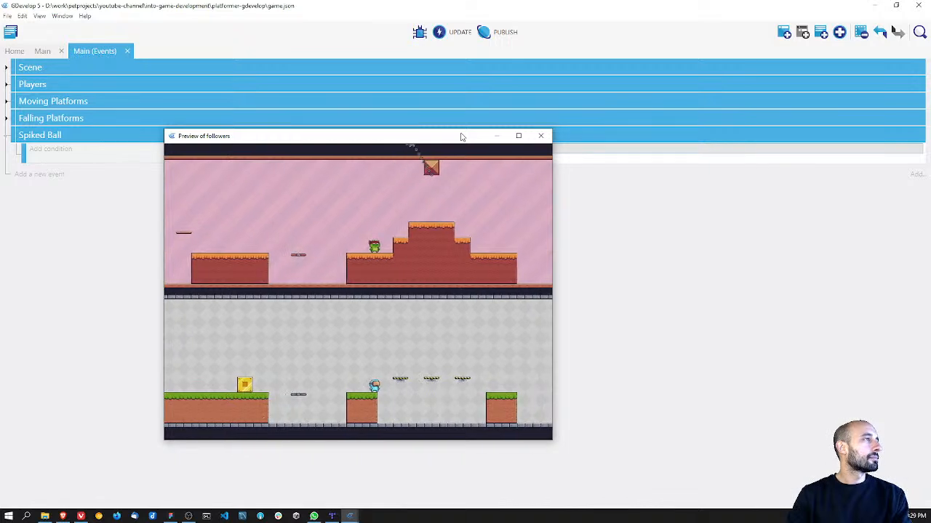
pyautogui.press('space')
pyautogui.press('Right')
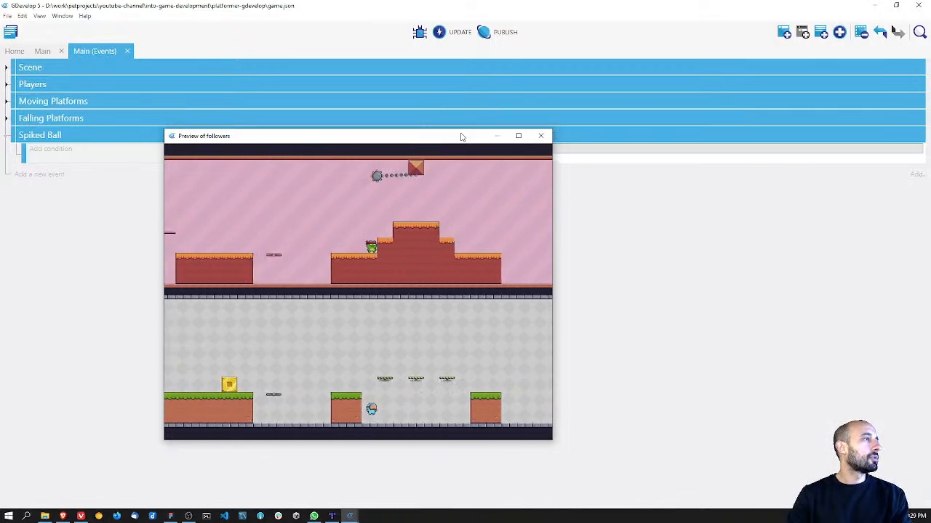
pyautogui.press('Right')
pyautogui.press('space')
pyautogui.press('Left')
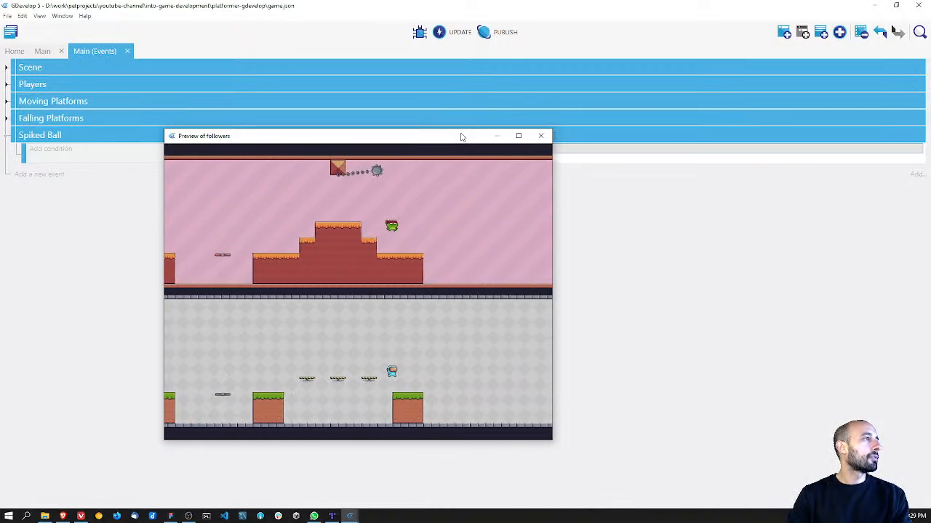
pyautogui.click(541, 136)
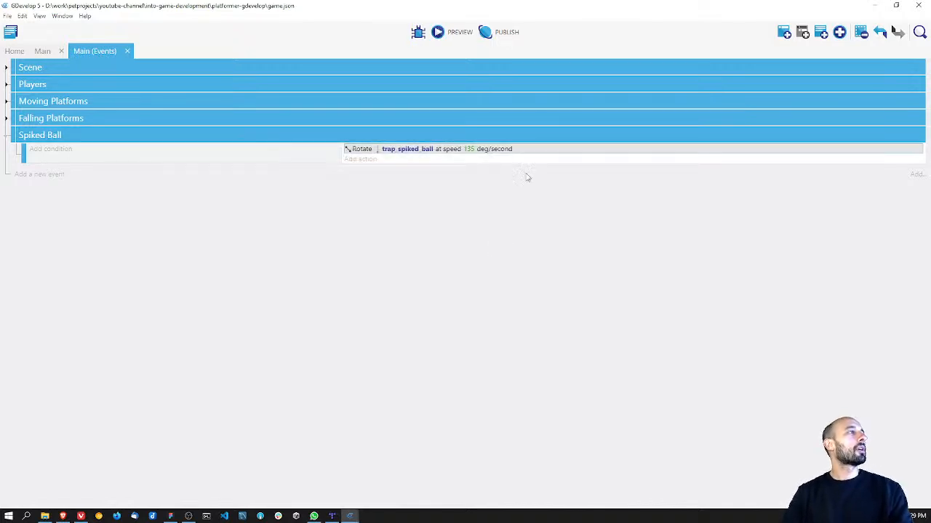
# Step: Save the project and collapse the Spiked Ball event group
pyautogui.hotkey('ctrl', 's')
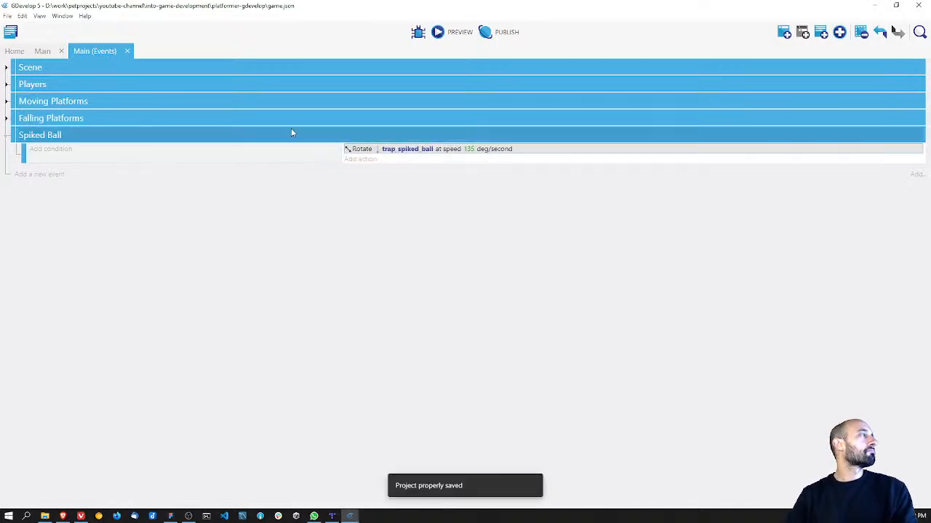
pyautogui.click(6, 136)
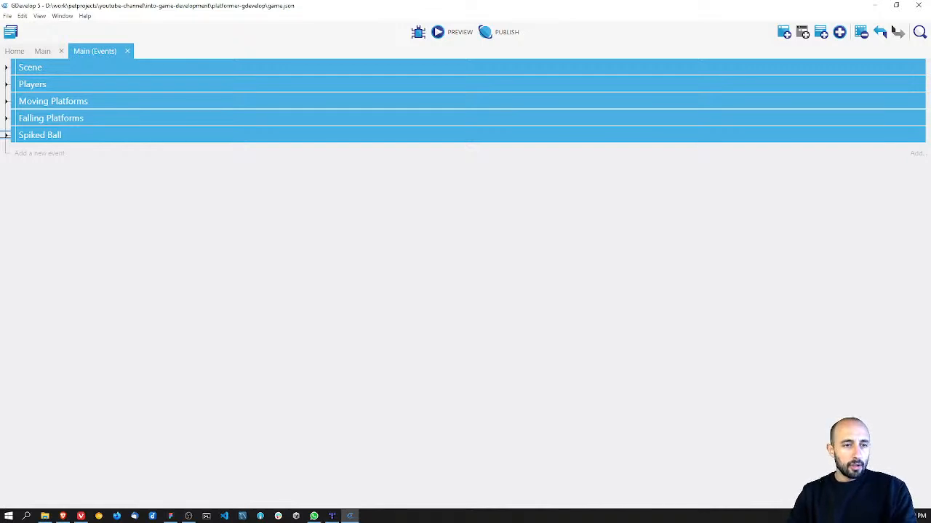
# Step: Switch to the browser to view the Coding Blocks Game Jam page on itch.io, and return to GDevelop
pyautogui.hotkey('alt', 'Tab')
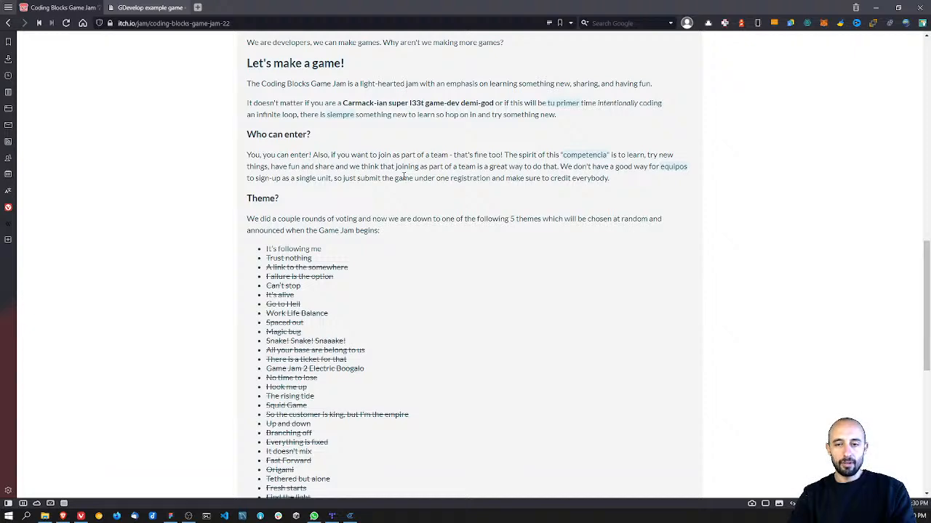
pyautogui.hotkey('alt', 'Tab')
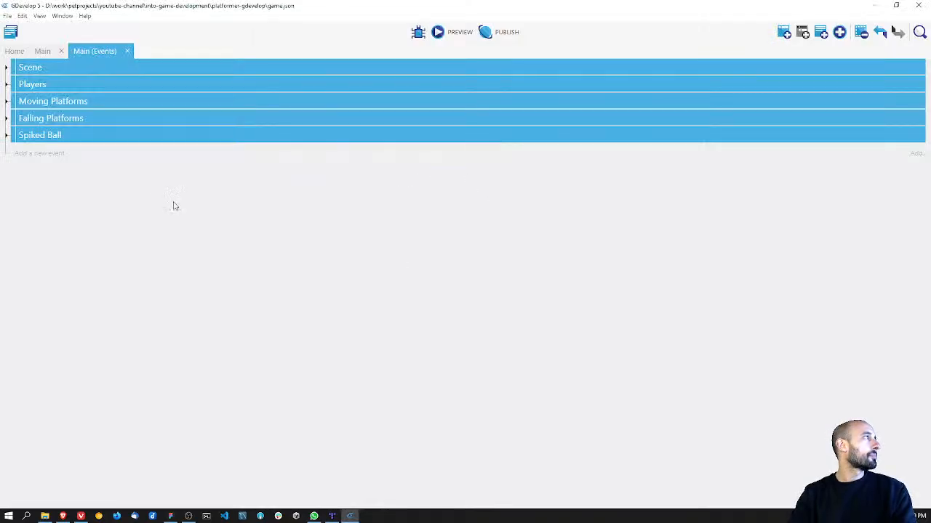
# Step: Open the Main scene layout and examine the level around the falling platforms
pyautogui.click(42, 51)
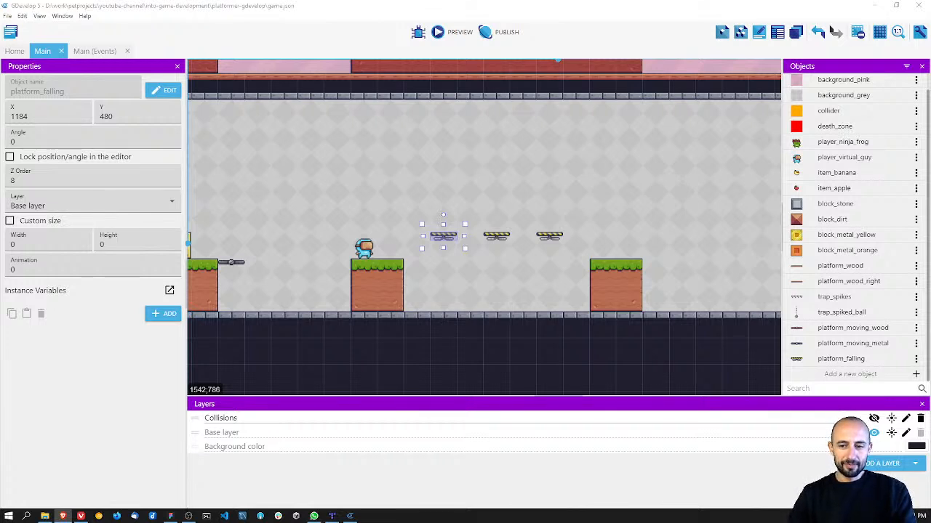
pyautogui.click(586, 151)
pyautogui.scroll(3, 545, 160)
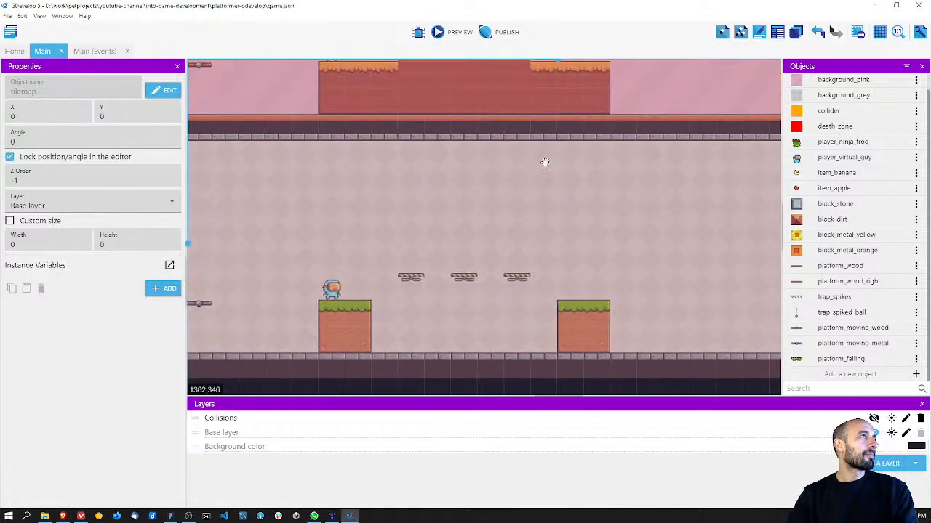
# Step: Examine the empty stretch of the Main scene beyond the falling platforms and save the project
pyautogui.scroll(3, 495, 220)
pyautogui.keyDown('ctrl'); pyautogui.scroll(-2, 587, 214); pyautogui.keyUp('ctrl')
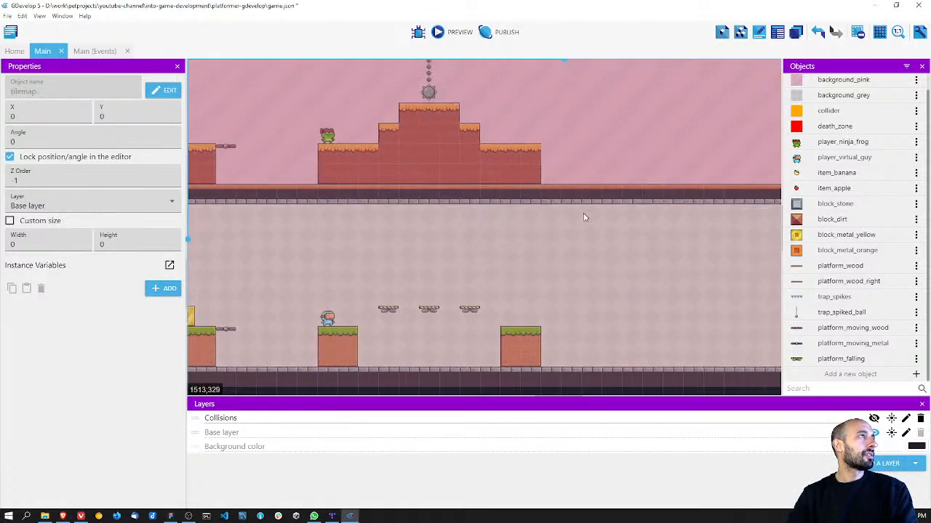
pyautogui.moveTo(588, 214); pyautogui.dragTo(400, 272, button='middle')
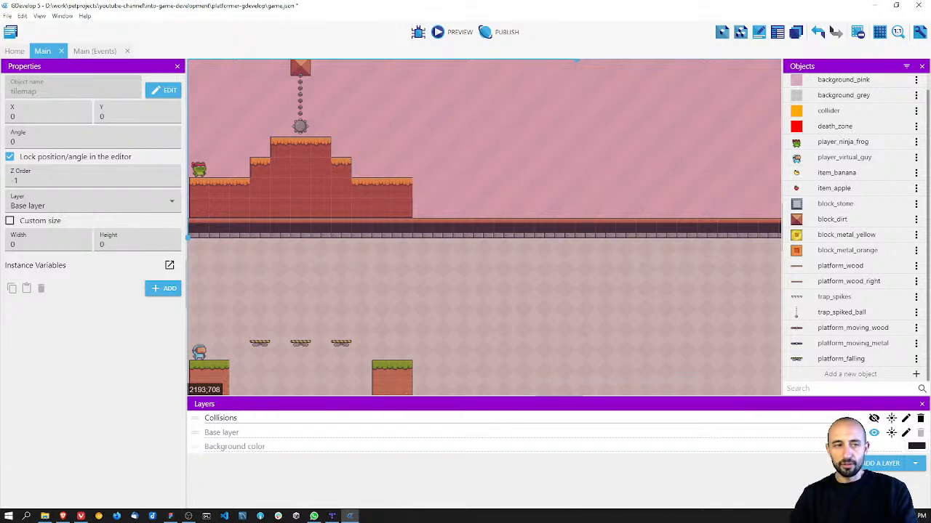
pyautogui.hotkey('ctrl', 's')
pyautogui.moveTo(422, 254); pyautogui.dragTo(426, 214, button='middle')
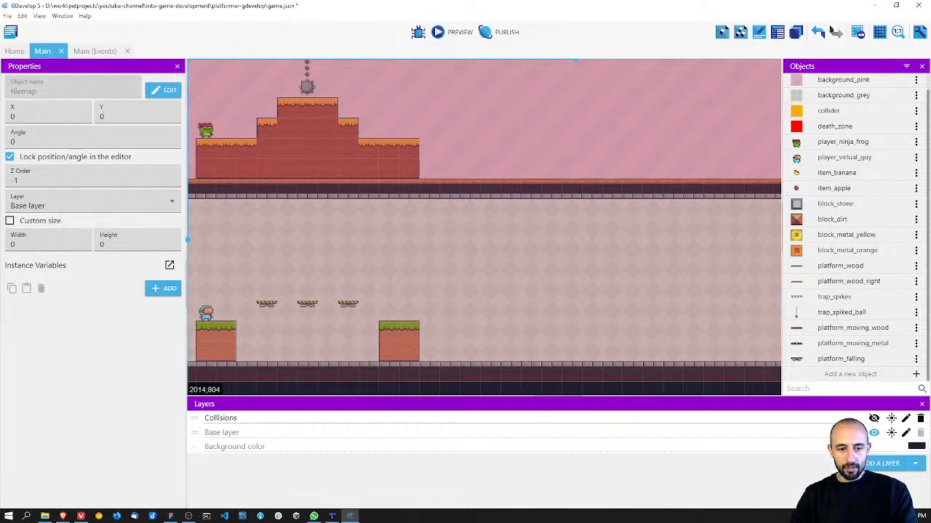
# Step: Switch to the Figma level design and move the trunk enemy against the double stone blocks, to about X 1632, Y 191
pyautogui.hotkey('alt', 'Tab')
pyautogui.moveTo(596, 194); pyautogui.dragTo(440, 219, button='middle')
pyautogui.keyDown('ctrl'); pyautogui.scroll(-3, 442, 220); pyautogui.keyUp('ctrl')
pyautogui.keyDown('ctrl'); pyautogui.scroll(-3, 443, 221); pyautogui.keyUp('ctrl')
pyautogui.keyDown('ctrl'); pyautogui.scroll(5, 415, 247); pyautogui.keyUp('ctrl')
pyautogui.moveTo(498, 210); pyautogui.dragTo(427, 269, button='middle')
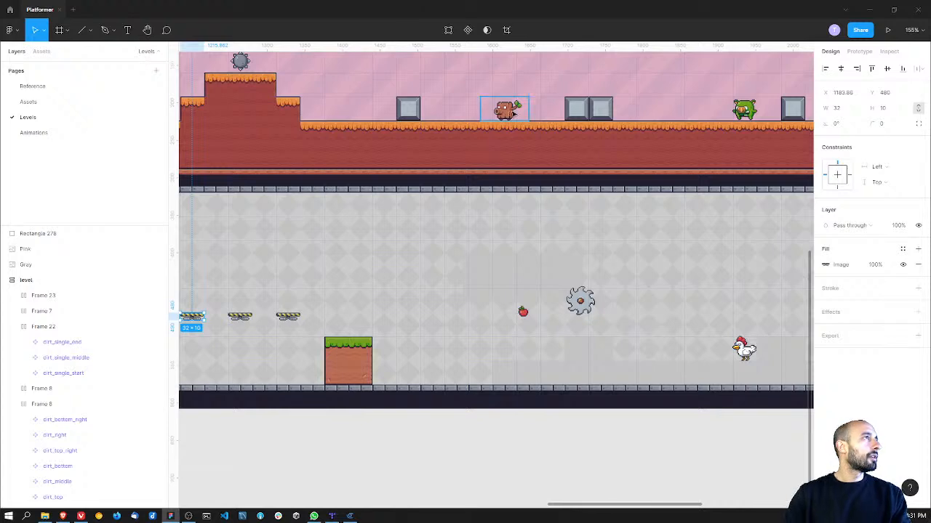
pyautogui.click(506, 109)
pyautogui.scroll(3, 452, 266)
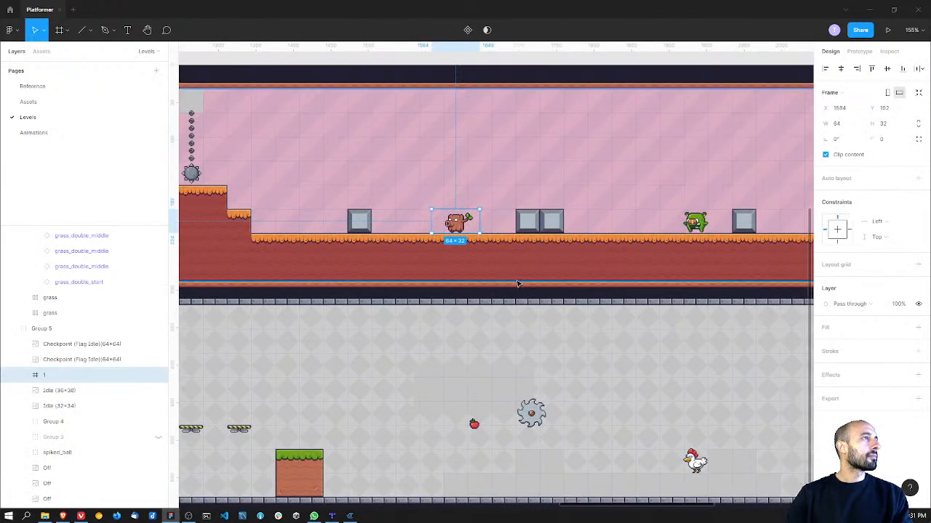
pyautogui.moveTo(458, 223); pyautogui.dragTo(496, 223)
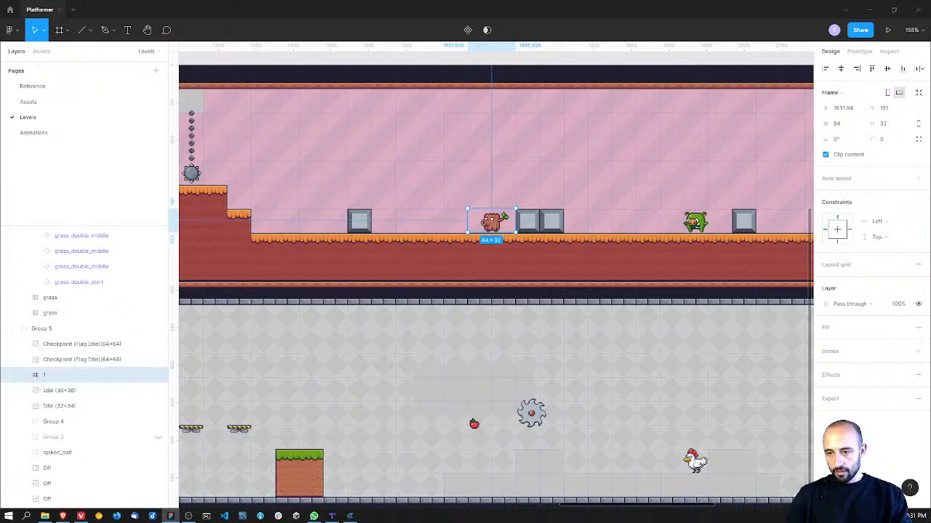
# Step: Return to GDevelop, compare the unfinished level area past the falling platforms with the design, and save the project
pyautogui.hotkey('alt', 'Tab')
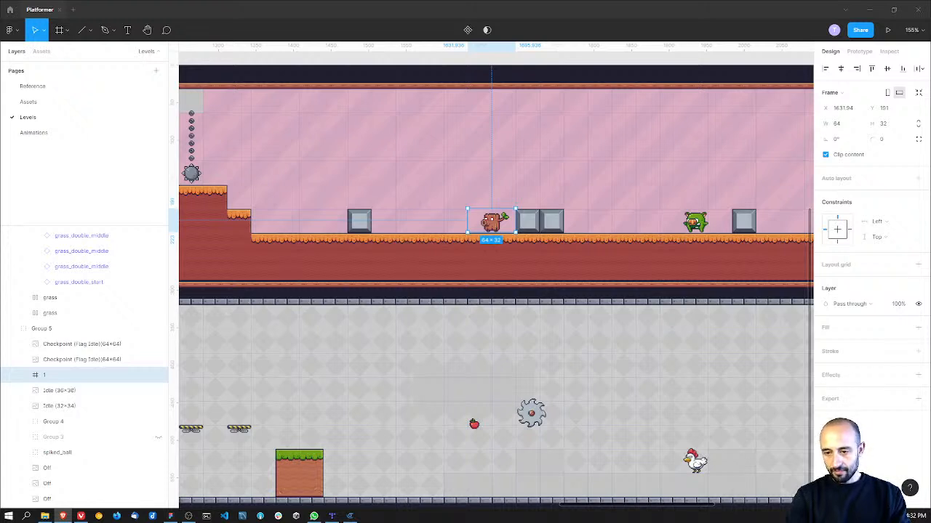
pyautogui.moveTo(510, 307); pyautogui.dragTo(630, 287, button='middle')
pyautogui.press('alt')
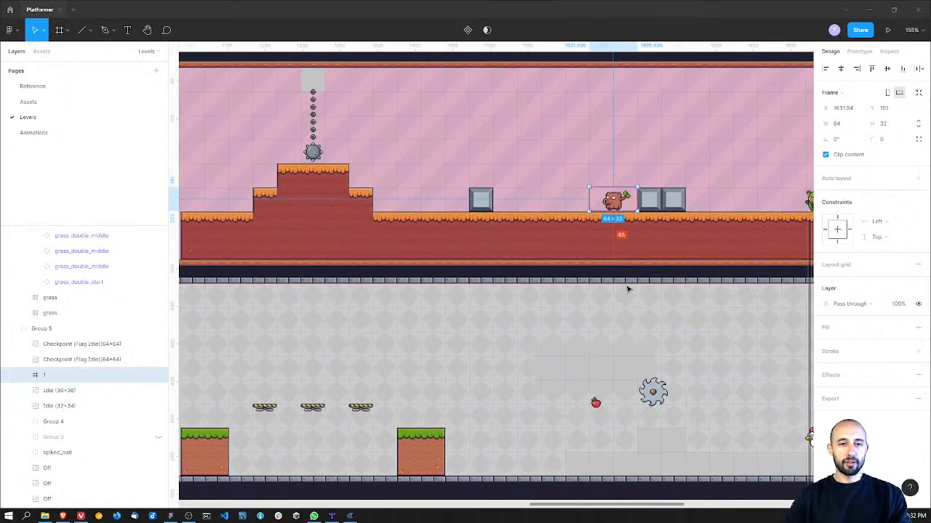
pyautogui.hotkey('alt', 'Tab')
pyautogui.moveTo(444, 171); pyautogui.dragTo(426, 197, button='middle')
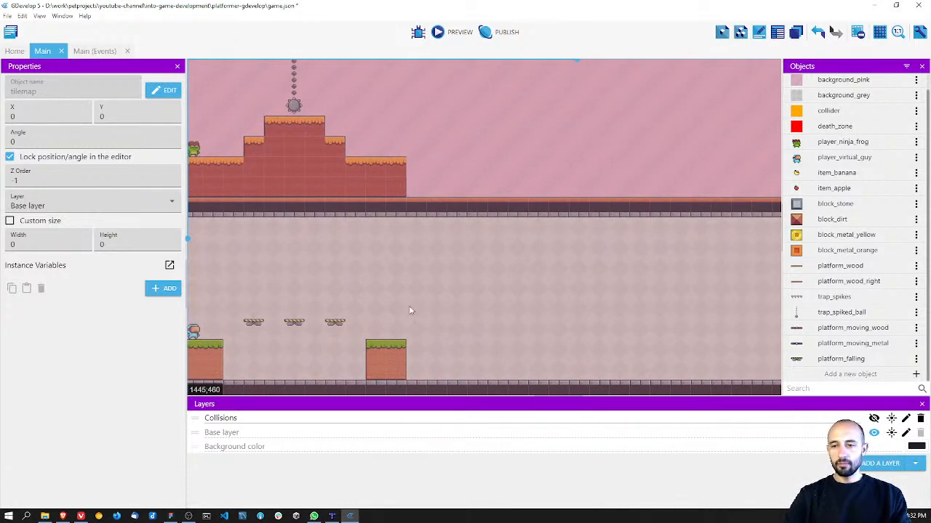
pyautogui.moveTo(455, 293); pyautogui.dragTo(499, 322, button='middle')
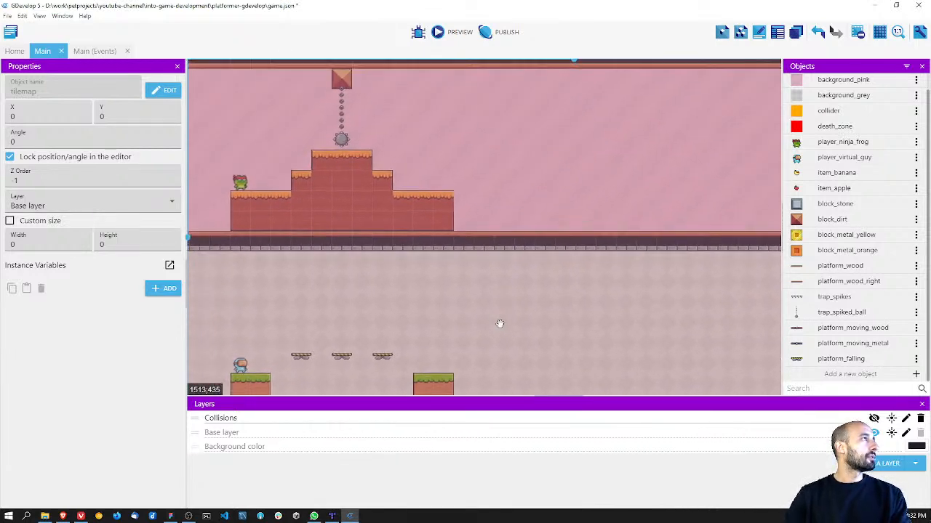
pyautogui.scroll(-3, 503, 312)
pyautogui.scroll(2, 503, 305)
pyautogui.scroll(-3, 505, 304)
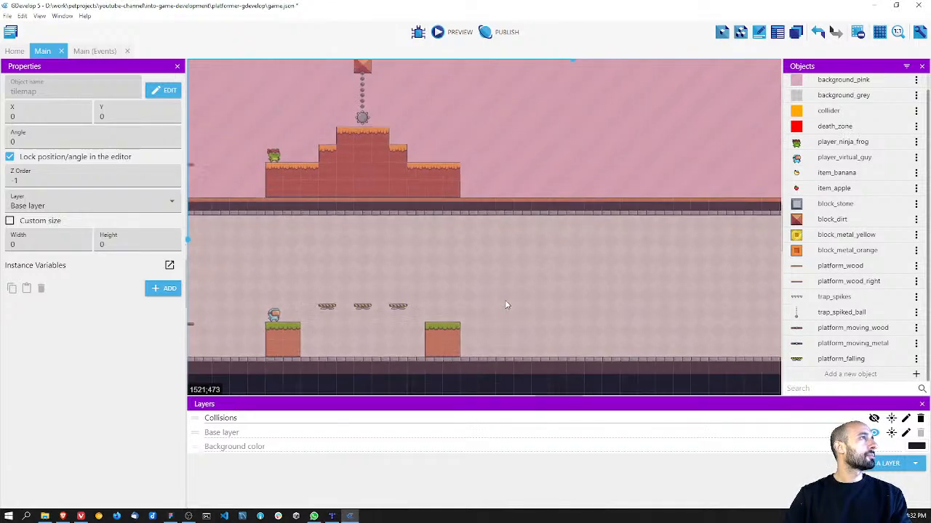
pyautogui.hotkey('ctrl', 's')
# Step: Switch to Figma, open the Reference page and examine the enemies, traps and platforms in the reference levels
pyautogui.hotkey('alt', 'Tab')
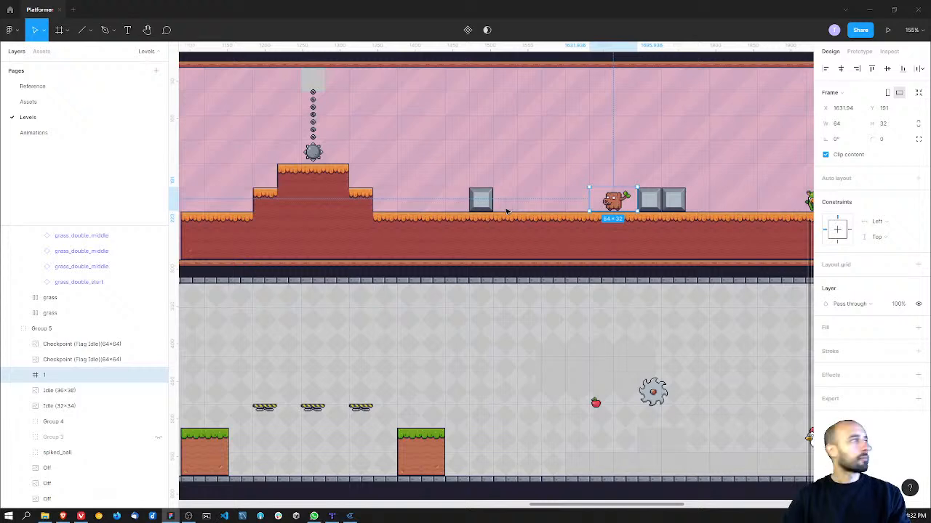
pyautogui.click(3, 85)
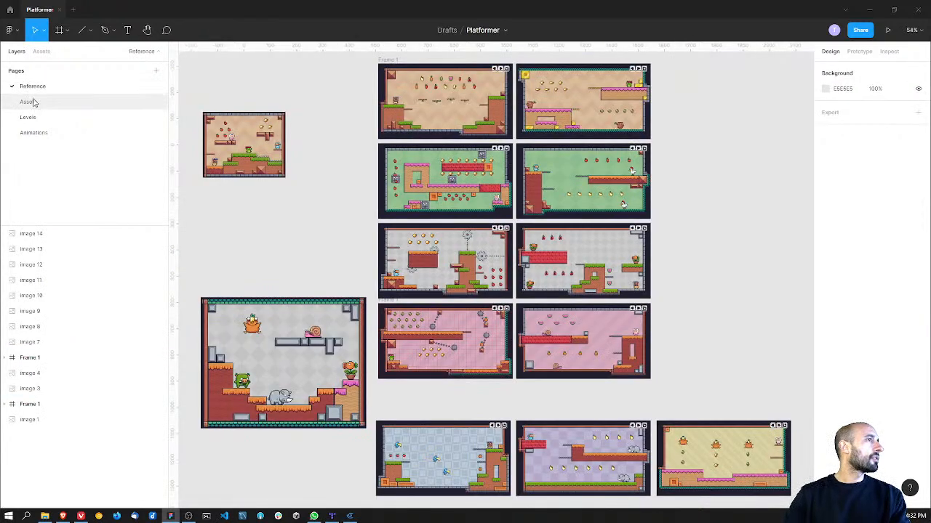
pyautogui.keyDown('ctrl'); pyautogui.scroll(10, 663, 211); pyautogui.keyUp('ctrl')
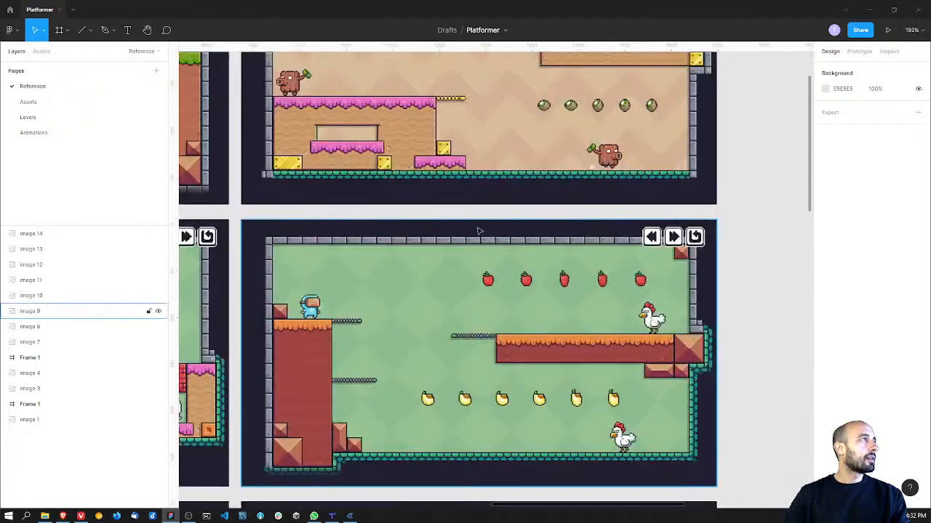
pyautogui.keyDown('ctrl'); pyautogui.scroll(-1, 468, 232); pyautogui.keyUp('ctrl')
pyautogui.moveTo(344, 253); pyautogui.dragTo(585, 103, button='middle')
pyautogui.scroll(-5, 573, 213)
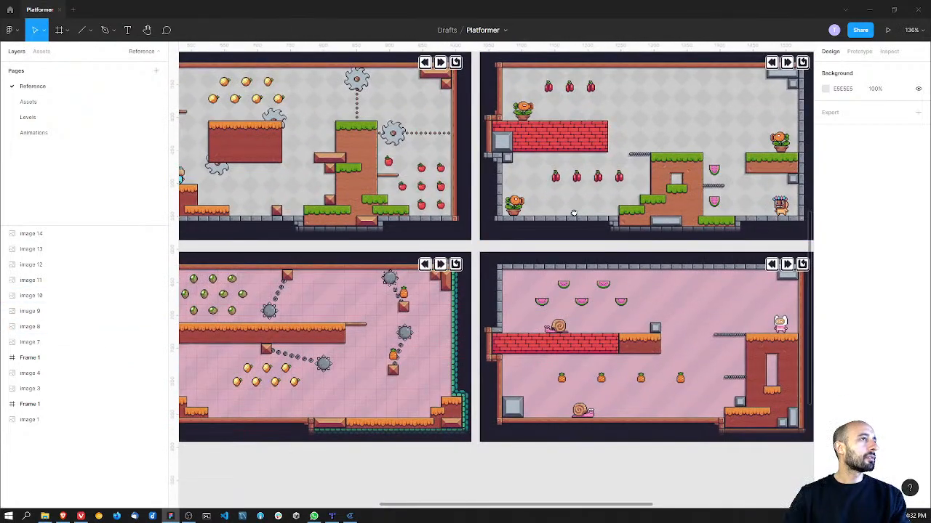
pyautogui.hscroll(-6, 574, 213)
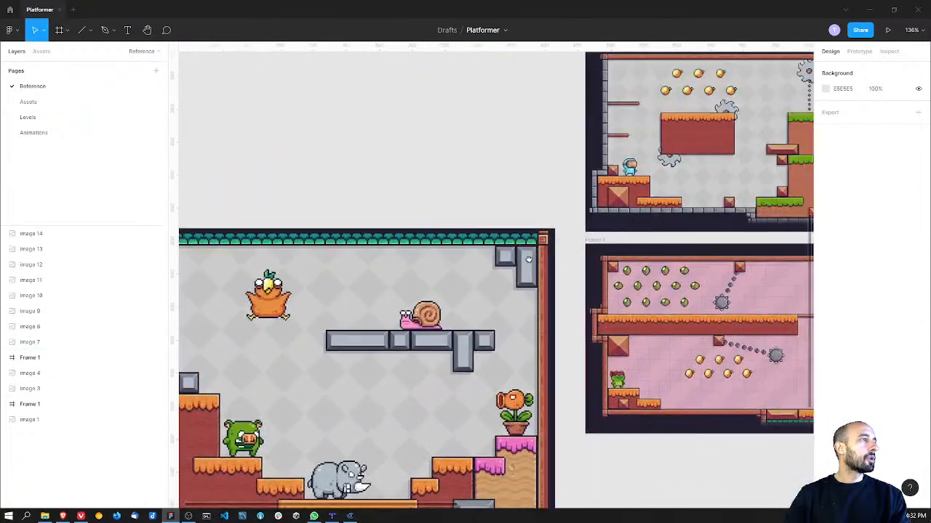
pyautogui.moveTo(528, 260); pyautogui.dragTo(503, 262, button='middle')
pyautogui.scroll(-6, 542, 274)
pyautogui.moveTo(629, 281); pyautogui.dragTo(274, 320, button='middle')
pyautogui.moveTo(536, 182); pyautogui.dragTo(405, 275, button='middle')
pyautogui.moveTo(456, 169); pyautogui.dragTo(246, 175, button='middle')
pyautogui.moveTo(473, 206); pyautogui.dragTo(457, 348, button='middle')
pyautogui.moveTo(420, 182); pyautogui.dragTo(509, 404, button='middle')
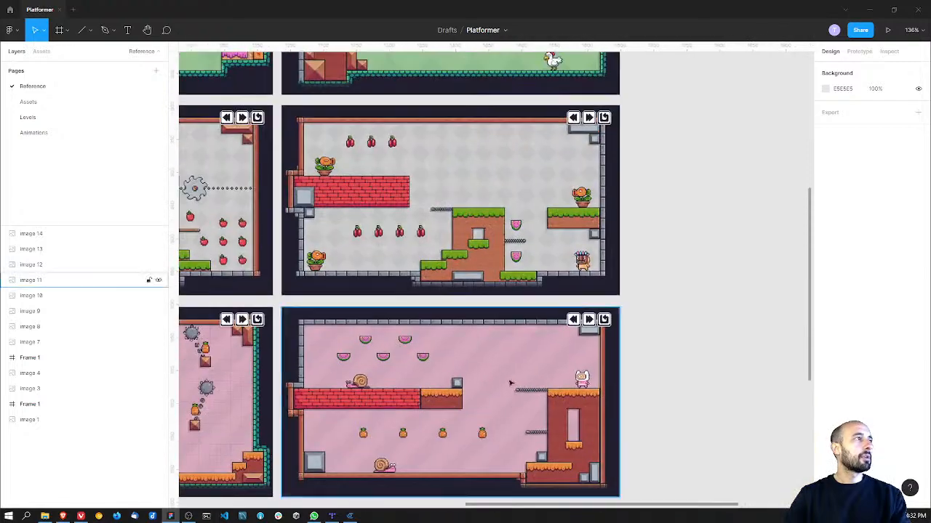
pyautogui.moveTo(456, 184); pyautogui.dragTo(584, 403, button='middle')
pyautogui.moveTo(482, 162); pyautogui.dragTo(509, 367, button='middle')
pyautogui.moveTo(414, 323); pyautogui.dragTo(584, 146, button='middle')
pyautogui.click(404, 246)
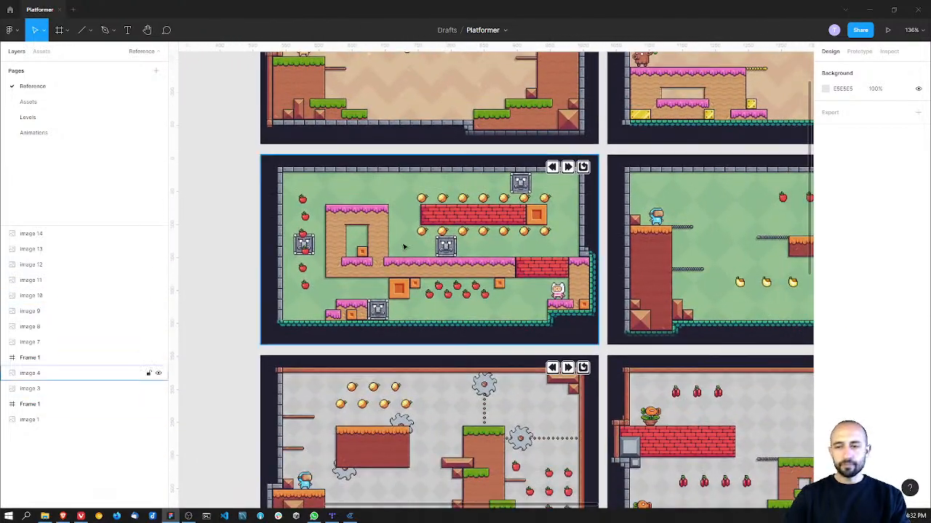
# Step: Open the Assets page and look through the traps, items and enemies for the trunk enemy's sprites
pyautogui.click(40, 102)
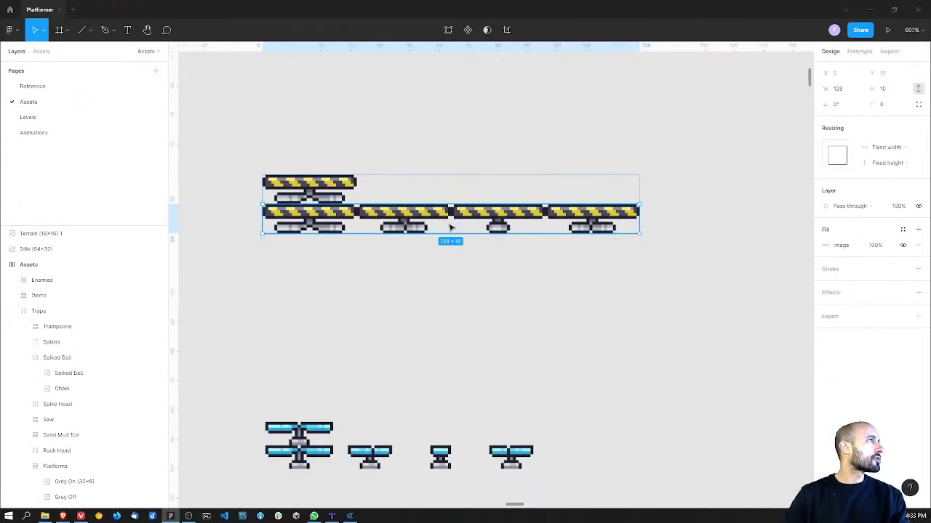
pyautogui.keyDown('ctrl'); pyautogui.scroll(-10, 544, 304); pyautogui.keyUp('ctrl')
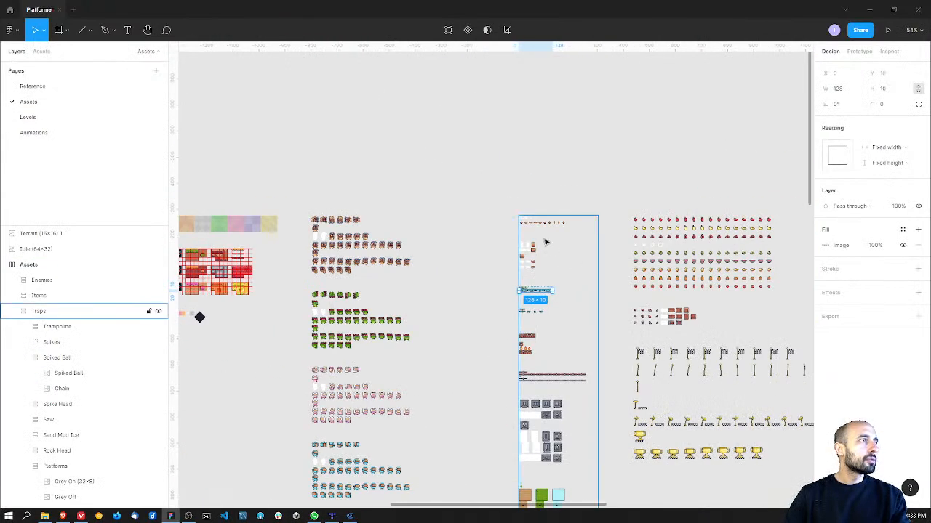
pyautogui.keyDown('ctrl'); pyautogui.scroll(5, 545, 246); pyautogui.keyUp('ctrl')
pyautogui.keyDown('ctrl'); pyautogui.scroll(-2, 545, 252); pyautogui.keyUp('ctrl')
pyautogui.moveTo(621, 502); pyautogui.dragTo(196, 230, button='middle')
pyautogui.keyDown('ctrl'); pyautogui.scroll(-7, 376, 270); pyautogui.keyUp('ctrl')
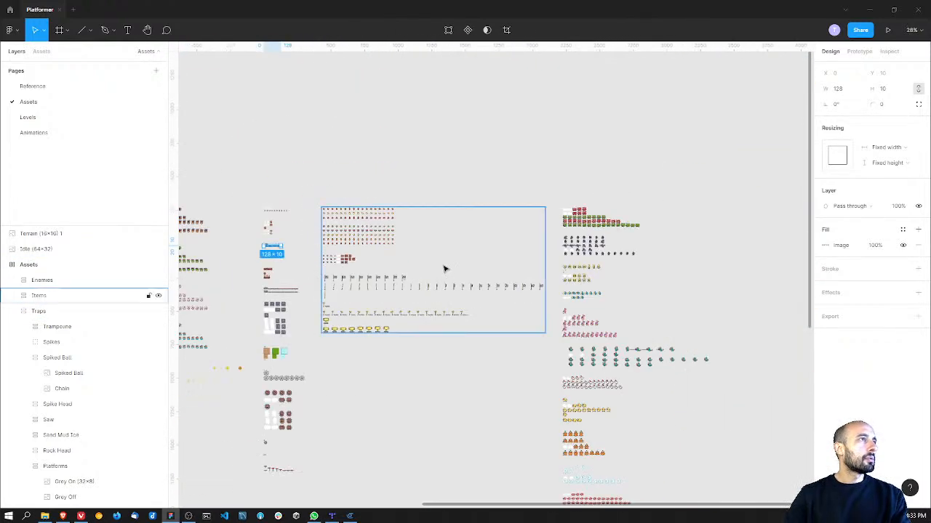
pyautogui.scroll(-10, 373, 137)
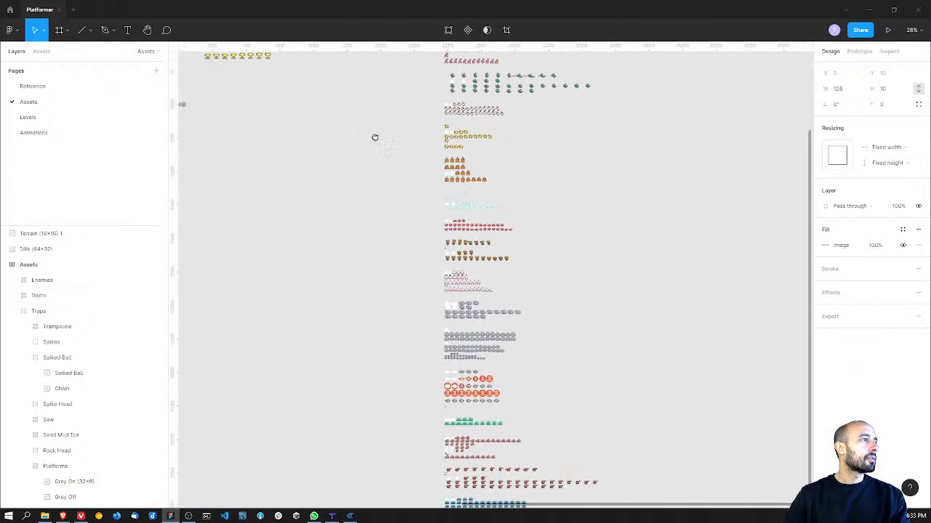
pyautogui.keyDown('ctrl'); pyautogui.scroll(8, 474, 292); pyautogui.keyUp('ctrl')
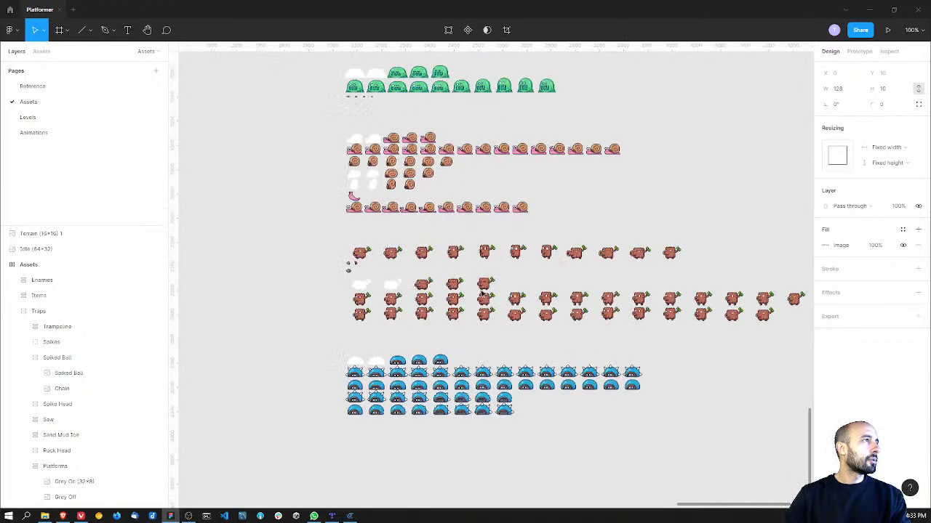
pyautogui.keyDown('ctrl'); pyautogui.scroll(8, 473, 291); pyautogui.keyUp('ctrl')
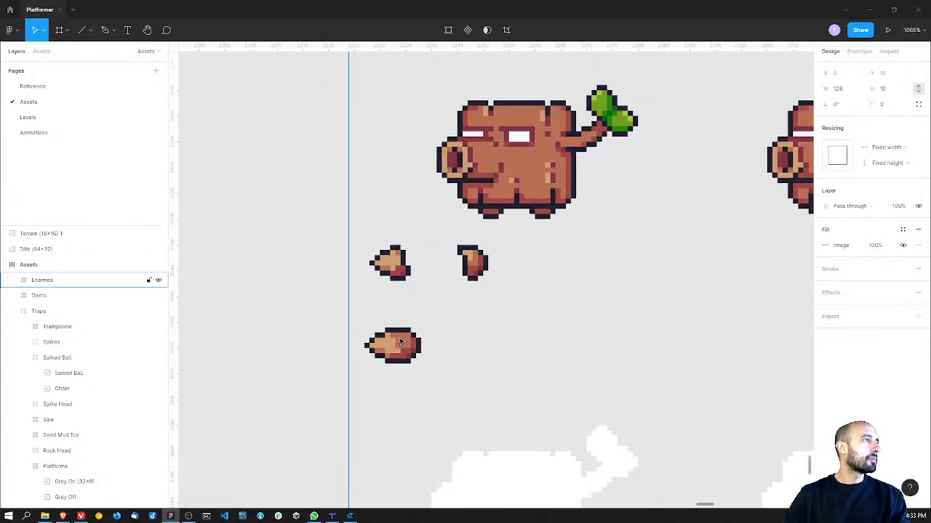
# Step: Inspect the Trunk enemy's Bullet and Bullet Pieces sprites, then briefly check the GDevelop scene and come back to Figma
pyautogui.click(399, 345)
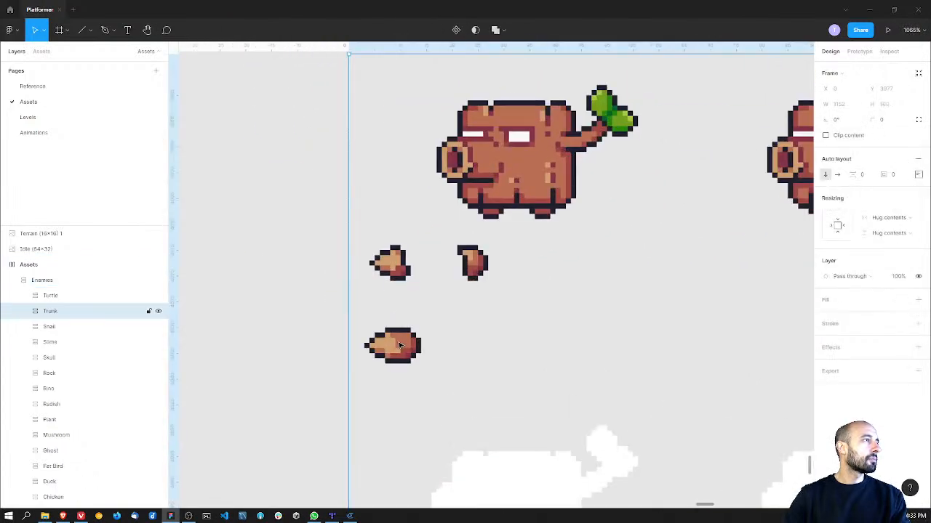
pyautogui.click(396, 273)
pyautogui.click(398, 340)
pyautogui.click(528, 331)
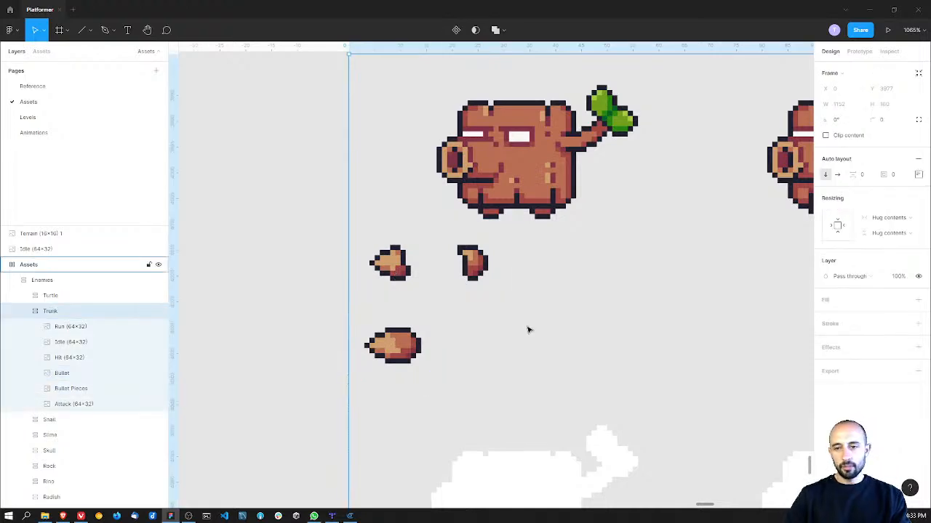
pyautogui.keyDown('ctrl'); pyautogui.scroll(-15, 528, 330); pyautogui.keyUp('ctrl')
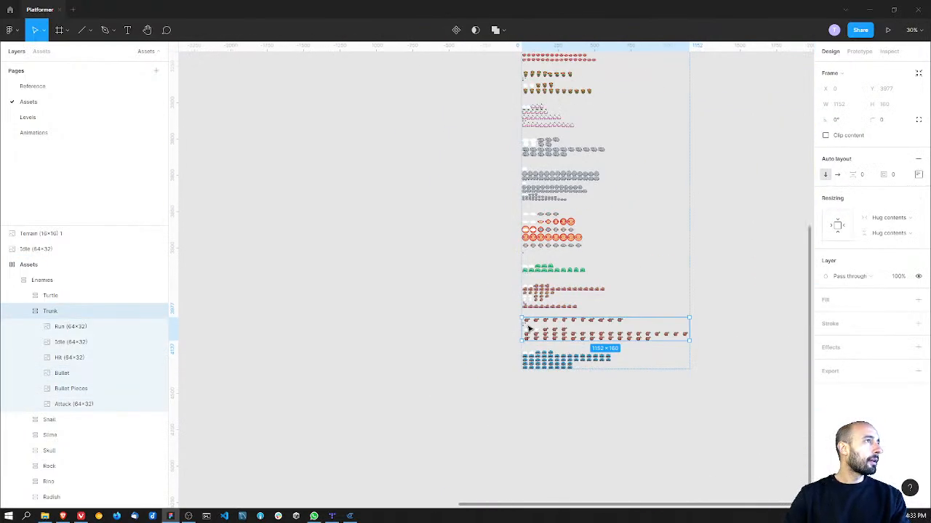
pyautogui.hotkey('alt', 'Tab')
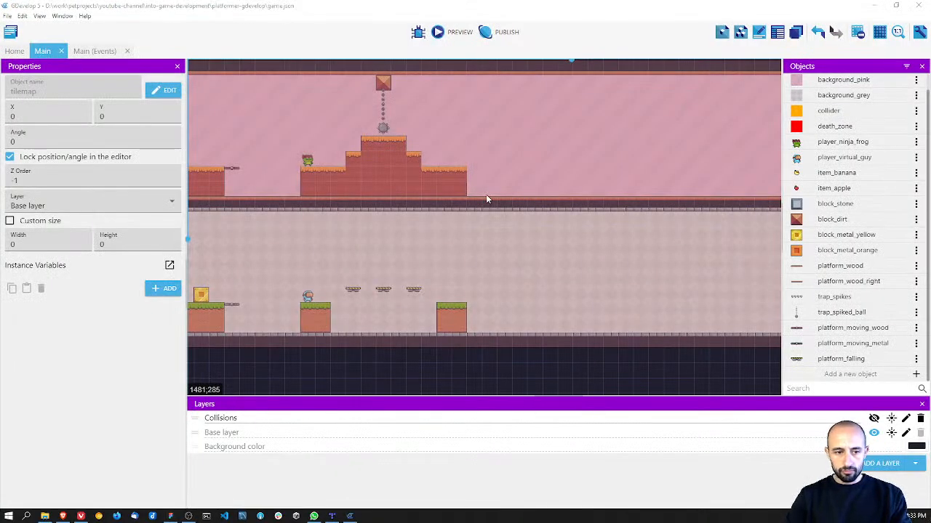
pyautogui.hotkey('alt', 'Tab')
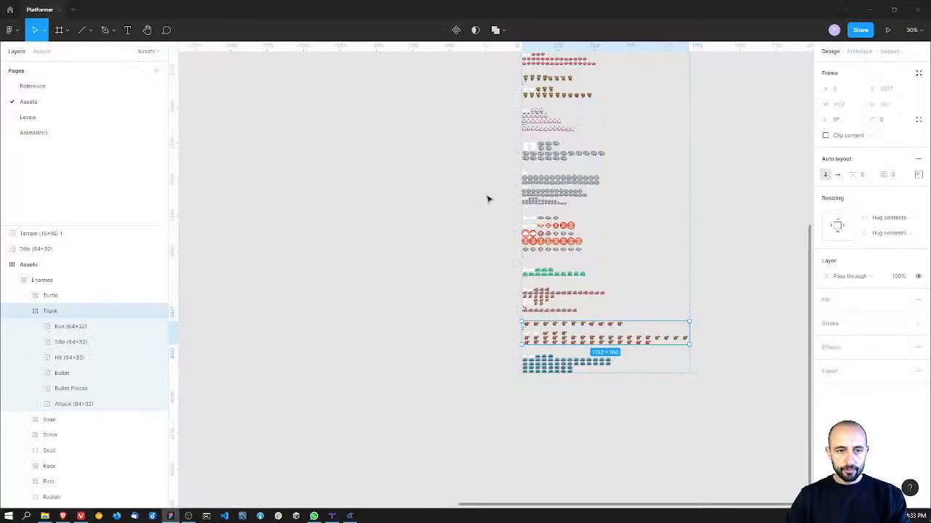
# Step: Open the Levels page, review the level layout from start to the enemy section, and select the group containing the saw and apple
pyautogui.click(46, 133)
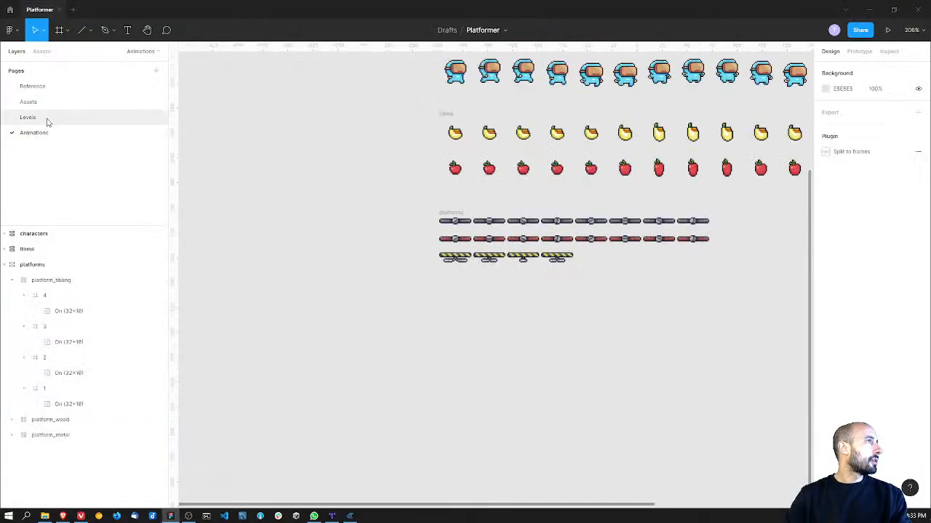
pyautogui.click(46, 118)
pyautogui.hscroll(2, 501, 184)
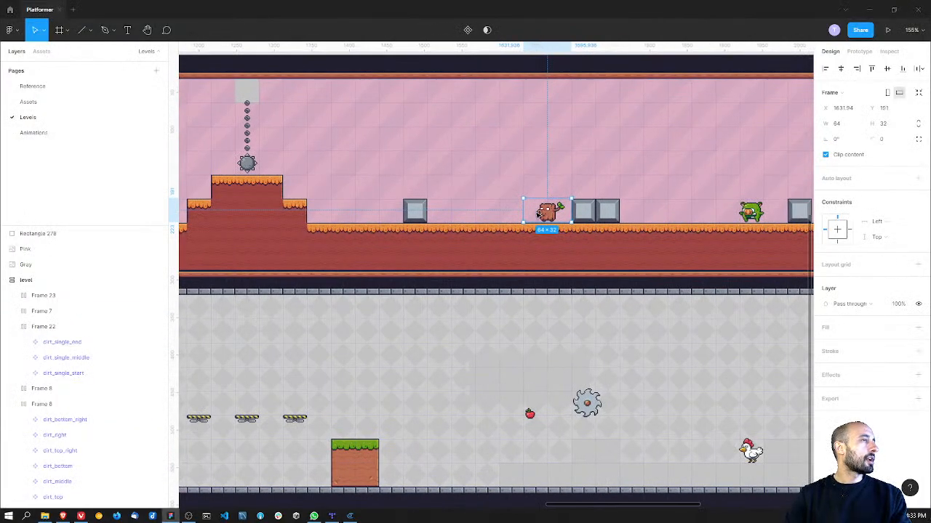
pyautogui.keyDown('ctrl'); pyautogui.scroll(-6, 538, 213); pyautogui.keyUp('ctrl')
pyautogui.keyDown('ctrl'); pyautogui.scroll(4, 459, 154); pyautogui.keyUp('ctrl')
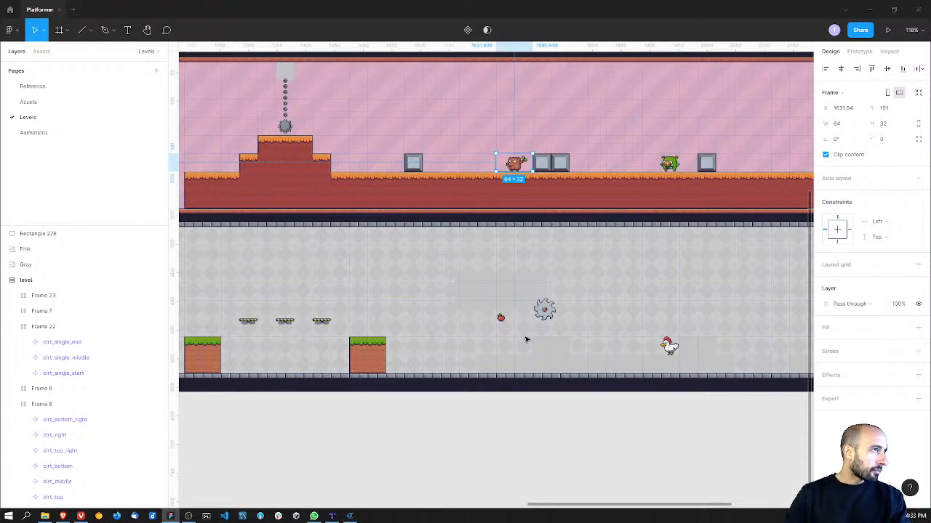
pyautogui.keyDown('shift'); pyautogui.hscroll(-10, 440, 322); pyautogui.keyUp('shift')
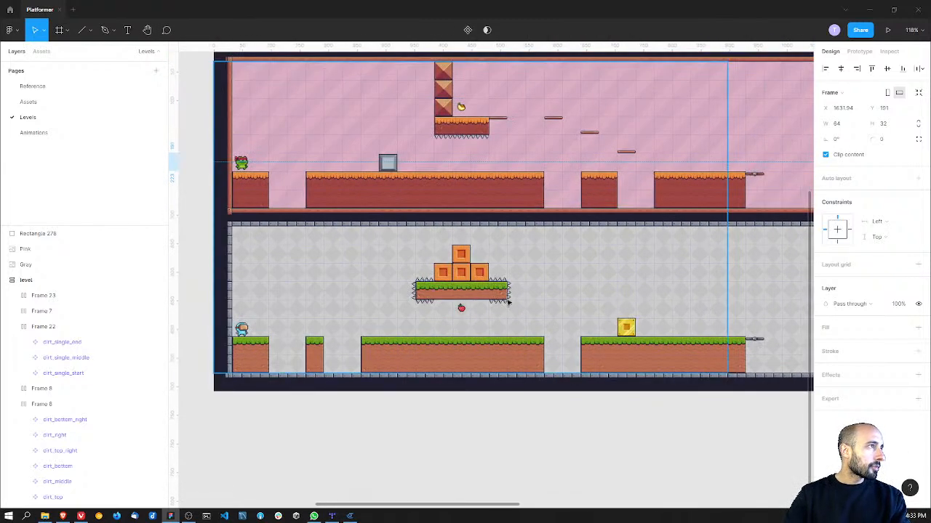
pyautogui.keyDown('shift'); pyautogui.hscroll(15, 436, 304); pyautogui.keyUp('shift')
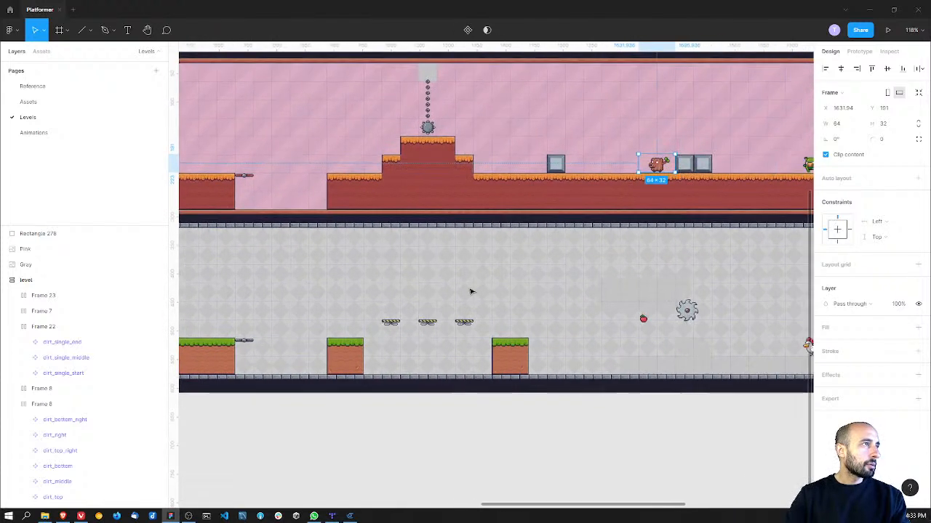
pyautogui.keyDown('ctrl'); pyautogui.scroll(5, 516, 308); pyautogui.keyUp('ctrl')
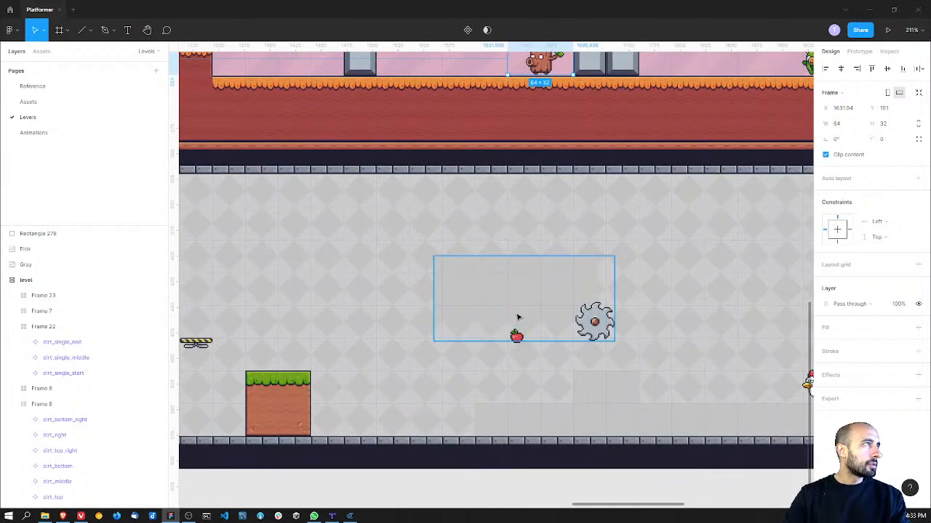
pyautogui.scroll(-1, 463, 294)
pyautogui.click(462, 277)
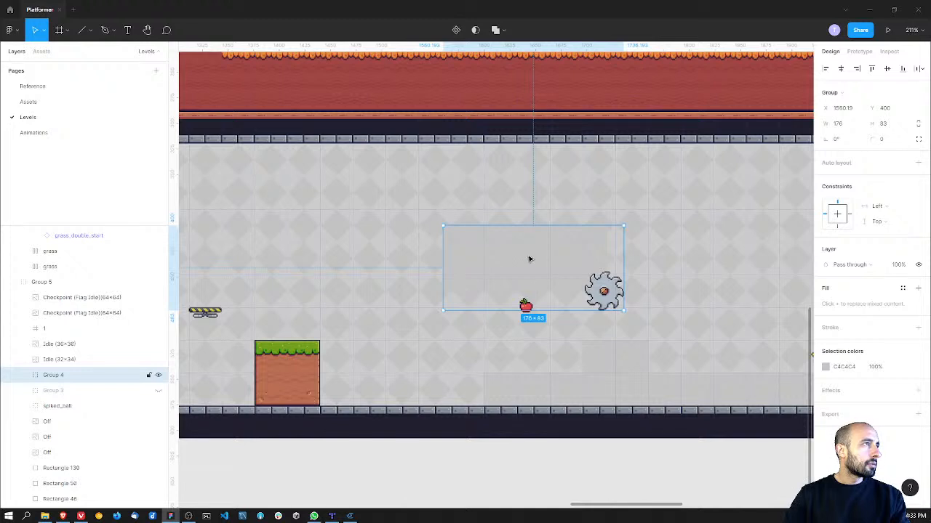
# Step: Move the saw group to X 1567.94, Y 384 and raise the apple to X 1631.94, Y 448 beneath it
pyautogui.moveTo(515, 266); pyautogui.dragTo(507, 250)
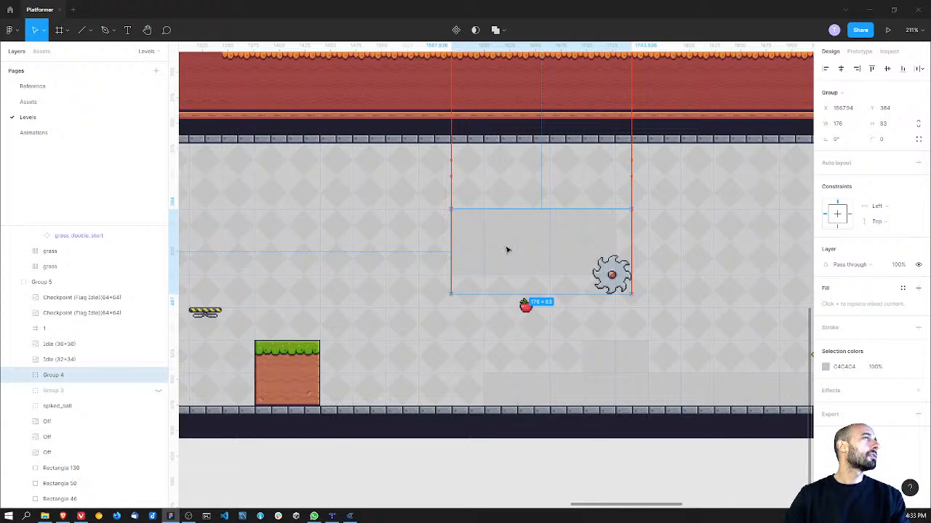
pyautogui.keyDown('ctrl'); pyautogui.scroll(-6, 465, 259); pyautogui.keyUp('ctrl')
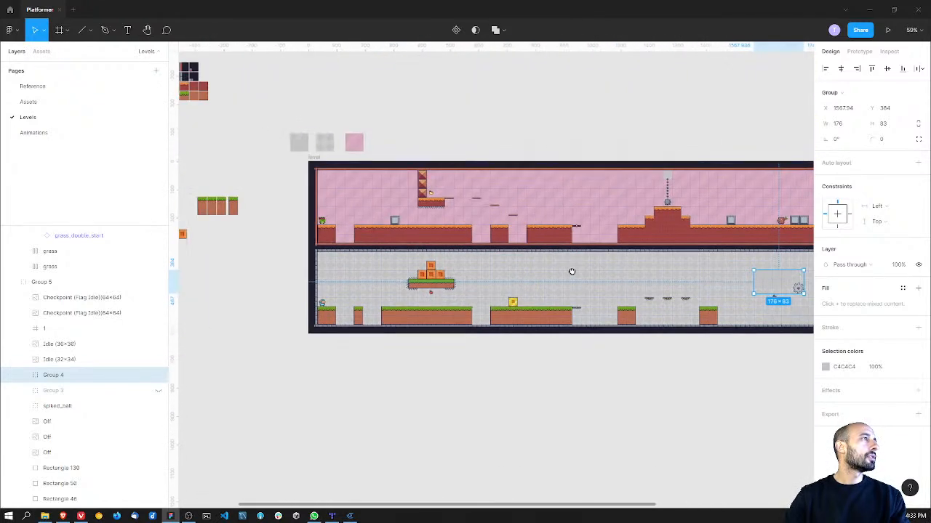
pyautogui.keyDown('ctrl'); pyautogui.scroll(6, 571, 271); pyautogui.keyUp('ctrl')
pyautogui.keyDown('ctrl'); pyautogui.scroll(1, 490, 267); pyautogui.keyUp('ctrl')
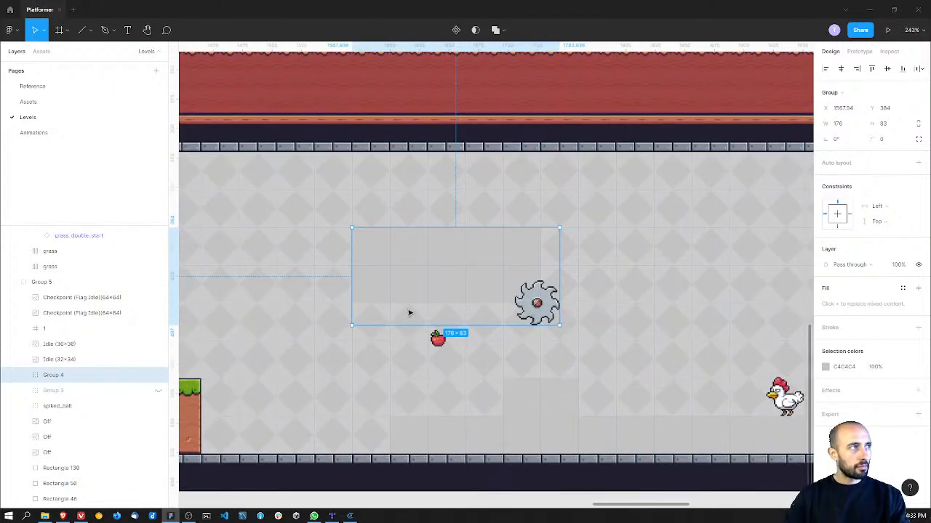
pyautogui.moveTo(436, 338); pyautogui.dragTo(445, 321)
pyautogui.keyDown('ctrl'); pyautogui.scroll(-4, 400, 354); pyautogui.keyUp('ctrl')
pyautogui.keyDown('ctrl'); pyautogui.scroll(-2, 448, 354); pyautogui.keyUp('ctrl')
pyautogui.keyDown('ctrl'); pyautogui.scroll(2, 445, 355); pyautogui.keyUp('ctrl')
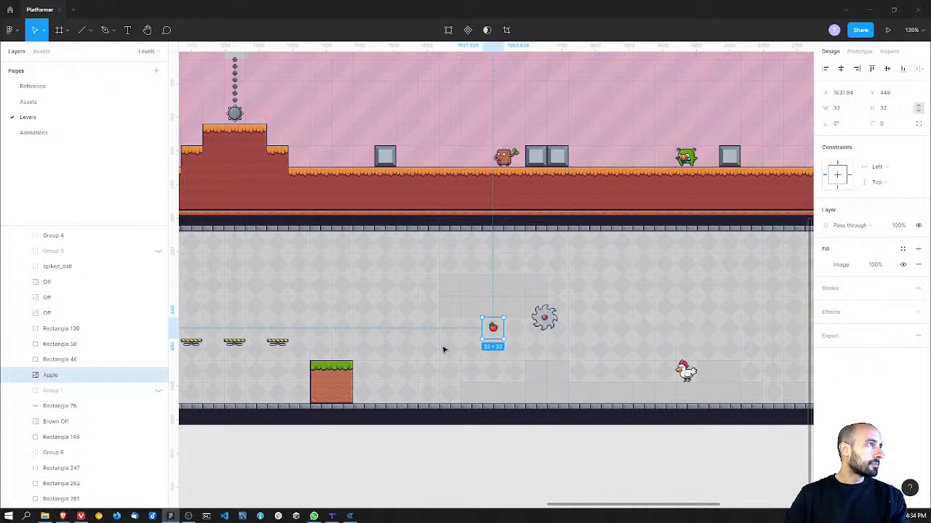
# Step: Copy a grass_double_middle tile from the long grass platform and lengthen the last grass platform with five copies of it
pyautogui.click(338, 381)
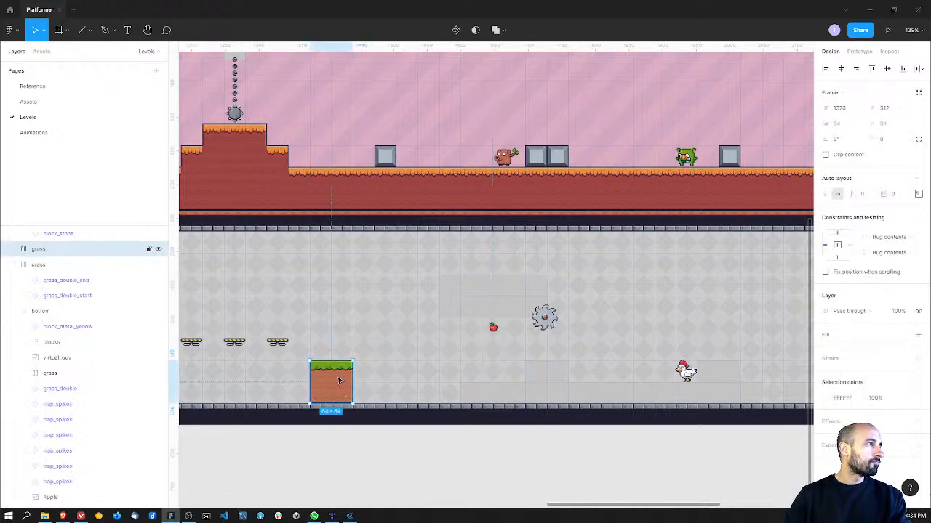
pyautogui.hscroll(-8, 293, 351)
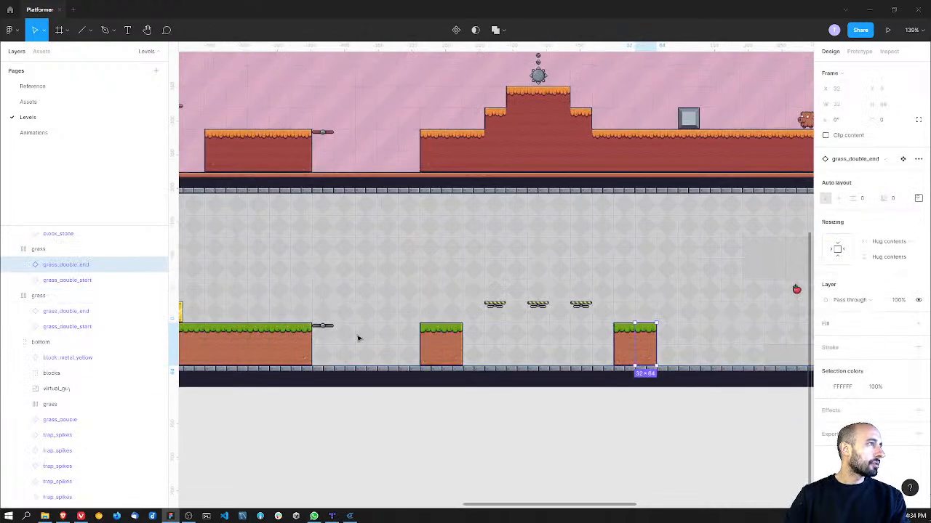
pyautogui.click(254, 335)
pyautogui.click(255, 335)
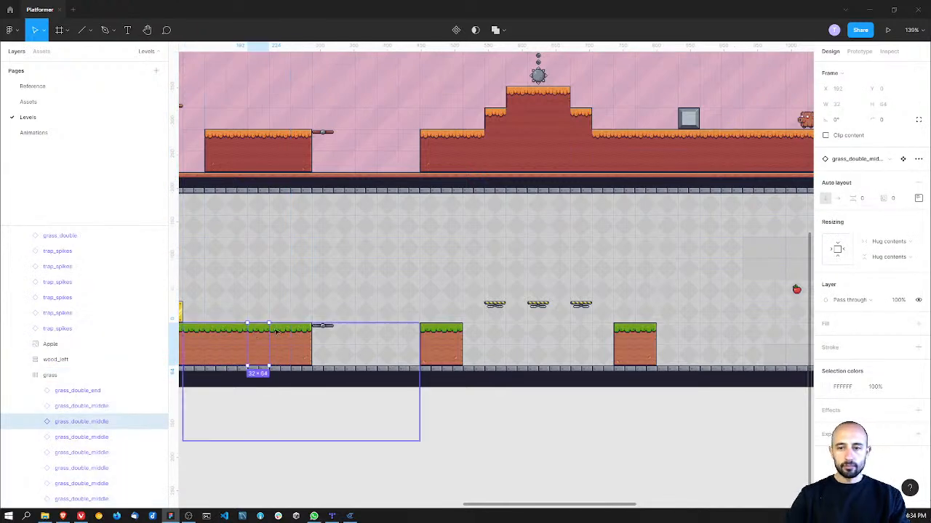
pyautogui.hscroll(4, 544, 300)
pyautogui.click(499, 346)
pyautogui.hotkey('ctrl', 'v')
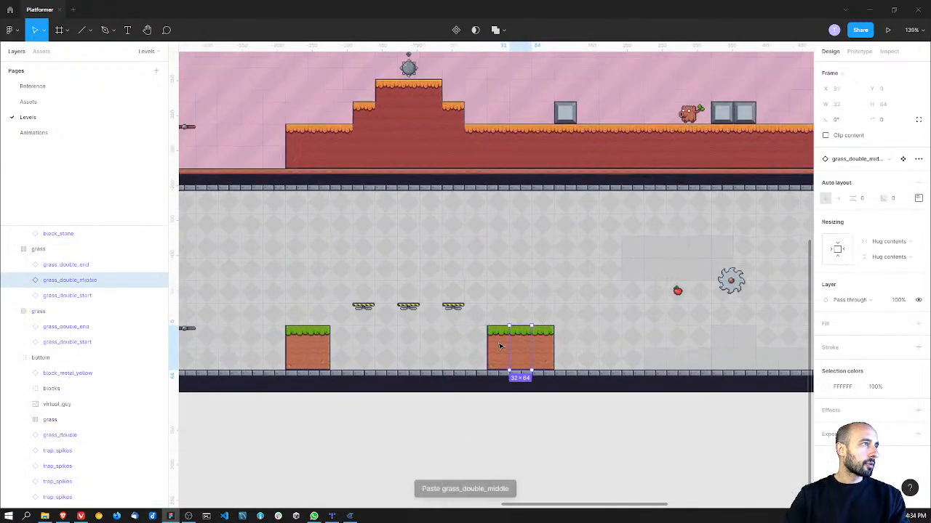
pyautogui.hotkey('ctrl', 'v')
pyautogui.hotkey('ctrl', 'd')
pyautogui.hotkey('ctrl', 'd')
pyautogui.hotkey('ctrl', 'd')
# Step: Delete the grey placeholder rectangles on the lower level's floor between the grass platform and the area just past the chicken
pyautogui.hscroll(5, 466, 332)
pyautogui.click(466, 345)
pyautogui.doubleClick(465, 347)
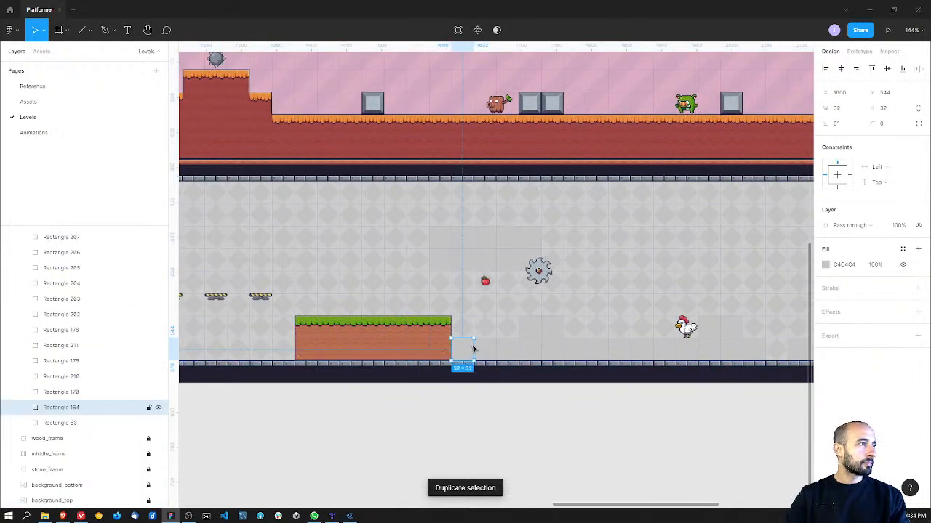
pyautogui.keyDown('shift'); pyautogui.click(480, 346); pyautogui.keyUp('shift')
pyautogui.keyDown('shift'); pyautogui.click(528, 350); pyautogui.keyUp('shift')
pyautogui.keyDown('shift'); pyautogui.click(554, 352); pyautogui.keyUp('shift')
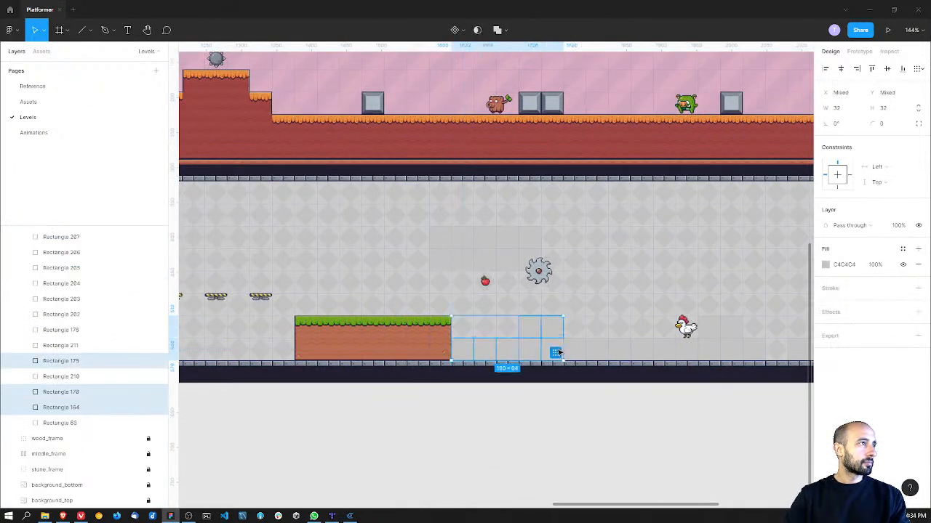
pyautogui.keyDown('shift'); pyautogui.click(574, 353); pyautogui.keyUp('shift')
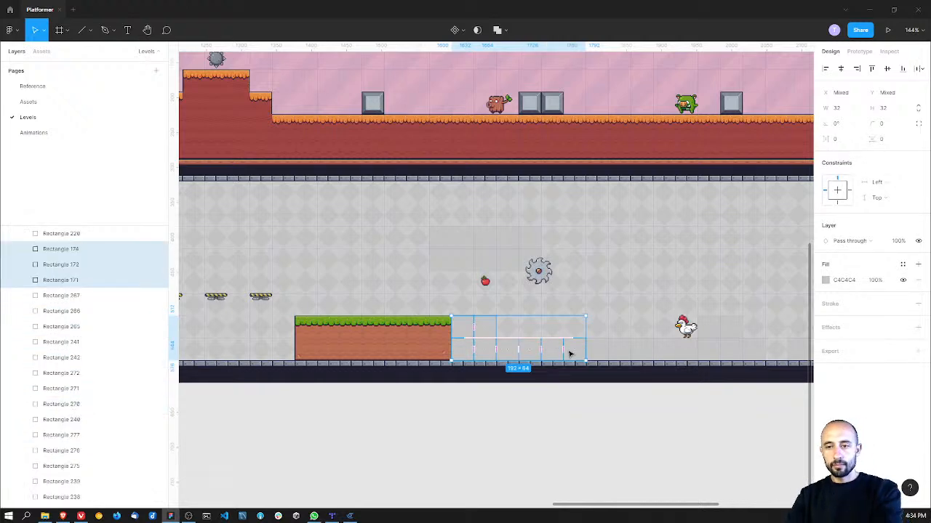
pyautogui.press('Delete')
pyautogui.doubleClick(600, 353)
pyautogui.press('Delete')
pyautogui.doubleClick(622, 353)
pyautogui.press('Delete')
pyautogui.doubleClick(644, 353)
pyautogui.press('Delete')
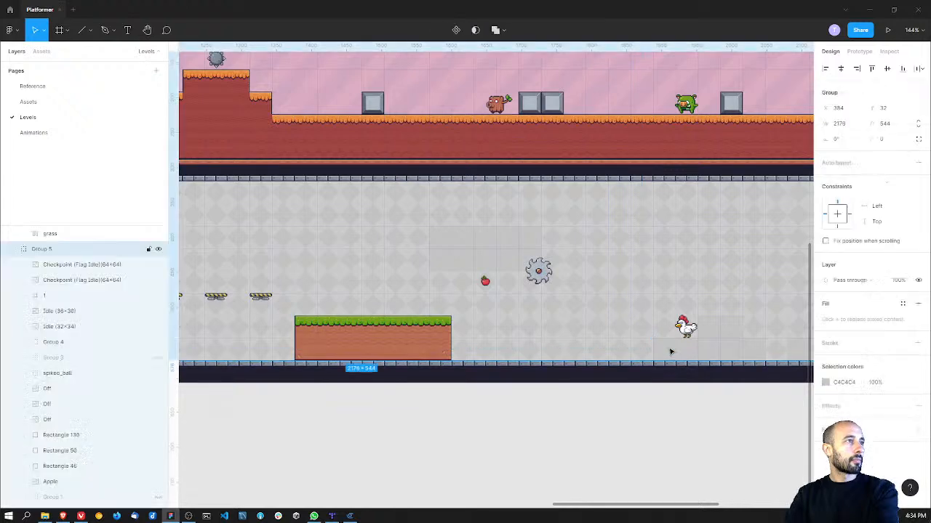
pyautogui.doubleClick(687, 352)
pyautogui.press('Delete')
# Step: Move the chicken to about X 2070 and the green enemy to about X 2085, farther along their levels
pyautogui.moveTo(700, 305); pyautogui.dragTo(515, 327, button='middle')
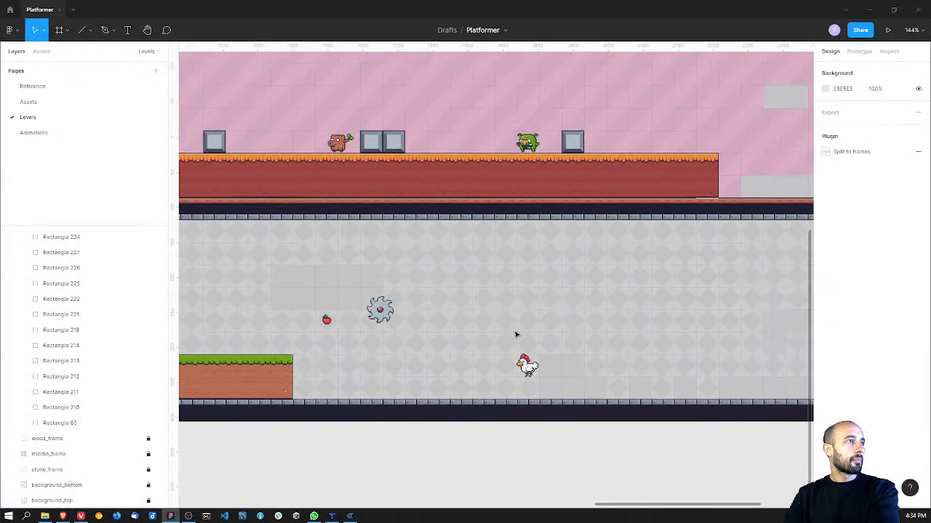
pyautogui.doubleClick(528, 367)
pyautogui.moveTo(529, 367); pyautogui.dragTo(634, 346)
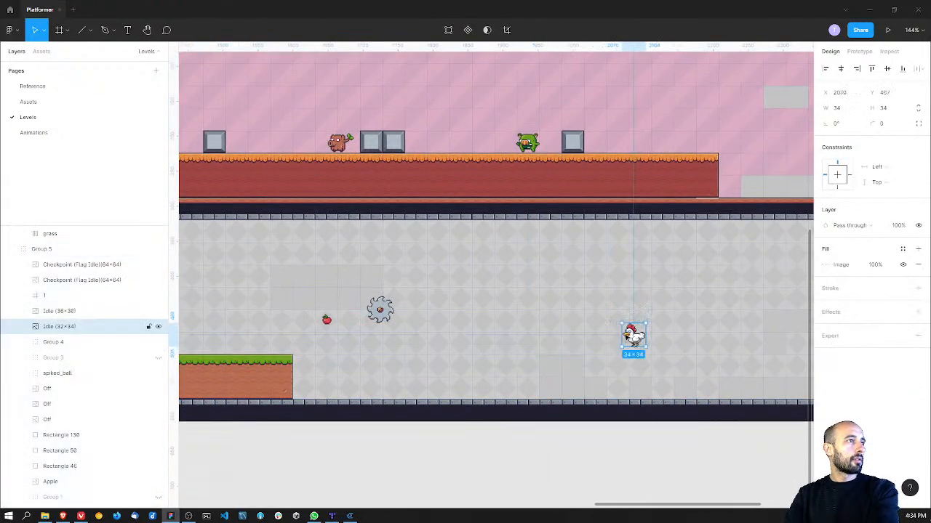
pyautogui.doubleClick(528, 142)
pyautogui.moveTo(528, 142); pyautogui.dragTo(645, 109)
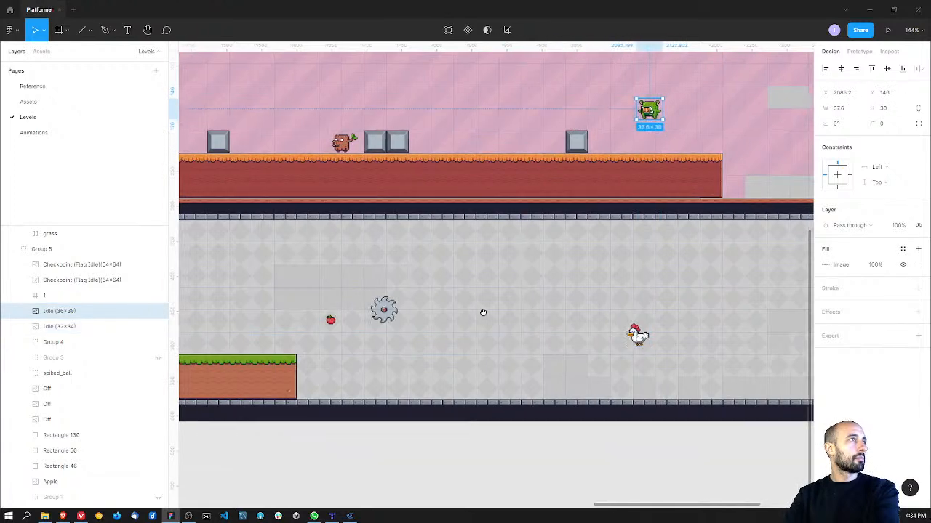
# Step: Duplicate the grass_double_middle tile repeatedly to extend the platform under the saw until one tile before the remaining grey placeholders
pyautogui.moveTo(468, 313); pyautogui.dragTo(571, 302, button='middle')
pyautogui.doubleClick(367, 363)
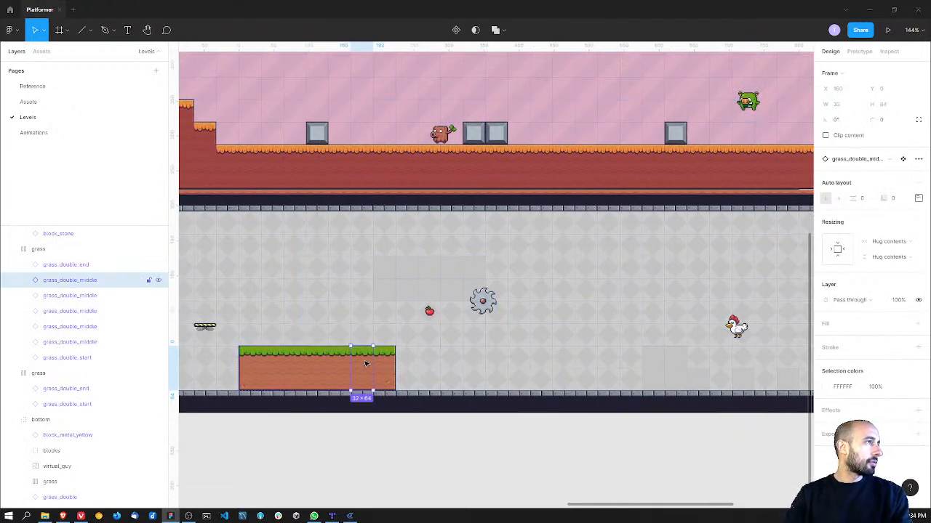
pyautogui.hotkey('ctrl', 'd')
pyautogui.hotkey('ctrl', 'd')
pyautogui.hotkey('ctrl', 'd')
pyautogui.hotkey('ctrl', 'd')
pyautogui.hotkey('ctrl', 'd')
pyautogui.hotkey('ctrl', 'd')
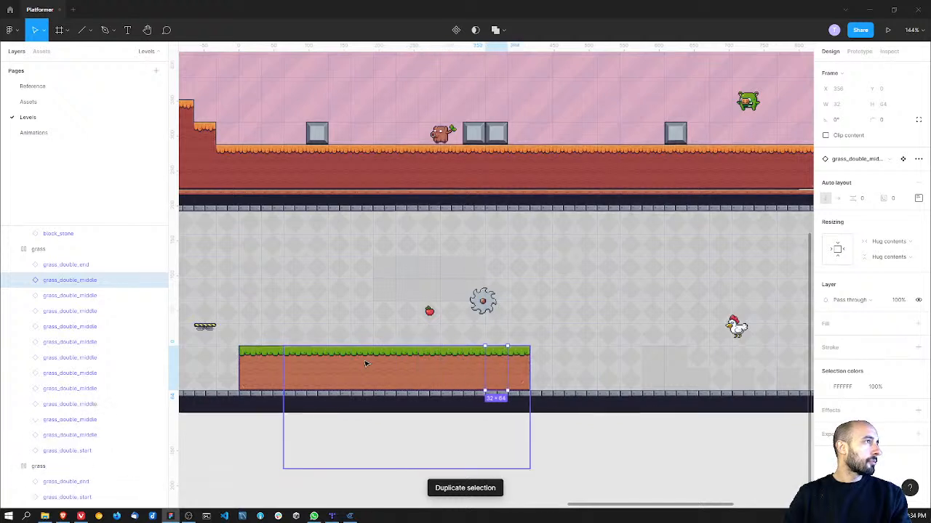
pyautogui.hotkey('ctrl', 'd')
pyautogui.hotkey('ctrl', 'd')
pyautogui.hotkey('ctrl', 'd')
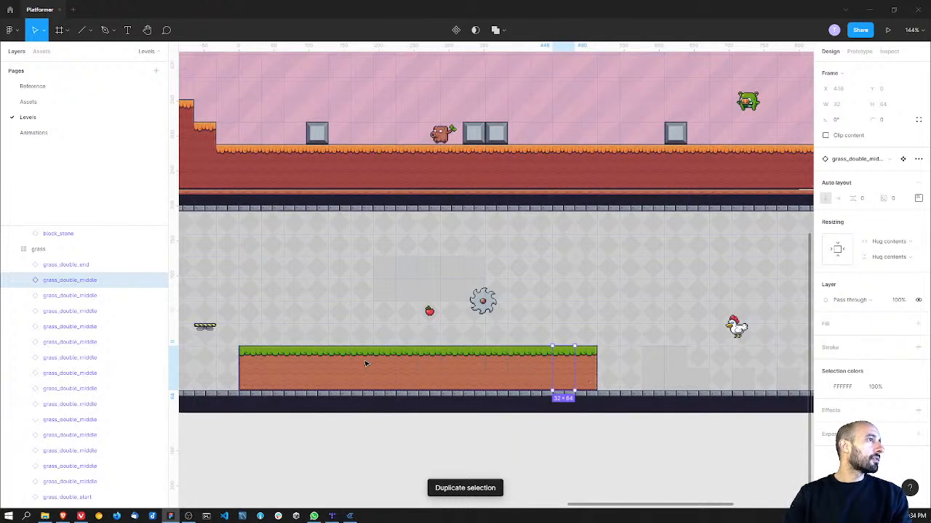
pyautogui.hotkey('ctrl', 'd')
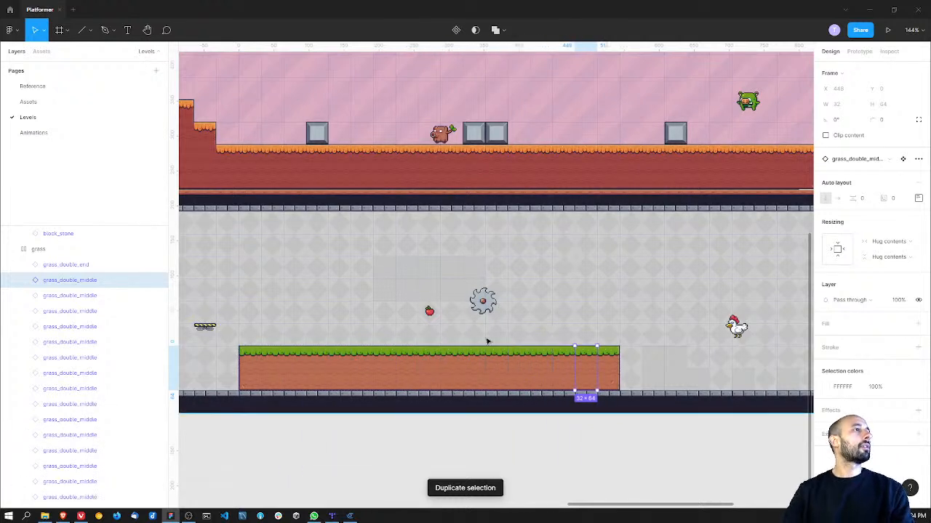
# Step: Shift the stone block after the spiked ball one tile closer to it, aligned at X 1440 on the ground
pyautogui.moveTo(313, 306); pyautogui.dragTo(451, 395)
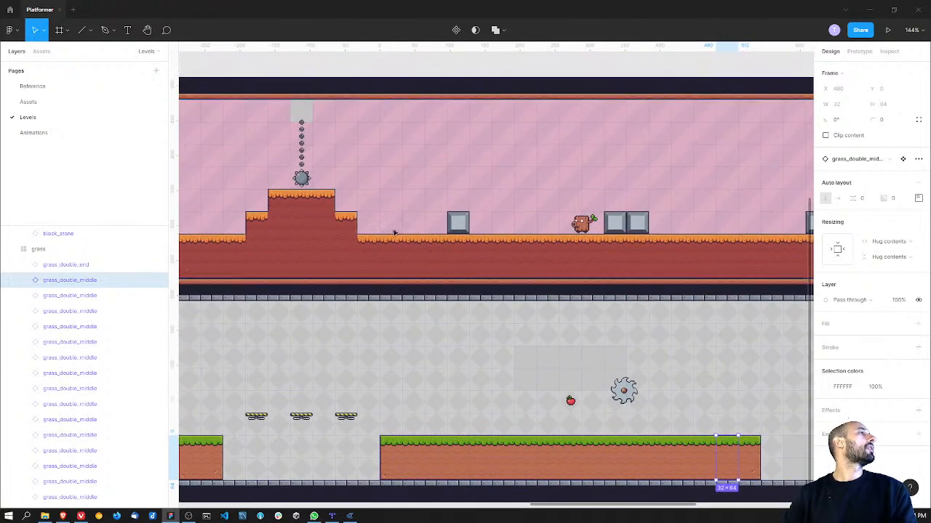
pyautogui.click(458, 224)
pyautogui.moveTo(458, 224); pyautogui.dragTo(439, 231)
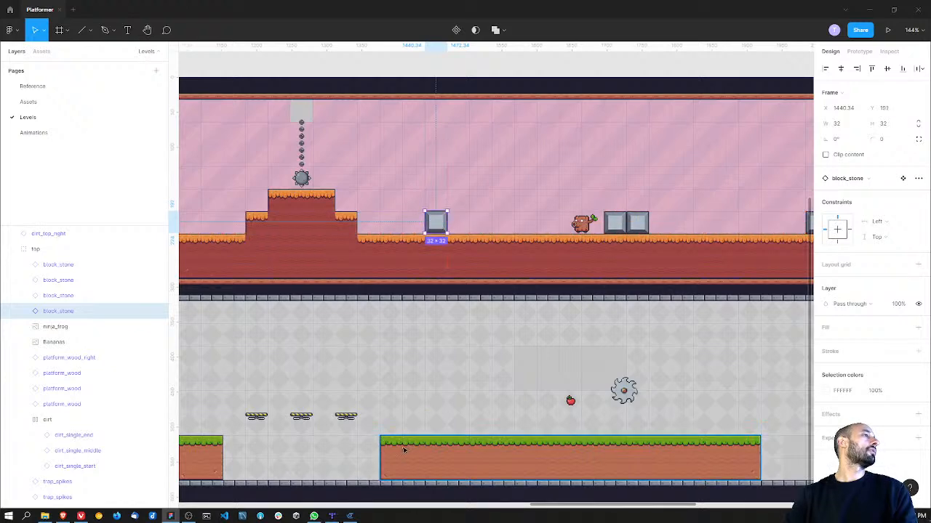
pyautogui.keyDown('ctrl'); pyautogui.scroll(10, 427, 229); pyautogui.keyUp('ctrl')
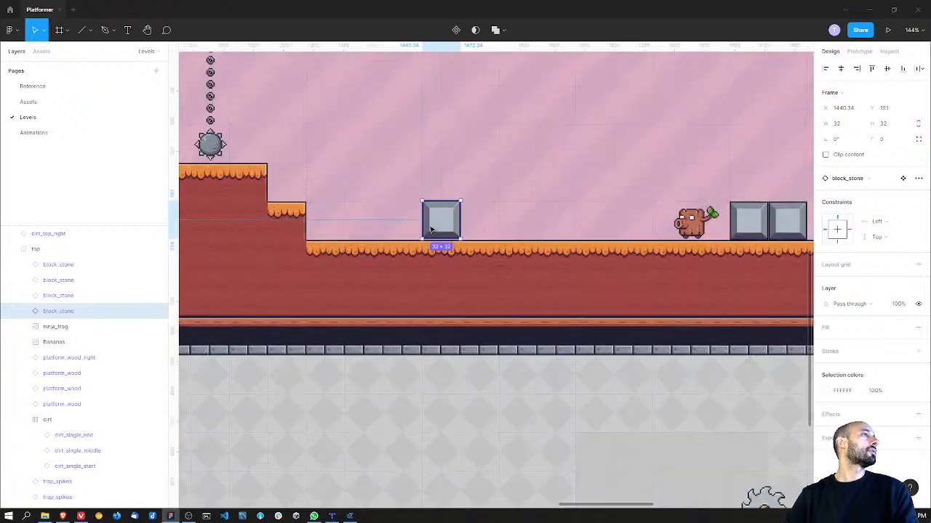
pyautogui.keyDown('ctrl'); pyautogui.scroll(-10, 464, 248); pyautogui.keyUp('ctrl')
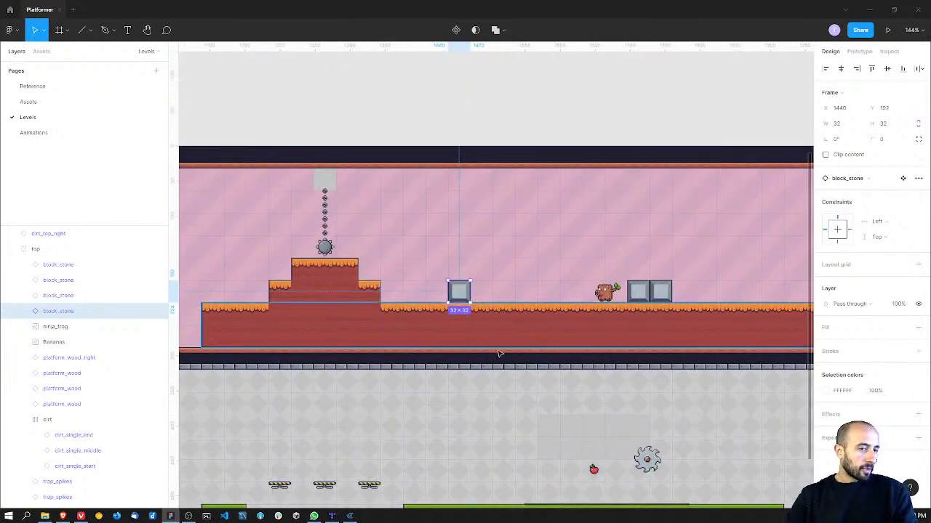
# Step: Delete the second of the two adjoining stone blocks and move the remaining one along the ground to X 1824
pyautogui.moveTo(557, 395); pyautogui.dragTo(380, 312, button='middle')
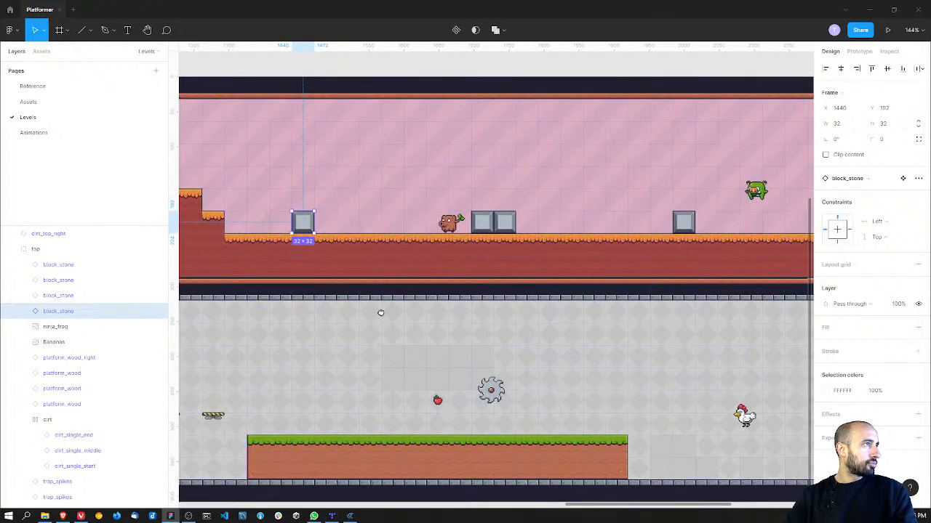
pyautogui.click(509, 226)
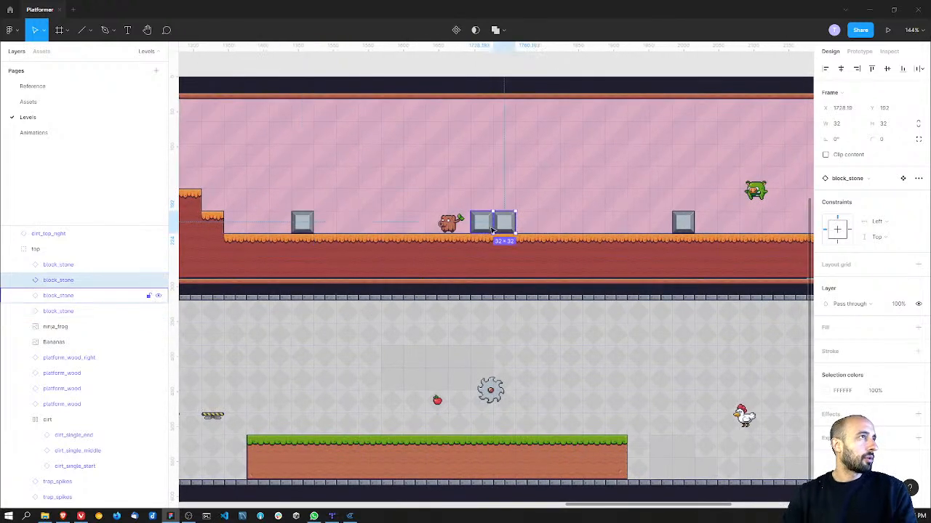
pyautogui.scroll(-1, 502, 226)
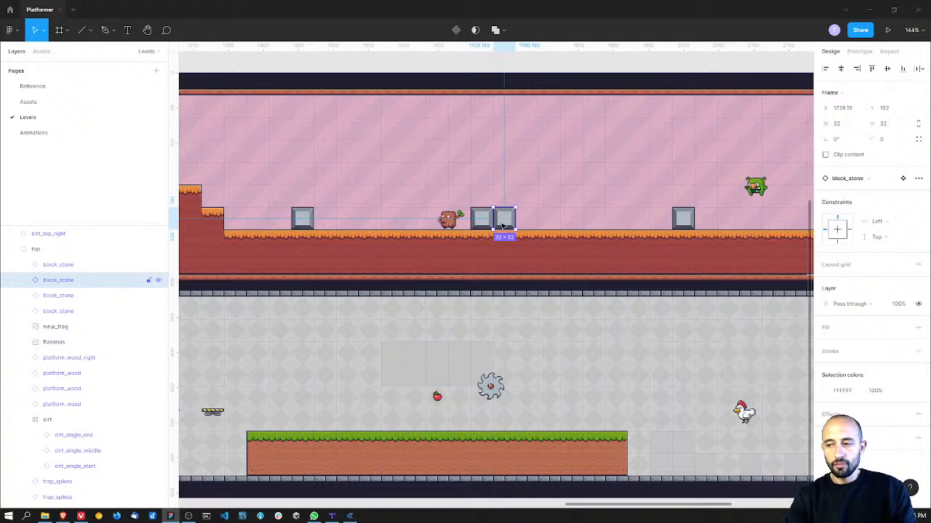
pyautogui.press('Delete')
pyautogui.moveTo(489, 227); pyautogui.dragTo(576, 226)
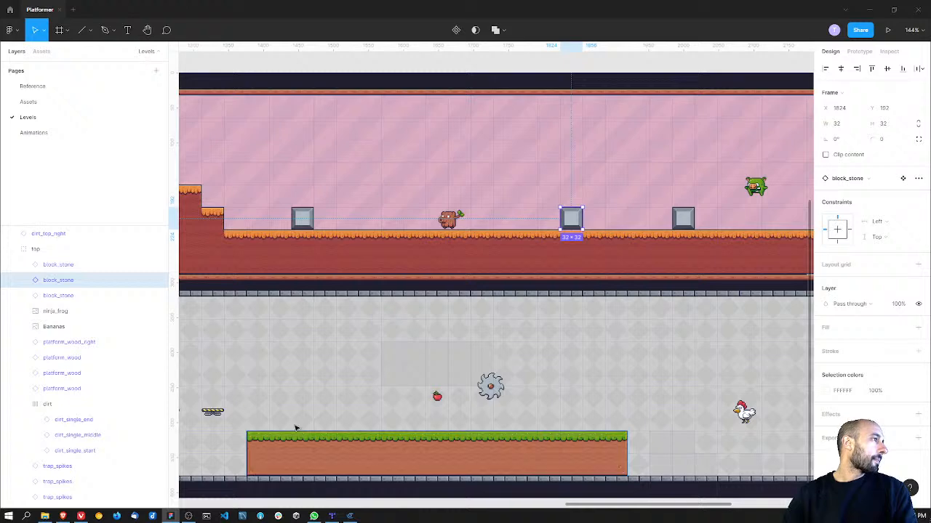
# Step: Move the trunk enemy along the ground to X 1744.19, just before the stone block, and clear the selection
pyautogui.click(451, 222)
pyautogui.moveTo(451, 221); pyautogui.dragTo(531, 225)
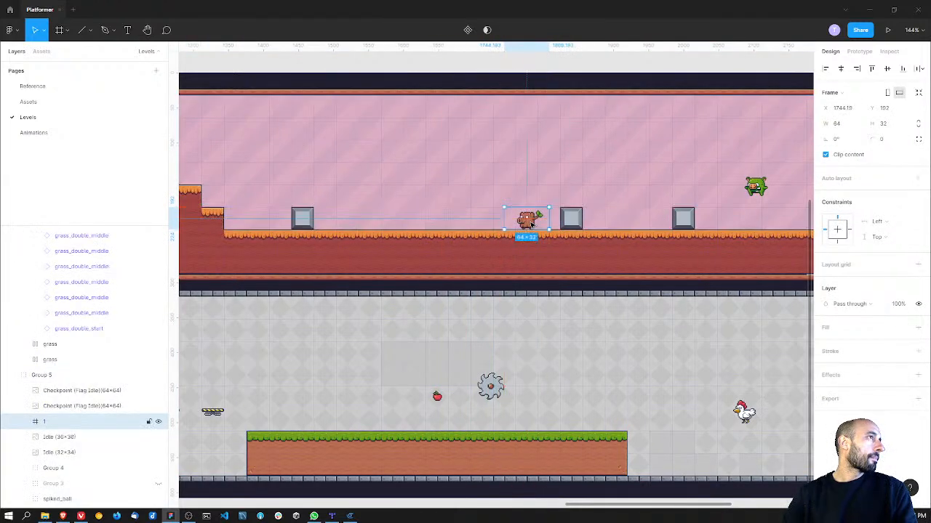
pyautogui.click(575, 339)
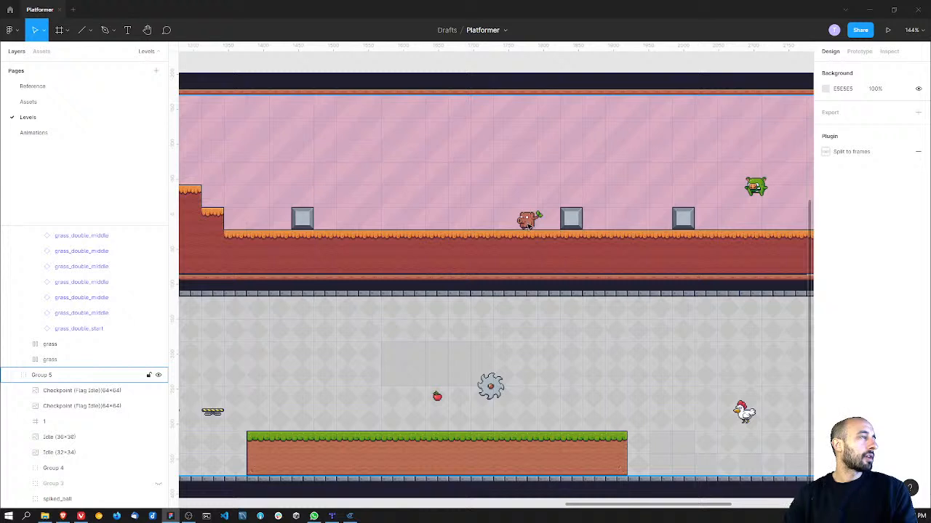
pyautogui.hotkey('alt', 'Tab')
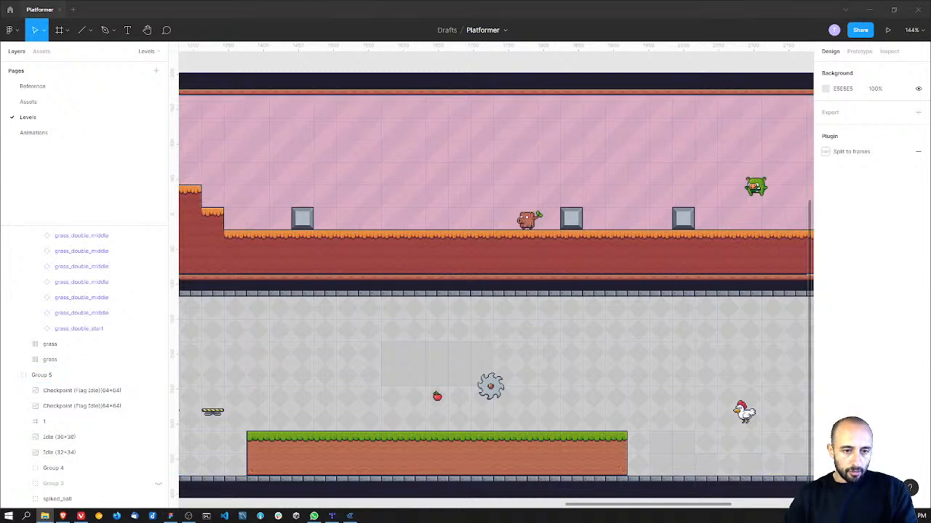
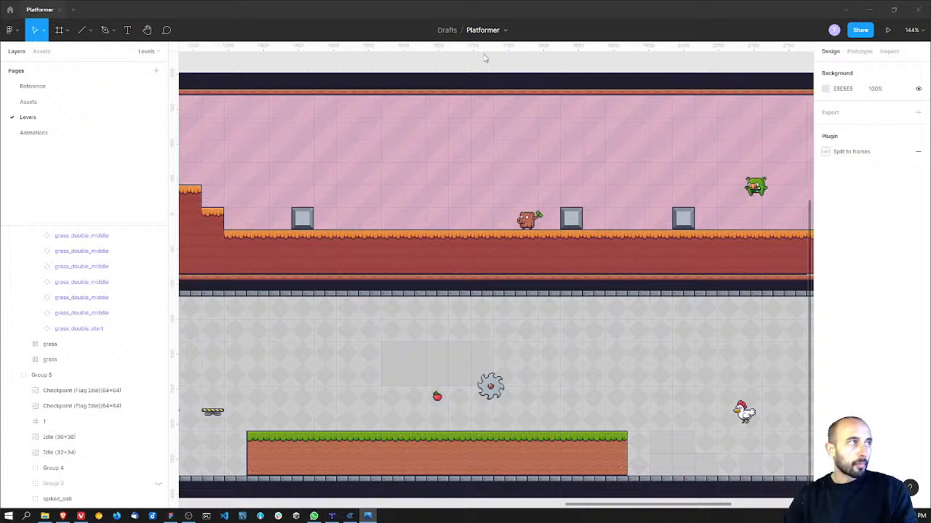
# Step: Review the Free and Paid sample level GIFs for layout and enemy placement, and close the image viewer
pyautogui.moveTo(445, 522); pyautogui.dragTo(509, 40)
pyautogui.scroll(3, 479, 269)
pyautogui.scroll(-3, 478, 269)
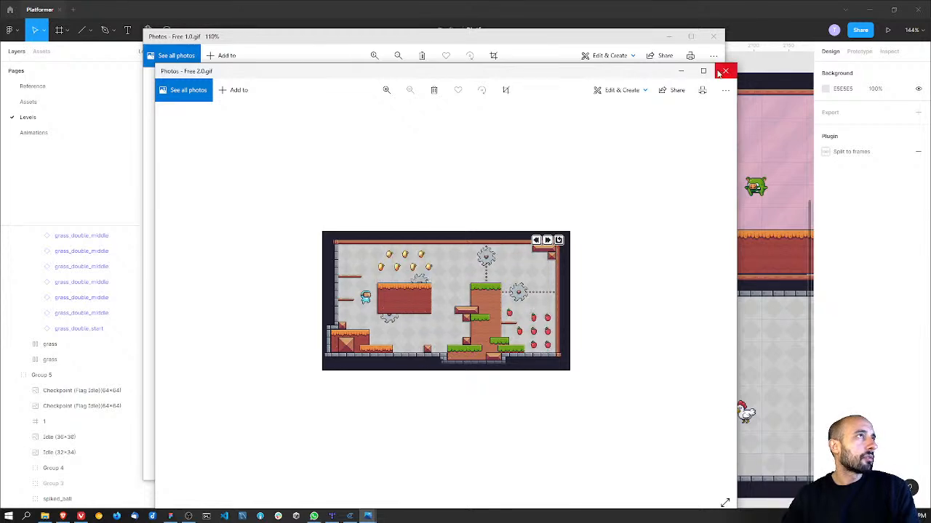
pyautogui.click(725, 70)
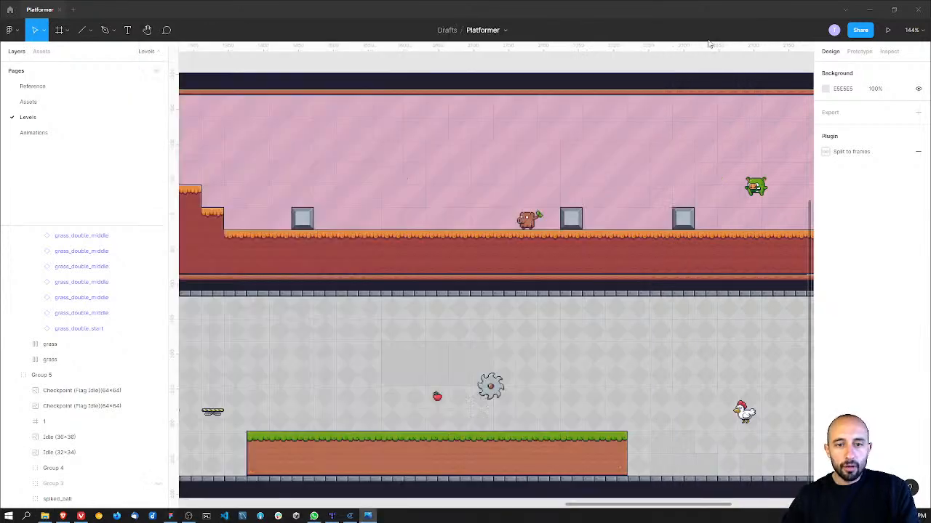
pyautogui.click(713, 35)
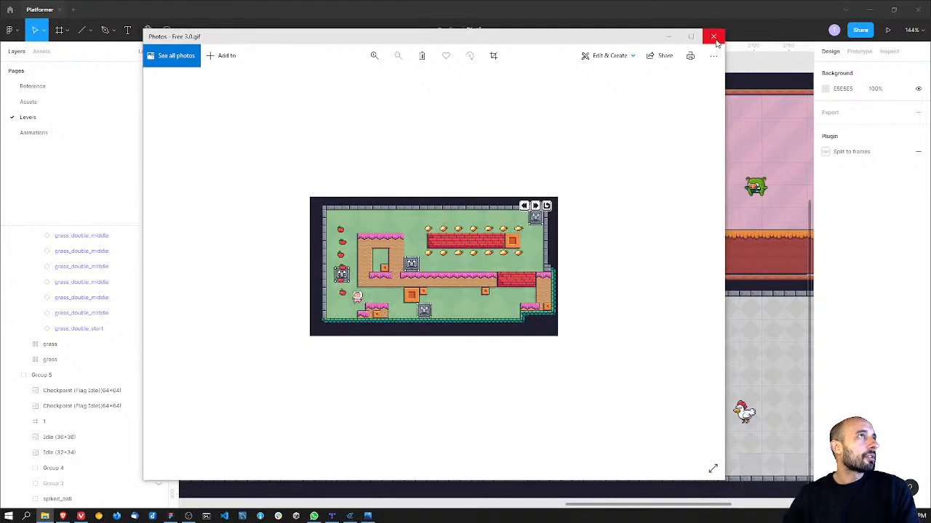
pyautogui.click(713, 36)
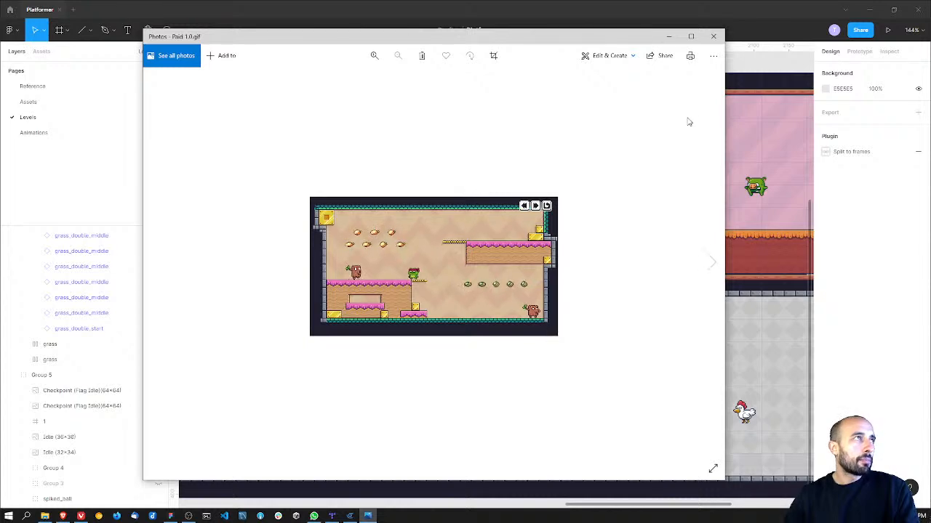
pyautogui.click(713, 35)
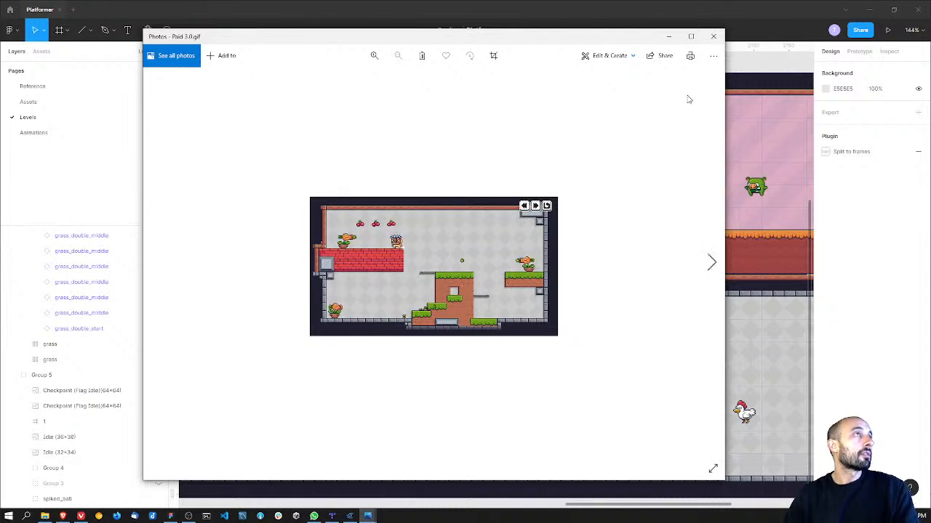
pyautogui.press('Left')
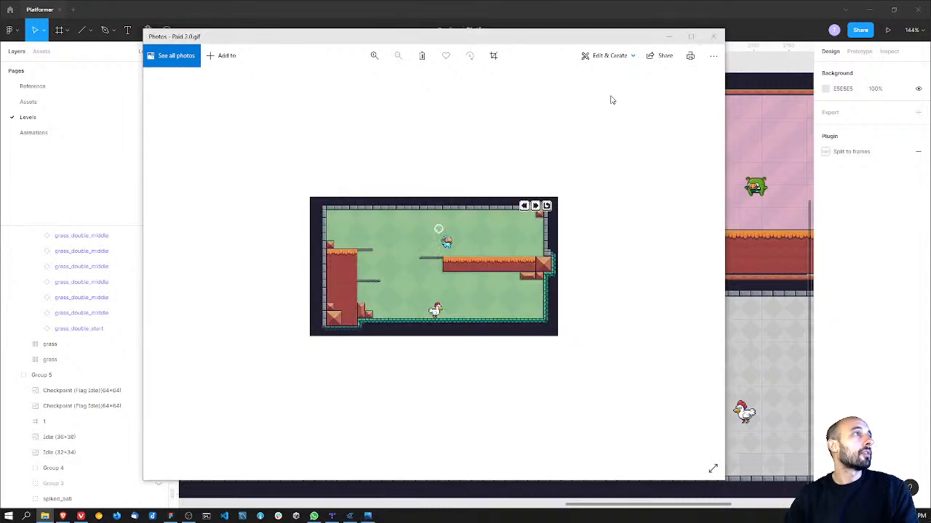
pyautogui.click(712, 36)
# Step: Delete the brown trunk enemy frame from between the stone blocks in the pink level
pyautogui.click(73, 421)
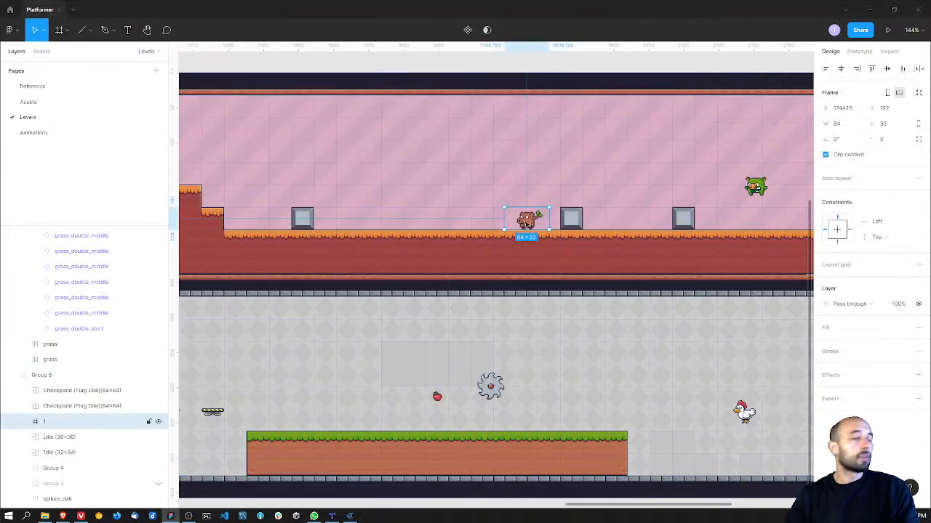
pyautogui.press('Delete')
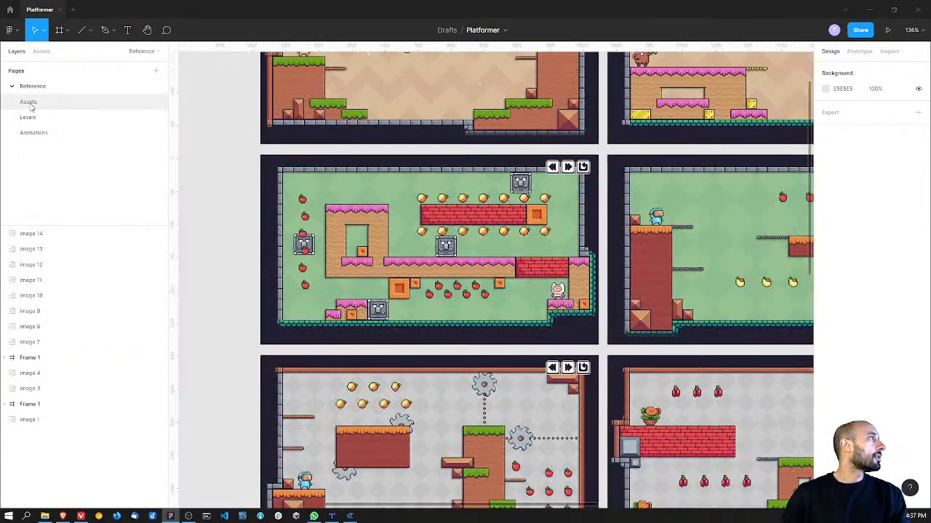
# Step: Examine the Plant enemy's attack, hit, idle and bullet sprites on the Assets page
pyautogui.click(29, 102)
pyautogui.moveTo(443, 256); pyautogui.dragTo(412, 326, button='middle')
pyautogui.keyDown('ctrl'); pyautogui.scroll(-2, 430, 284); pyautogui.keyUp('ctrl')
pyautogui.keyDown('ctrl'); pyautogui.scroll(5, 423, 227); pyautogui.keyUp('ctrl')
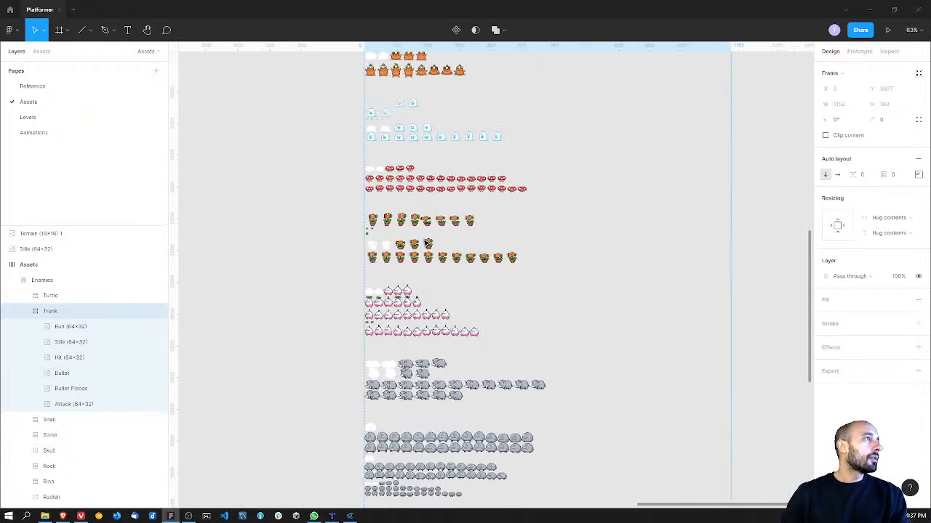
pyautogui.keyDown('ctrl'); pyautogui.scroll(4, 427, 242); pyautogui.keyUp('ctrl')
pyautogui.keyDown('ctrl'); pyautogui.scroll(1, 436, 258); pyautogui.keyUp('ctrl')
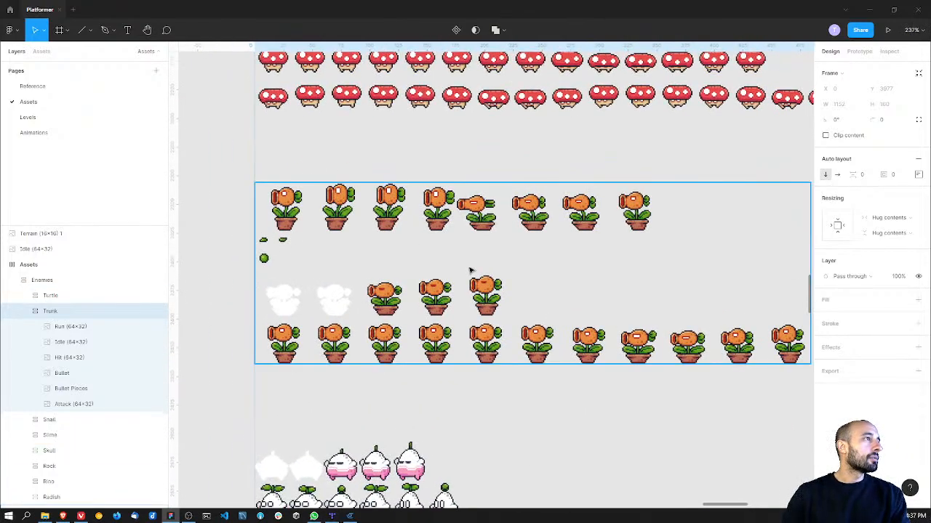
pyautogui.hscroll(1, 436, 247)
pyautogui.click(370, 207)
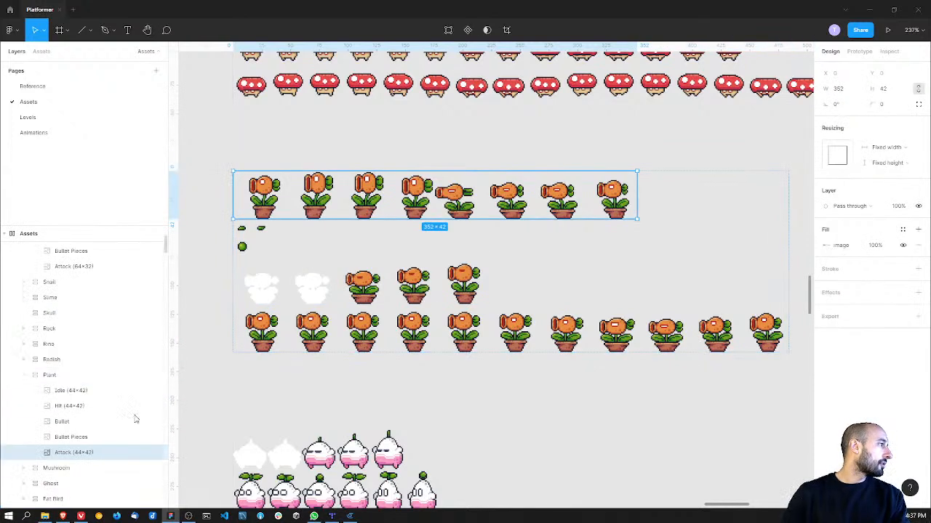
pyautogui.click(87, 407)
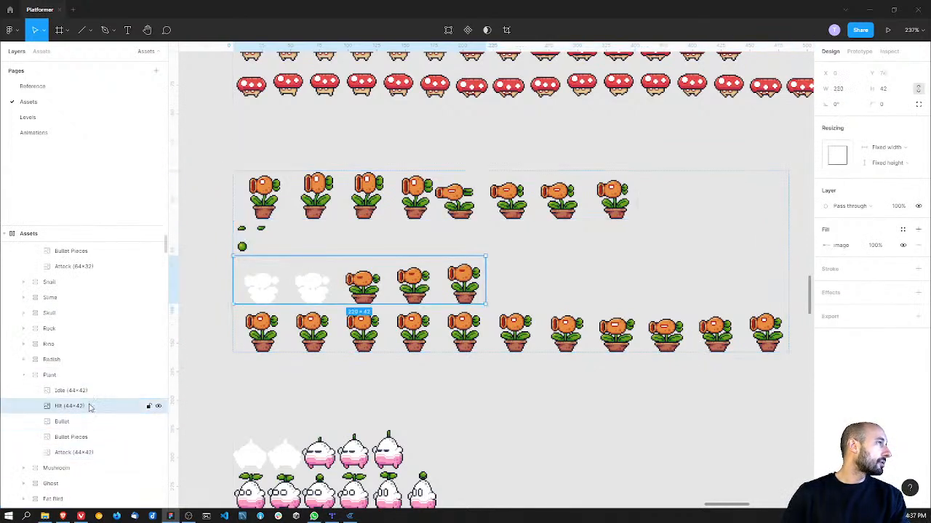
pyautogui.click(87, 391)
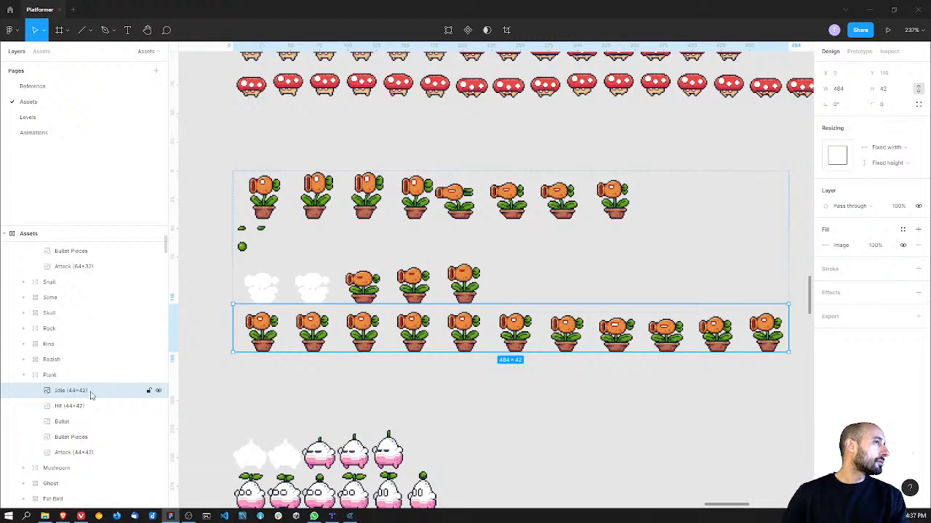
pyautogui.scroll(2, 90, 394)
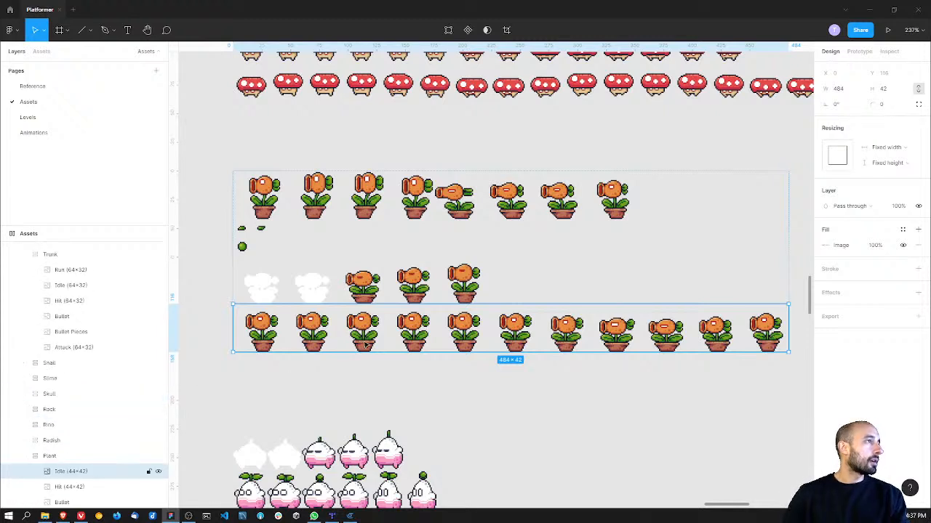
pyautogui.click(335, 209)
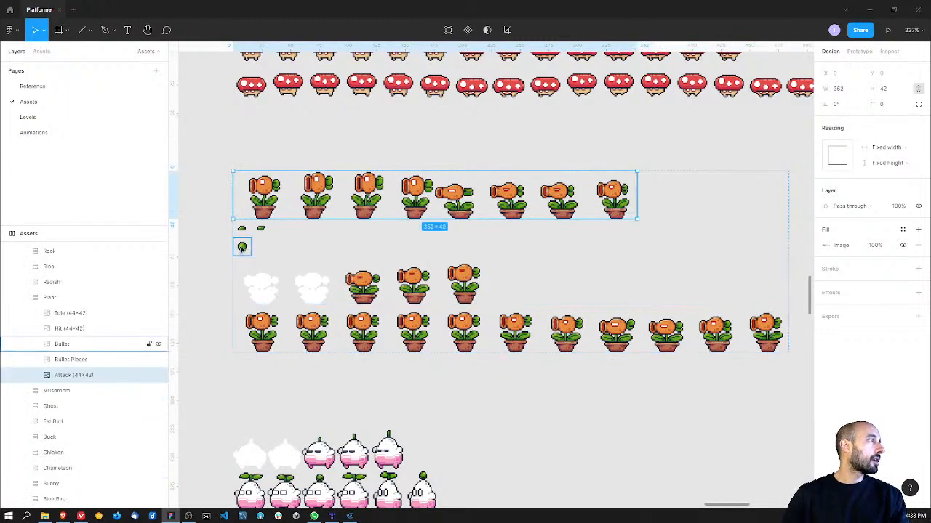
pyautogui.click(242, 248)
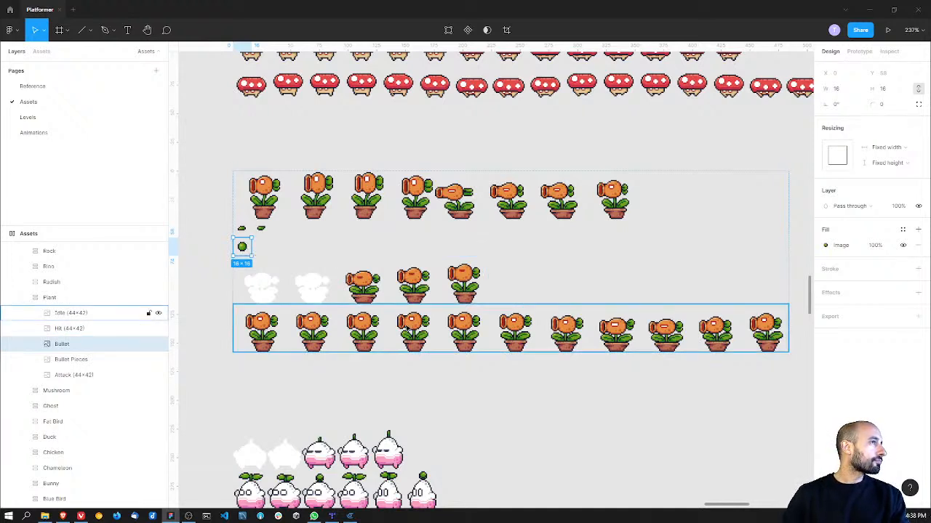
# Step: Return to the Levels page and survey the gray level's platforms and obstacles around the saw and apple
pyautogui.click(87, 117)
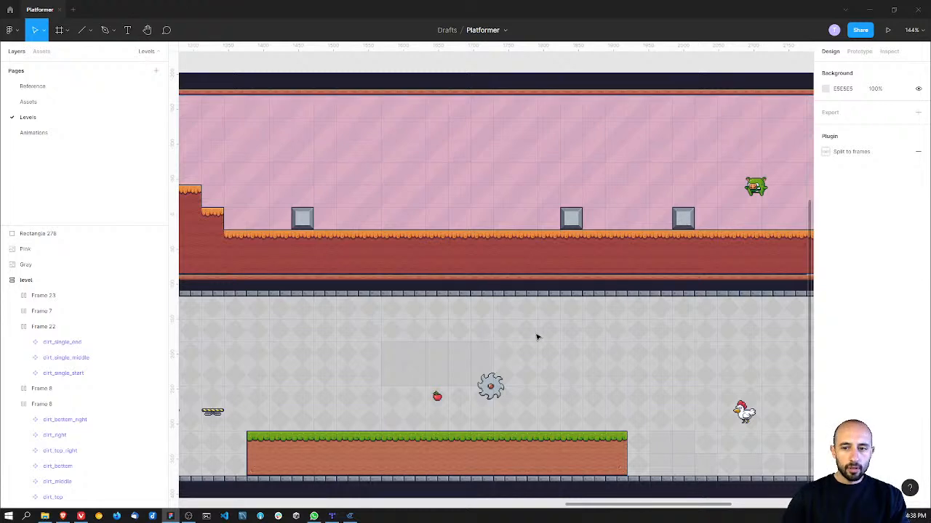
pyautogui.scroll(-3, 518, 379)
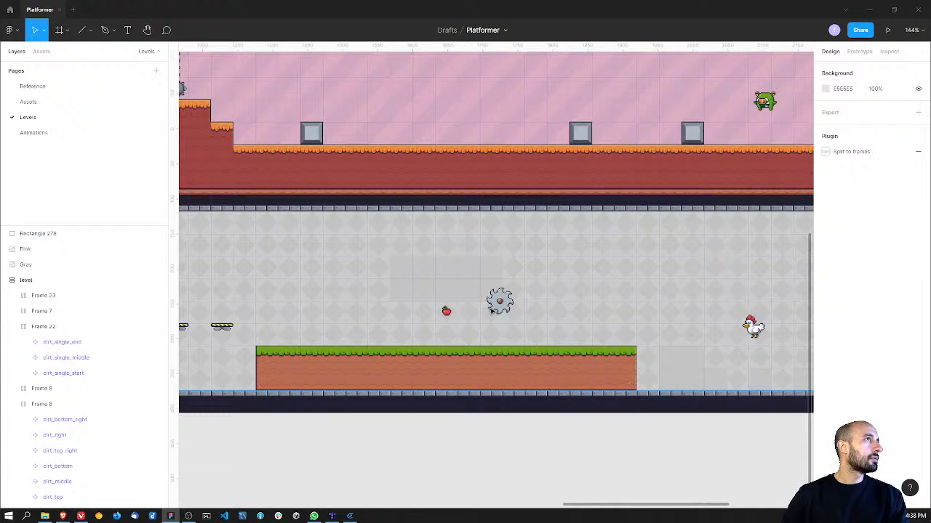
pyautogui.hscroll(-15, 599, 298)
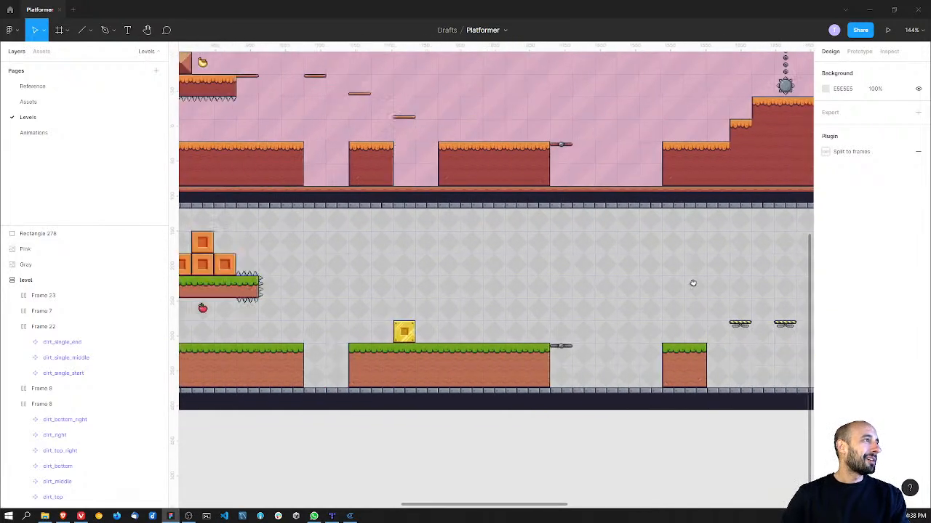
pyautogui.hscroll(15, 658, 283)
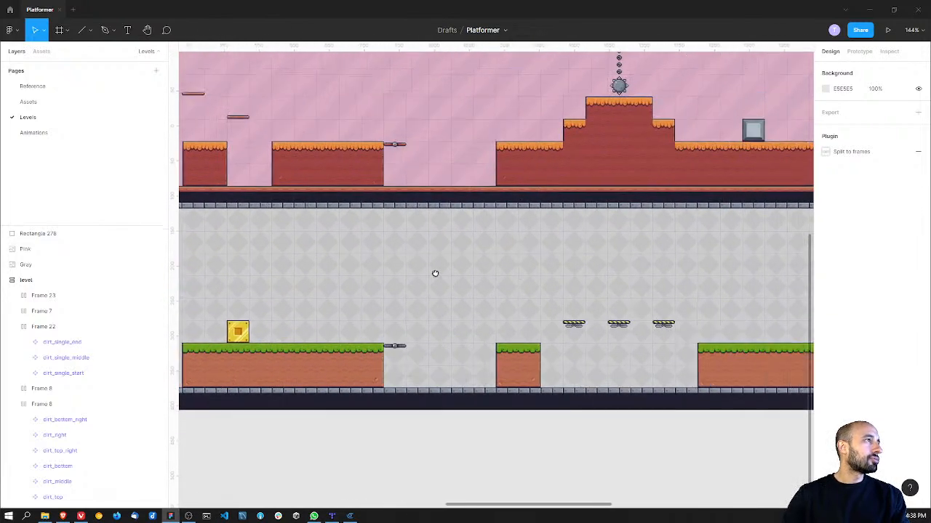
pyautogui.moveTo(434, 274); pyautogui.dragTo(413, 275, button='middle')
pyautogui.moveTo(649, 279); pyautogui.dragTo(532, 275, button='middle')
pyautogui.keyDown('ctrl'); pyautogui.scroll(1, 456, 271); pyautogui.keyUp('ctrl')
# Step: Copy a grass_top tile from the long ground platform and lay three side by side on the placeholders above the apple
pyautogui.keyDown('ctrl'); pyautogui.click(505, 352); pyautogui.keyUp('ctrl')
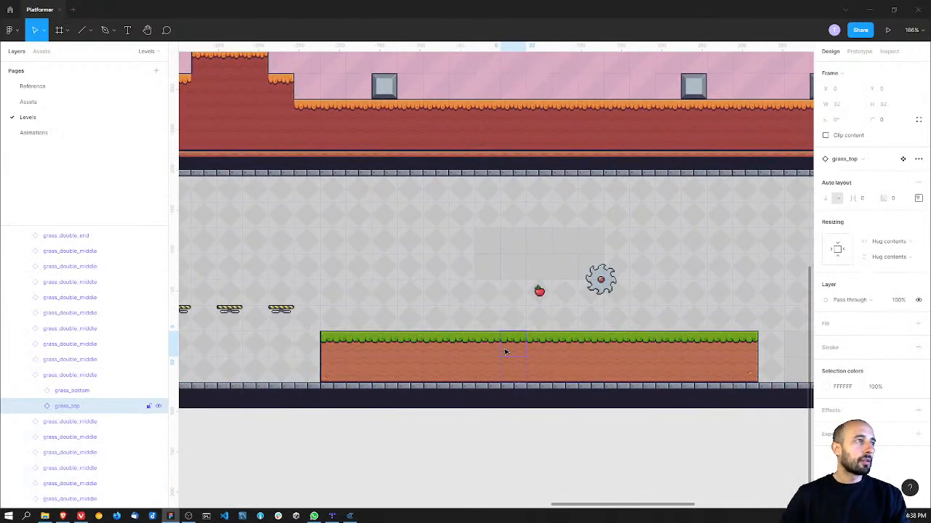
pyautogui.click(513, 240)
pyautogui.doubleClick(514, 240)
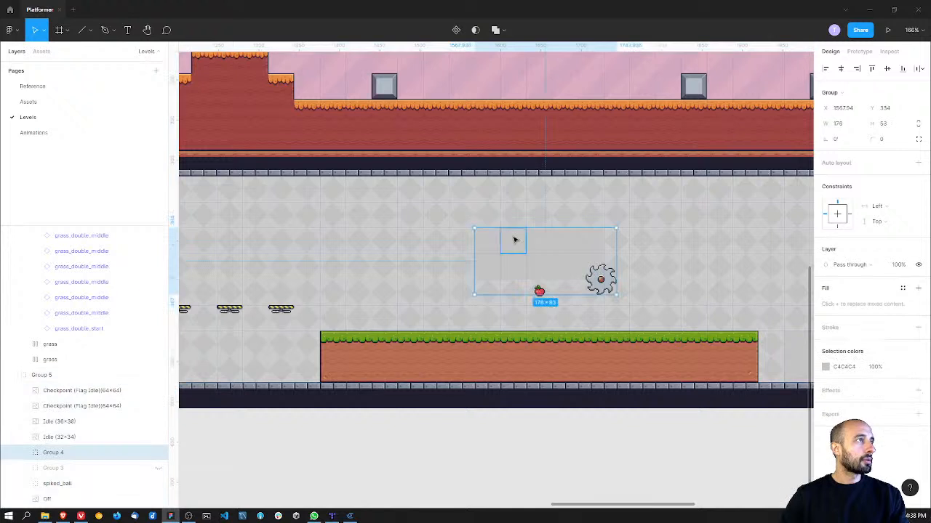
pyautogui.hotkey('ctrl', 'v')
pyautogui.moveTo(493, 246); pyautogui.dragTo(544, 246)
pyautogui.hotkey('ctrl', 'd')
pyautogui.hotkey('ctrl', 'd')
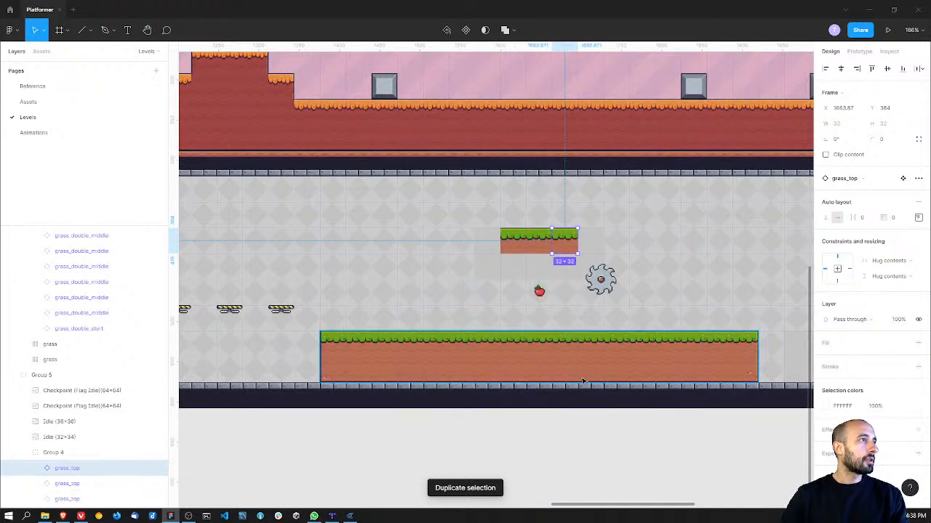
# Step: Copy a grass_bottom tile from the long ground platform and lay three side by side directly beneath the floating grass_top row
pyautogui.doubleClick(535, 373)
pyautogui.doubleClick(535, 373)
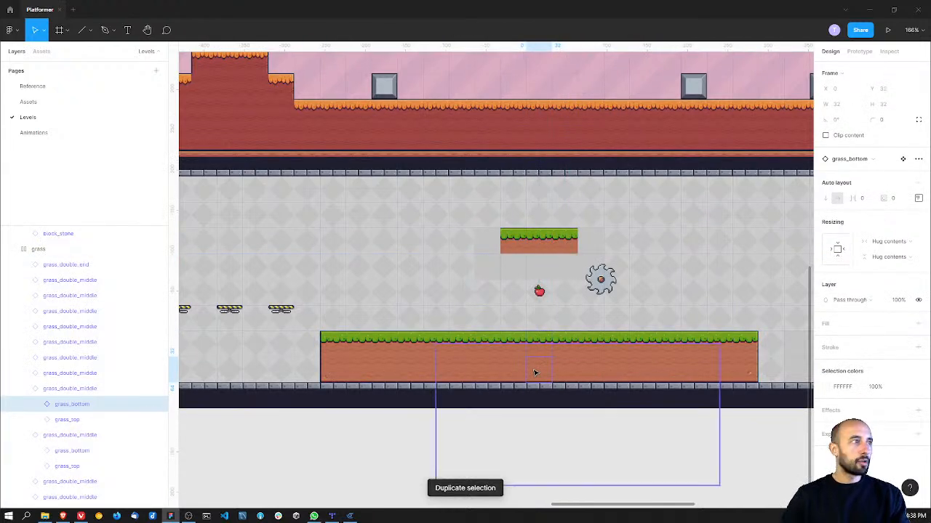
pyautogui.click(524, 265)
pyautogui.hotkey('ctrl', 'v')
pyautogui.moveTo(498, 286); pyautogui.dragTo(551, 270)
pyautogui.hotkey('ctrl', 'd')
pyautogui.hotkey('ctrl', 'd')
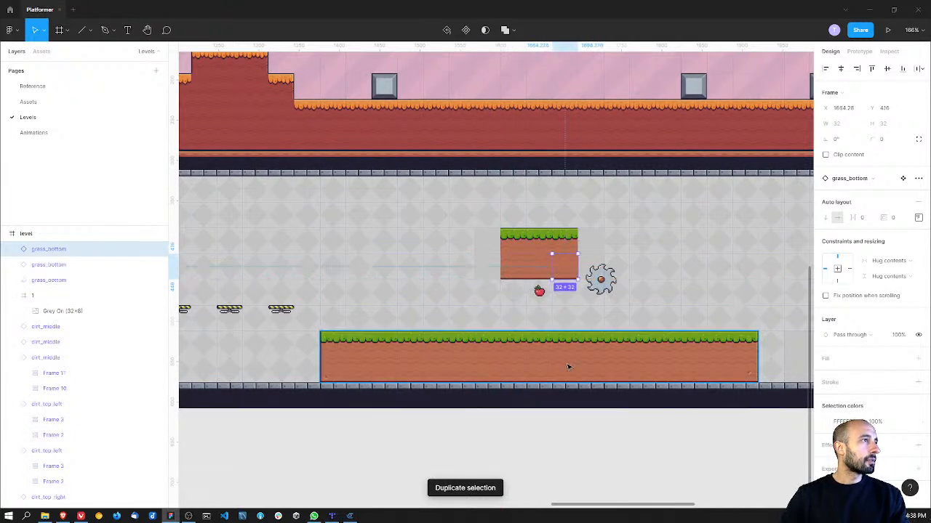
# Step: Copy the ground platform's grass_double_start piece and attach it as the left end of the floating platform
pyautogui.doubleClick(342, 343)
pyautogui.hotkey('ctrl', 'c')
pyautogui.click(436, 233)
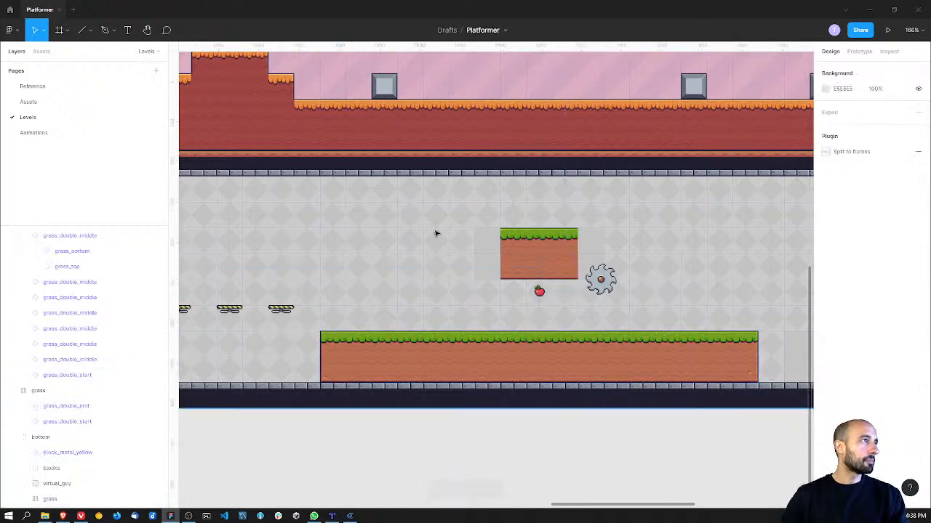
pyautogui.hotkey('ctrl', 'v')
pyautogui.moveTo(368, 353); pyautogui.dragTo(496, 255)
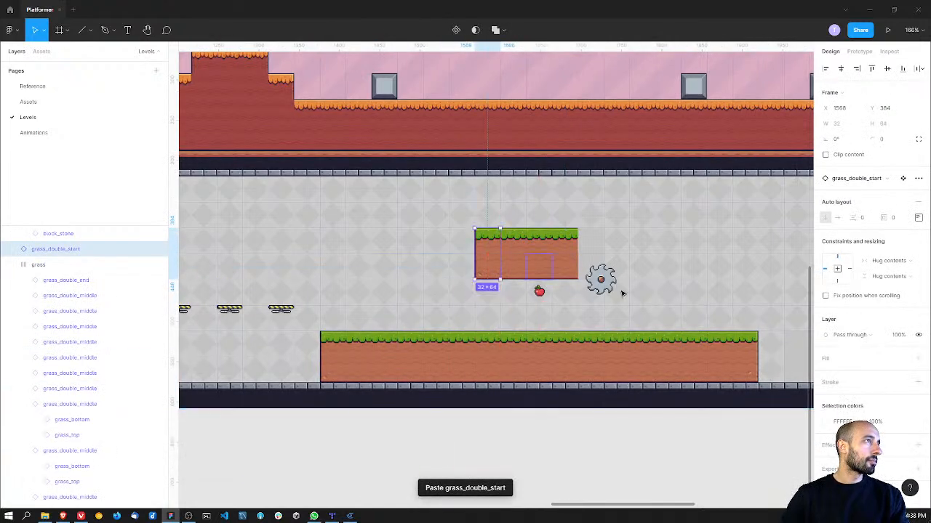
# Step: Copy the ground platform's grass_double_end piece and attach it as the right end of the floating platform
pyautogui.doubleClick(752, 358)
pyautogui.hotkey('ctrl', 'c')
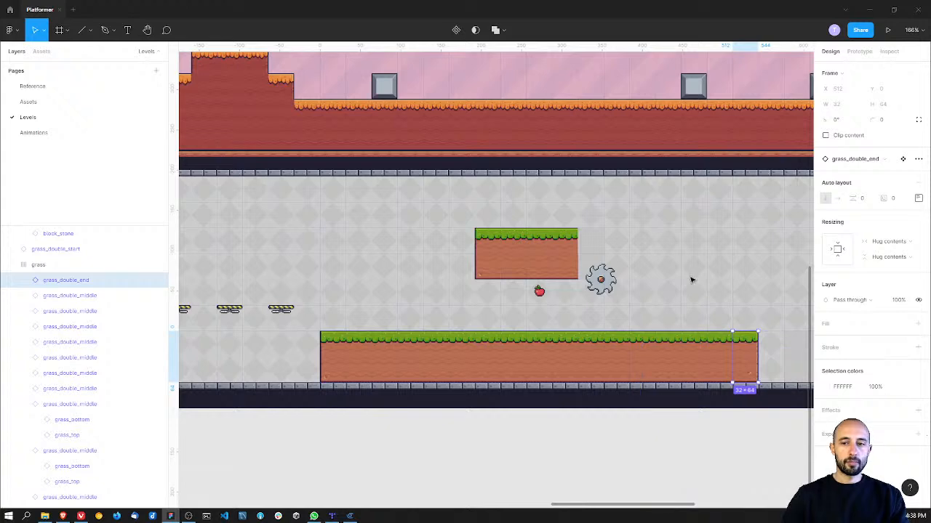
pyautogui.hotkey('ctrl', 'v')
pyautogui.moveTo(770, 358); pyautogui.dragTo(590, 256)
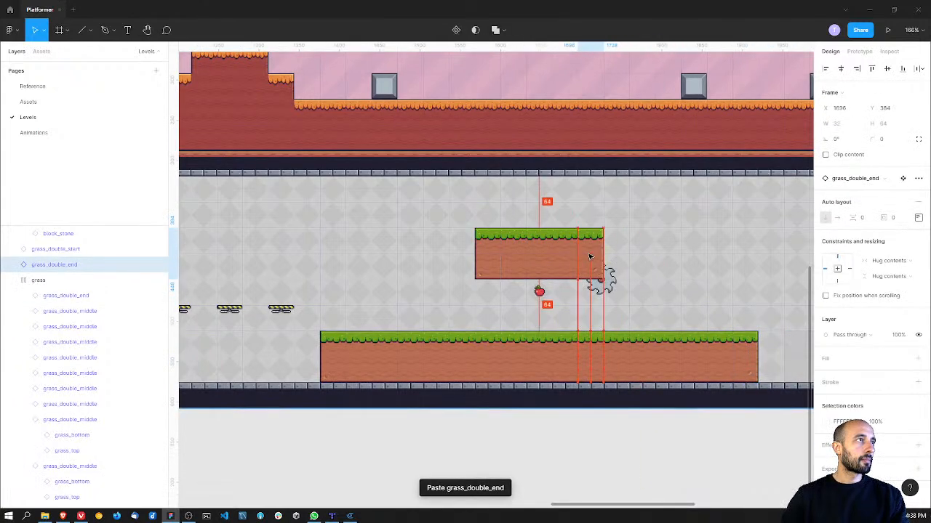
pyautogui.click(629, 257)
# Step: Compare the new floating platform with the rest of the level and try to delete one of its grass_bottom tiles
pyautogui.keyDown('ctrl'); pyautogui.scroll(-2, 627, 259); pyautogui.keyUp('ctrl')
pyautogui.moveTo(424, 253); pyautogui.dragTo(750, 270, button='middle')
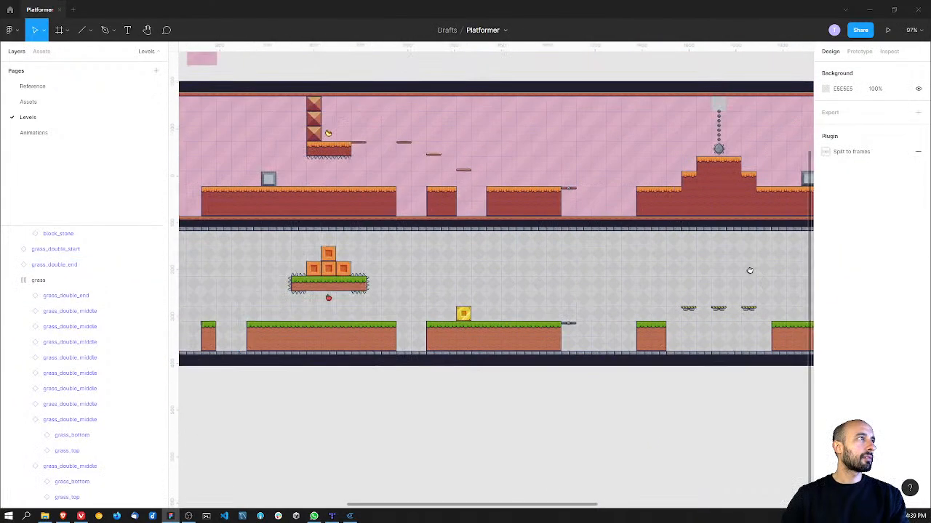
pyautogui.moveTo(459, 298); pyautogui.dragTo(436, 275, button='middle')
pyautogui.moveTo(620, 272); pyautogui.dragTo(429, 267, button='middle')
pyautogui.moveTo(566, 267); pyautogui.dragTo(418, 264, button='middle')
pyautogui.keyDown('ctrl'); pyautogui.scroll(1, 547, 260); pyautogui.keyUp('ctrl')
pyautogui.click(544, 256)
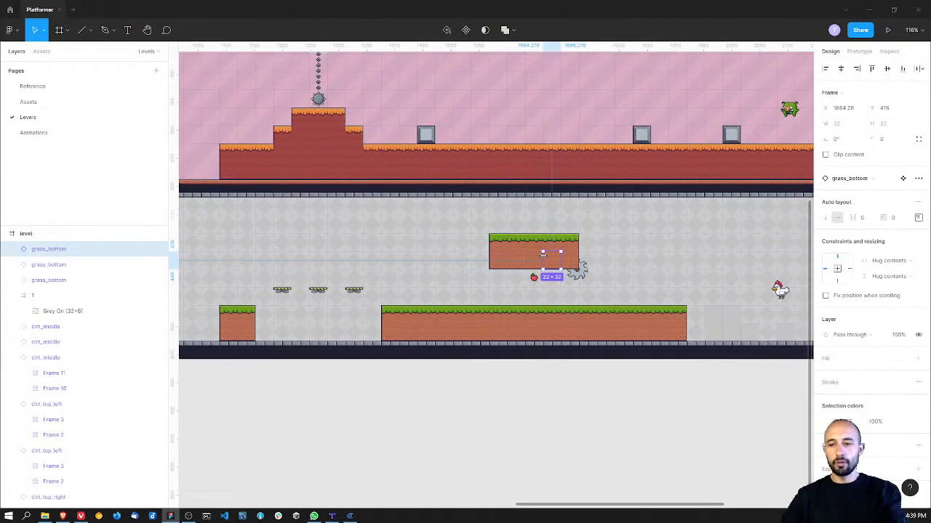
pyautogui.press('Delete')
# Step: Undo the tile deletion and the whole construction of the two-tile-high floating grass platform
pyautogui.hotkey('ctrl', 'z')
pyautogui.hotkey('ctrl', 'z')
pyautogui.hotkey('ctrl', 'z')
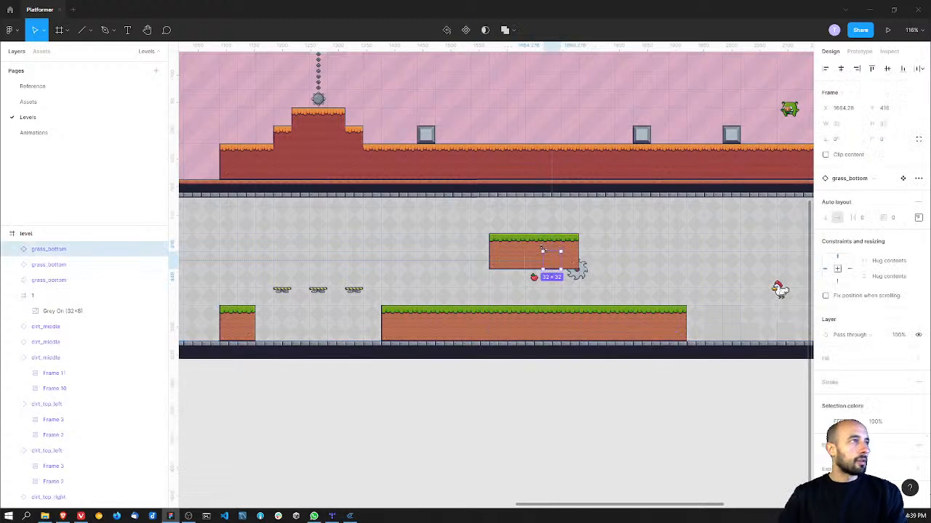
pyautogui.hotkey('ctrl', 'z')
pyautogui.hotkey('ctrl', 'z')
pyautogui.hotkey('ctrl', 'z')
pyautogui.hotkey('ctrl', 'z')
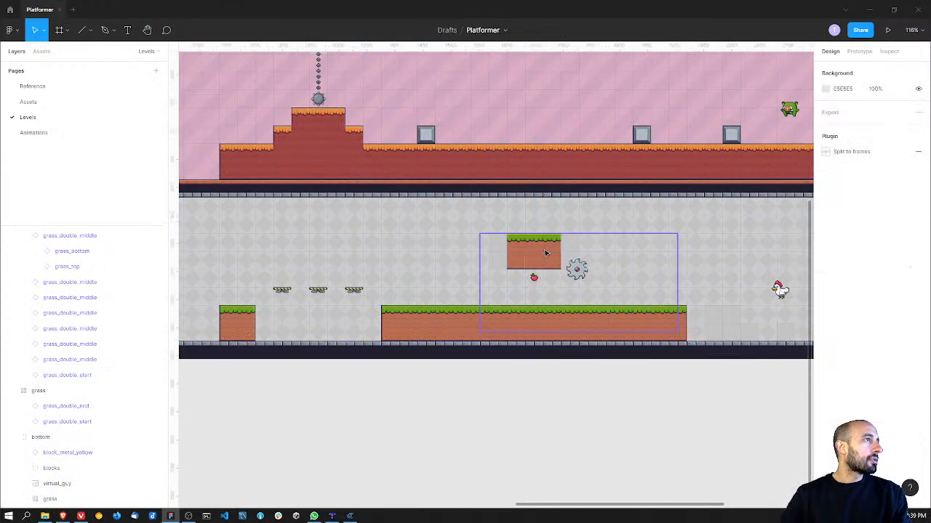
pyautogui.hotkey('ctrl', 'z')
pyautogui.hotkey('ctrl', 'z')
pyautogui.hotkey('ctrl', 'z')
pyautogui.hotkey('ctrl', 'z')
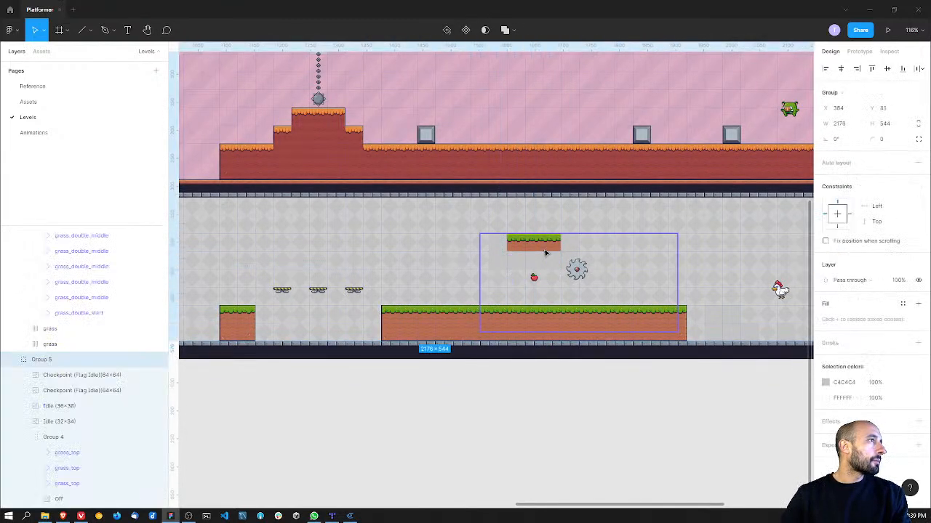
pyautogui.hotkey('ctrl', 'z')
pyautogui.hotkey('ctrl', 'z')
pyautogui.hotkey('ctrl', 'z')
pyautogui.hotkey('ctrl', 'z')
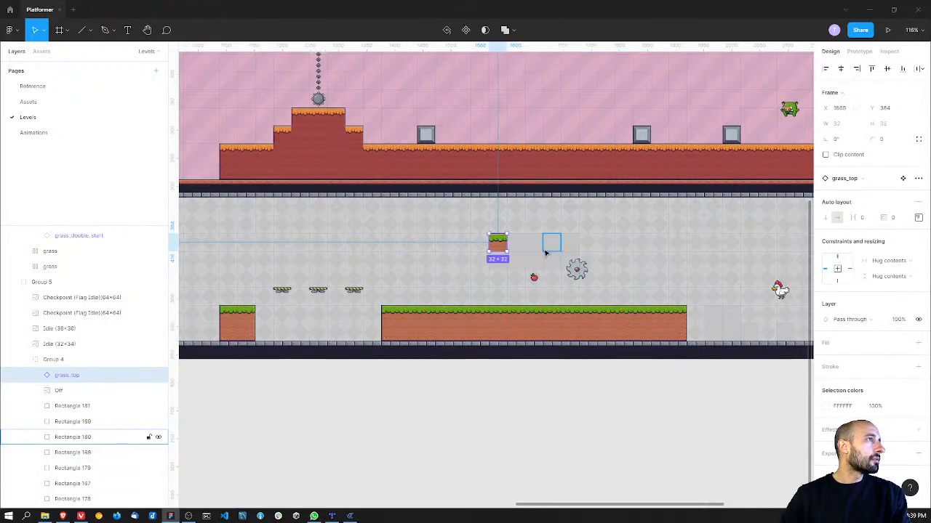
# Step: Copy an orange metal block from the stack on the spiked platform and place it at the empty placeholder's upper-left cell above the apple
pyautogui.moveTo(290, 238); pyautogui.dragTo(539, 237, button='middle')
pyautogui.moveTo(256, 239); pyautogui.dragTo(567, 245, button='middle')
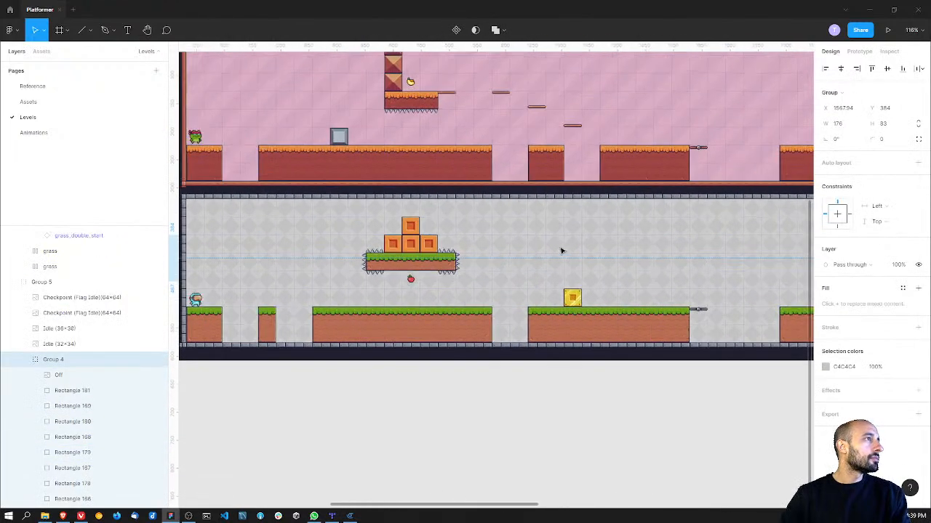
pyautogui.click(411, 231)
pyautogui.click(410, 231)
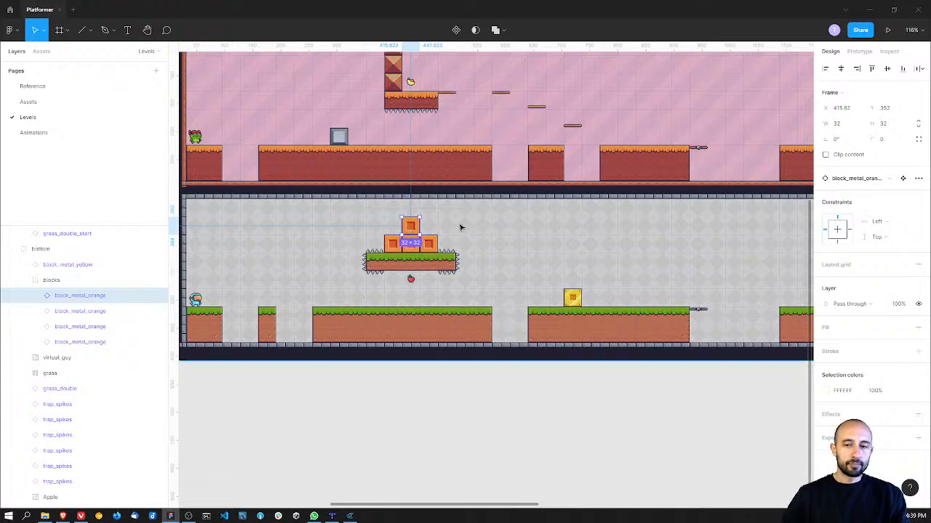
pyautogui.hscroll(3, 493, 213)
pyautogui.hscroll(3, 494, 213)
pyautogui.keyDown('ctrl'); pyautogui.scroll(5, 613, 264); pyautogui.keyUp('ctrl')
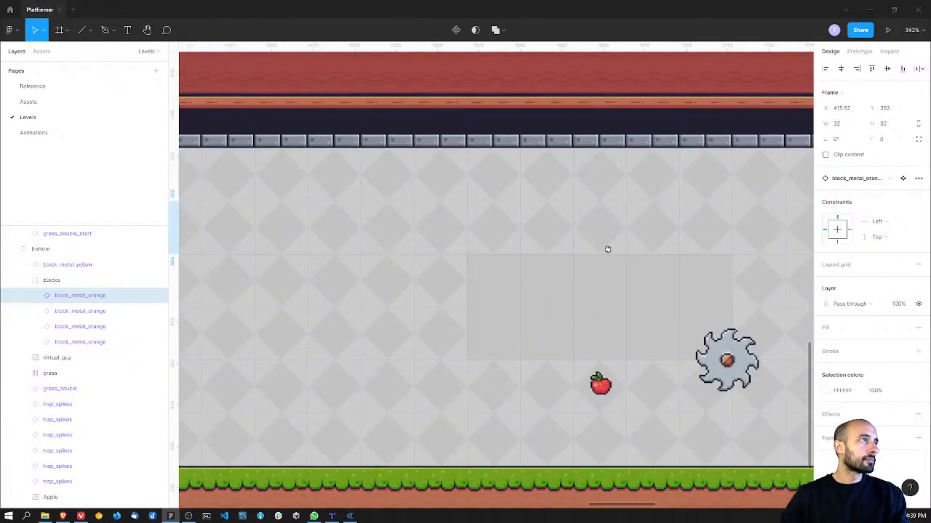
pyautogui.click(506, 242)
pyautogui.click(504, 241)
pyautogui.hotkey('ctrl', 'v')
pyautogui.moveTo(509, 257); pyautogui.dragTo(487, 259)
# Step: Duplicate the orange block four times to fill the placeholder's upper row with five blocks
pyautogui.hotkey('ctrl', 'd')
pyautogui.hotkey('ctrl', 'd')
pyautogui.hotkey('ctrl', 'd')
pyautogui.hotkey('ctrl', 'd')
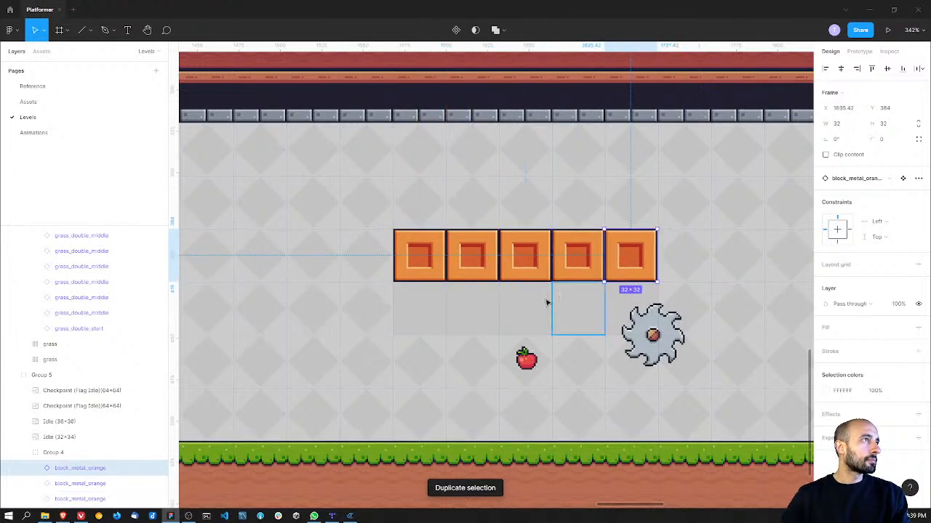
# Step: Copy an orange block under the first one and duplicate it across to complete a lower row of five blocks
pyautogui.click(427, 263)
pyautogui.hotkey('ctrl', 'd')
pyautogui.moveTo(428, 263); pyautogui.dragTo(421, 308)
pyautogui.hotkey('ctrl', 'd')
pyautogui.moveTo(424, 356); pyautogui.dragTo(478, 302)
pyautogui.hotkey('ctrl', 'd')
pyautogui.hotkey('ctrl', 'd')
pyautogui.hotkey('ctrl', 'd')
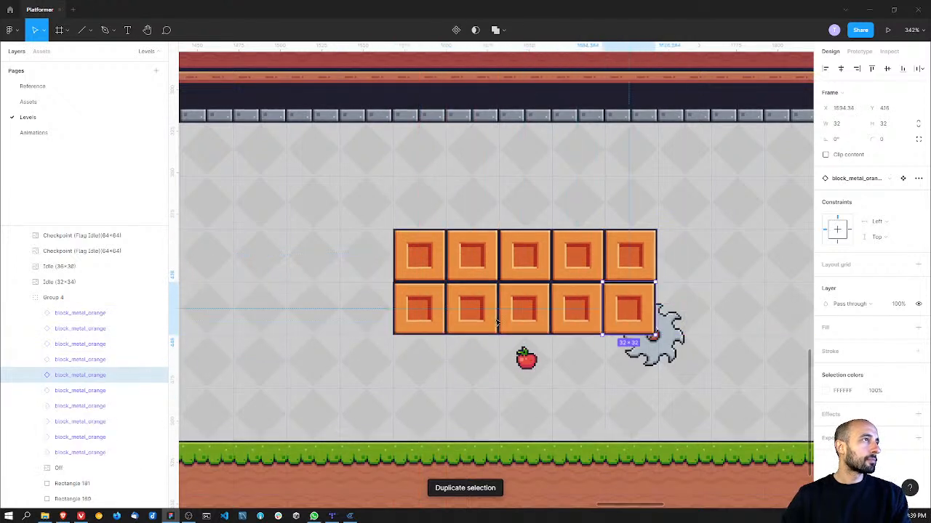
pyautogui.click(714, 343)
pyautogui.keyDown('ctrl'); pyautogui.scroll(-5, 708, 314); pyautogui.keyUp('ctrl')
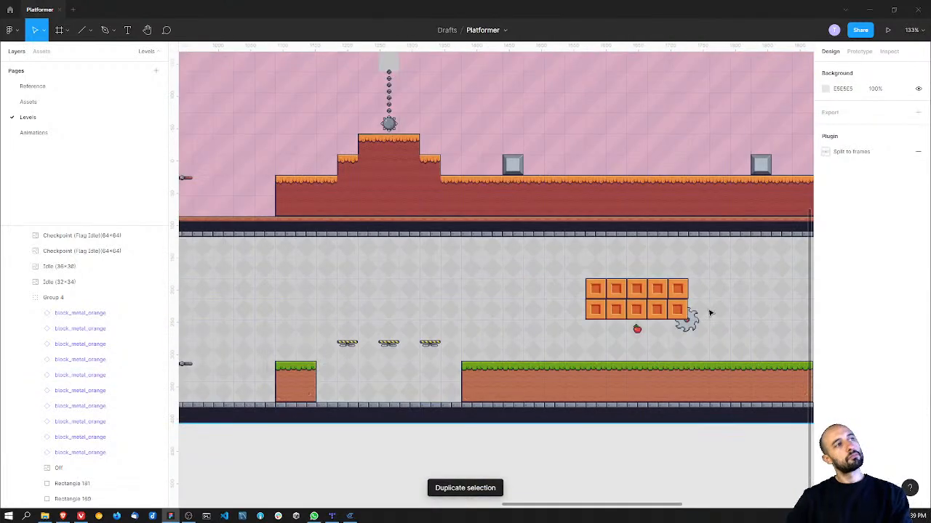
# Step: Nudge the lower-row orange blocks one by one so they line up with the blocks above
pyautogui.keyDown('ctrl'); pyautogui.scroll(4, 707, 314); pyautogui.keyUp('ctrl')
pyautogui.keyDown('ctrl'); pyautogui.scroll(3, 708, 314); pyautogui.keyUp('ctrl')
pyautogui.click(636, 245)
pyautogui.doubleClick(625, 303)
pyautogui.moveTo(625, 303); pyautogui.dragTo(628, 303)
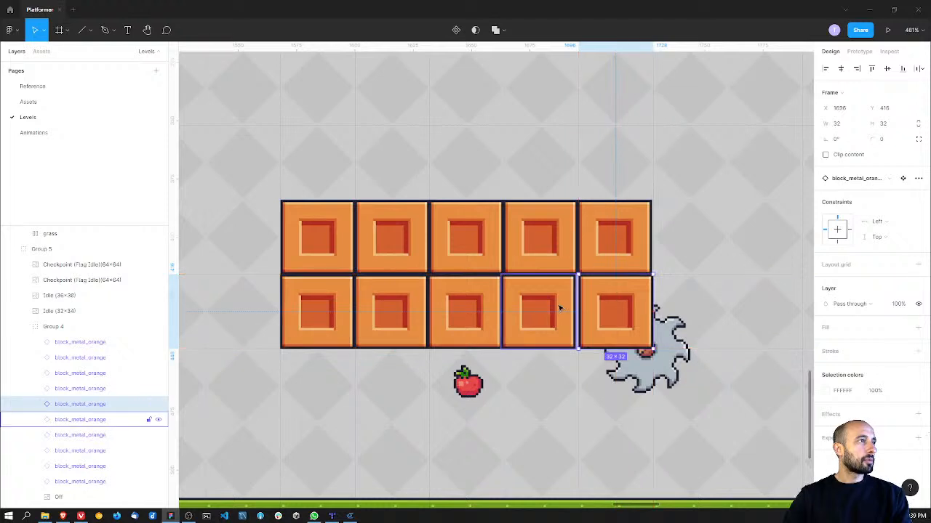
pyautogui.click(560, 309)
pyautogui.click(492, 307)
pyautogui.moveTo(492, 307); pyautogui.dragTo(492, 306)
pyautogui.click(410, 312)
pyautogui.moveTo(409, 312); pyautogui.dragTo(414, 317)
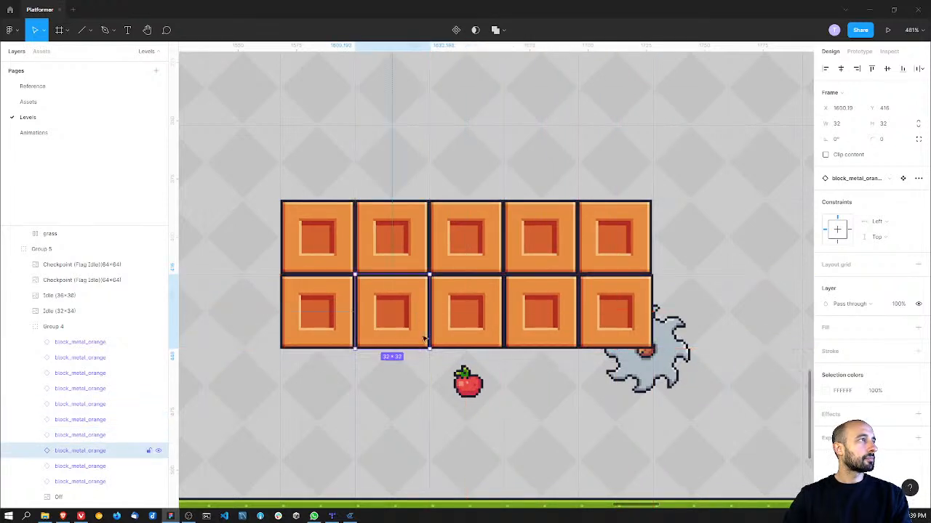
# Step: Examine the two-row orange block platform for gaps and compare it with the surrounding level
pyautogui.click(443, 395)
pyautogui.keyDown('ctrl'); pyautogui.scroll(-1, 455, 381); pyautogui.keyUp('ctrl')
pyautogui.click(343, 328)
pyautogui.click(343, 326)
pyautogui.moveTo(343, 327); pyautogui.dragTo(345, 323)
pyautogui.click(390, 376)
pyautogui.click(481, 385)
pyautogui.click(536, 394)
pyautogui.keyDown('ctrl'); pyautogui.scroll(-5, 536, 393); pyautogui.keyUp('ctrl')
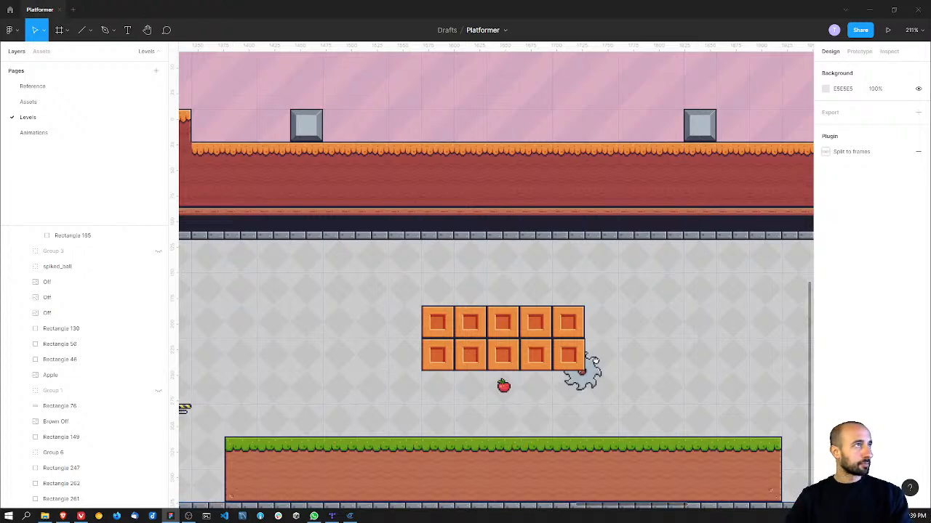
pyautogui.keyDown('ctrl'); pyautogui.scroll(-3, 578, 338); pyautogui.keyUp('ctrl')
pyautogui.keyDown('ctrl'); pyautogui.scroll(-3, 578, 335); pyautogui.keyUp('ctrl')
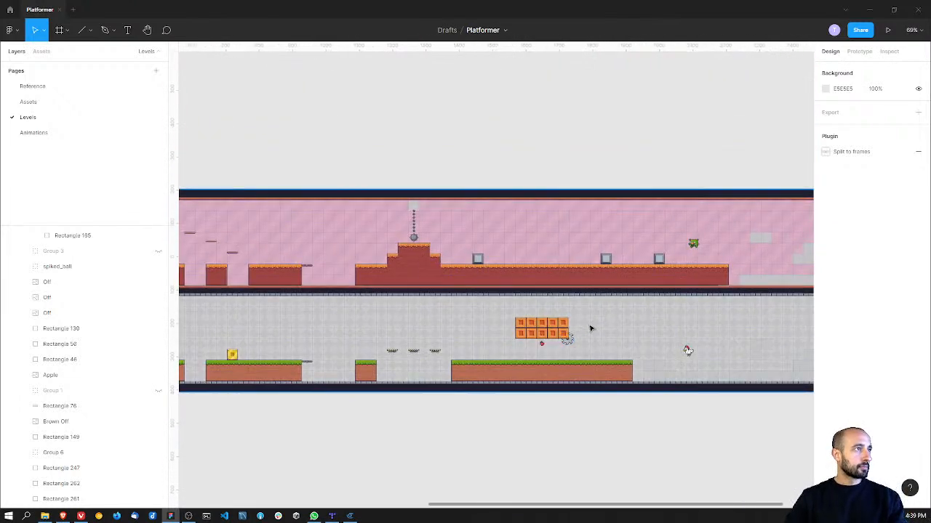
pyautogui.keyDown('ctrl'); pyautogui.scroll(5, 589, 328); pyautogui.keyUp('ctrl')
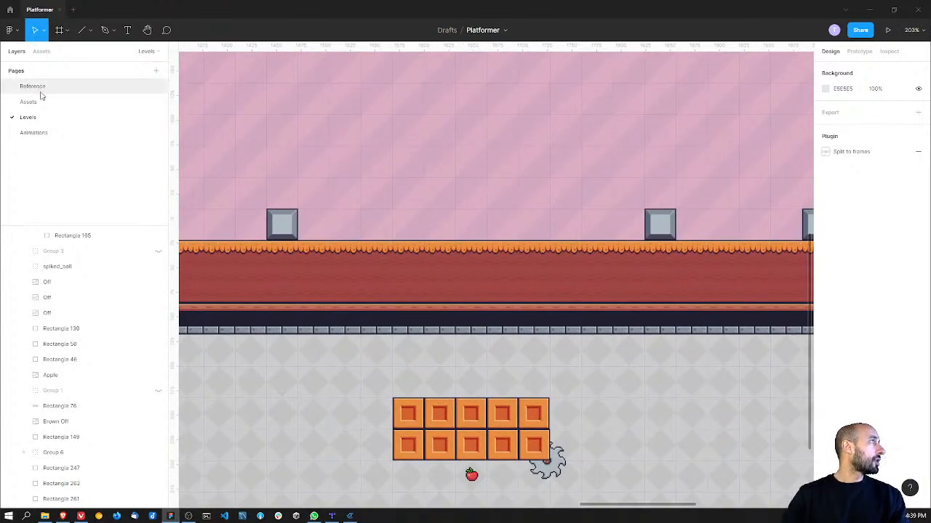
# Step: On the Assets page, select and copy the Plant enemy's Idle (44x42) and Attack (44x42) sprite strips
pyautogui.click(38, 88)
pyautogui.click(58, 101)
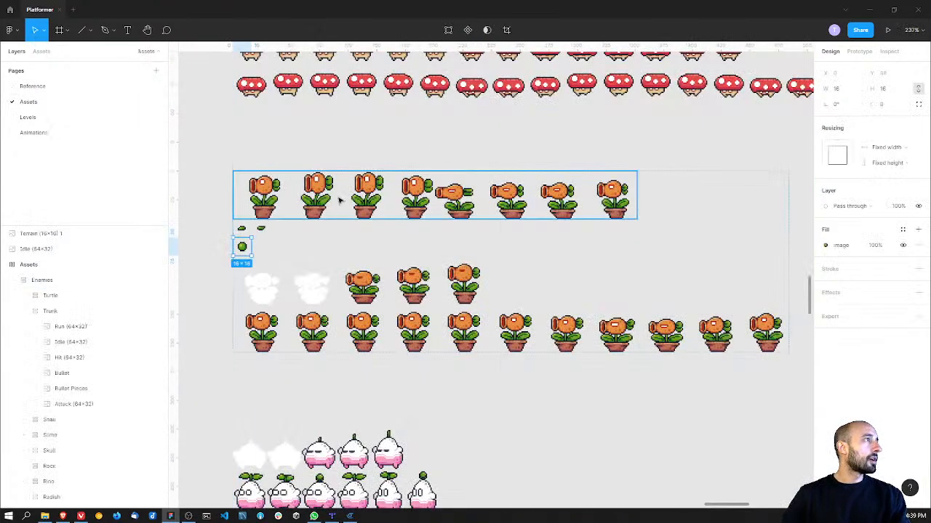
pyautogui.doubleClick(263, 330)
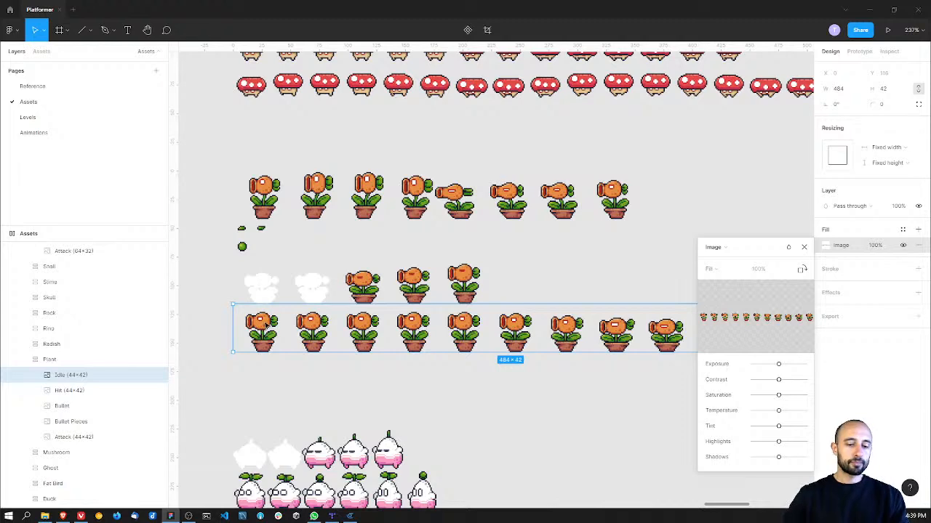
pyautogui.keyDown('ctrl'); pyautogui.scroll(-3, 328, 322); pyautogui.keyUp('ctrl')
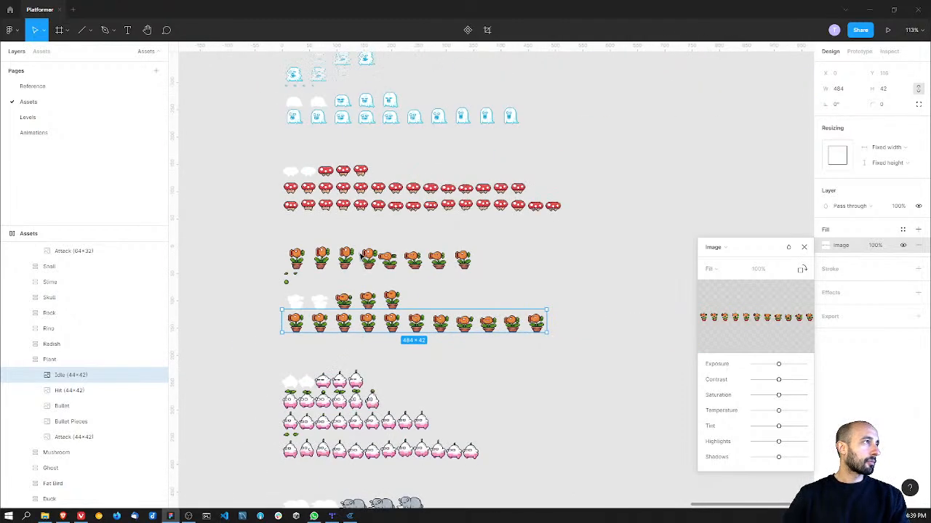
pyautogui.click(369, 265)
pyautogui.click(370, 260)
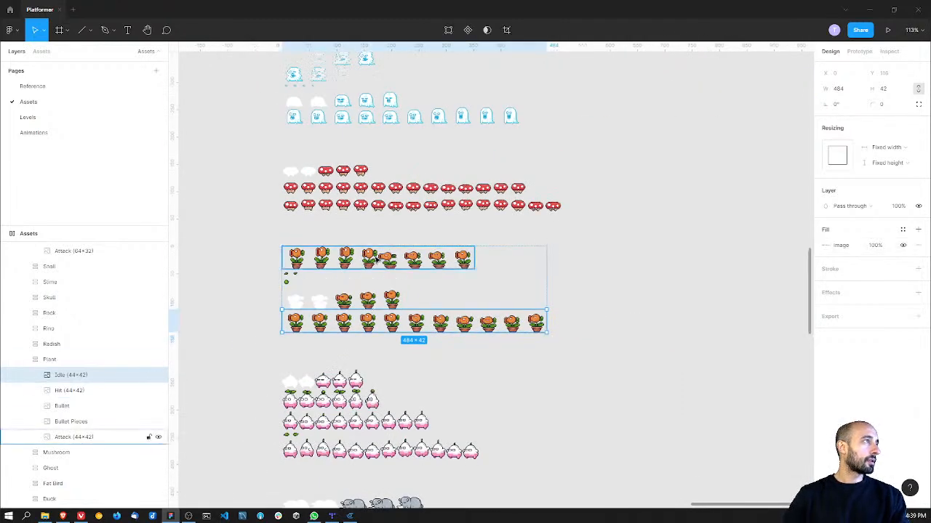
pyautogui.click(375, 323)
pyautogui.keyDown('shift'); pyautogui.click(369, 258); pyautogui.keyUp('shift')
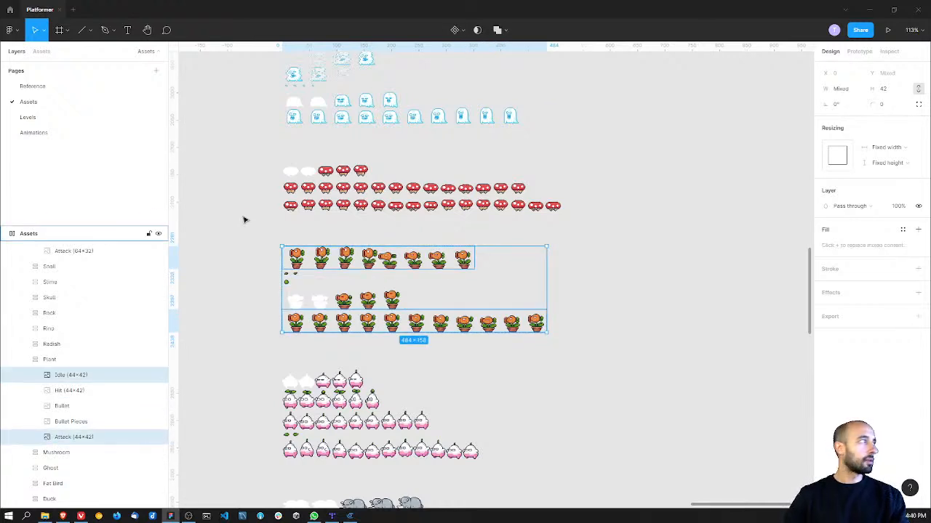
# Step: Paste both plant strips on the Animations page and arrange them below the platforms section, Attack above Idle
pyautogui.click(83, 132)
pyautogui.hotkey('ctrl', 'v')
pyautogui.moveTo(517, 220); pyautogui.dragTo(644, 371)
pyautogui.moveTo(572, 291); pyautogui.dragTo(450, 171, button='middle')
pyautogui.click(487, 317)
pyautogui.click(496, 364)
pyautogui.moveTo(496, 364); pyautogui.dragTo(493, 307)
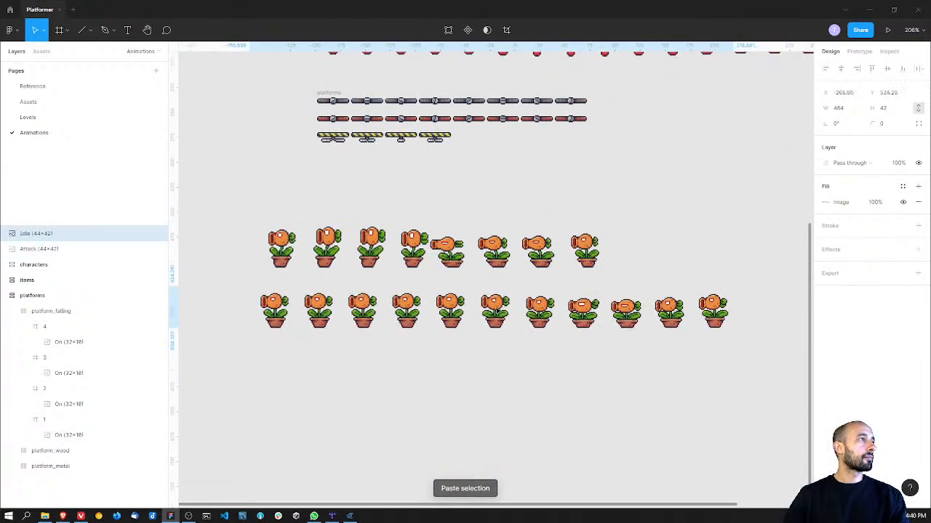
# Step: Run the Split to frames plugin on the plant's Attack strip and move its window clear of the sprites
pyautogui.click(487, 249)
pyautogui.rightClick(480, 249)
pyautogui.moveTo(508, 432)
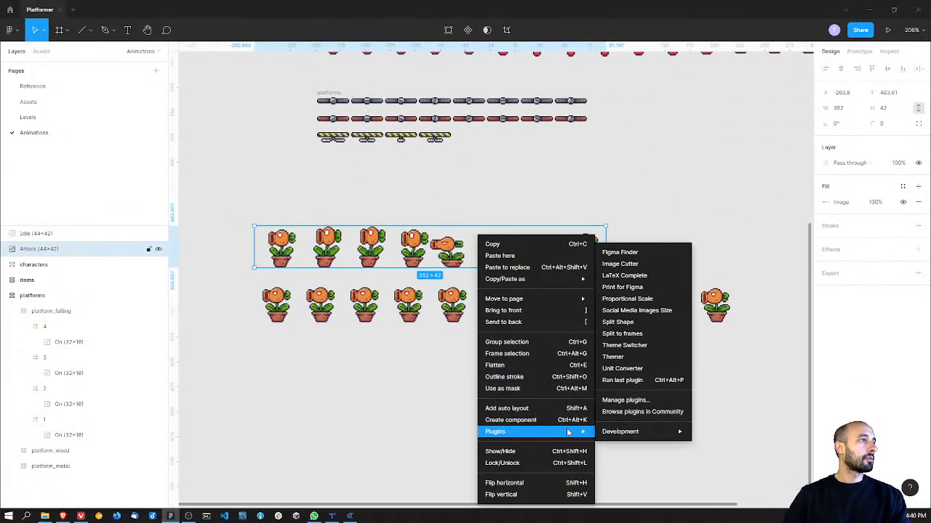
pyautogui.click(644, 339)
pyautogui.moveTo(546, 90); pyautogui.dragTo(714, 74)
# Step: Try to split the Attack strip by Width and Height, using width 1 and height 8
pyautogui.click(693, 115)
pyautogui.click(695, 127)
pyautogui.click(680, 155)
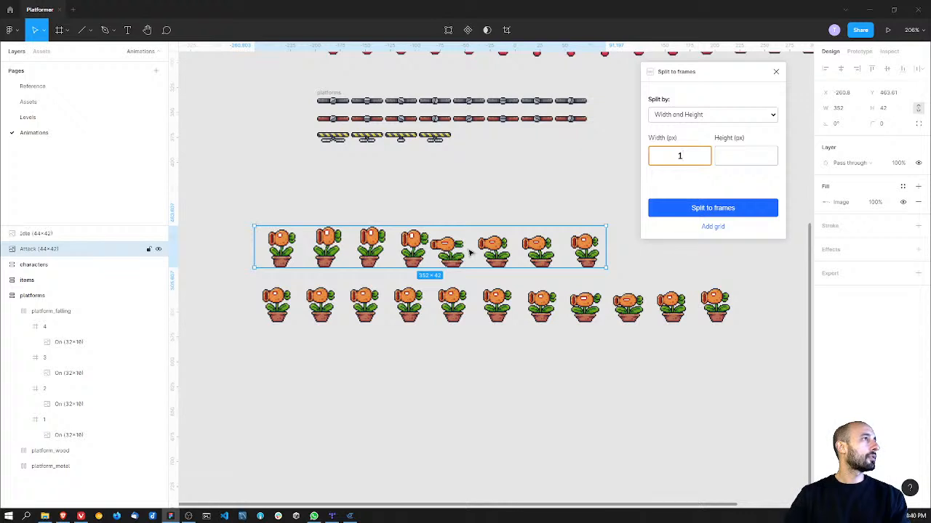
pyautogui.write('8')
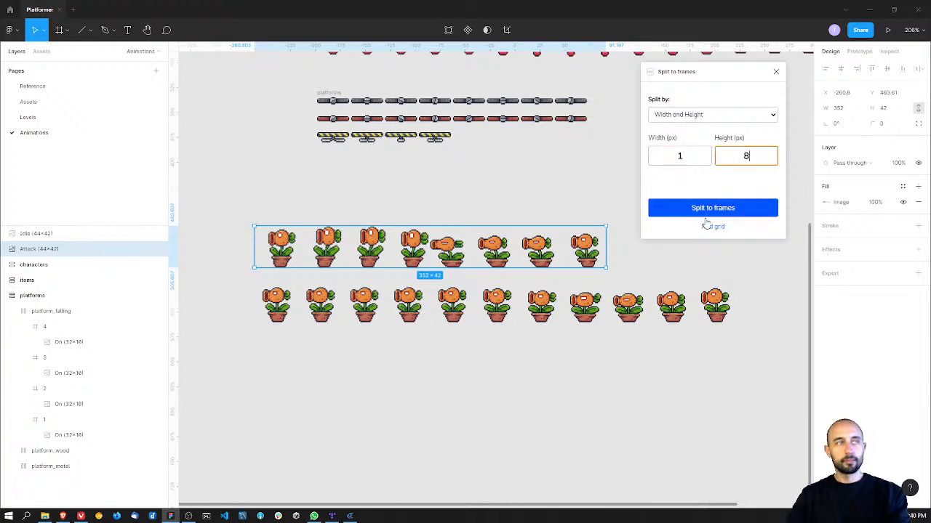
pyautogui.click(713, 207)
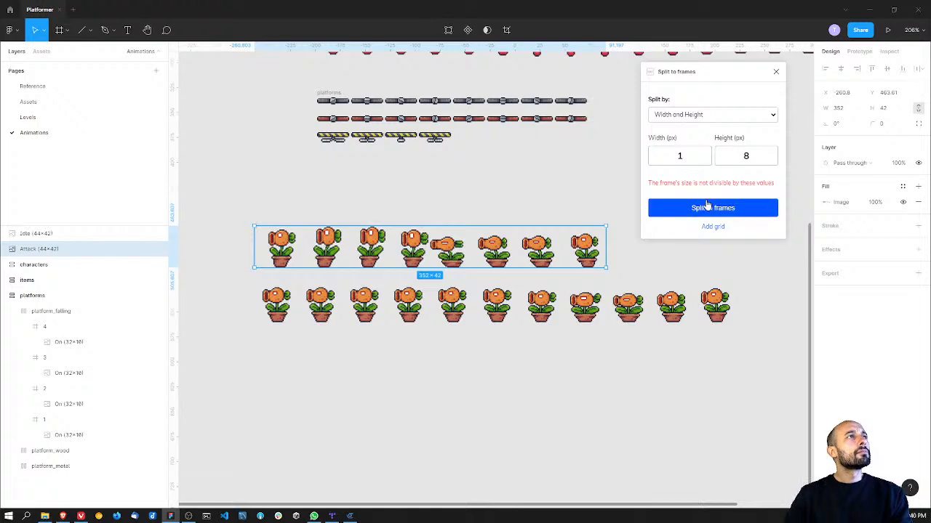
# Step: Split the Attack strip by Rows and Columns into 1 row and 8 columns
pyautogui.click(709, 114)
pyautogui.click(703, 134)
pyautogui.click(693, 155)
pyautogui.write('1')
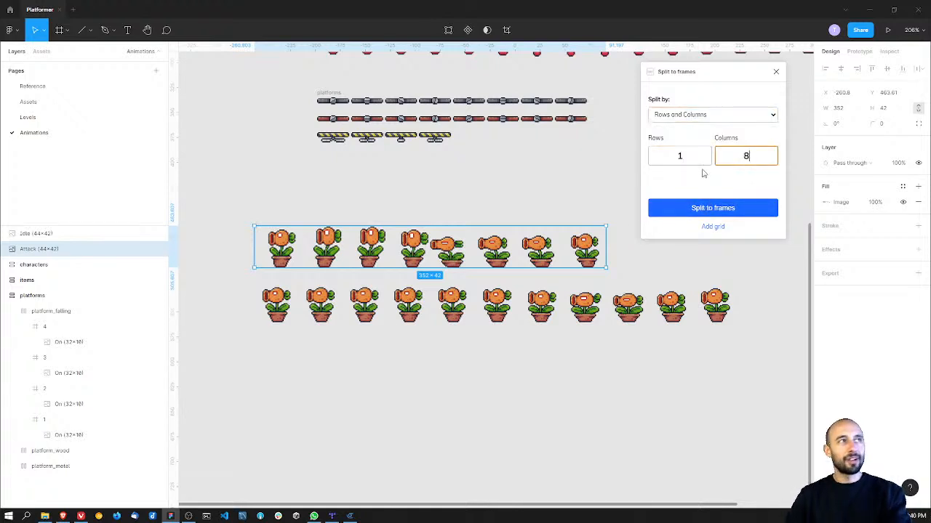
pyautogui.write('8')
pyautogui.click(710, 209)
pyautogui.click(577, 367)
pyautogui.keyDown('ctrl'); pyautogui.scroll(-3, 577, 366); pyautogui.keyUp('ctrl')
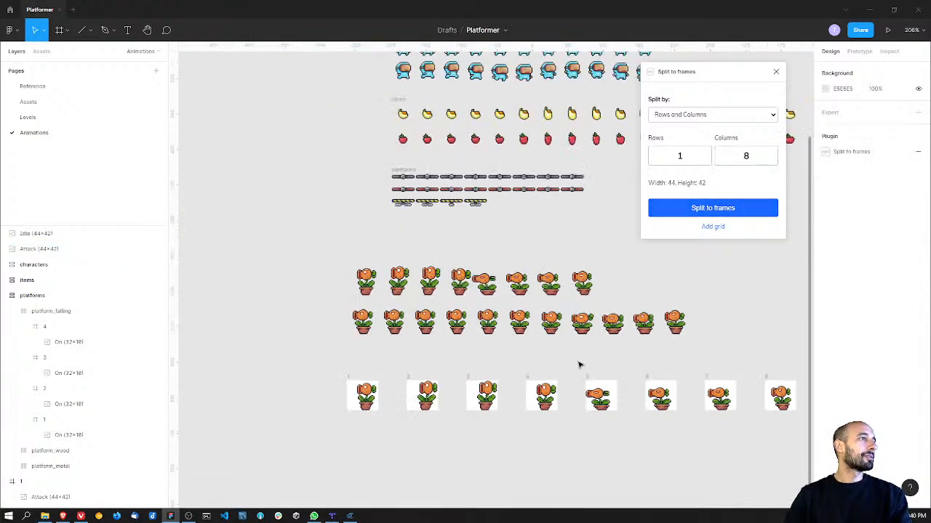
# Step: Group the eight split plant frames and apply auto layout with a spacing of 2
pyautogui.keyDown('ctrl'); pyautogui.scroll(-3, 578, 366); pyautogui.keyUp('ctrl')
pyautogui.moveTo(224, 325); pyautogui.dragTo(728, 385)
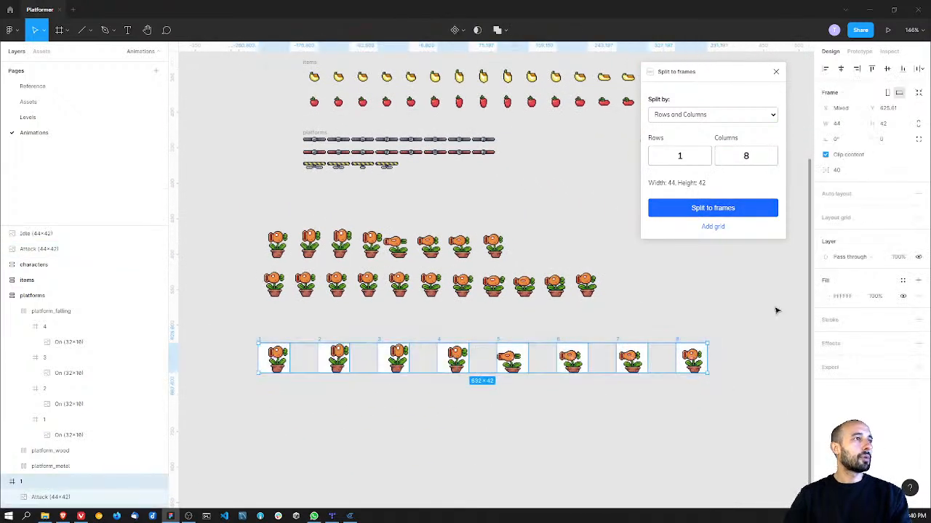
pyautogui.hotkey('ctrl', 'g')
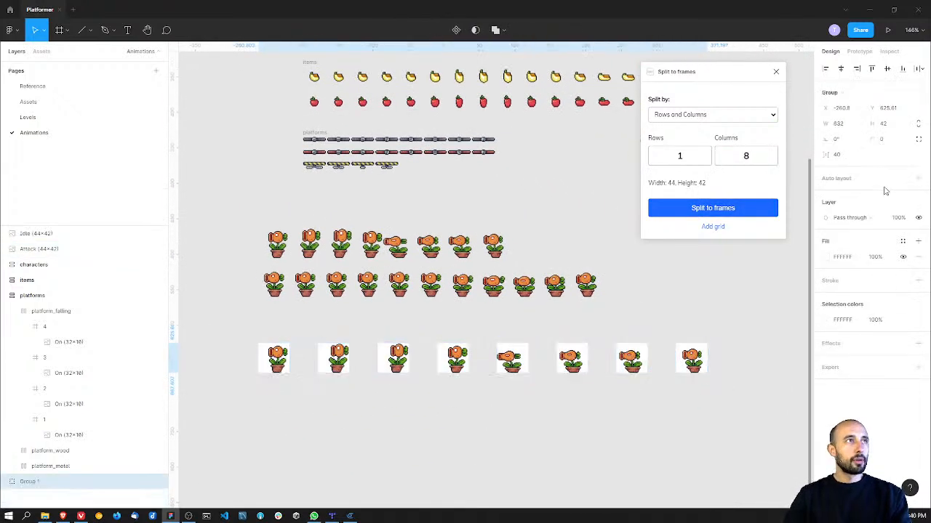
pyautogui.click(919, 178)
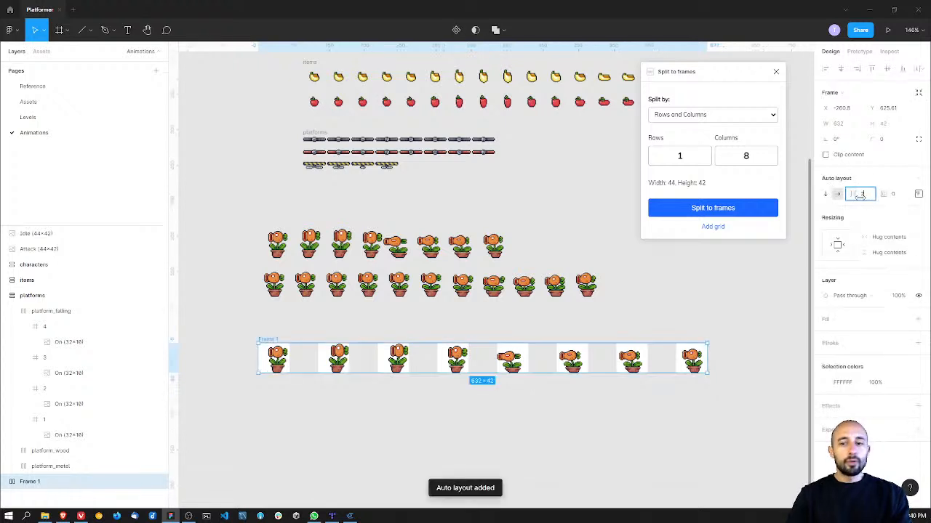
pyautogui.press('Return')
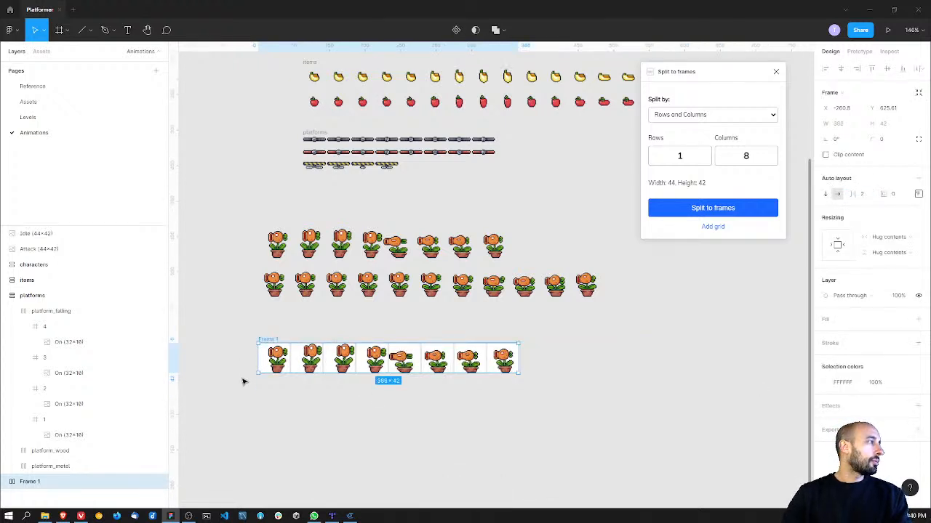
# Step: Select all eight frames inside Frame 1 and remove their white fill
pyautogui.doubleClick(267, 357)
pyautogui.click(34, 268)
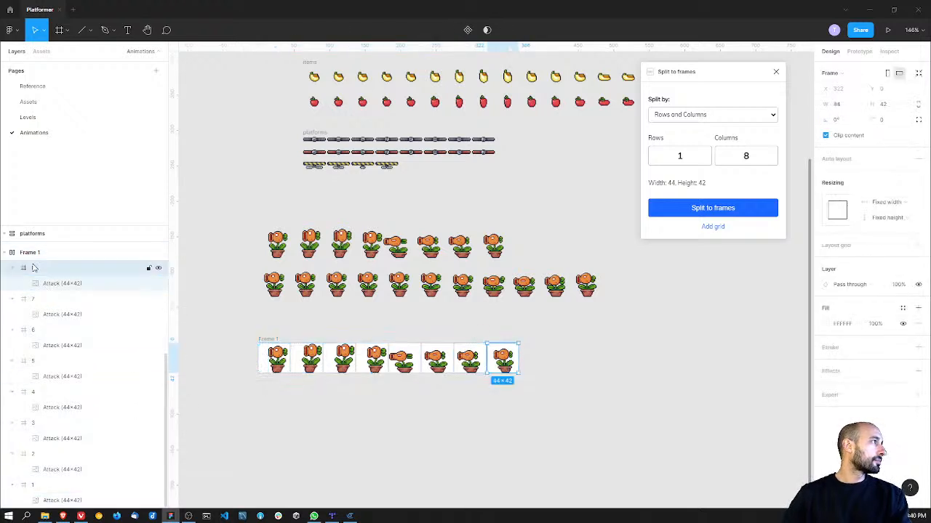
pyautogui.keyDown('shift'); pyautogui.click(141, 485); pyautogui.keyUp('shift')
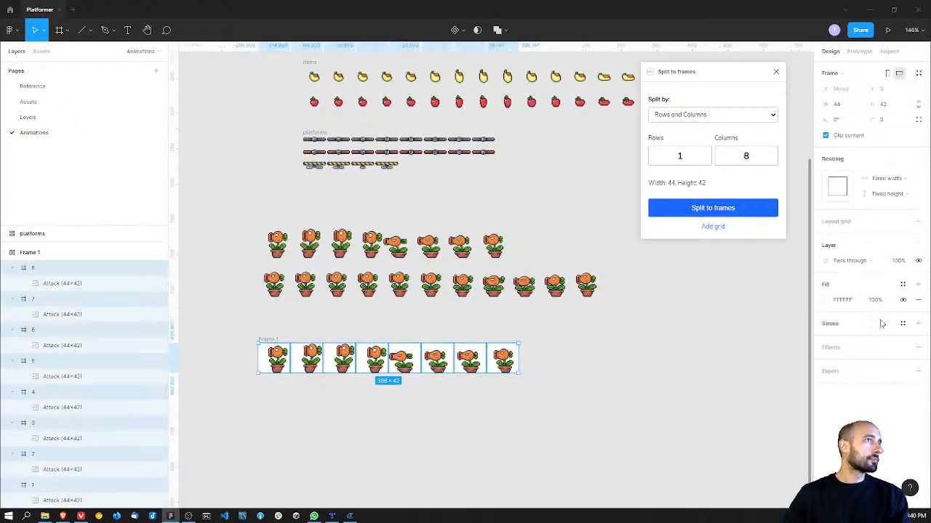
pyautogui.click(918, 299)
# Step: Move the eight plant frames out of Frame 1 and group them, collapsing the platforms layers
pyautogui.moveTo(424, 372); pyautogui.dragTo(467, 379)
pyautogui.scroll(3, 56, 270)
pyautogui.scroll(-2, 45, 352)
pyautogui.scroll(2, 45, 363)
pyautogui.click(12, 312)
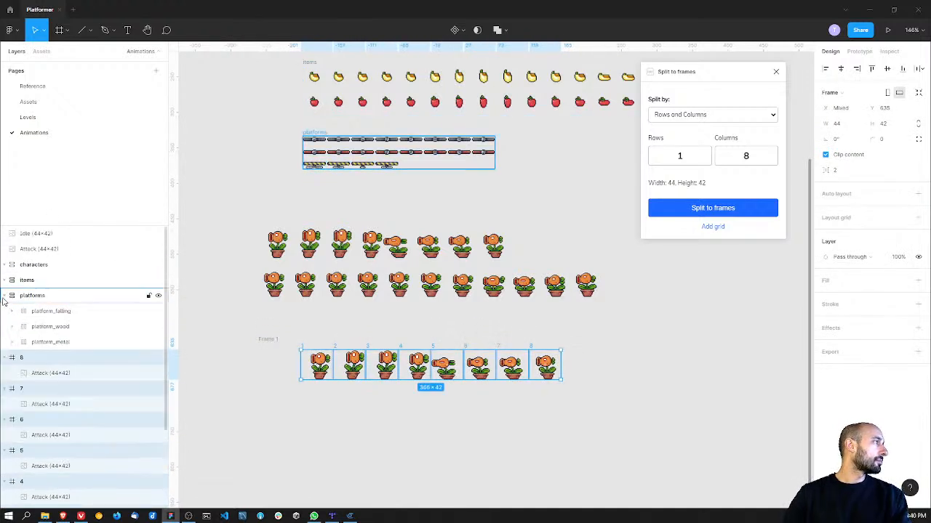
pyautogui.click(4, 296)
pyautogui.hotkey('ctrl', 'g')
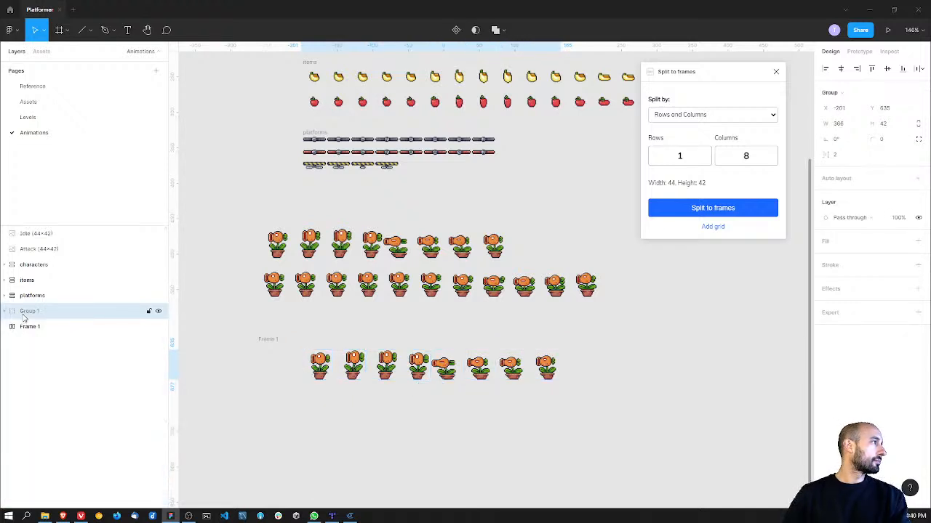
# Step: Rename the new group of plant frames as idle
pyautogui.doubleClick(23, 312)
pyautogui.write('i')
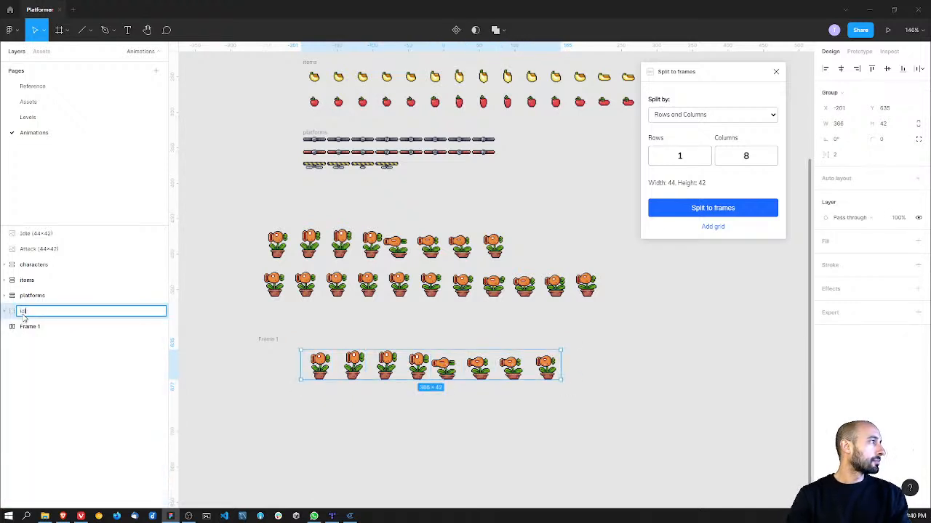
pyautogui.write('dle')
pyautogui.press('Return')
# Step: Check Frame 1 against the plant frames group and undo the group's renaming
pyautogui.click(42, 328)
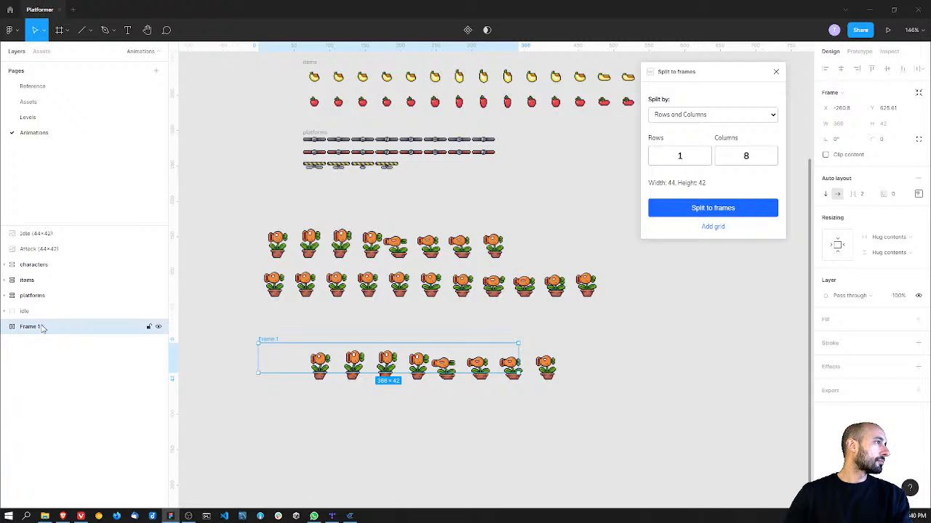
pyautogui.click(11, 313)
pyautogui.click(11, 313)
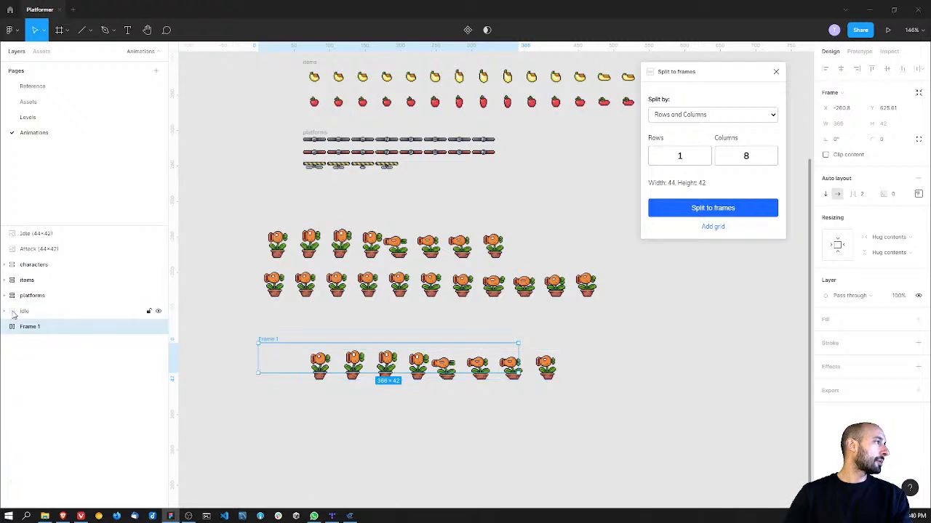
pyautogui.hotkey('ctrl', 'z')
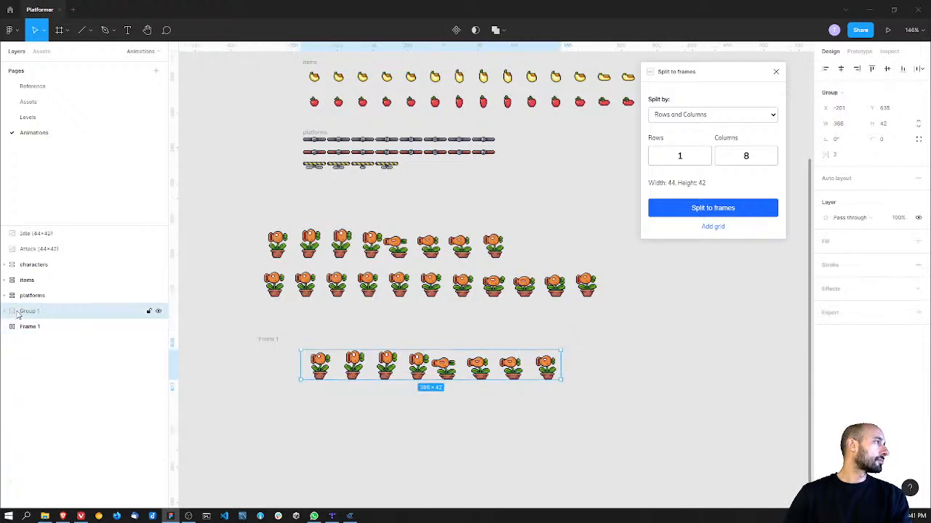
# Step: Restore the auto layout frame holding the eight plant frames and rename it idle
pyautogui.hotkey('ctrl', 'shift', 'z')
pyautogui.doubleClick(27, 311)
pyautogui.write('idle')
pyautogui.press('Return')
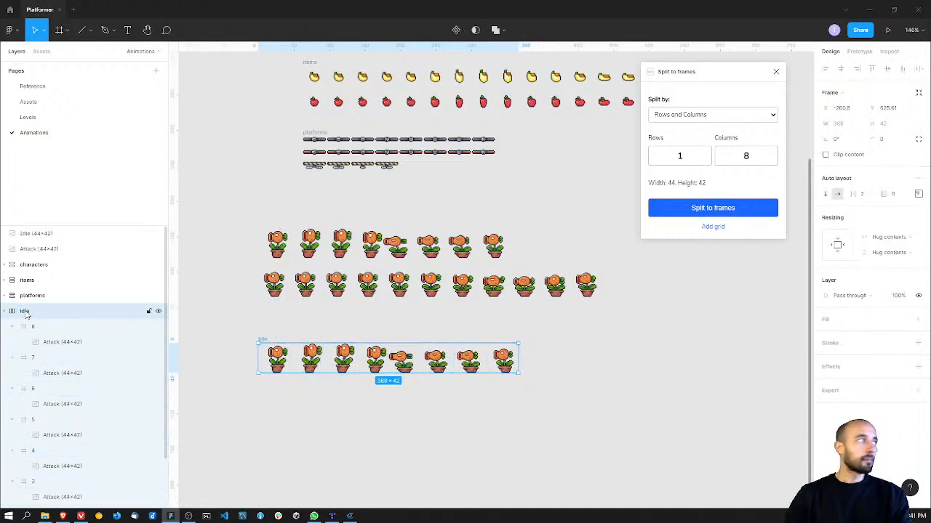
# Step: Check the Plant animation strips on the Assets page, return to Animations and collapse the idle frame's layers
pyautogui.click(27, 101)
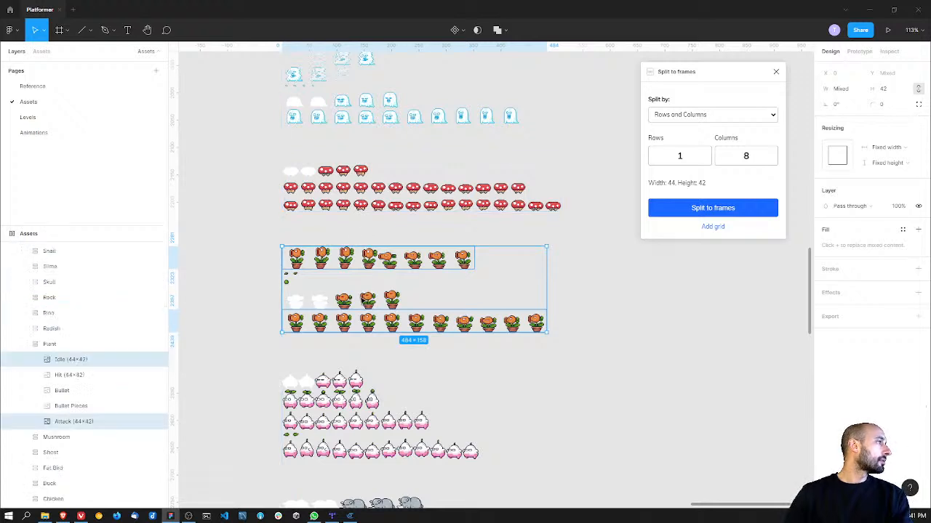
pyautogui.click(43, 133)
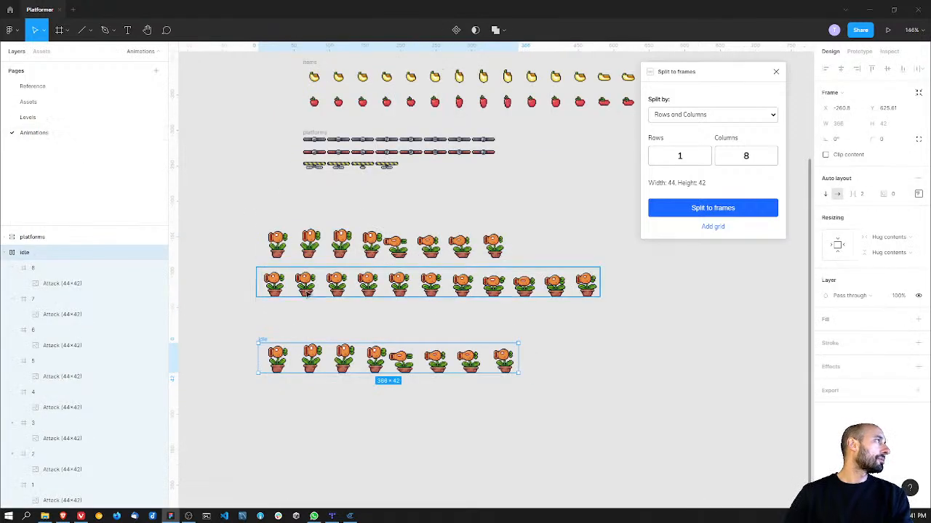
pyautogui.click(4, 252)
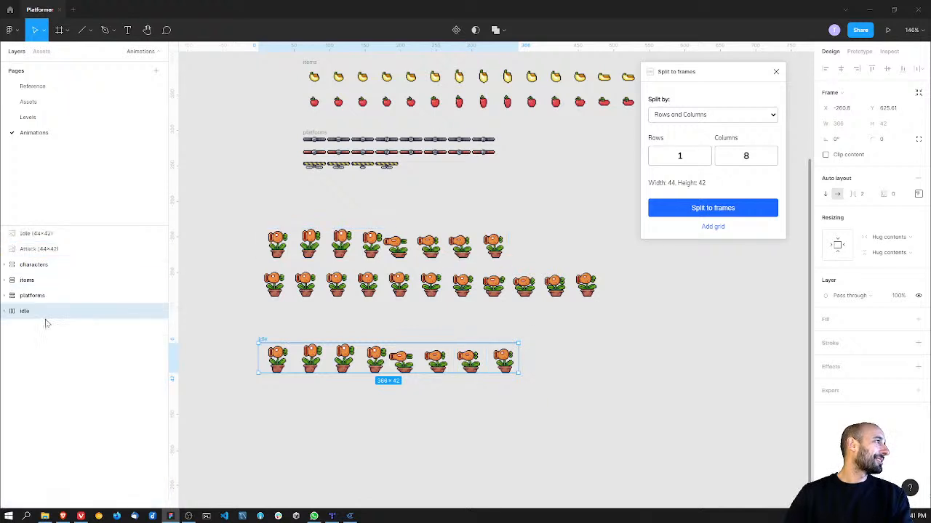
# Step: Undo a trial duplicate of the idle frame, then group the frame and name the group Plant
pyautogui.hotkey('ctrl', 'd')
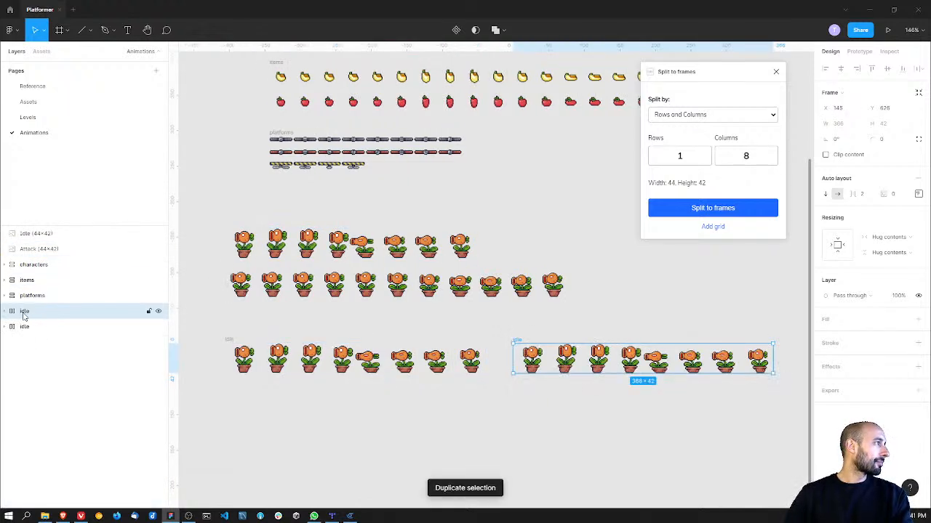
pyautogui.hotkey('ctrl', 'z')
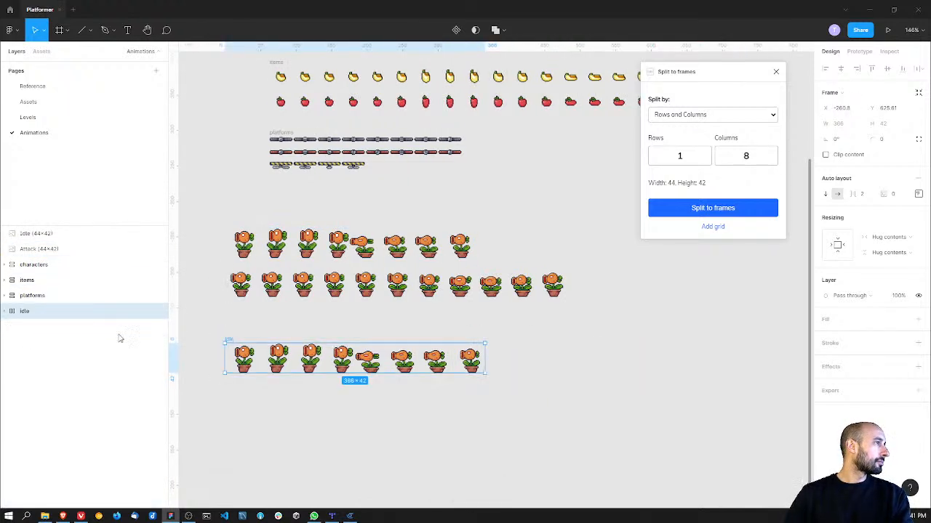
pyautogui.hotkey('ctrl', 'g')
pyautogui.doubleClick(29, 312)
pyautogui.write('Plant')
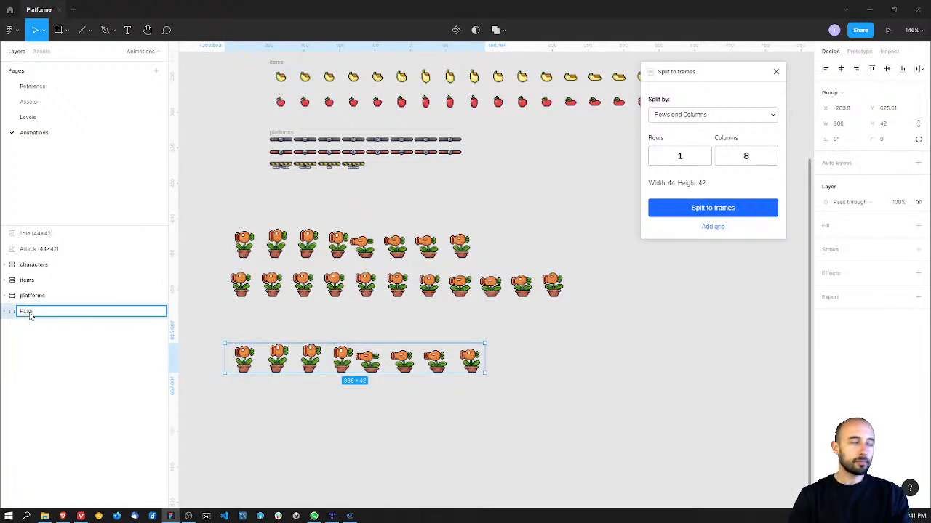
pyautogui.press('Return')
pyautogui.doubleClick(28, 312)
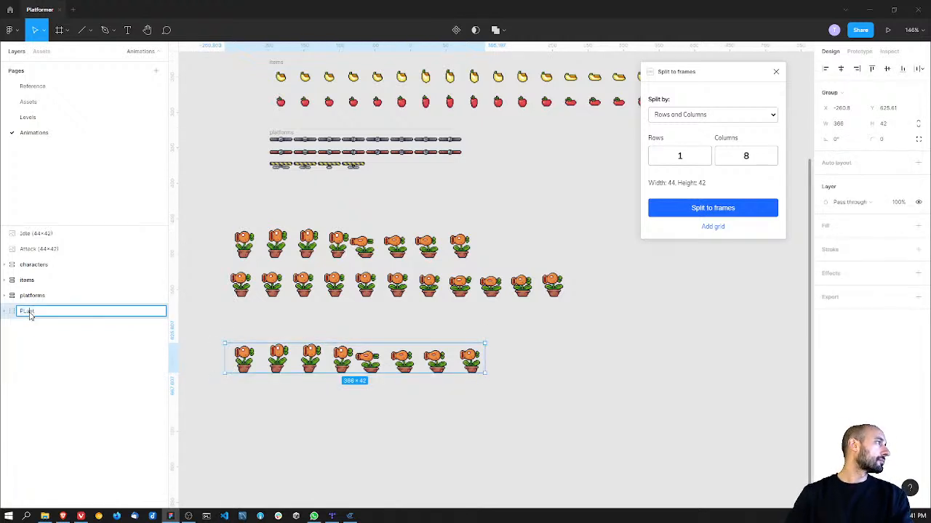
pyautogui.press('Return')
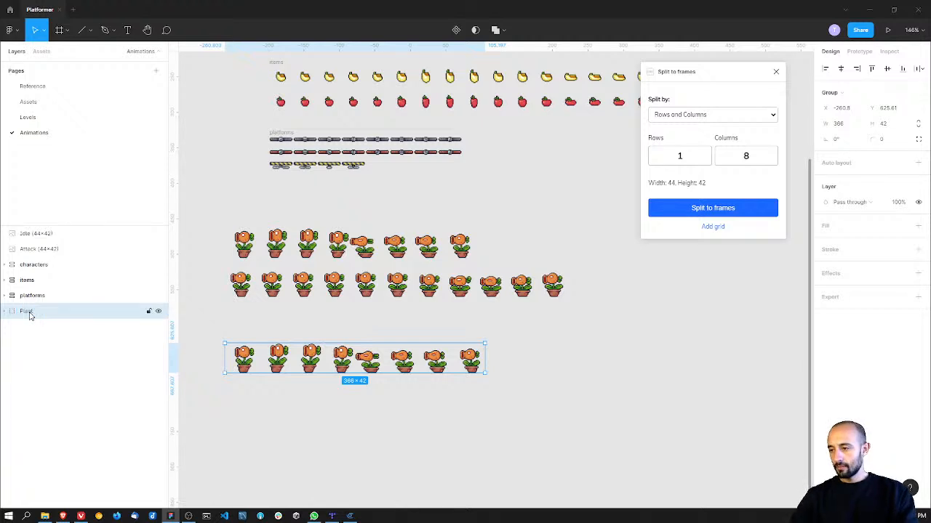
# Step: Rename the idle frame inside the Plant group as attack and delete the original Attack (44×42) strip
pyautogui.click(6, 311)
pyautogui.click(34, 327)
pyautogui.click(322, 294)
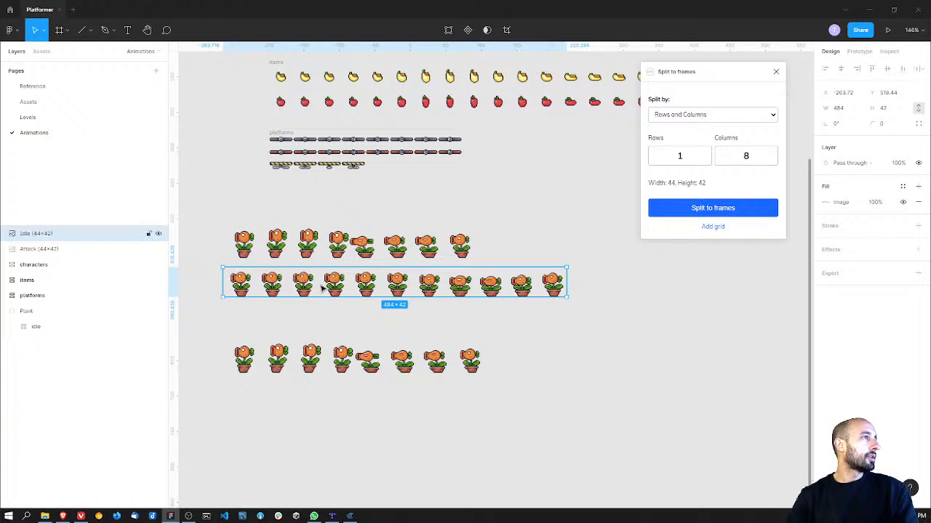
pyautogui.click(72, 326)
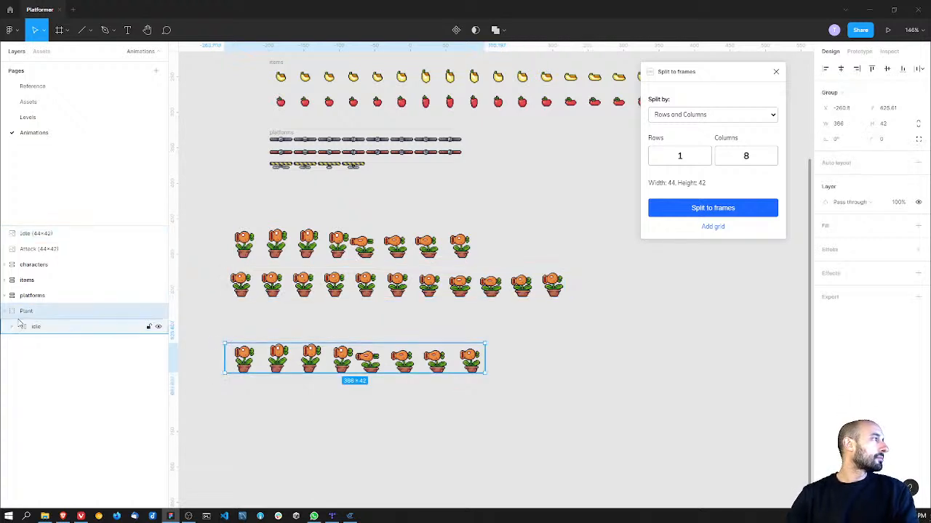
pyautogui.doubleClick(36, 327)
pyautogui.write('att')
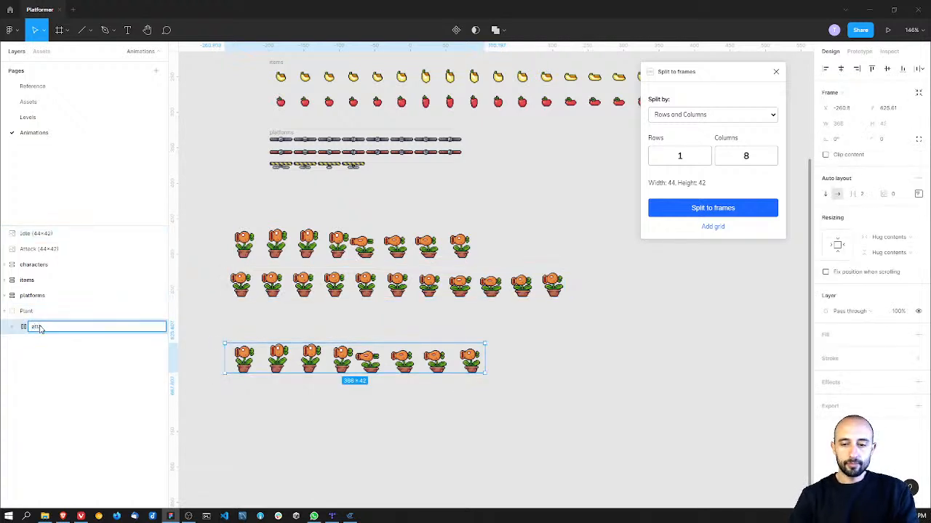
pyautogui.write('ack')
pyautogui.press('Return')
pyautogui.click(260, 248)
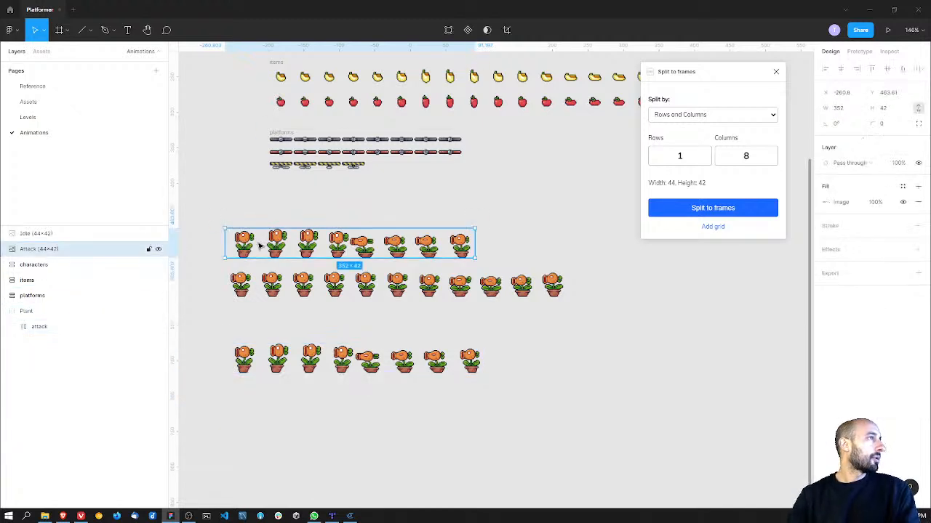
pyautogui.press('Delete')
# Step: Split the Idle (44×42) plant strip into frames with 1 row and 11 columns, and delete the original strip
pyautogui.click(264, 271)
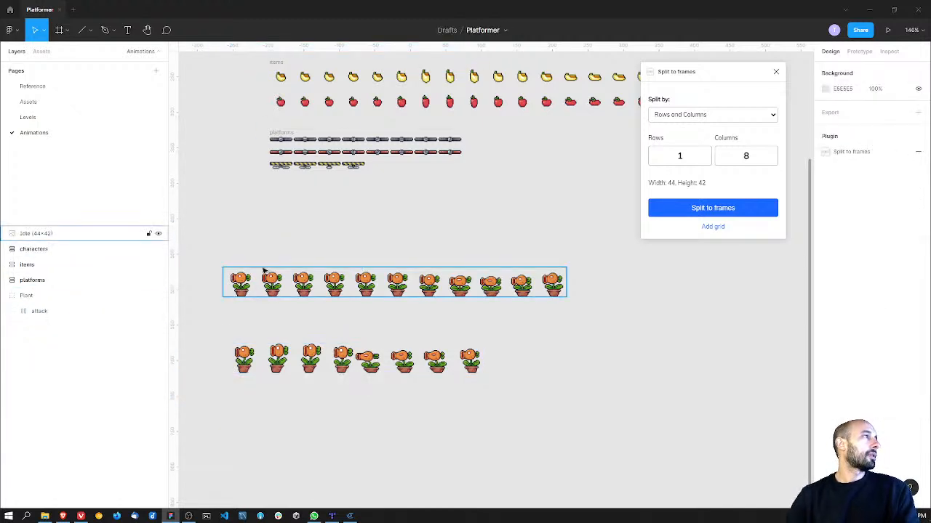
pyautogui.rightClick(261, 284)
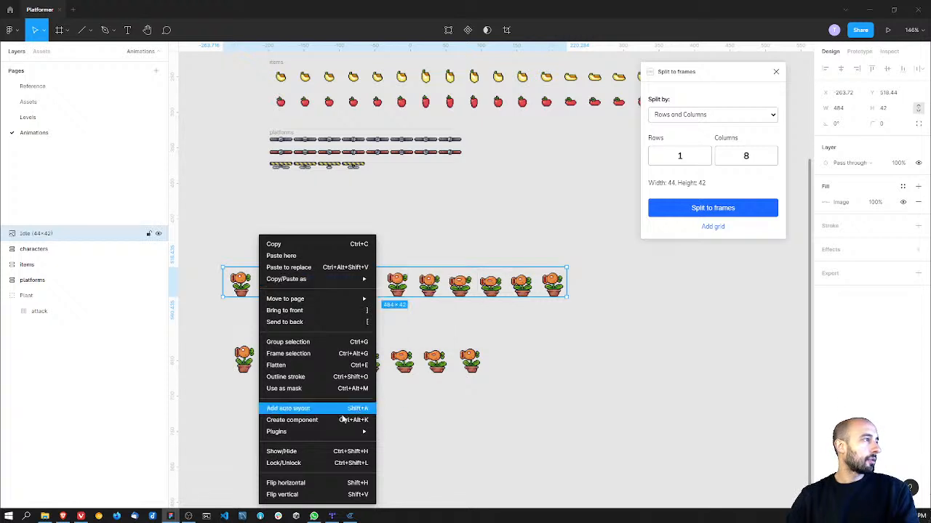
pyautogui.moveTo(342, 431)
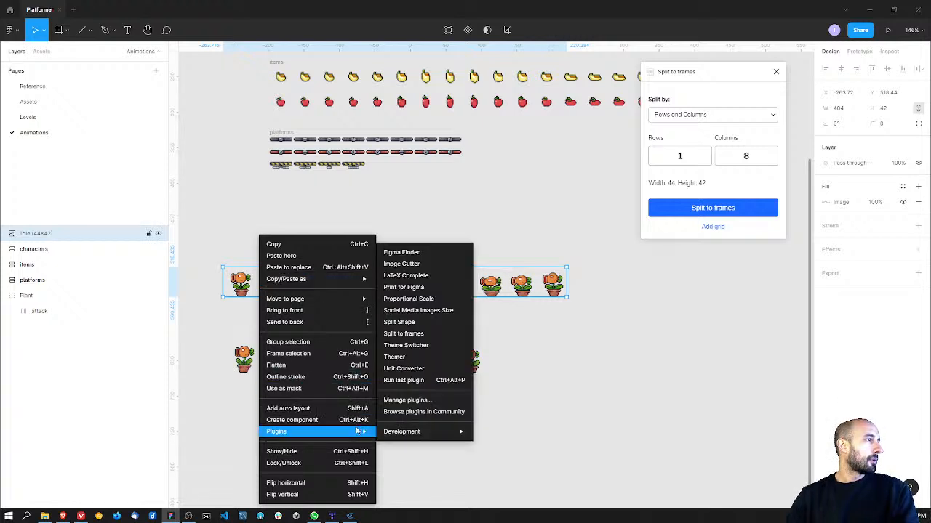
pyautogui.click(441, 338)
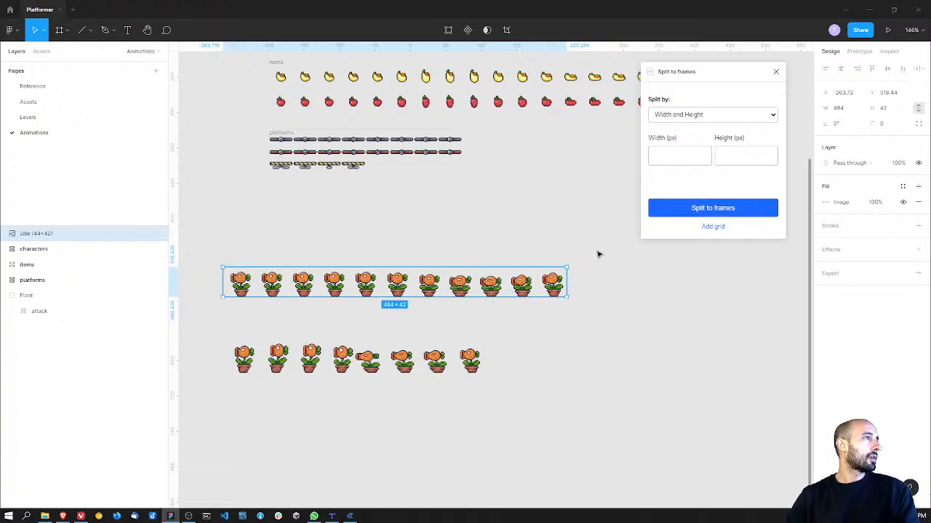
pyautogui.click(691, 116)
pyautogui.click(690, 133)
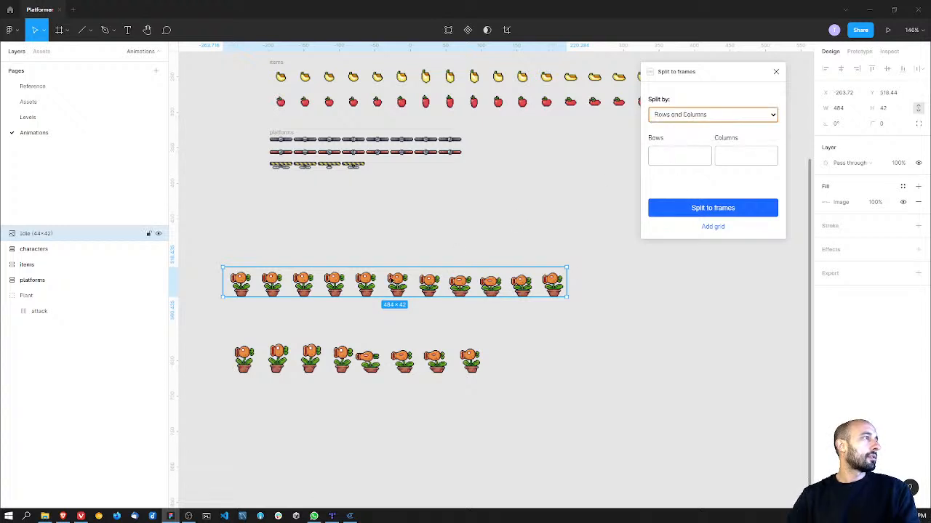
pyautogui.click(669, 155)
pyautogui.write('1')
pyautogui.press('Tab')
pyautogui.write('11')
pyautogui.click(654, 209)
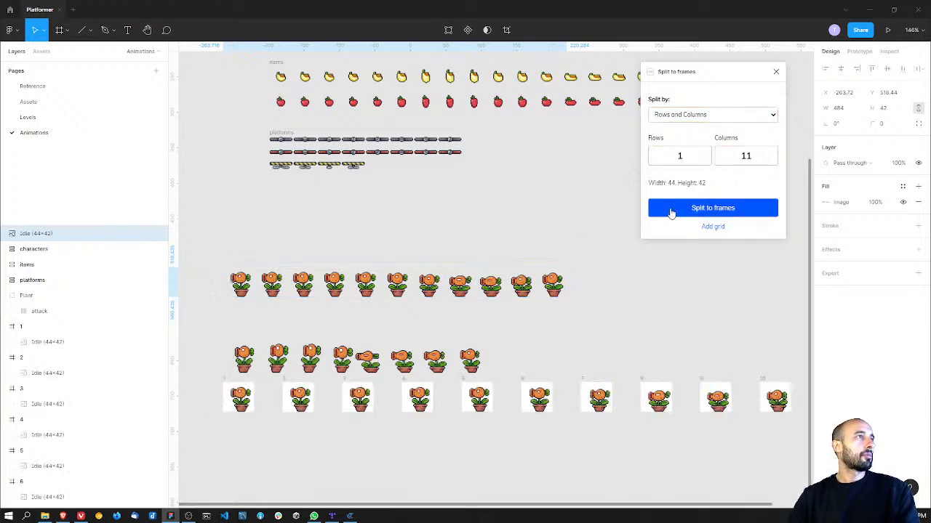
pyautogui.press('Delete')
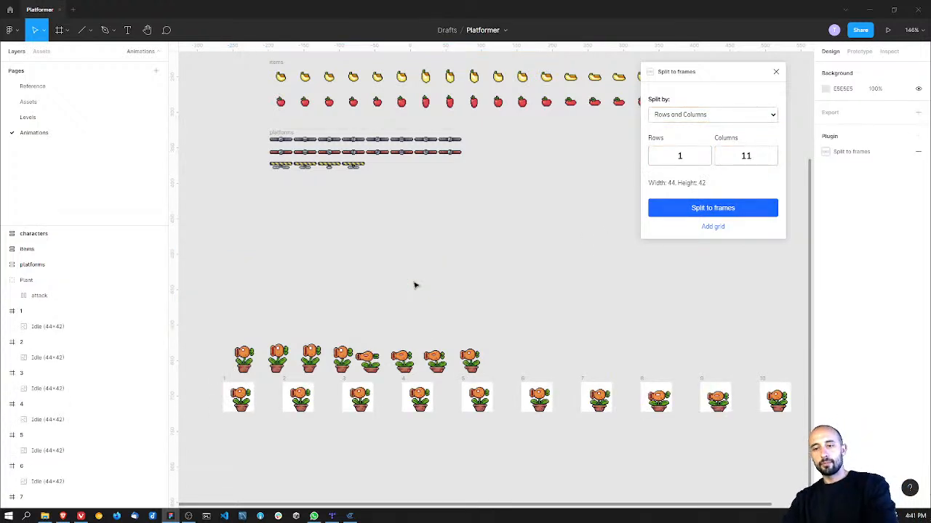
pyautogui.keyDown('ctrl'); pyautogui.scroll(-3, 415, 285); pyautogui.keyUp('ctrl')
pyautogui.moveTo(233, 363); pyautogui.dragTo(646, 318)
pyautogui.click(918, 281)
pyautogui.hotkey('ctrl', 'z')
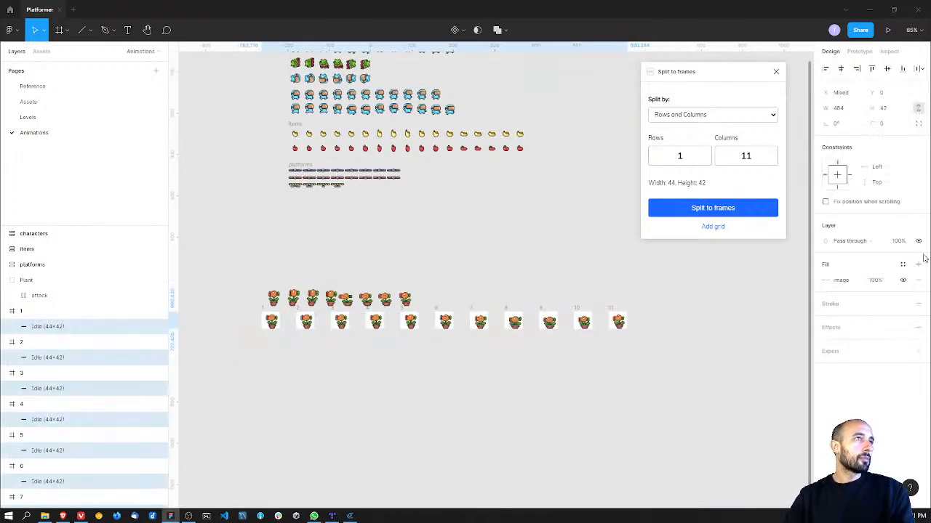
# Step: Remove the white fill from the eleven new plant frames and wrap them in a horizontal auto layout
pyautogui.click(44, 311)
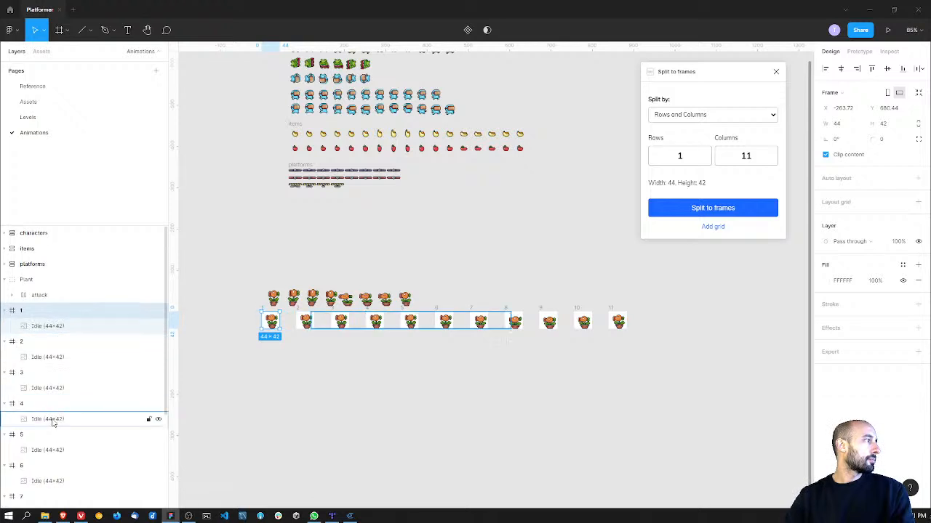
pyautogui.scroll(-2, 54, 425)
pyautogui.keyDown('shift'); pyautogui.click(36, 485); pyautogui.keyUp('shift')
pyautogui.click(918, 294)
pyautogui.click(919, 193)
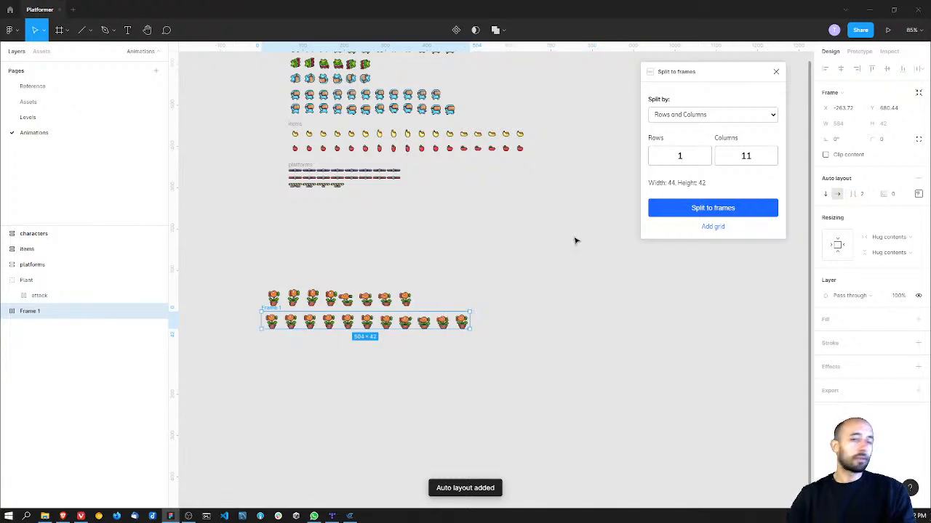
# Step: Rename the eleven-frame auto layout as idle and move it into the Plant group
pyautogui.keyDown('ctrl'); pyautogui.scroll(5, 314, 297); pyautogui.keyUp('ctrl')
pyautogui.moveTo(316, 298); pyautogui.dragTo(398, 257, button='middle')
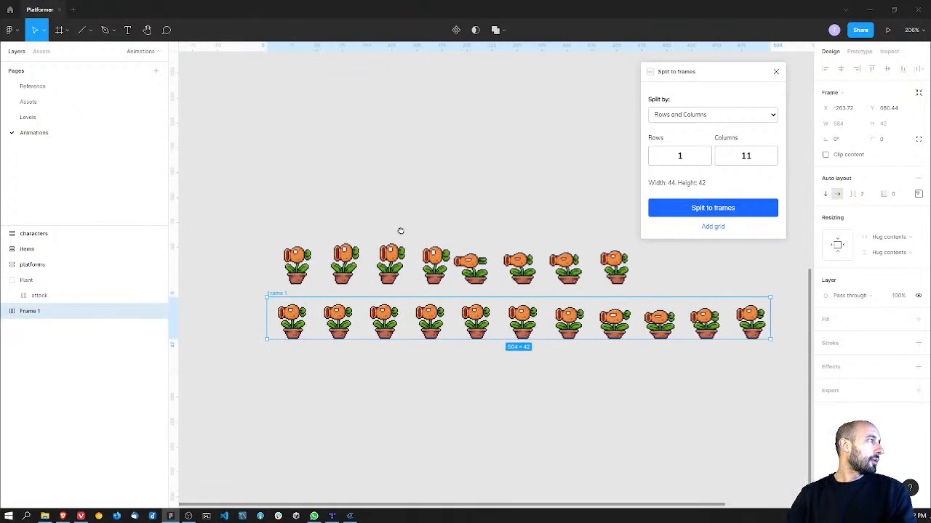
pyautogui.doubleClick(34, 316)
pyautogui.write('idle')
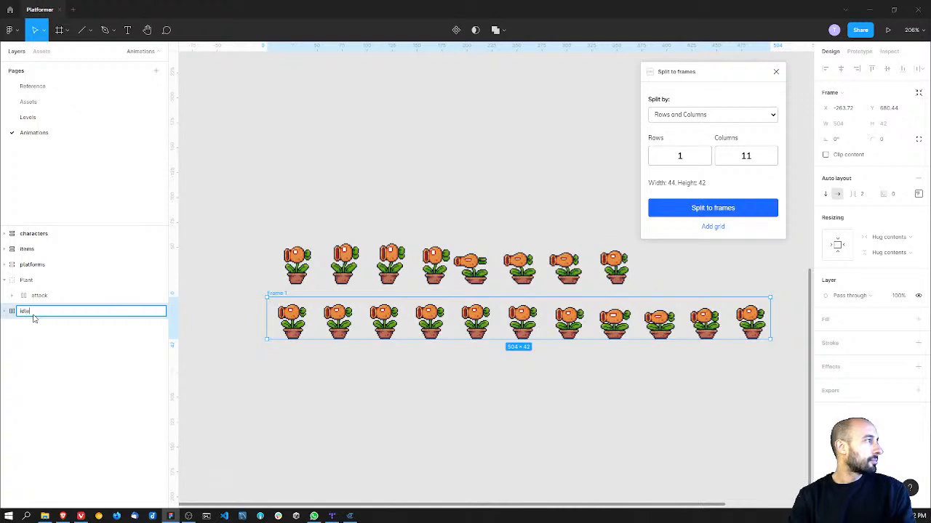
pyautogui.press('Return')
pyautogui.moveTo(29, 316); pyautogui.dragTo(37, 278)
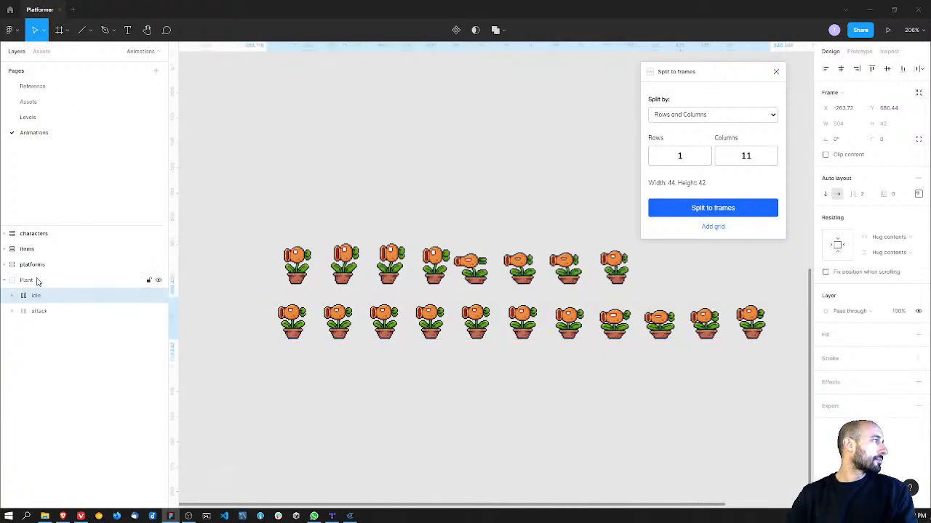
# Step: Apply a vertical auto layout to the Plant group with a spacing of 4
pyautogui.click(37, 278)
pyautogui.click(918, 178)
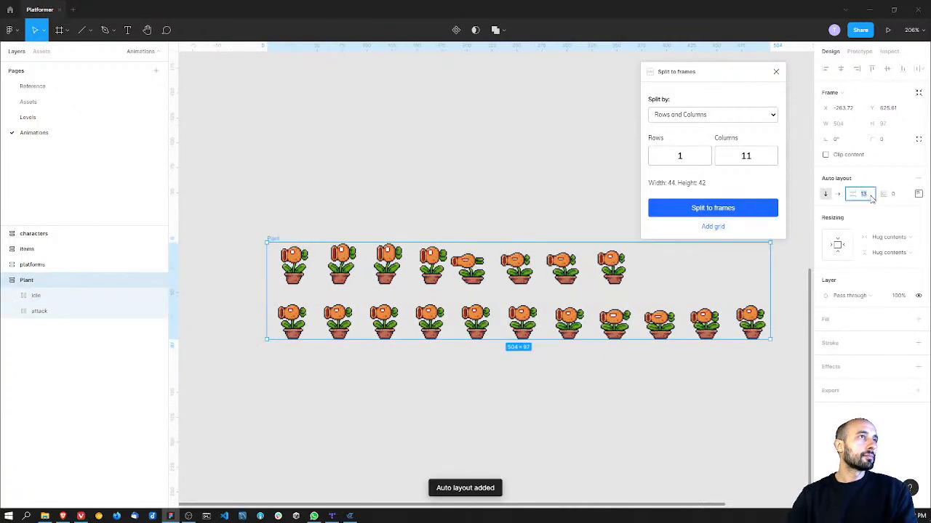
pyautogui.write('4')
pyautogui.press('Return')
# Step: Move the Plant frame to the empty area above the fruit rows, at X 461, Y -16, and close the Split to frames plugin
pyautogui.keyDown('ctrl'); pyautogui.scroll(-5, 436, 168); pyautogui.keyUp('ctrl')
pyautogui.scroll(3, 396, 400)
pyautogui.moveTo(405, 370); pyautogui.dragTo(431, 298)
pyautogui.moveTo(502, 251); pyautogui.dragTo(312, 320, button='middle')
pyautogui.moveTo(276, 365); pyautogui.dragTo(531, 189)
pyautogui.moveTo(508, 243); pyautogui.dragTo(405, 341, button='middle')
pyautogui.keyDown('ctrl'); pyautogui.scroll(3, 409, 285); pyautogui.keyUp('ctrl')
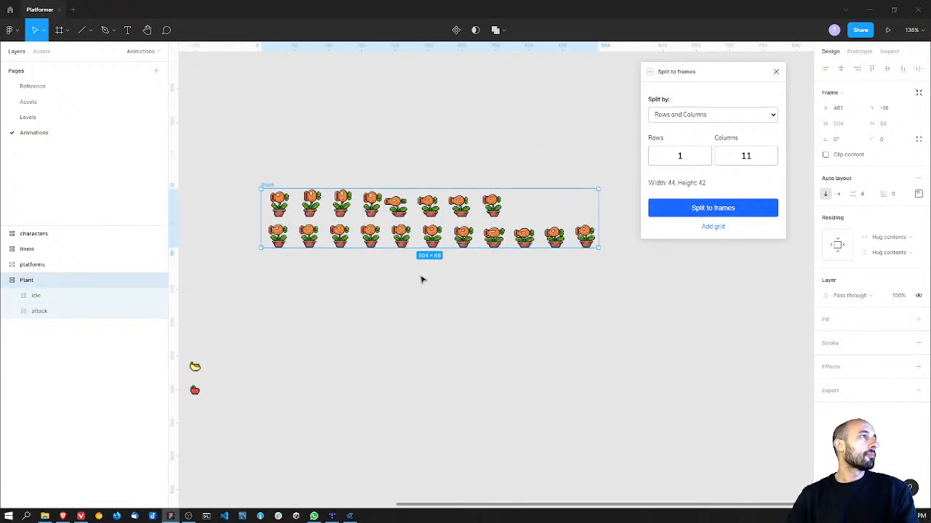
pyautogui.click(776, 72)
# Step: Copy the first idle plant frame and paste it into the level on the Levels page
pyautogui.doubleClick(447, 205)
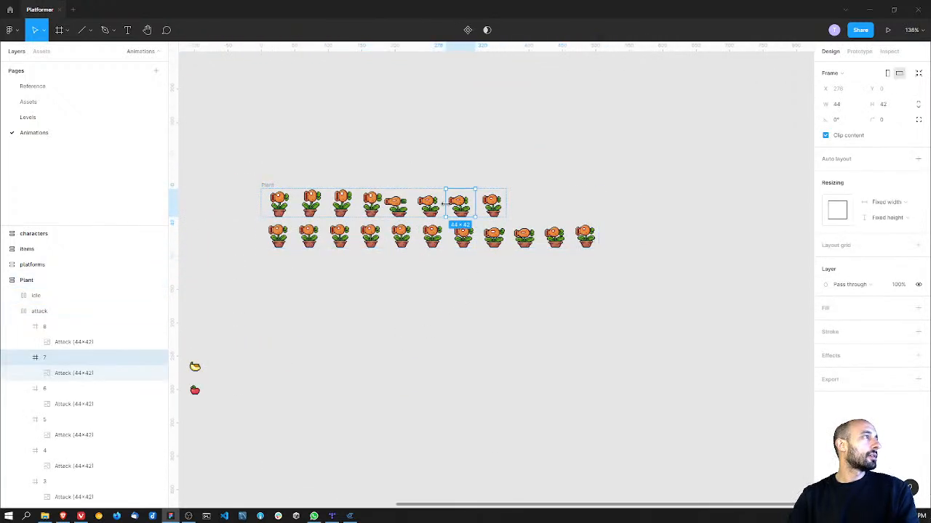
pyautogui.click(277, 234)
pyautogui.click(278, 234)
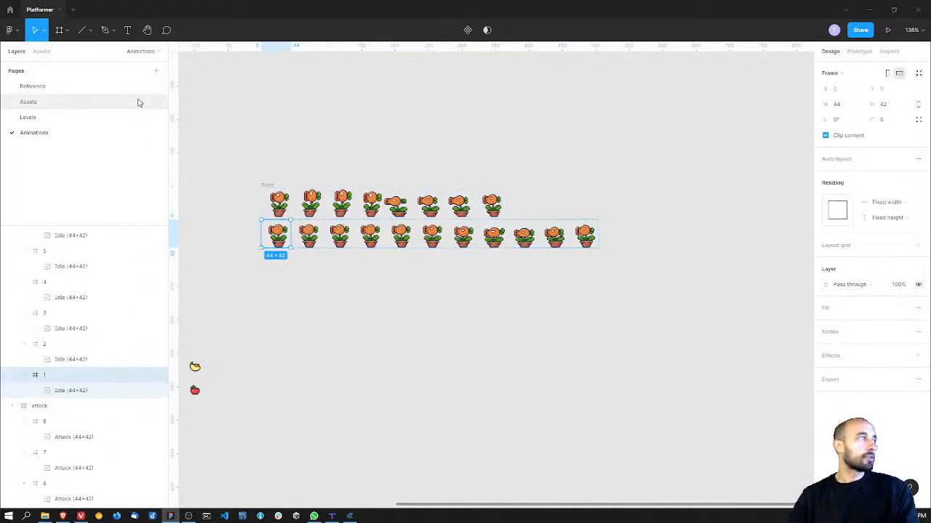
pyautogui.click(69, 120)
pyautogui.click(550, 208)
pyautogui.hotkey('ctrl', 'v')
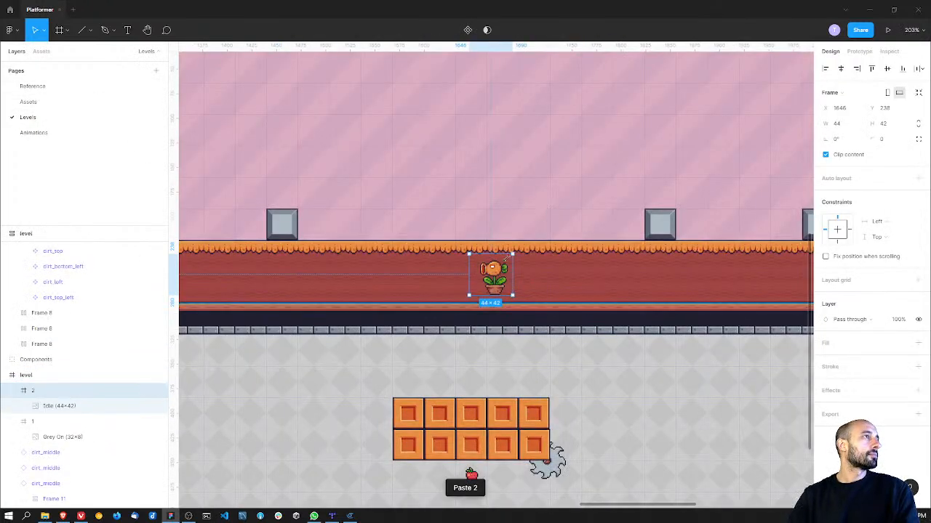
# Step: Place the plant on top of the long orange-edged platform, just before the middle gray metal block
pyautogui.moveTo(511, 271); pyautogui.dragTo(598, 221)
pyautogui.click(479, 170)
pyautogui.hotkey('shift', '1')
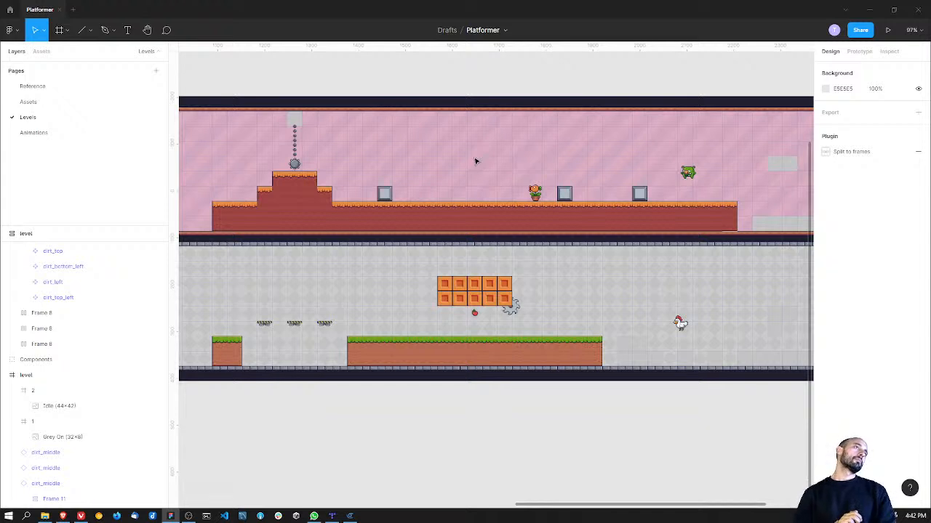
# Step: Center the saw on the lower outer corner of the orange block platform, at X 1708.42, Y 429
pyautogui.moveTo(360, 194); pyautogui.dragTo(319, 160, button='middle')
pyautogui.keyDown('ctrl'); pyautogui.scroll(5, 388, 191); pyautogui.keyUp('ctrl')
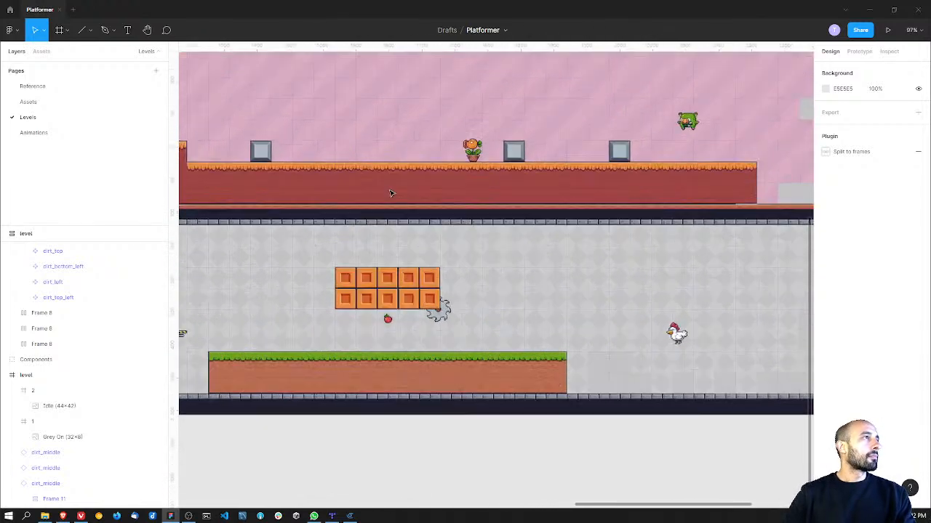
pyautogui.moveTo(388, 191); pyautogui.dragTo(484, 178, button='middle')
pyautogui.hscroll(2, 525, 347)
pyautogui.scroll(1, 525, 347)
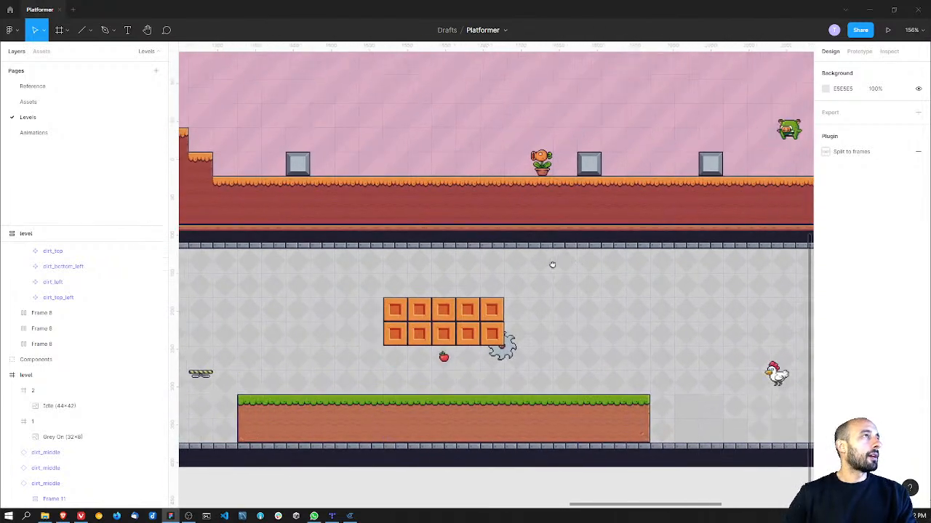
pyautogui.keyDown('ctrl'); pyautogui.scroll(6, 495, 377); pyautogui.keyUp('ctrl')
pyautogui.click(484, 360)
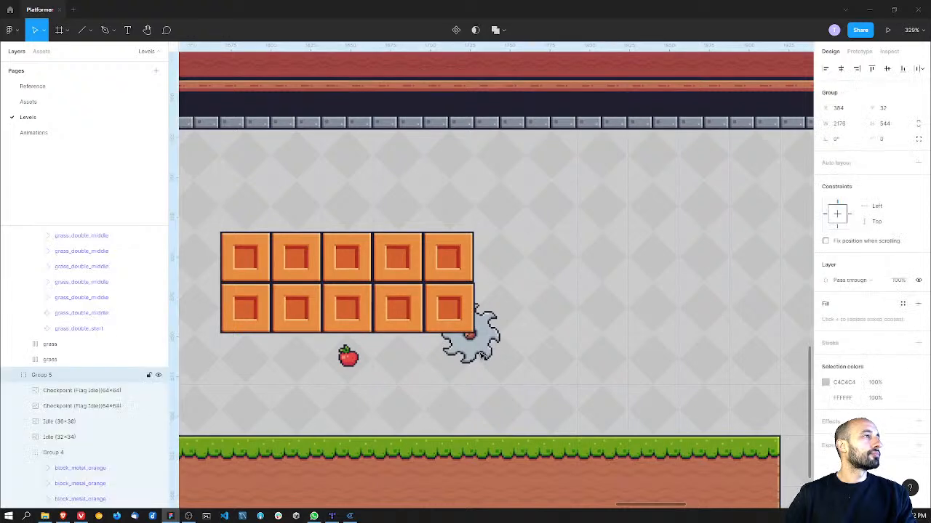
pyautogui.click(488, 353)
pyautogui.moveTo(488, 353); pyautogui.dragTo(492, 355)
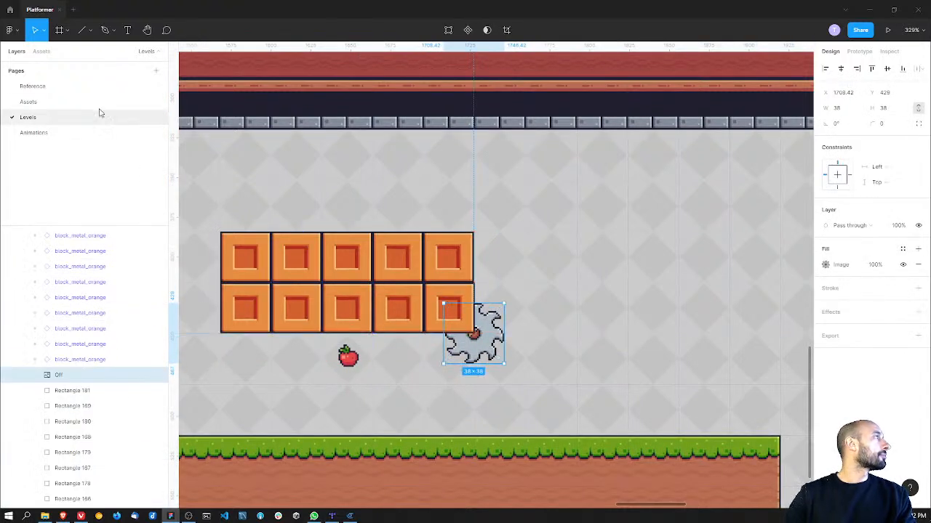
# Step: Copy the saw's On (38x38) sprite strip from the Assets page and paste it below the plant rows on the Animations page
pyautogui.click(28, 101)
pyautogui.keyDown('ctrl'); pyautogui.scroll(-5, 492, 266); pyautogui.keyUp('ctrl')
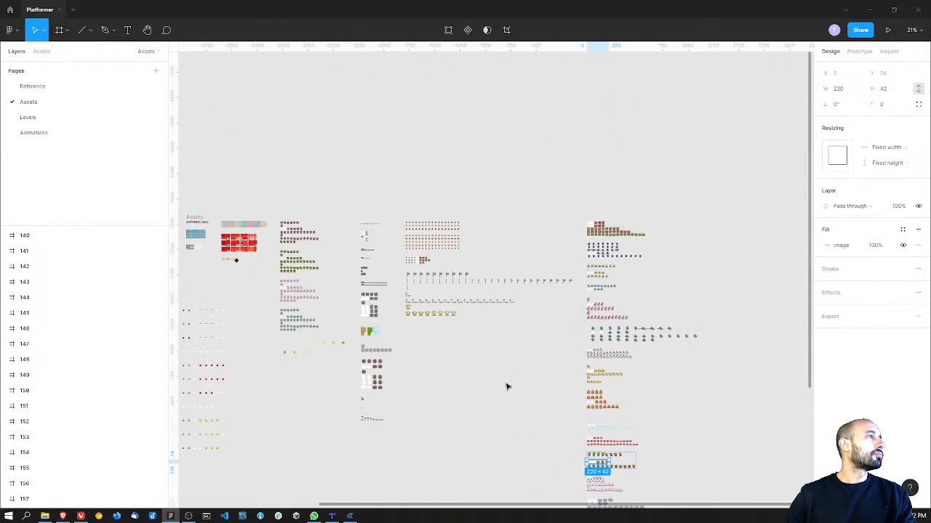
pyautogui.keyDown('ctrl'); pyautogui.scroll(10, 502, 378); pyautogui.keyUp('ctrl')
pyautogui.click(454, 318)
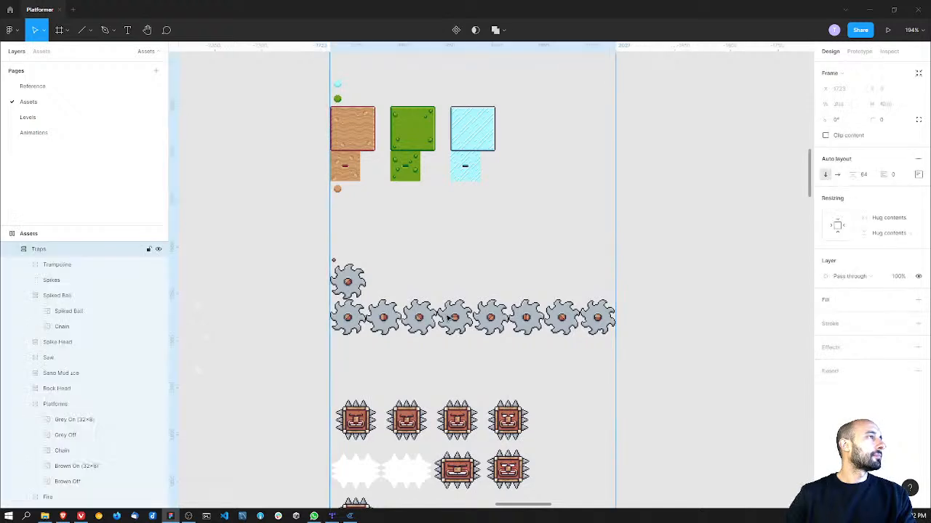
pyautogui.doubleClick(454, 318)
pyautogui.doubleClick(454, 317)
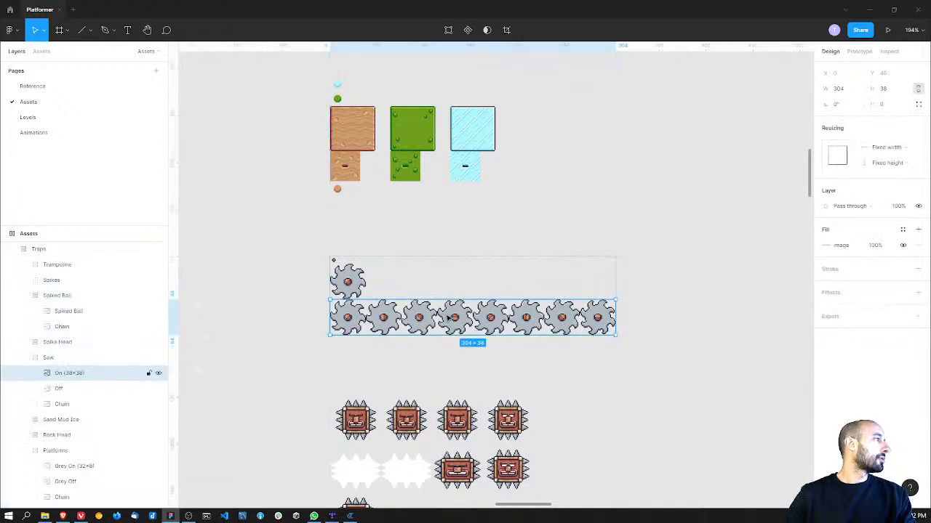
pyautogui.click(83, 132)
pyautogui.hotkey('ctrl', 'v')
pyautogui.moveTo(464, 277); pyautogui.dragTo(332, 303)
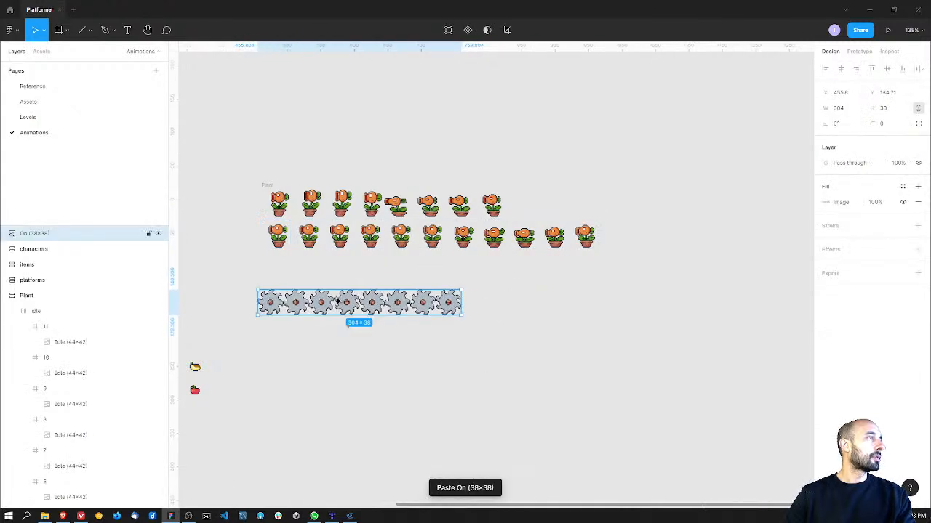
# Step: Run the Split to frames plugin on the saw strip and set it to split by Rows and Columns
pyautogui.rightClick(403, 311)
pyautogui.moveTo(502, 432)
pyautogui.moveTo(561, 432)
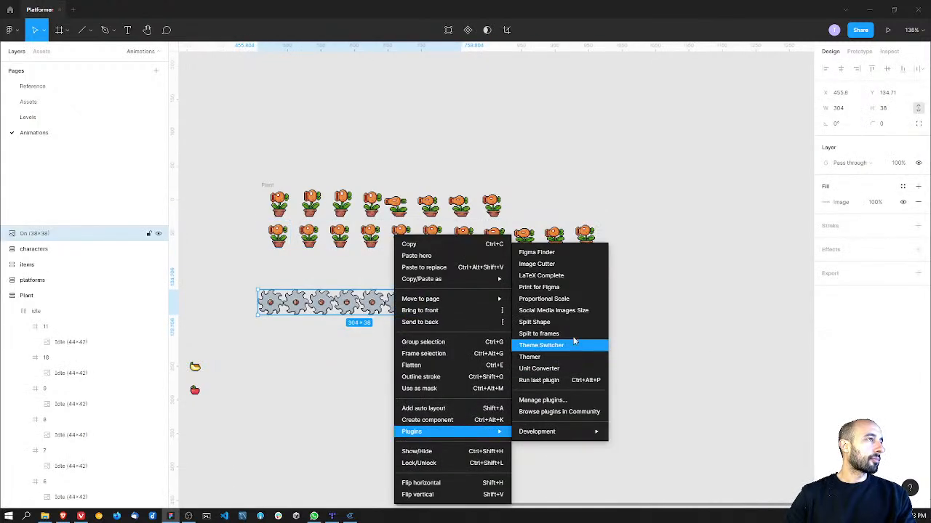
pyautogui.click(539, 334)
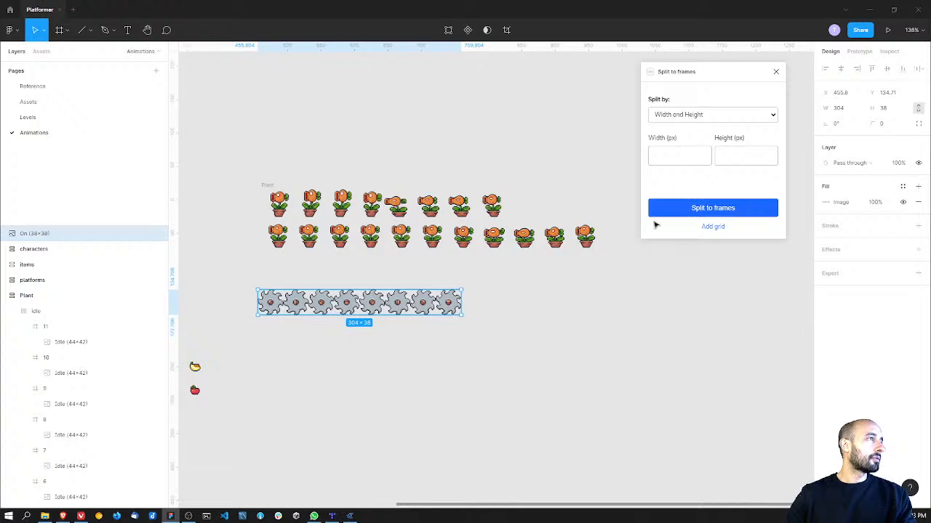
pyautogui.click(689, 116)
pyautogui.click(690, 126)
pyautogui.click(687, 116)
pyautogui.click(687, 135)
# Step: Split the saw strip into 1 row and 8 columns, and delete the original strip
pyautogui.click(685, 155)
pyautogui.write('1')
pyautogui.press('Tab')
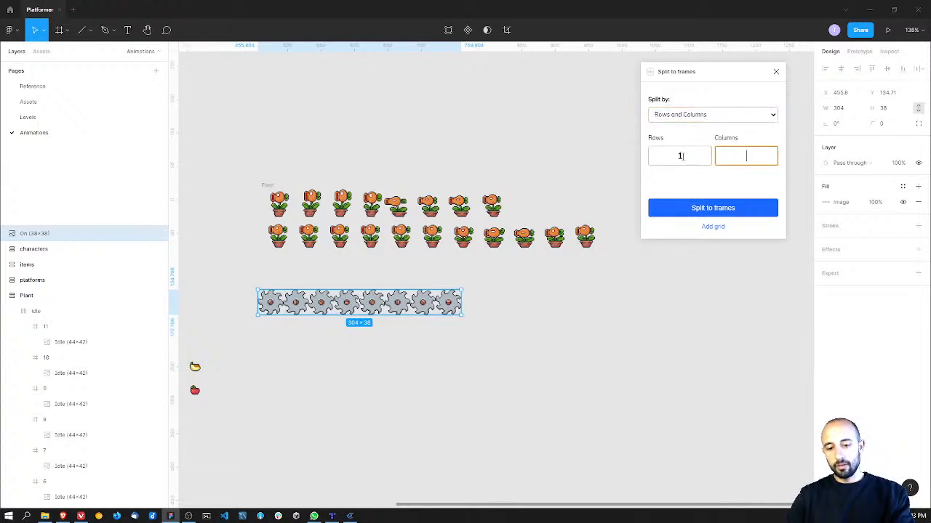
pyautogui.write('8')
pyautogui.click(763, 211)
pyautogui.click(305, 310)
pyautogui.press('Delete')
# Step: Apply a horizontal auto layout with a spacing of 2 to the eight saw frames
pyautogui.moveTo(249, 355); pyautogui.dragTo(651, 443)
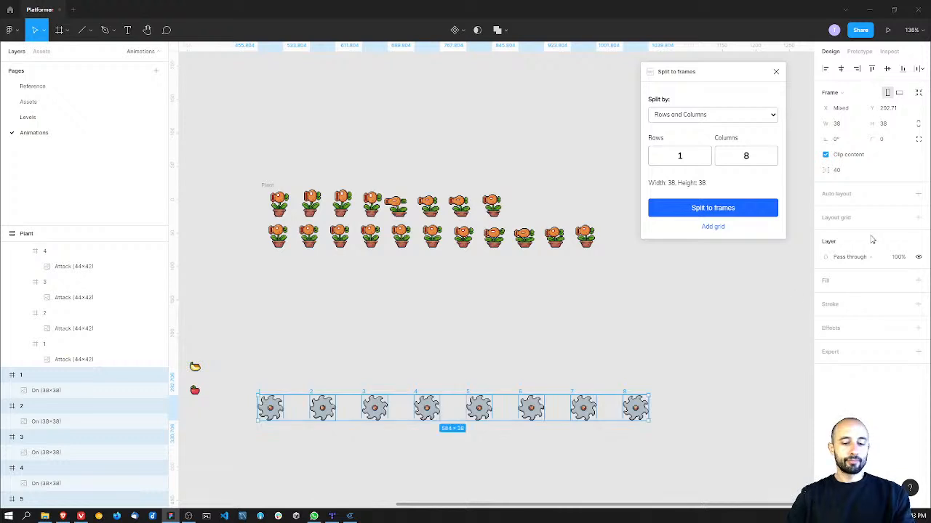
pyautogui.click(918, 193)
pyautogui.click(872, 197)
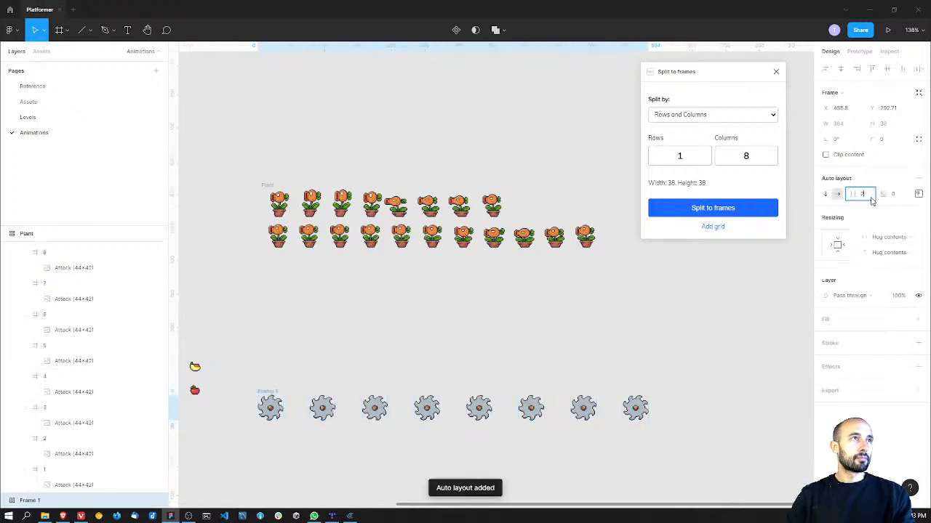
pyautogui.write('2')
pyautogui.press('Return')
# Step: Rename the saw row's frame to idle and collapse the Plant layer
pyautogui.keyDown('ctrl'); pyautogui.scroll(-1, 377, 368); pyautogui.keyUp('ctrl')
pyautogui.moveTo(332, 353); pyautogui.dragTo(441, 322, button='middle')
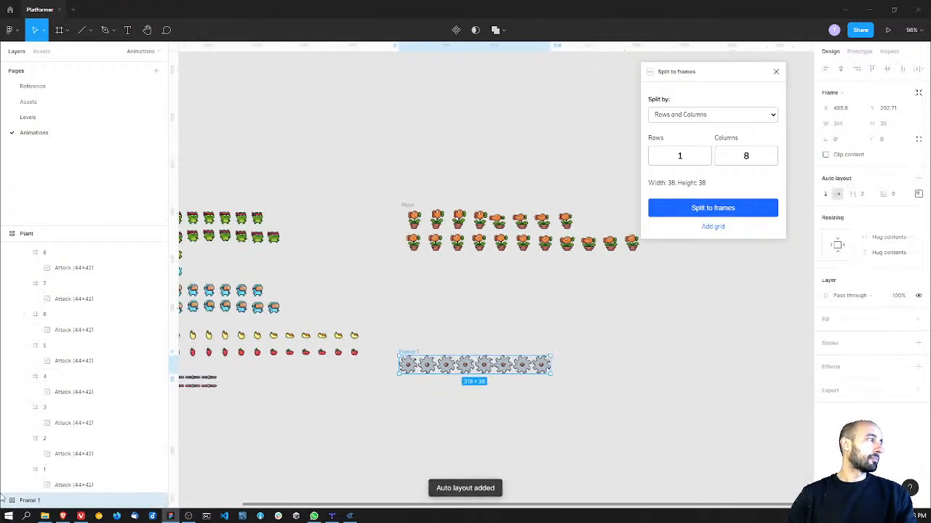
pyautogui.doubleClick(31, 501)
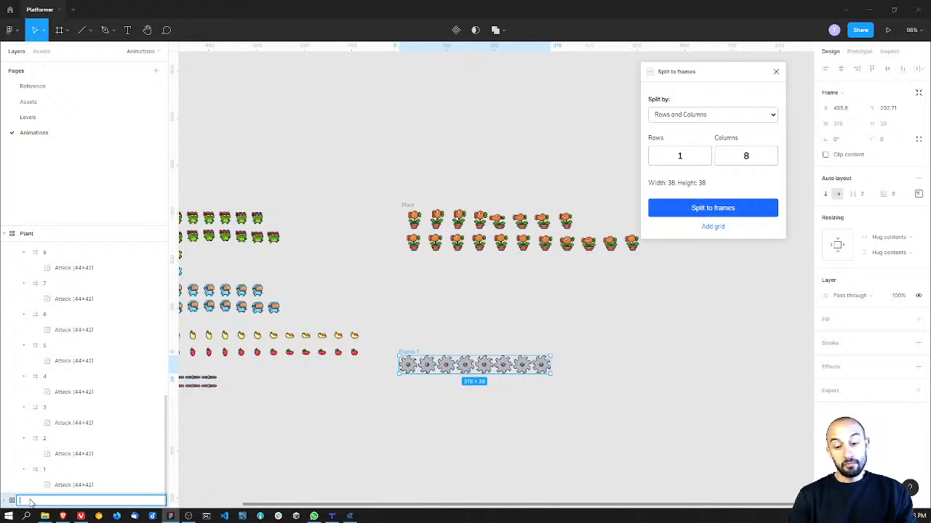
pyautogui.press('Return')
pyautogui.scroll(5, 29, 329)
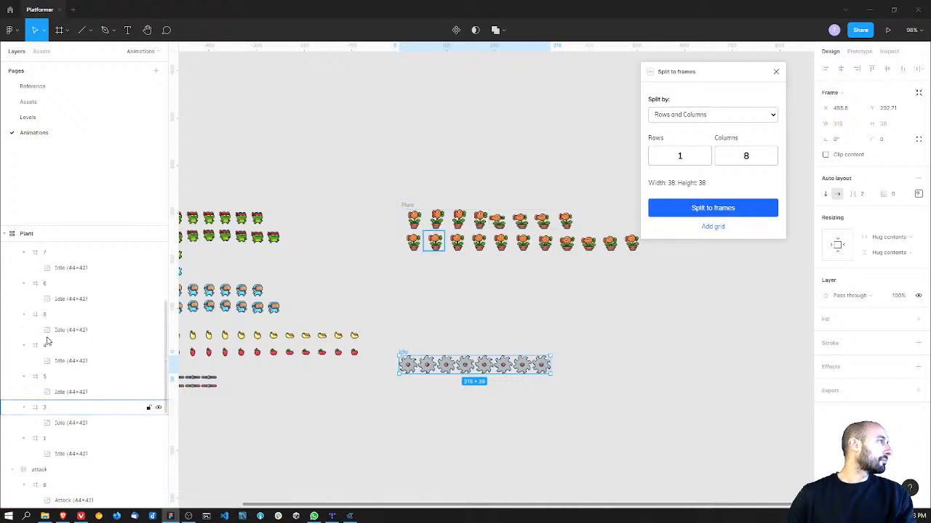
pyautogui.scroll(5, 29, 327)
pyautogui.click(5, 283)
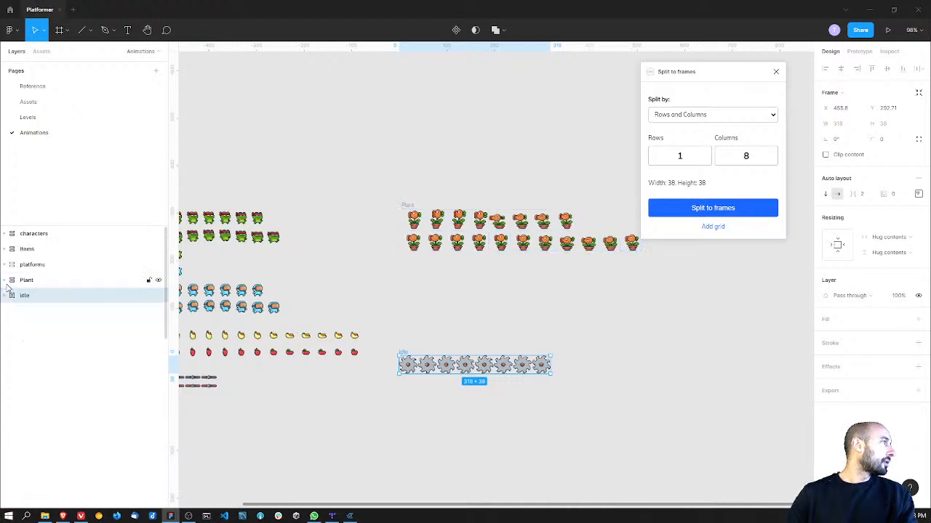
# Step: Wrap the idle saw row in a group named Saw and apply a vertical auto layout to it
pyautogui.hotkey('ctrl', 'g')
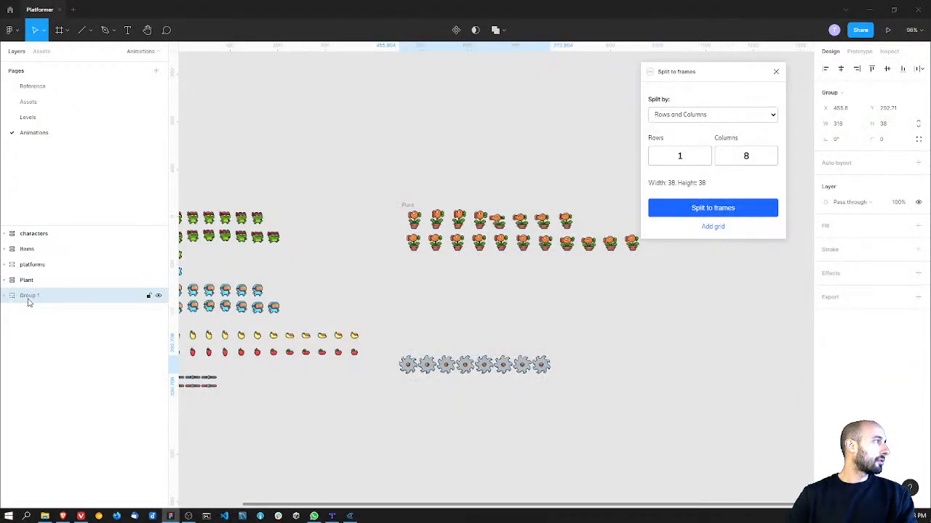
pyautogui.doubleClick(28, 295)
pyautogui.write('G')
pyautogui.press('Return')
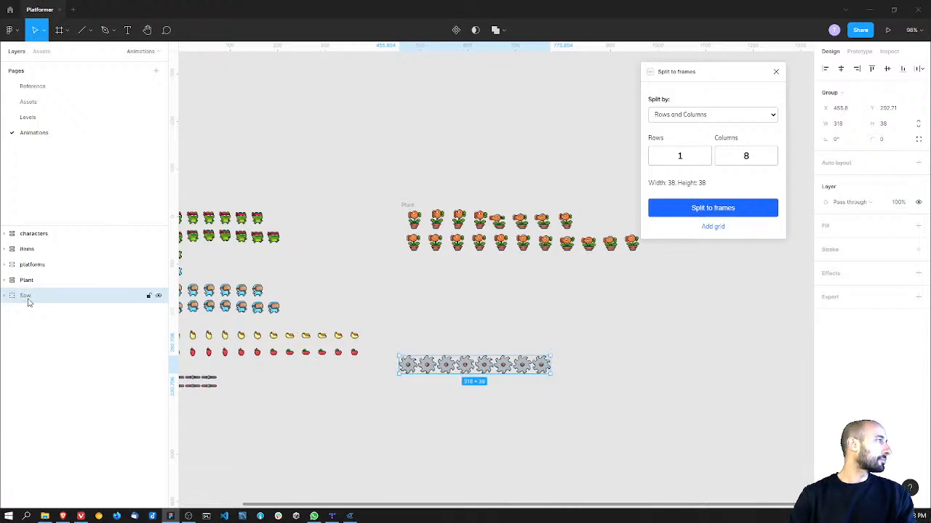
pyautogui.click(917, 163)
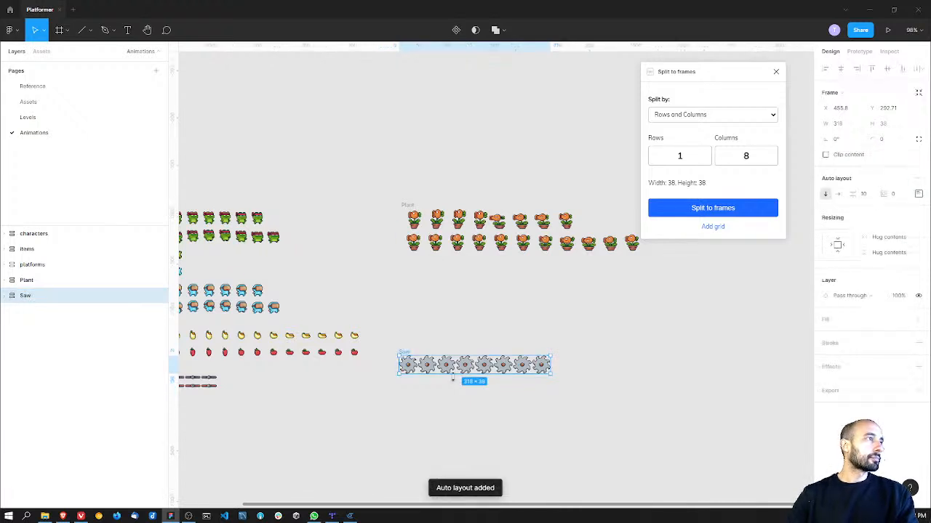
# Step: Move the Saw frame directly beneath the two plant rows
pyautogui.moveTo(454, 368); pyautogui.dragTo(459, 279)
pyautogui.click(467, 345)
pyautogui.moveTo(472, 349); pyautogui.dragTo(450, 362, button='middle')
pyautogui.keyDown('ctrl'); pyautogui.scroll(5, 453, 290); pyautogui.keyUp('ctrl')
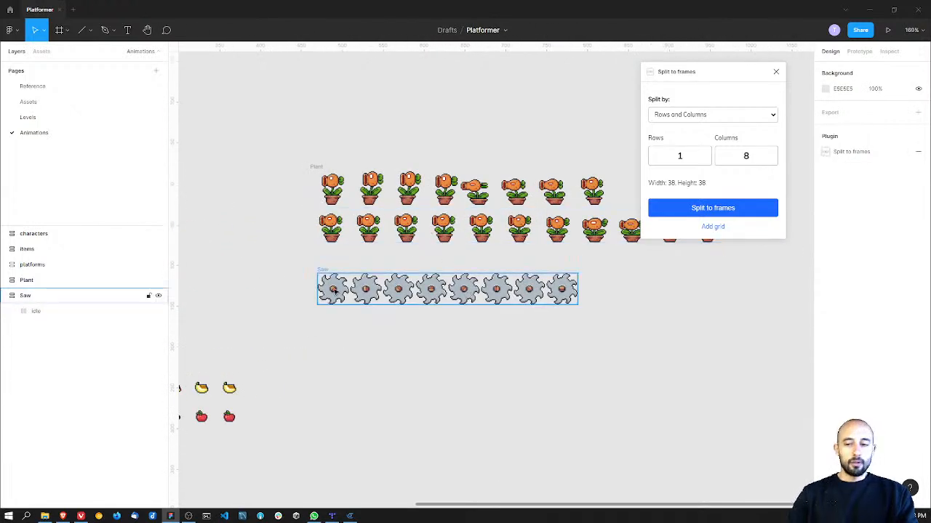
# Step: Add a 1x PNG export setting to all eleven idle plant frames
pyautogui.click(373, 194)
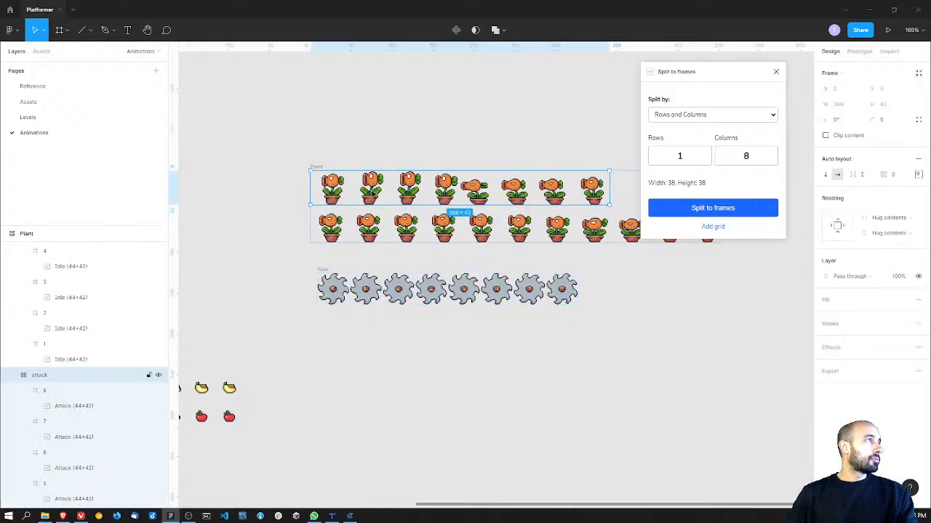
pyautogui.scroll(5, 48, 327)
pyautogui.click(50, 314)
pyautogui.scroll(-5, 83, 380)
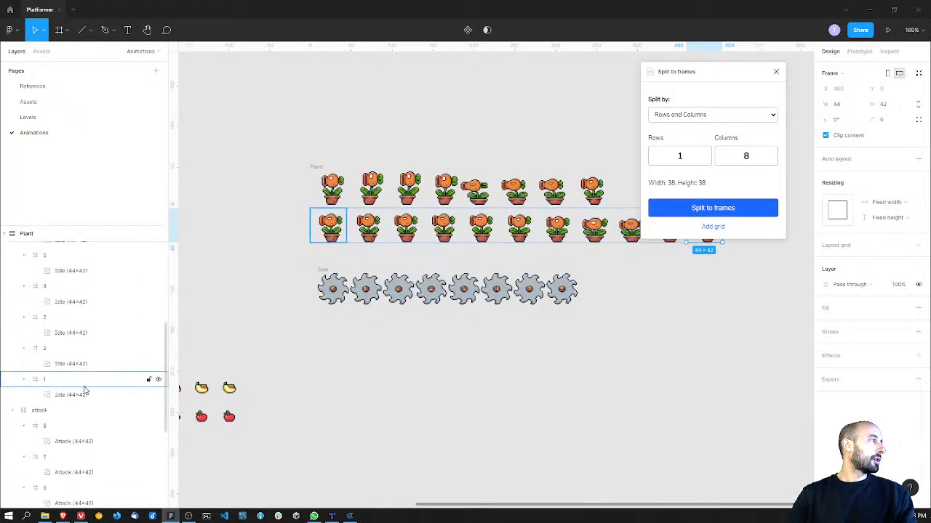
pyautogui.keyDown('shift'); pyautogui.click(145, 379); pyautogui.keyUp('shift')
pyautogui.click(918, 355)
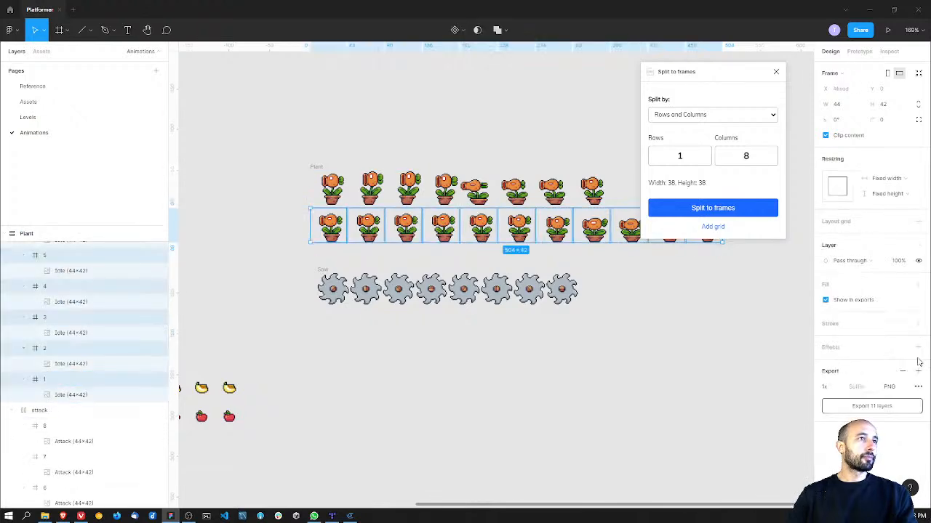
# Step: Start exporting the idle plant frames and create a new enemies folder inside assets as the destination
pyautogui.click(872, 406)
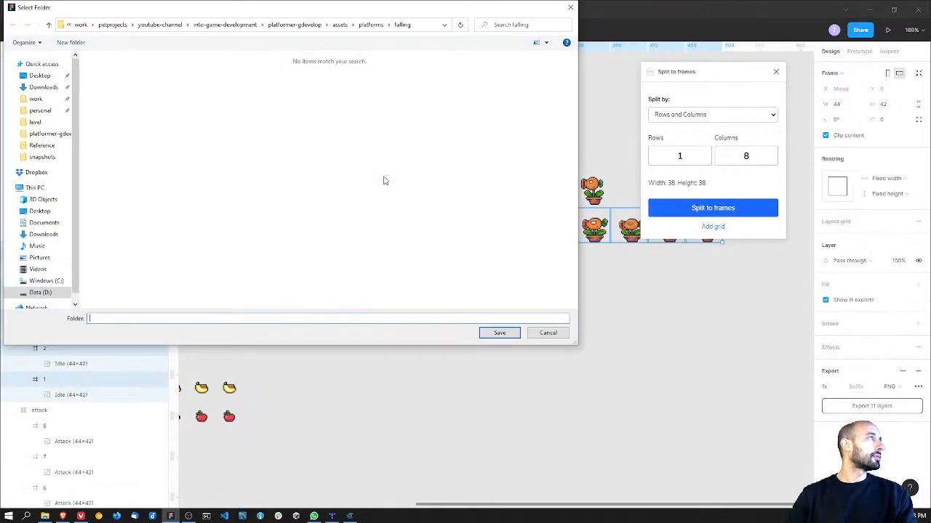
pyautogui.click(340, 25)
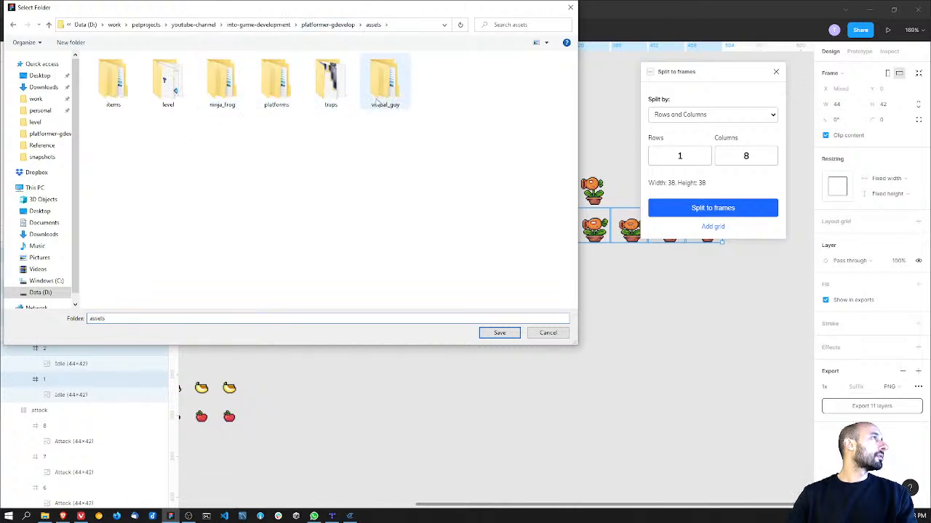
pyautogui.click(71, 42)
pyautogui.write('enem')
pyautogui.press('Return')
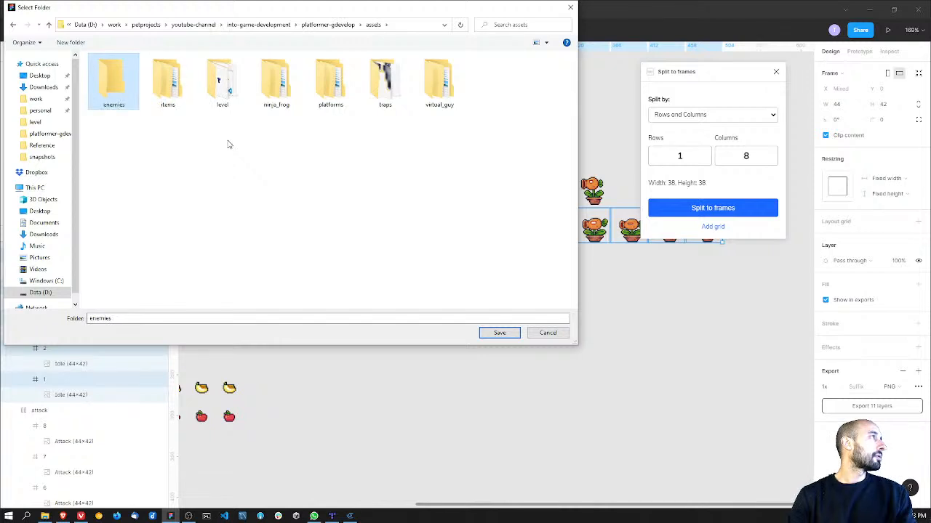
pyautogui.press('Return')
# Step: Create a plant folder with an idle subfolder inside enemies and save the exported idle frames there
pyautogui.click(72, 43)
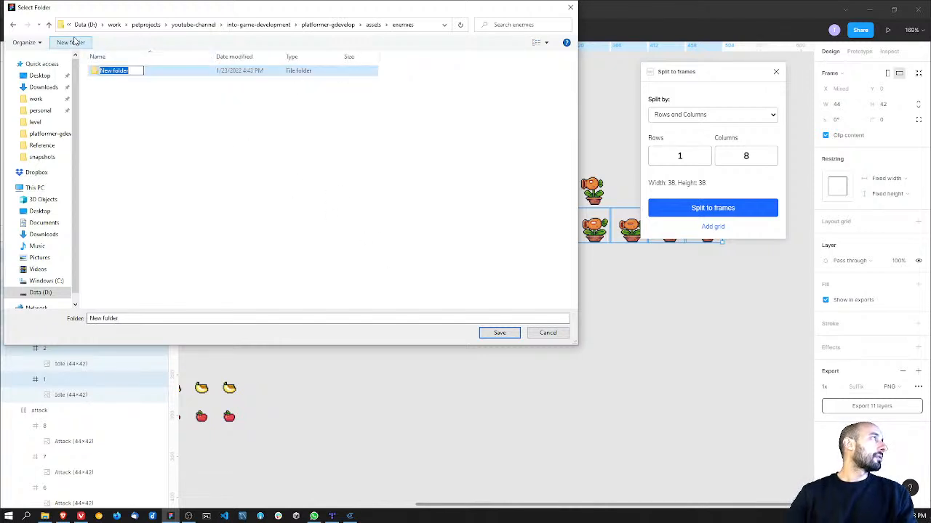
pyautogui.write('plant')
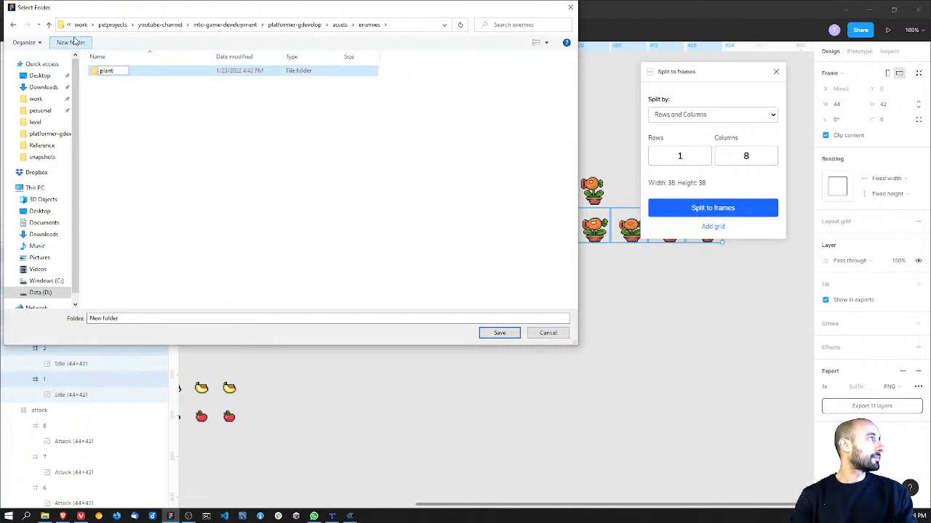
pyautogui.press('Return')
pyautogui.press('Return')
pyautogui.click(73, 42)
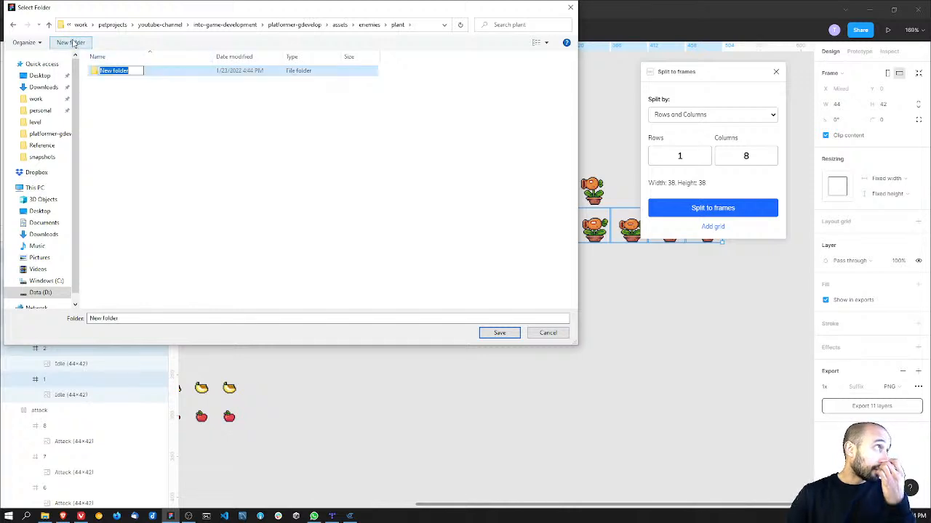
pyautogui.write('idle')
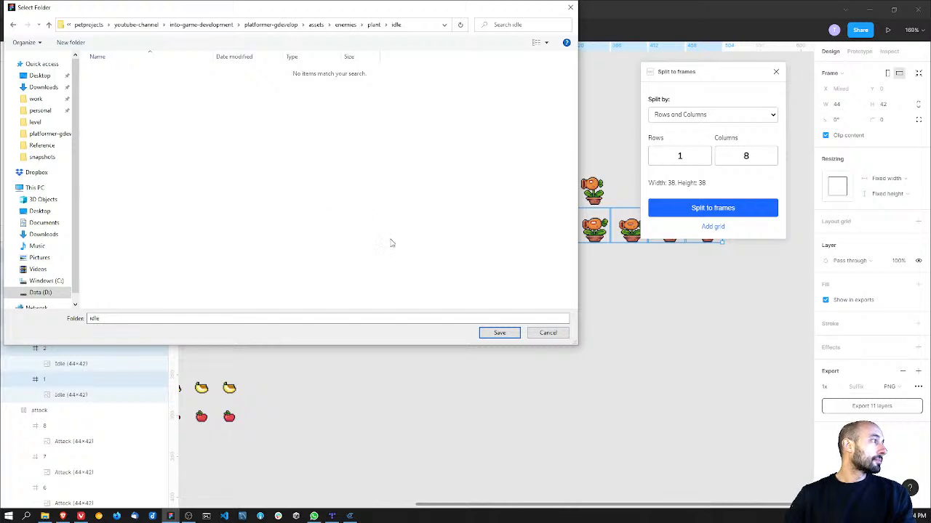
pyautogui.click(500, 332)
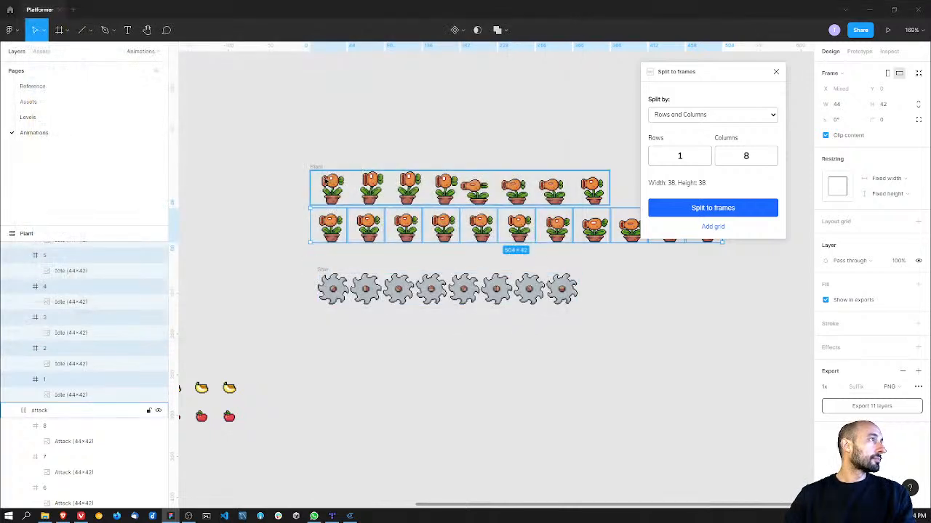
# Step: Add a 1x PNG export setting to all eight attack frames of the plant
pyautogui.click(326, 180)
pyautogui.click(59, 429)
pyautogui.scroll(-3, 59, 431)
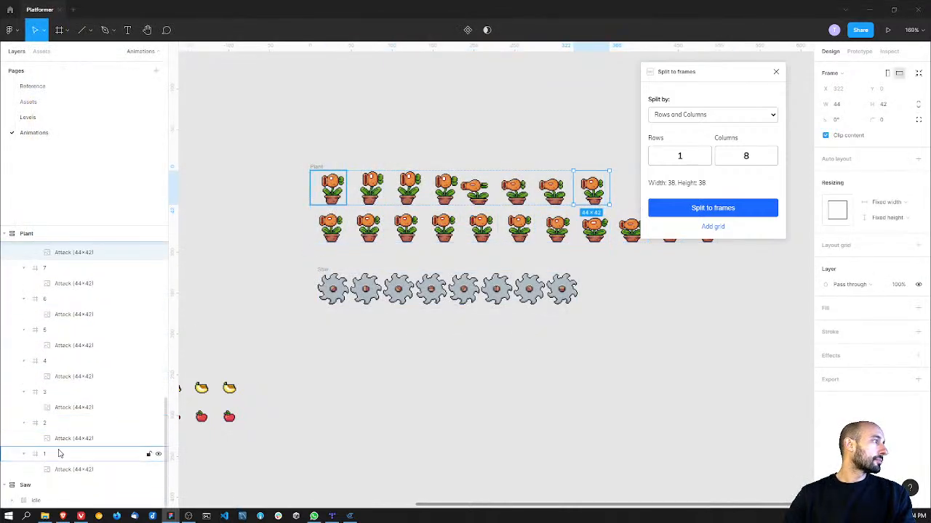
pyautogui.keyDown('shift'); pyautogui.click(60, 452); pyautogui.keyUp('shift')
pyautogui.click(914, 358)
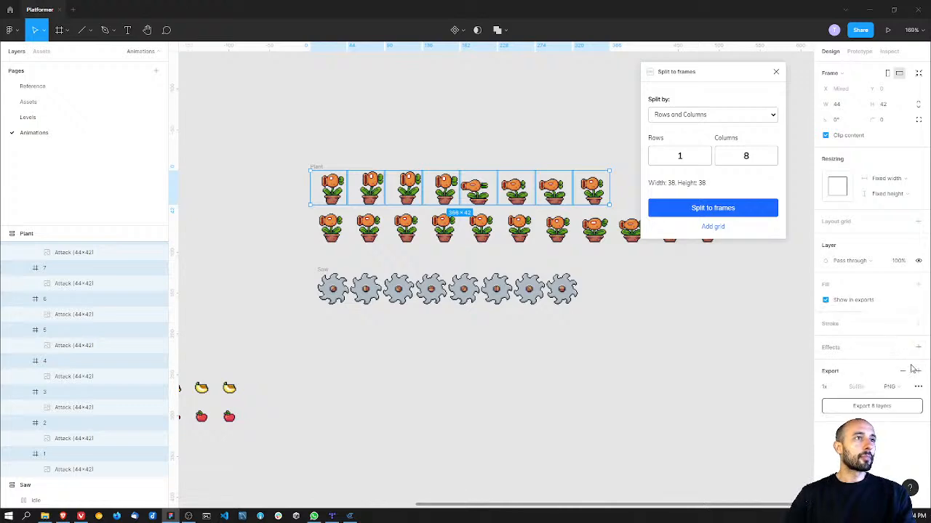
# Step: Export the eight plant attack frames into a new attack folder inside assets/enemies/plant
pyautogui.click(900, 409)
pyautogui.click(376, 25)
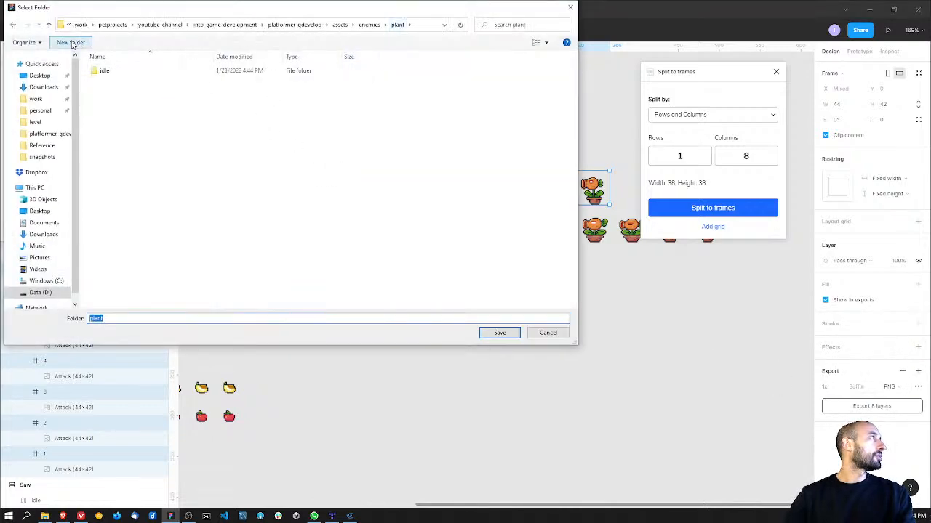
pyautogui.click(71, 43)
pyautogui.write('attack')
pyautogui.press('Return')
pyautogui.press('Return')
pyautogui.click(499, 333)
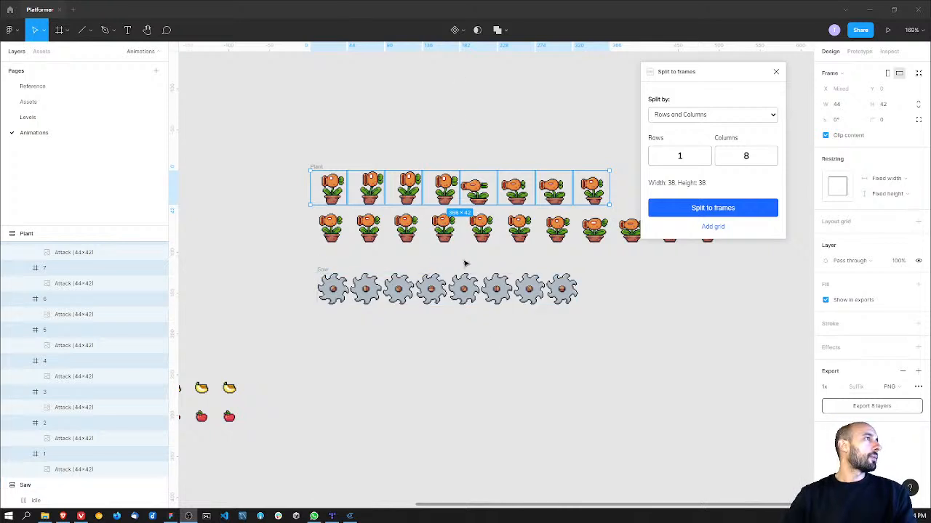
# Step: Add a 1x PNG export setting to all eight idle saw frames and start exporting them
pyautogui.click(465, 288)
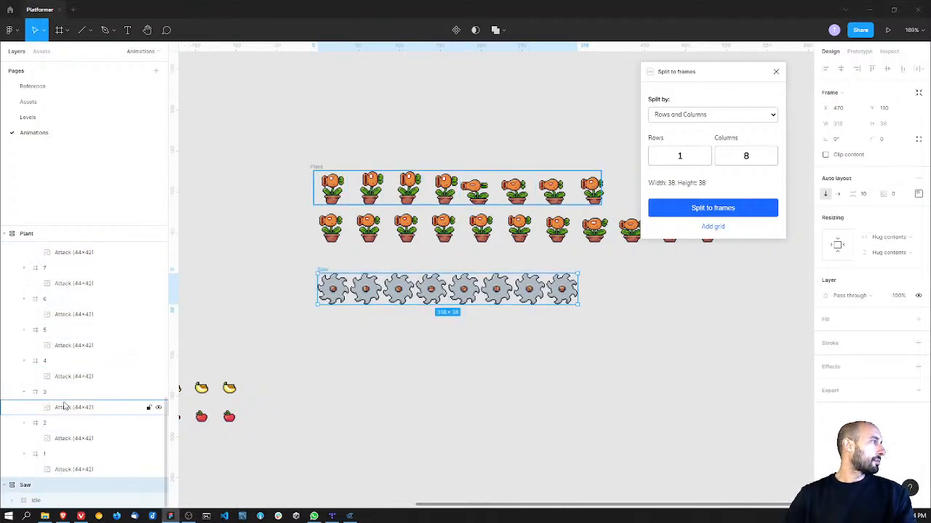
pyautogui.scroll(-4, 69, 436)
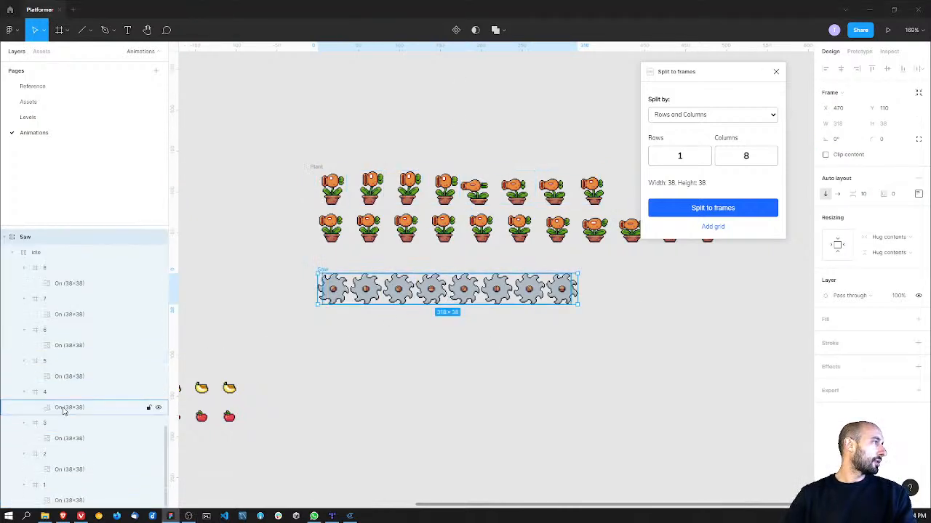
pyautogui.click(51, 268)
pyautogui.keyDown('shift'); pyautogui.click(73, 485); pyautogui.keyUp('shift')
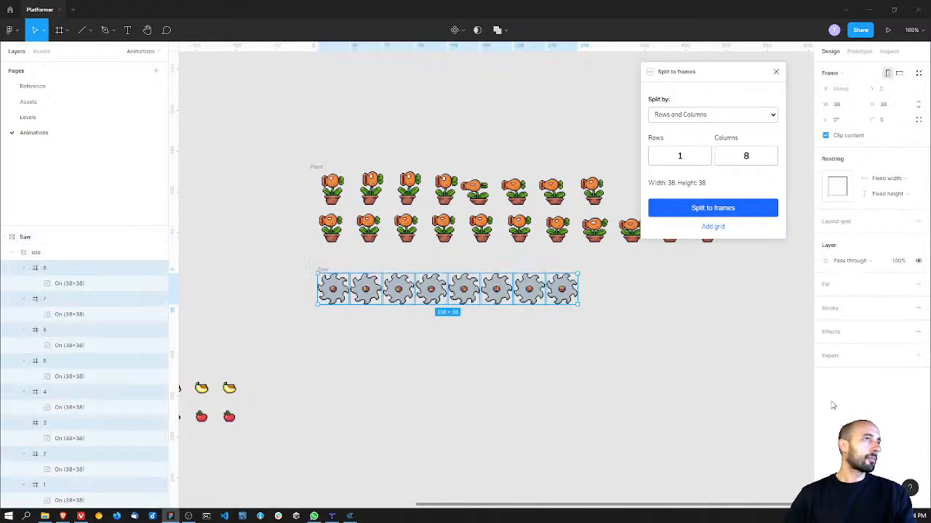
pyautogui.click(918, 356)
pyautogui.click(880, 405)
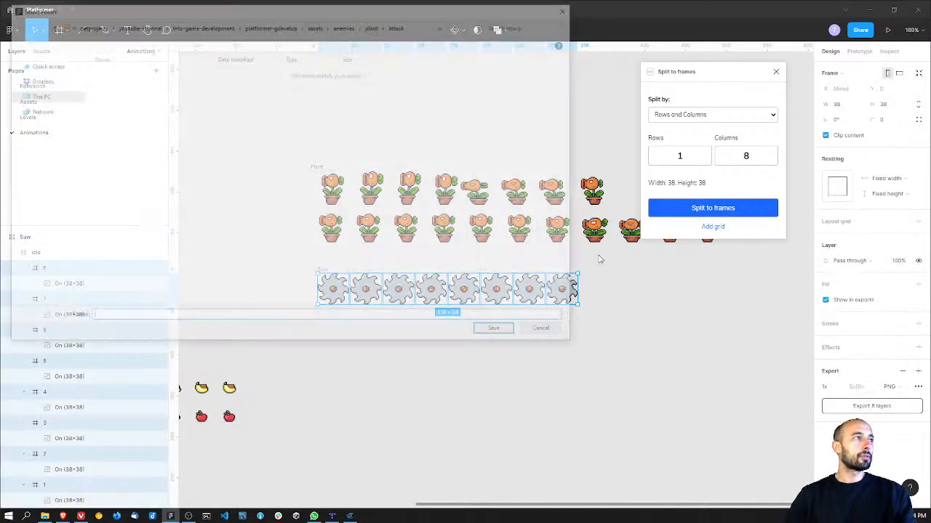
# Step: Create a saw folder inside assets/traps and save the exported saw frames there
pyautogui.click(345, 25)
pyautogui.click(340, 25)
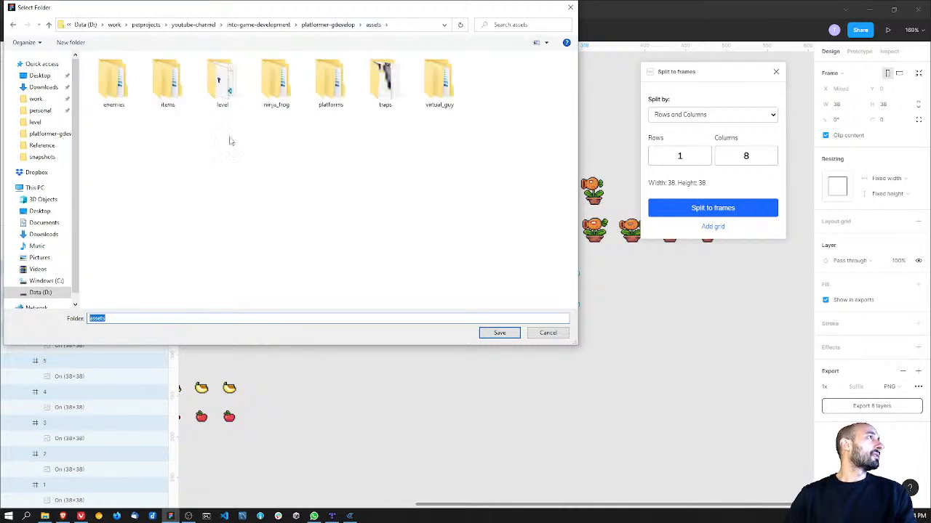
pyautogui.doubleClick(382, 85)
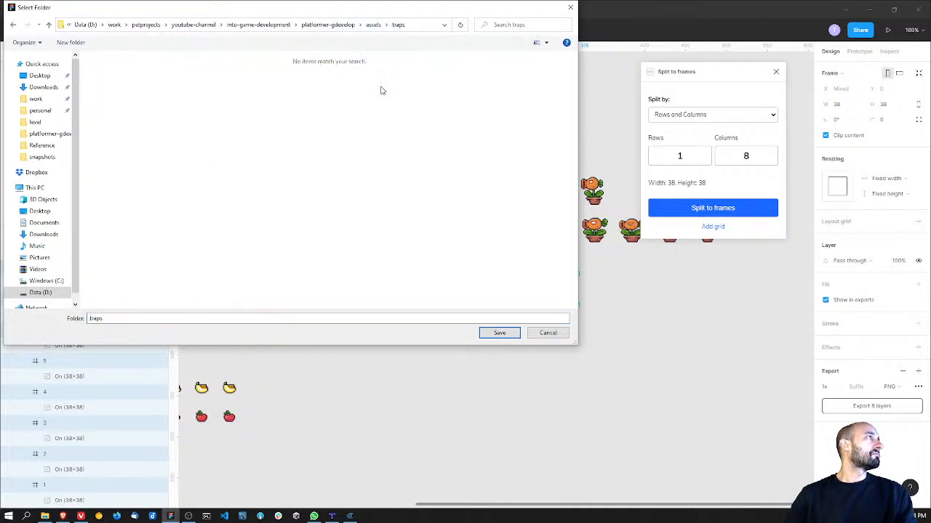
pyautogui.click(70, 42)
pyautogui.click(97, 69)
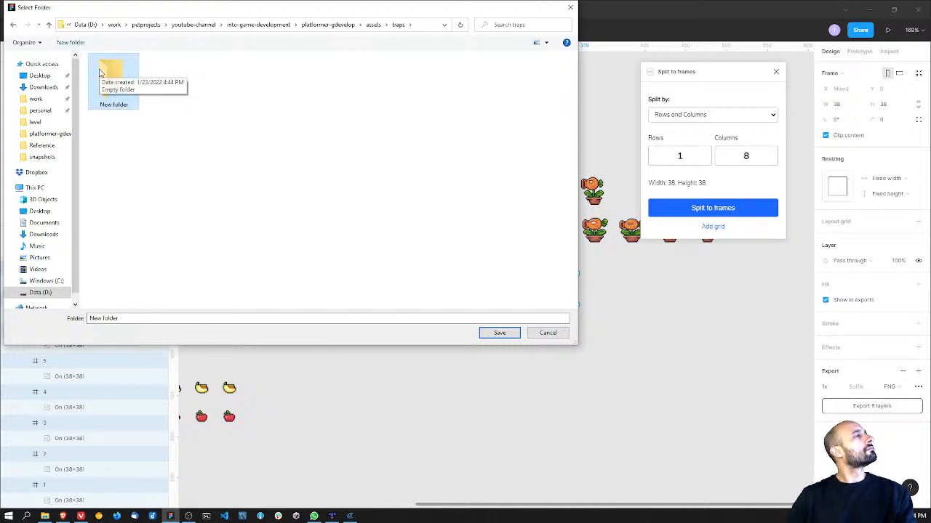
pyautogui.press('super+e')
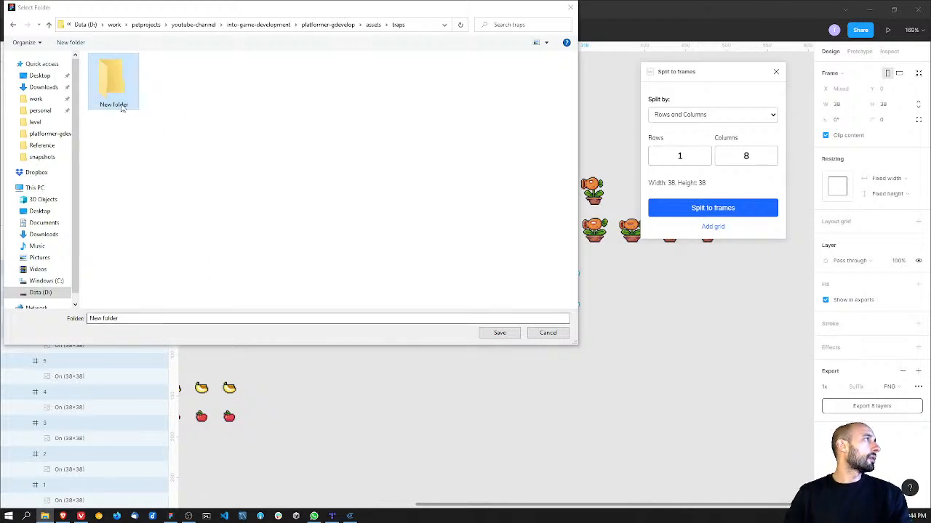
pyautogui.doubleClick(118, 105)
pyautogui.click(12, 25)
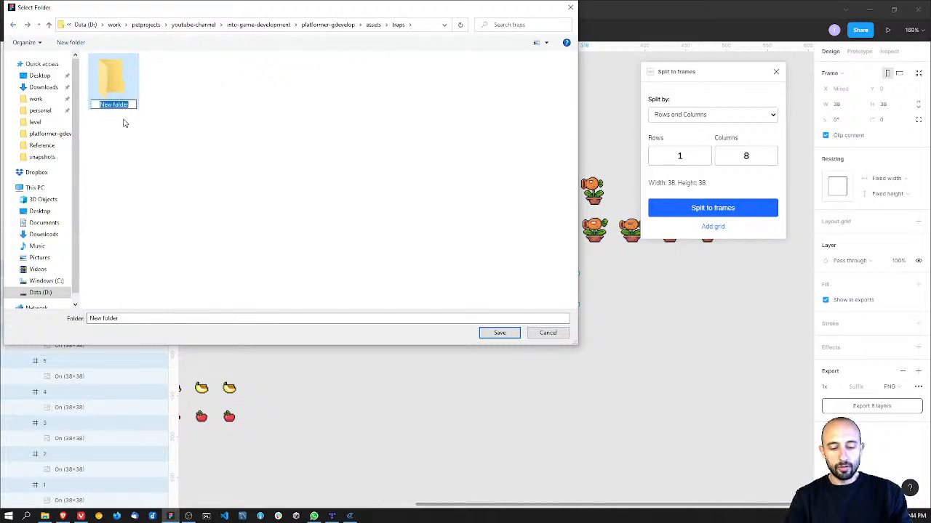
pyautogui.write('saw')
pyautogui.press('Return')
pyautogui.press('Return')
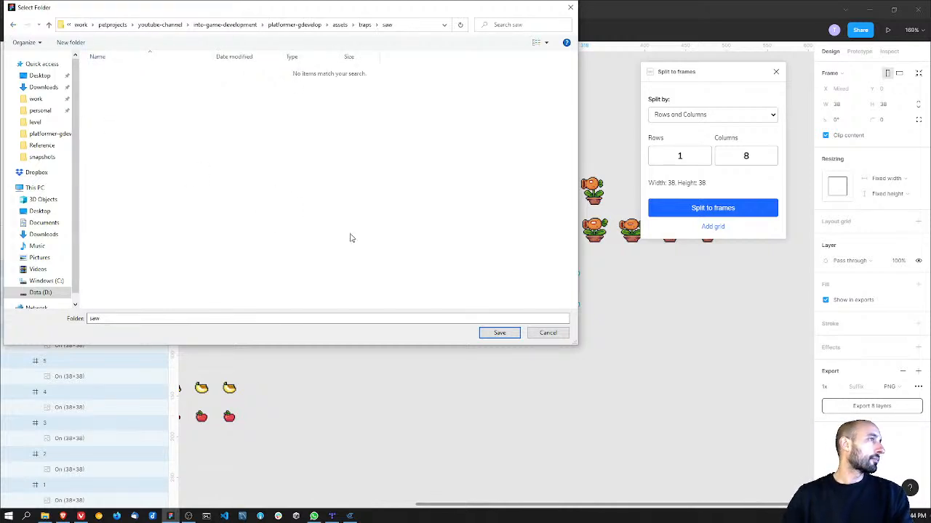
pyautogui.click(499, 333)
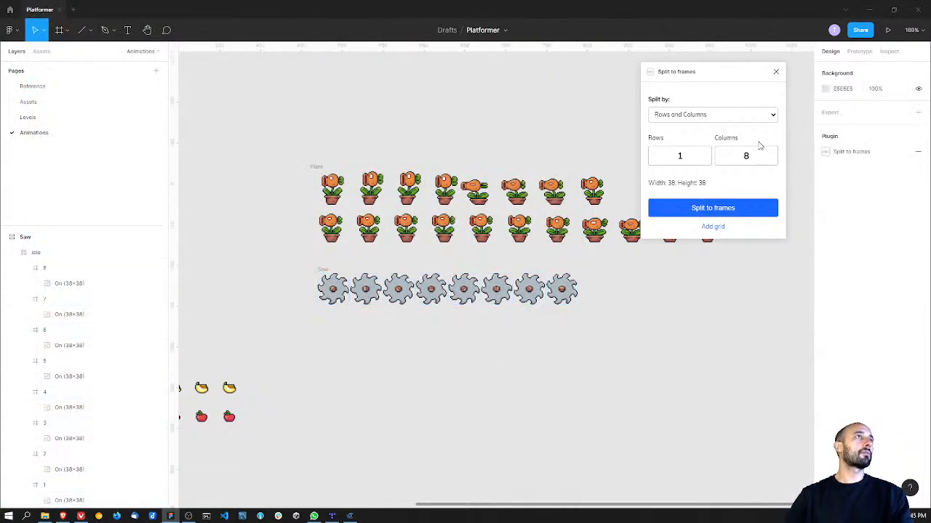
# Step: Close the Split to frames plugin and examine the level section with the plant and saw on the Levels page
pyautogui.click(775, 71)
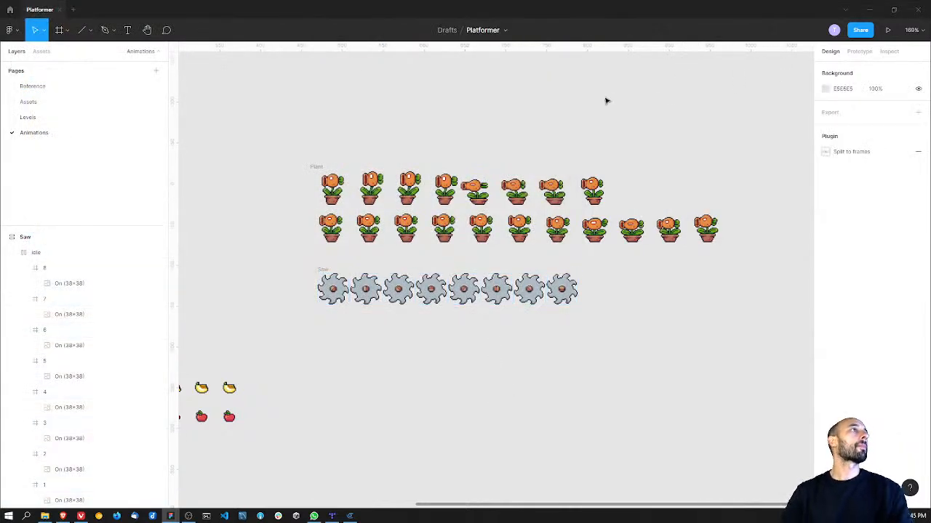
pyautogui.click(106, 119)
pyautogui.moveTo(490, 271); pyautogui.dragTo(586, 234, button='middle')
pyautogui.keyDown('ctrl'); pyautogui.scroll(-4, 586, 234); pyautogui.keyUp('ctrl')
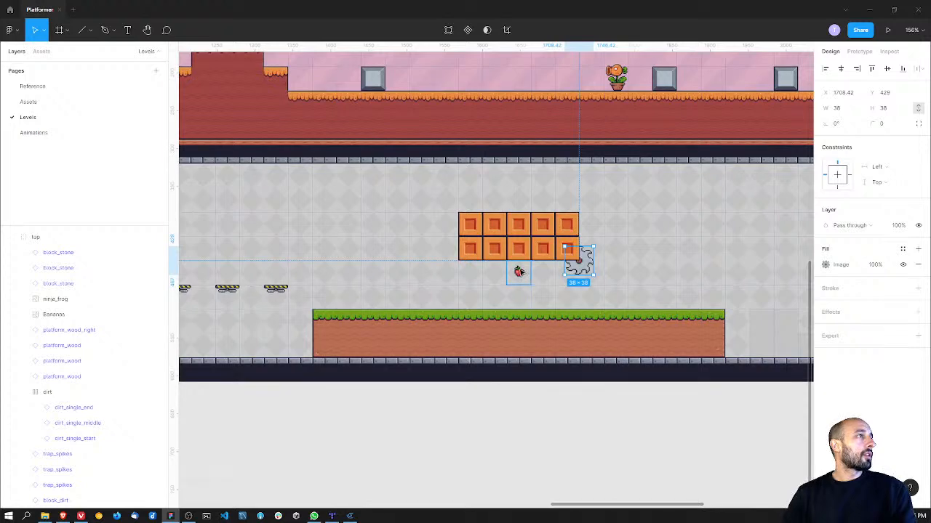
pyautogui.scroll(5, 523, 228)
pyautogui.hscroll(2, 524, 228)
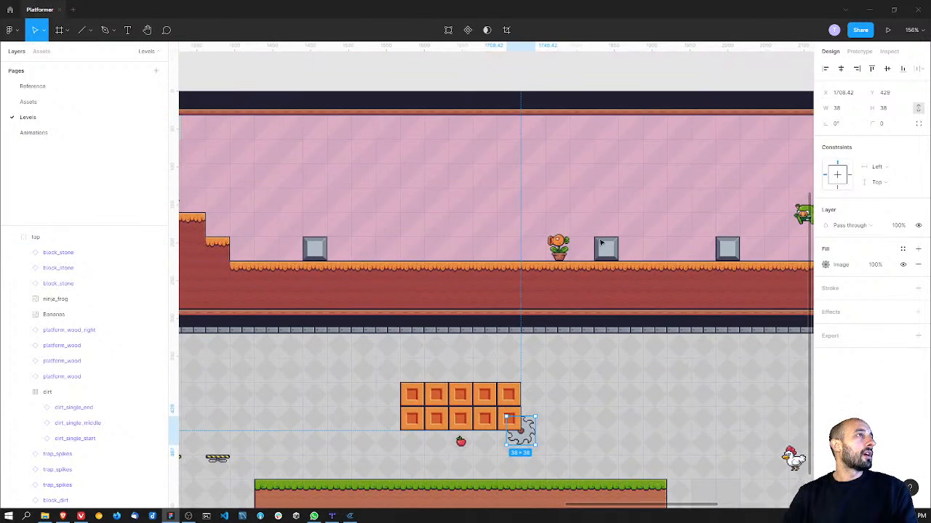
pyautogui.scroll(-3, 591, 249)
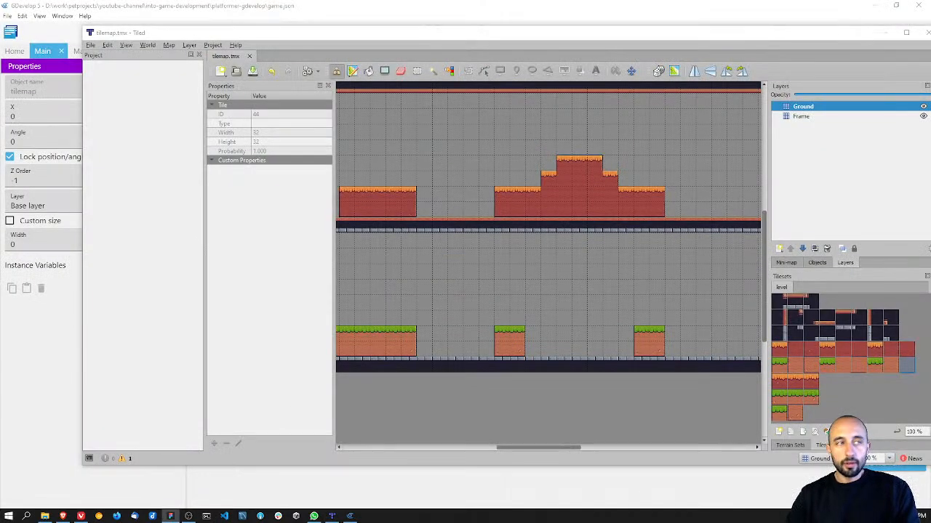
# Step: Switch to Tiled and replace the top tile at the right end of the stepped red ground with the orange-topped right-edge tile
pyautogui.doubleClick(478, 32)
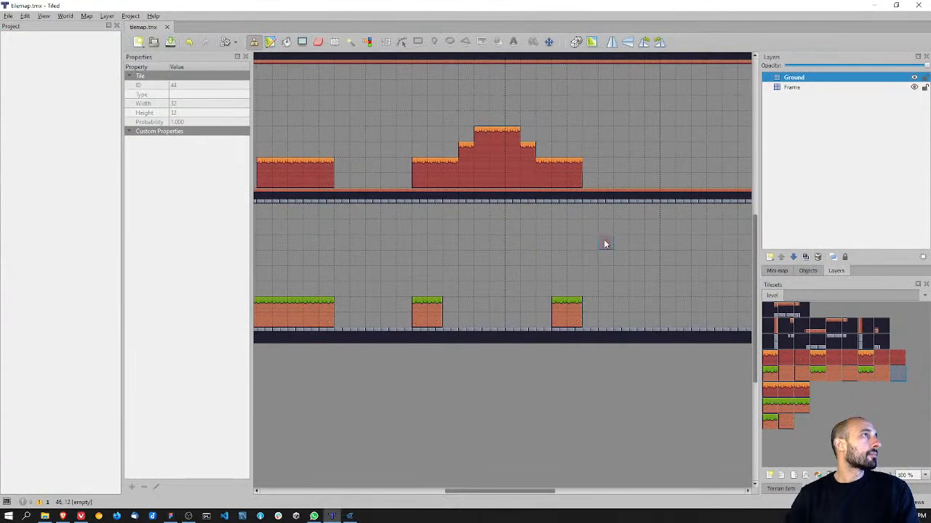
pyautogui.scroll(3, 602, 242)
pyautogui.keyDown('ctrl'); pyautogui.scroll(4, 587, 270); pyautogui.keyUp('ctrl')
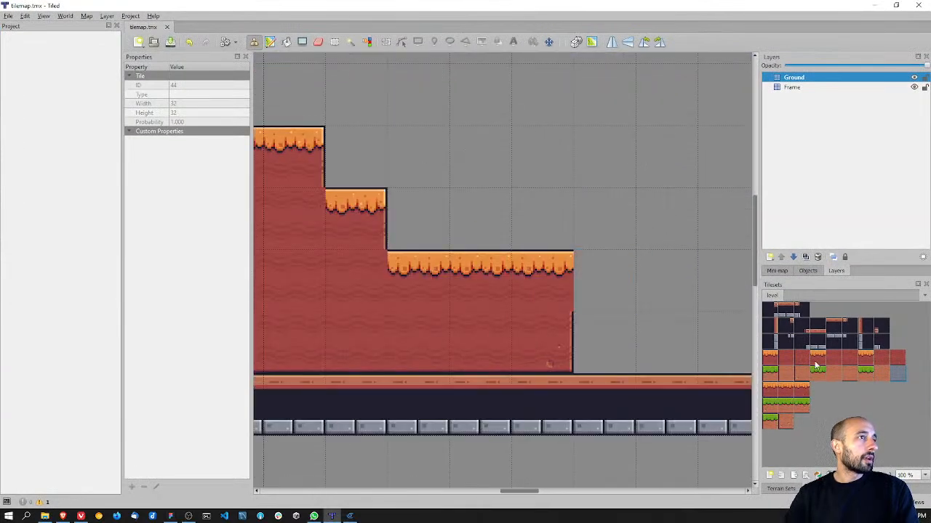
pyautogui.click(865, 357)
pyautogui.click(554, 278)
pyautogui.keyDown('ctrl'); pyautogui.scroll(-4, 642, 259); pyautogui.keyUp('ctrl')
pyautogui.moveTo(648, 322); pyautogui.dragTo(436, 191, button='middle')
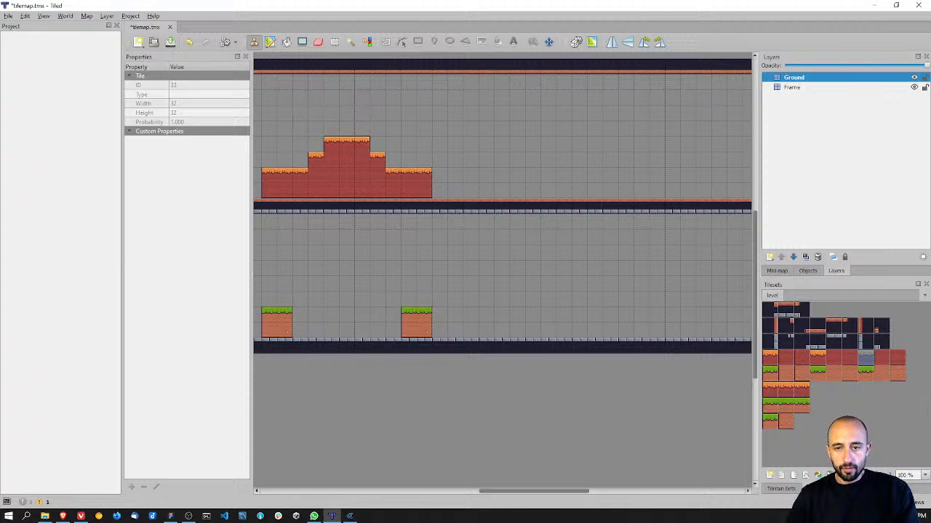
# Step: Extend the upper ground 15 tiles to the right on the Ground layer, using orange-topped surface tiles and red fill tiles beneath
pyautogui.click(817, 358)
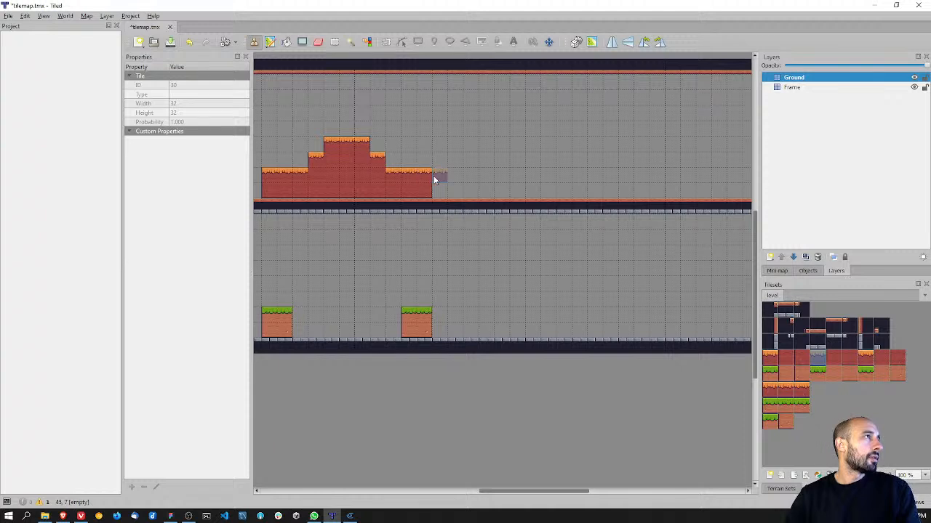
pyautogui.click(453, 176)
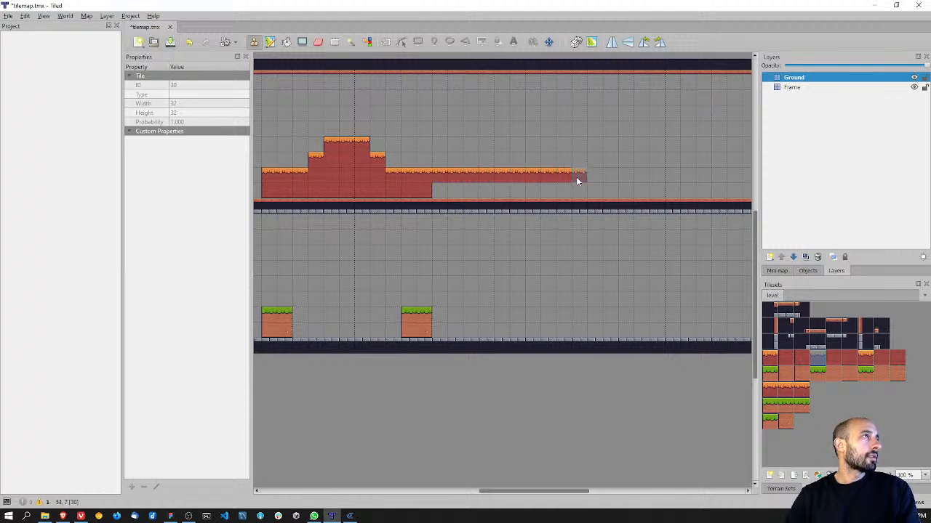
pyautogui.click(651, 177)
pyautogui.click(854, 365)
pyautogui.moveTo(427, 190); pyautogui.dragTo(616, 194)
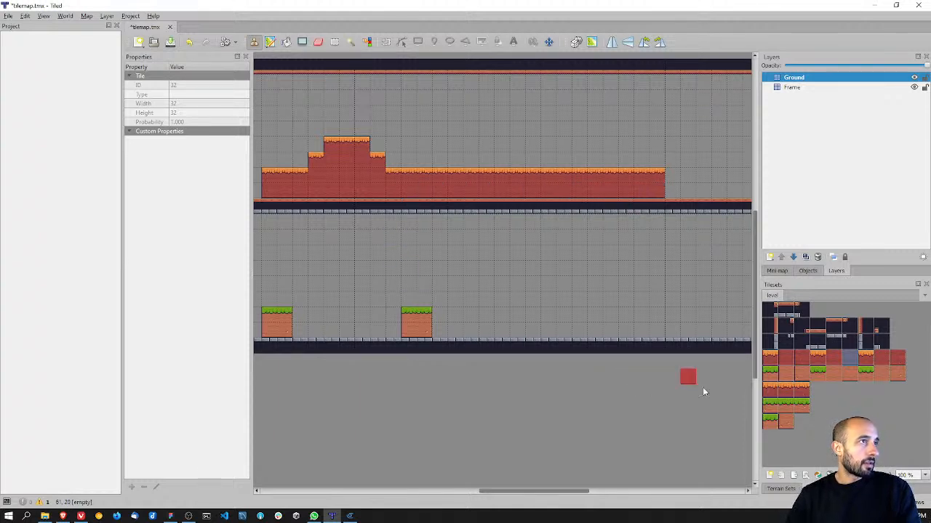
# Step: Extend the rightmost green-topped ground block of the lower level 15 tiles to the right, with a row of dirt tiles beneath
pyautogui.click(817, 371)
pyautogui.moveTo(435, 315); pyautogui.dragTo(597, 317)
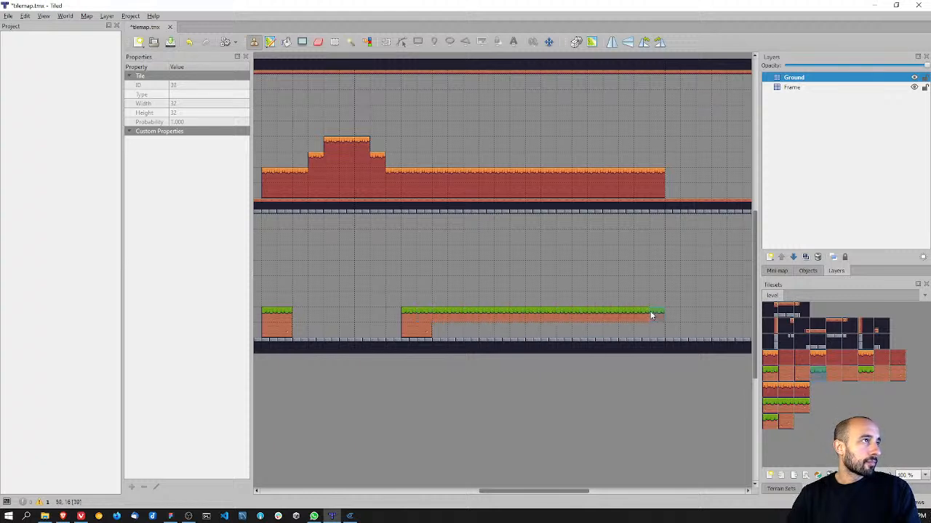
pyautogui.click(850, 378)
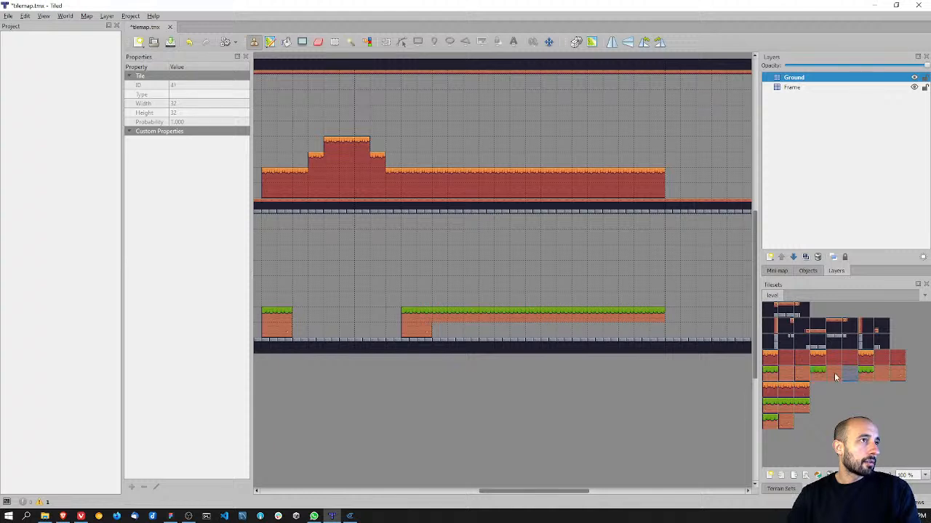
pyautogui.moveTo(433, 331); pyautogui.dragTo(570, 331)
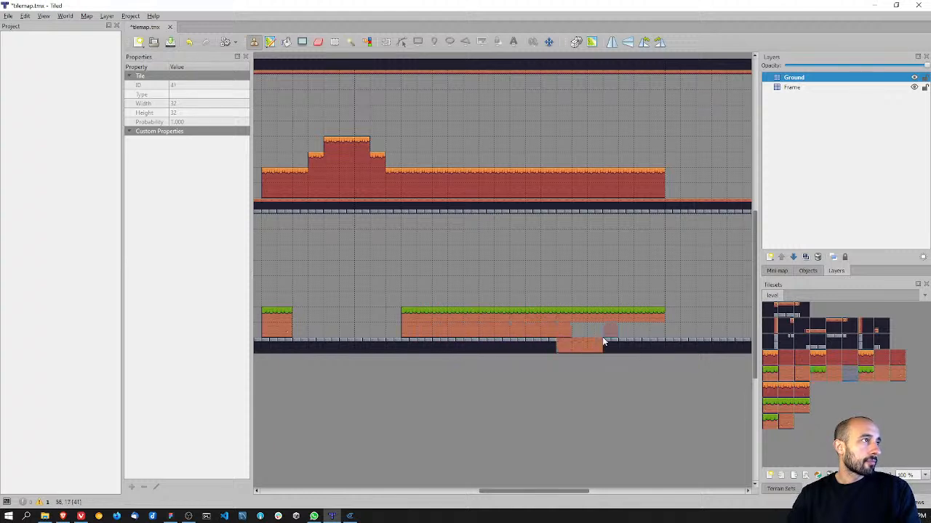
pyautogui.hotkey('ctrl', 'z')
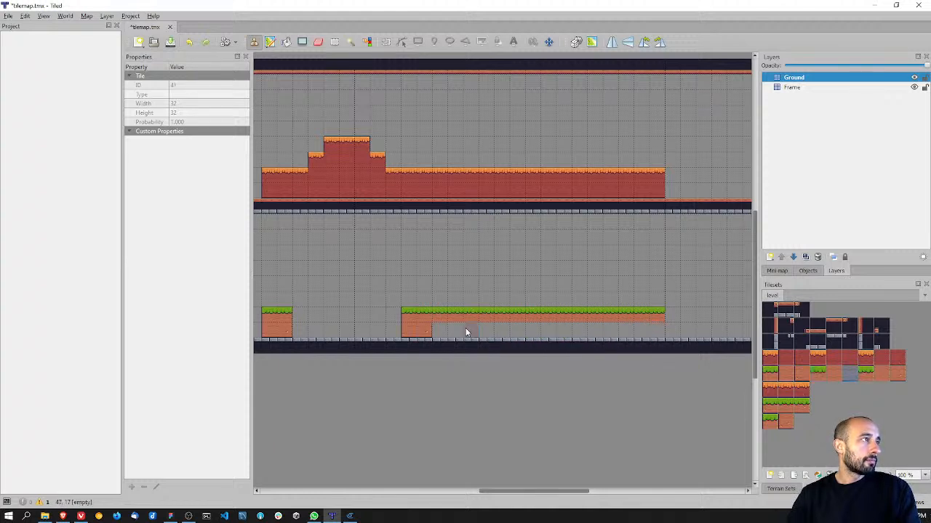
pyautogui.moveTo(427, 335); pyautogui.dragTo(594, 335)
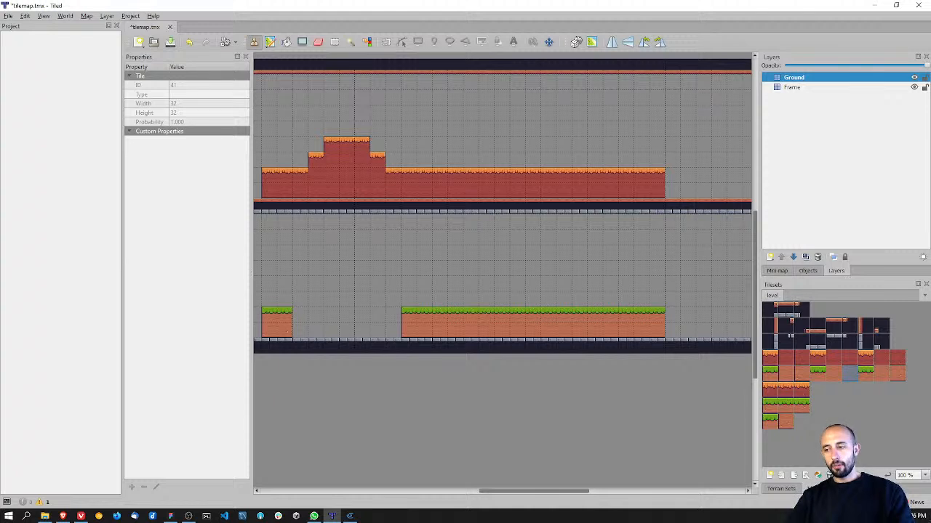
# Step: Save the tilemap.tmx map and re-export it to the existing JSON file
pyautogui.click(382, 164)
pyautogui.hotkey('ctrl', 's')
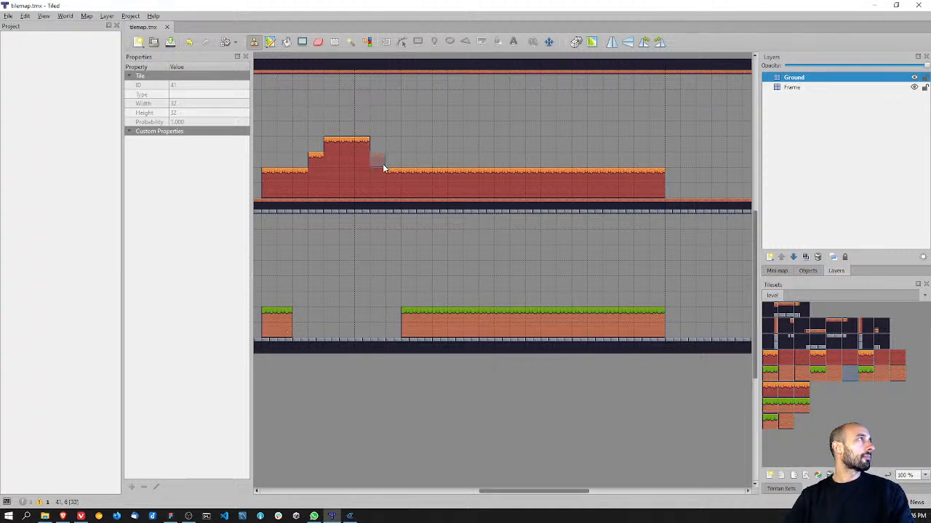
pyautogui.click(8, 15)
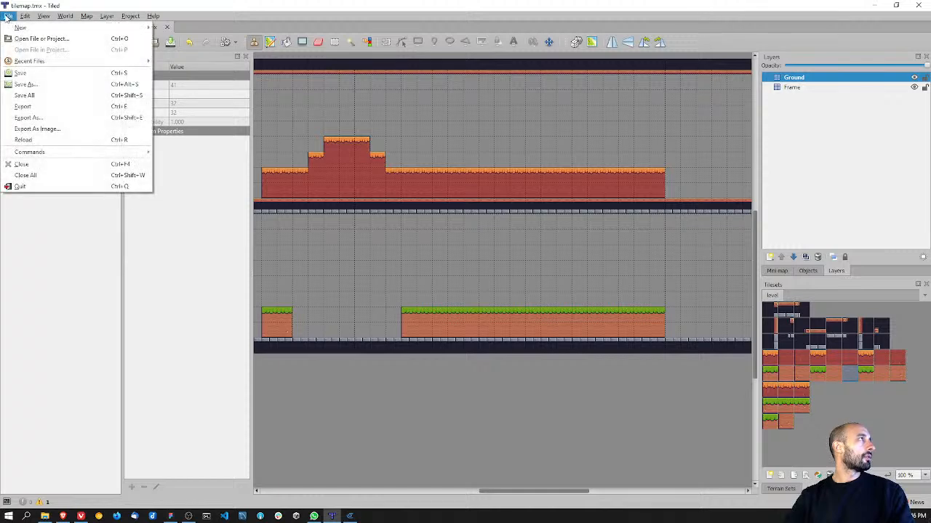
pyautogui.click(72, 107)
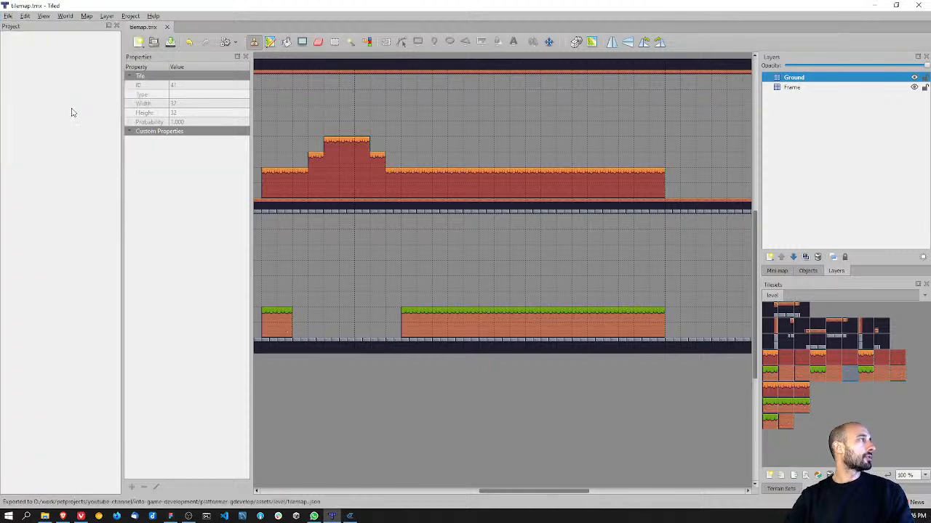
# Step: Switch to GDevelop and reselect the exported tilemap JSON file from assets/level for the tilemap object, then apply the change
pyautogui.click(873, 6)
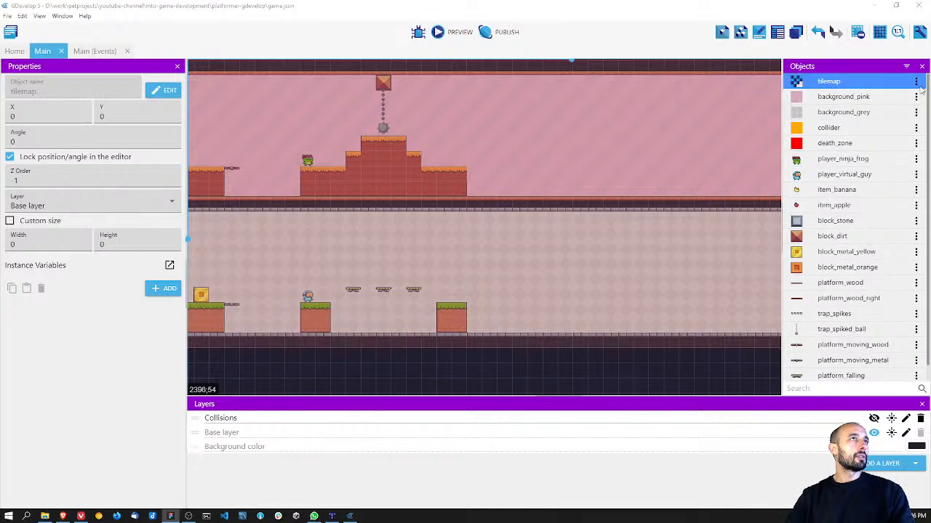
pyautogui.click(916, 82)
pyautogui.click(876, 95)
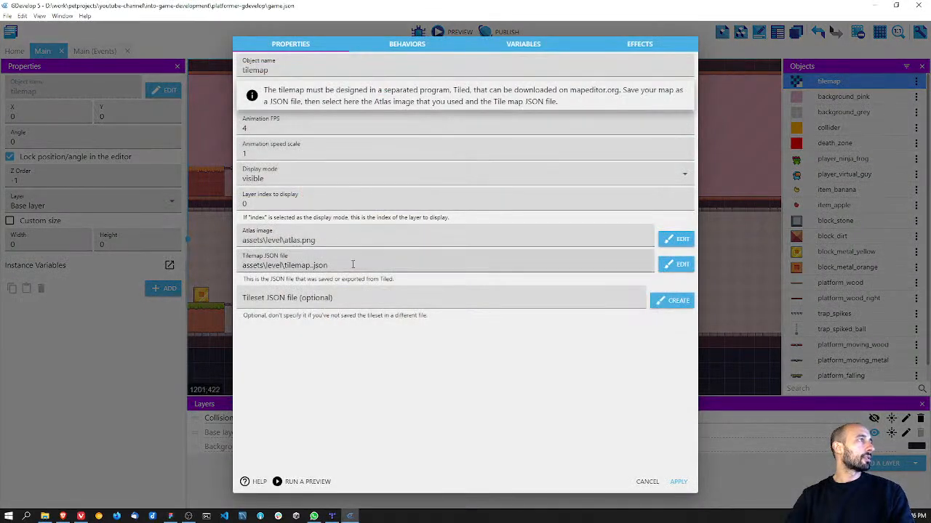
pyautogui.click(353, 263)
pyautogui.click(320, 284)
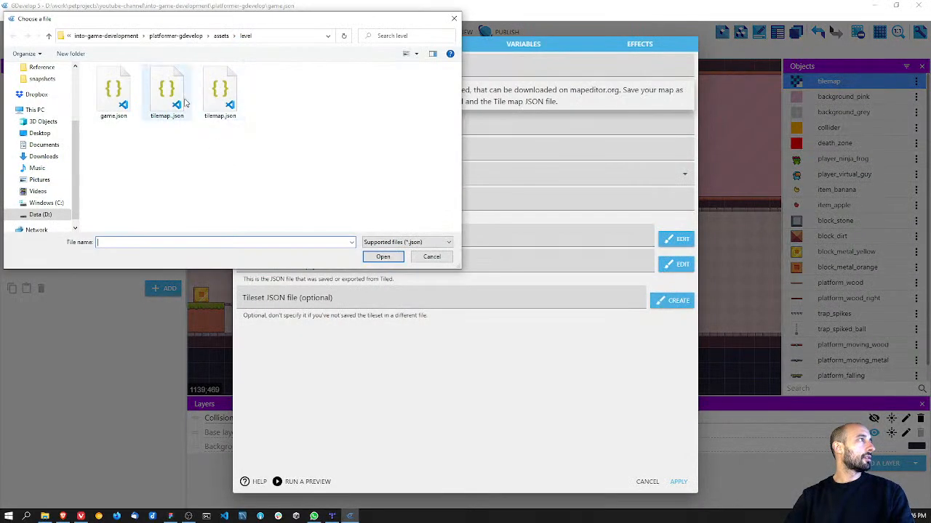
pyautogui.doubleClick(167, 91)
pyautogui.click(678, 481)
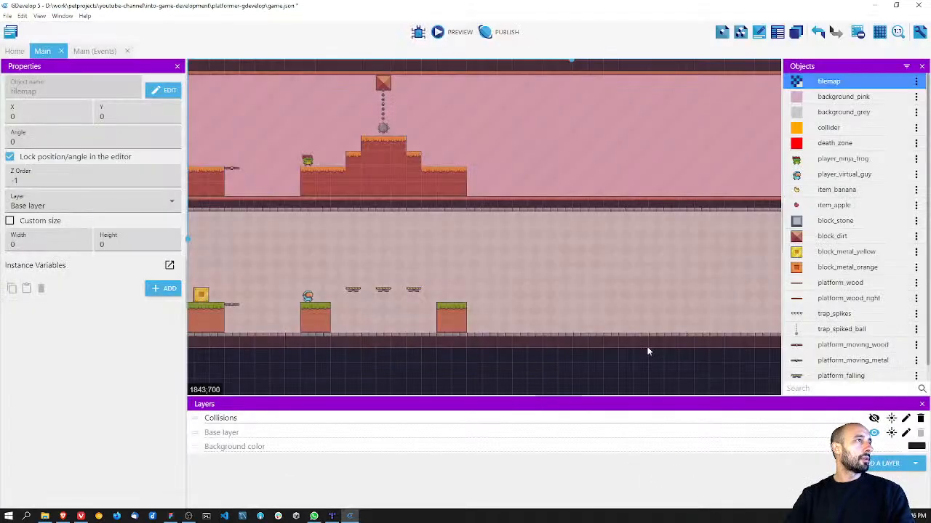
# Step: Save the project, quit GDevelop and relaunch it with the same project to load the extended tilemap in the Main scene
pyautogui.hotkey('ctrl', 's')
pyautogui.click(925, 4)
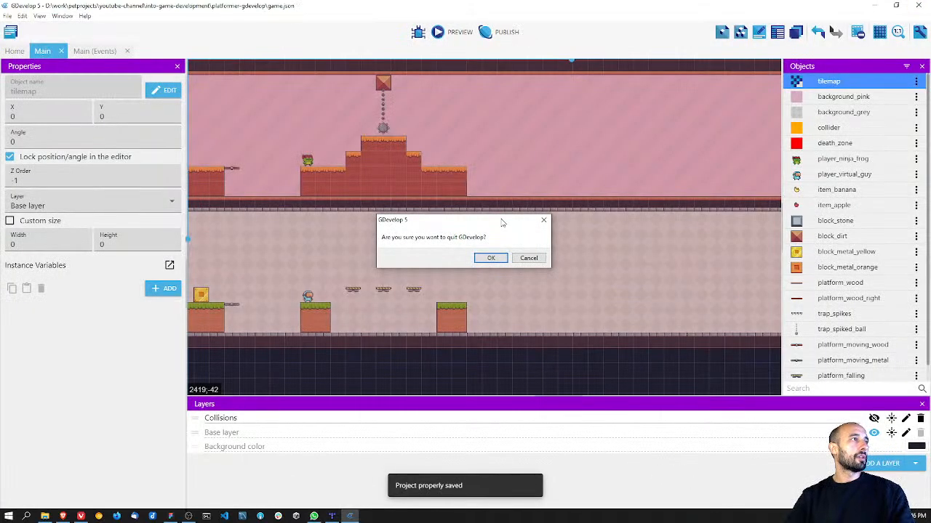
pyautogui.click(491, 259)
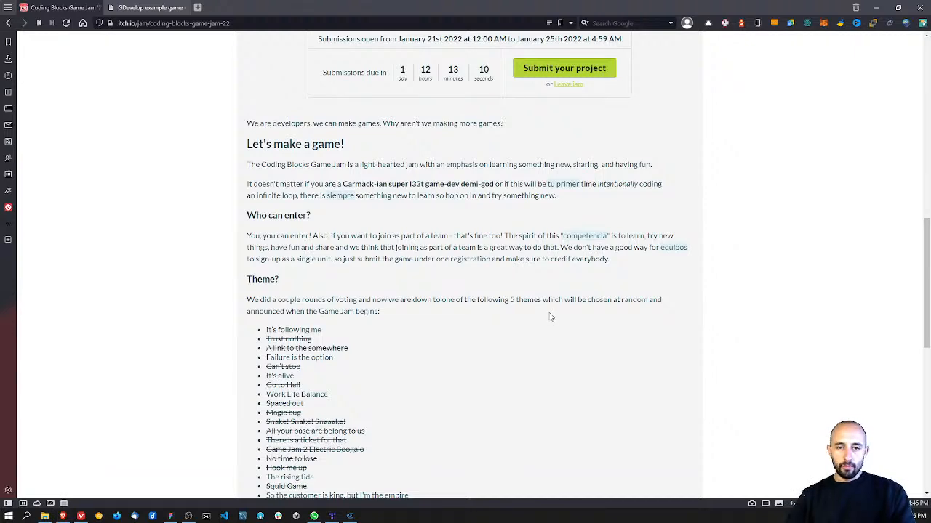
pyautogui.hotkey('alt', 'Tab')
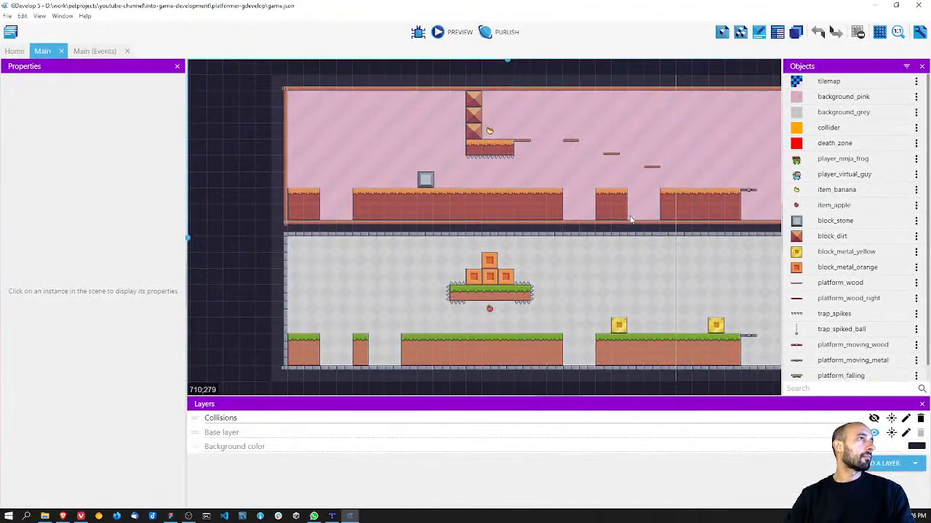
pyautogui.moveTo(607, 203); pyautogui.dragTo(367, 191, button='middle')
pyautogui.moveTo(571, 182); pyautogui.dragTo(409, 164, button='middle')
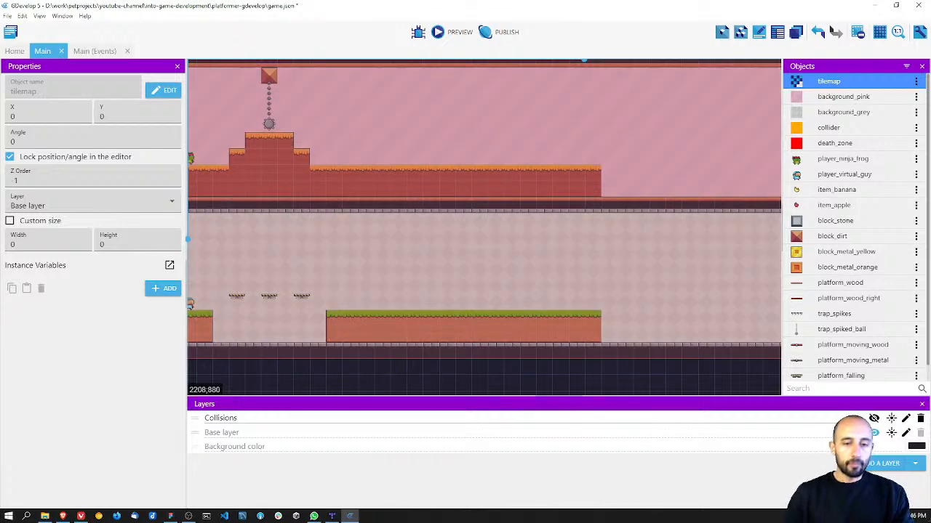
# Step: Check the Figma level layout, and place two block_stone instances in GDevelop on the extended upper ground, one near each end
pyautogui.hotkey('alt', 'Tab')
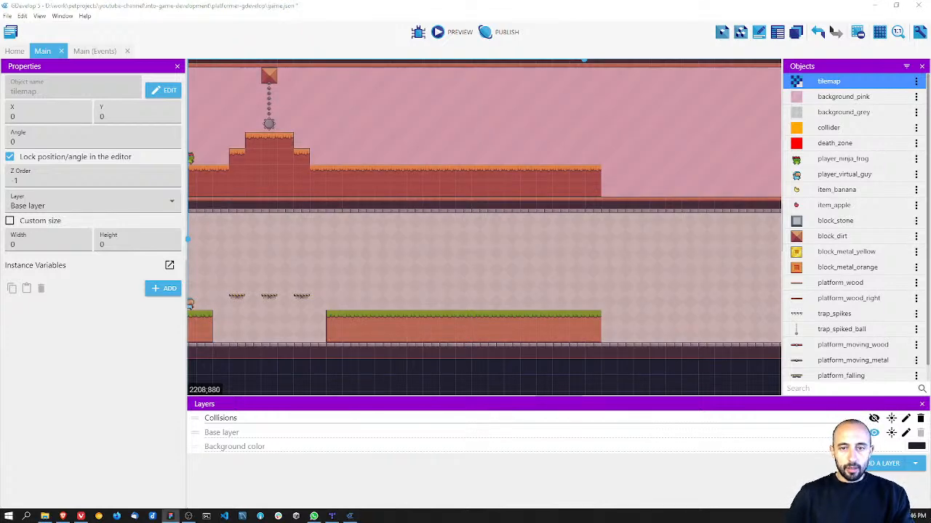
pyautogui.moveTo(278, 150); pyautogui.dragTo(293, 173, button='middle')
pyautogui.moveTo(834, 221); pyautogui.dragTo(422, 162)
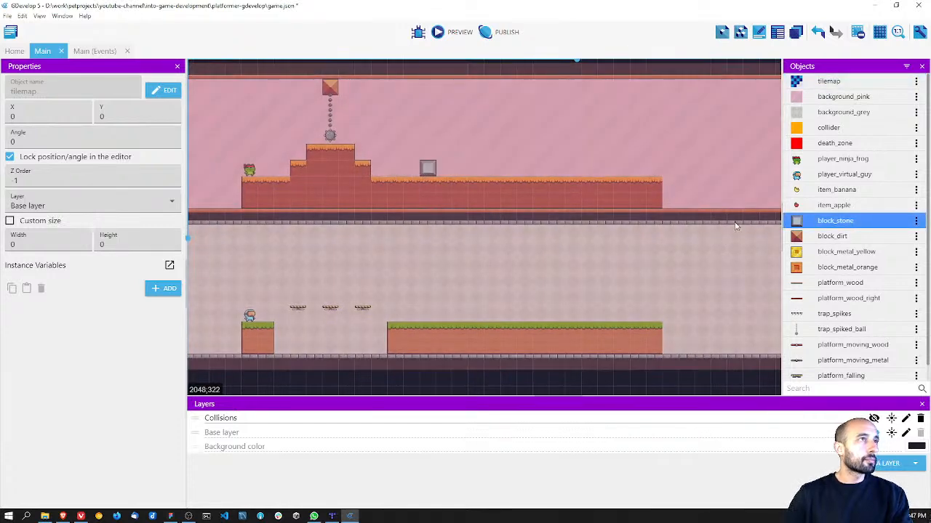
pyautogui.moveTo(800, 220); pyautogui.dragTo(618, 163)
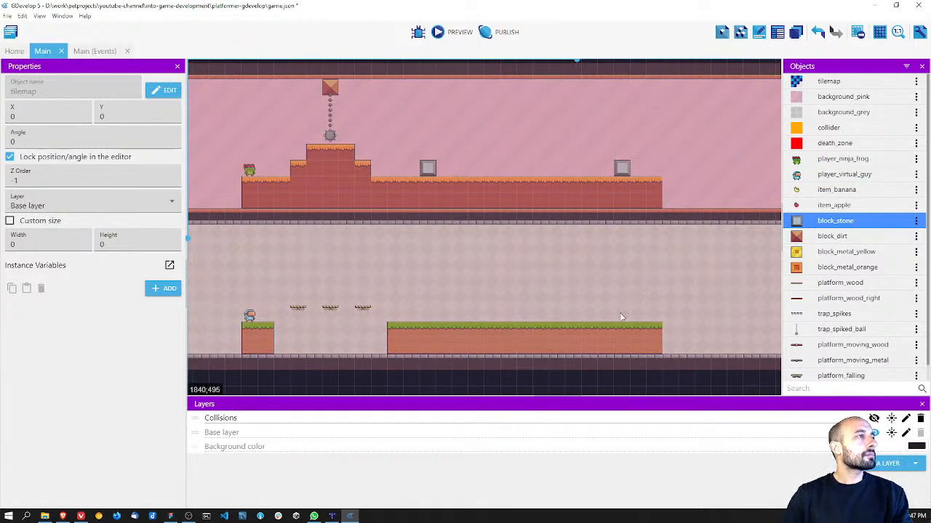
# Step: Place six block_metal_orange instances floating above the extended lower ground, two in an upper row and four in a lower row
pyautogui.scroll(4, 548, 250)
pyautogui.moveTo(535, 243); pyautogui.dragTo(472, 234, button='middle')
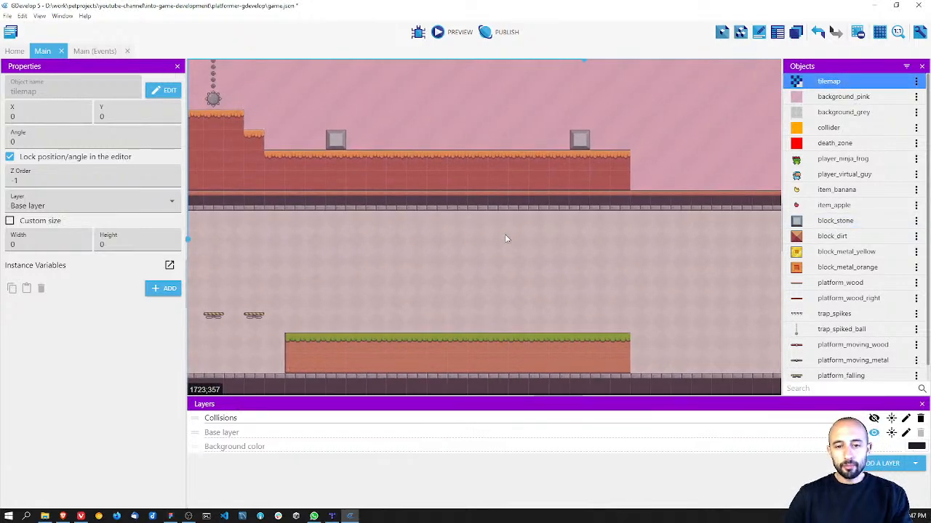
pyautogui.moveTo(803, 267); pyautogui.dragTo(410, 272)
pyautogui.moveTo(786, 258); pyautogui.dragTo(416, 262)
pyautogui.rightClick(418, 263)
pyautogui.click(439, 269)
pyautogui.rightClick(450, 265)
pyautogui.click(466, 271)
pyautogui.rightClick(462, 279)
pyautogui.click(477, 283)
pyautogui.rightClick(482, 283)
pyautogui.click(507, 290)
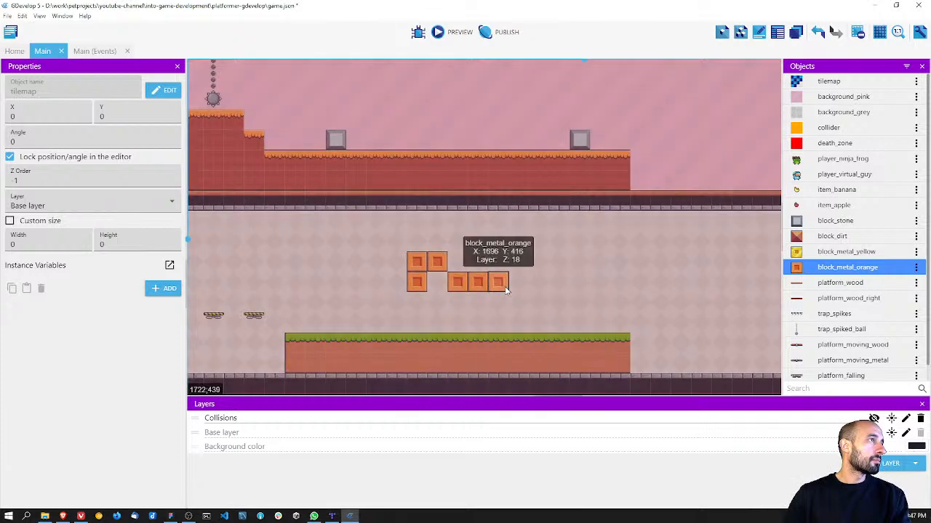
# Step: Fill the lower-row gap and the three empty upper-row cells with block_metal_orange to complete two rows of five blocks
pyautogui.click(462, 283)
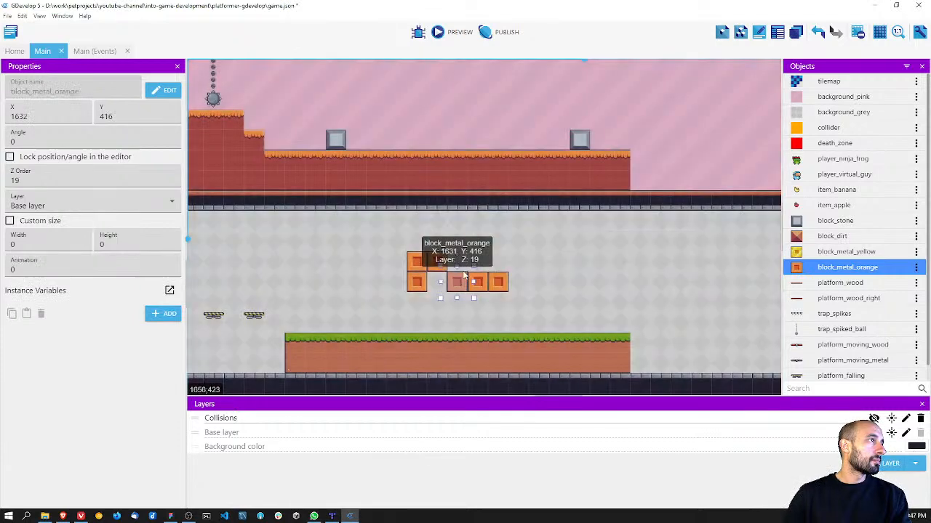
pyautogui.rightClick(423, 285)
pyautogui.click(439, 294)
pyautogui.click(437, 300)
pyautogui.moveTo(439, 288); pyautogui.dragTo(438, 267)
pyautogui.rightClick(462, 267)
pyautogui.click(480, 272)
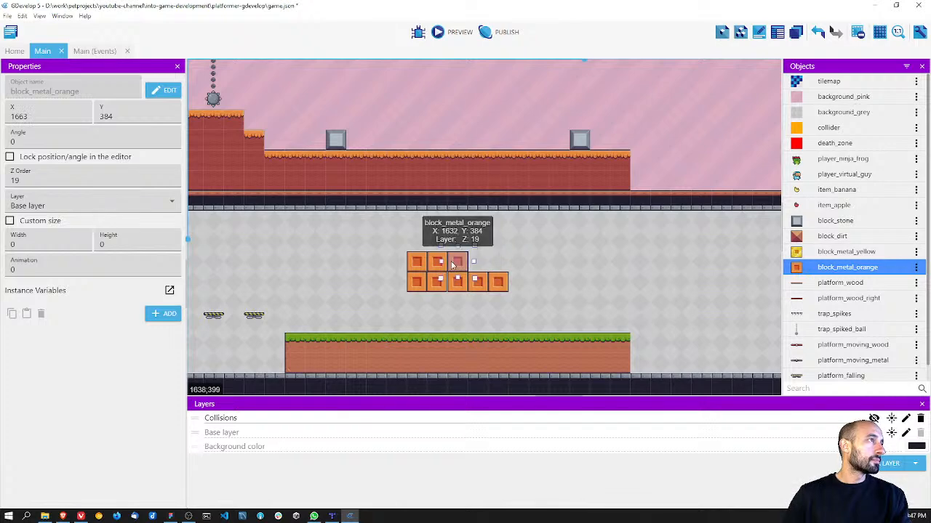
pyautogui.moveTo(463, 285); pyautogui.dragTo(497, 268)
pyautogui.rightClick(484, 267)
pyautogui.press('Escape')
pyautogui.click(525, 279)
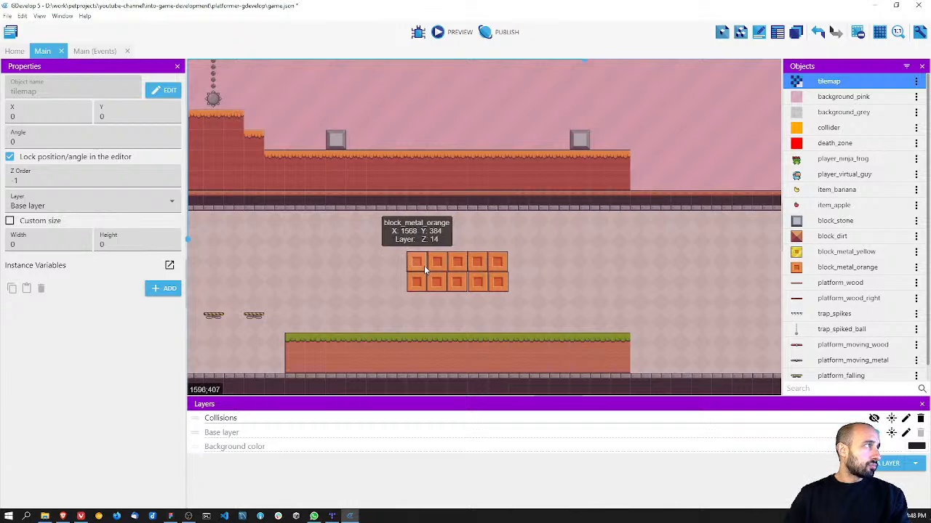
# Step: Show the Collisions layer and stretch the colliders to the end of the extended lower and upper ground, the upper one 832 wide
pyautogui.scroll(-2, 424, 265)
pyautogui.scroll(2, 423, 265)
pyautogui.scroll(-1, 424, 265)
pyautogui.click(873, 419)
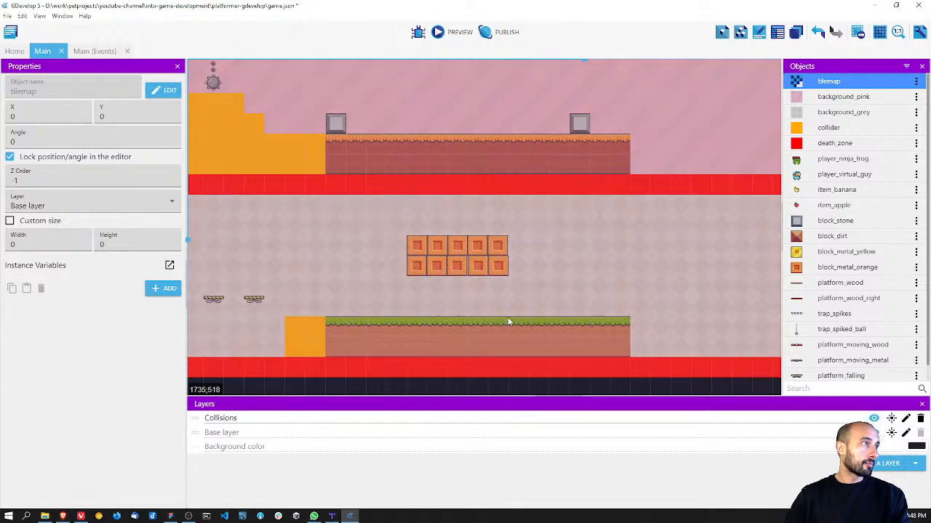
pyautogui.click(298, 324)
pyautogui.moveTo(352, 336); pyautogui.dragTo(636, 337)
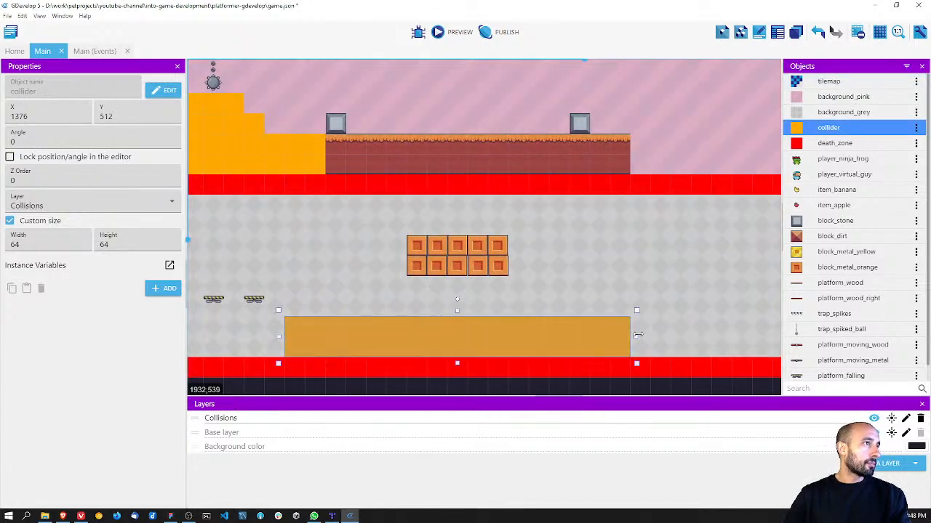
pyautogui.click(340, 159)
pyautogui.moveTo(371, 154); pyautogui.dragTo(632, 157)
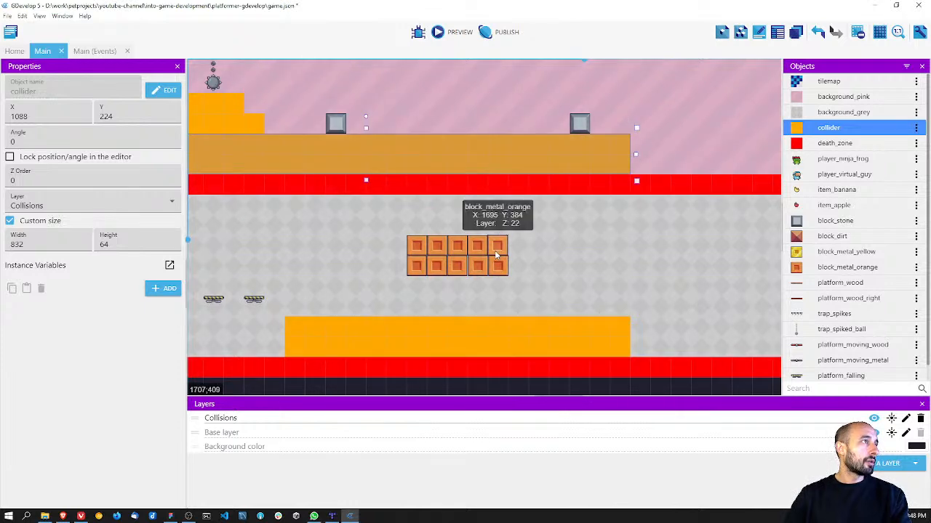
# Step: Inspect the behaviors of the block_metal_orange object and close its editor without changes
pyautogui.click(479, 270)
pyautogui.scroll(2, 474, 270)
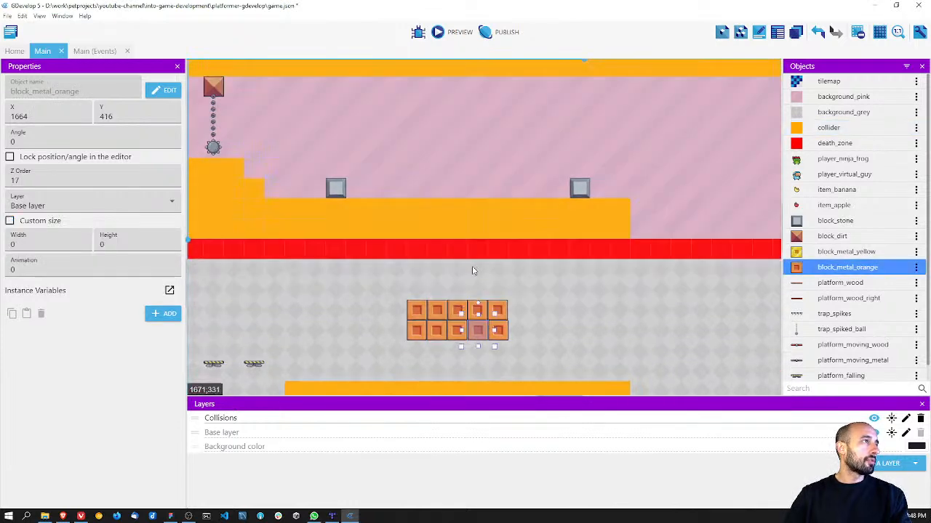
pyautogui.scroll(-2, 473, 271)
pyautogui.keyDown('ctrl'); pyautogui.scroll(3, 473, 270); pyautogui.keyUp('ctrl')
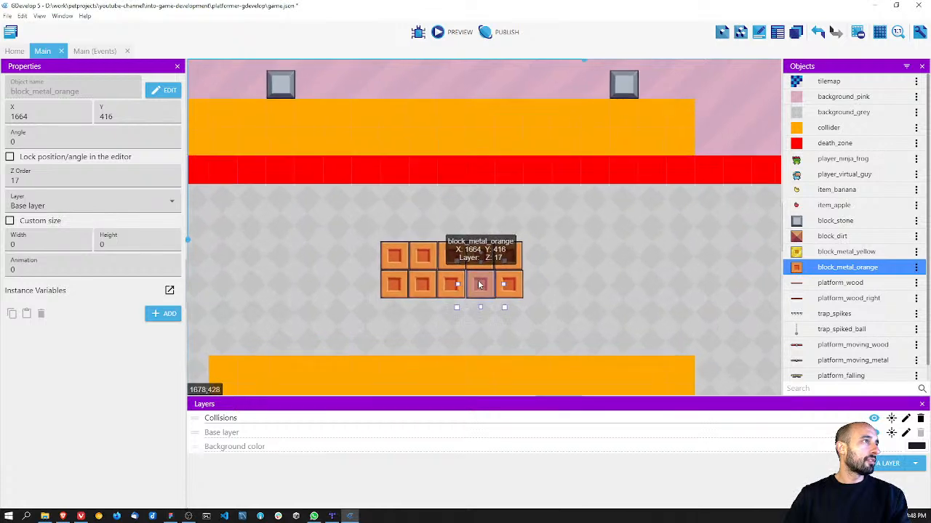
pyautogui.doubleClick(821, 269)
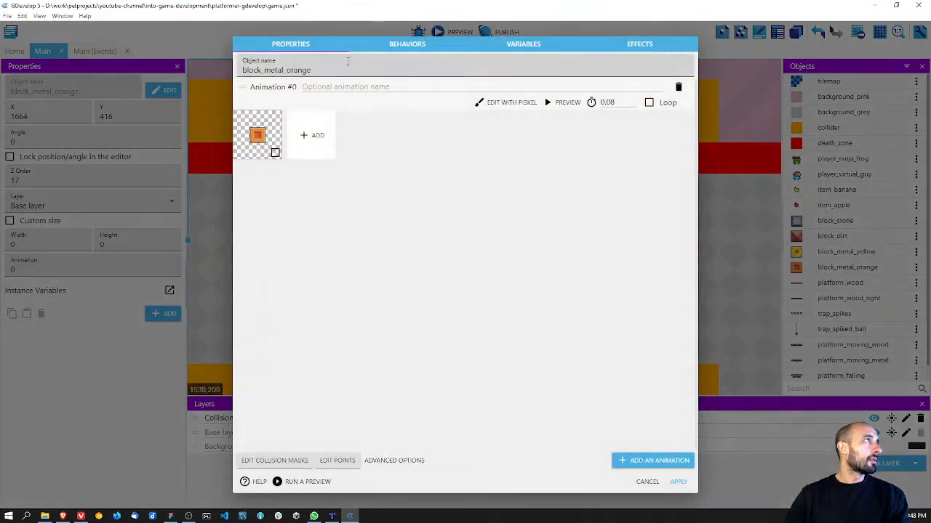
pyautogui.click(388, 48)
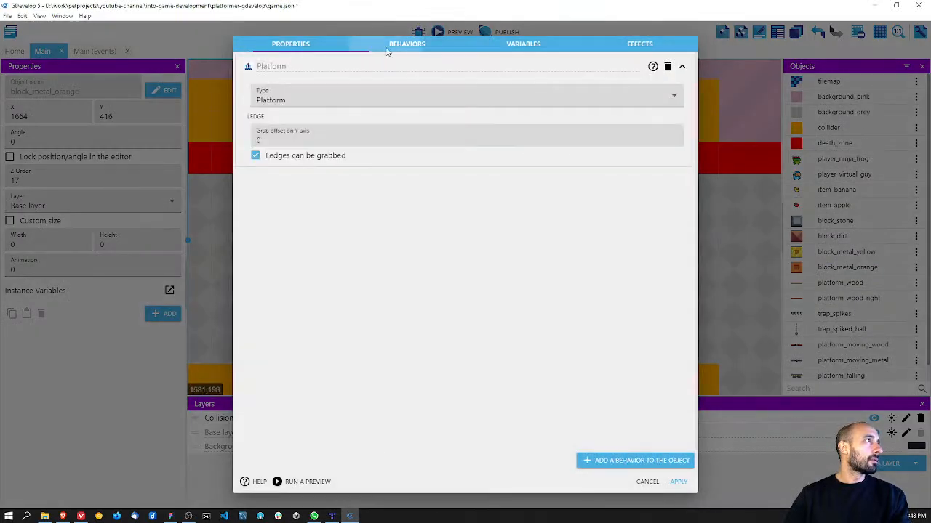
pyautogui.click(649, 483)
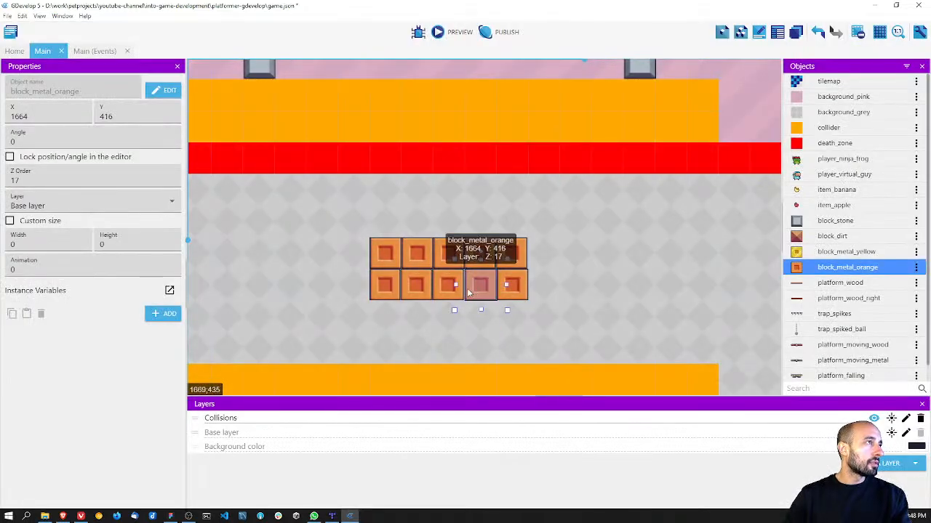
# Step: Align the misplaced orange blocks to the grid, with the lower-row middle block at X 1632 and the last two upper-row blocks at X 1664 and 1696
pyautogui.click(447, 295)
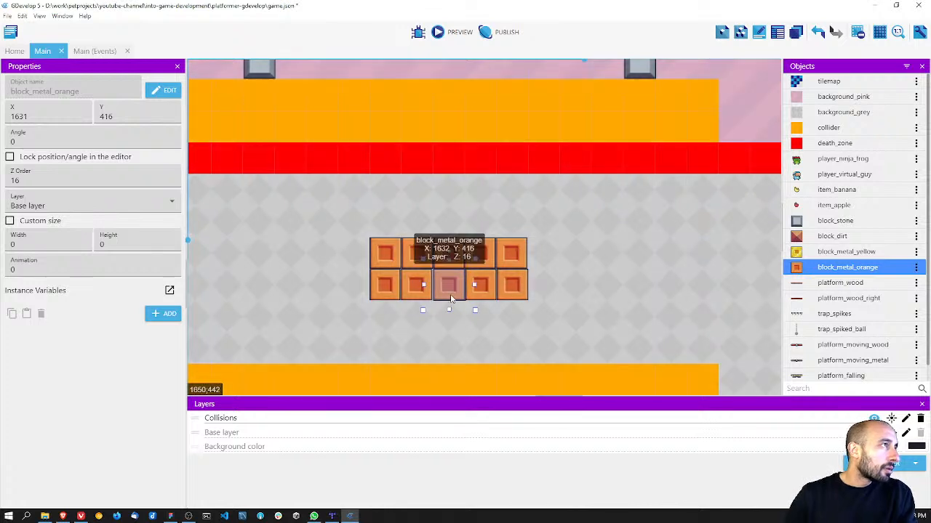
pyautogui.click(417, 287)
pyautogui.click(386, 288)
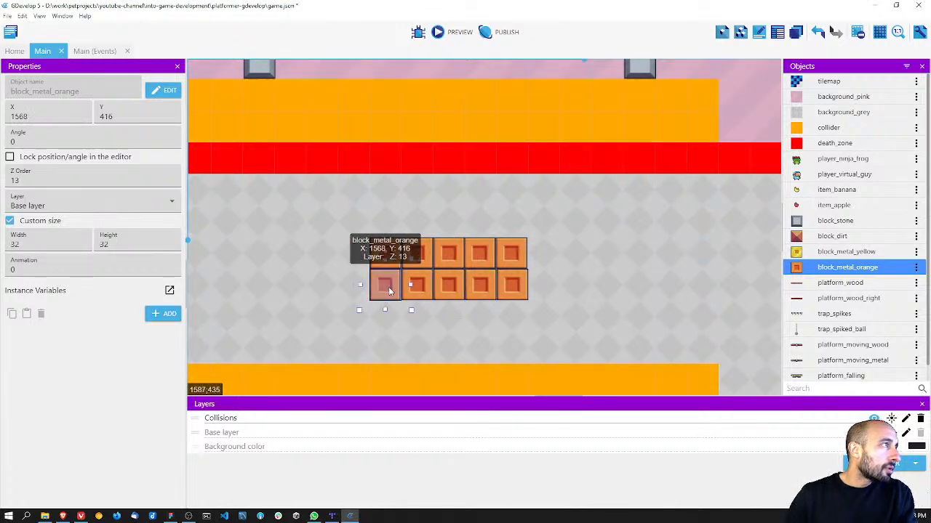
pyautogui.moveTo(393, 295)
pyautogui.mouseDown()
pyautogui.moveTo(396, 320)
pyautogui.moveTo(396, 294)
pyautogui.mouseUp()
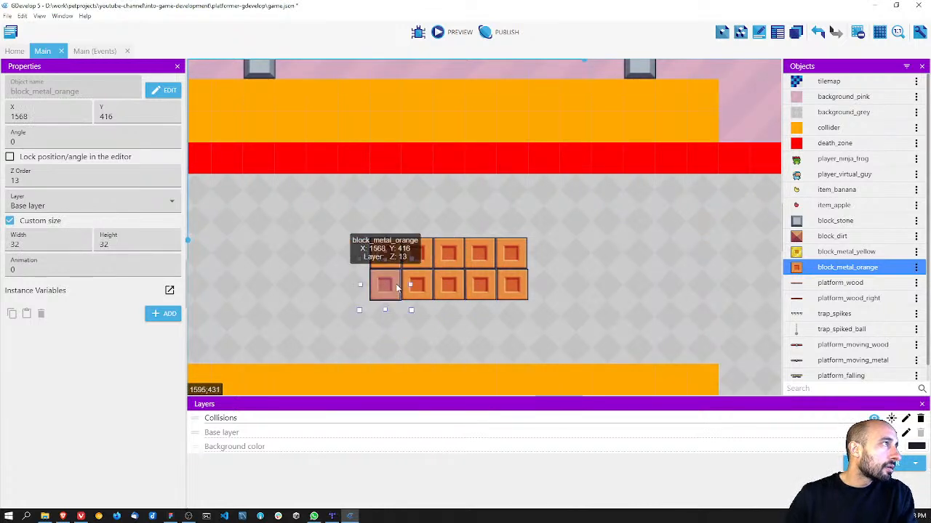
pyautogui.click(591, 309)
pyautogui.moveTo(514, 292)
pyautogui.mouseDown()
pyautogui.moveTo(488, 286)
pyautogui.moveTo(503, 284)
pyautogui.mouseUp()
pyautogui.click(513, 250)
pyautogui.moveTo(512, 256); pyautogui.dragTo(527, 257)
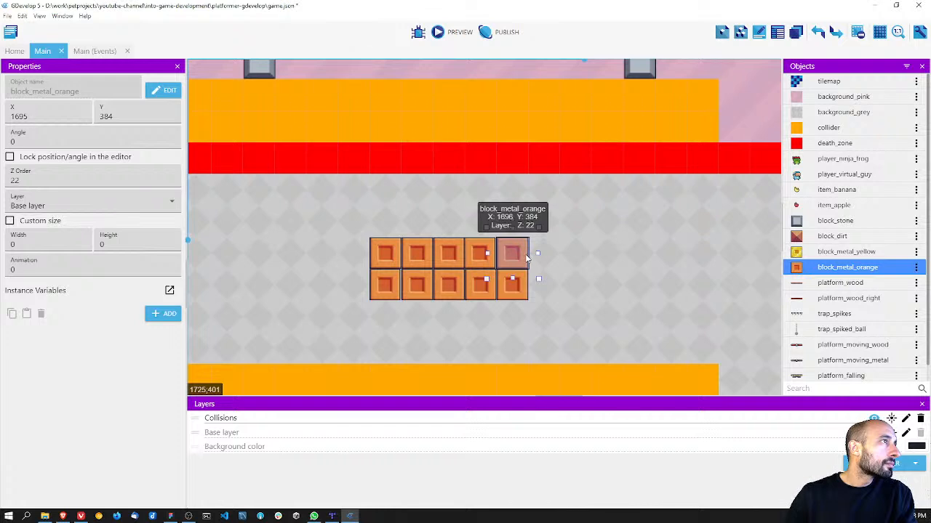
pyautogui.click(482, 253)
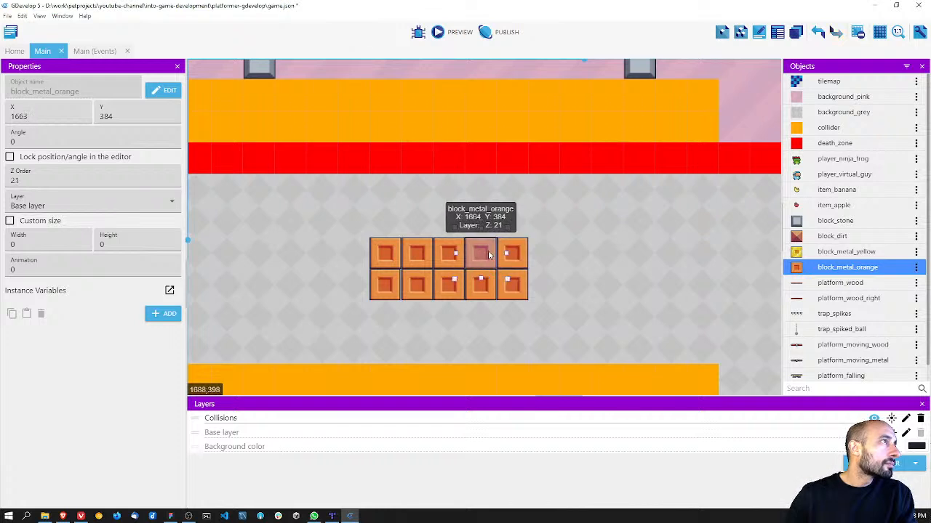
# Step: Check the positions of individual orange blocks across both rows of the floating group
pyautogui.click(385, 289)
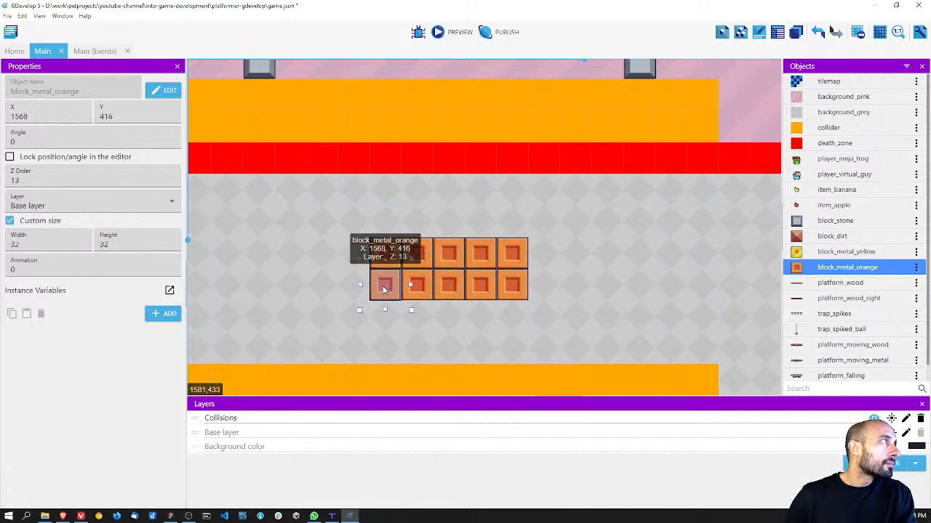
pyautogui.moveTo(399, 288)
pyautogui.mouseDown()
pyautogui.moveTo(418, 318)
pyautogui.moveTo(394, 285)
pyautogui.mouseUp()
pyautogui.click(391, 256)
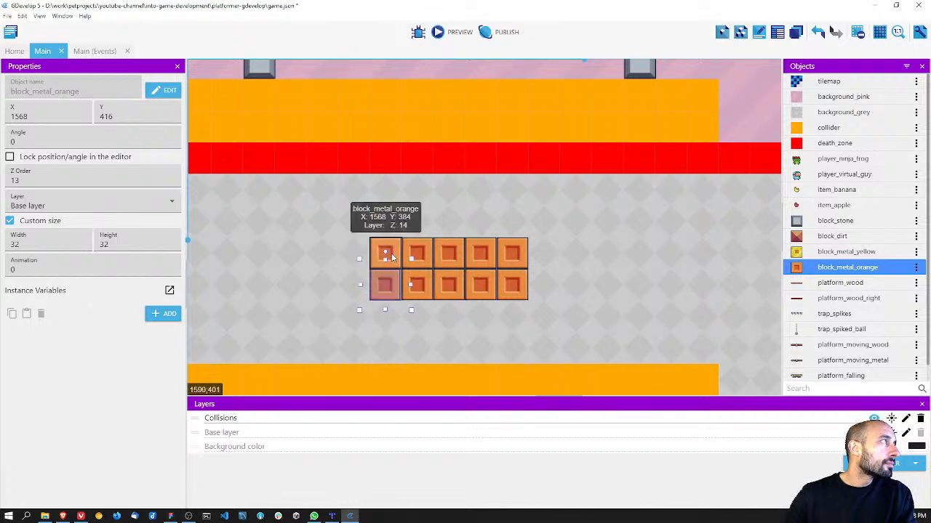
pyautogui.click(416, 283)
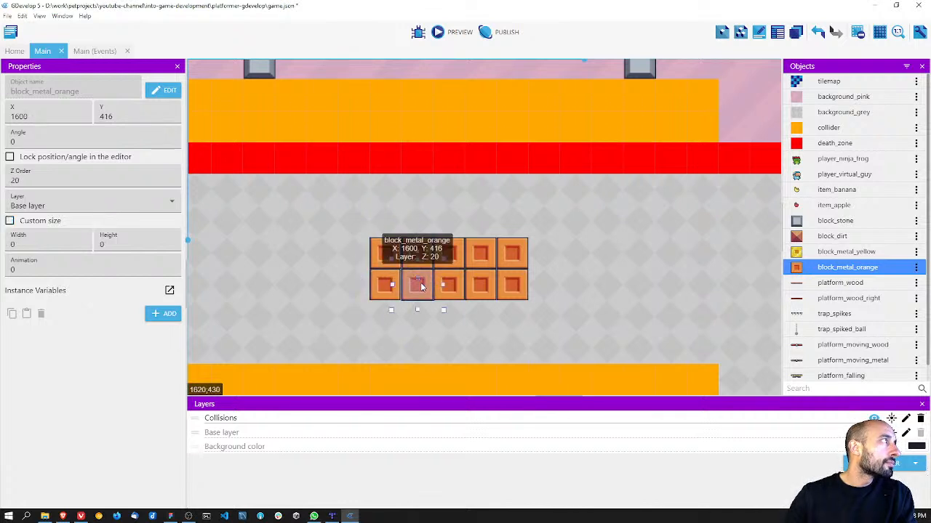
pyautogui.click(447, 255)
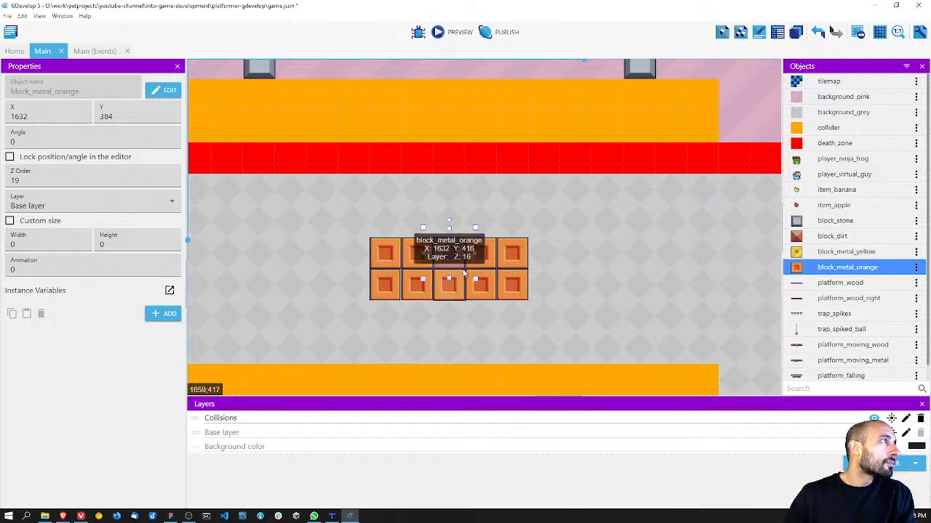
pyautogui.click(485, 288)
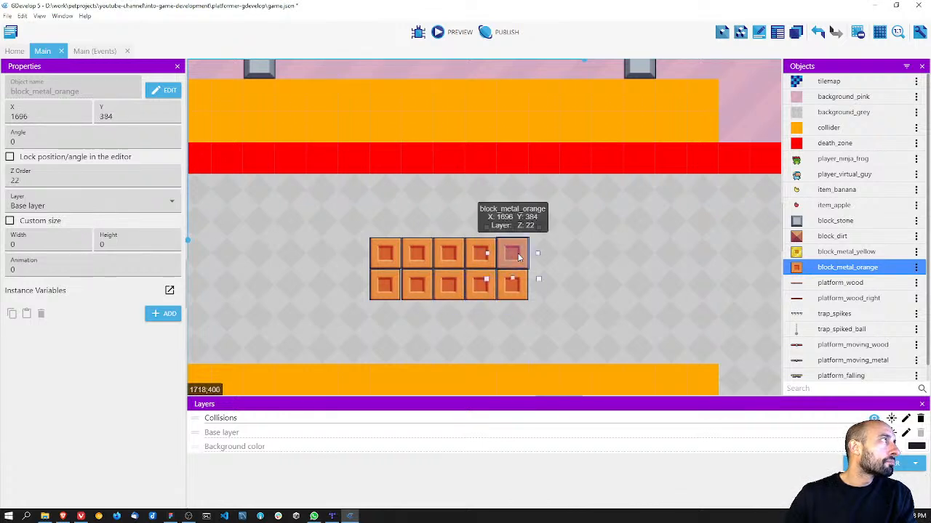
pyautogui.click(566, 285)
# Step: Nudge the second to fourth orange blocks of the lower row 1 px left to close the gap beside the first block
pyautogui.scroll(-5, 566, 285)
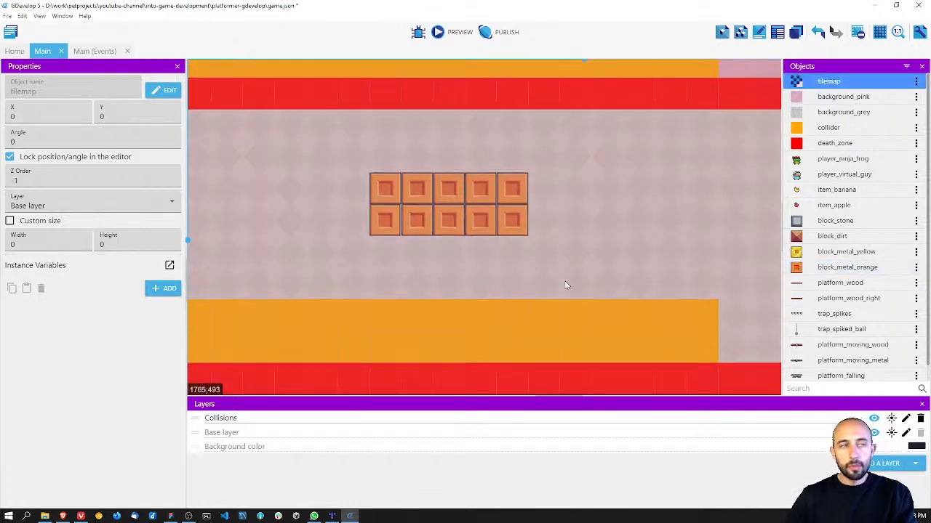
pyautogui.scroll(3, 549, 254)
pyautogui.click(377, 223)
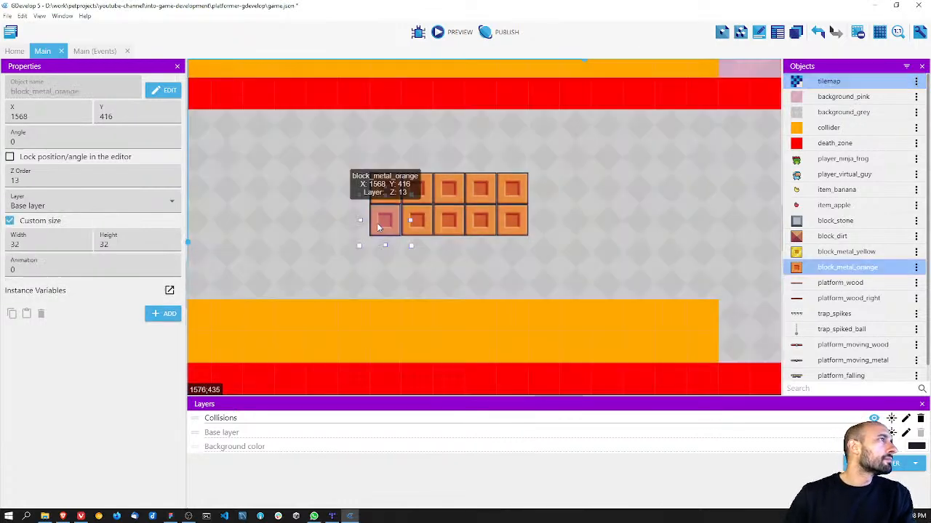
pyautogui.moveTo(421, 221); pyautogui.dragTo(449, 225)
pyautogui.click(479, 230)
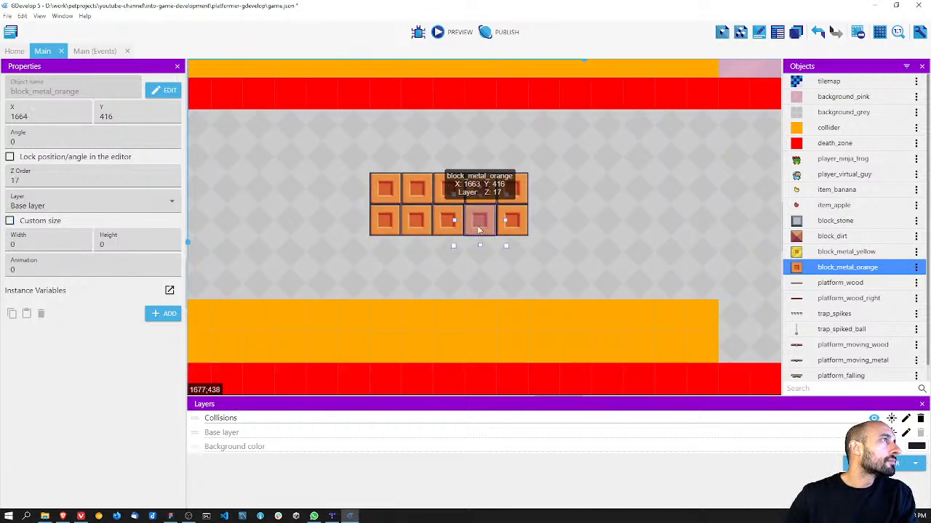
pyautogui.click(513, 224)
pyautogui.click(493, 256)
# Step: Clear the selection and save the project
pyautogui.scroll(-5, 492, 265)
pyautogui.scroll(-4, 491, 266)
pyautogui.scroll(2, 491, 265)
pyautogui.scroll(1, 490, 265)
pyautogui.click(491, 325)
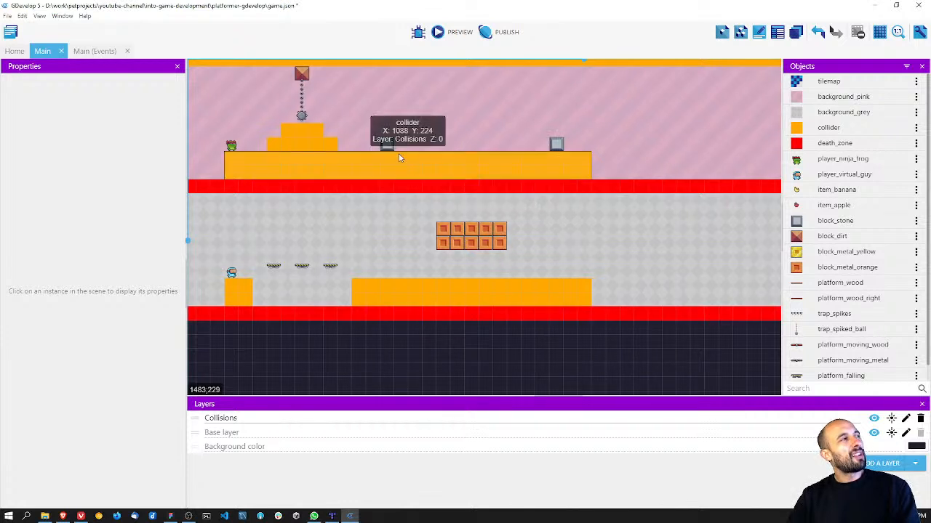
pyautogui.hotkey('ctrl', 's')
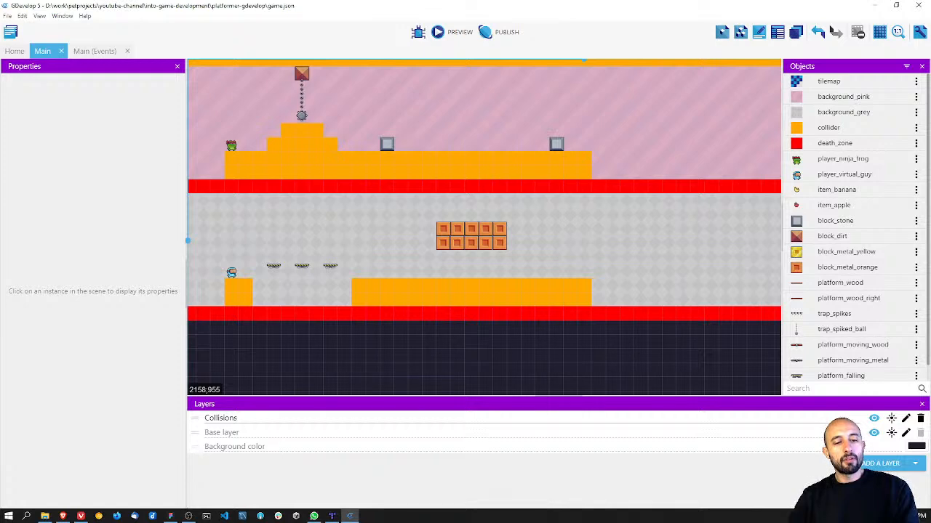
# Step: Disable ledge grabbing in the Platform behavior of block_metal_orange, apply the change and save the project
pyautogui.hotkey('alt', 'Tab')
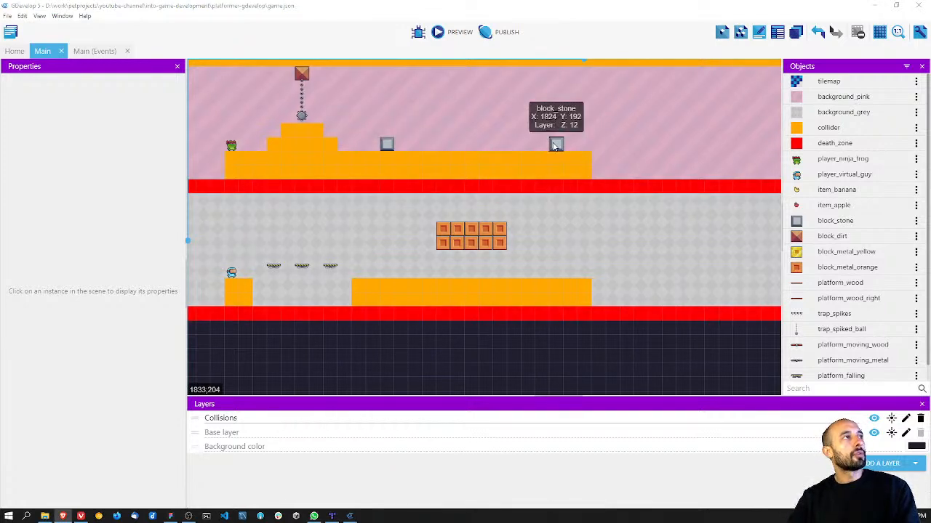
pyautogui.keyDown('ctrl'); pyautogui.scroll(-3, 555, 145); pyautogui.keyUp('ctrl')
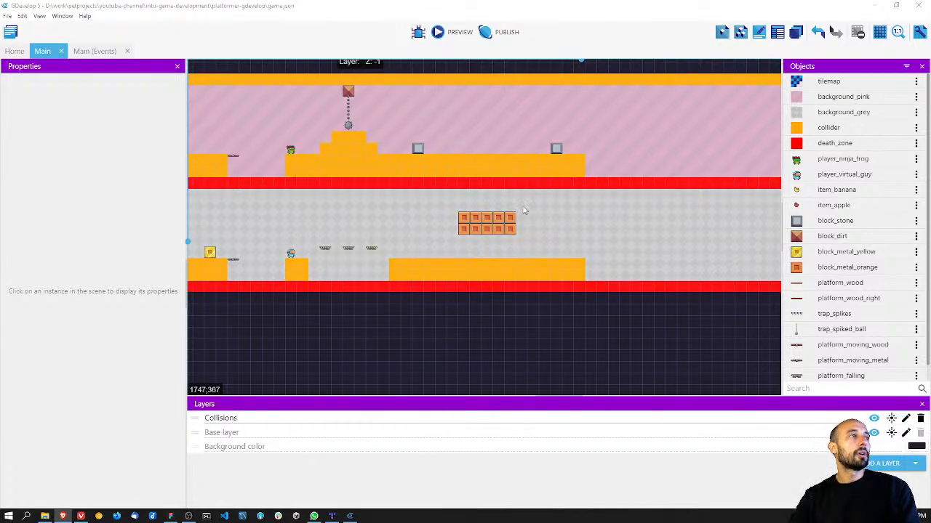
pyautogui.keyDown('ctrl'); pyautogui.scroll(5, 522, 210); pyautogui.keyUp('ctrl')
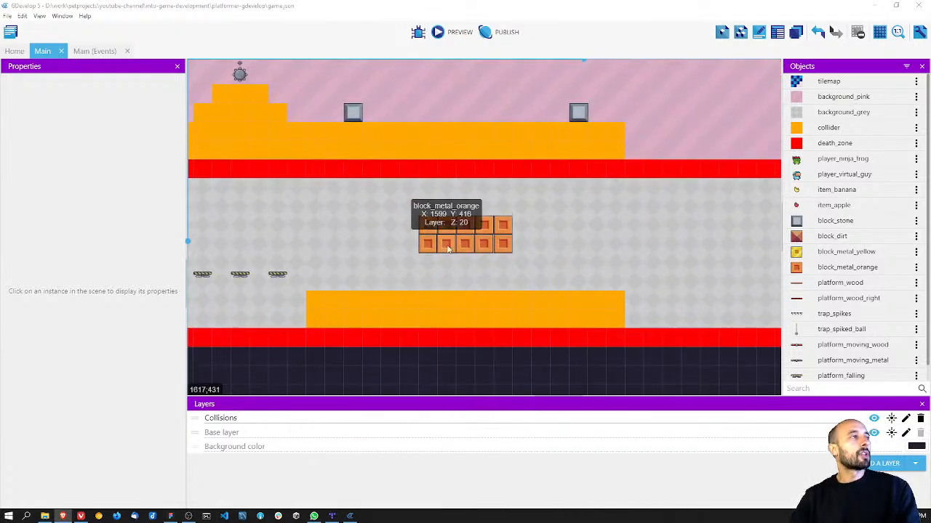
pyautogui.doubleClick(835, 269)
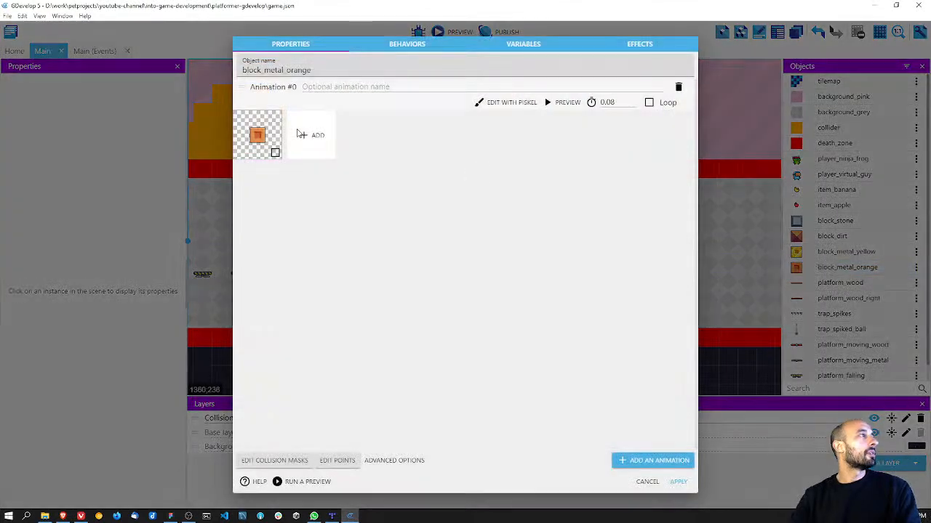
pyautogui.click(385, 44)
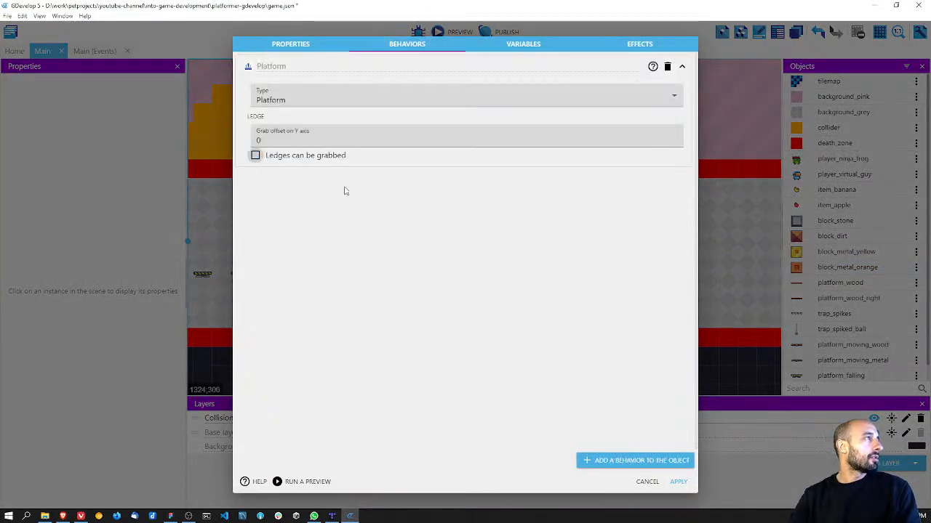
pyautogui.click(678, 483)
pyautogui.hotkey('ctrl', 's')
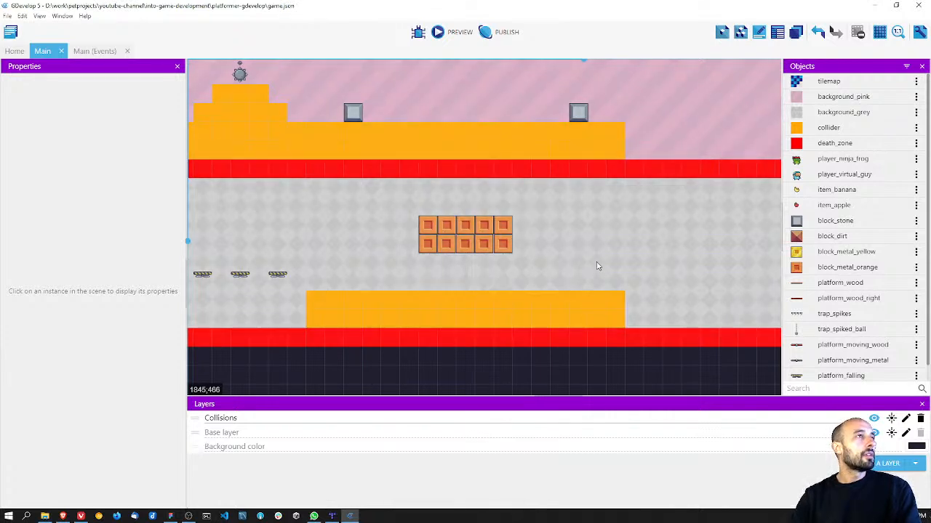
# Step: Place an apple item directly beneath the middle block of the orange group at X 1632, Y 448, and save
pyautogui.moveTo(797, 206); pyautogui.dragTo(453, 262)
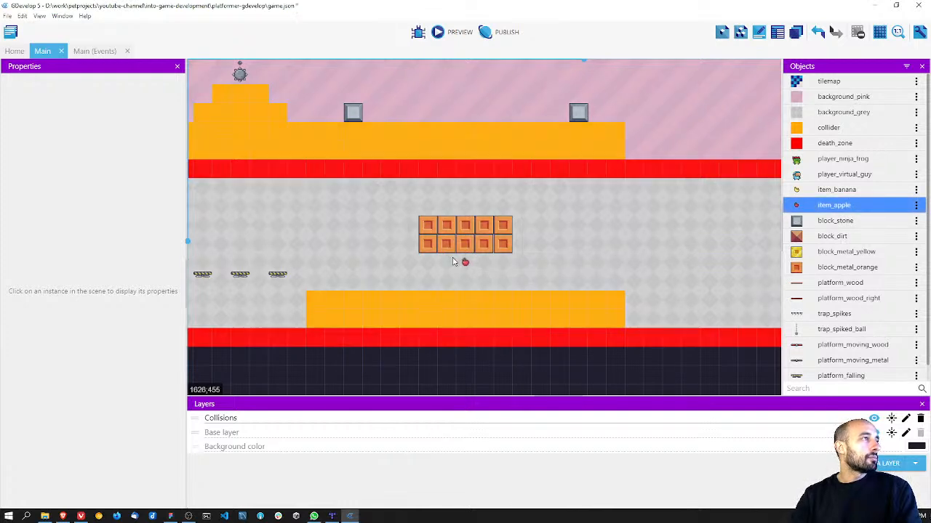
pyautogui.keyDown('ctrl'); pyautogui.scroll(-4, 575, 218); pyautogui.keyUp('ctrl')
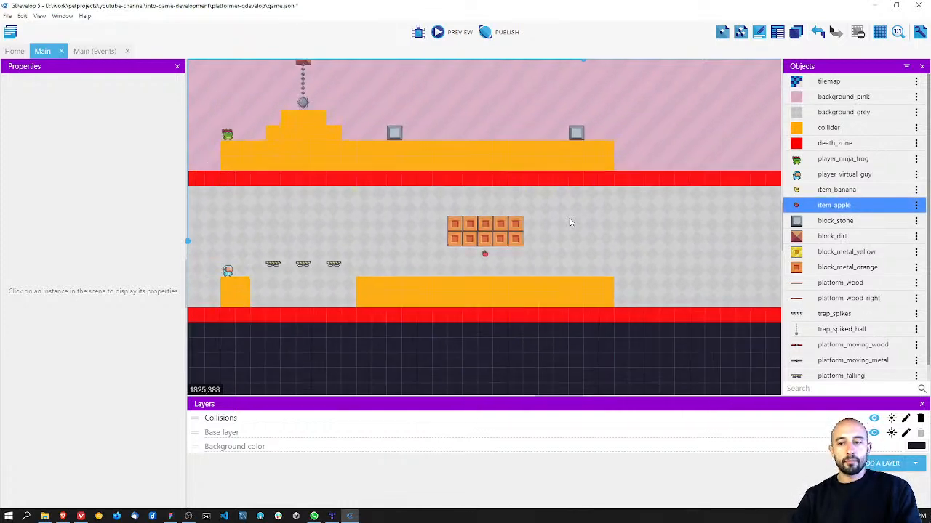
pyautogui.hotkey('ctrl', 's')
# Step: Hide the Collisions layer in the scene and close the layer list
pyautogui.scroll(2, 558, 220)
pyautogui.moveTo(558, 221); pyautogui.dragTo(554, 241, button='middle')
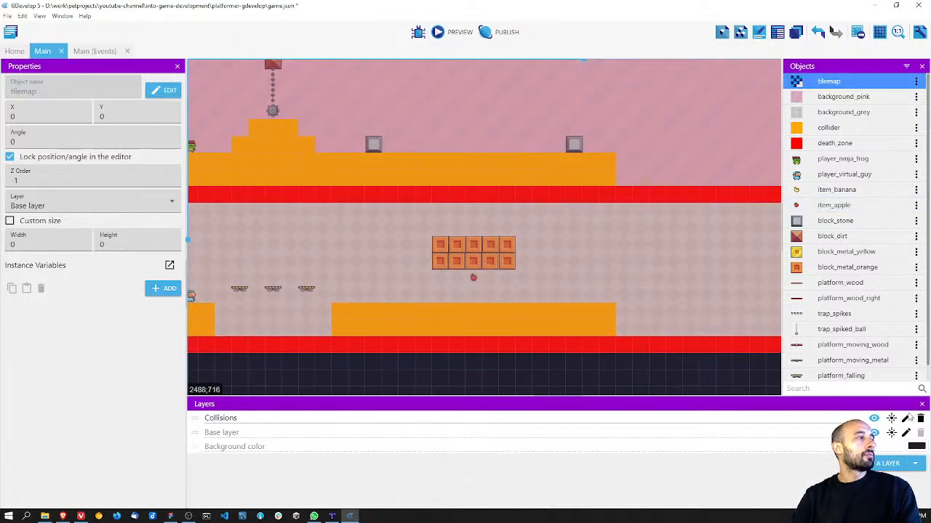
pyautogui.click(874, 419)
pyautogui.click(921, 405)
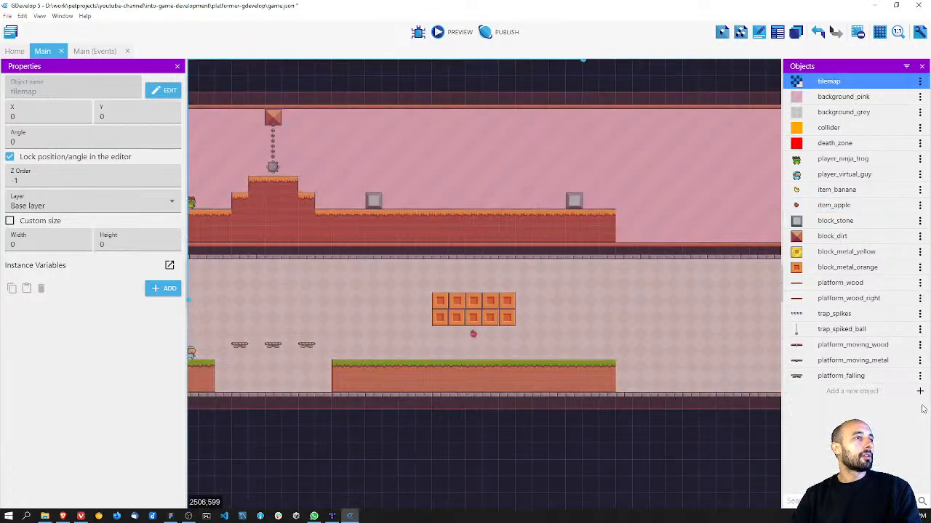
# Step: Create a new Sprite object named enemy_plant
pyautogui.click(848, 391)
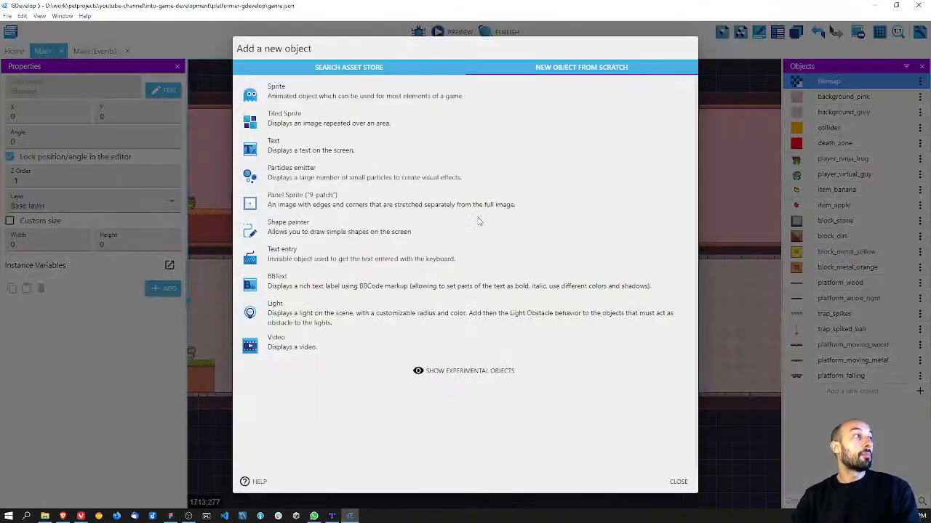
pyautogui.click(320, 93)
pyautogui.moveTo(295, 69); pyautogui.dragTo(236, 69)
pyautogui.write('enemy_plant')
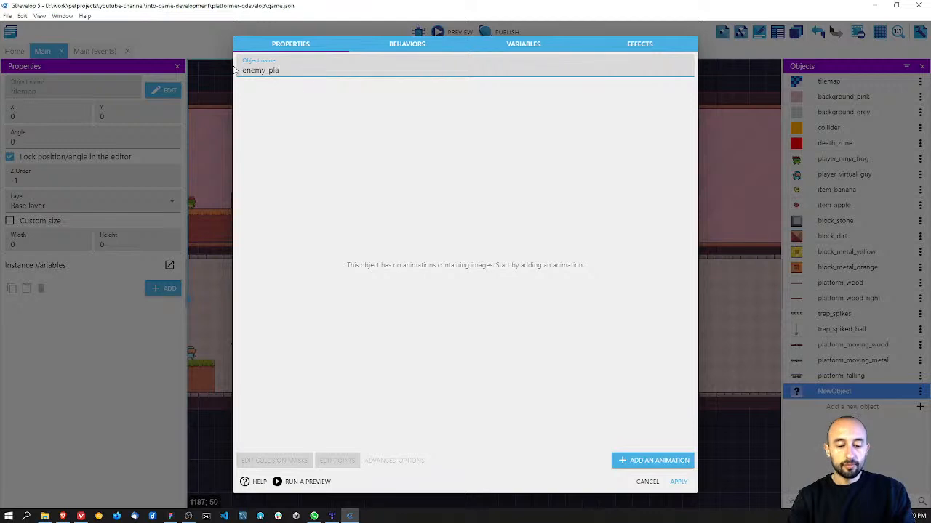
# Step: Add a looping animation named idle to enemy_plant, using frames 1.png to 11.png from the assets/enemies/plant/idle folder
pyautogui.click(668, 463)
pyautogui.click(320, 86)
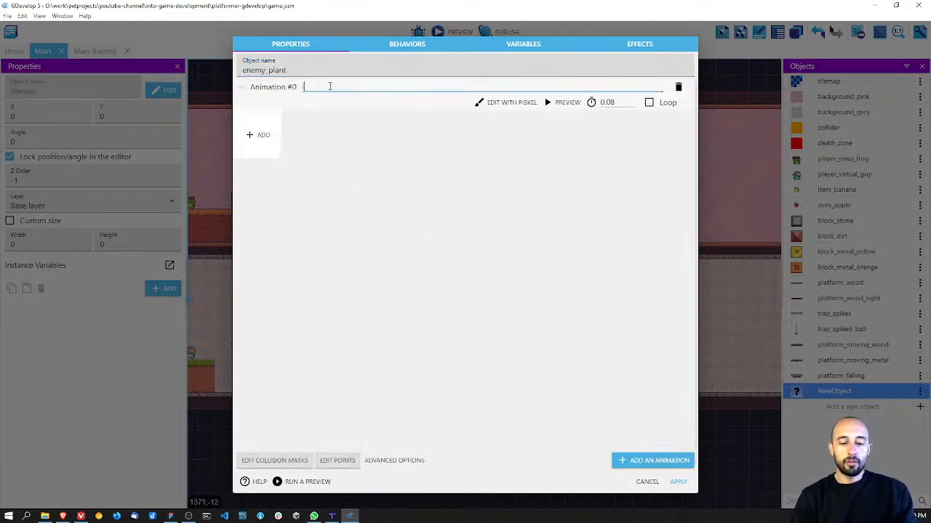
pyautogui.click(258, 135)
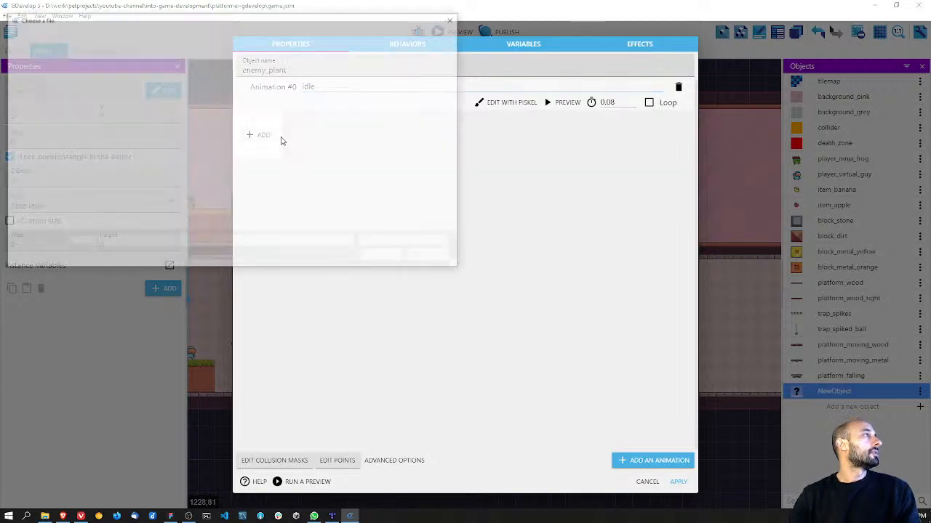
pyautogui.click(221, 36)
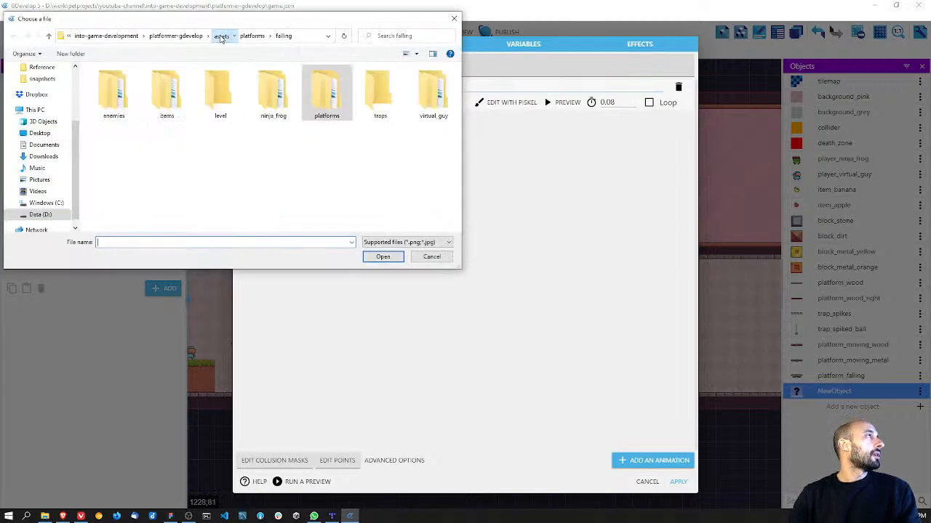
pyautogui.doubleClick(113, 91)
pyautogui.click(106, 85)
pyautogui.doubleClick(106, 85)
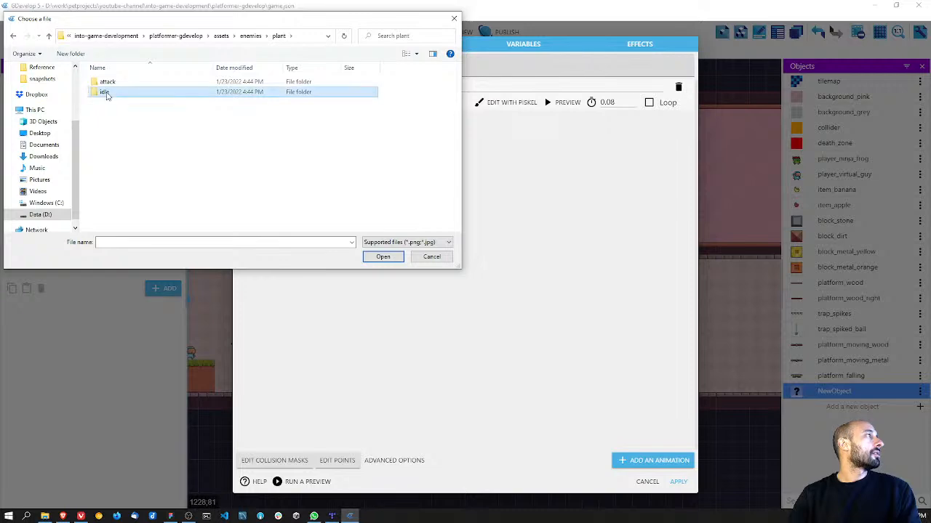
pyautogui.doubleClick(106, 90)
pyautogui.click(111, 100)
pyautogui.keyDown('shift'); pyautogui.click(272, 164); pyautogui.keyUp('shift')
pyautogui.click(383, 256)
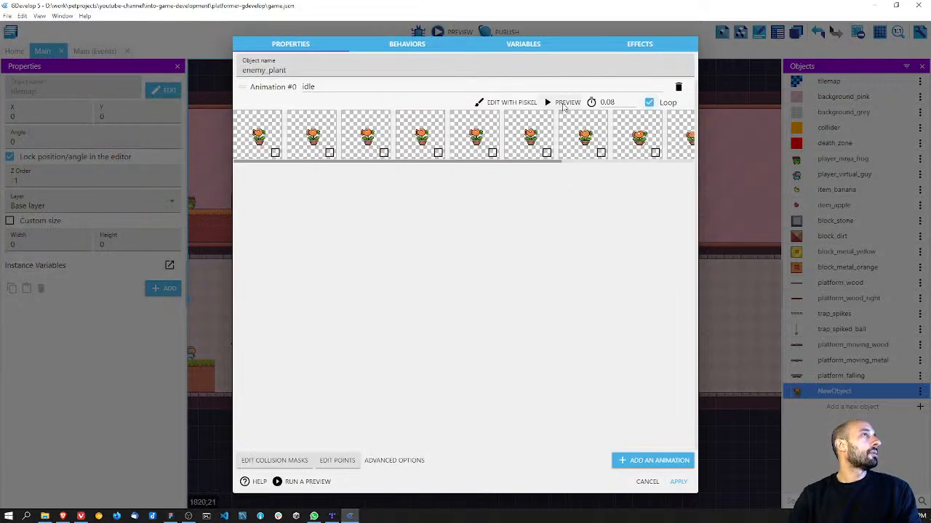
# Step: Preview the plant's idle animation and save the project
pyautogui.click(564, 102)
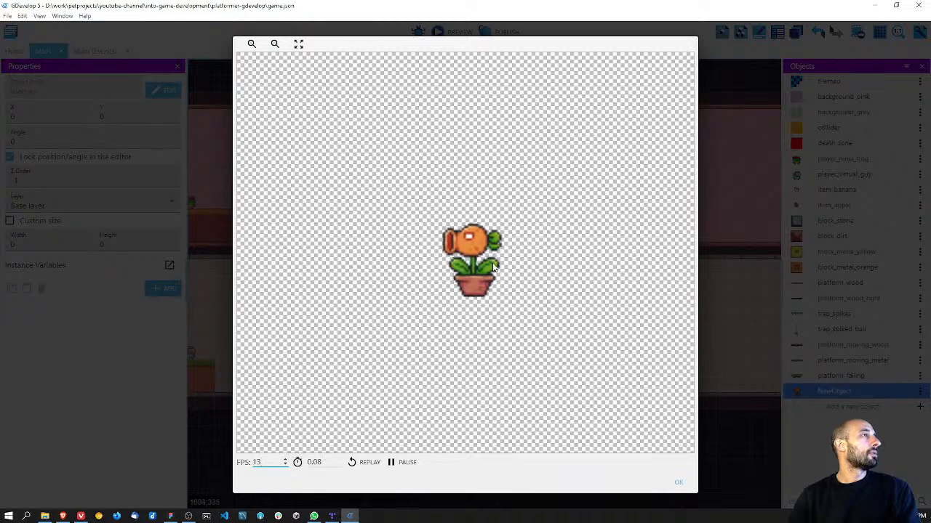
pyautogui.click(679, 482)
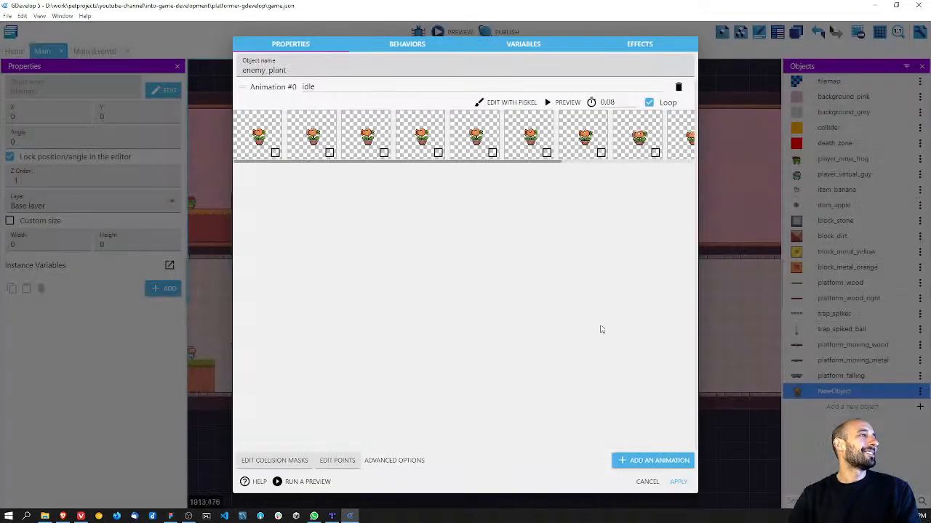
pyautogui.hotkey('ctrl', 's')
# Step: Add a second animation named attack to enemy_plant, using frames 1.png to 8.png from the assets/enemies/plant/attack folder
pyautogui.click(653, 461)
pyautogui.click(353, 172)
pyautogui.write('attack')
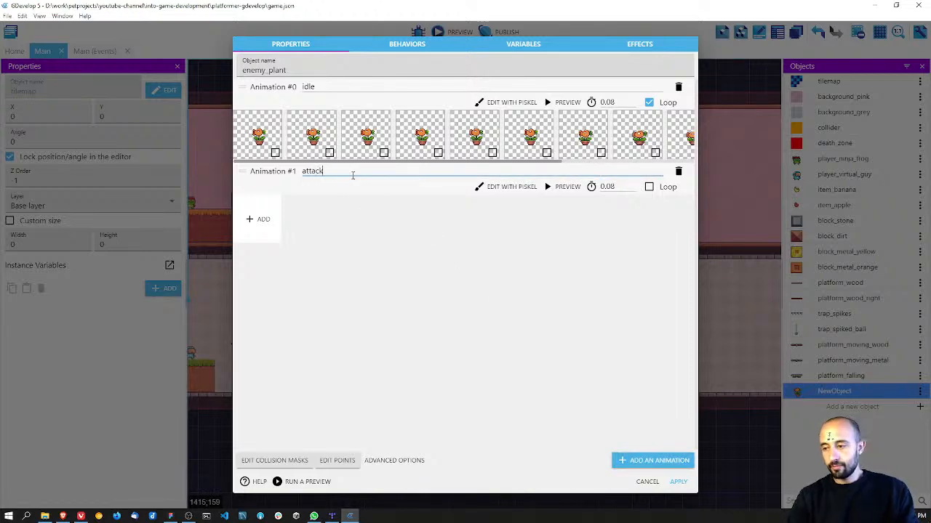
pyautogui.click(255, 218)
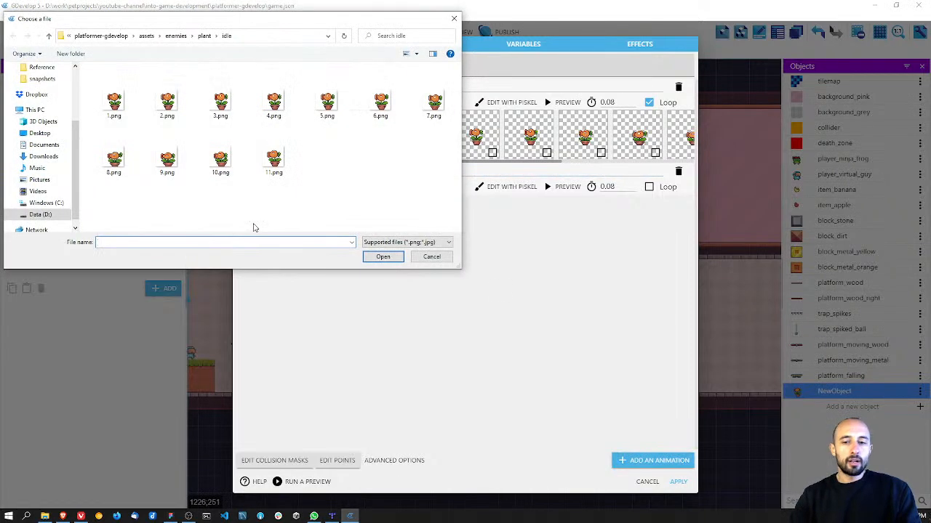
pyautogui.click(205, 36)
pyautogui.doubleClick(108, 82)
pyautogui.click(115, 98)
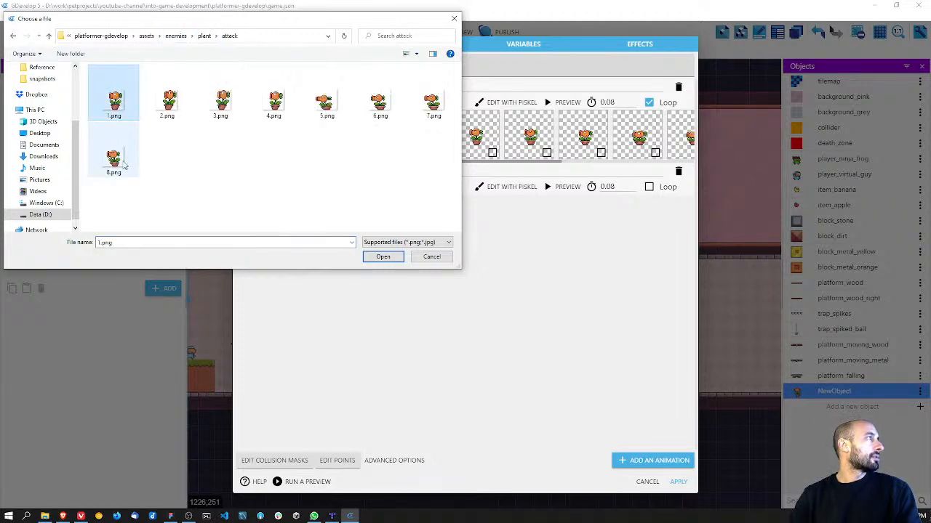
pyautogui.keyDown('shift'); pyautogui.click(114, 161); pyautogui.keyUp('shift')
pyautogui.click(388, 257)
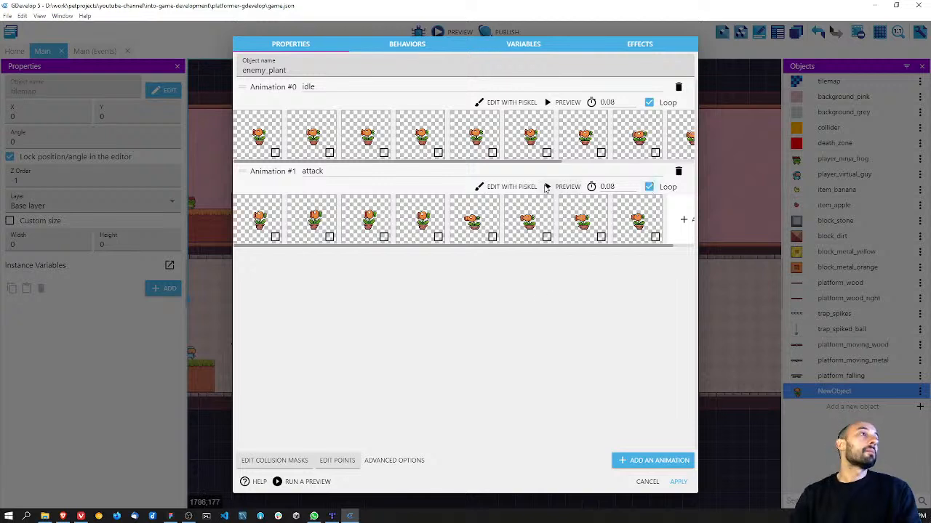
# Step: Preview the attack animation, turn off its looping, and apply the enemy_plant object's settings
pyautogui.click(546, 187)
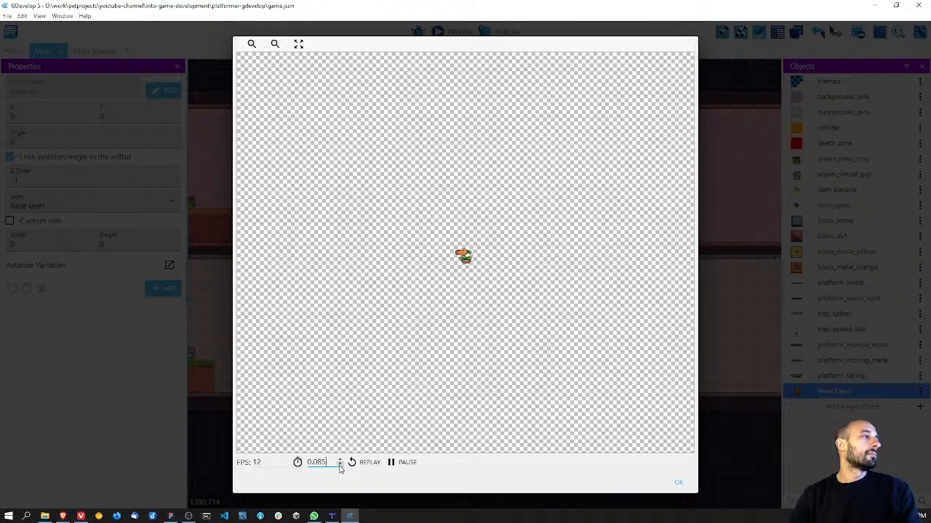
pyautogui.click(679, 483)
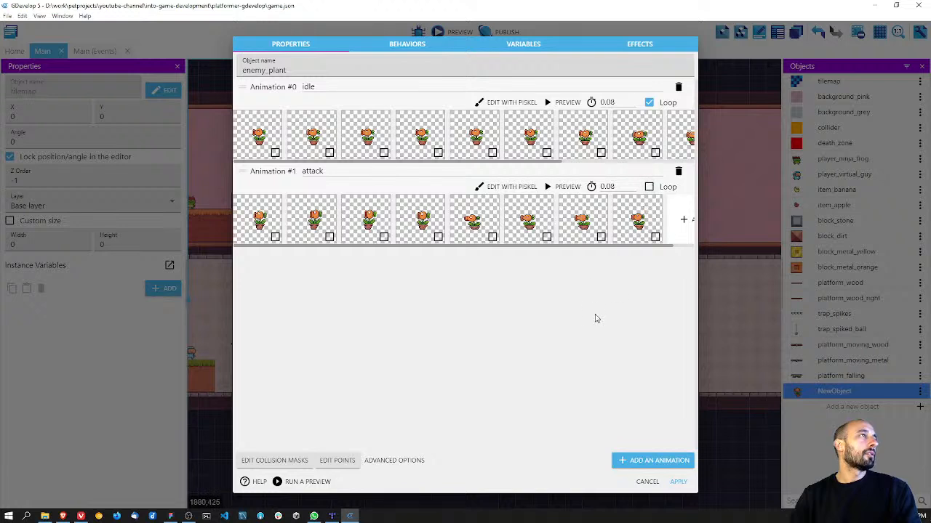
pyautogui.hotkey('ctrl', 's')
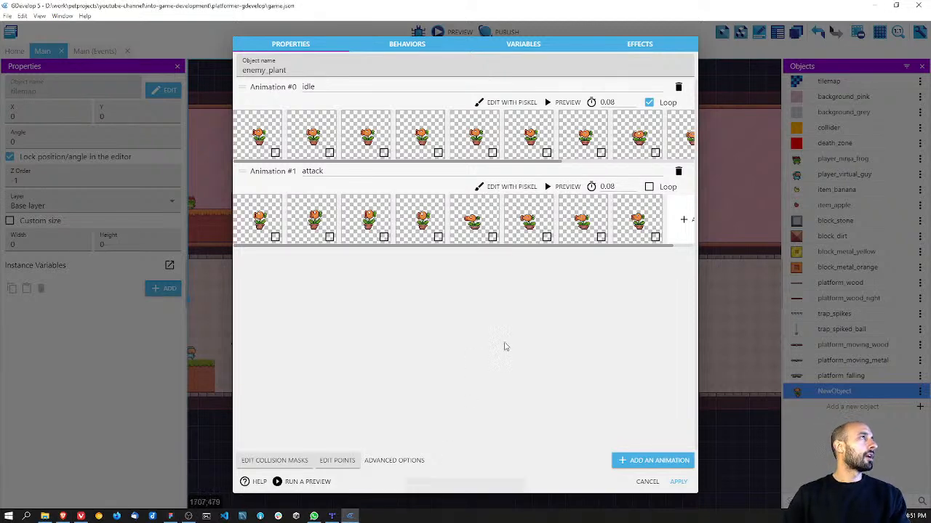
pyautogui.hotkey('ctrl', 's')
pyautogui.click(677, 482)
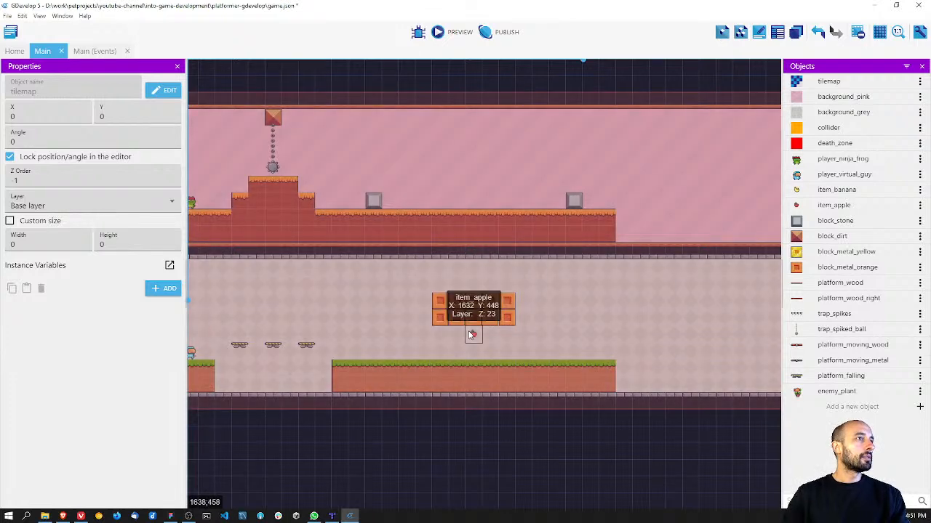
# Step: Place enemy_plant above the pink level's ground near the far stone block and shift it to X 1748, Y 160
pyautogui.moveTo(837, 391); pyautogui.dragTo(544, 196)
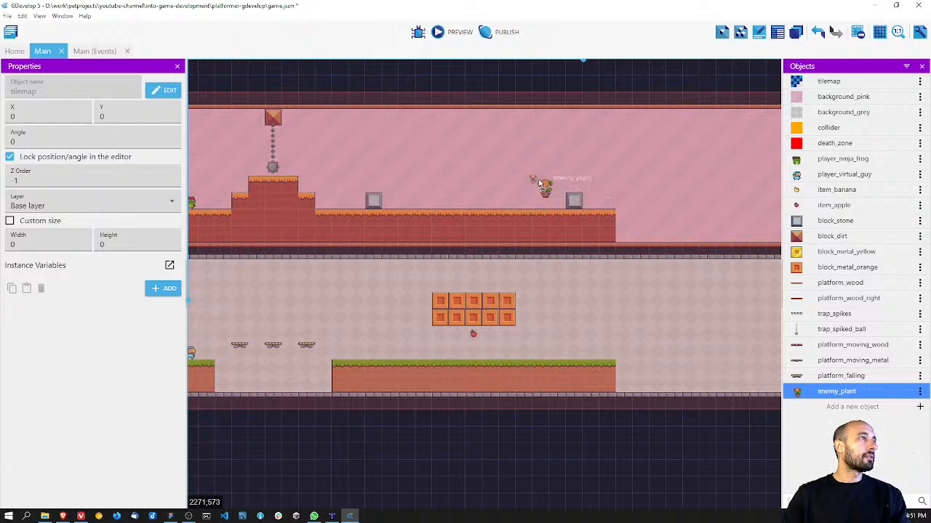
pyautogui.scroll(2, 559, 198)
pyautogui.keyDown('ctrl'); pyautogui.scroll(2, 574, 279); pyautogui.keyUp('ctrl')
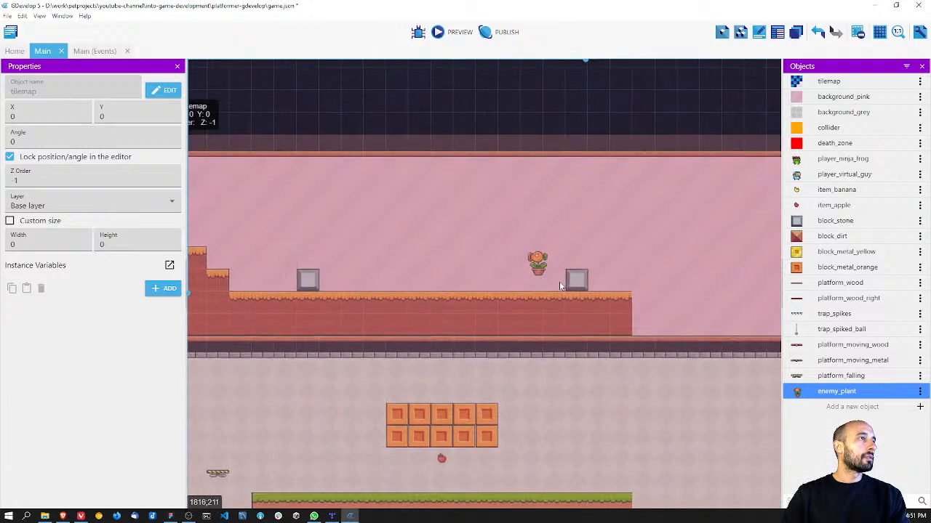
pyautogui.click(531, 266)
pyautogui.moveTo(536, 259); pyautogui.dragTo(527, 260)
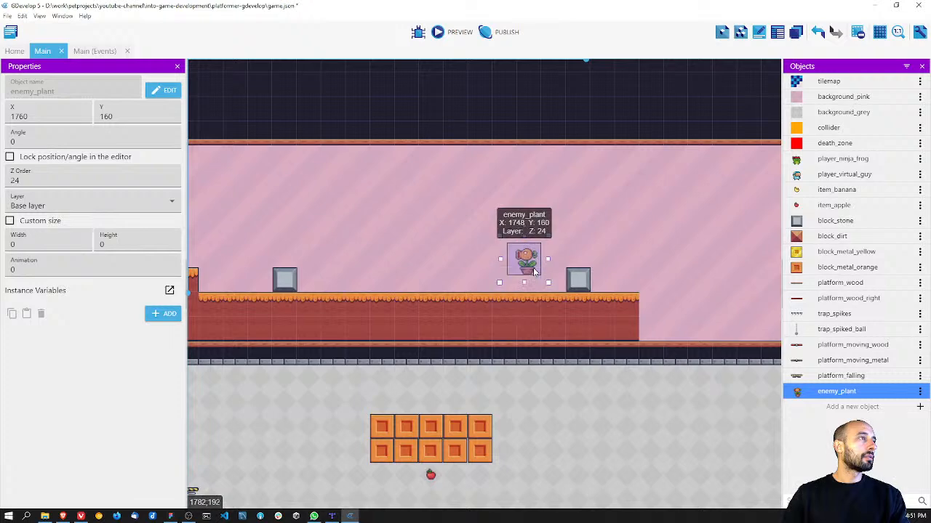
# Step: Lower the plant onto the orange-topped ground beside the stone block at X 1748, Y 182
pyautogui.scroll(2, 547, 358)
pyautogui.scroll(4, 577, 371)
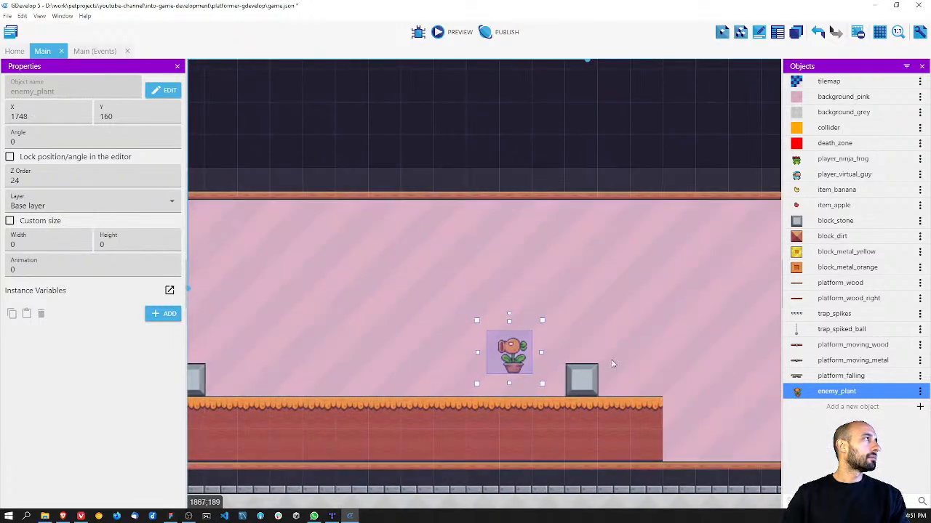
pyautogui.moveTo(597, 388); pyautogui.dragTo(540, 266, button='middle')
pyautogui.click(448, 230)
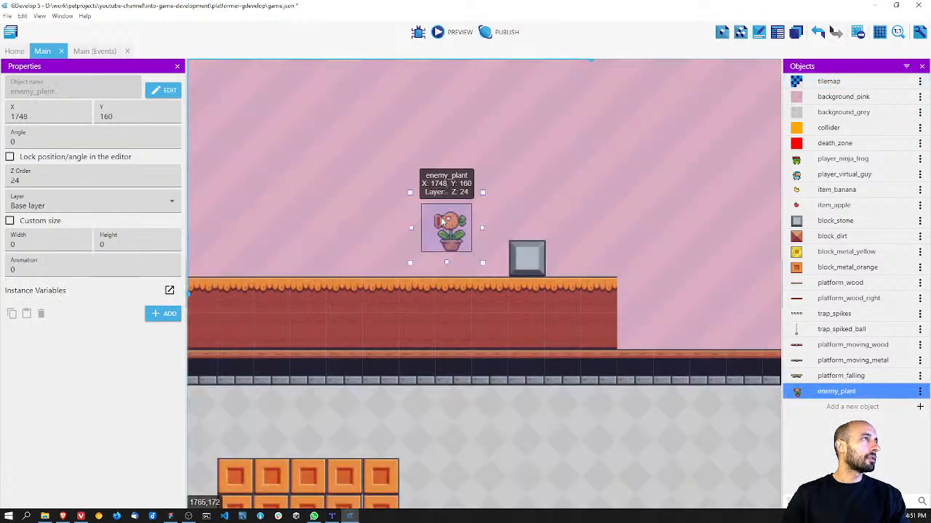
pyautogui.doubleClick(813, 393)
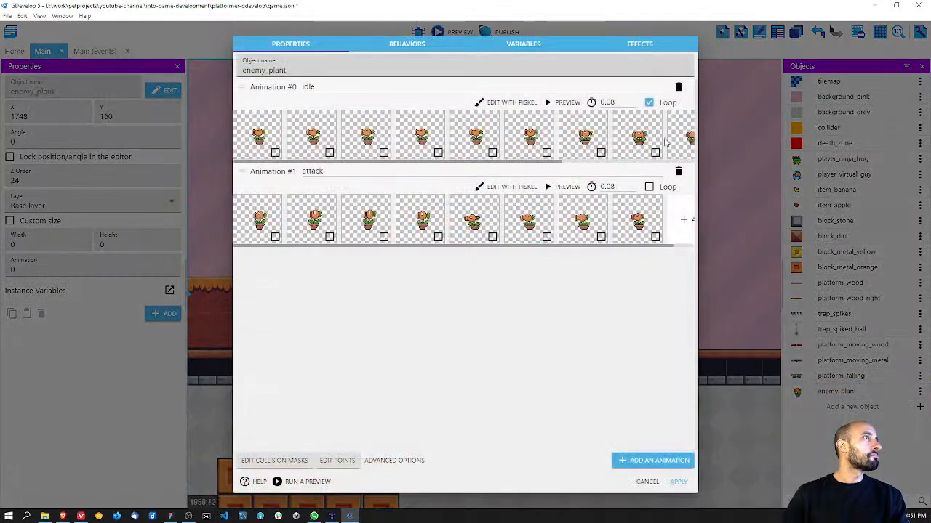
pyautogui.click(651, 481)
pyautogui.moveTo(459, 231); pyautogui.dragTo(456, 277)
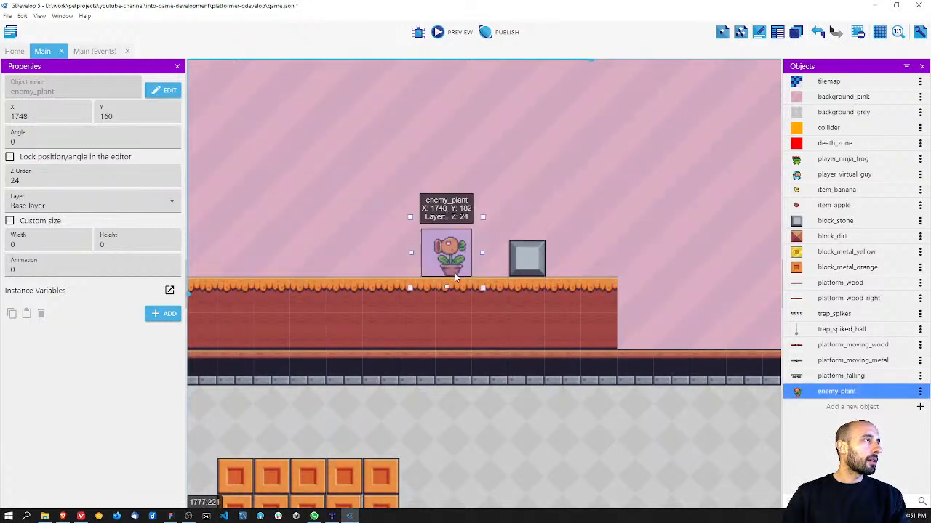
pyautogui.click(475, 313)
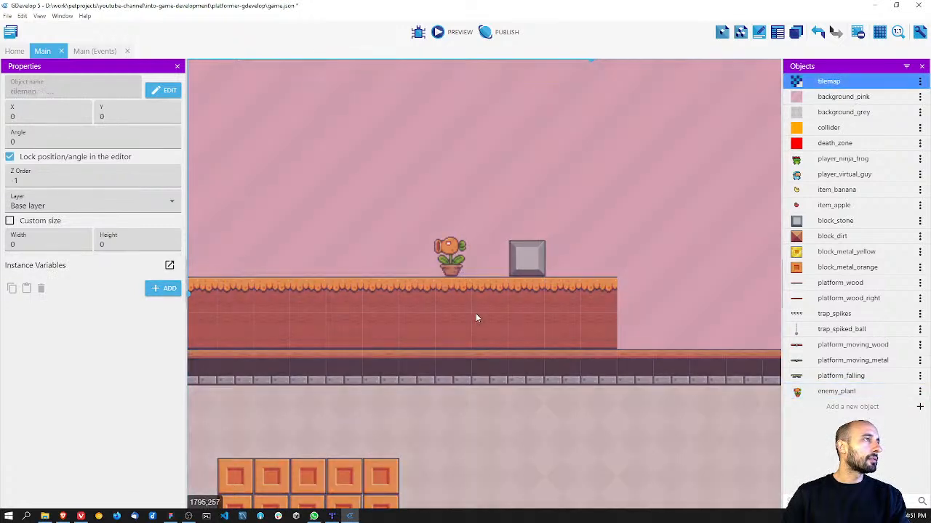
# Step: Save the project with the plant enemy in place
pyautogui.scroll(-3, 476, 313)
pyautogui.scroll(-5, 476, 318)
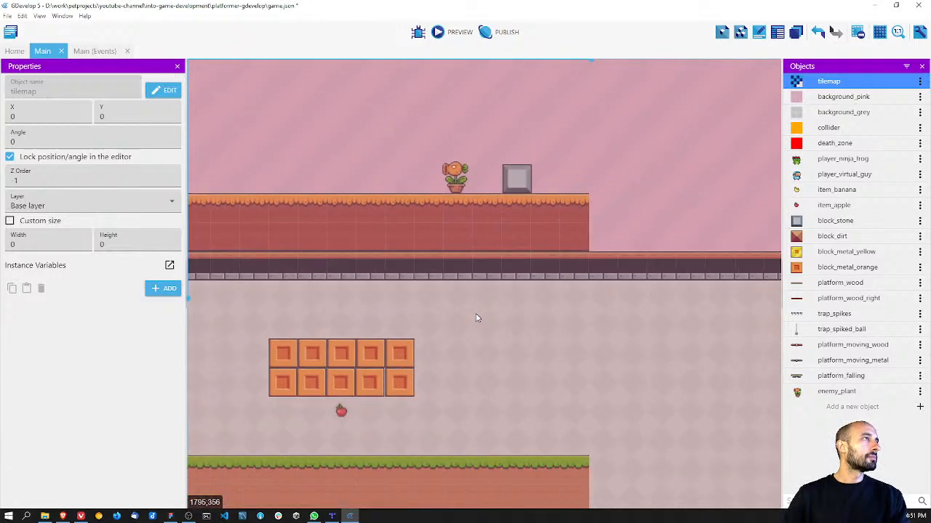
pyautogui.moveTo(476, 317); pyautogui.dragTo(553, 285, button='middle')
pyautogui.scroll(-2, 553, 285)
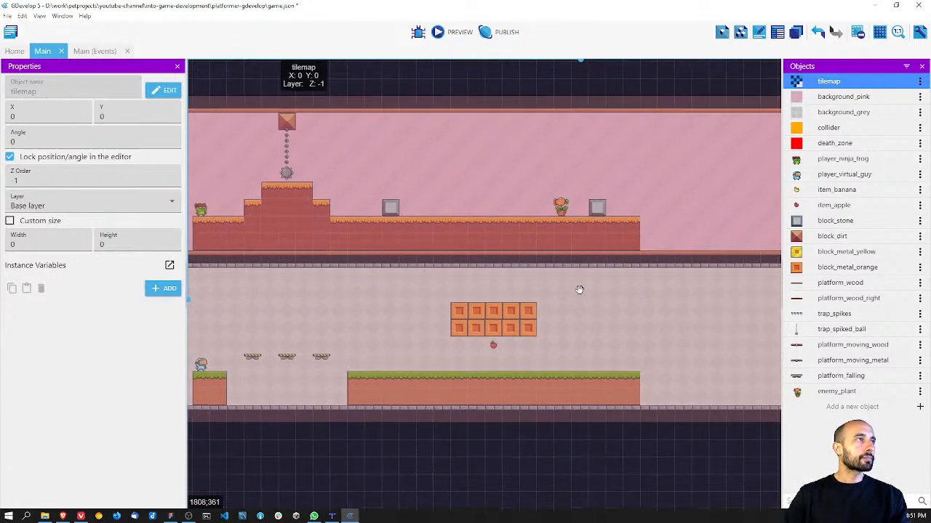
pyautogui.scroll(4, 567, 312)
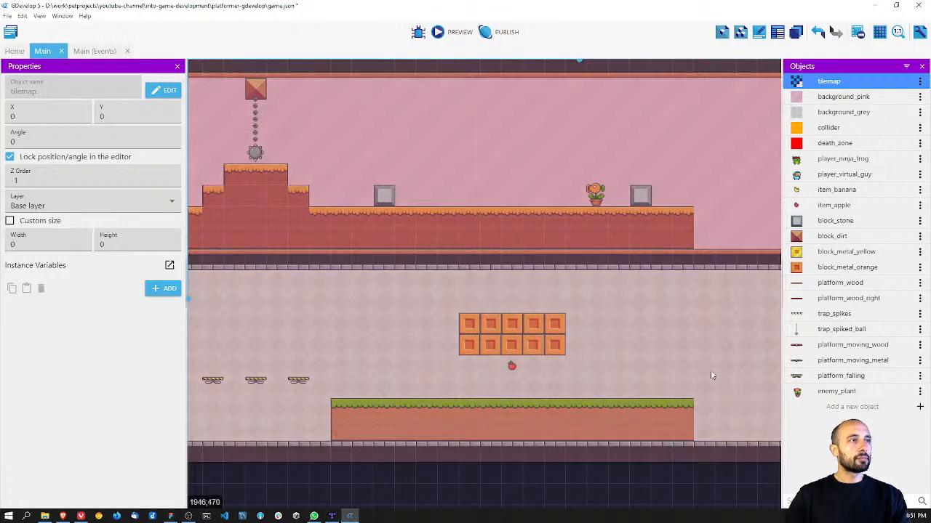
pyautogui.hotkey('ctrl', 's')
# Step: Create a new sprite object named trap_saw and give it an animation named idle
pyautogui.click(842, 408)
pyautogui.click(329, 87)
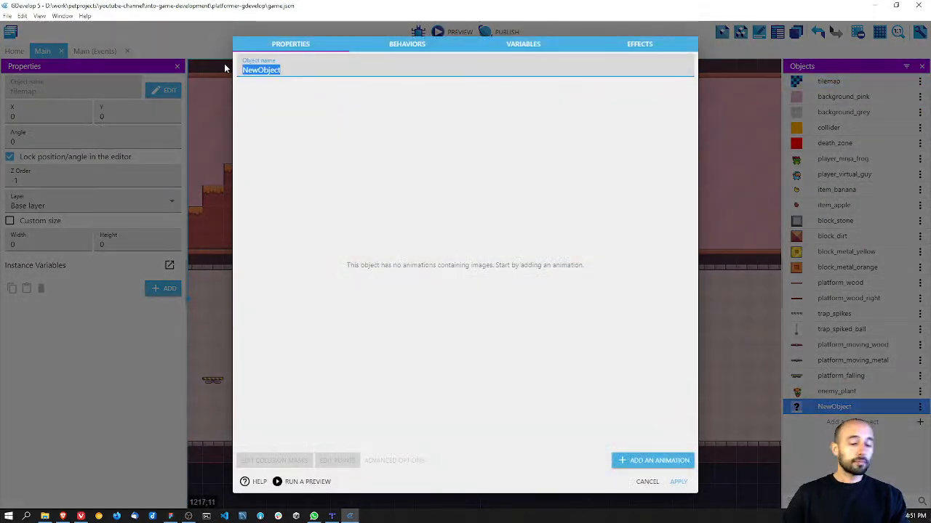
pyautogui.write('trap_saw')
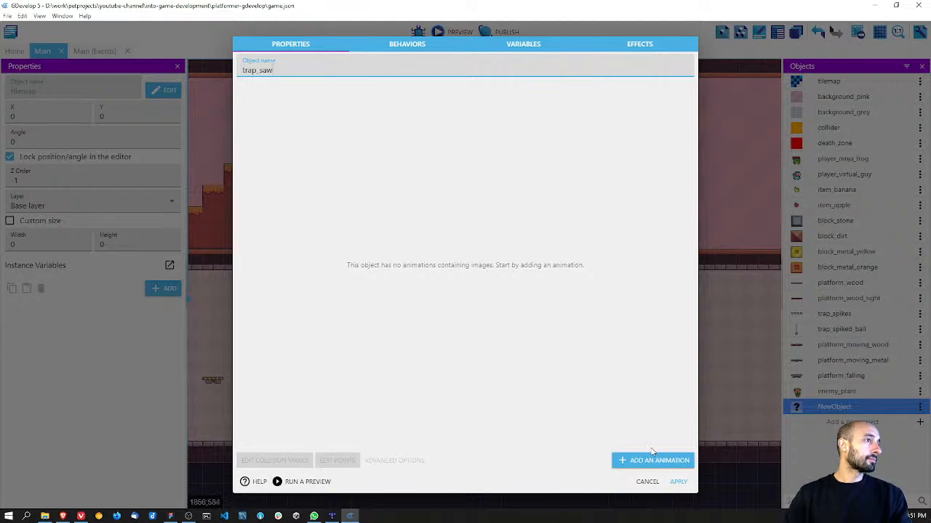
pyautogui.click(654, 460)
pyautogui.click(326, 87)
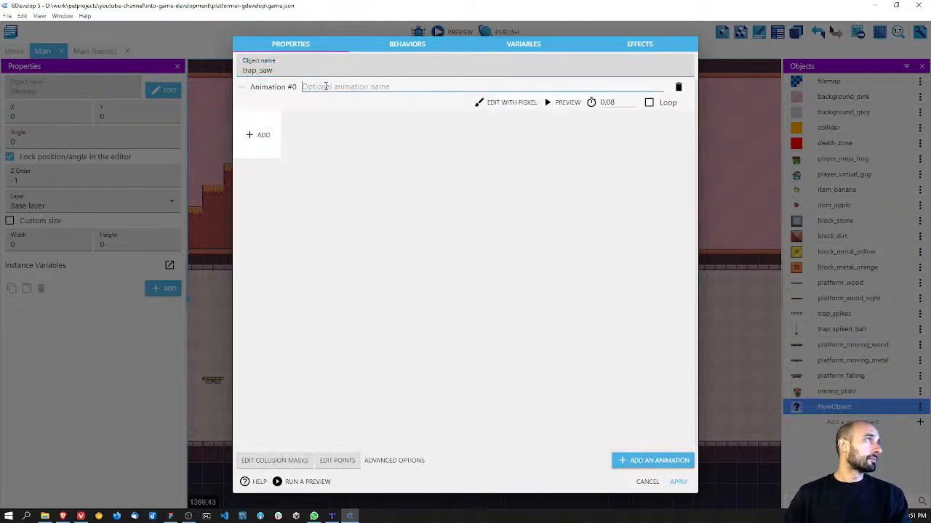
pyautogui.write('idle')
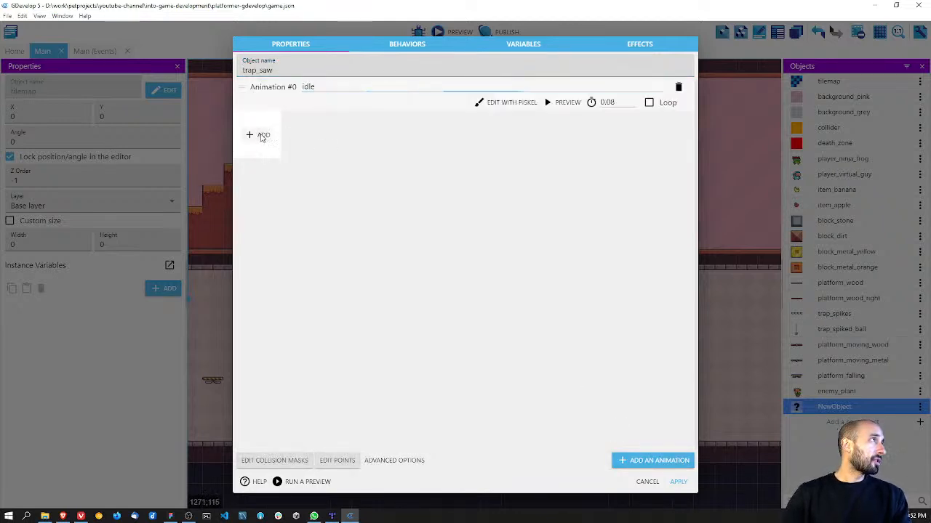
# Step: Add frames 1.png to 8.png from the assets/traps/saw folder to the idle animation
pyautogui.click(262, 134)
pyautogui.click(175, 36)
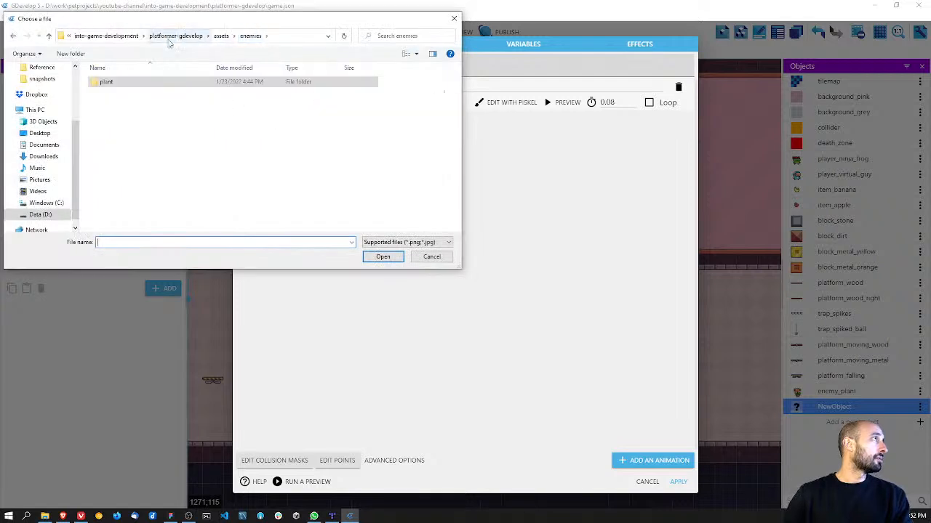
pyautogui.click(155, 37)
pyautogui.doubleClick(125, 102)
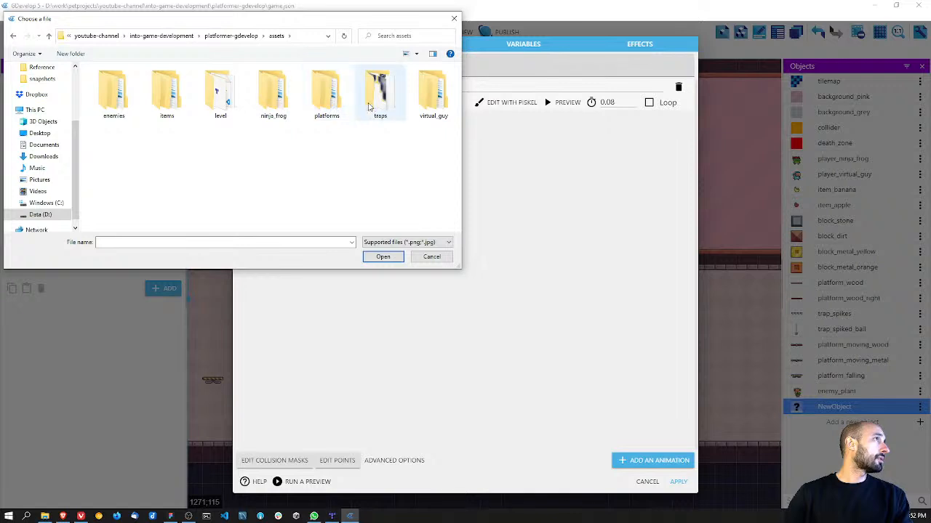
pyautogui.doubleClick(372, 106)
pyautogui.doubleClick(113, 93)
pyautogui.click(114, 109)
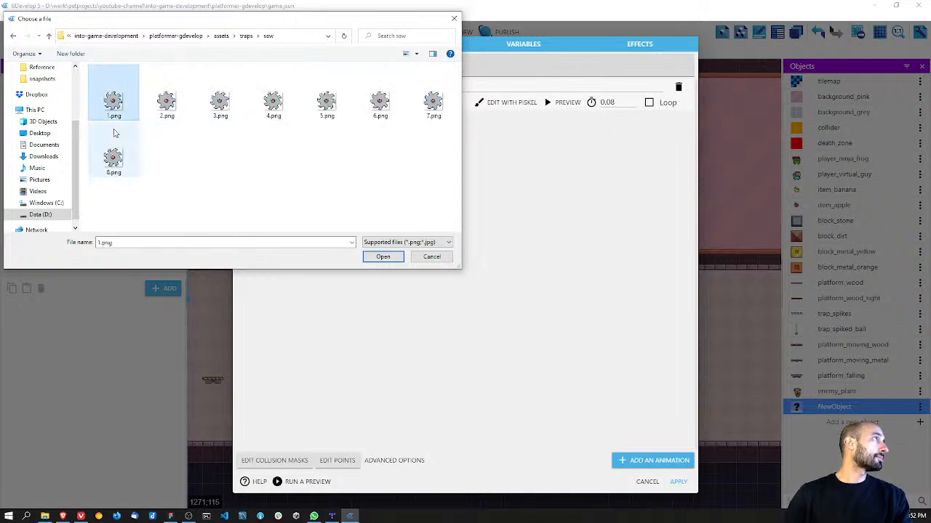
pyautogui.keyDown('shift'); pyautogui.click(113, 157); pyautogui.keyUp('shift')
pyautogui.click(383, 257)
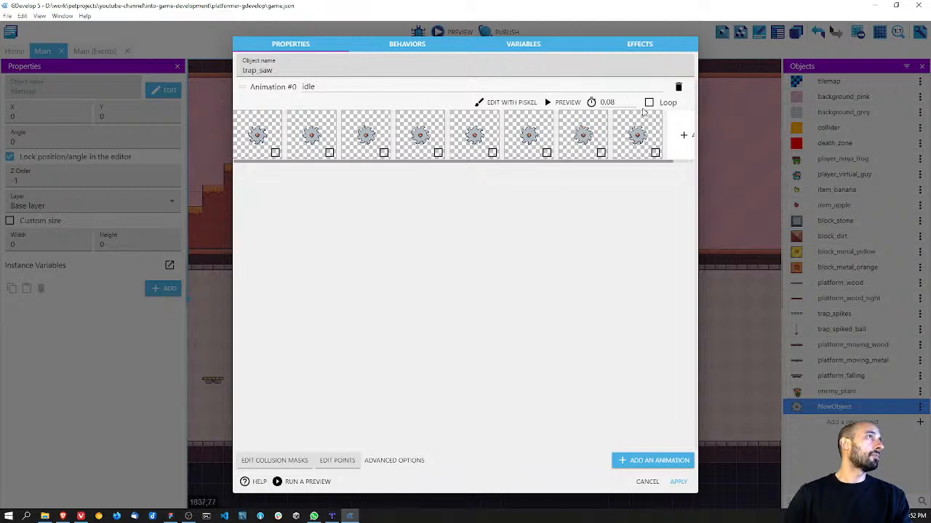
# Step: Preview the saw's idle animation, then apply the trap_saw object's settings and save the project
pyautogui.click(550, 104)
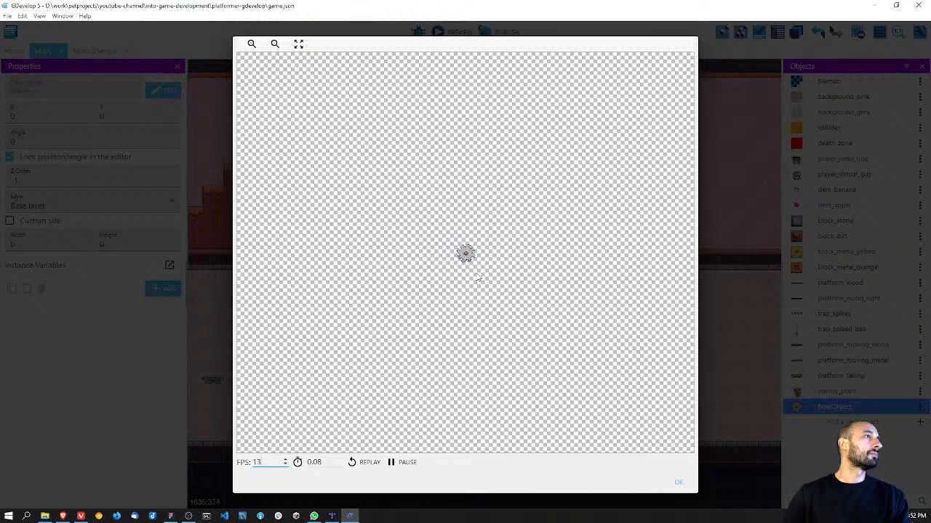
pyautogui.scroll(5, 471, 270)
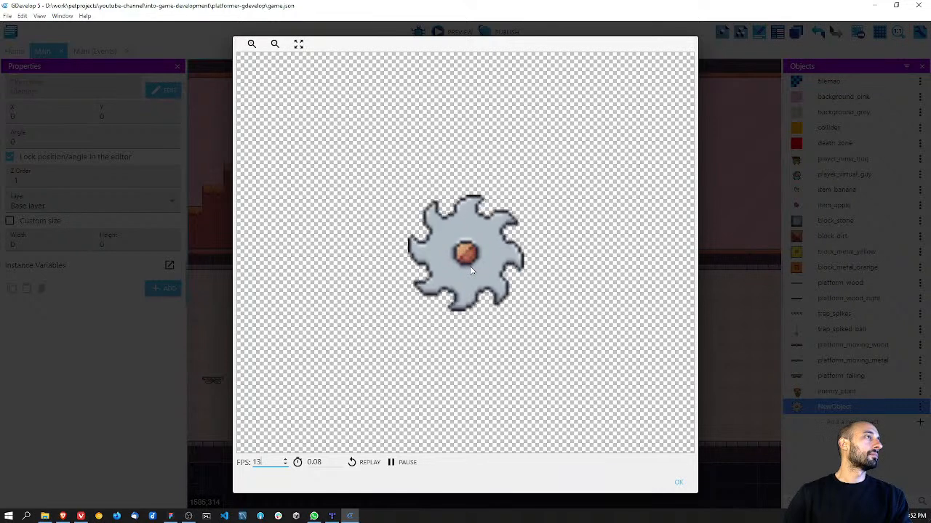
pyautogui.scroll(-5, 471, 271)
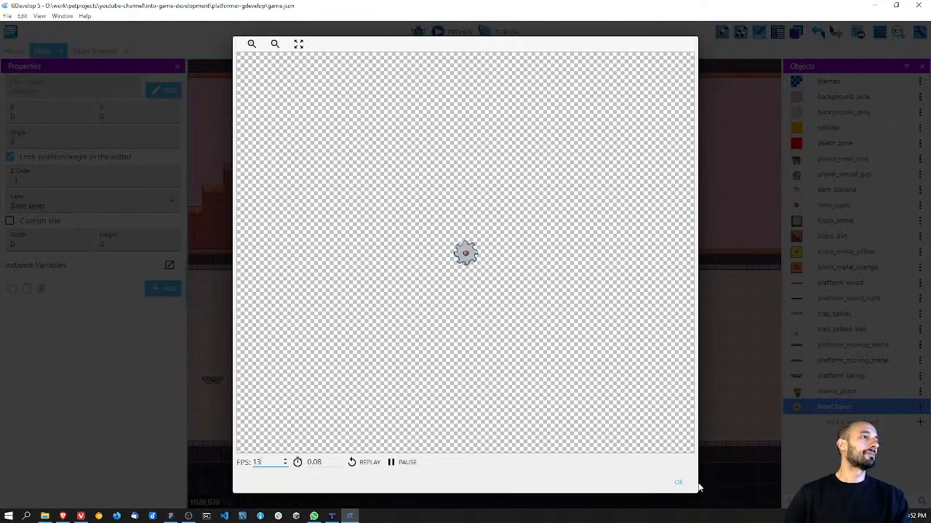
pyautogui.click(678, 481)
pyautogui.click(677, 482)
pyautogui.hotkey('ctrl', 's')
# Step: Place a trap_saw beside the upper row of orange metal blocks in the grey level at X 1728, Y 384
pyautogui.moveTo(814, 412); pyautogui.dragTo(574, 320)
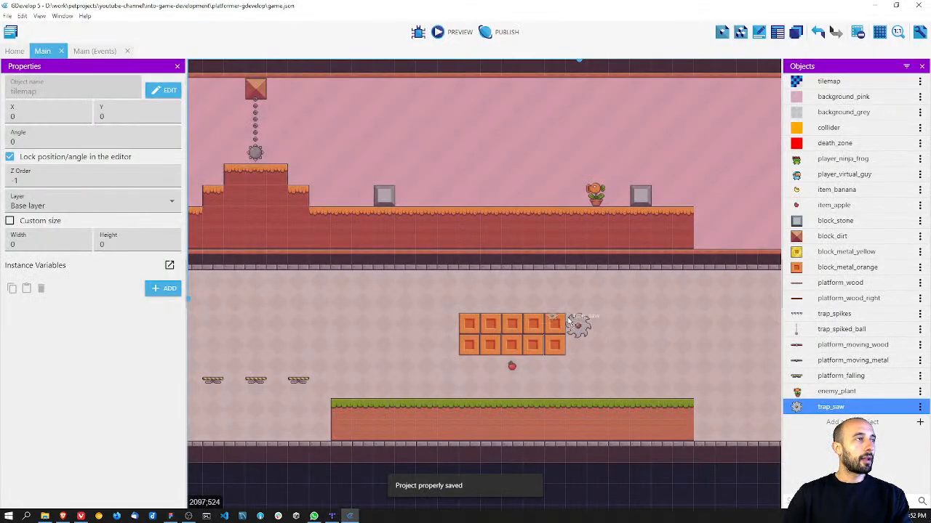
pyautogui.scroll(1, 586, 330)
pyautogui.scroll(1, 586, 331)
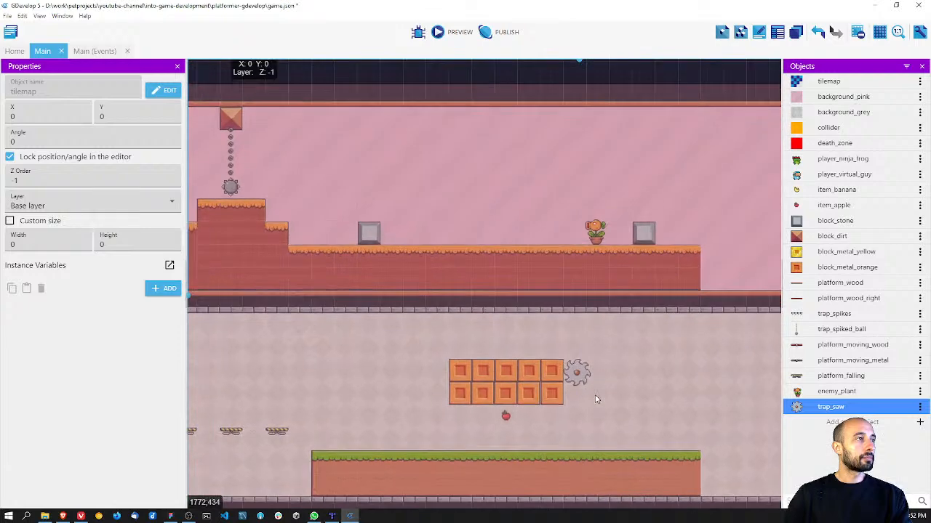
pyautogui.keyDown('ctrl'); pyautogui.scroll(3, 582, 373); pyautogui.keyUp('ctrl')
pyautogui.keyDown('ctrl'); pyautogui.scroll(2, 586, 374); pyautogui.keyUp('ctrl')
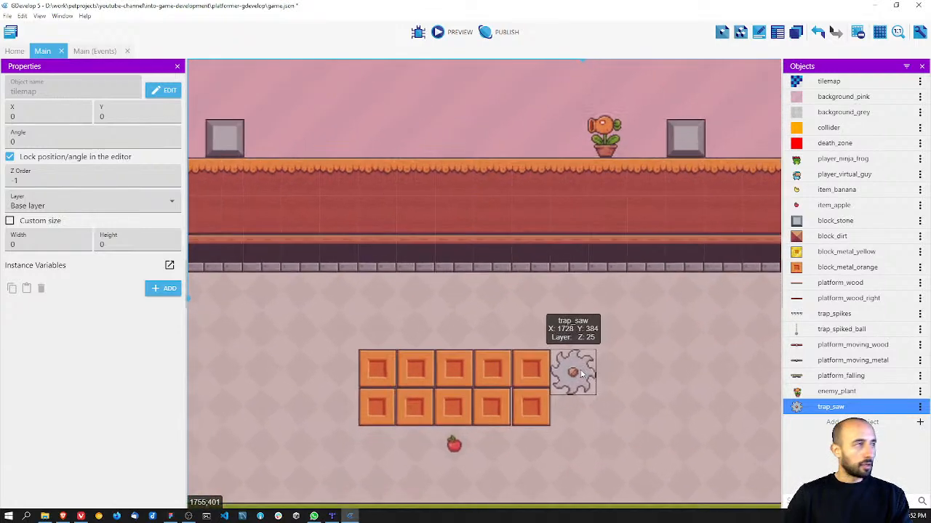
# Step: Move the saw over the upper corner of the orange metal block group at X 1708, Y 365
pyautogui.click(584, 370)
pyautogui.keyDown('ctrl'); pyautogui.scroll(2, 585, 325); pyautogui.keyUp('ctrl')
pyautogui.moveTo(584, 325); pyautogui.dragTo(549, 317)
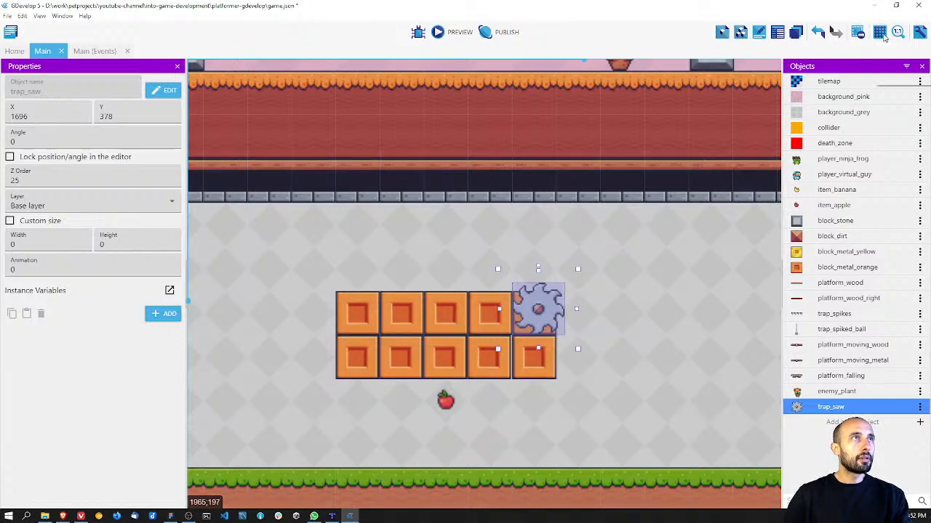
pyautogui.moveTo(560, 307)
pyautogui.mouseDown()
pyautogui.moveTo(586, 293)
pyautogui.moveTo(572, 301)
pyautogui.mouseUp()
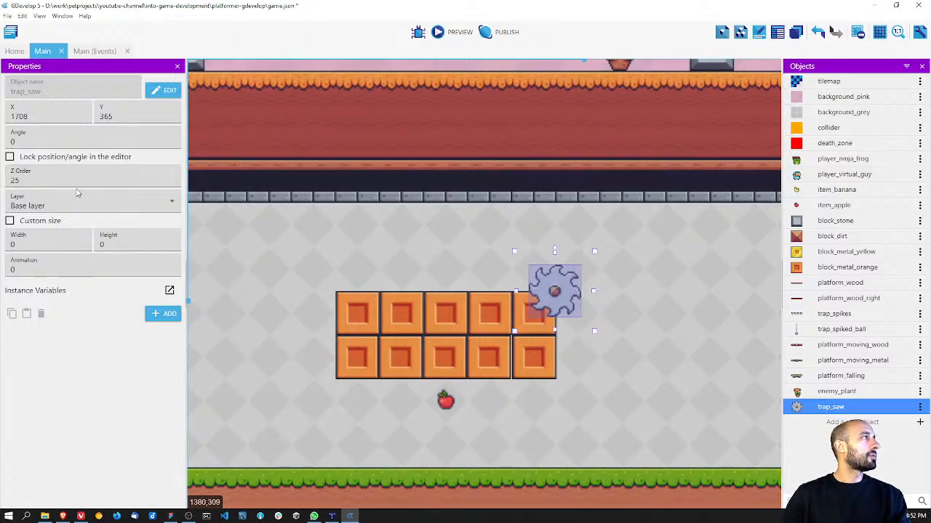
# Step: Open the list of instances and enlarge it to show many more rows
pyautogui.keyDown('ctrl'); pyautogui.scroll(-5, 339, 216); pyautogui.keyUp('ctrl')
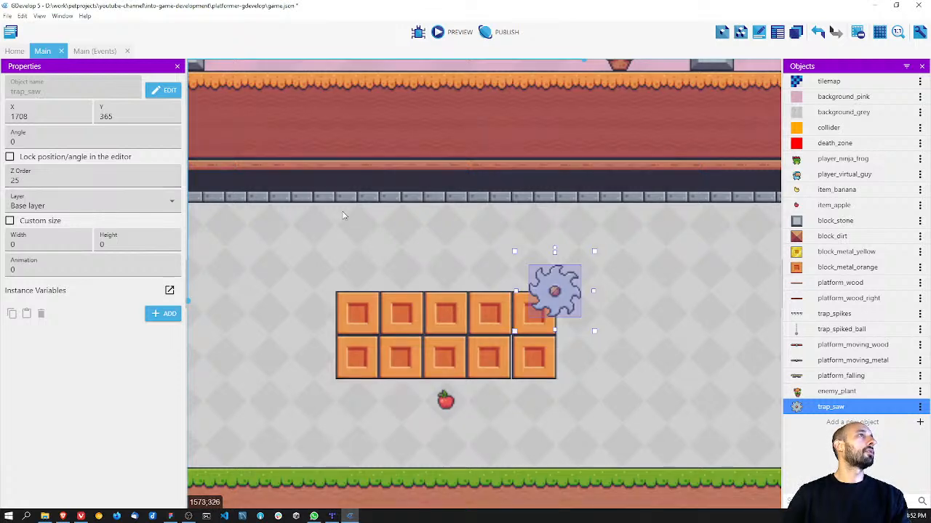
pyautogui.keyDown('ctrl'); pyautogui.scroll(-5, 339, 216); pyautogui.keyUp('ctrl')
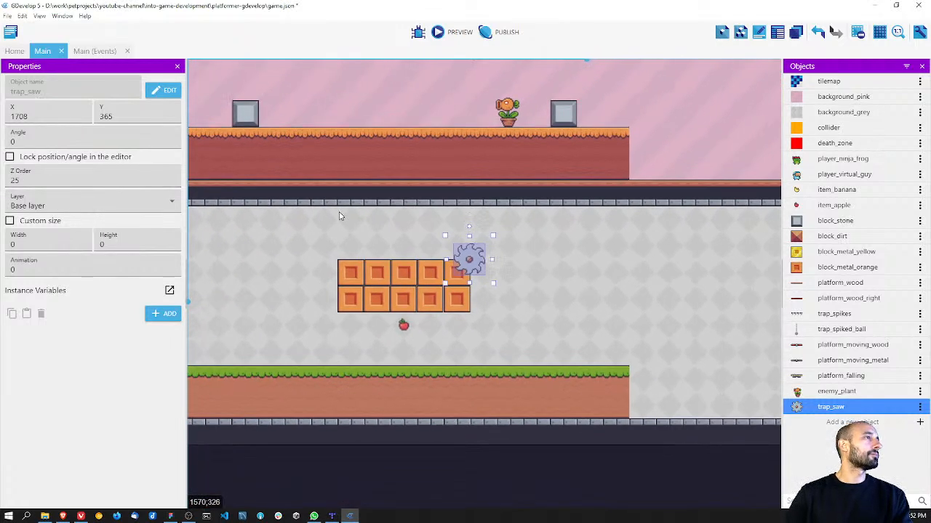
pyautogui.click(319, 220)
pyautogui.keyDown('ctrl'); pyautogui.scroll(5, 475, 268); pyautogui.keyUp('ctrl')
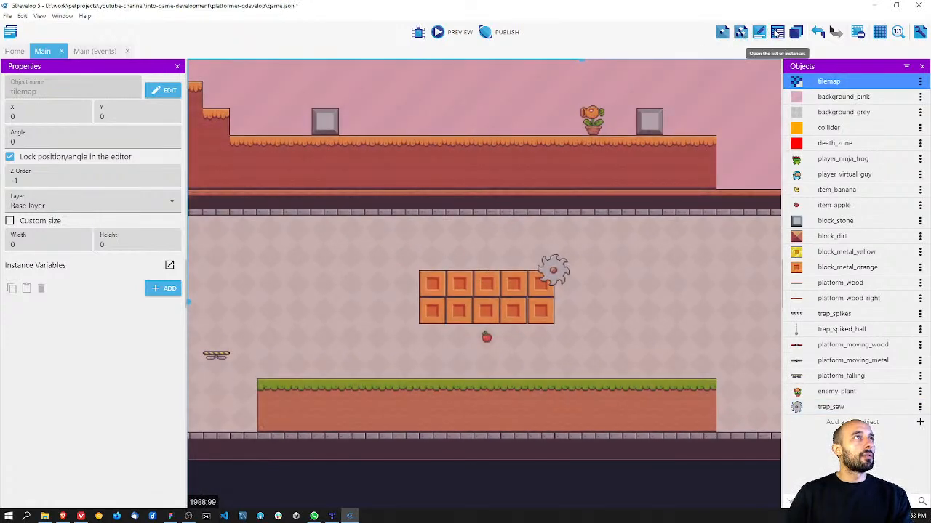
pyautogui.click(776, 32)
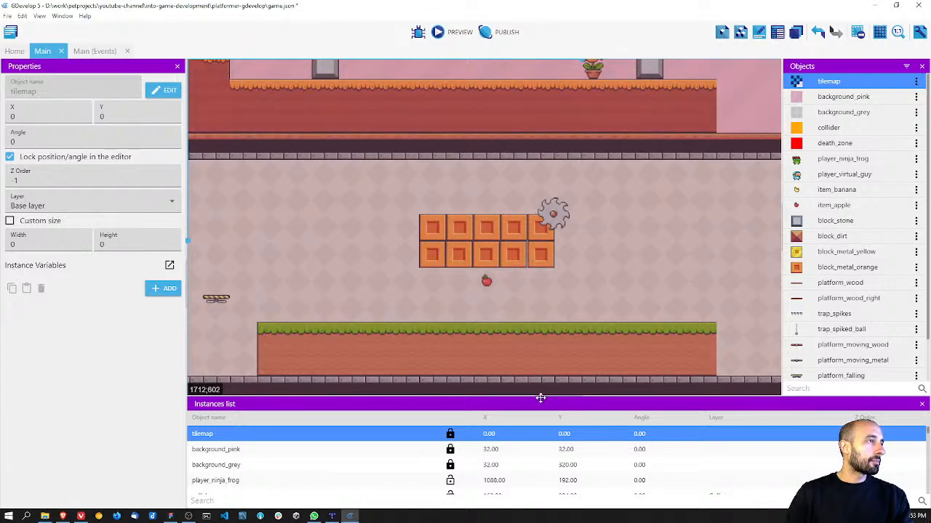
pyautogui.moveTo(539, 395); pyautogui.dragTo(542, 149)
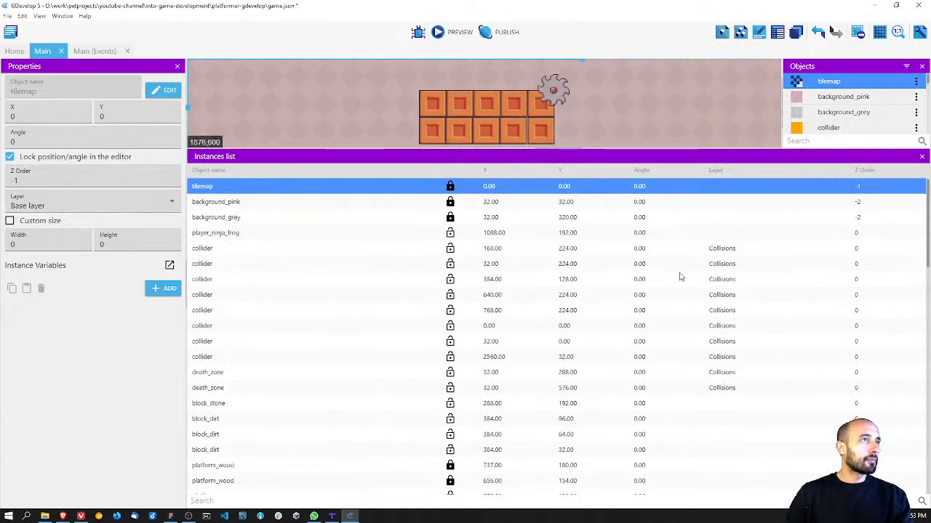
# Step: Find the player_virtual_guy instance in the instances list and set its Z order to 0
pyautogui.scroll(-5, 681, 277)
pyautogui.scroll(-5, 680, 275)
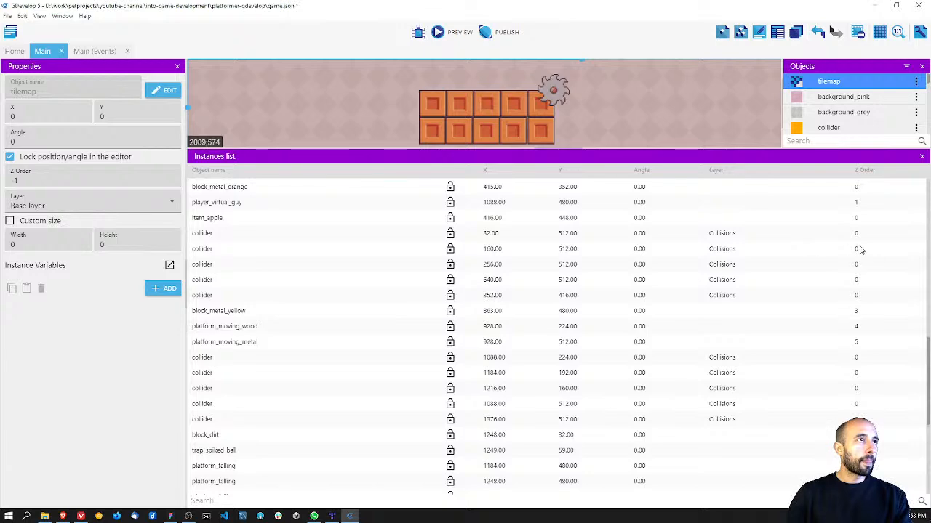
pyautogui.click(858, 204)
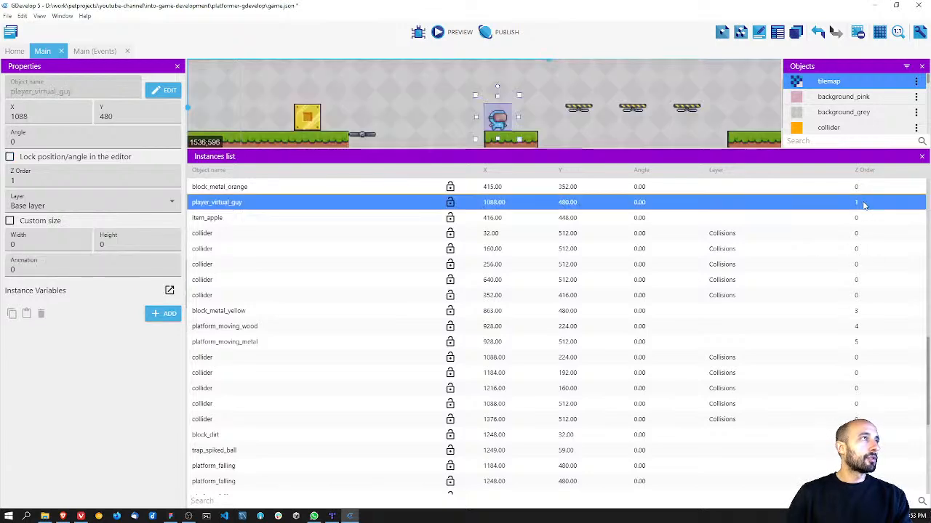
pyautogui.scroll(10, 864, 213)
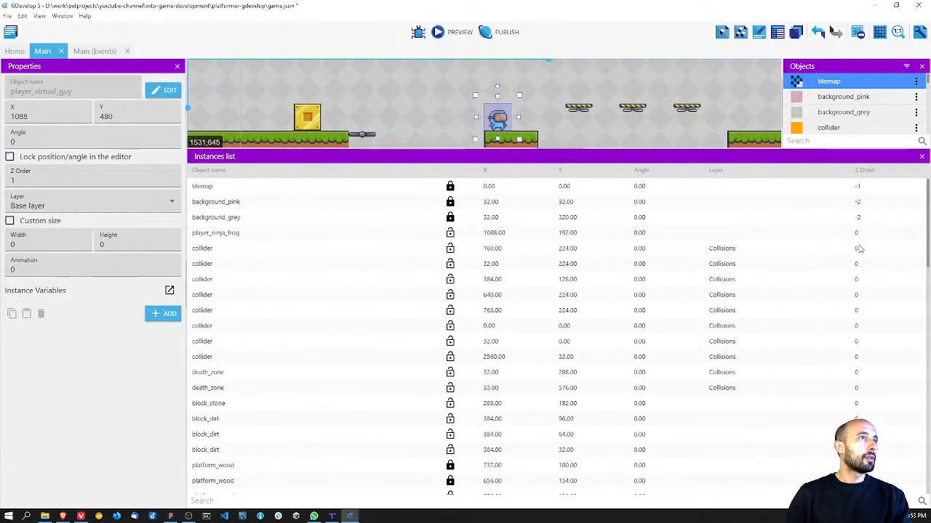
pyautogui.scroll(-15, 856, 269)
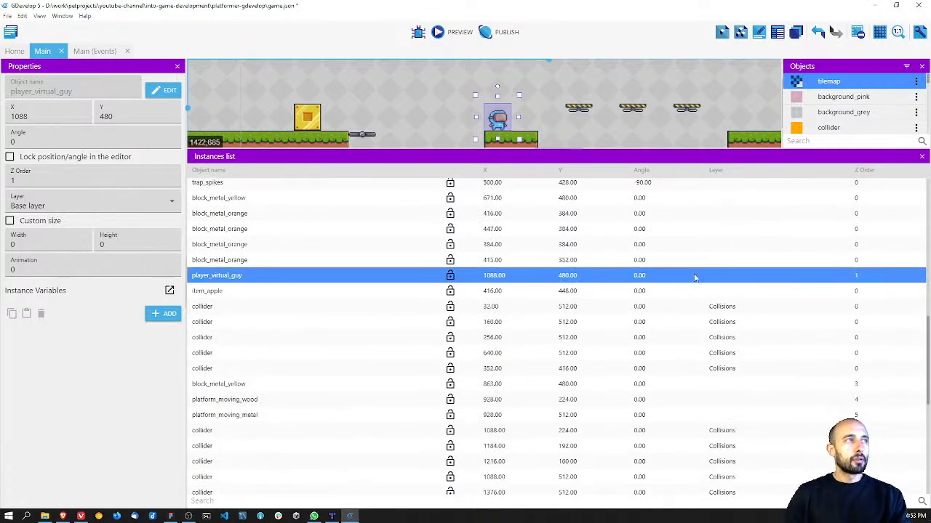
pyautogui.doubleClick(22, 175)
pyautogui.write('0')
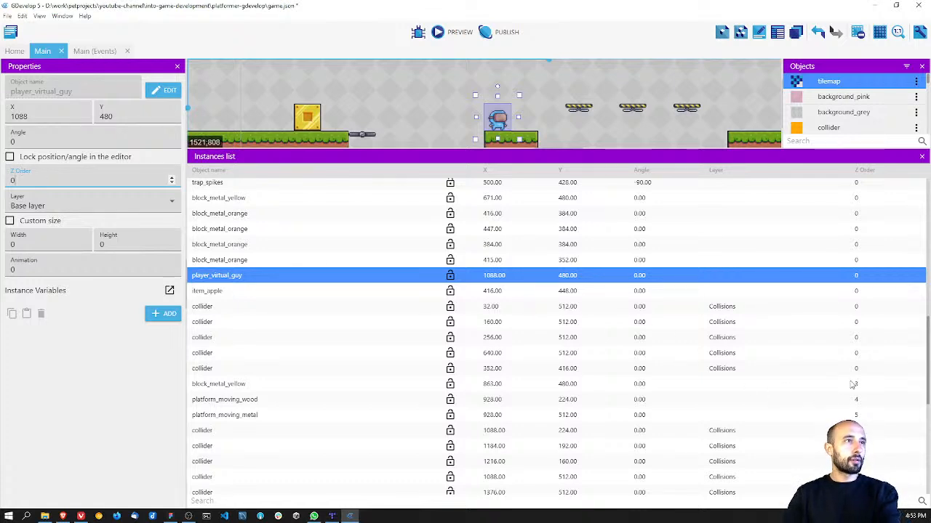
# Step: Set the Z order of the block_metal_yellow at X 863, platform_moving_wood and platform_moving_metal to 0
pyautogui.click(852, 384)
pyautogui.keyDown('ctrl'); pyautogui.click(829, 415); pyautogui.keyUp('ctrl')
pyautogui.keyDown('ctrl'); pyautogui.click(821, 400); pyautogui.keyUp('ctrl')
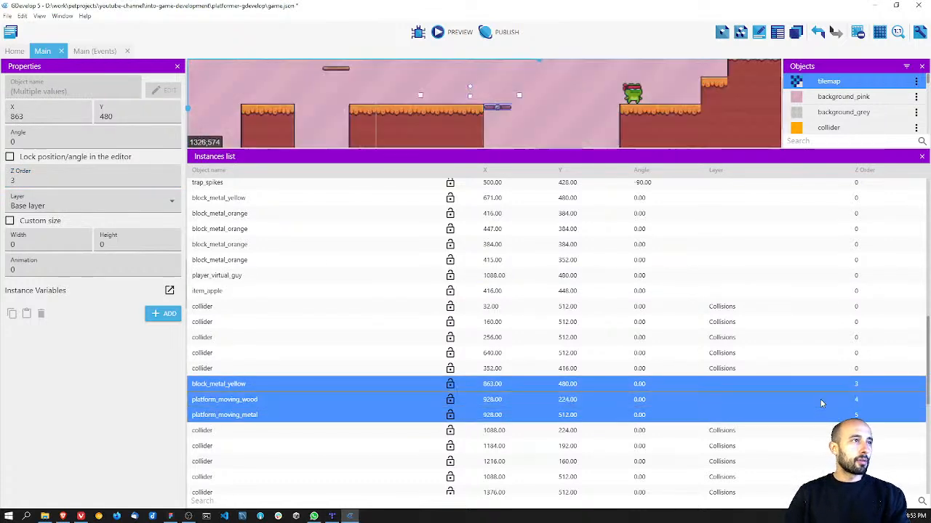
pyautogui.doubleClick(9, 180)
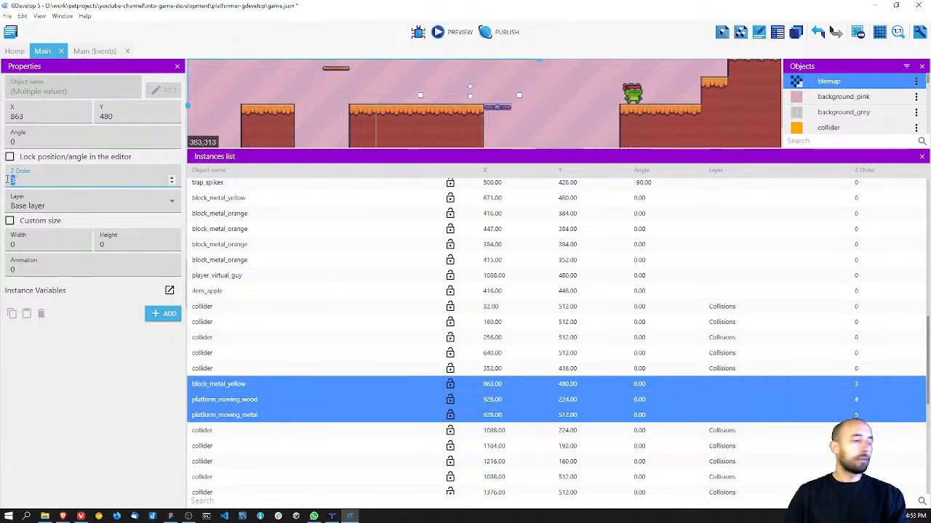
pyautogui.write('0')
pyautogui.click(837, 400)
# Step: Set the Z order of all listed instances from block_dirt at X 1248 through trap_saw to 0
pyautogui.scroll(-5, 837, 400)
pyautogui.scroll(2, 848, 240)
pyautogui.moveTo(848, 275); pyautogui.dragTo(836, 351)
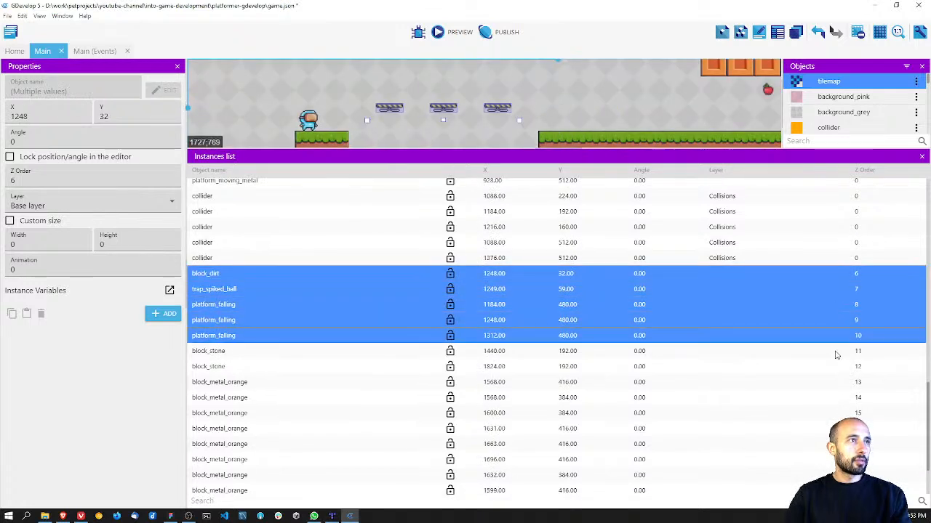
pyautogui.moveTo(832, 386); pyautogui.dragTo(832, 487)
pyautogui.moveTo(38, 178); pyautogui.dragTo(2, 179)
pyautogui.write('0')
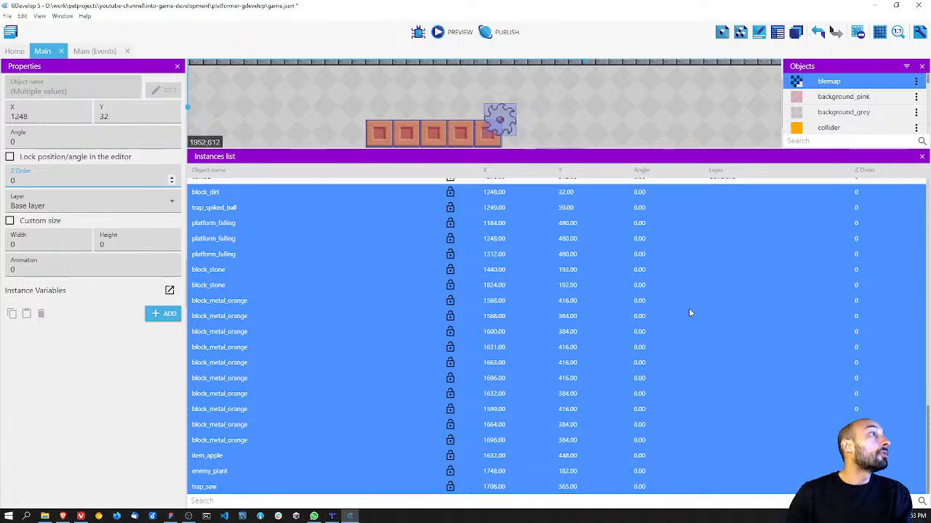
# Step: Set the Z order of all ten block_metal_orange instances to 1, leaving the other instances out of the selection
pyautogui.click(300, 301)
pyautogui.keyDown('ctrl'); pyautogui.click(272, 316); pyautogui.keyUp('ctrl')
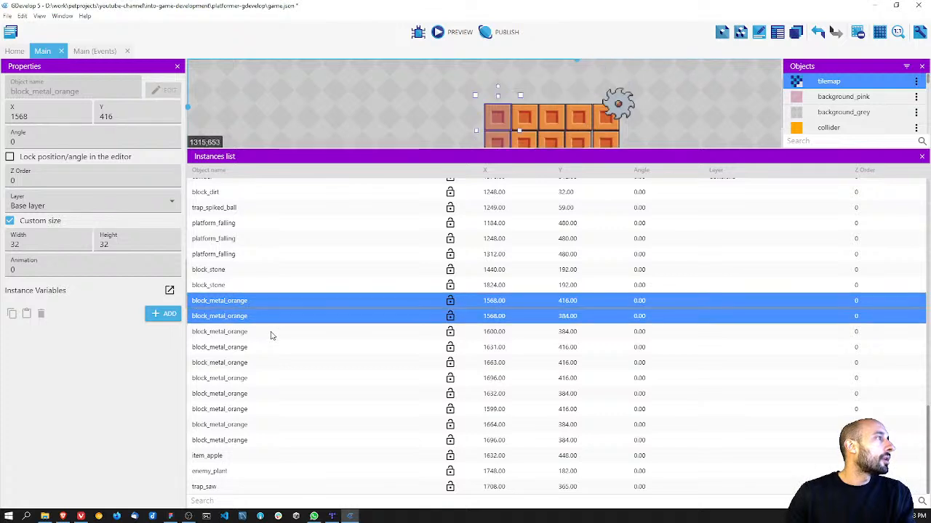
pyautogui.keyDown('ctrl'); pyautogui.click(271, 331); pyautogui.keyUp('ctrl')
pyautogui.keyDown('ctrl'); pyautogui.click(268, 346); pyautogui.keyUp('ctrl')
pyautogui.keyDown('ctrl'); pyautogui.click(267, 362); pyautogui.keyUp('ctrl')
pyautogui.keyDown('ctrl'); pyautogui.click(264, 378); pyautogui.keyUp('ctrl')
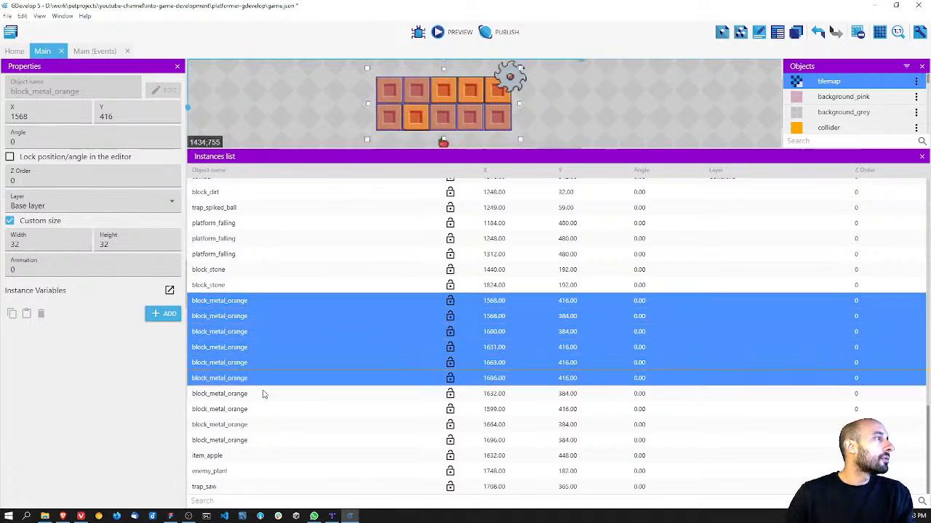
pyautogui.keyDown('ctrl'); pyautogui.click(262, 395); pyautogui.keyUp('ctrl')
pyautogui.keyDown('ctrl'); pyautogui.click(258, 410); pyautogui.keyUp('ctrl')
pyautogui.keyDown('ctrl'); pyautogui.click(254, 424); pyautogui.keyUp('ctrl')
pyautogui.keyDown('ctrl'); pyautogui.click(254, 440); pyautogui.keyUp('ctrl')
pyautogui.click(5, 180)
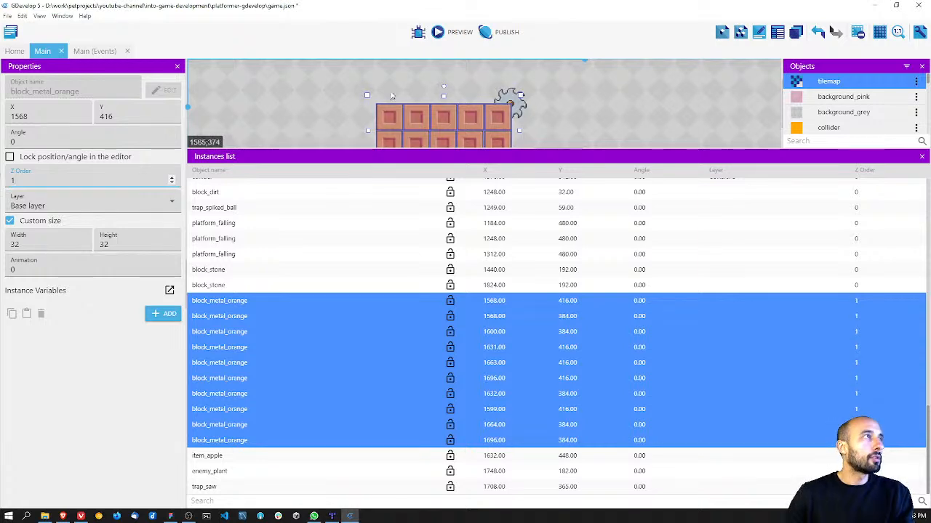
# Step: Close the instances list, clear the selection of orange blocks and save the project
pyautogui.click(922, 156)
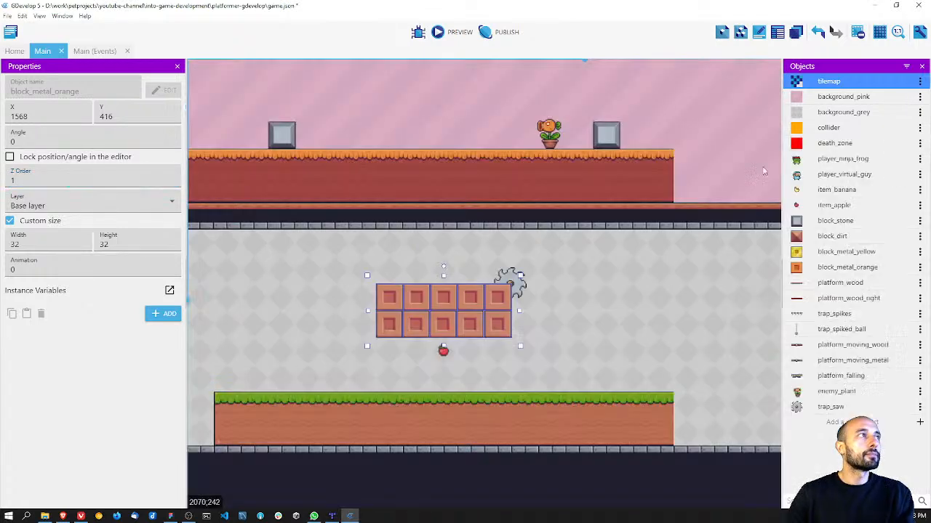
pyautogui.click(571, 291)
pyautogui.hscroll(-1, 564, 294)
pyautogui.keyDown('ctrl'); pyautogui.scroll(3, 498, 291); pyautogui.keyUp('ctrl')
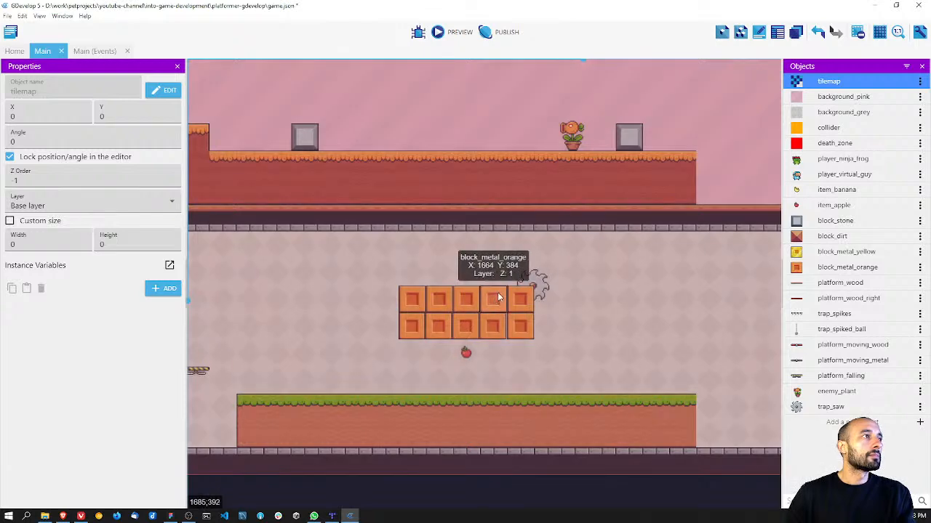
pyautogui.hotkey('ctrl', 's')
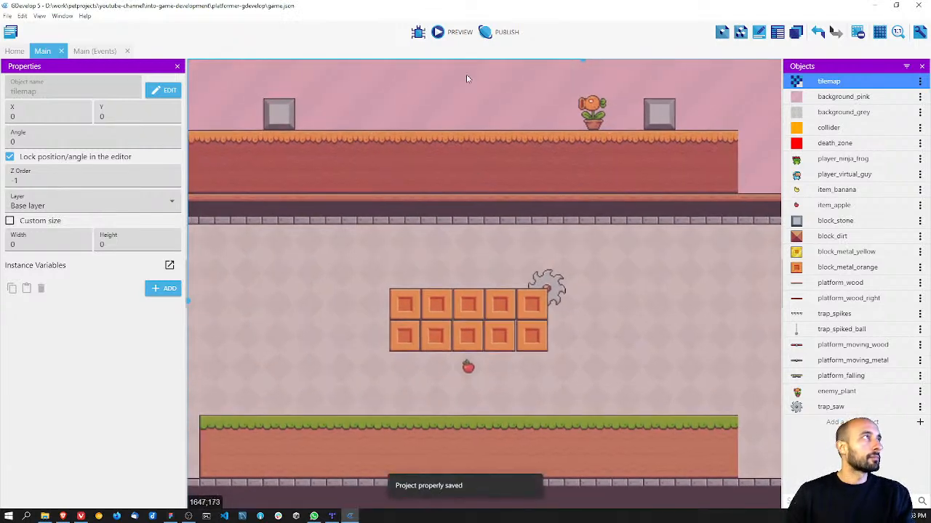
# Step: Preview the game and run both characters forward past the orange blocks, saw trap and enemy plant, jumping over obstacles
pyautogui.click(445, 32)
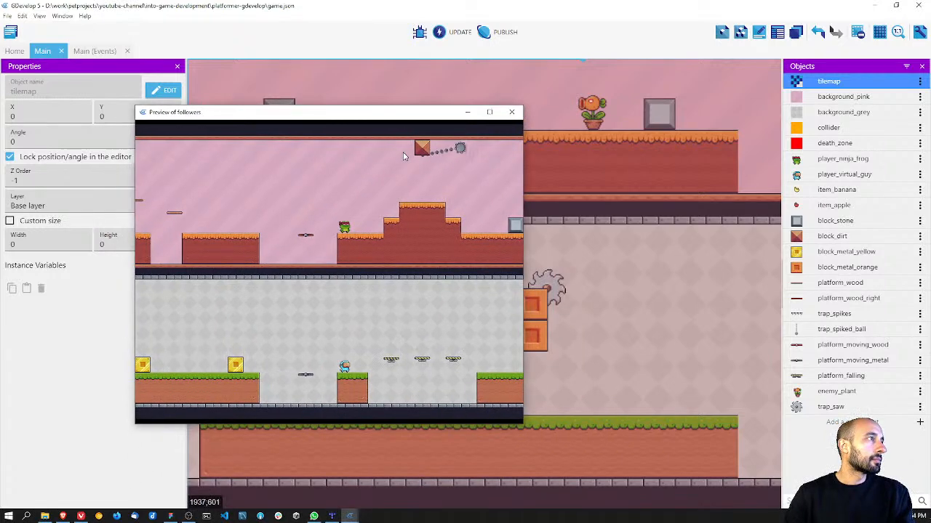
pyautogui.press('Right')
pyautogui.press('space')
pyautogui.press('Right')
pyautogui.press('space')
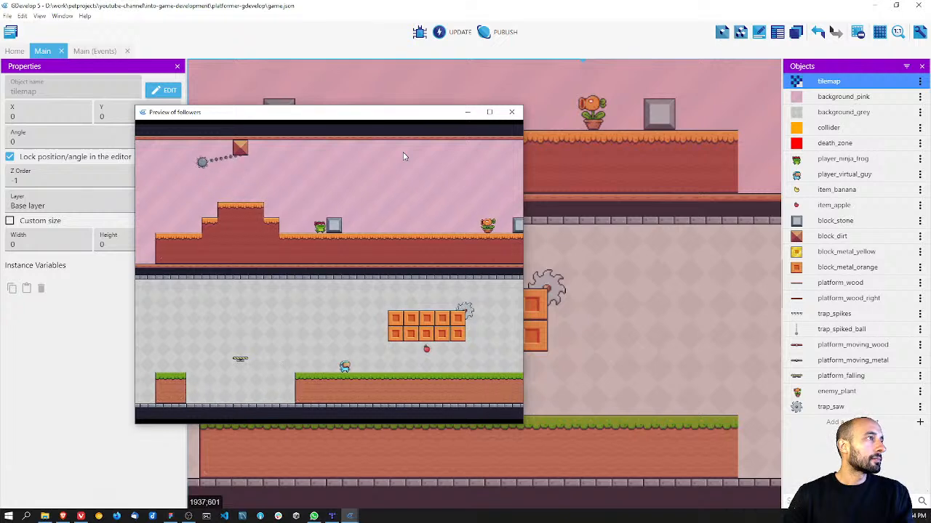
pyautogui.press('Right')
pyautogui.press('Right')
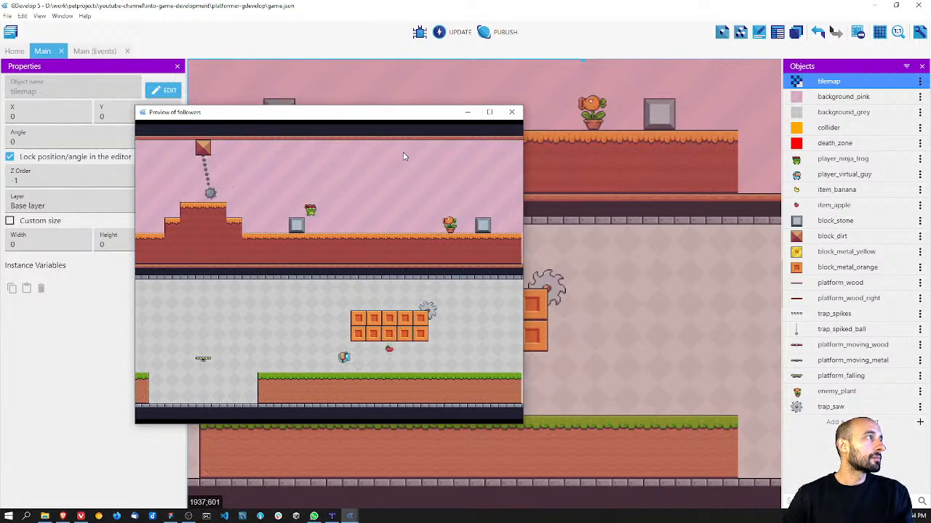
pyautogui.press('Right')
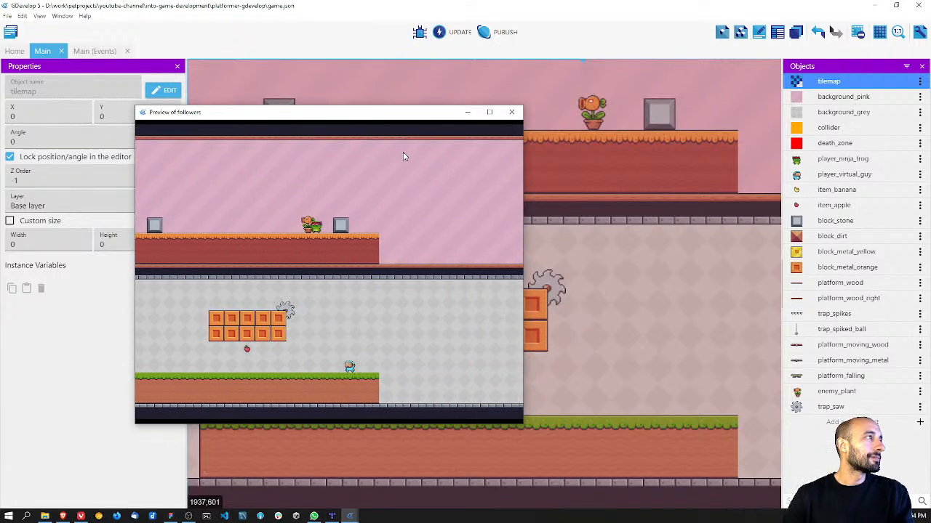
# Step: Test moving and jumping the characters back and forth around the first stone block, and close the preview
pyautogui.press('Right')
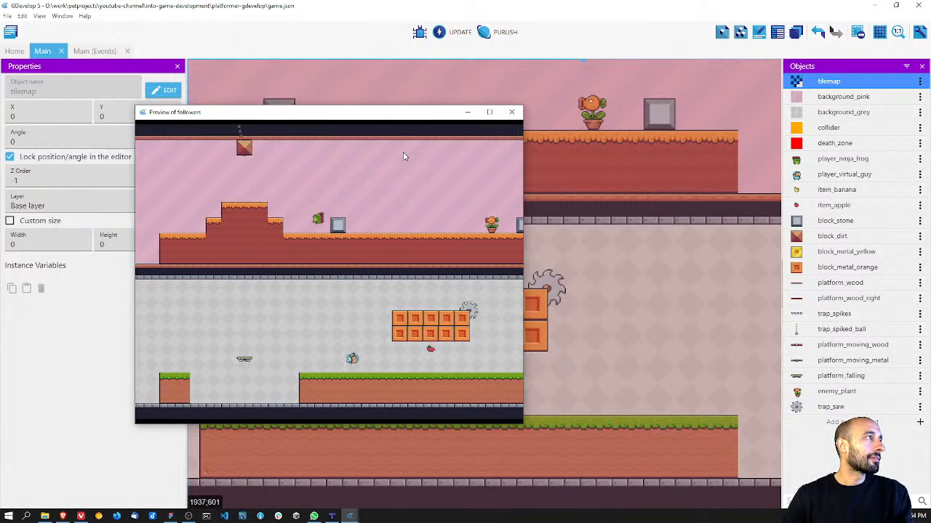
pyautogui.press('Left')
pyautogui.press('space')
pyautogui.press('Right')
pyautogui.press('Left')
pyautogui.press('space')
pyautogui.press('Right')
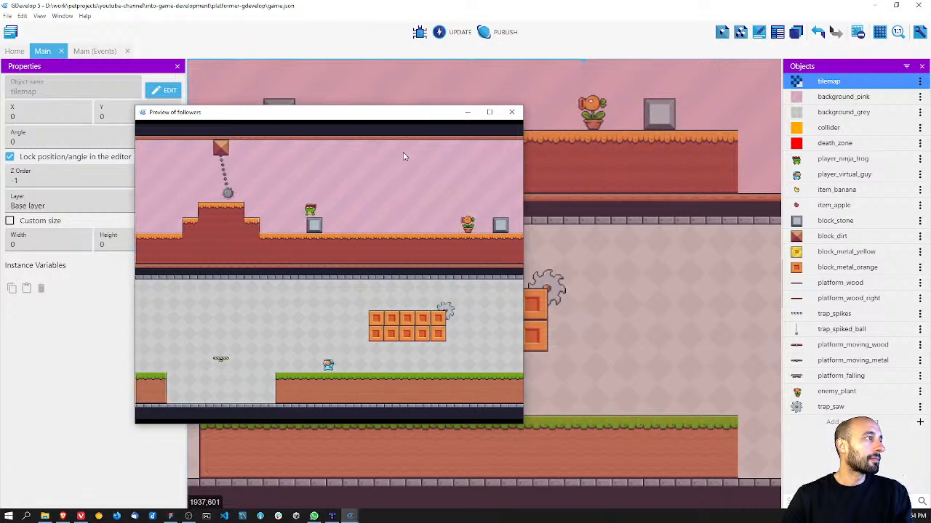
pyautogui.click(515, 113)
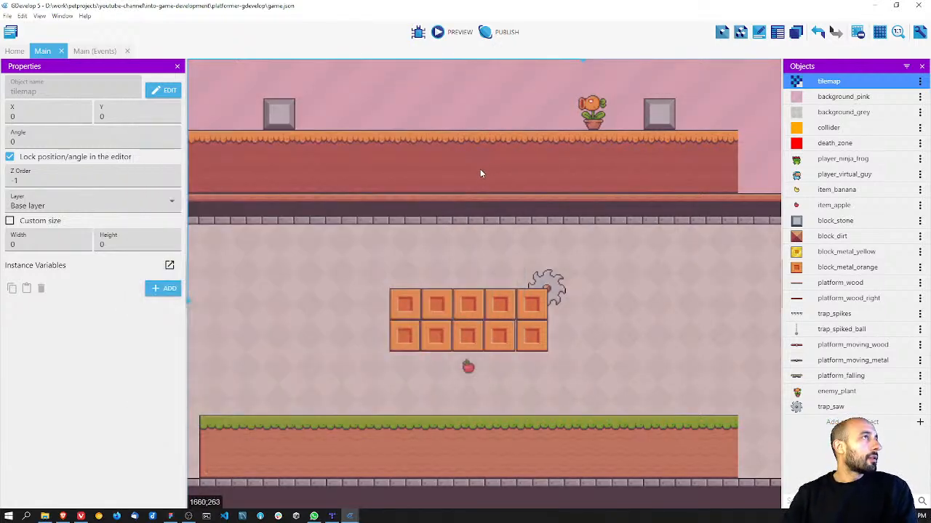
# Step: Save the project and hide the instance properties to give the scene more room
pyautogui.keyDown('ctrl'); pyautogui.scroll(-2, 448, 160); pyautogui.keyUp('ctrl')
pyautogui.keyDown('ctrl'); pyautogui.scroll(-1, 448, 163); pyautogui.keyUp('ctrl')
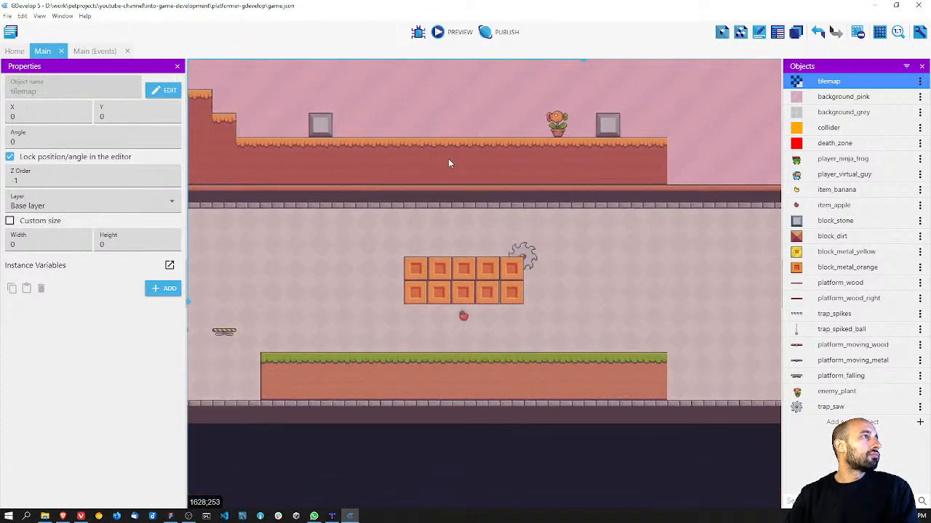
pyautogui.hotkey('ctrl', 's')
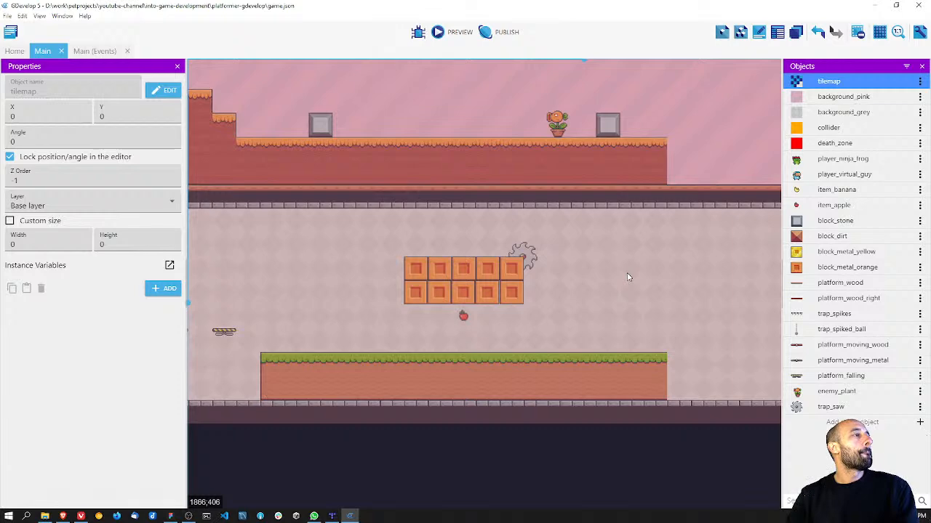
pyautogui.keyDown('ctrl'); pyautogui.scroll(-2, 509, 244); pyautogui.keyUp('ctrl')
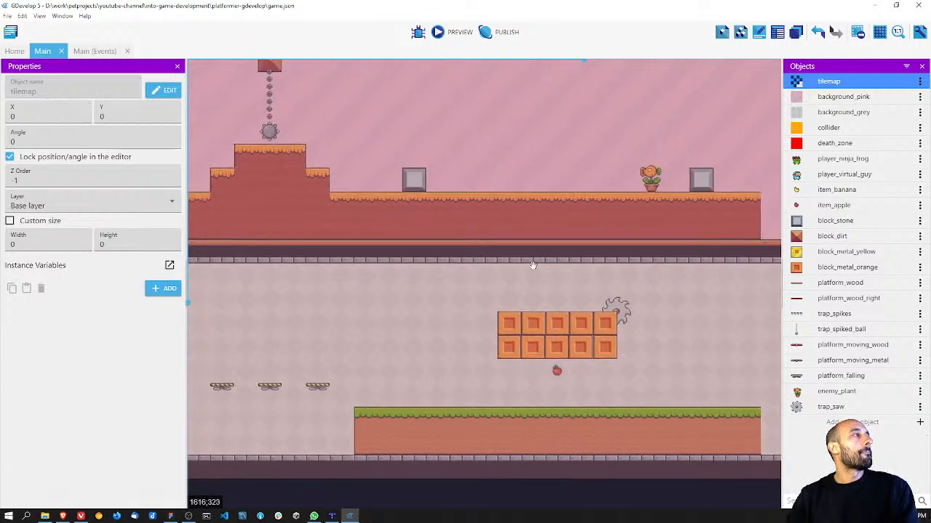
pyautogui.keyDown('ctrl'); pyautogui.scroll(3, 615, 294); pyautogui.keyUp('ctrl')
pyautogui.keyDown('ctrl'); pyautogui.scroll(1, 616, 292); pyautogui.keyUp('ctrl')
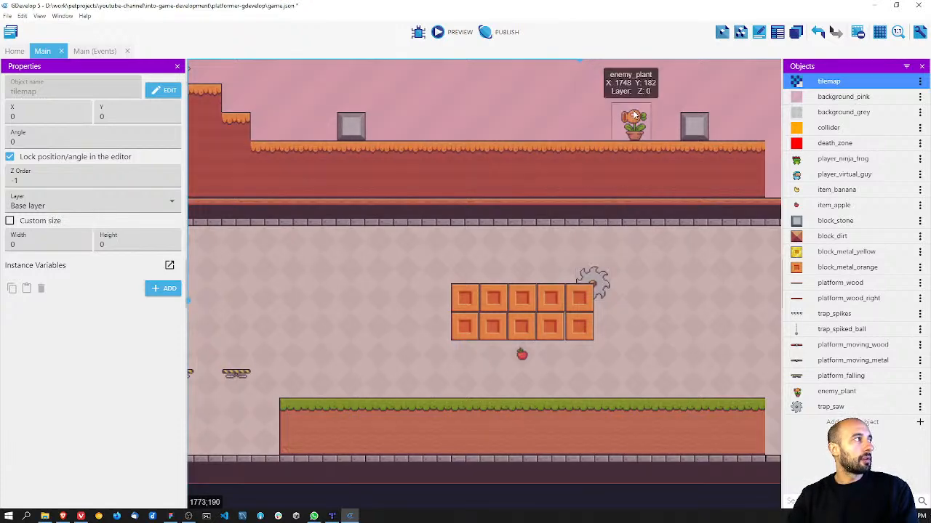
pyautogui.click(177, 68)
pyautogui.scroll(3, 484, 284)
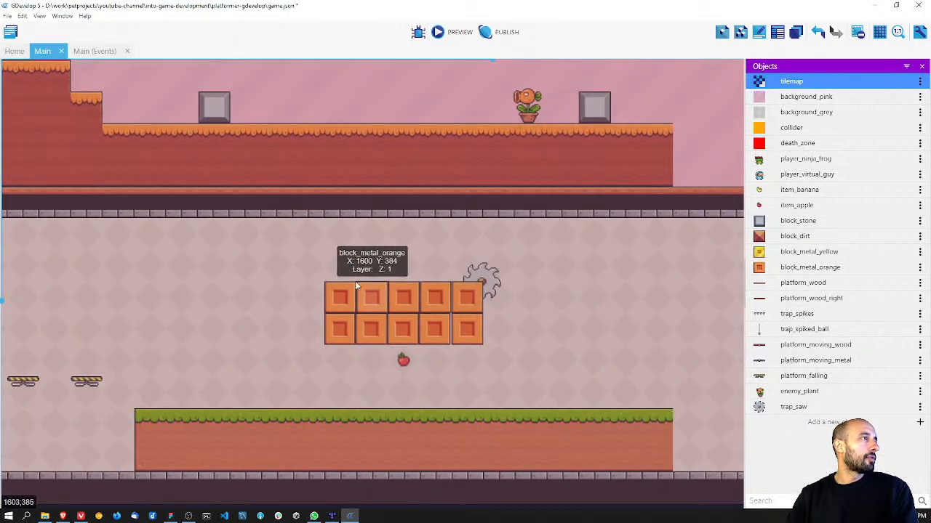
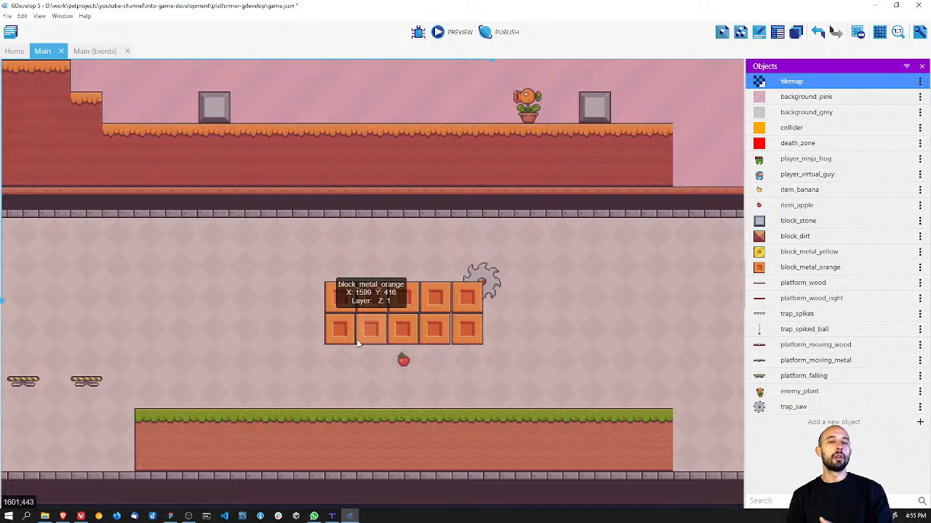
# Step: Save the project and add an event group named Saw to the Main scene's events
pyautogui.hotkey('ctrl', 's')
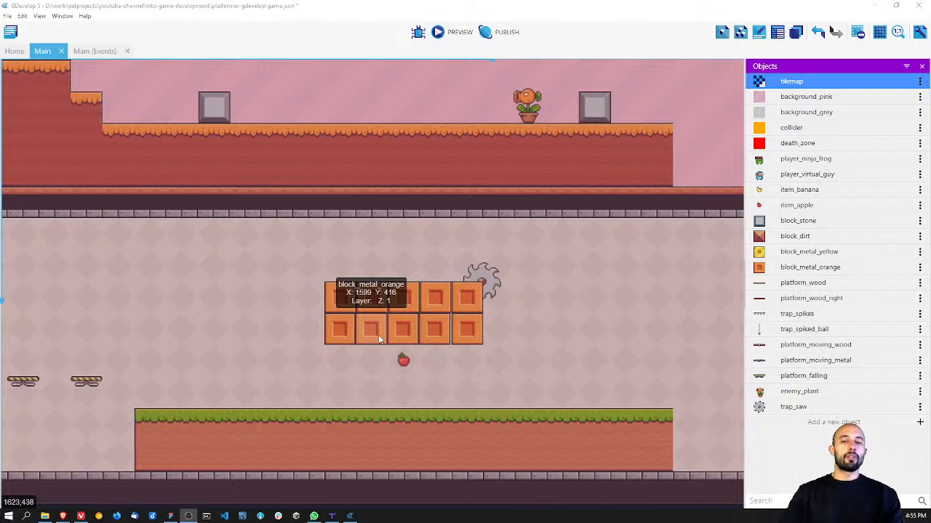
pyautogui.click(491, 272)
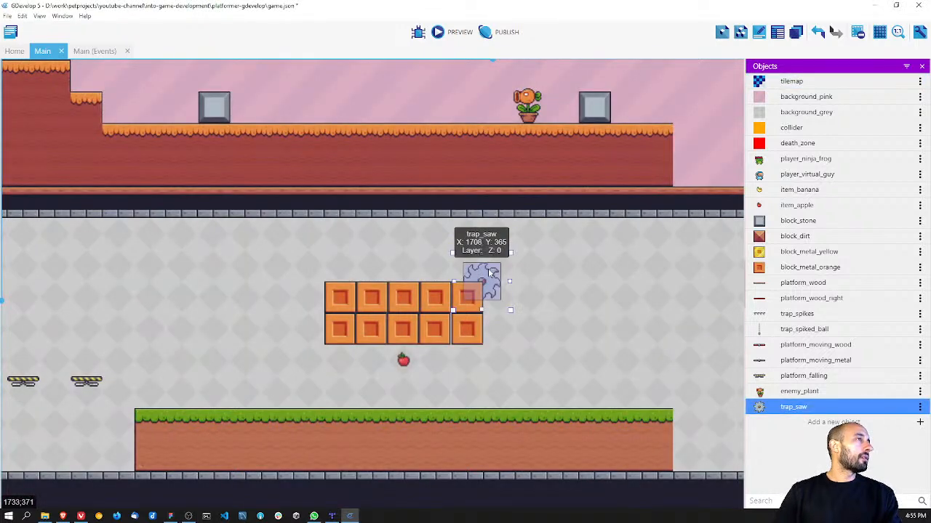
pyautogui.click(98, 51)
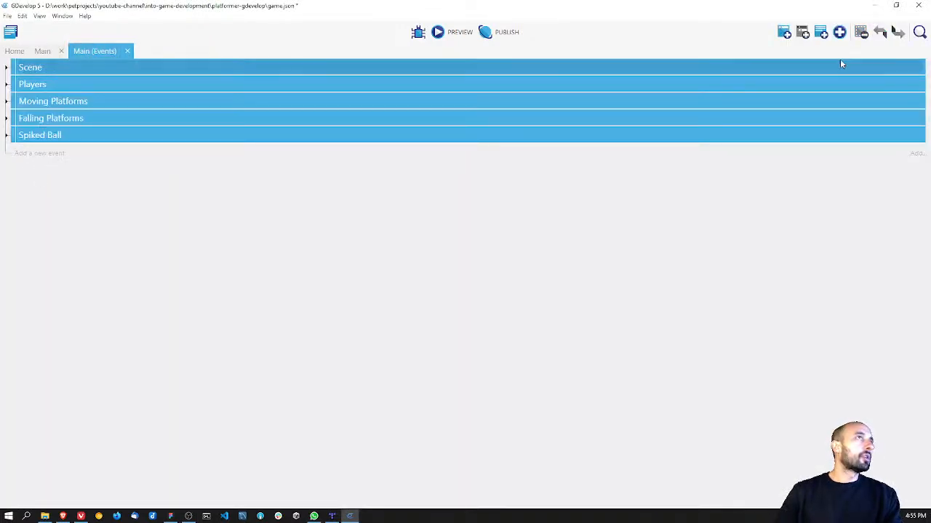
pyautogui.click(838, 33)
pyautogui.click(835, 84)
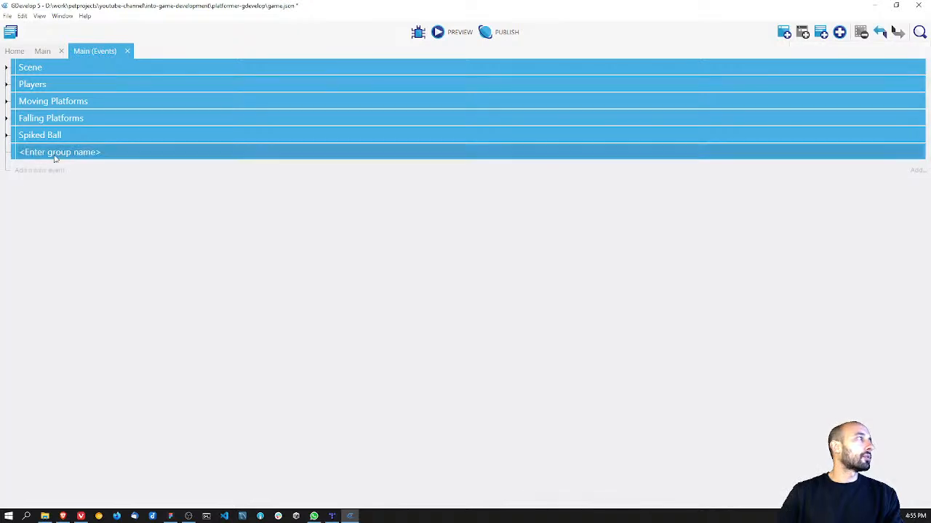
pyautogui.write('Saw')
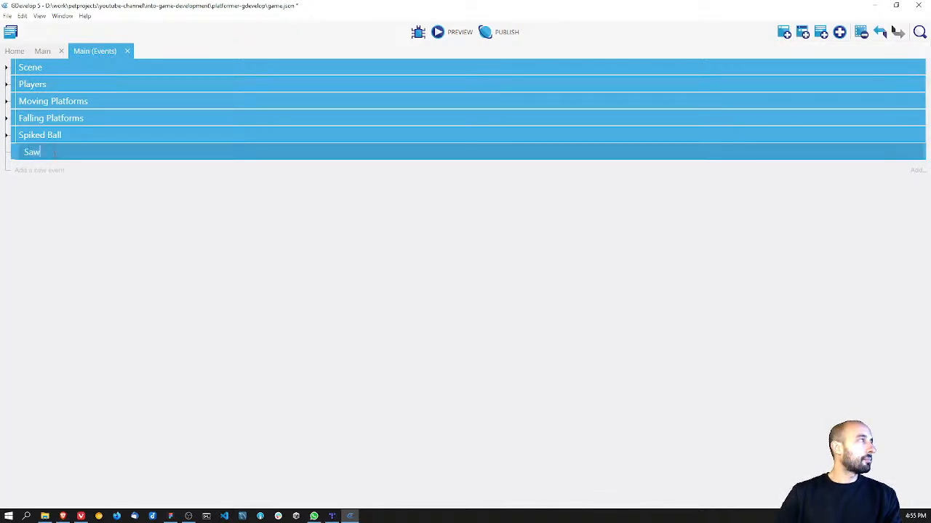
pyautogui.click(129, 241)
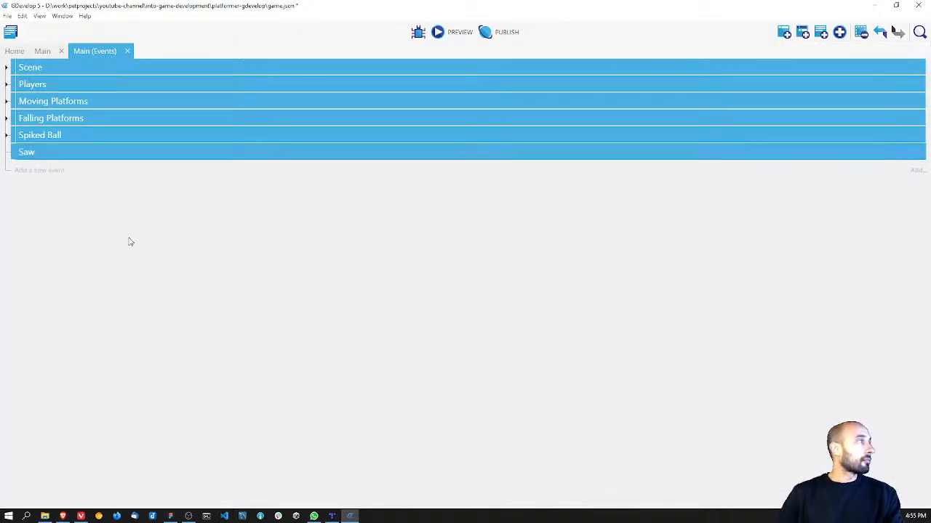
# Step: Return to the Main scene and show the instance properties of the saw trap beside the orange blocks
pyautogui.click(40, 52)
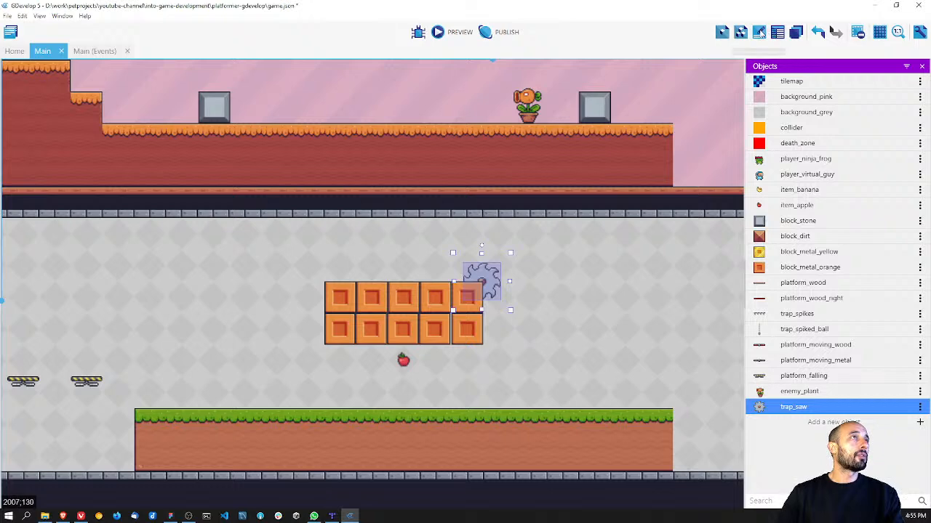
pyautogui.click(759, 32)
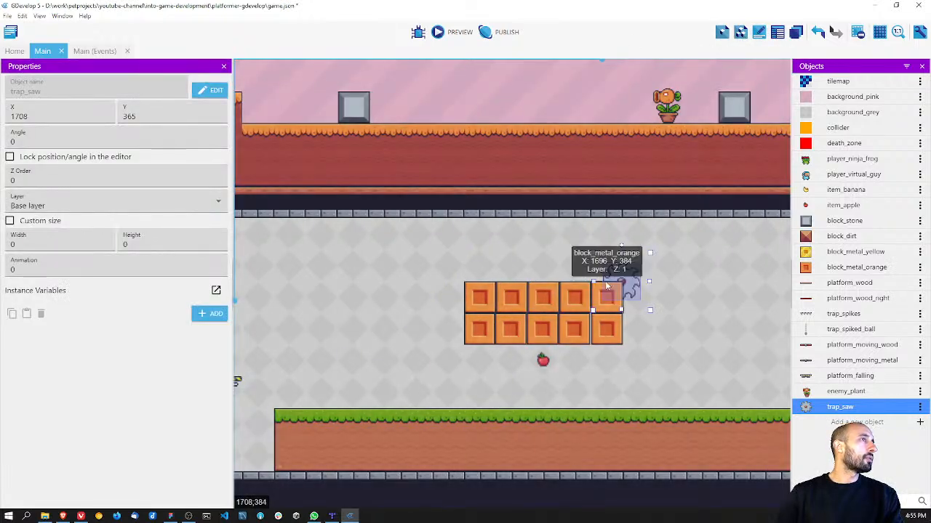
pyautogui.scroll(3, 629, 288)
pyautogui.scroll(3, 630, 288)
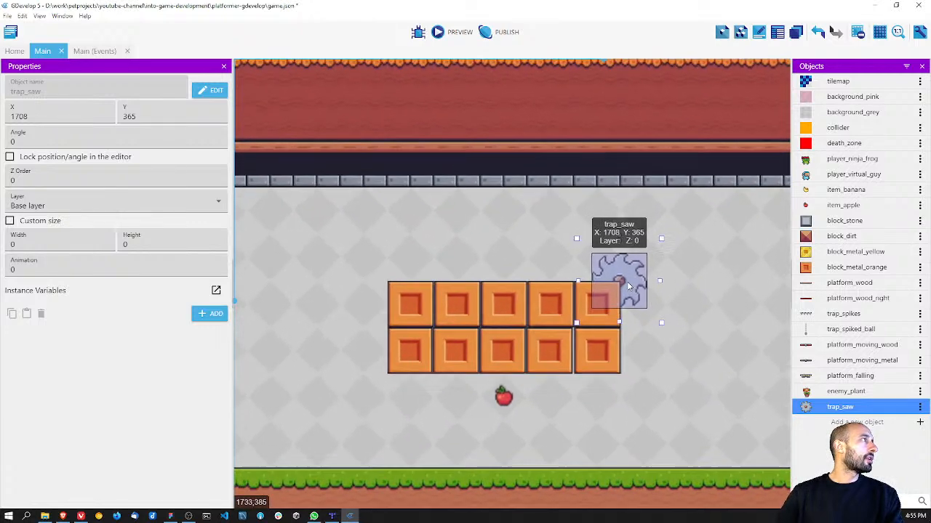
# Step: Show the scene grid and move the saw trap to X 1728, Y 346, touching the orange blocks' upper-right corner
pyautogui.moveTo(619, 278)
pyautogui.mouseDown()
pyautogui.moveTo(392, 280)
pyautogui.moveTo(623, 277)
pyautogui.mouseUp()
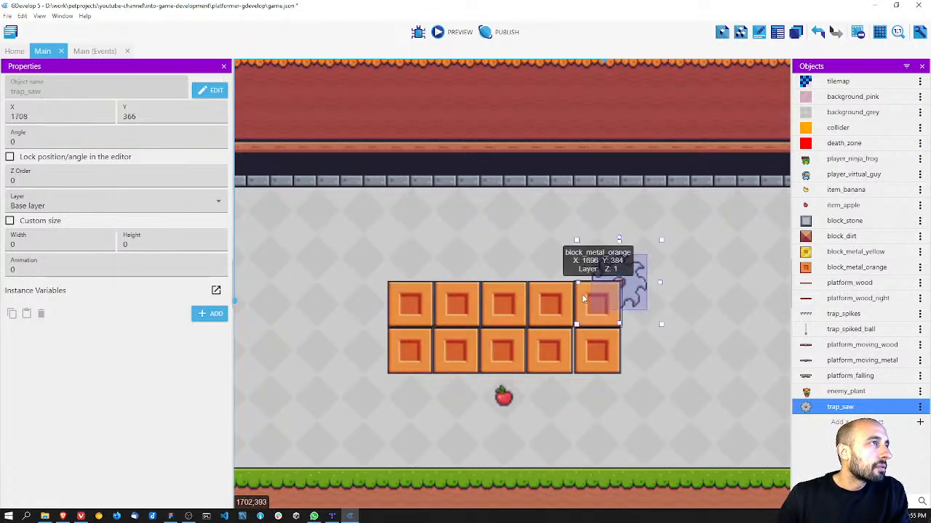
pyautogui.click(880, 35)
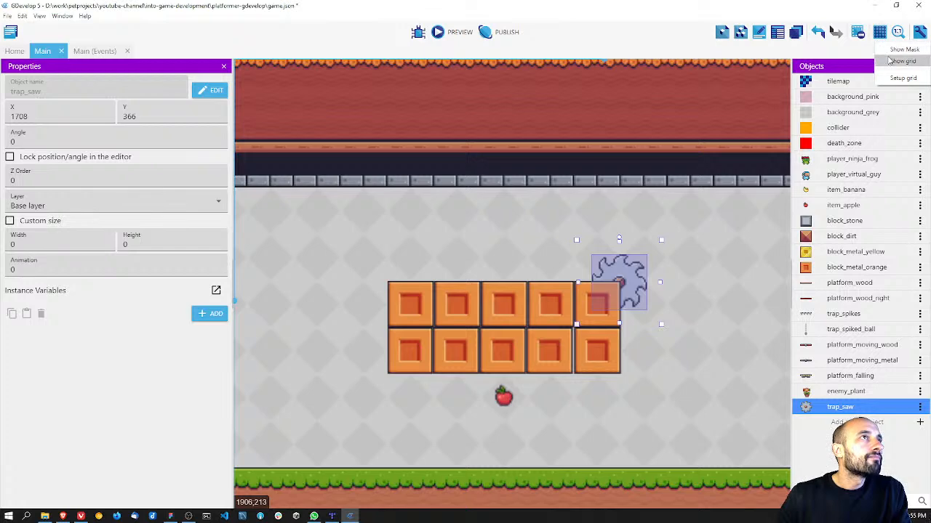
pyautogui.click(889, 61)
pyautogui.moveTo(631, 272); pyautogui.dragTo(670, 235)
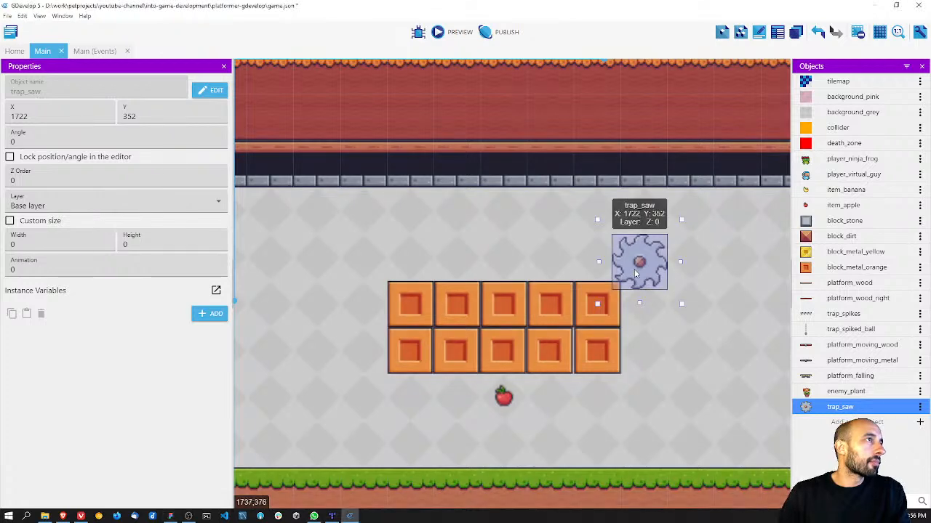
pyautogui.moveTo(611, 301); pyautogui.dragTo(621, 293)
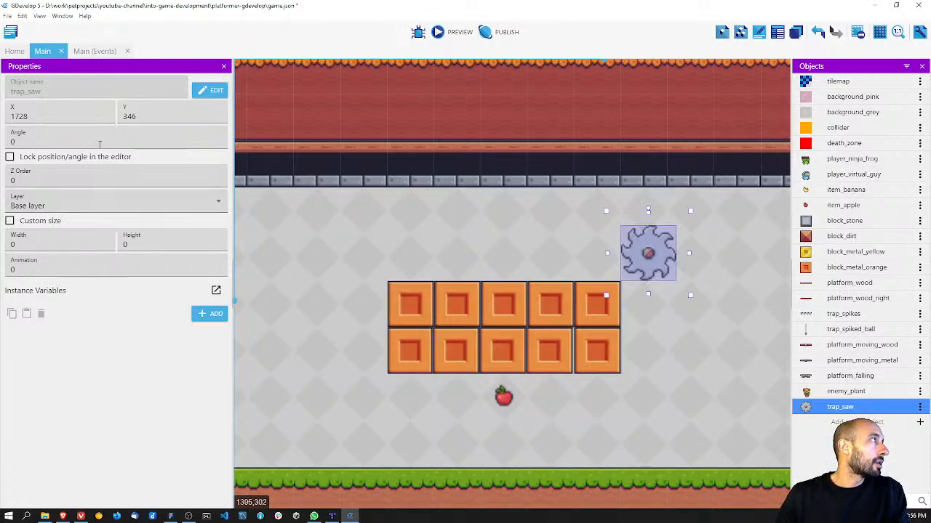
pyautogui.click(58, 116)
pyautogui.write('.19')
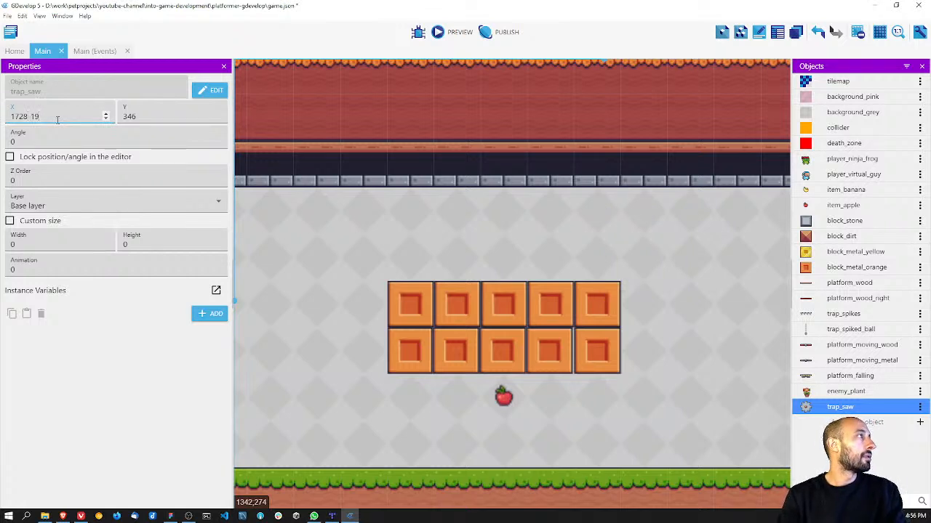
pyautogui.press('BackSpace')
pyautogui.press('BackSpace')
pyautogui.press('BackSpace')
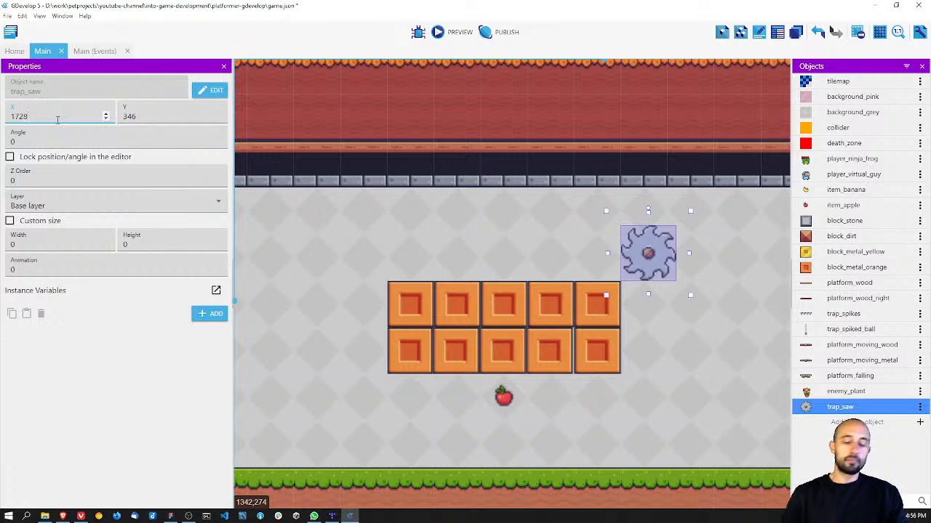
pyautogui.write('+19')
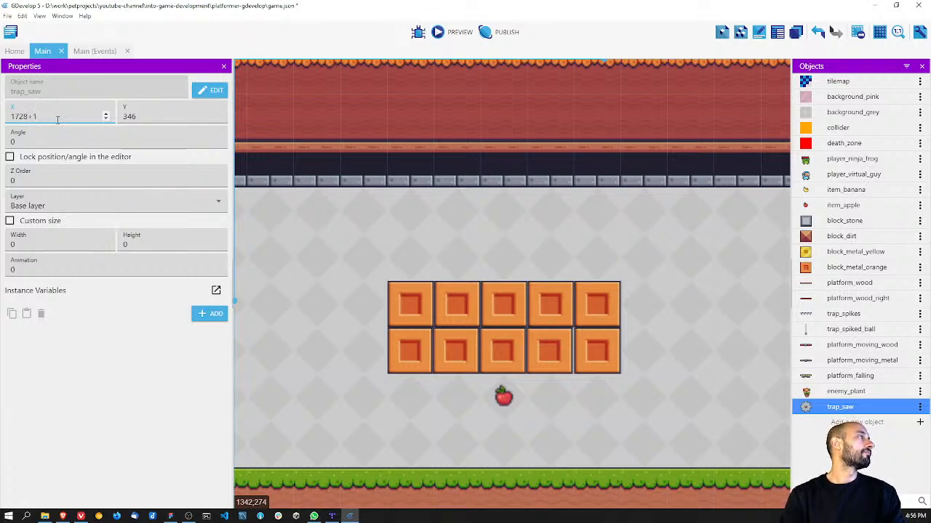
pyautogui.press('BackSpace')
pyautogui.press('BackSpace')
# Step: Open the calculator to work out the offset, and set the saw trap's X position to 1709
pyautogui.press('XF86Calculator')
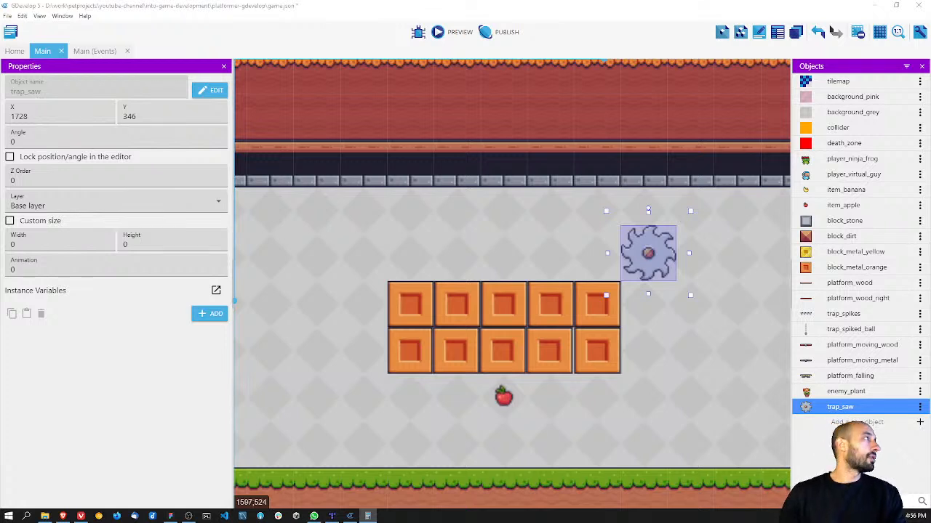
pyautogui.click(52, 118)
pyautogui.press('BackSpace')
pyautogui.press('BackSpace')
pyautogui.write('09')
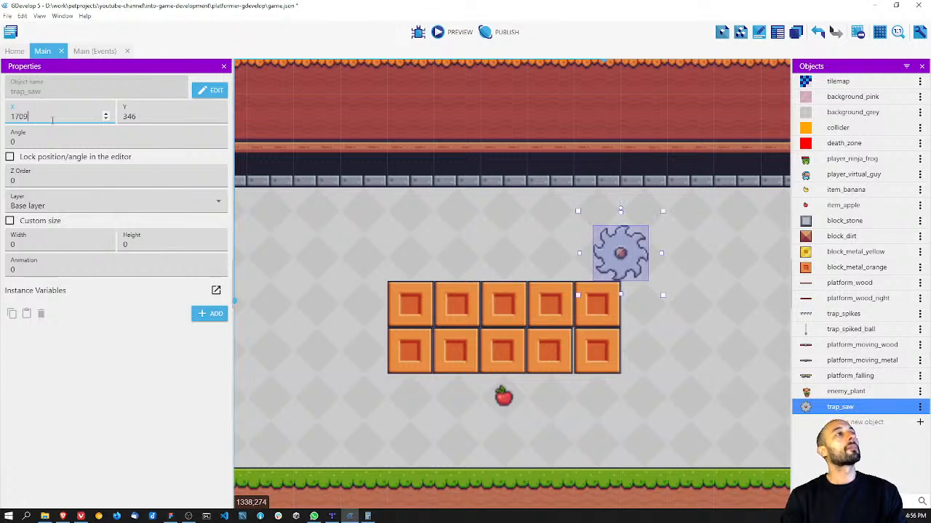
# Step: Try a Y position of 327 for the saw trap and undo it
pyautogui.click(168, 122)
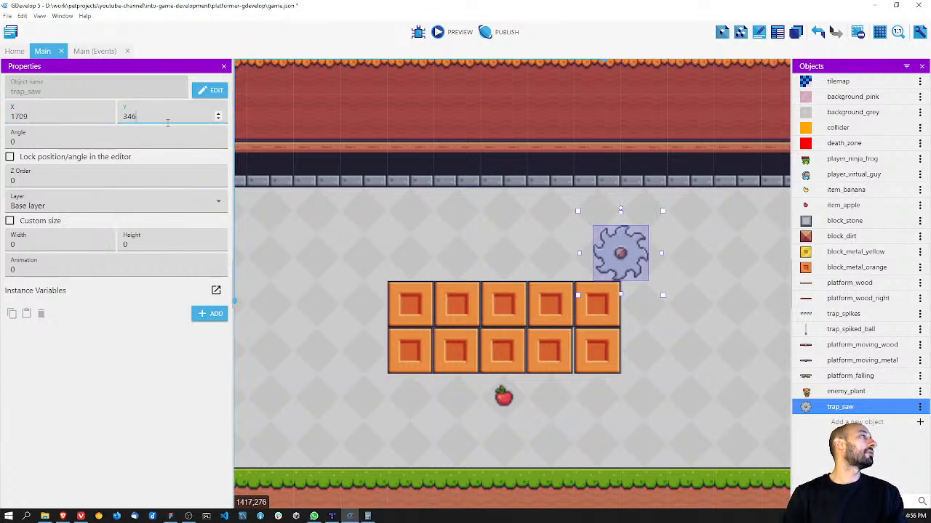
pyautogui.press('BackSpace')
pyautogui.press('BackSpace')
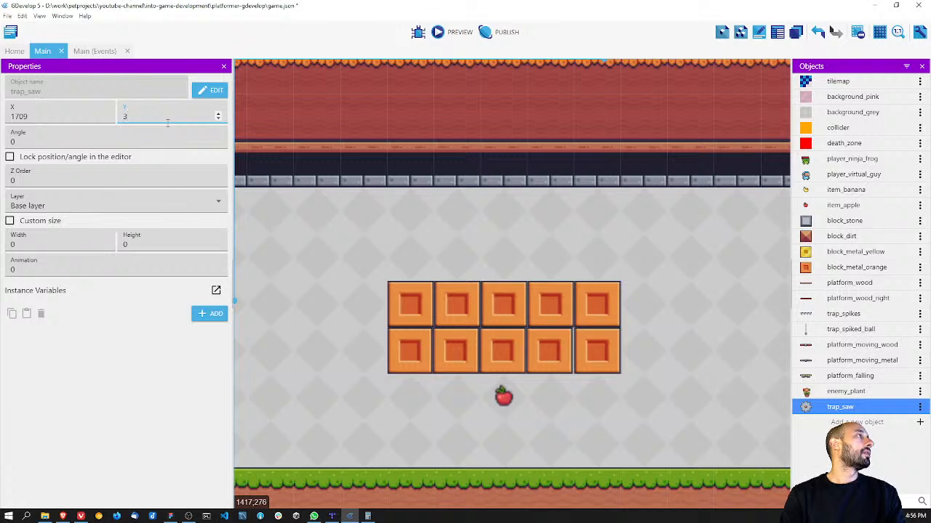
pyautogui.write('27')
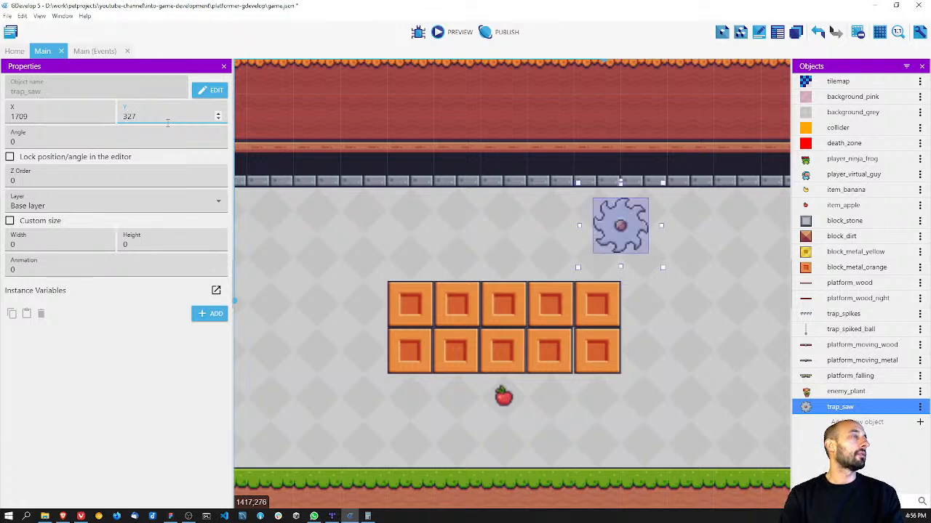
pyautogui.hotkey('ctrl', 'z')
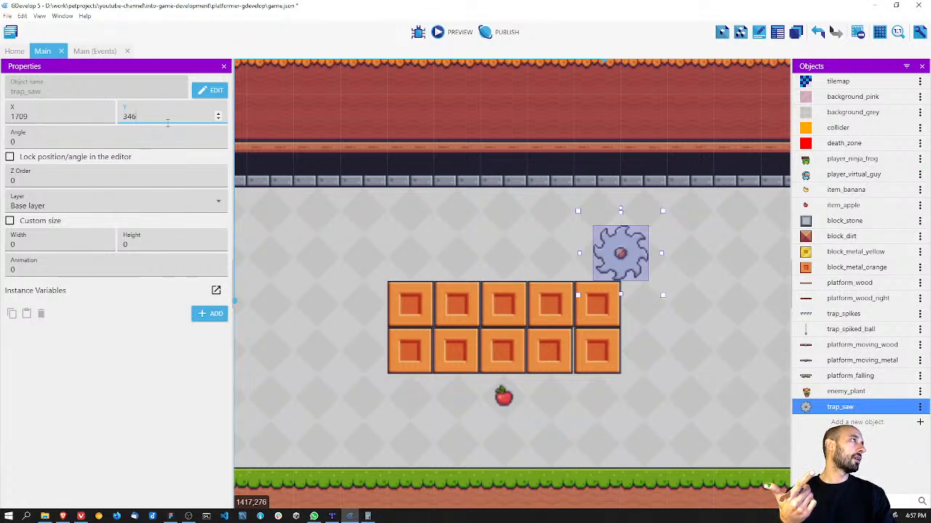
# Step: Set the saw trap's Y position to 365 and switch to the calculator
pyautogui.press('BackSpace')
pyautogui.press('BackSpace')
pyautogui.write('65')
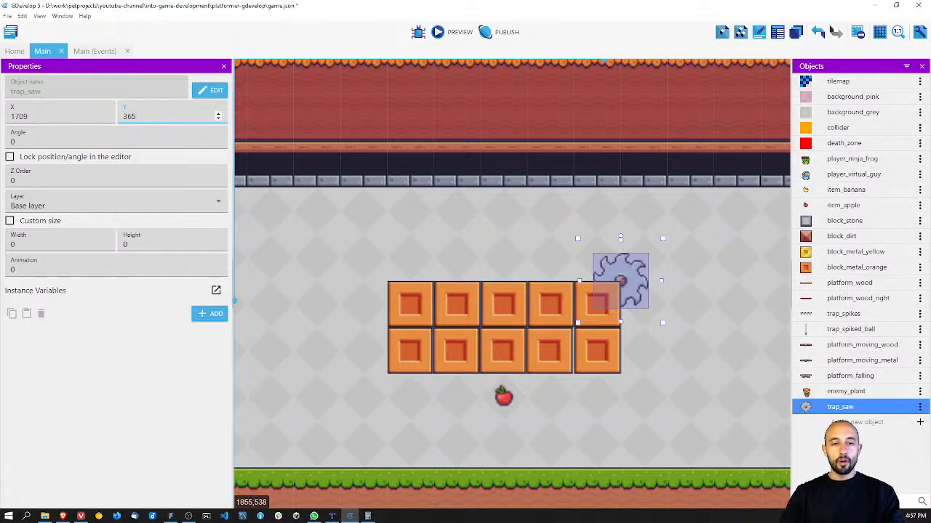
pyautogui.click(368, 516)
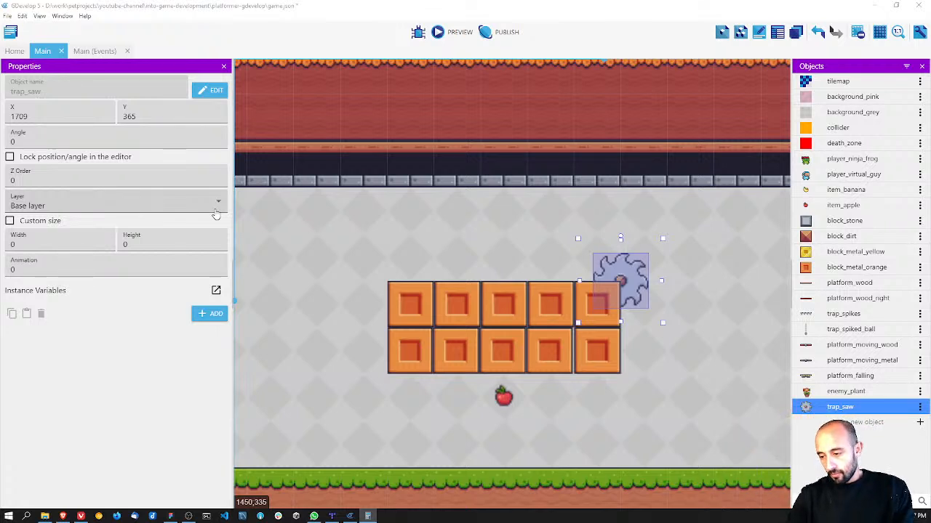
# Step: Examine the Moving Platforms event group in the Main scene's events, and collapse it again
pyautogui.click(14, 51)
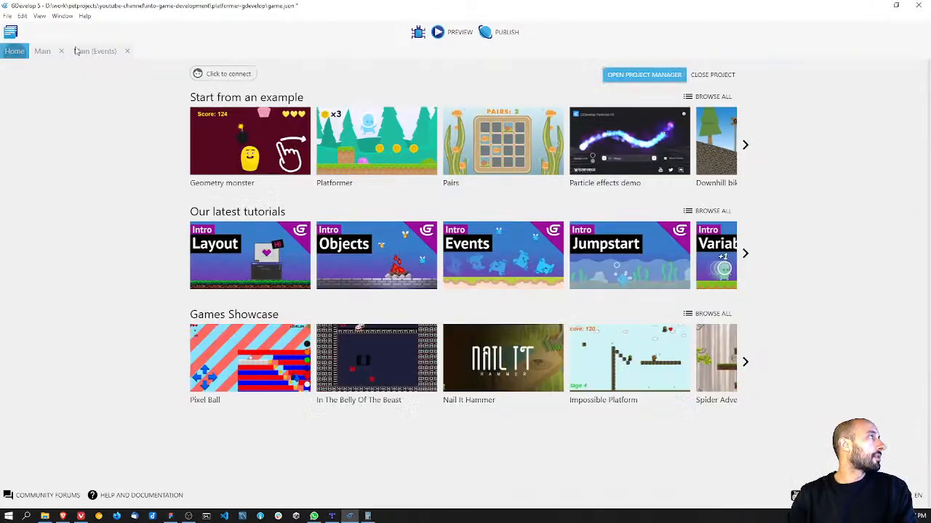
pyautogui.click(93, 51)
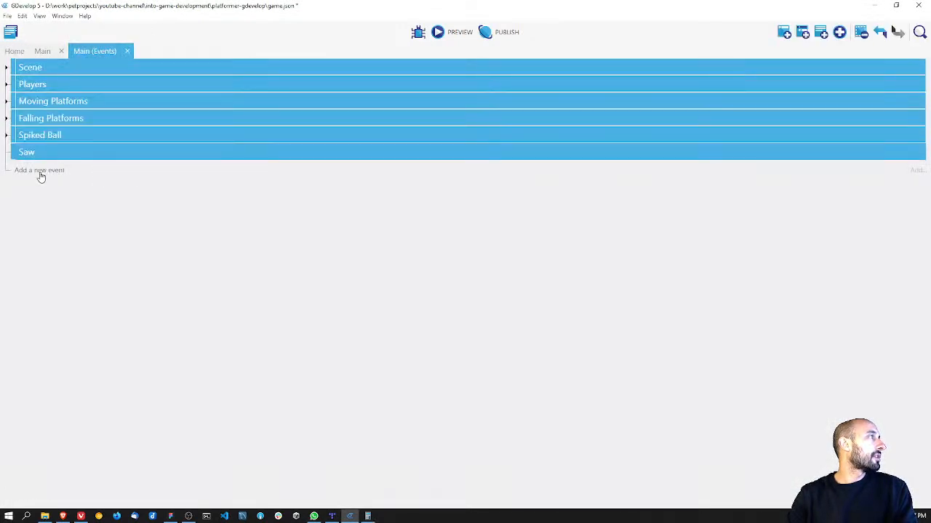
pyautogui.click(7, 103)
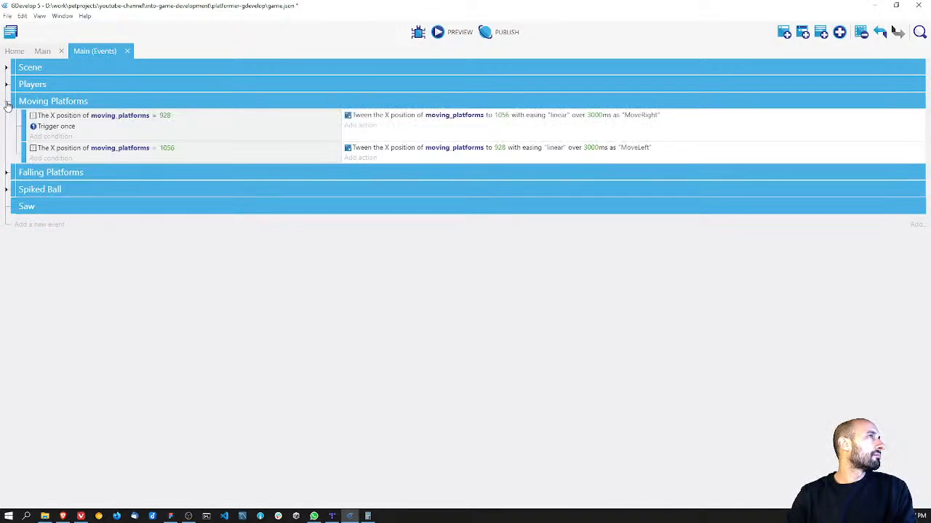
pyautogui.click(6, 103)
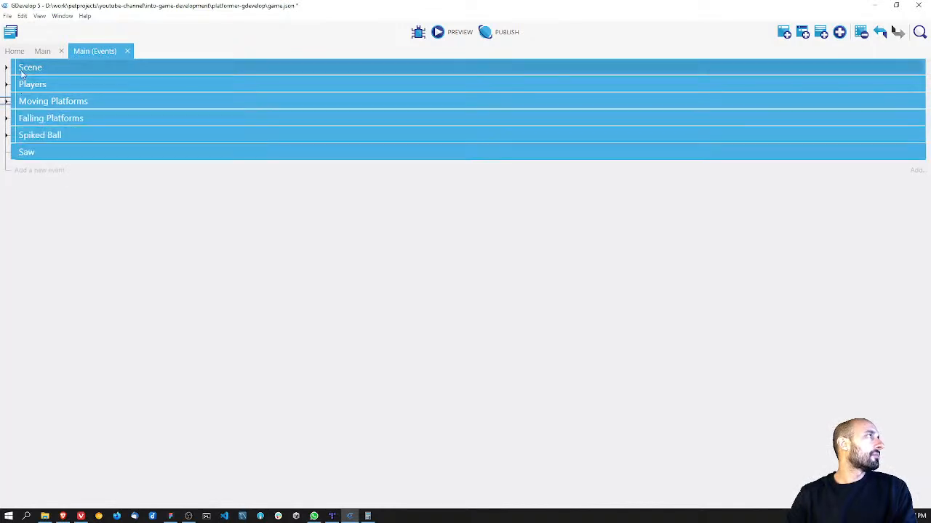
# Step: Add the Tween behavior to the trap_saw object in the Main scene, apply it and save the project
pyautogui.click(13, 51)
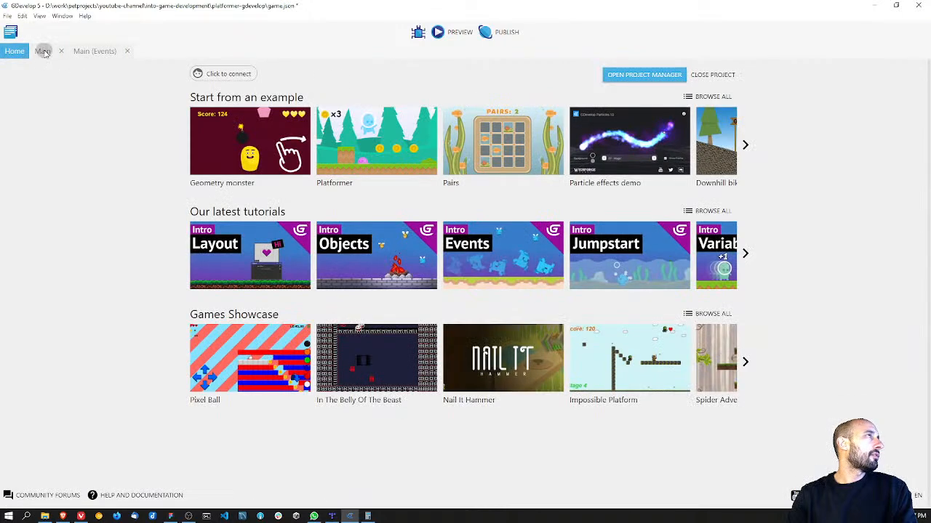
pyautogui.click(42, 51)
pyautogui.doubleClick(836, 407)
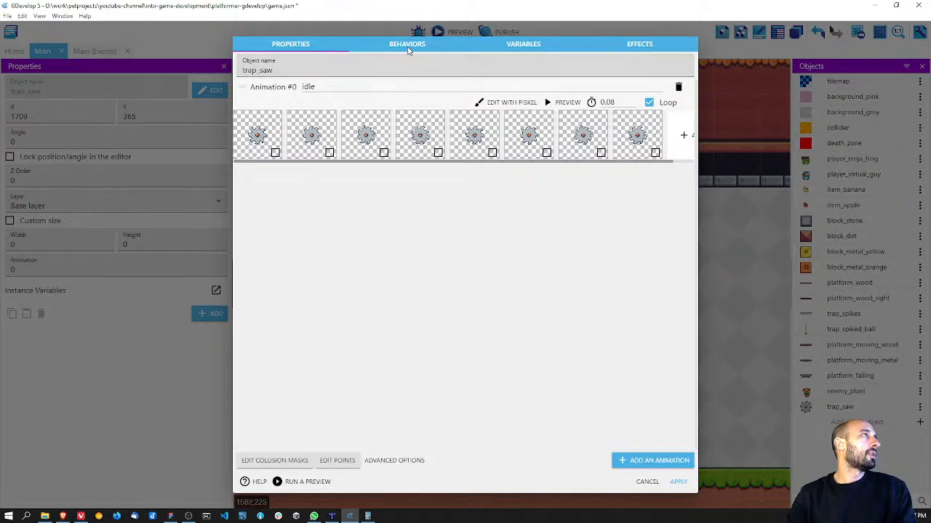
pyautogui.click(407, 45)
pyautogui.click(631, 465)
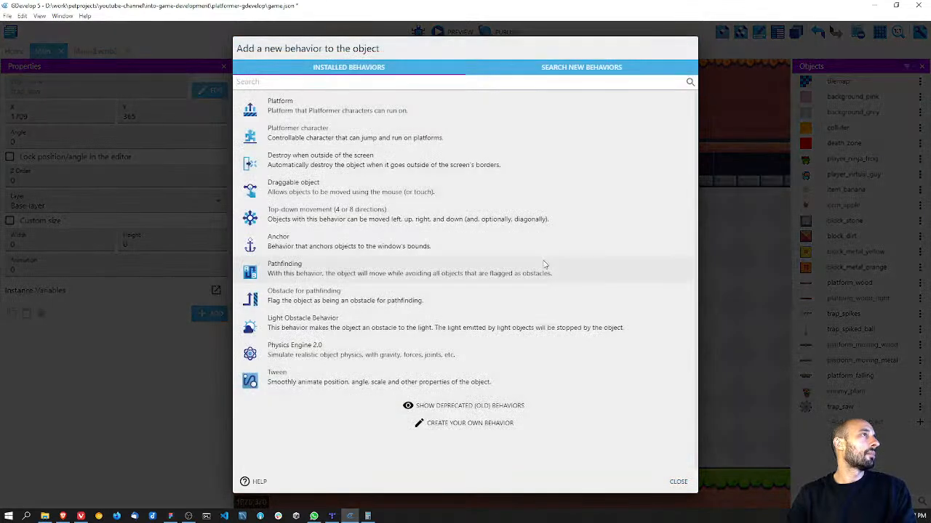
pyautogui.click(298, 379)
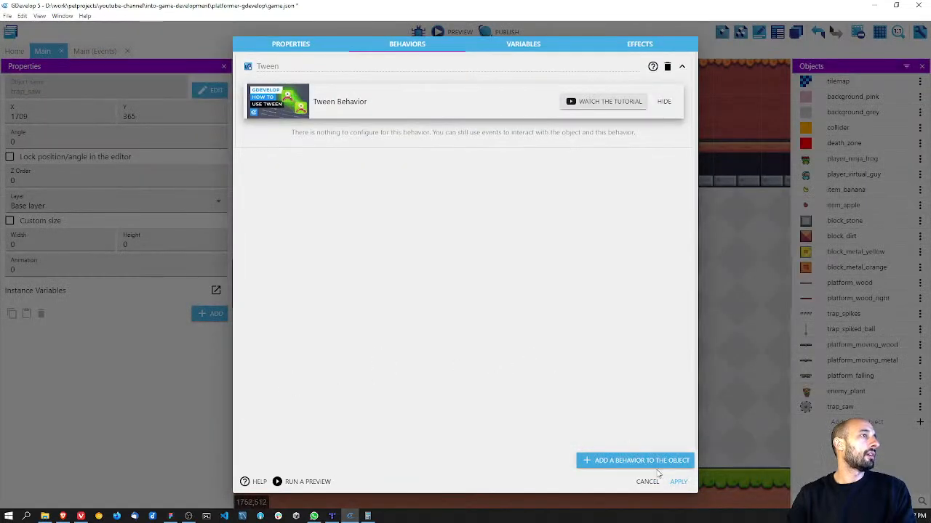
pyautogui.click(678, 482)
pyautogui.hotkey('ctrl', 's')
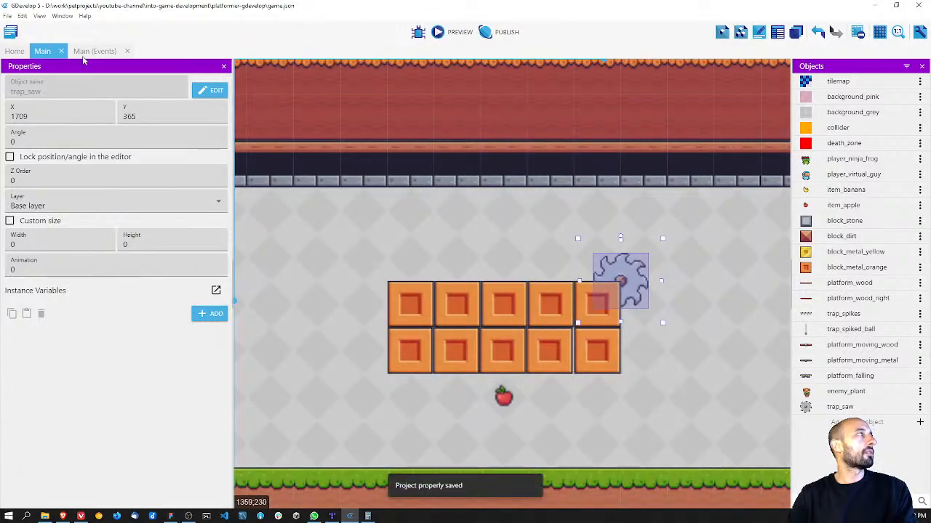
# Step: Add a Trigger once while true condition to the empty Saw event in the Main scene's events
pyautogui.click(86, 52)
pyautogui.click(46, 166)
pyautogui.write('trigger')
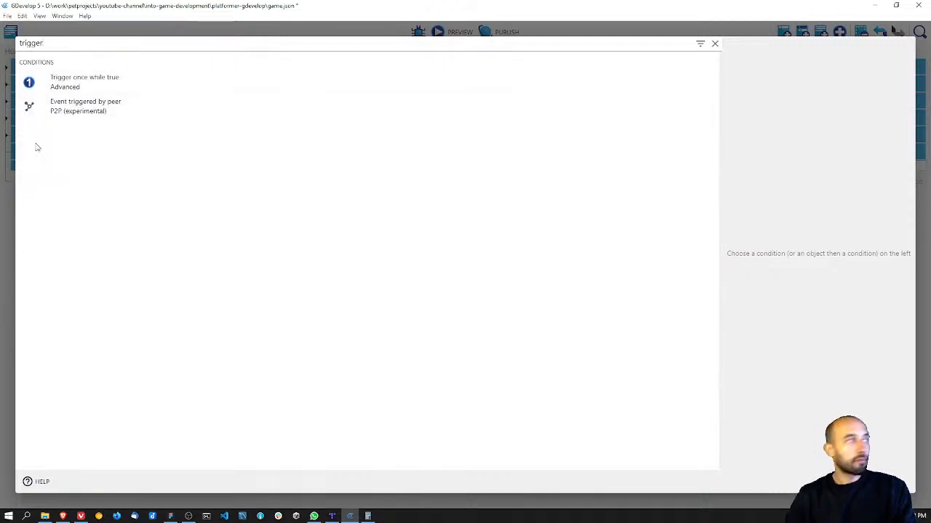
pyautogui.click(52, 79)
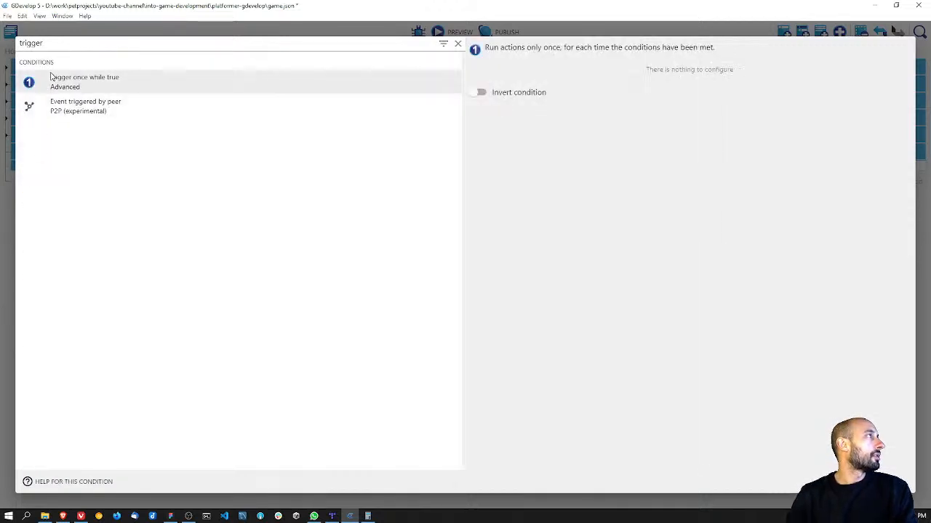
pyautogui.click(890, 482)
# Step: Start adding an object position tween action for trap_saw to the trigger-once event
pyautogui.click(360, 169)
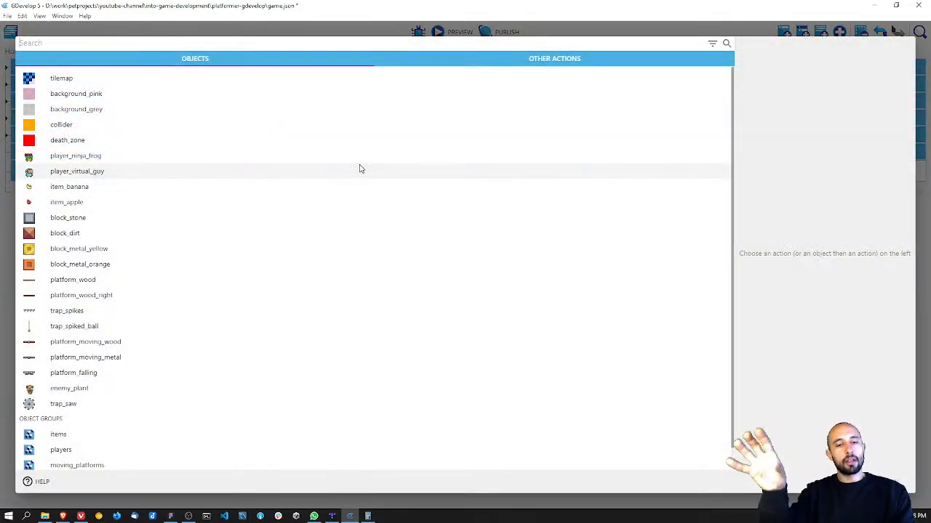
pyautogui.click(469, 61)
pyautogui.click(306, 62)
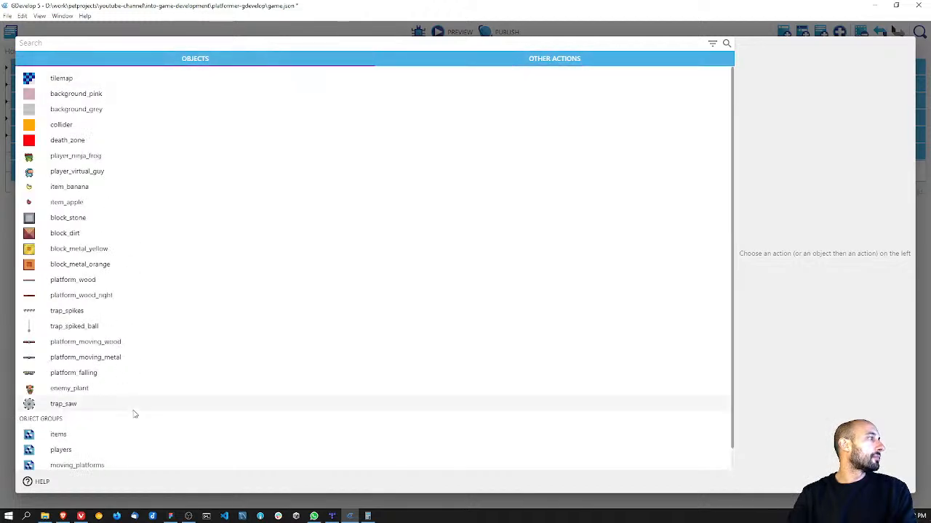
pyautogui.scroll(-1, 116, 400)
pyautogui.click(65, 382)
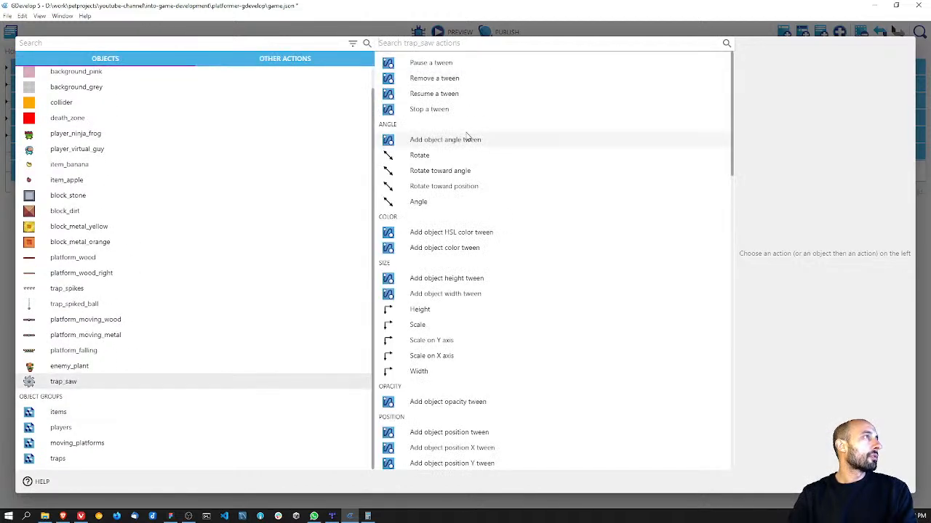
pyautogui.scroll(-3, 474, 298)
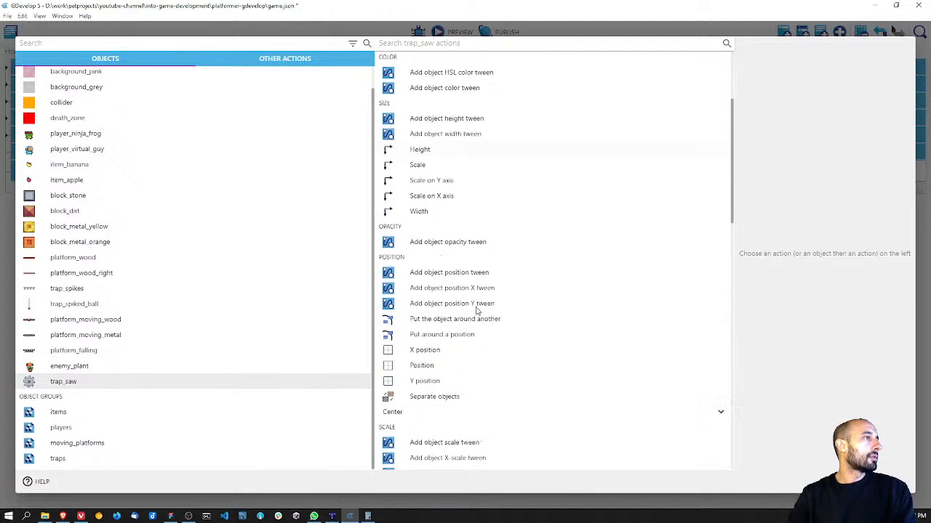
pyautogui.click(464, 271)
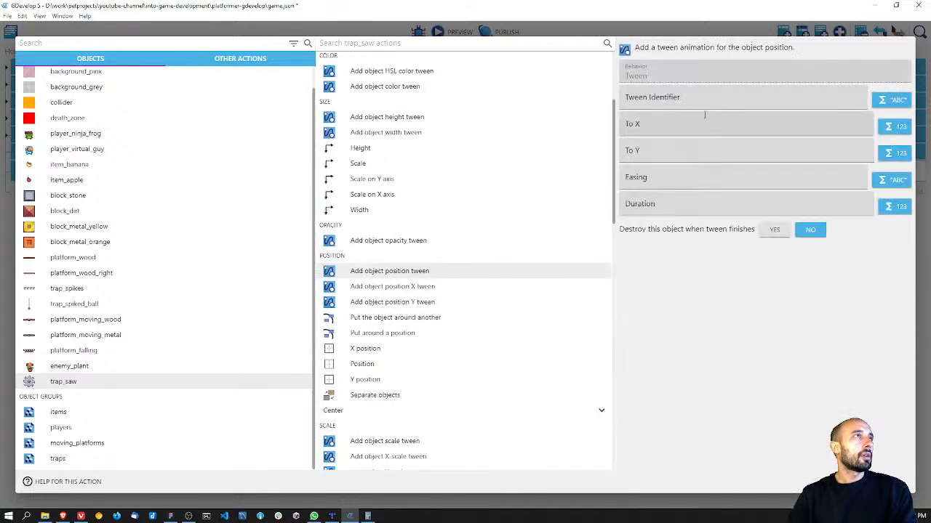
# Step: Set the tween identifier to "MoveLeft" and the target X to 1549
pyautogui.click(694, 100)
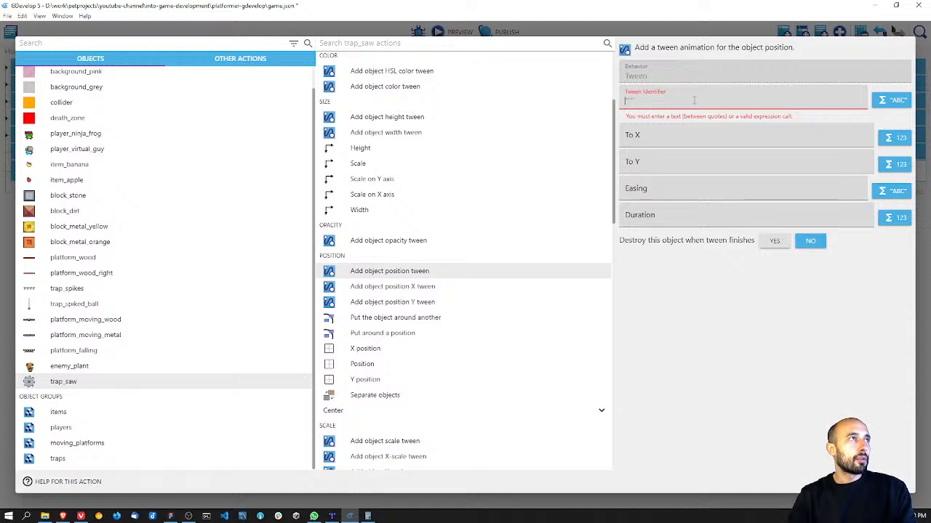
pyautogui.write('"')
pyautogui.write('MoveRi')
pyautogui.press('BackSpace')
pyautogui.press('BackSpace')
pyautogui.write('Left"')
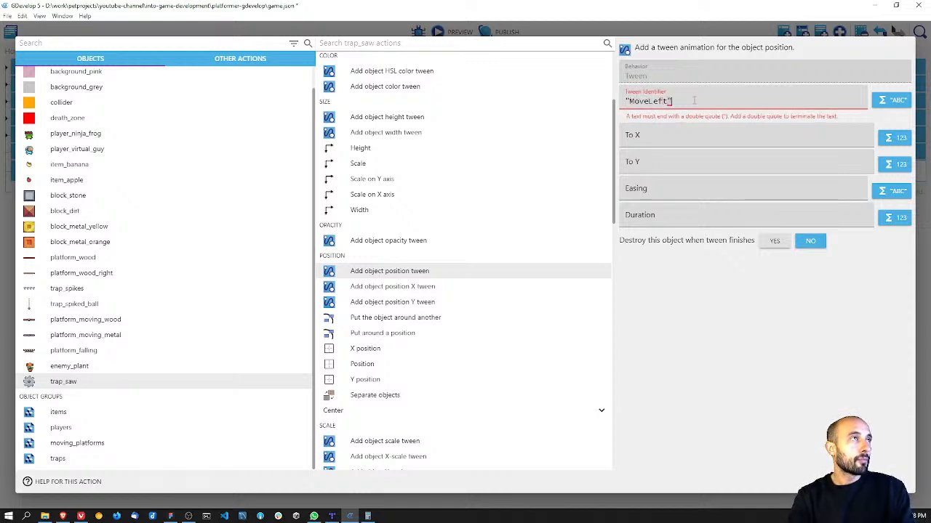
pyautogui.press('Tab')
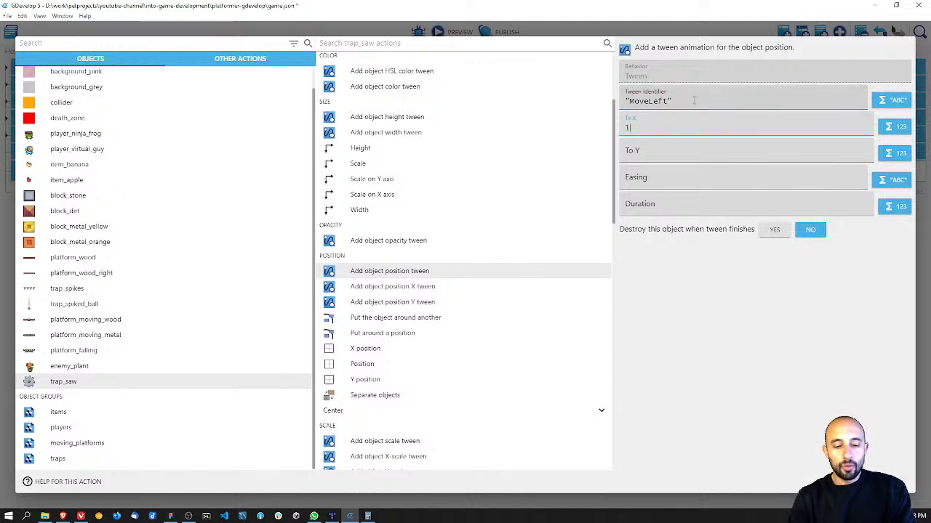
pyautogui.press('Tab')
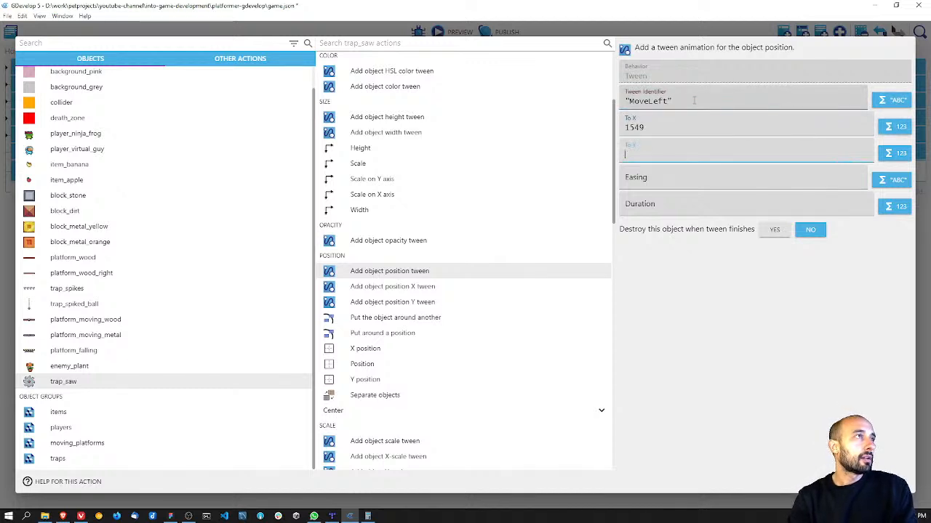
# Step: Set the tween's target Y to 0, easing to "linear" and duration to 3, and confirm the action
pyautogui.write('0')
pyautogui.press('Tab')
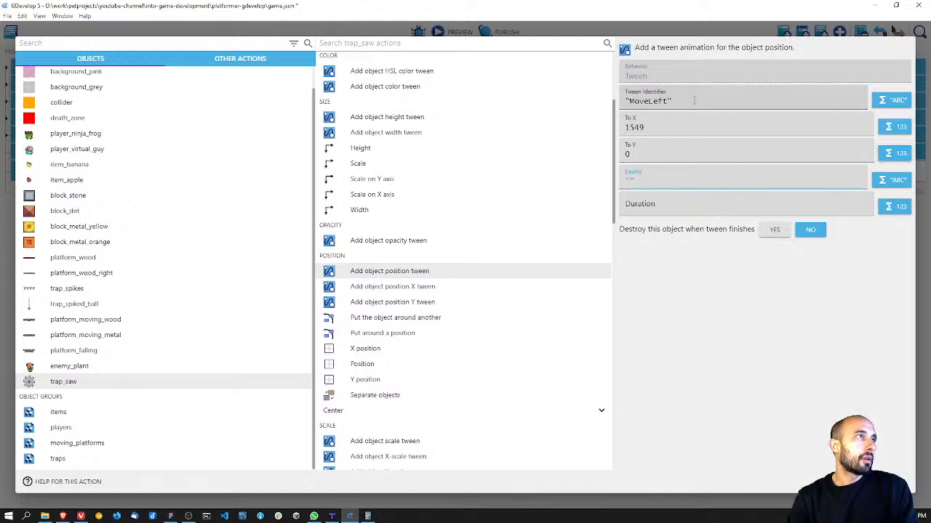
pyautogui.write('"linear"')
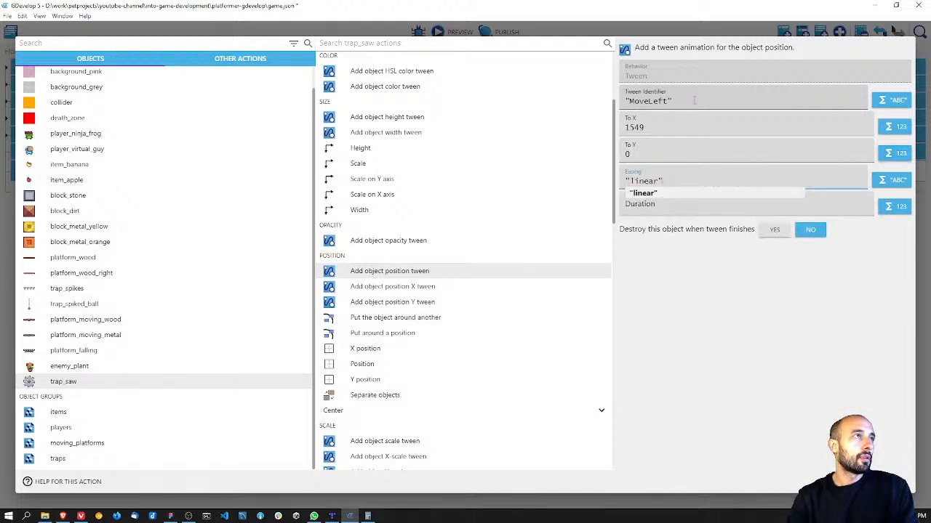
pyautogui.click(681, 208)
pyautogui.write('3')
pyautogui.click(820, 373)
pyautogui.click(894, 481)
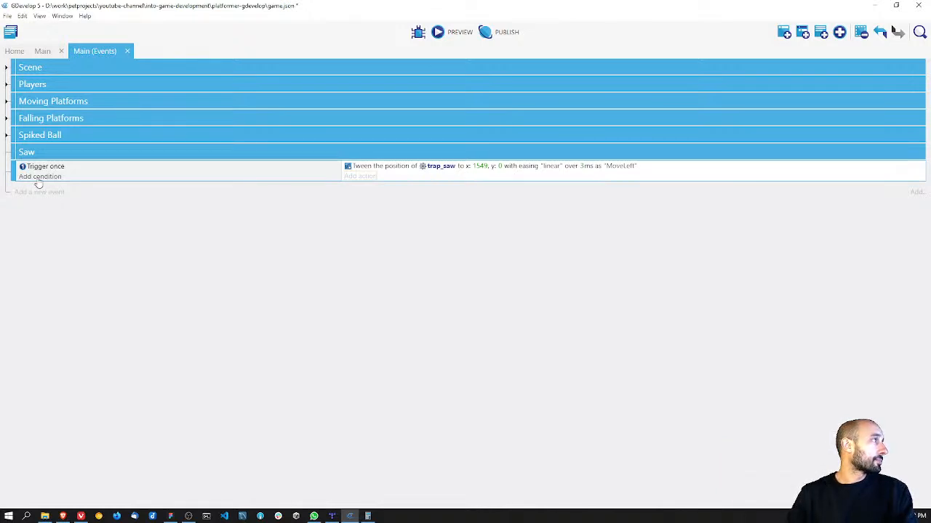
# Step: Nest the trigger-once event inside the Saw group and add three empty sub-events to the group
pyautogui.moveTo(15, 170); pyautogui.dragTo(30, 156)
pyautogui.rightClick(31, 155)
pyautogui.click(62, 247)
pyautogui.rightClick(39, 153)
pyautogui.click(99, 245)
pyautogui.rightClick(44, 153)
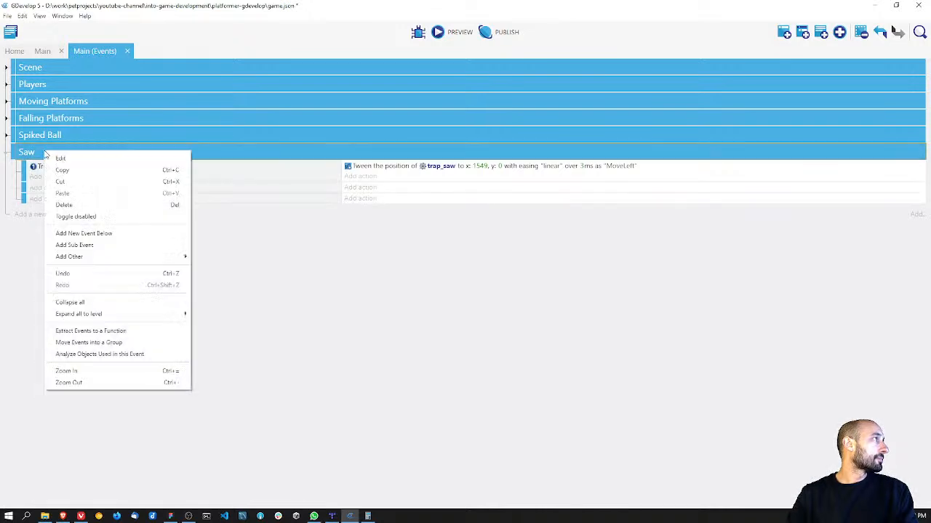
pyautogui.click(99, 242)
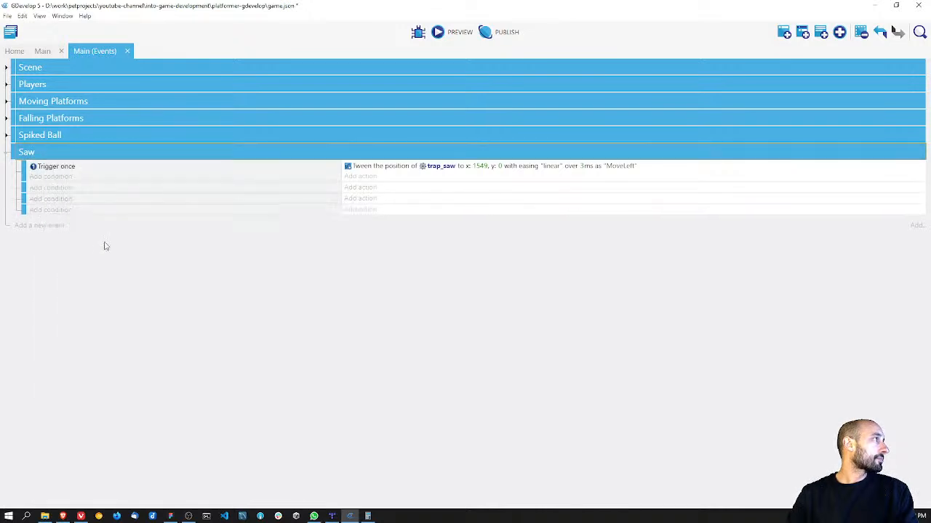
# Step: Add a condition to the second Saw event that trap_saw's X position equals 1549
pyautogui.click(66, 190)
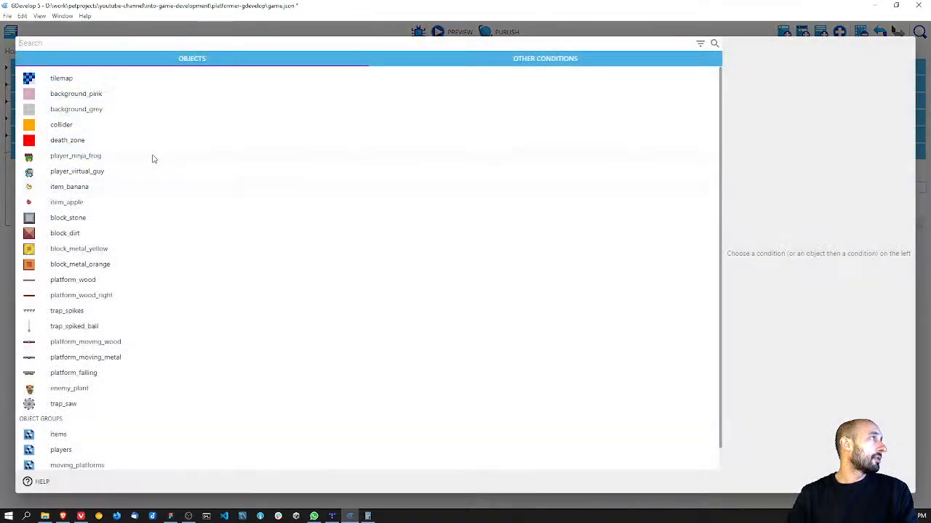
pyautogui.click(65, 405)
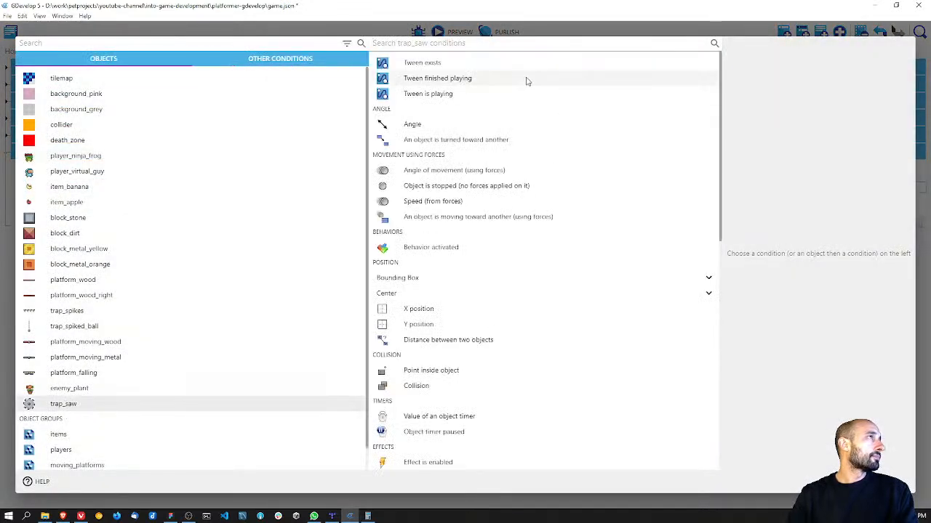
pyautogui.click(422, 311)
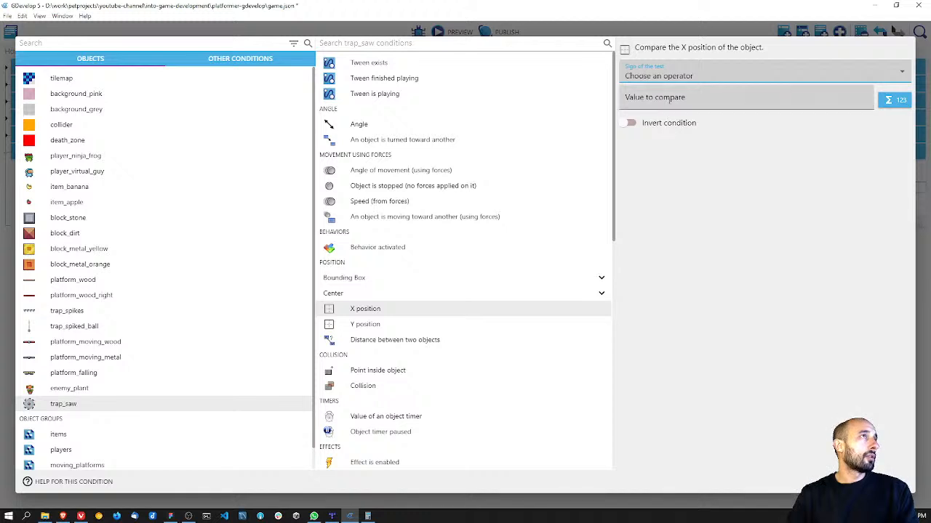
pyautogui.click(676, 80)
pyautogui.click(668, 99)
pyautogui.write('1549')
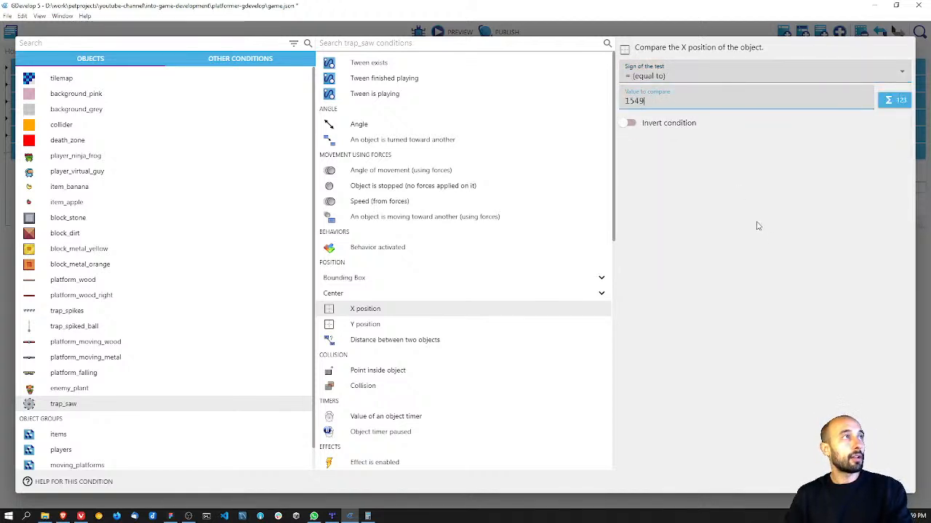
pyautogui.click(894, 482)
# Step: Copy the trap_saw MoveLeft tween action into the three other Saw events
pyautogui.click(367, 167)
pyautogui.rightClick(370, 167)
pyautogui.click(385, 180)
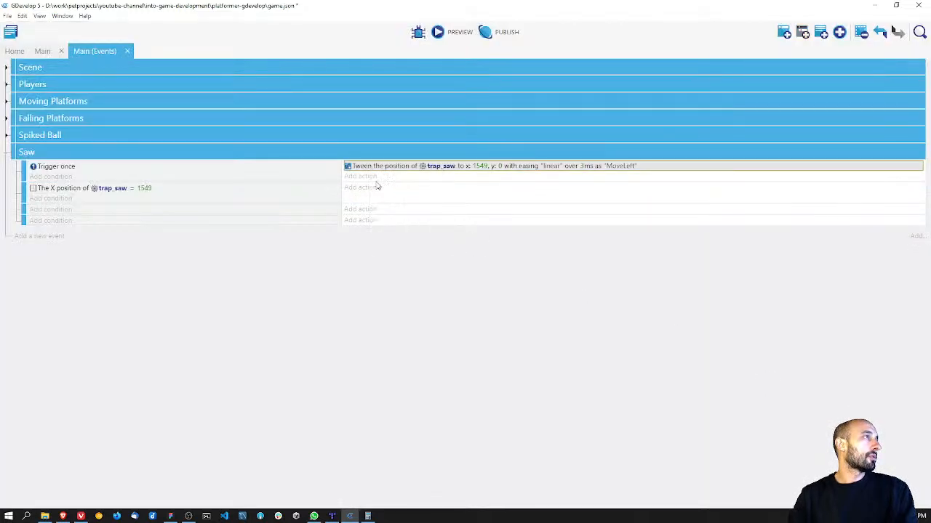
pyautogui.click(362, 188)
pyautogui.click(505, 403)
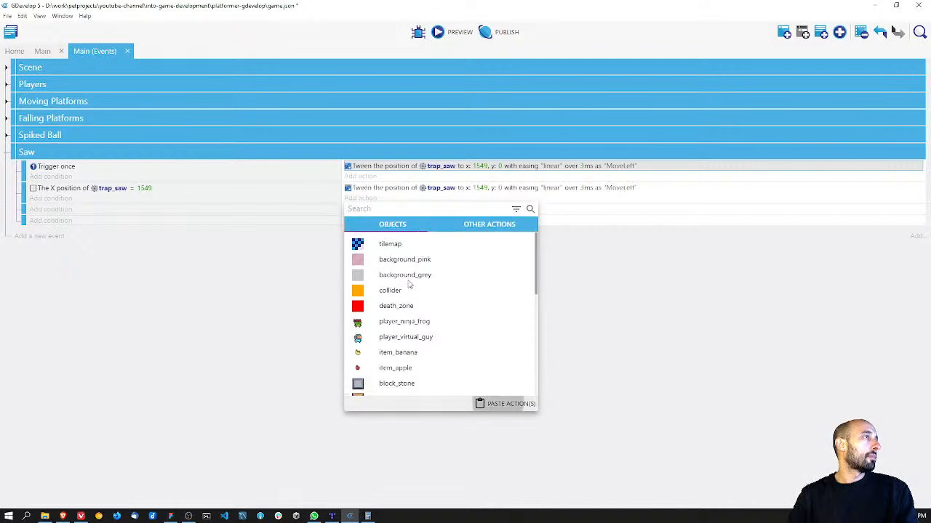
pyautogui.click(363, 209)
pyautogui.click(505, 415)
pyautogui.click(366, 229)
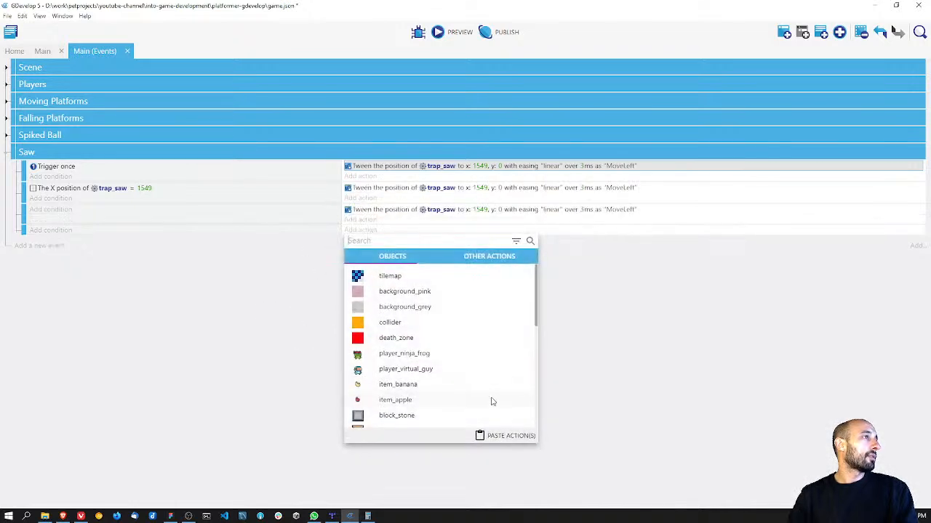
pyautogui.click(509, 436)
pyautogui.doubleClick(411, 187)
pyautogui.click(666, 108)
pyautogui.press('BackSpace')
pyautogui.press('BackSpace')
pyautogui.press('BackSpace')
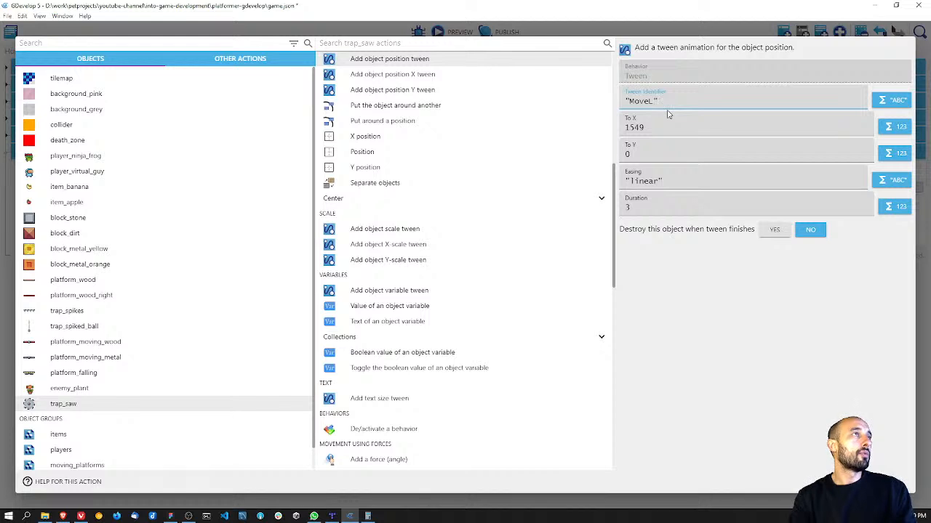
pyautogui.write('Down')
pyautogui.click(659, 127)
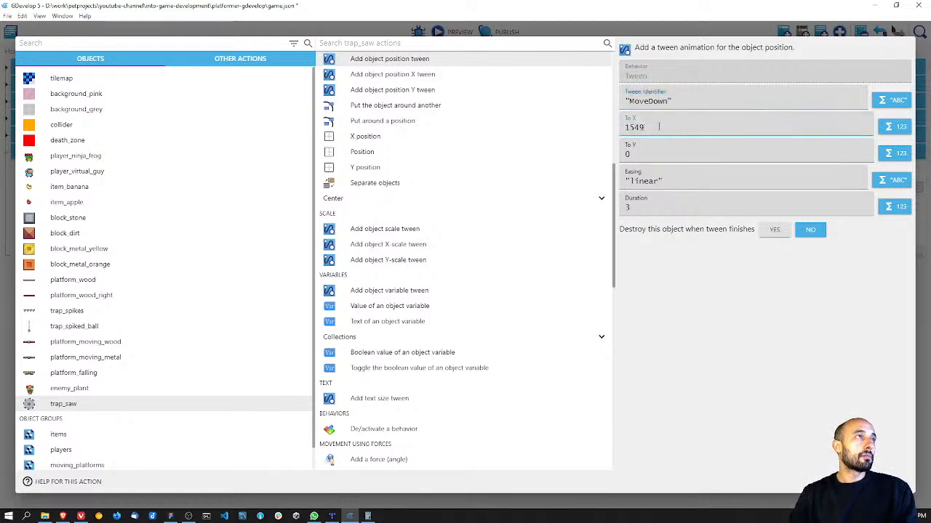
pyautogui.click(640, 153)
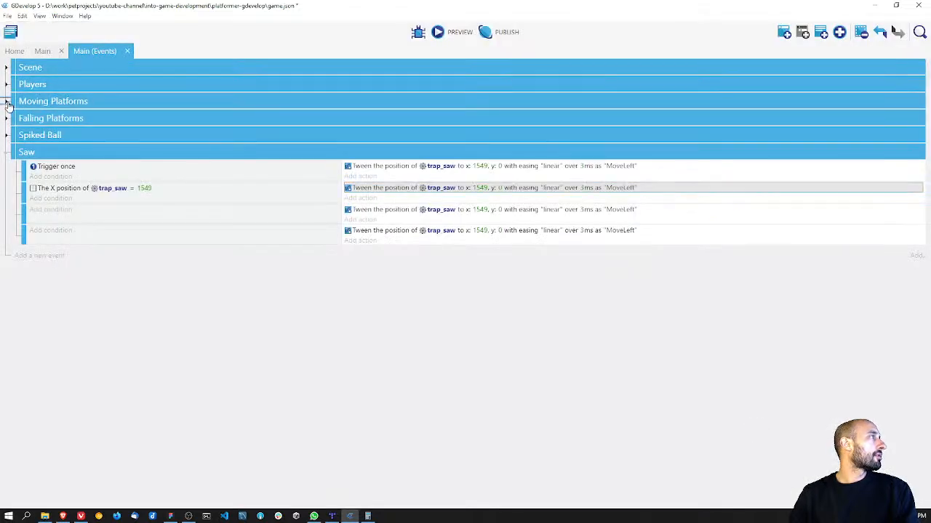
# Step: Check the MoveRight tween action of the Moving Platforms group and delete the copied tween actions from the last three Saw events
pyautogui.click(7, 103)
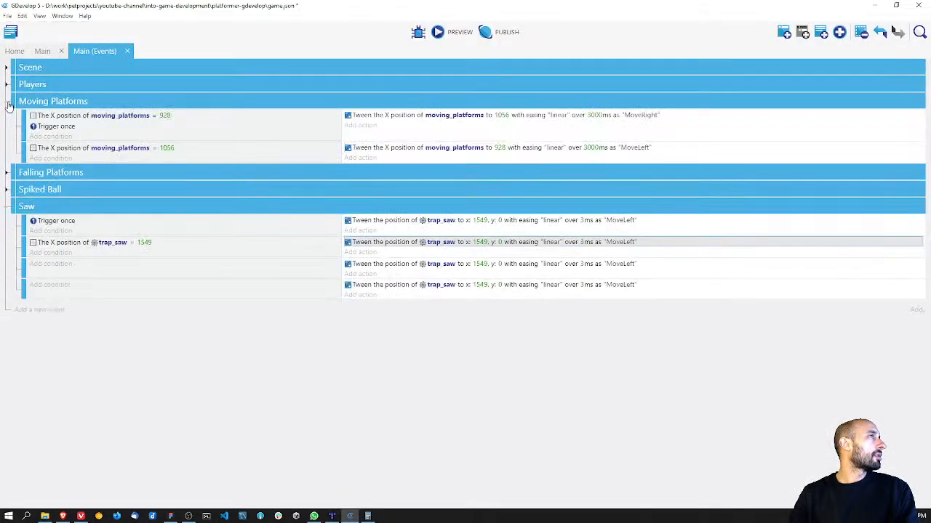
pyautogui.doubleClick(388, 117)
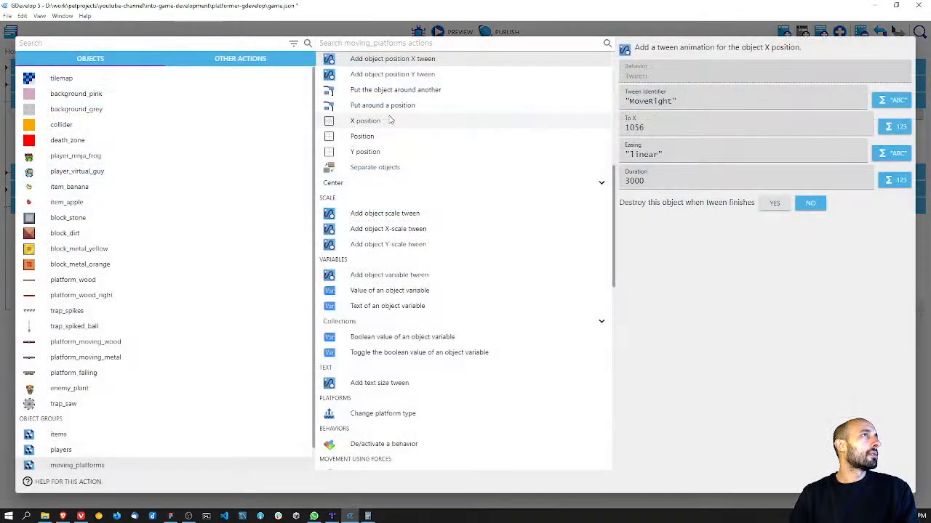
pyautogui.click(863, 482)
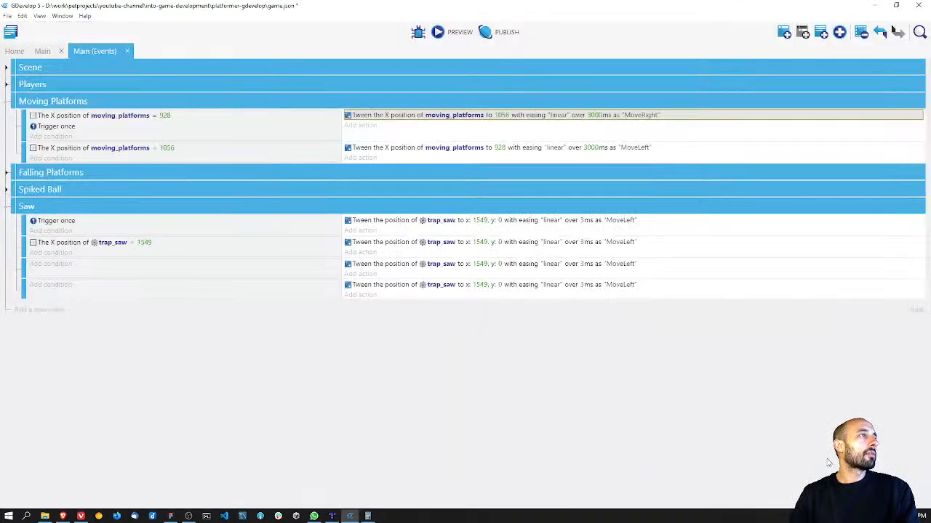
pyautogui.rightClick(399, 243)
pyautogui.click(411, 288)
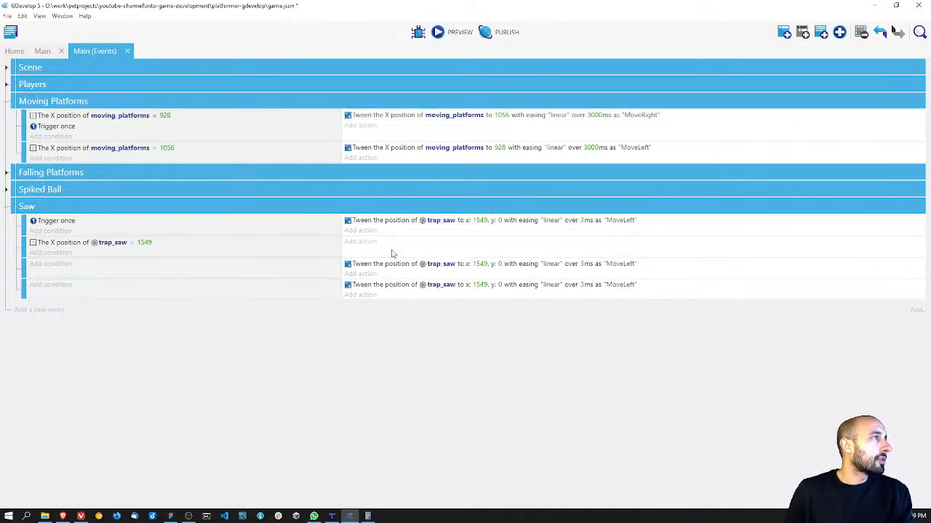
pyautogui.rightClick(386, 265)
pyautogui.click(420, 314)
pyautogui.rightClick(392, 276)
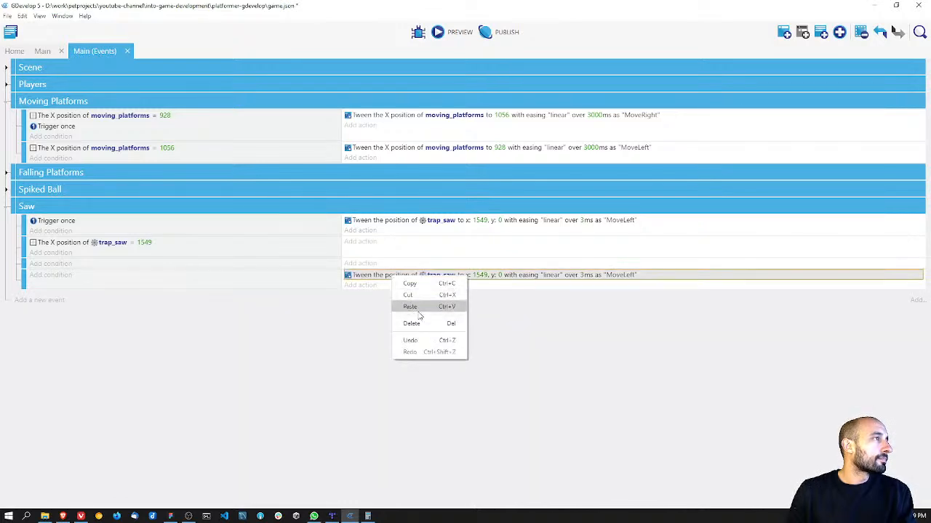
pyautogui.click(413, 323)
# Step: Change trap_saw's MoveLeft action in the first Saw event to an X position tween with "linear" easing and duration 3
pyautogui.doubleClick(436, 220)
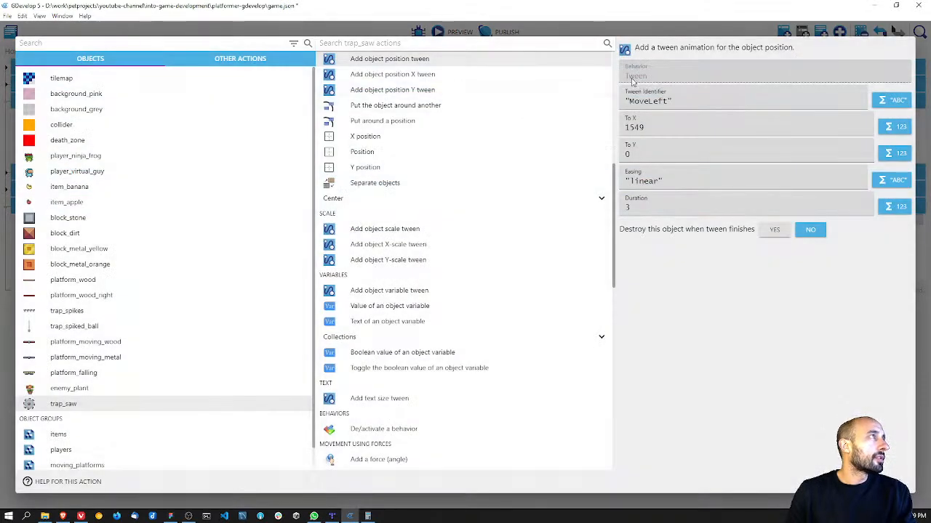
pyautogui.click(435, 74)
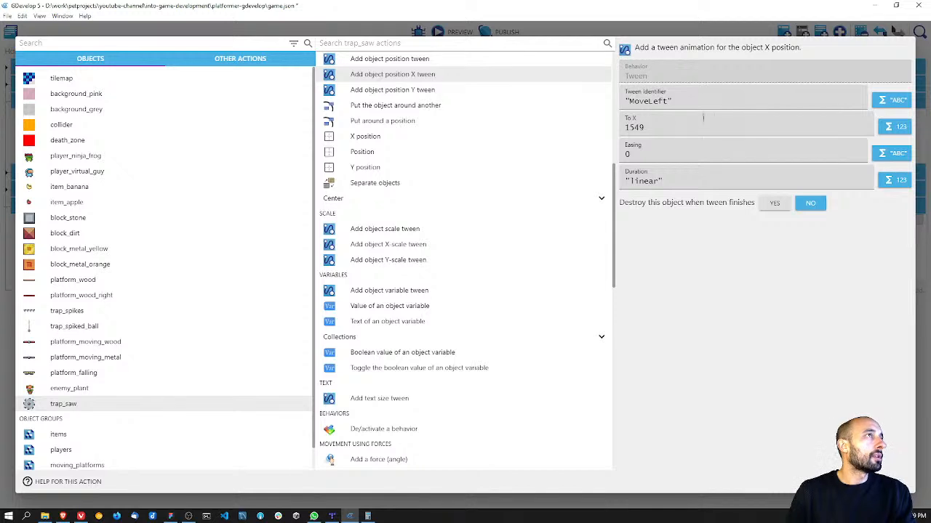
pyautogui.click(647, 154)
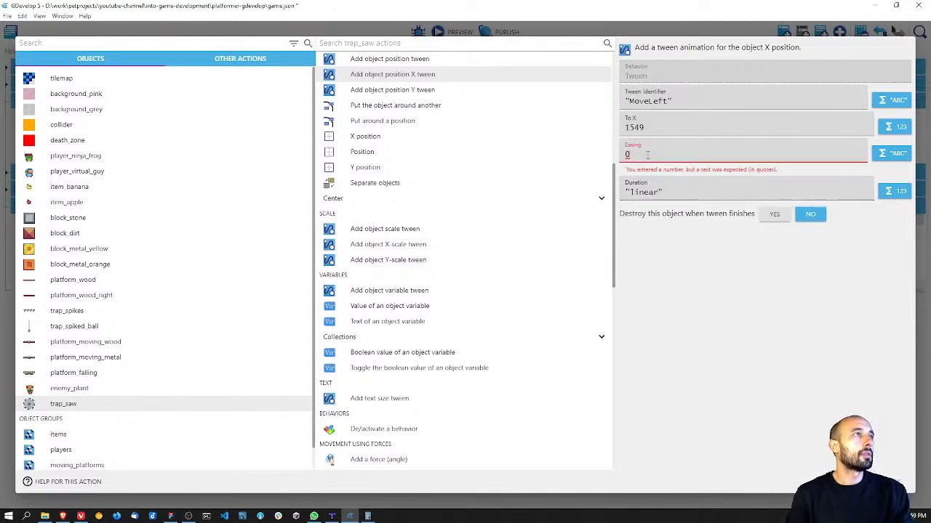
pyautogui.press('BackSpace')
pyautogui.write('"linear')
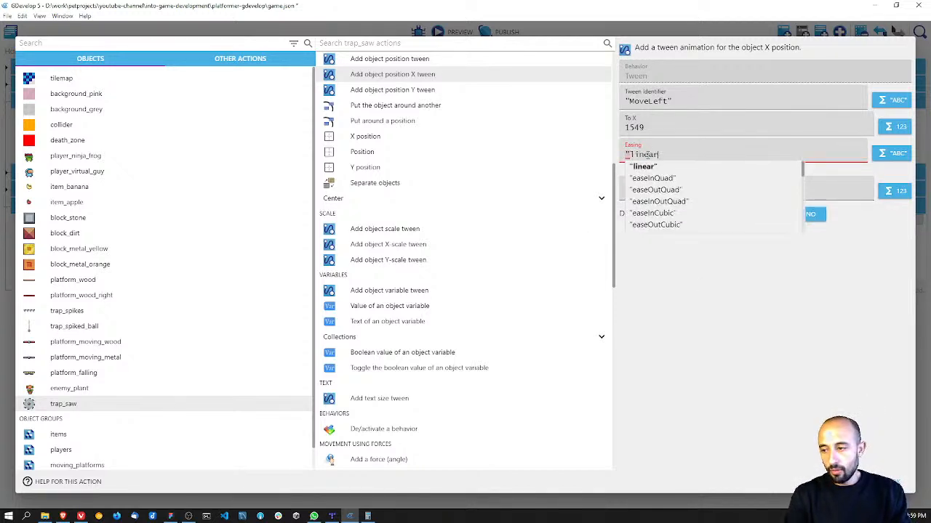
pyautogui.write('"')
pyautogui.press('Tab')
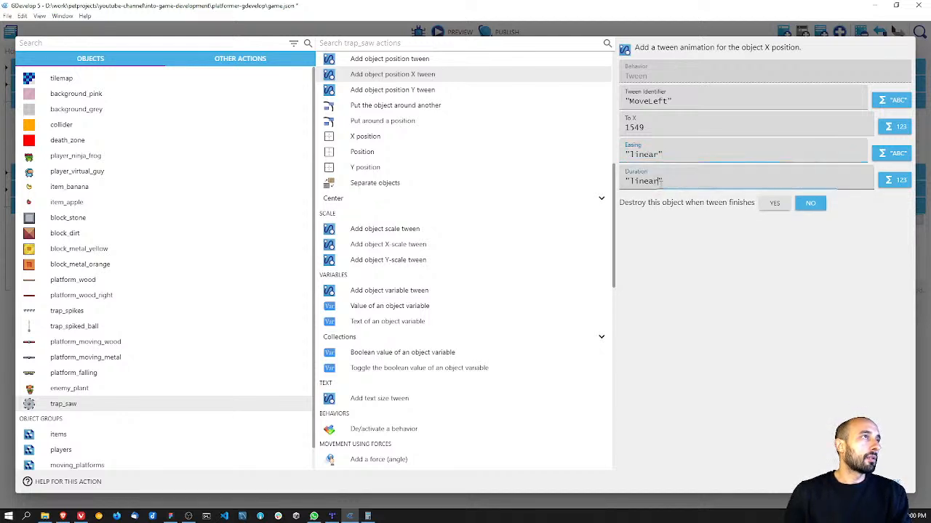
pyautogui.write('3')
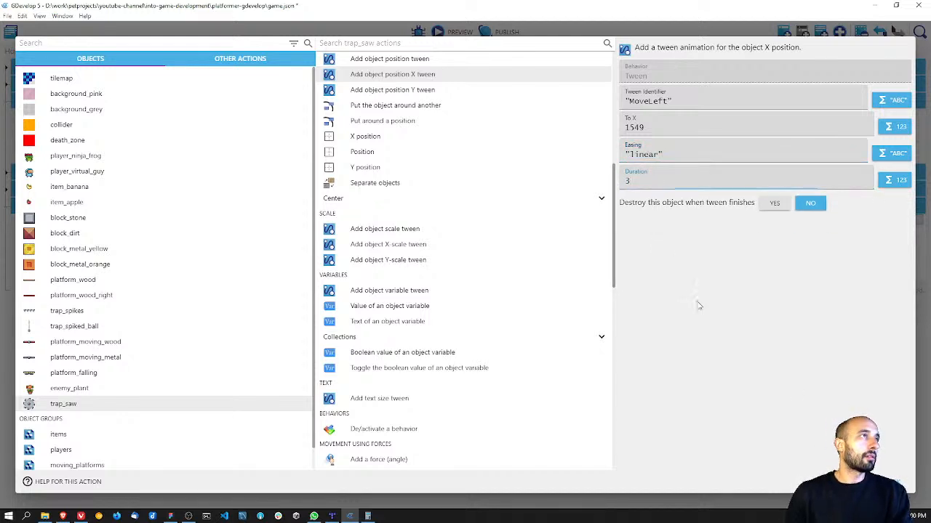
pyautogui.press('Return')
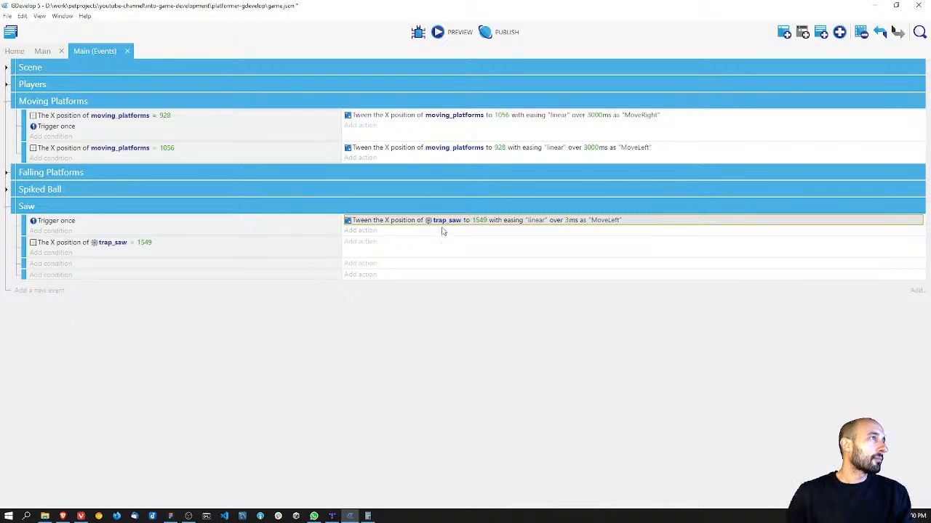
# Step: Add a Y position tween action for trap_saw to the second Saw event with the identifier "MoveDown"
pyautogui.rightClick(386, 224)
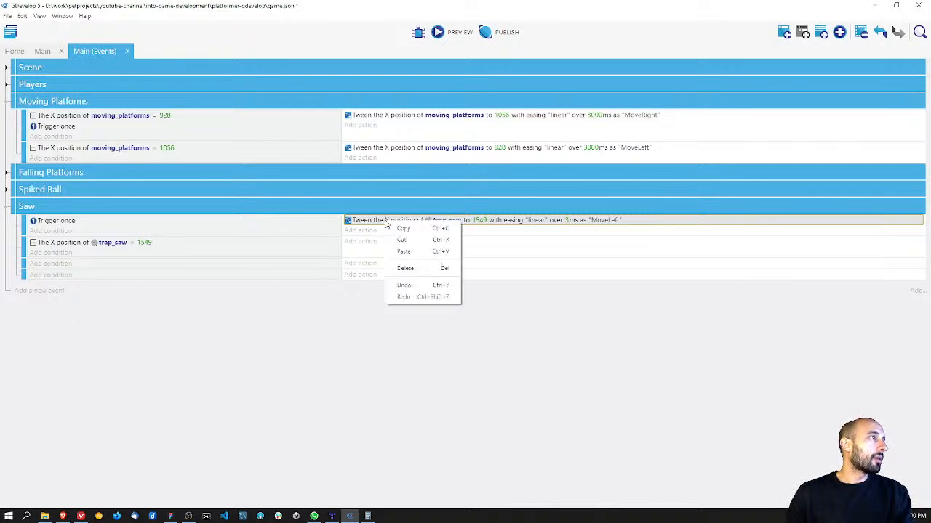
pyautogui.click(372, 243)
pyautogui.click(370, 241)
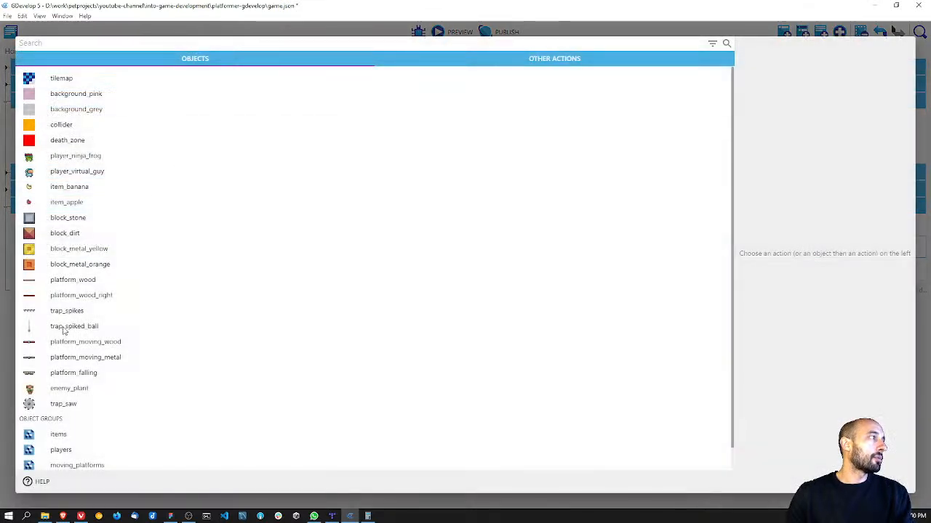
pyautogui.click(66, 406)
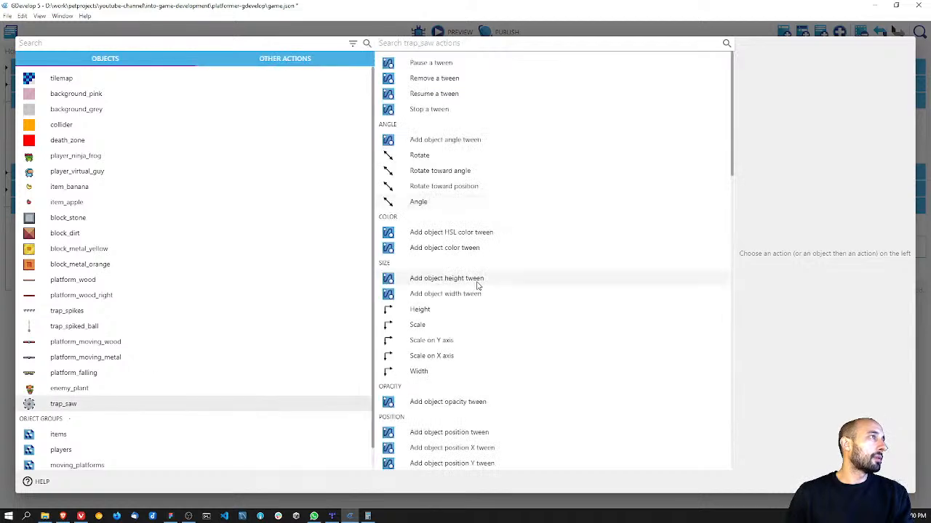
pyautogui.scroll(-3, 491, 341)
pyautogui.click(426, 304)
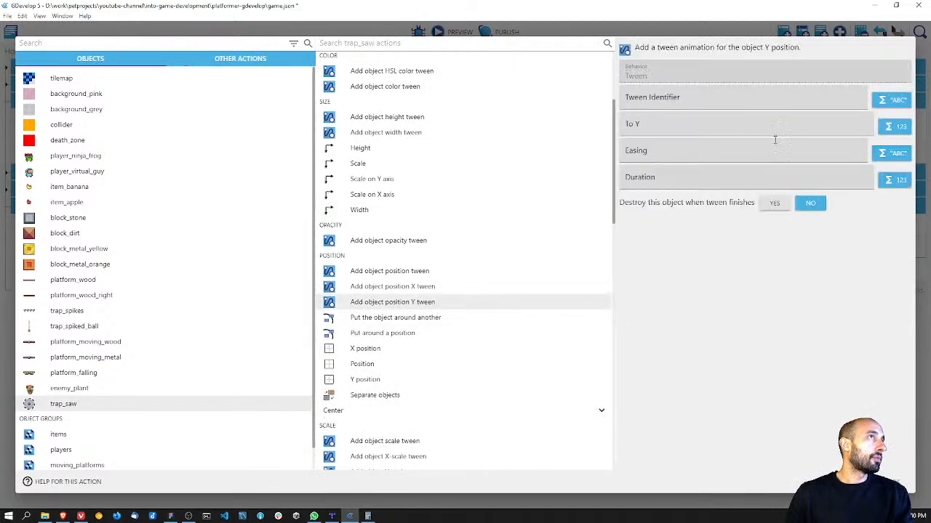
pyautogui.click(689, 94)
pyautogui.write('"MoveDown"')
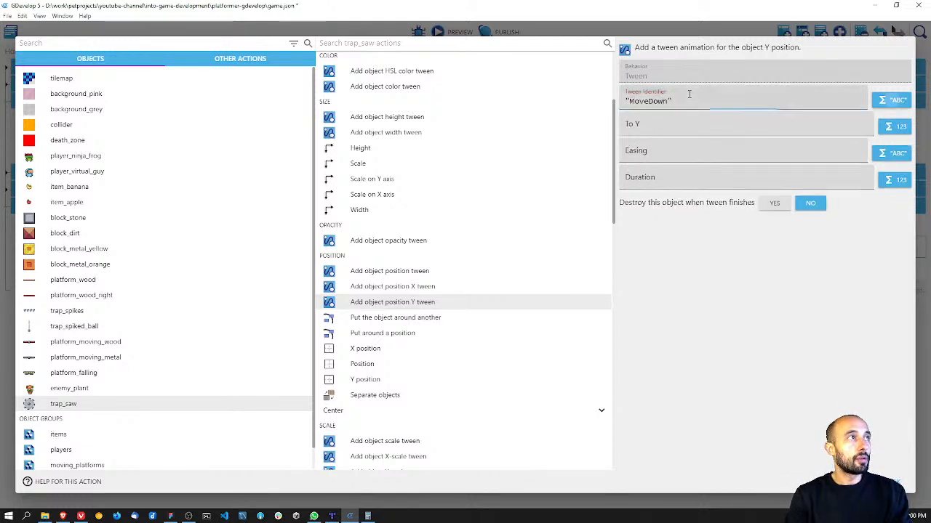
pyautogui.press('Tab')
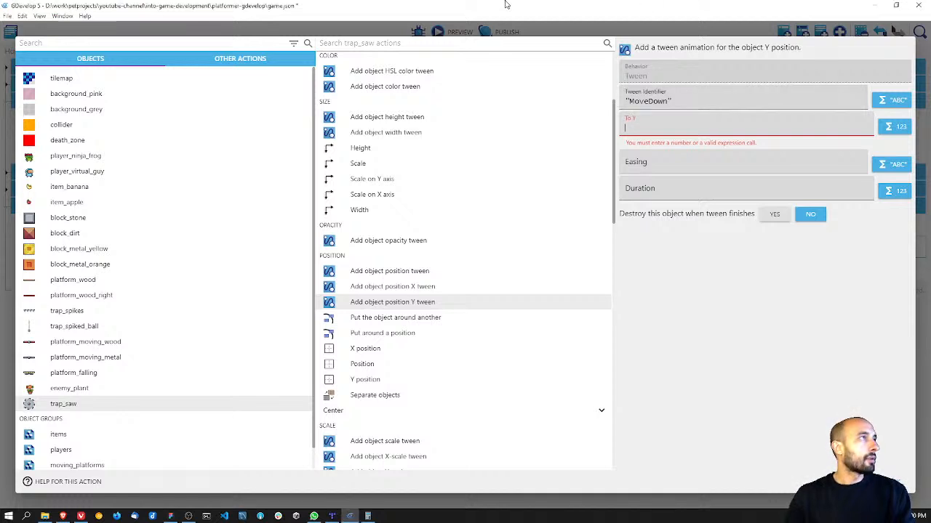
pyautogui.click(627, 130)
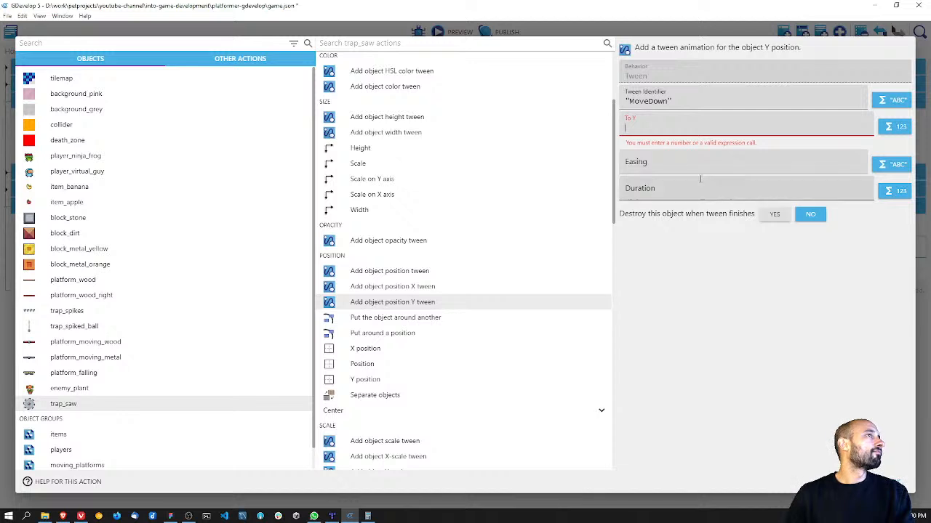
# Step: Give the MoveDown tween "linear" easing and a duration of 1, leaving its target Y empty
pyautogui.click(667, 164)
pyautogui.write('"linear')
pyautogui.press('Return')
pyautogui.click(657, 192)
pyautogui.write('3')
pyautogui.click(711, 292)
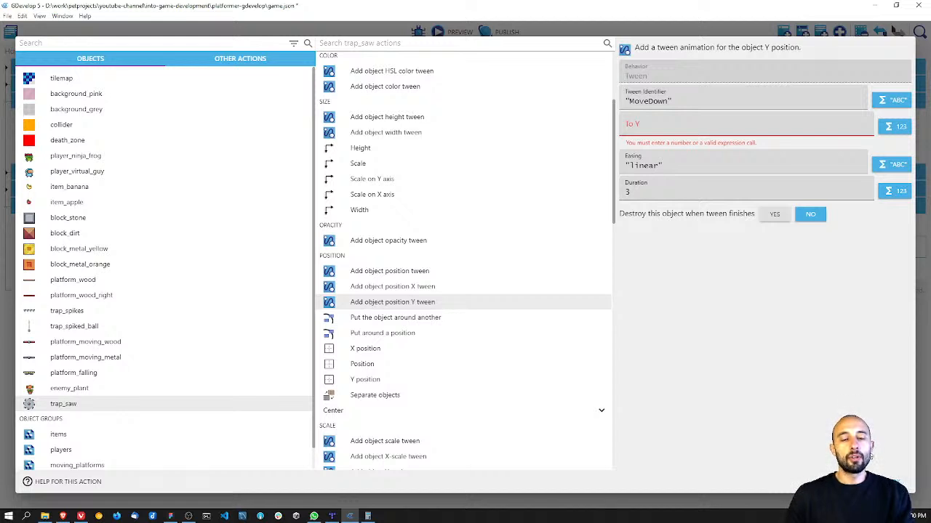
pyautogui.click(625, 191)
pyautogui.doubleClick(624, 192)
pyautogui.write('1')
pyautogui.click(696, 312)
pyautogui.click(896, 481)
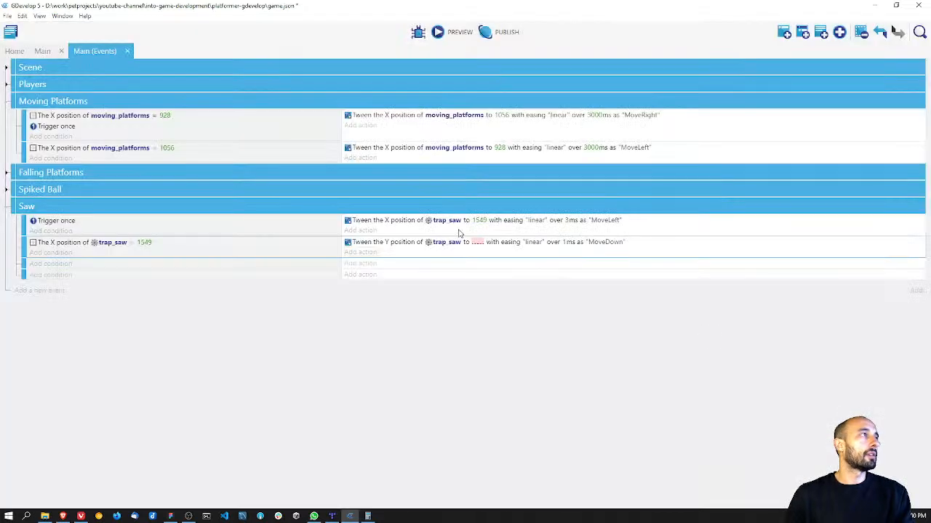
# Step: Set the duration of trap_saw's MoveLeft tween to 2500 ms
pyautogui.click(569, 222)
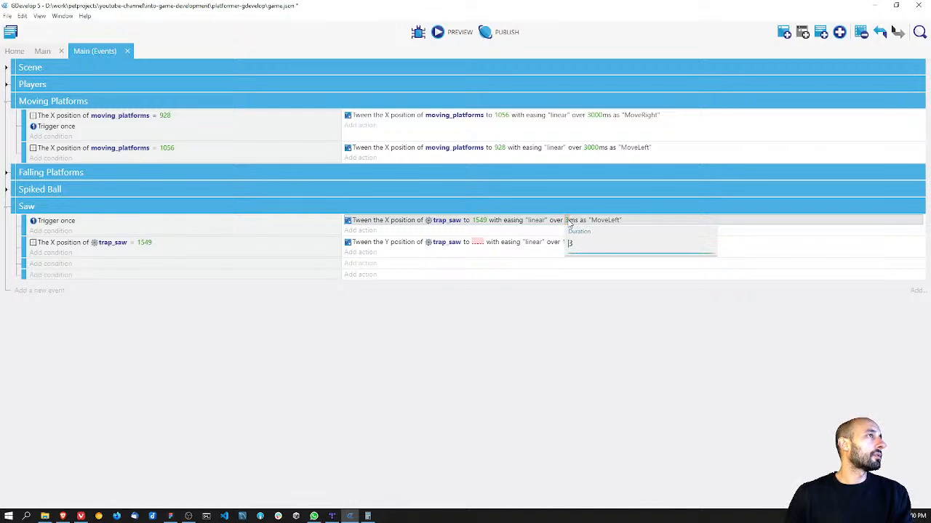
pyautogui.press('BackSpace')
pyautogui.write('2500')
pyautogui.click(586, 282)
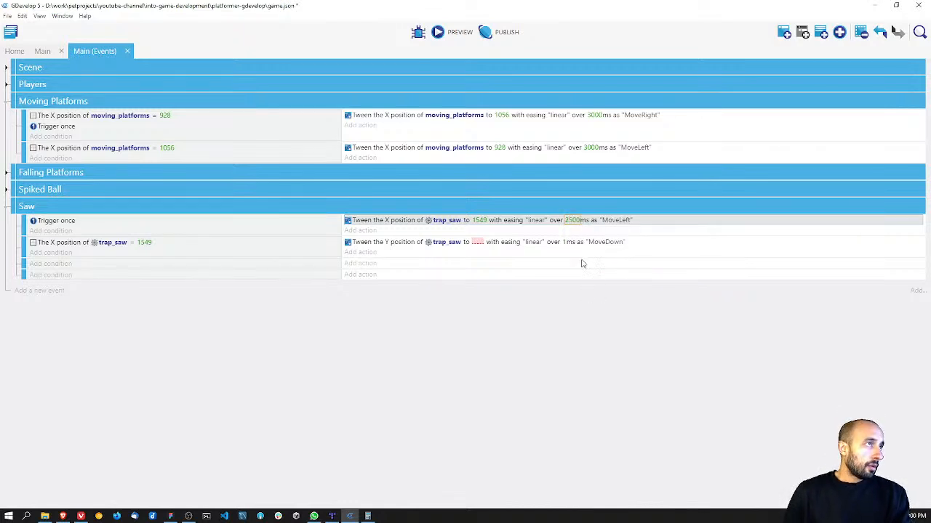
# Step: Set the duration of trap_saw's MoveDown tween to 1000 ms and save the project
pyautogui.click(566, 242)
pyautogui.write('00')
pyautogui.click(598, 337)
pyautogui.click(572, 242)
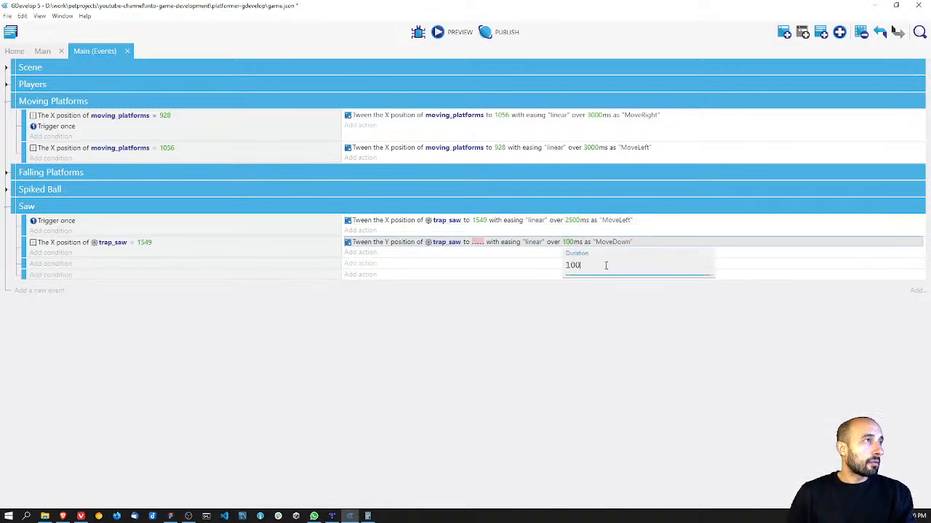
pyautogui.write('0')
pyautogui.click(596, 353)
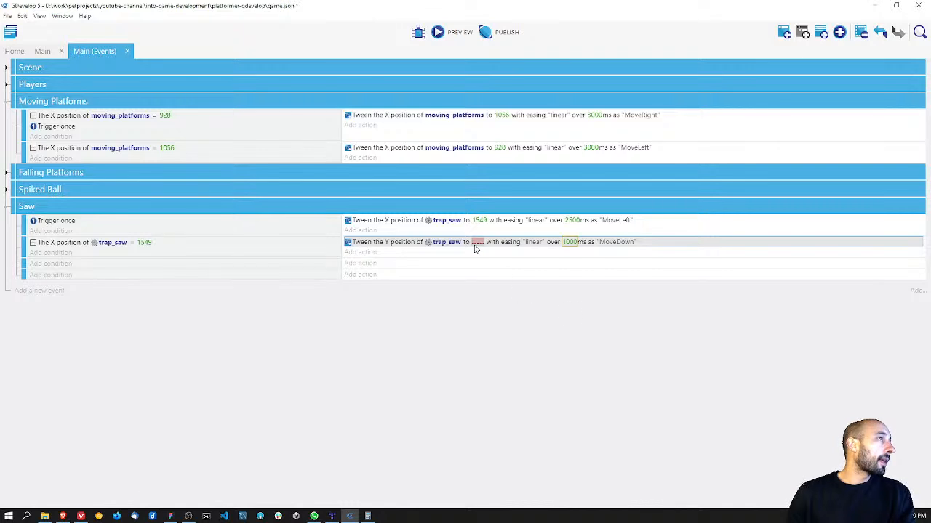
pyautogui.hotkey('ctrl', 's')
# Step: In the Main scene, undo a trial downward move of trap_saw and place it at X 1708, Y 366 on the orange blocks' upper-right corner
pyautogui.click(42, 51)
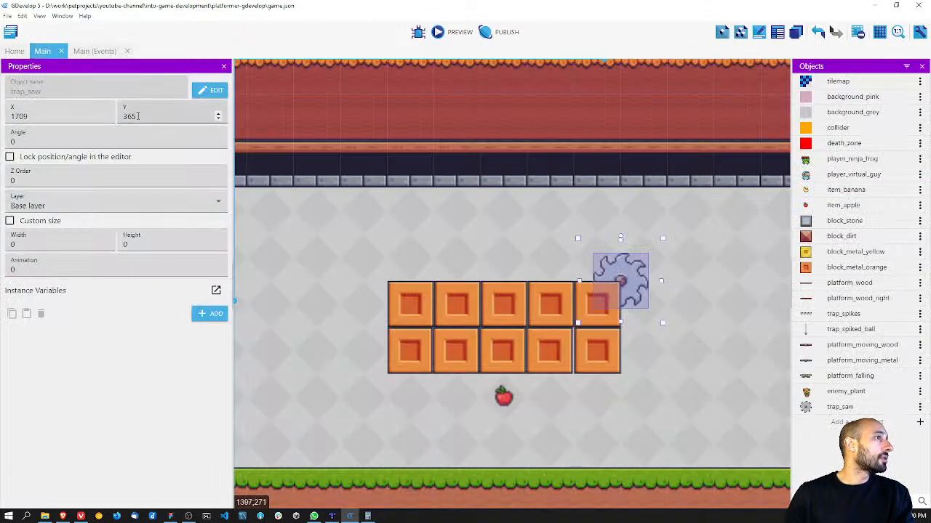
pyautogui.moveTo(625, 269); pyautogui.dragTo(631, 381)
pyautogui.hotkey('ctrl', 'z')
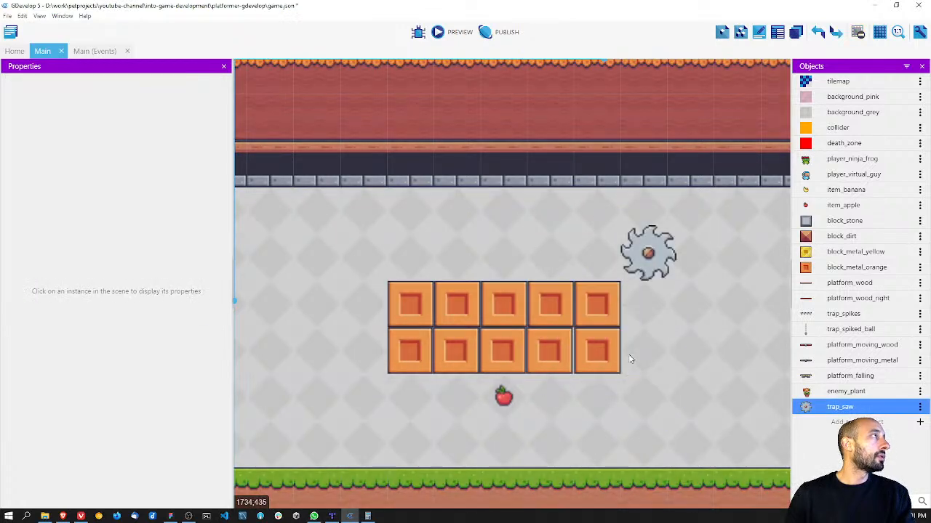
pyautogui.click(614, 256)
pyautogui.click(630, 254)
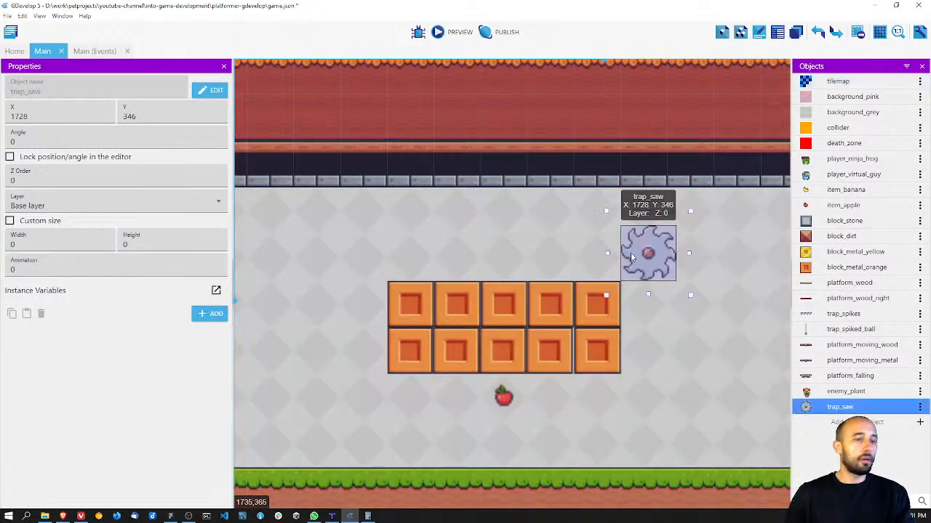
pyautogui.hotkey('ctrl', 'y')
pyautogui.hotkey('ctrl', 'z')
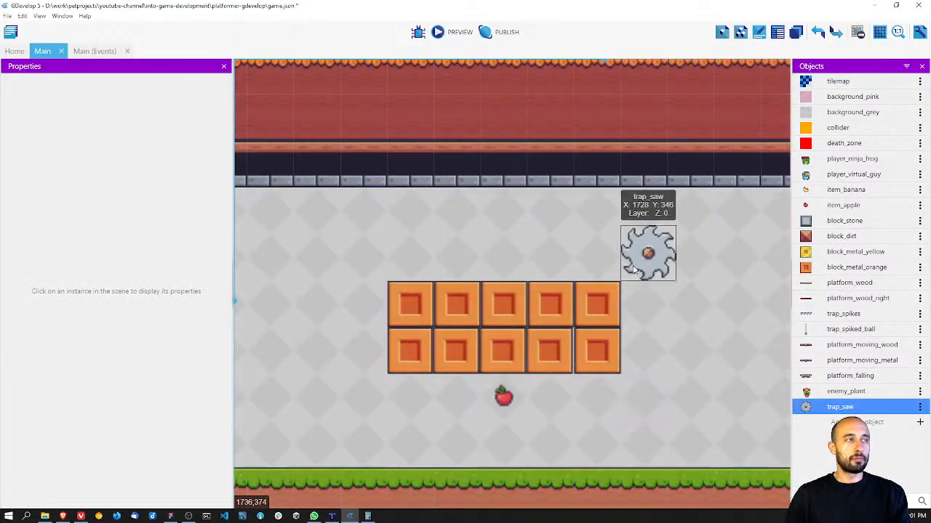
pyautogui.hotkey('ctrl', 'z')
pyautogui.click(634, 270)
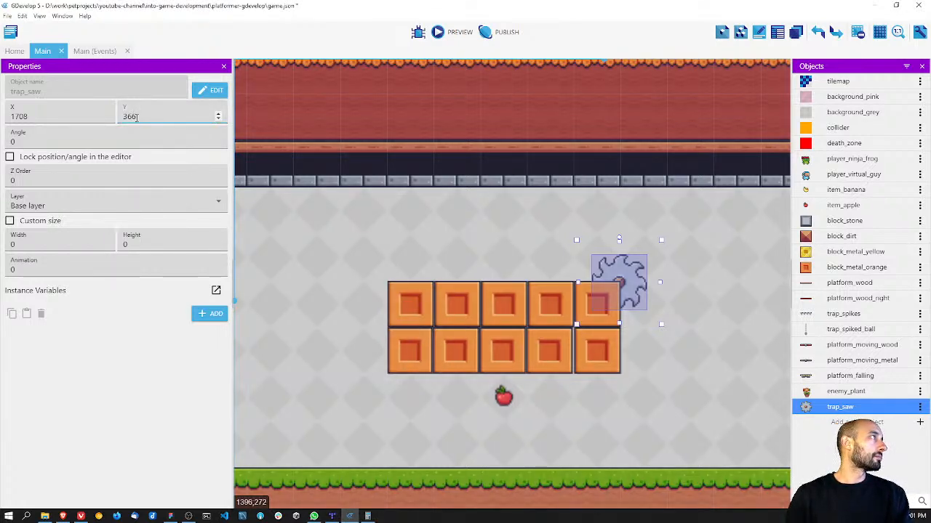
# Step: Try trap_saw at Y 302 and undo the change
pyautogui.press('BackSpace')
pyautogui.press('BackSpace')
pyautogui.write('02')
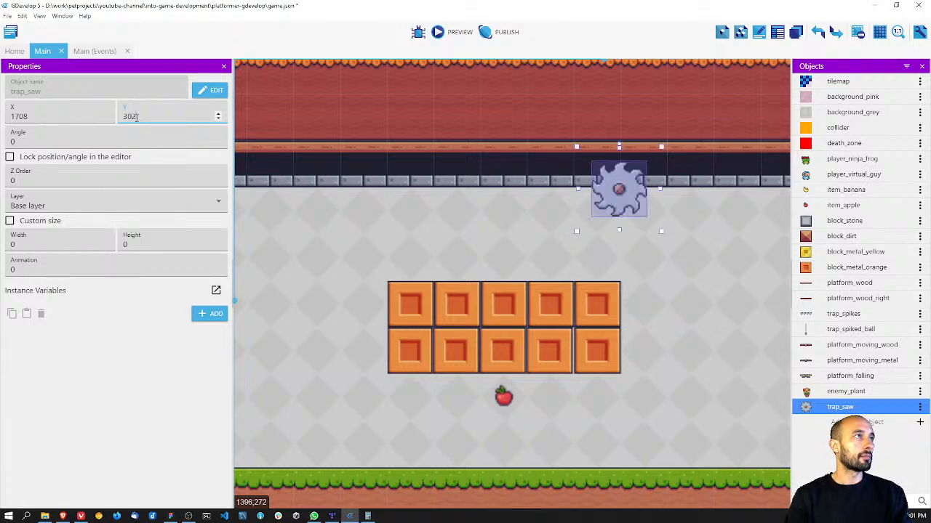
pyautogui.hotkey('ctrl', 'z')
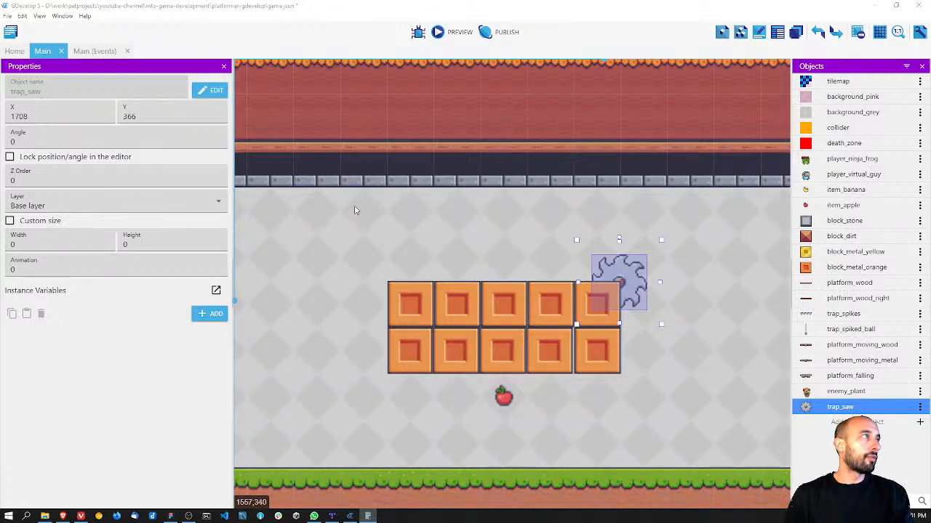
# Step: Try trap_saw at Y 430, 420 and 428 beside the lower corner of the orange blocks and undo the changes
pyautogui.doubleClick(166, 118)
pyautogui.write('430')
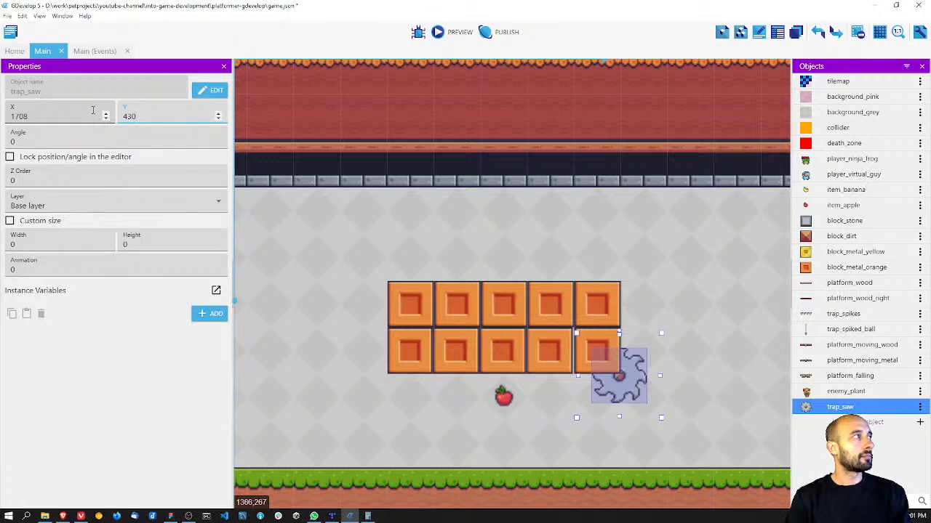
pyautogui.press('BackSpace')
pyautogui.press('BackSpace')
pyautogui.write('20')
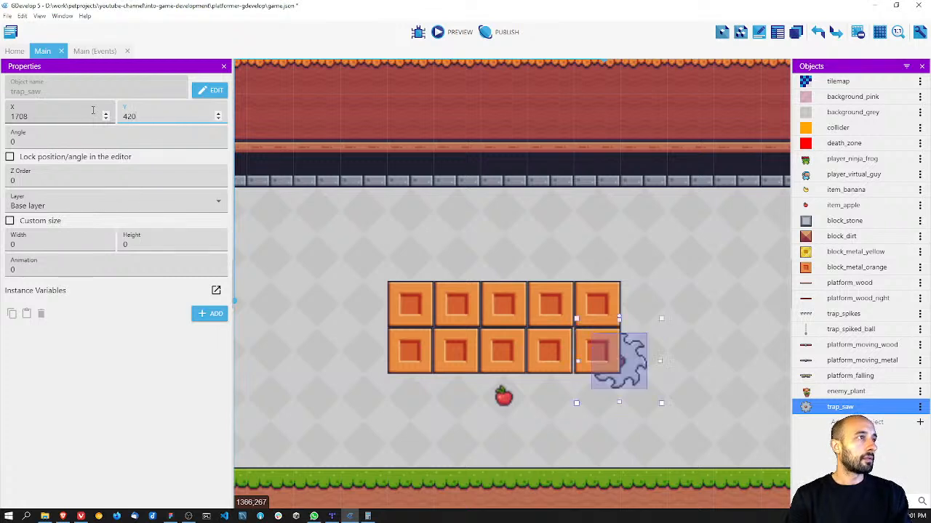
pyautogui.press('BackSpace')
pyautogui.write('8')
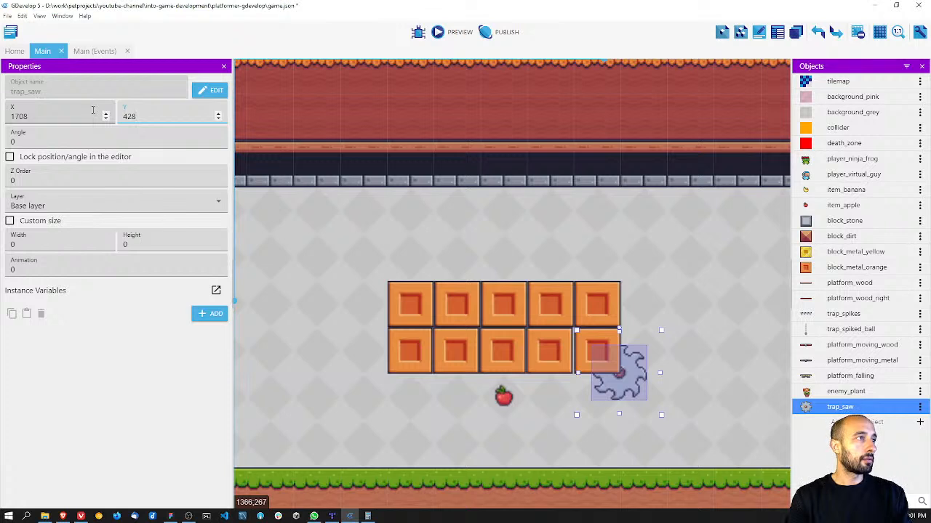
pyautogui.hotkey('ctrl', 'z')
pyautogui.hotkey('ctrl', 'z')
pyautogui.hotkey('ctrl', 'z')
pyautogui.hotkey('ctrl', 'z')
pyautogui.hotkey('ctrl', 'z')
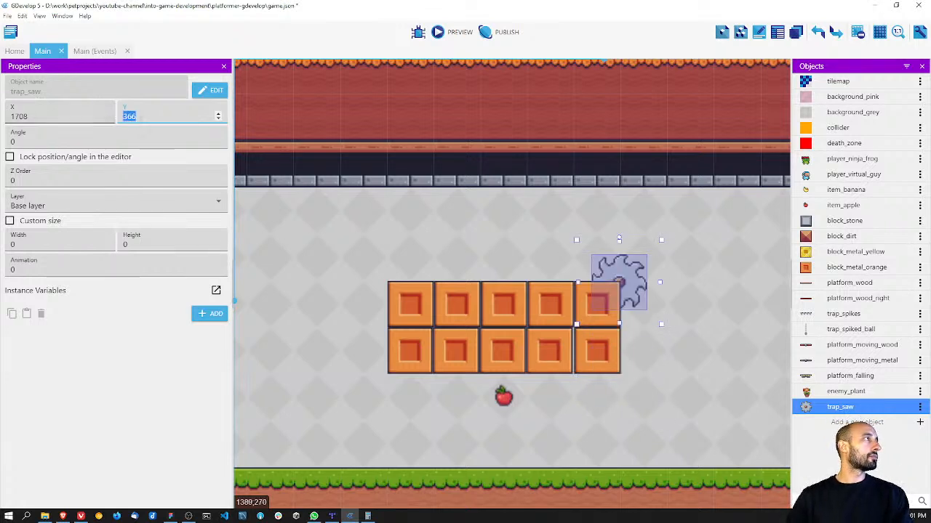
# Step: Set the target Y of trap_saw's MoveDown tween in the Main events to 428
pyautogui.click(90, 54)
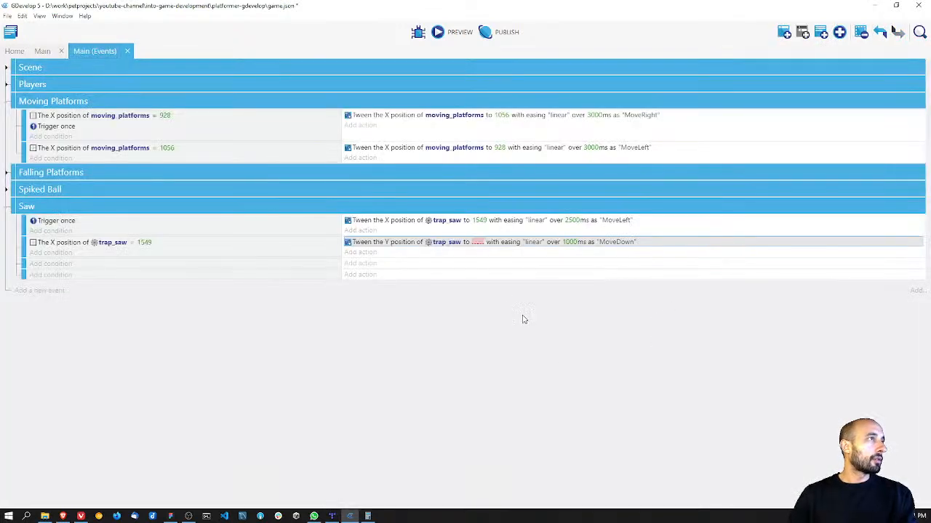
pyautogui.click(478, 243)
pyautogui.write('428')
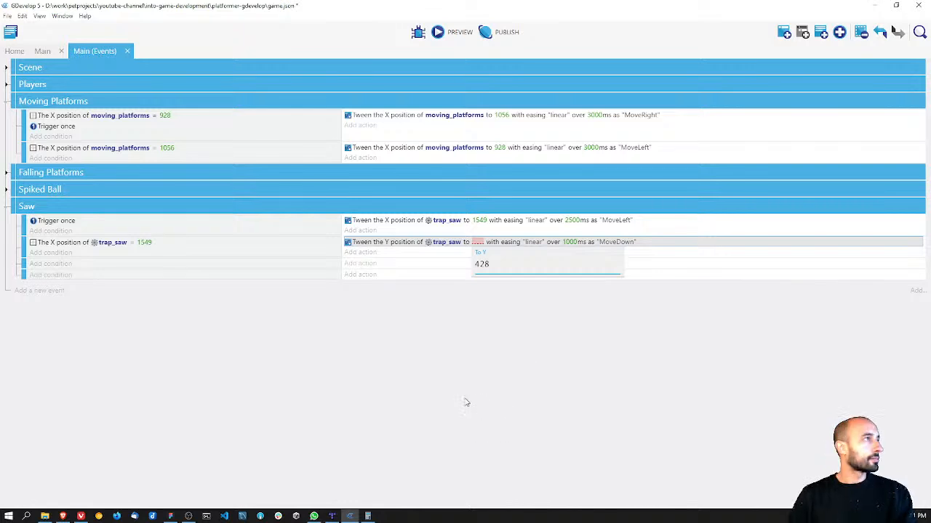
pyautogui.click(468, 402)
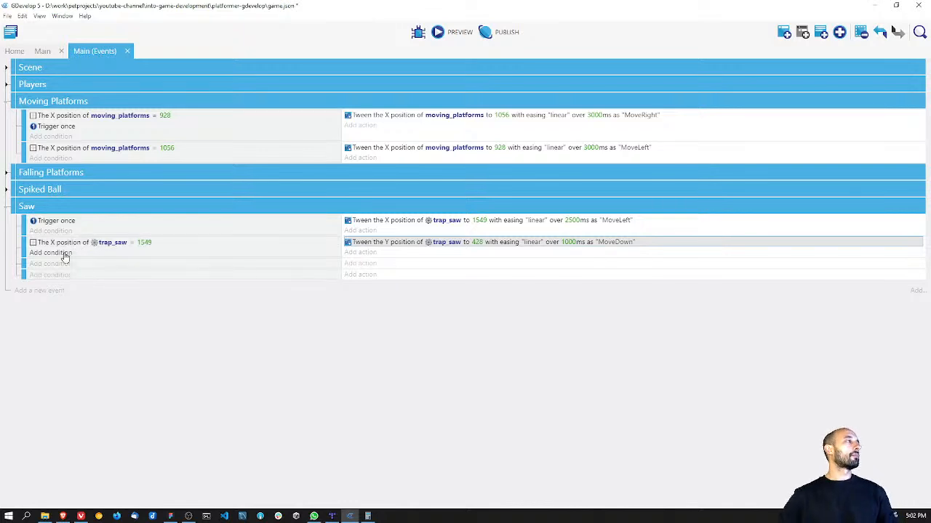
# Step: Add a condition to the saw's MoveDown event that the Y position of trap_saw is less than 428
pyautogui.click(63, 255)
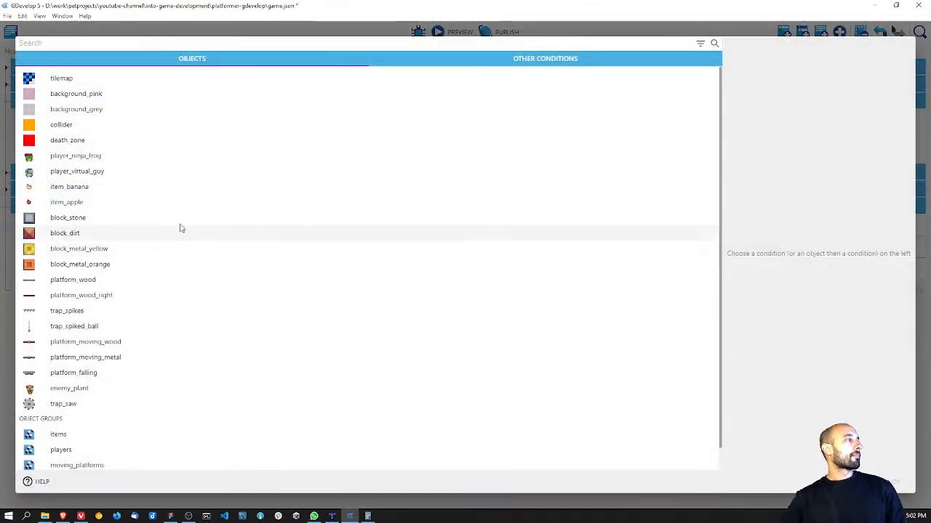
pyautogui.click(105, 407)
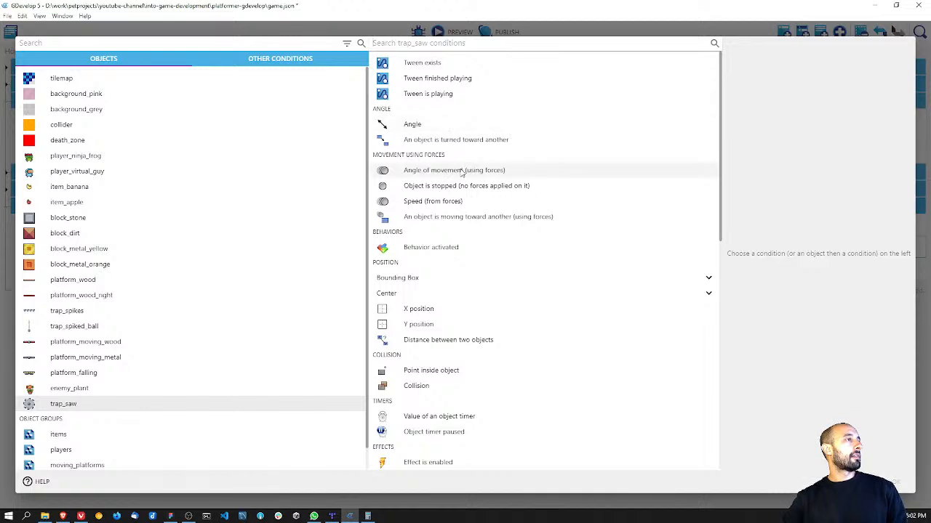
pyautogui.click(424, 324)
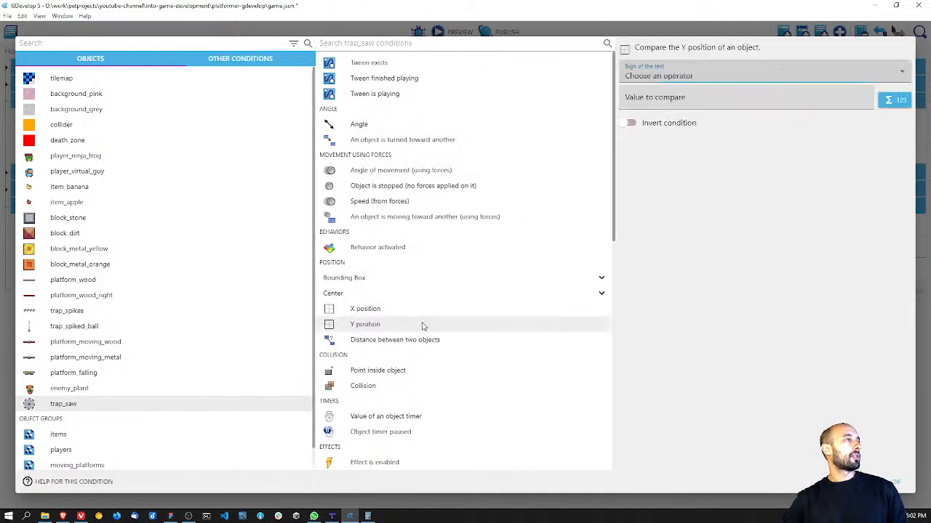
pyautogui.click(677, 78)
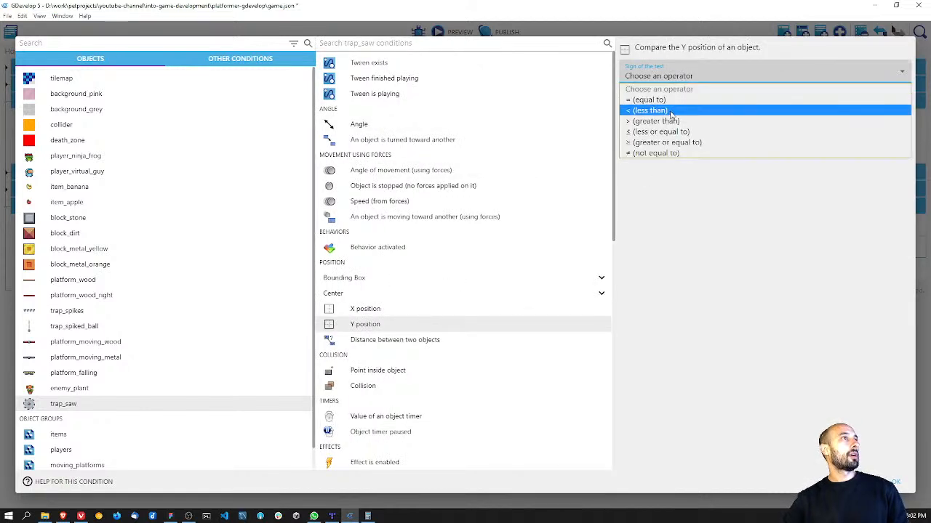
pyautogui.click(670, 111)
pyautogui.click(666, 104)
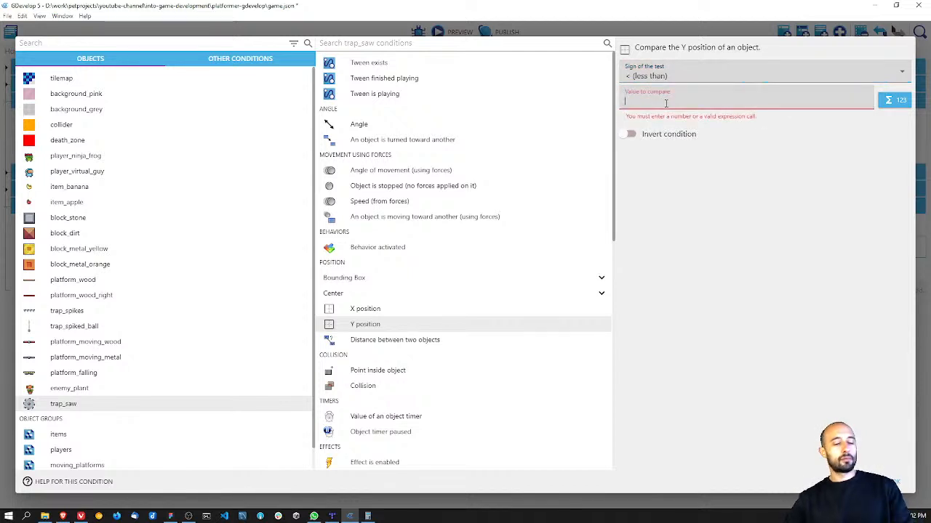
pyautogui.write('428')
pyautogui.click(773, 313)
pyautogui.click(894, 482)
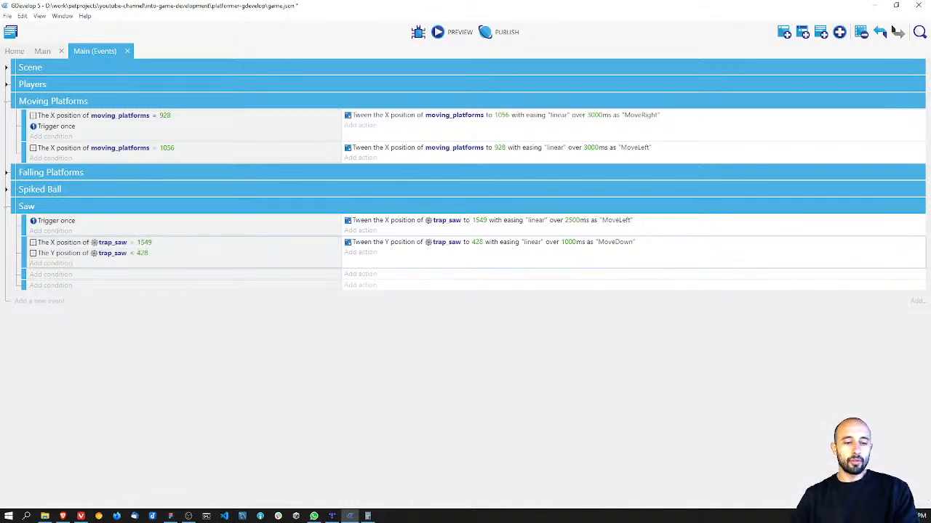
pyautogui.hotkey('alt', 'Tab')
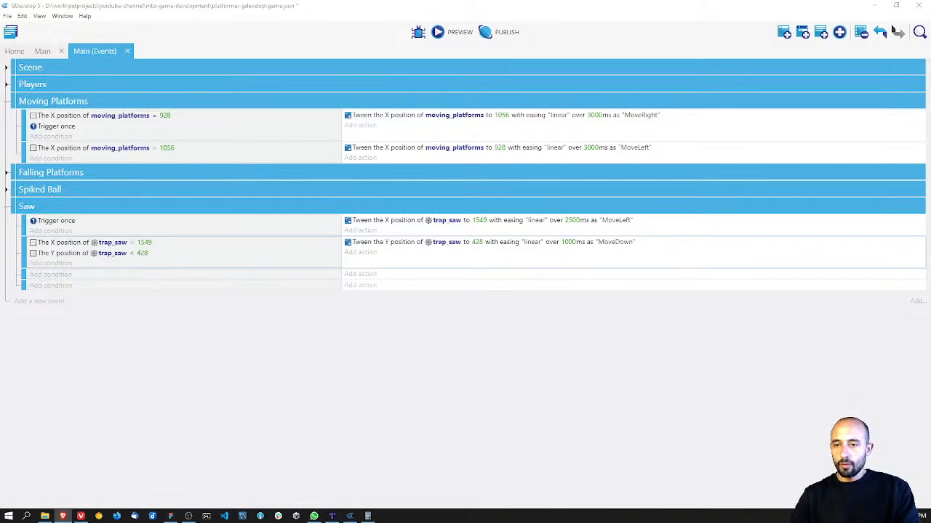
pyautogui.click(214, 318)
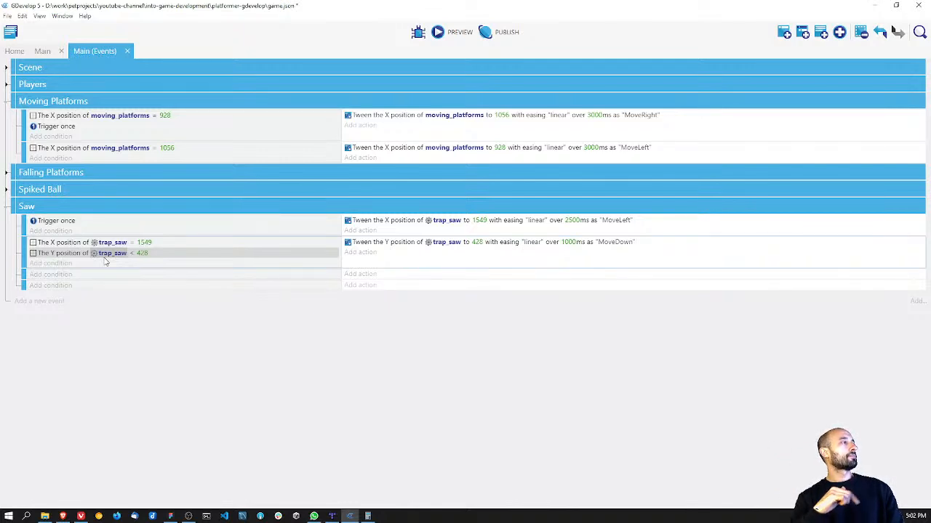
# Step: Copy the MoveDown event's X = 1549 and Y < 428 trap_saw conditions into the first empty event of the Saw group
pyautogui.click(67, 243)
pyautogui.rightClick(67, 243)
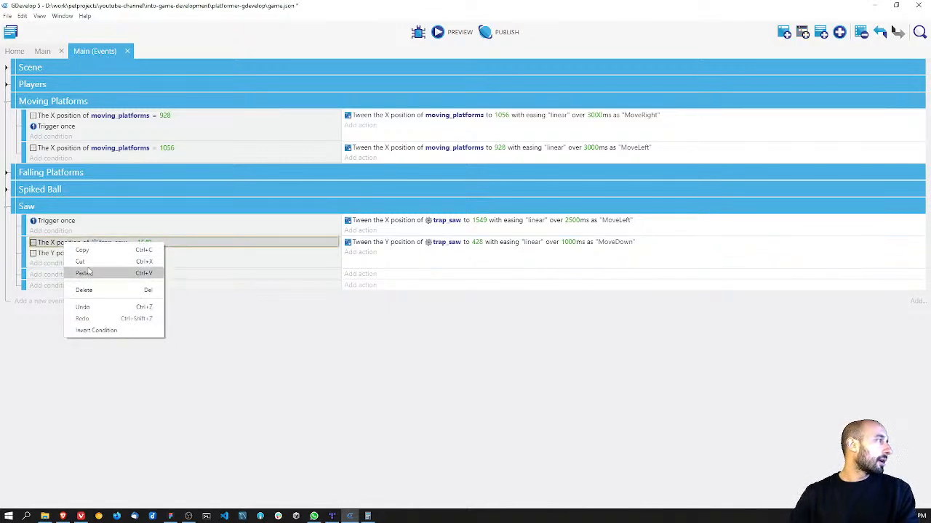
pyautogui.click(84, 273)
pyautogui.click(55, 274)
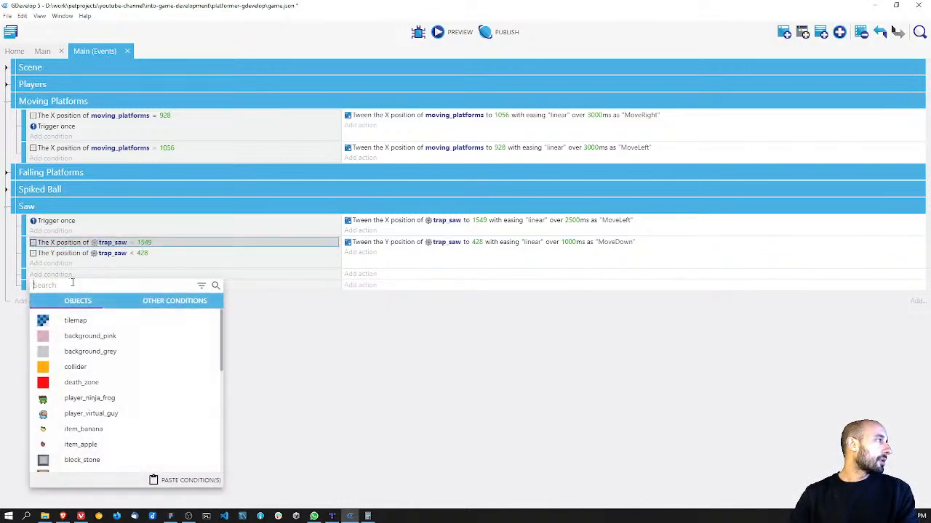
pyautogui.click(175, 480)
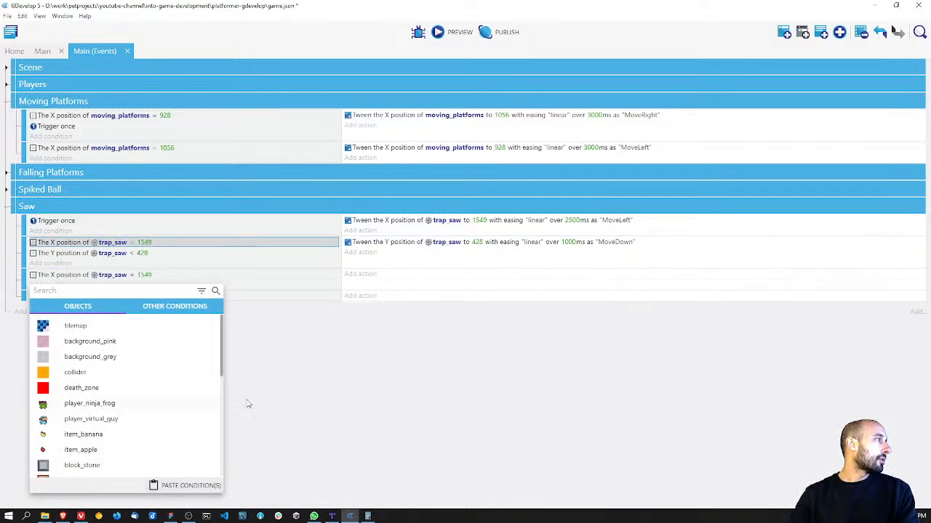
pyautogui.rightClick(109, 256)
pyautogui.click(133, 262)
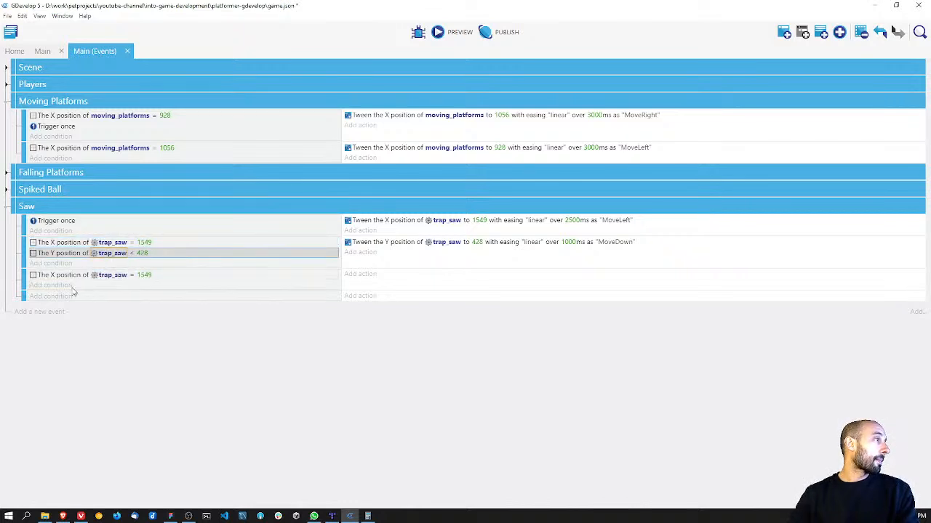
pyautogui.click(65, 293)
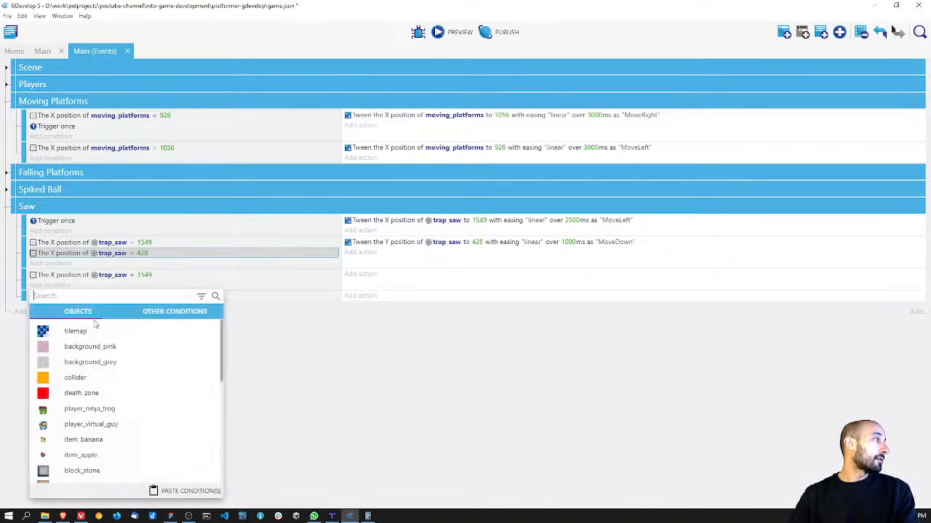
pyautogui.click(185, 491)
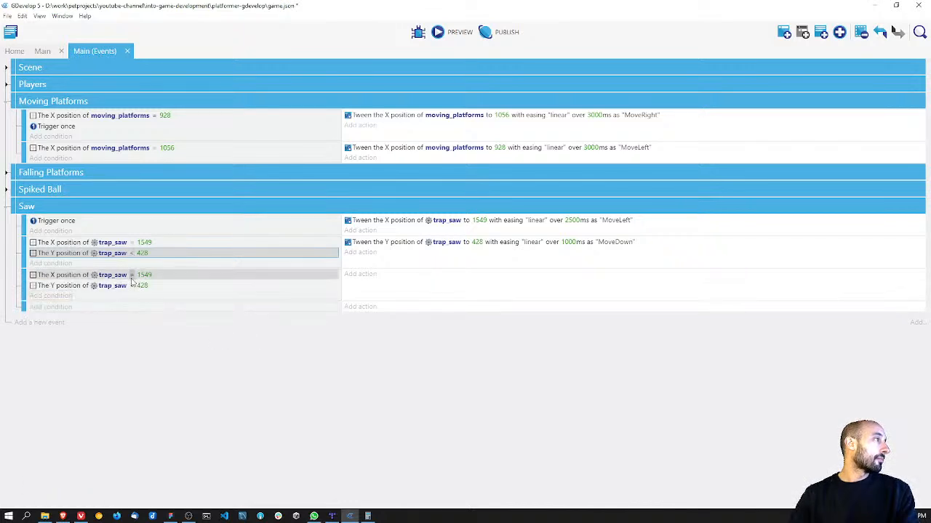
# Step: Change the operator of the copied trap_saw Y position condition to = (equal to)
pyautogui.click(132, 285)
pyautogui.click(151, 307)
pyautogui.click(156, 317)
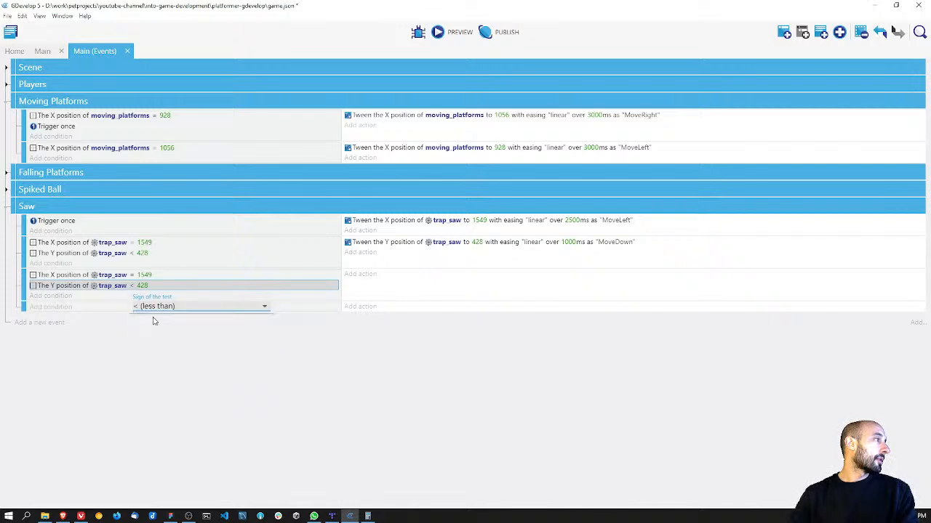
pyautogui.click(256, 359)
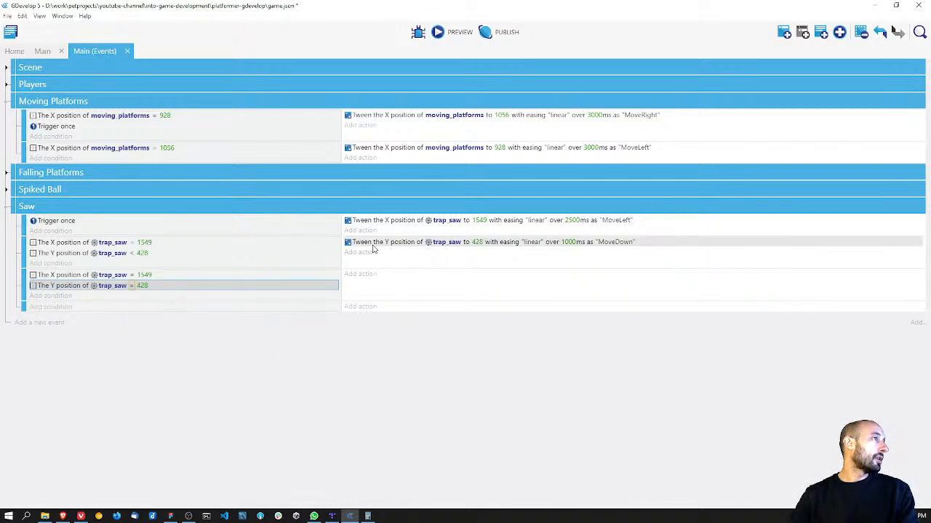
# Step: Copy the trap_saw MoveLeft tween action into the event whose conditions are X = 1549 and Y = 428
pyautogui.rightClick(374, 222)
pyautogui.click(361, 274)
pyautogui.click(361, 274)
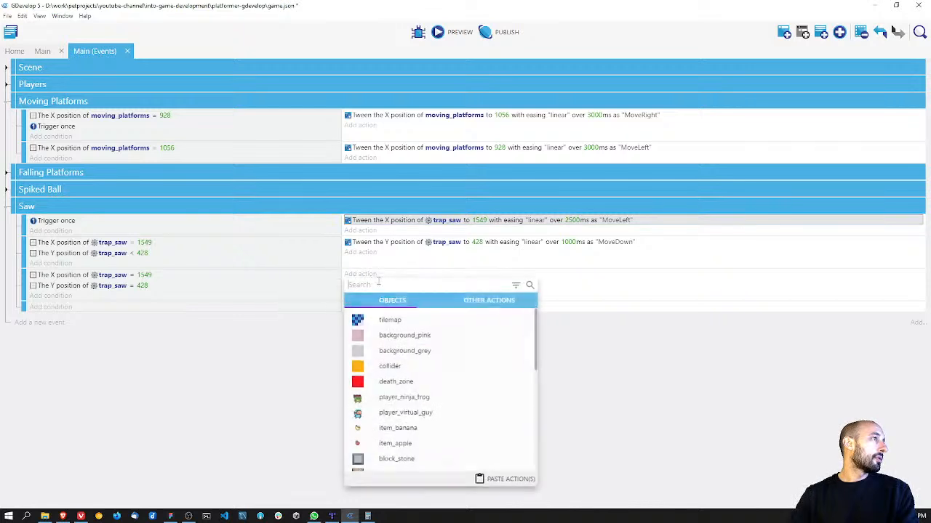
pyautogui.click(509, 480)
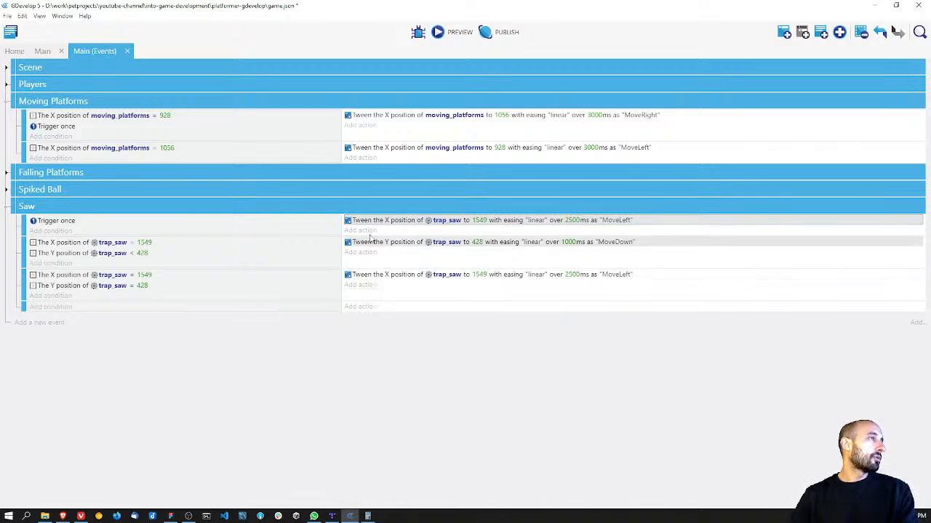
# Step: Set the copied trap_saw tween's target X to 1708 and its tween identifier to "MoveRight"
pyautogui.click(64, 51)
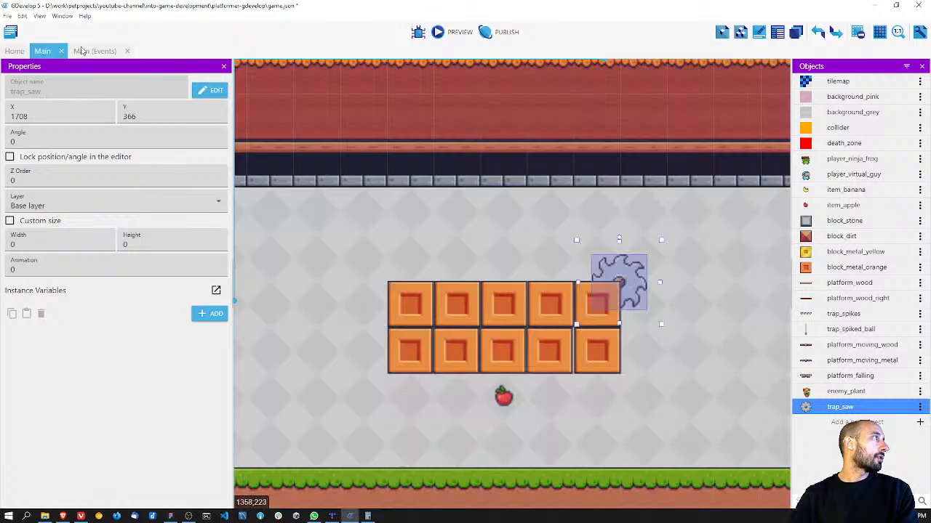
pyautogui.click(80, 49)
pyautogui.click(480, 276)
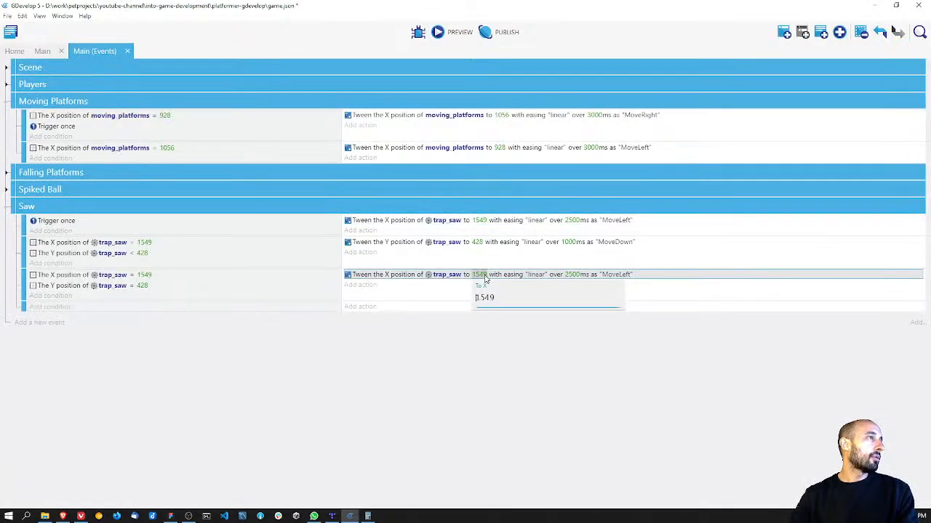
pyautogui.write('1708')
pyautogui.press('Return')
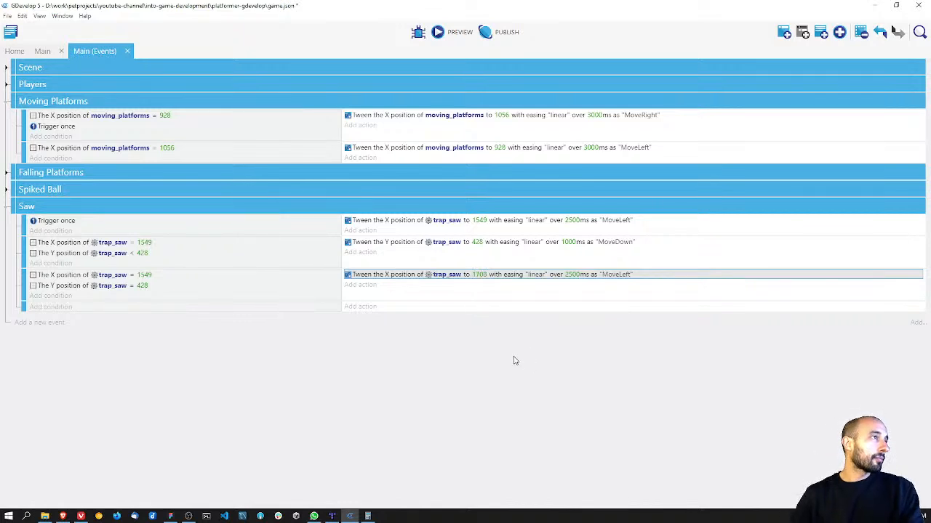
pyautogui.click(620, 276)
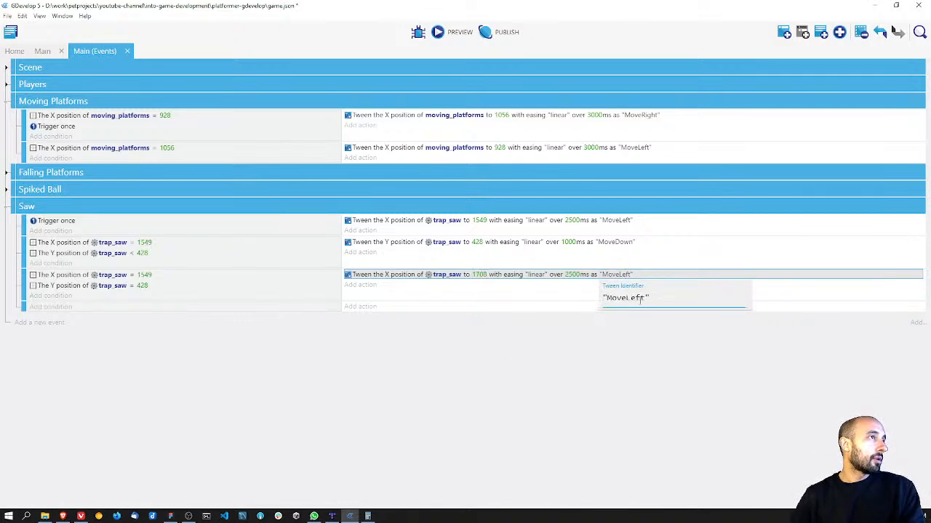
pyautogui.press('BackSpace')
pyautogui.press('BackSpace')
pyautogui.write('Right')
pyautogui.click(597, 330)
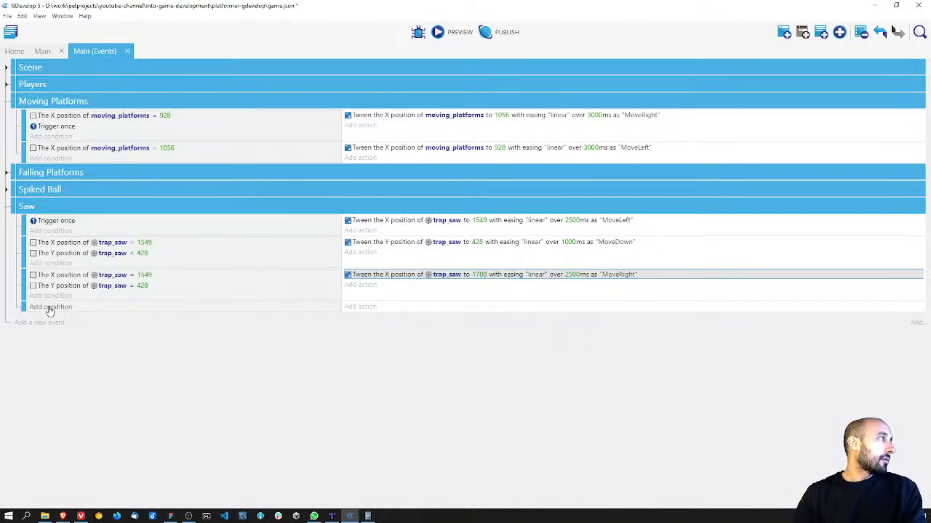
# Step: Copy the trap_saw X position condition into the last empty Saw event and set its comparison value to 1708
pyautogui.rightClick(59, 280)
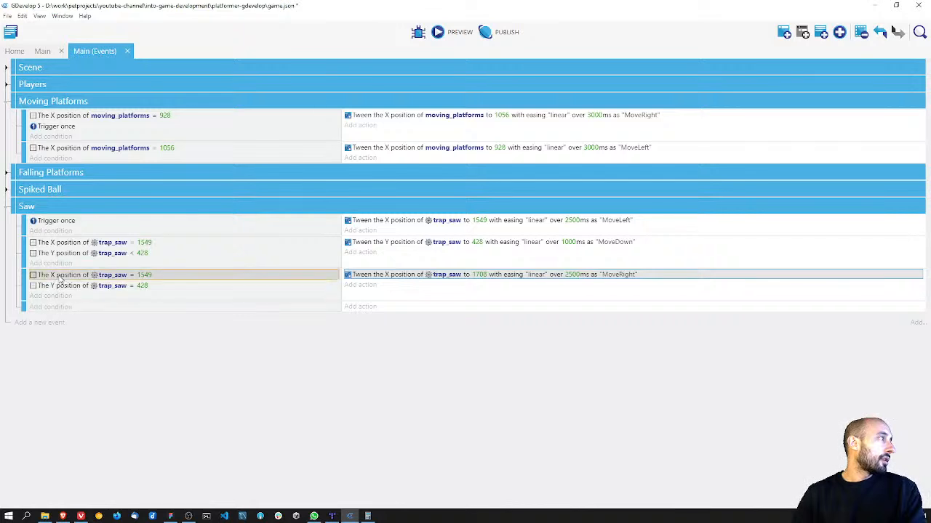
pyautogui.click(56, 306)
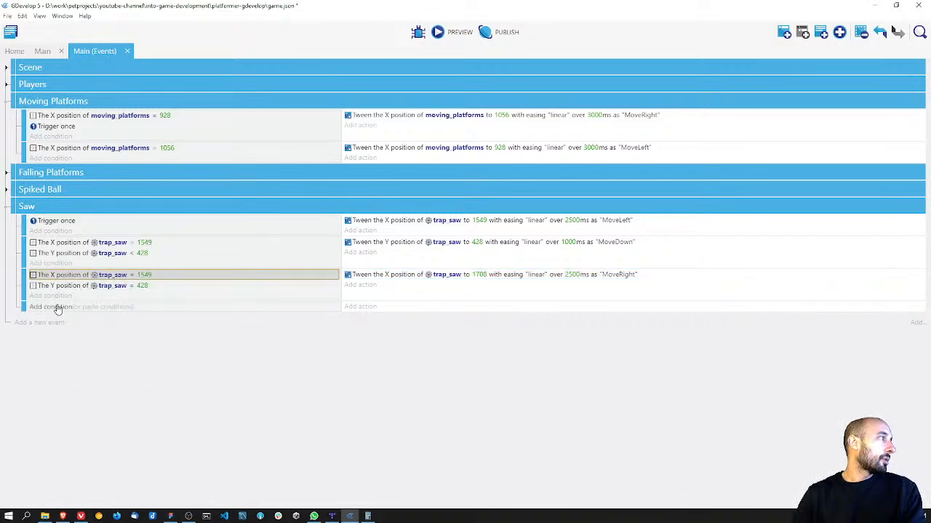
pyautogui.click(56, 307)
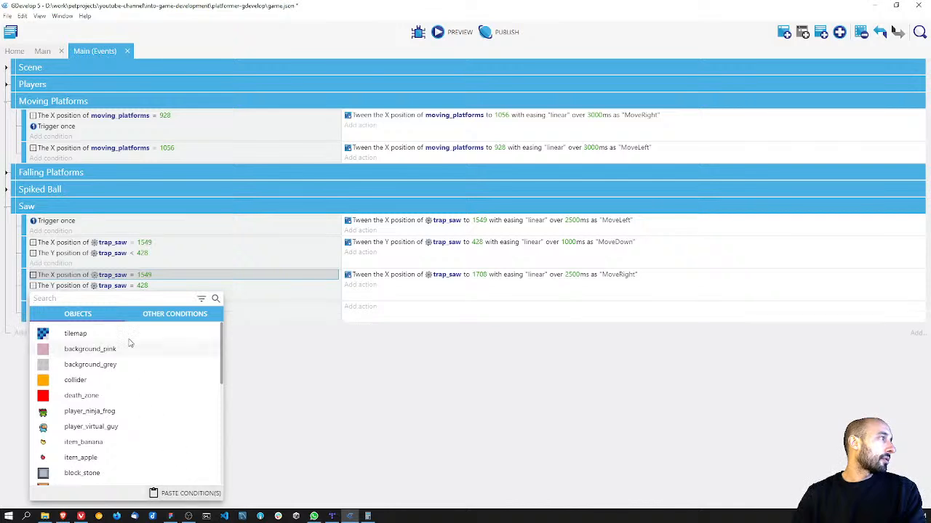
pyautogui.click(185, 493)
pyautogui.click(144, 309)
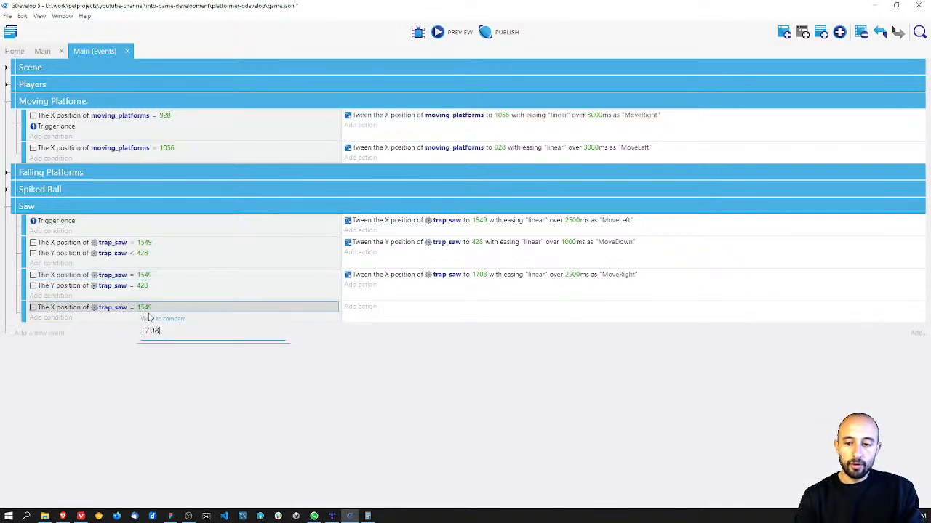
pyautogui.write('1708')
pyautogui.click(159, 392)
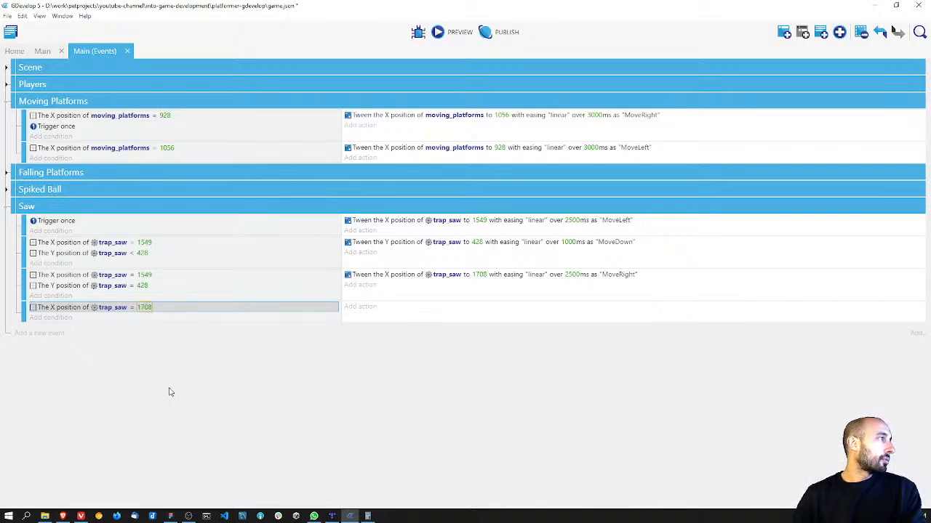
# Step: Copy the trap_saw MoveDown tween action into the event with the X = 1708 condition
pyautogui.rightClick(374, 247)
pyautogui.click(391, 252)
pyautogui.click(362, 306)
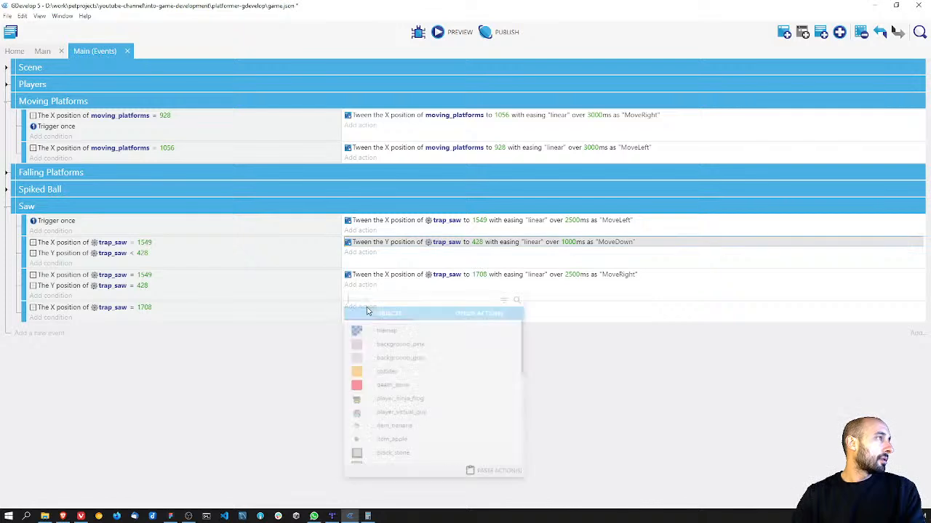
pyautogui.click(509, 494)
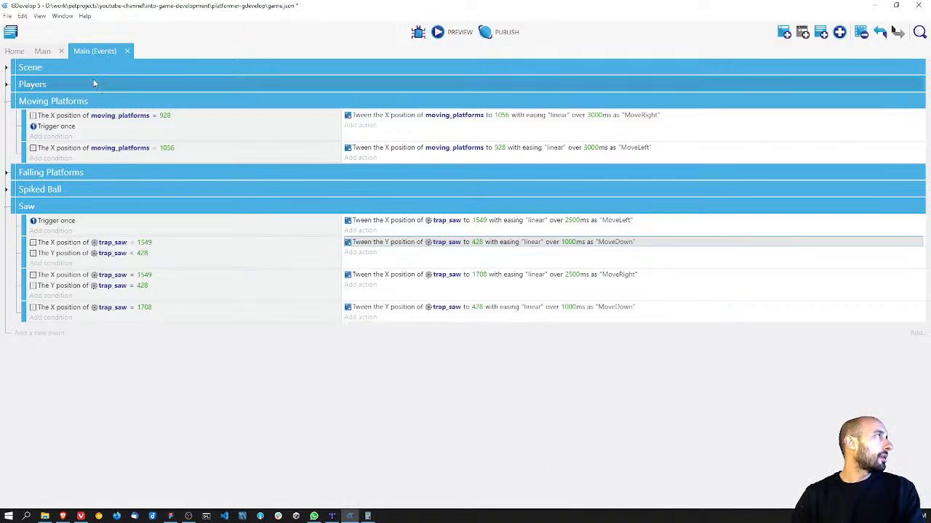
# Step: Set the copied trap_saw Y tween's target to 366 and its tween identifier to "MoveUp"
pyautogui.click(45, 51)
pyautogui.click(93, 51)
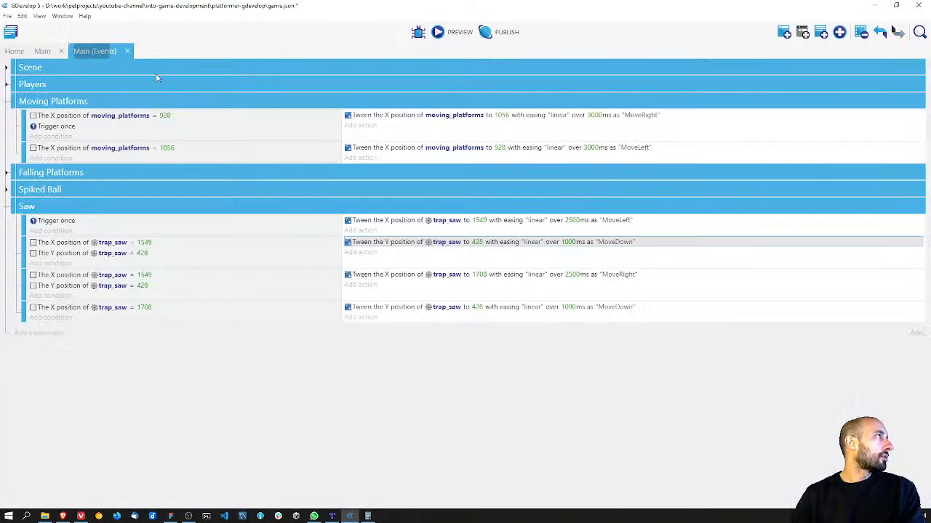
pyautogui.click(477, 307)
pyautogui.hotkey('ctrl', 'a')
pyautogui.write('366')
pyautogui.press('Return')
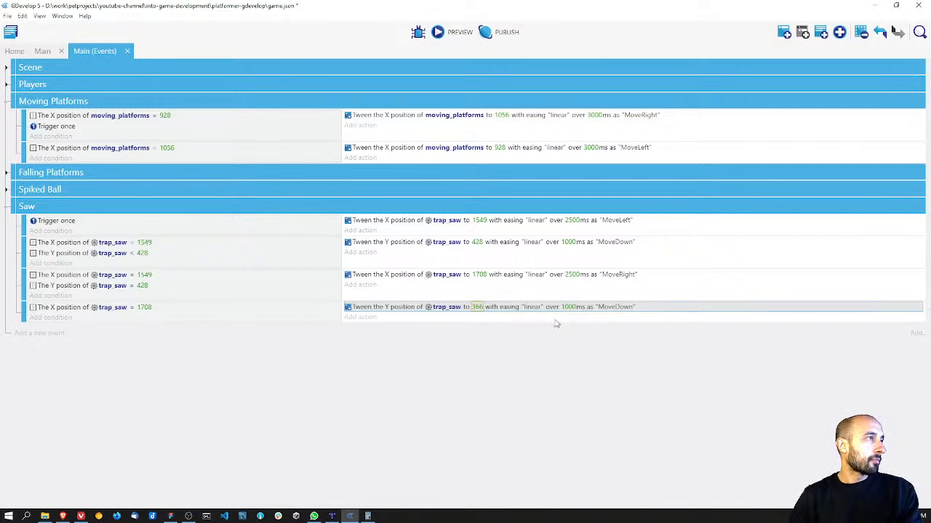
pyautogui.click(592, 307)
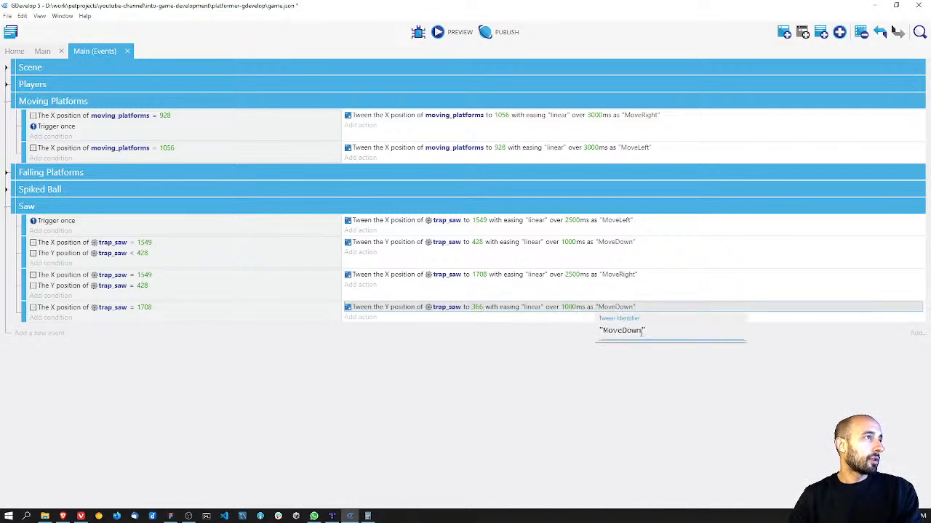
pyautogui.press('BackSpace')
pyautogui.press('BackSpace')
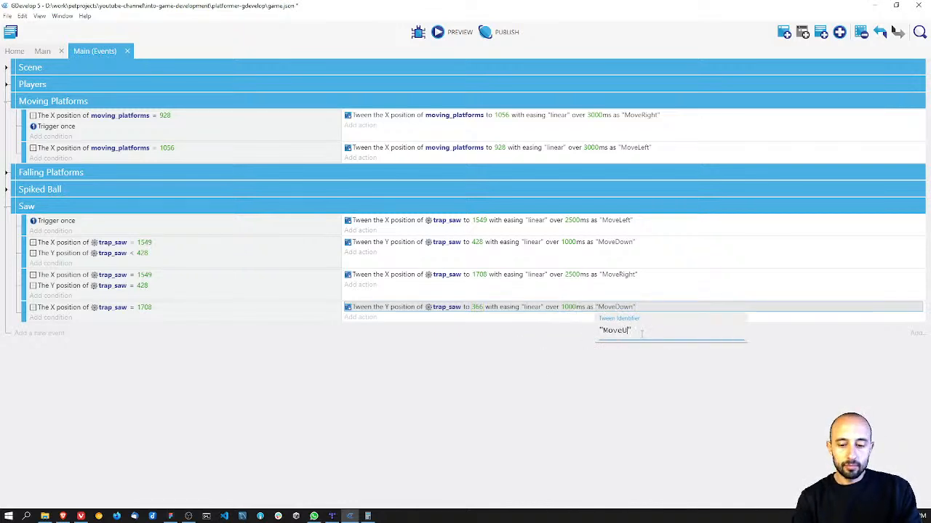
pyautogui.click(506, 418)
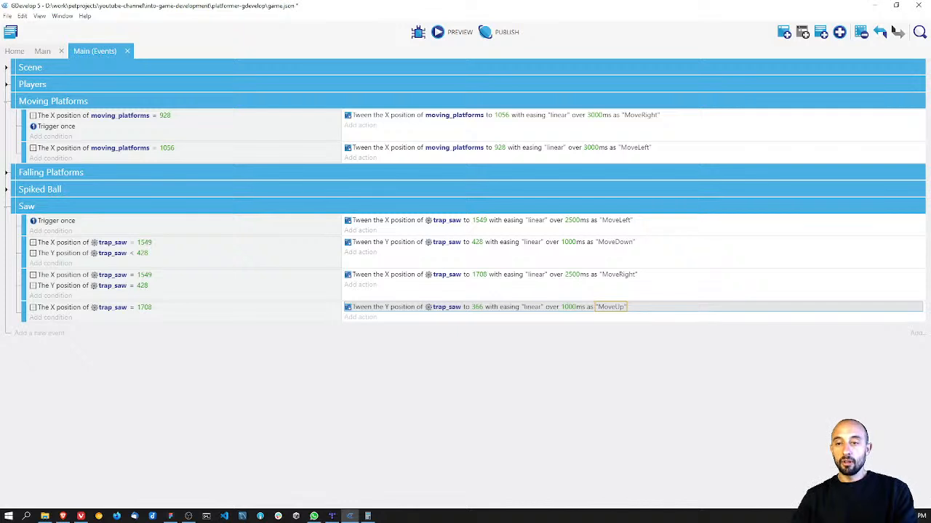
# Step: Delete the trap_saw X and Y position conditions from the last three Saw events
pyautogui.hotkey('alt', 'Tab')
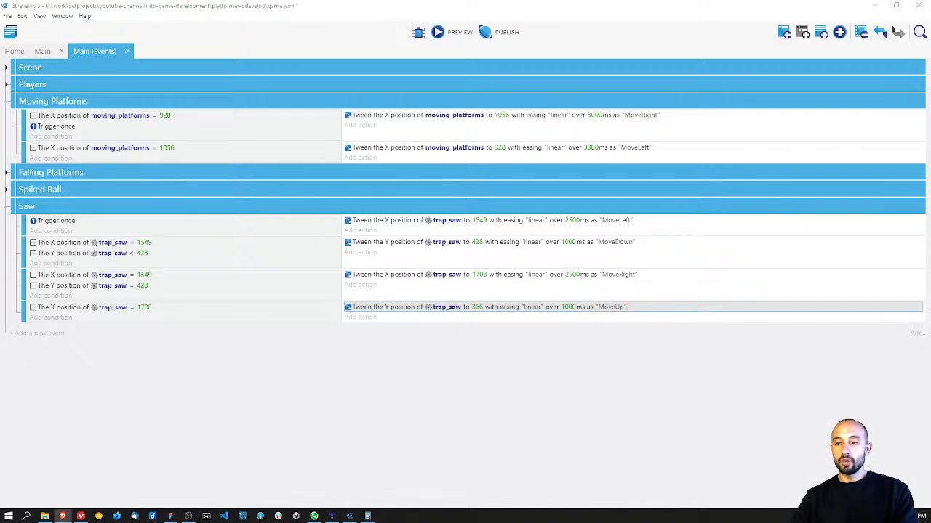
pyautogui.rightClick(51, 243)
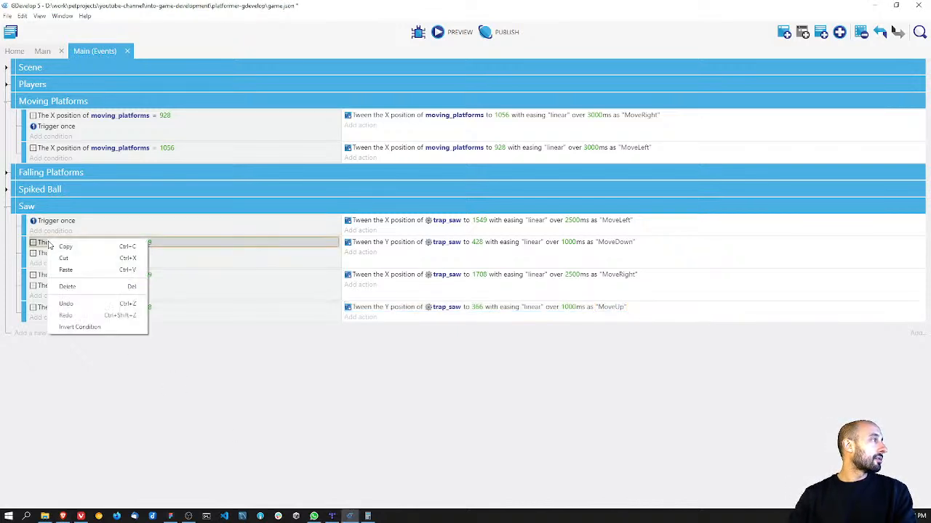
pyautogui.click(76, 284)
pyautogui.rightClick(57, 248)
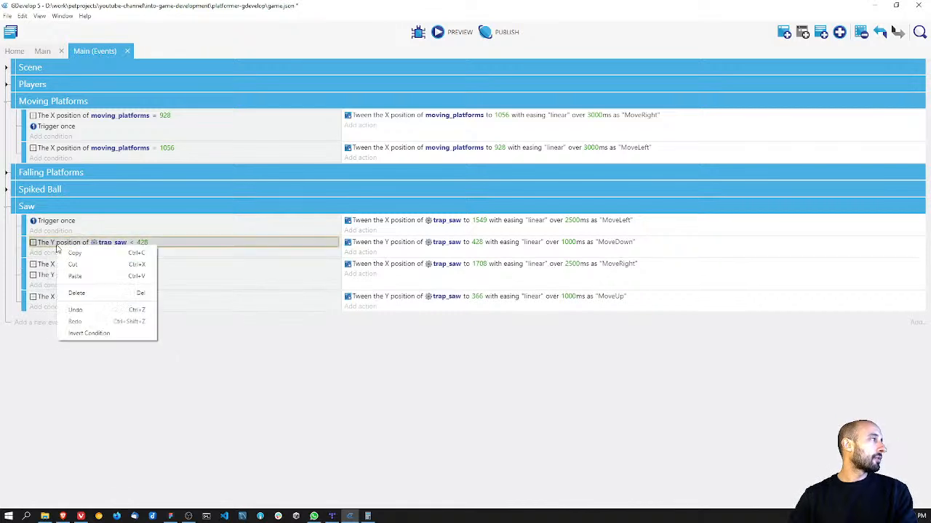
pyautogui.click(76, 293)
pyautogui.rightClick(60, 264)
pyautogui.click(79, 309)
pyautogui.rightClick(61, 265)
pyautogui.click(79, 312)
pyautogui.rightClick(56, 286)
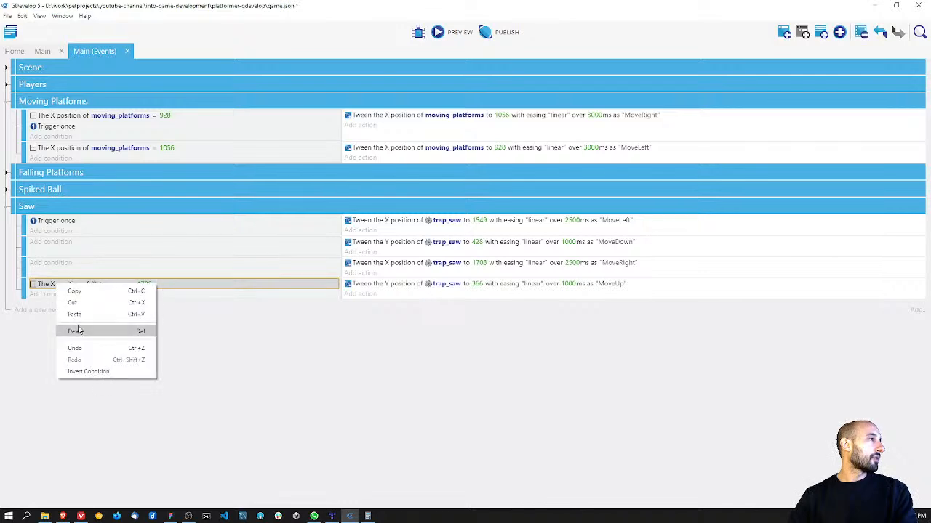
pyautogui.click(78, 331)
# Step: Add a trap_saw "Tween finished playing" condition with identifier "MoveLeft" to the Saw event that runs the MoveDown tween
pyautogui.click(59, 248)
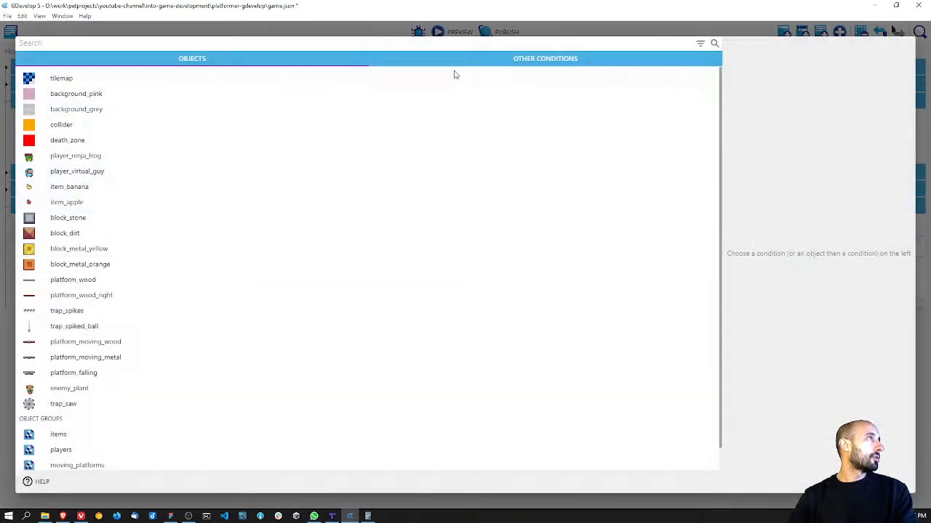
pyautogui.click(485, 61)
pyautogui.click(182, 60)
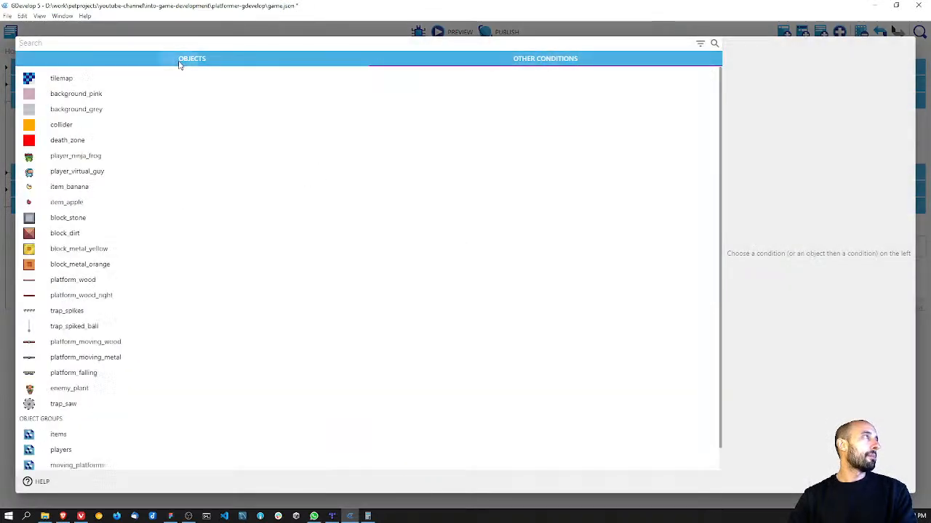
pyautogui.click(62, 405)
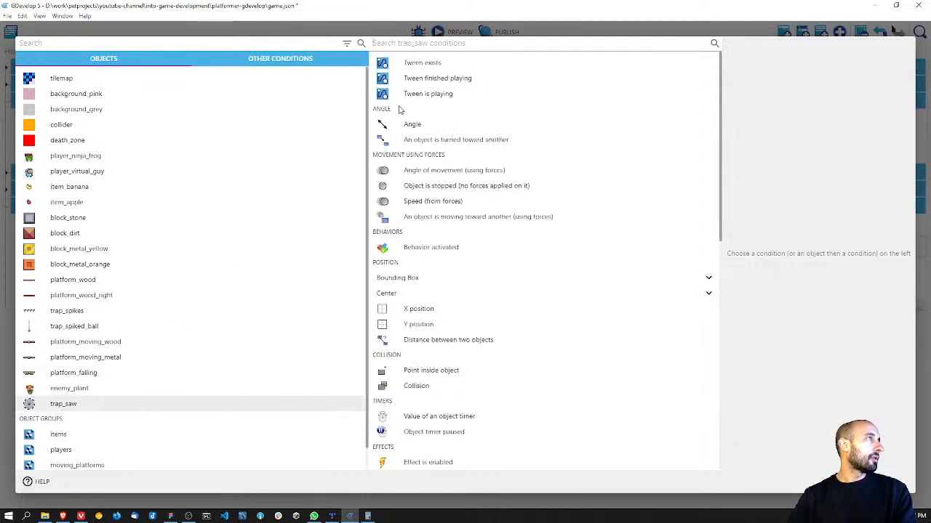
pyautogui.click(443, 80)
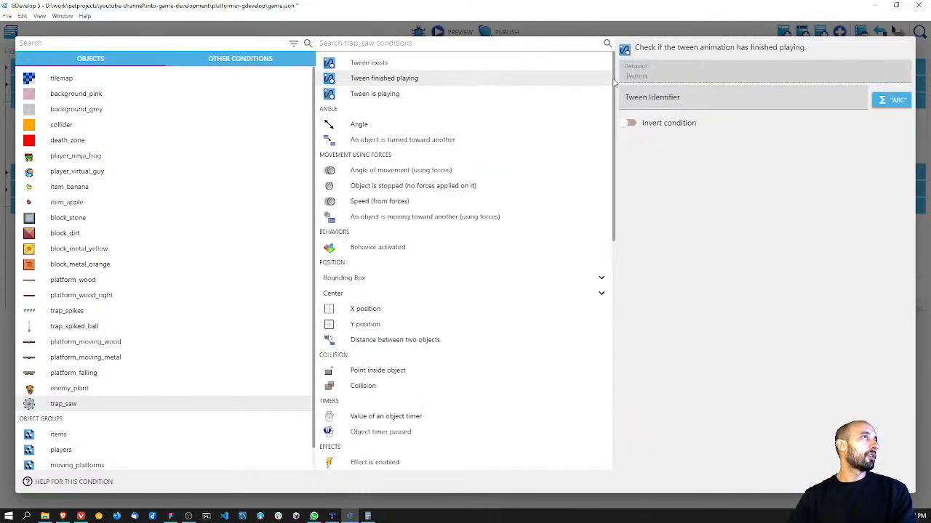
pyautogui.click(663, 94)
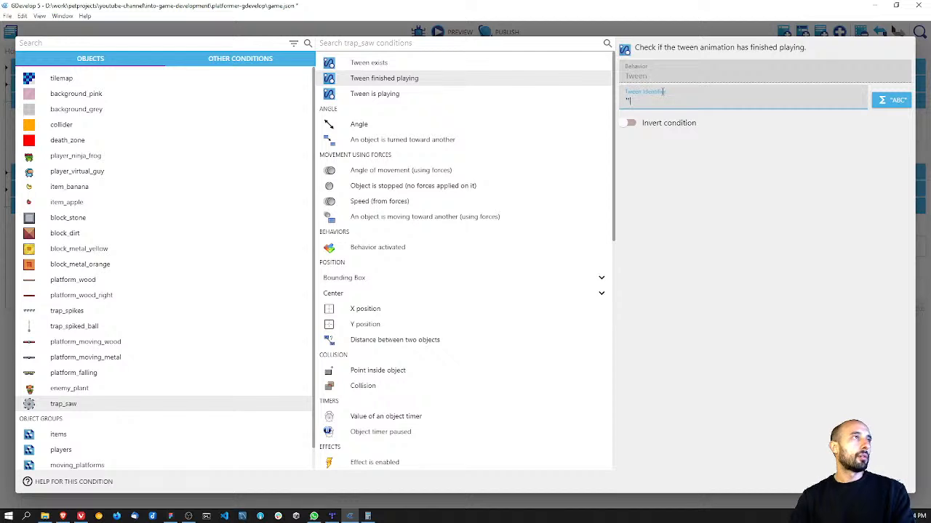
pyautogui.write('"MoveLeft')
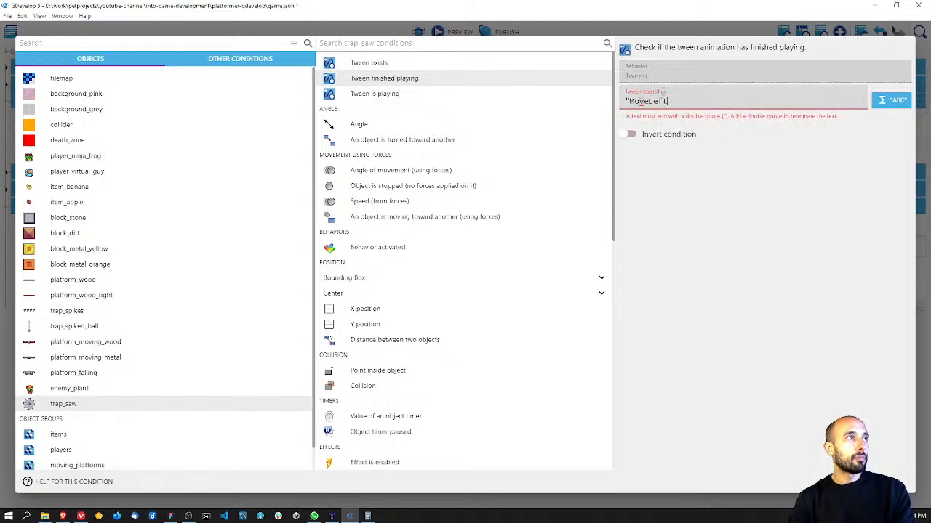
pyautogui.write('"')
pyautogui.press('Return')
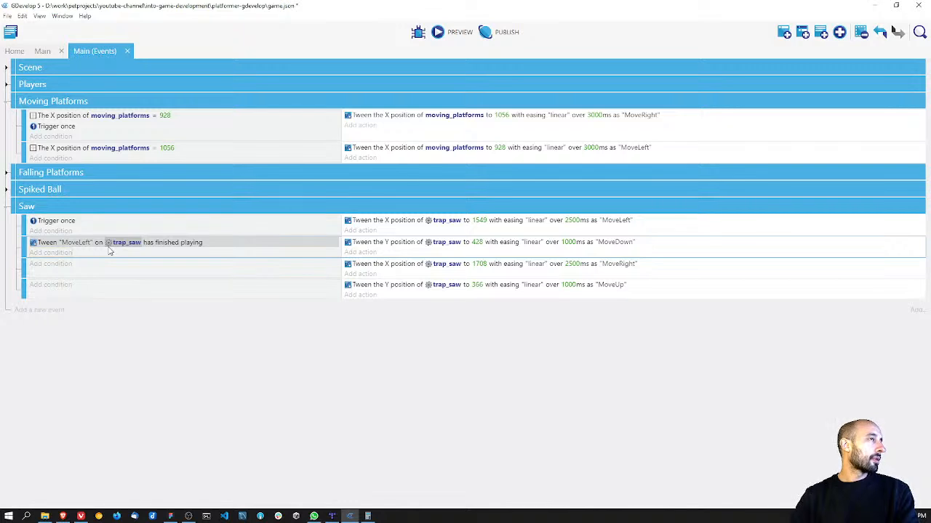
# Step: Copy the "MoveLeft" finished-playing condition into the Saw events that run the MoveRight and MoveUp tweens
pyautogui.rightClick(57, 243)
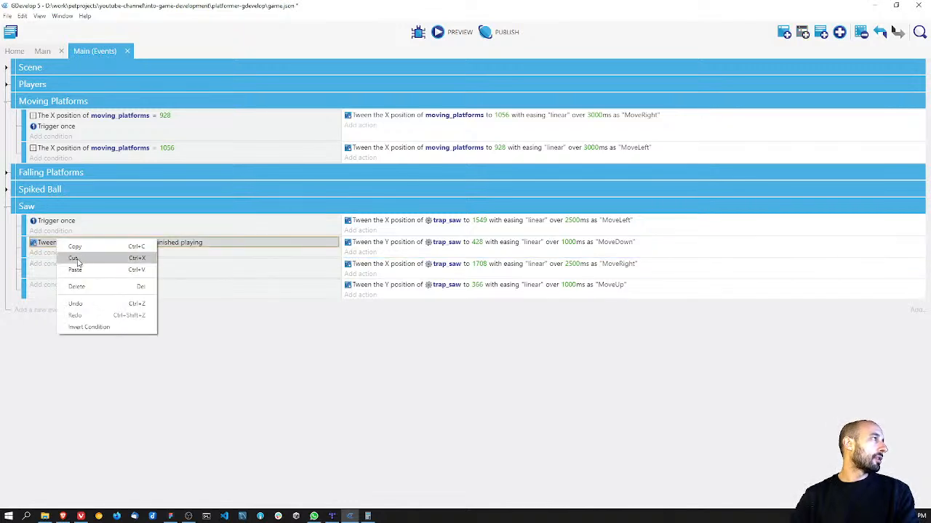
pyautogui.click(80, 245)
pyautogui.click(53, 264)
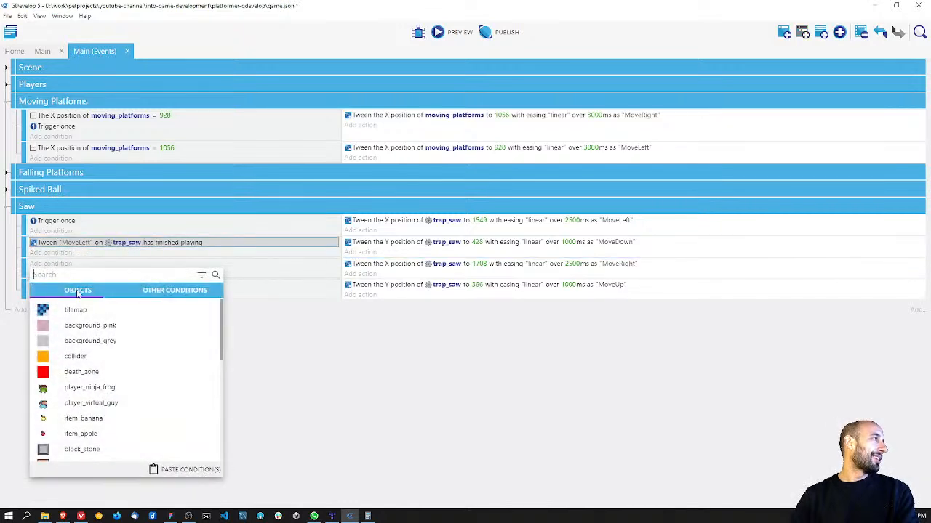
pyautogui.click(182, 470)
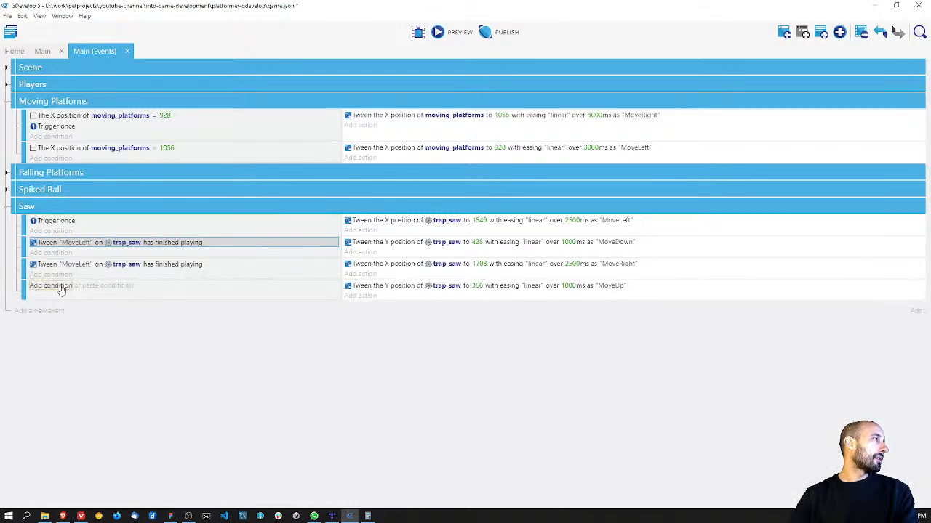
pyautogui.click(56, 286)
pyautogui.click(169, 492)
# Step: Set the copied conditions' tween identifiers to "MoveDown" in the MoveRight event and "MoveRight" in the MoveUp event
pyautogui.doubleClick(81, 266)
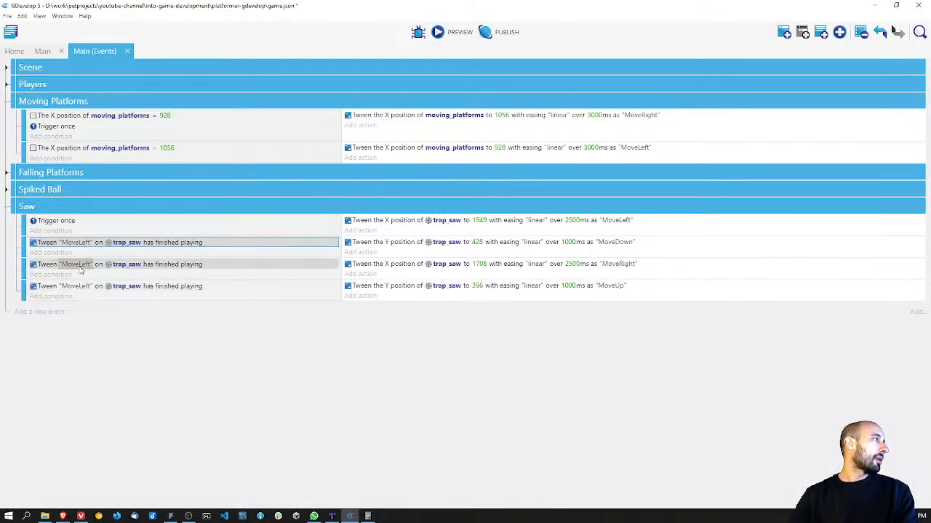
pyautogui.click(663, 102)
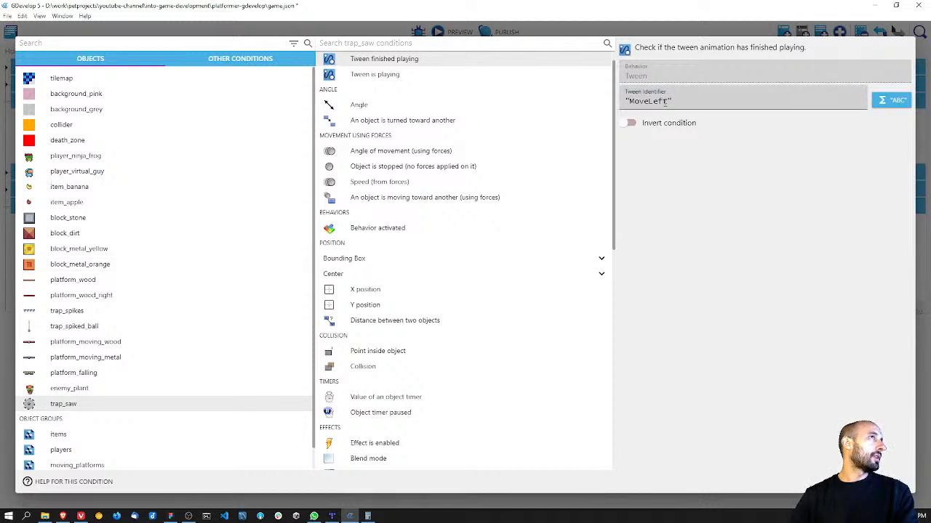
pyautogui.click(664, 101)
pyautogui.write('Dow')
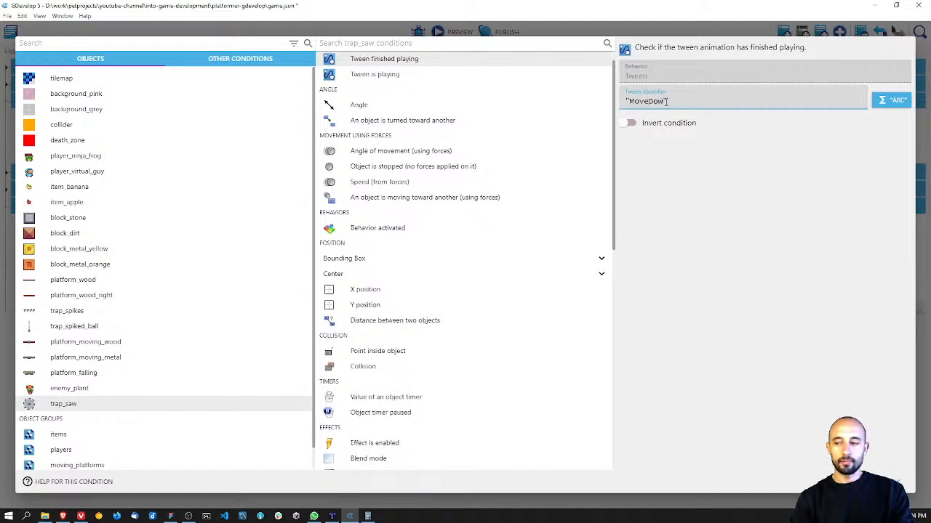
pyautogui.write('n')
pyautogui.press('Return')
pyautogui.press('BackSpace')
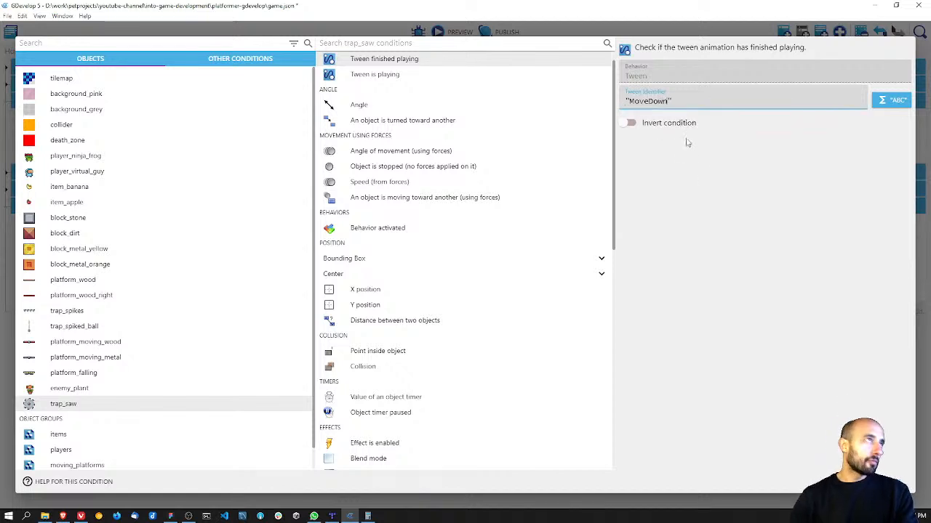
pyautogui.click(914, 488)
pyautogui.click(88, 287)
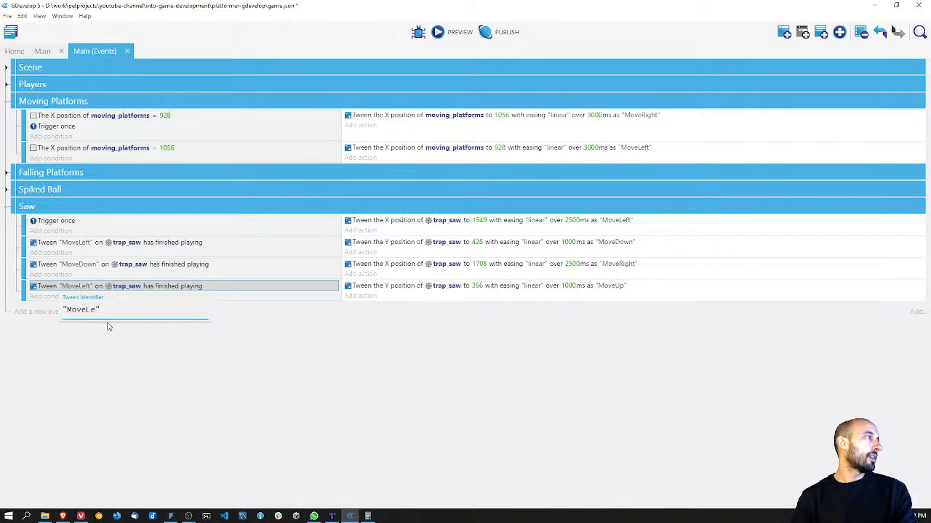
pyautogui.click(162, 374)
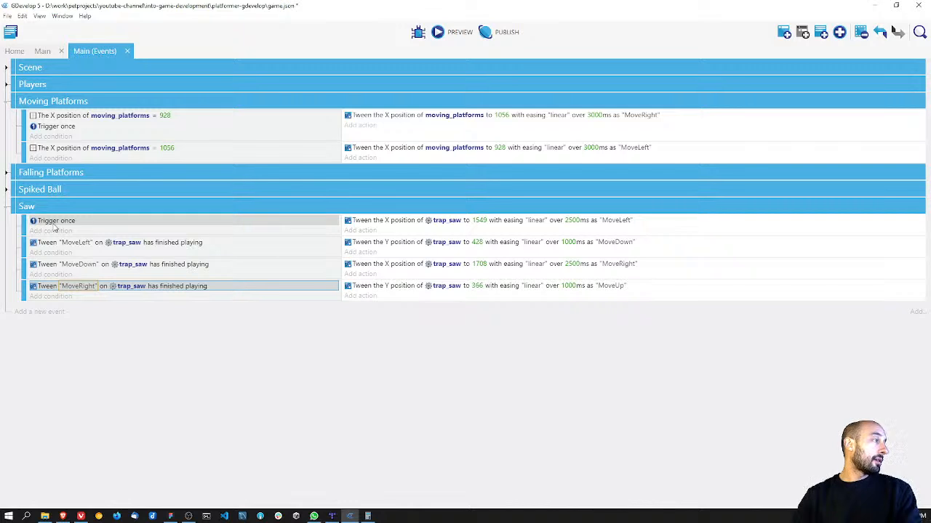
# Step: Paste the finished-playing condition into the first Saw event, set its tween identifier to "MoveUp", and save the project
pyautogui.click(51, 231)
pyautogui.click(195, 436)
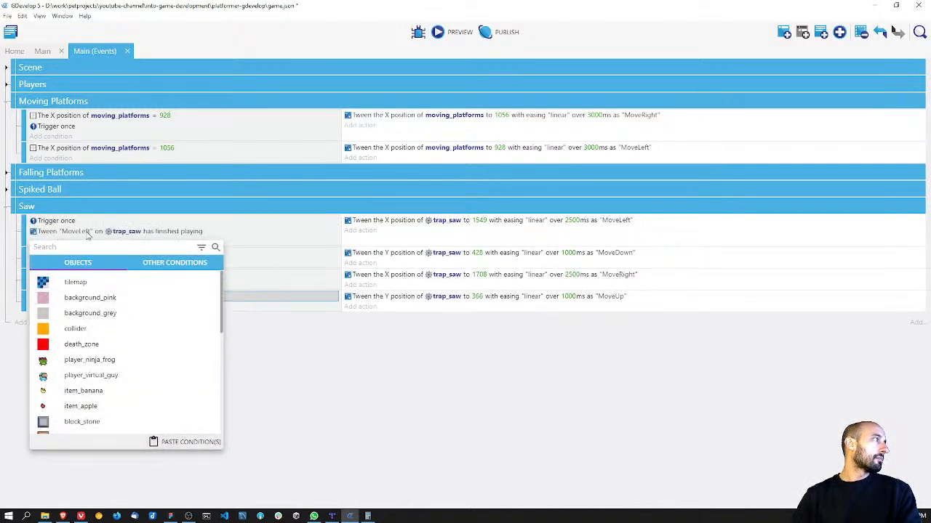
pyautogui.click(85, 232)
pyautogui.click(82, 232)
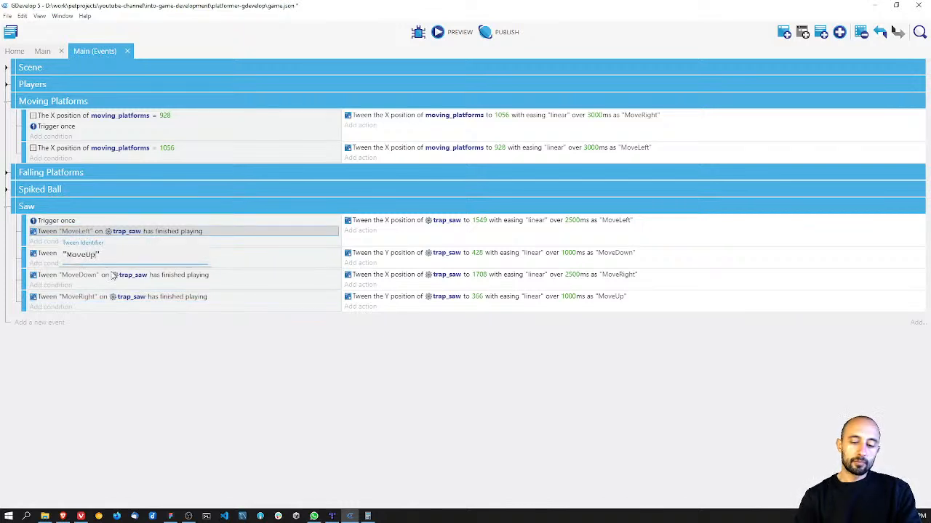
pyautogui.press('Return')
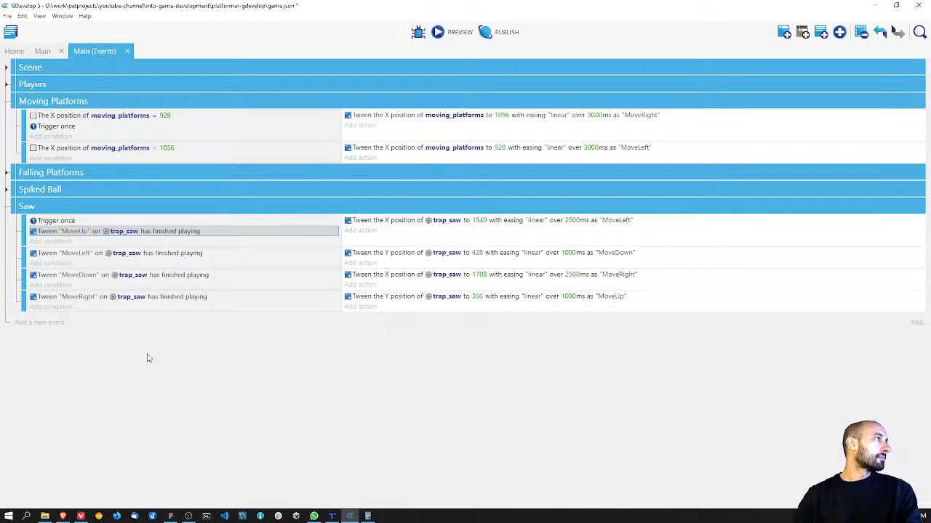
pyautogui.hotkey('ctrl', 's')
# Step: Preview the game and move the players to the orange blocks to check the saw's movement
pyautogui.click(444, 34)
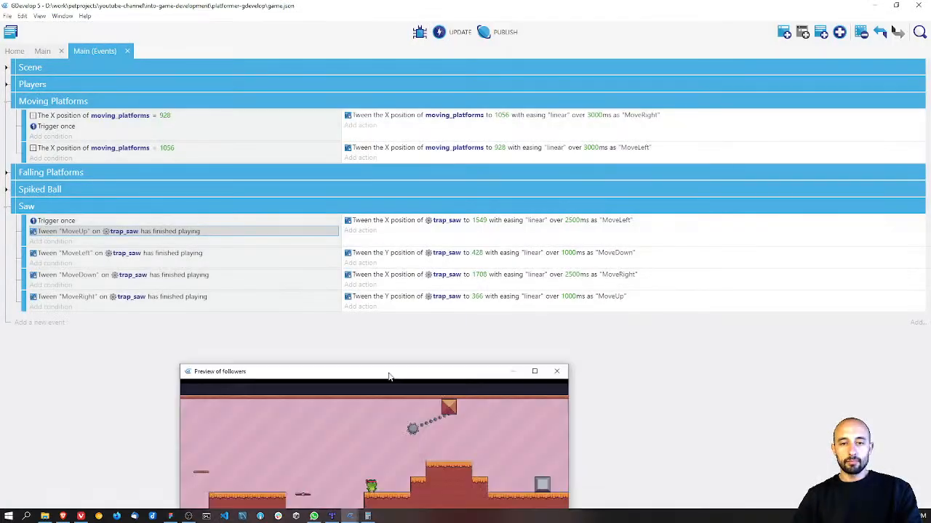
pyautogui.moveTo(389, 377); pyautogui.dragTo(343, 138)
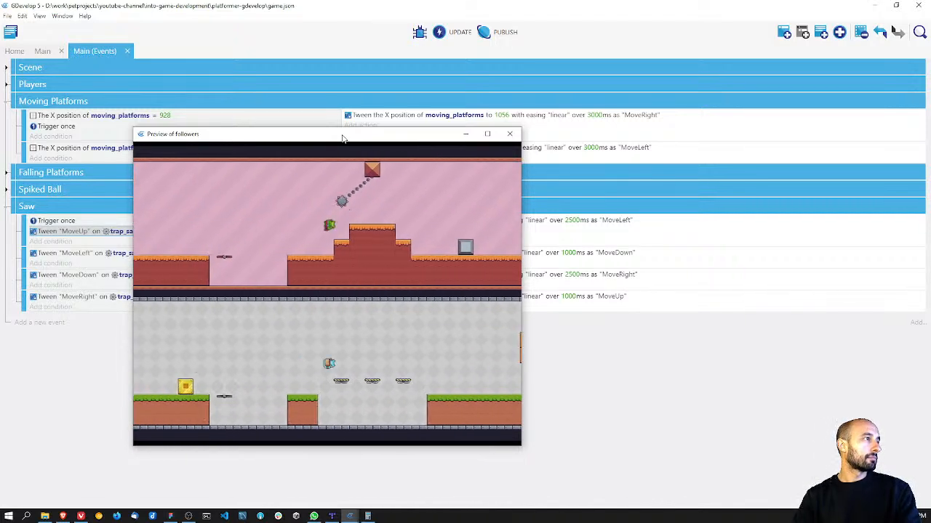
pyautogui.press('Right')
pyautogui.press('space')
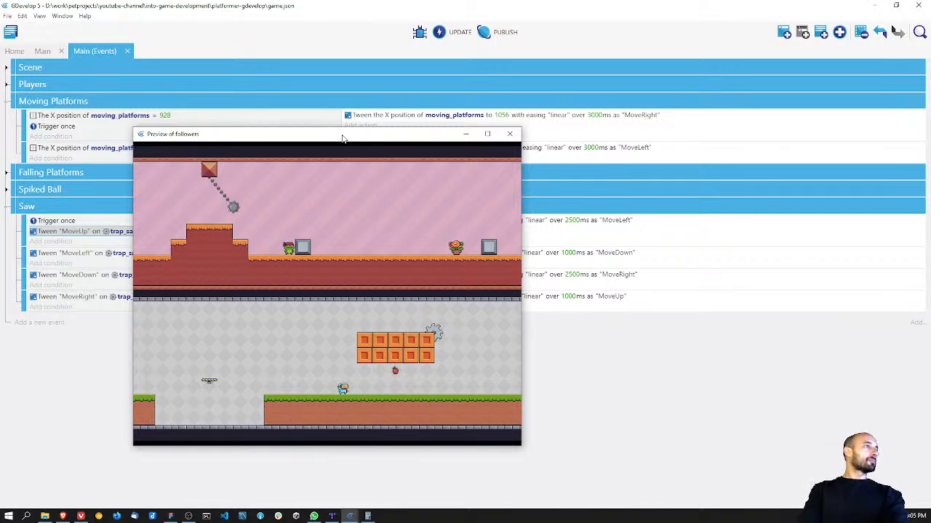
pyautogui.click(512, 135)
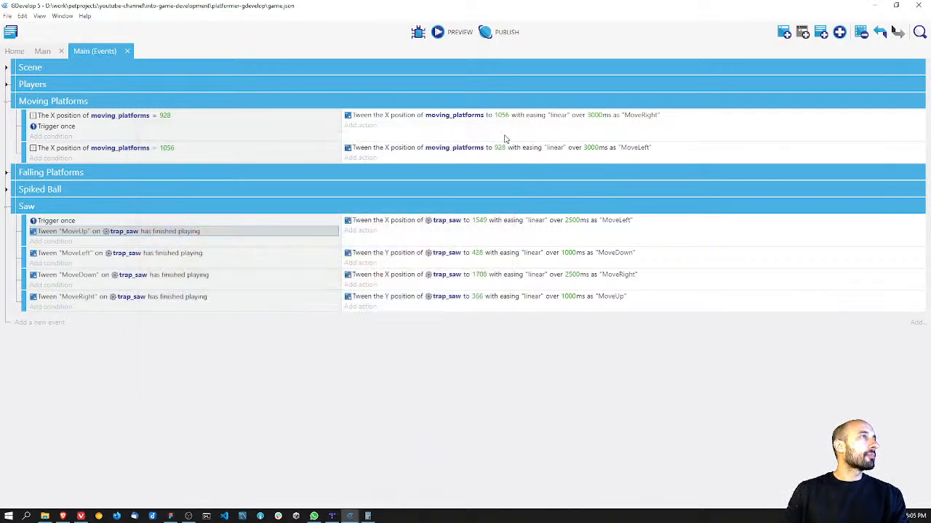
# Step: Move player_ninja_frog and player_virtual_guy together to X 1408 in the Main scene, keeping their heights, and save the project
pyautogui.hotkey('ctrl', 's')
pyautogui.click(42, 51)
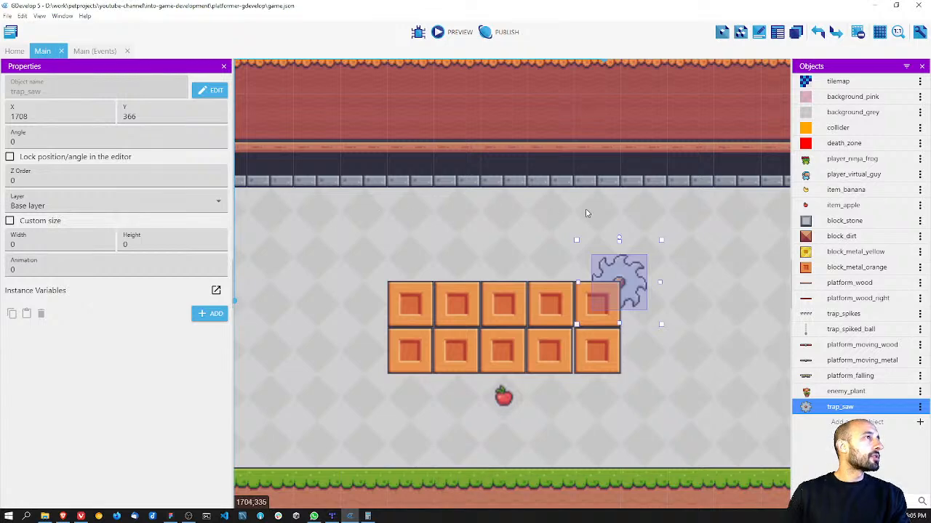
pyautogui.scroll(-2, 524, 224)
pyautogui.scroll(-3, 524, 225)
pyautogui.keyDown('ctrl'); pyautogui.scroll(-3, 524, 225); pyautogui.keyUp('ctrl')
pyautogui.keyDown('ctrl'); pyautogui.scroll(-5, 523, 225); pyautogui.keyUp('ctrl')
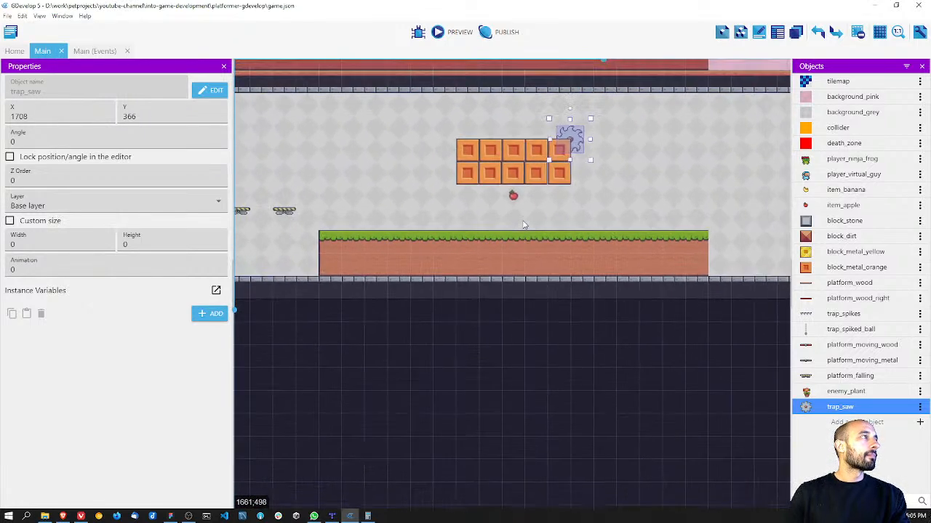
pyautogui.click(463, 317)
pyautogui.scroll(1, 462, 317)
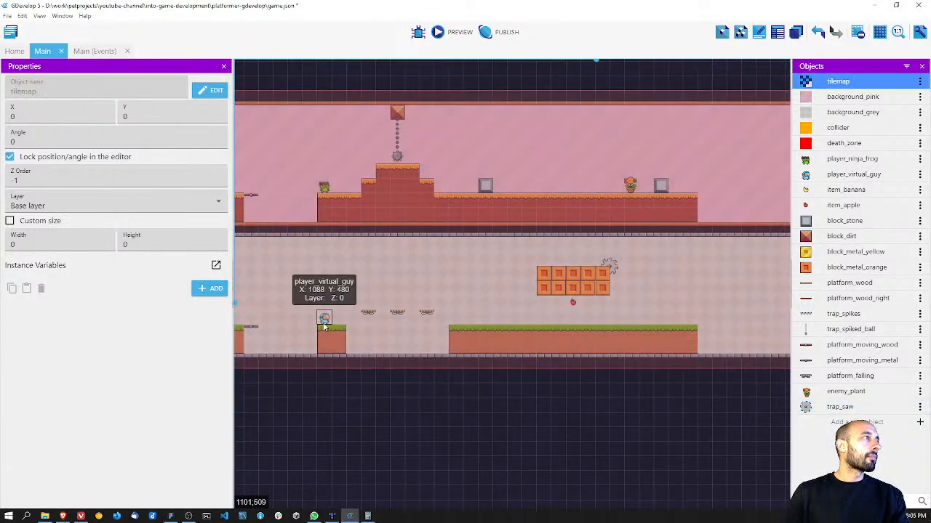
pyautogui.click(324, 318)
pyautogui.keyDown('shift'); pyautogui.click(325, 189); pyautogui.keyUp('shift')
pyautogui.moveTo(325, 191); pyautogui.dragTo(473, 192)
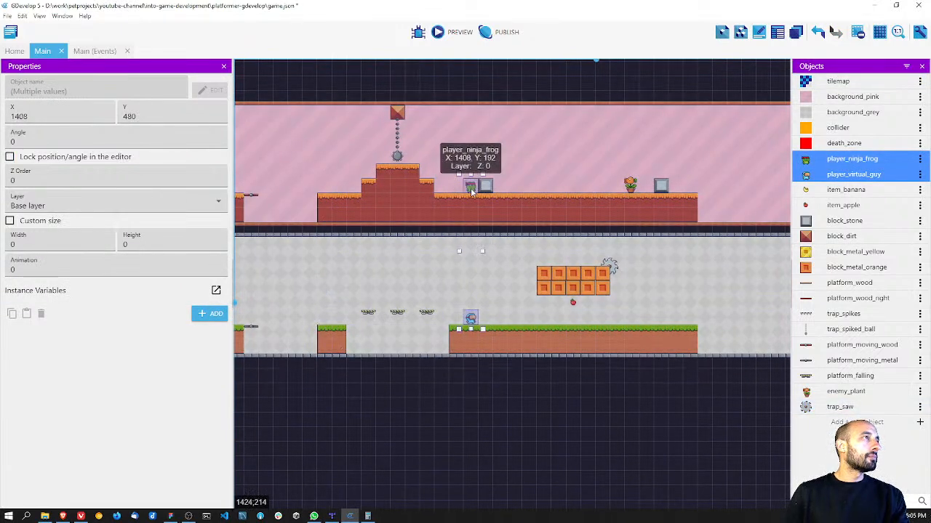
pyautogui.click(506, 411)
pyautogui.hotkey('ctrl', 's')
# Step: Set the start camera X position to 2400 for both the base and "Collisions" layers in the Scene events, save, and preview the game
pyautogui.click(85, 51)
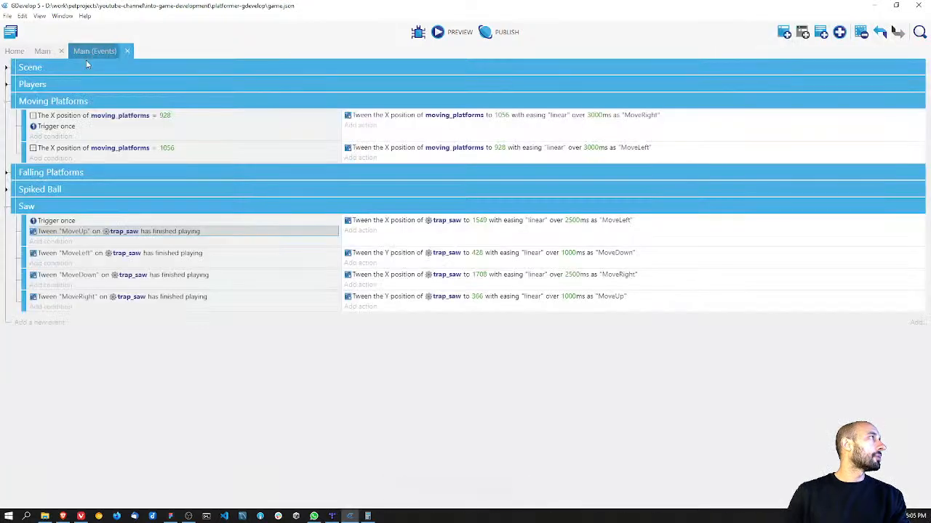
pyautogui.click(6, 68)
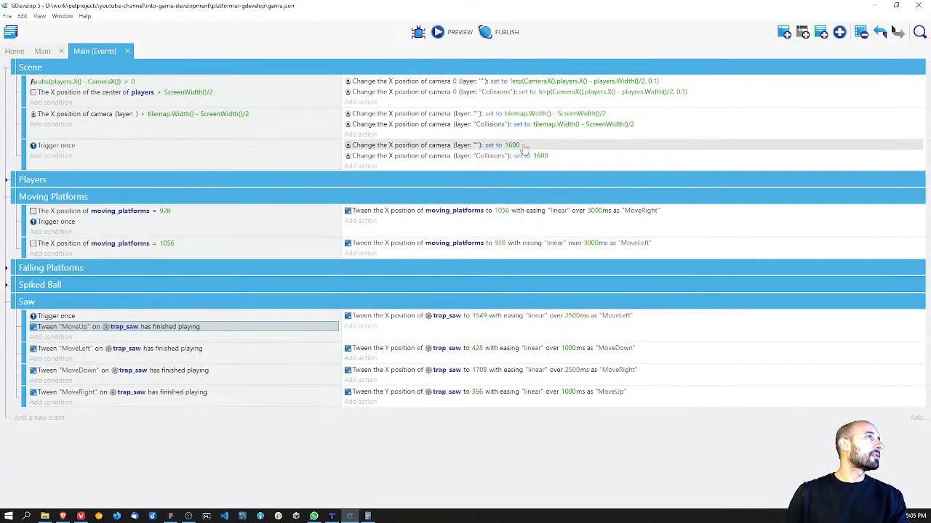
pyautogui.click(518, 146)
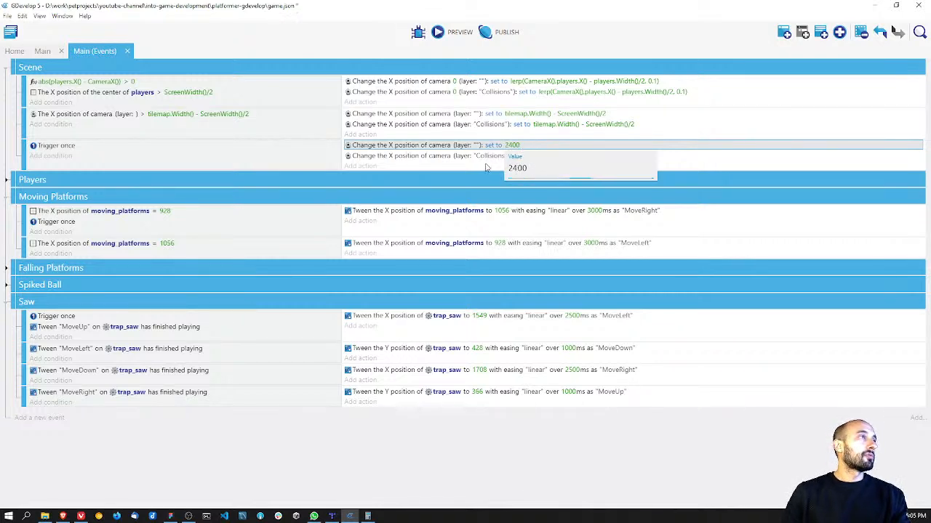
pyautogui.press('Return')
pyautogui.click(538, 155)
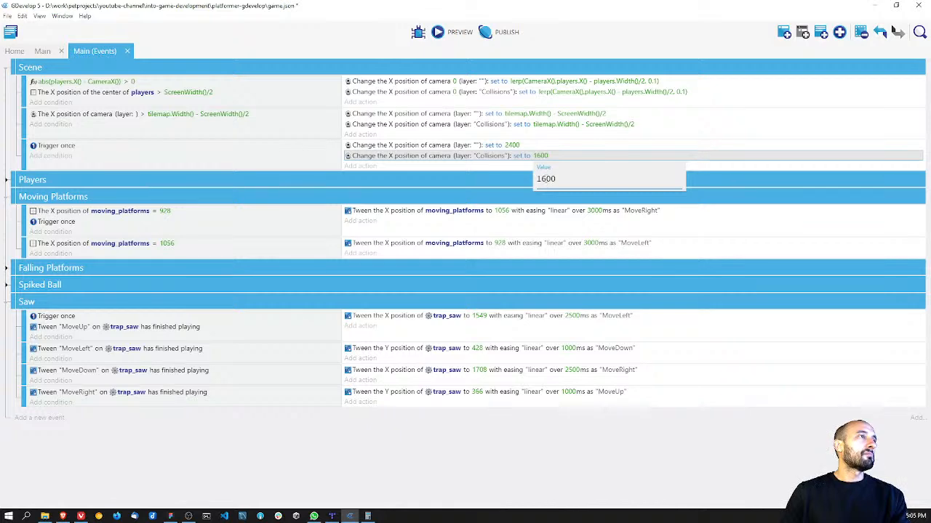
pyautogui.write('24')
pyautogui.press('Return')
pyautogui.hotkey('ctrl', 's')
pyautogui.click(451, 32)
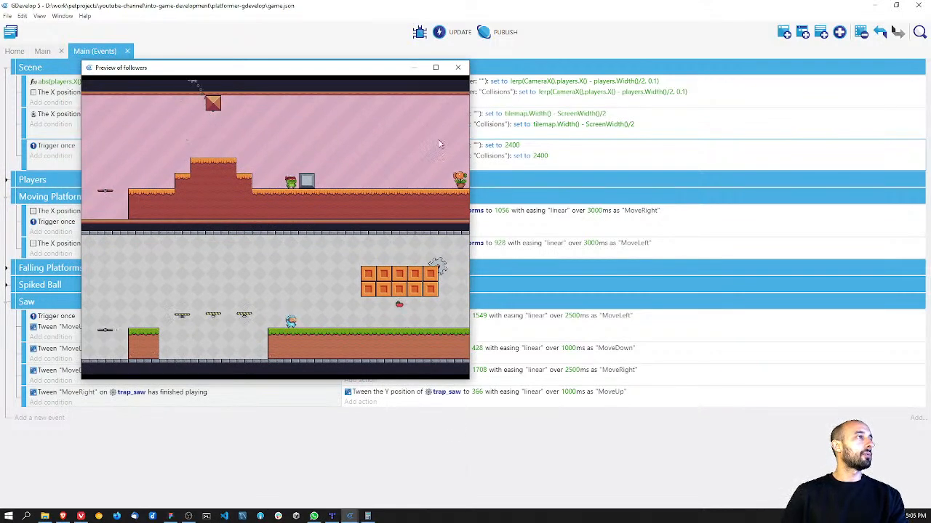
pyautogui.click(458, 67)
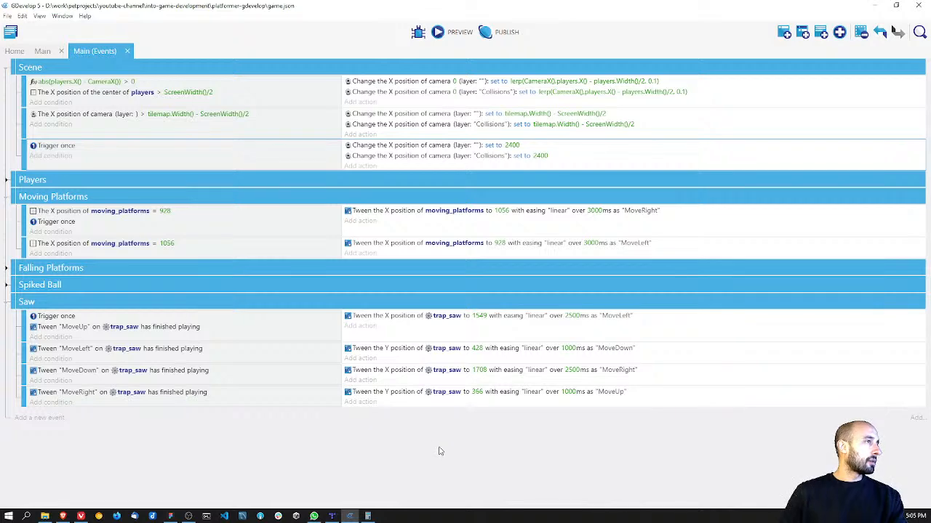
# Step: Save the project and delete the "MoveUp" finished-playing condition from the first Saw event
pyautogui.hotkey('ctrl', 's')
pyautogui.rightClick(66, 331)
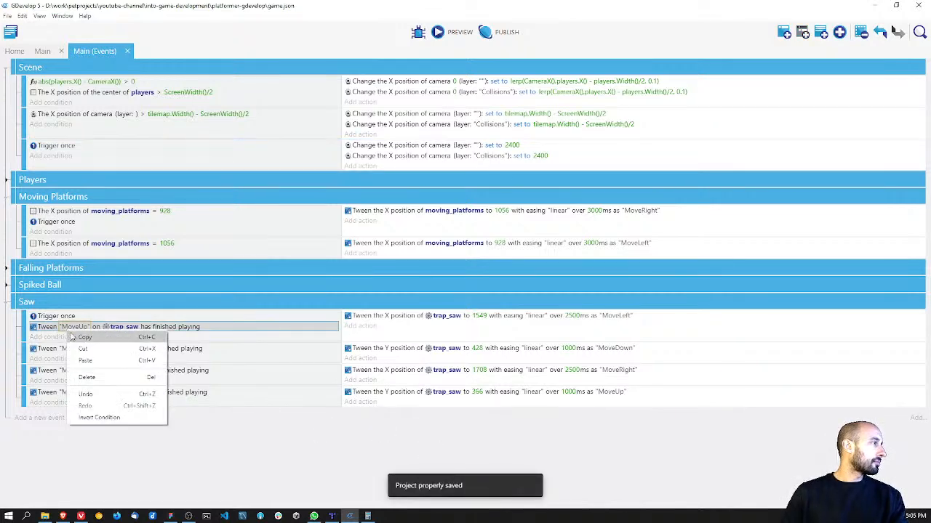
pyautogui.click(89, 377)
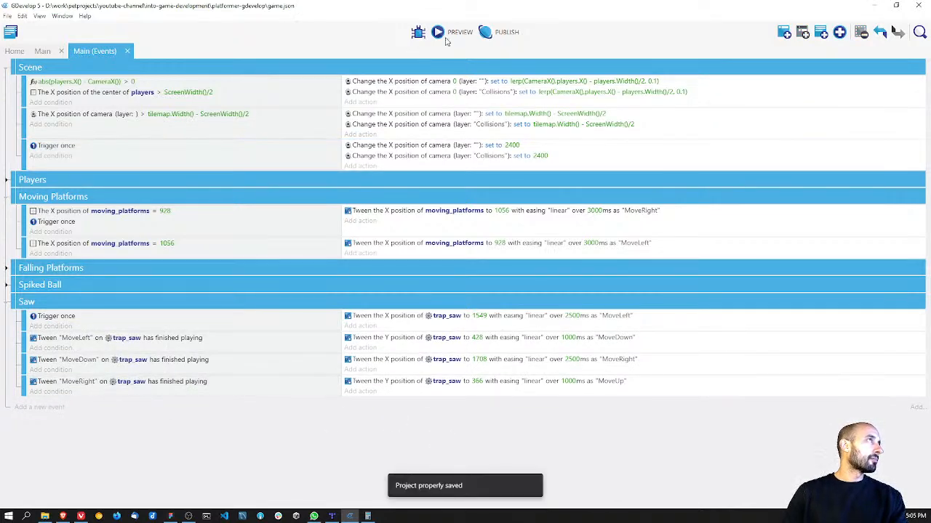
# Step: Preview the game and move the players around the orange blocks to check the saw's movement
pyautogui.click(446, 34)
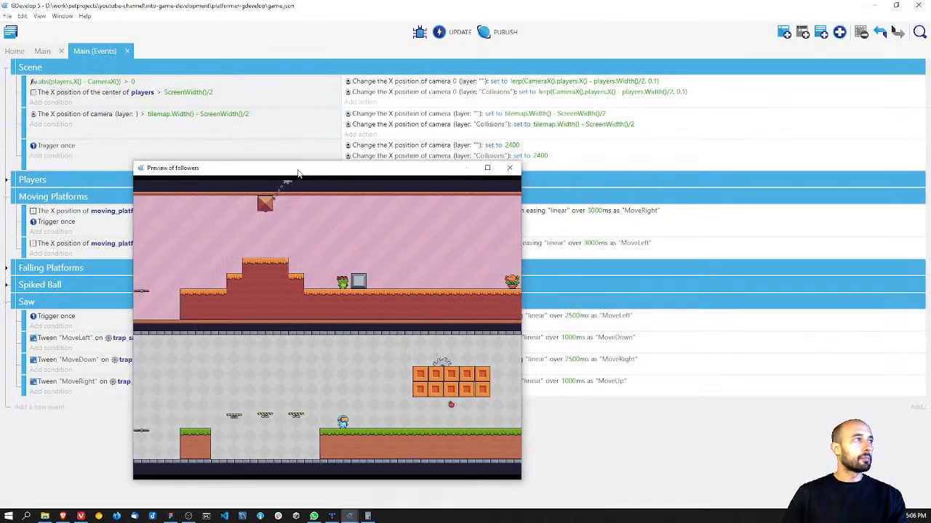
pyautogui.moveTo(298, 173); pyautogui.dragTo(303, 120)
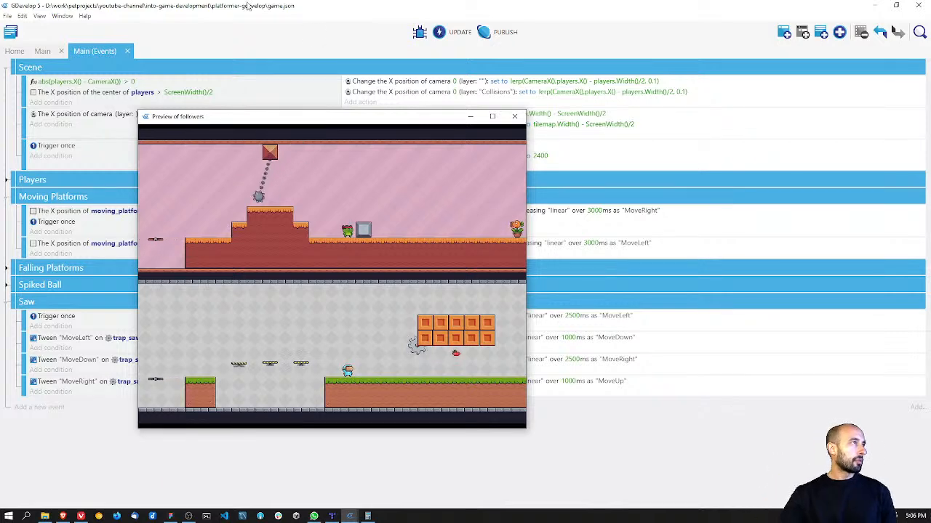
pyautogui.moveTo(337, 122); pyautogui.dragTo(226, 20)
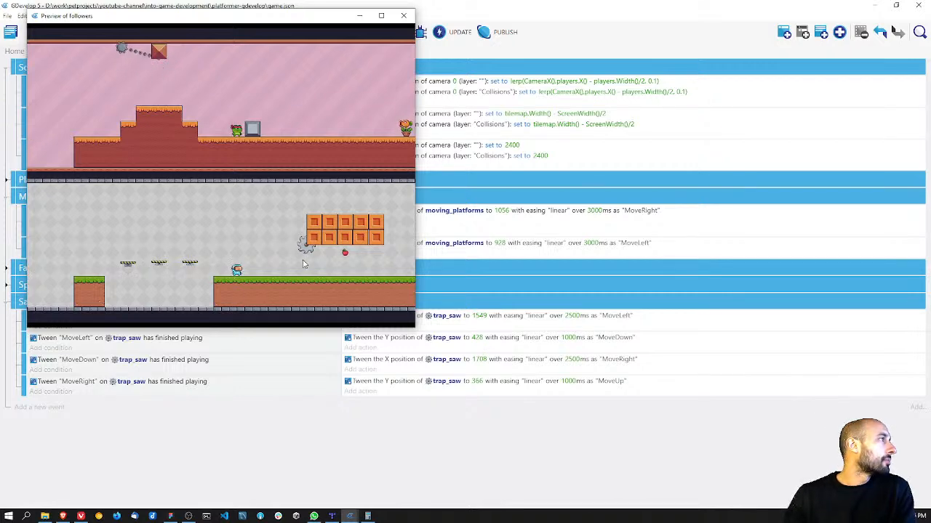
pyautogui.moveTo(272, 15); pyautogui.dragTo(454, 99)
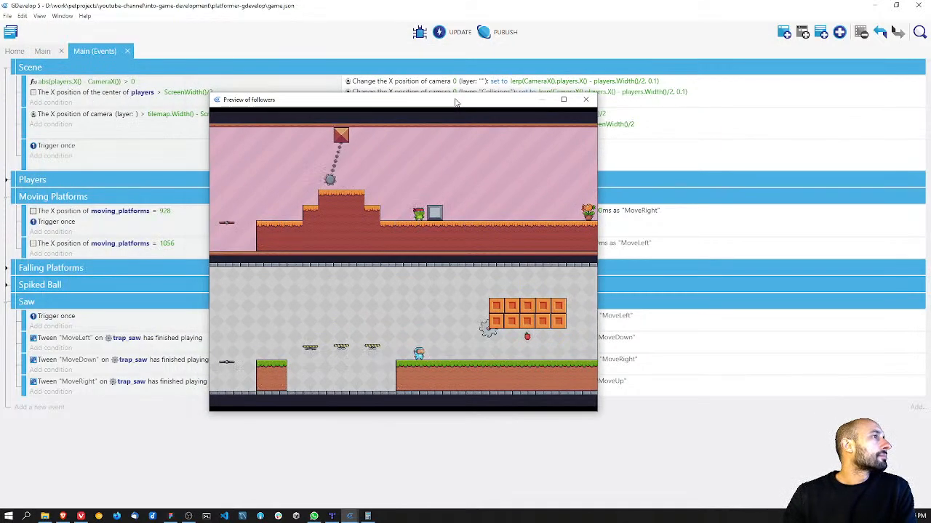
pyautogui.press('Right')
pyautogui.press('space')
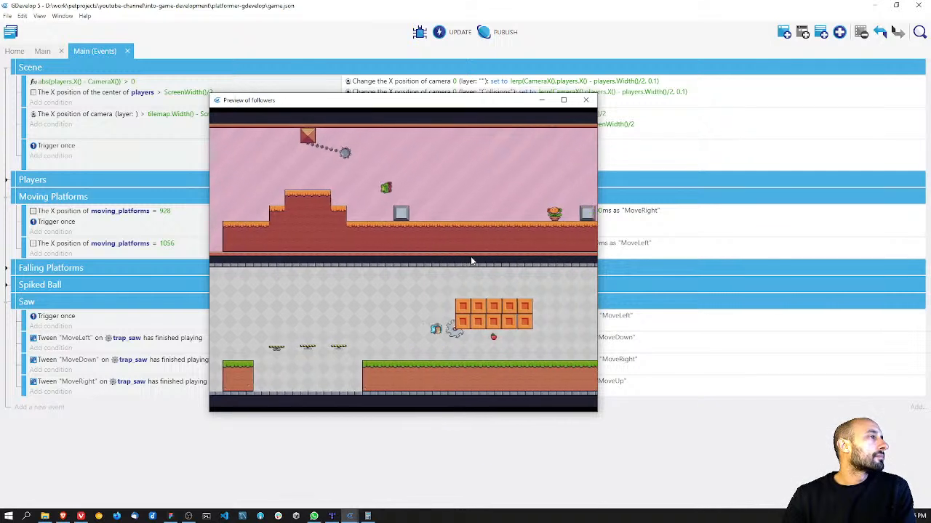
pyautogui.press('Right')
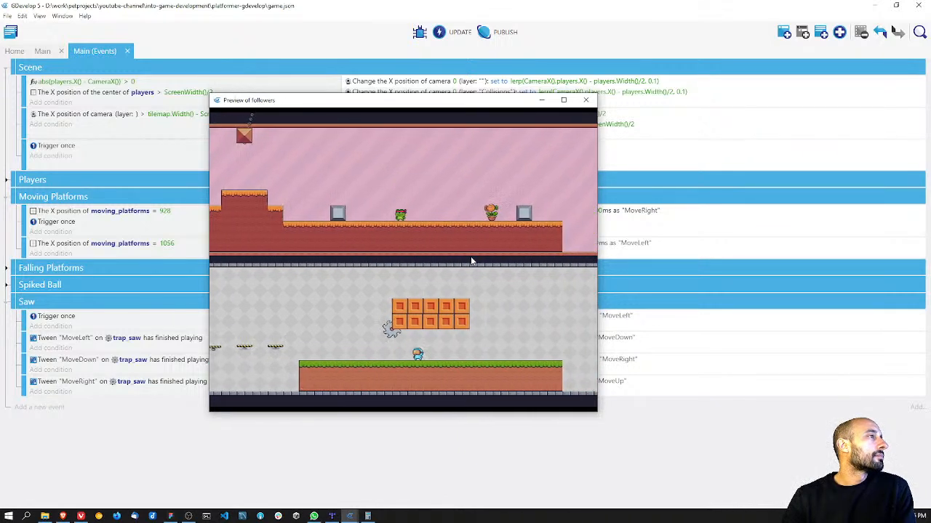
pyautogui.press('Left')
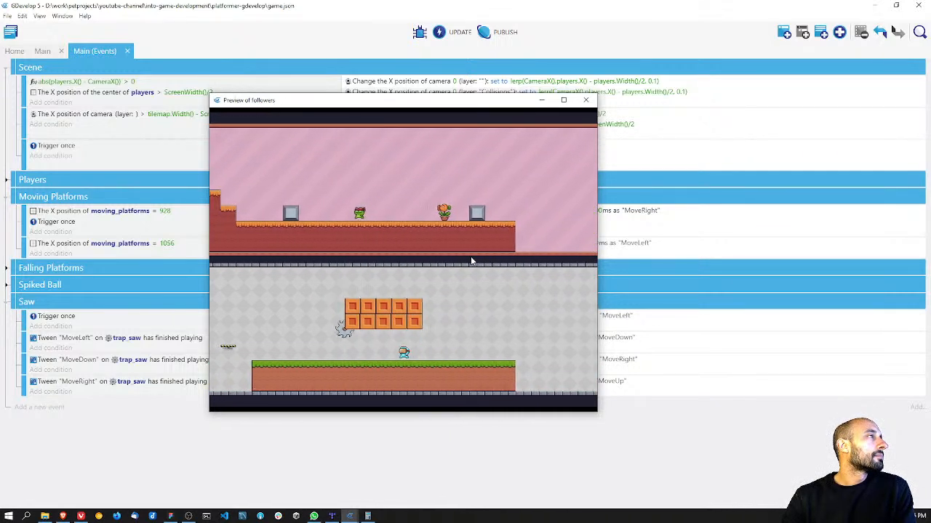
pyautogui.press('Left')
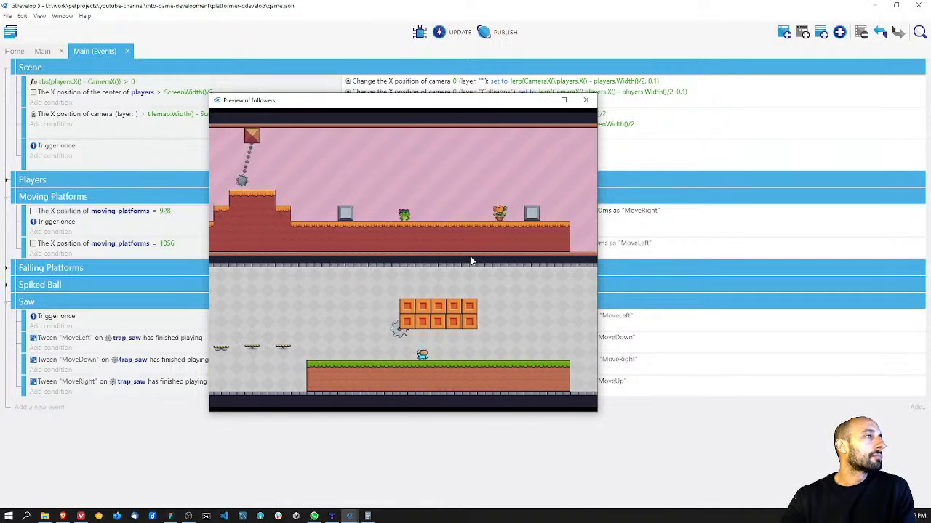
pyautogui.click(586, 100)
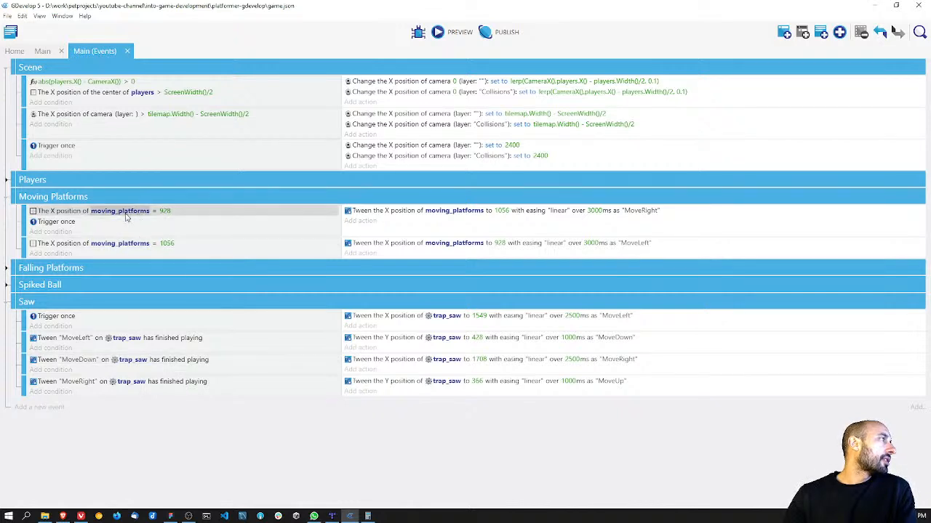
# Step: Collapse the Scene event group, leaving the Moving Platforms group expanded for reference
pyautogui.click(6, 197)
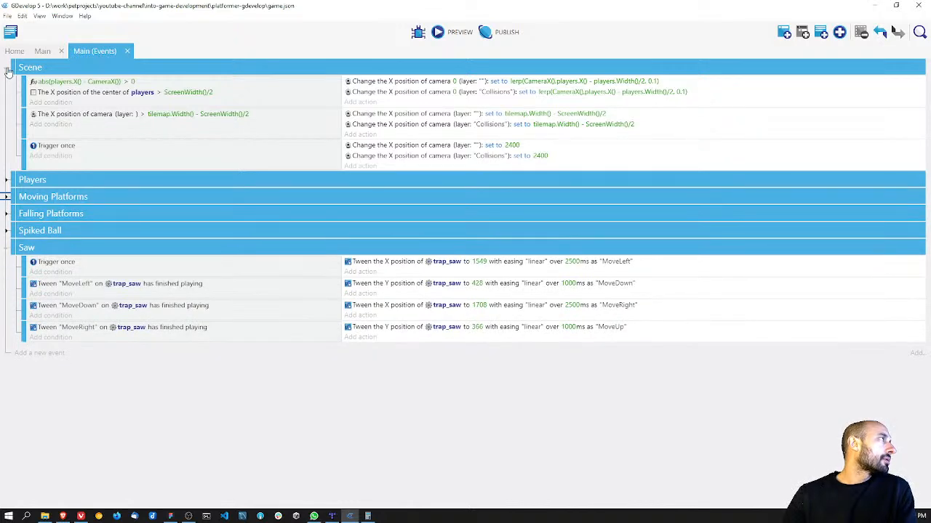
pyautogui.click(6, 68)
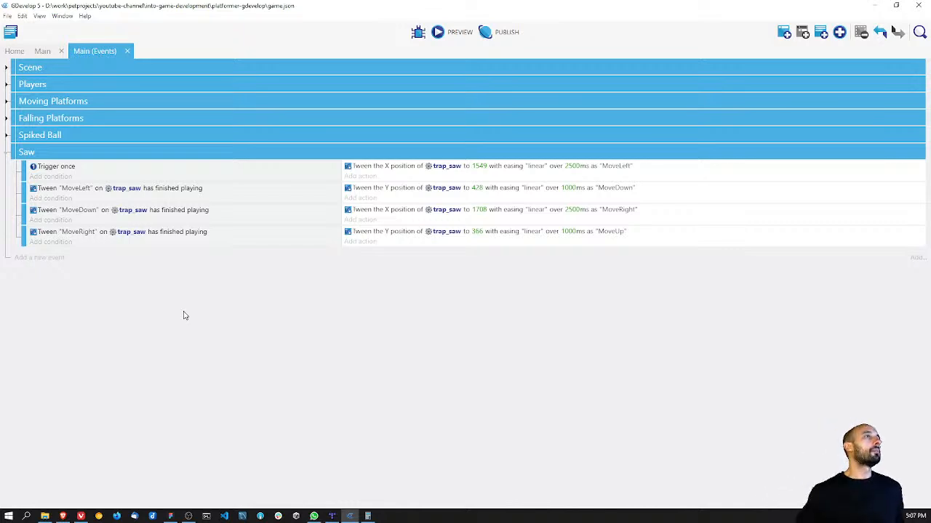
pyautogui.click(6, 102)
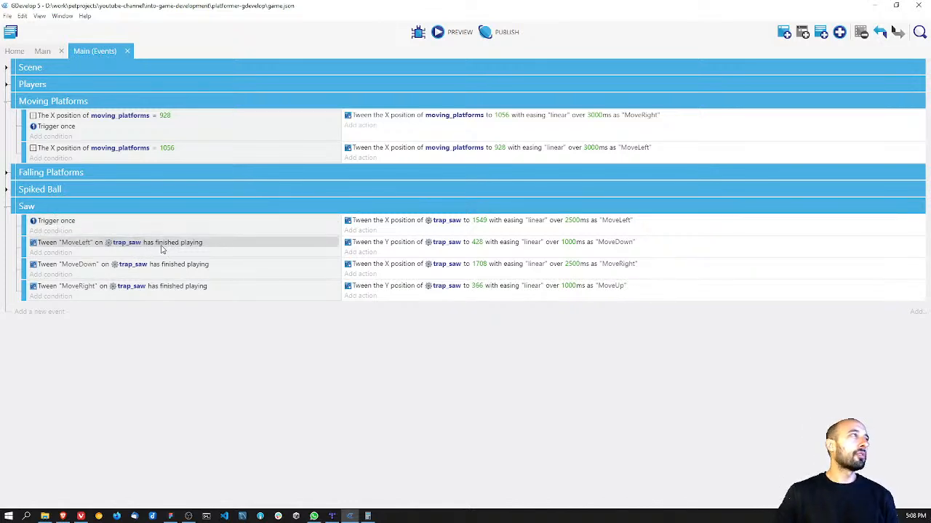
# Step: Add a condition to the first Saw event requiring trap_saw's X position to equal 1708, placed above Trigger once
pyautogui.click(56, 231)
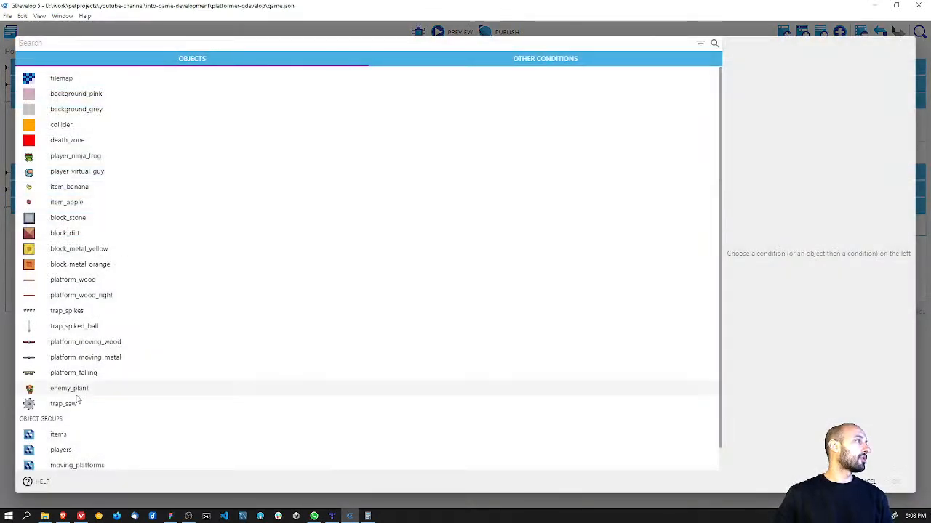
pyautogui.click(72, 403)
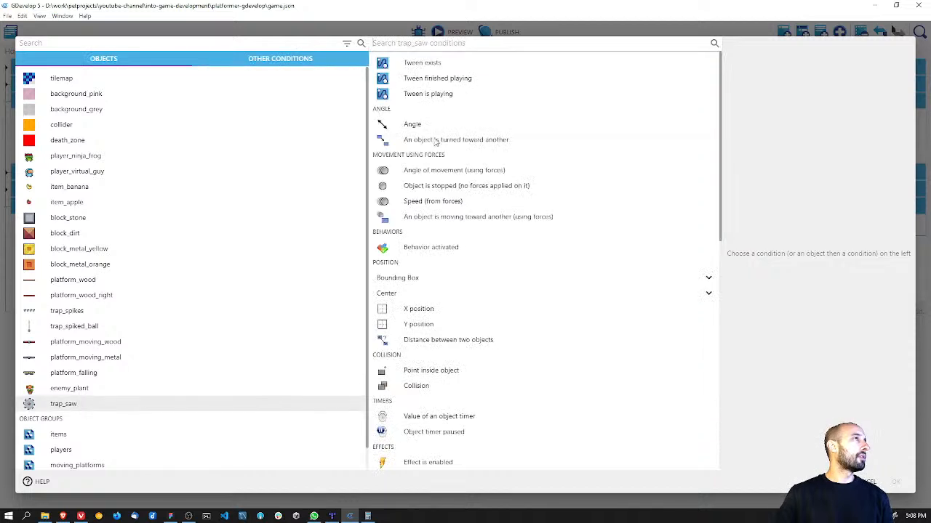
pyautogui.click(424, 310)
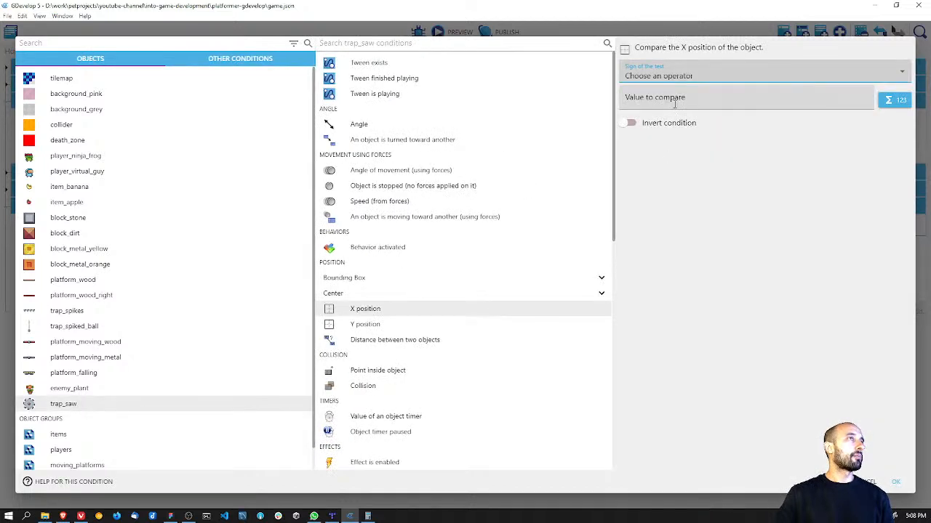
pyautogui.click(681, 79)
pyautogui.click(674, 100)
pyautogui.write('1/')
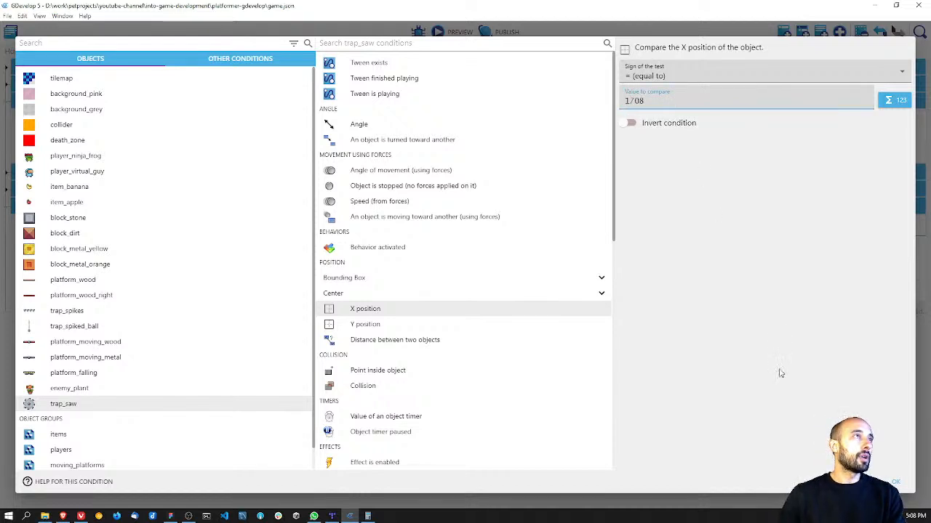
pyautogui.click(905, 485)
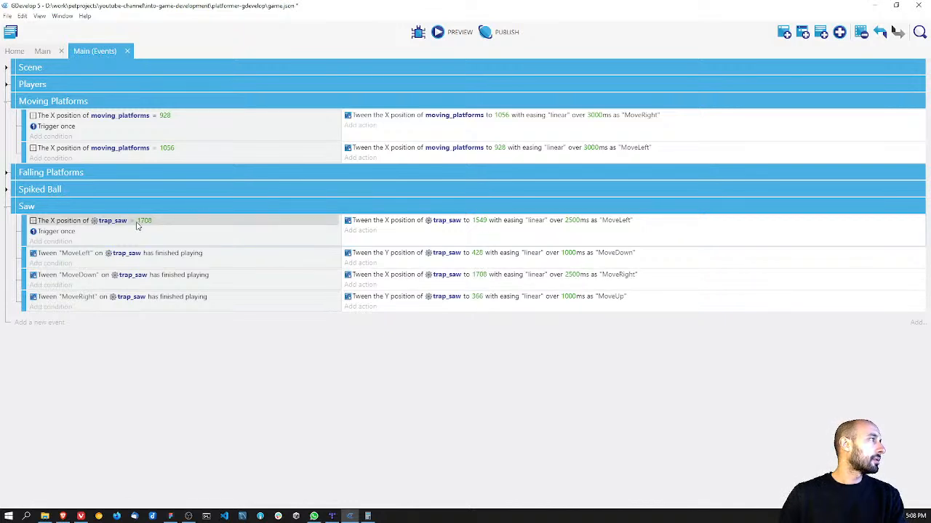
# Step: Add a condition to the first Saw event requiring trap_saw's Y position to equal 366, placed above Trigger once
pyautogui.click(61, 243)
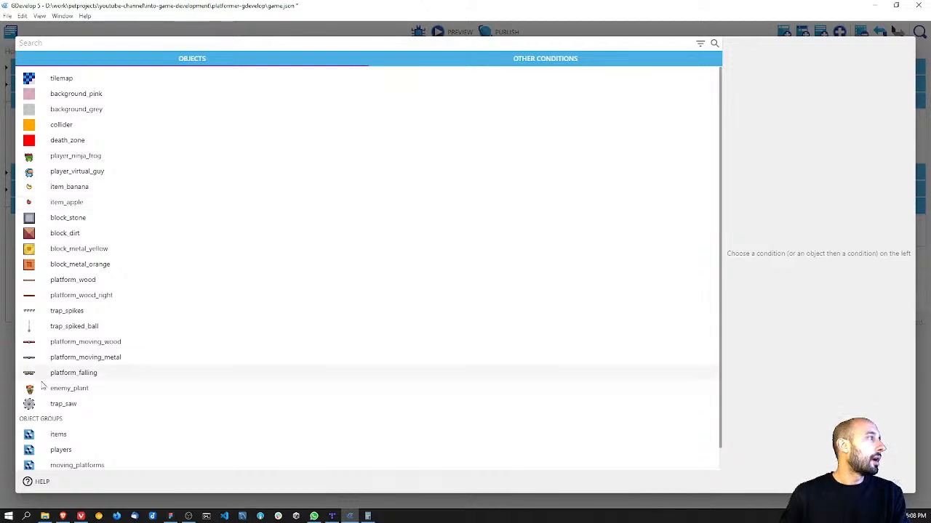
pyautogui.click(65, 405)
pyautogui.click(422, 324)
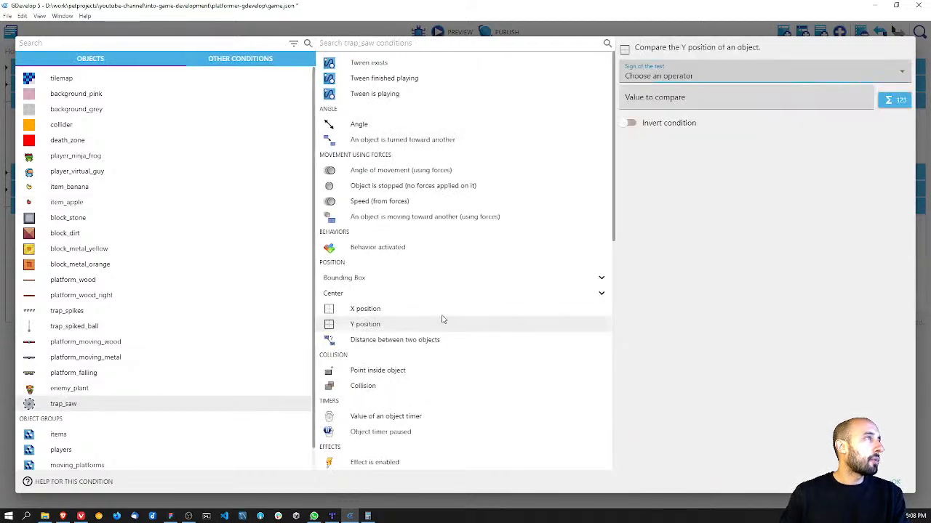
pyautogui.click(688, 78)
pyautogui.click(674, 101)
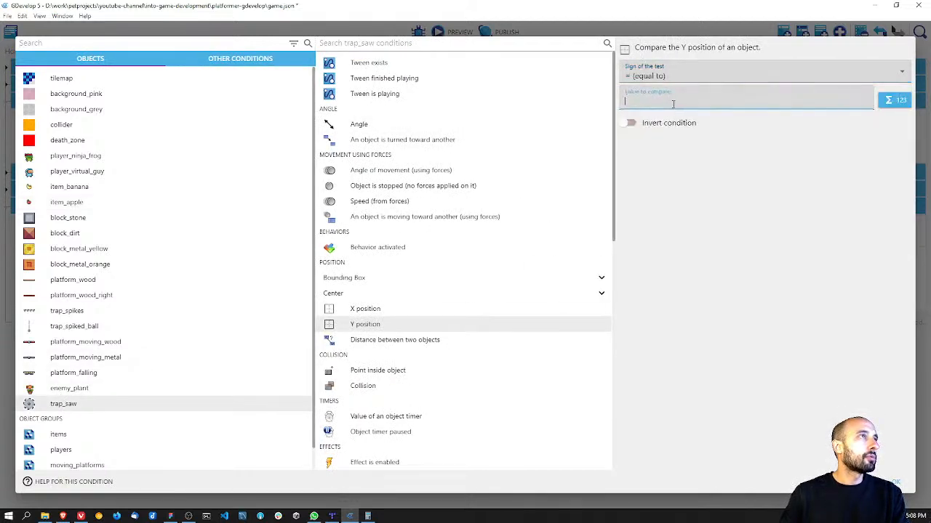
pyautogui.write('366')
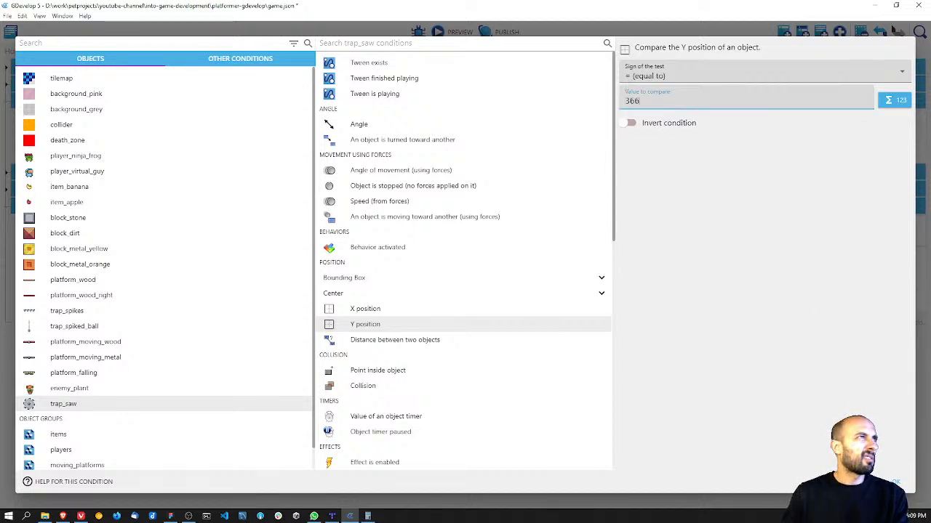
pyautogui.click(893, 482)
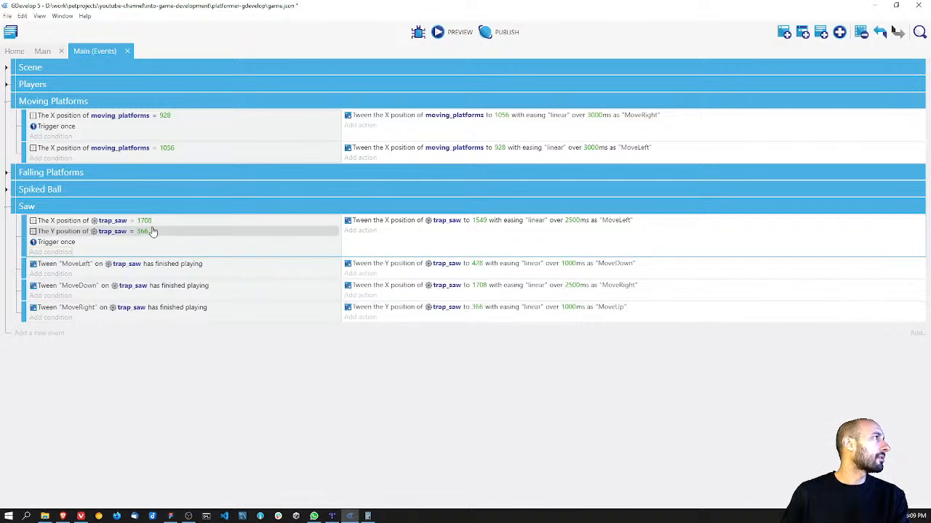
# Step: Delete the "MoveLeft", "MoveDown" and "MoveRight" finished-playing conditions from the other three Saw events
pyautogui.rightClick(148, 265)
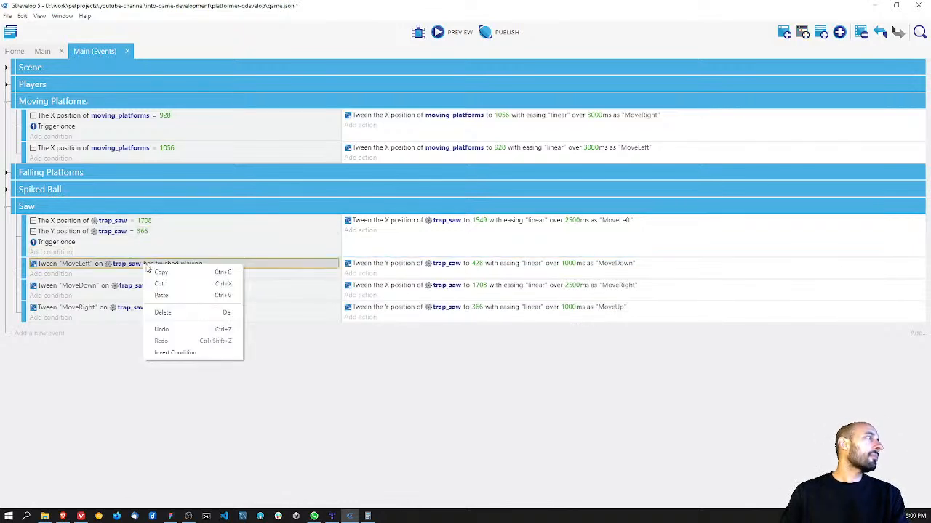
pyautogui.click(179, 312)
pyautogui.rightClick(162, 287)
pyautogui.click(189, 329)
pyautogui.rightClick(156, 306)
pyautogui.click(187, 356)
# Step: Copy the first Saw event's X position condition for trap_saw into the MoveDown, MoveRight and MoveUp events
pyautogui.rightClick(123, 222)
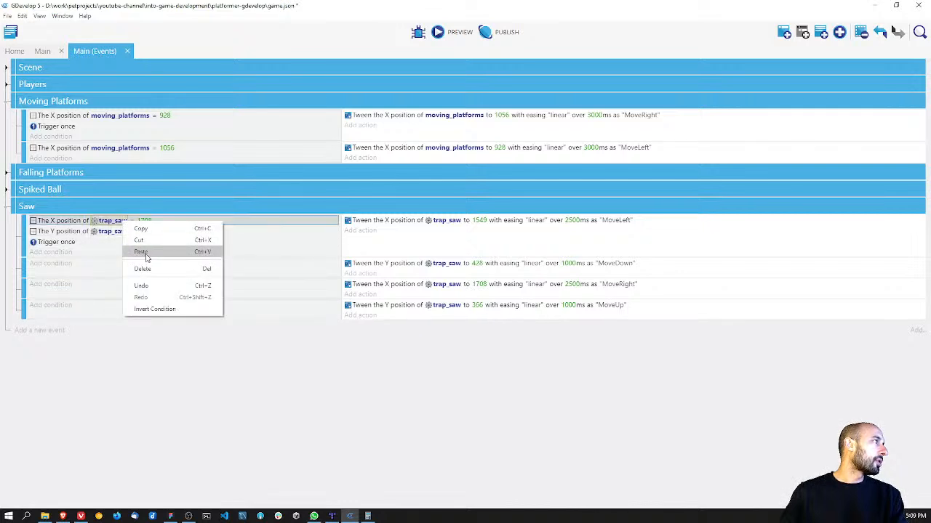
pyautogui.click(149, 231)
pyautogui.click(54, 263)
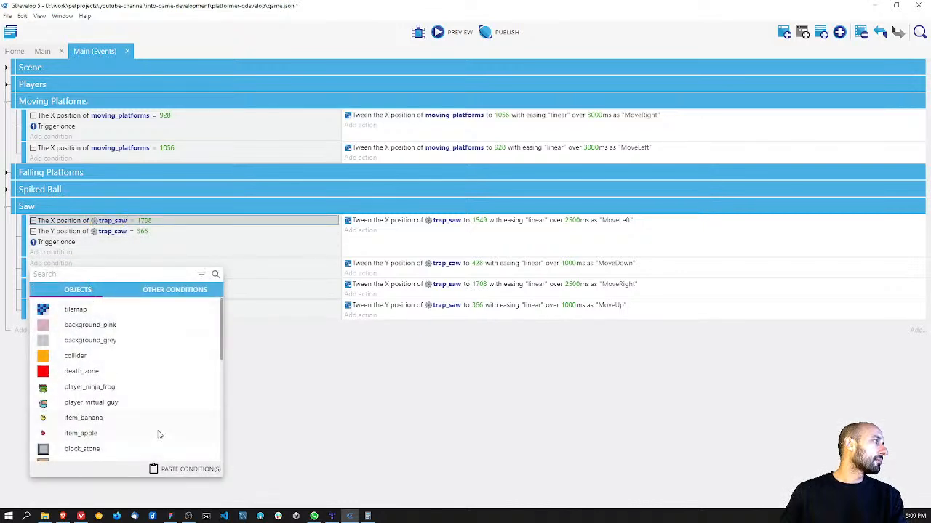
pyautogui.click(185, 469)
pyautogui.click(245, 347)
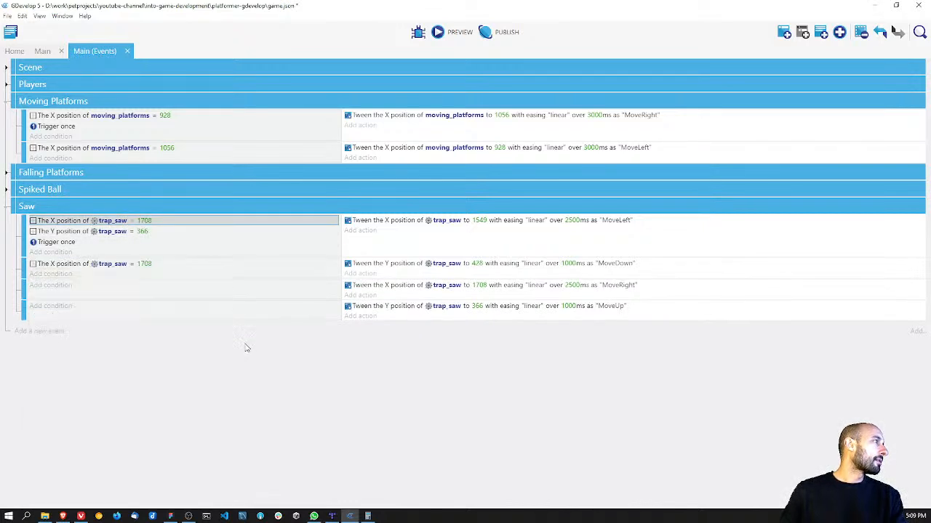
pyautogui.click(55, 285)
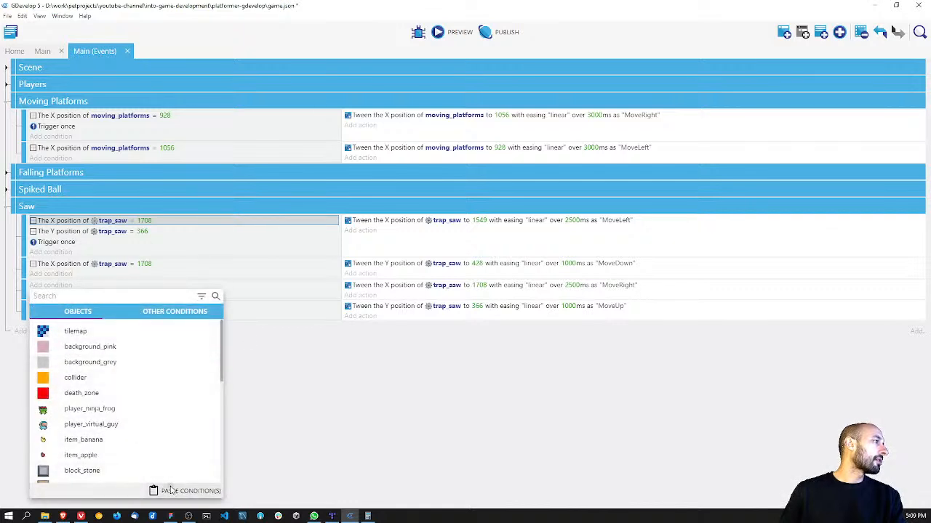
pyautogui.click(174, 490)
pyautogui.click(276, 411)
pyautogui.click(51, 296)
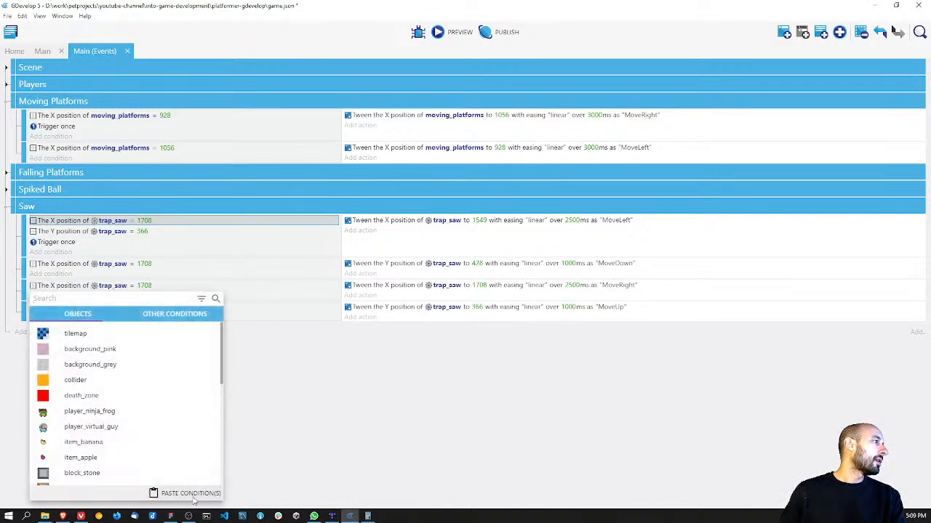
pyautogui.click(178, 492)
# Step: Copy the first Saw event's Y position condition for trap_saw into the MoveDown, MoveRight and MoveUp events
pyautogui.rightClick(93, 233)
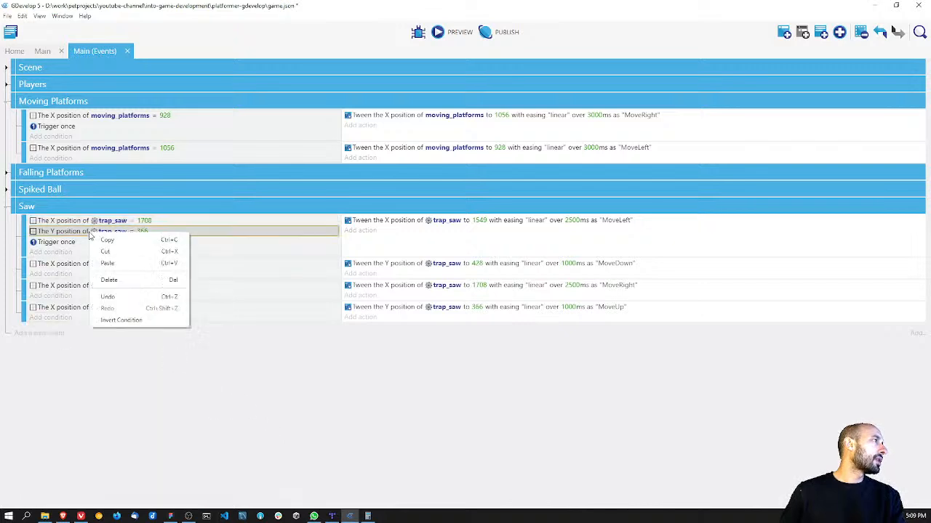
pyautogui.click(123, 243)
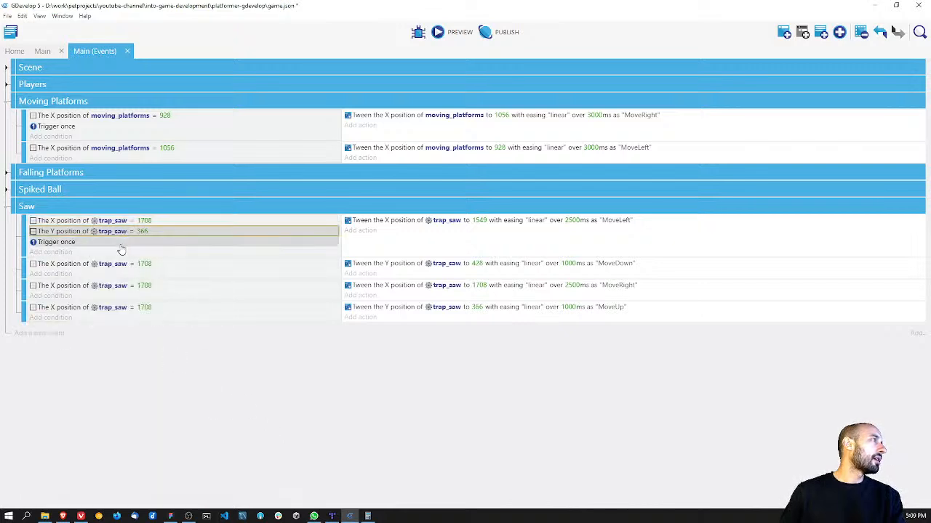
pyautogui.click(64, 274)
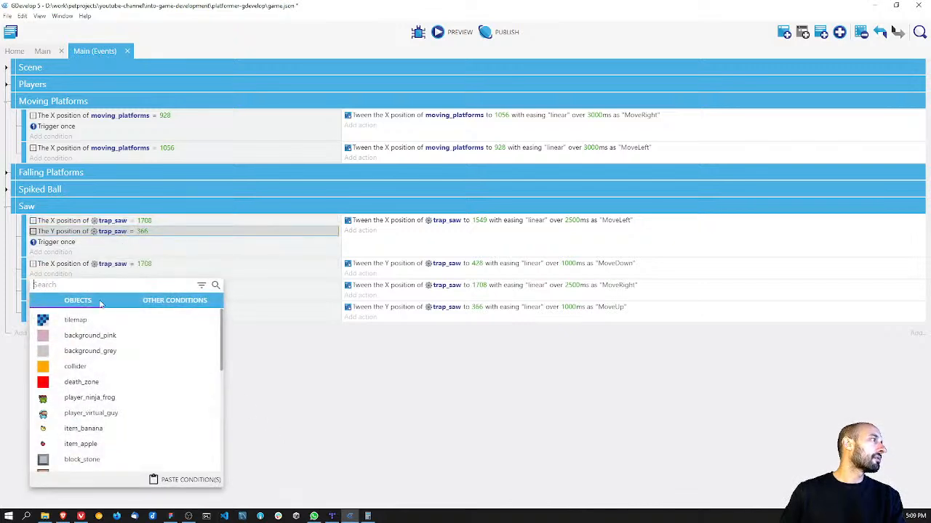
pyautogui.click(190, 480)
pyautogui.click(50, 284)
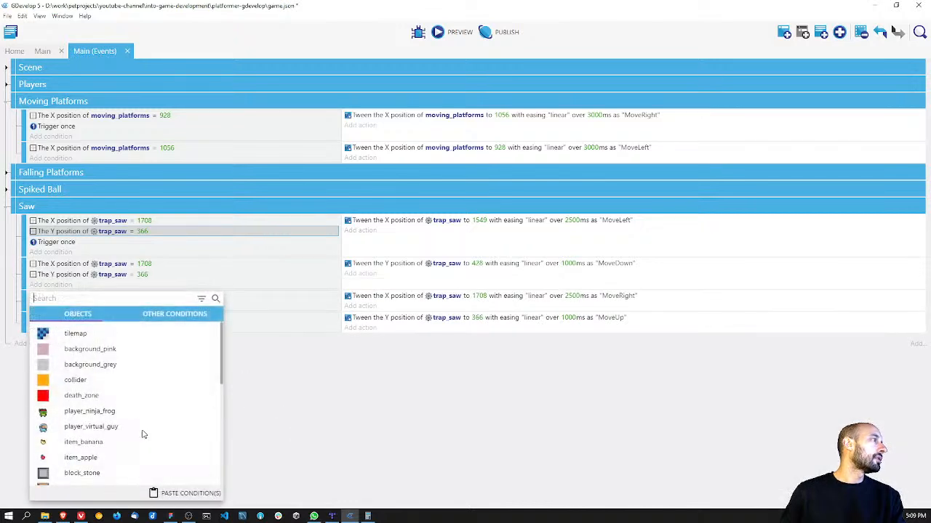
pyautogui.click(174, 493)
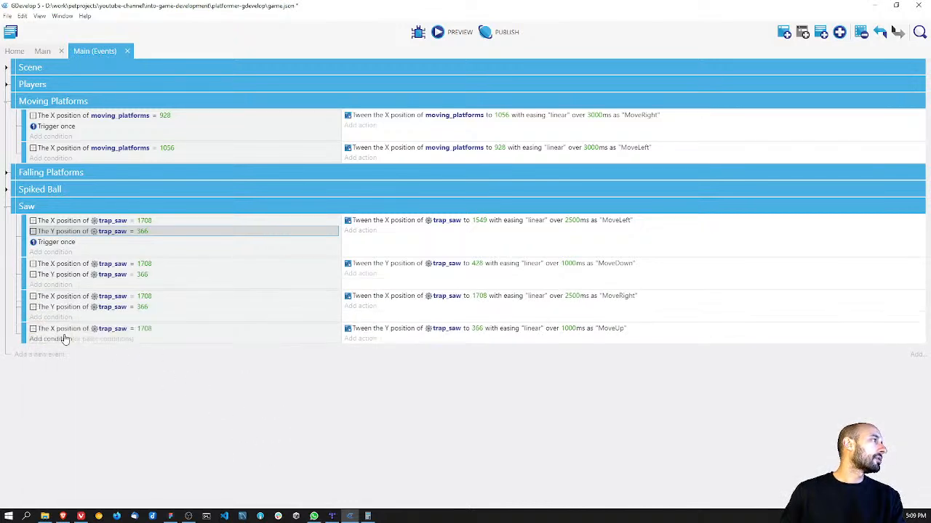
pyautogui.click(64, 338)
pyautogui.click(189, 493)
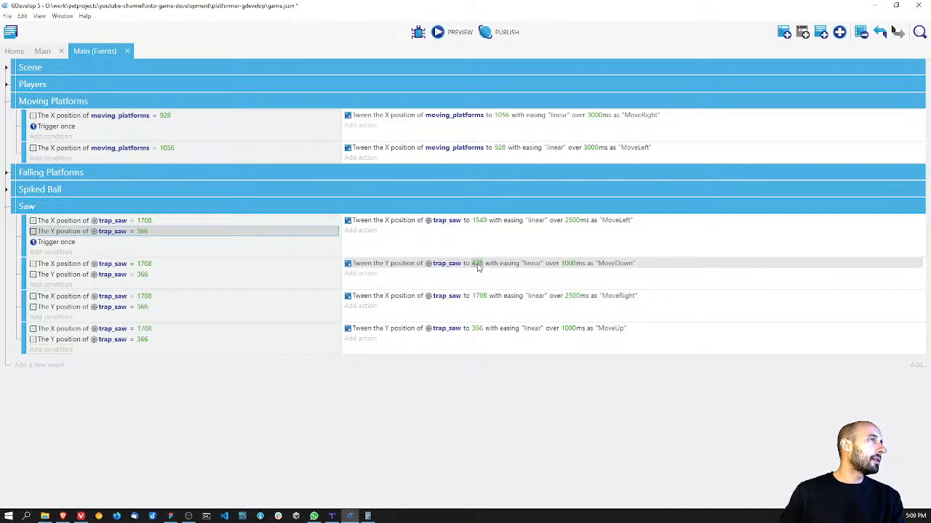
# Step: Set the trap_saw X position condition in the MoveDown event to 1549
pyautogui.click(144, 264)
pyautogui.moveTo(161, 287); pyautogui.dragTo(141, 287)
pyautogui.write('1549')
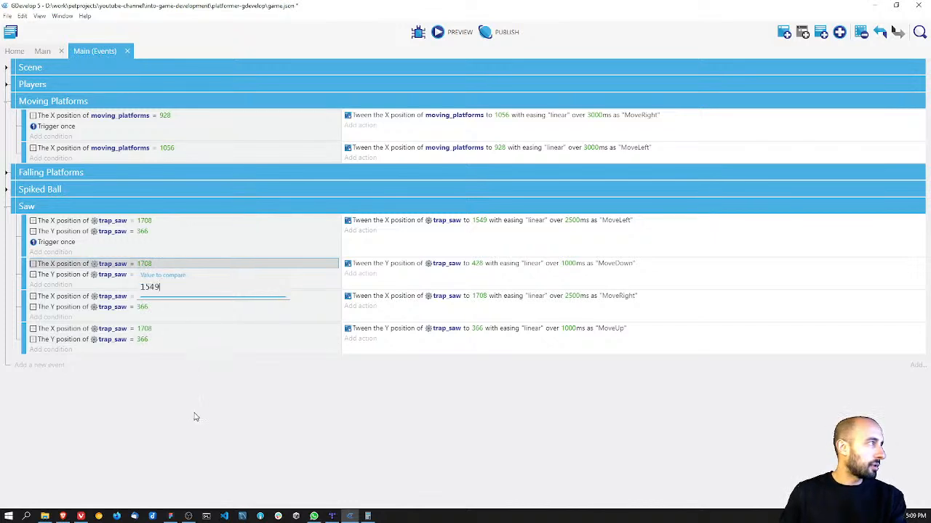
pyautogui.click(191, 417)
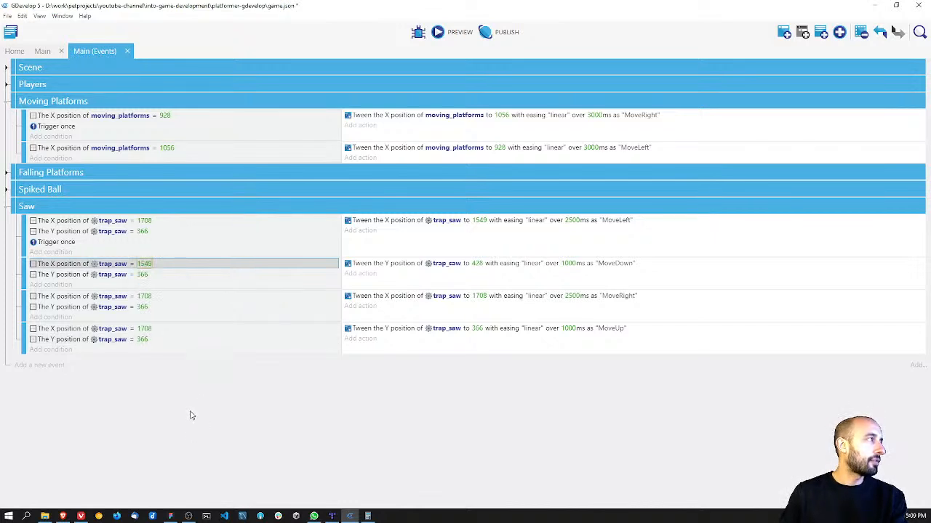
pyautogui.click(144, 275)
pyautogui.moveTo(161, 295); pyautogui.dragTo(133, 300)
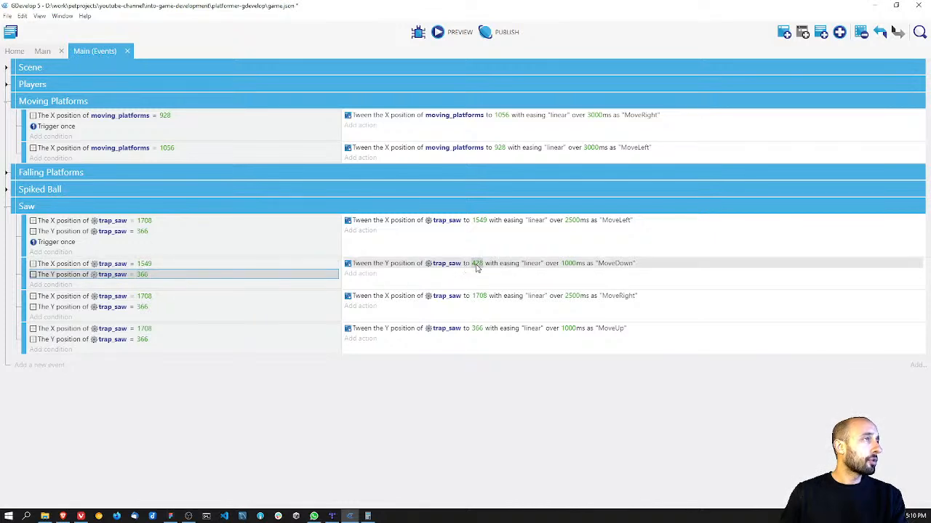
# Step: Set the trap_saw Y position condition in the MoveRight event to 428
pyautogui.click(139, 308)
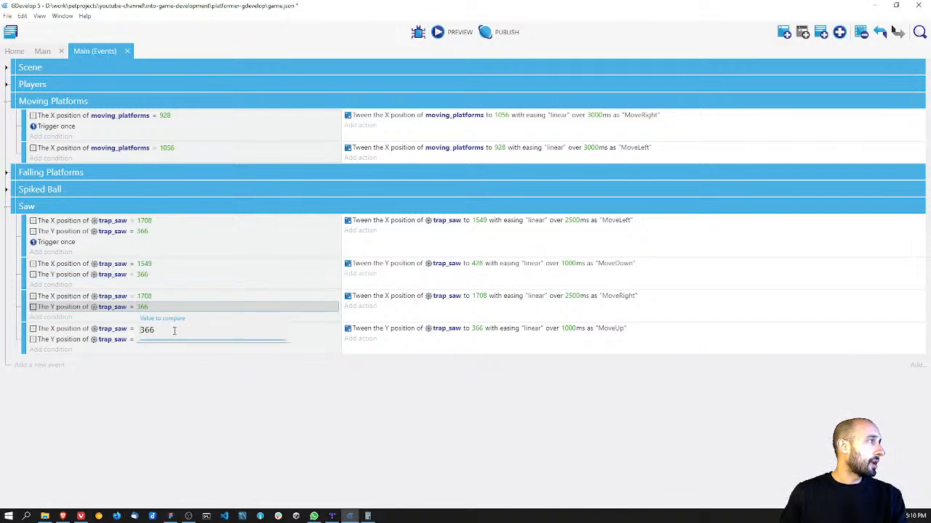
pyautogui.press('Escape')
pyautogui.click(141, 307)
pyautogui.moveTo(166, 330); pyautogui.dragTo(130, 329)
pyautogui.click(144, 308)
pyautogui.write('428')
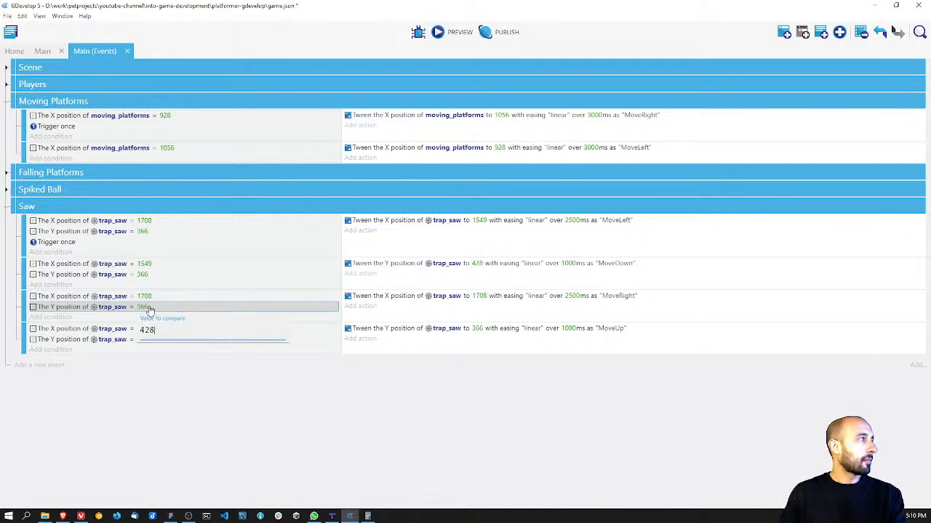
pyautogui.press('Return')
# Step: Set the trap_saw X position condition in the MoveRight event to 1549
pyautogui.click(144, 329)
pyautogui.doubleClick(149, 320)
pyautogui.write('1')
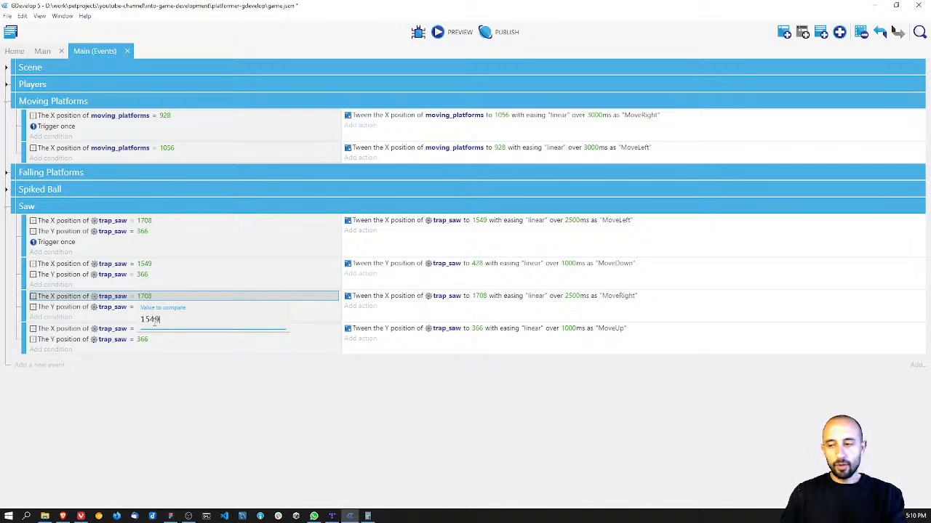
pyautogui.write('549')
pyautogui.press('Return')
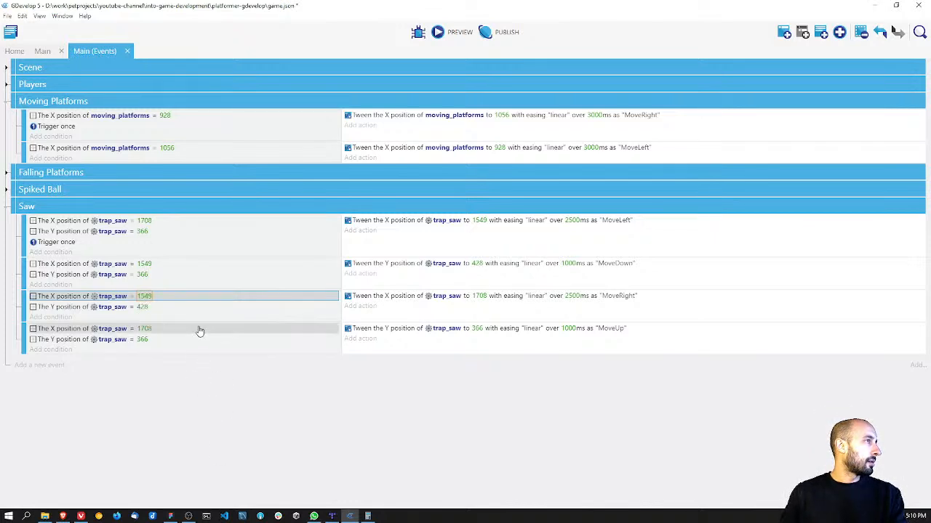
# Step: Set the trap_saw Y position condition in the MoveUp event to 428
pyautogui.click(144, 340)
pyautogui.doubleClick(146, 363)
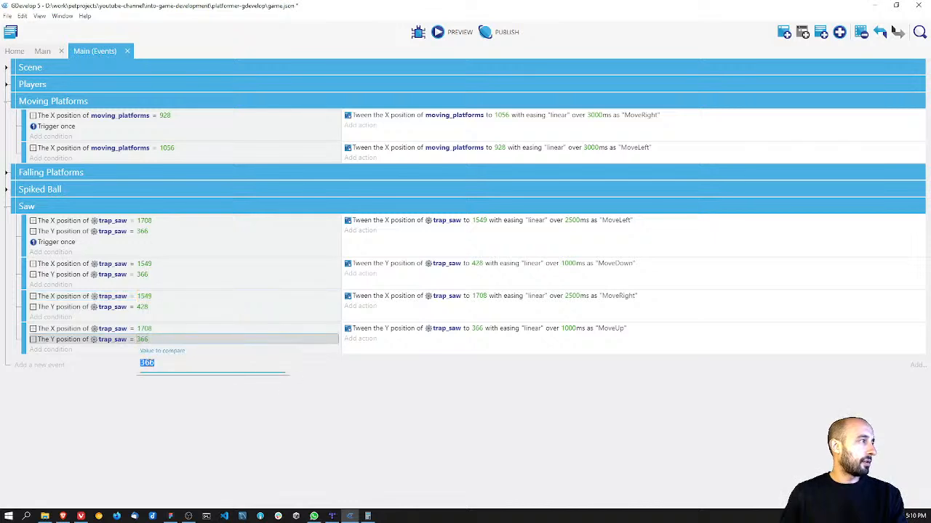
pyautogui.write('428')
pyautogui.click(215, 414)
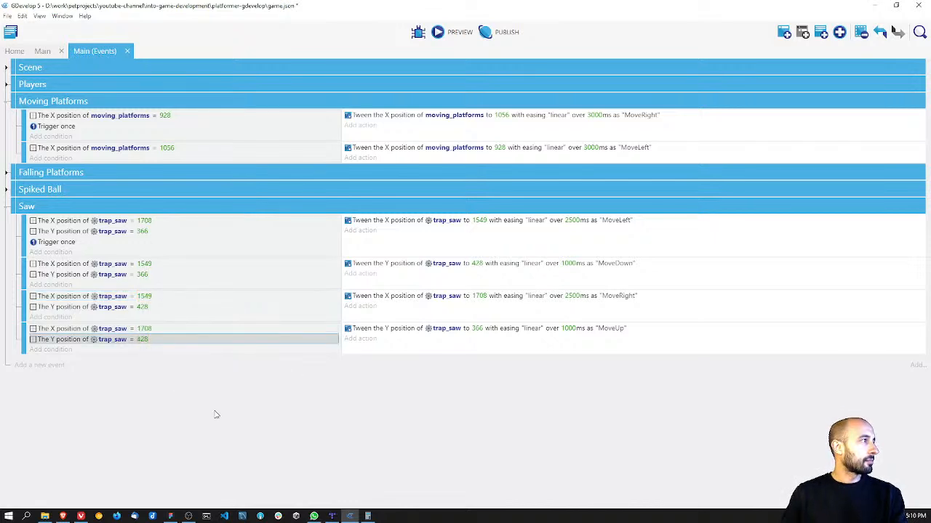
# Step: Save the project and run a preview to check the saw's movement around the orange blocks, closing it when done
pyautogui.hotkey('ctrl', 's')
pyautogui.click(439, 36)
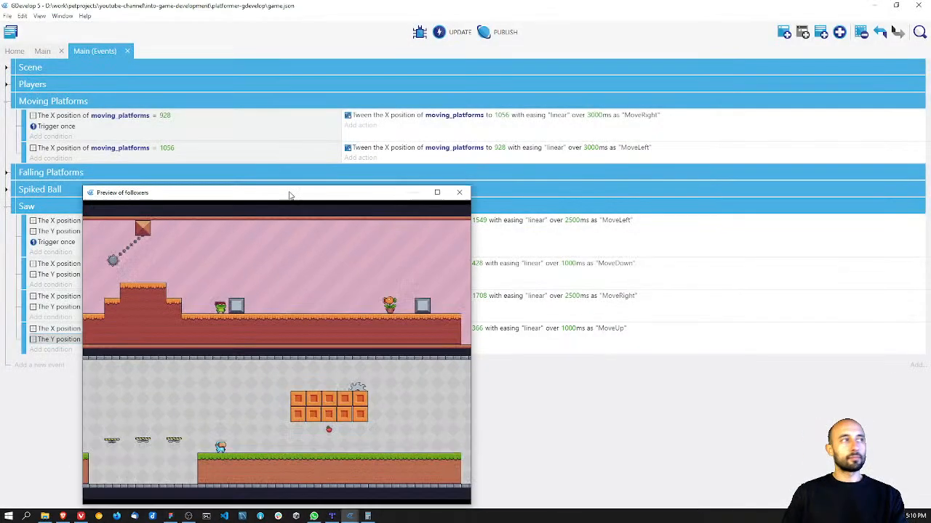
pyautogui.moveTo(291, 193); pyautogui.dragTo(328, 110)
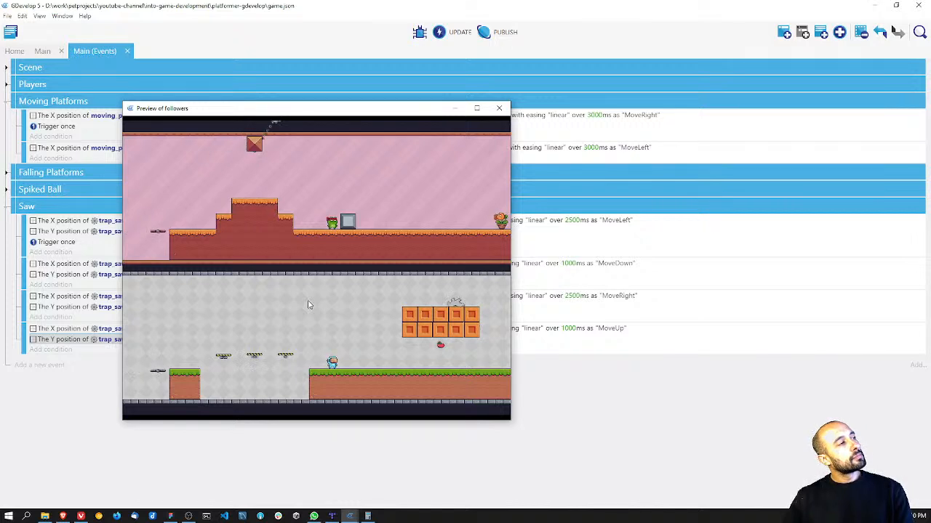
pyautogui.click(498, 108)
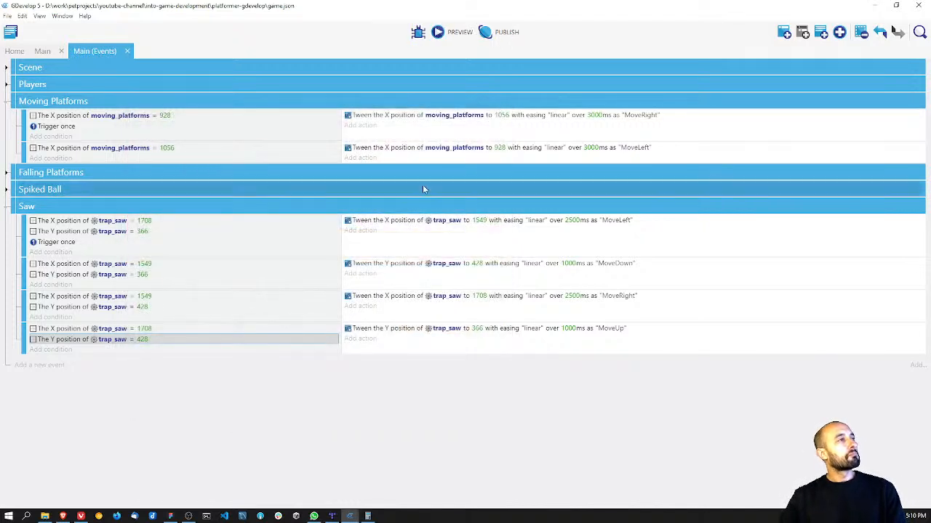
# Step: Set the easing of the saw's MoveLeft tween to "easeInQuad"
pyautogui.click(535, 220)
pyautogui.doubleClick(548, 243)
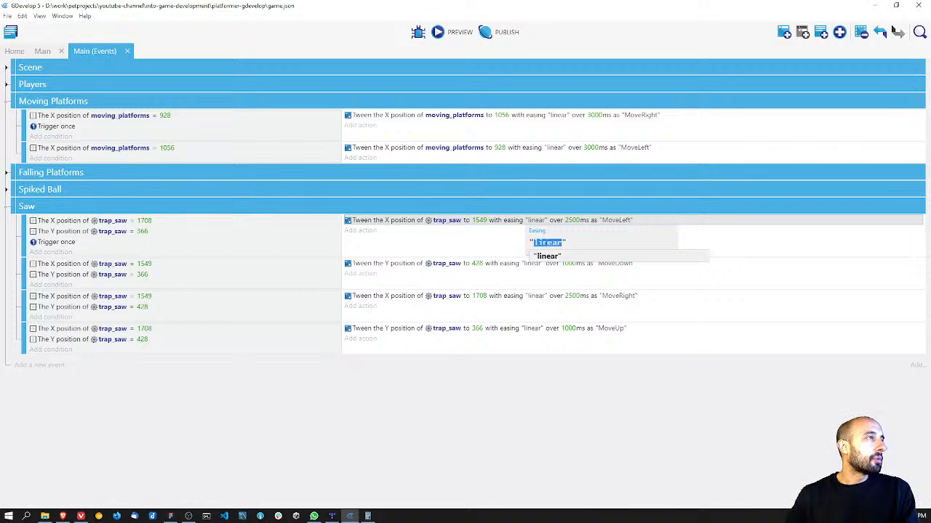
pyautogui.press('BackSpace')
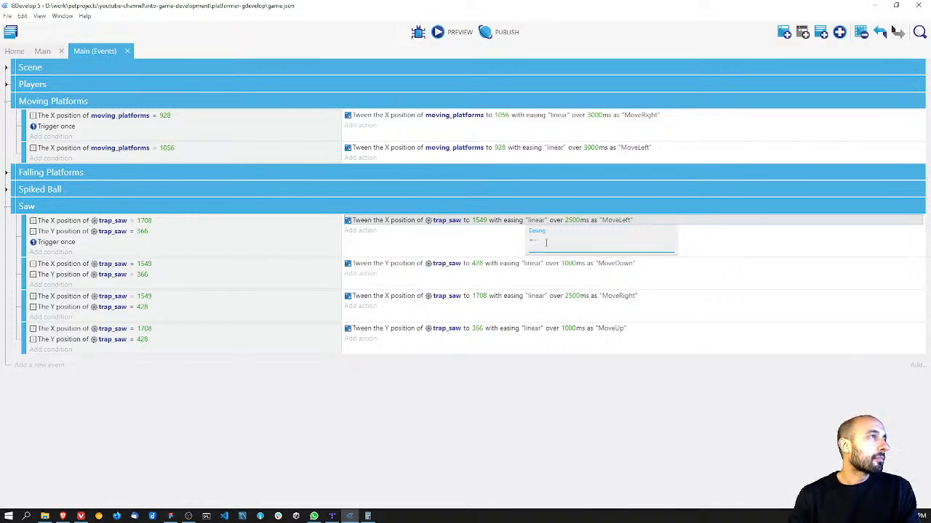
pyautogui.press('BackSpace')
pyautogui.press('Down')
pyautogui.press('Return')
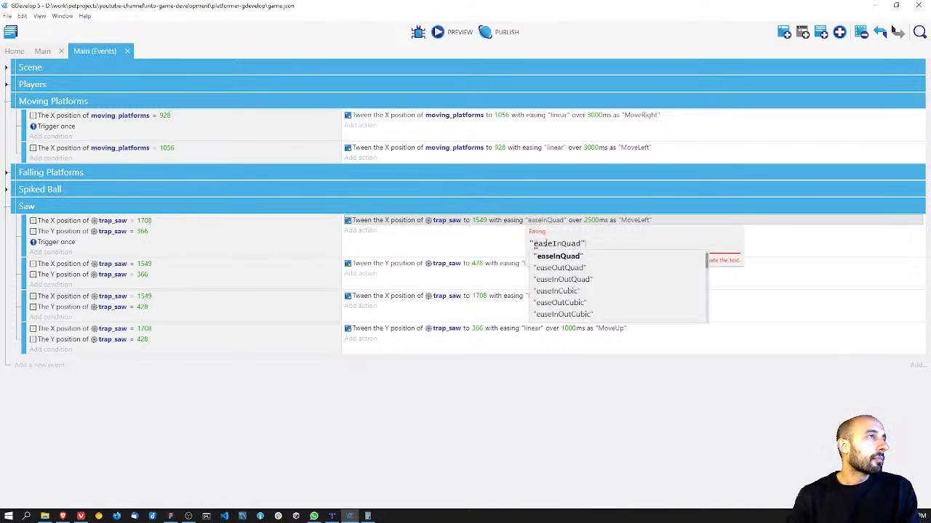
pyautogui.click(521, 407)
# Step: Save the project and preview the saw's MoveLeft motion with the changed easing, closing the preview when done
pyautogui.hotkey('ctrl', 's')
pyautogui.click(461, 37)
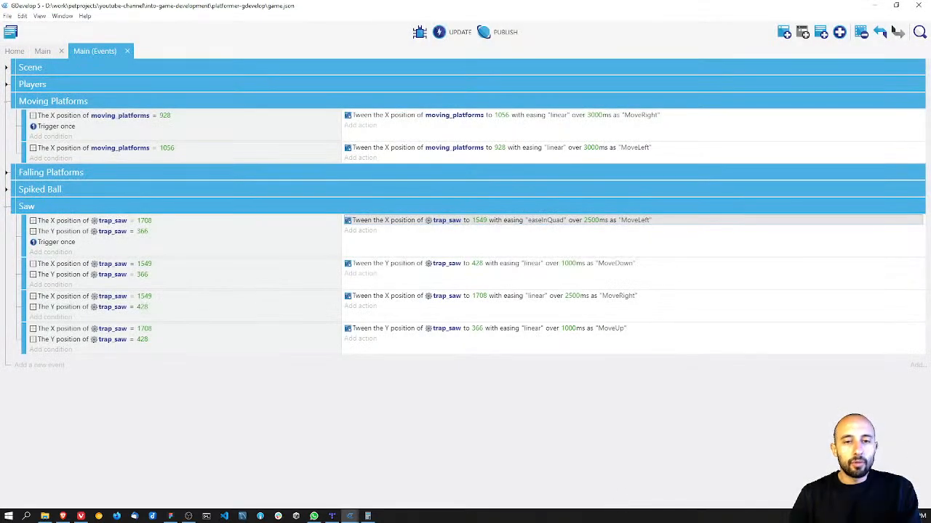
pyautogui.moveTo(210, 278); pyautogui.dragTo(227, 140)
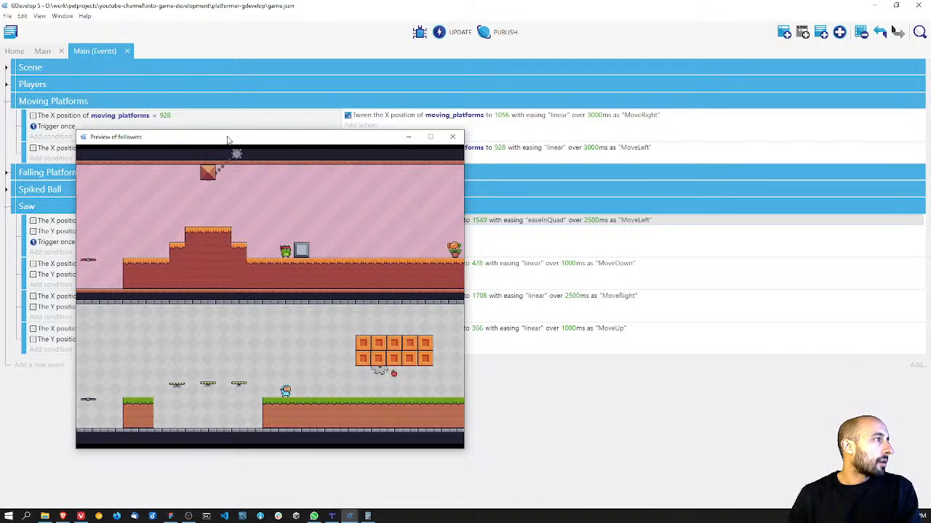
pyautogui.click(452, 136)
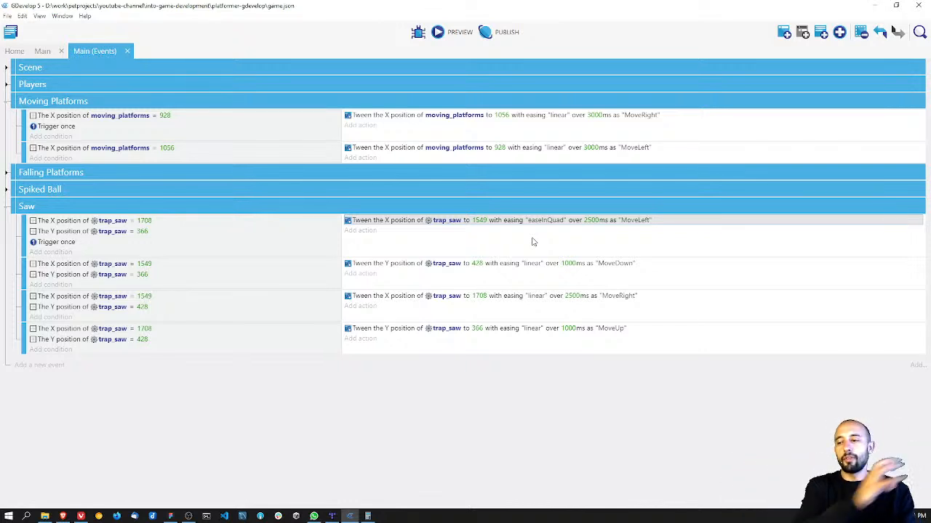
# Step: Clear the easing of the saw's MoveLeft tween down to an opening quote and browse the suggested easing names
pyautogui.click(546, 219)
pyautogui.doubleClick(560, 245)
pyautogui.press('BackSpace')
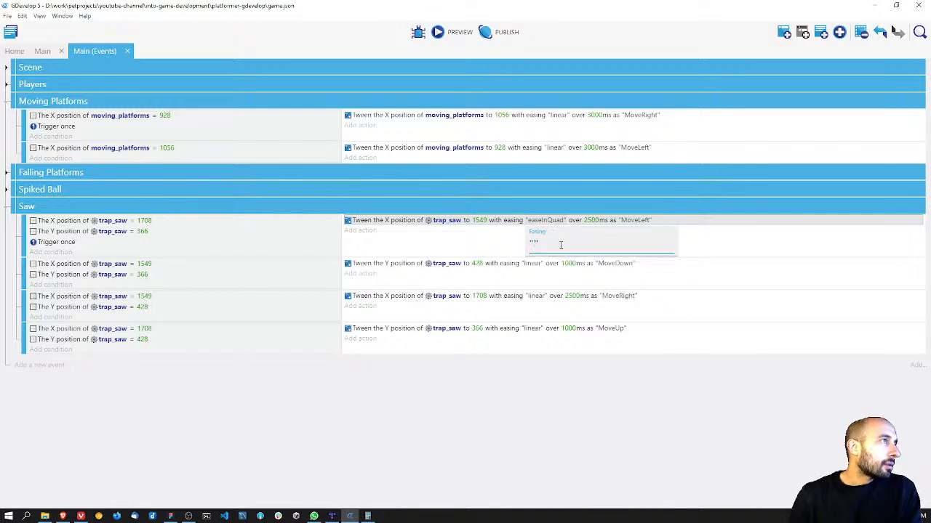
pyautogui.write('"')
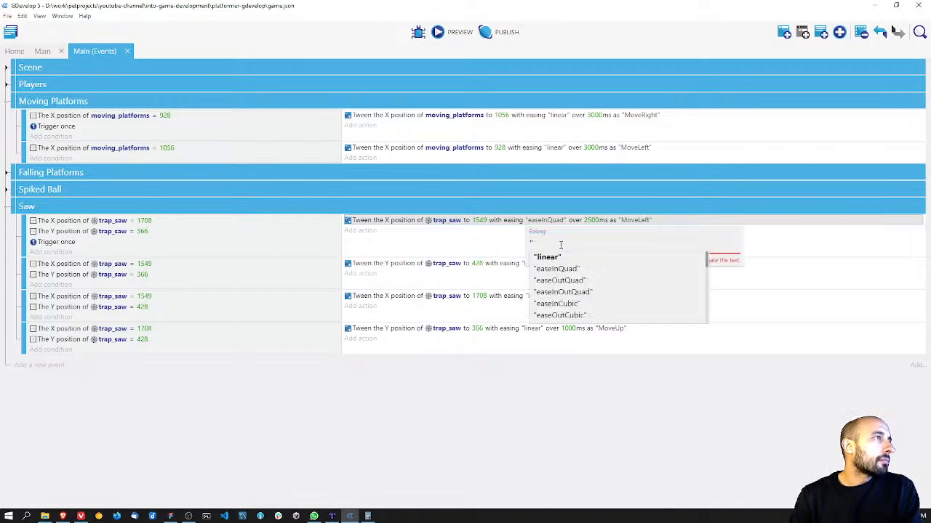
pyautogui.scroll(-5, 606, 293)
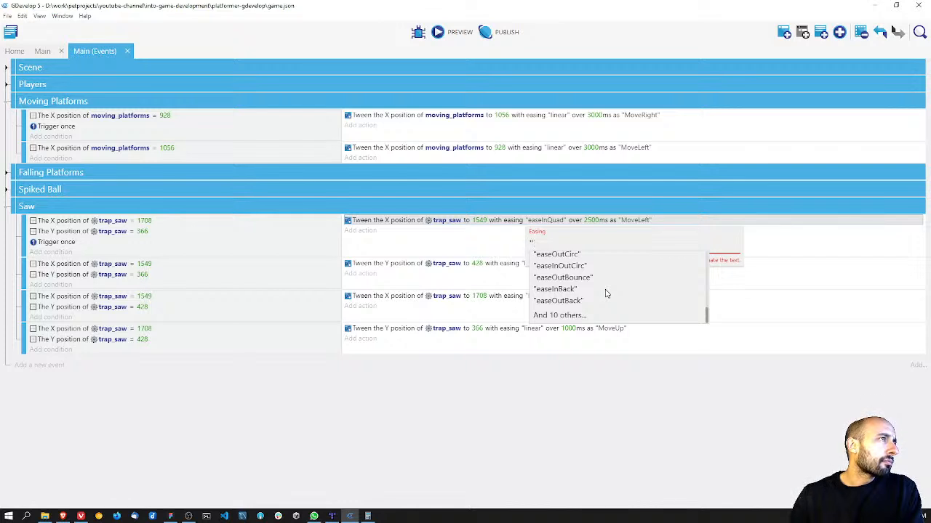
pyautogui.click(574, 319)
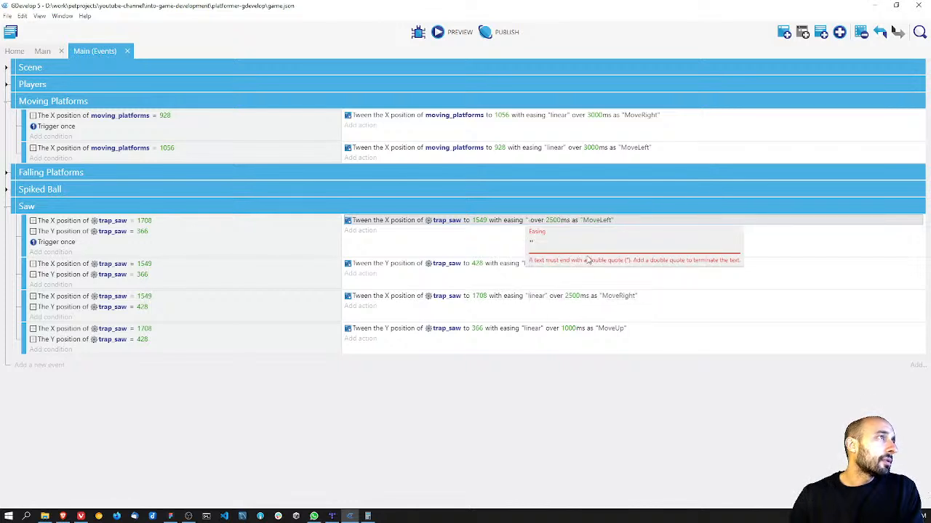
# Step: Try the "easeInBack" easing on the saw's MoveLeft tween, saving the project and previewing the motion
pyautogui.doubleClick(521, 222)
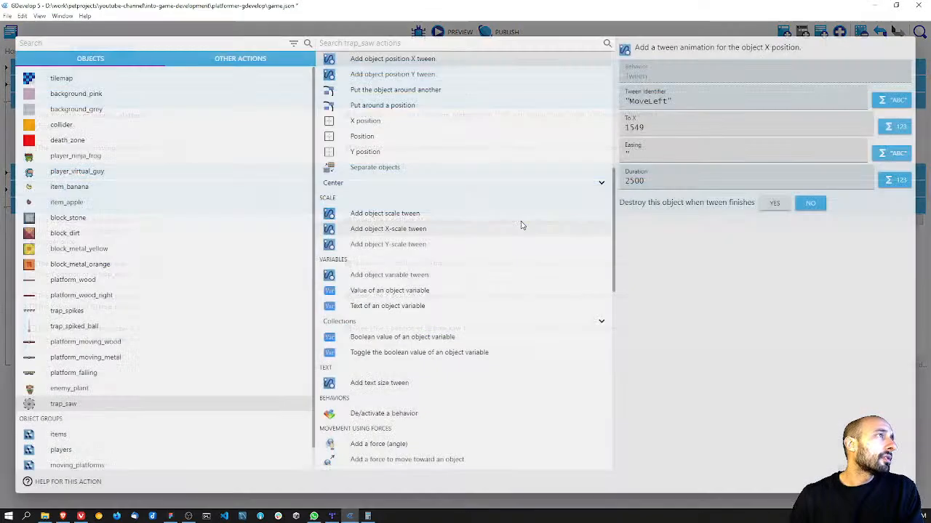
pyautogui.click(674, 158)
pyautogui.click(882, 154)
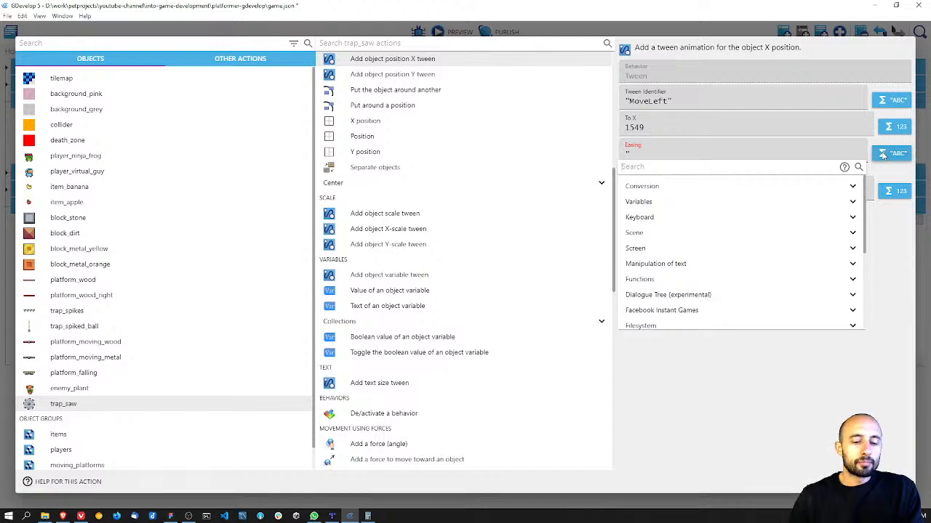
pyautogui.write('eas')
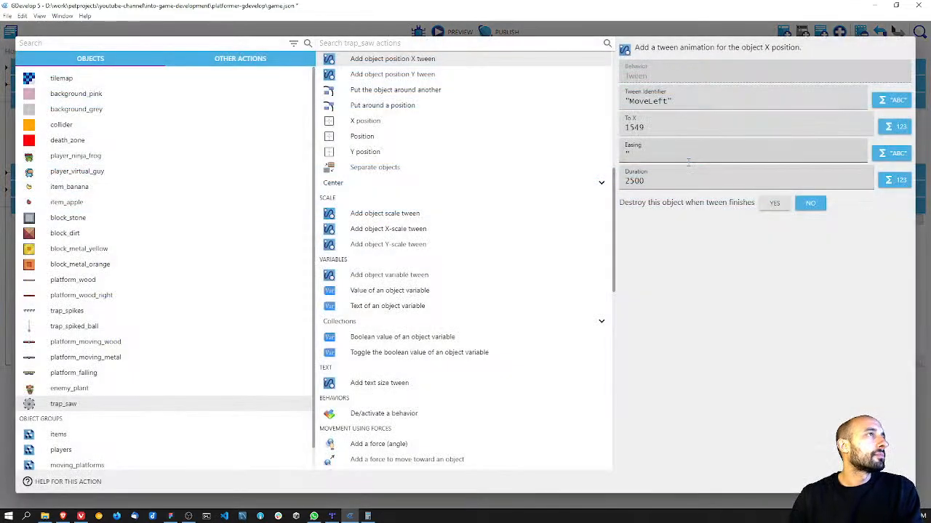
pyautogui.click(688, 156)
pyautogui.scroll(-5, 701, 210)
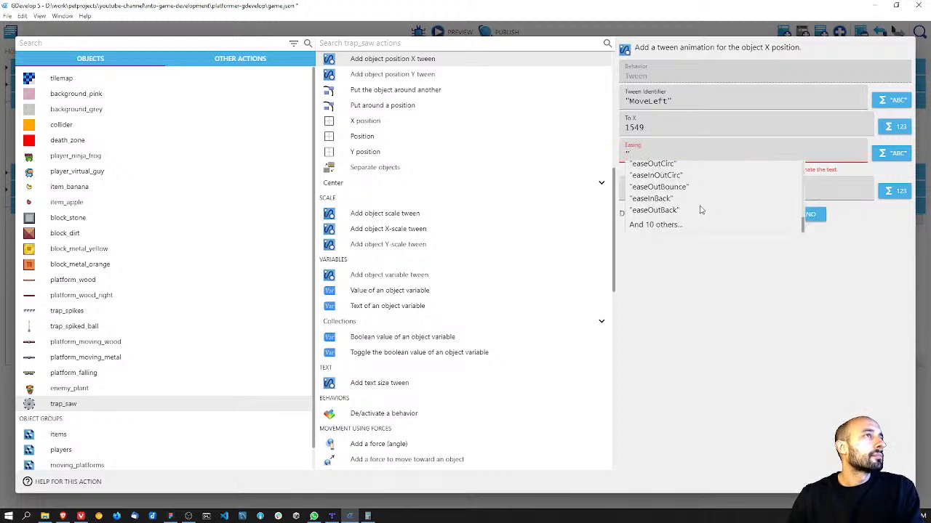
pyautogui.click(654, 230)
pyautogui.click(670, 152)
pyautogui.scroll(-5, 692, 203)
pyautogui.click(653, 198)
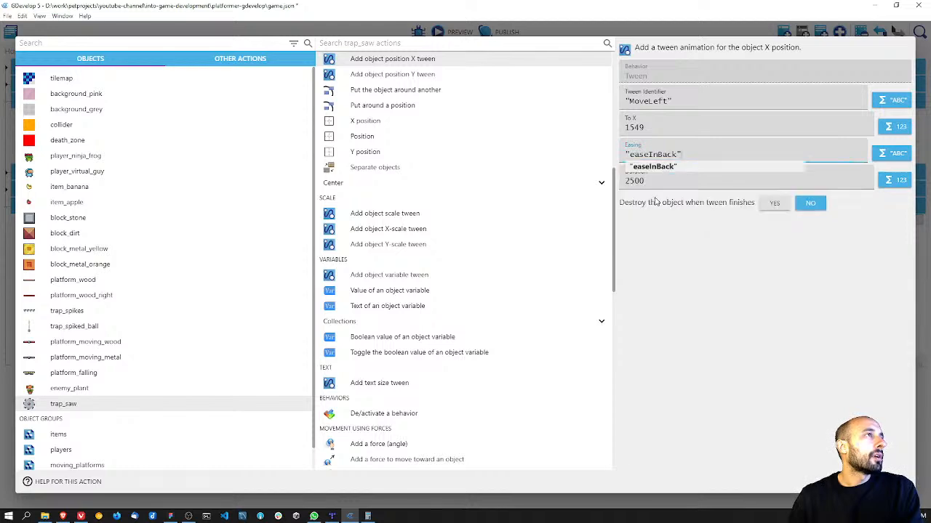
pyautogui.click(889, 482)
pyautogui.hotkey('ctrl', 's')
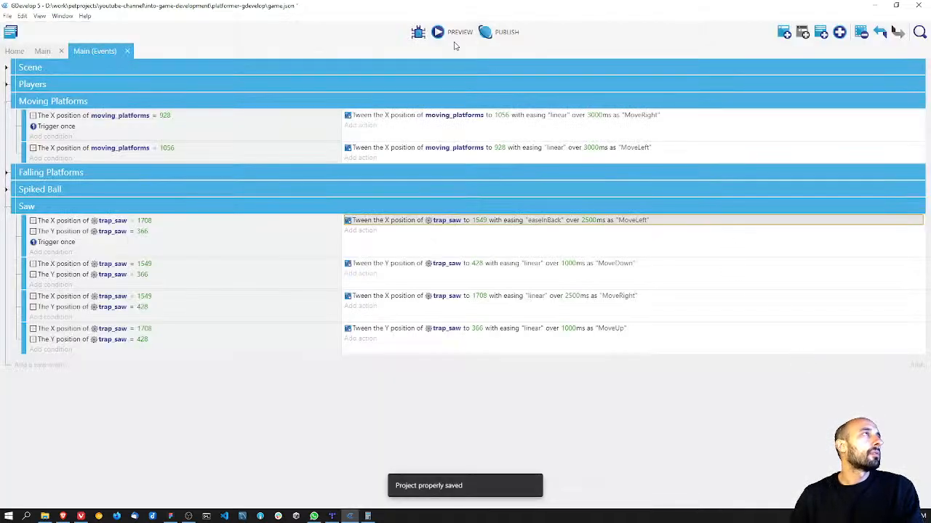
pyautogui.click(452, 39)
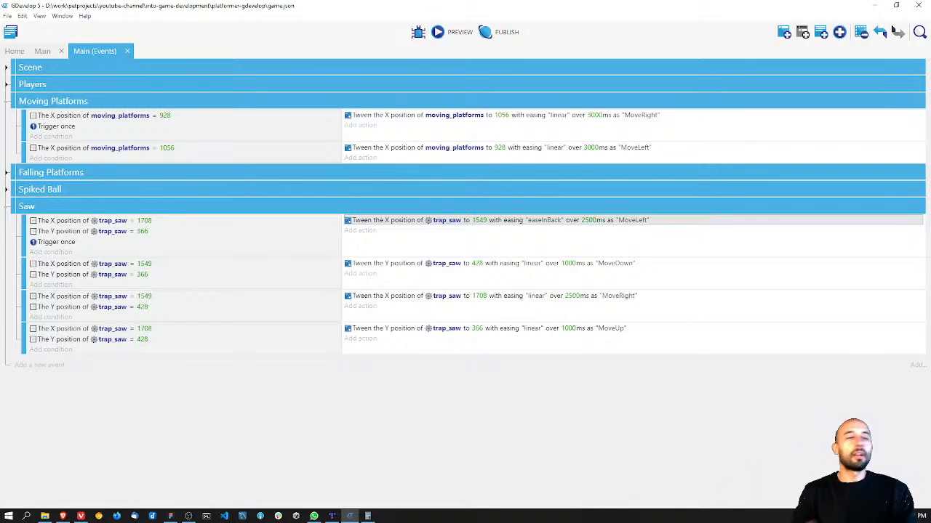
# Step: Set the easing of the saw's MoveLeft tween to "linear"
pyautogui.click(544, 219)
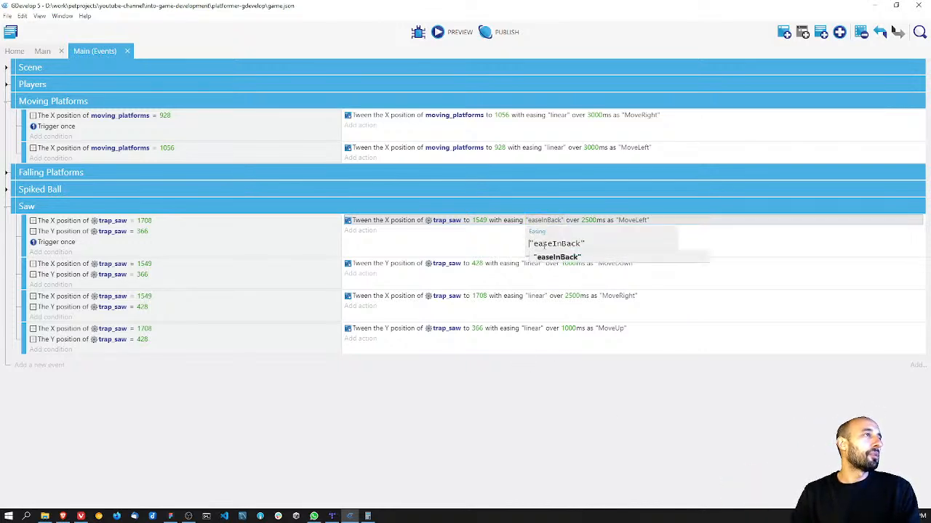
pyautogui.doubleClick(547, 244)
pyautogui.write('li')
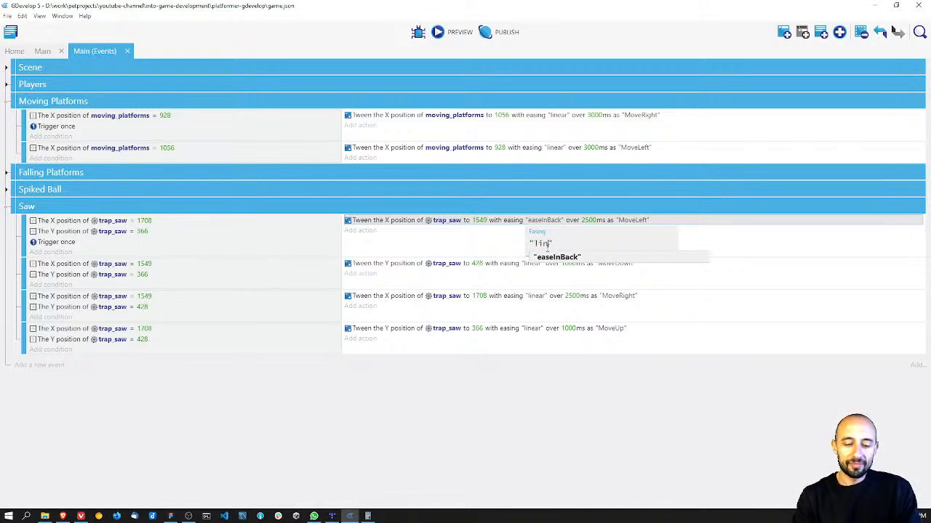
pyautogui.write('near')
pyautogui.press('Return')
# Step: Save the project and preview the saw's movement with linear easing, closing the preview and saving again when done
pyautogui.hotkey('ctrl', 's')
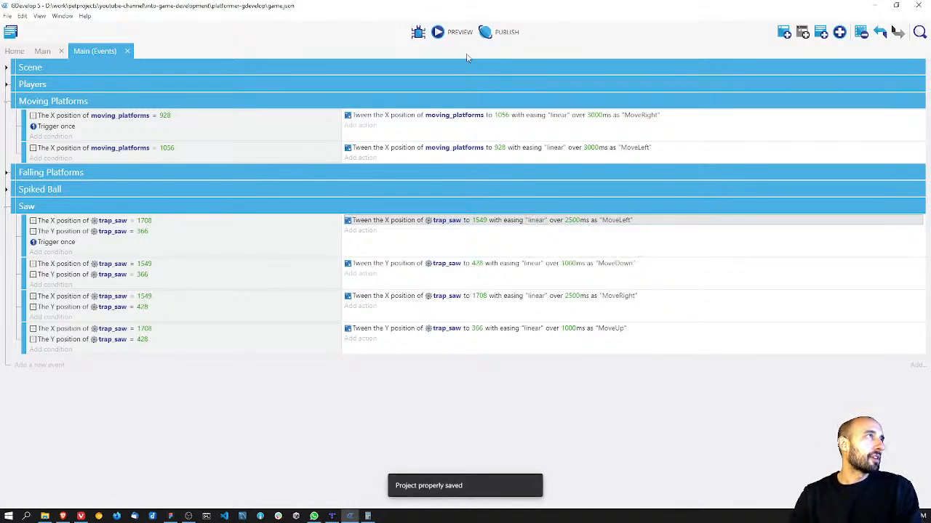
pyautogui.click(454, 35)
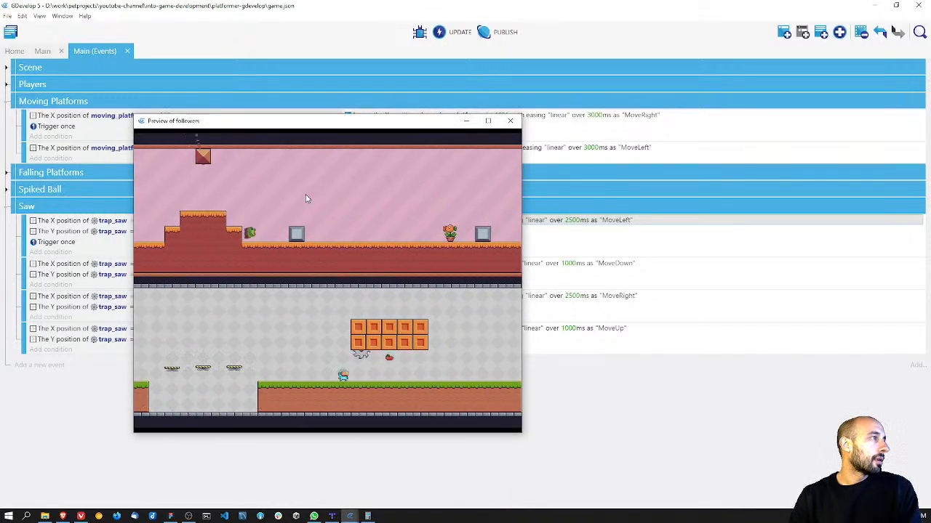
pyautogui.click(509, 121)
pyautogui.hotkey('ctrl', 's')
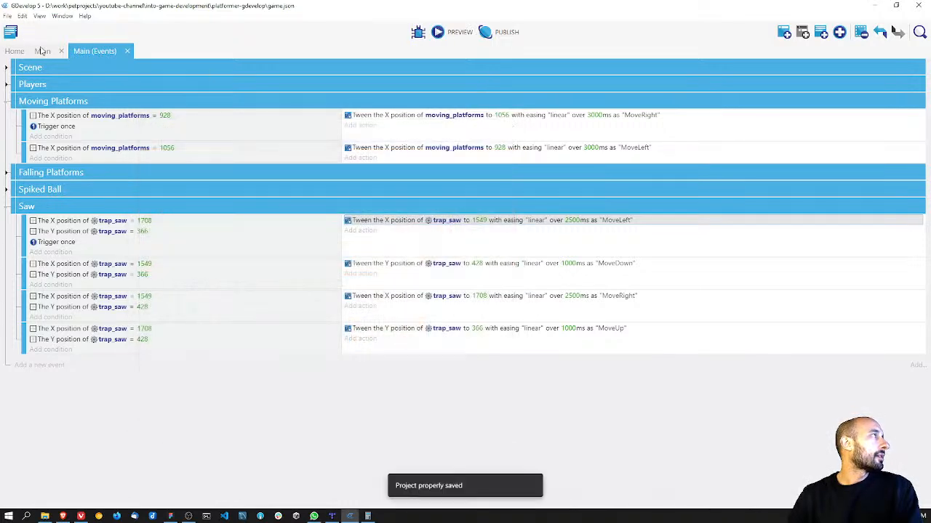
# Step: Add trap_saw to the traps object group in the Main scene and apply the change
pyautogui.click(41, 51)
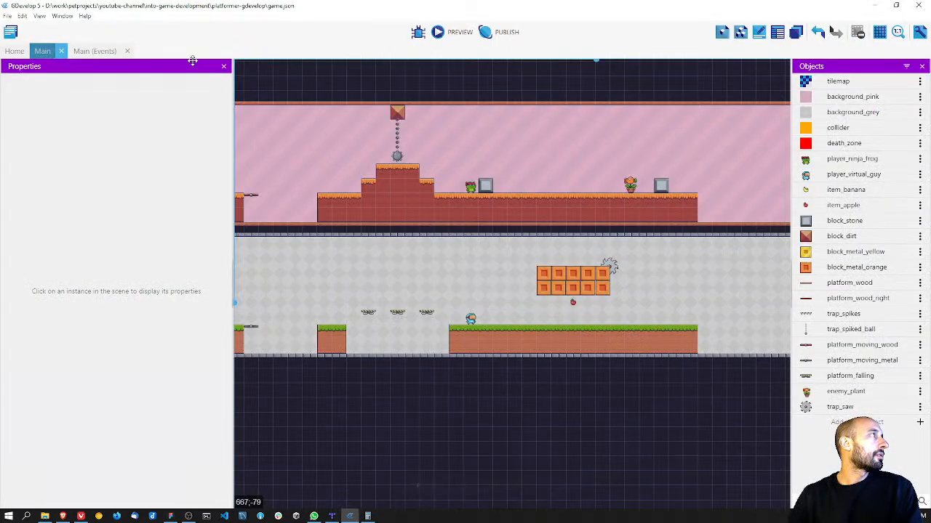
pyautogui.click(740, 32)
pyautogui.click(774, 123)
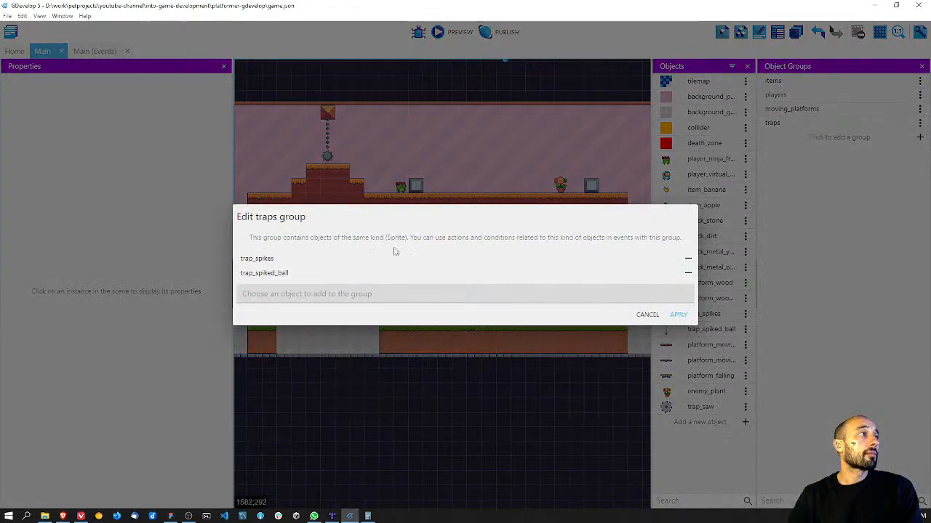
pyautogui.click(330, 293)
pyautogui.write('saw')
pyautogui.click(316, 317)
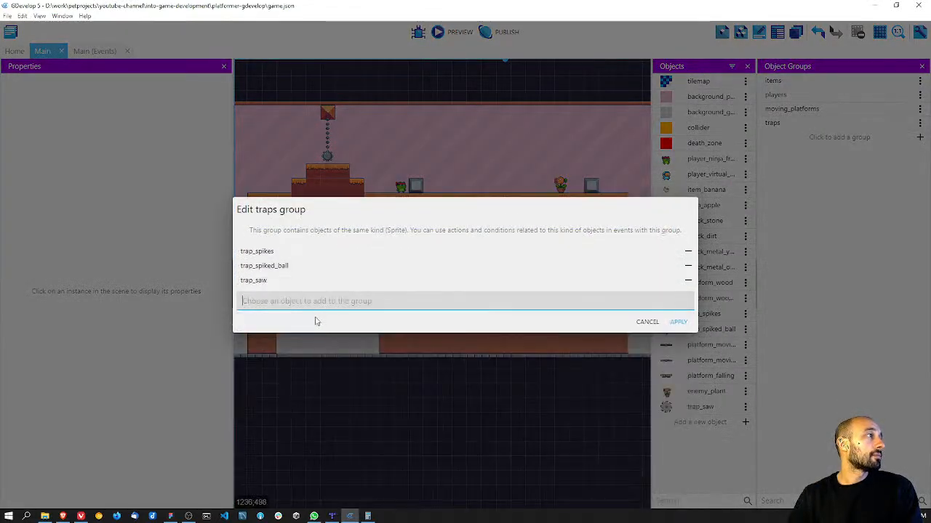
pyautogui.click(677, 321)
# Step: Save the project and preview the game with the saw in the traps group, closing the preview and saving when done
pyautogui.hotkey('ctrl', 's')
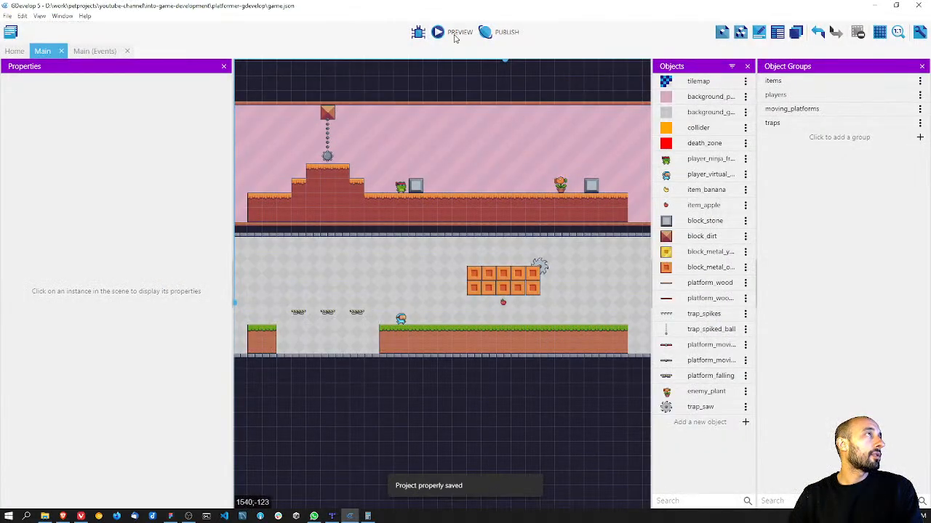
pyautogui.click(452, 32)
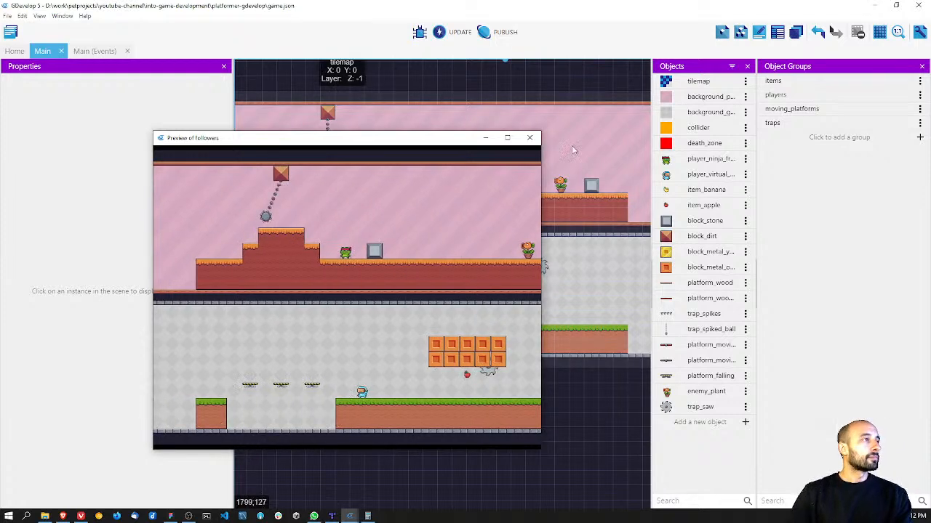
pyautogui.click(529, 138)
pyautogui.hotkey('ctrl', 's')
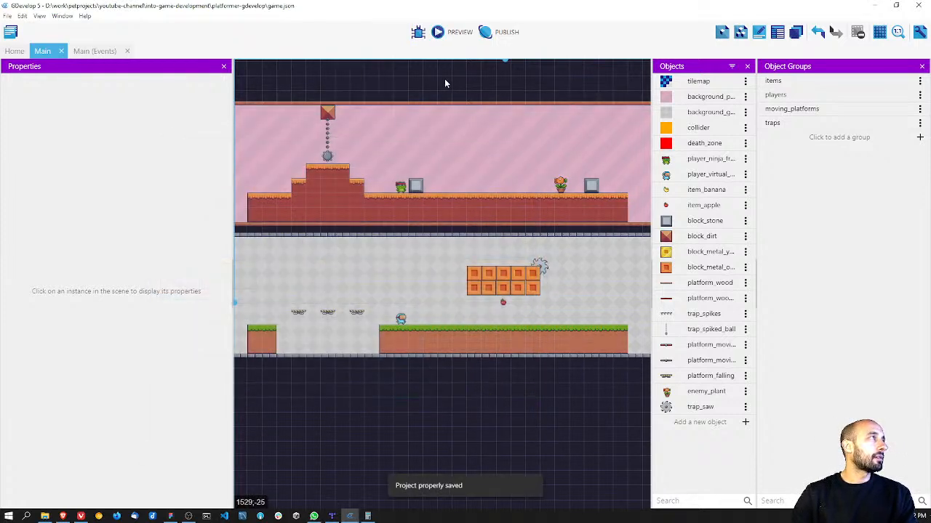
# Step: Set the duration of the saw's MoveDown tween to 500 ms in the Main scene's events
pyautogui.click(100, 51)
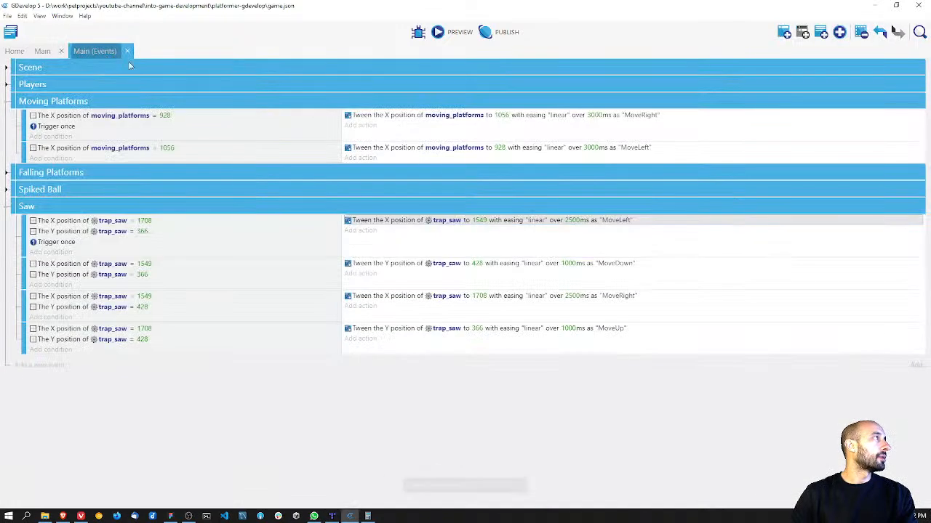
pyautogui.click(570, 221)
pyautogui.moveTo(593, 243); pyautogui.dragTo(561, 246)
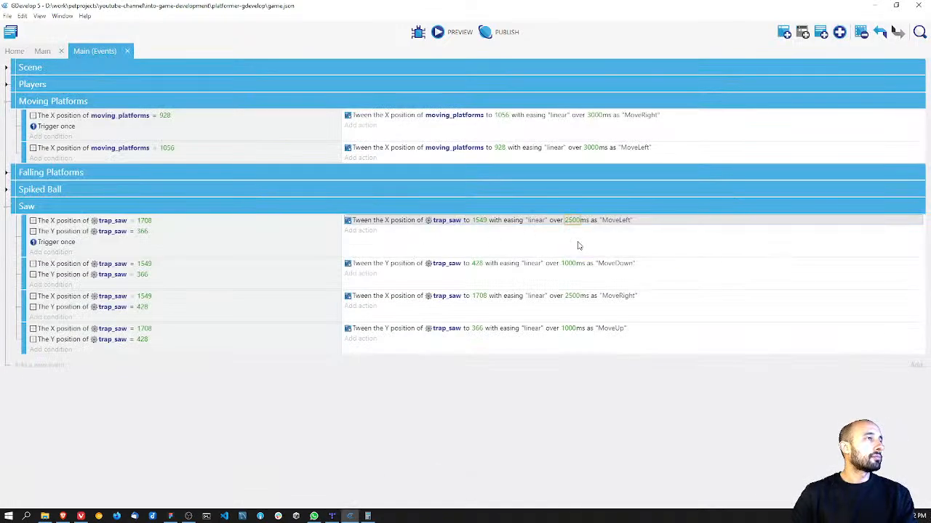
pyautogui.click(567, 264)
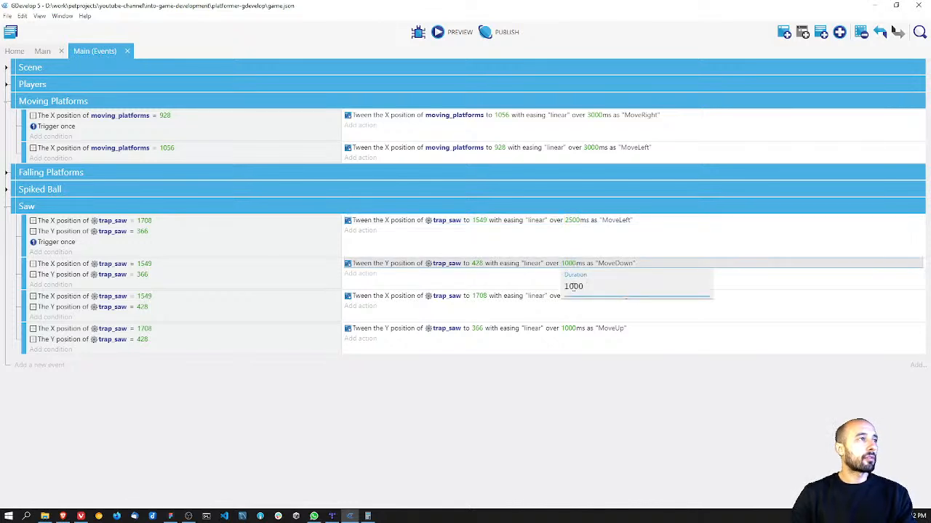
pyautogui.write('500')
pyautogui.press('Return')
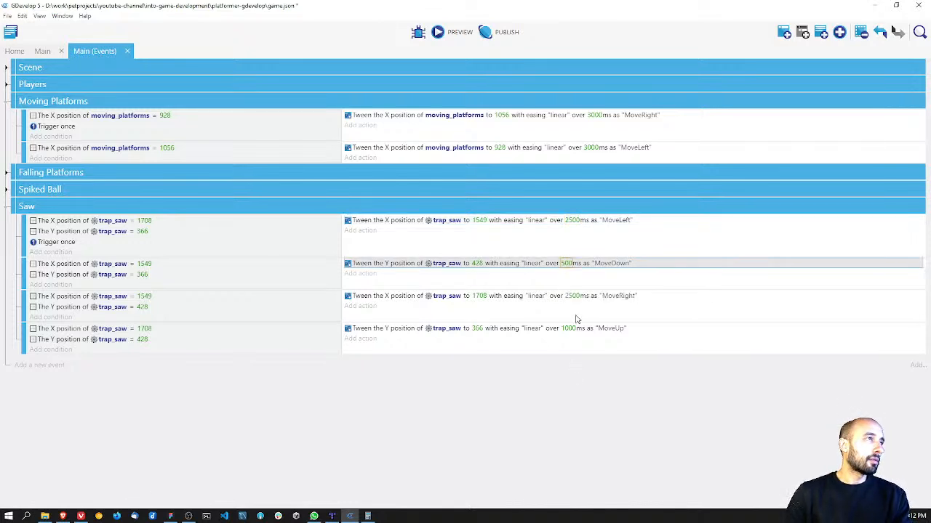
# Step: Set the duration of the saw's MoveRight tween to 500 ms
pyautogui.click(572, 296)
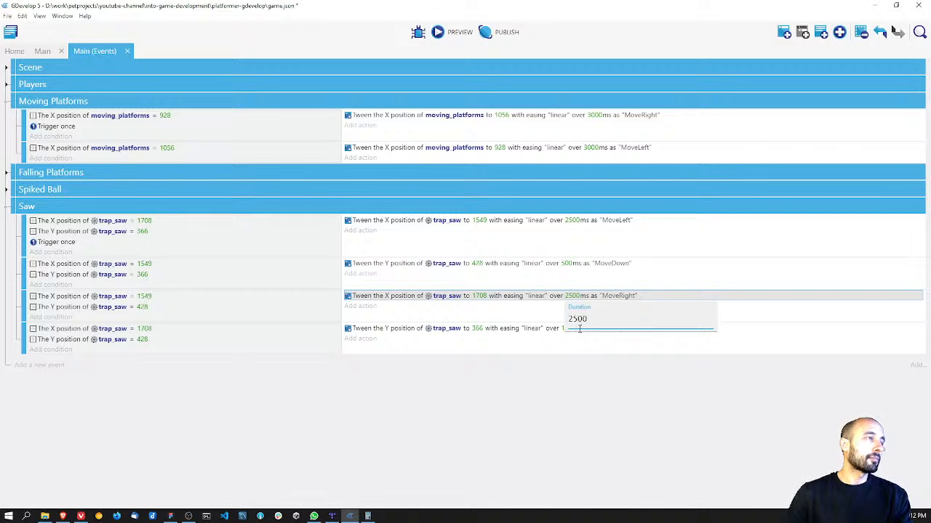
pyautogui.write('500')
pyautogui.press('Return')
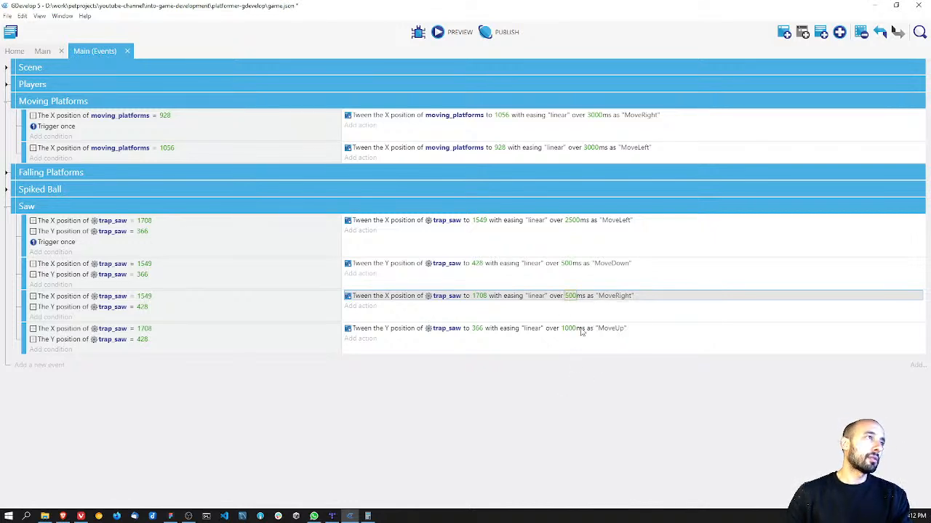
# Step: Set the durations of the saw's MoveLeft and MoveRight tweens to 1250 ms each
pyautogui.click(572, 220)
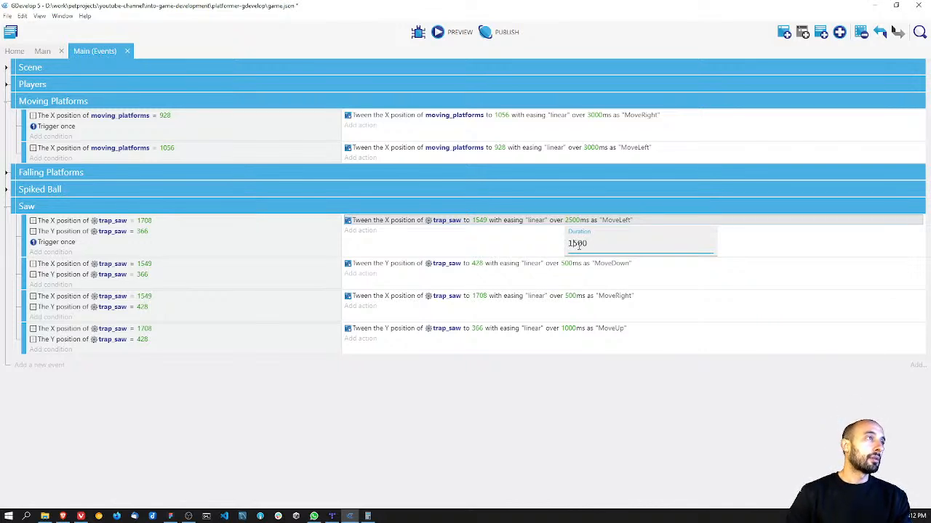
pyautogui.click(607, 404)
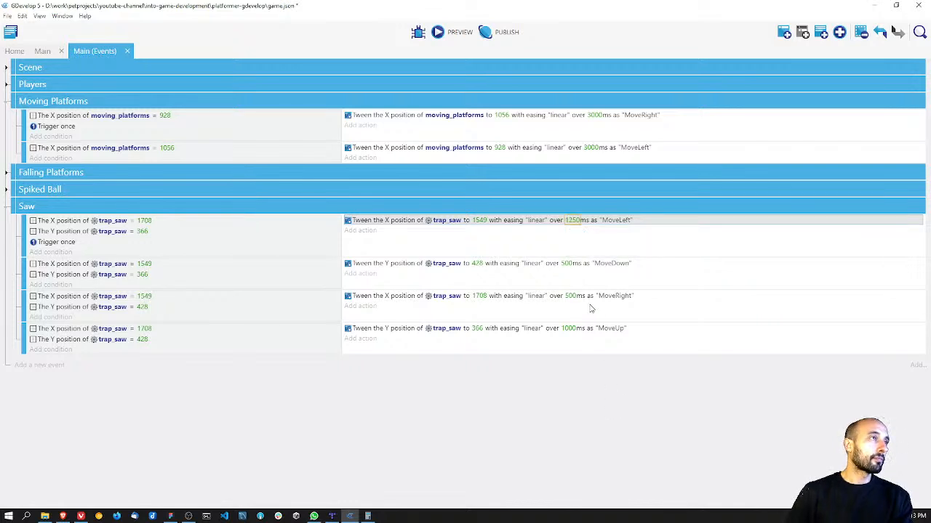
pyautogui.click(571, 327)
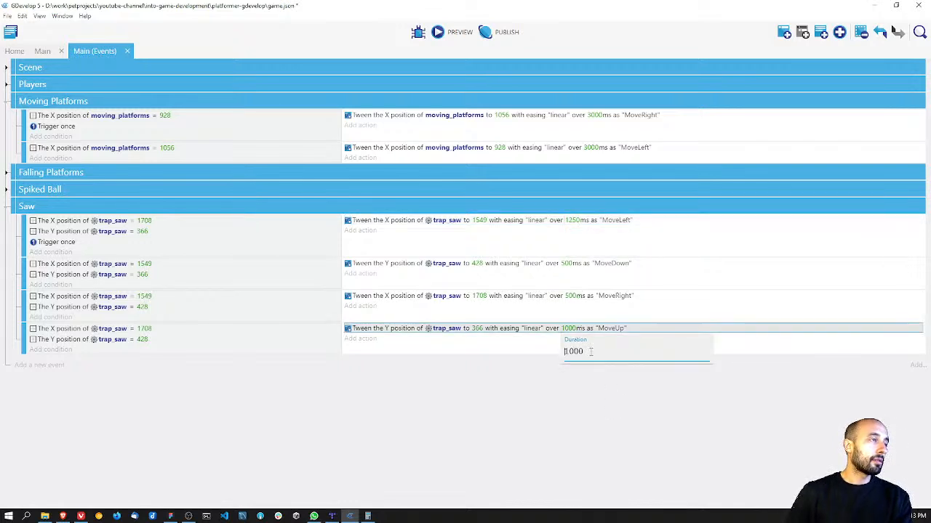
pyautogui.click(577, 295)
pyautogui.click(569, 296)
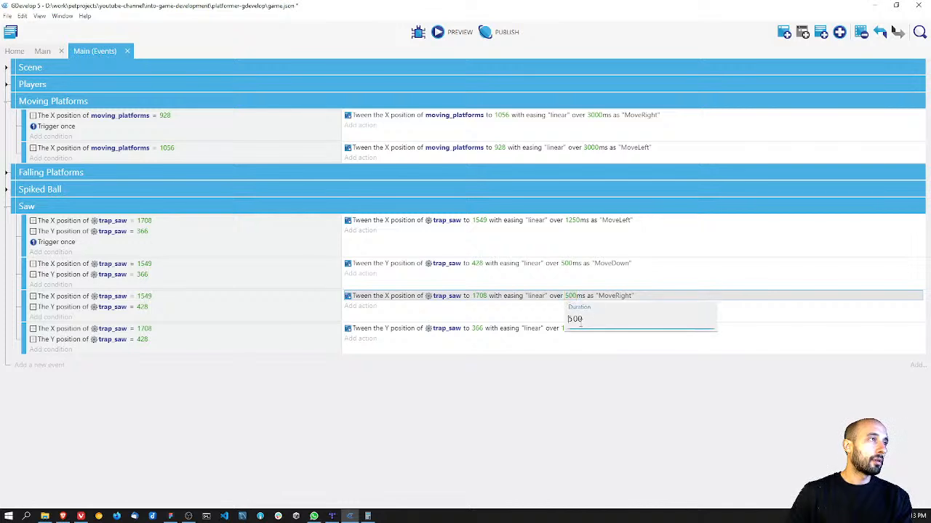
pyautogui.moveTo(581, 321); pyautogui.dragTo(560, 322)
pyautogui.click(573, 297)
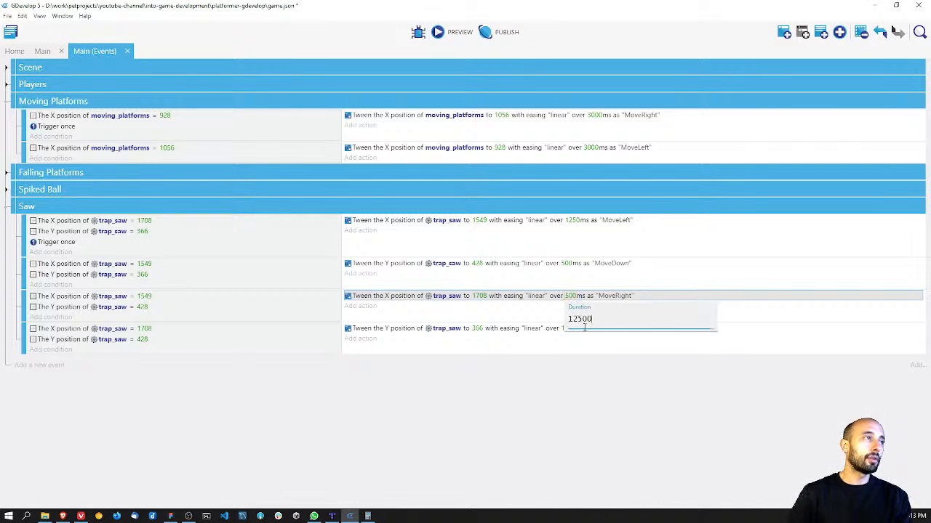
pyautogui.write('1250')
# Step: Set the duration of the saw's MoveUp tween to 500 ms
pyautogui.click(570, 328)
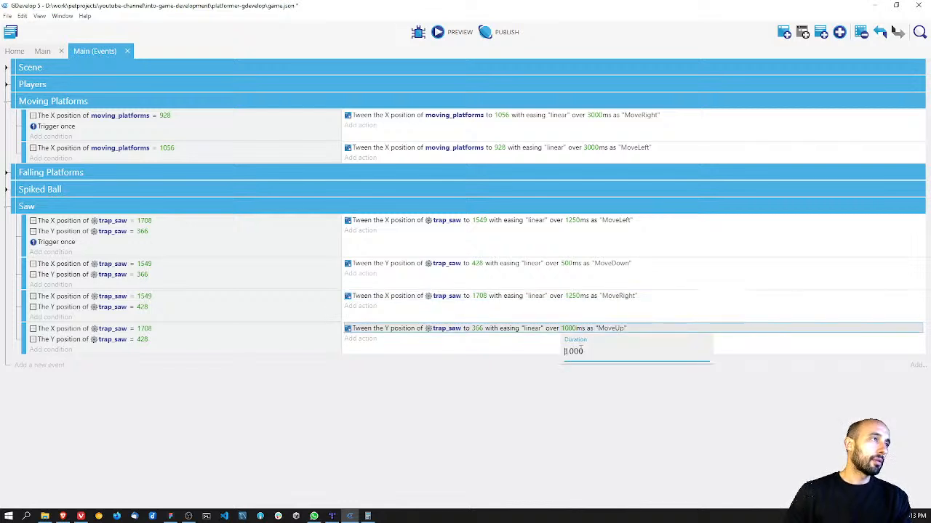
pyautogui.write('500')
pyautogui.press('Return')
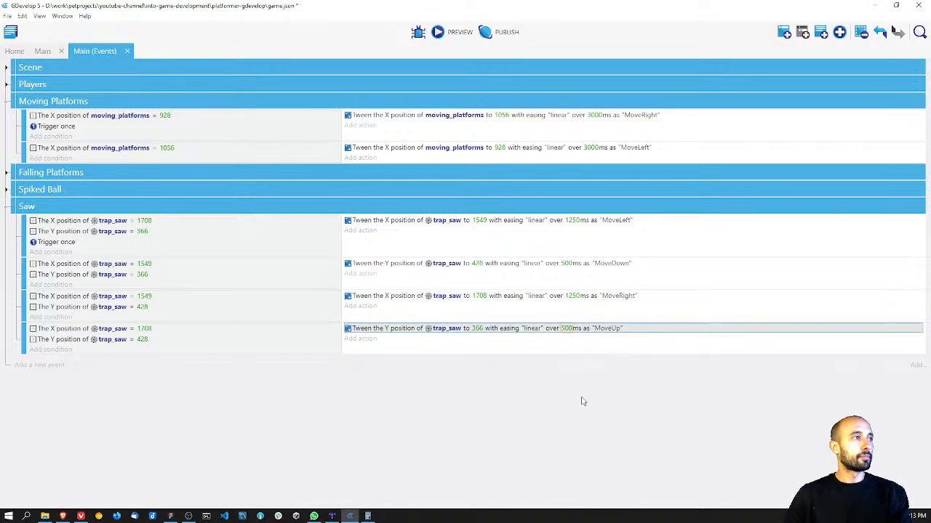
# Step: Save the project and preview the game, walking the players near the orange blocks to check the saw's timing
pyautogui.hotkey('ctrl', 's')
pyautogui.click(439, 33)
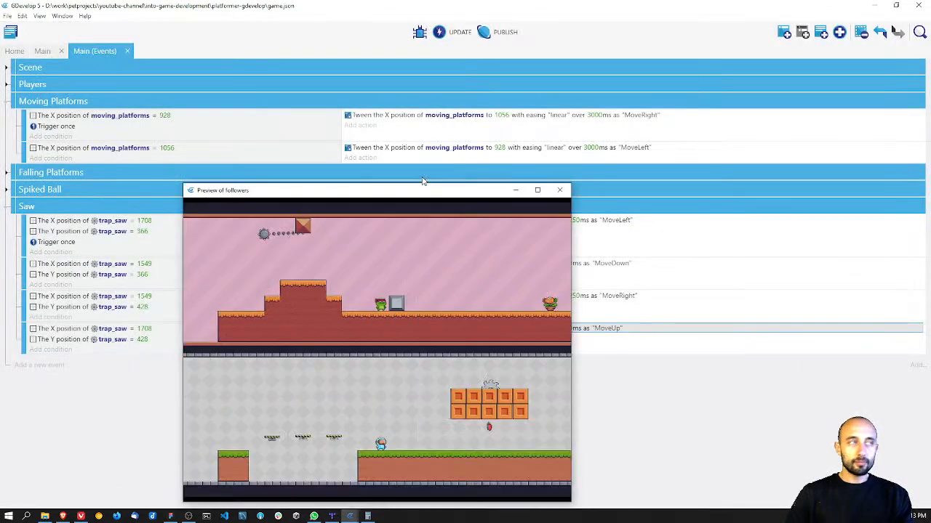
pyautogui.moveTo(423, 191); pyautogui.dragTo(442, 102)
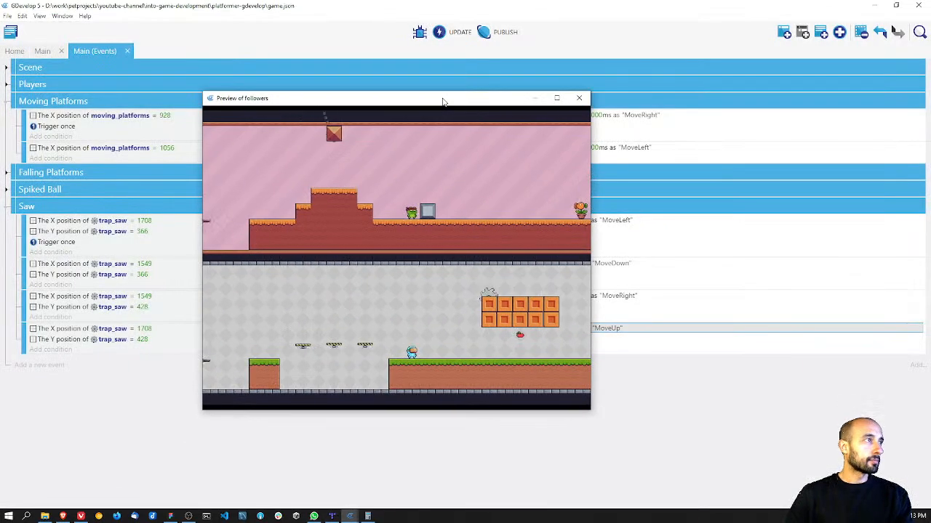
pyautogui.press('Right')
pyautogui.press('Left')
pyautogui.press('Right')
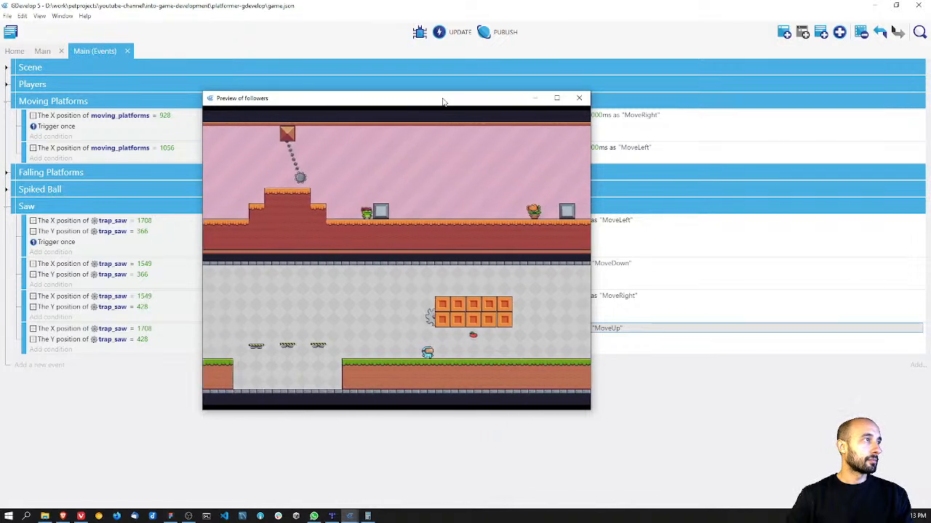
pyautogui.press('Left')
pyautogui.press('Right')
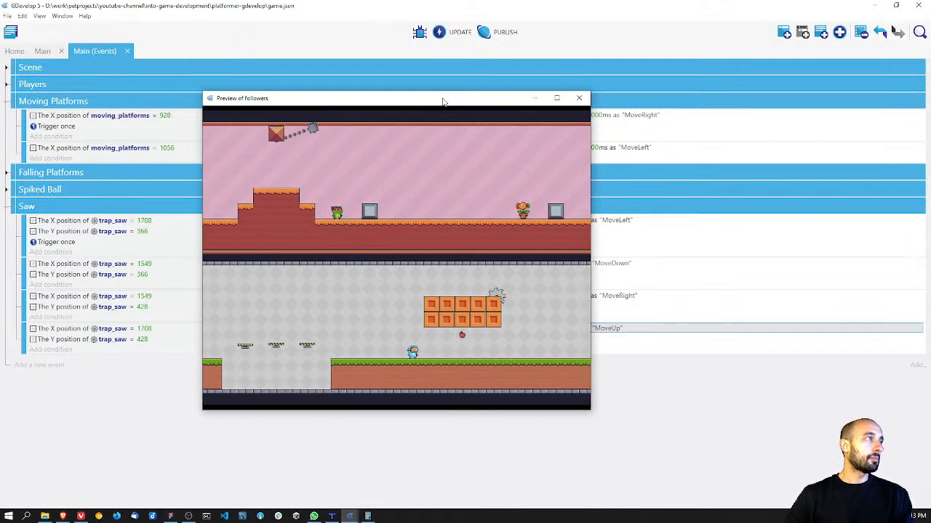
pyautogui.click(578, 100)
pyautogui.hotkey('ctrl', 's')
# Step: Return to the Main scene's layout and review the area around the saw, the orange blocks and the plant enemy
pyautogui.click(42, 51)
pyautogui.click(15, 52)
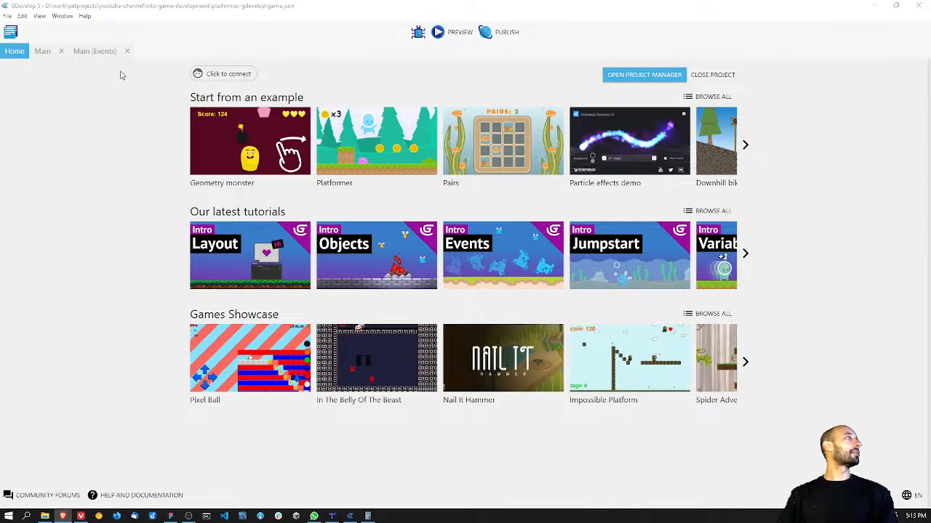
pyautogui.click(97, 51)
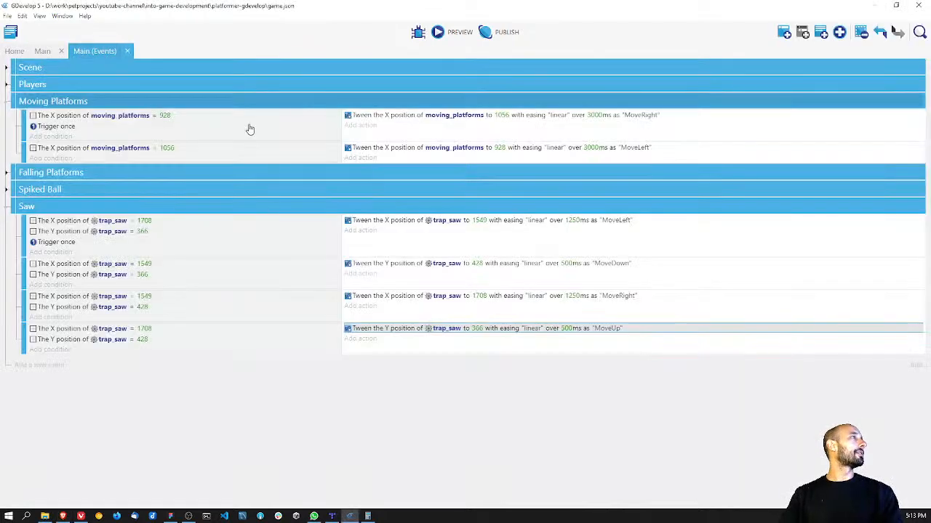
pyautogui.click(40, 53)
pyautogui.moveTo(578, 260); pyautogui.dragTo(471, 273, button='middle')
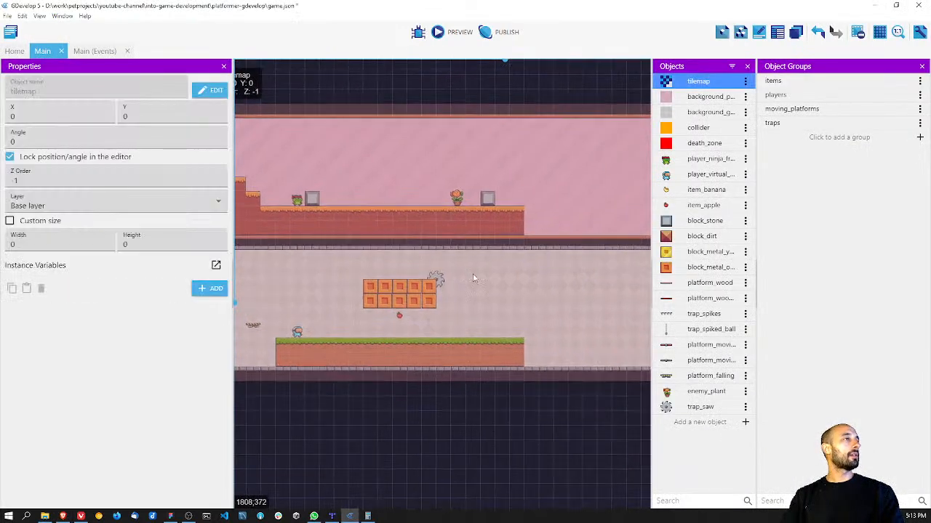
pyautogui.keyDown('ctrl'); pyautogui.scroll(-4, 474, 276); pyautogui.keyUp('ctrl')
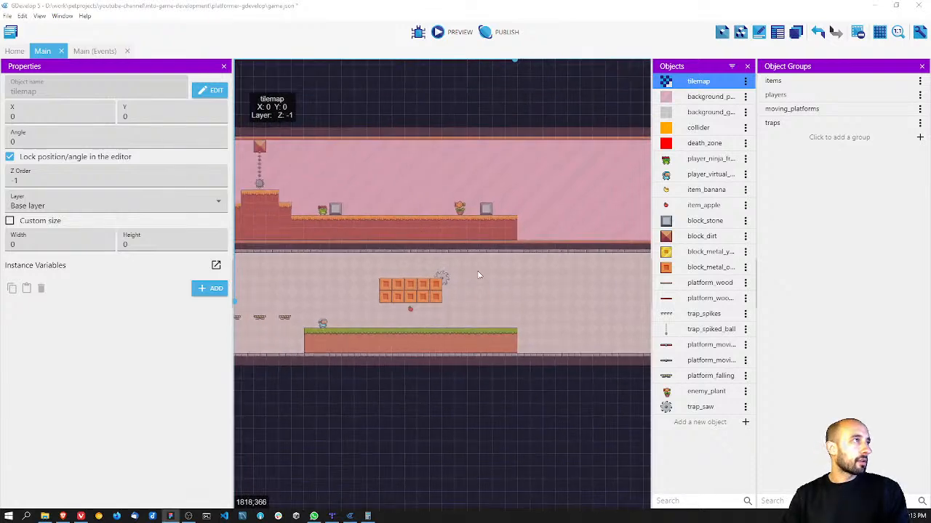
# Step: Switch to Figma and examine the rest of the level design, from the spiked ball and stone blocks to the finish flags
pyautogui.moveTo(788, 522); pyautogui.dragTo(640, 1)
pyautogui.moveTo(661, 202); pyautogui.dragTo(404, 192, button='middle')
pyautogui.keyDown('ctrl'); pyautogui.scroll(-5, 403, 193); pyautogui.keyUp('ctrl')
pyautogui.keyDown('ctrl'); pyautogui.scroll(5, 441, 245); pyautogui.keyUp('ctrl')
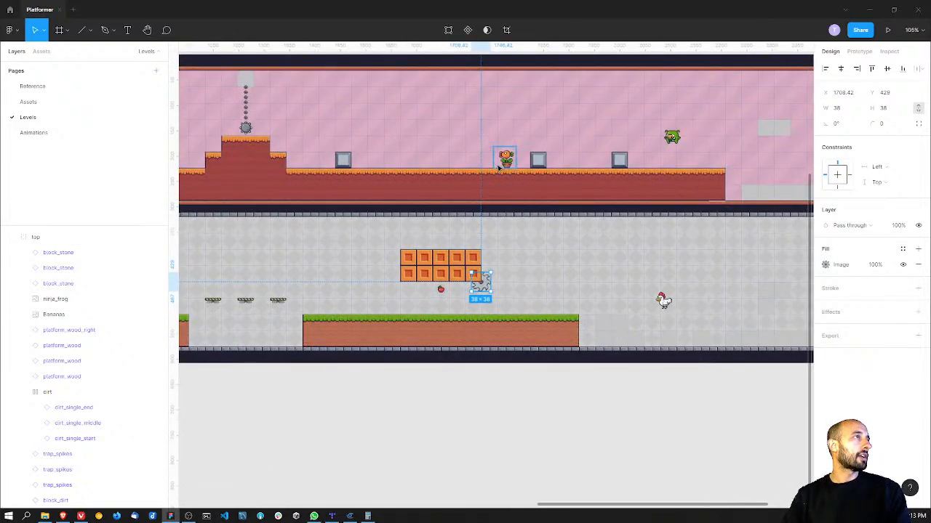
pyautogui.moveTo(654, 219); pyautogui.dragTo(495, 234, button='middle')
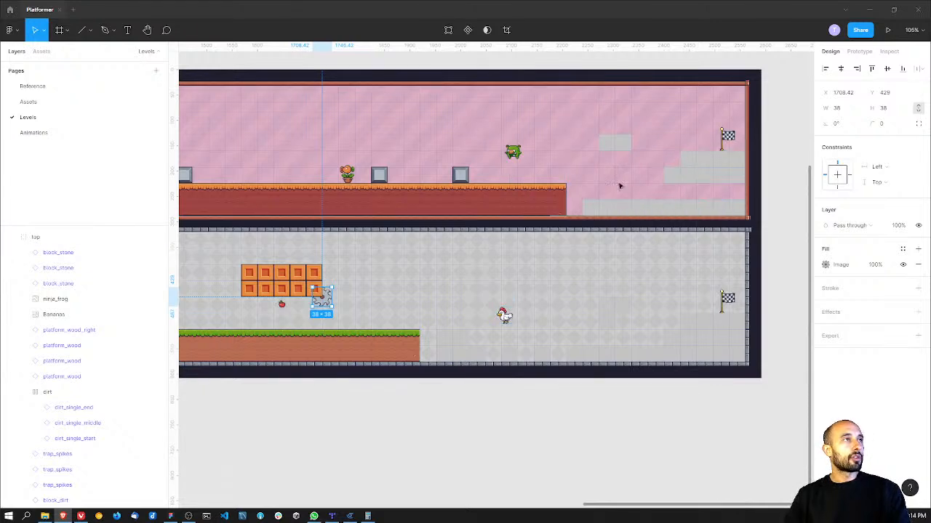
pyautogui.moveTo(347, 274); pyautogui.dragTo(661, 242)
pyautogui.moveTo(661, 242); pyautogui.dragTo(666, 243, button='middle')
pyautogui.moveTo(433, 248); pyautogui.dragTo(667, 253, button='middle')
pyautogui.moveTo(462, 242); pyautogui.dragTo(666, 246, button='middle')
pyautogui.moveTo(511, 252); pyautogui.dragTo(531, 261, button='middle')
pyautogui.hscroll(10, 460, 268)
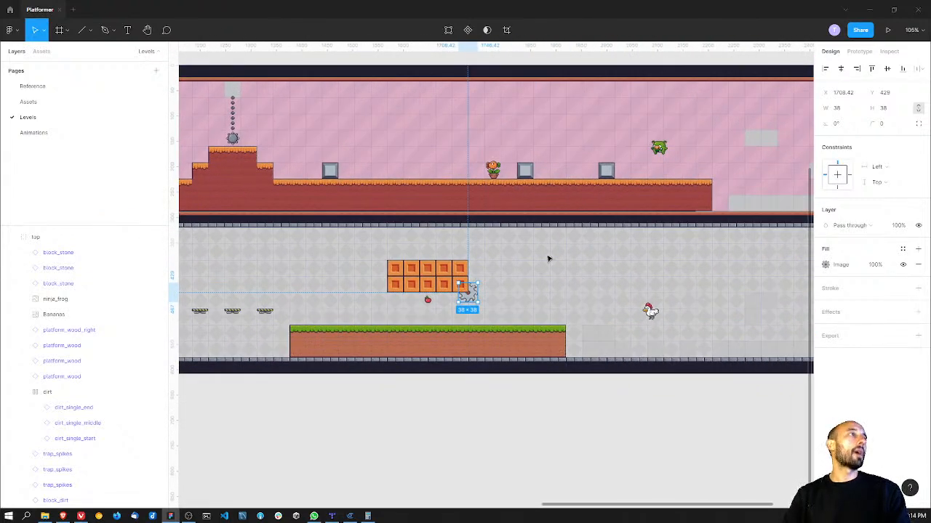
pyautogui.hscroll(1, 500, 256)
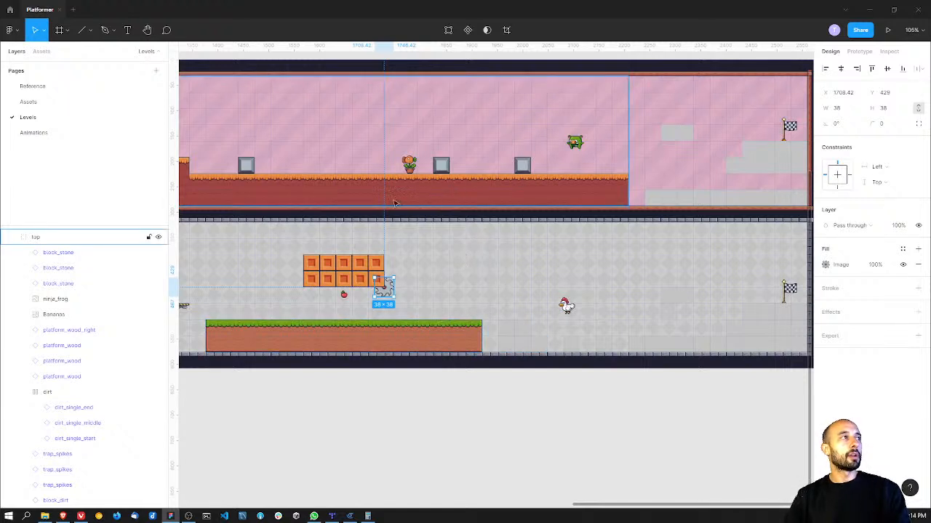
pyautogui.hscroll(-1, 341, 237)
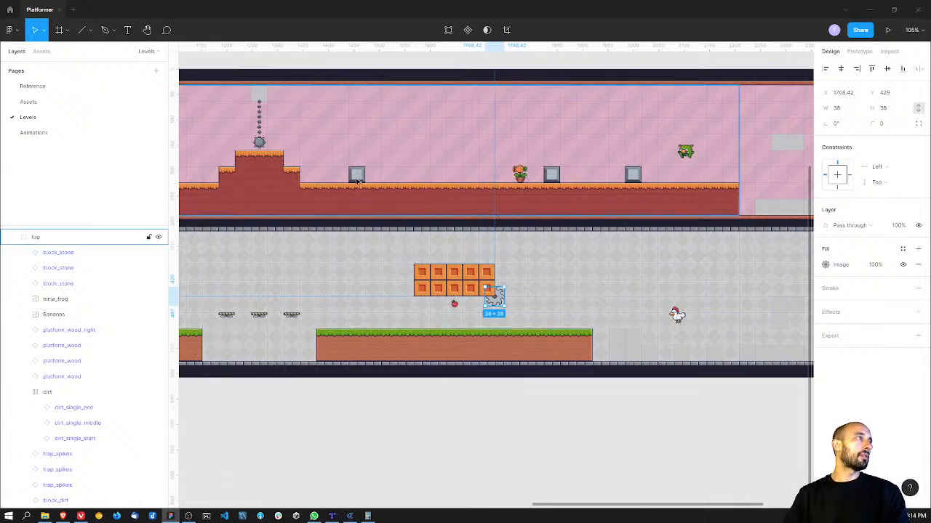
pyautogui.hscroll(3, 557, 264)
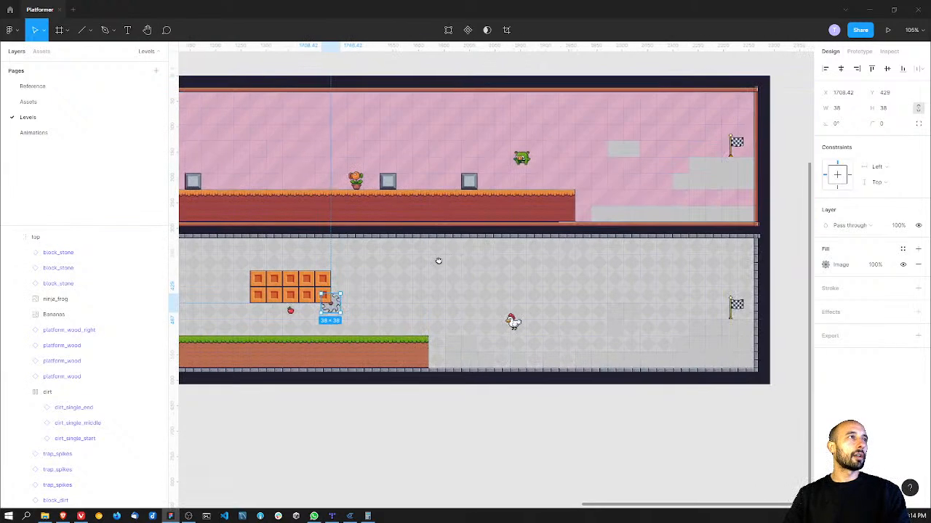
pyautogui.hscroll(-3, 530, 281)
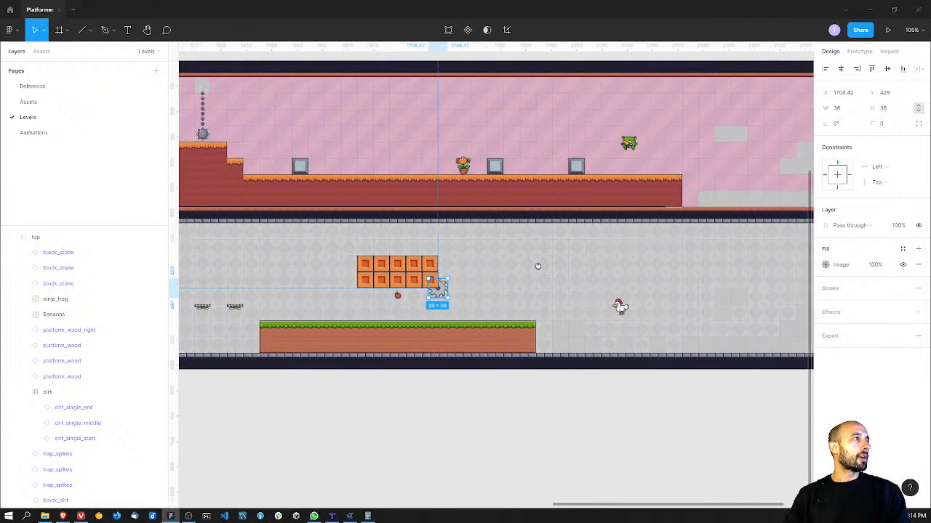